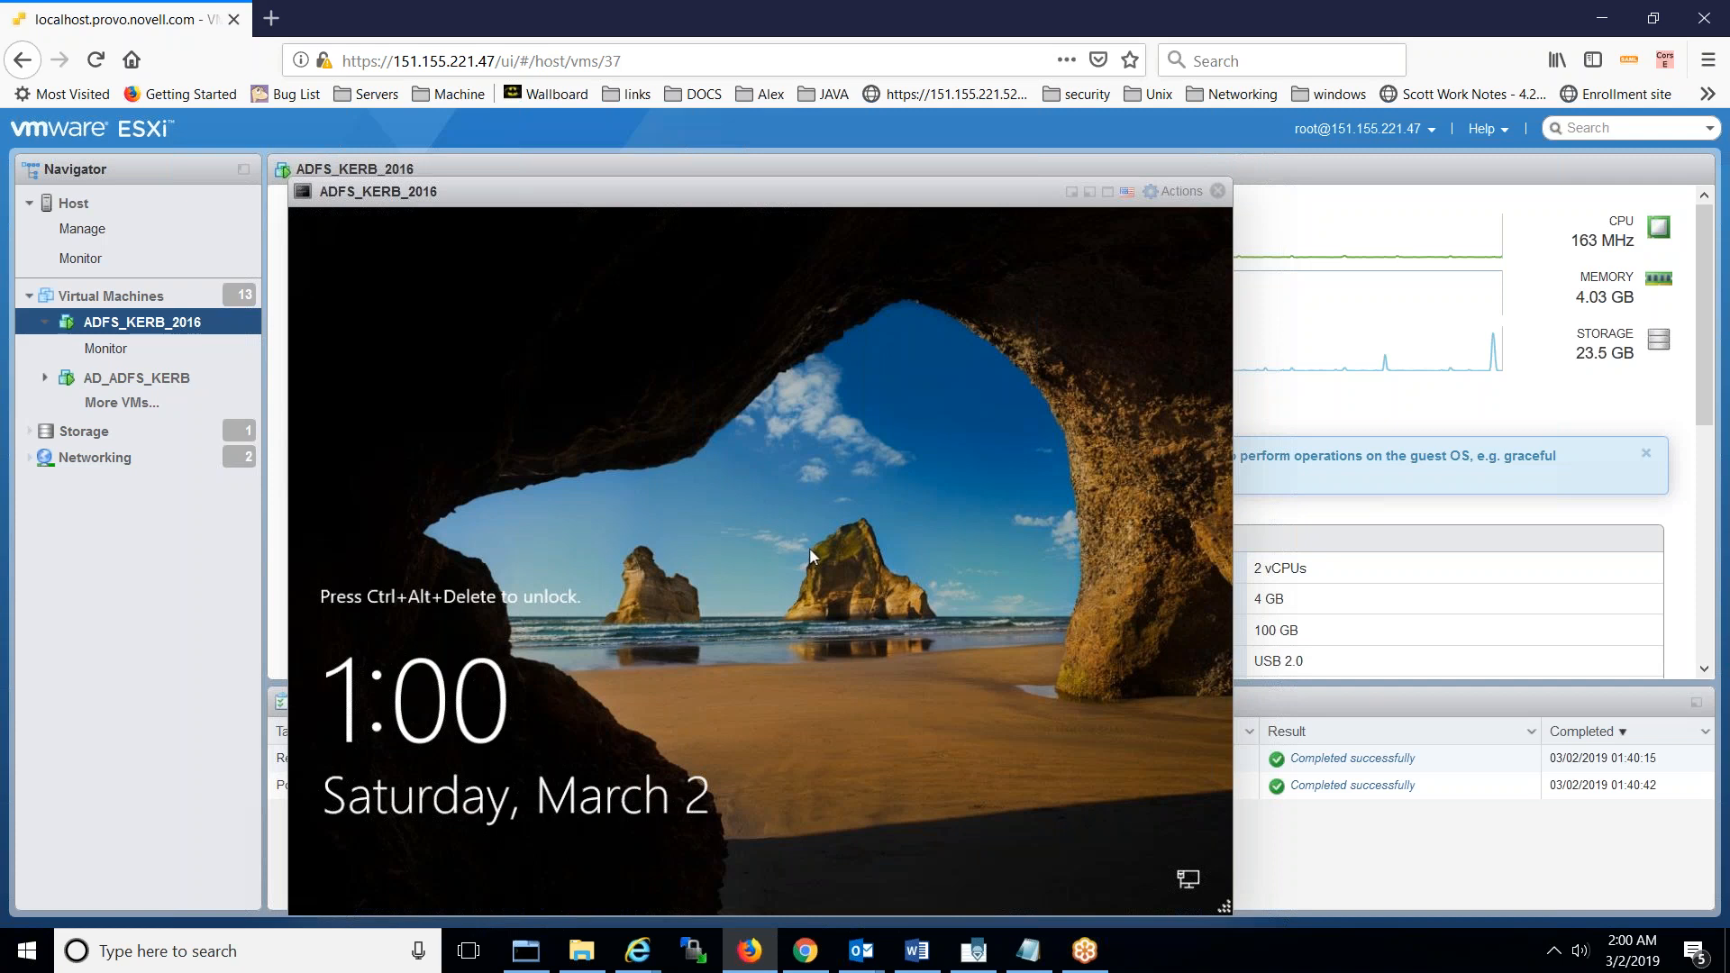
# - Send Ctrl-Alt-Delete to the VM to dismiss the Windows lock screen
pyautogui.rightClick(726, 196)
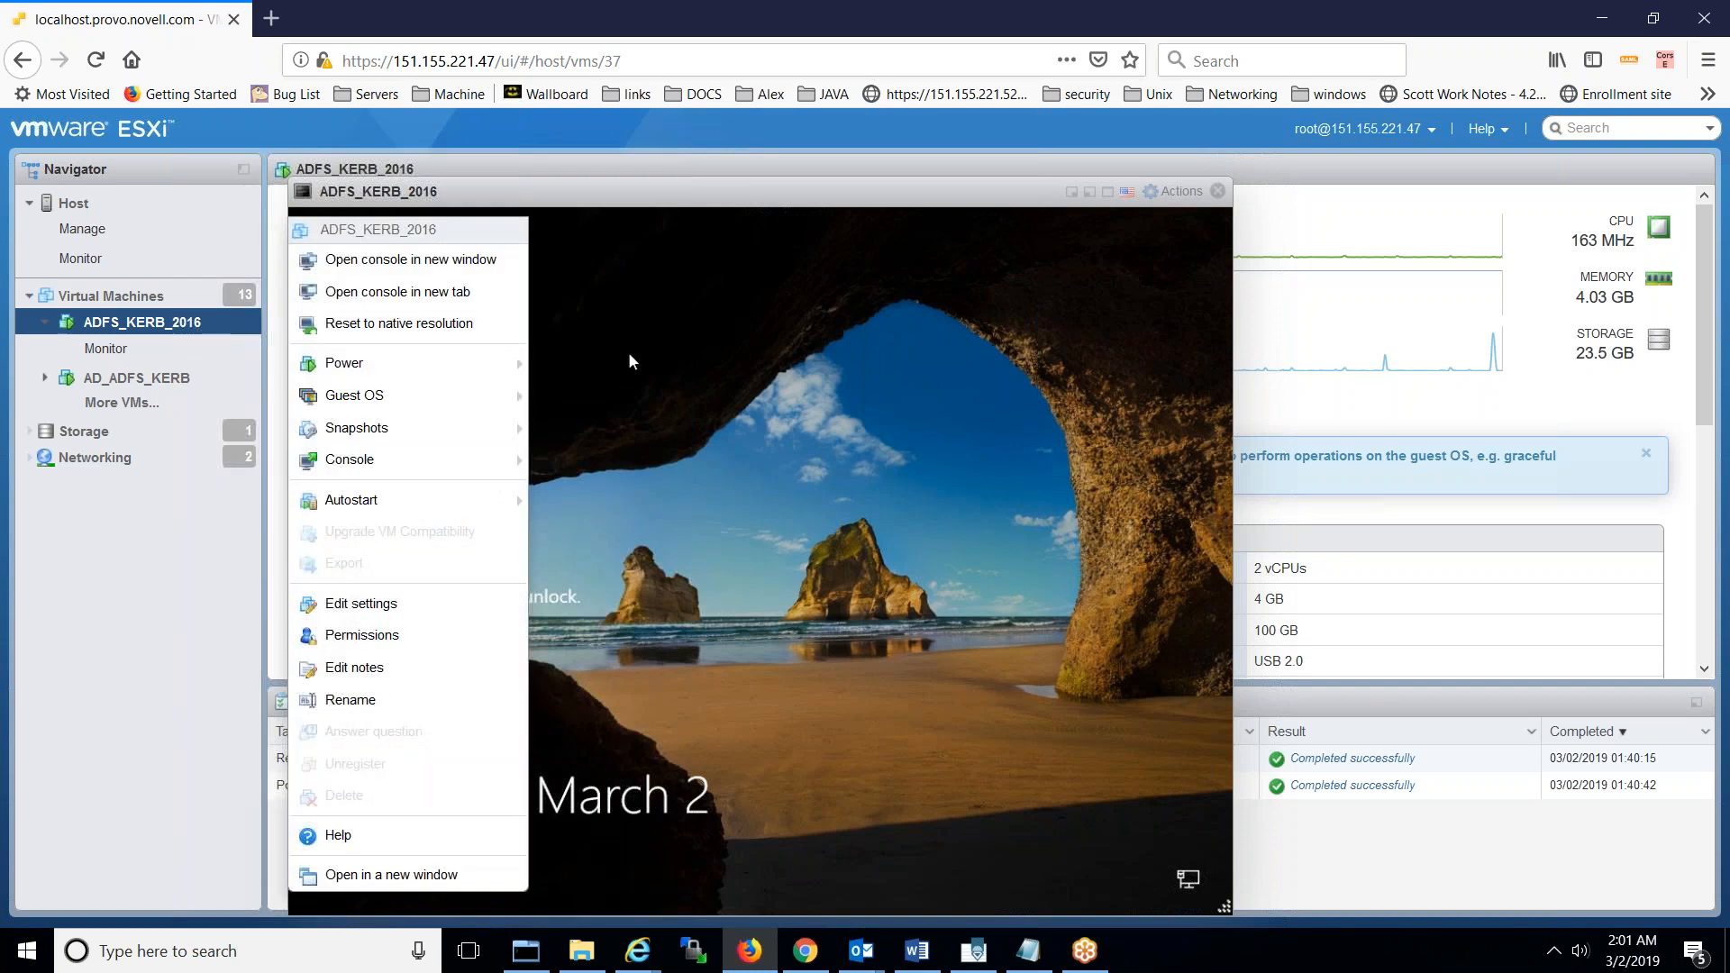
pyautogui.moveTo(481, 509)
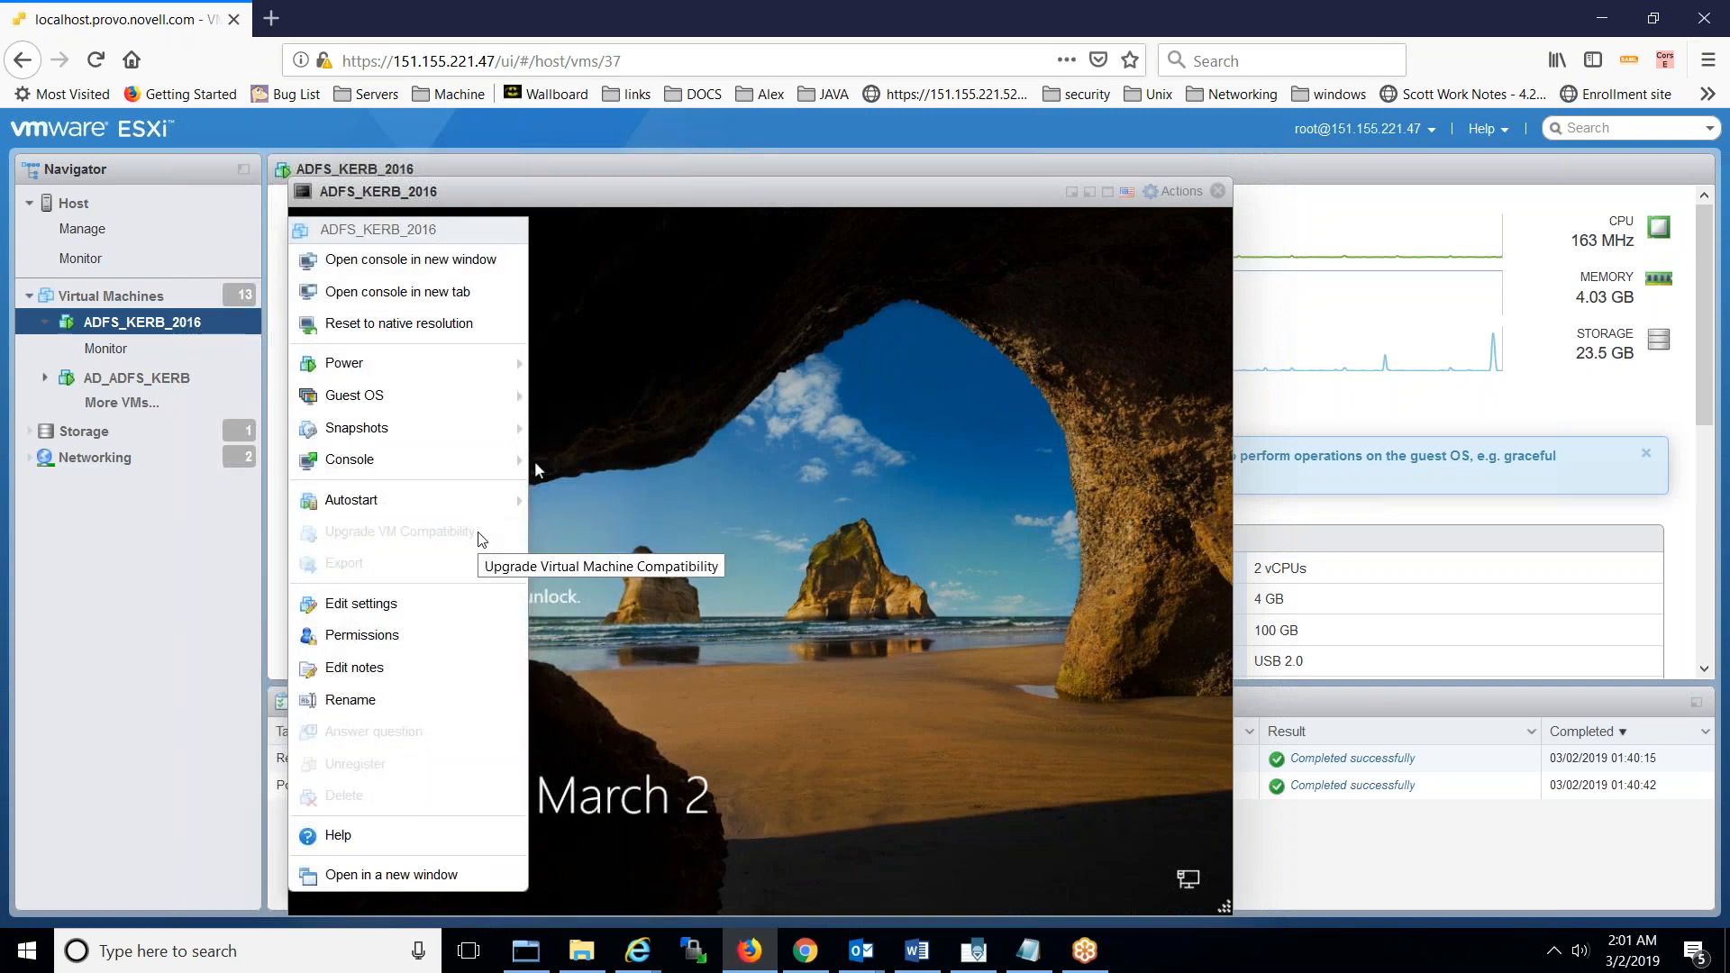
pyautogui.moveTo(491, 396)
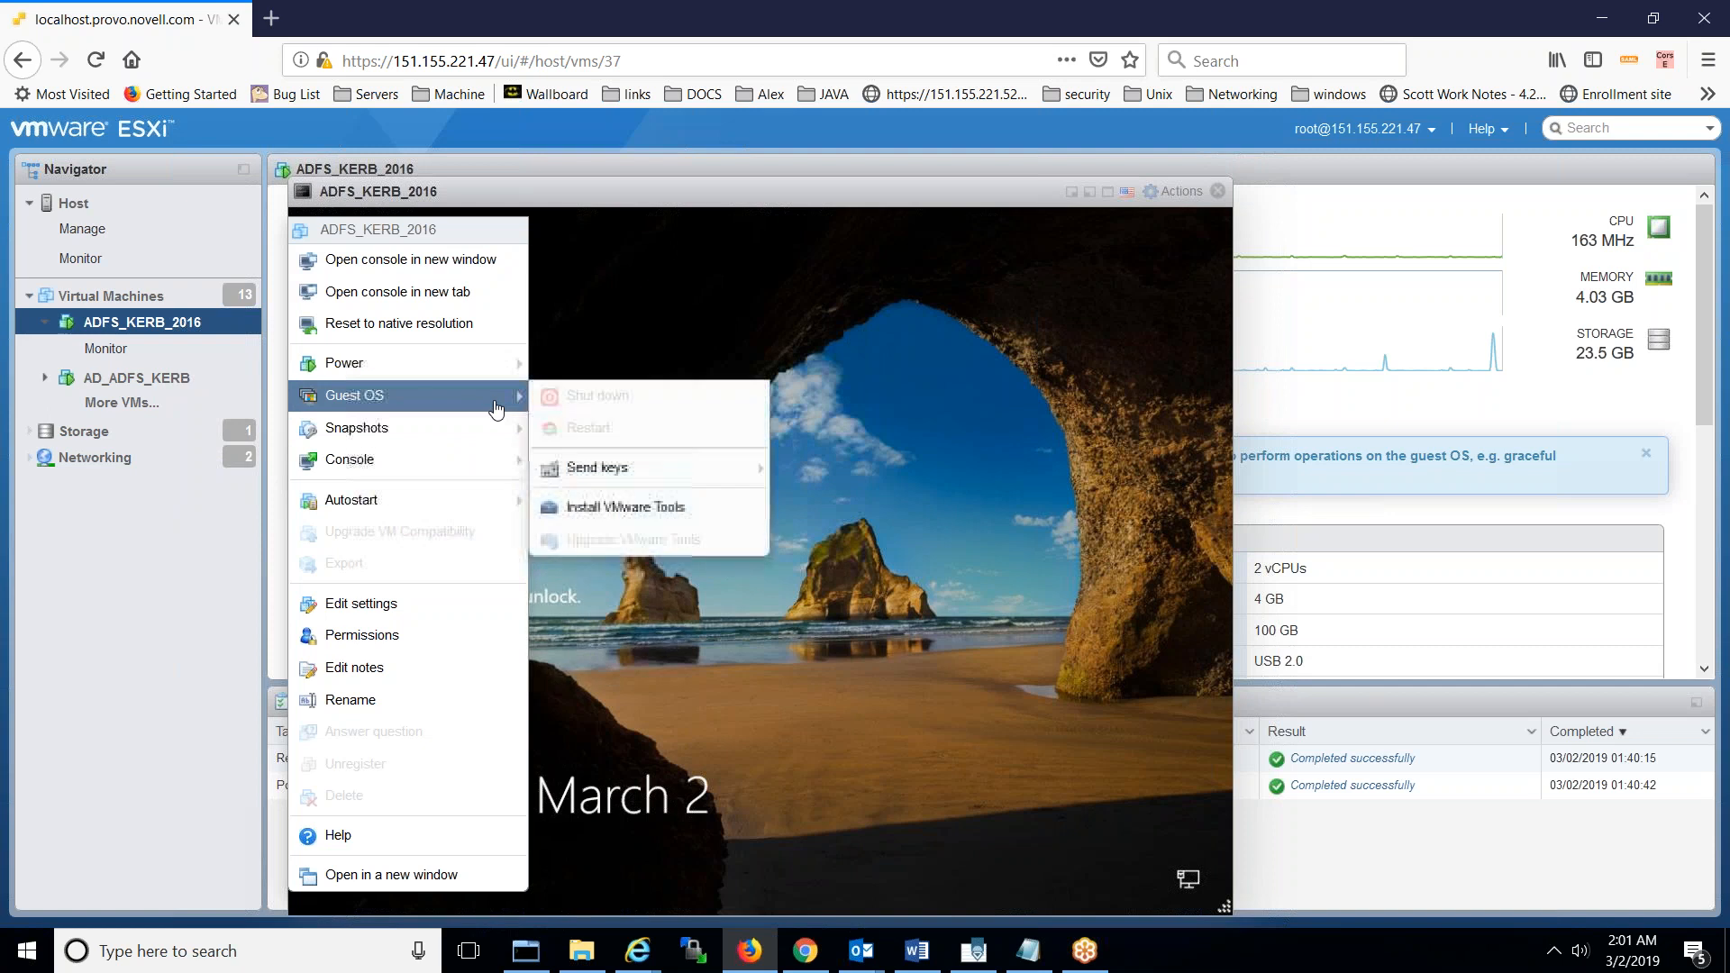
pyautogui.moveTo(612, 474)
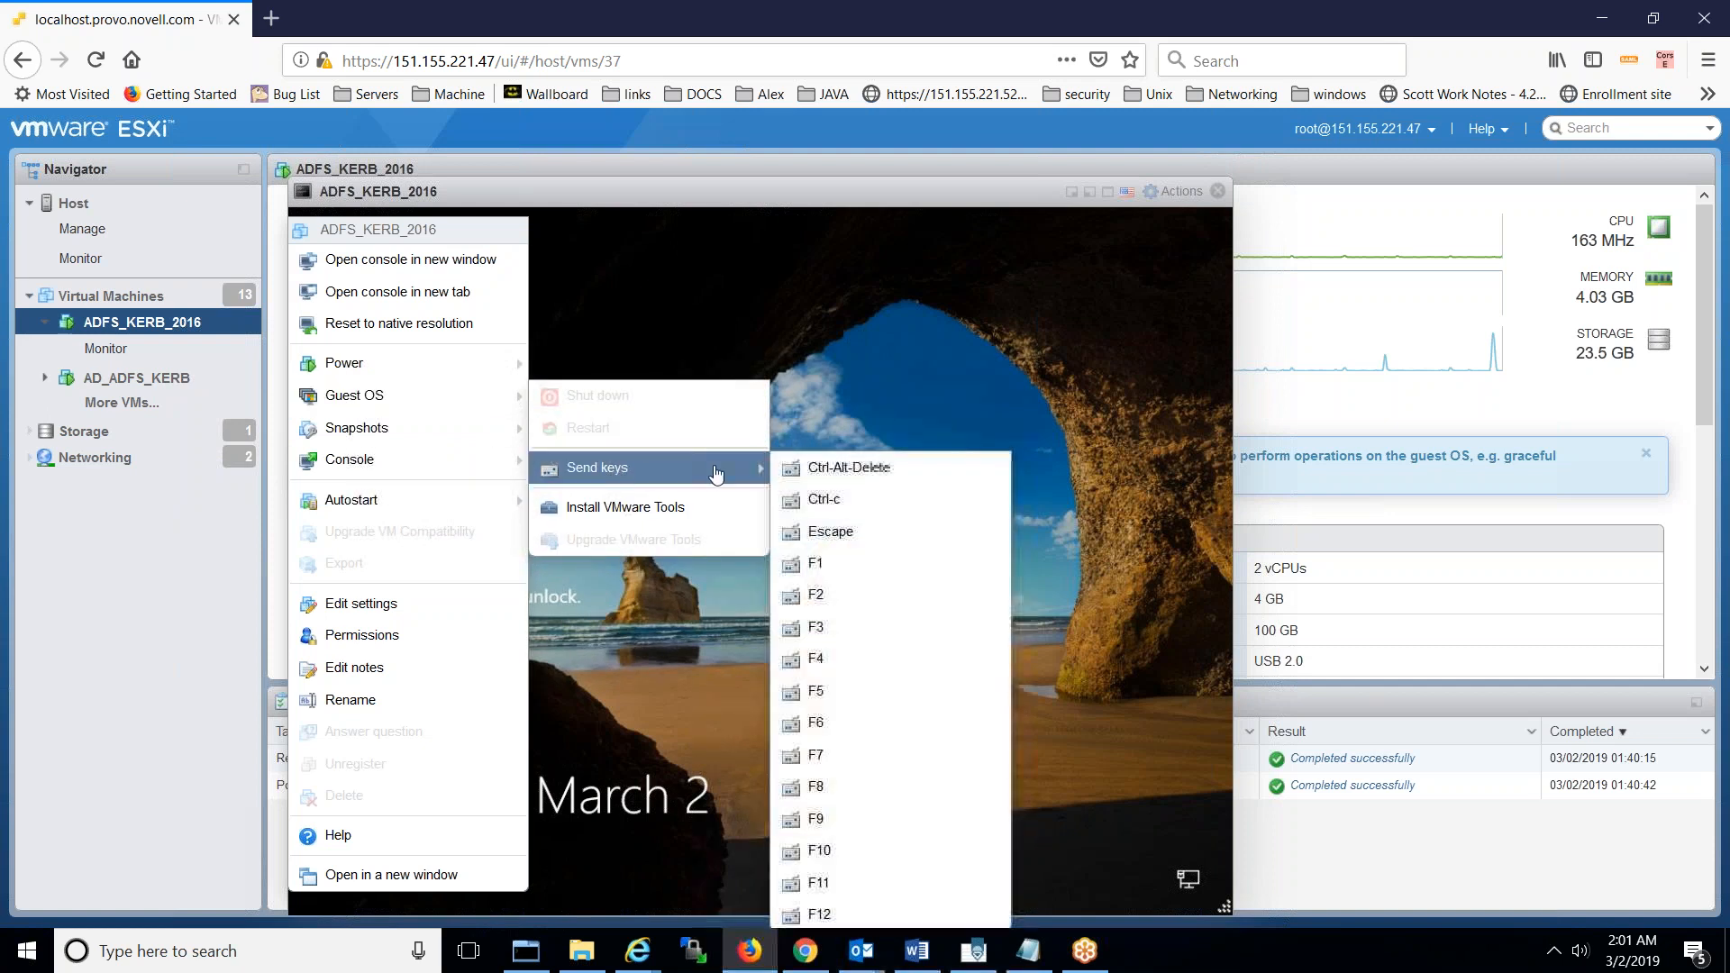
pyautogui.click(834, 469)
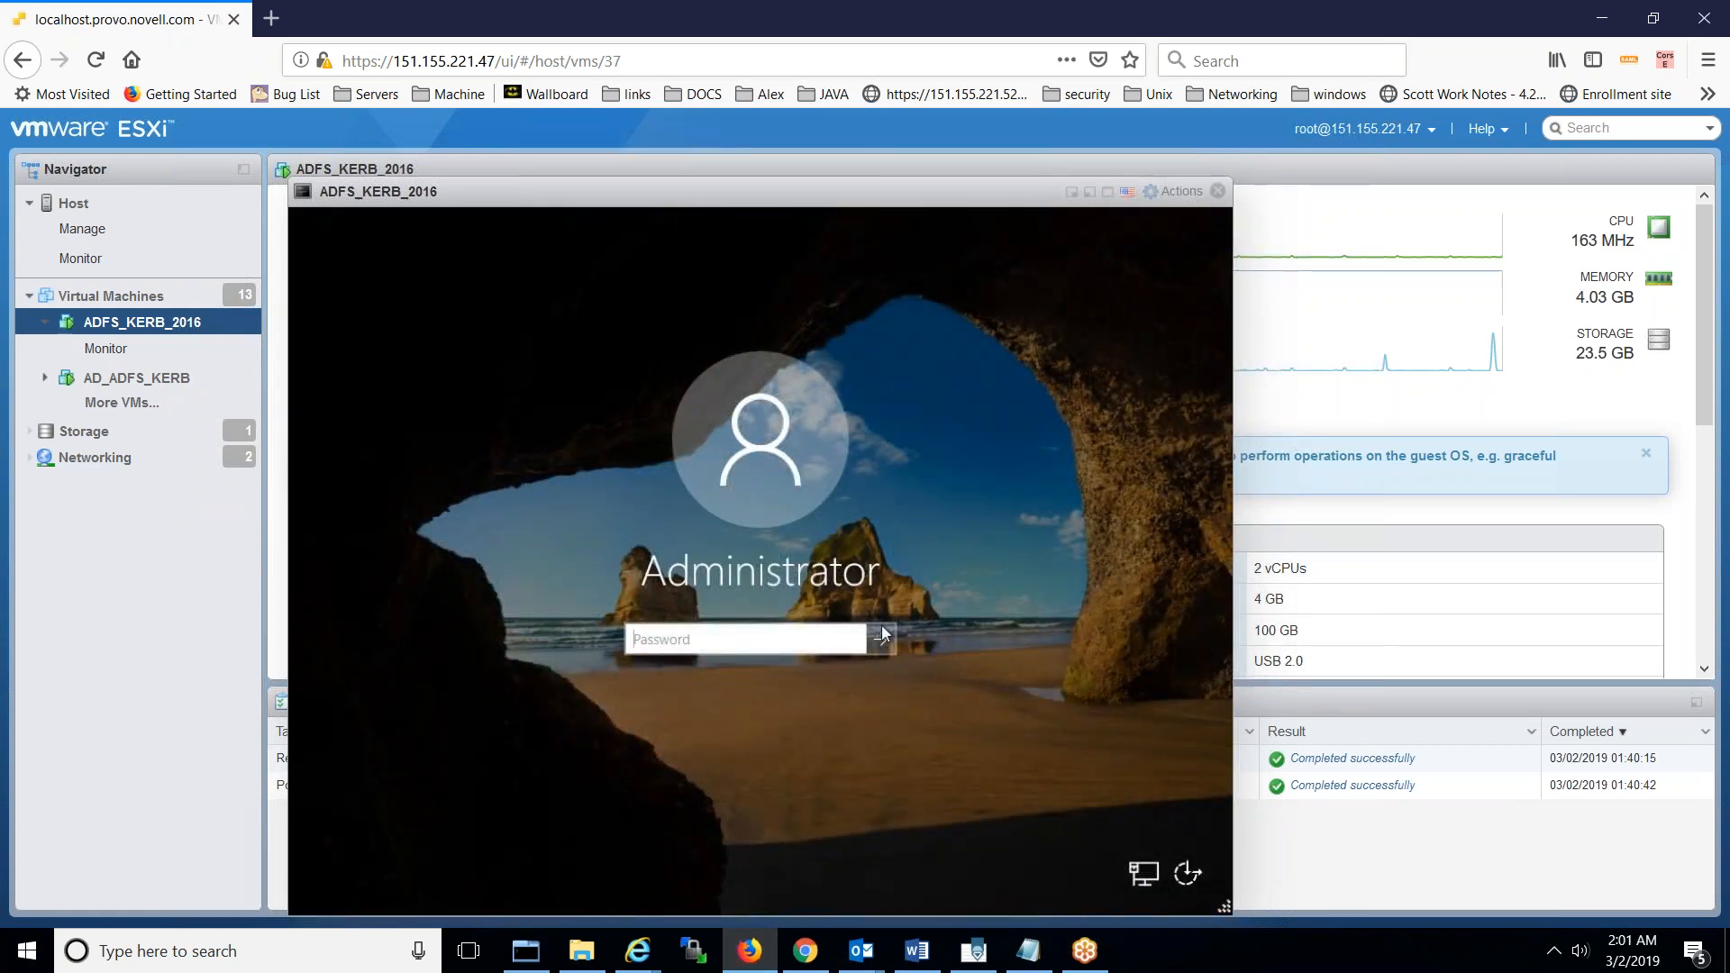
# - Enter the Administrator password, check it, and sign in
pyautogui.click(638, 631)
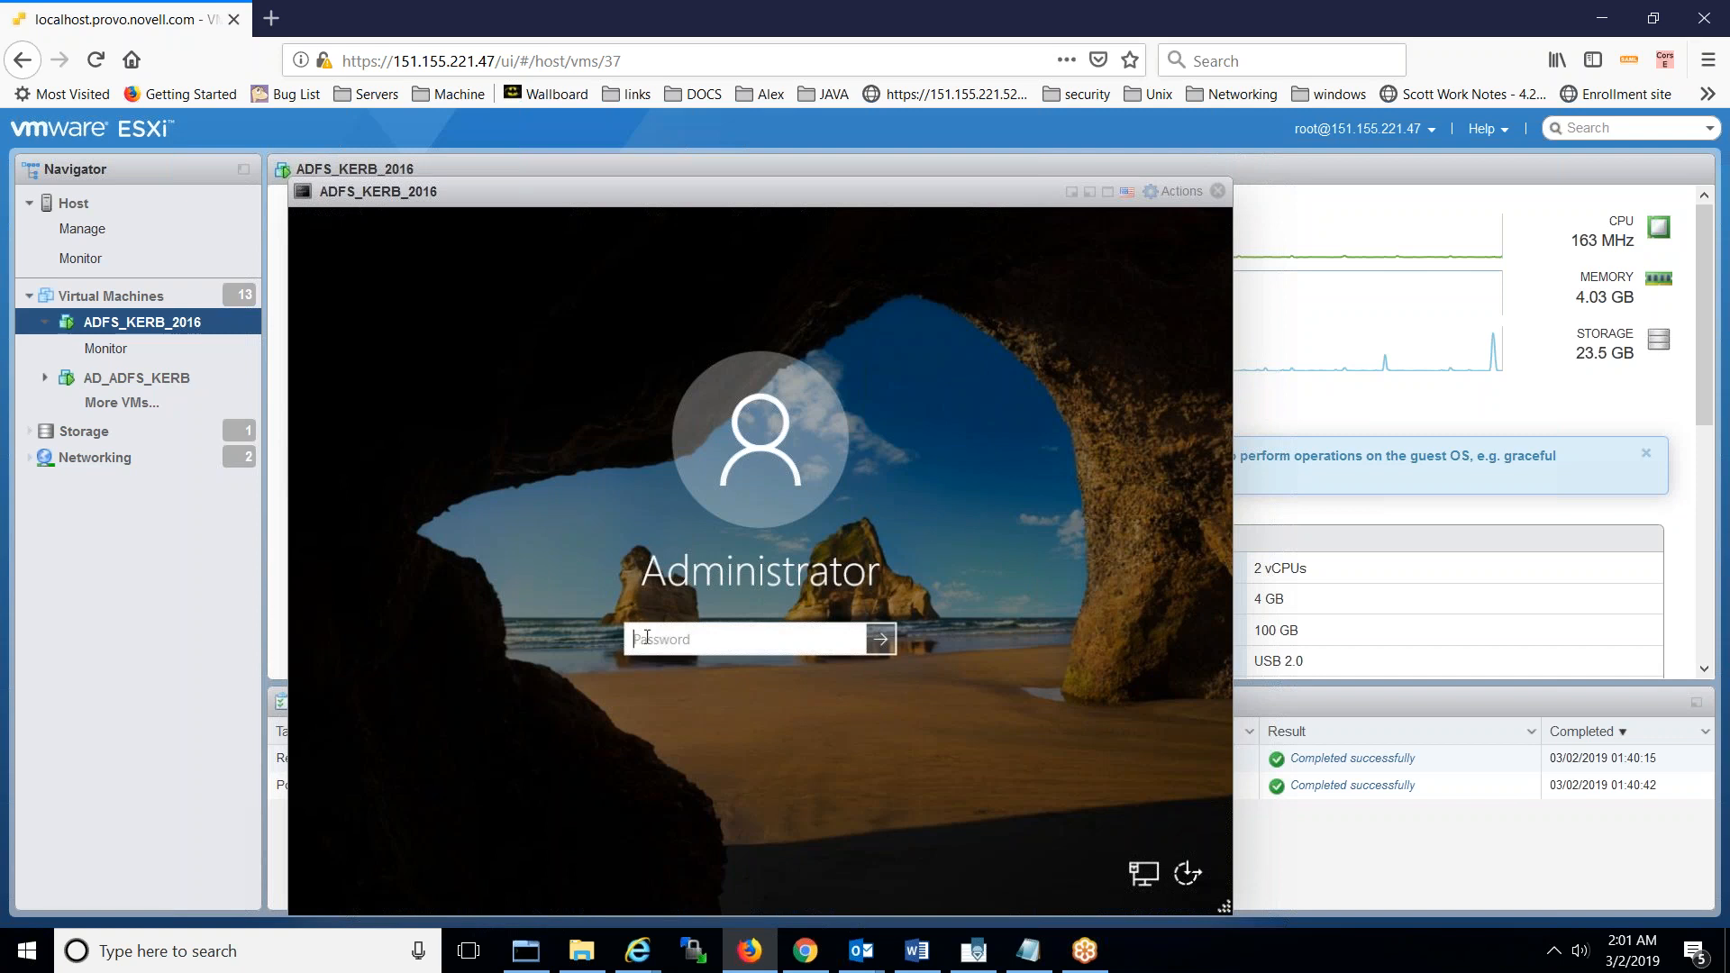
pyautogui.write('**********')
pyautogui.click(847, 642)
pyautogui.click(880, 640)
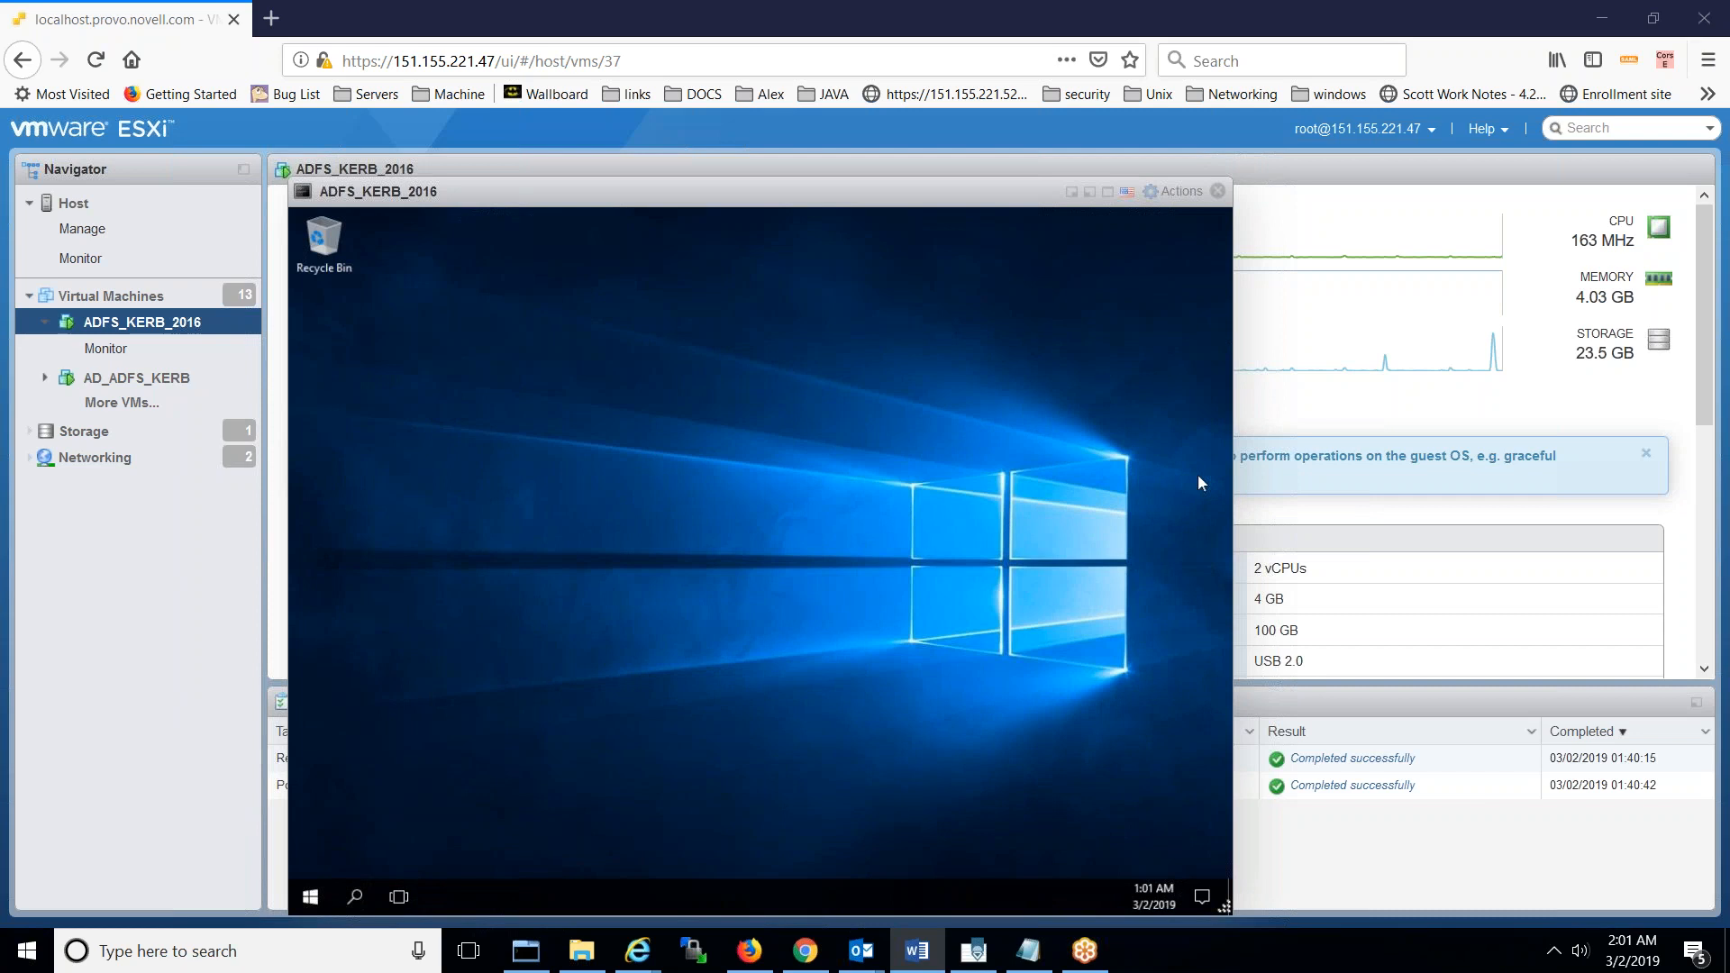
# - Bring forward the Command Prompt showing ipconfig output with IPv4 151.155.223.162
pyautogui.click(688, 485)
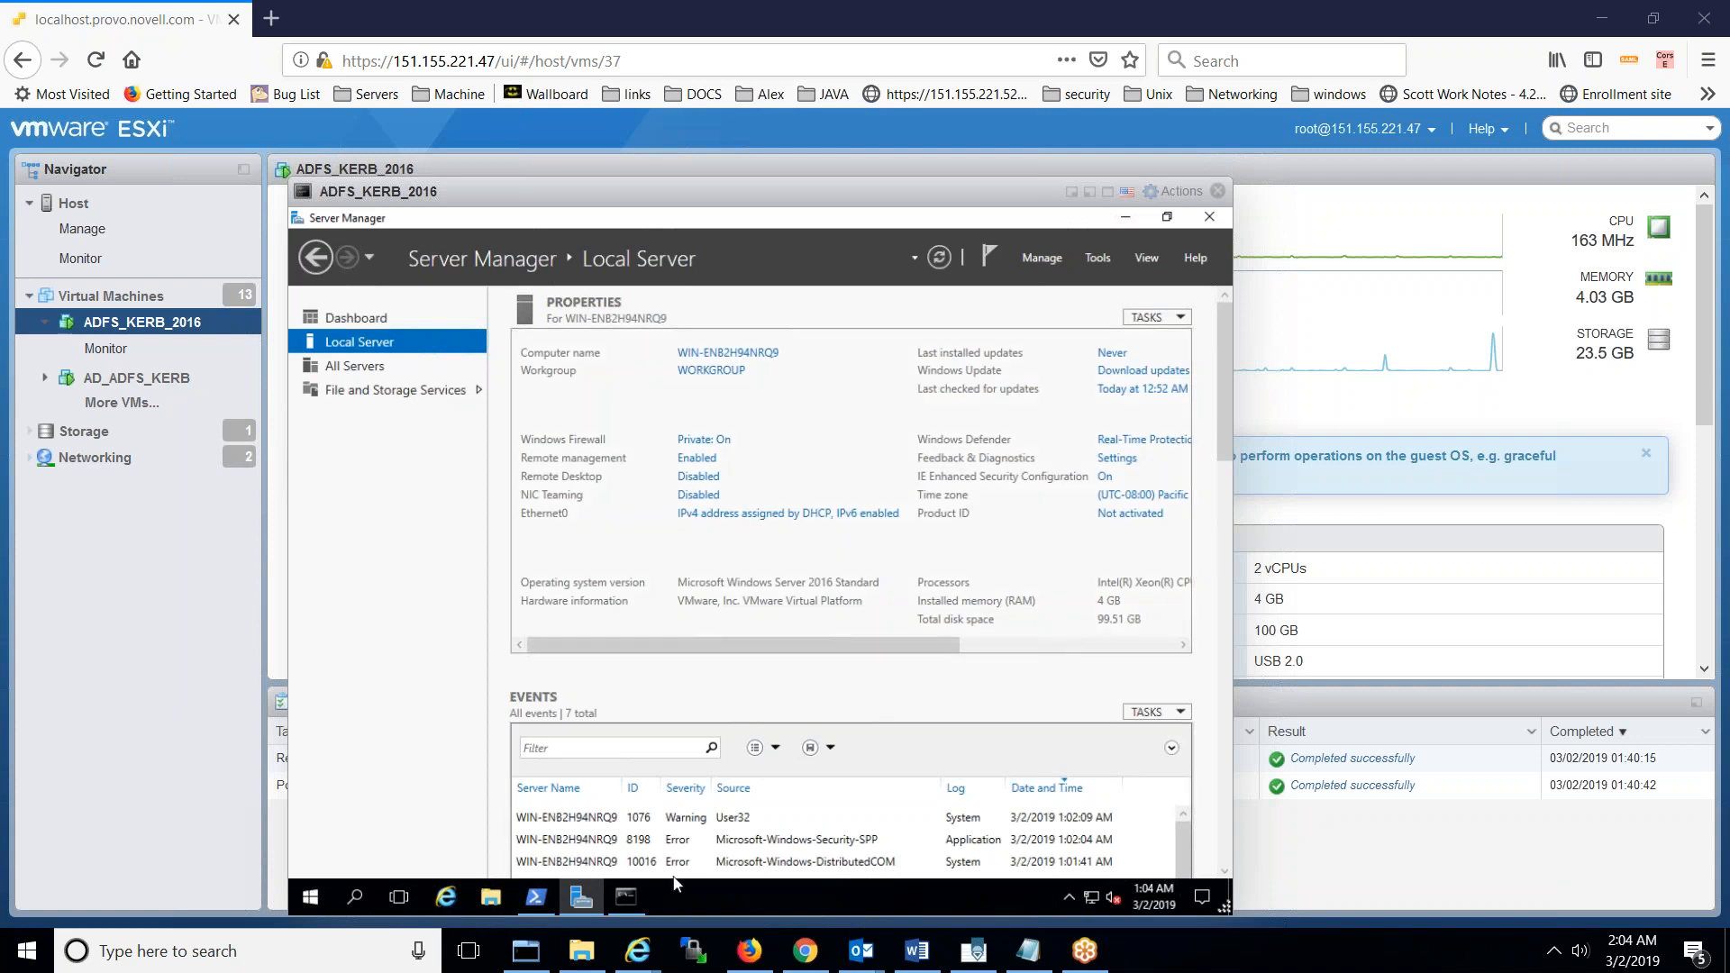
pyautogui.click(635, 892)
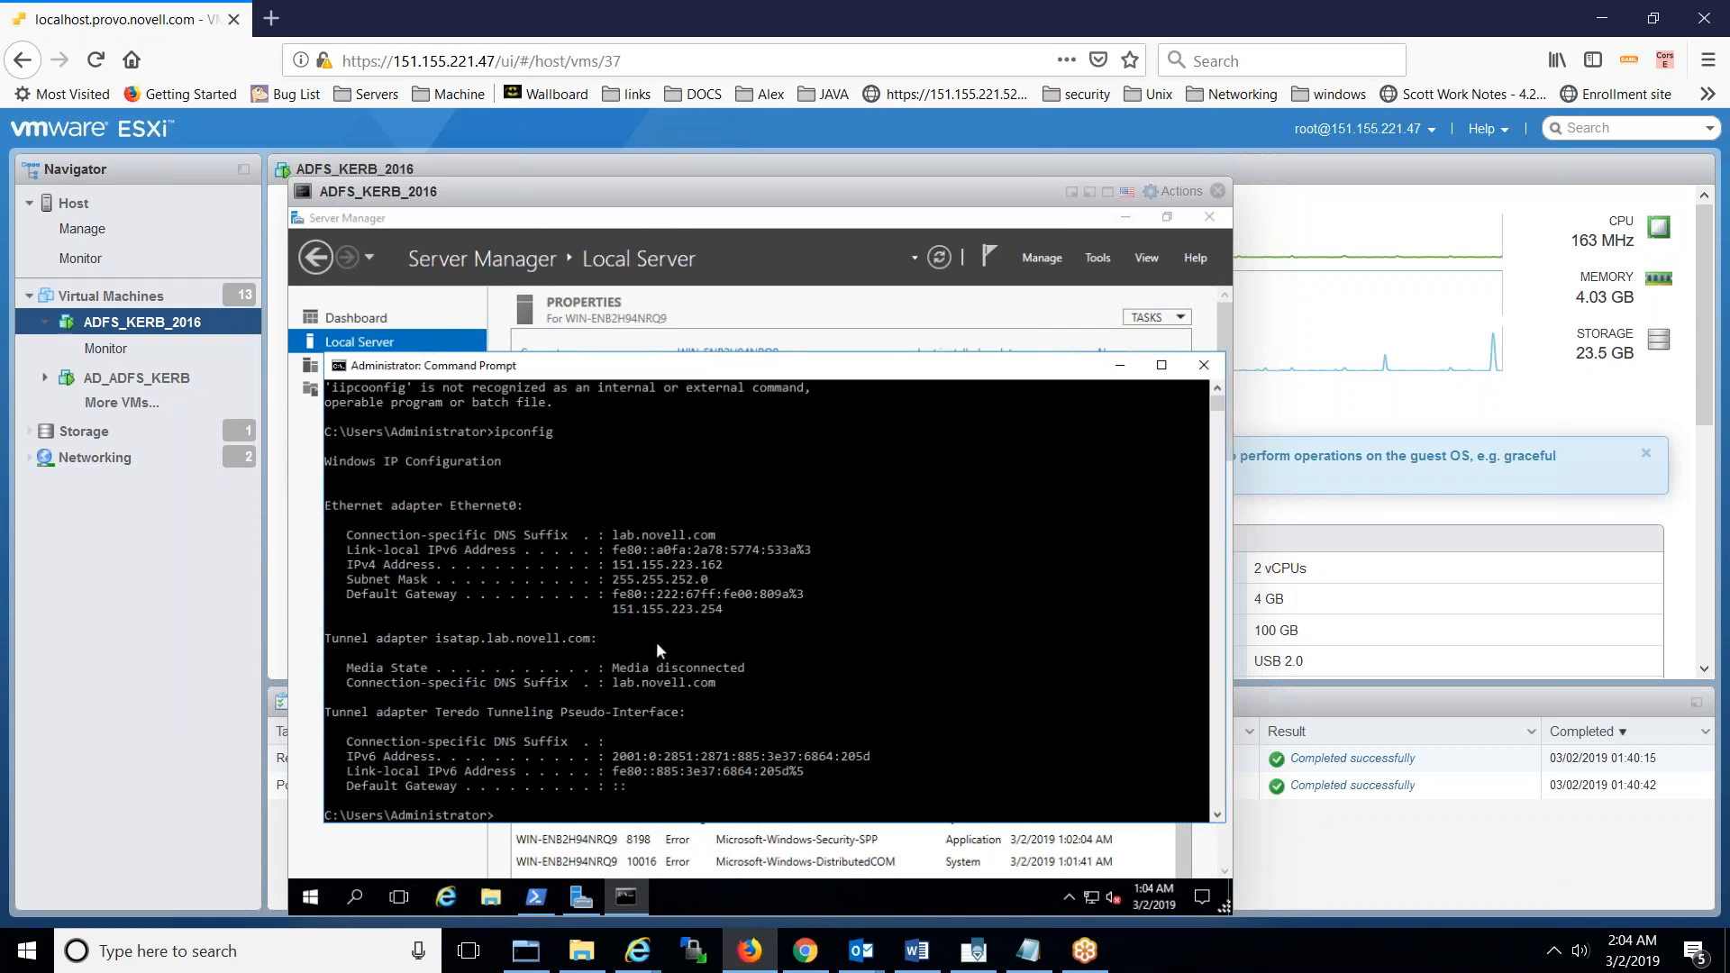
# - Record 'IP Addr -> 151.155.223.162' on a new line below item 7 in Notepad
pyautogui.doubleClick(669, 565)
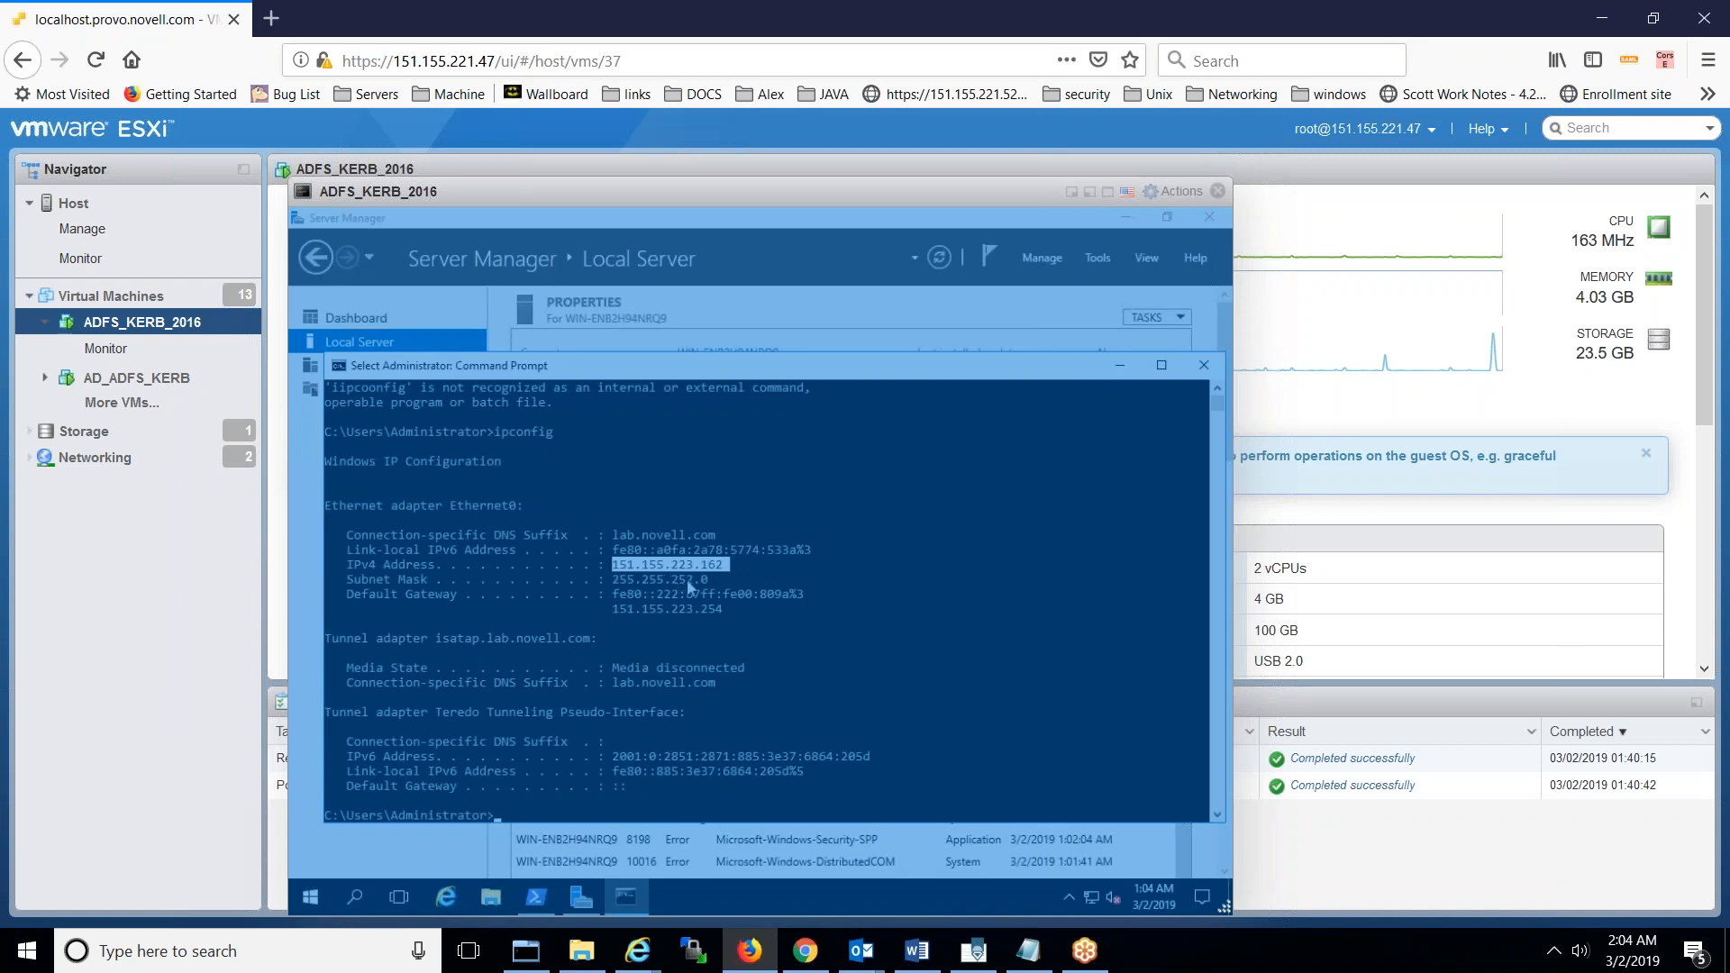
pyautogui.click(1020, 951)
pyautogui.click(1356, 365)
pyautogui.press('Return')
pyautogui.press('Return')
pyautogui.write('IP Addr -> 151.155.223.162')
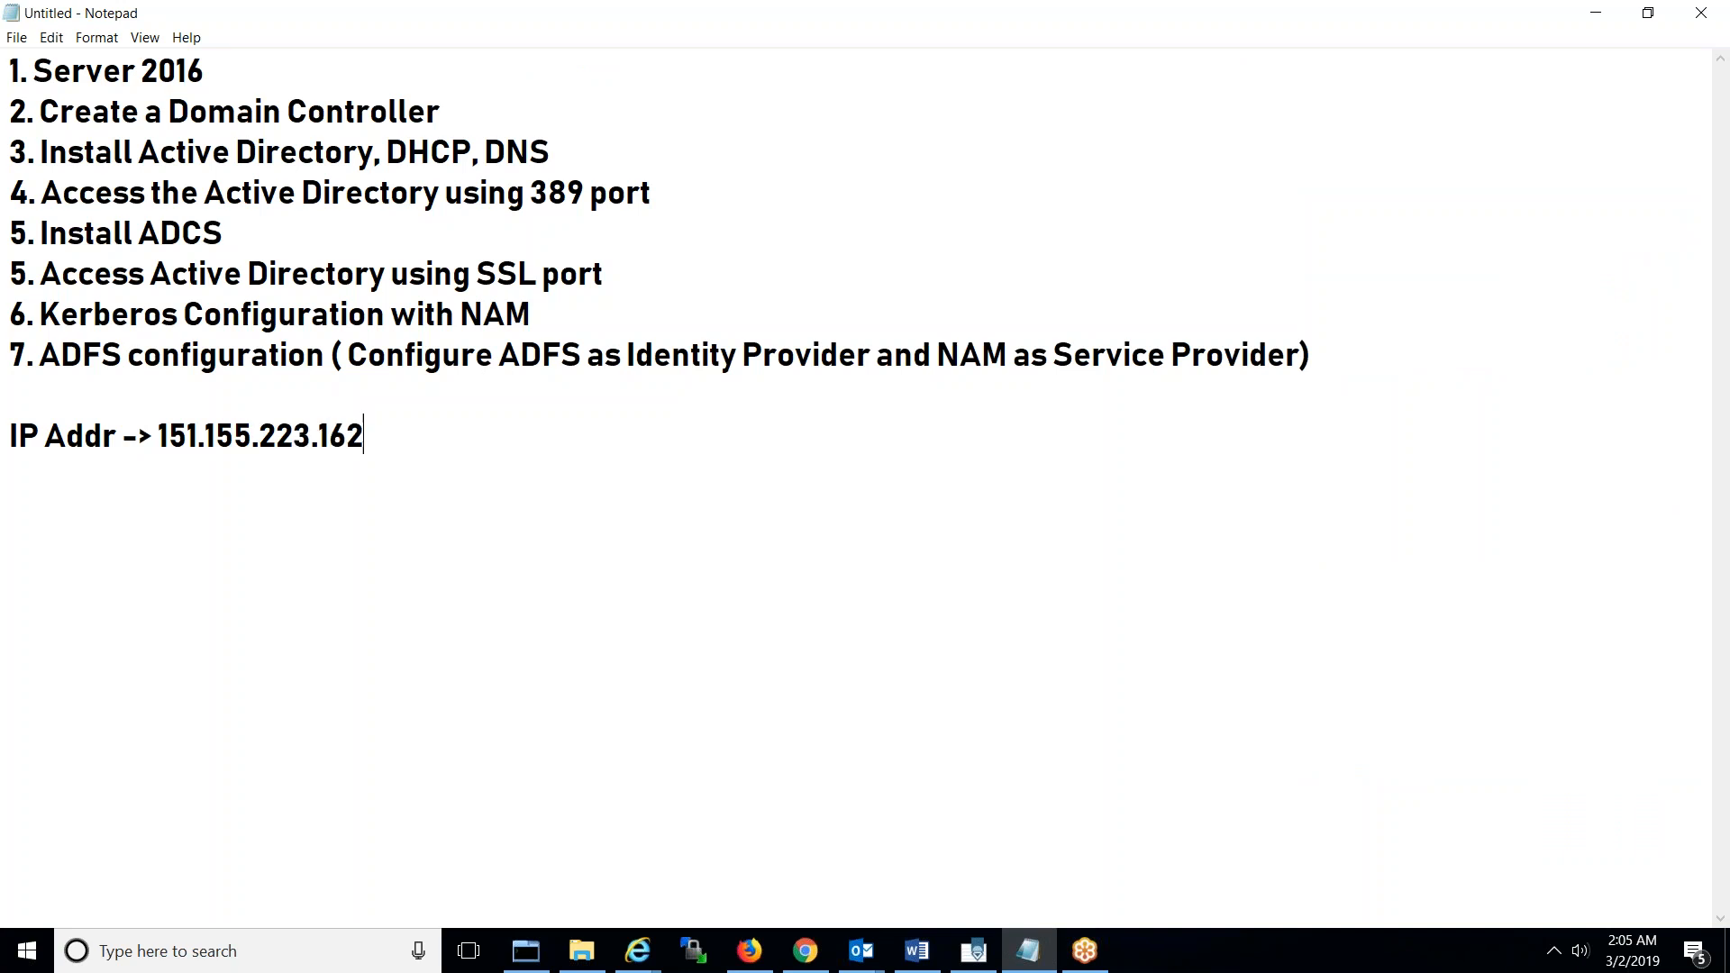
# - Return to the Firefox window showing the ESXi guest console
pyautogui.click(747, 957)
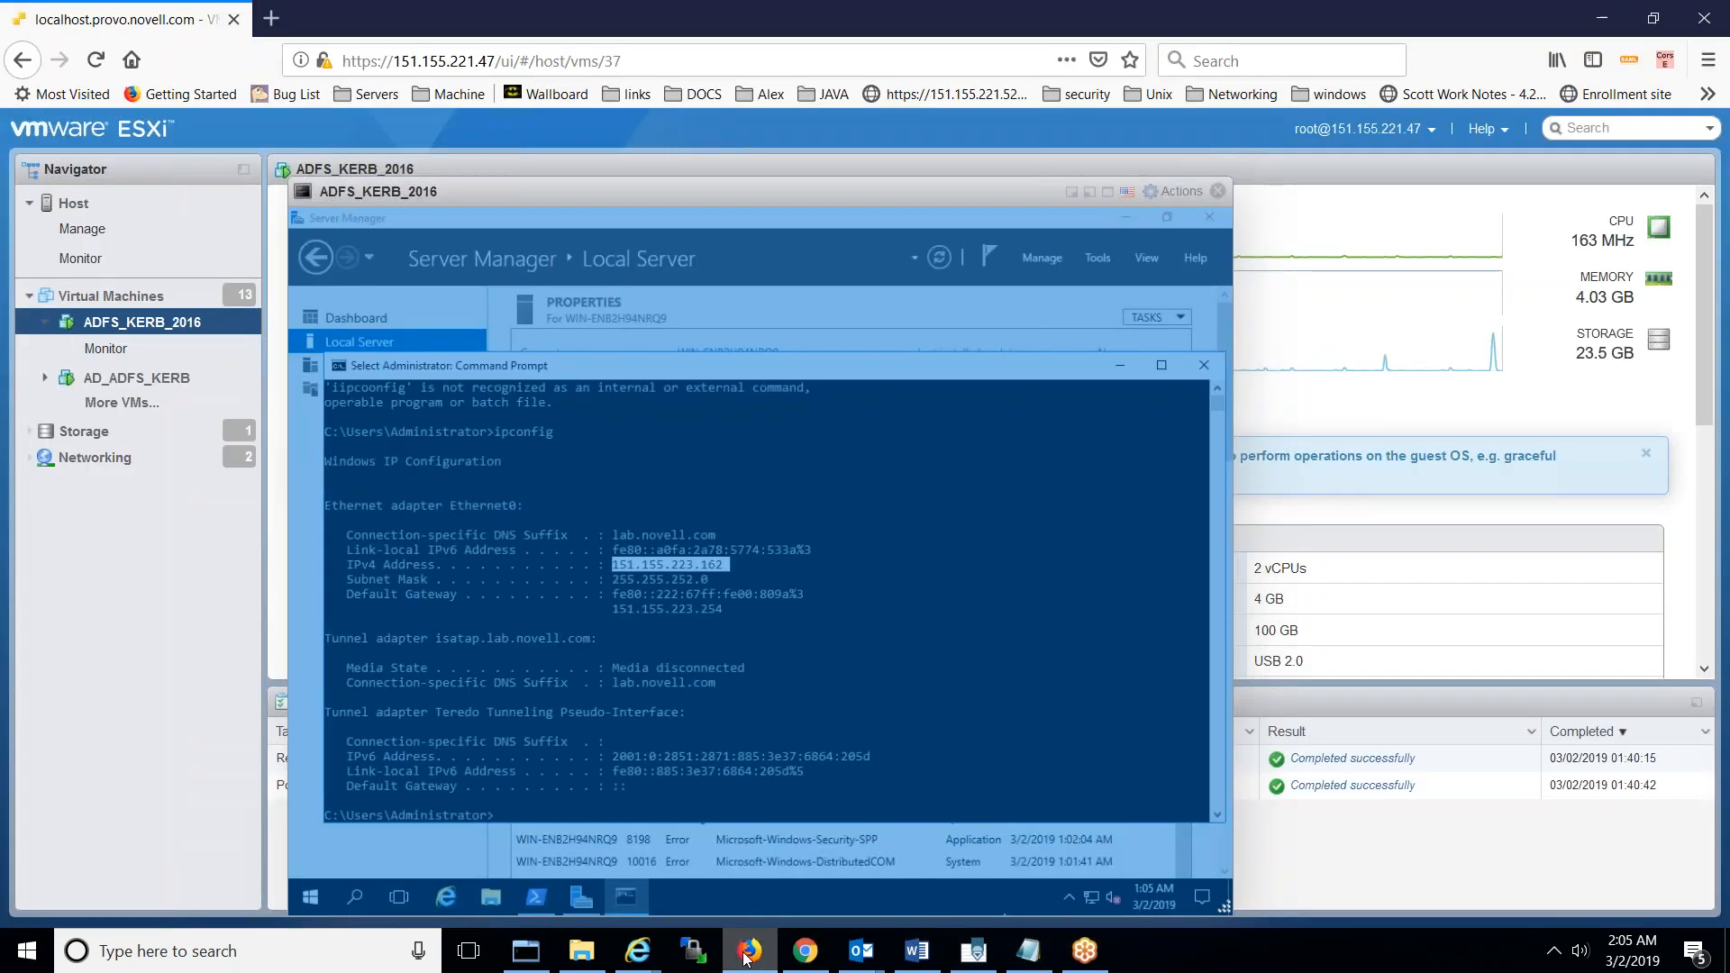
# - Minimize the Command Prompt to reveal Server Manager
pyautogui.click(1061, 386)
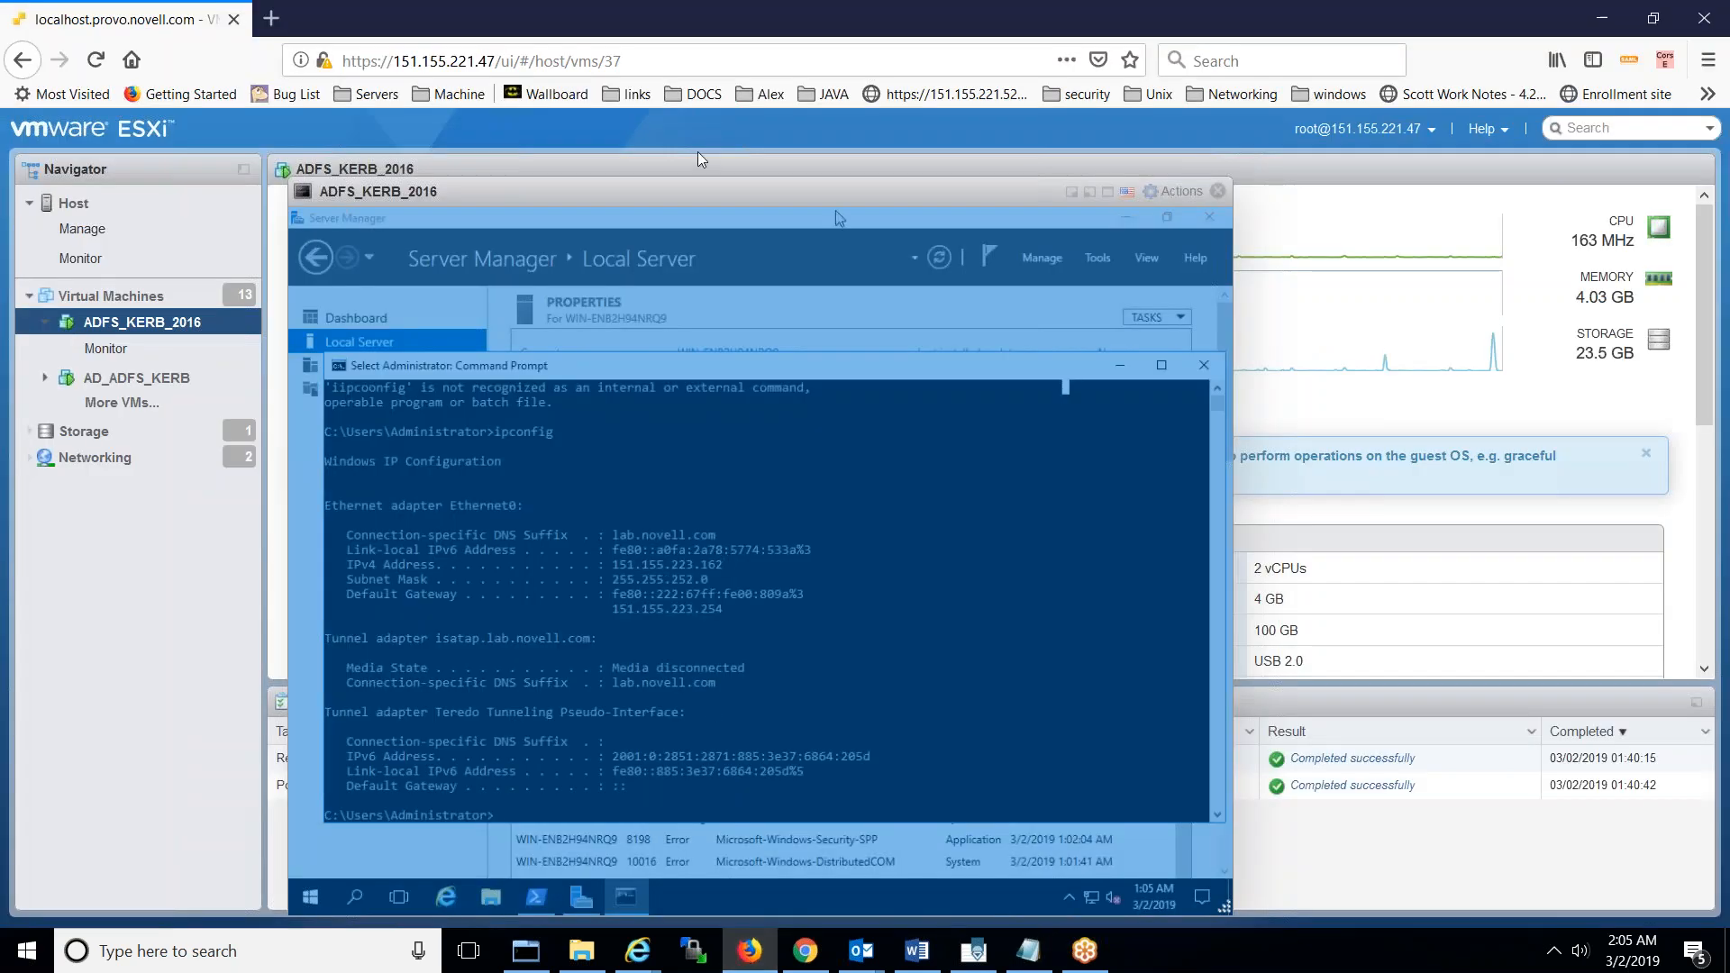
pyautogui.rightClick(697, 186)
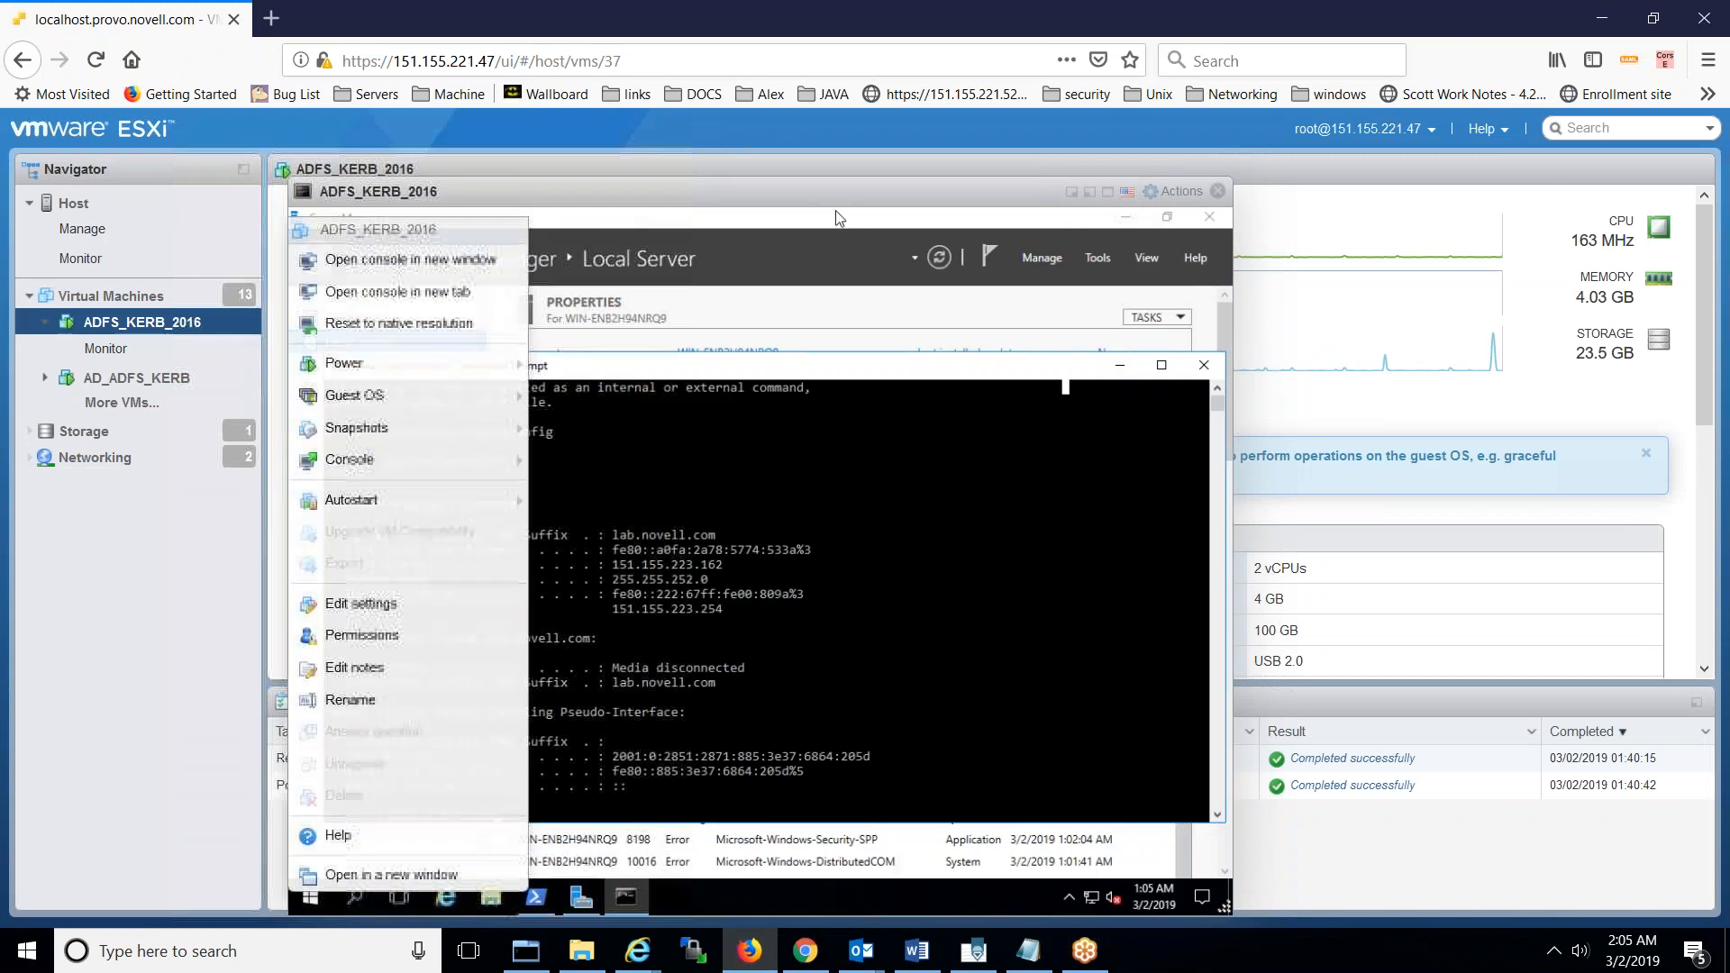
pyautogui.click(836, 209)
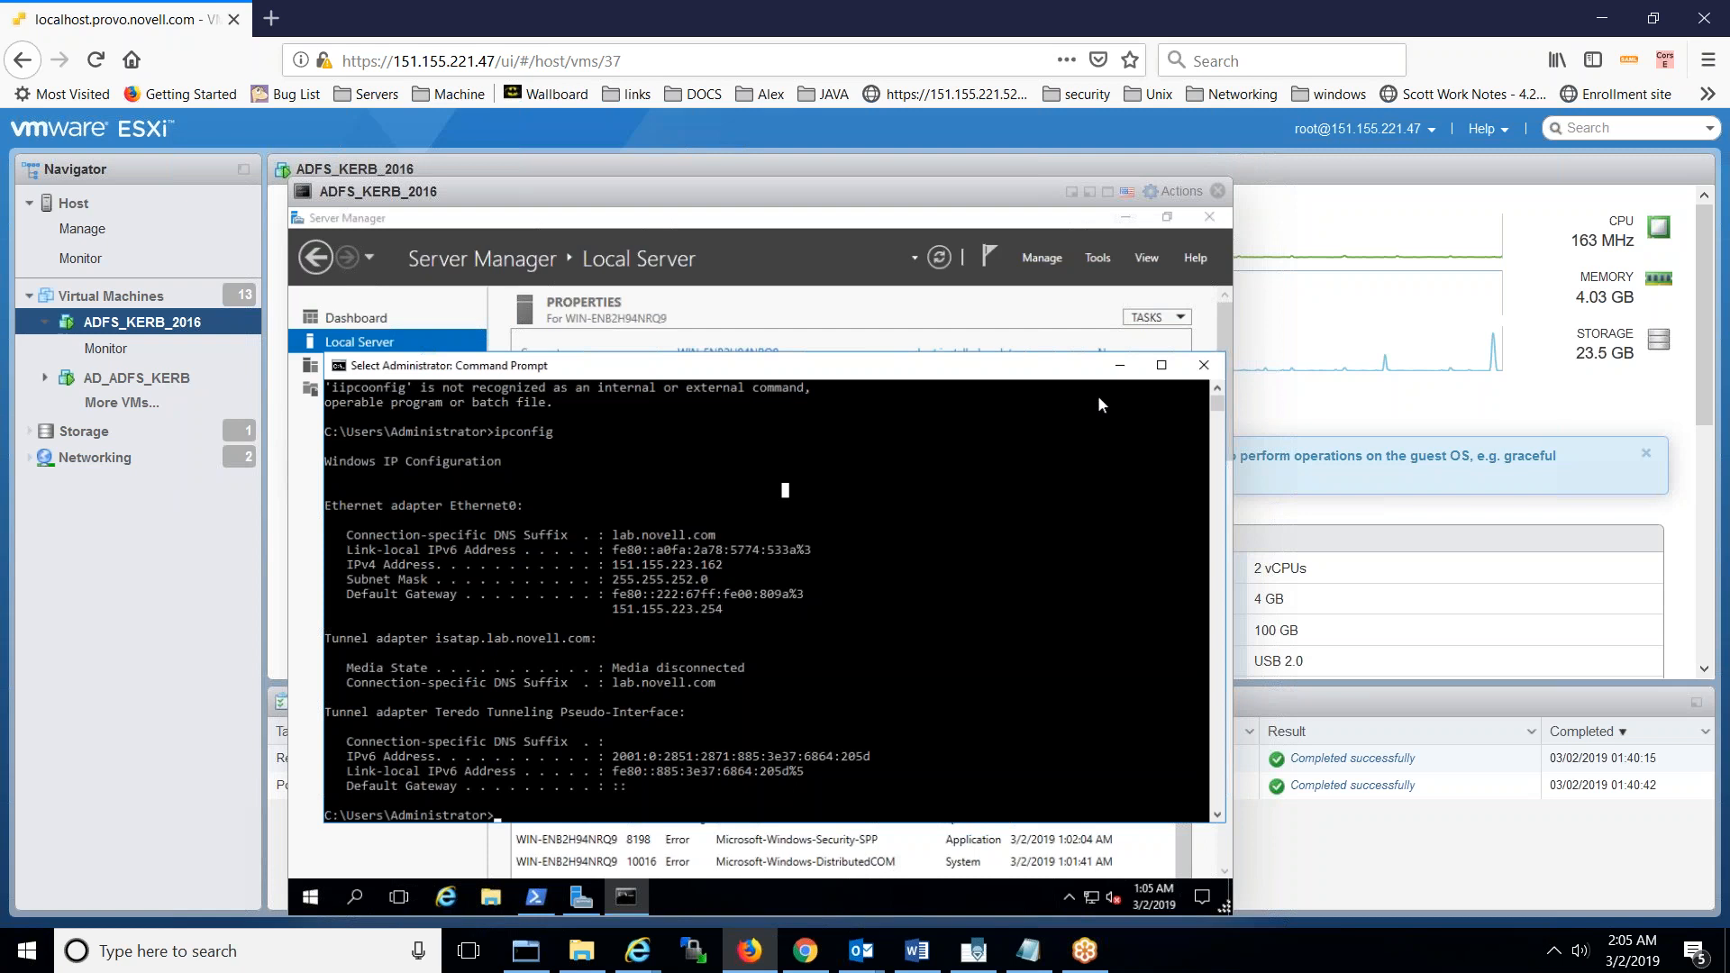
pyautogui.click(1122, 370)
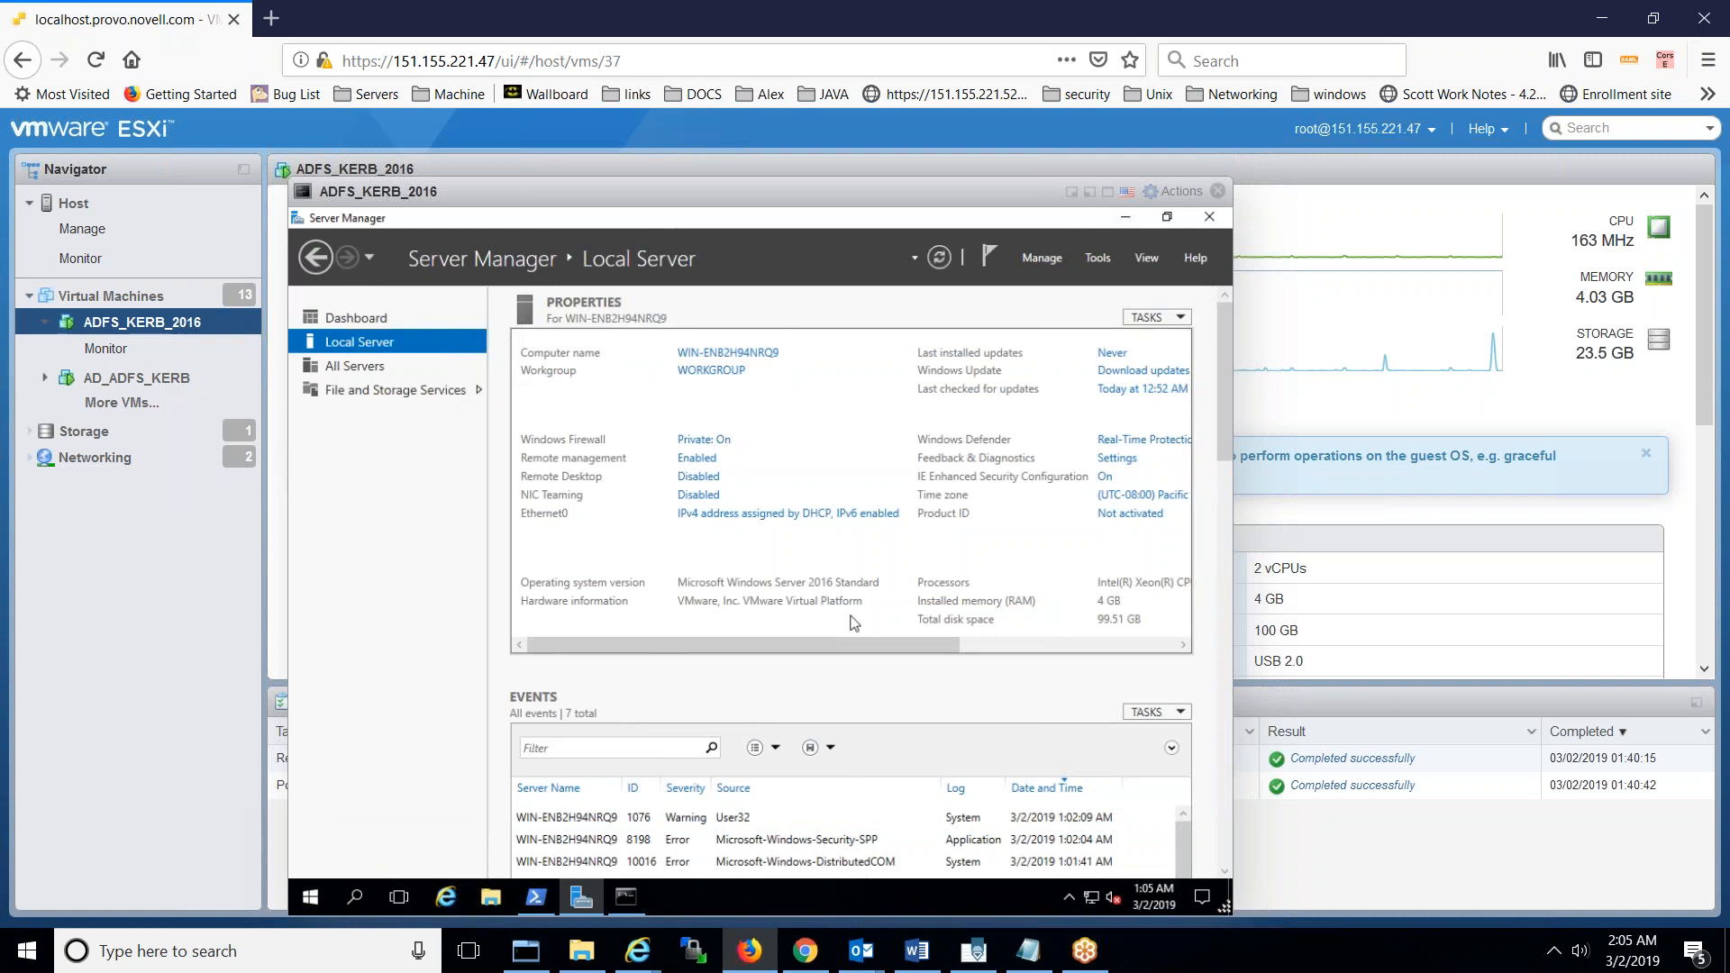
# - Open Control Panel's System page showing computer WIN-ENB2H94NRQ9 in WORKGROUP
pyautogui.click(327, 894)
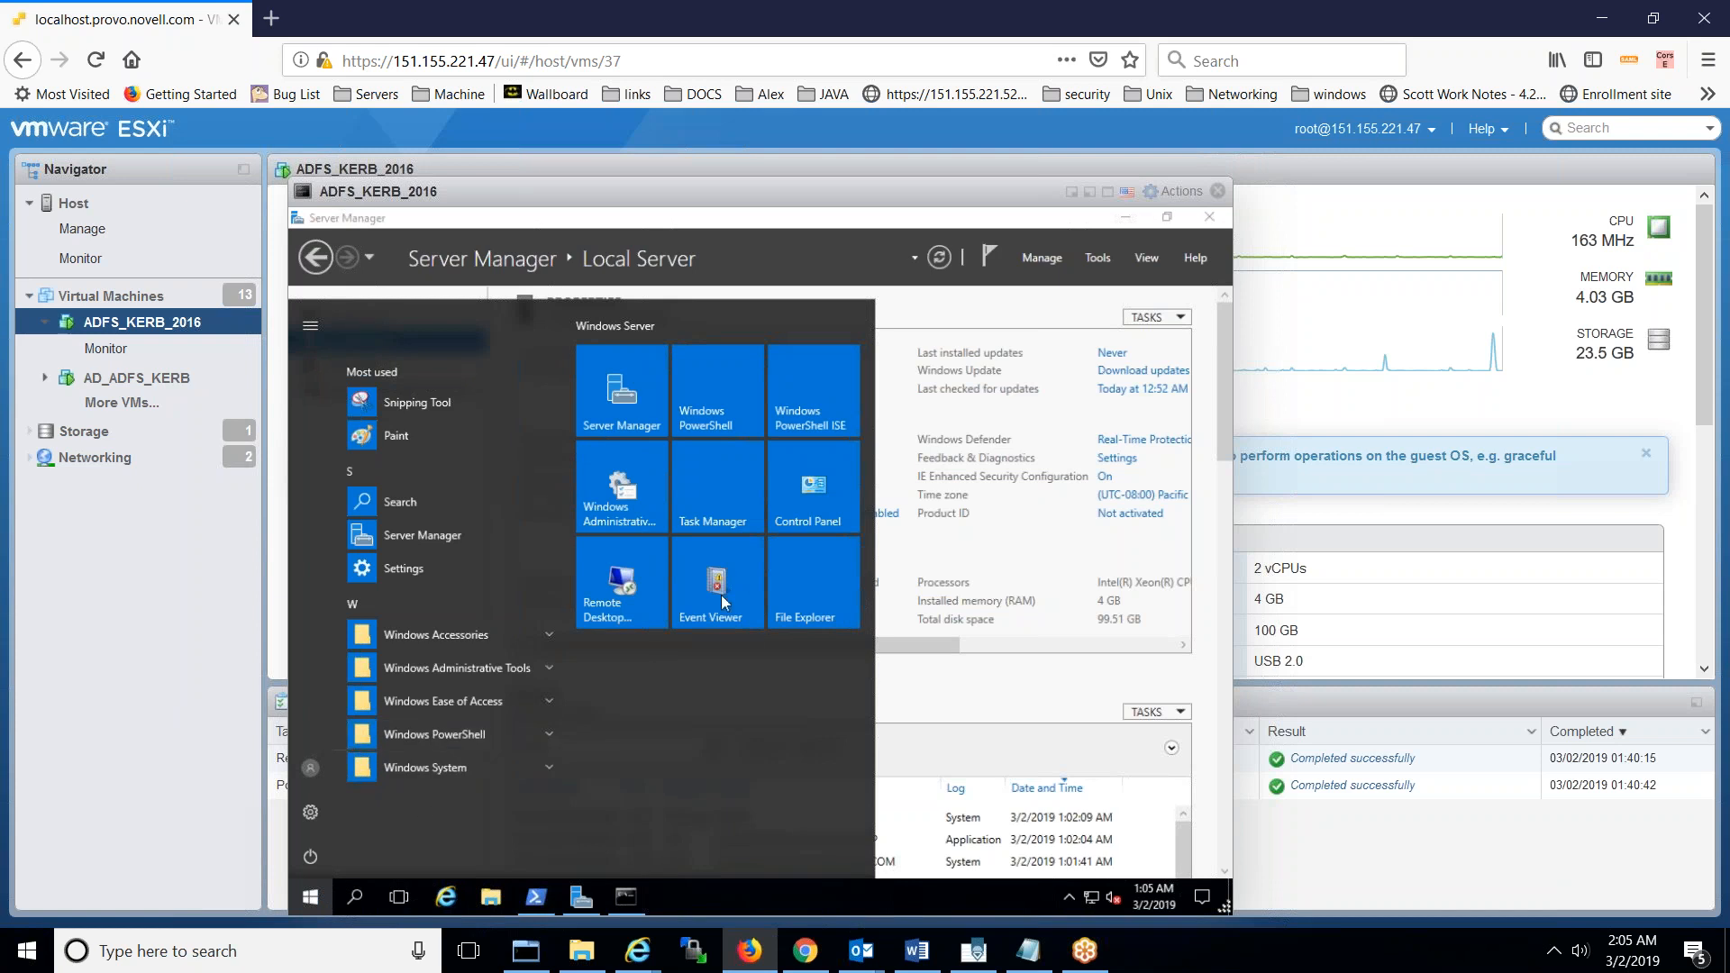
pyautogui.click(808, 524)
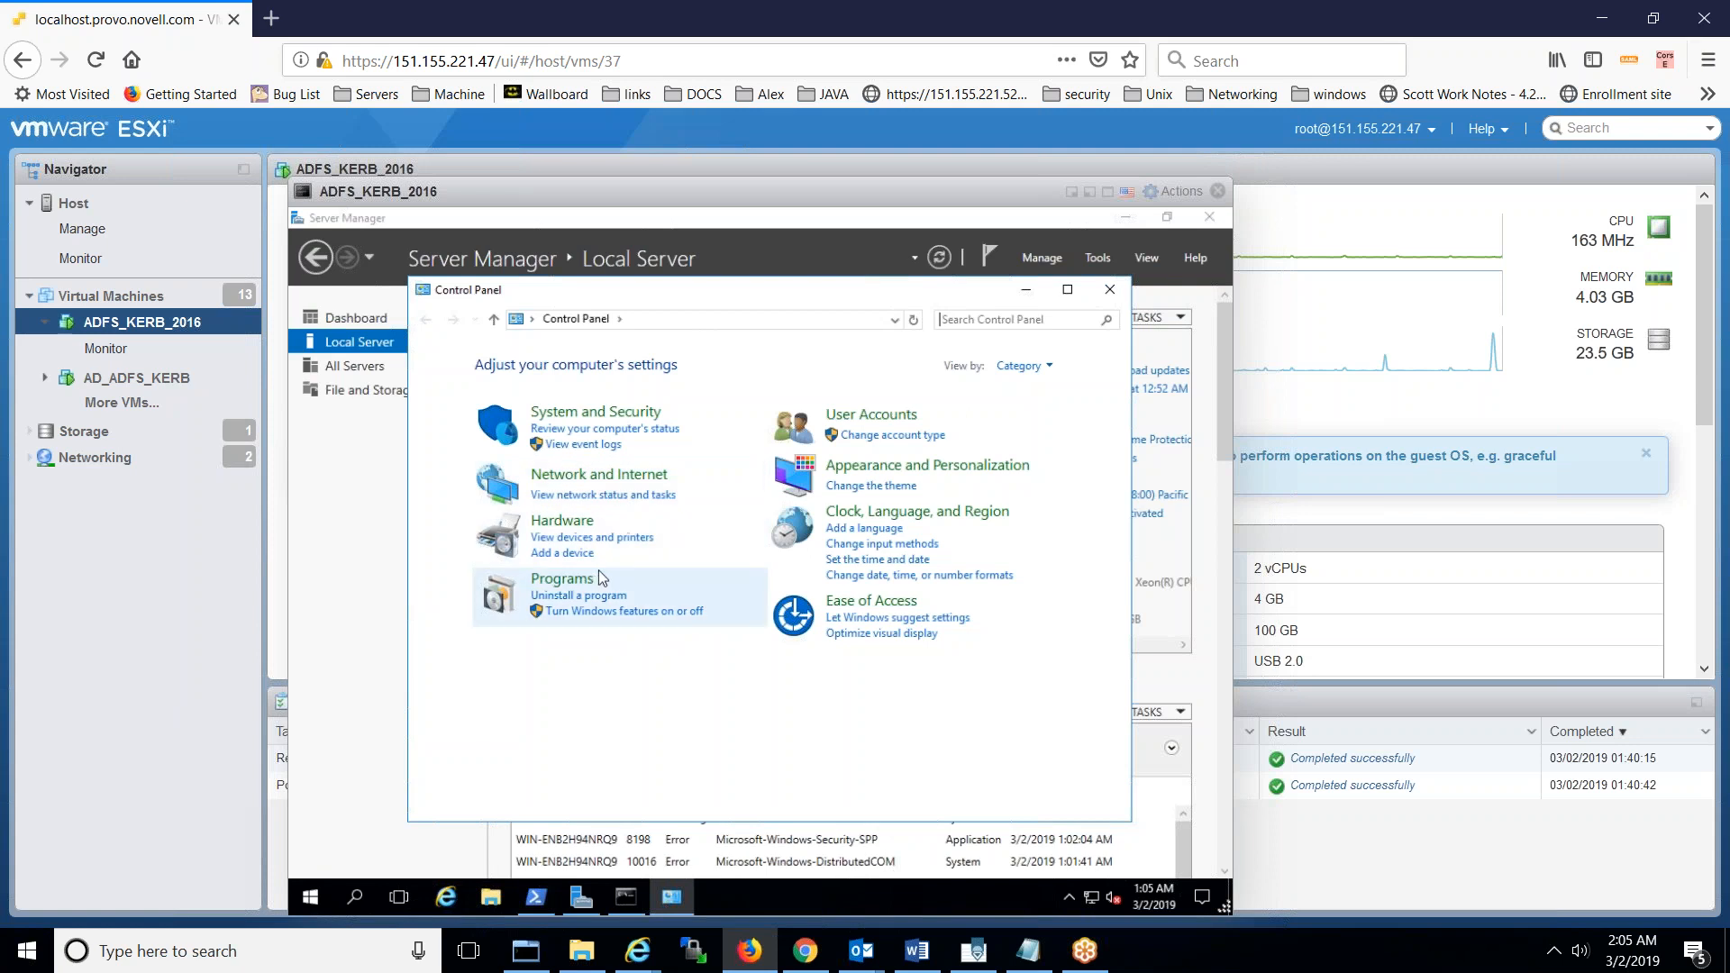
pyautogui.click(622, 424)
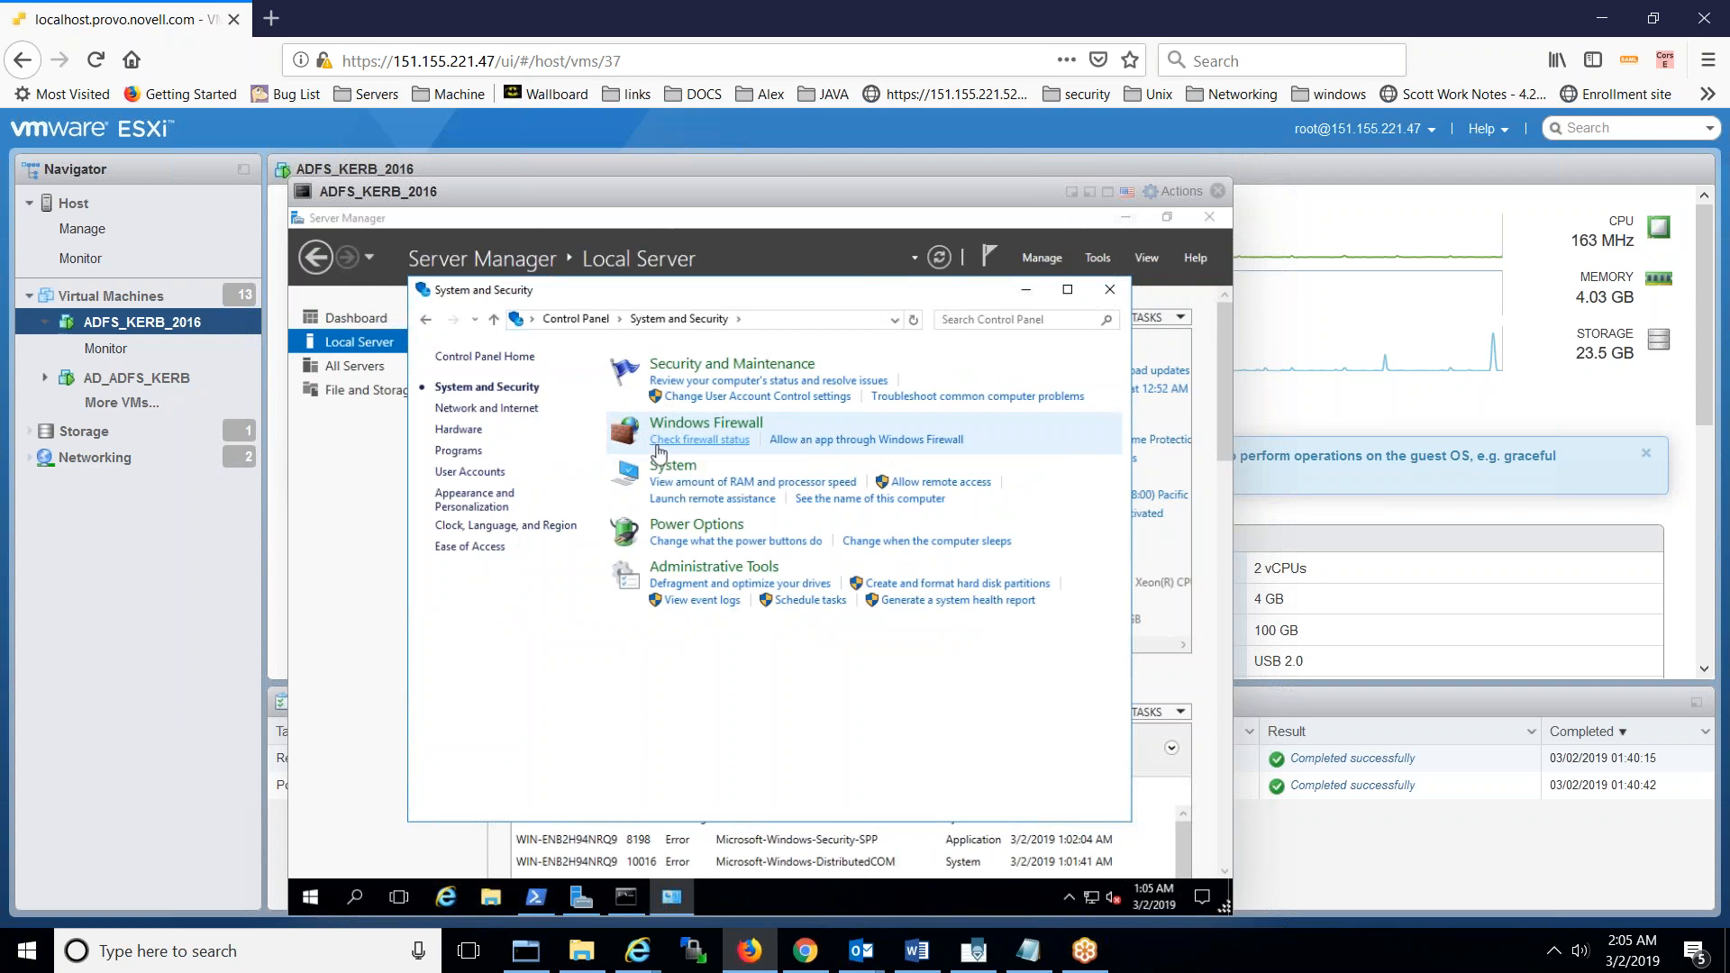
pyautogui.click(690, 365)
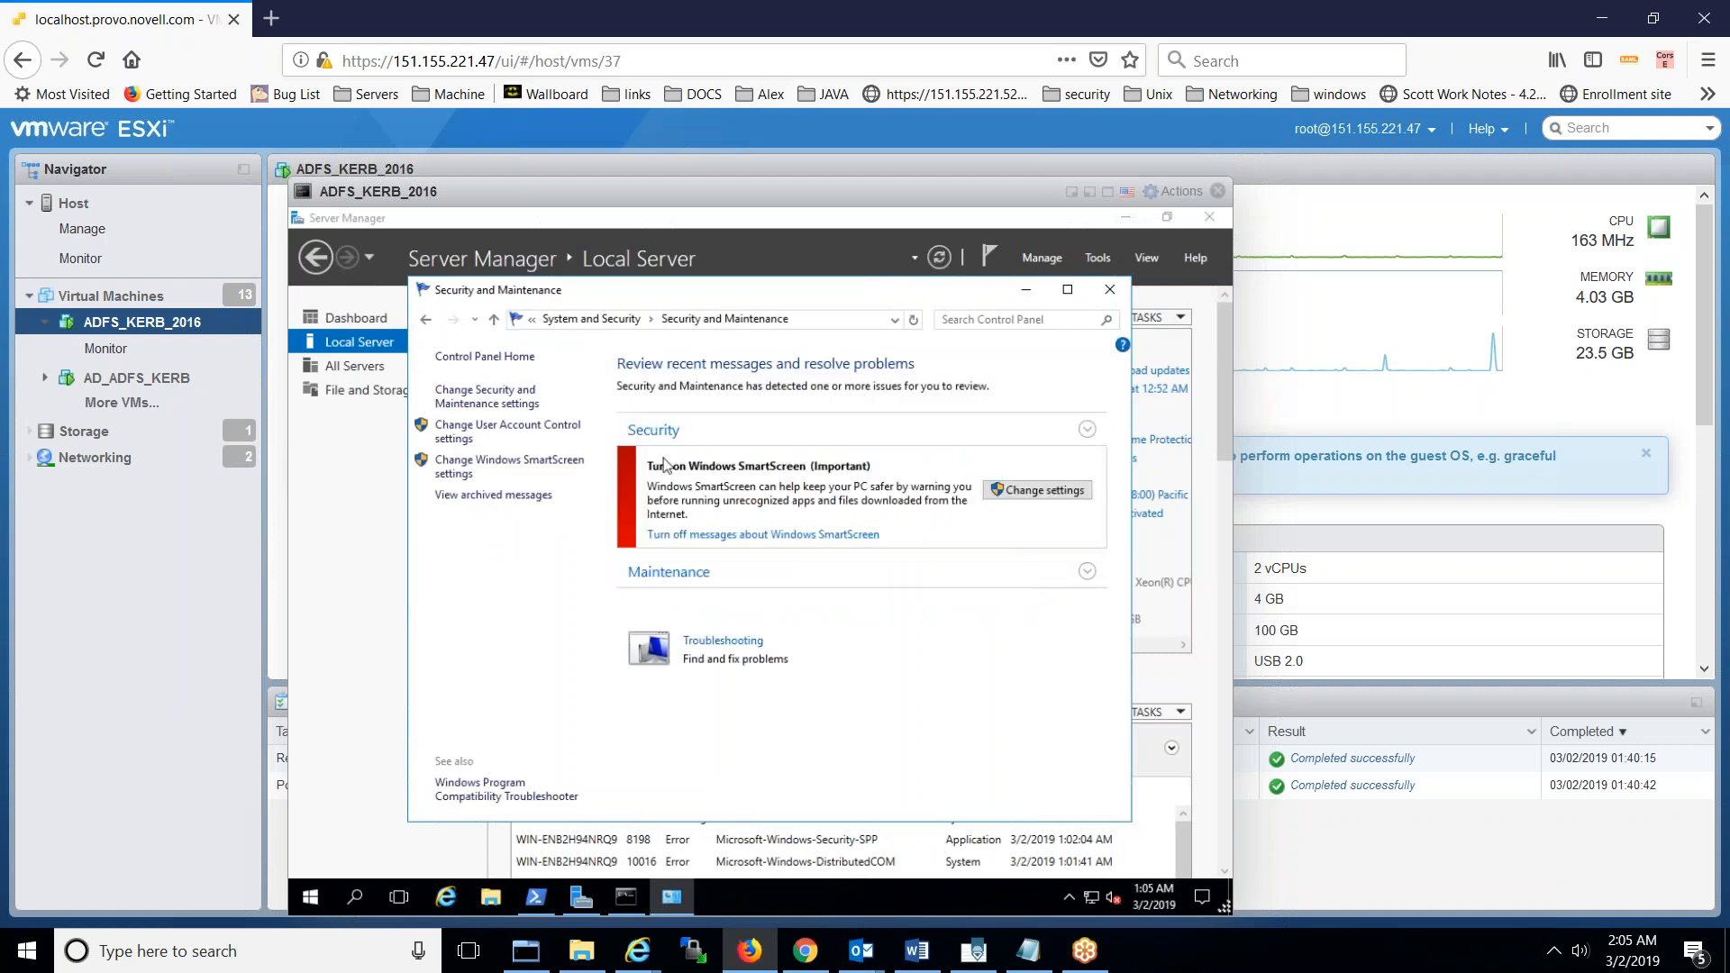
pyautogui.click(519, 358)
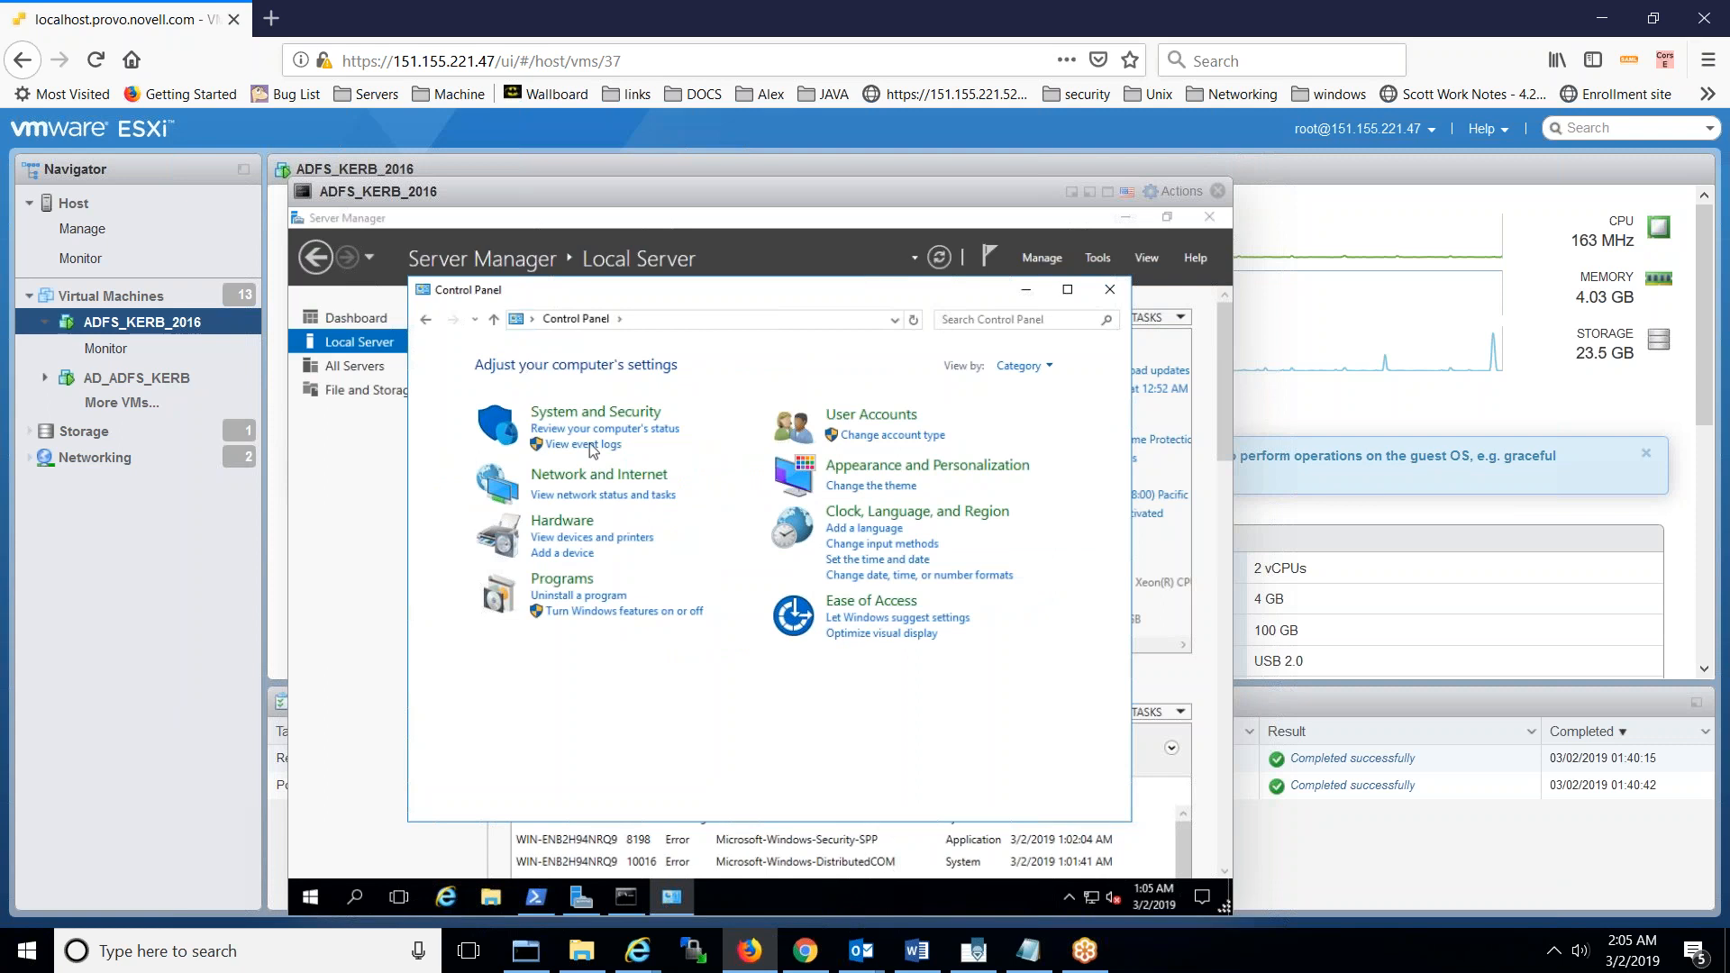
pyautogui.click(600, 413)
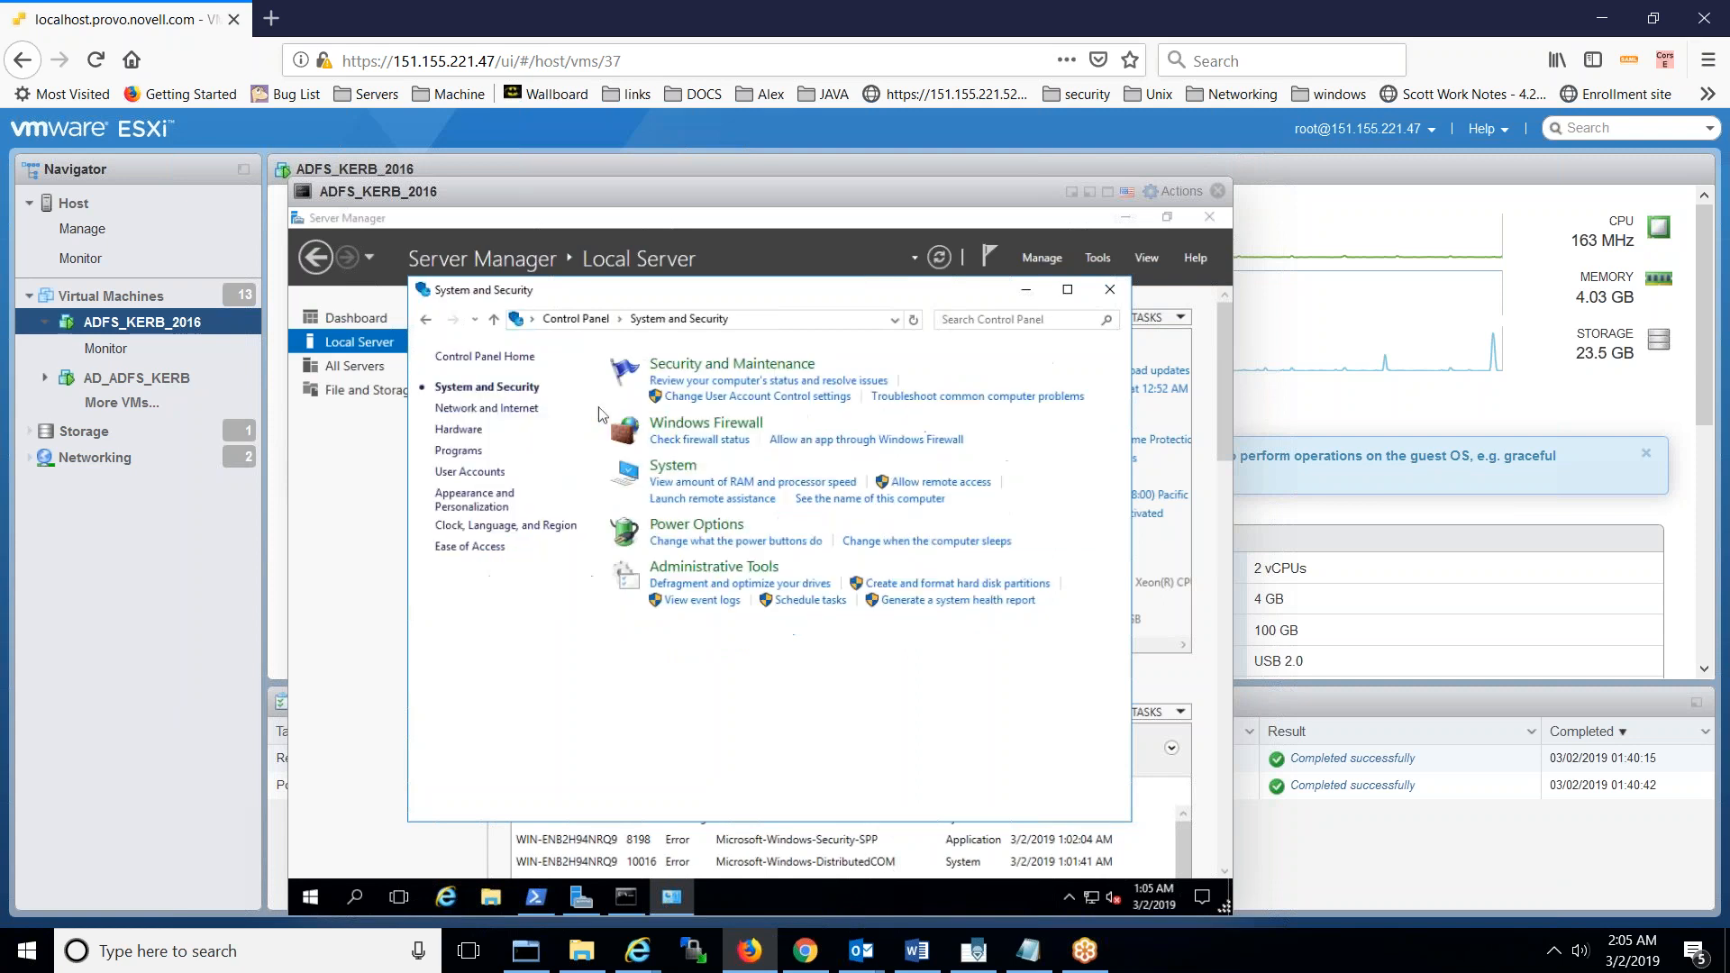
pyautogui.click(662, 469)
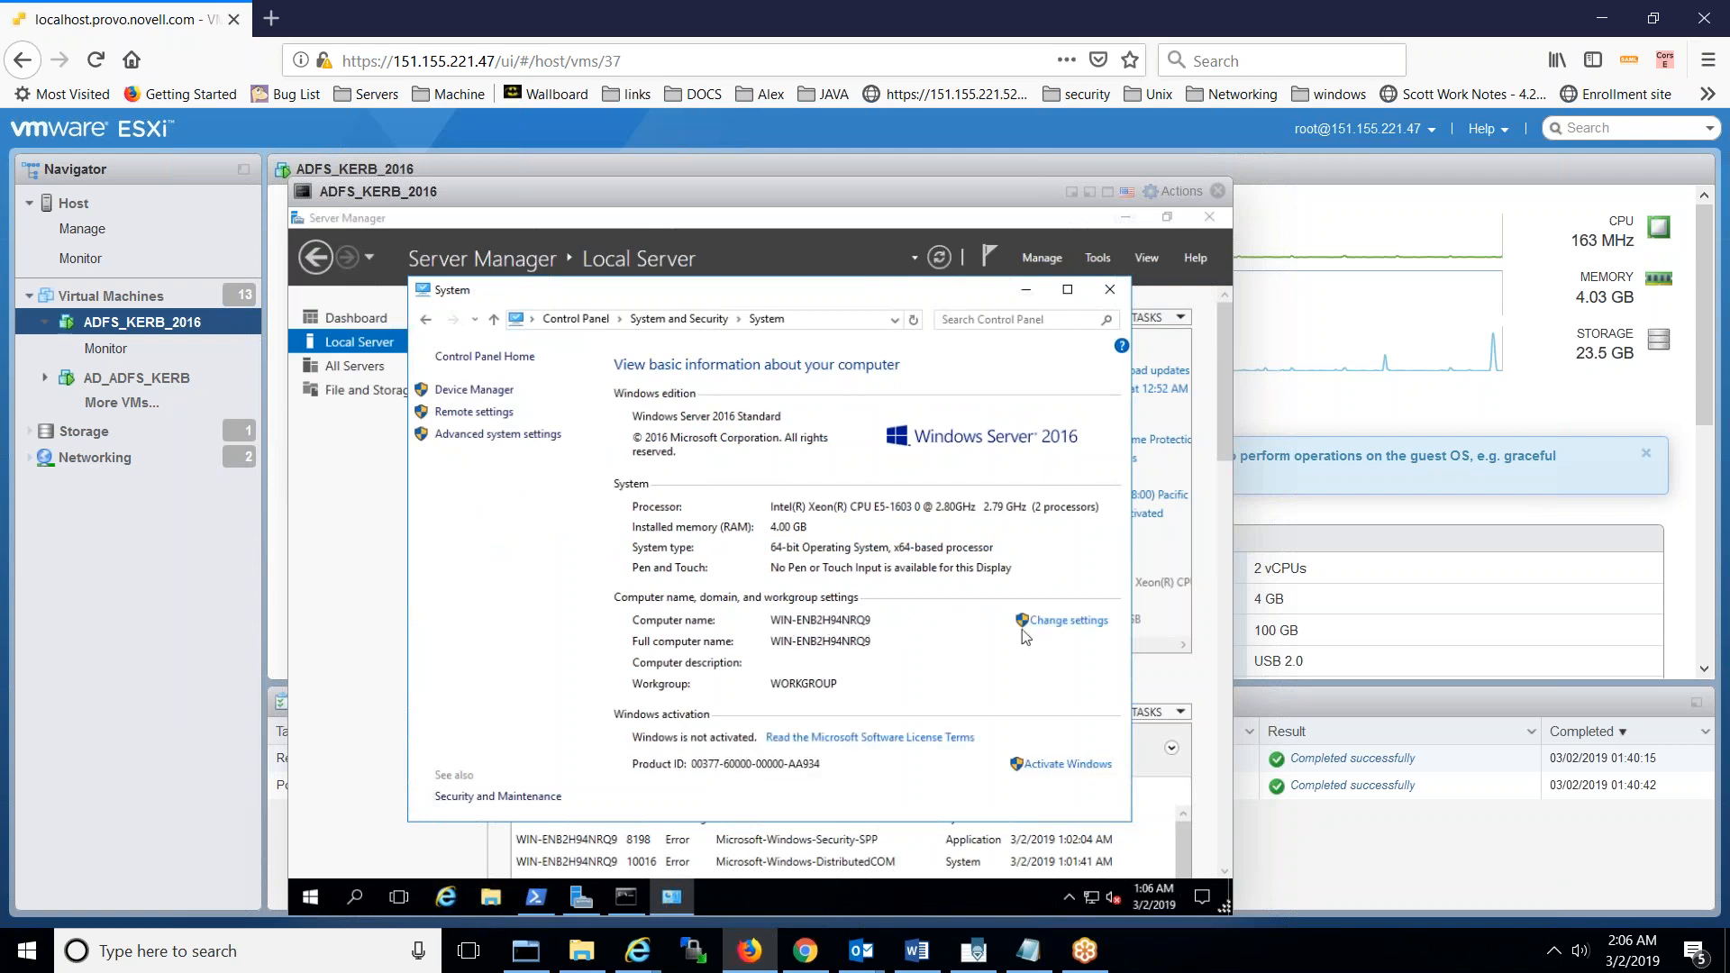
# - Rename the computer to NAMADADFSSERVER in System Properties
pyautogui.click(1077, 624)
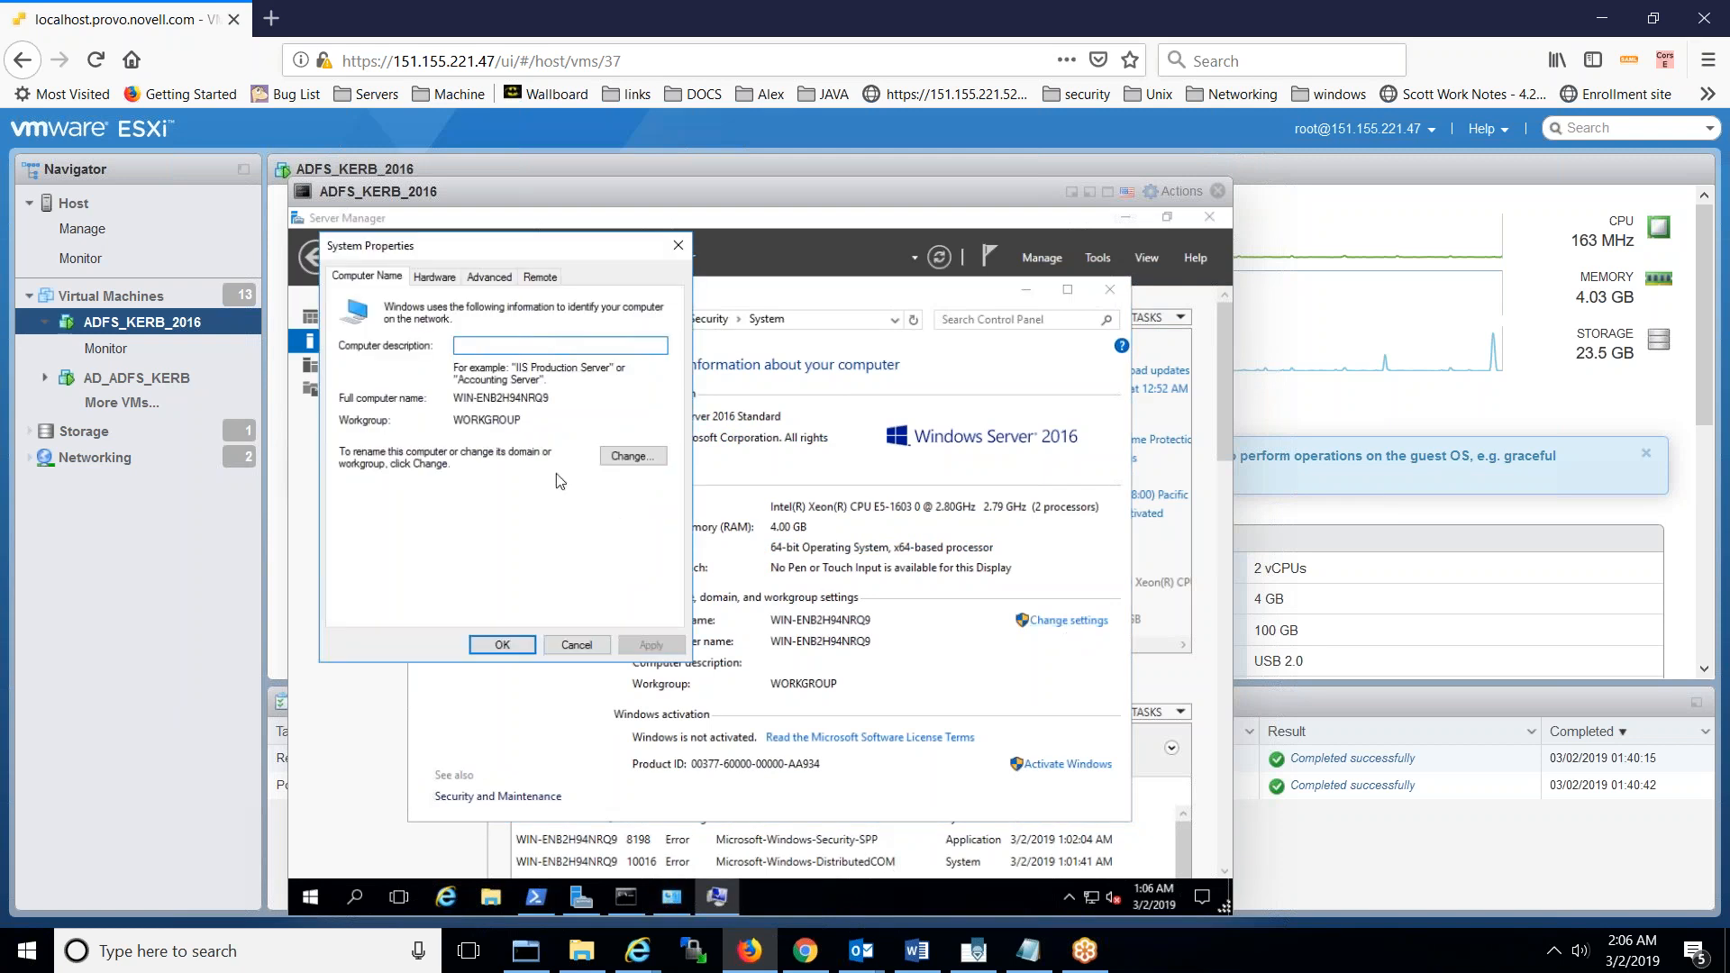
pyautogui.click(624, 460)
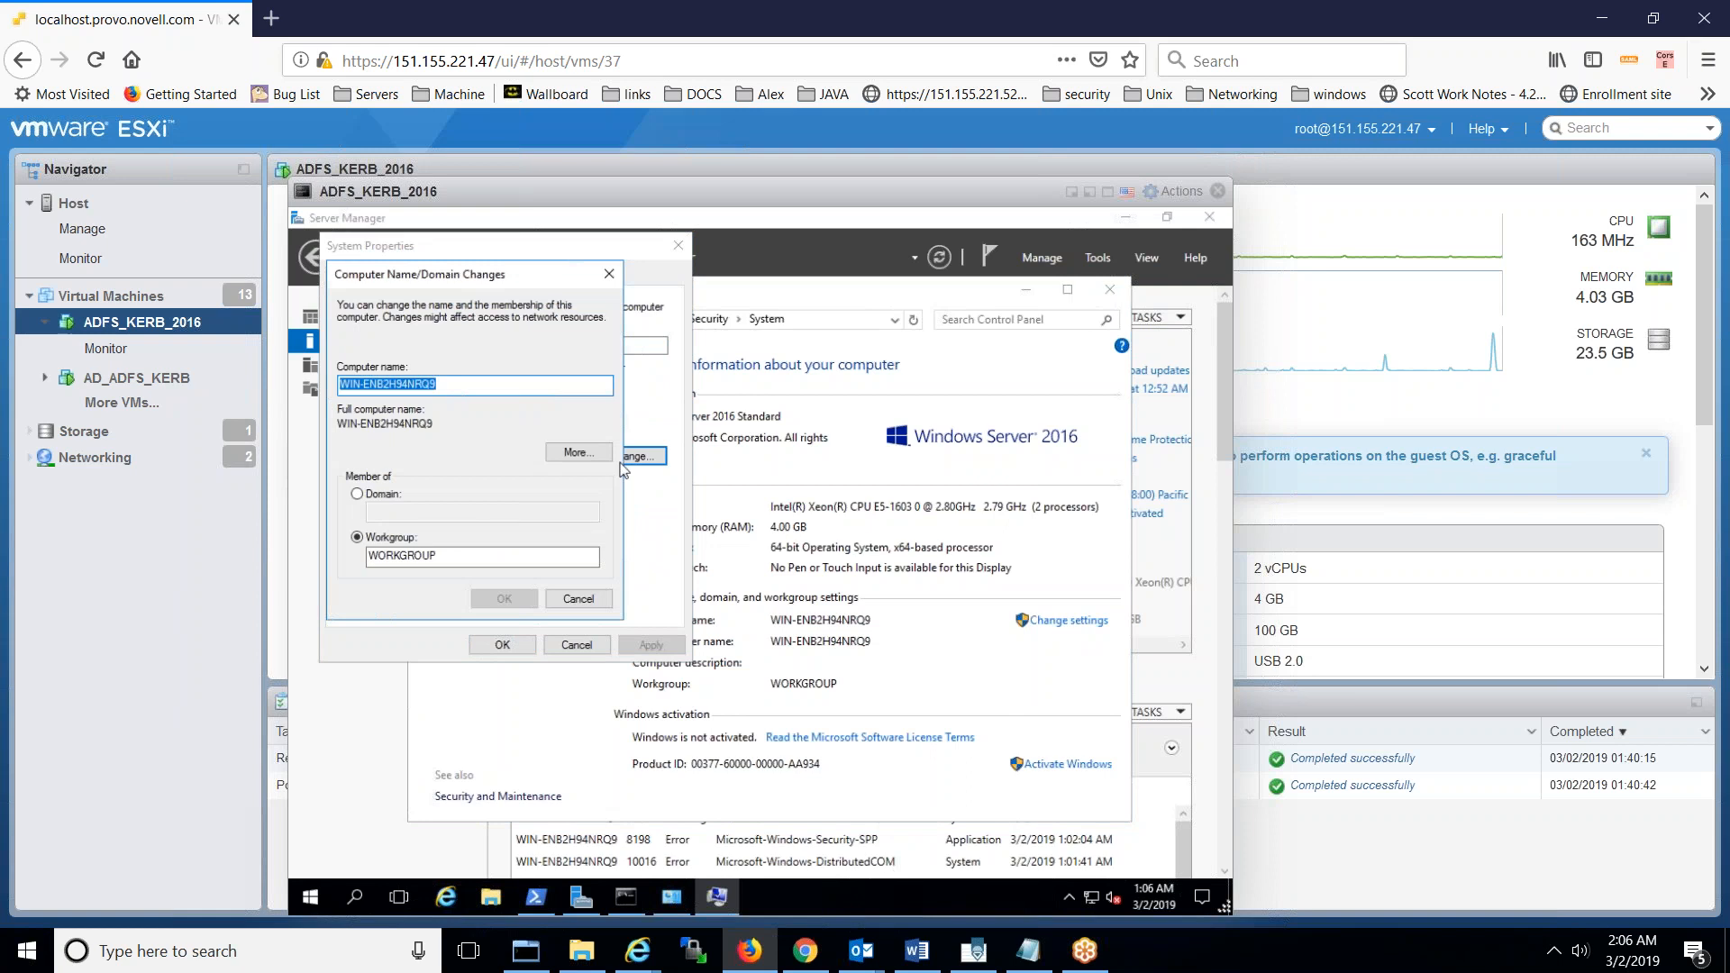
pyautogui.write('N')
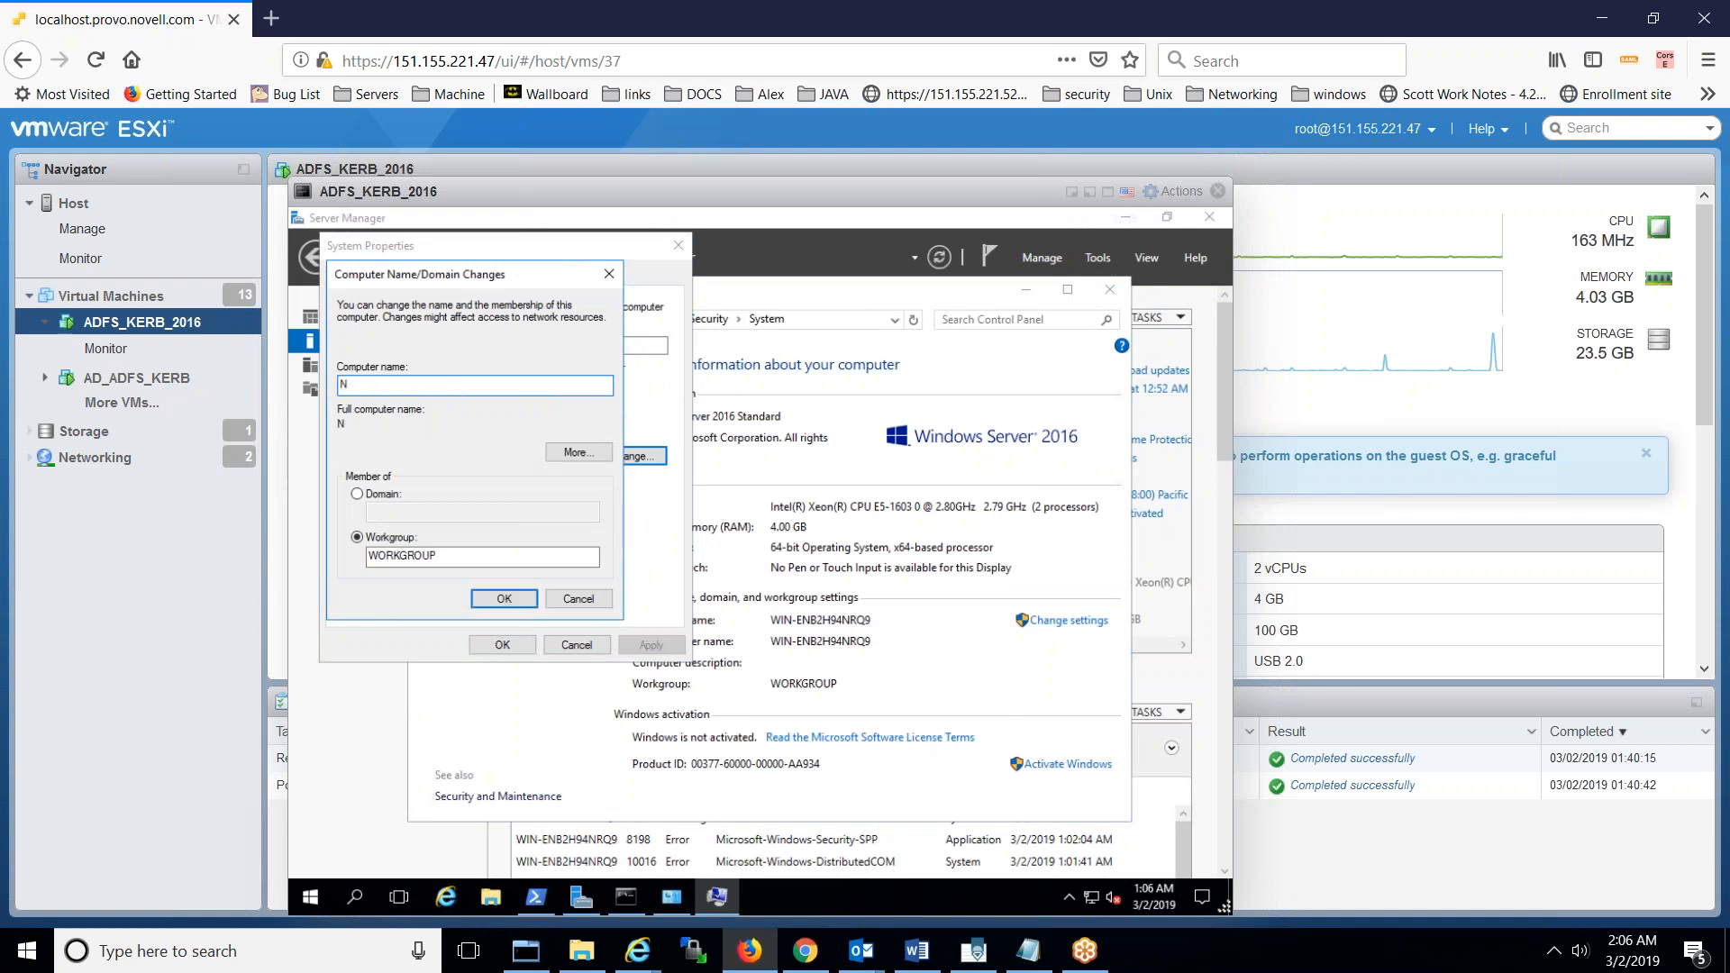
pyautogui.write('AMADADFSSERVVER')
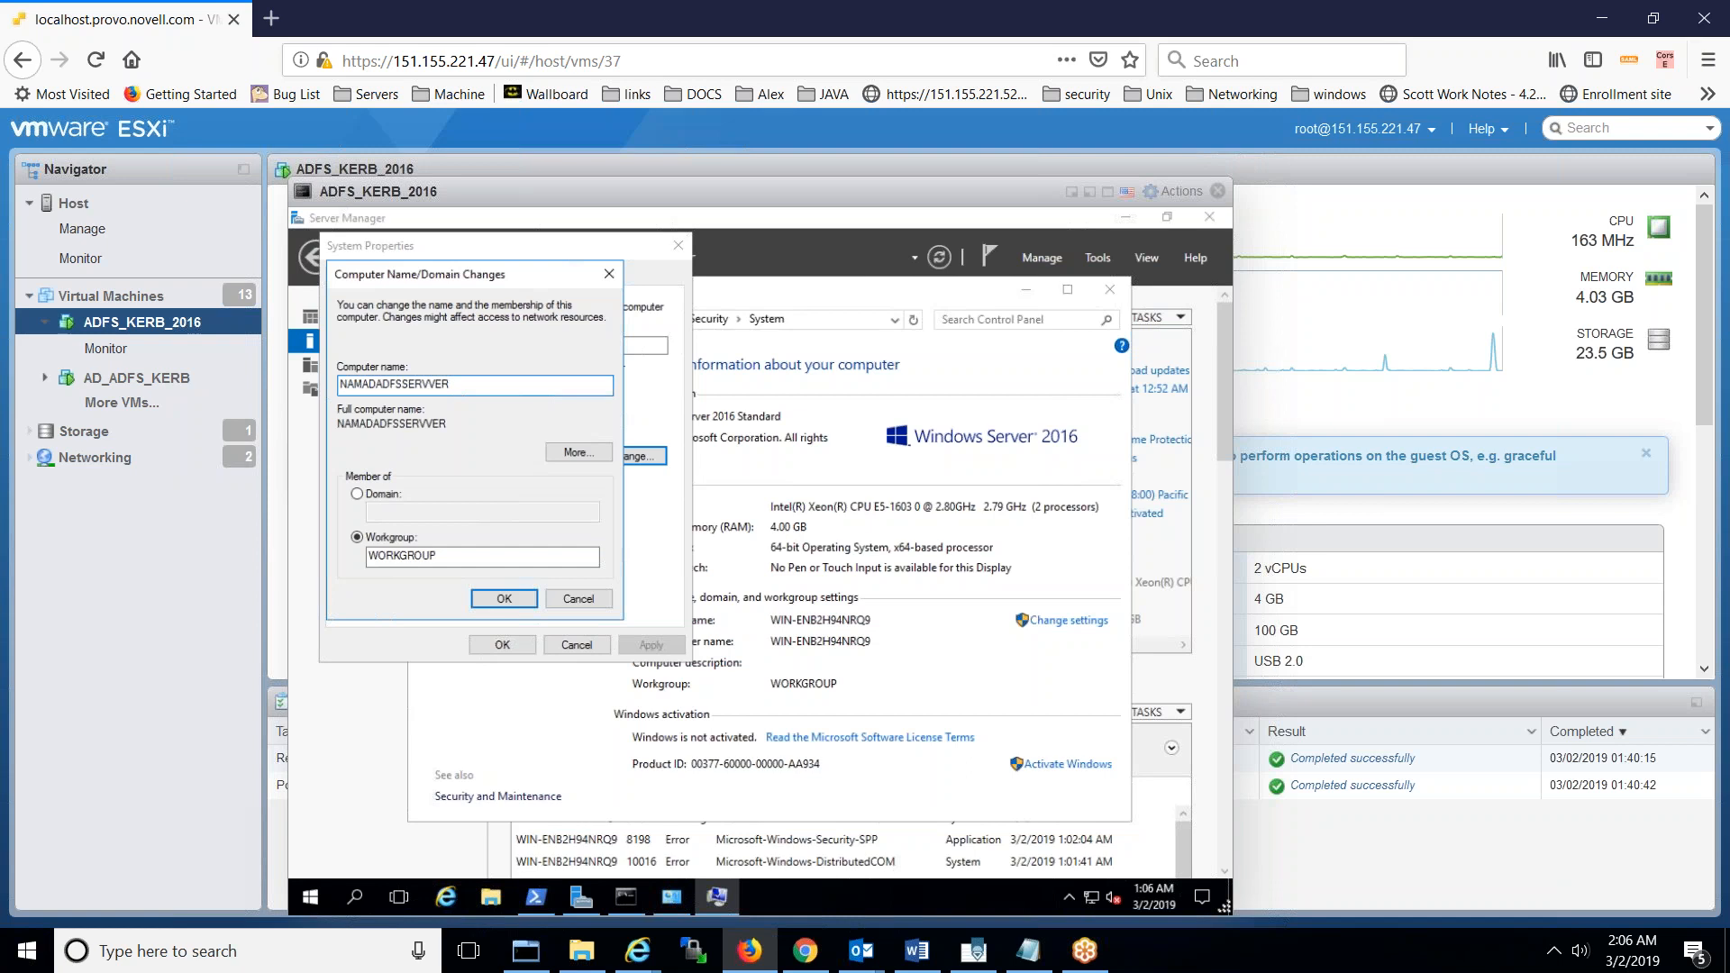
pyautogui.press('BackSpace')
pyautogui.click(517, 602)
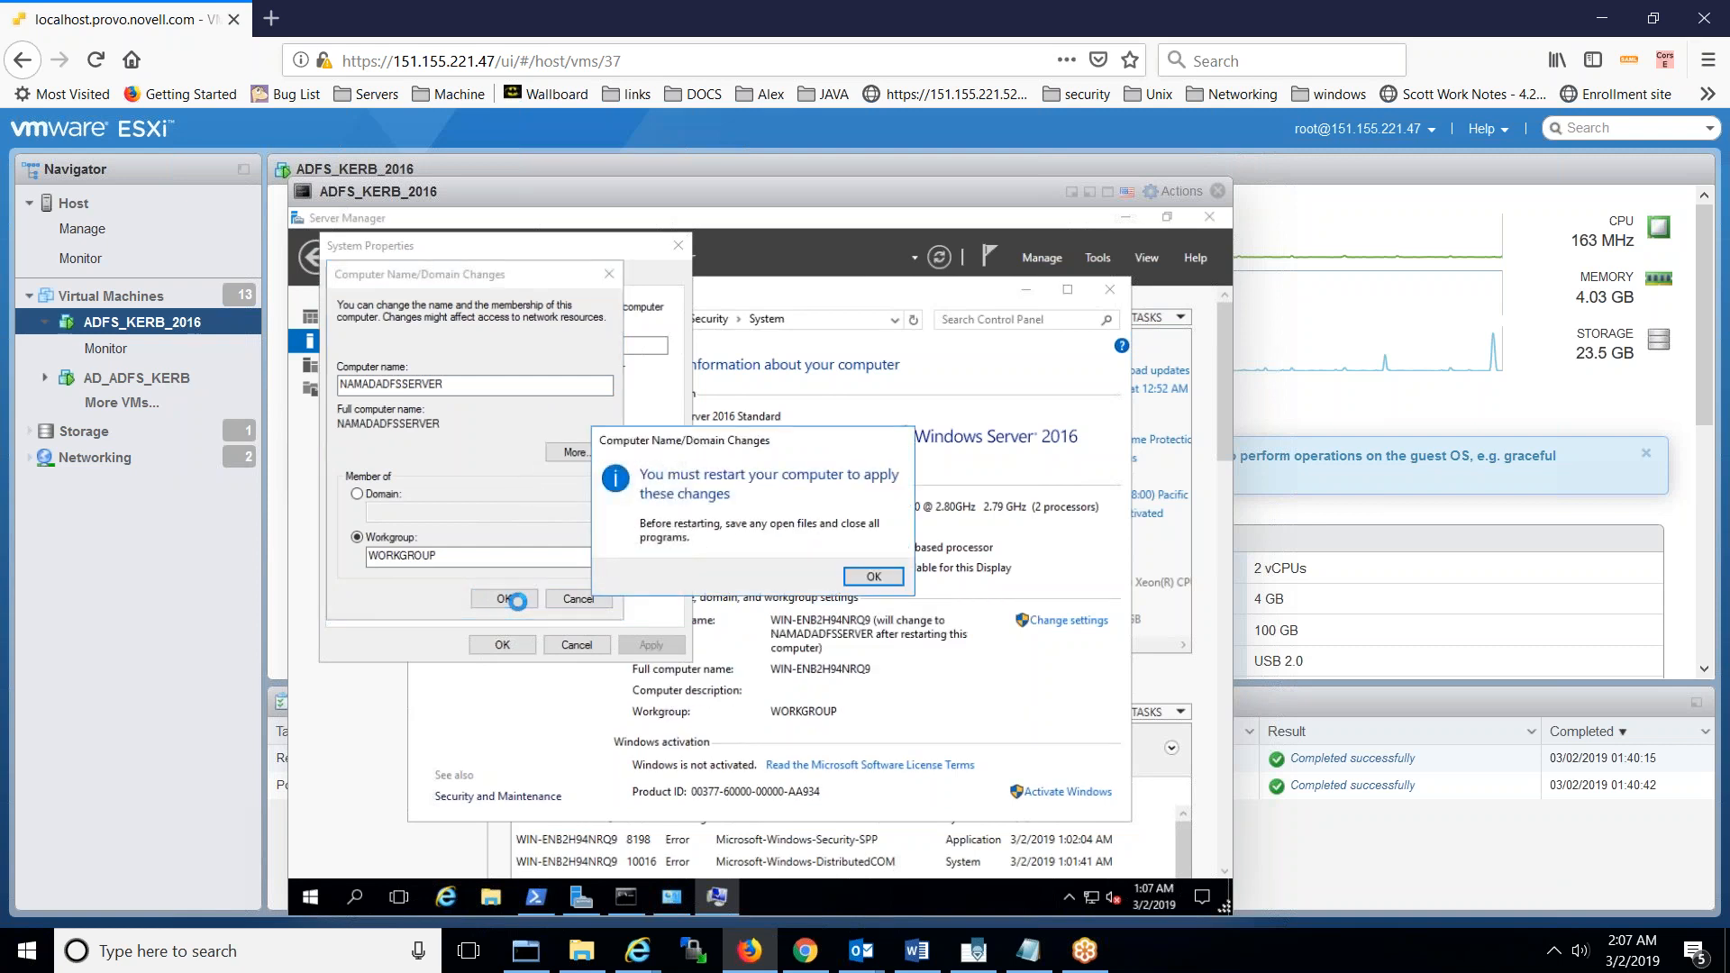
# - Acknowledge the restart notice, close System Properties, and restart the server now
pyautogui.click(870, 578)
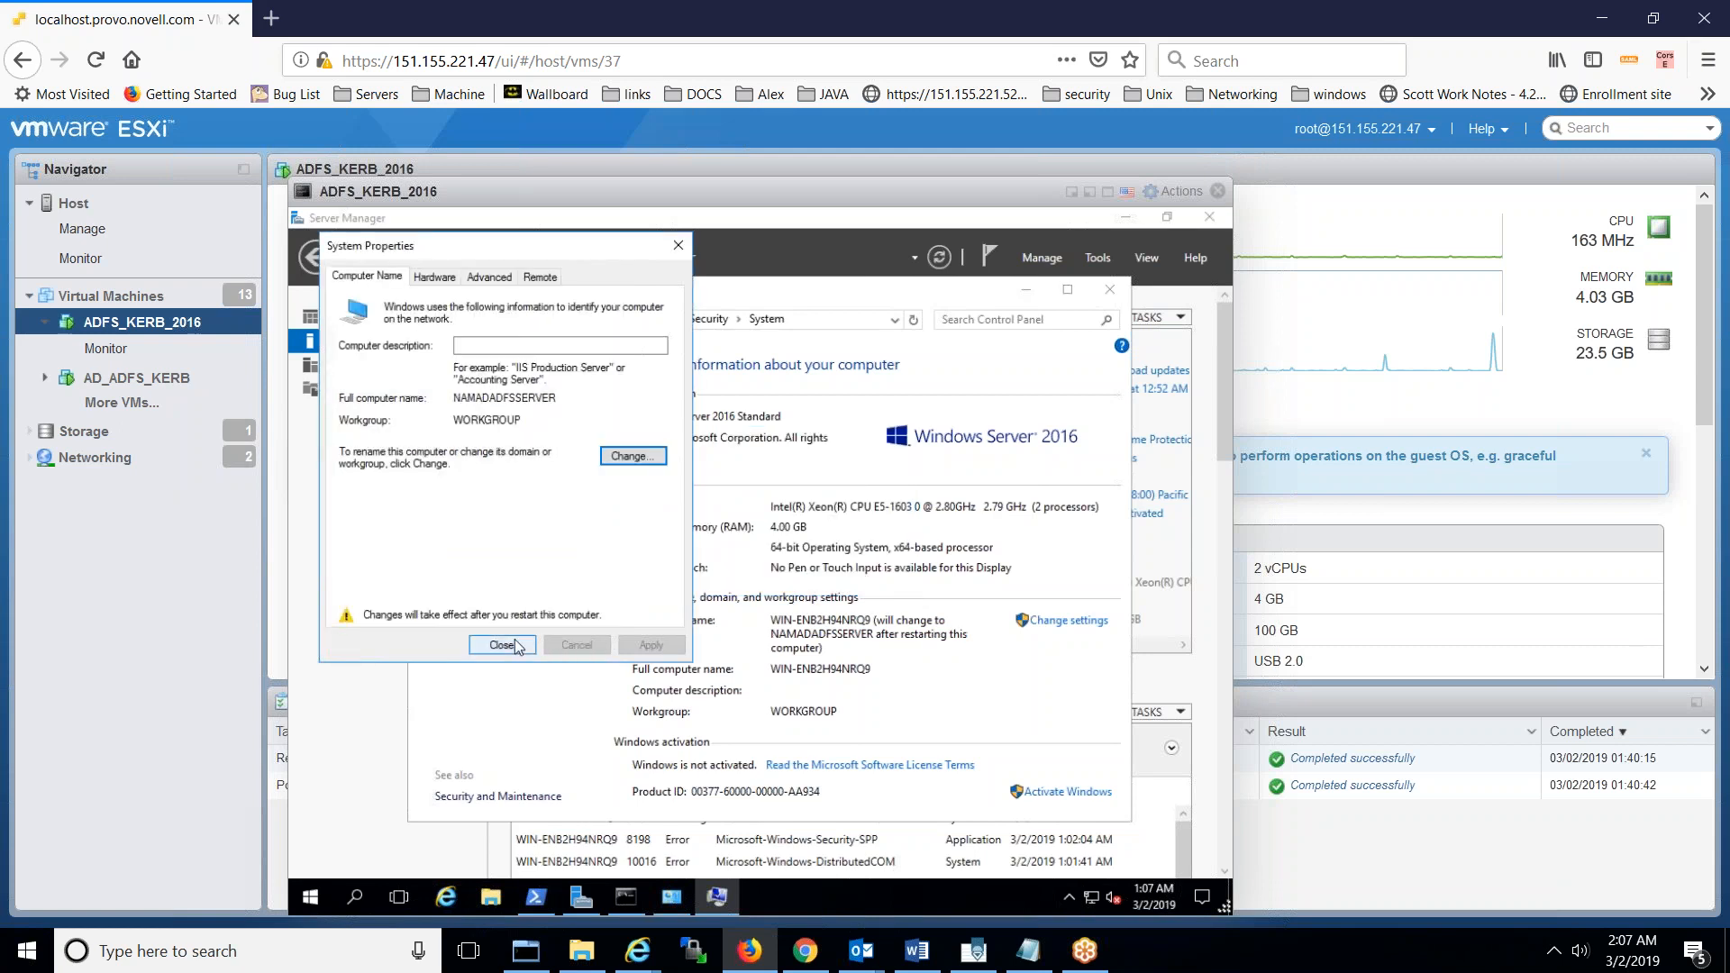
pyautogui.click(501, 644)
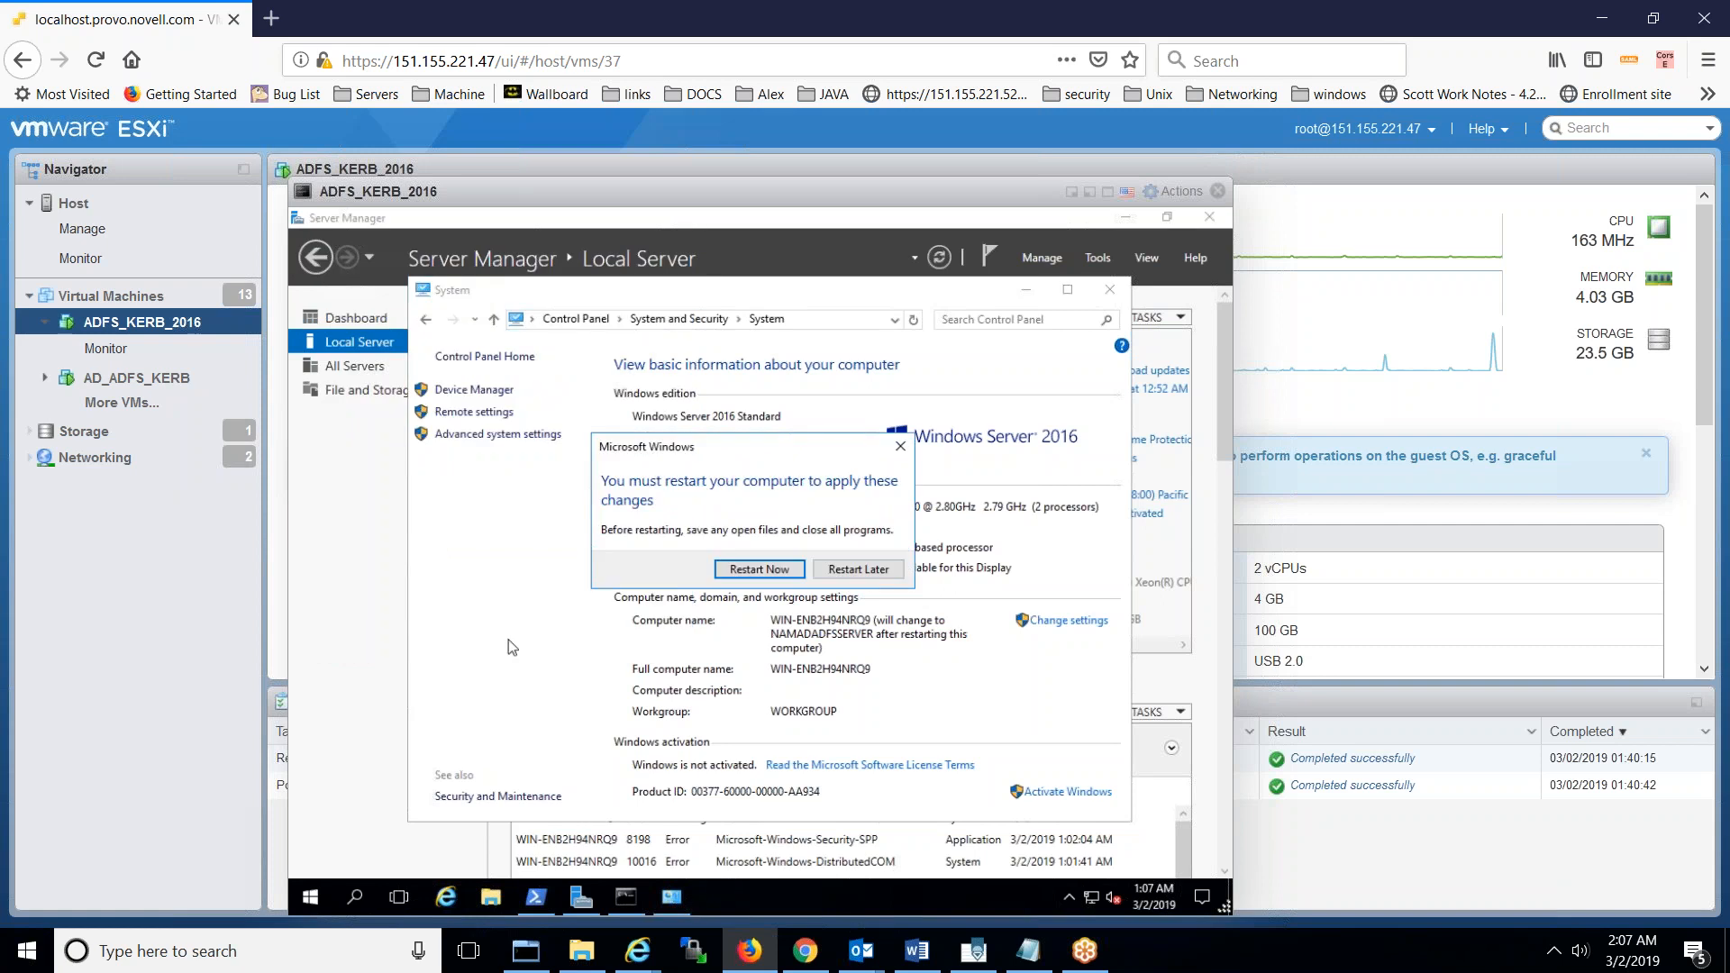
pyautogui.click(751, 574)
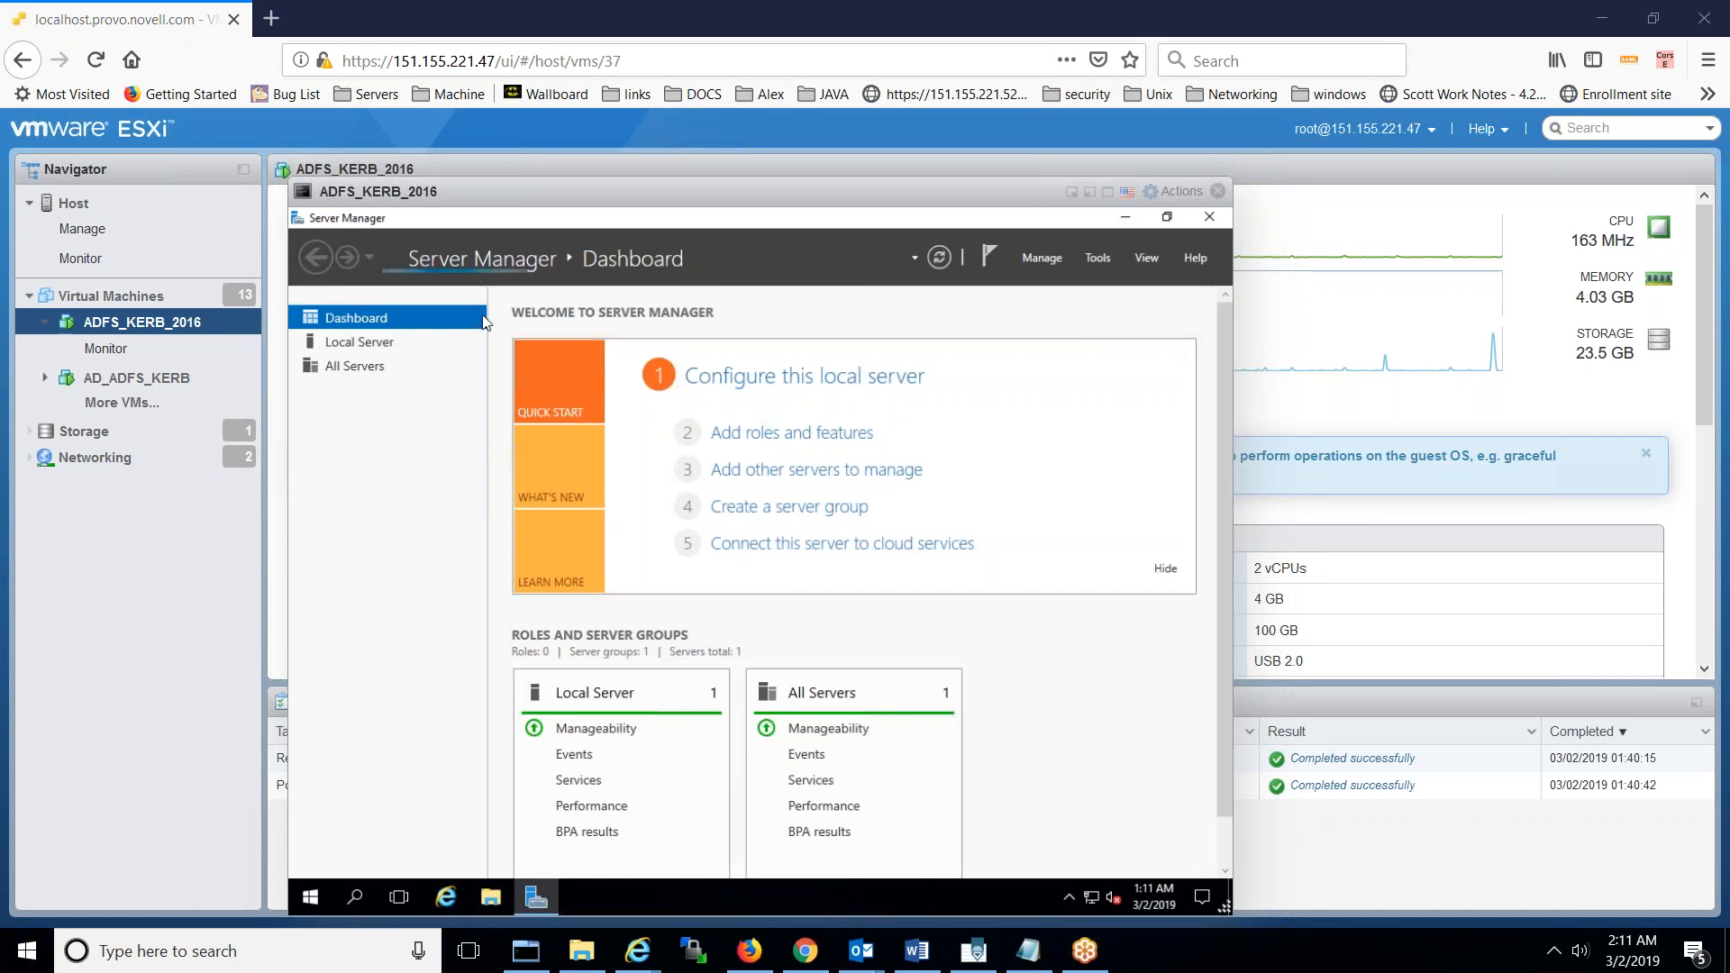
# - View Server Manager's Local Server properties confirming NAMADADFSSERVER in WORKGROUP
pyautogui.click(376, 350)
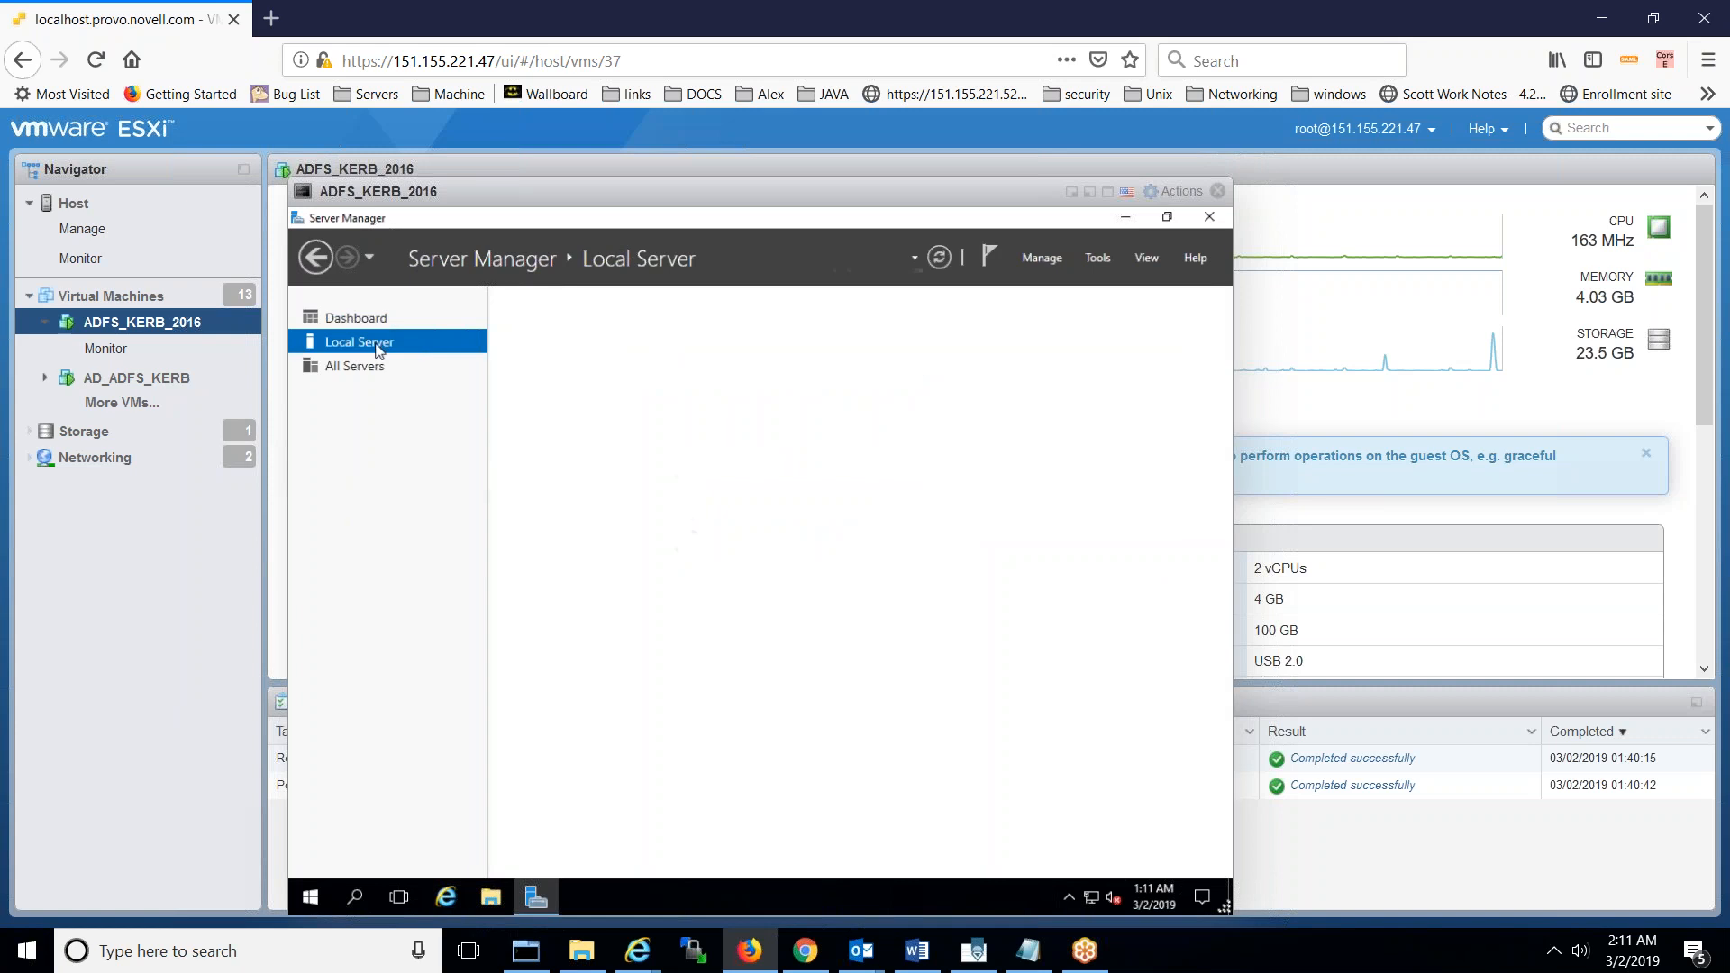
pyautogui.click(359, 320)
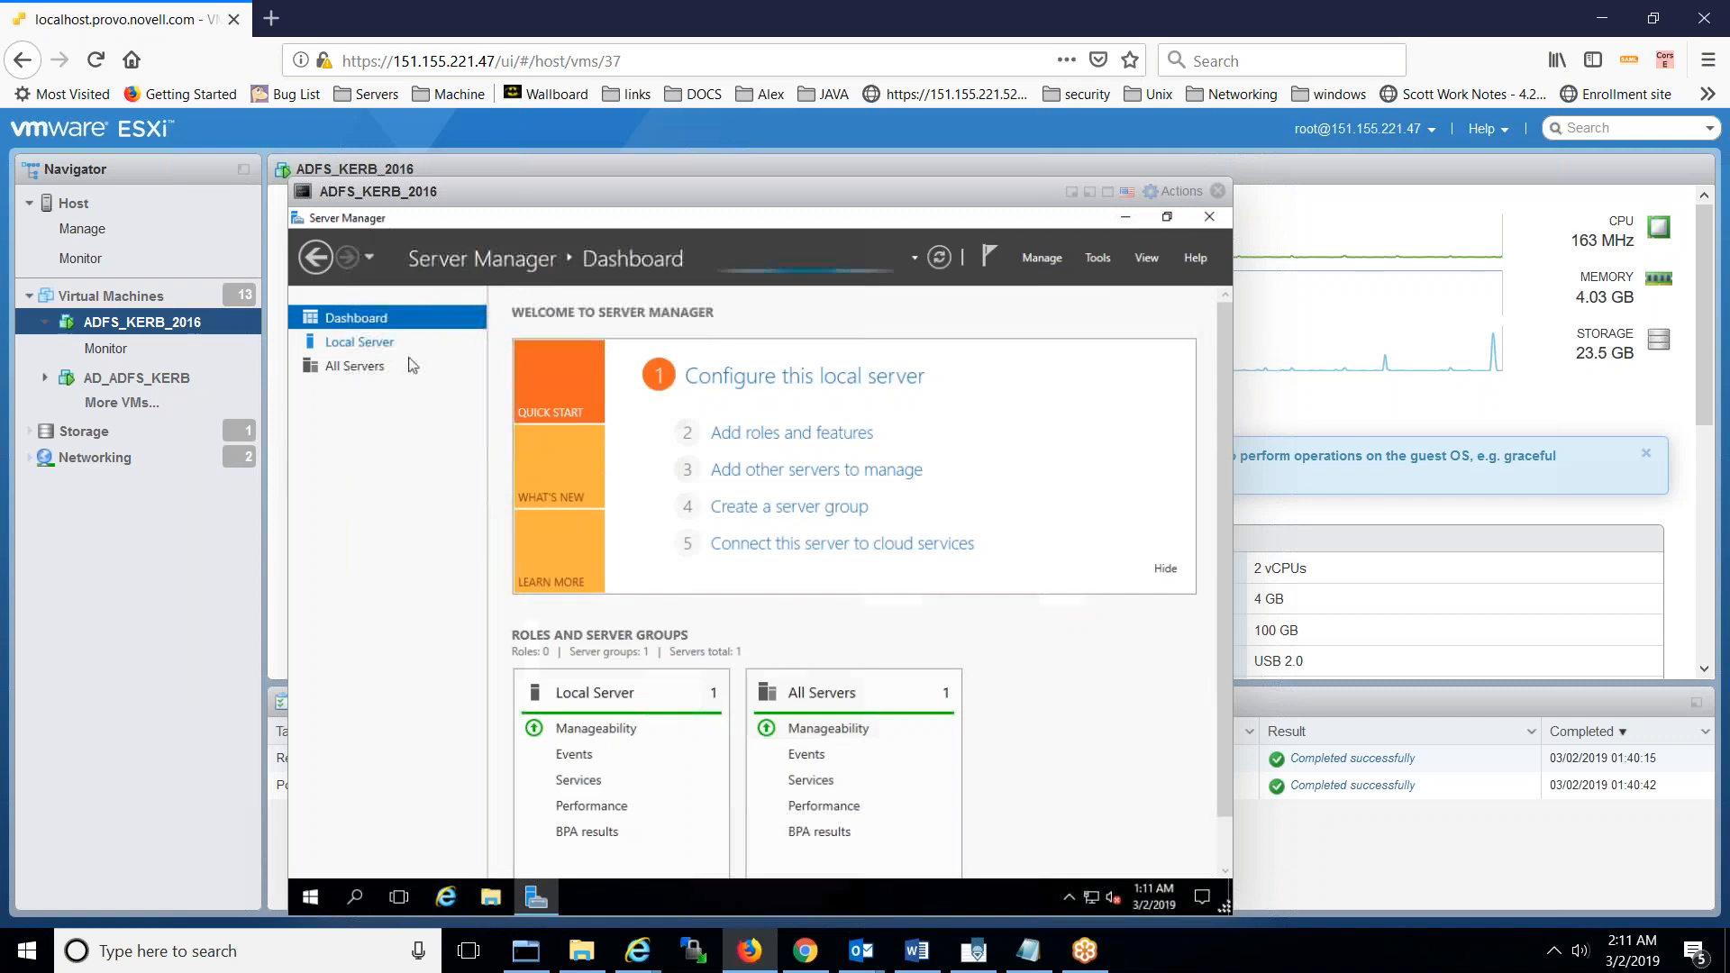
pyautogui.click(371, 348)
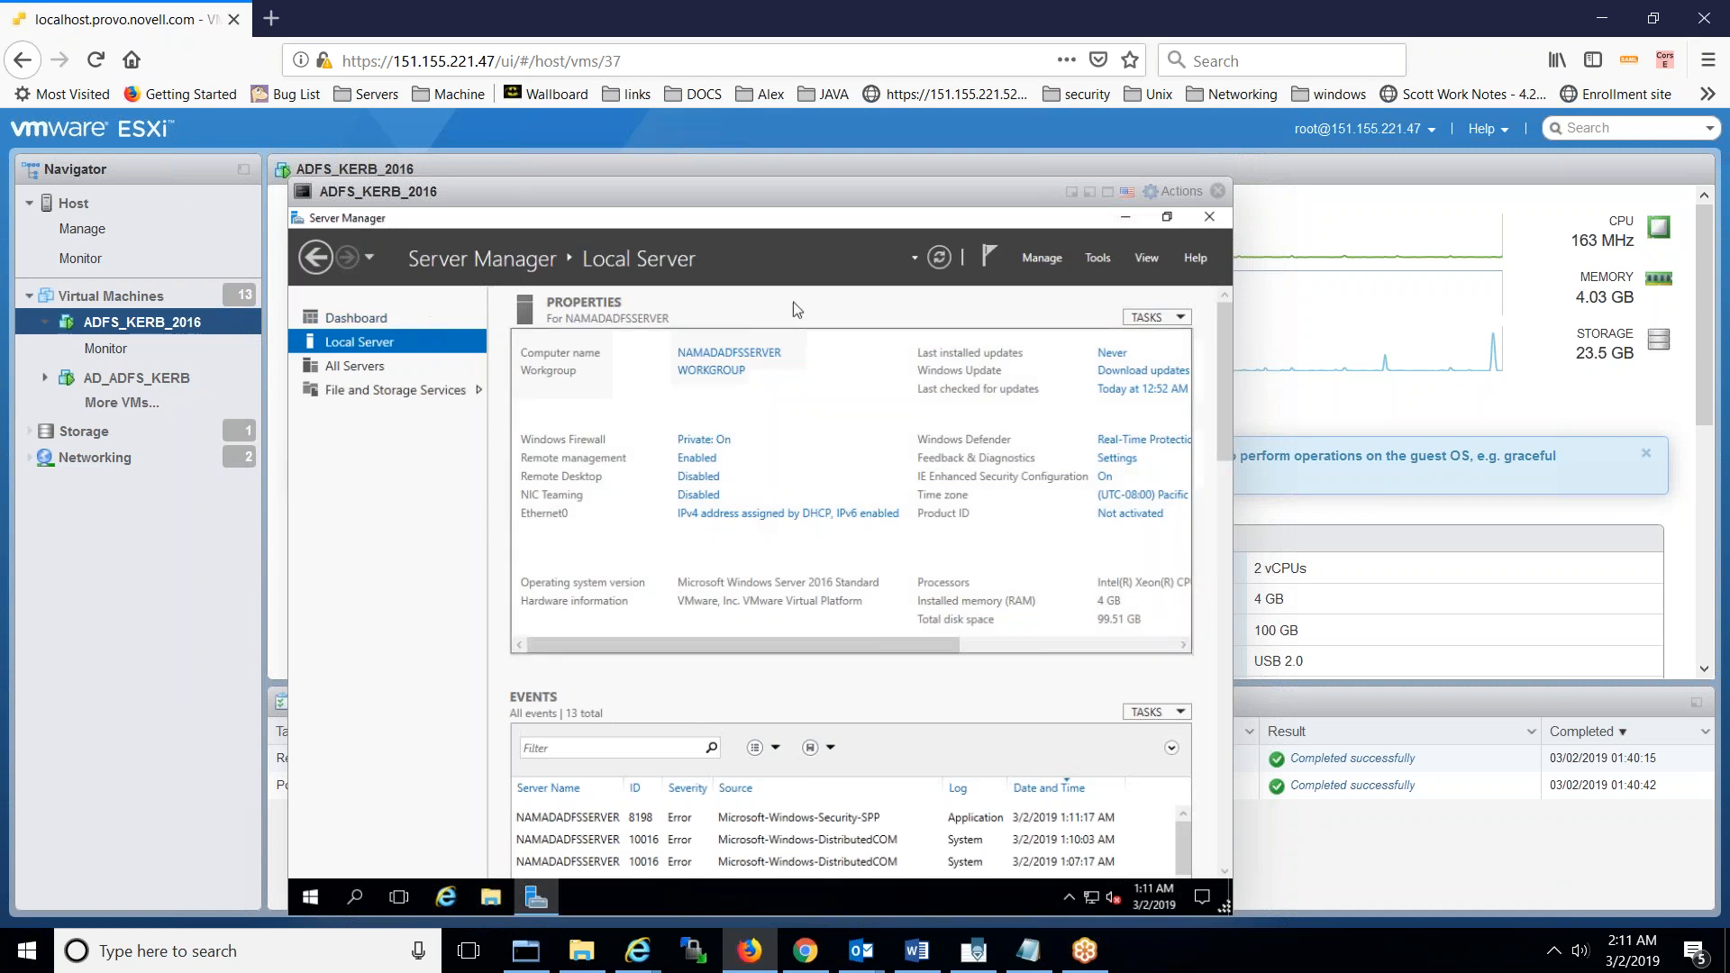
# - Start Add Roles and Features, role-based, targeting NAMADADFSSERVER, up to Server Roles
pyautogui.click(1045, 261)
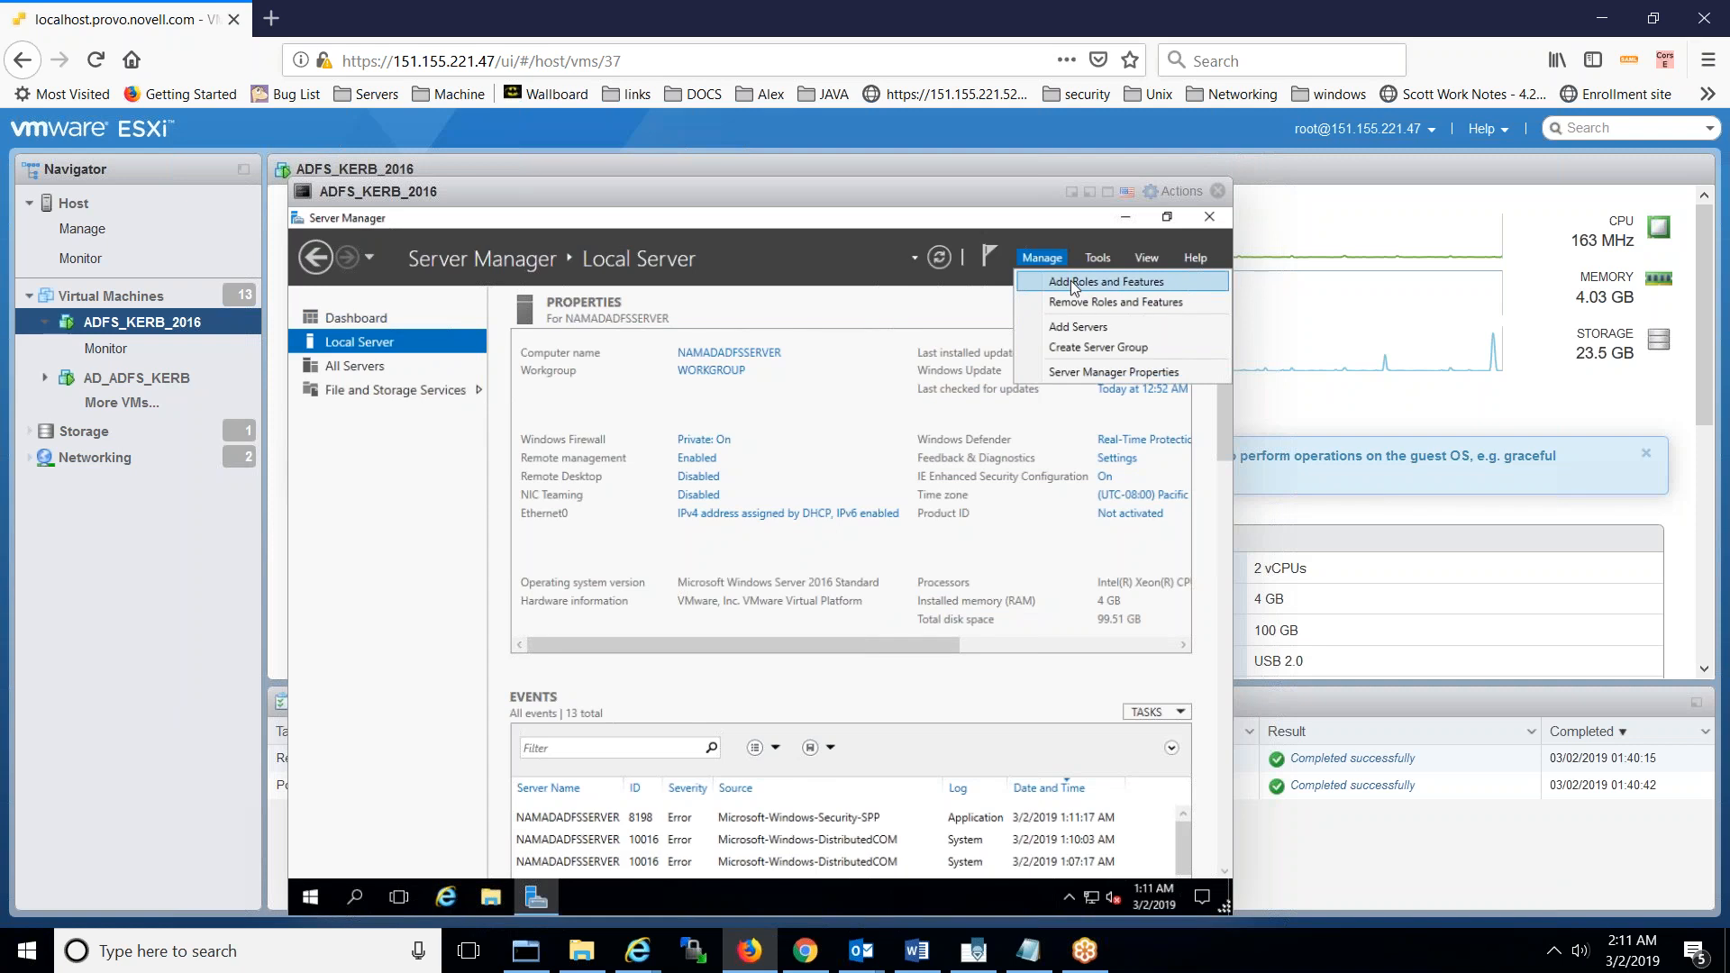
pyautogui.click(1071, 280)
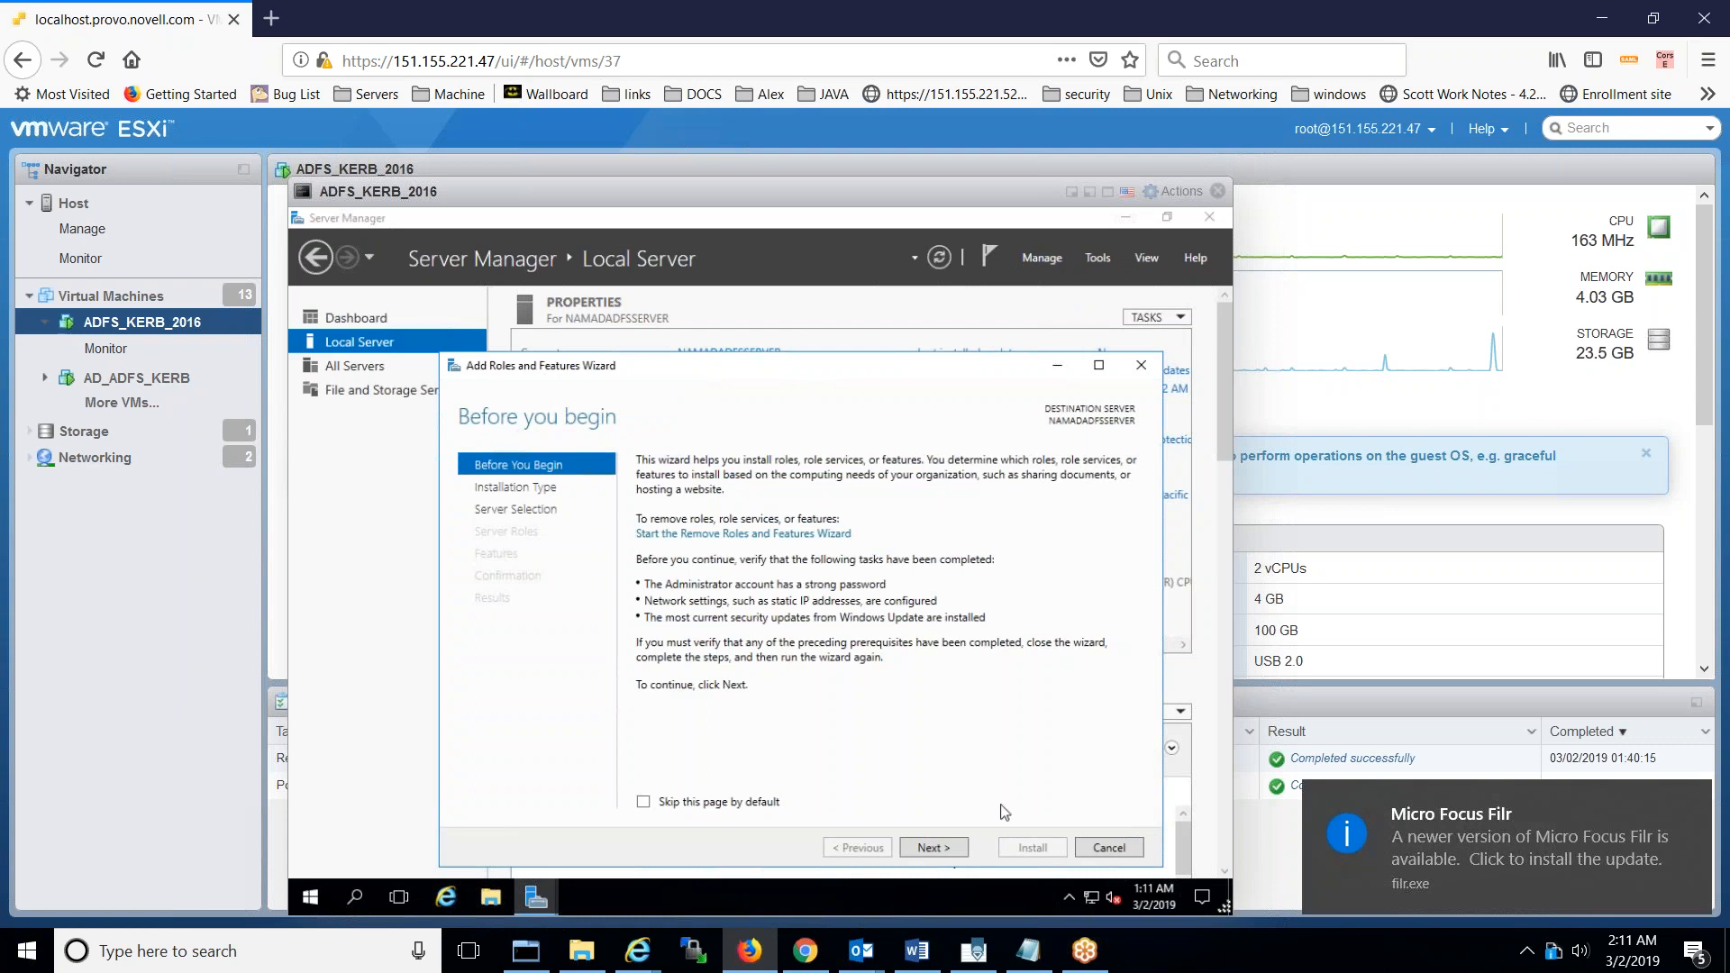
pyautogui.click(948, 845)
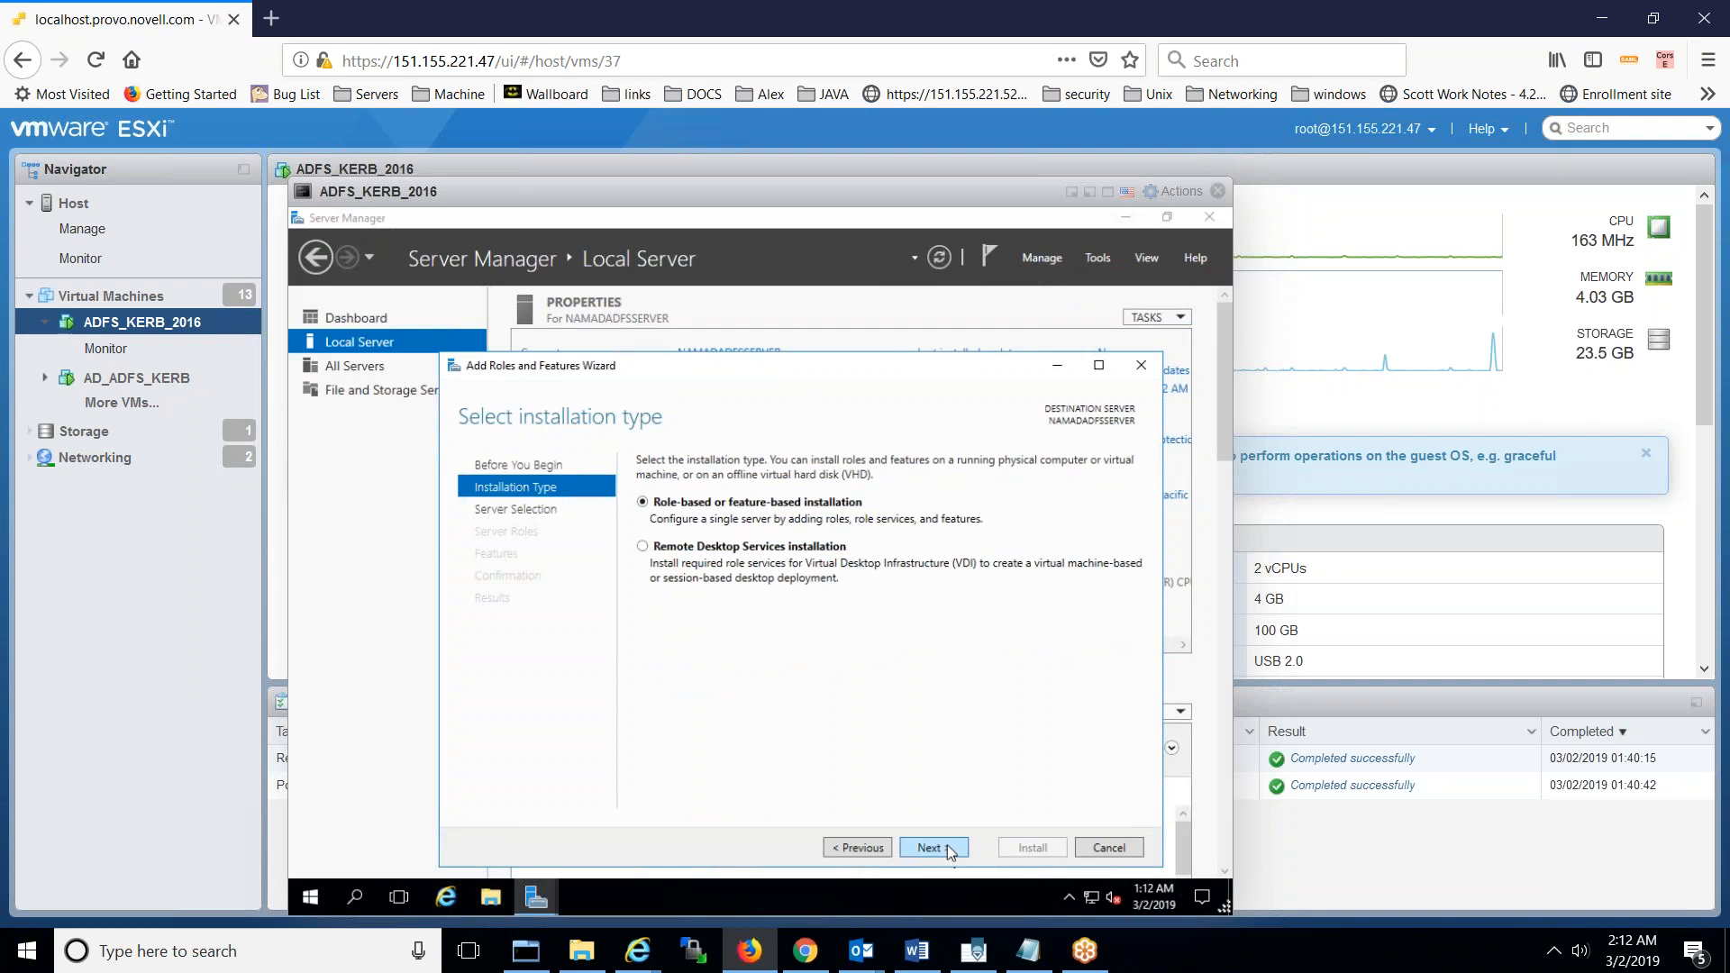
pyautogui.click(948, 846)
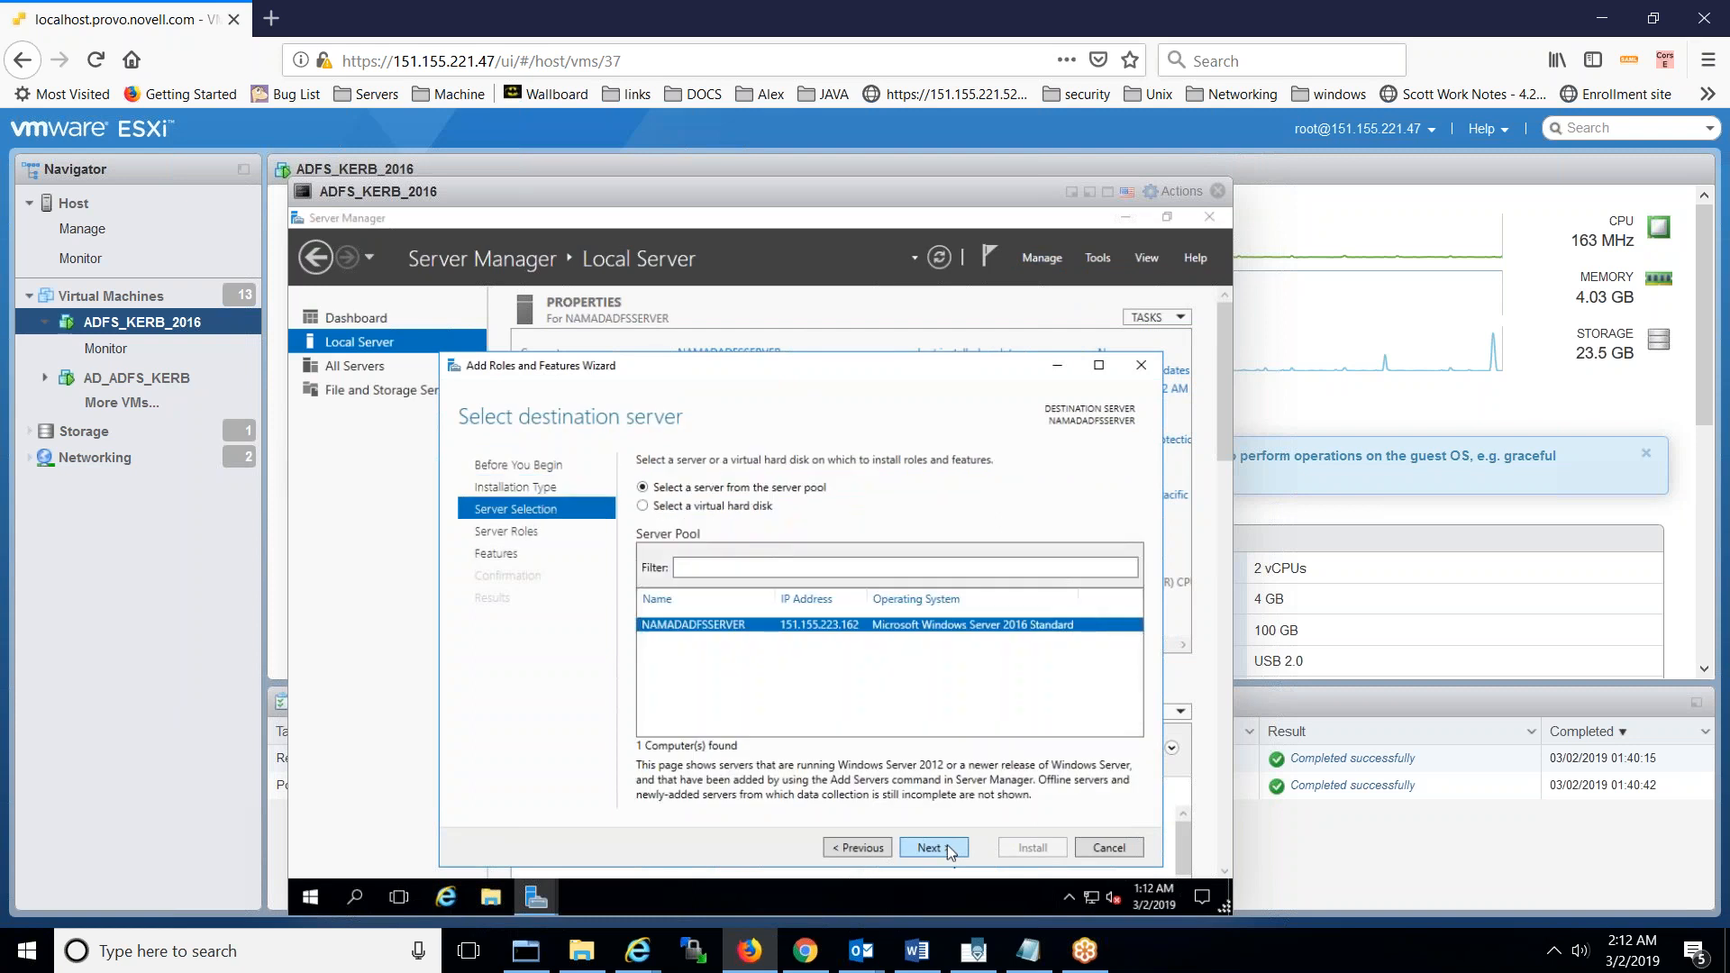
pyautogui.click(948, 845)
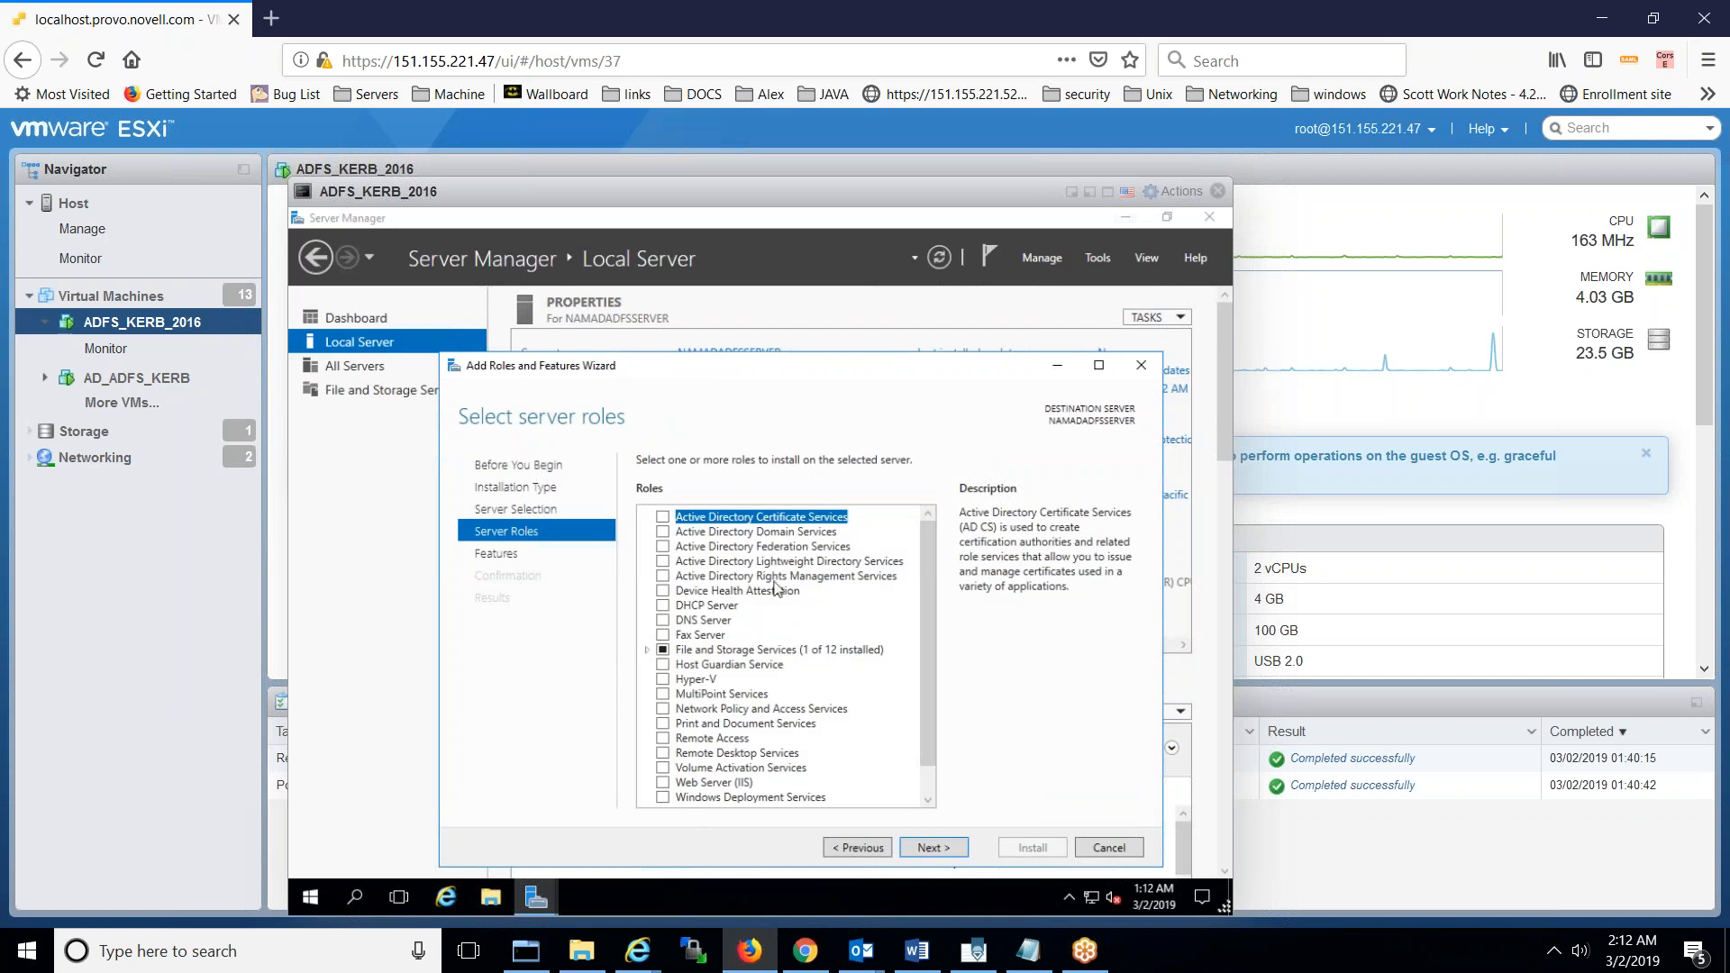
# - Select AD DS, DNS Server and DHCP Server with their tools, past static-IP warnings
pyautogui.click(663, 533)
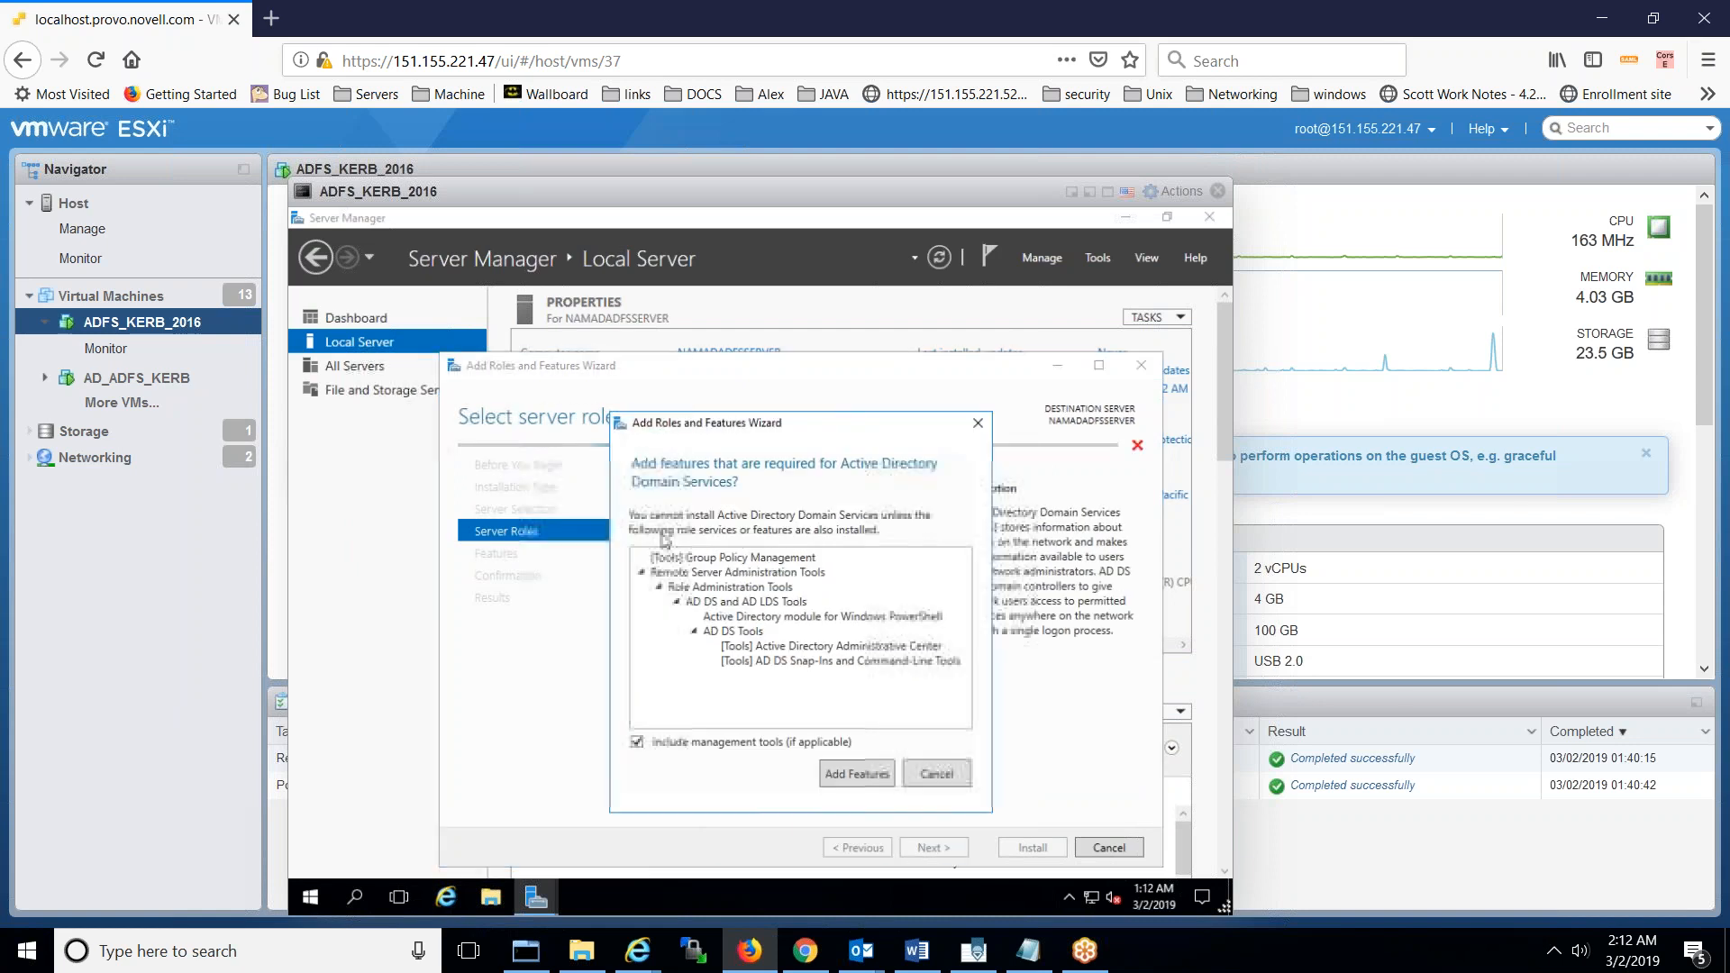
pyautogui.click(856, 775)
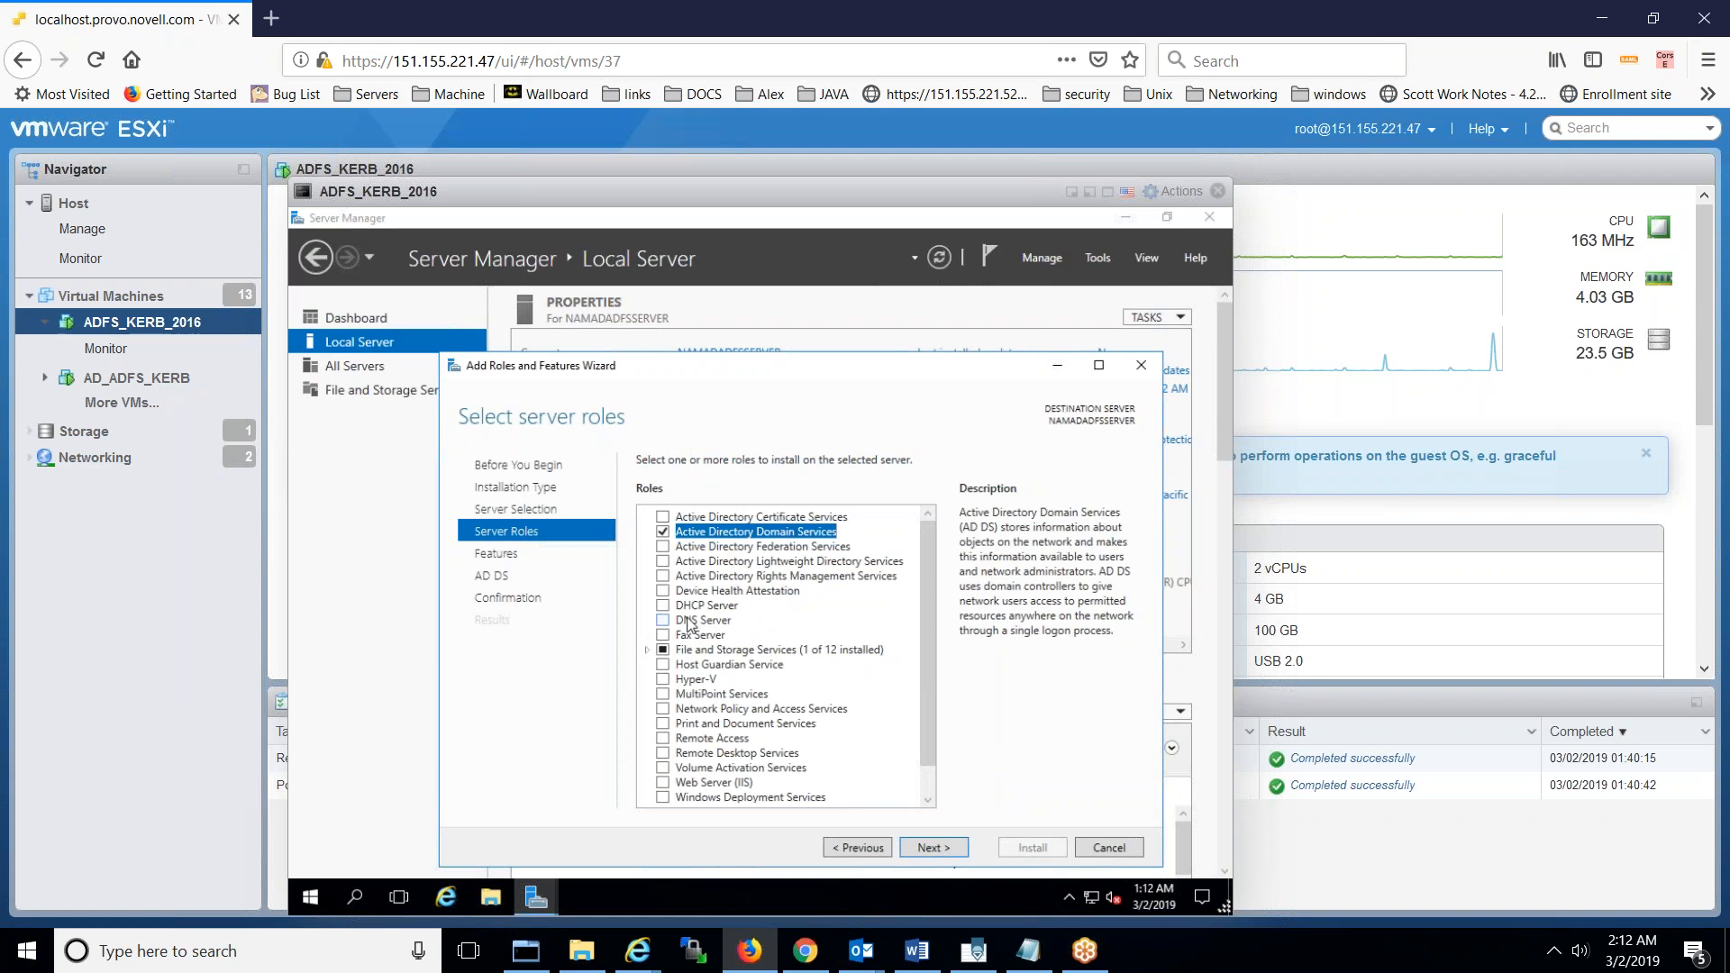
pyautogui.click(664, 621)
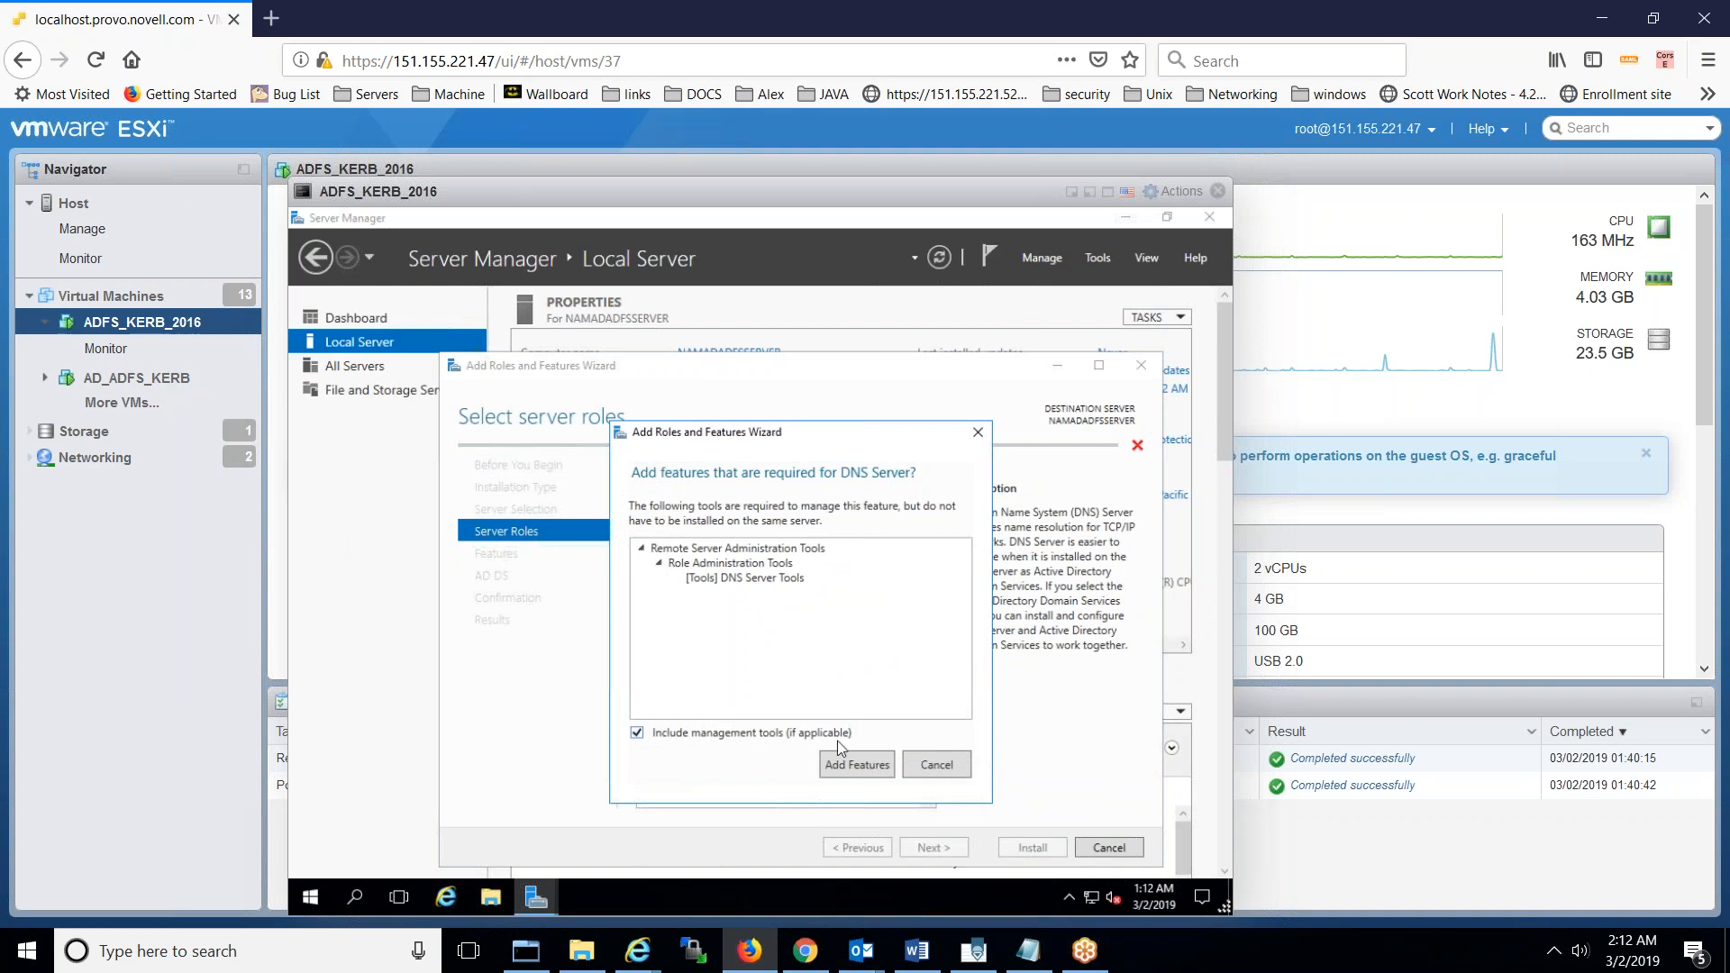
pyautogui.click(853, 766)
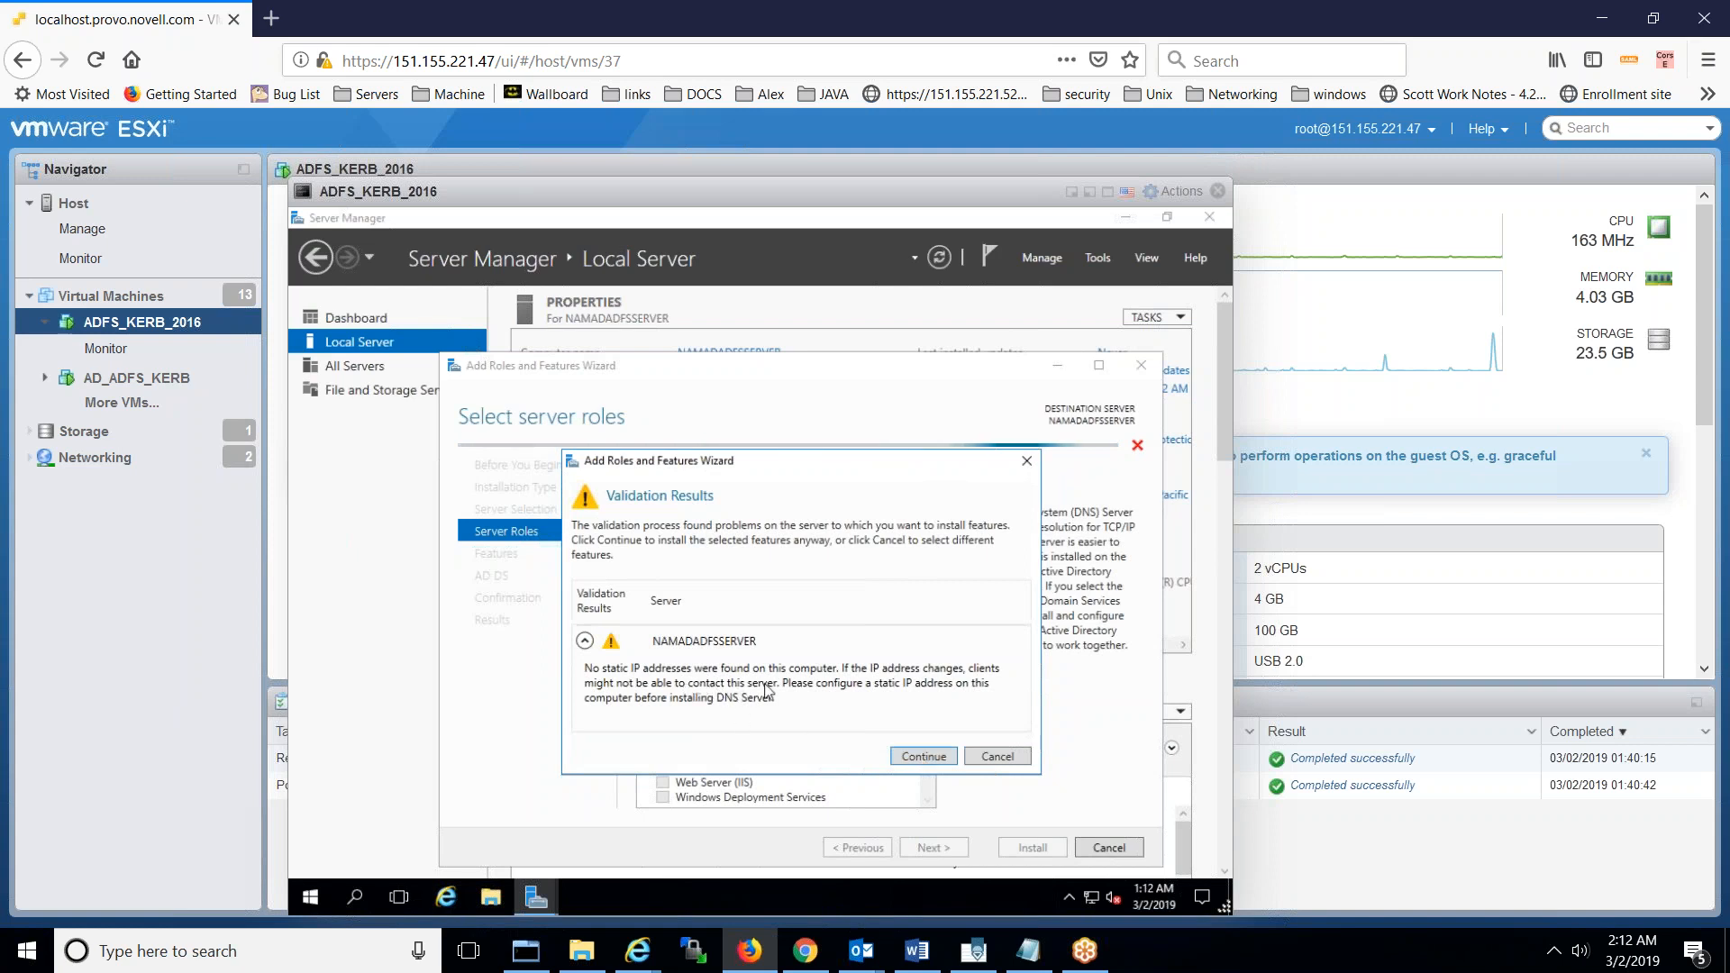
pyautogui.click(923, 757)
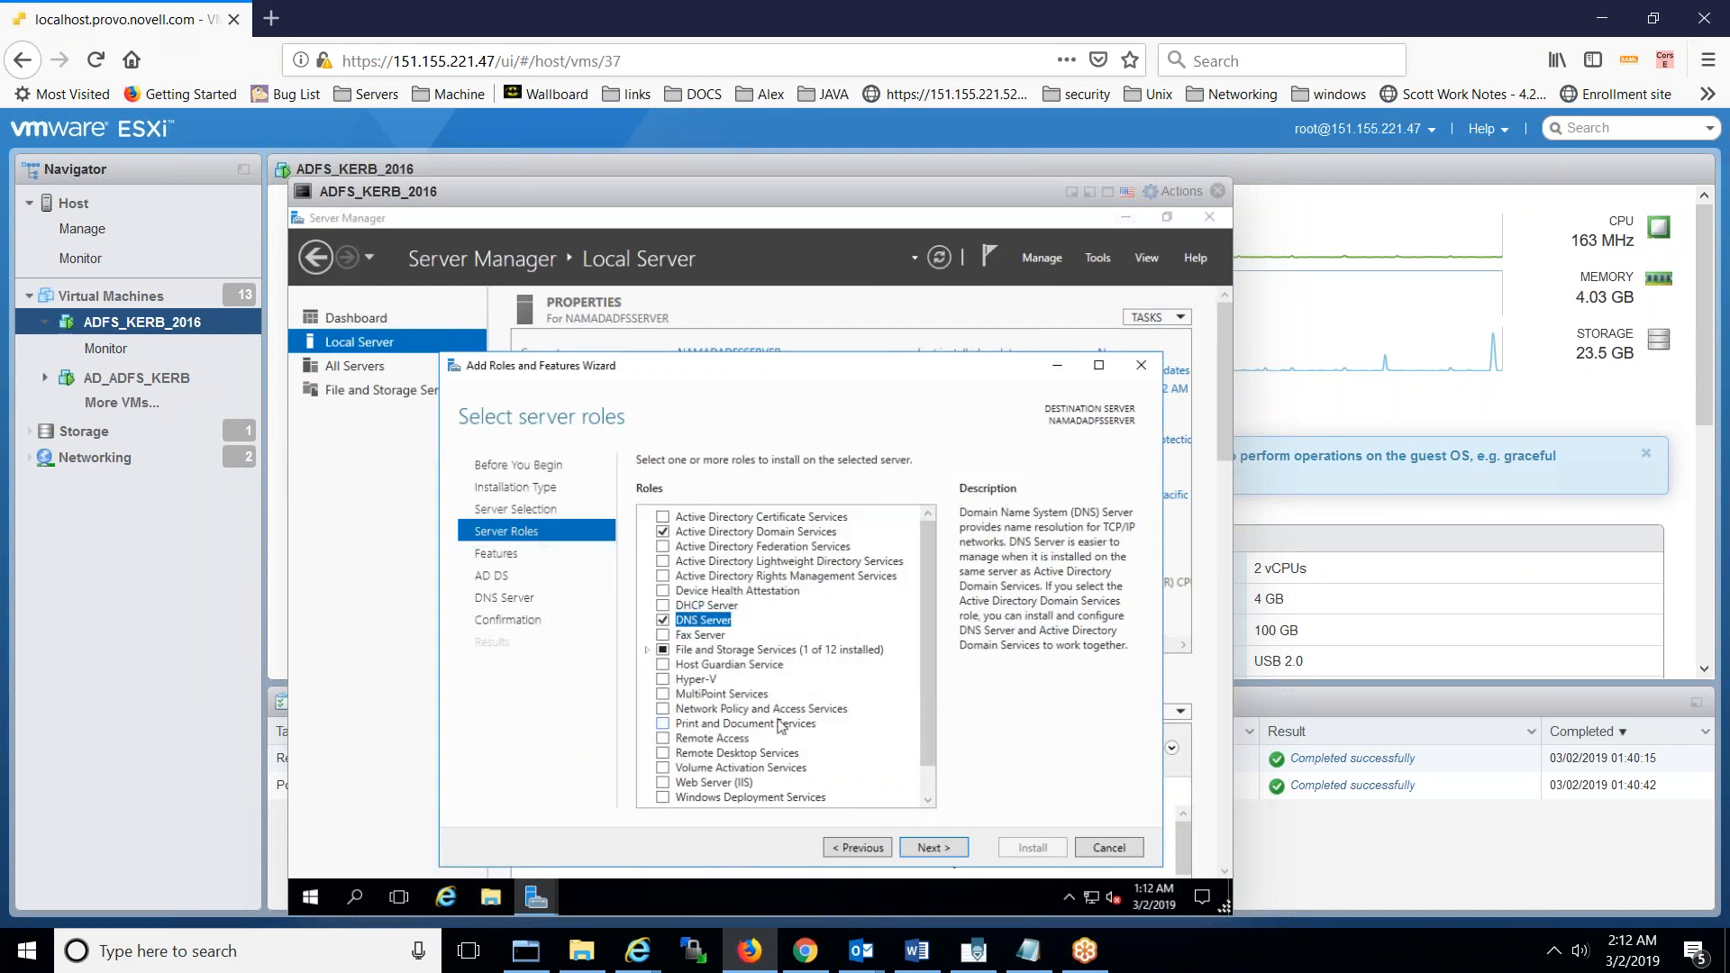
pyautogui.click(663, 606)
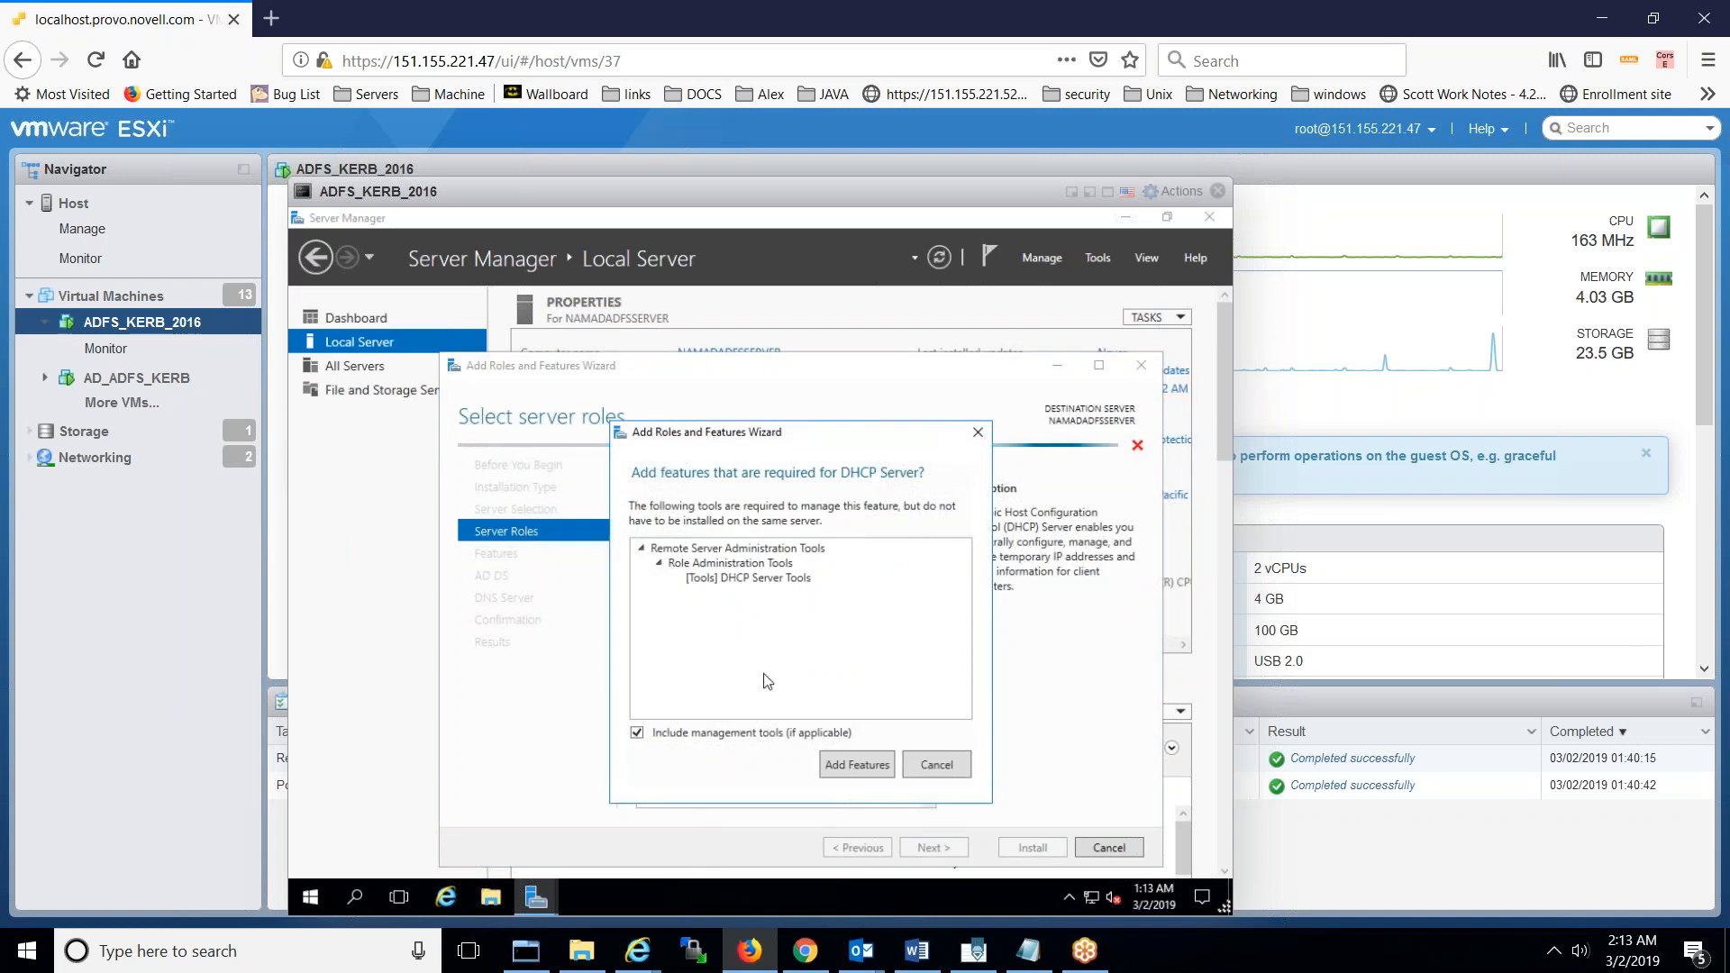
pyautogui.click(846, 764)
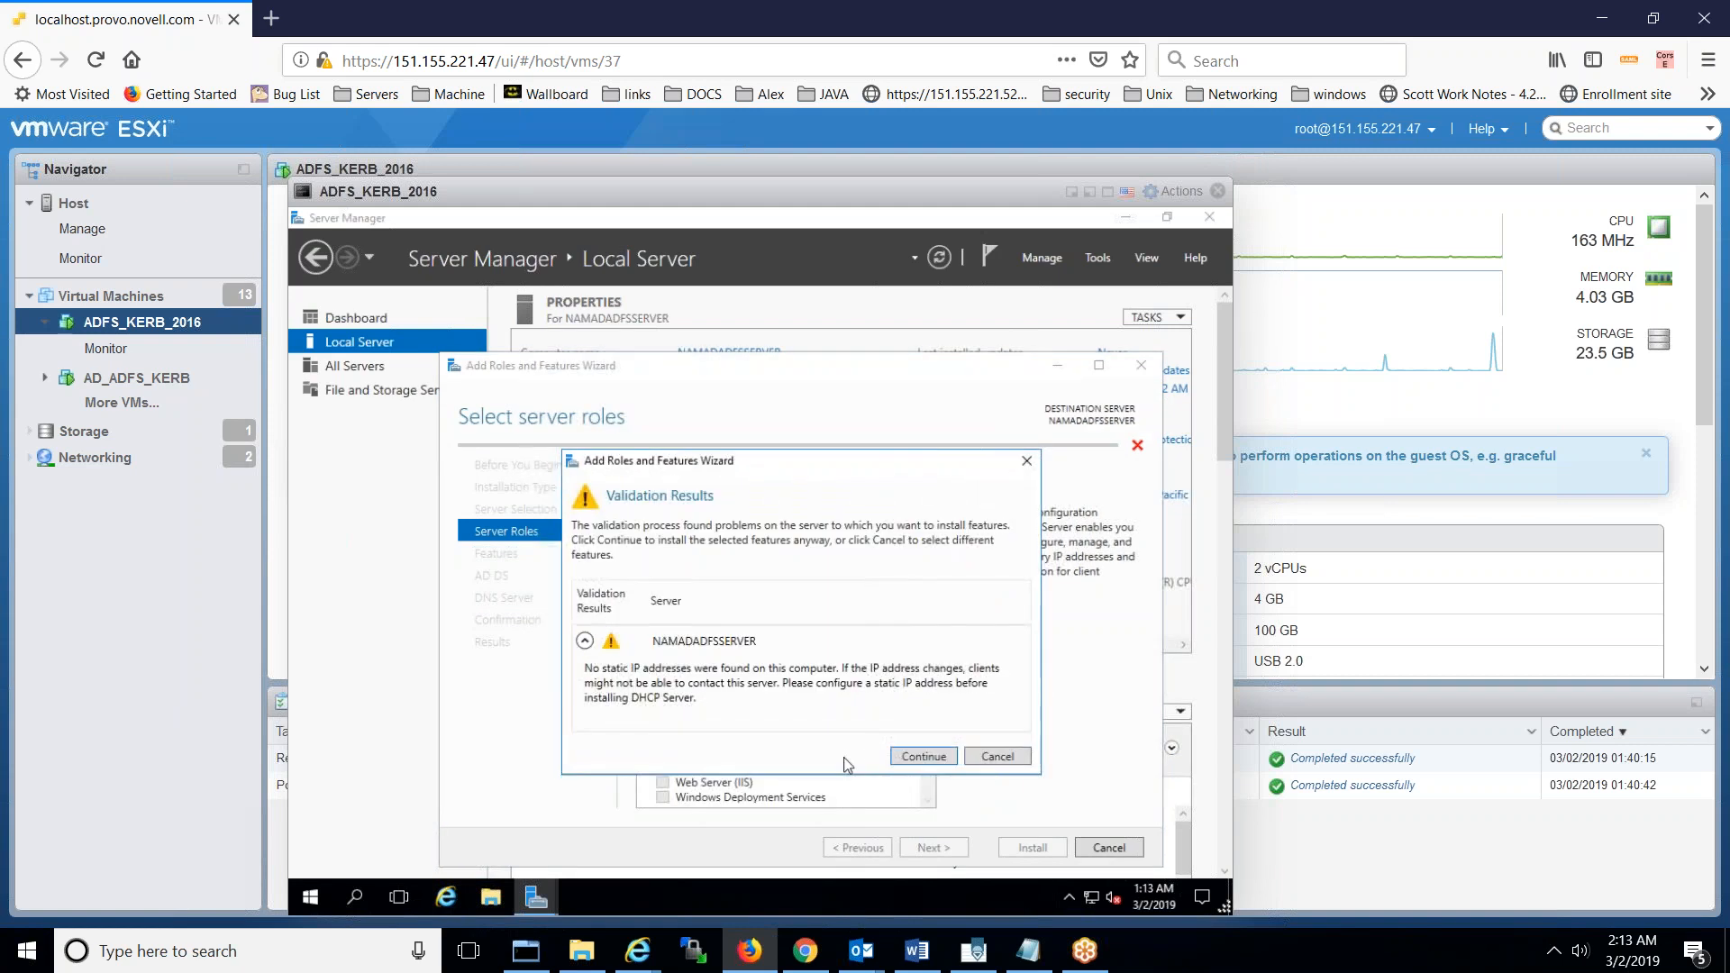
pyautogui.click(921, 757)
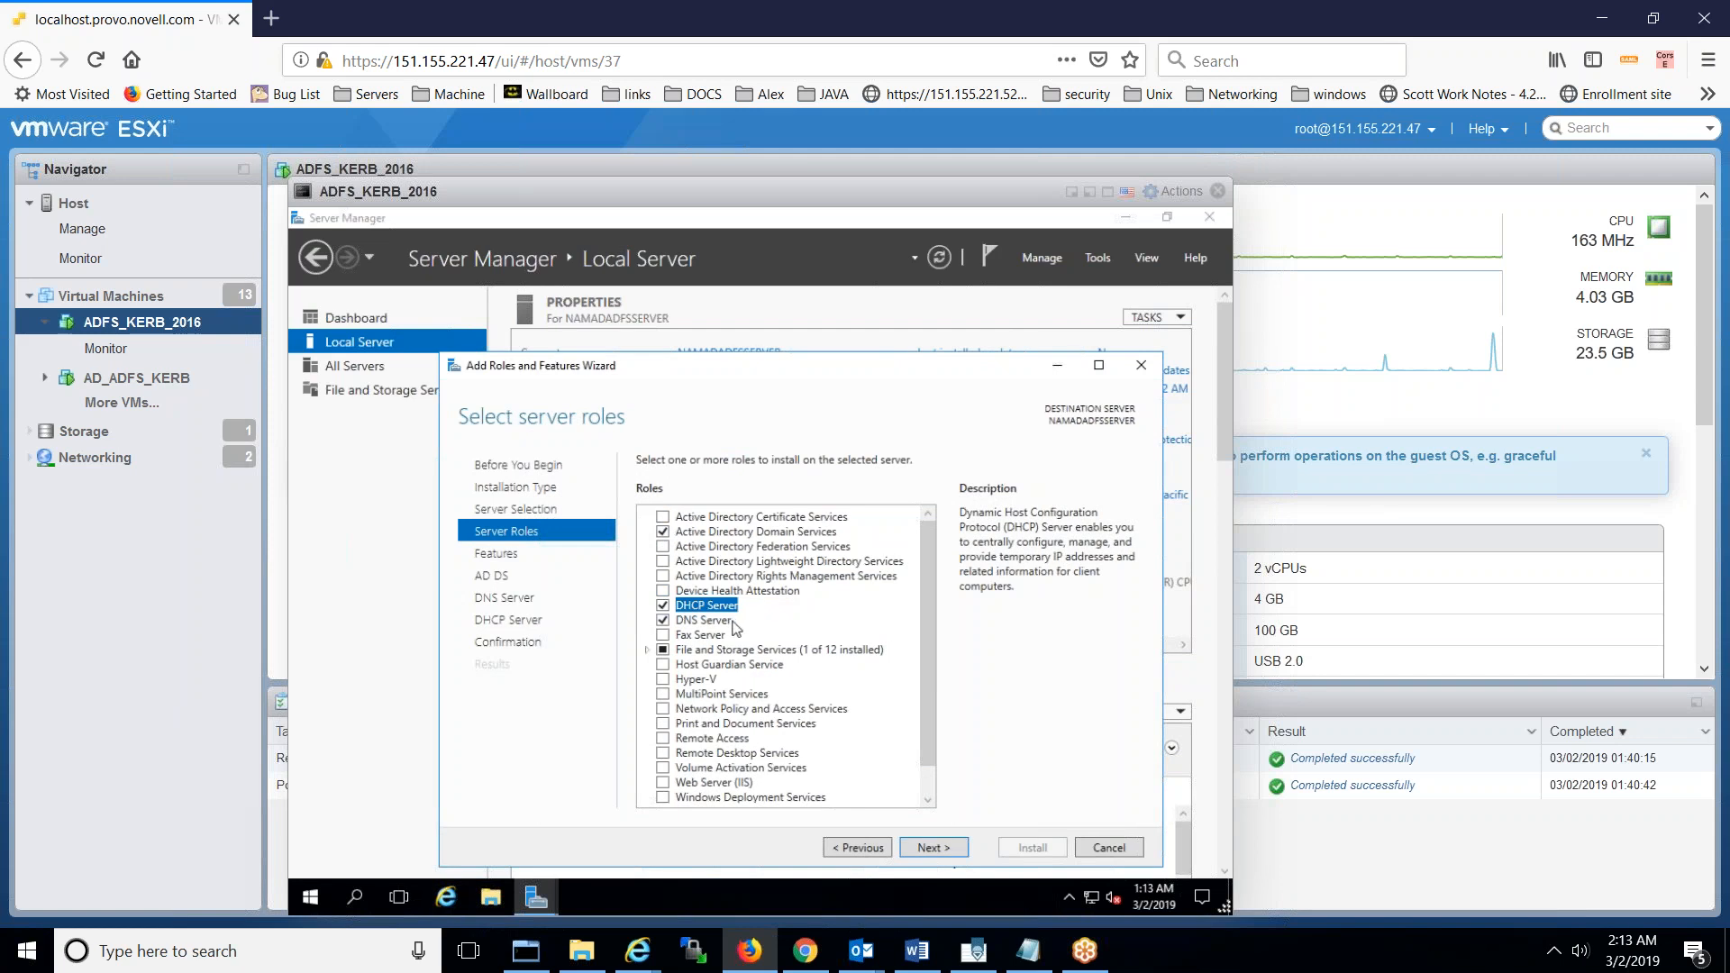
# - Advance through the Features, AD DS, DNS and DHCP pages to the confirmation summary
pyautogui.click(921, 849)
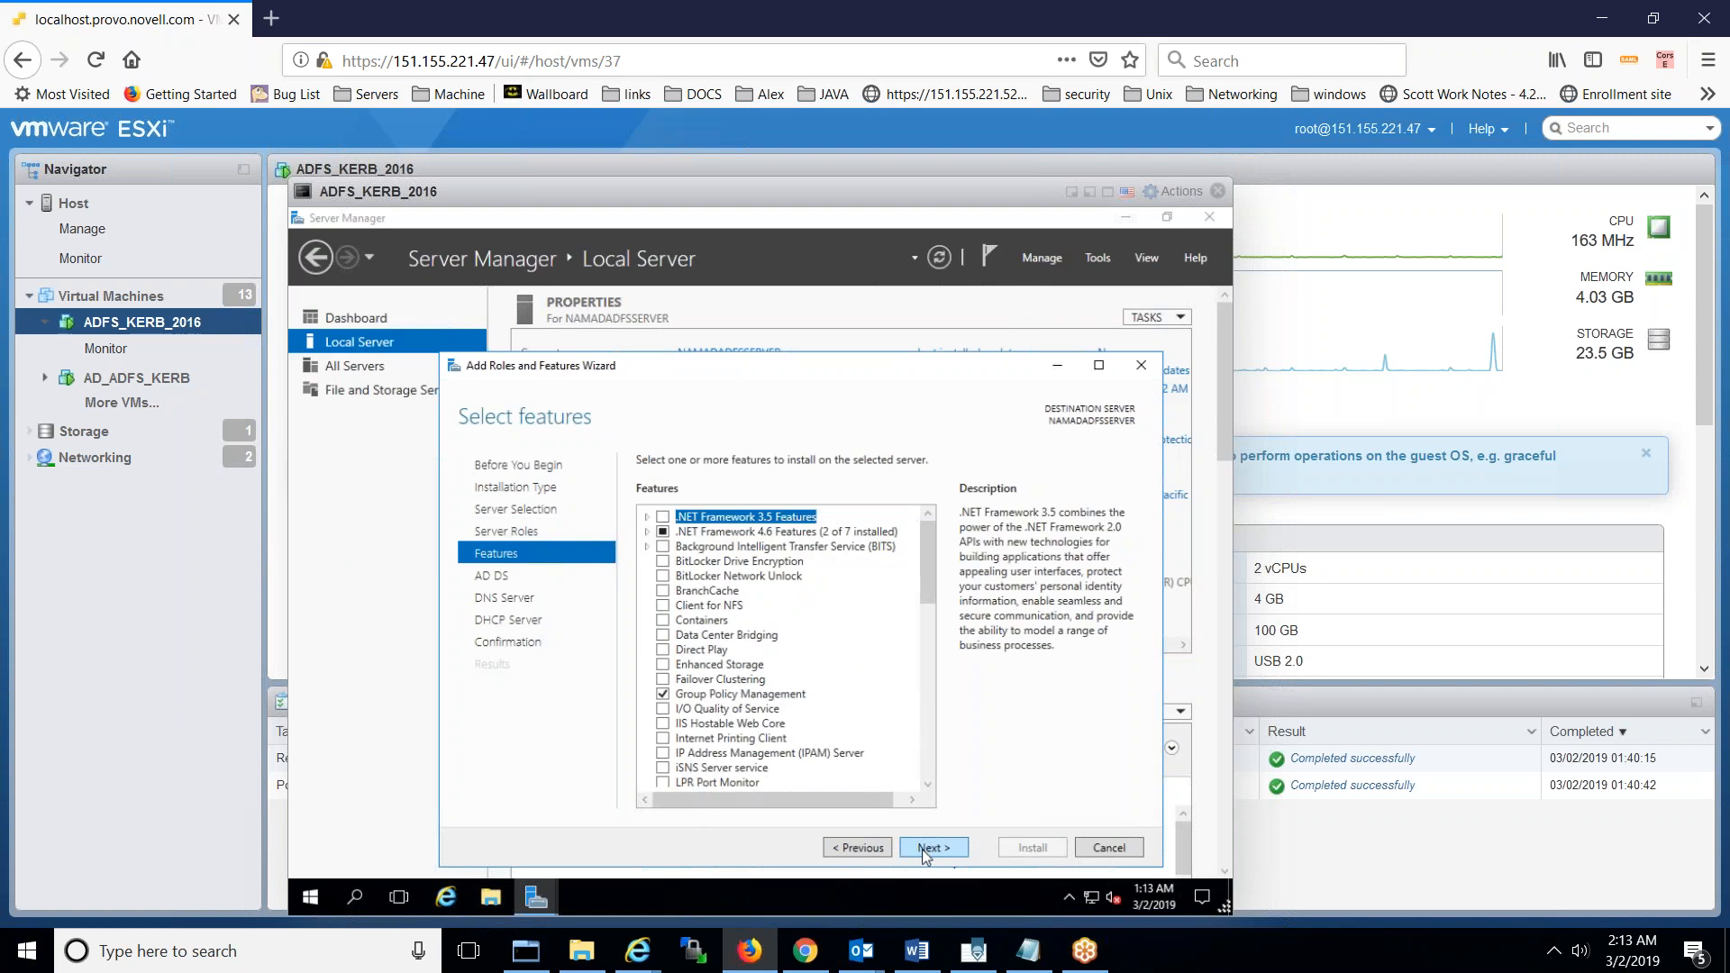
pyautogui.click(922, 849)
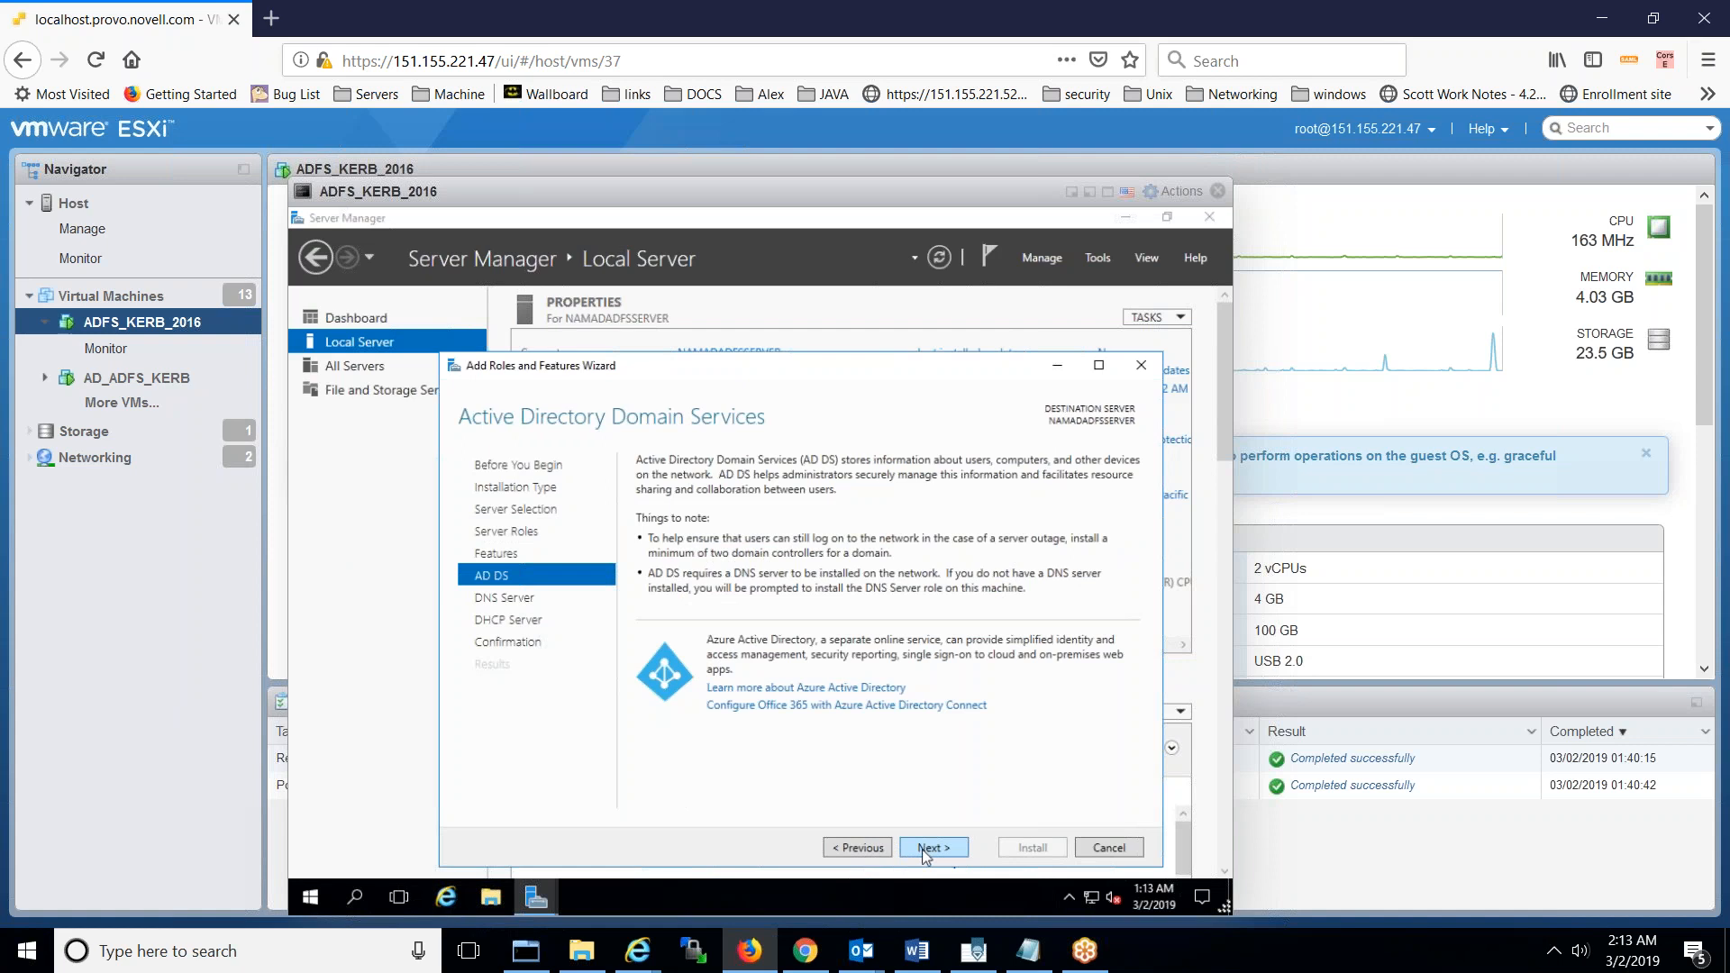
pyautogui.click(922, 849)
pyautogui.click(922, 849)
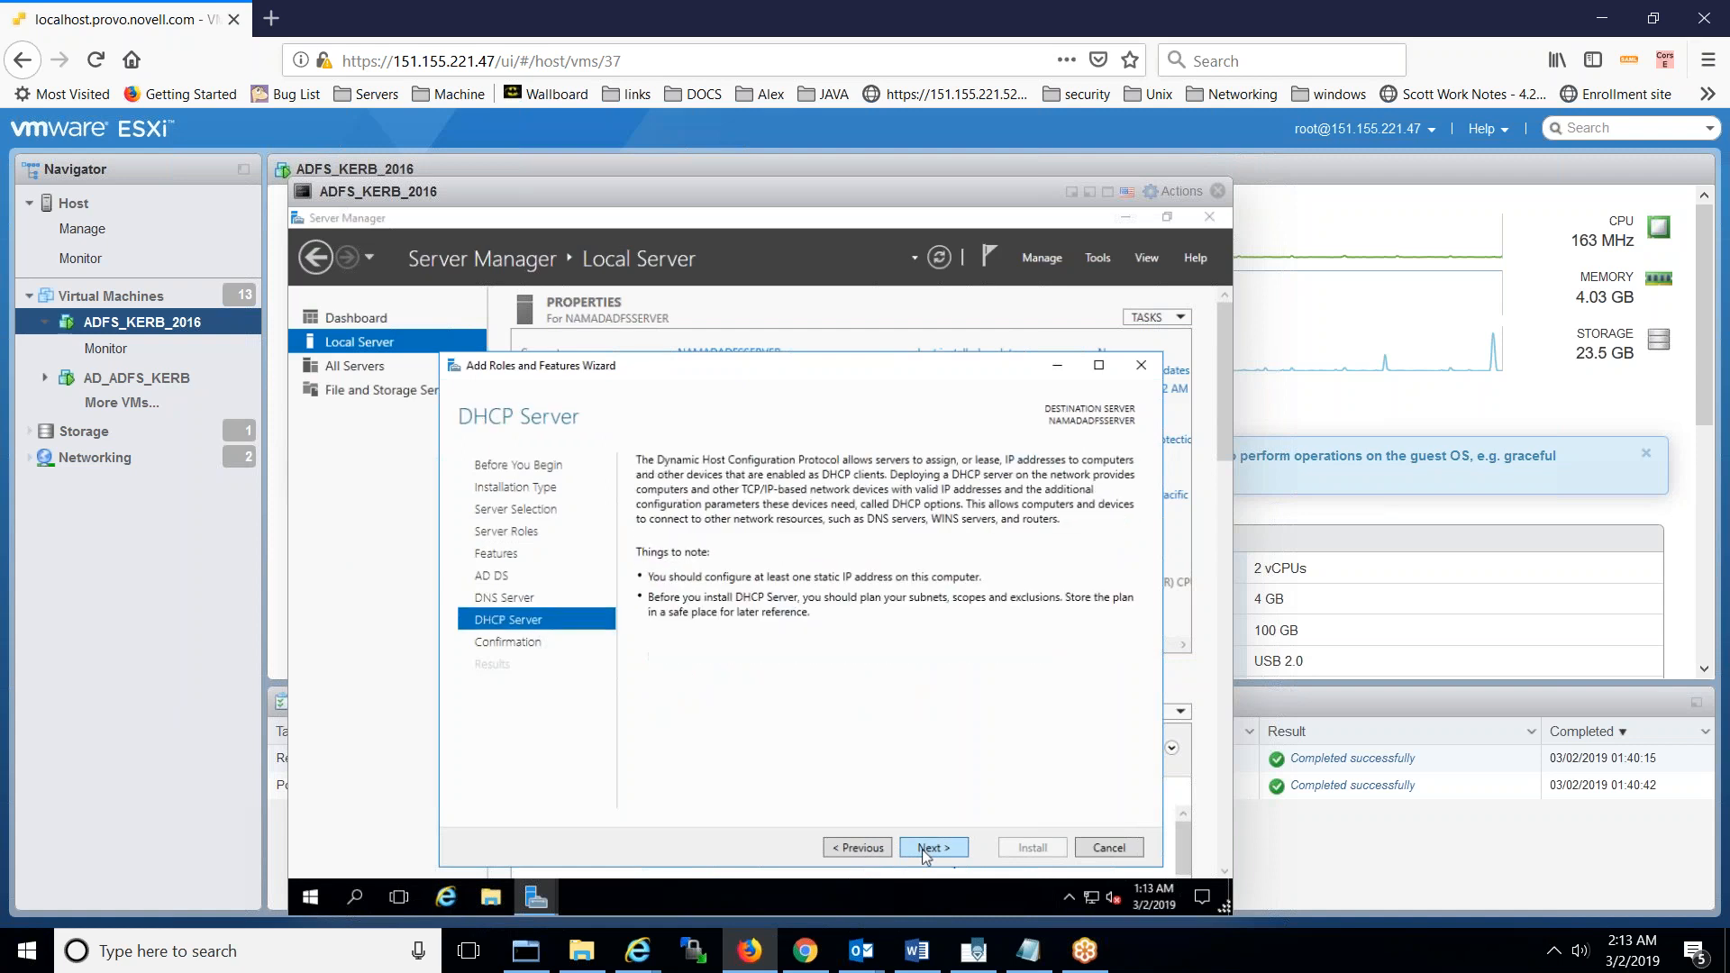
pyautogui.click(922, 849)
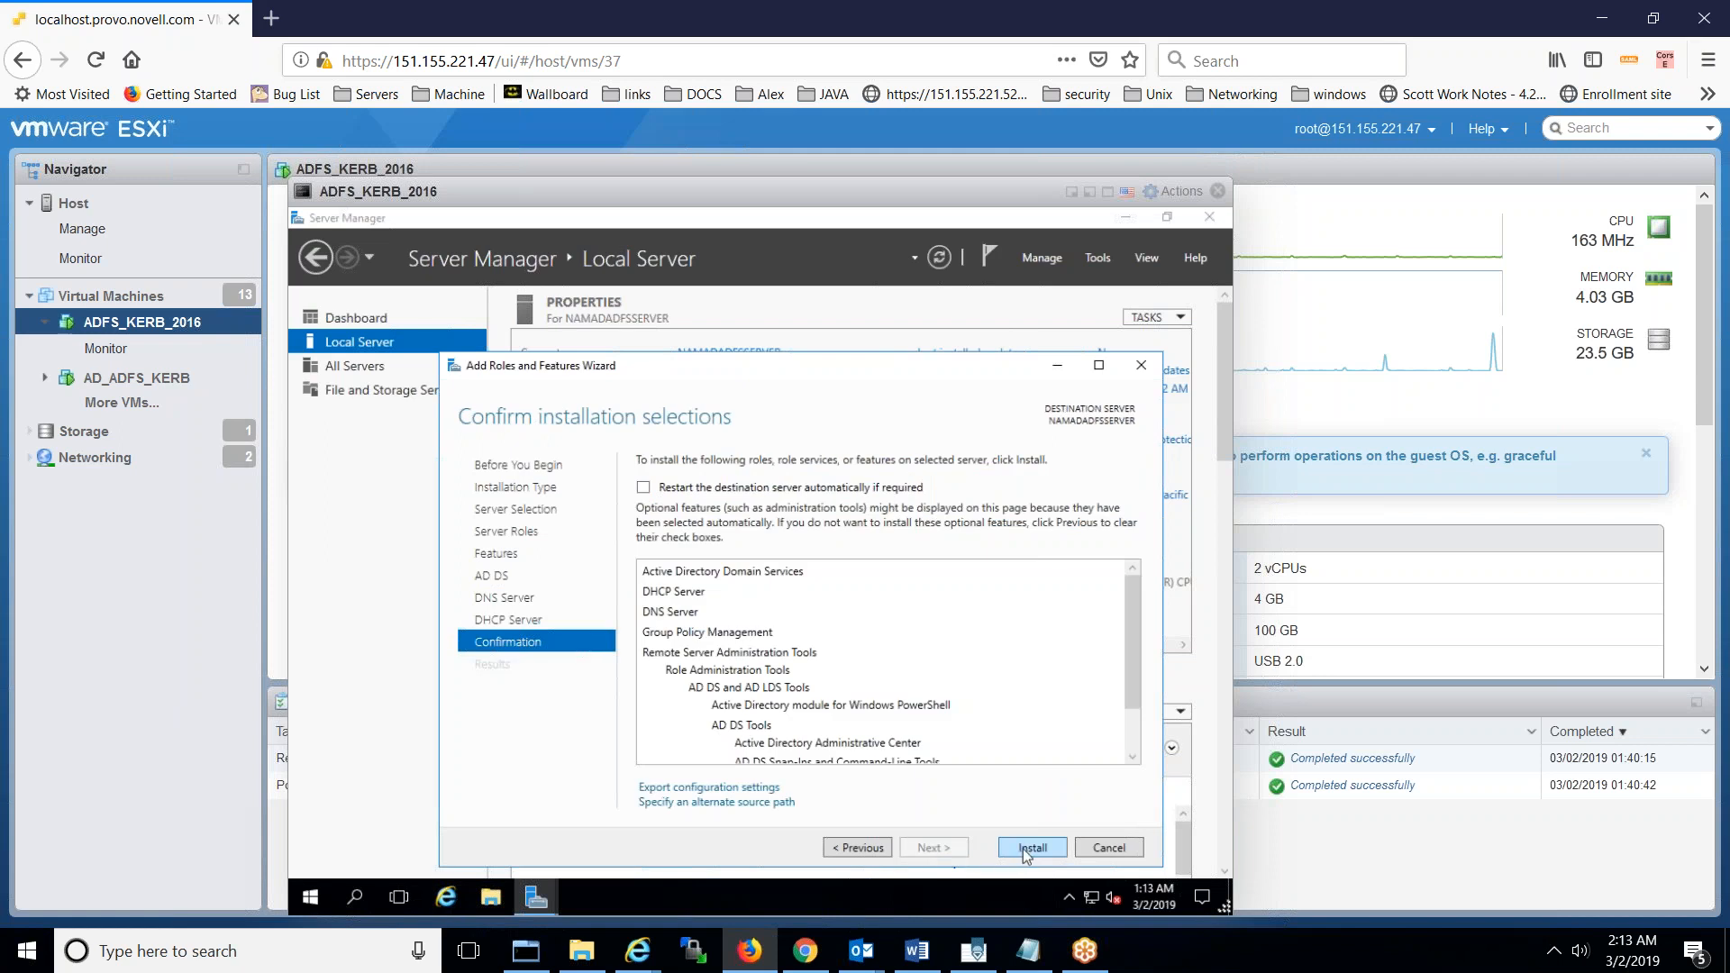
# - Review the confirmation list and start installing the roles and features
pyautogui.doubleClick(1131, 759)
pyautogui.doubleClick(1132, 759)
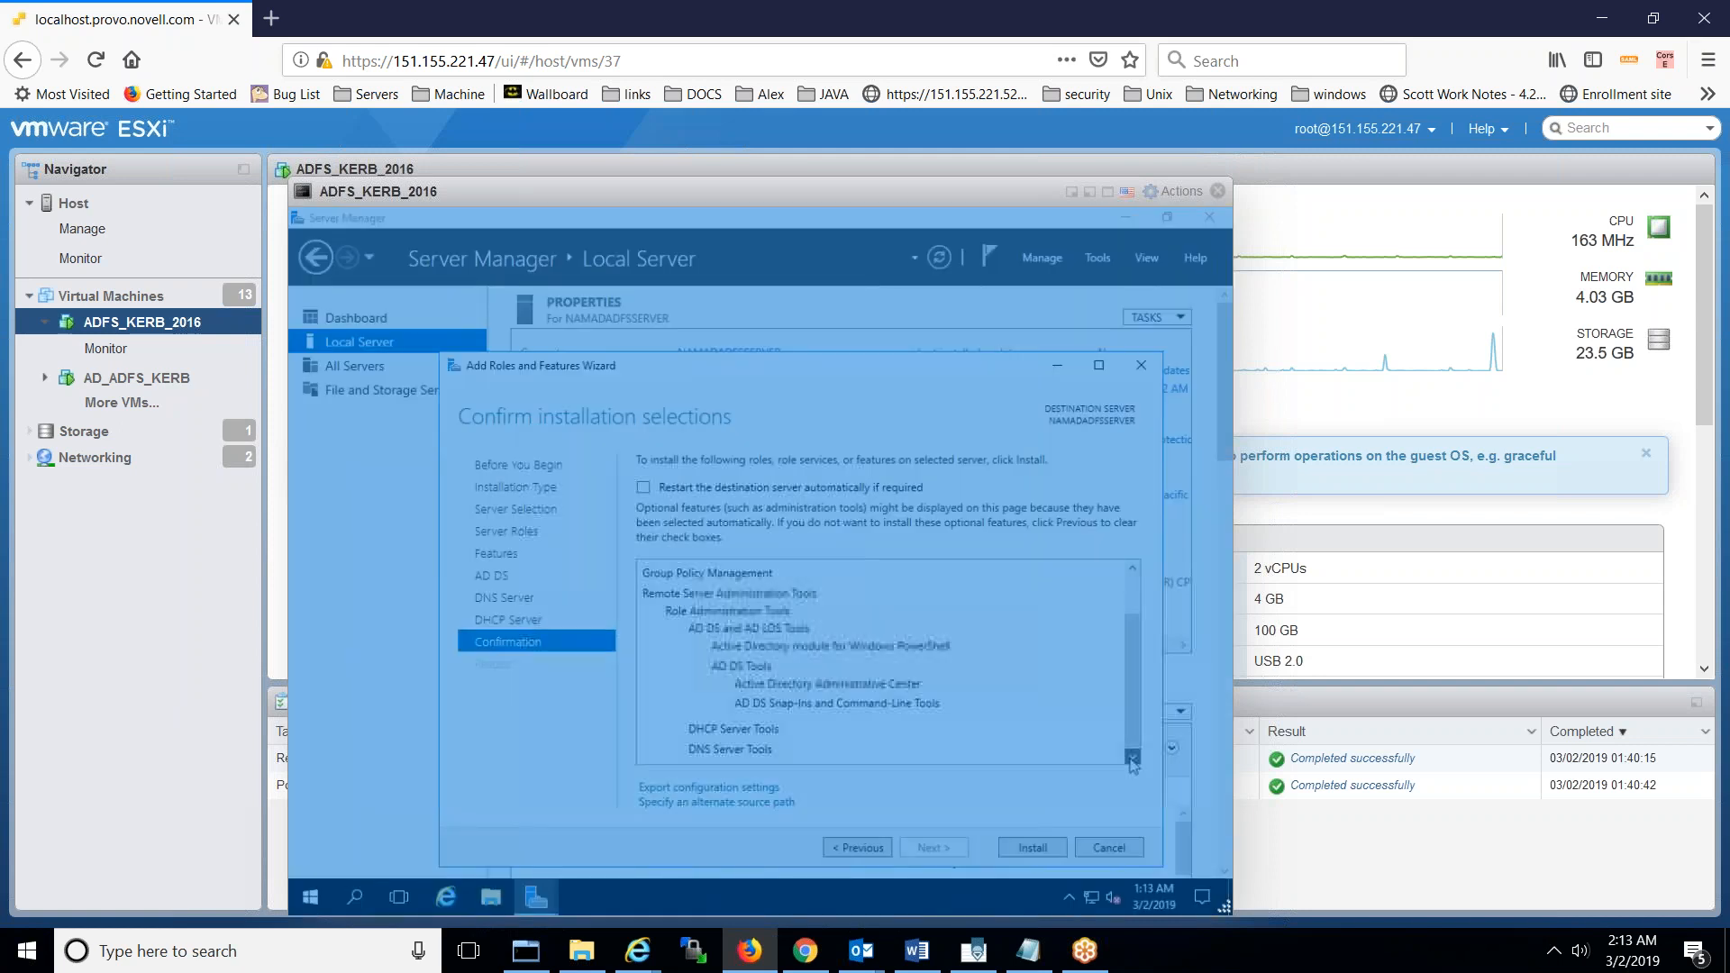
pyautogui.rightClick(785, 191)
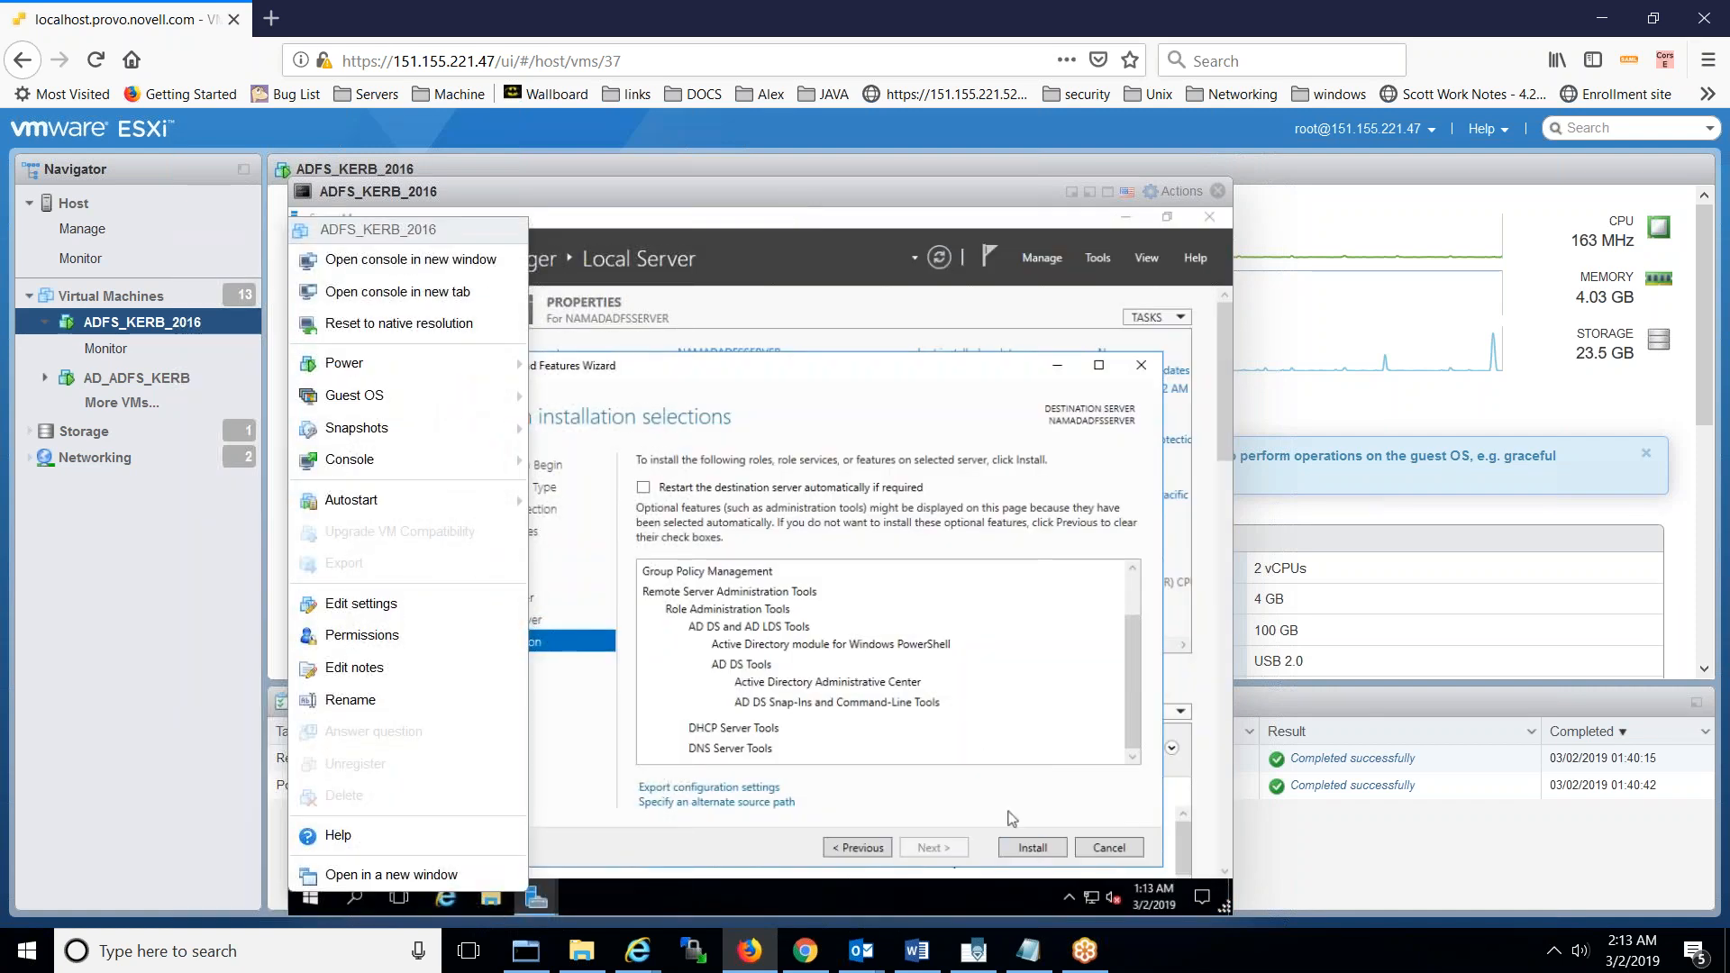
pyautogui.click(987, 753)
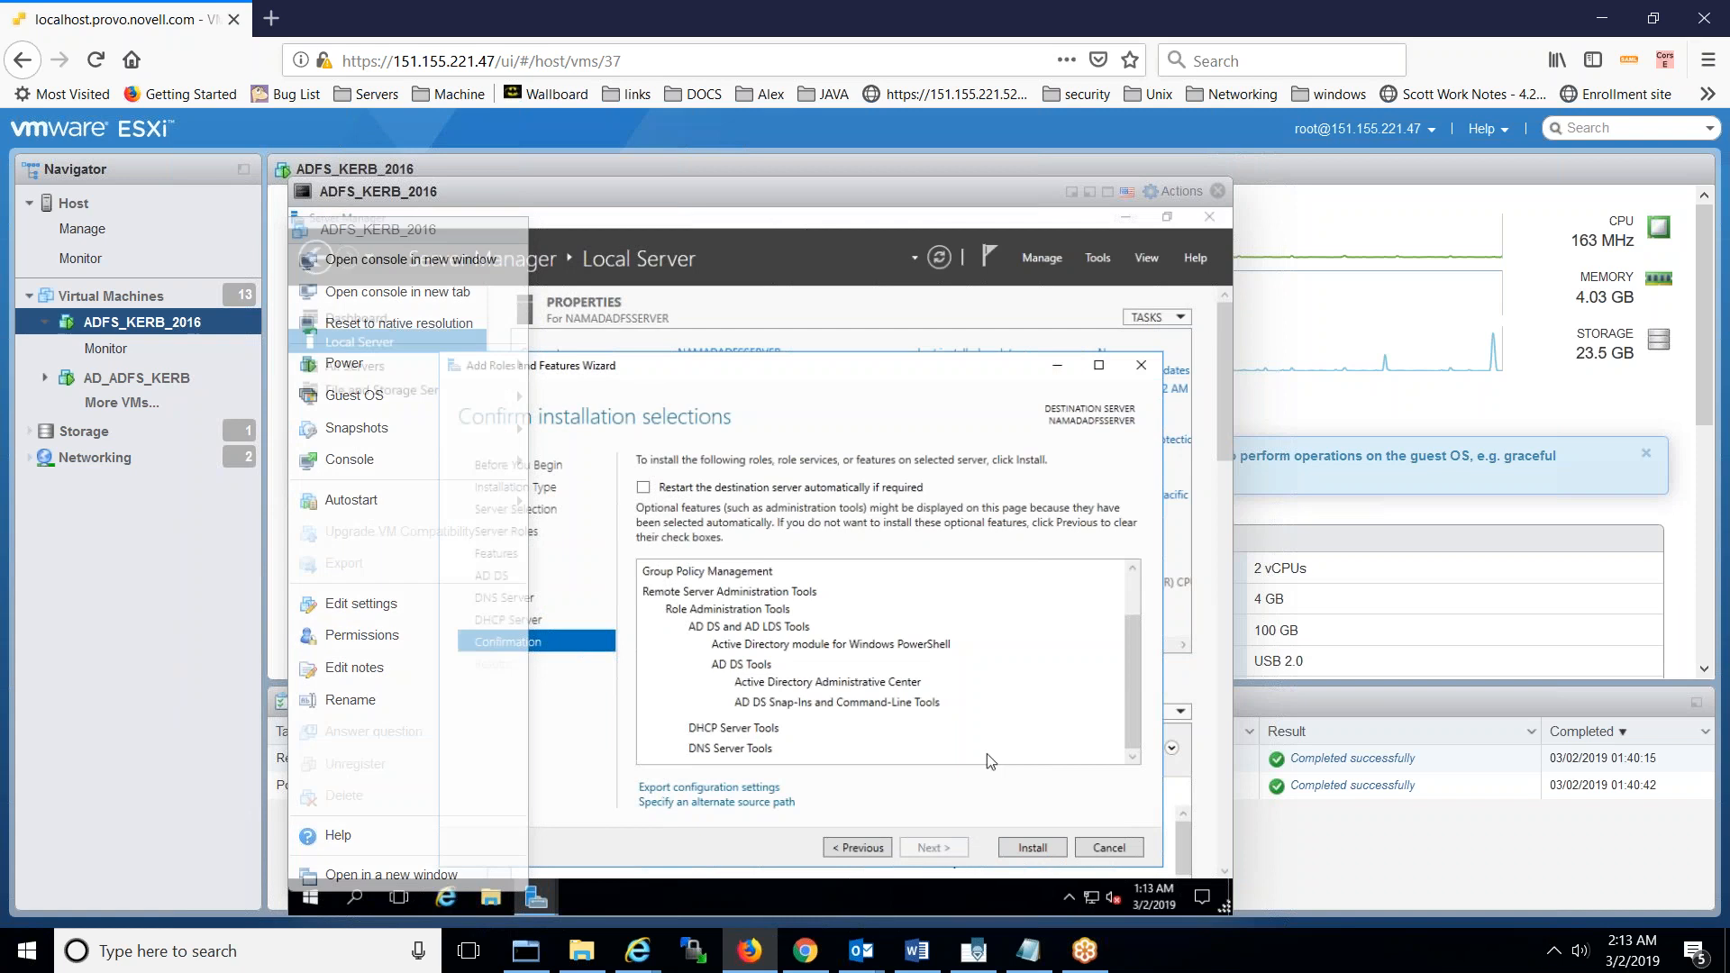
pyautogui.click(1027, 848)
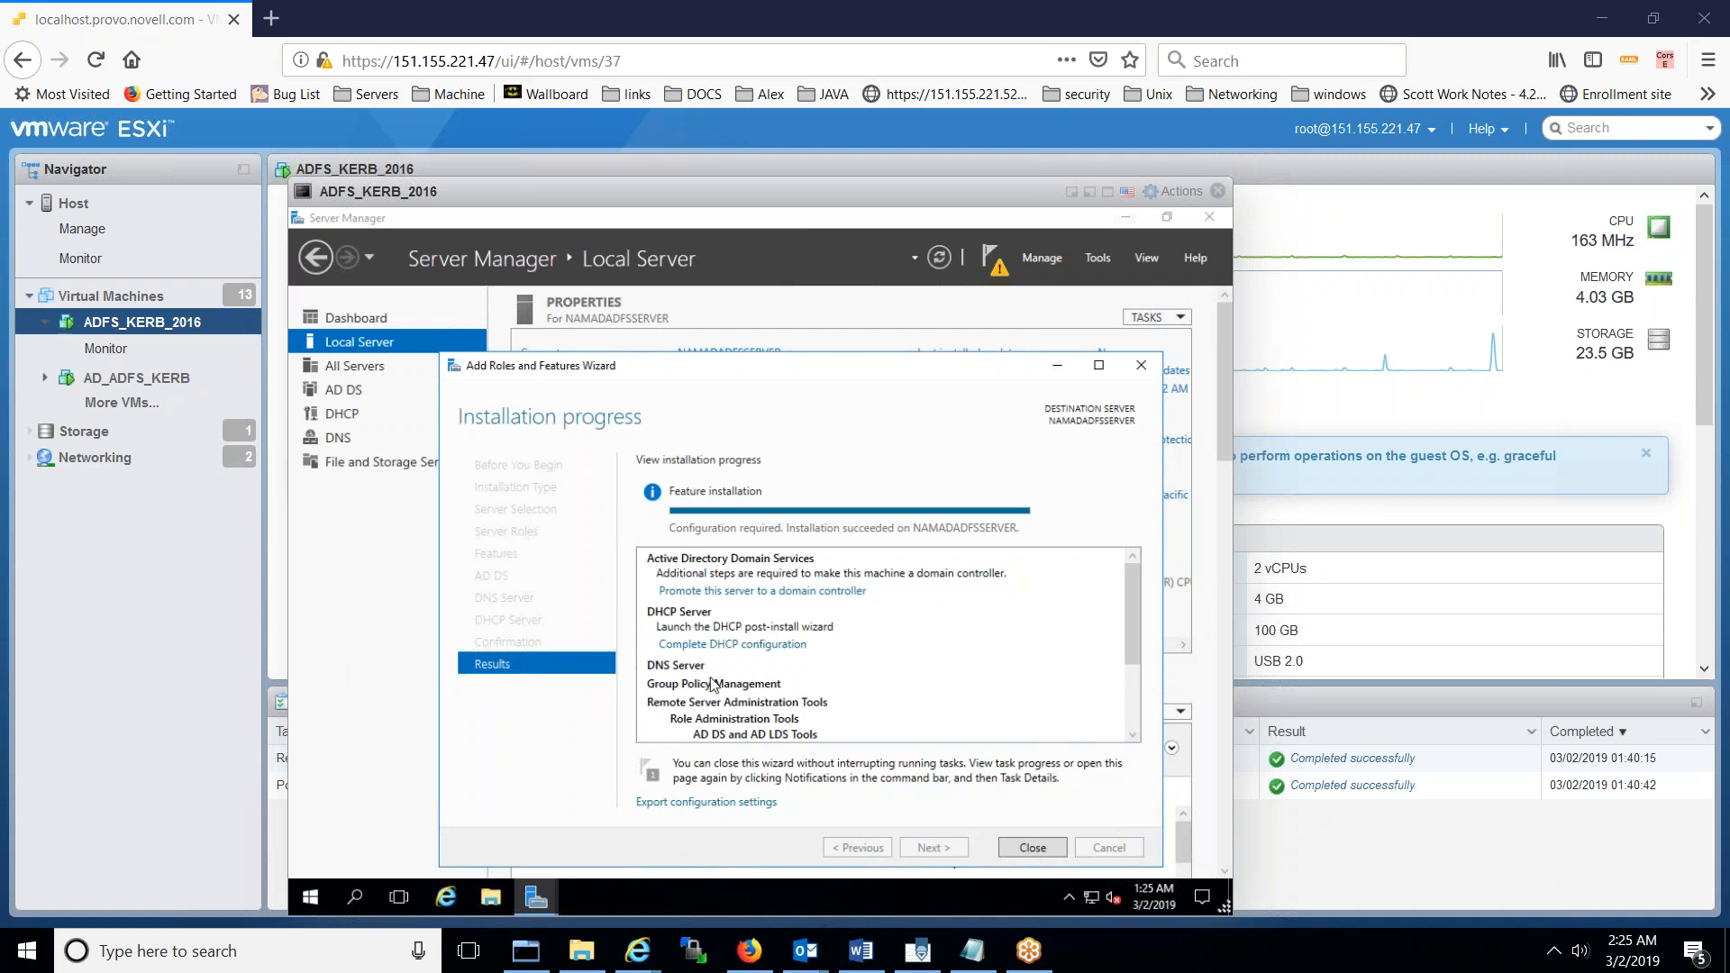
# - Close the installer, promote the server to a domain controller, and choose Add a new forest
pyautogui.click(1024, 848)
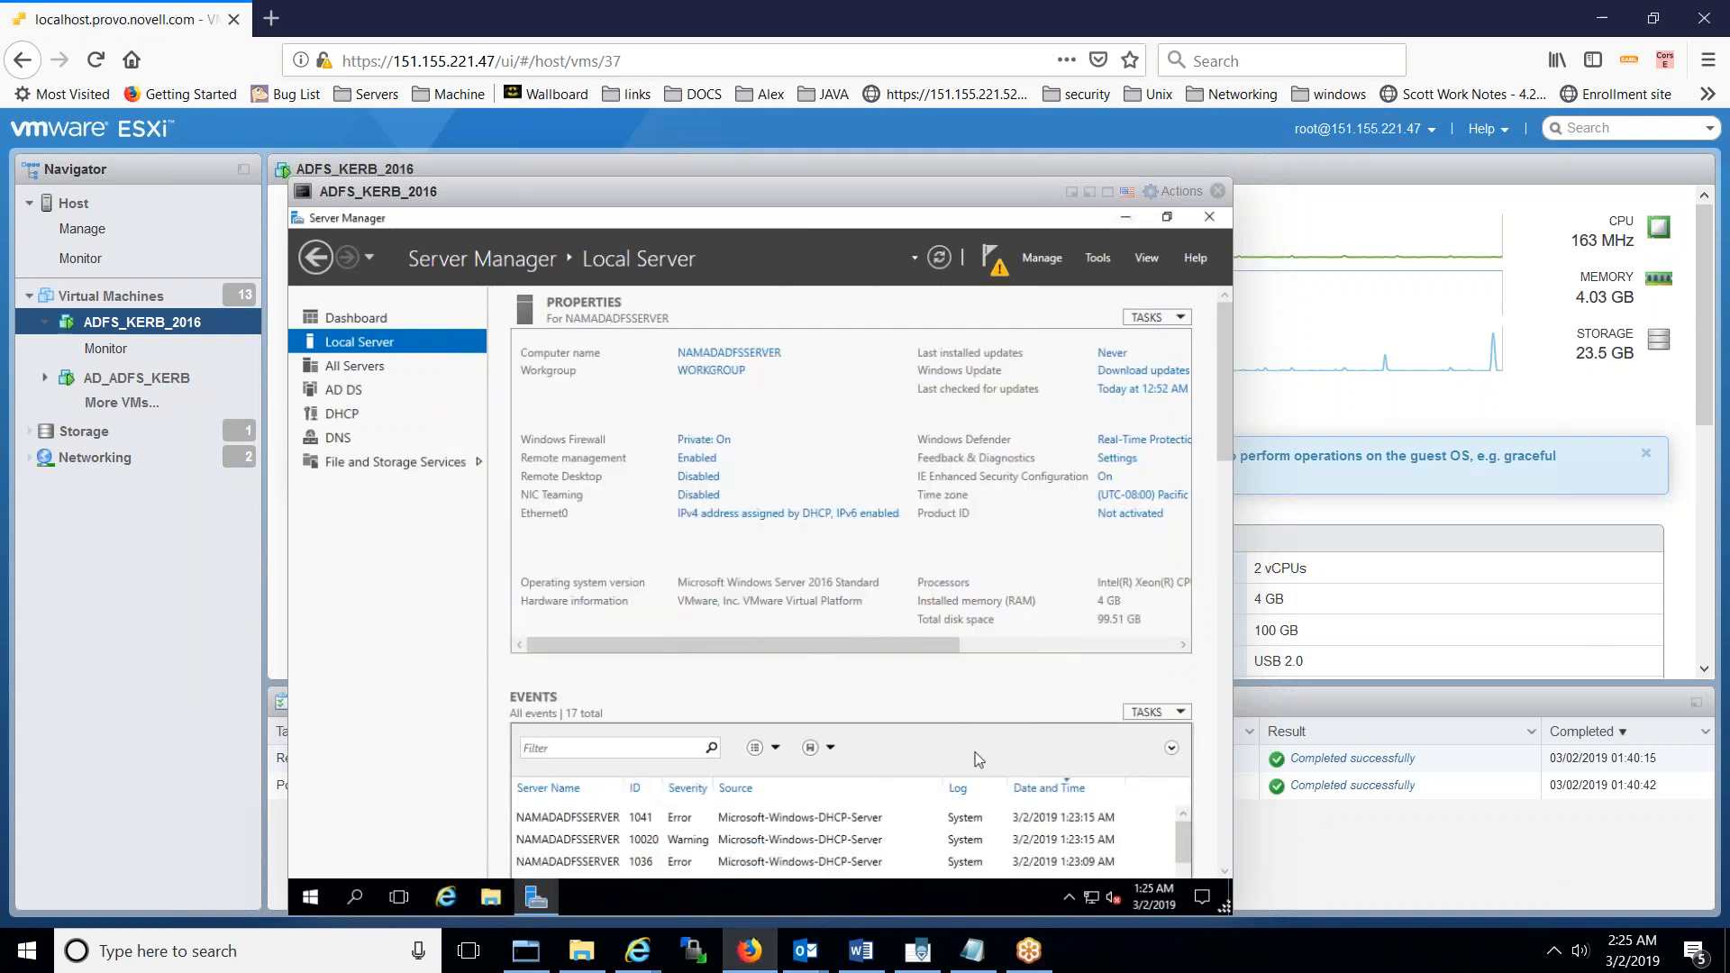
pyautogui.click(996, 269)
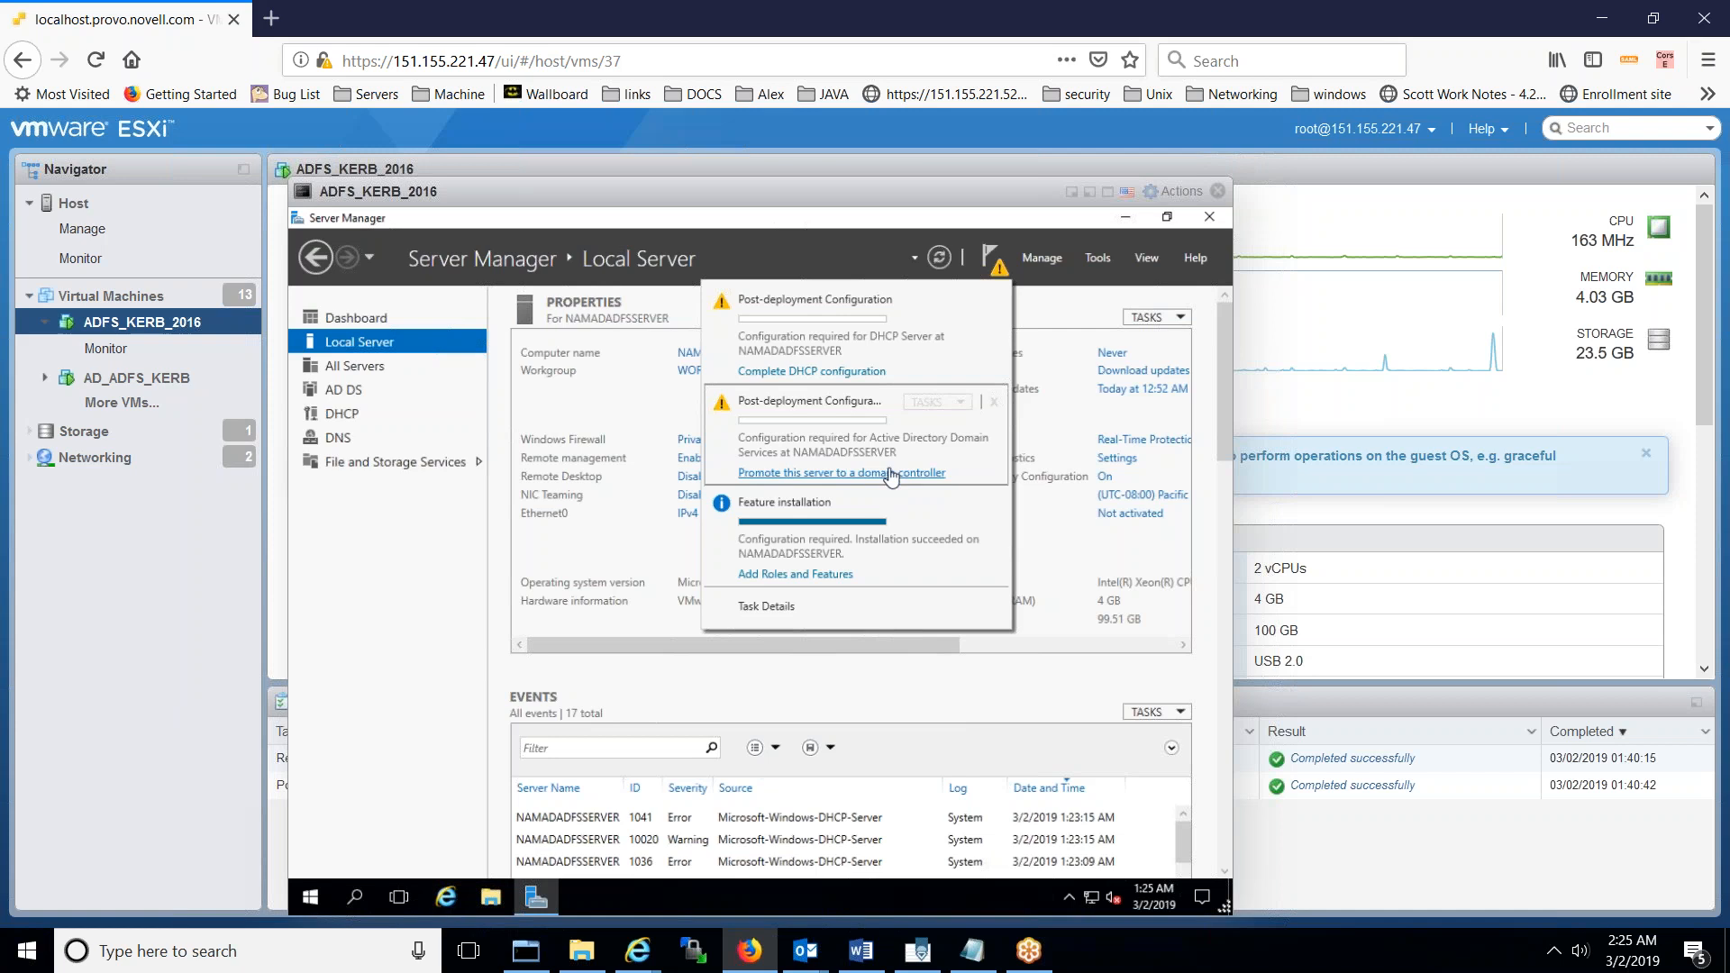
pyautogui.click(890, 473)
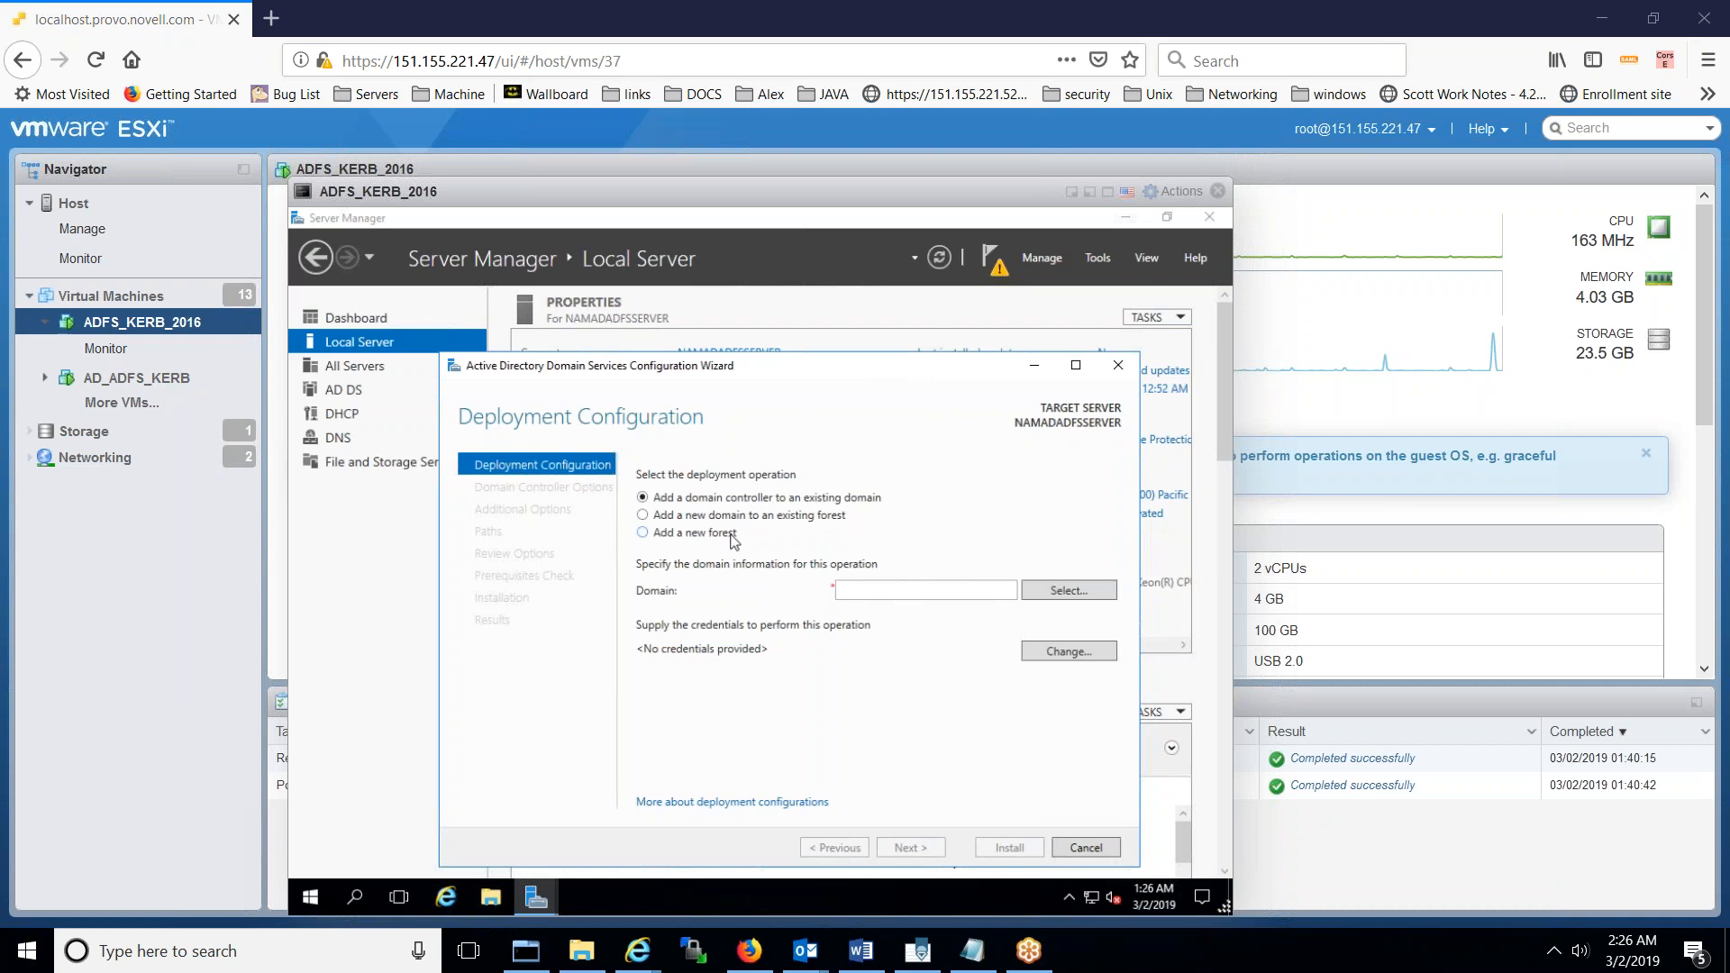
pyautogui.click(642, 533)
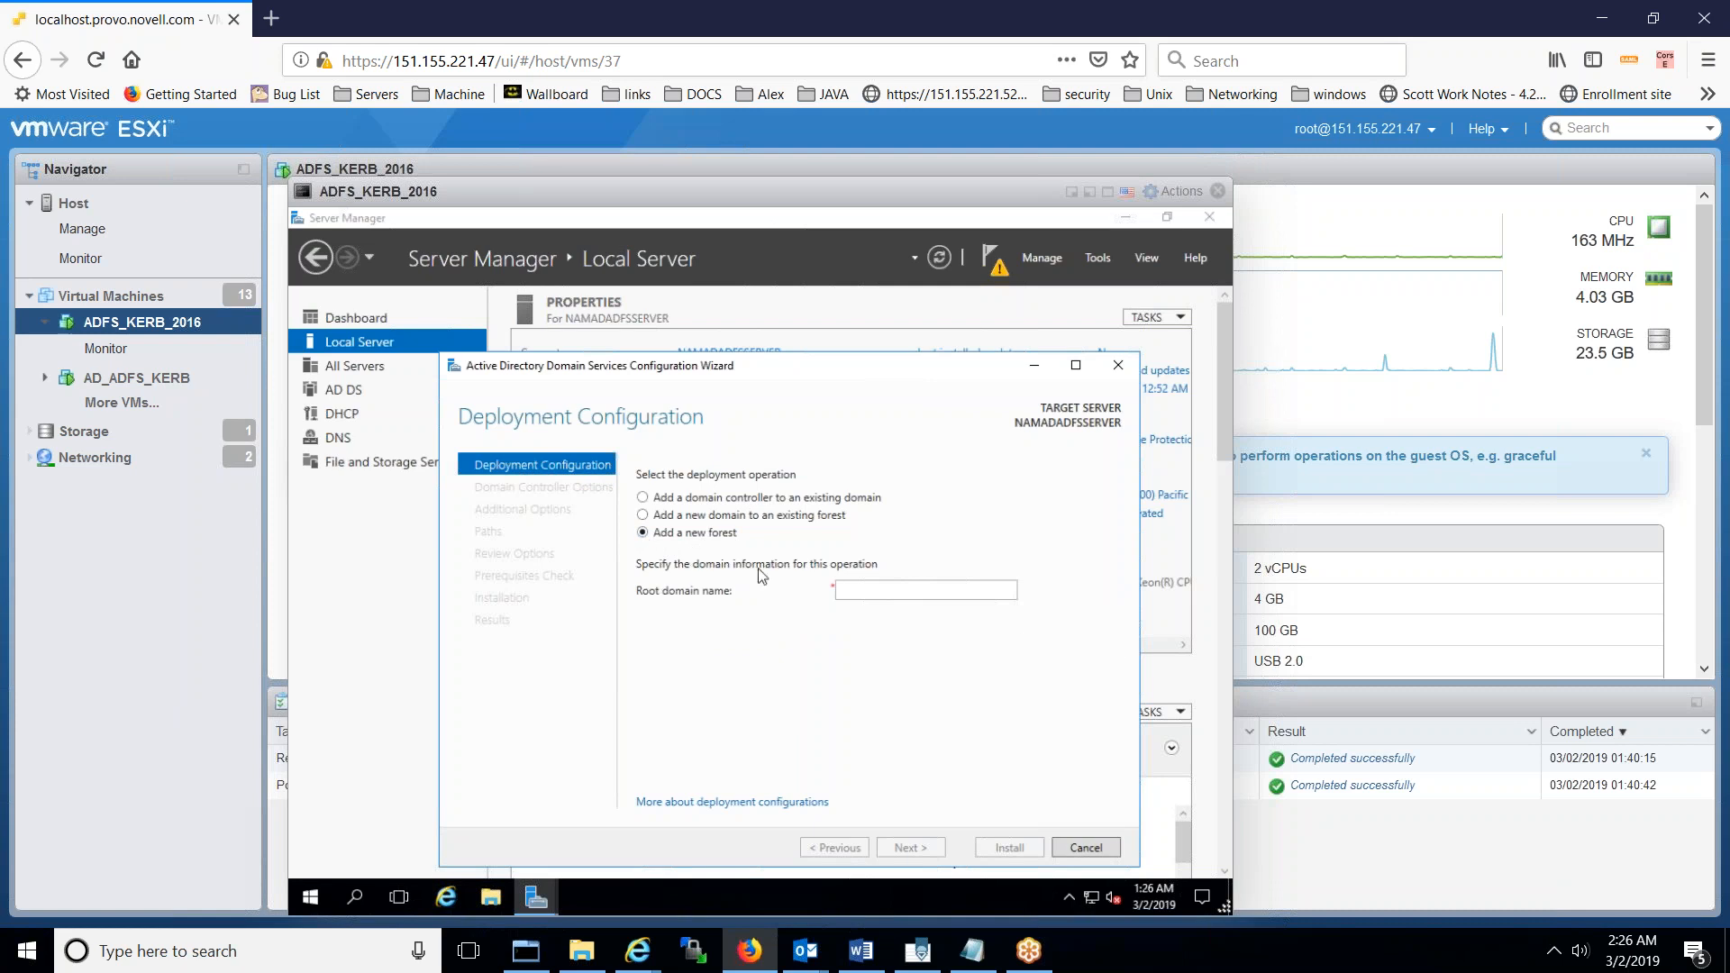
pyautogui.click(871, 594)
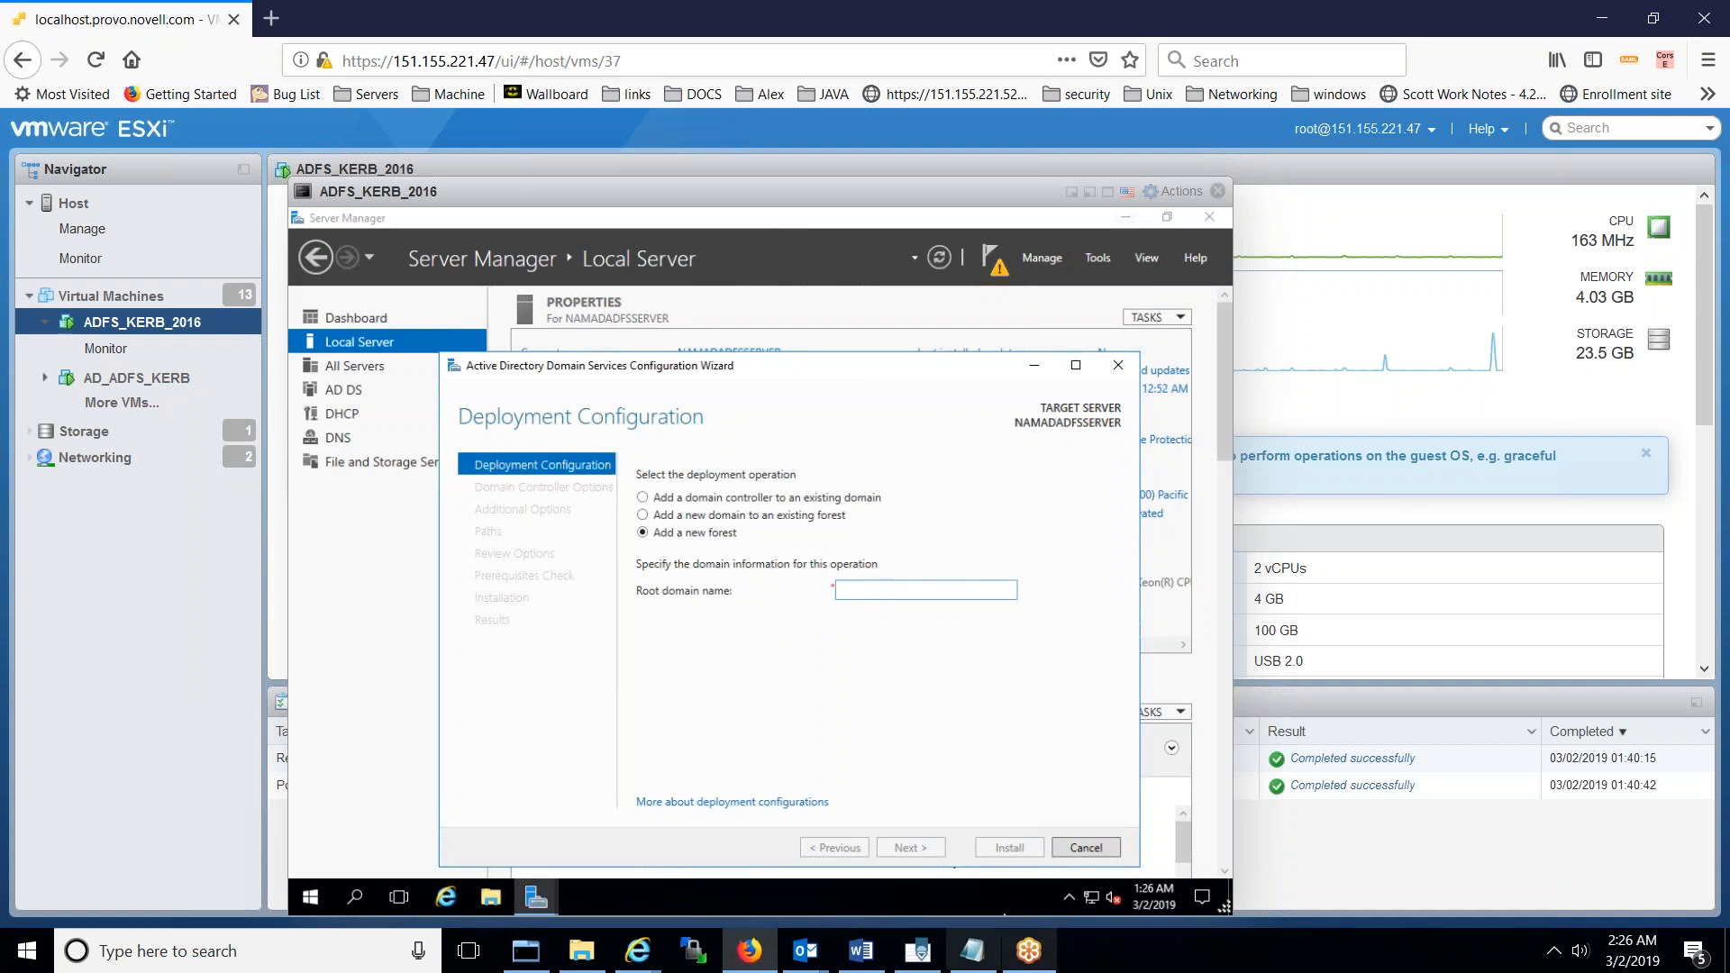
pyautogui.click(989, 964)
# - Add 'Root Domain Name: WINADKERBADFS.COM' to the Notepad notes, select the domain, and return to the ESXi console
pyautogui.press('Return')
pyautogui.write('Root')
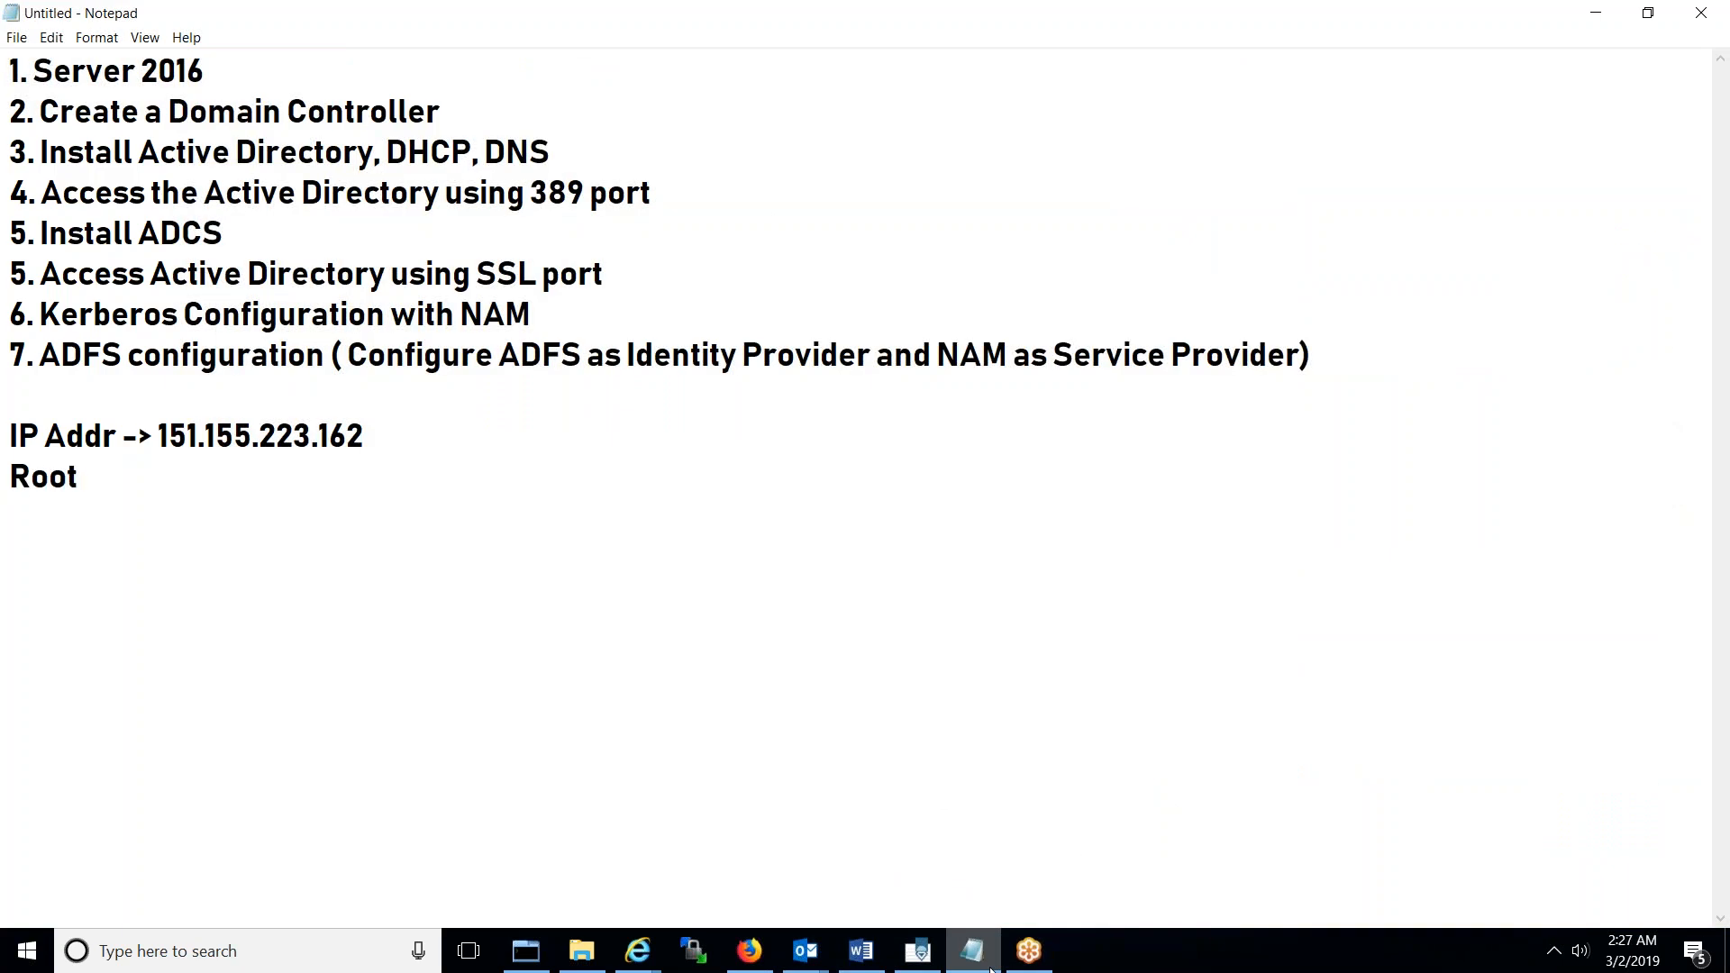
pyautogui.write(' Domain Name: WINAD')
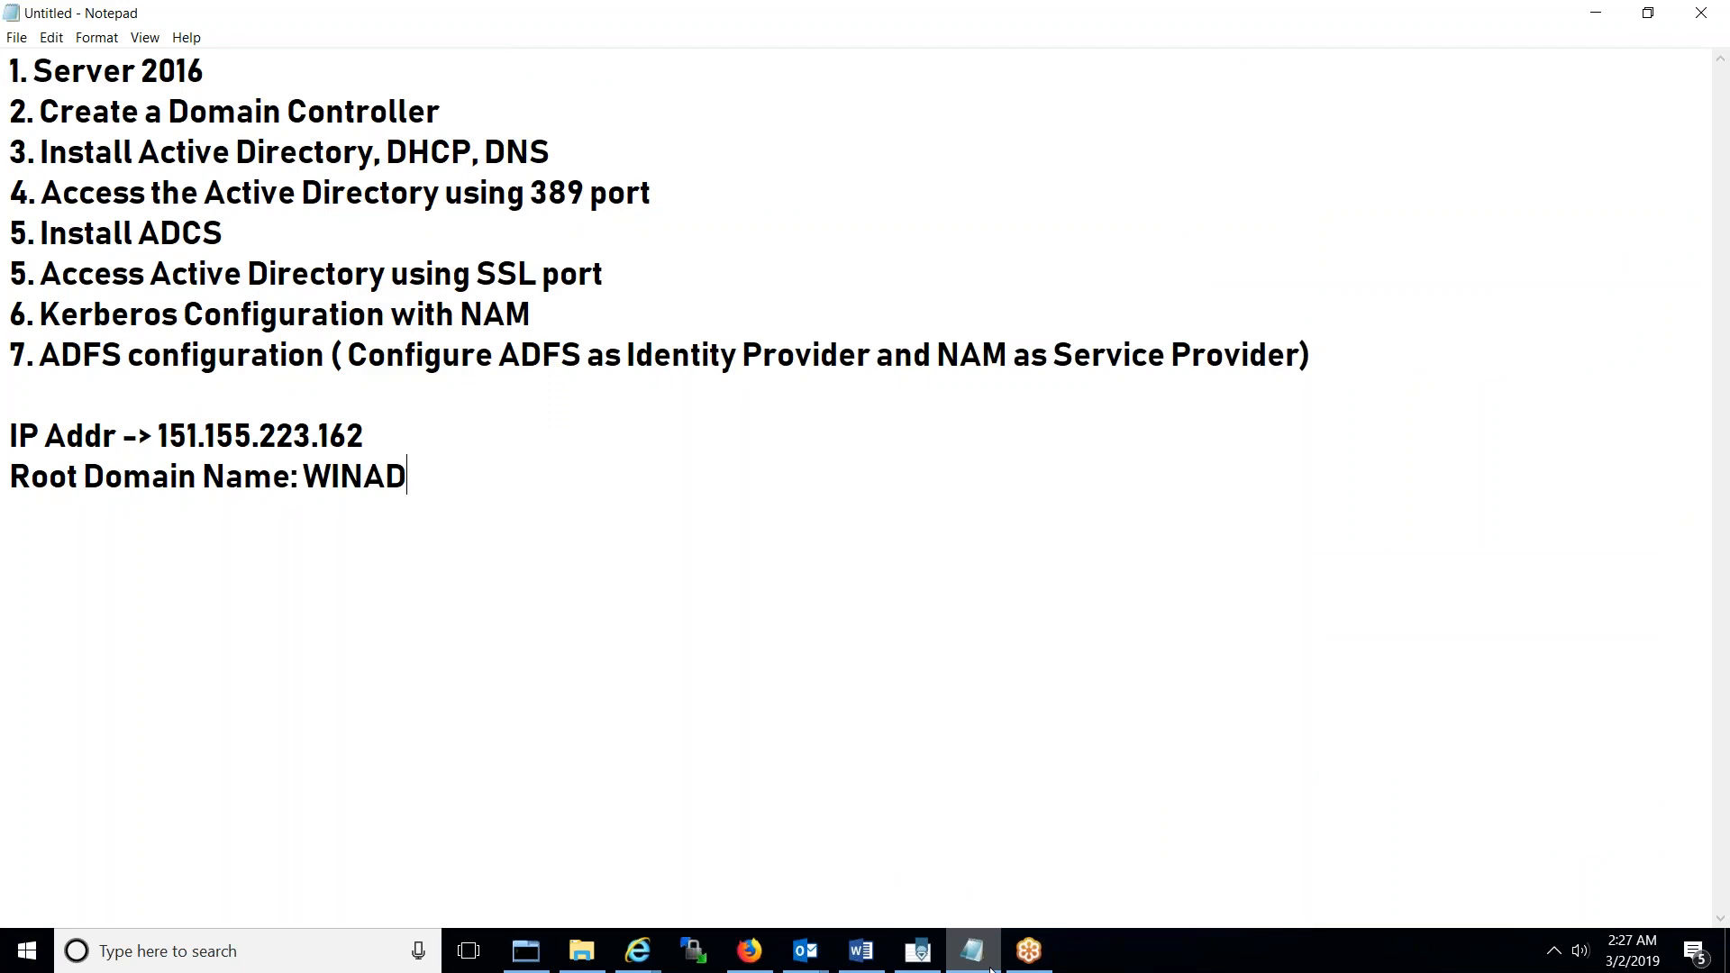
pyautogui.write('A')
pyautogui.write('+')
pyautogui.press('BackSpace')
pyautogui.press('BackSpace')
pyautogui.write('KERB')
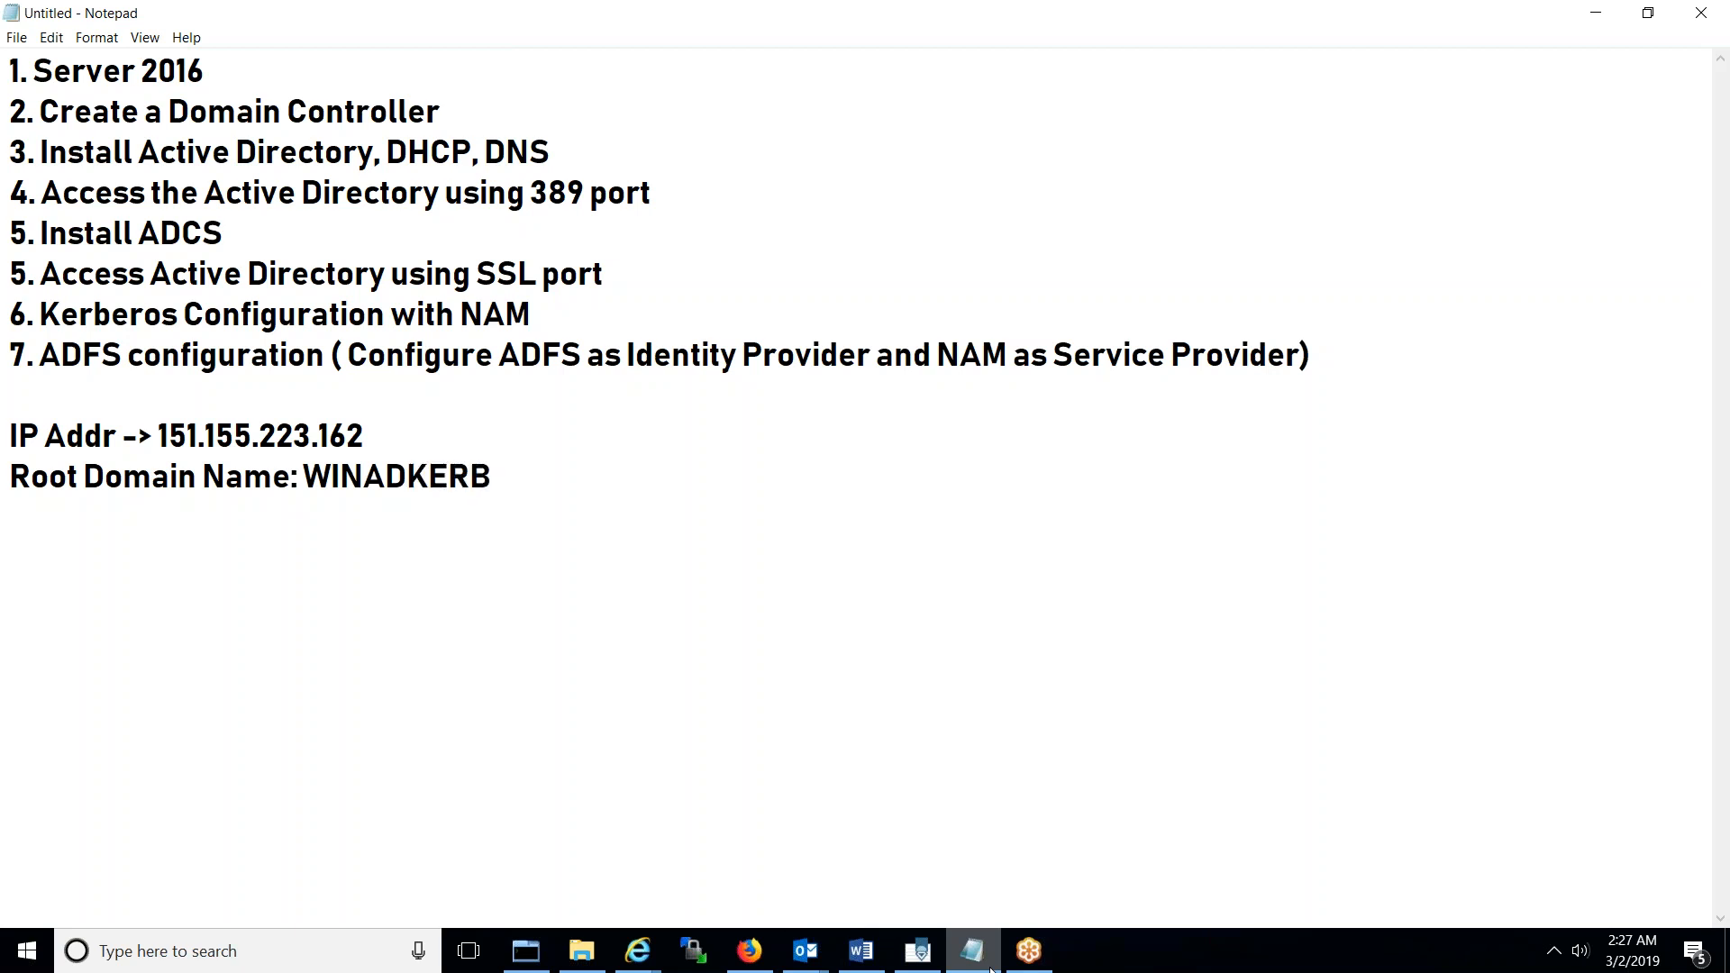
pyautogui.write('ADFS.COM')
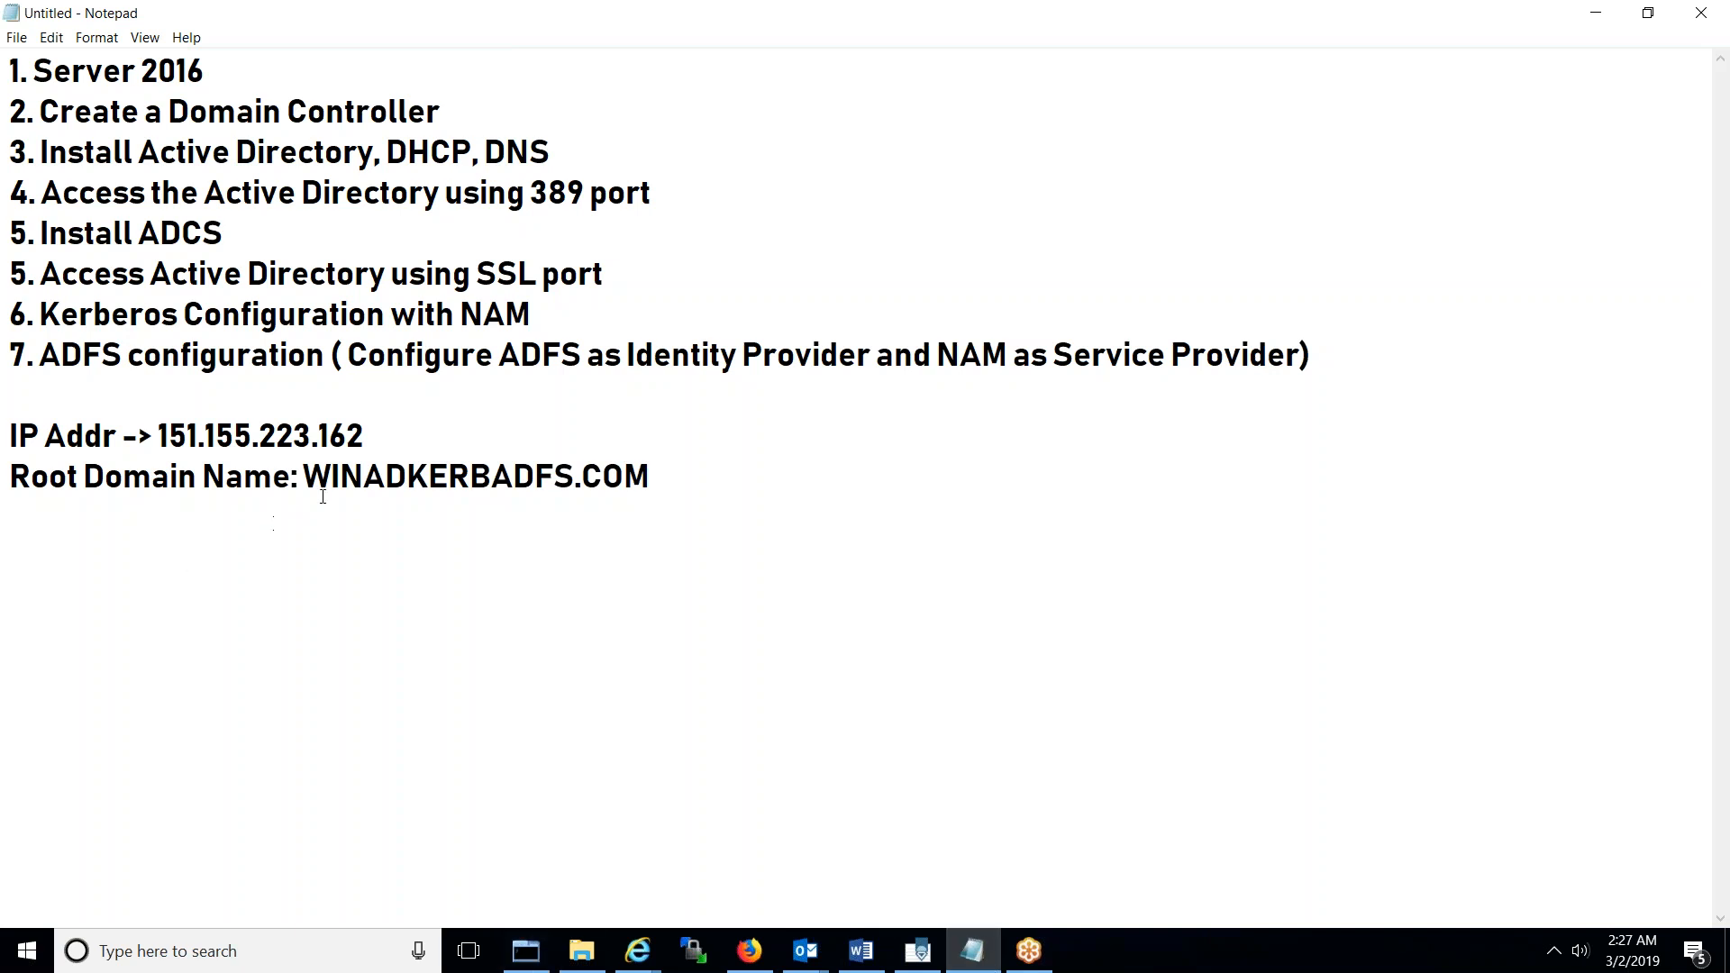
pyautogui.moveTo(304, 475); pyautogui.dragTo(650, 476)
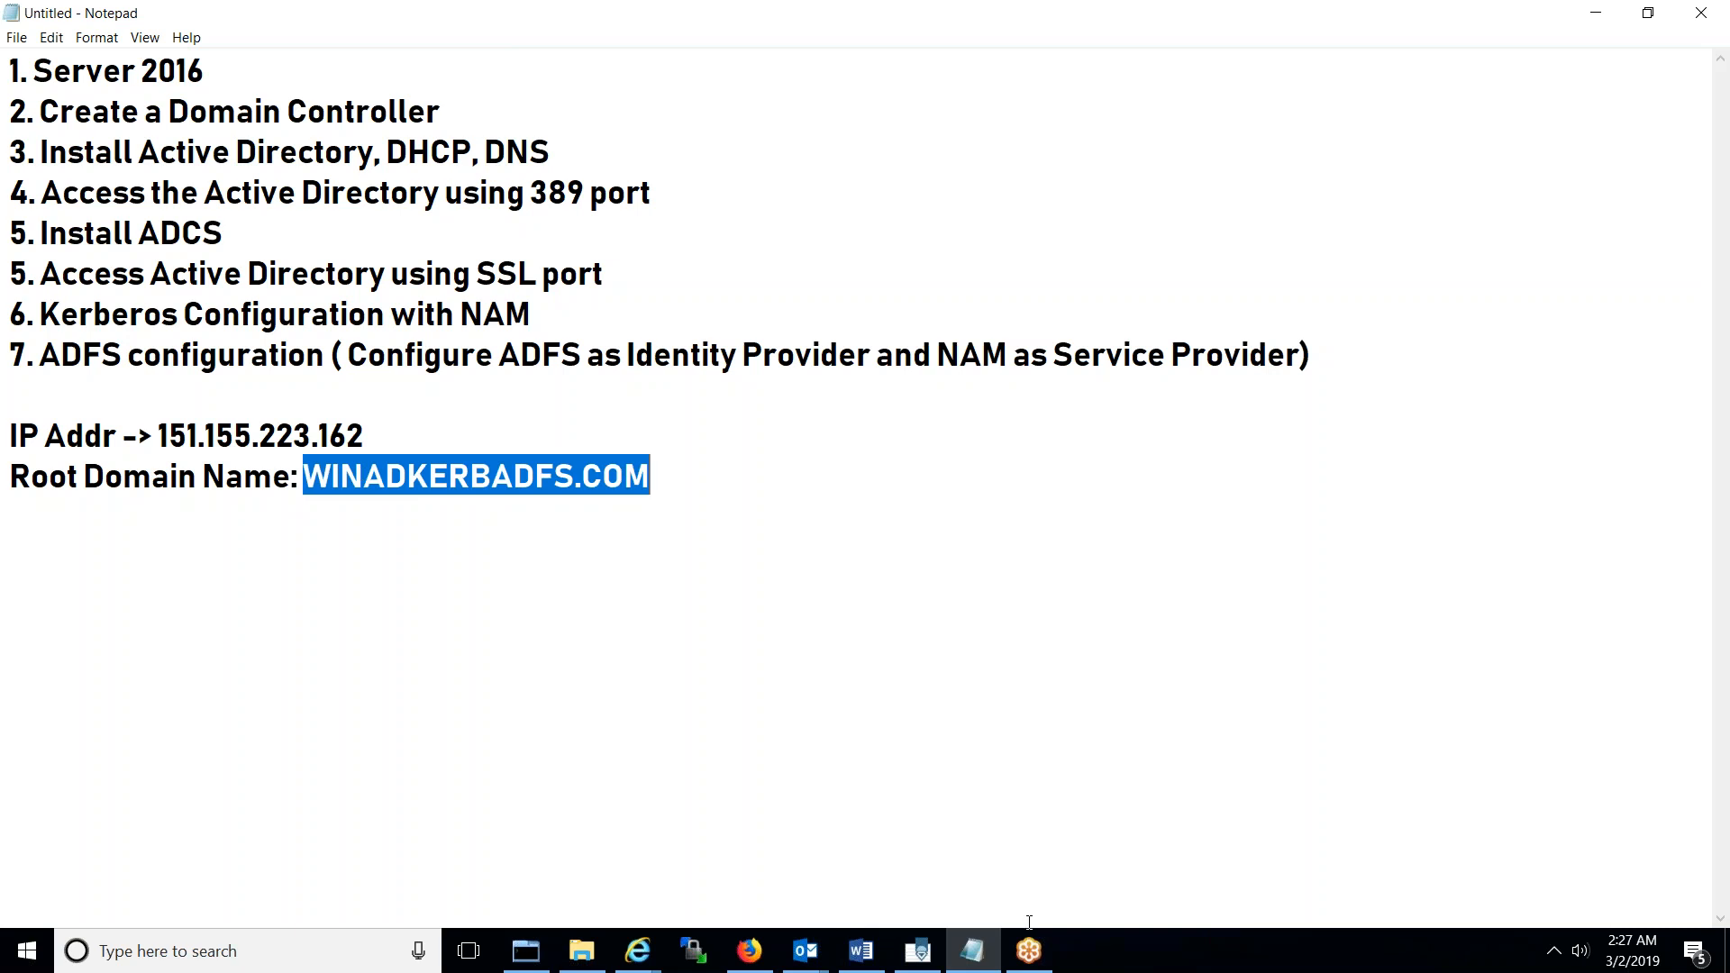
pyautogui.click(1029, 954)
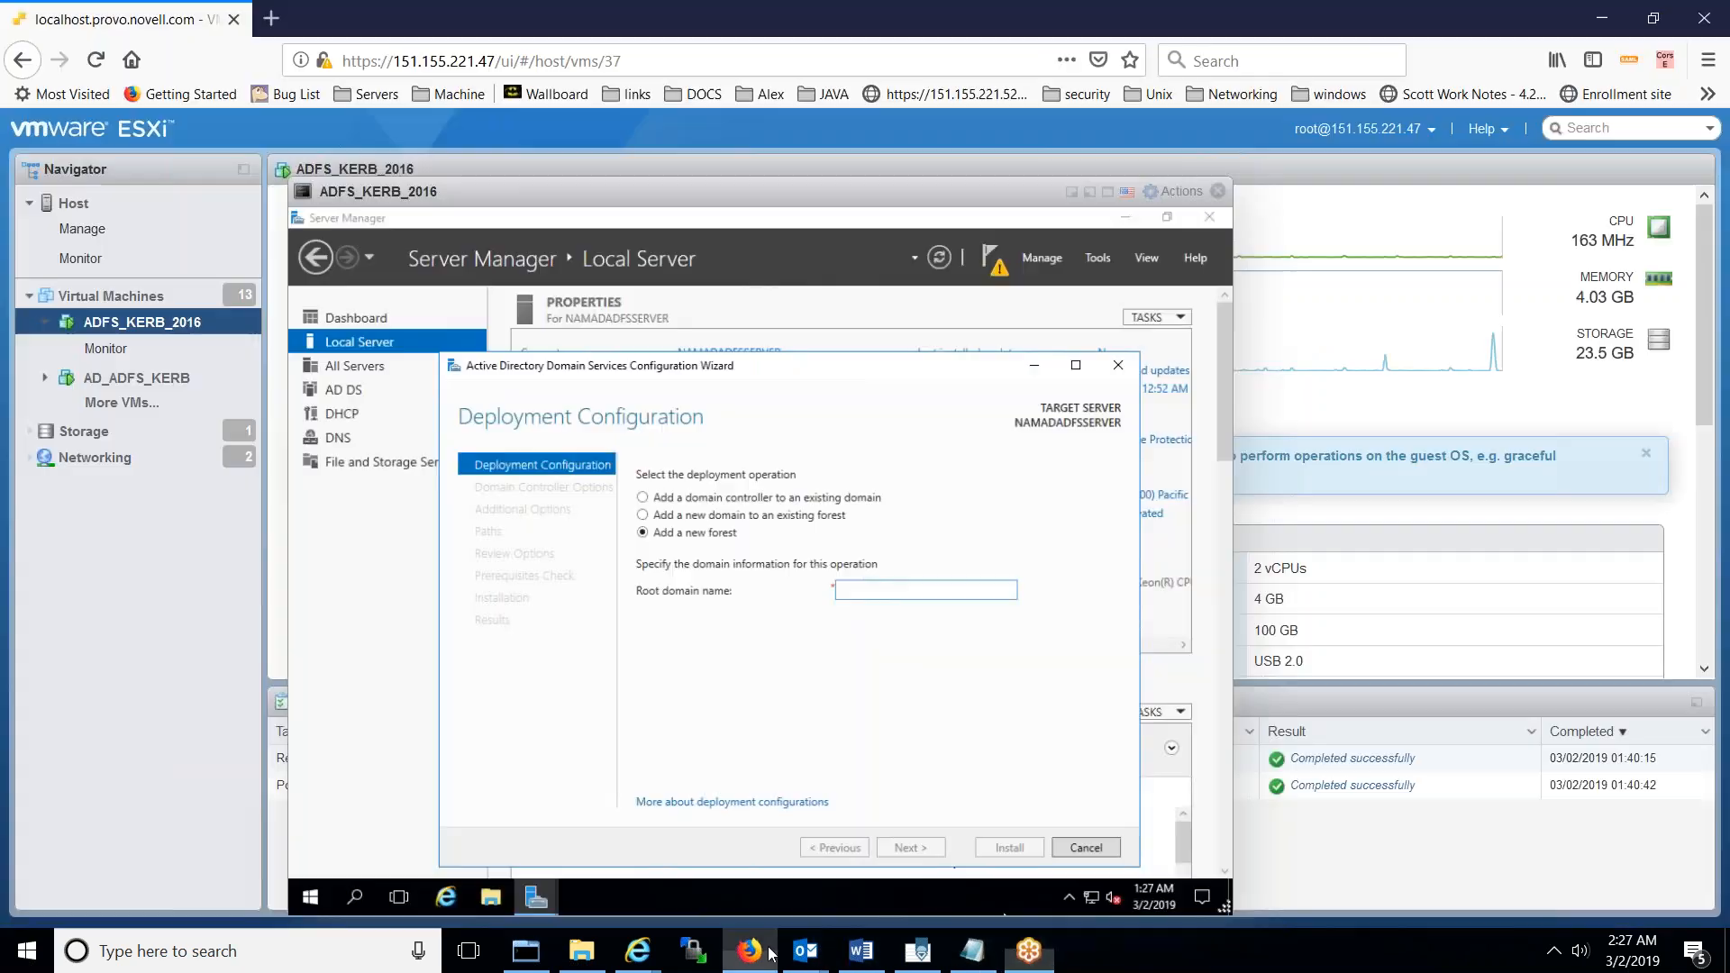
pyautogui.click(749, 951)
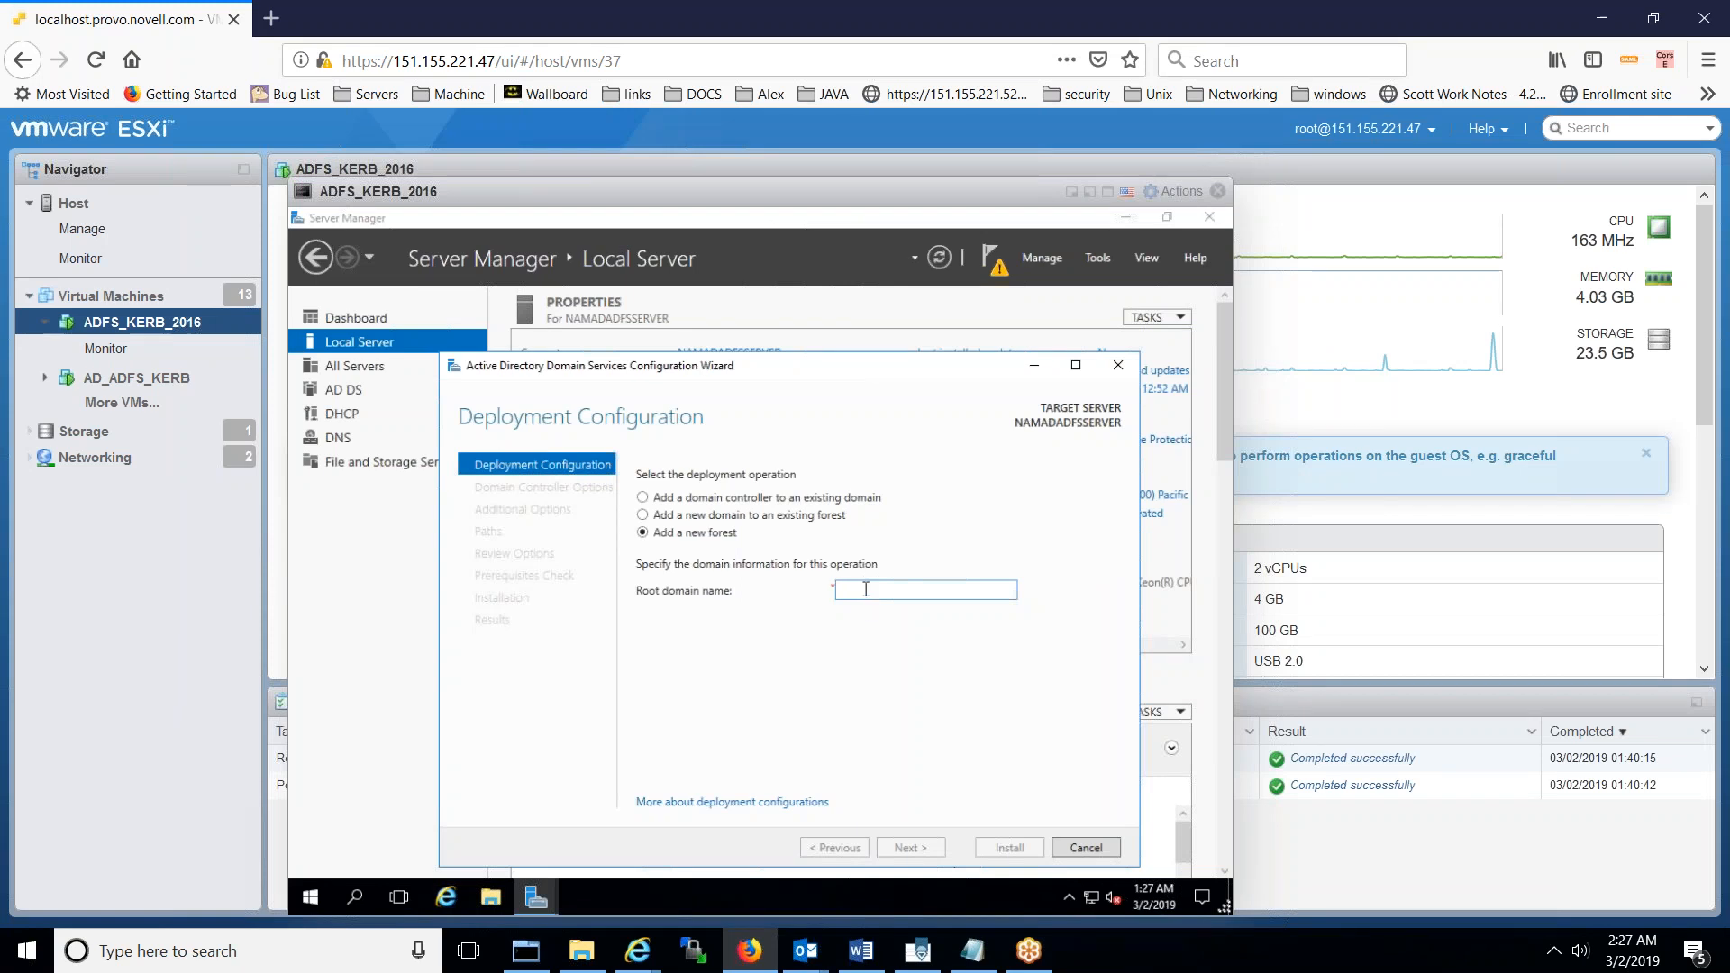
# - Enter WINADKERBADFS.COM as the new forest's root domain name, fixing the typos, and continue
pyautogui.write('WIN')
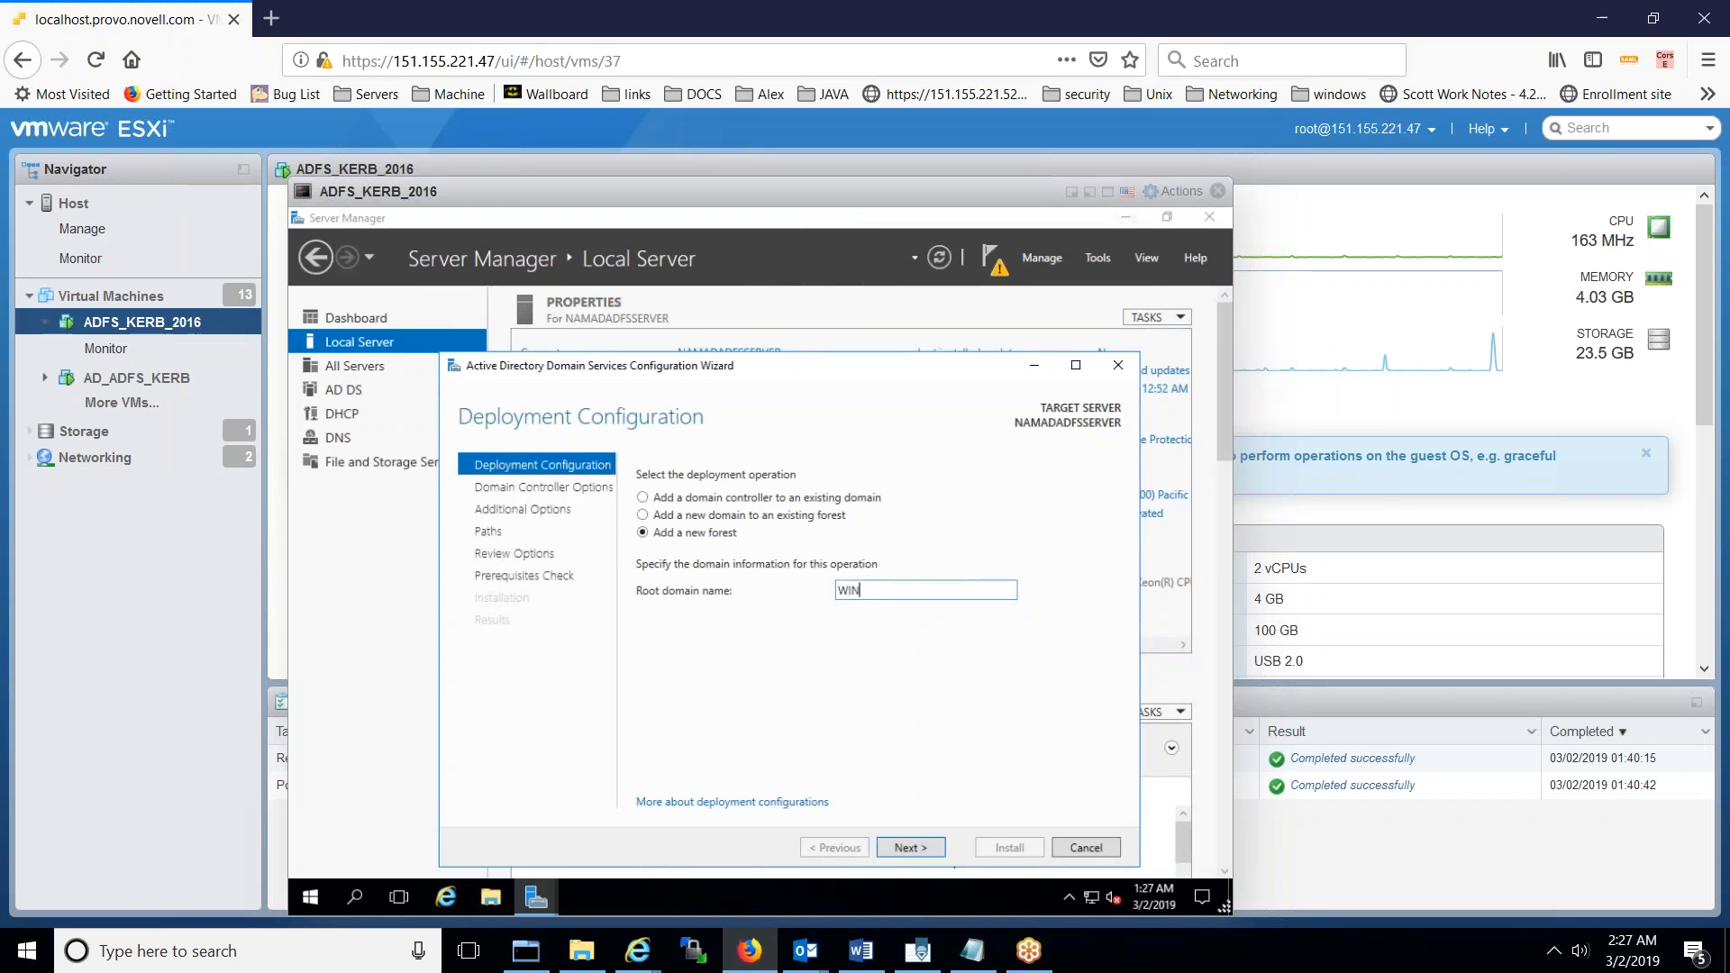
pyautogui.write('ADKKERBB')
pyautogui.press('BackSpace')
pyautogui.write('ADFS>COM')
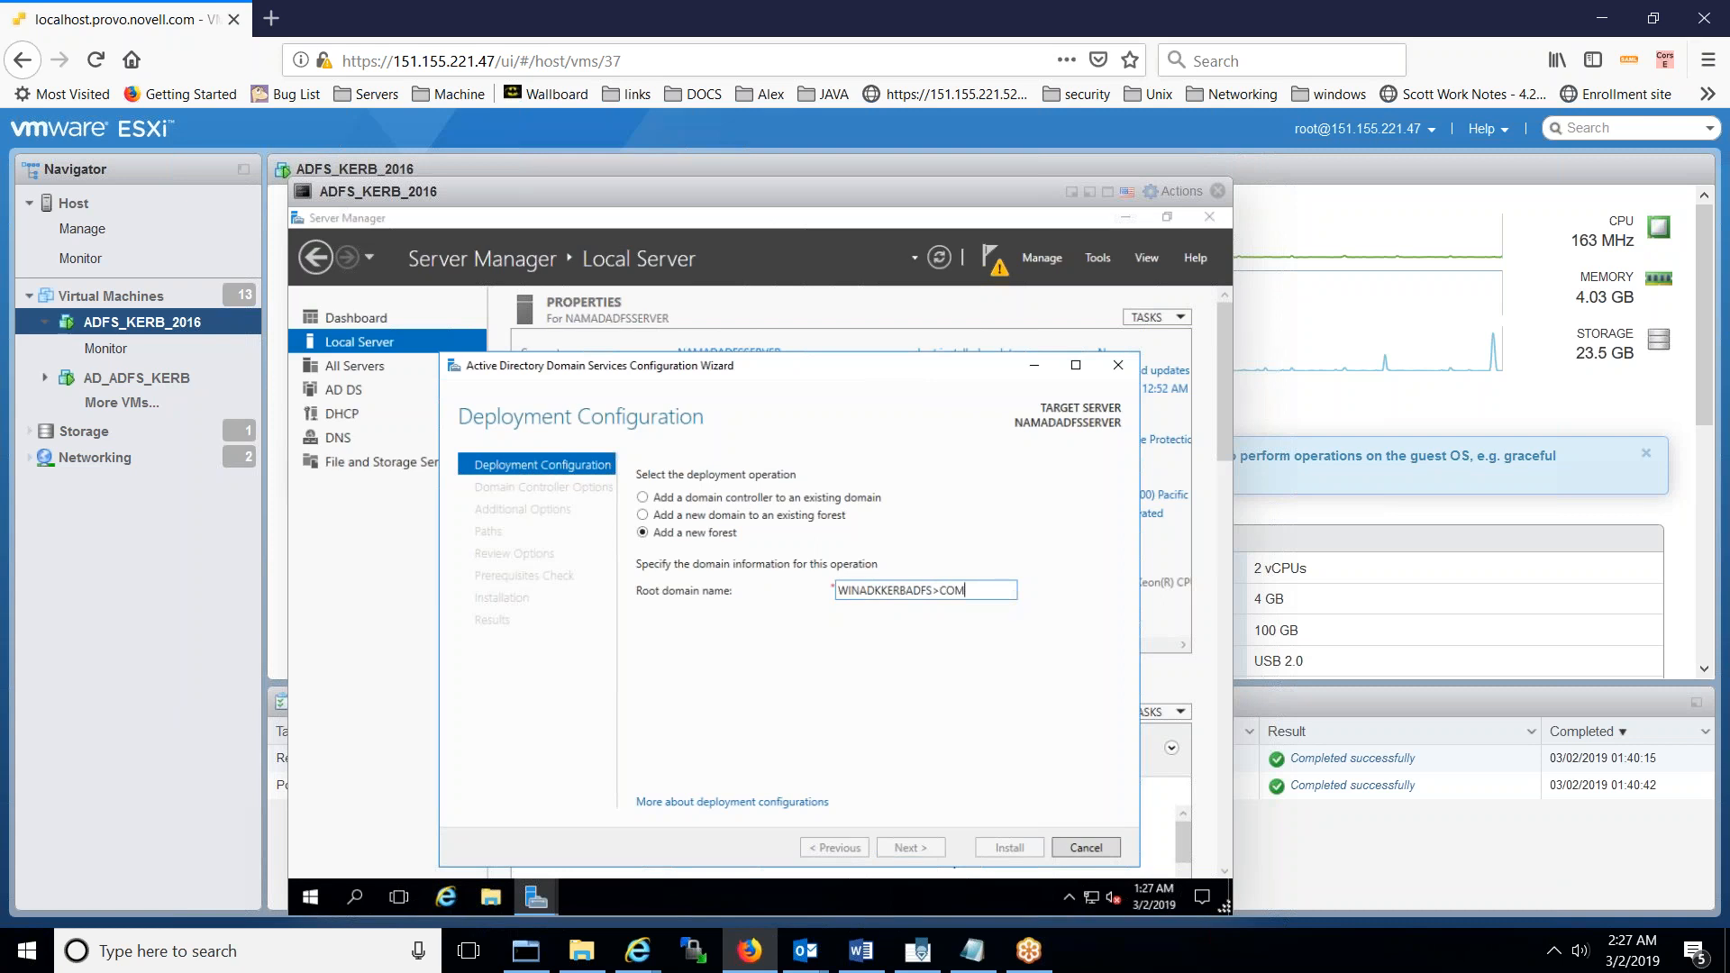
pyautogui.press('BackSpace')
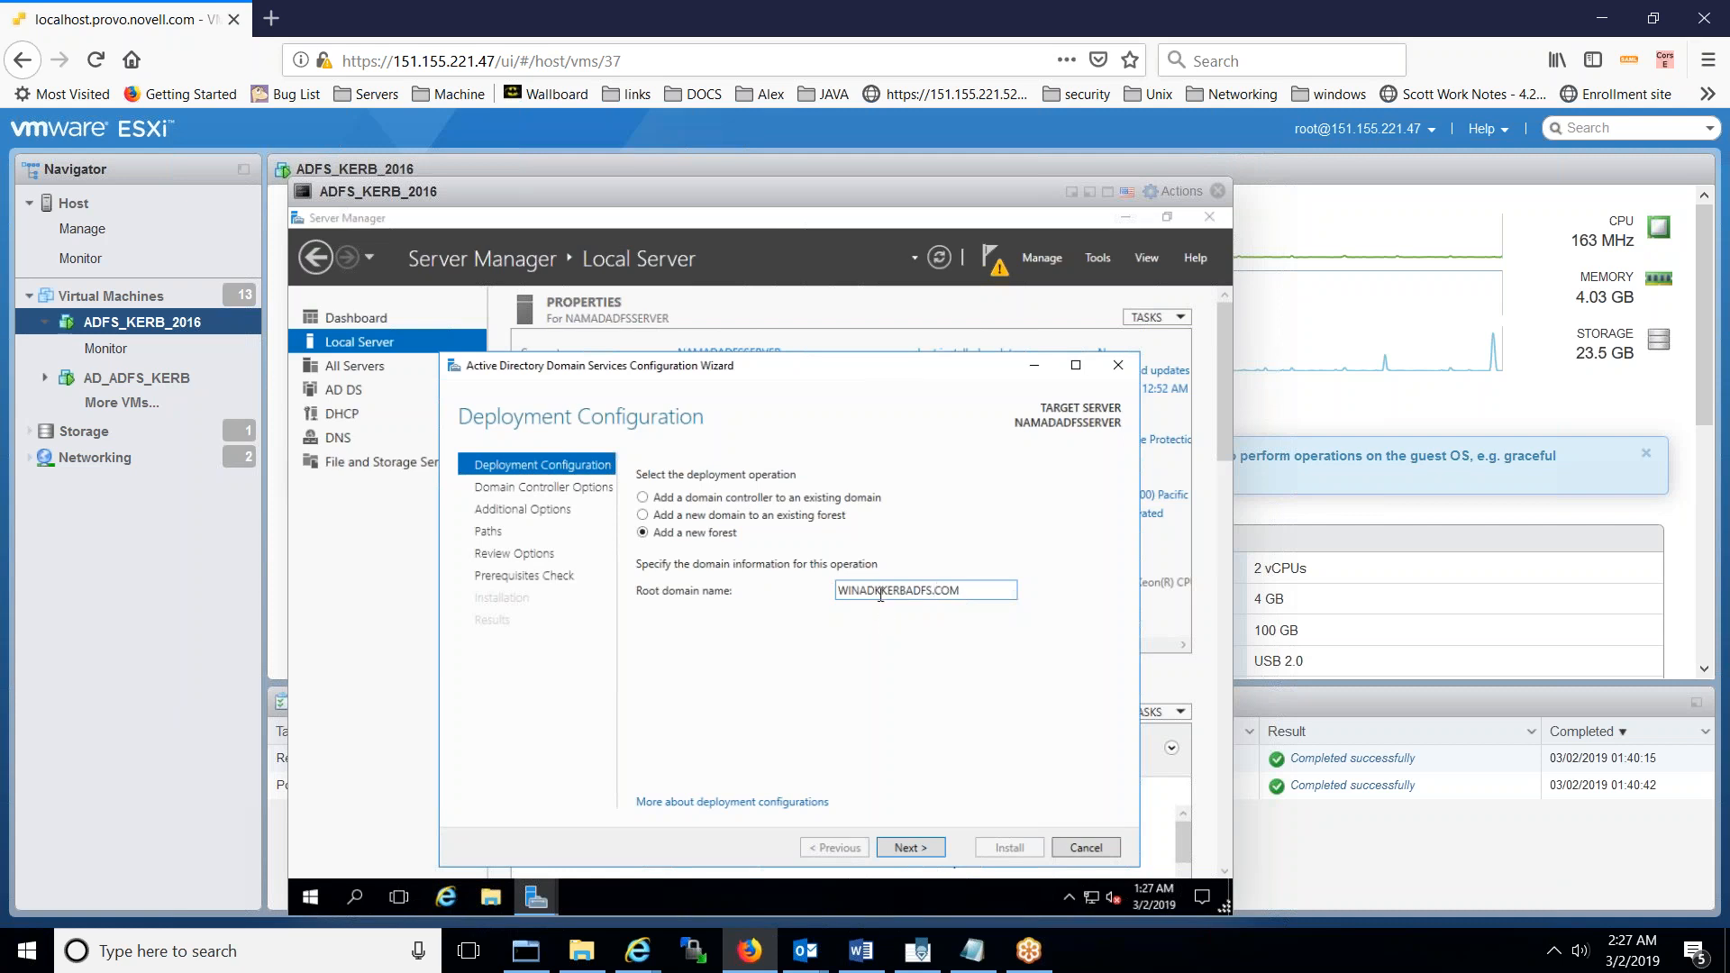
pyautogui.click(880, 593)
pyautogui.press('BackSpace')
pyautogui.click(919, 843)
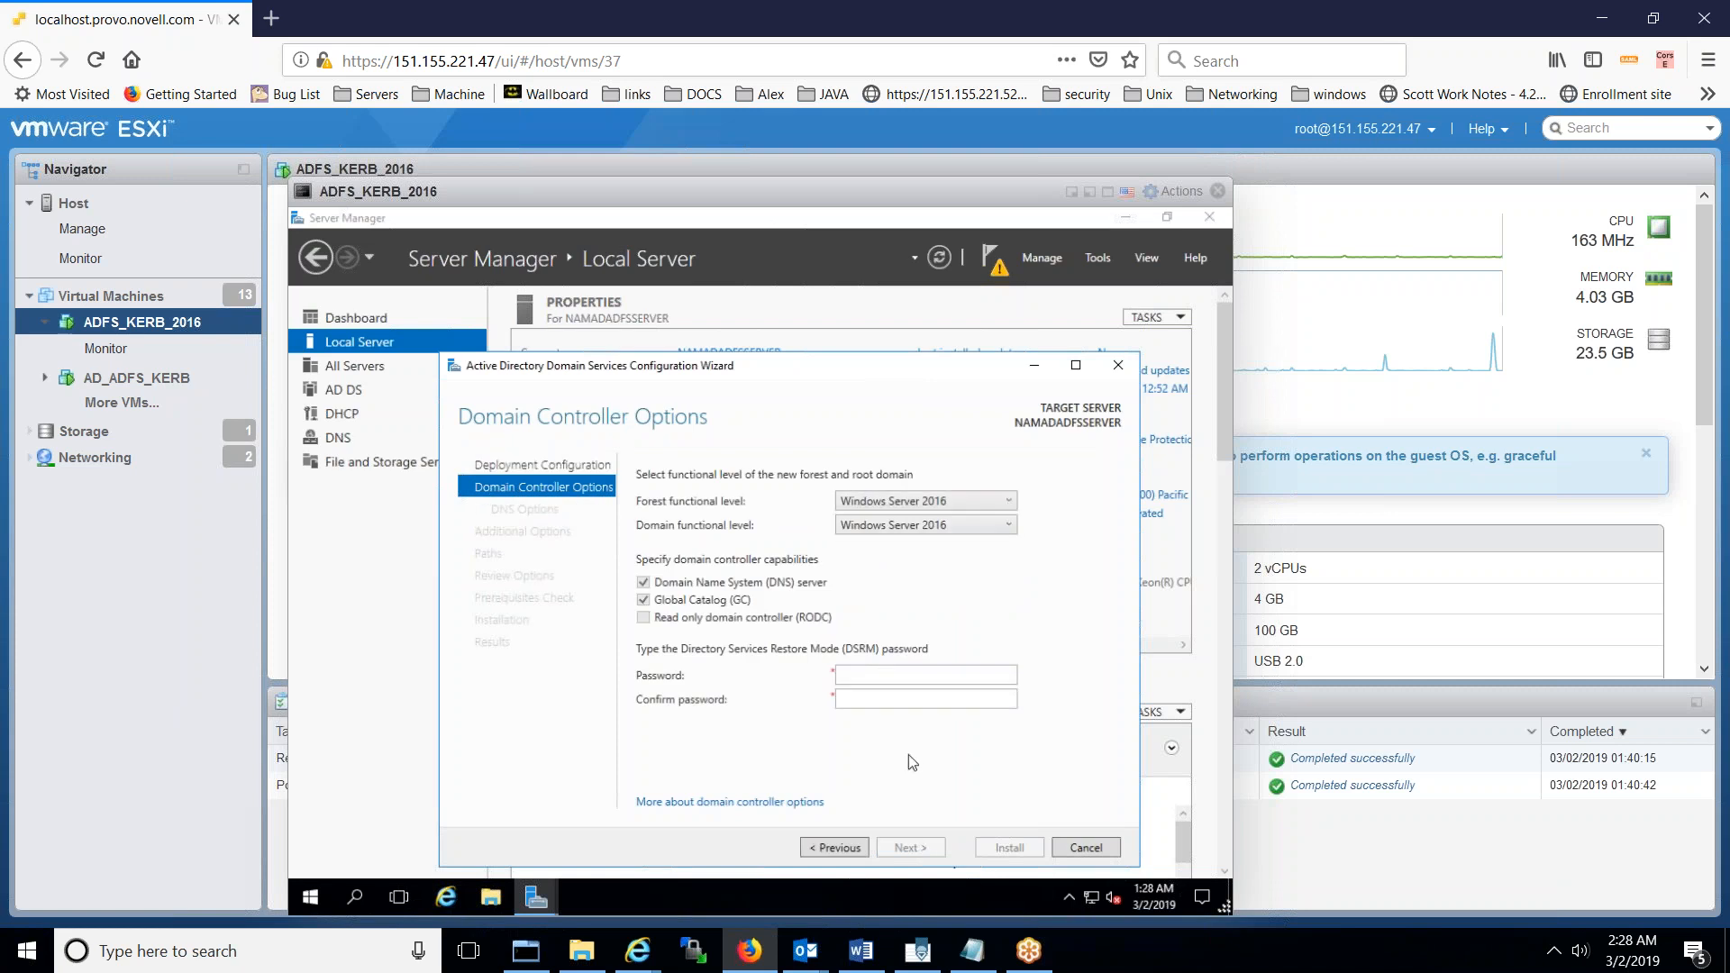
pyautogui.click(903, 677)
# - Set and confirm the DSRM password and continue past Domain Controller Options
pyautogui.write('**********')
pyautogui.press('Tab')
pyautogui.write('*******')
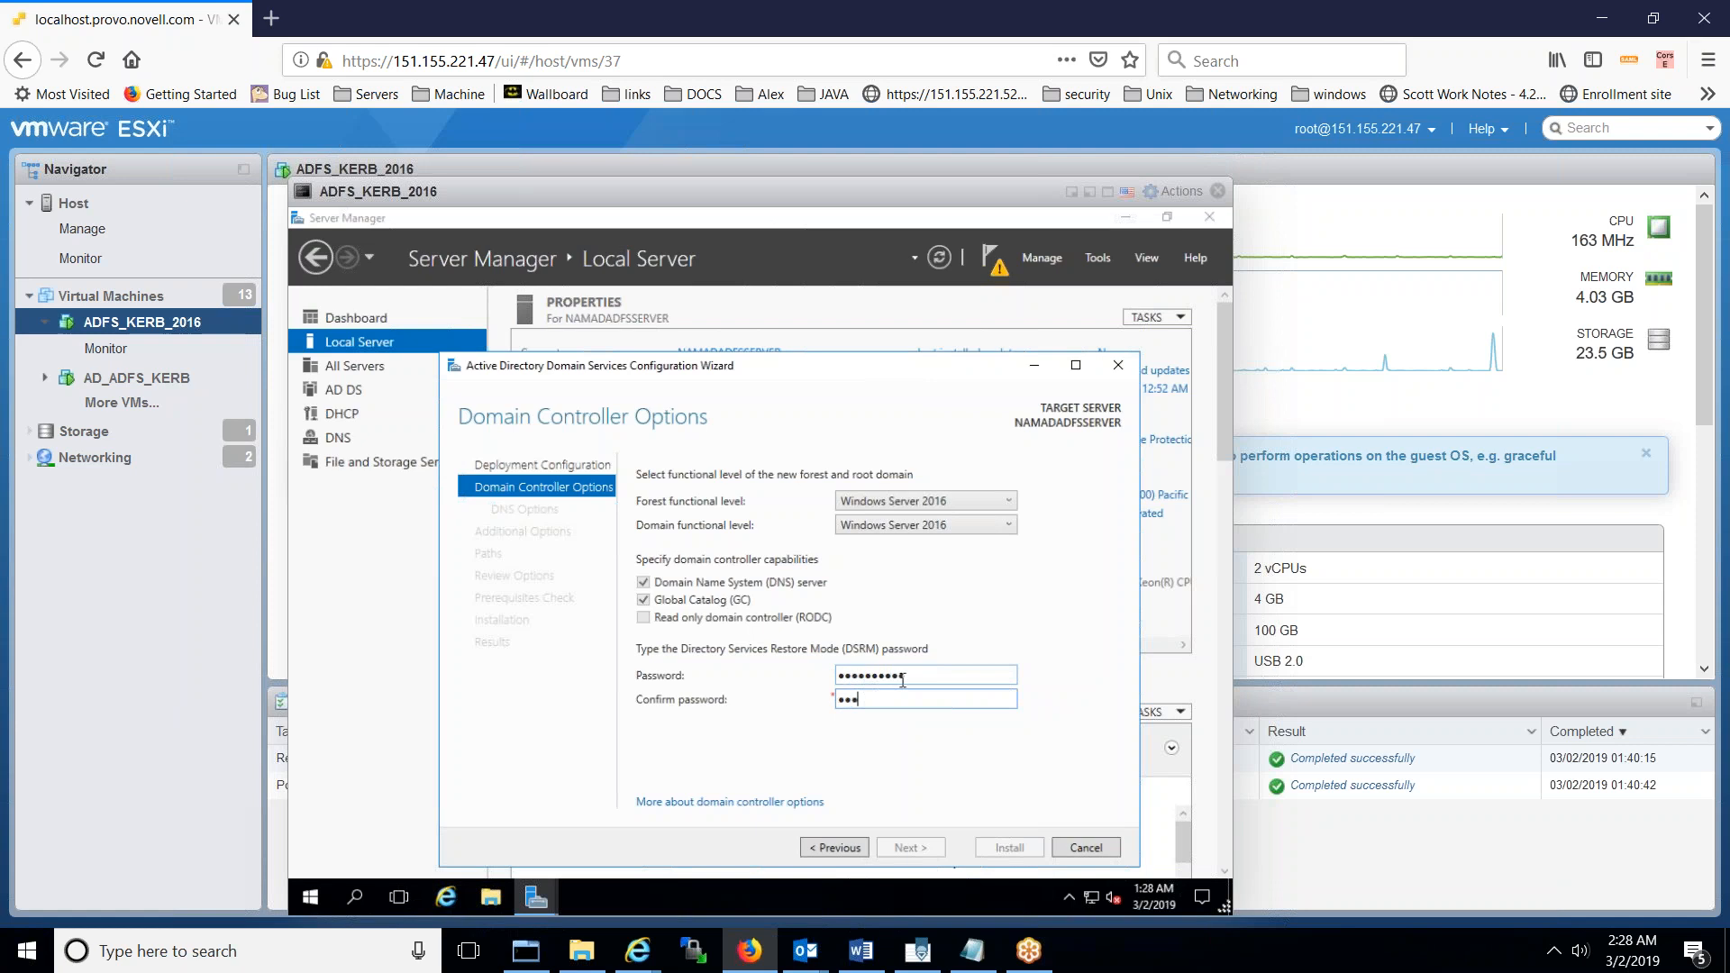
pyautogui.write('***')
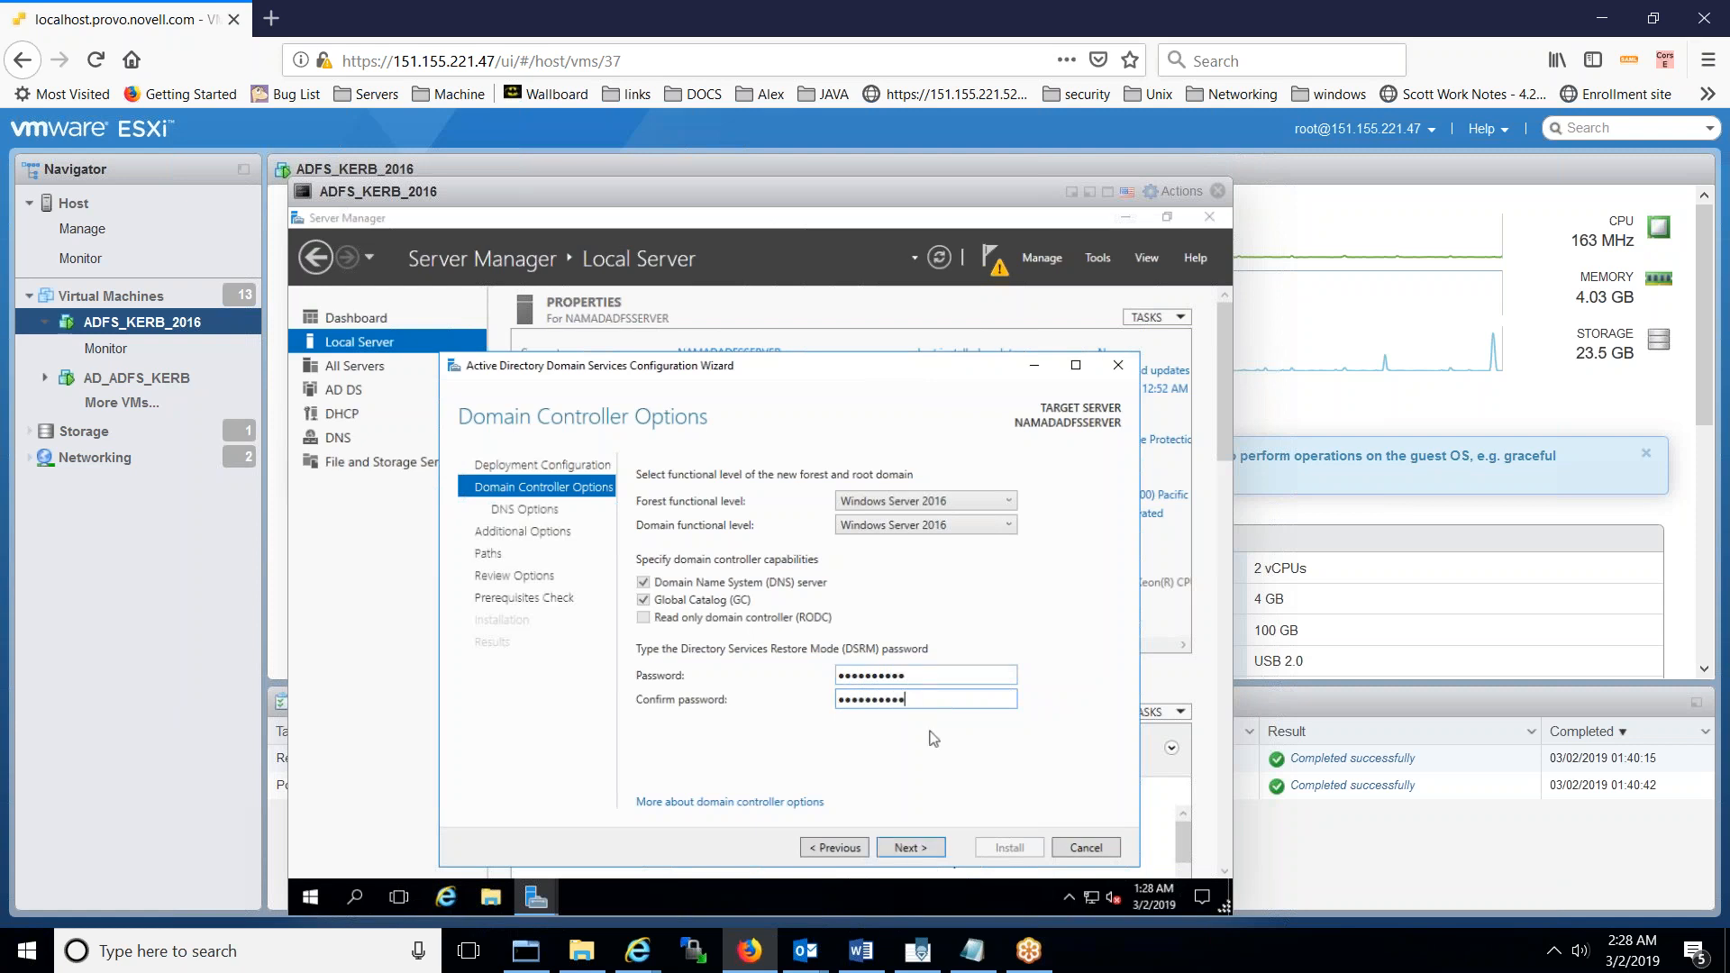
pyautogui.click(928, 851)
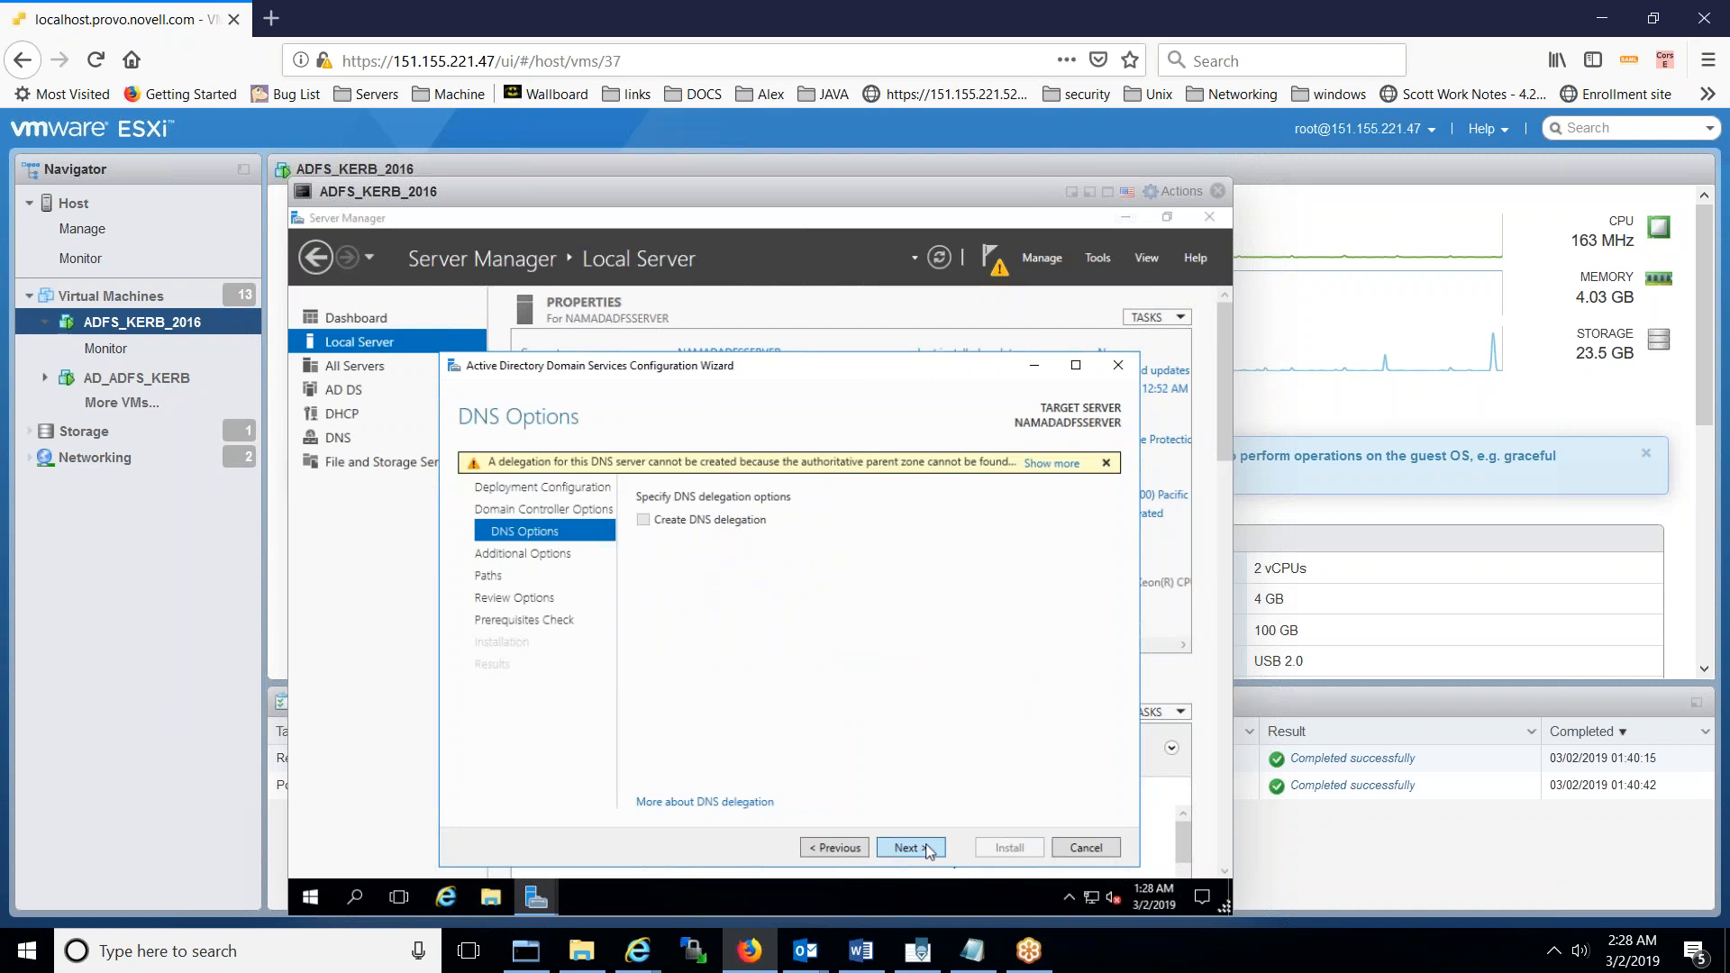
# - Accept the DNS options, NetBIOS name WINADKERBADFS, and default database, log and SYSVOL paths
pyautogui.click(929, 851)
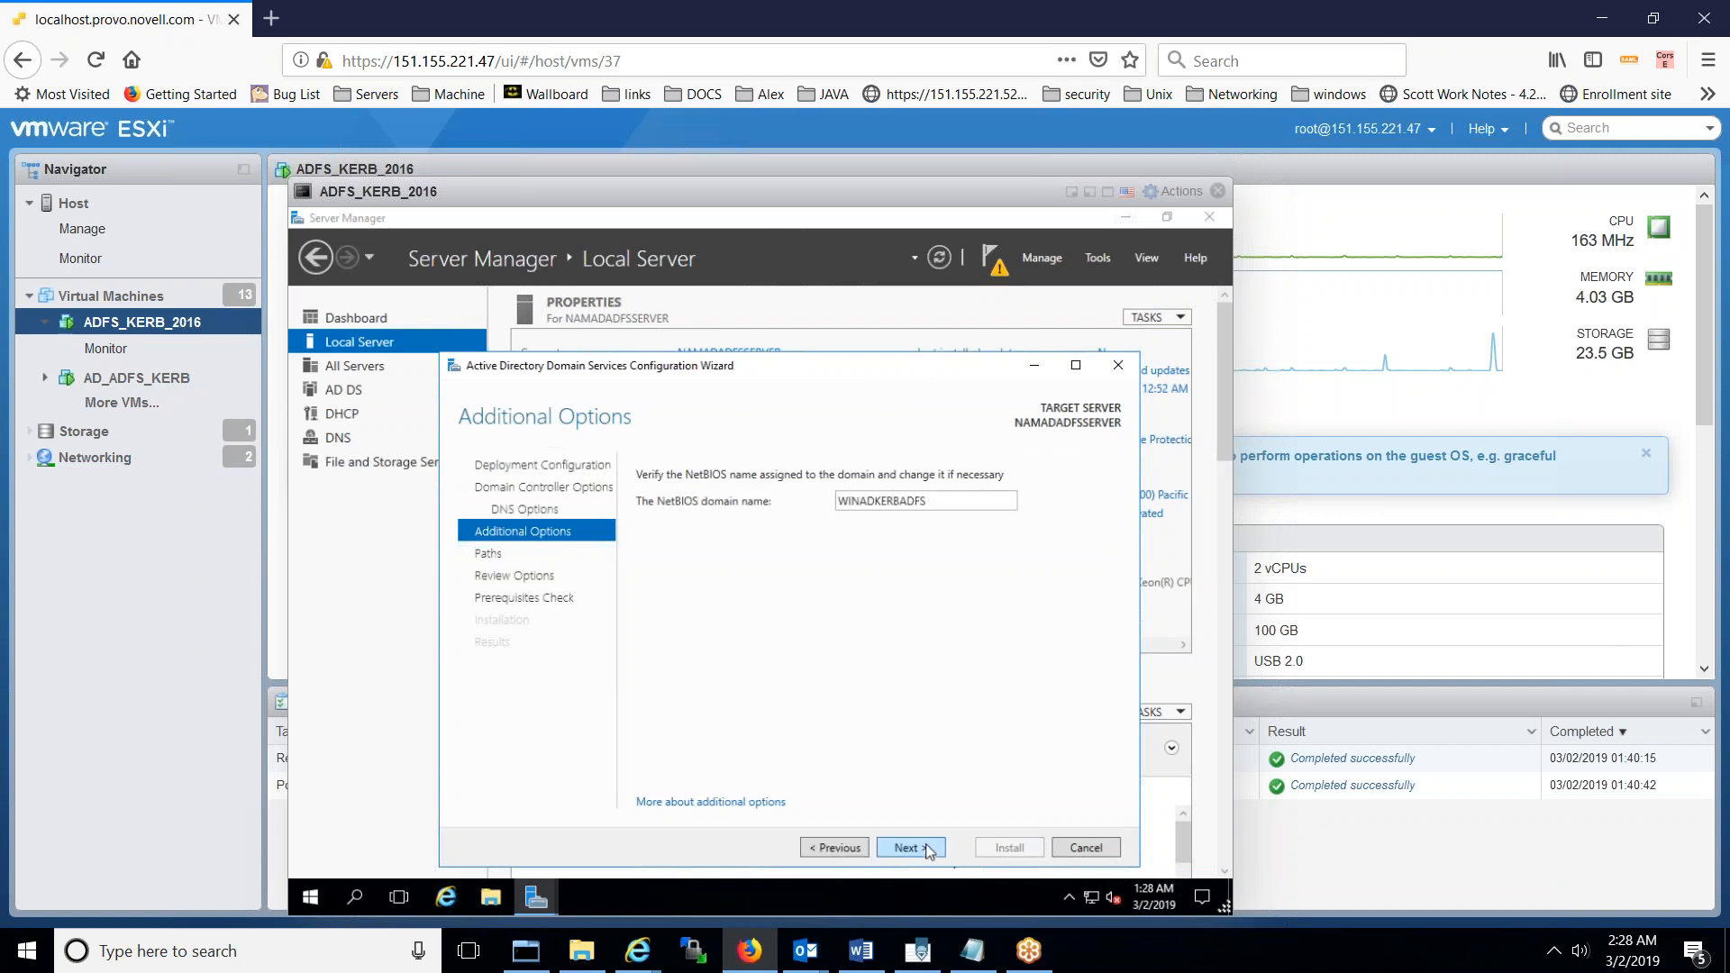
pyautogui.click(930, 851)
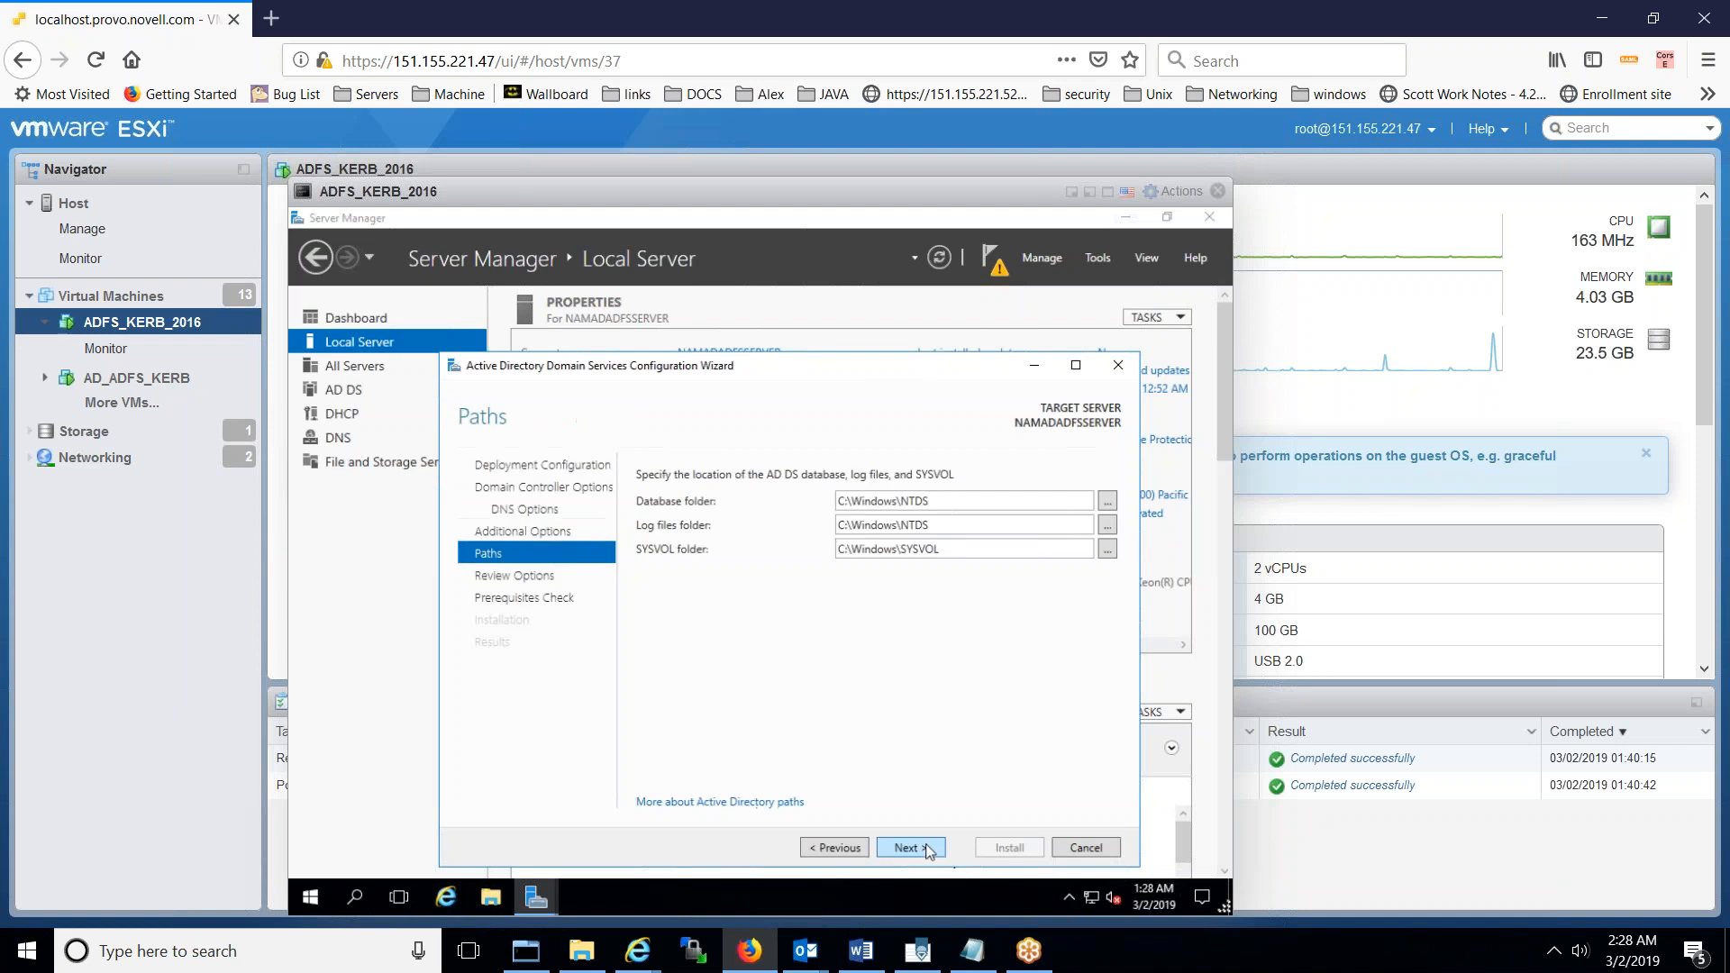
pyautogui.click(929, 849)
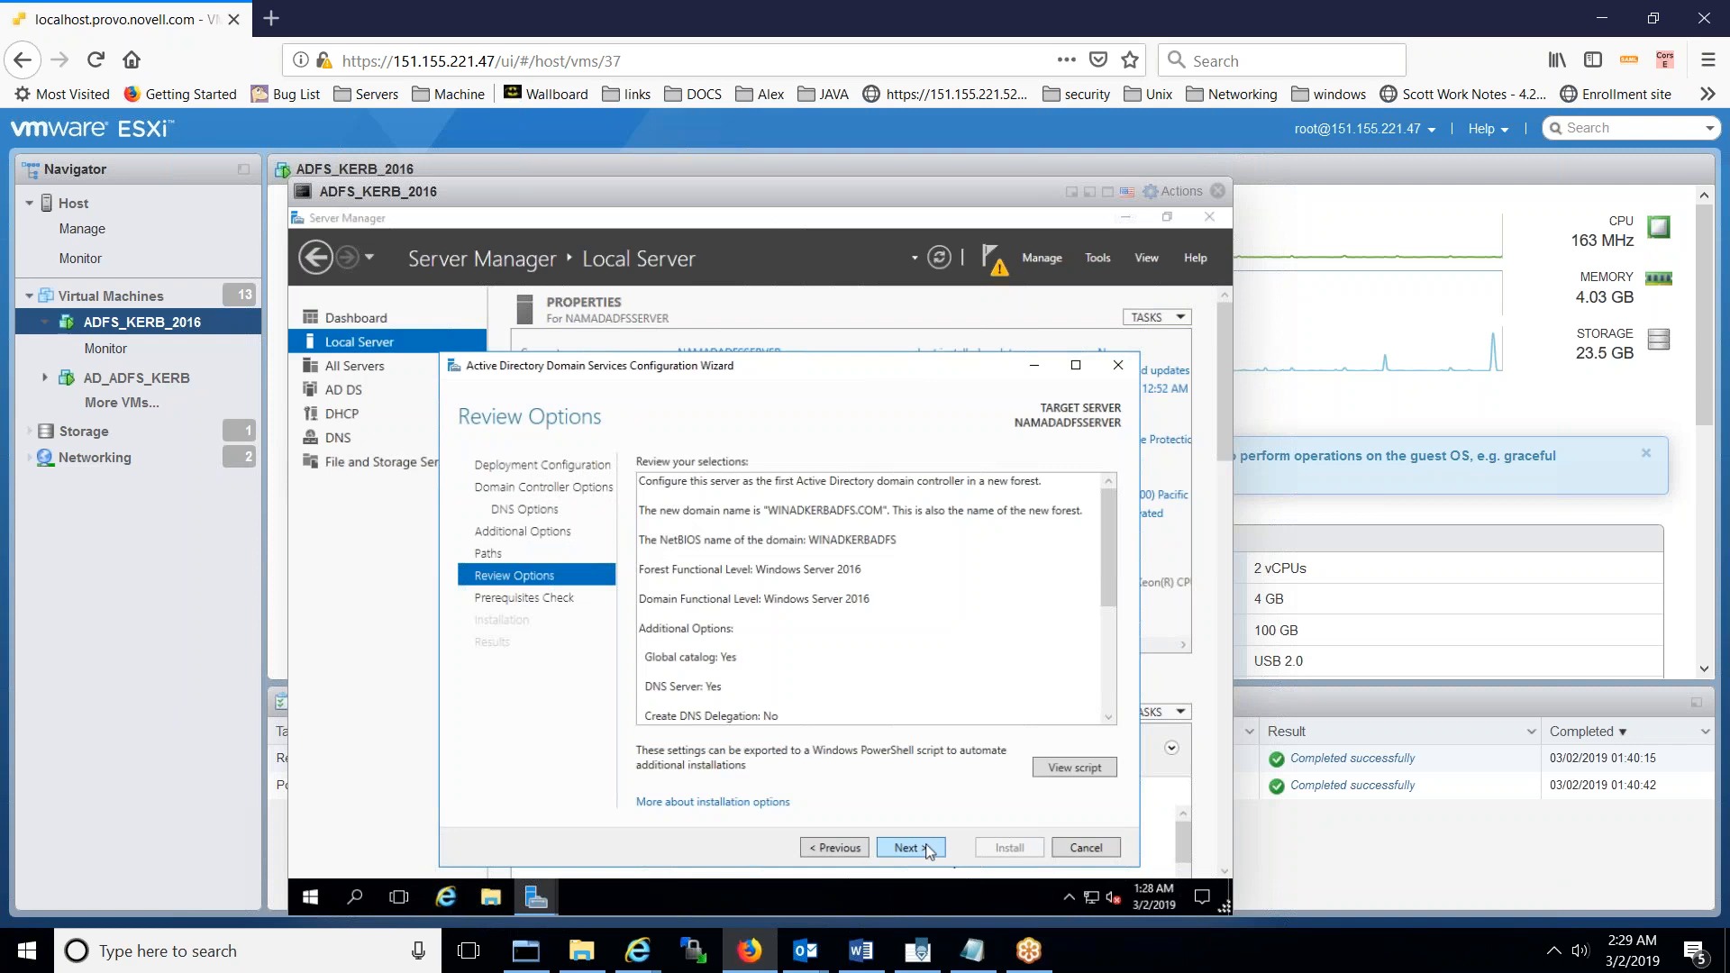
# - Review the generated PowerShell deployment script, put its copies away, and run the prerequisites check
pyautogui.click(1055, 771)
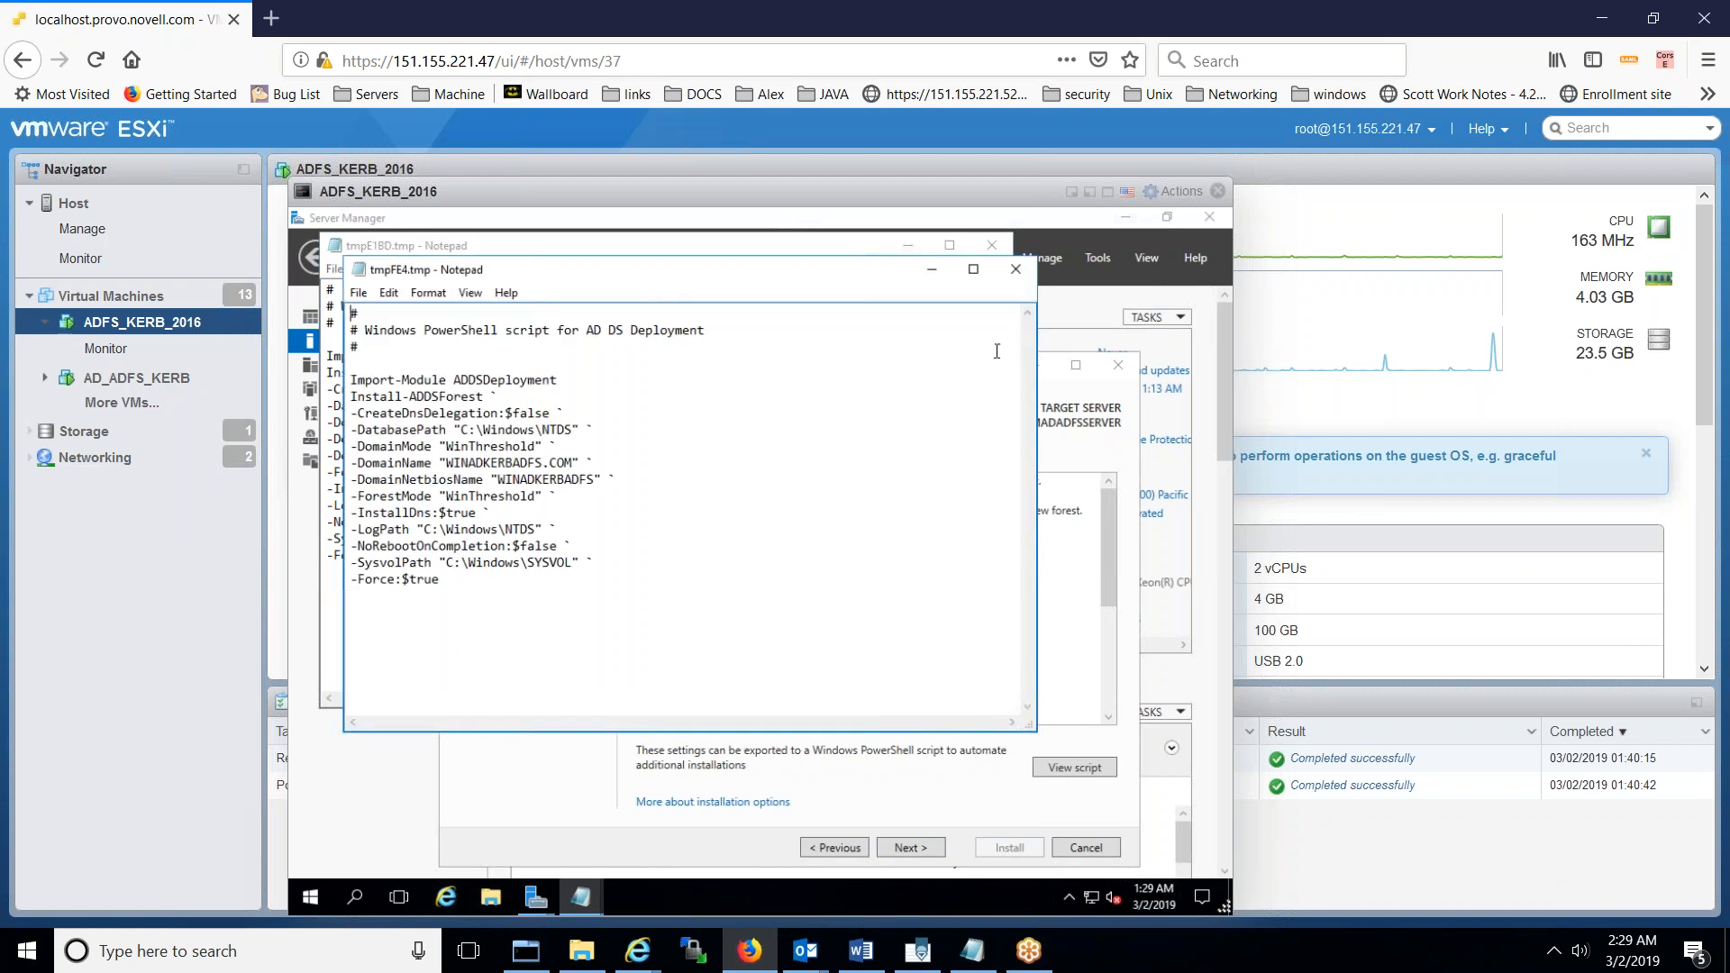
pyautogui.click(1014, 271)
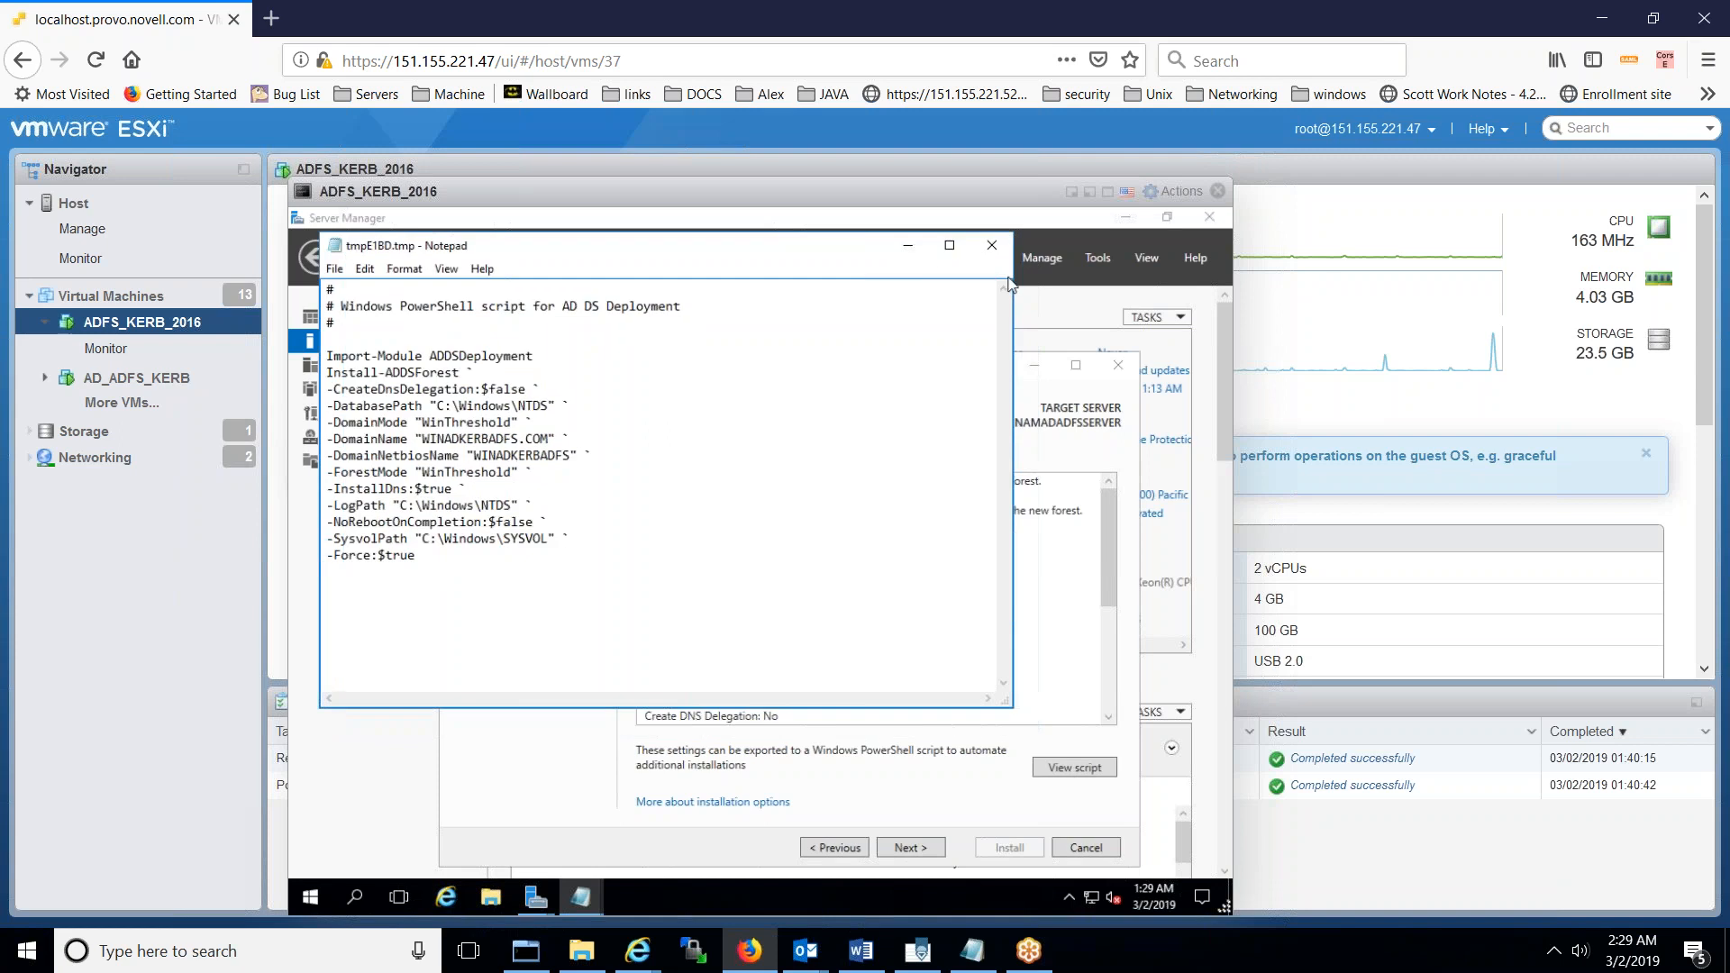
pyautogui.click(914, 246)
pyautogui.click(908, 246)
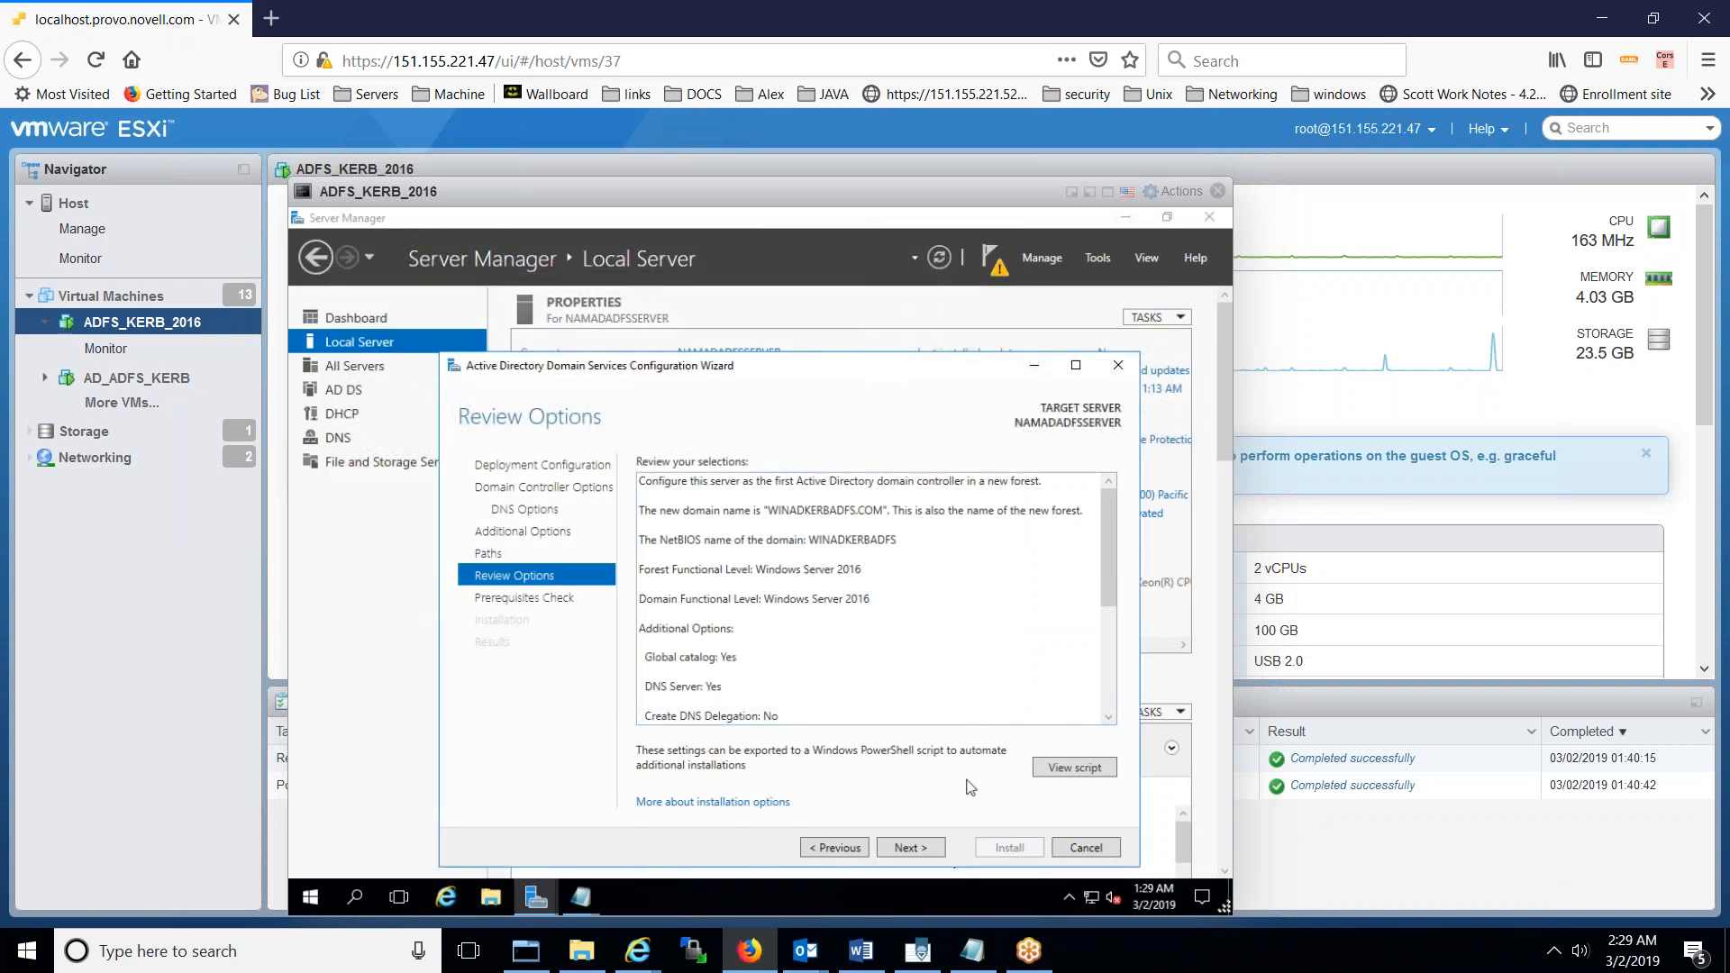
pyautogui.click(912, 848)
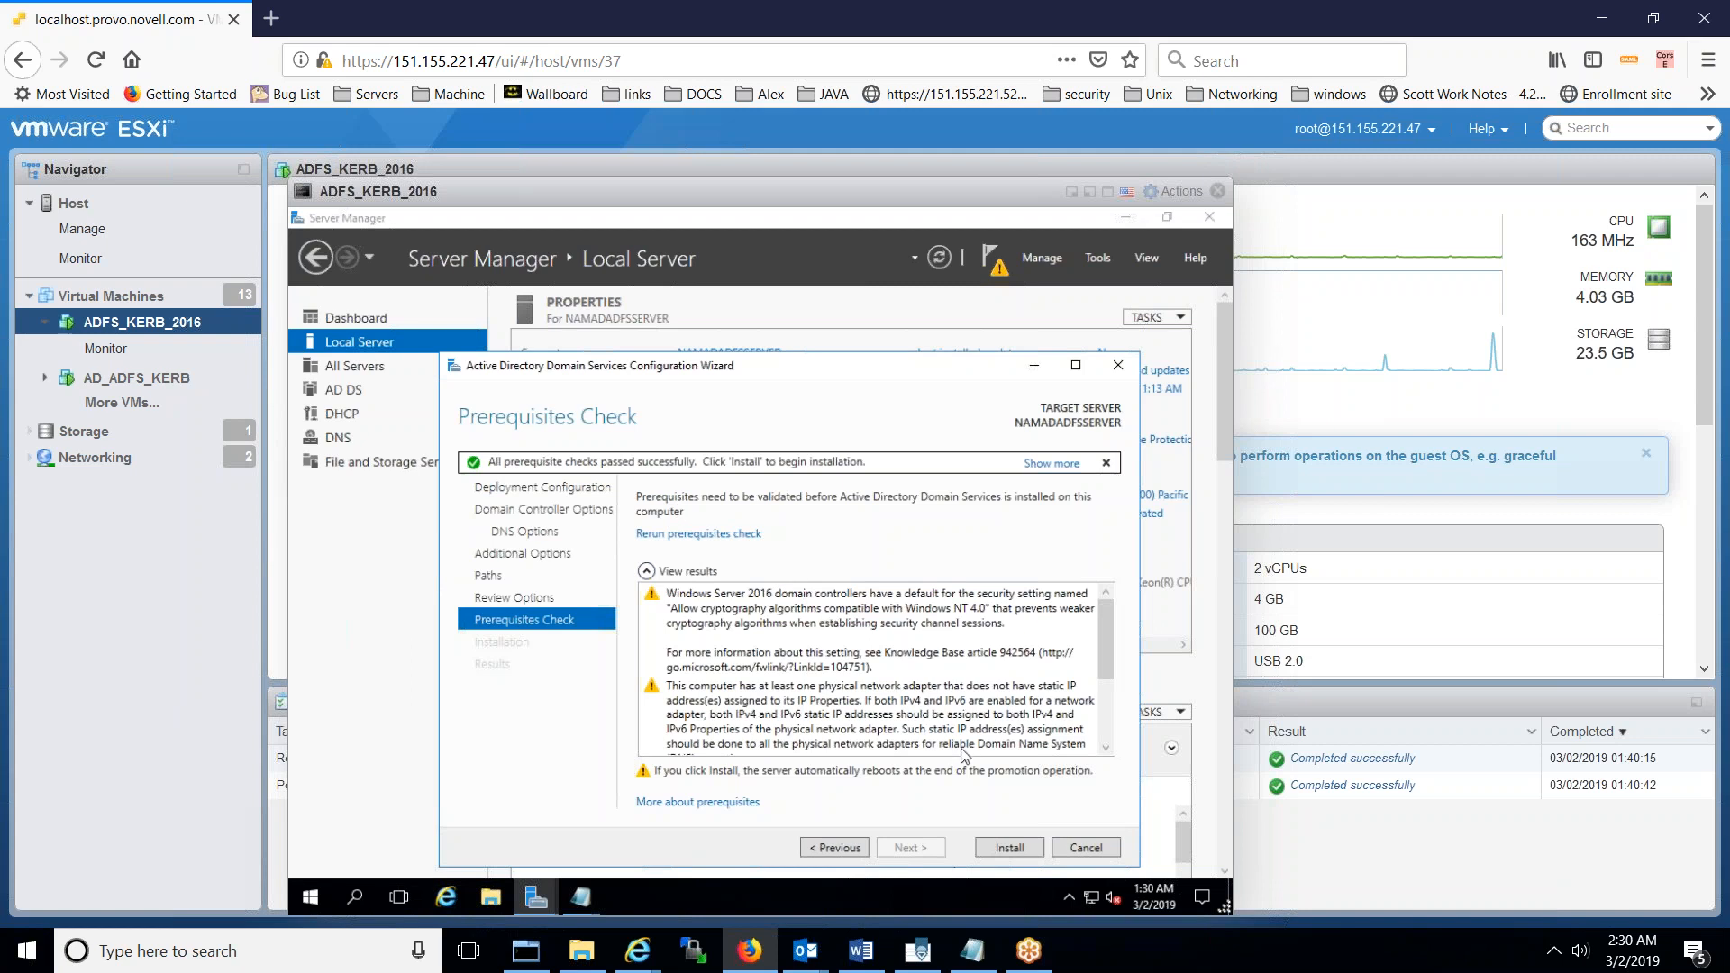
# - Start the AD DS installation so the server is promoted and reboots to the domain sign-in screen
pyautogui.click(1010, 848)
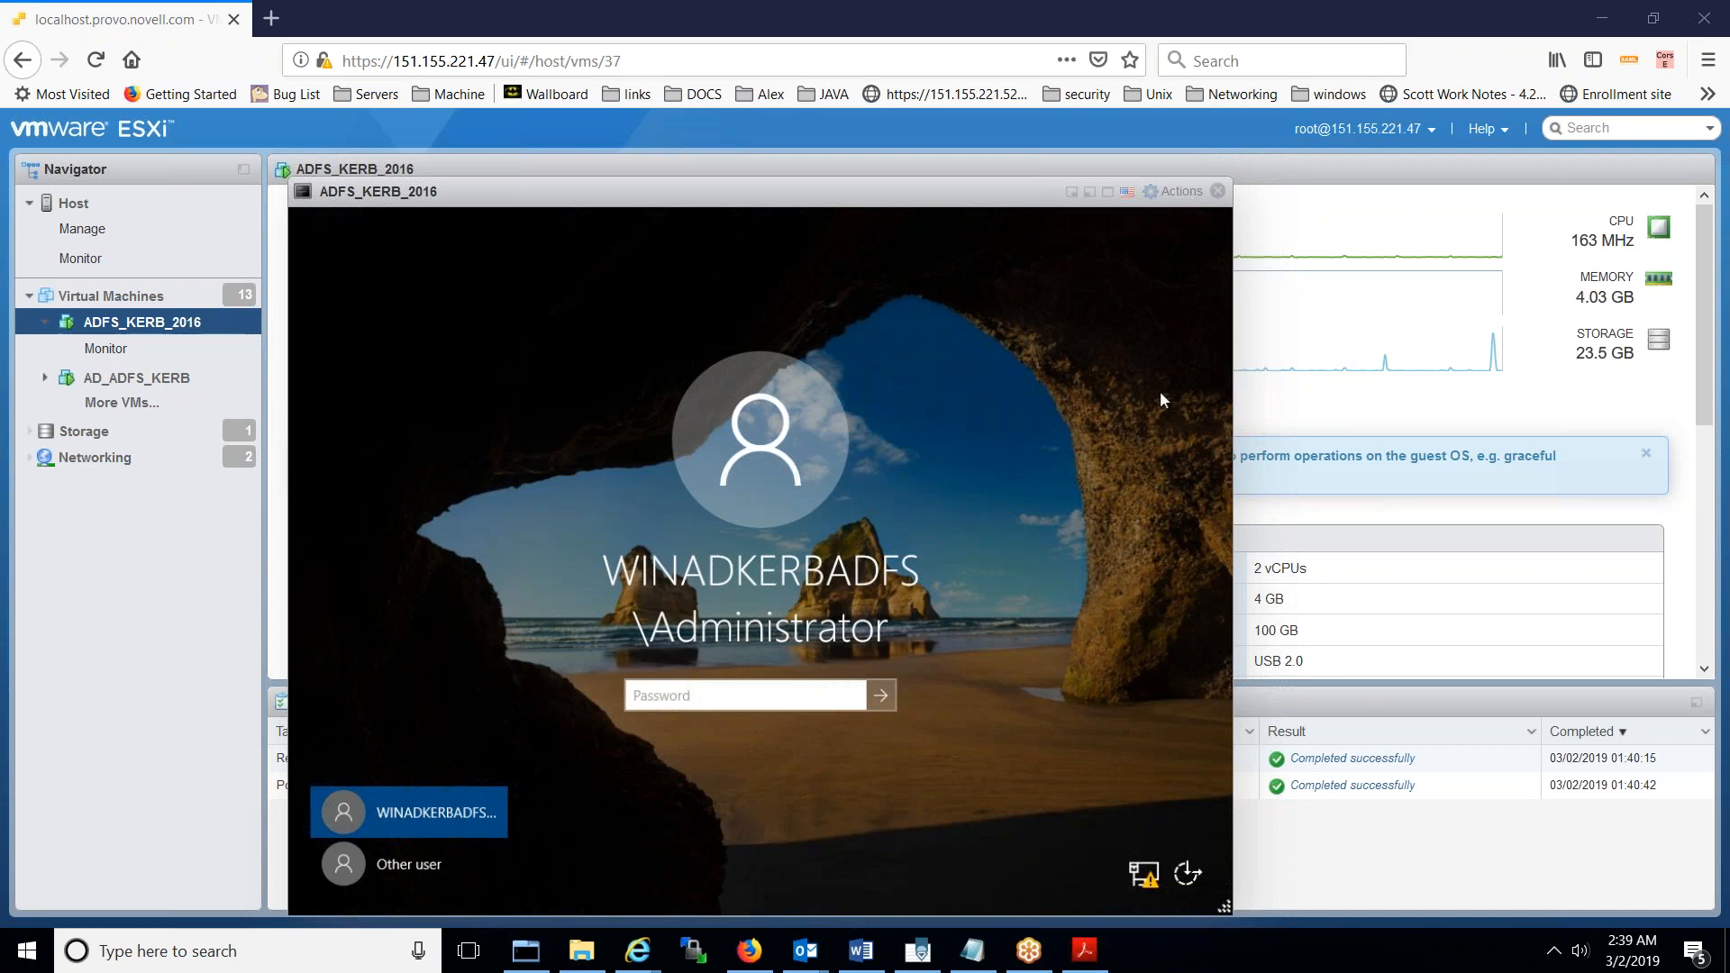
# - Sign in to the VM as the WINADKERBADFS domain Administrator, checking the typed password first
pyautogui.click(799, 703)
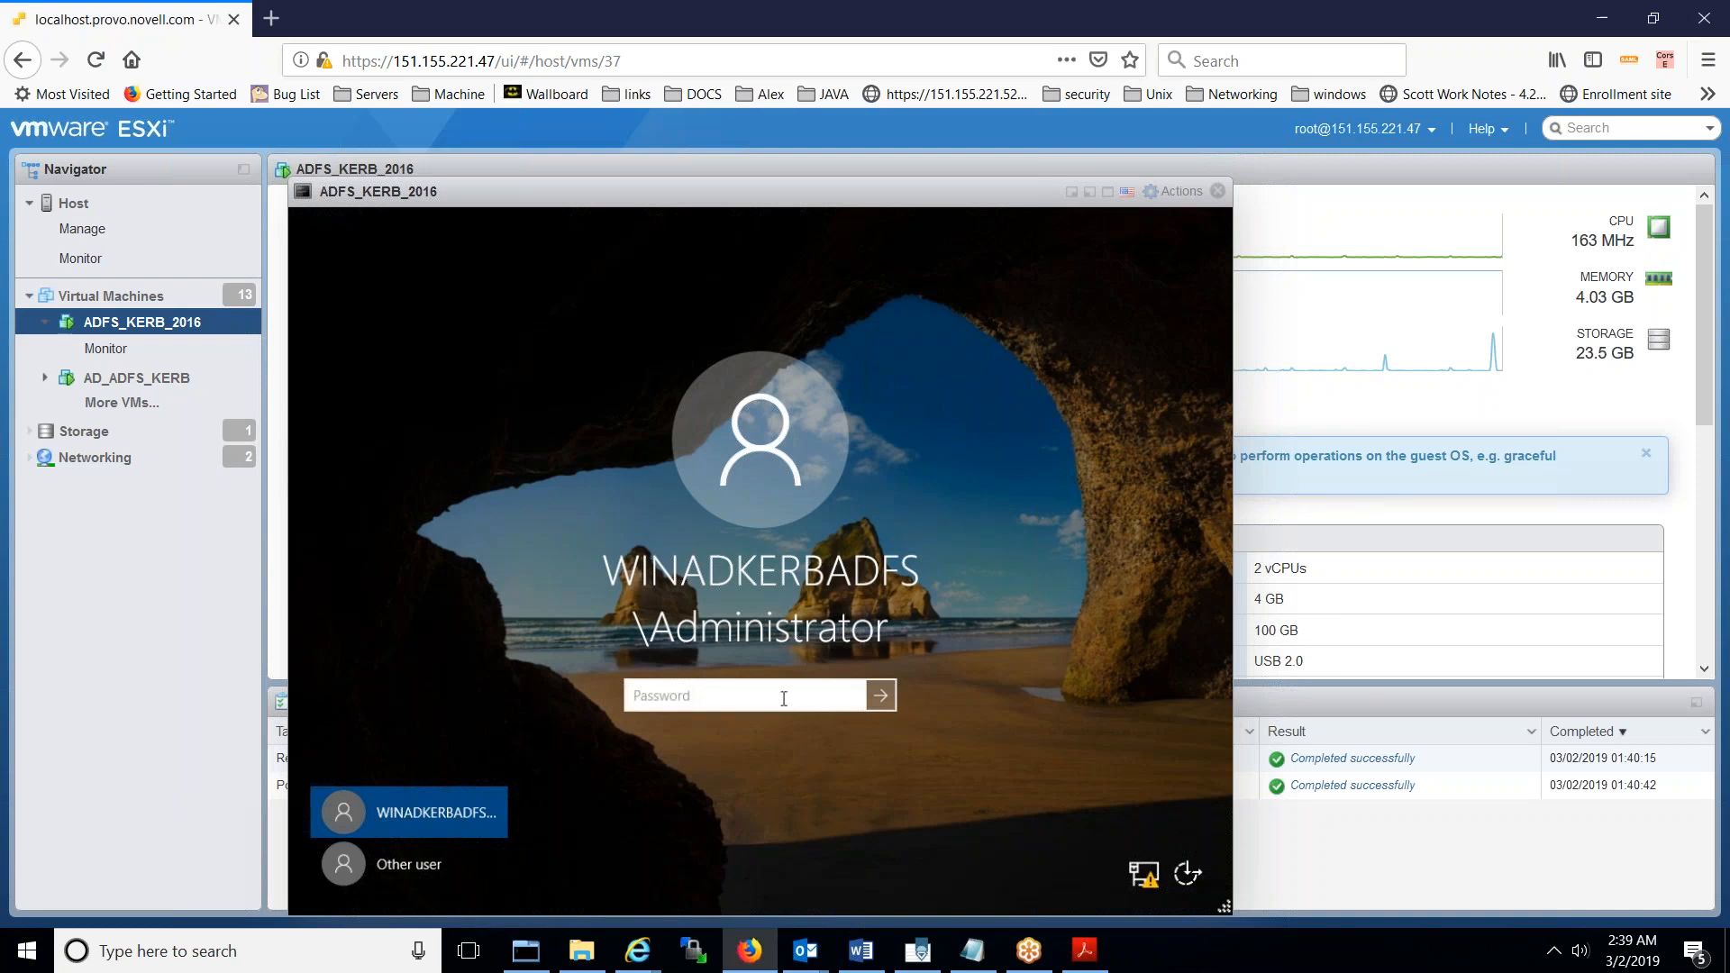
pyautogui.click(783, 704)
pyautogui.write('••••••••••••')
pyautogui.click(852, 704)
pyautogui.click(650, 697)
pyautogui.click(882, 700)
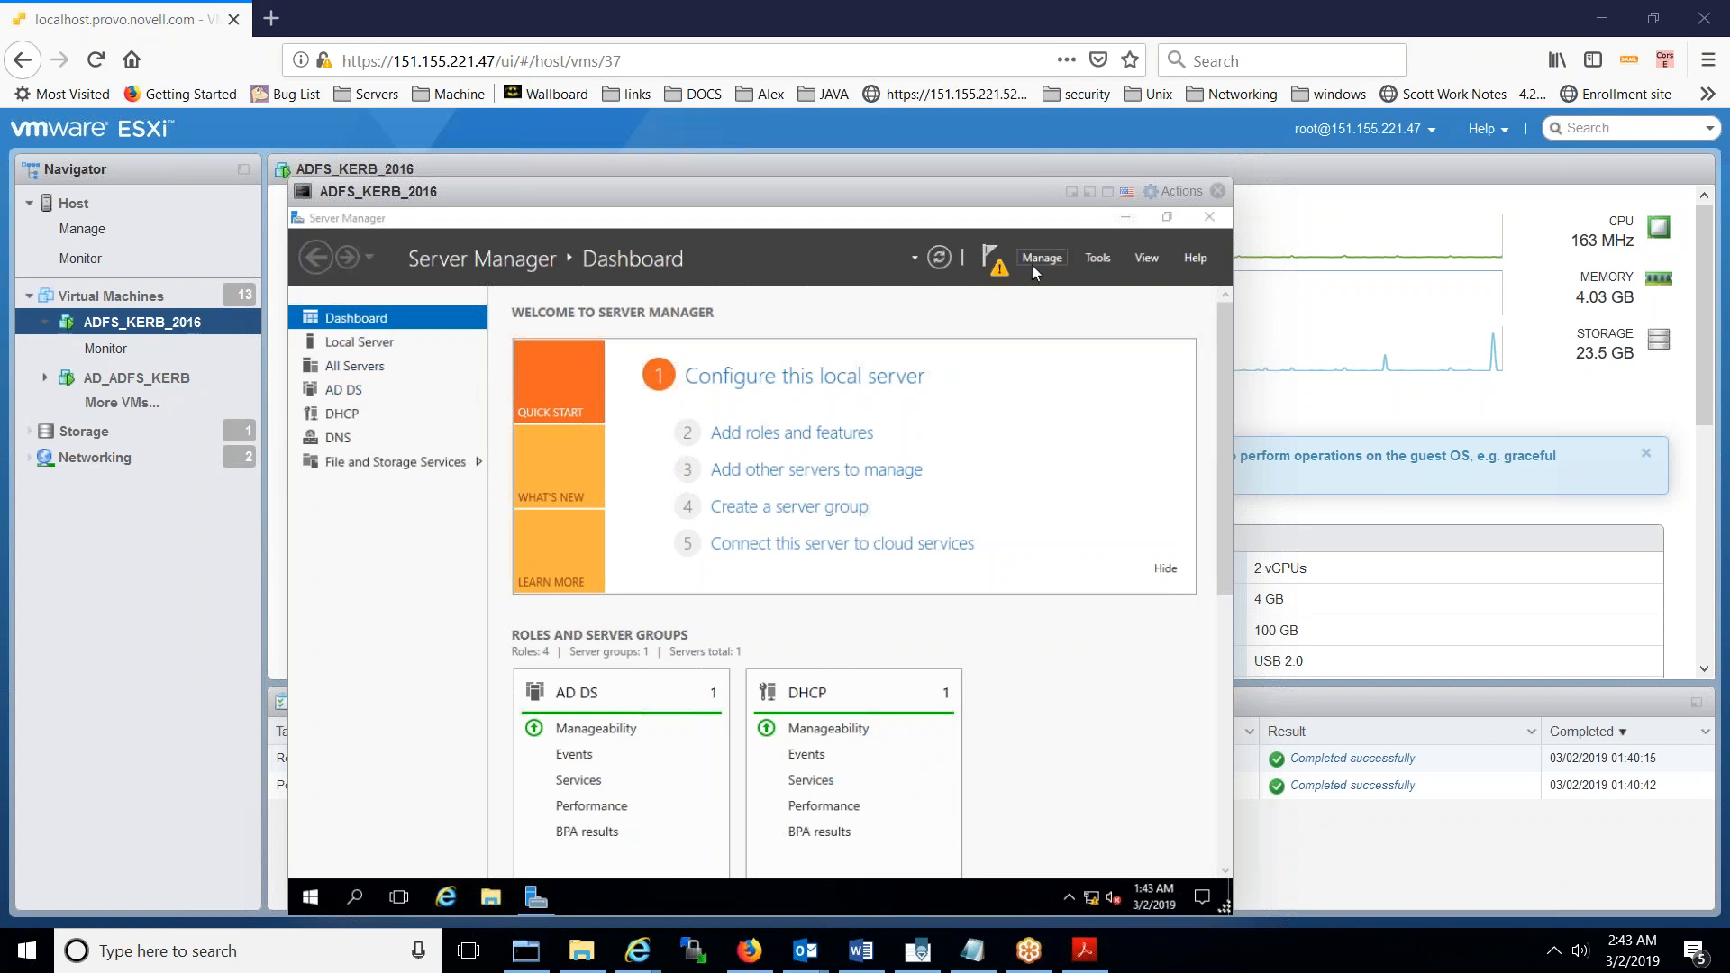
pyautogui.click(1089, 259)
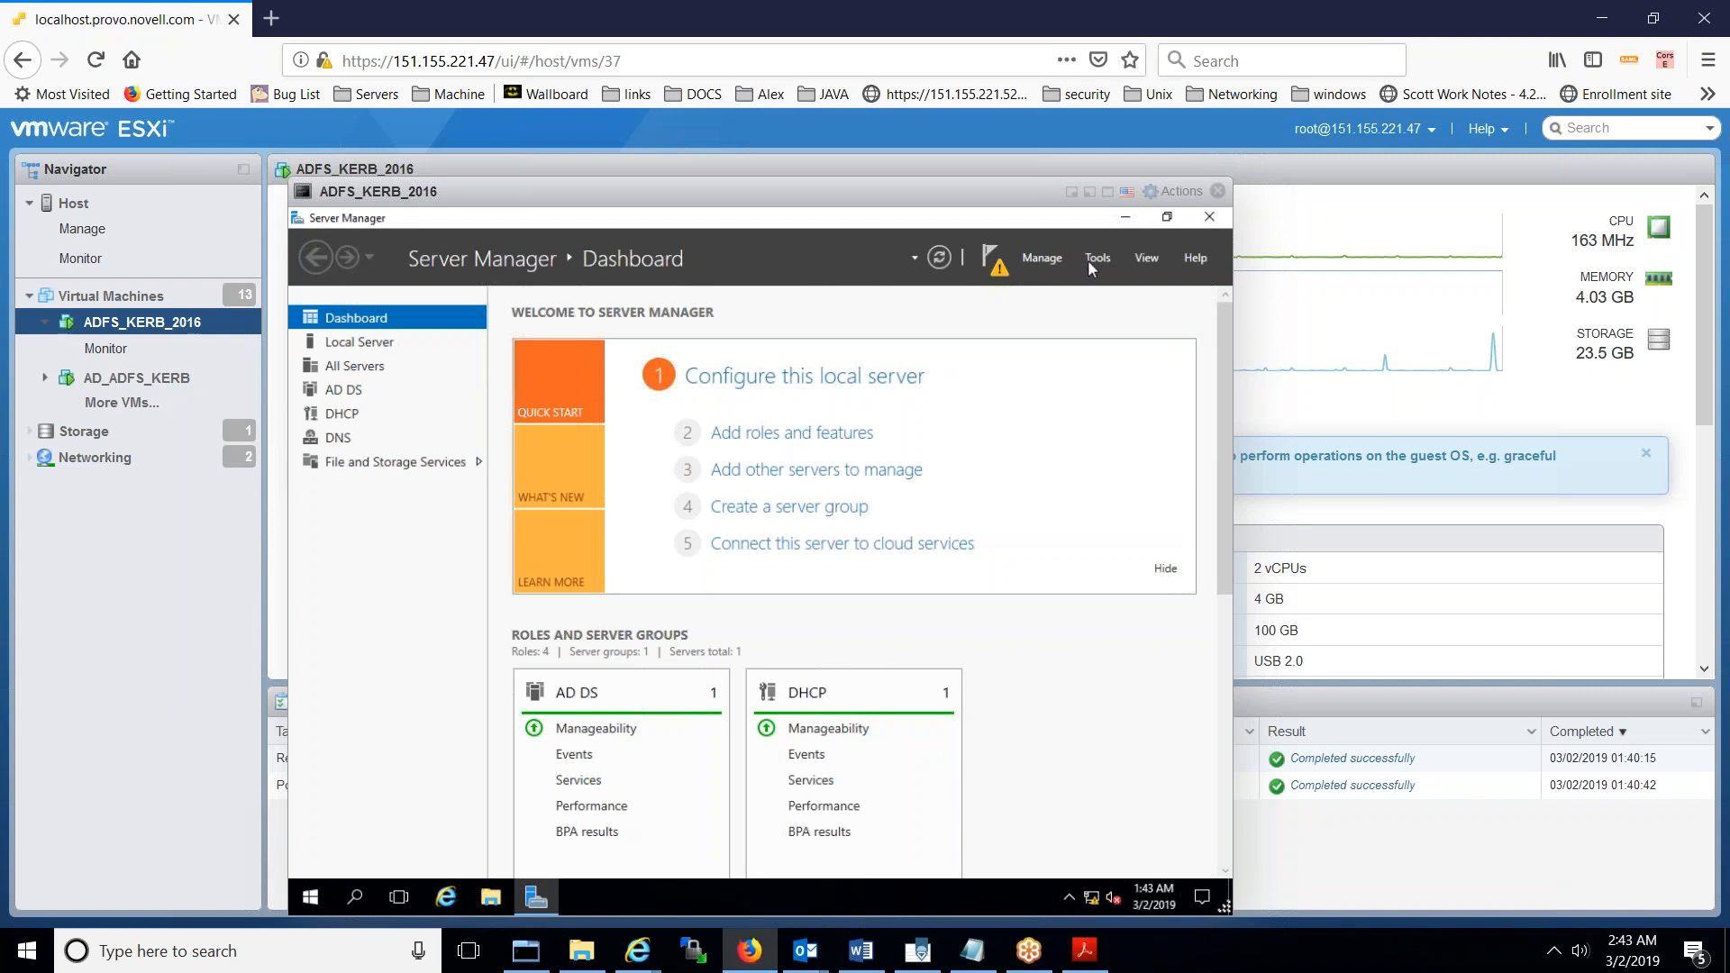
pyautogui.click(1099, 260)
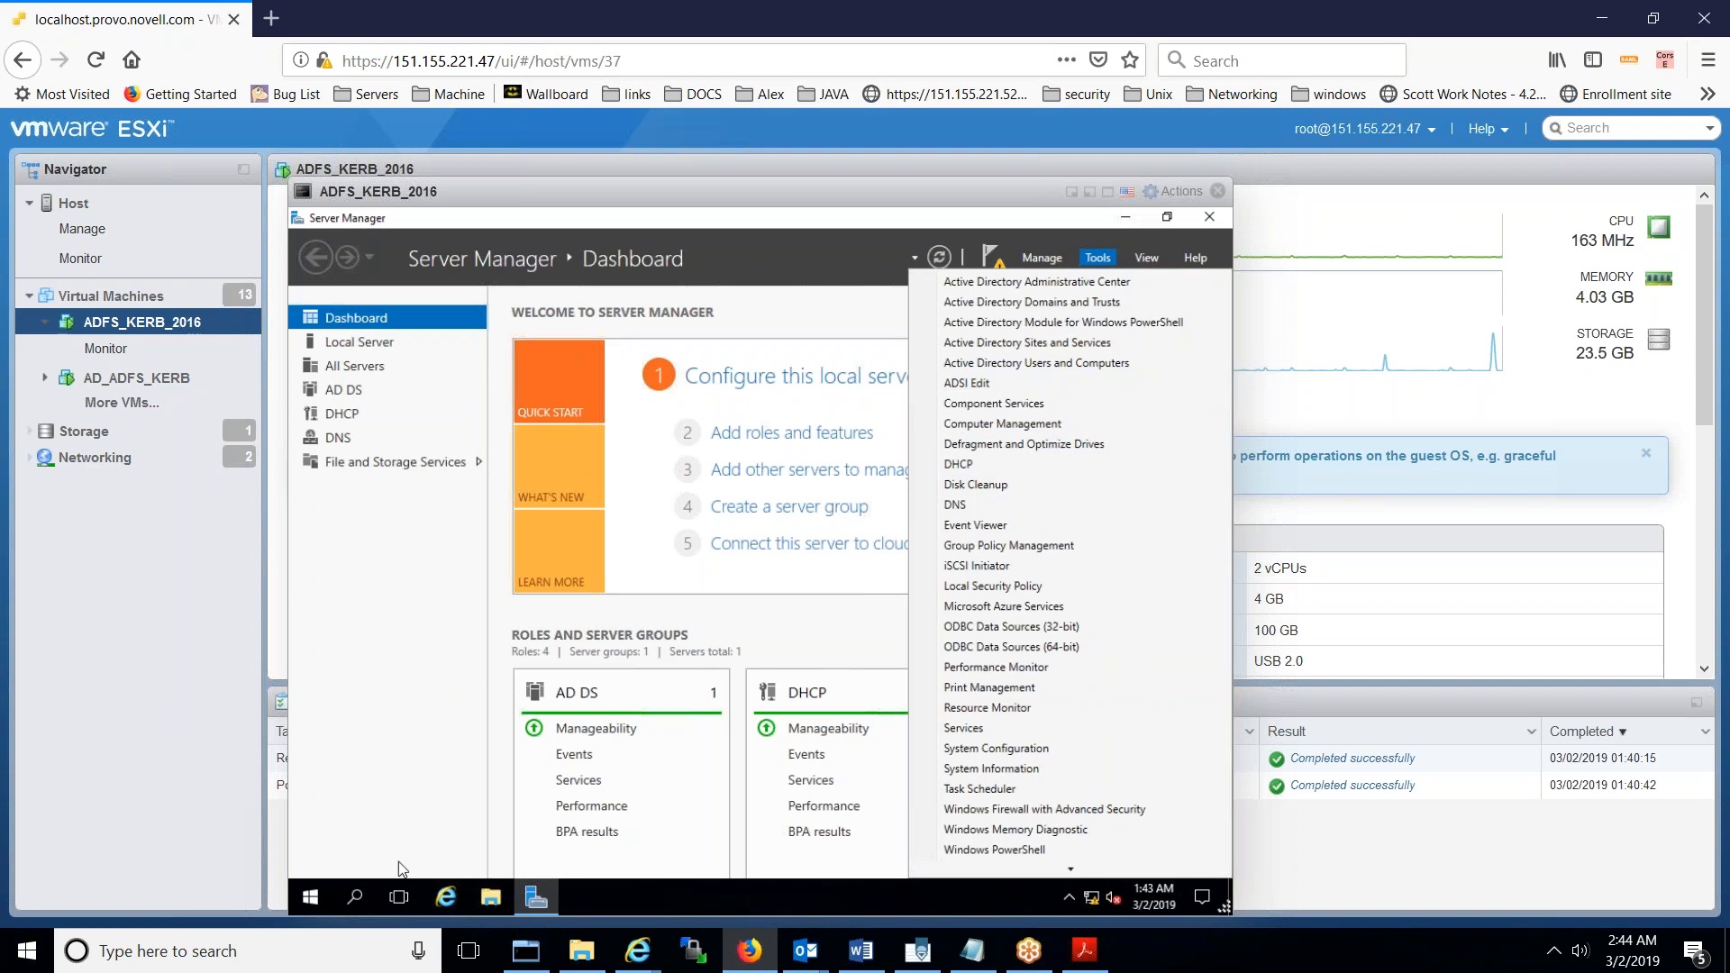
pyautogui.click(312, 897)
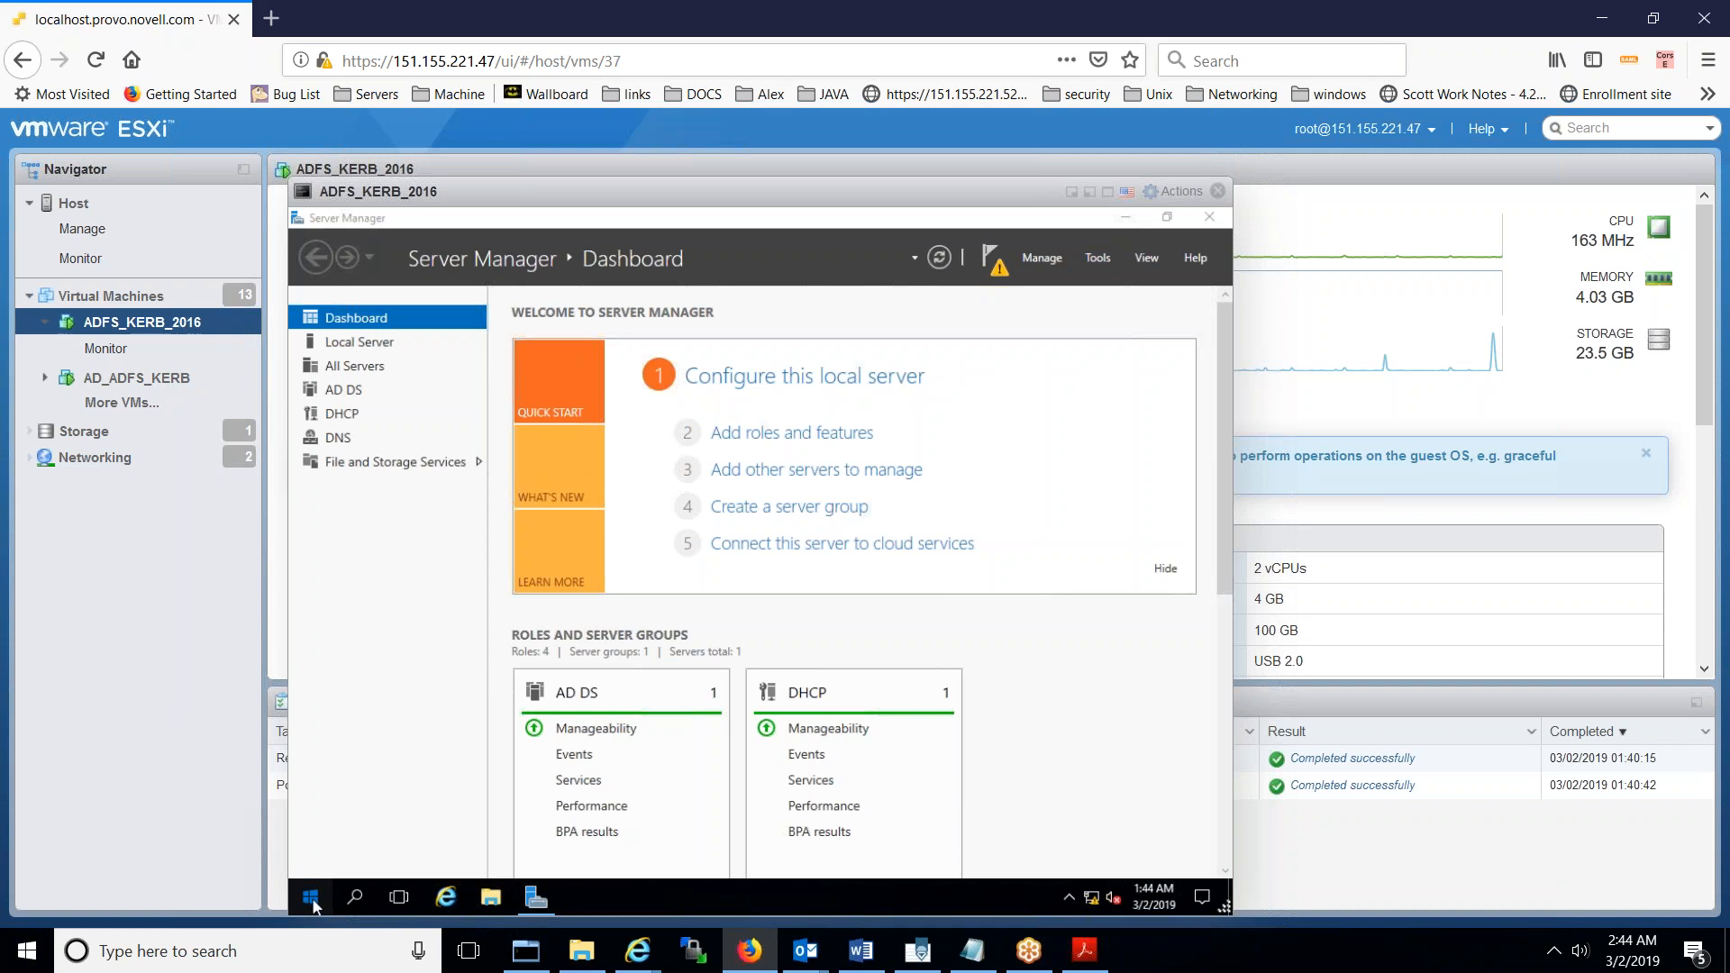
# - Open the Windows Firewall settings under Control Panel's System and Security
pyautogui.click(313, 901)
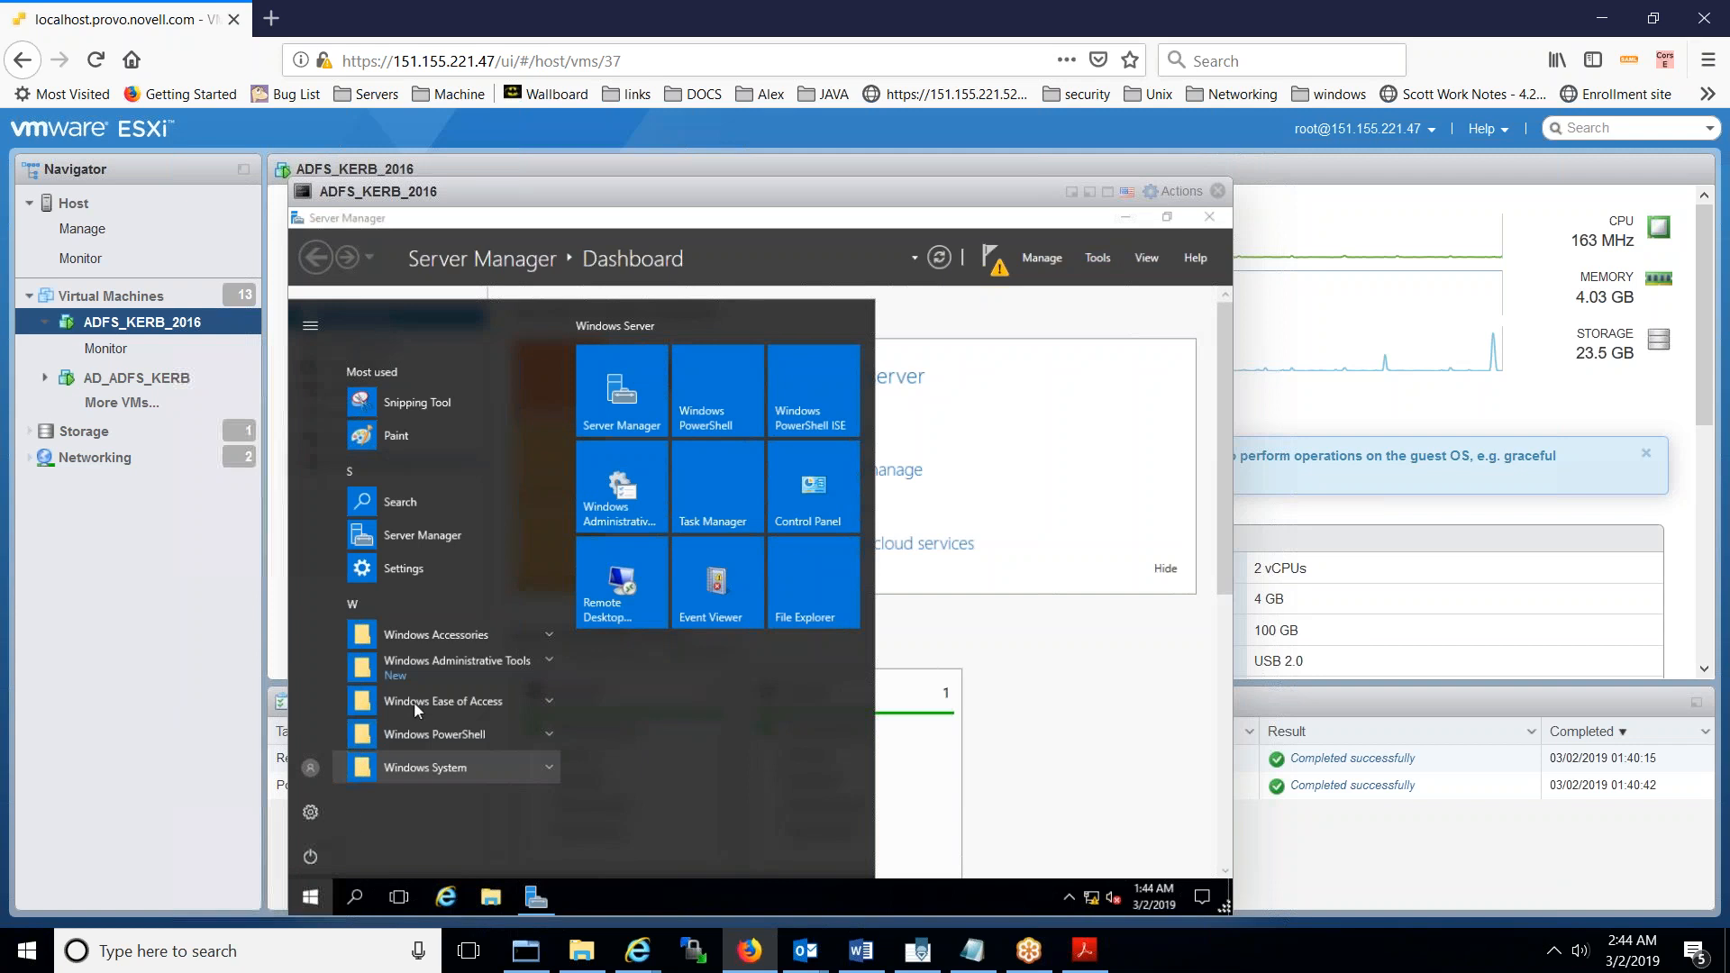
pyautogui.click(829, 495)
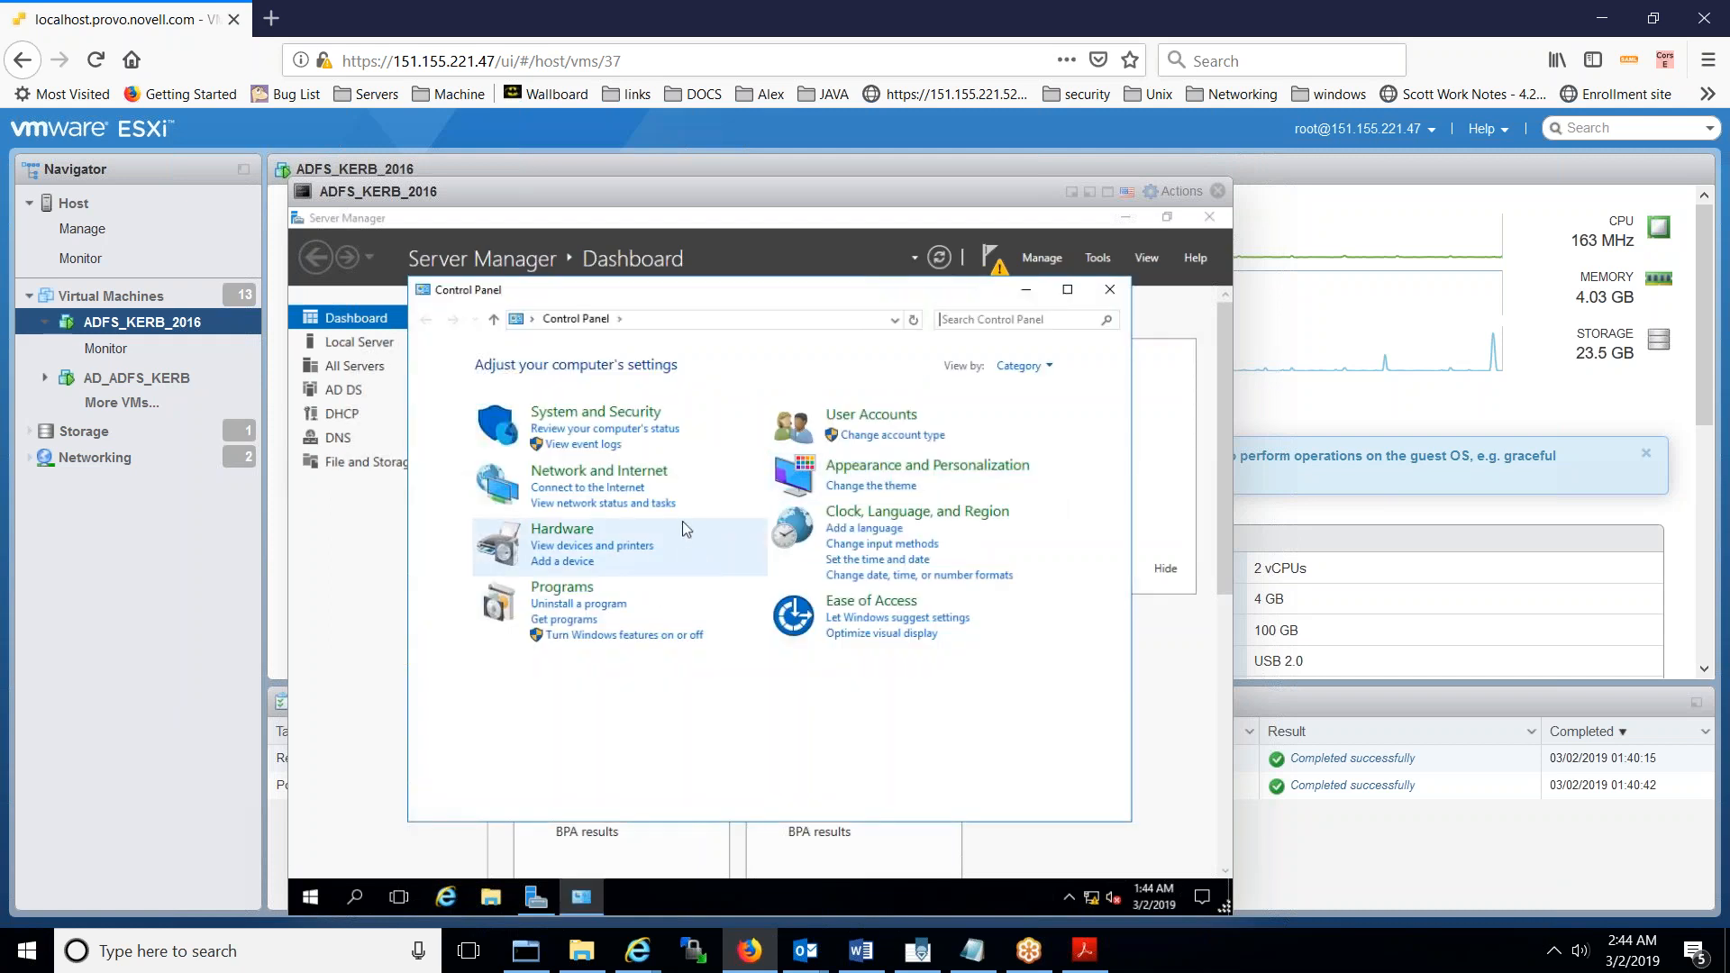
pyautogui.click(617, 419)
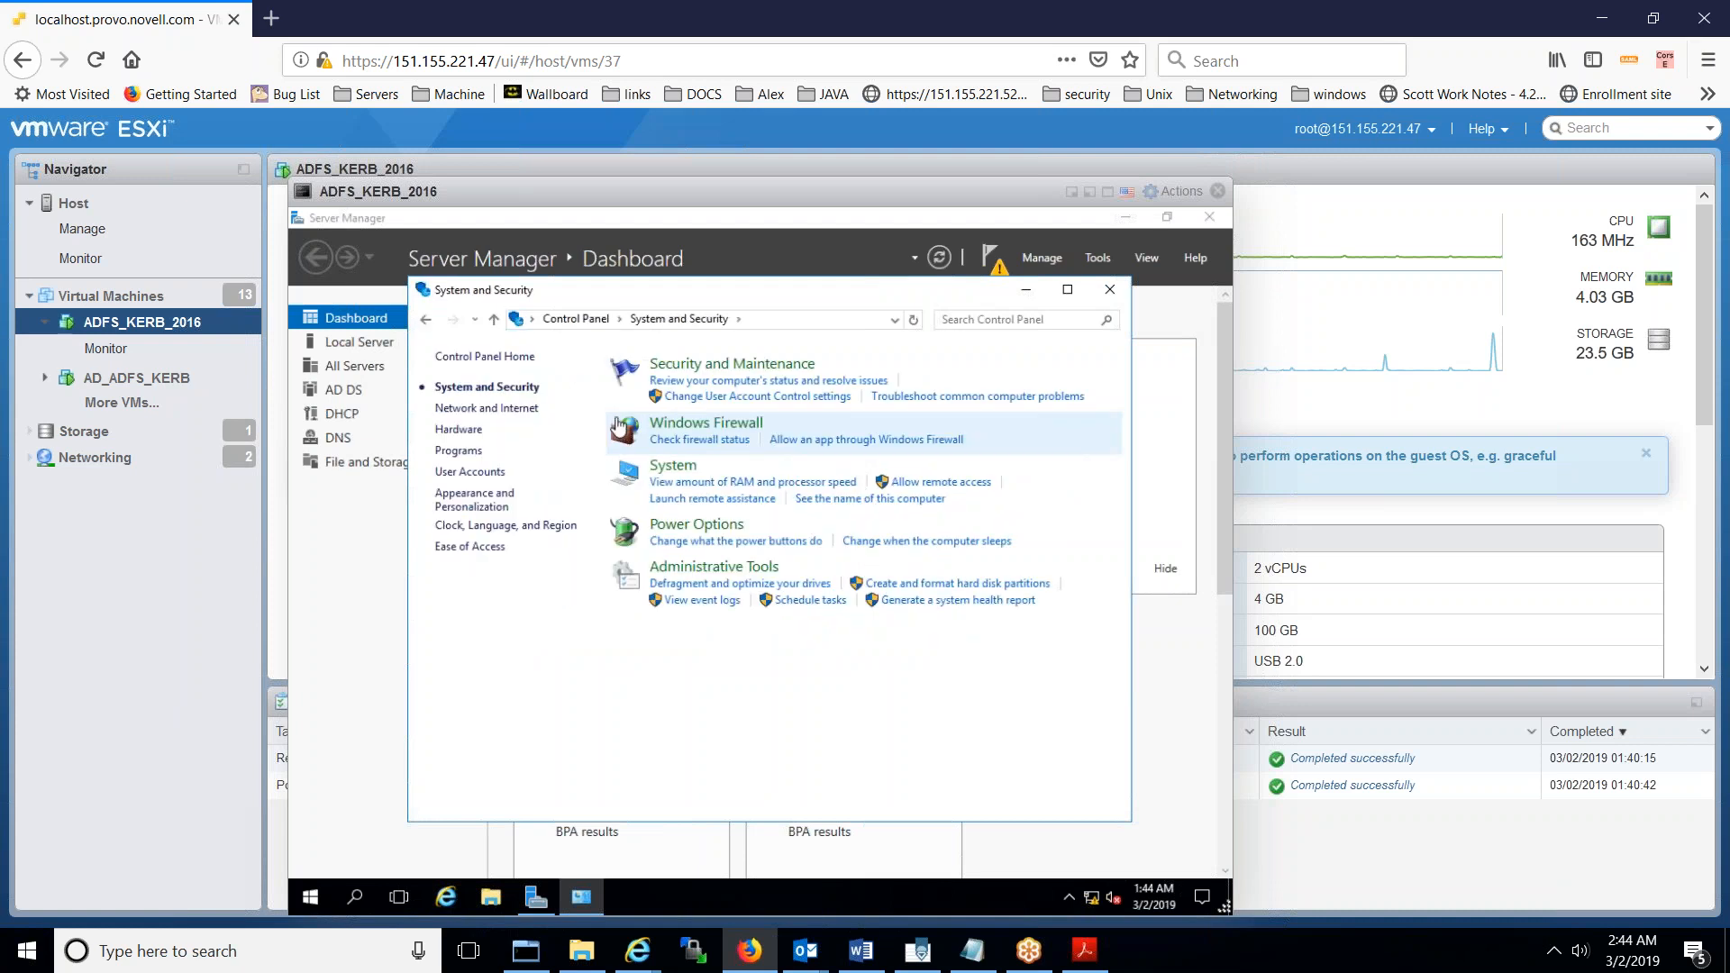
pyautogui.click(691, 424)
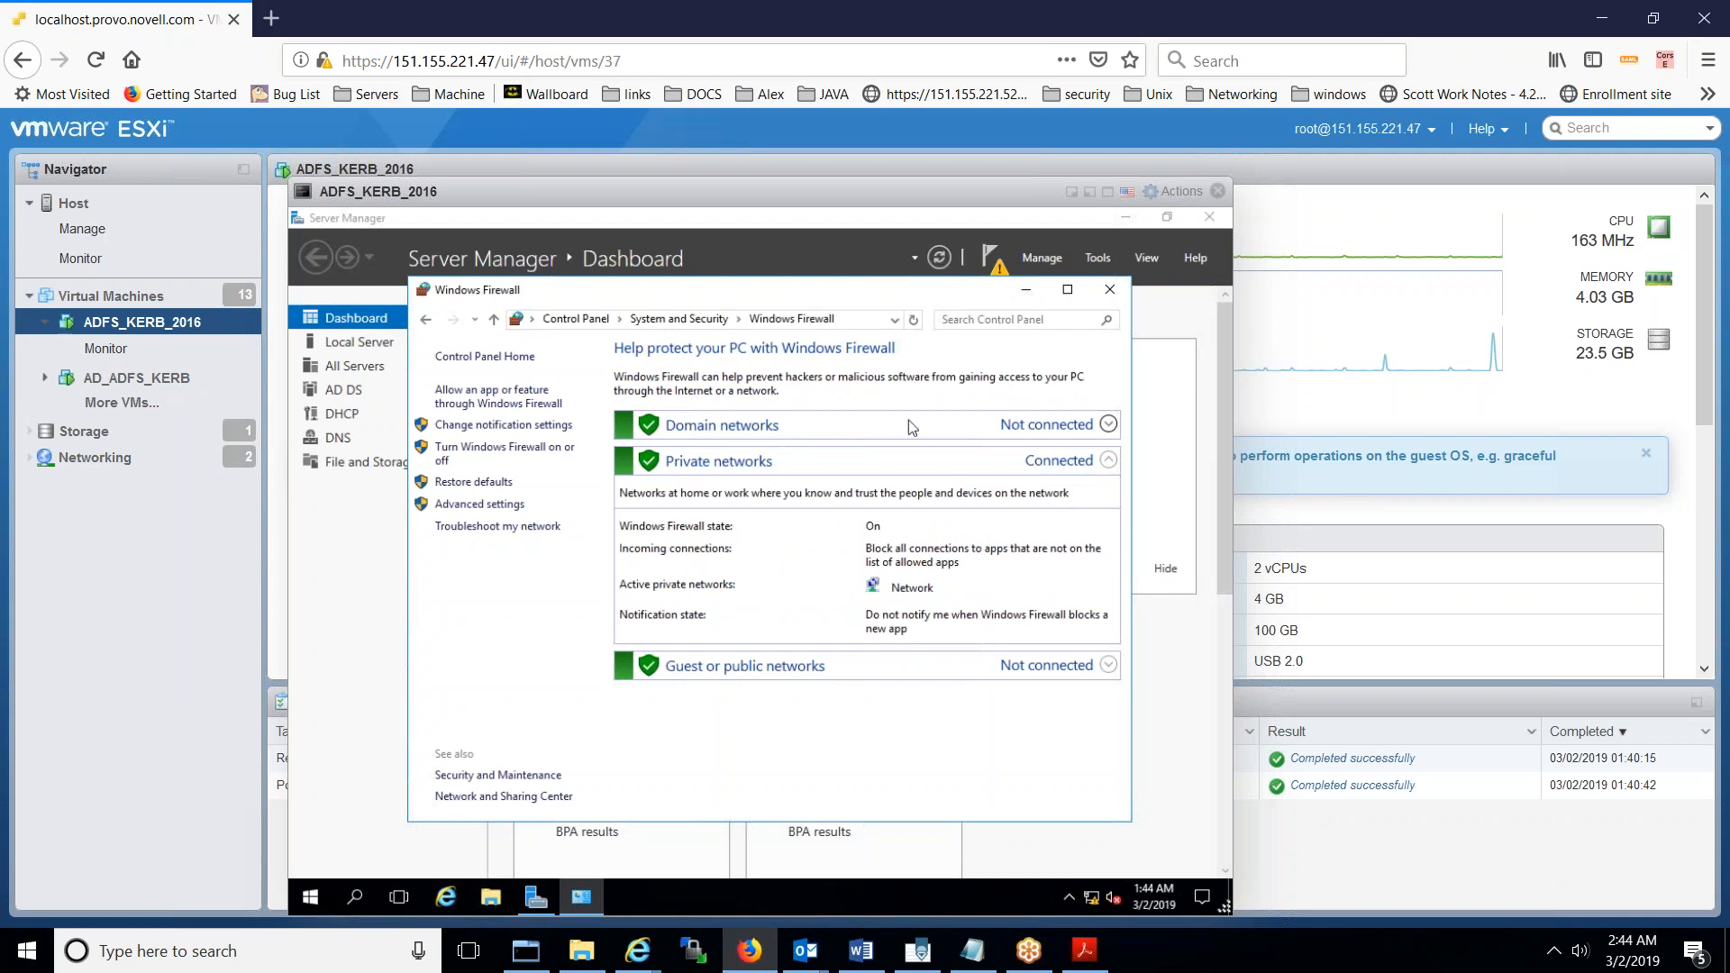
pyautogui.click(1107, 425)
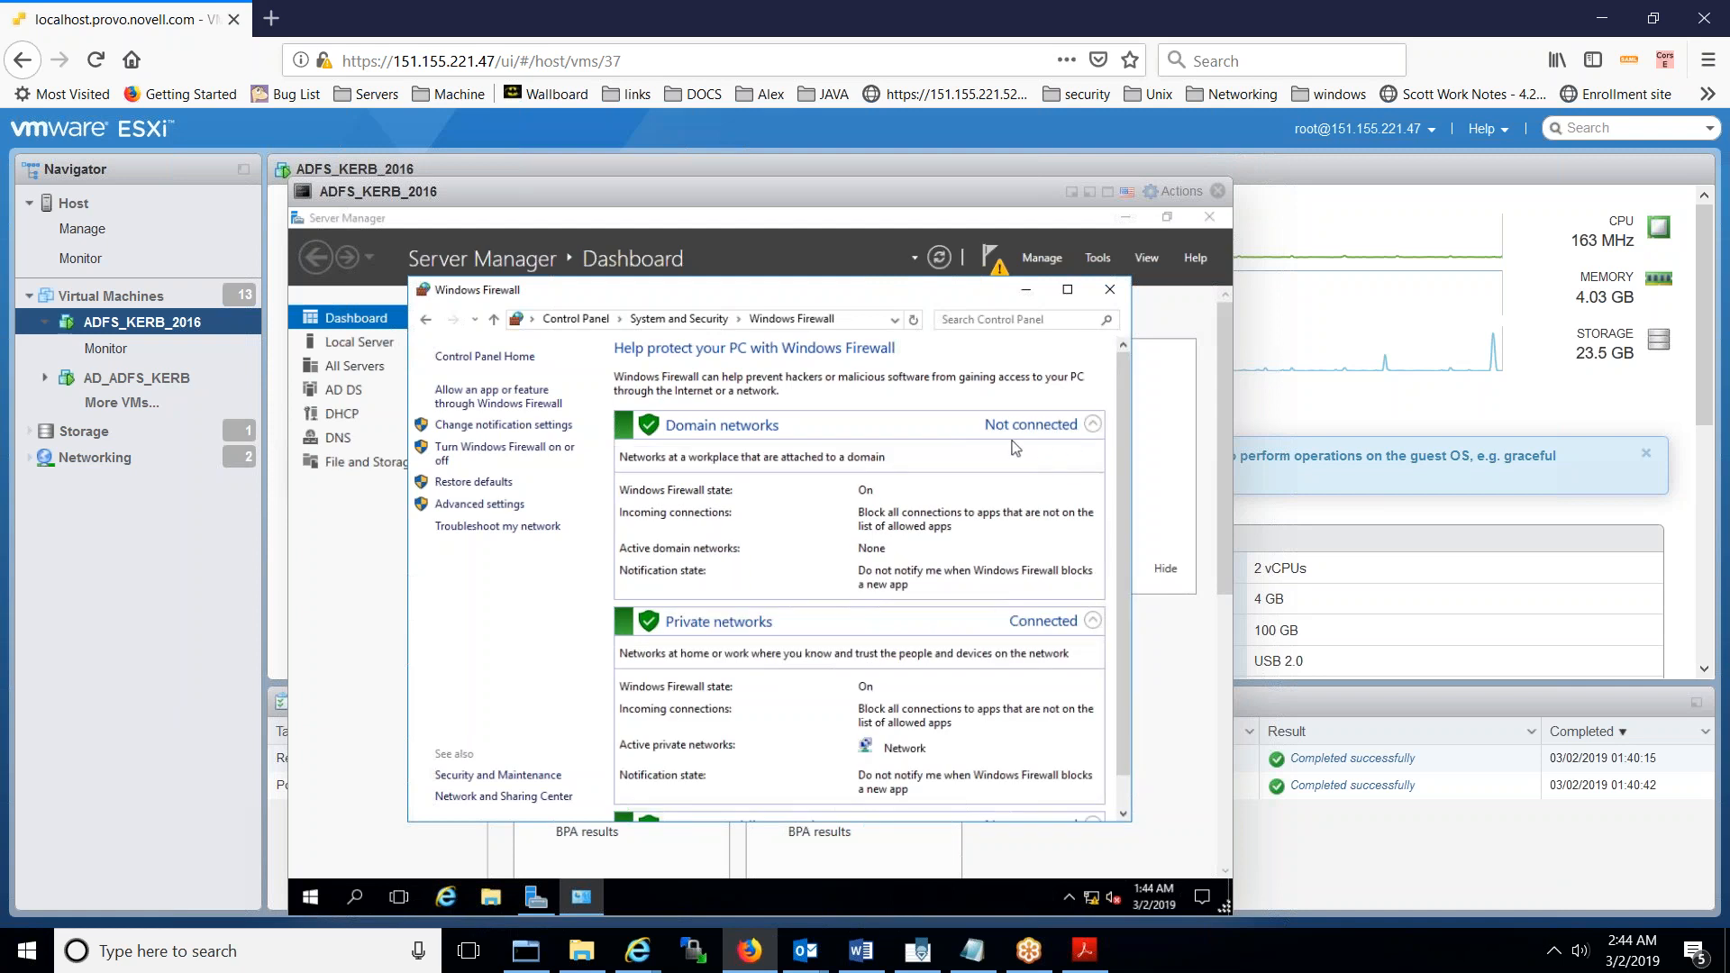
# - Turn off Windows Firewall for domain, private and public networks and apply the change
pyautogui.click(521, 458)
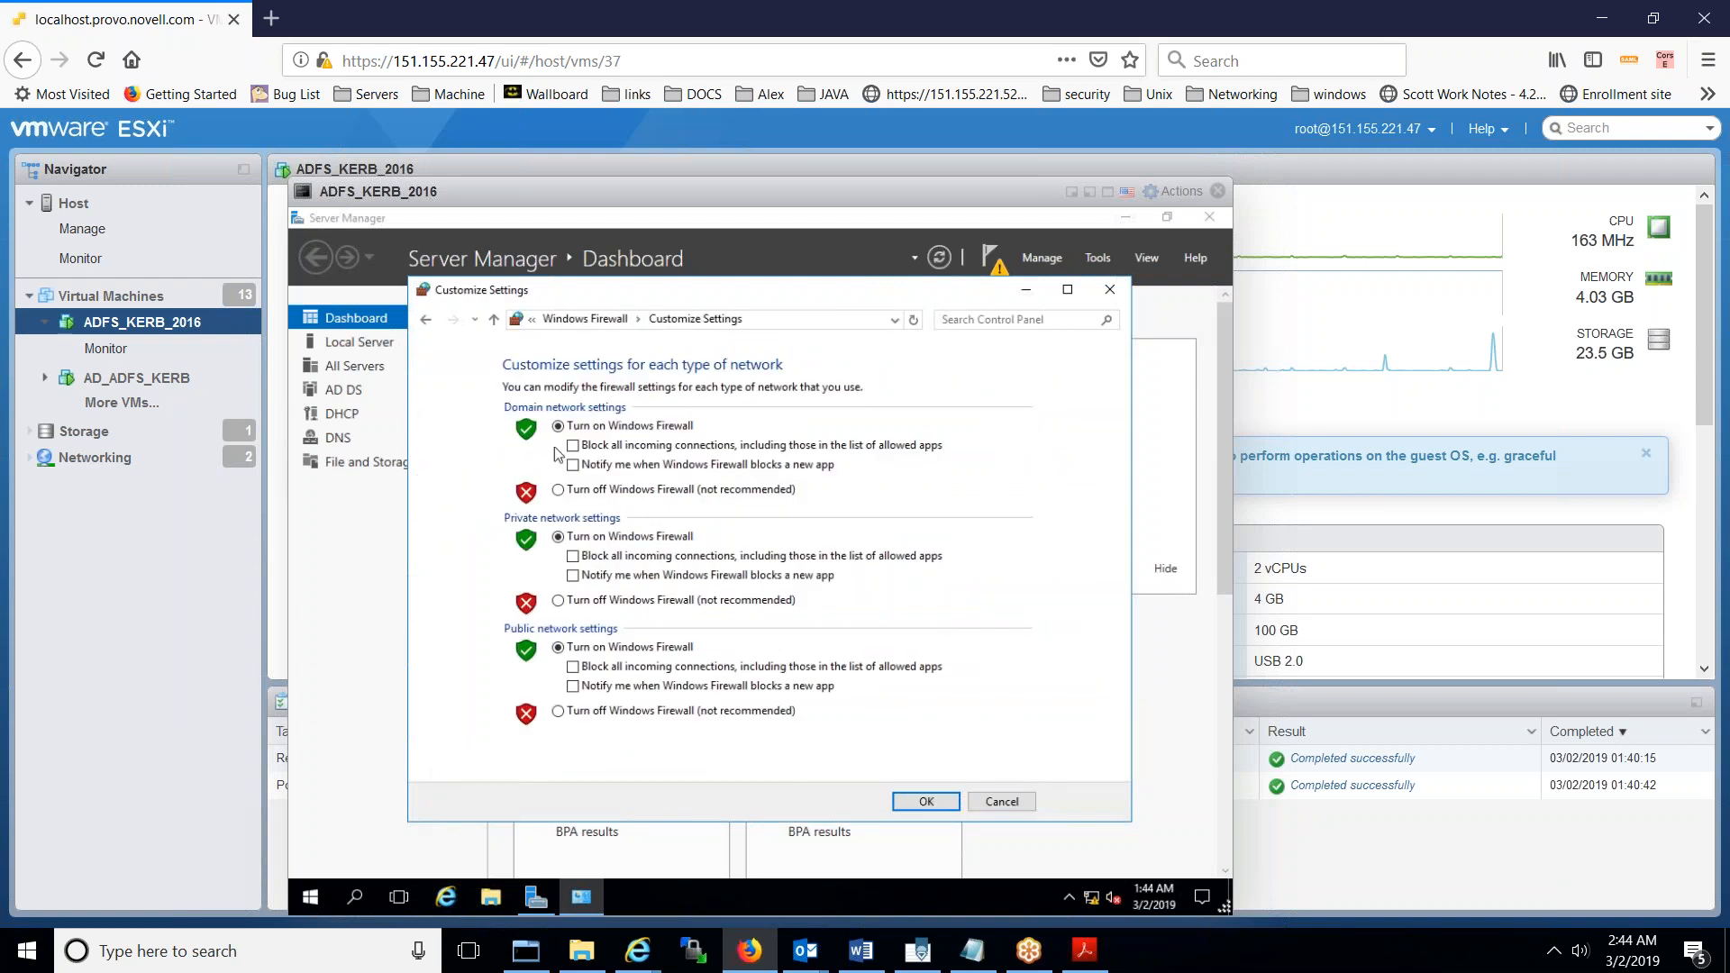
pyautogui.click(557, 492)
pyautogui.click(559, 602)
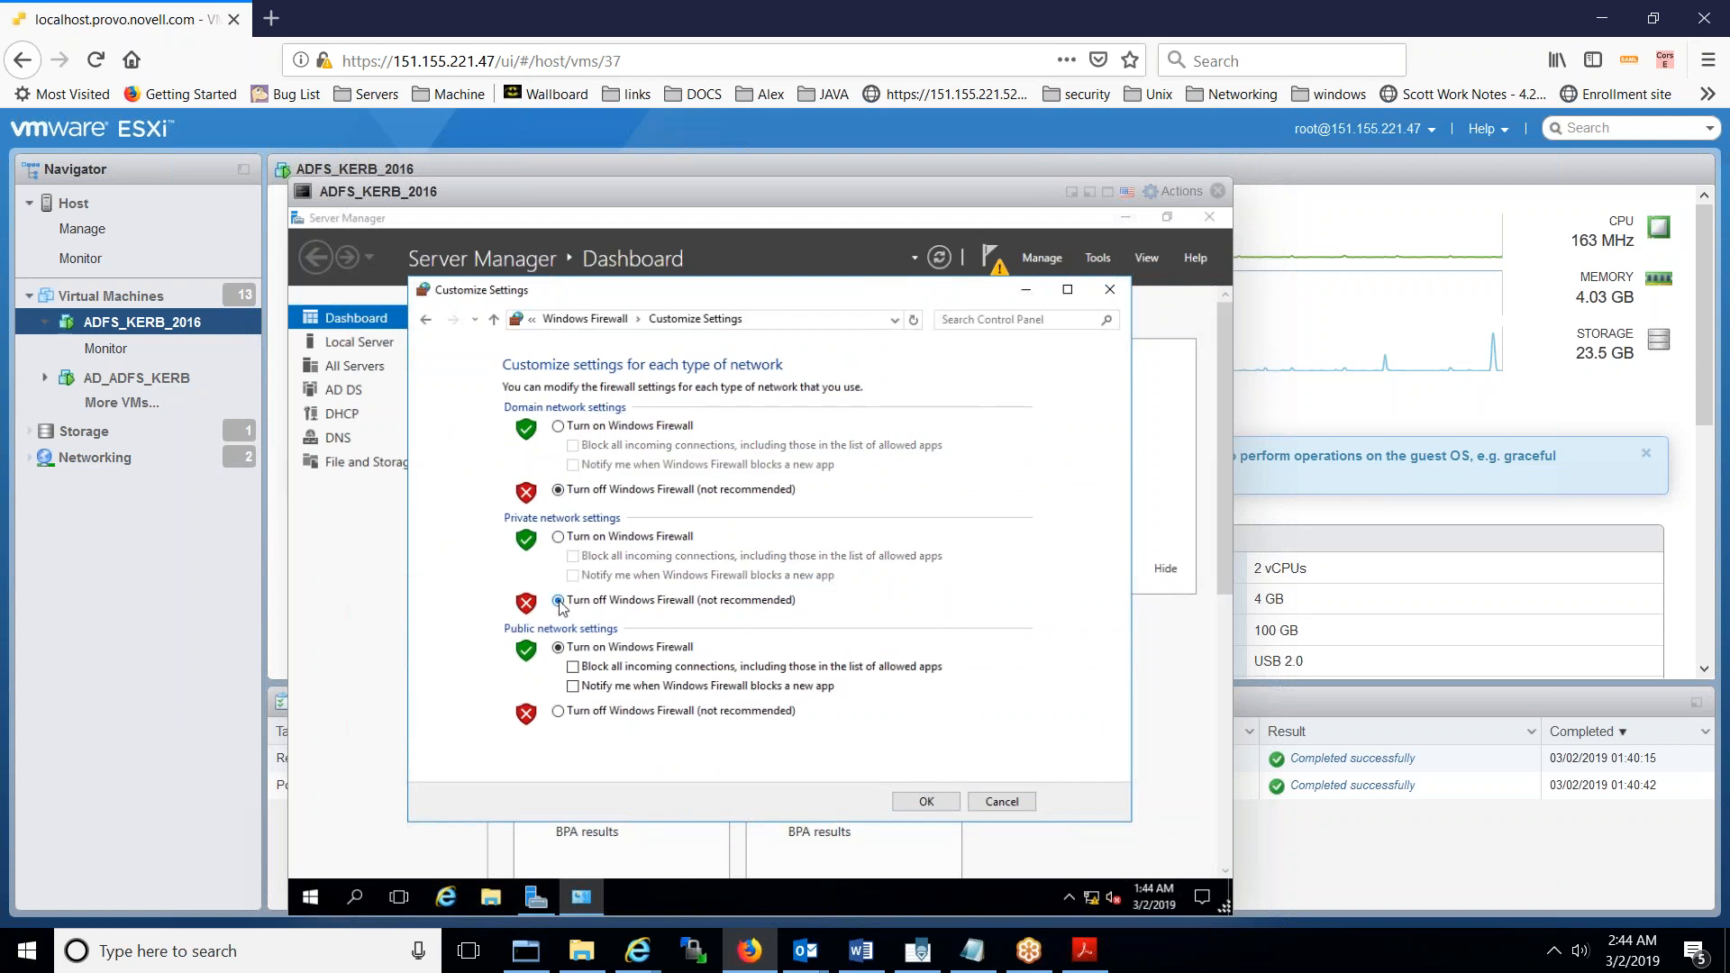
pyautogui.click(558, 711)
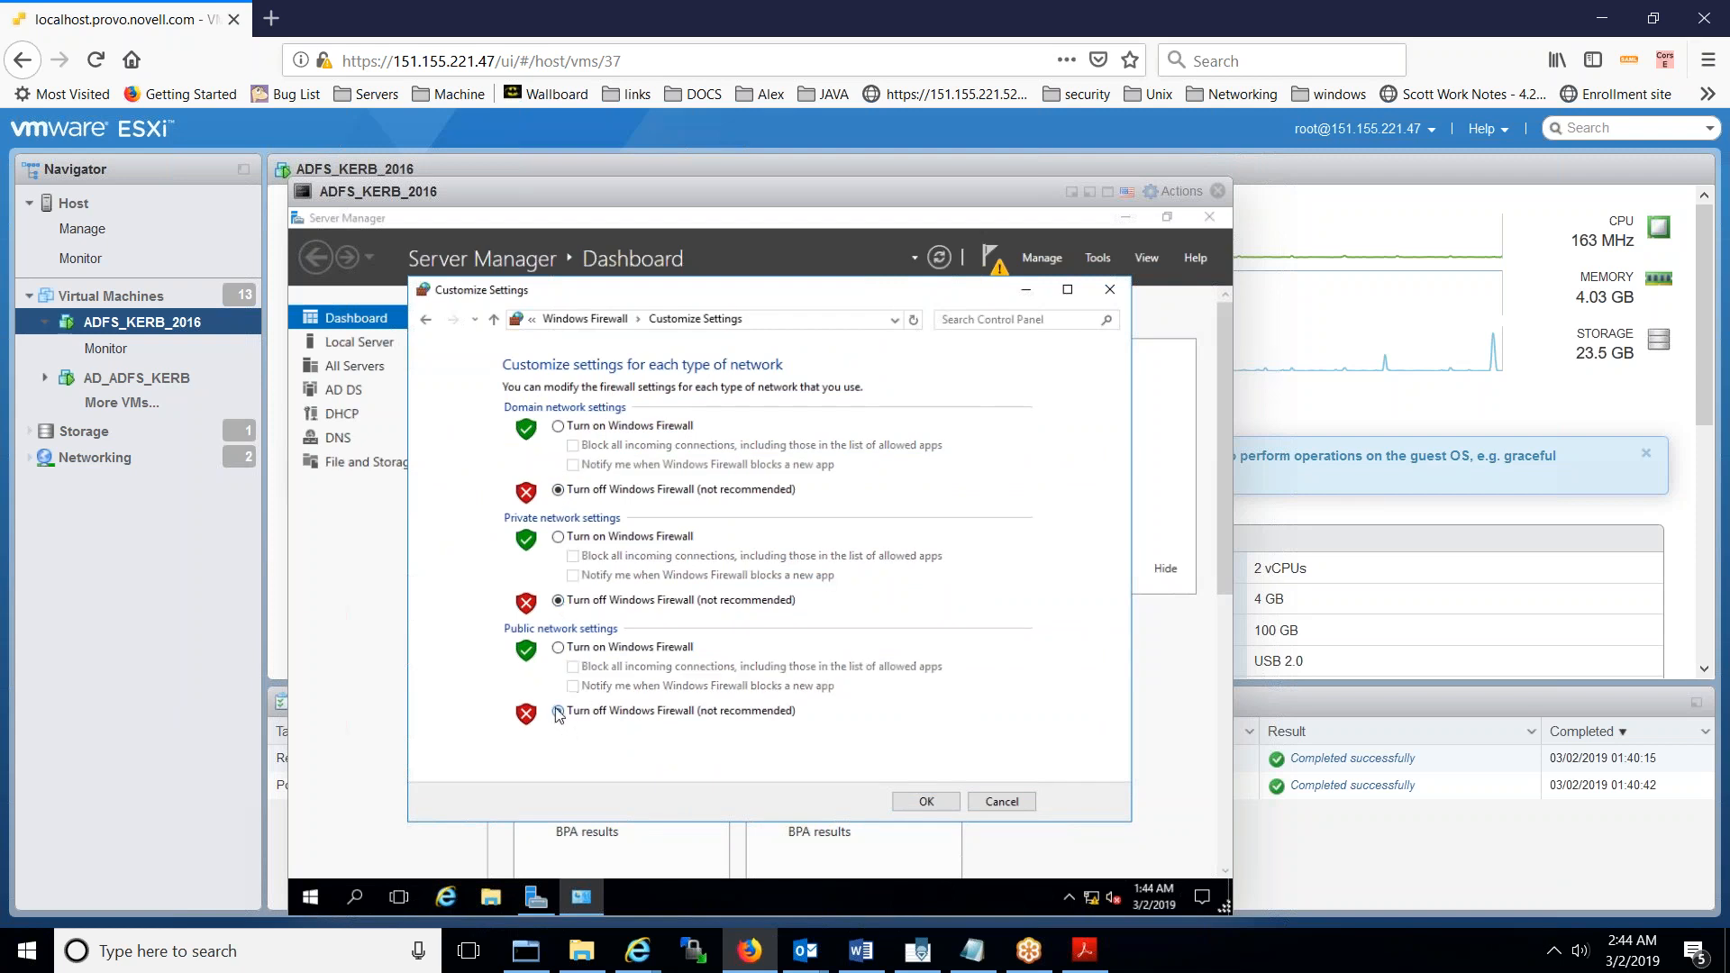
pyautogui.click(928, 803)
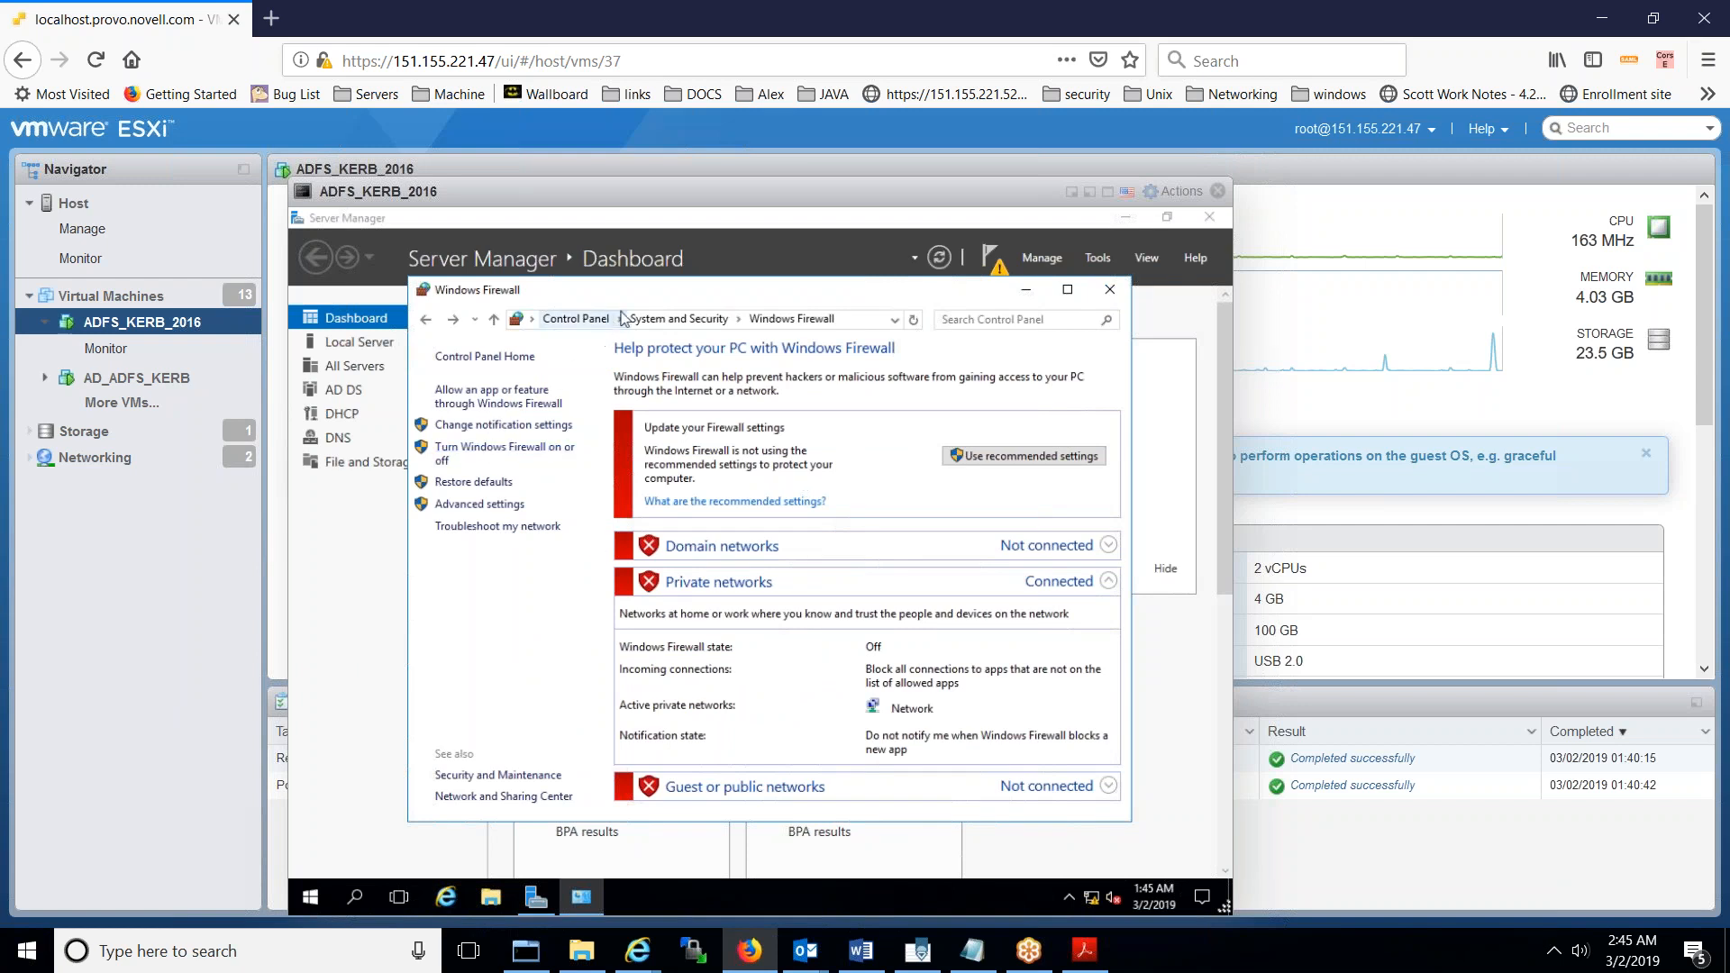
pyautogui.click(593, 321)
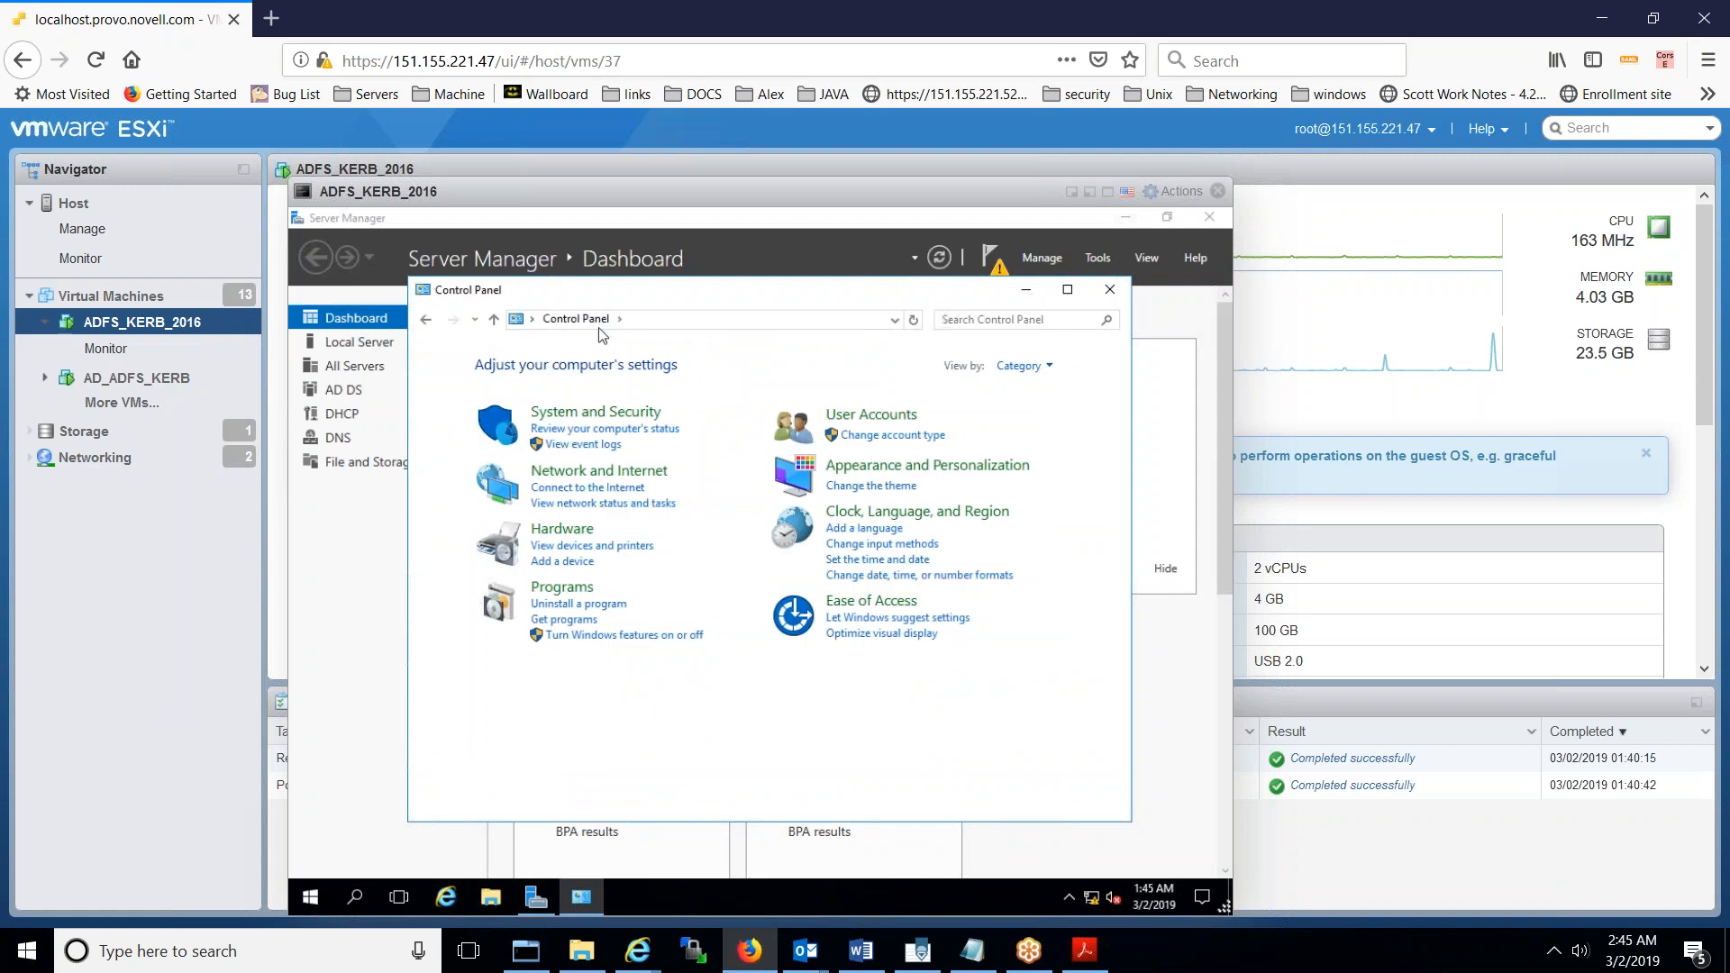
# - Allow remote desktop connections without Network Level Authentication, then close Control Panel
pyautogui.click(628, 416)
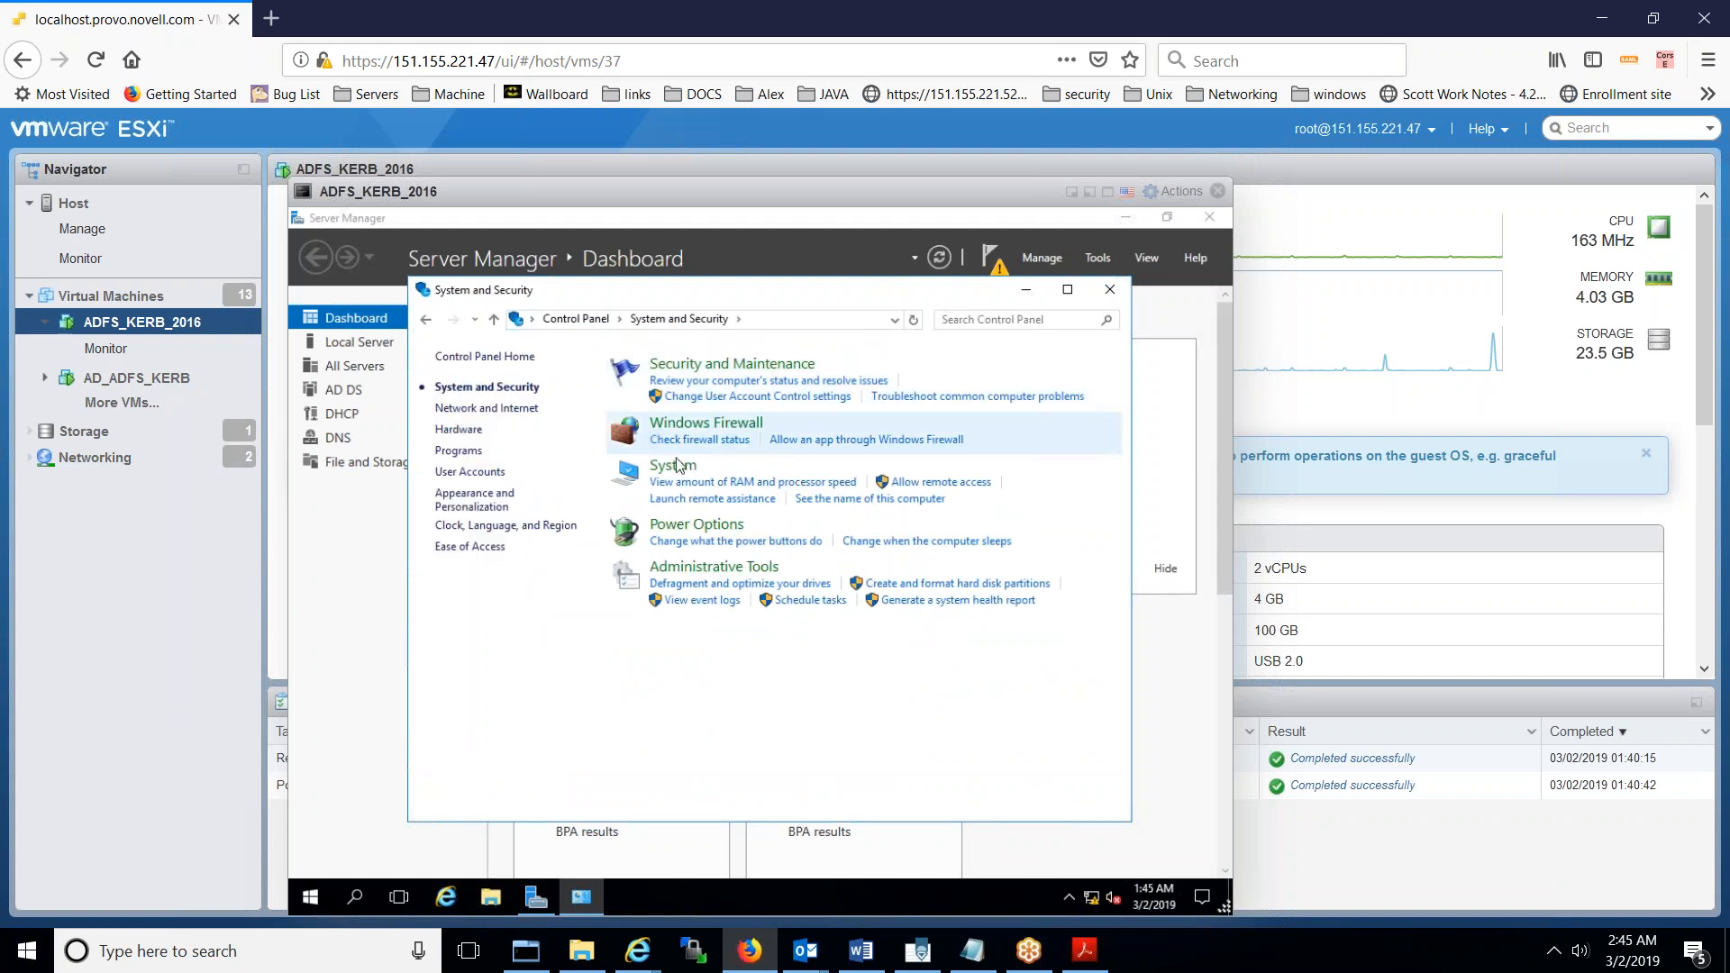
pyautogui.click(718, 501)
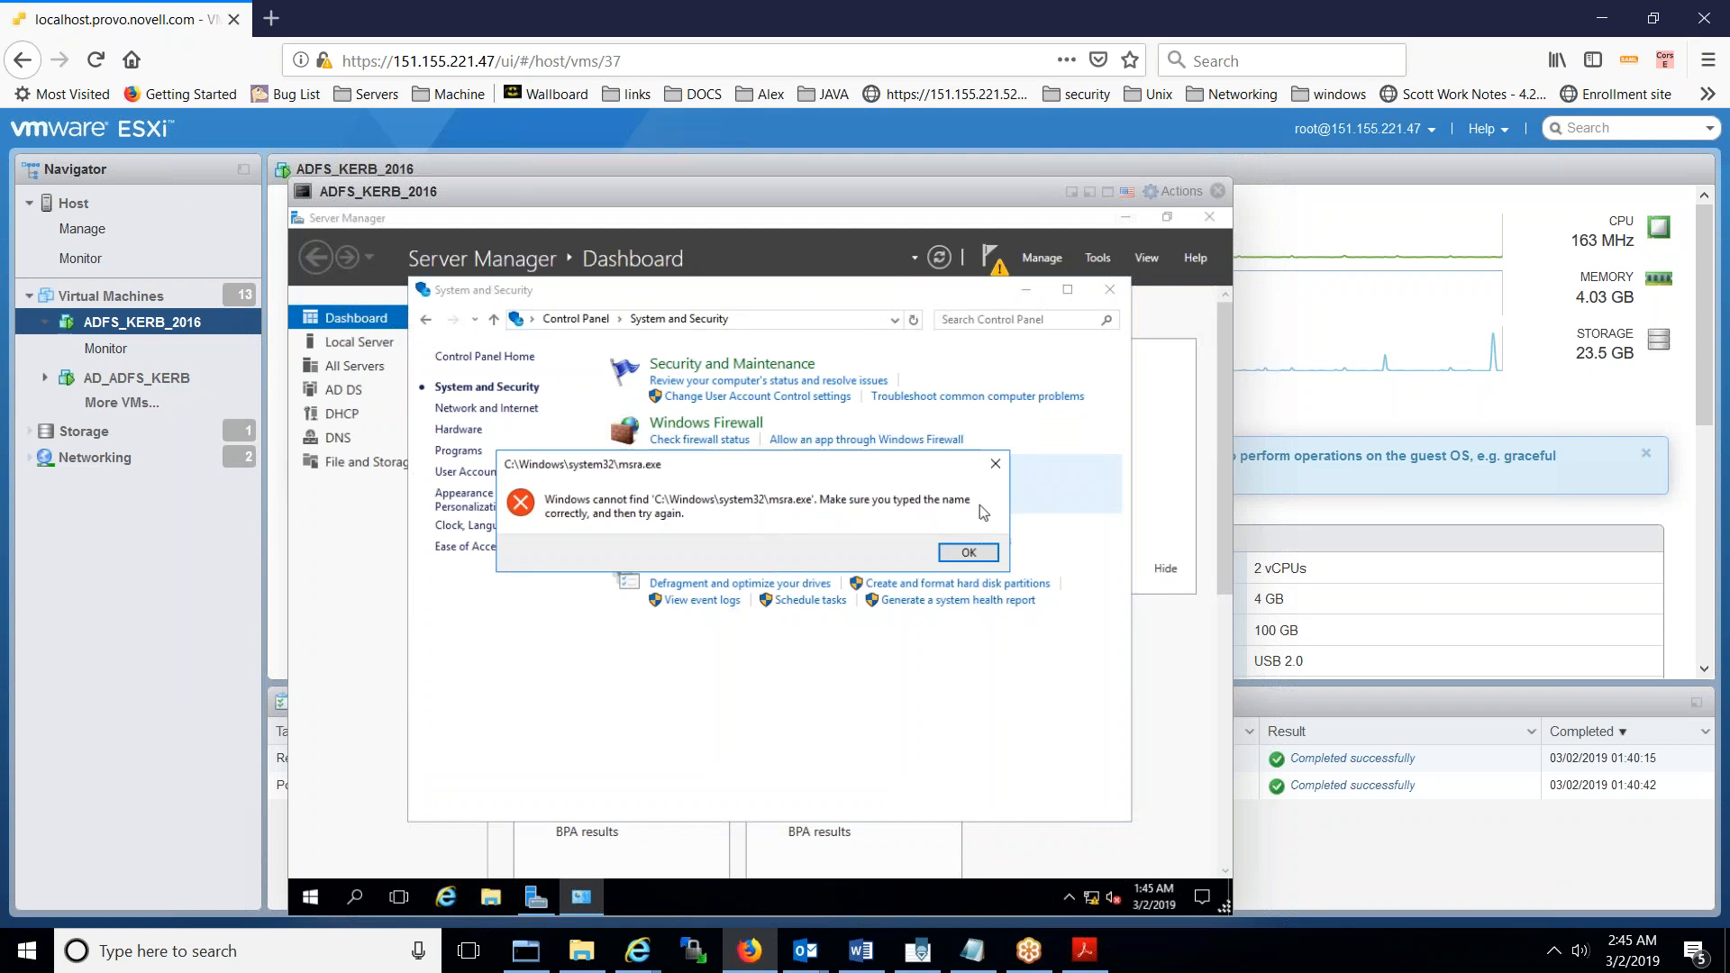
pyautogui.click(992, 466)
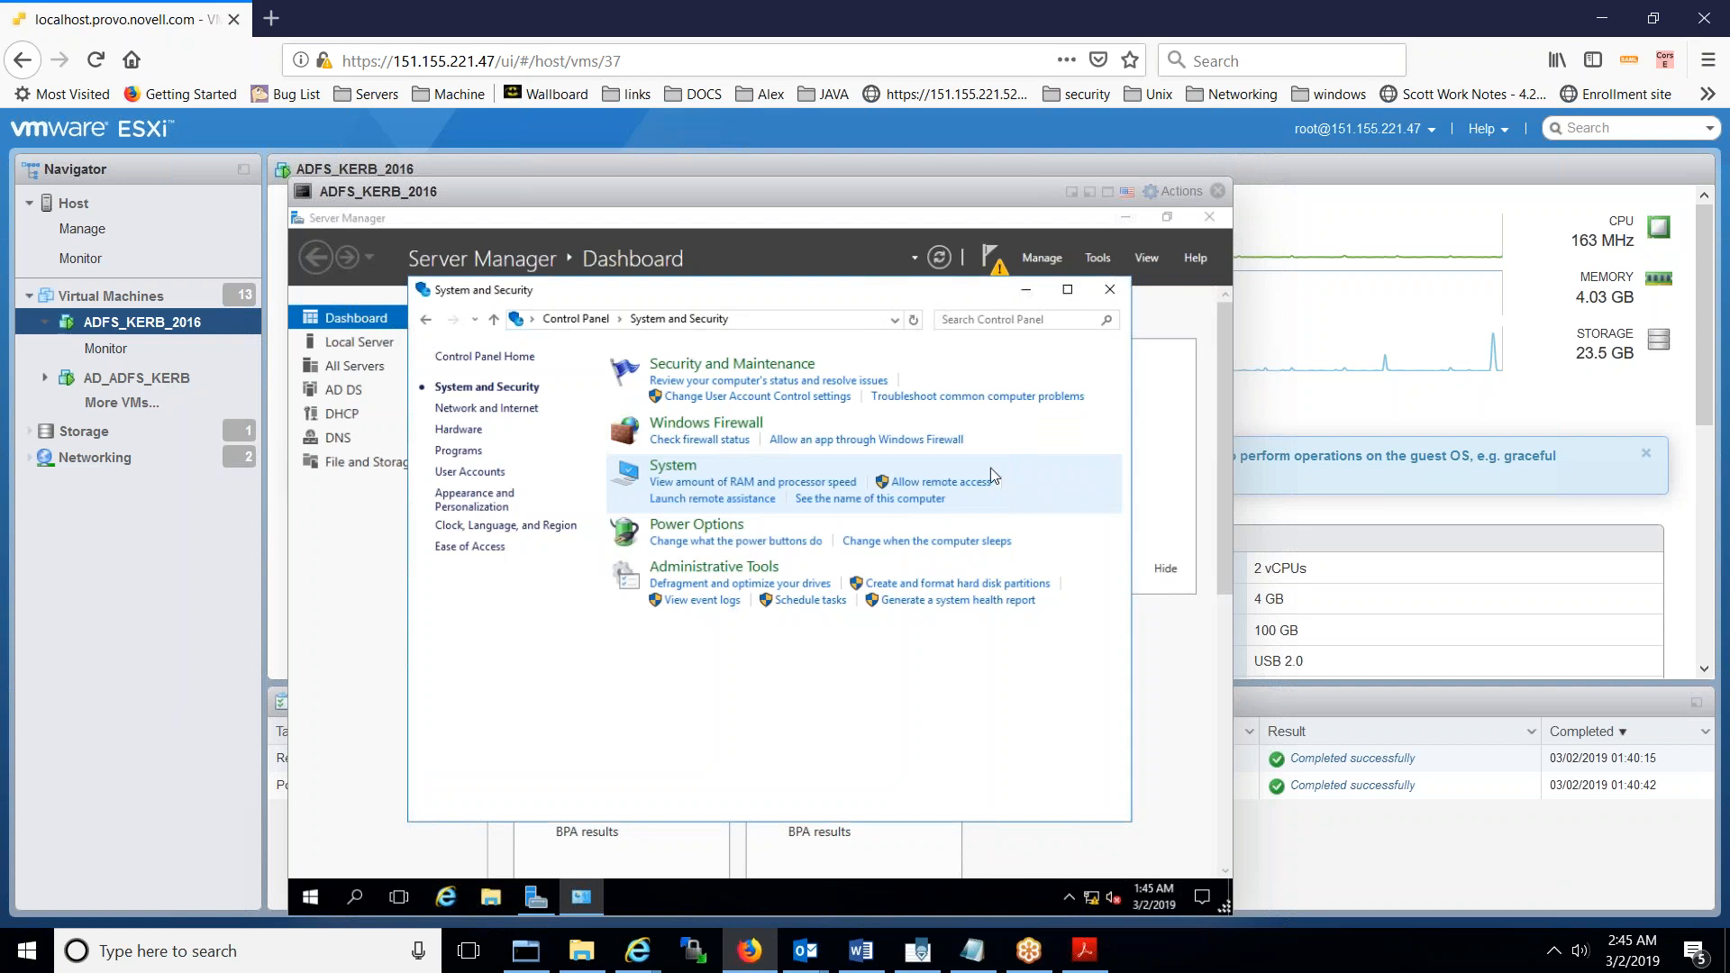
pyautogui.click(901, 484)
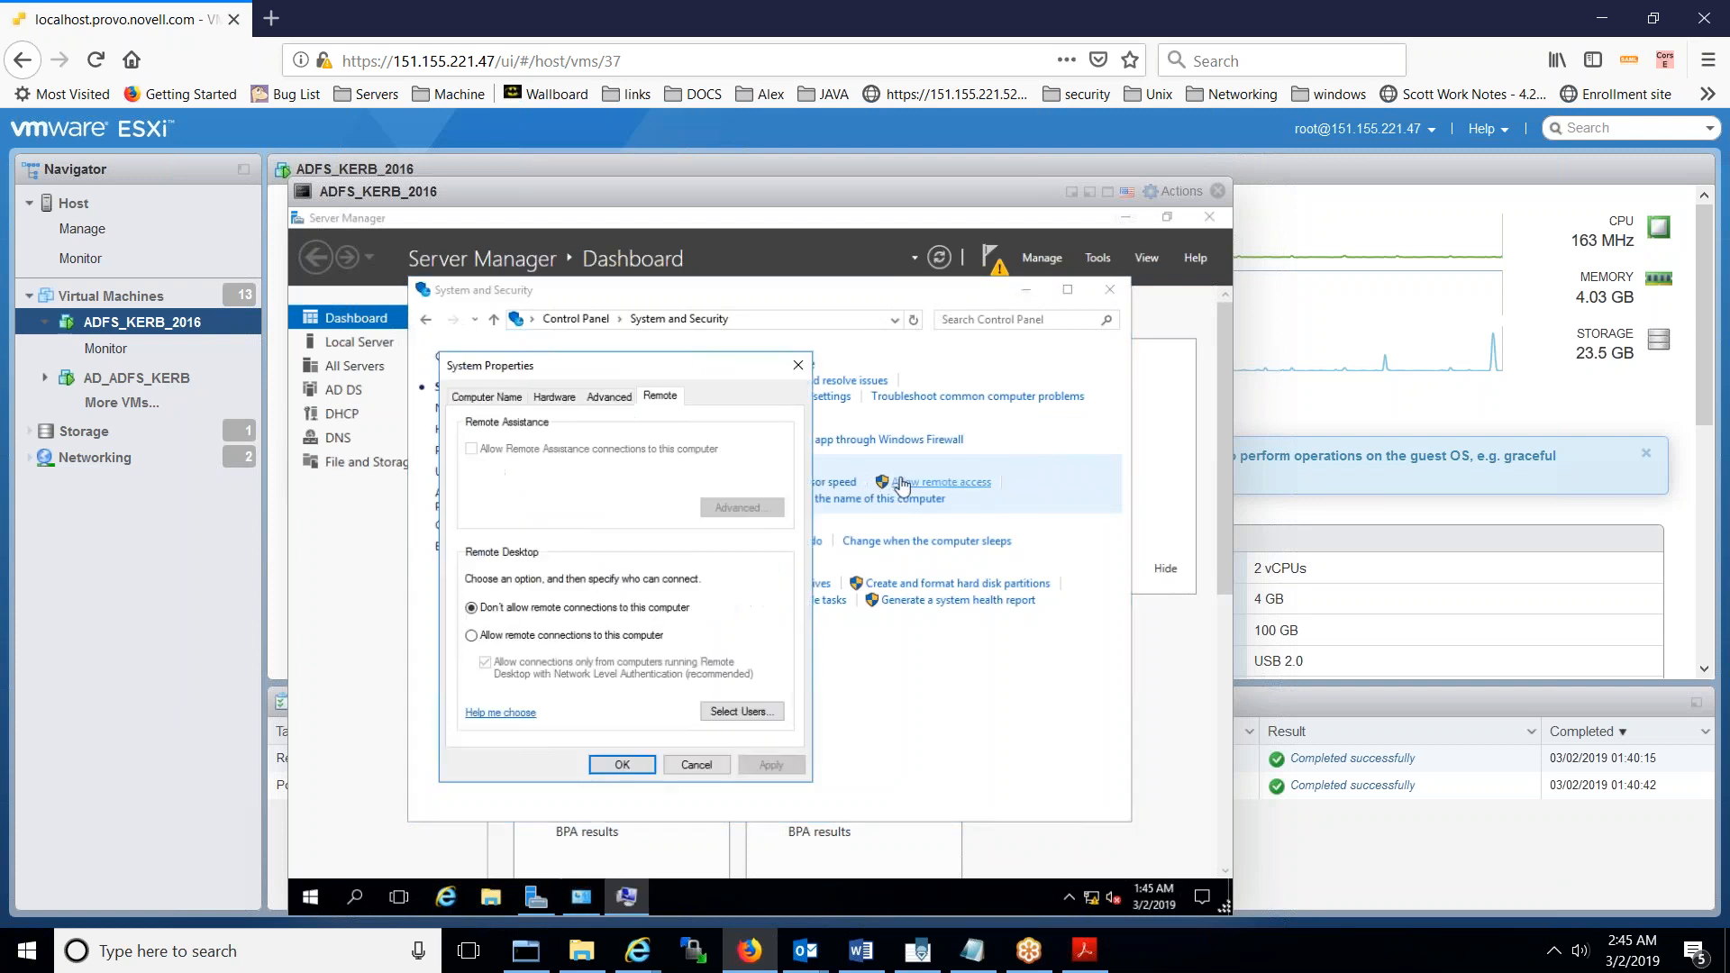
pyautogui.click(637, 636)
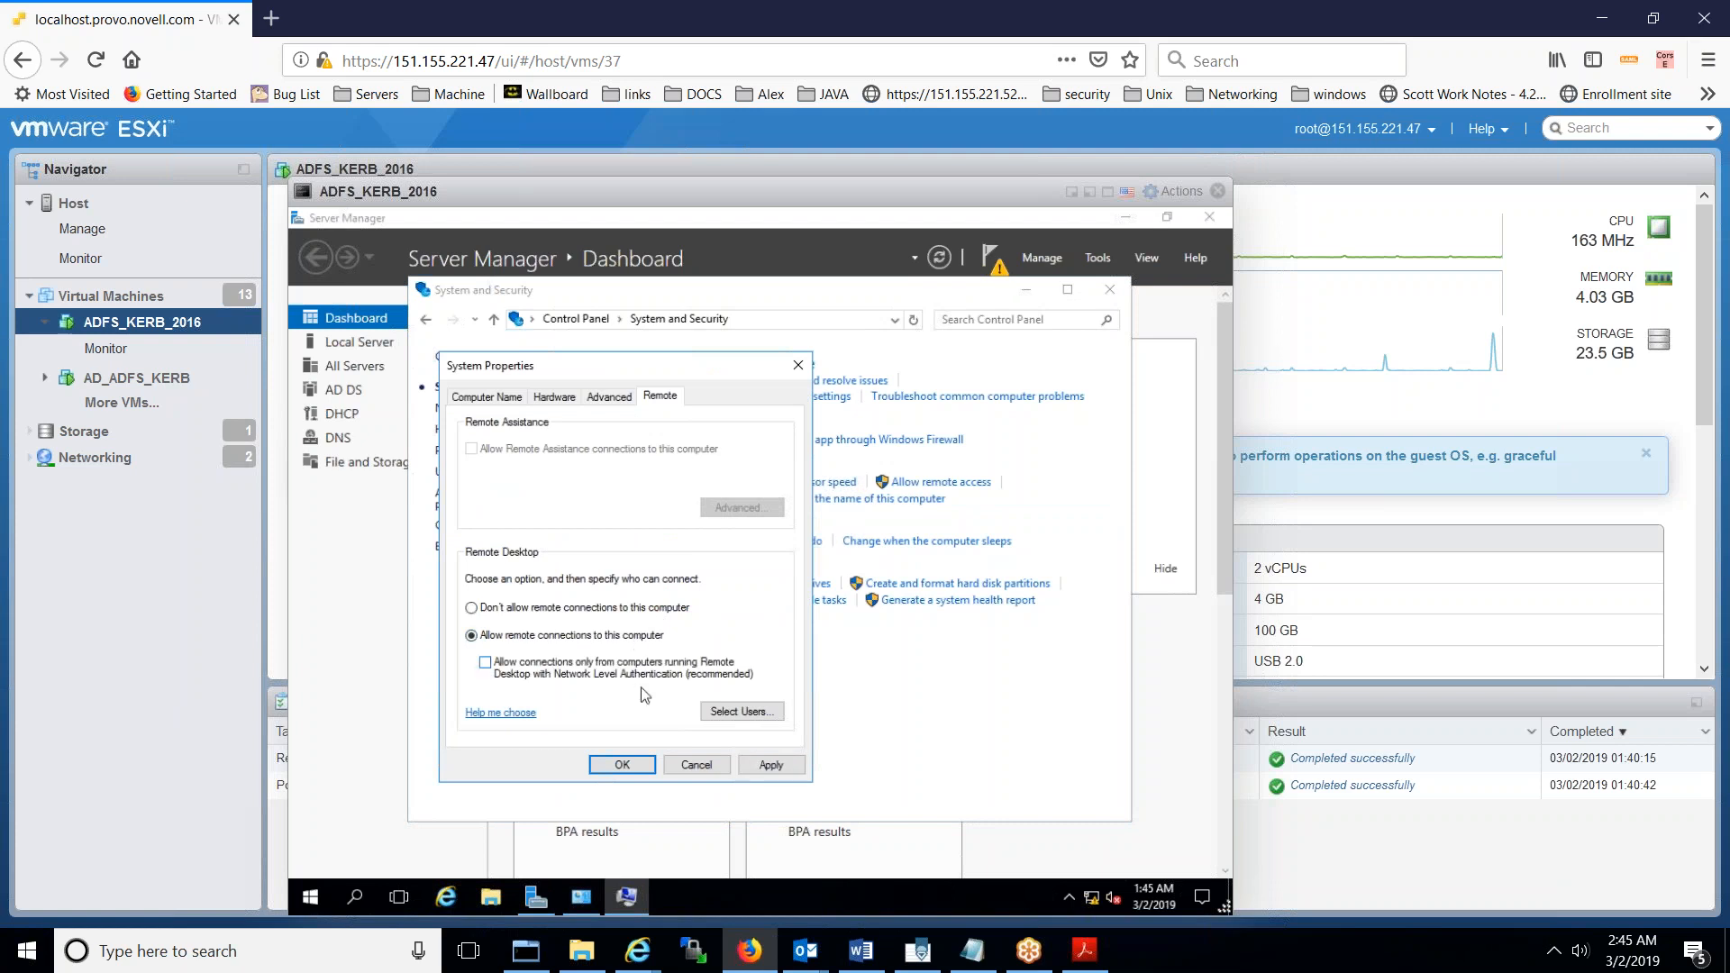
pyautogui.click(631, 765)
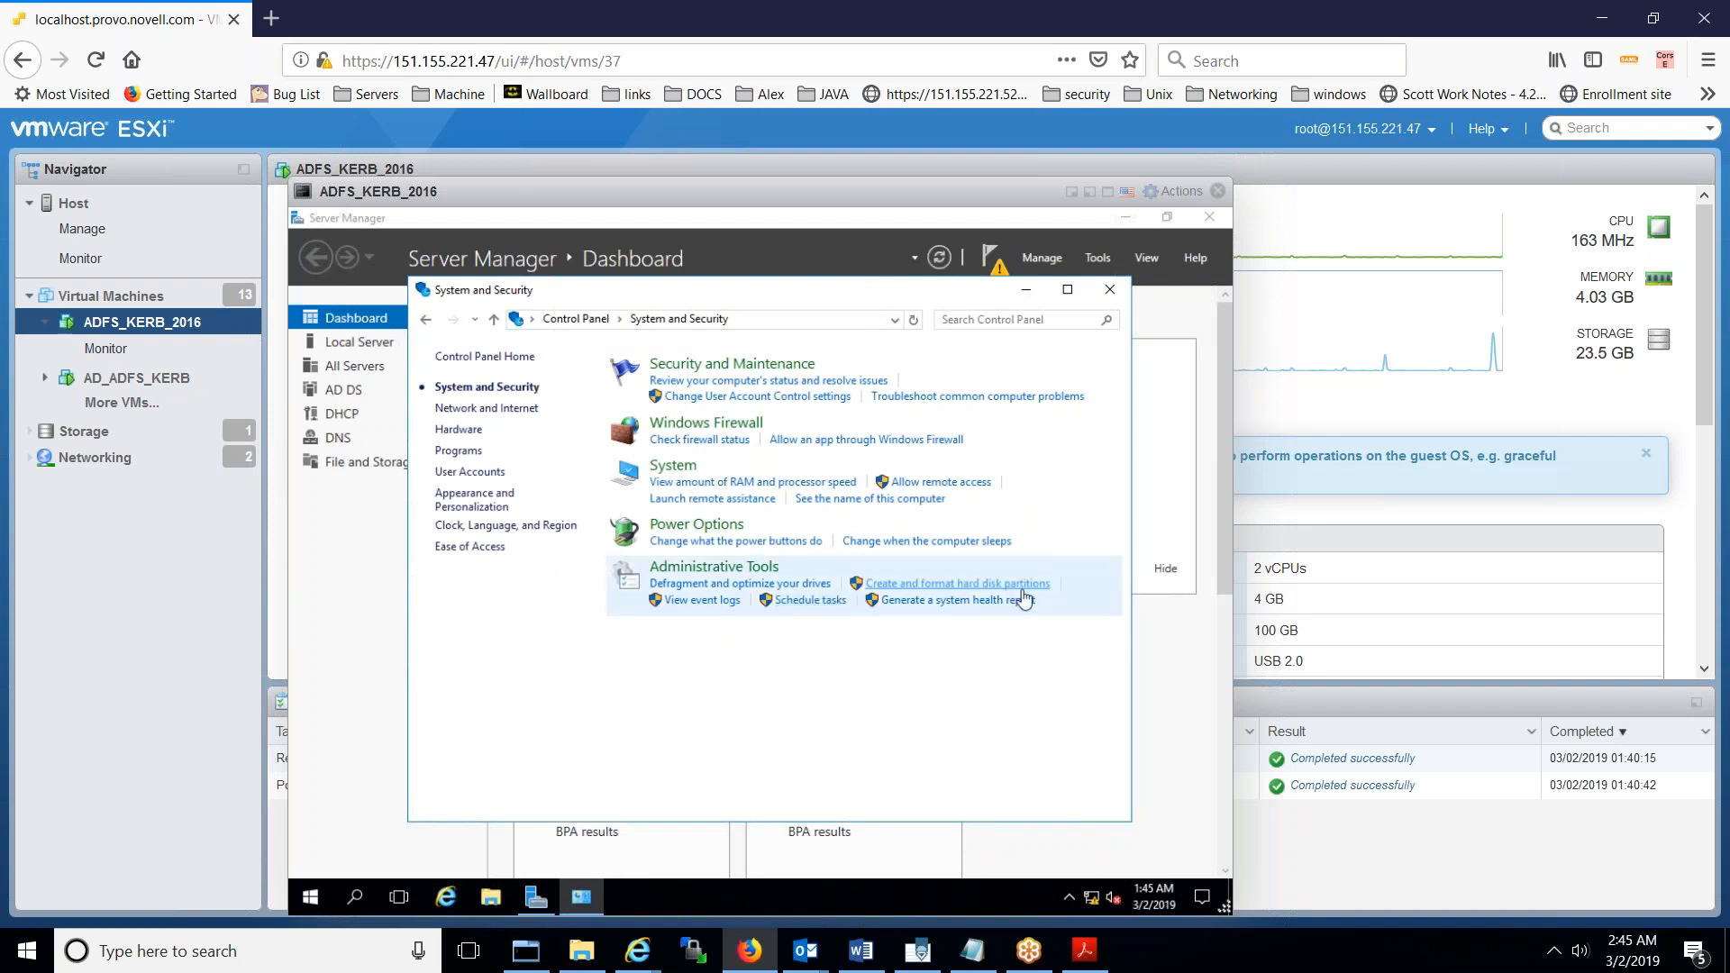
pyautogui.click(1107, 294)
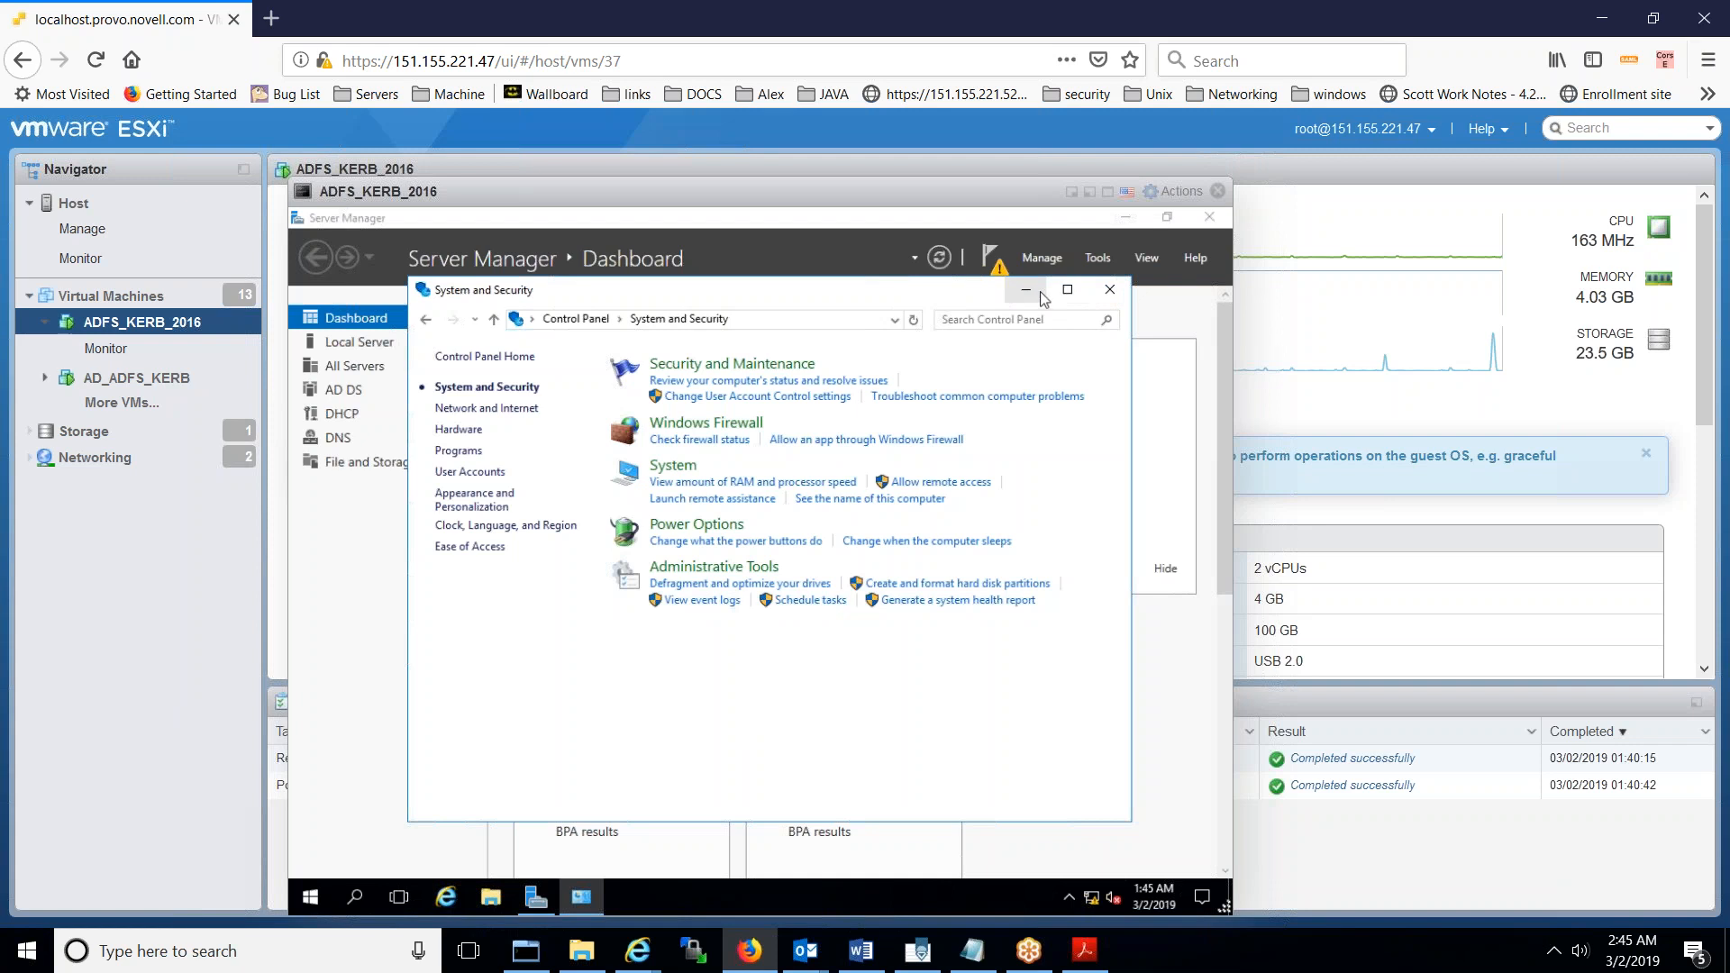
# - Launch ADSI Edit from Server Manager Tools and connect it to the Default naming context
pyautogui.click(1099, 259)
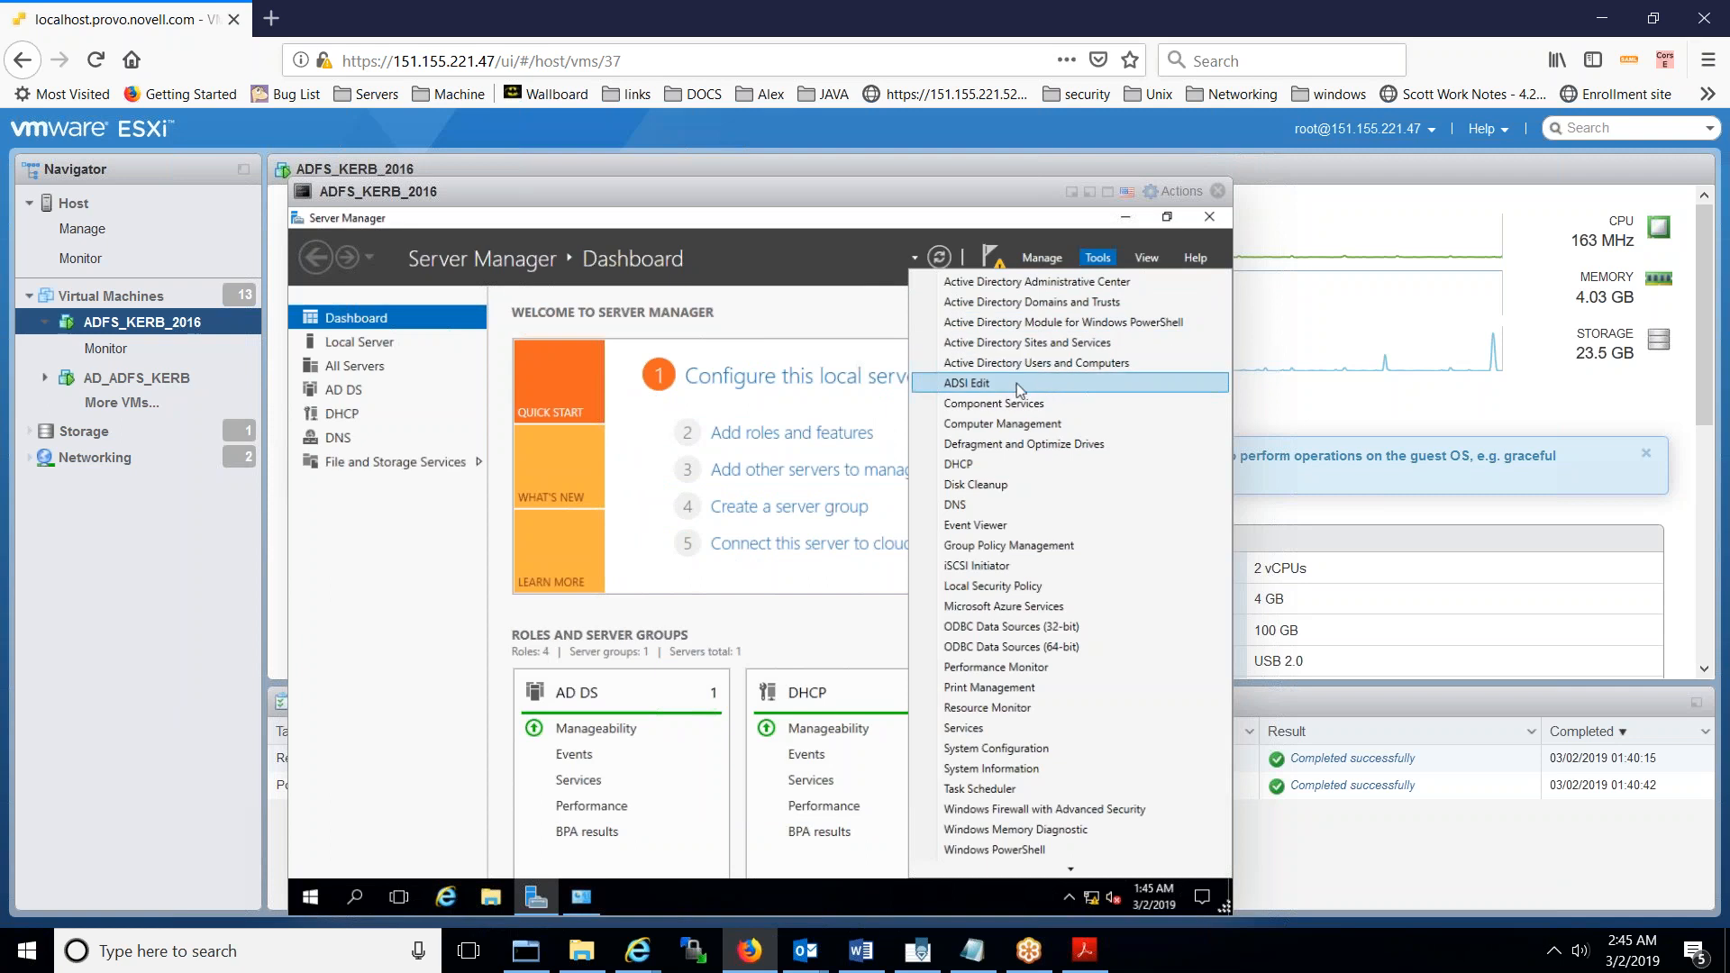
pyautogui.click(1017, 382)
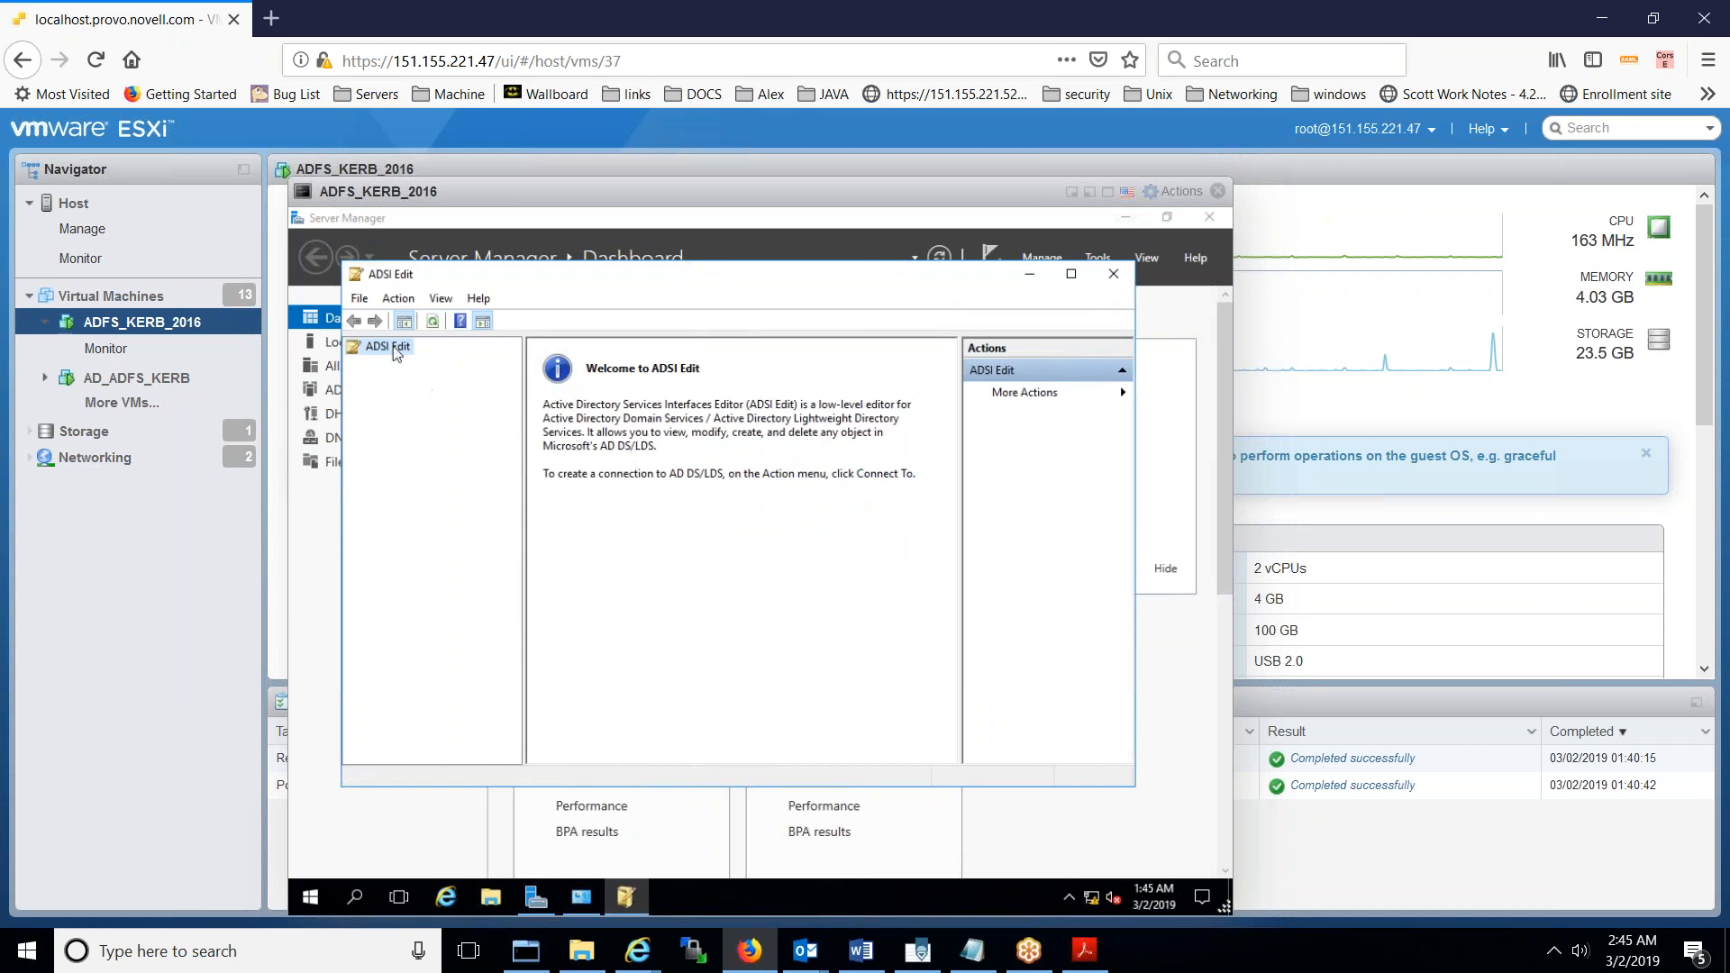
pyautogui.click(1100, 396)
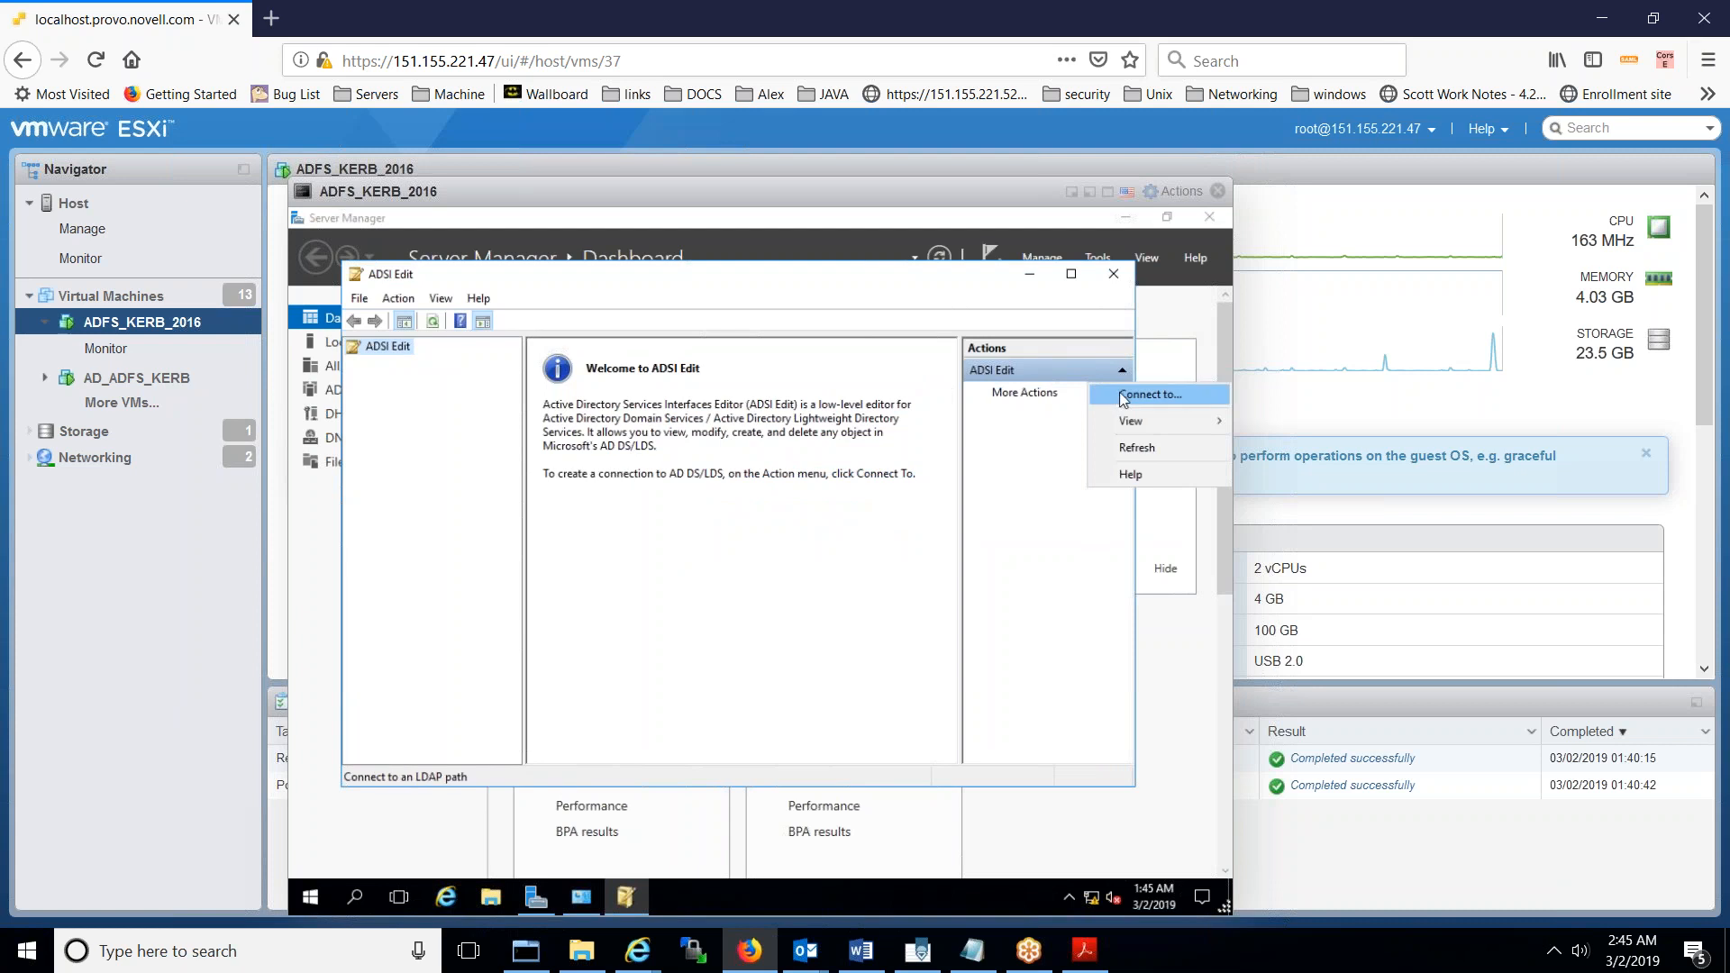
pyautogui.click(1119, 391)
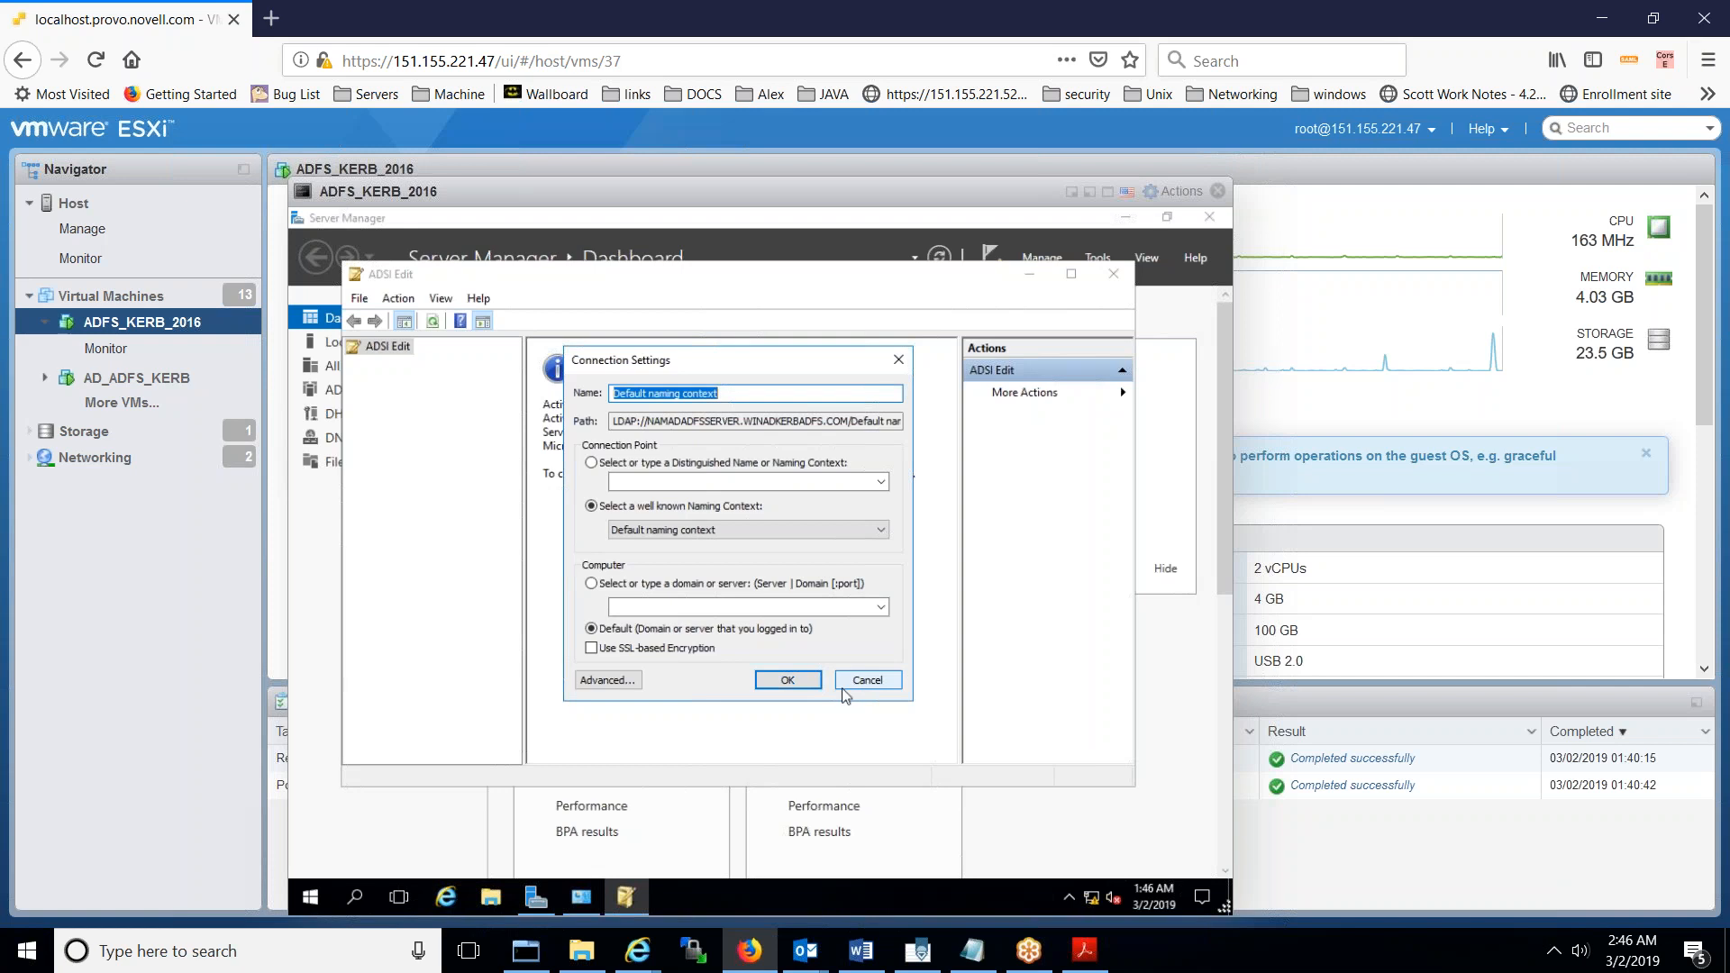
pyautogui.click(792, 682)
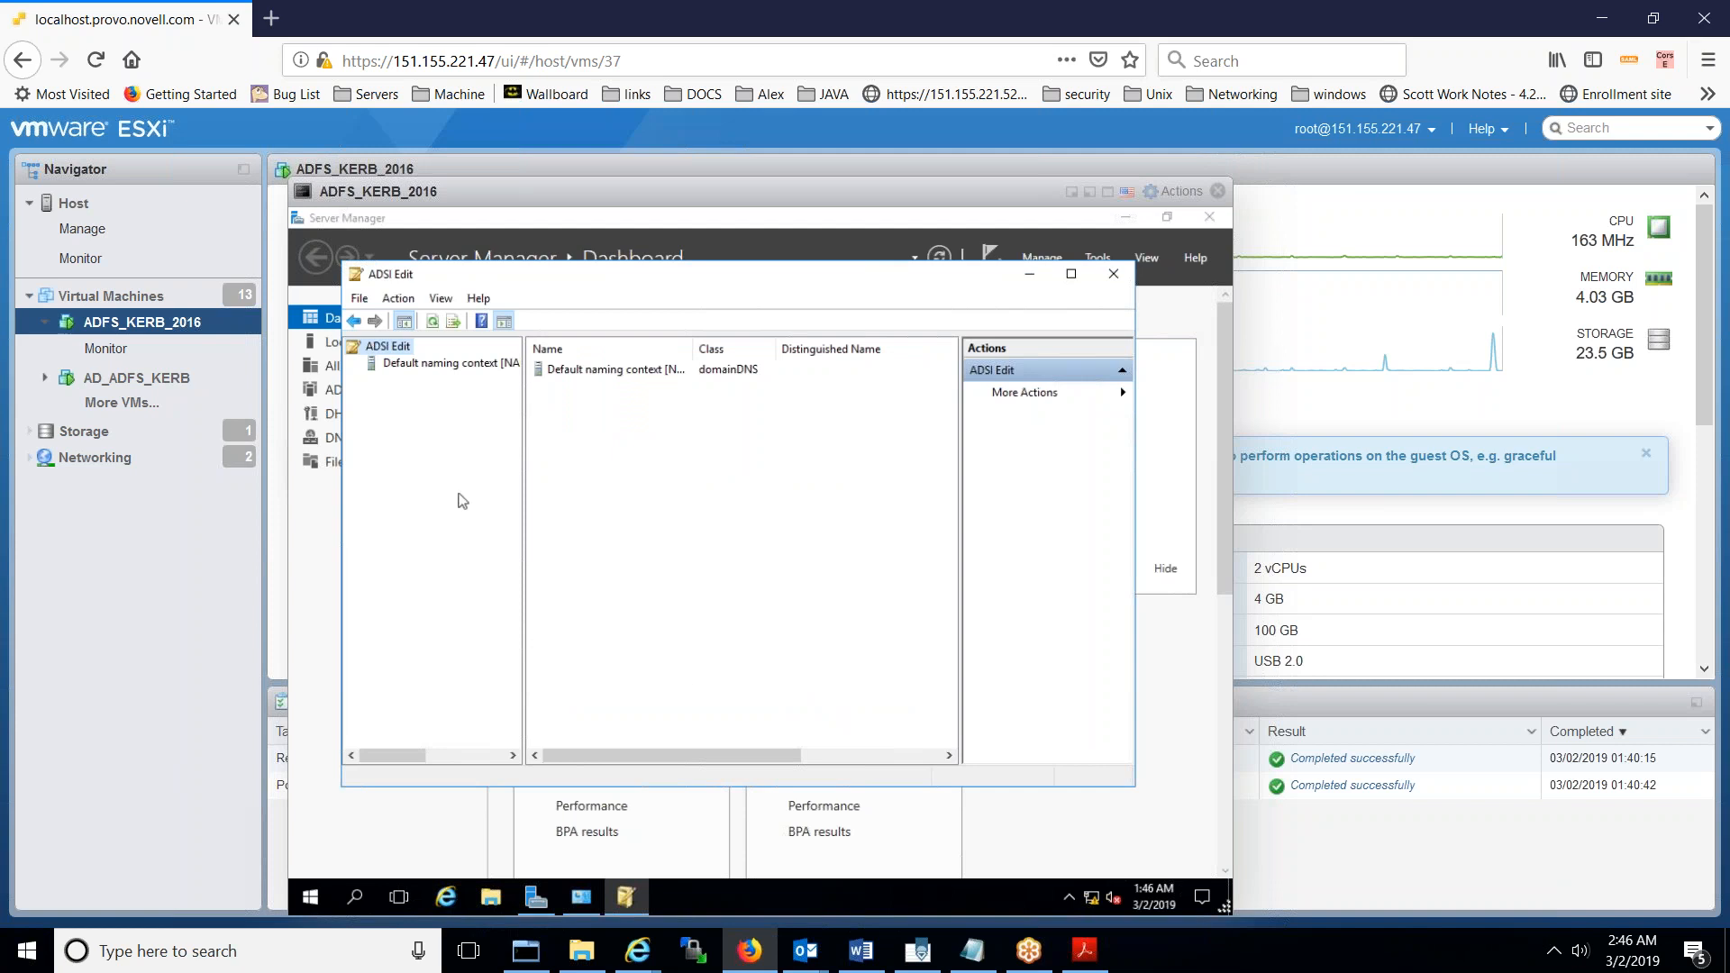
# - Expand the Default naming context to DC=WINADKERBADFS,DC=COM and open the CN=Users container
pyautogui.doubleClick(401, 364)
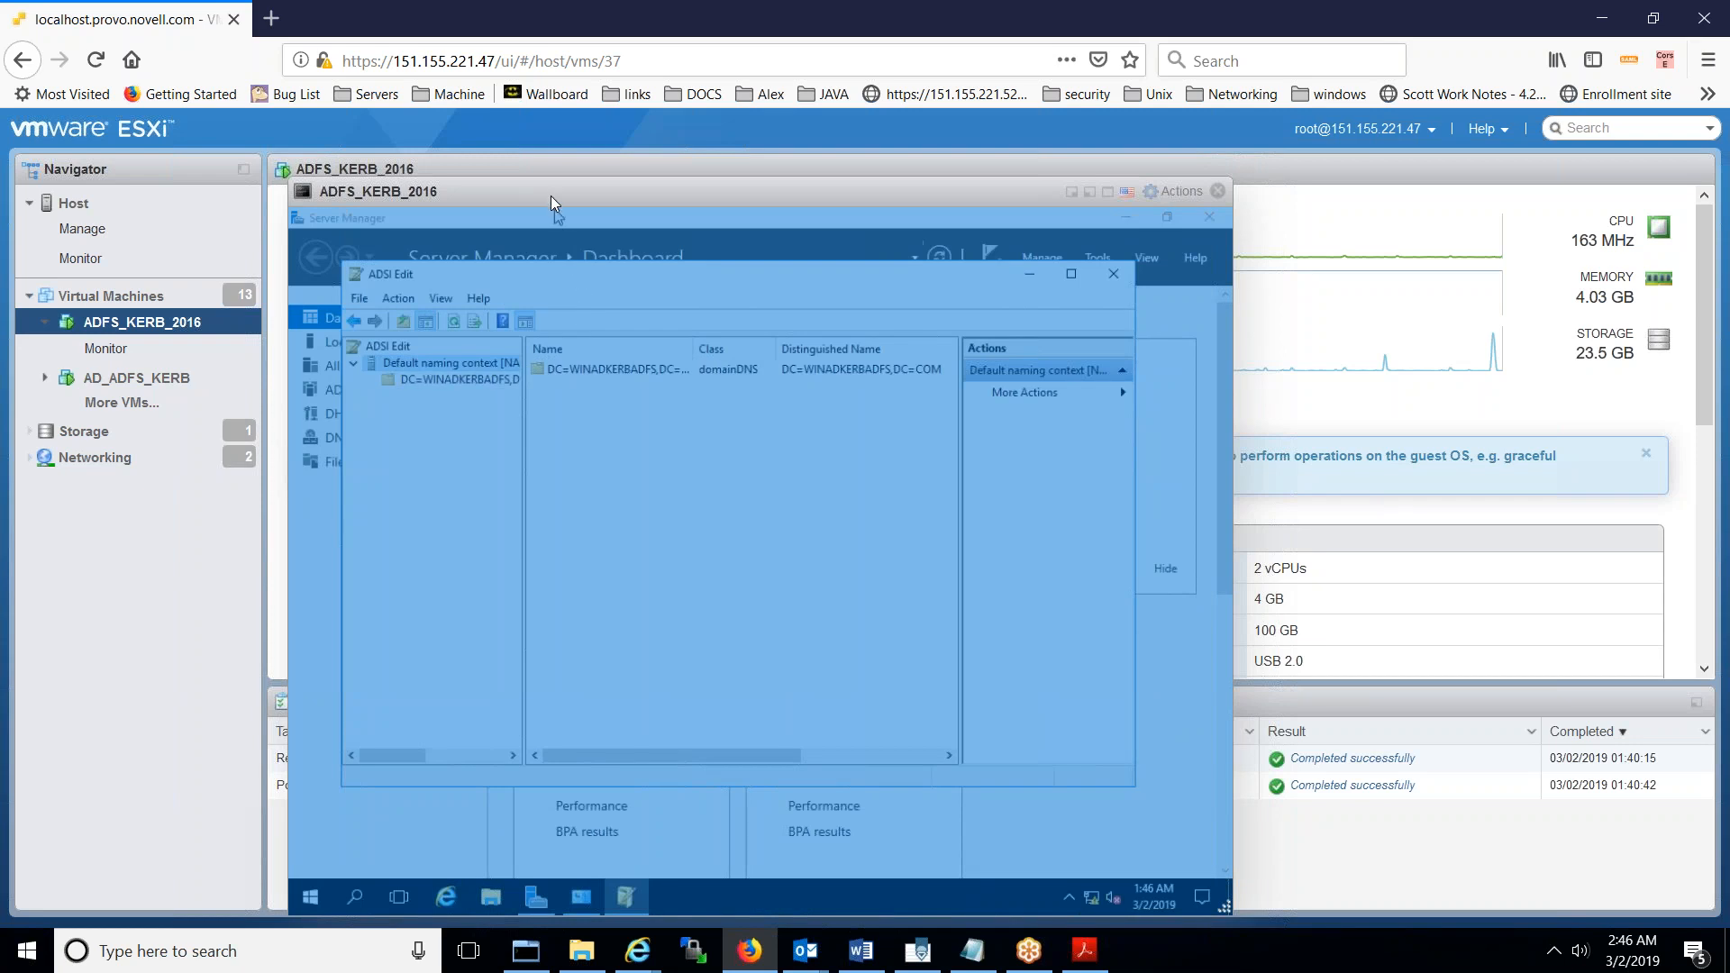
pyautogui.click(1174, 191)
pyautogui.moveTo(451, 396)
pyautogui.click(864, 581)
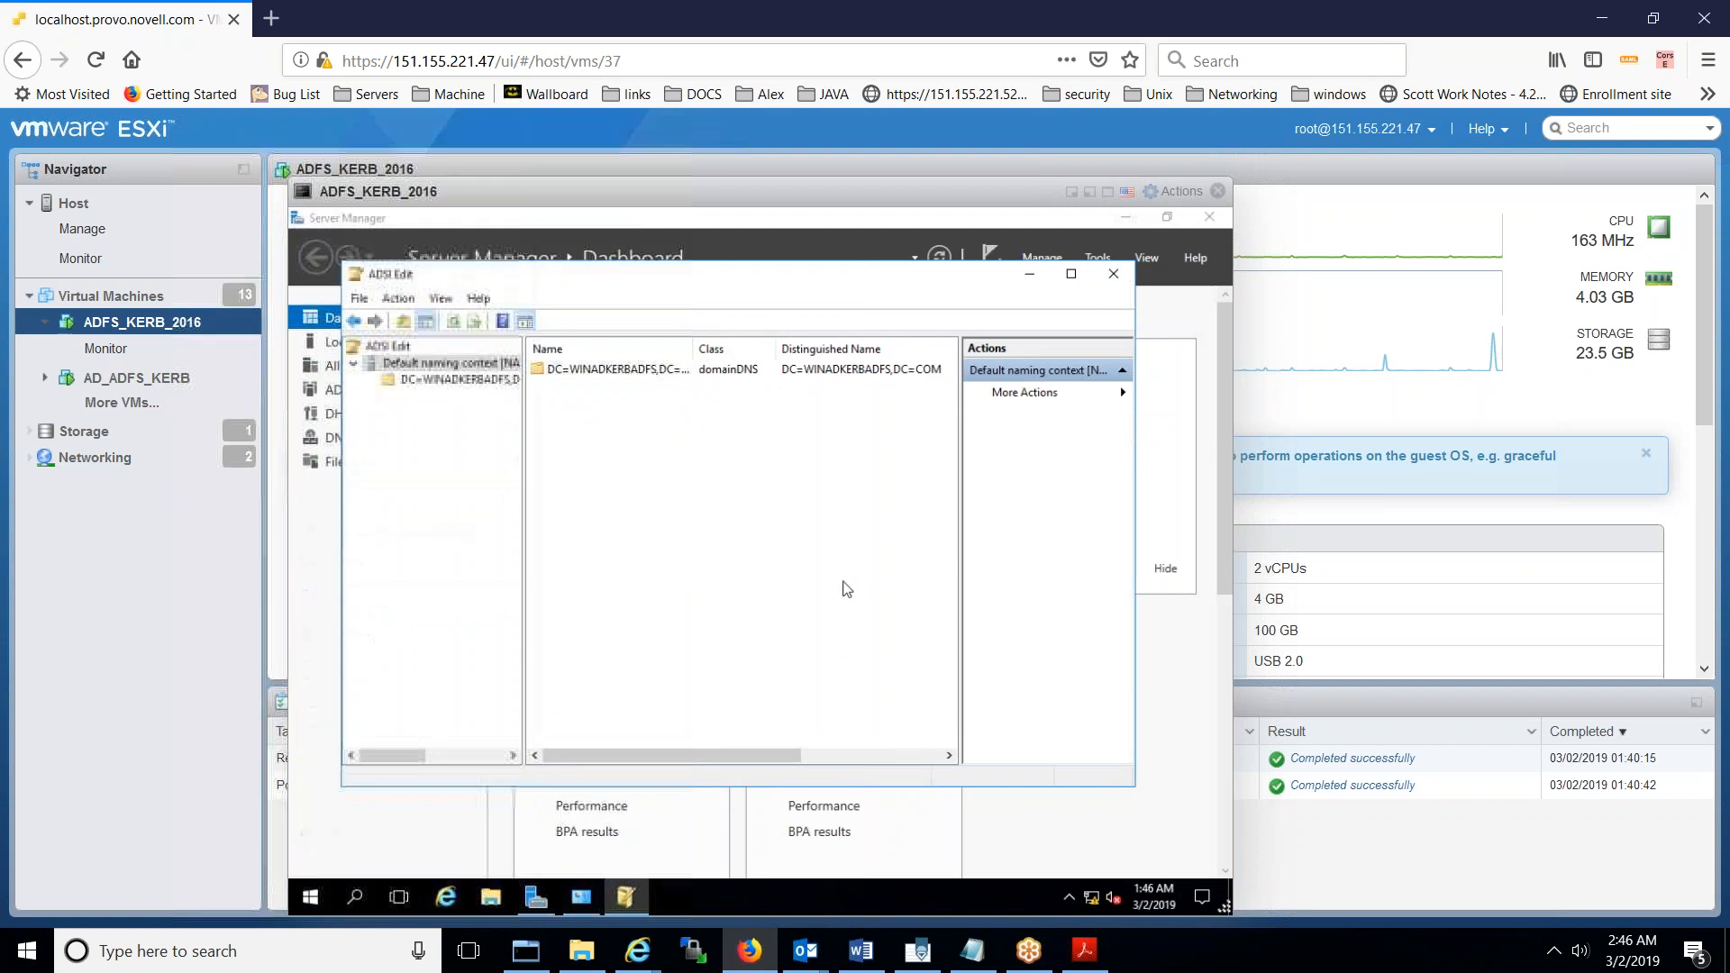
pyautogui.click(464, 381)
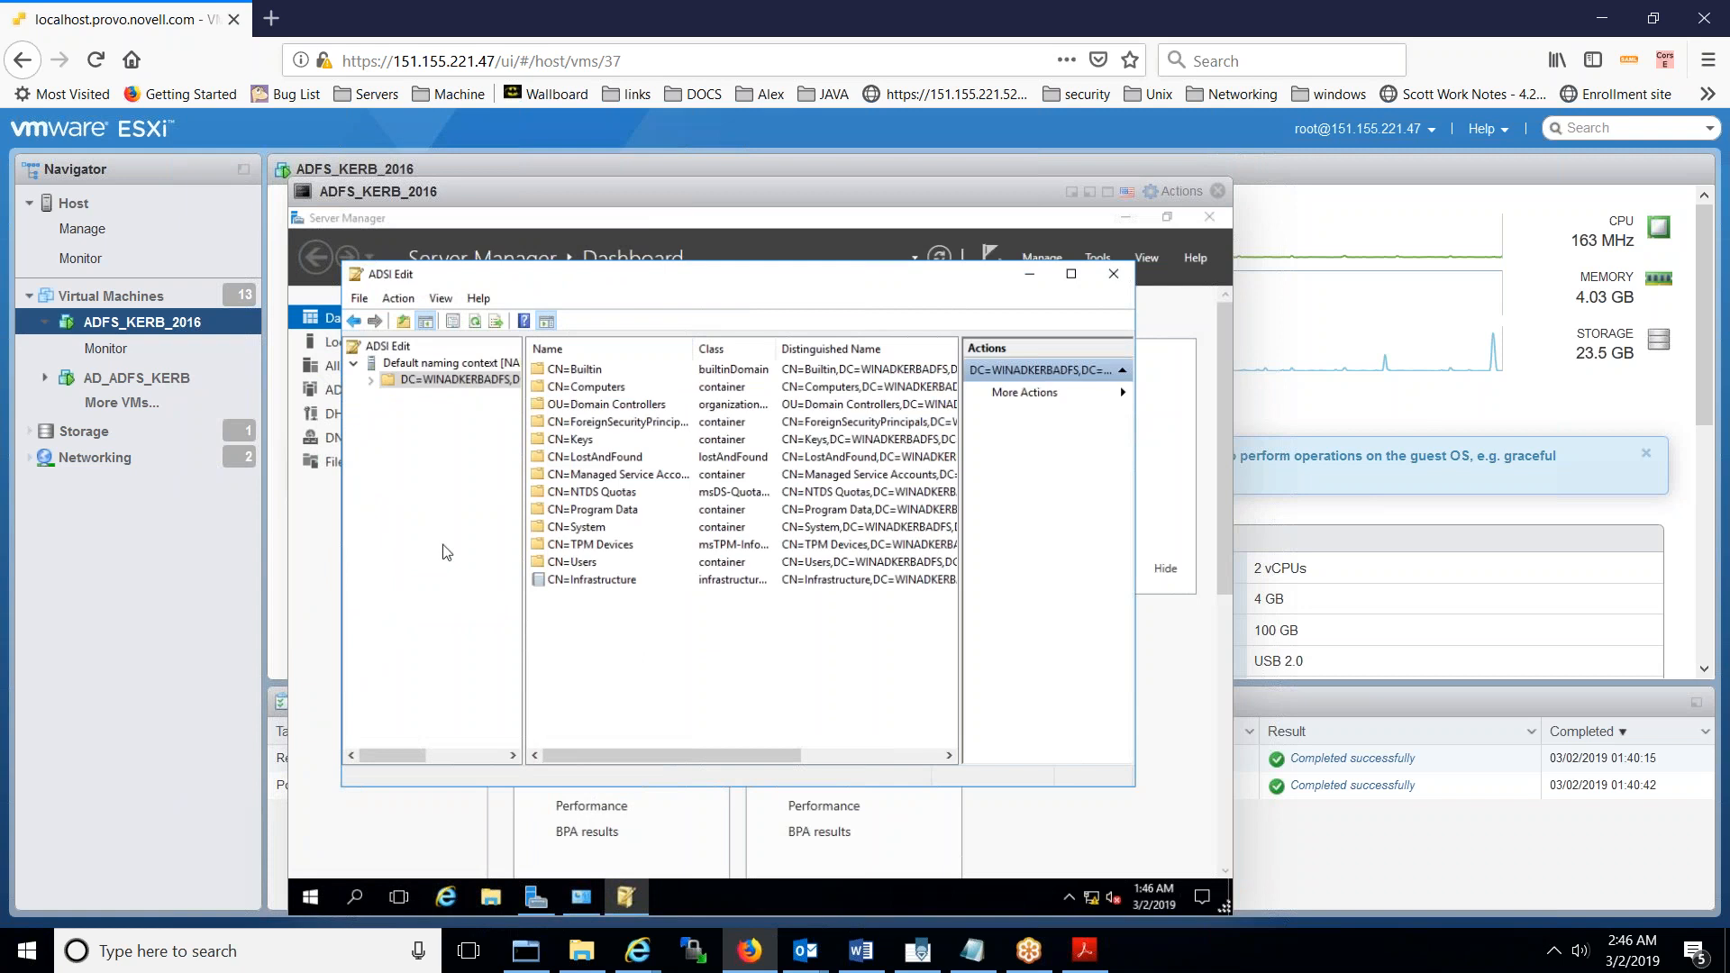
pyautogui.doubleClick(561, 566)
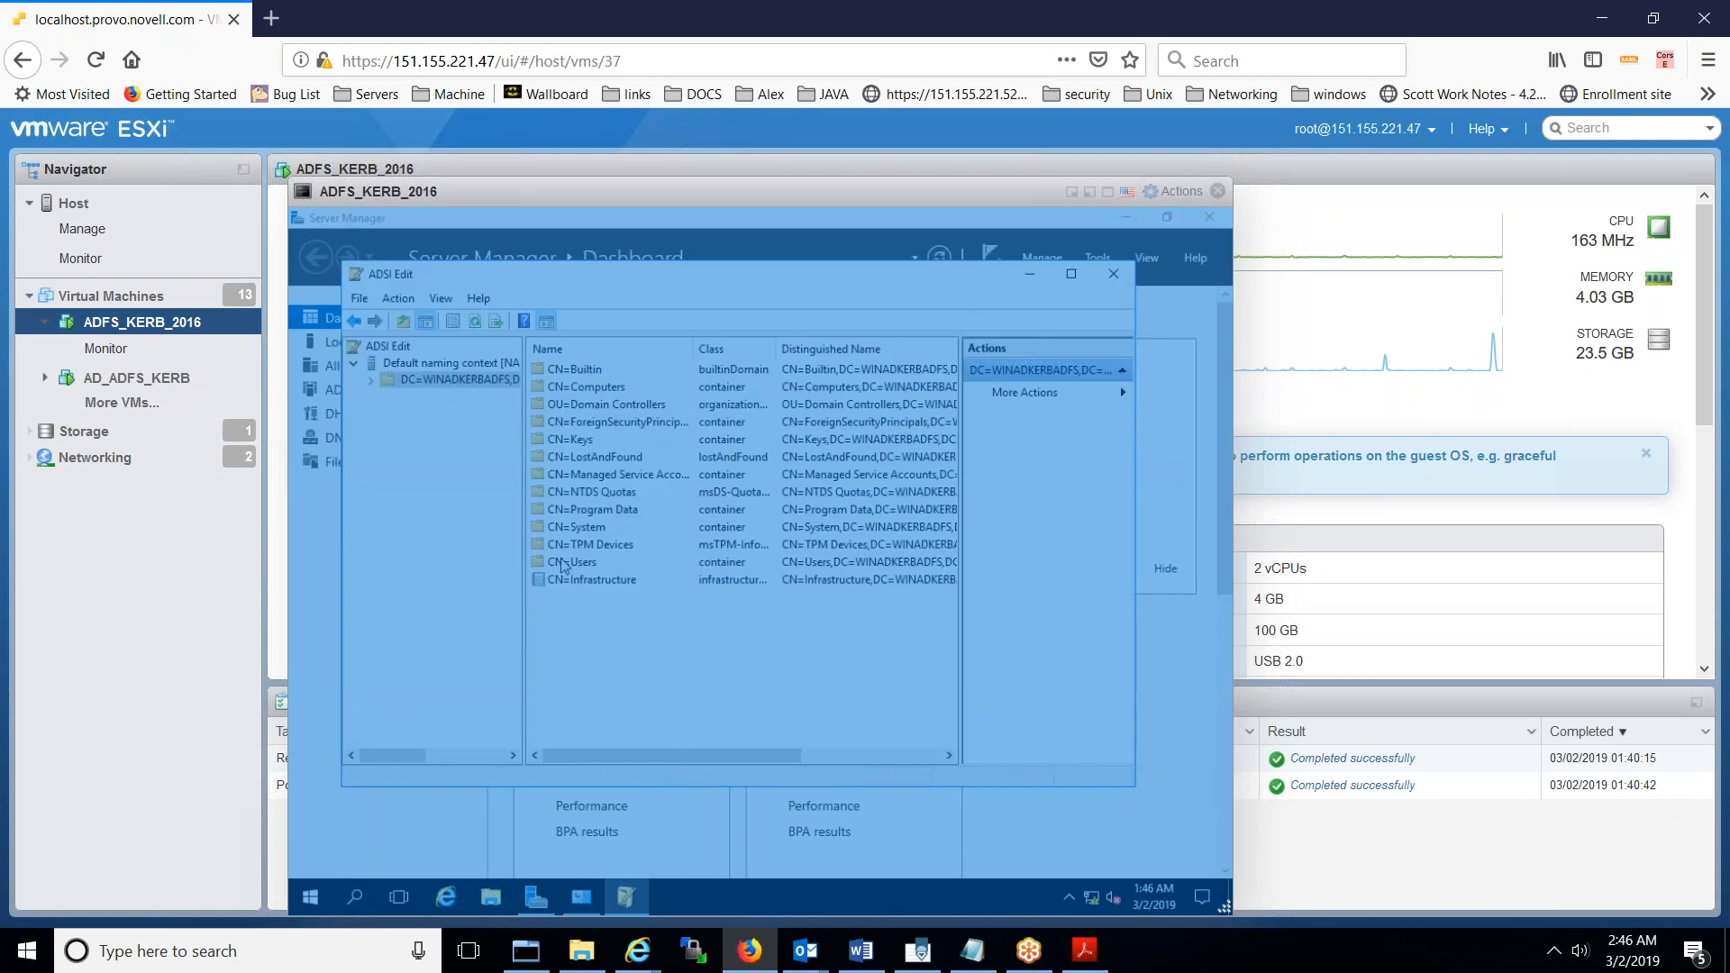
# - Select CN=Administrator in ADSI Edit to read its distinguished name, then open Windows search
pyautogui.click(669, 182)
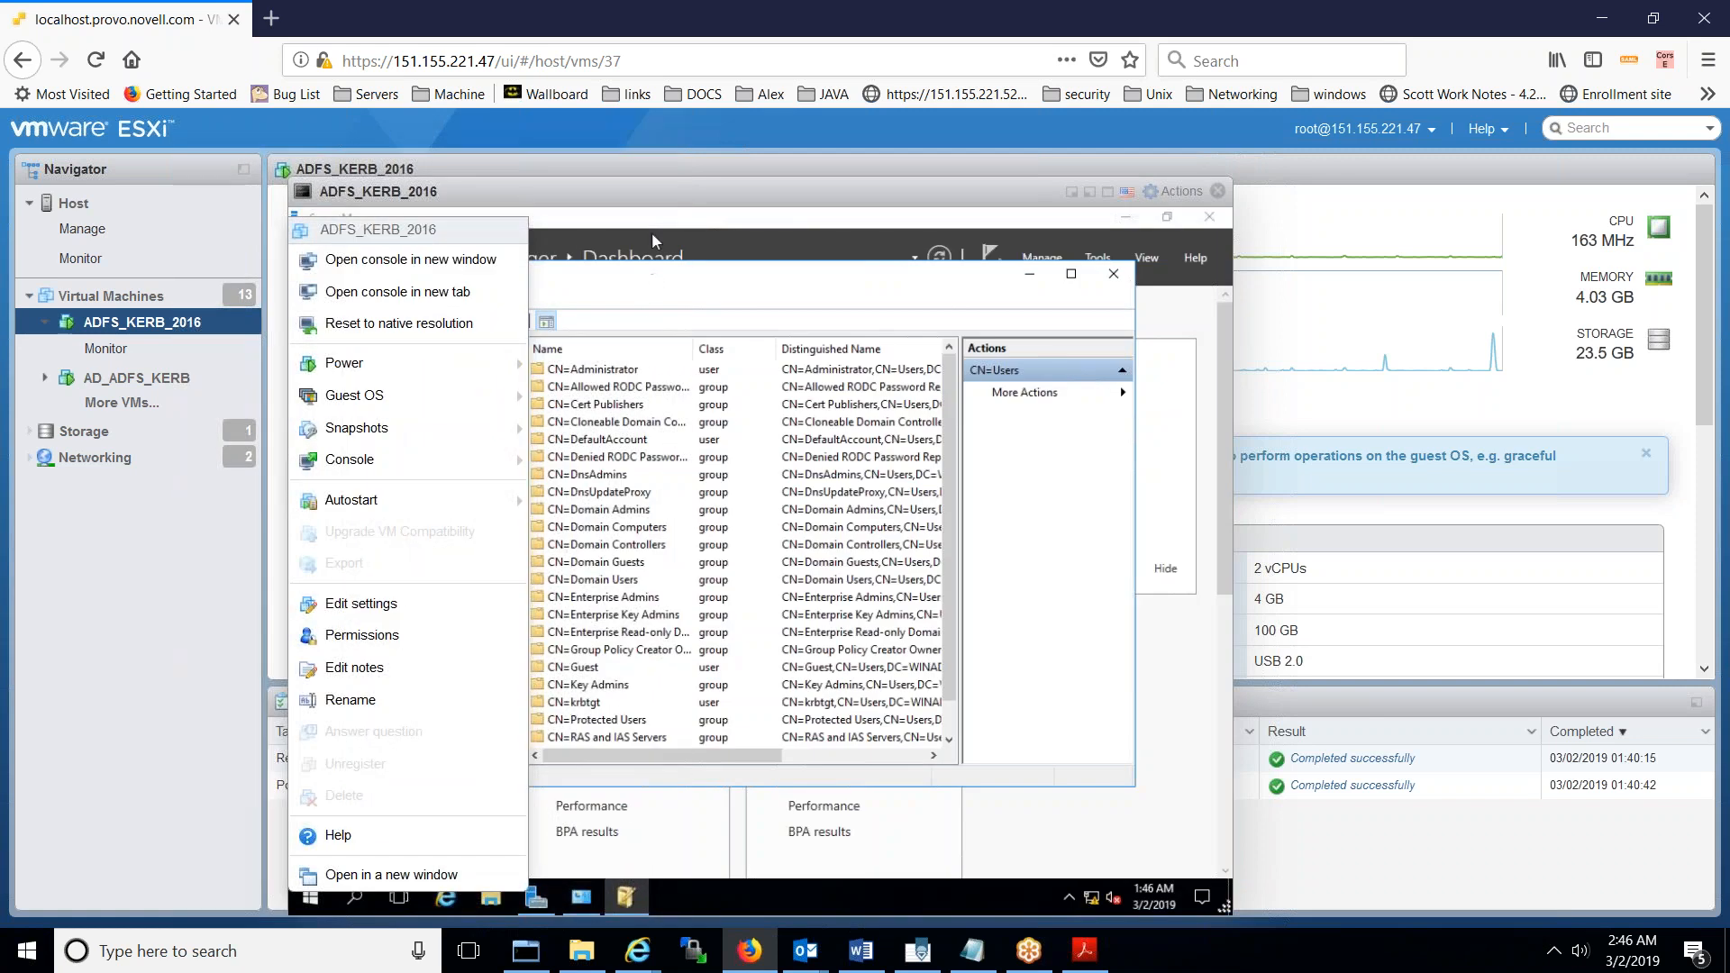
pyautogui.click(641, 197)
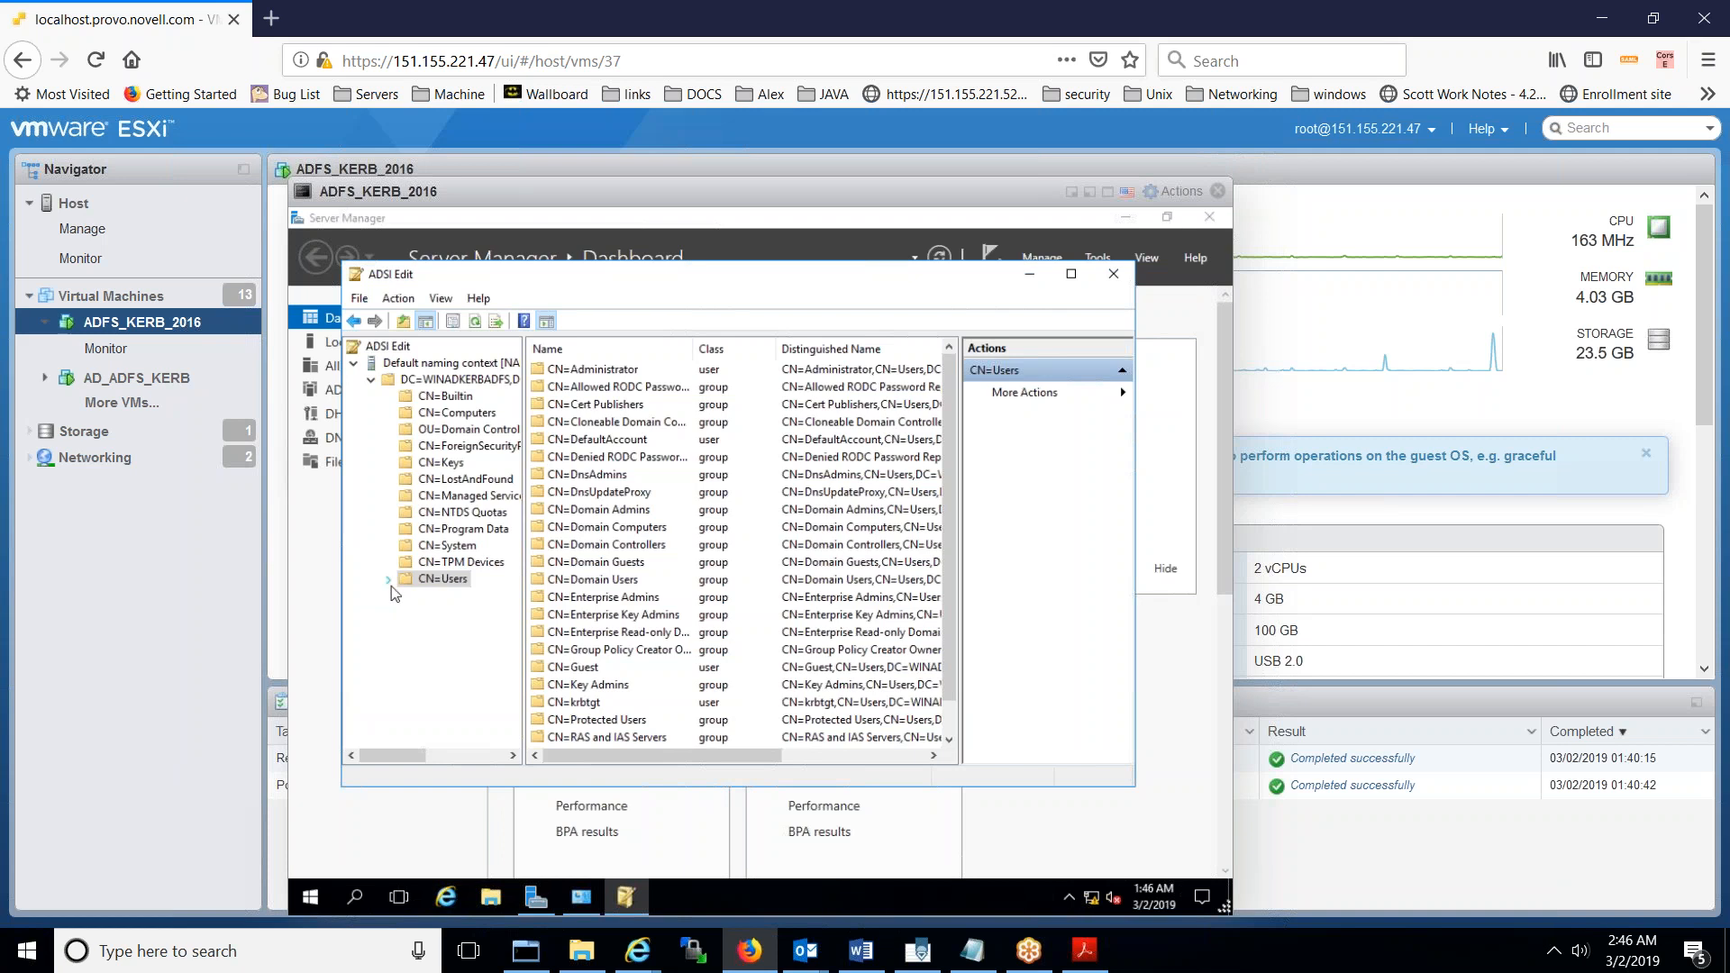
pyautogui.click(584, 373)
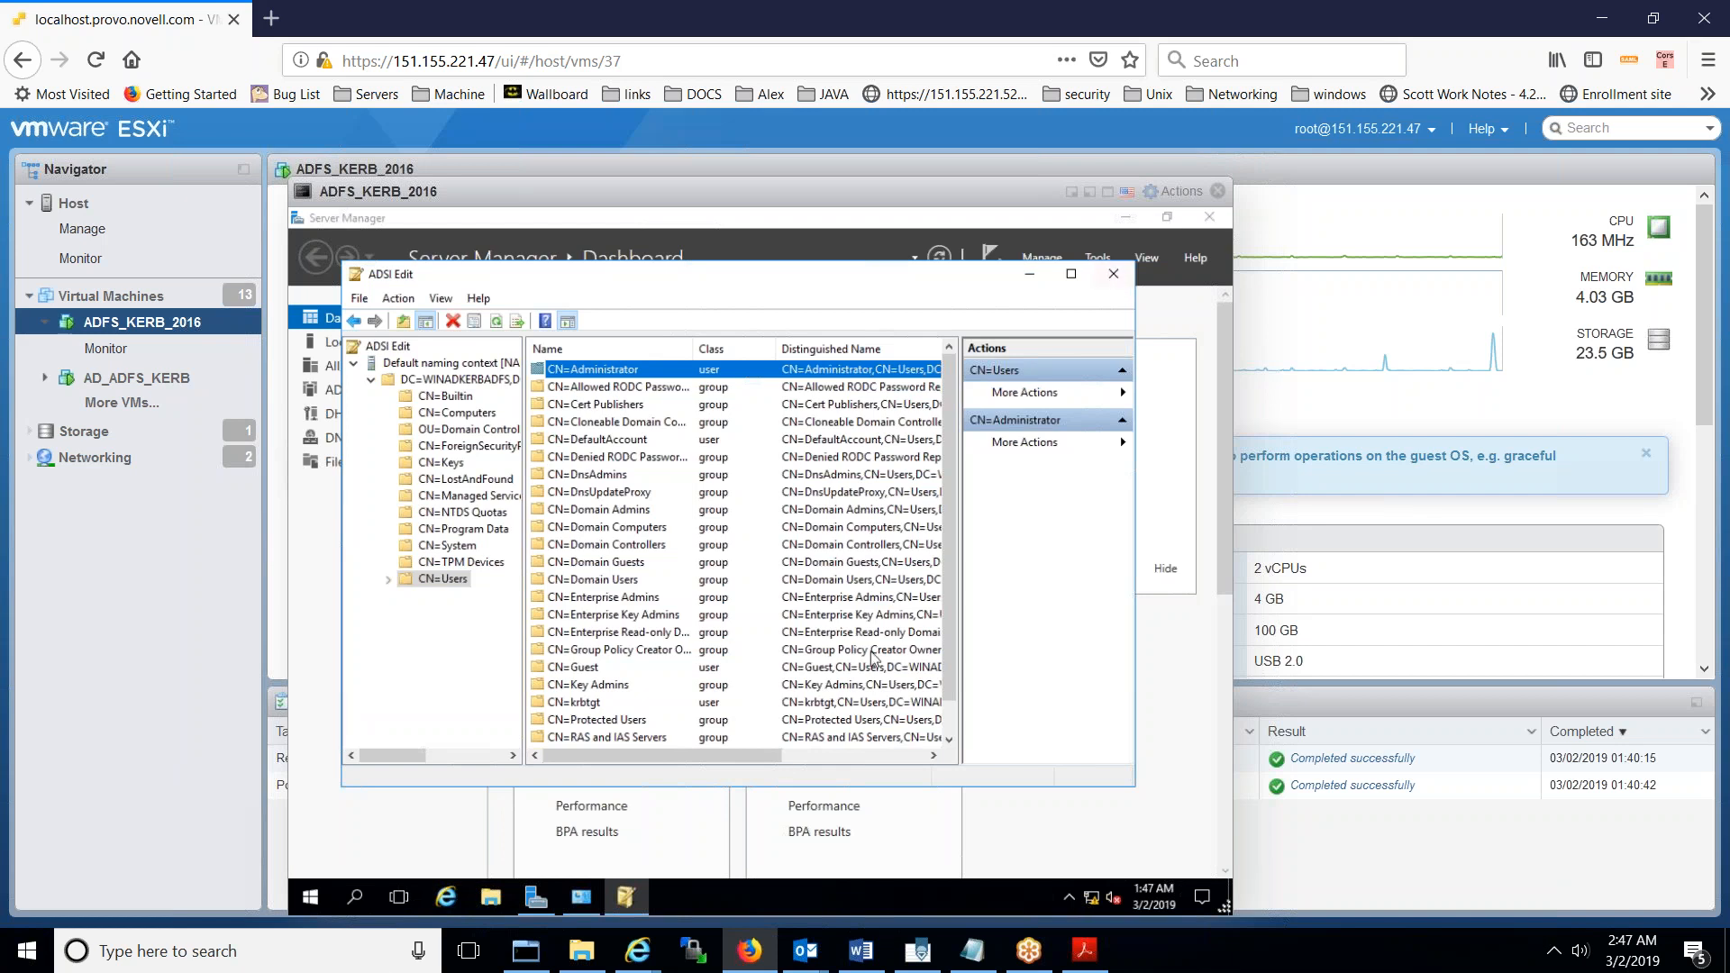
pyautogui.click(266, 958)
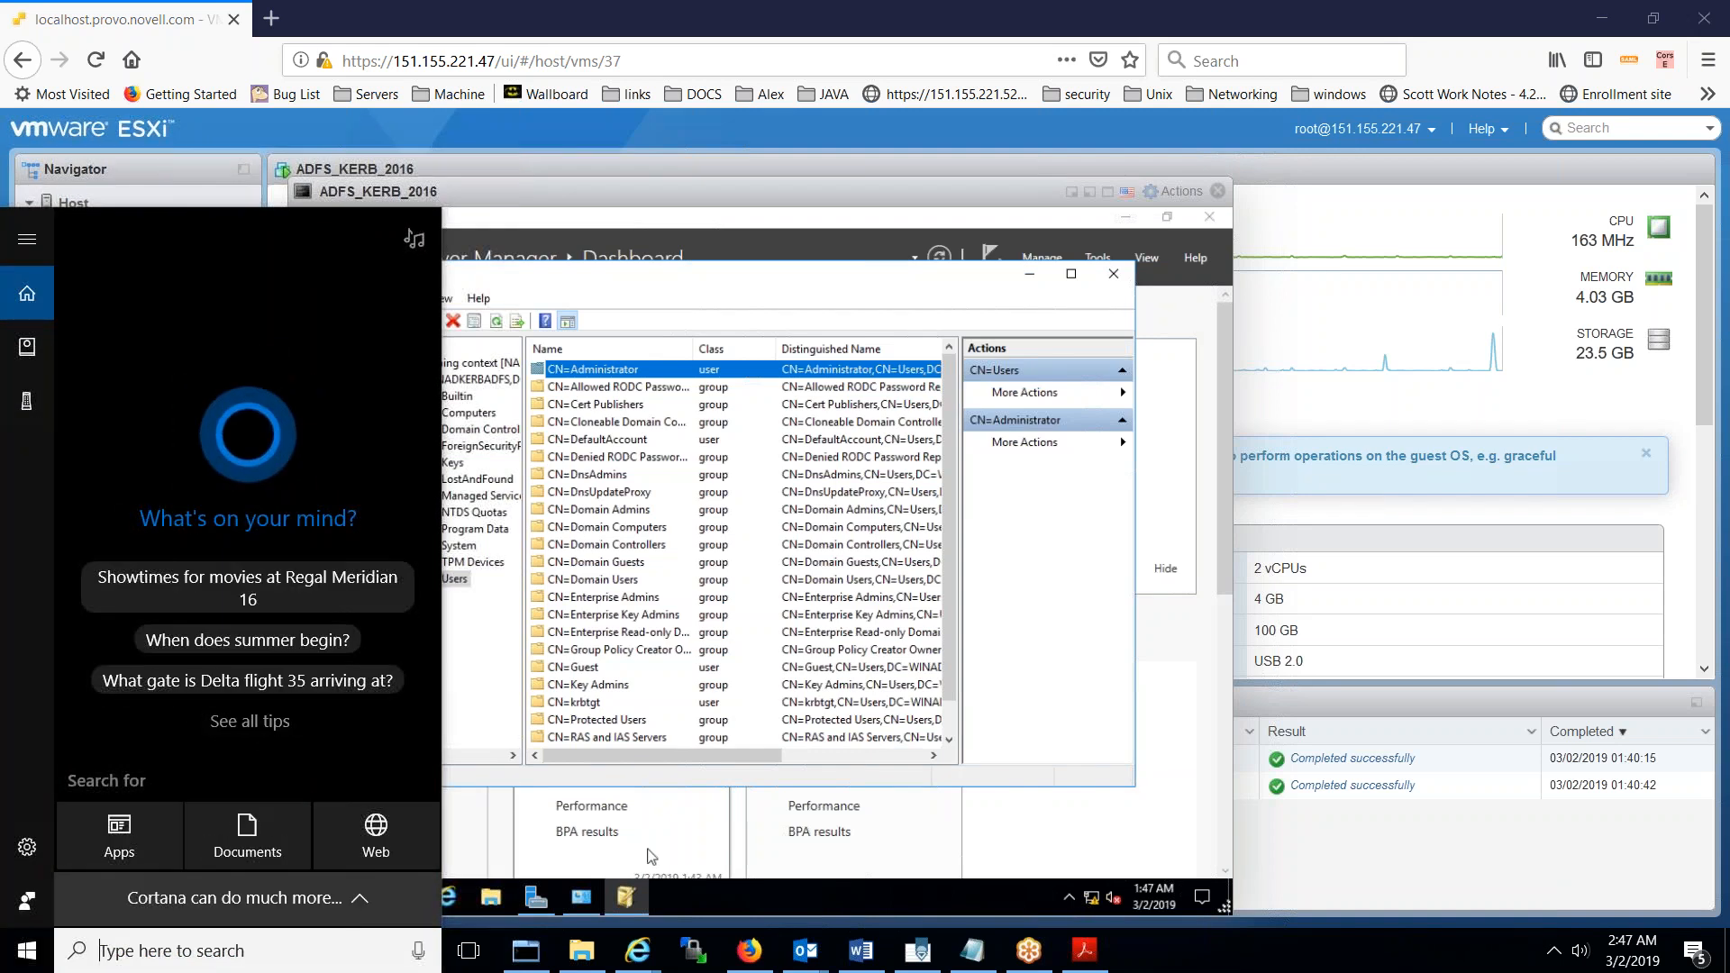
# - Search 'apache' in the Windows 10 taskbar and launch Apache Directory Studio
pyautogui.write('apache')
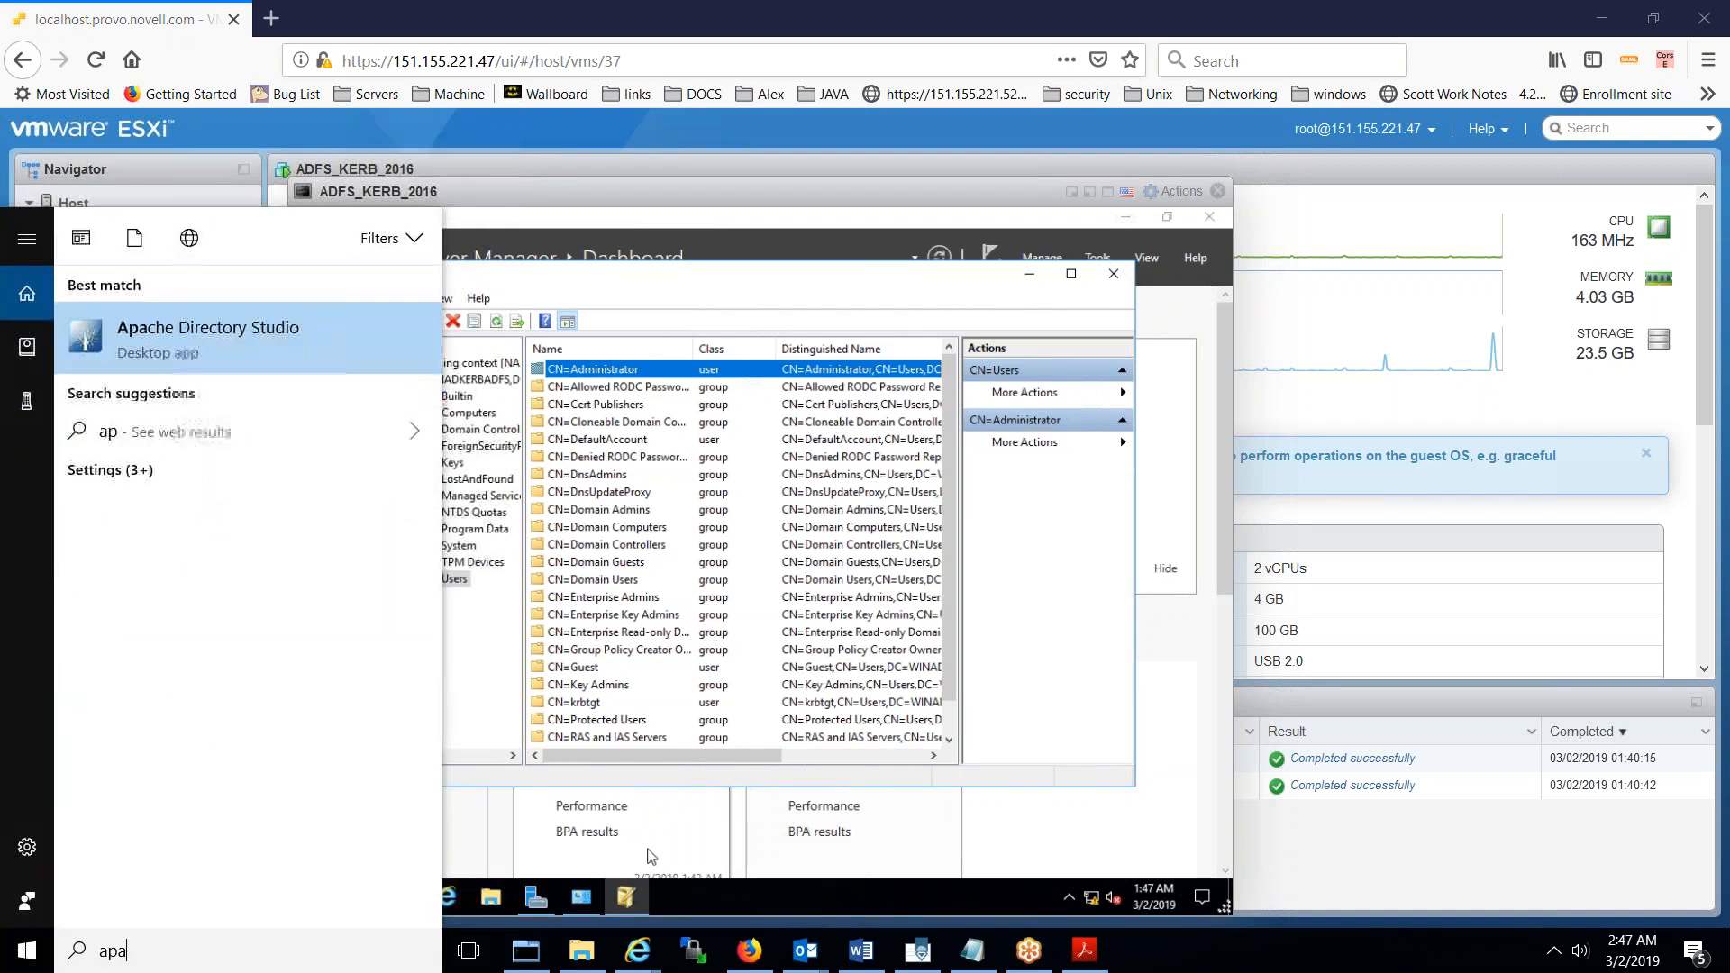
pyautogui.click(273, 360)
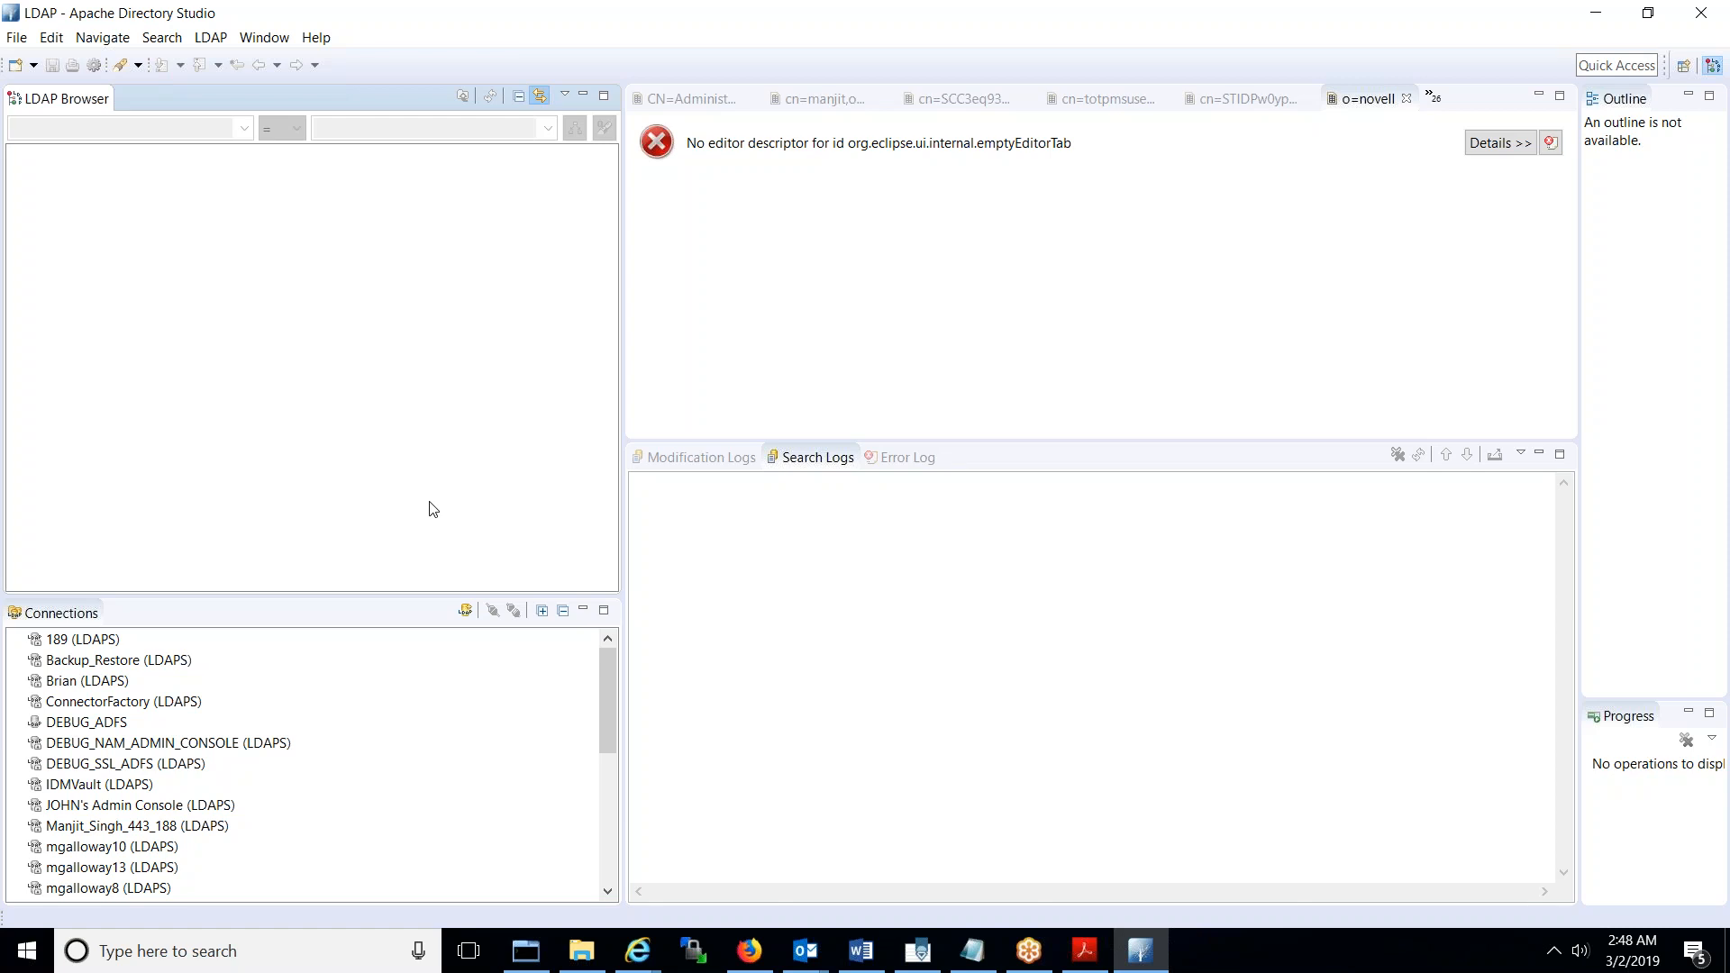
# - Start a new LDAP connection named WINADKERBADFS_389
pyautogui.click(466, 612)
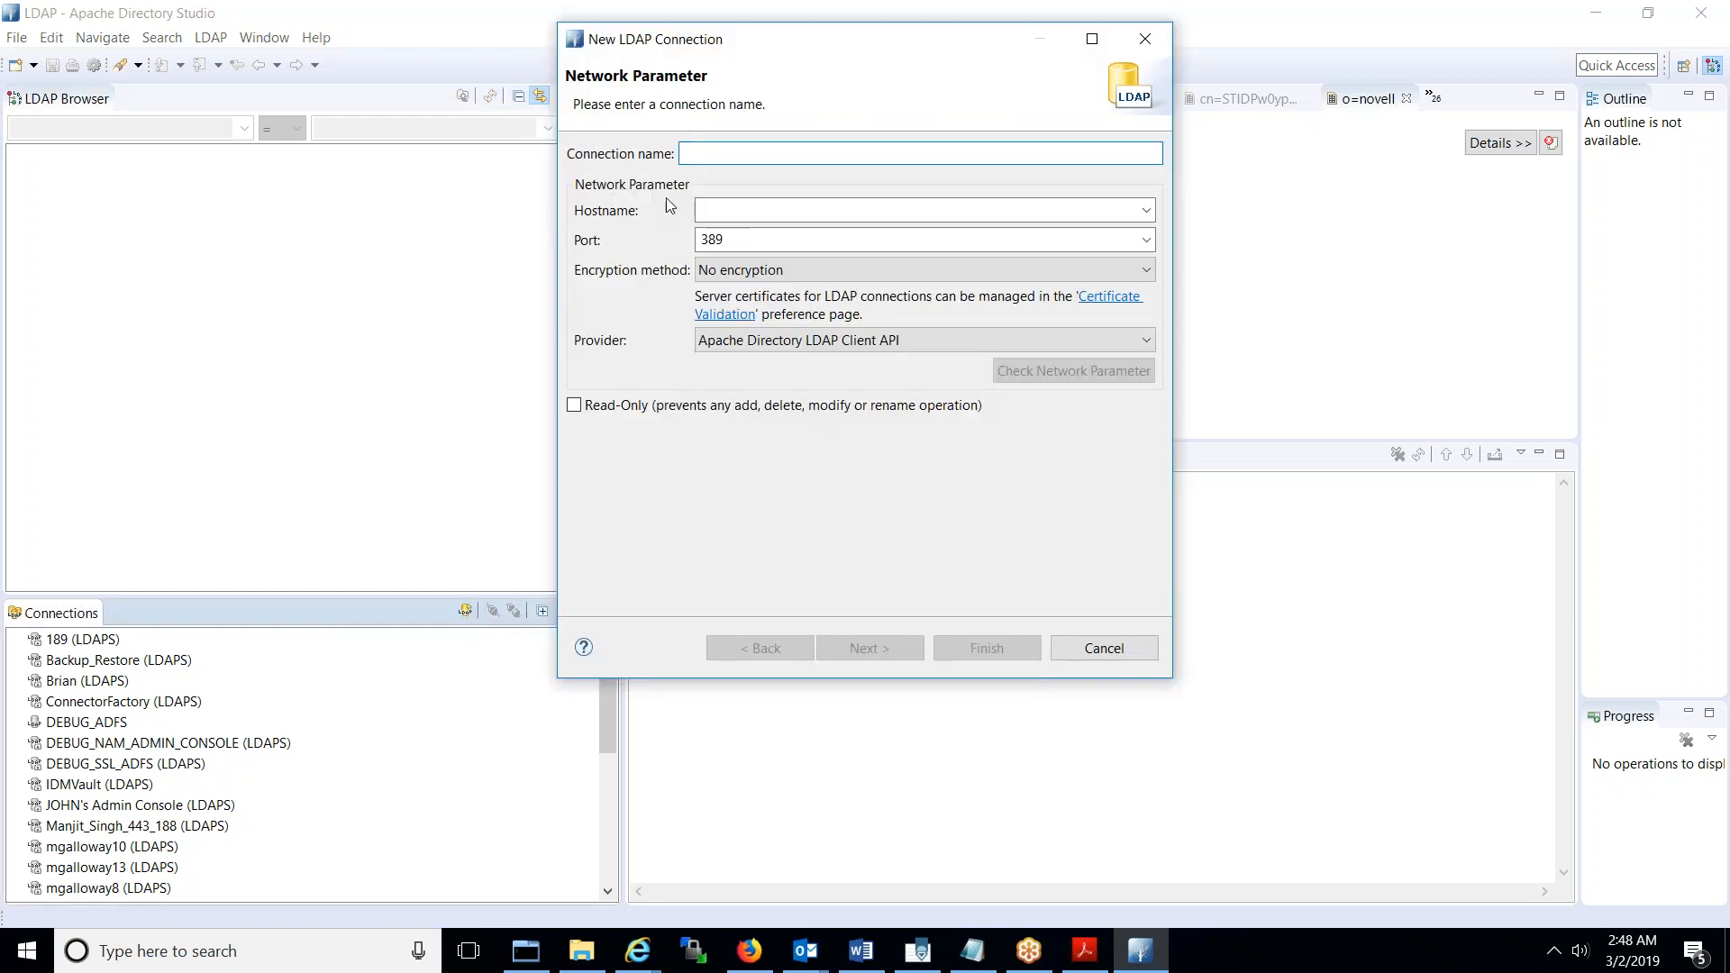
pyautogui.write('WINA')
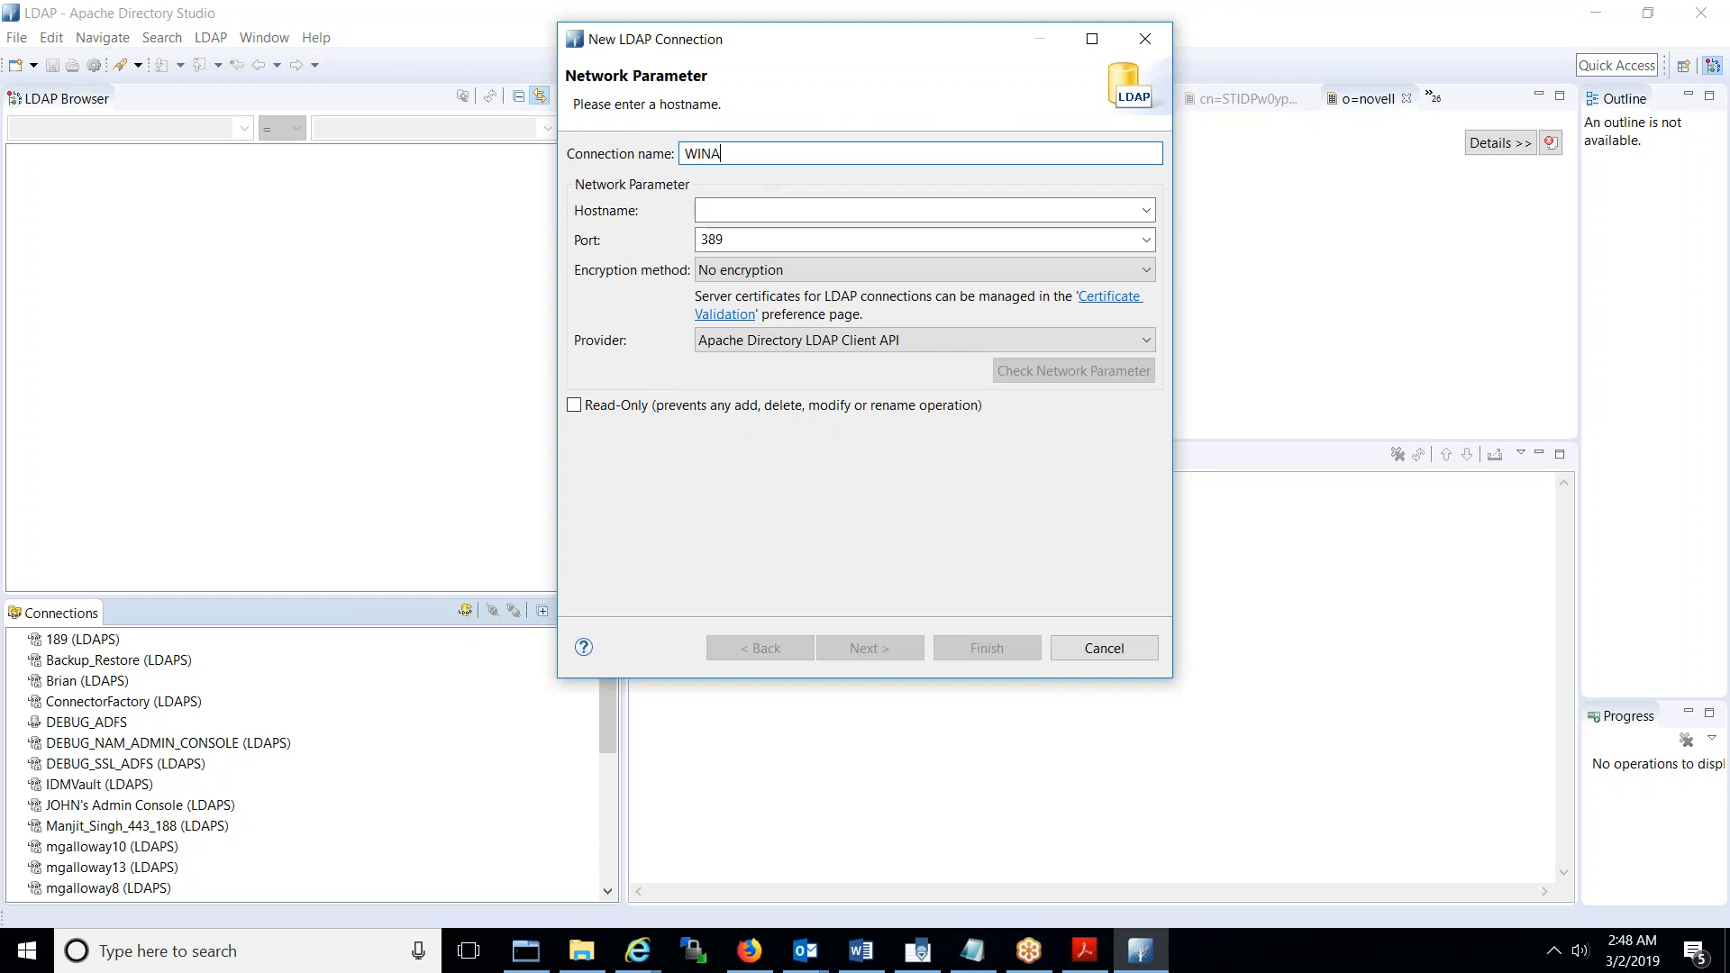
pyautogui.write('DKERBAR')
pyautogui.press('BackSpace')
pyautogui.write('DFS_389')
# - Point the connection at host 151.155.223.162, port 389, no encryption, and continue to authentication
pyautogui.click(708, 210)
pyautogui.write('151.155.223.13')
pyautogui.press('BackSpace')
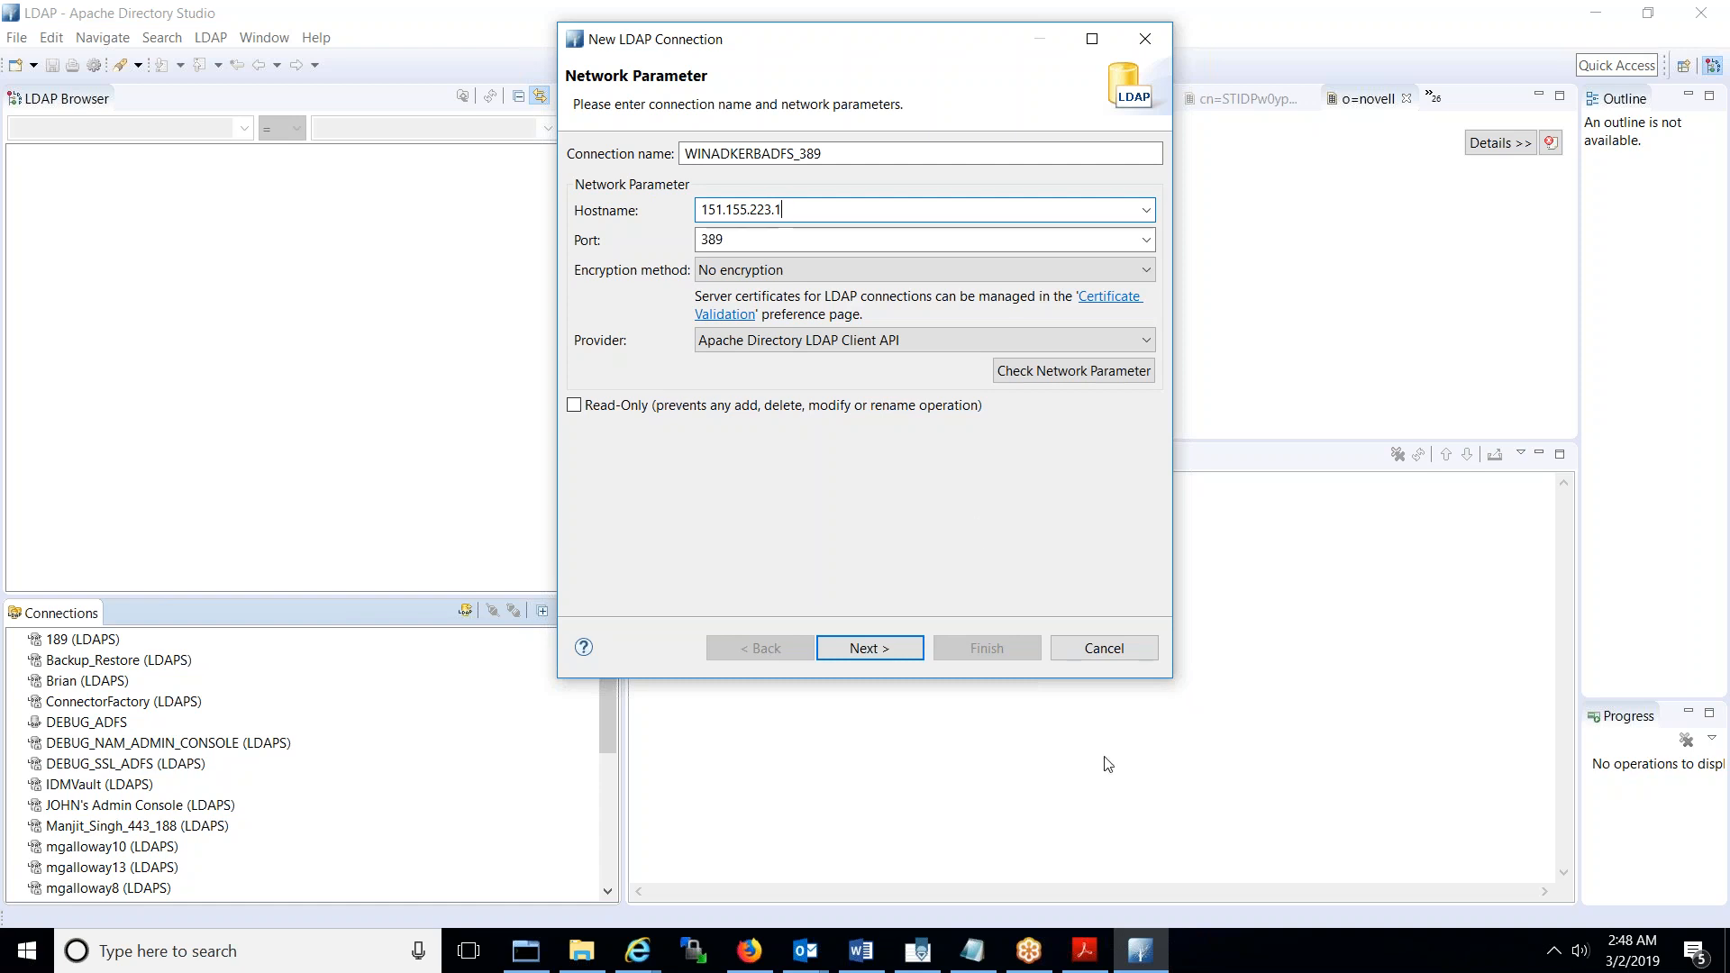
pyautogui.click(980, 961)
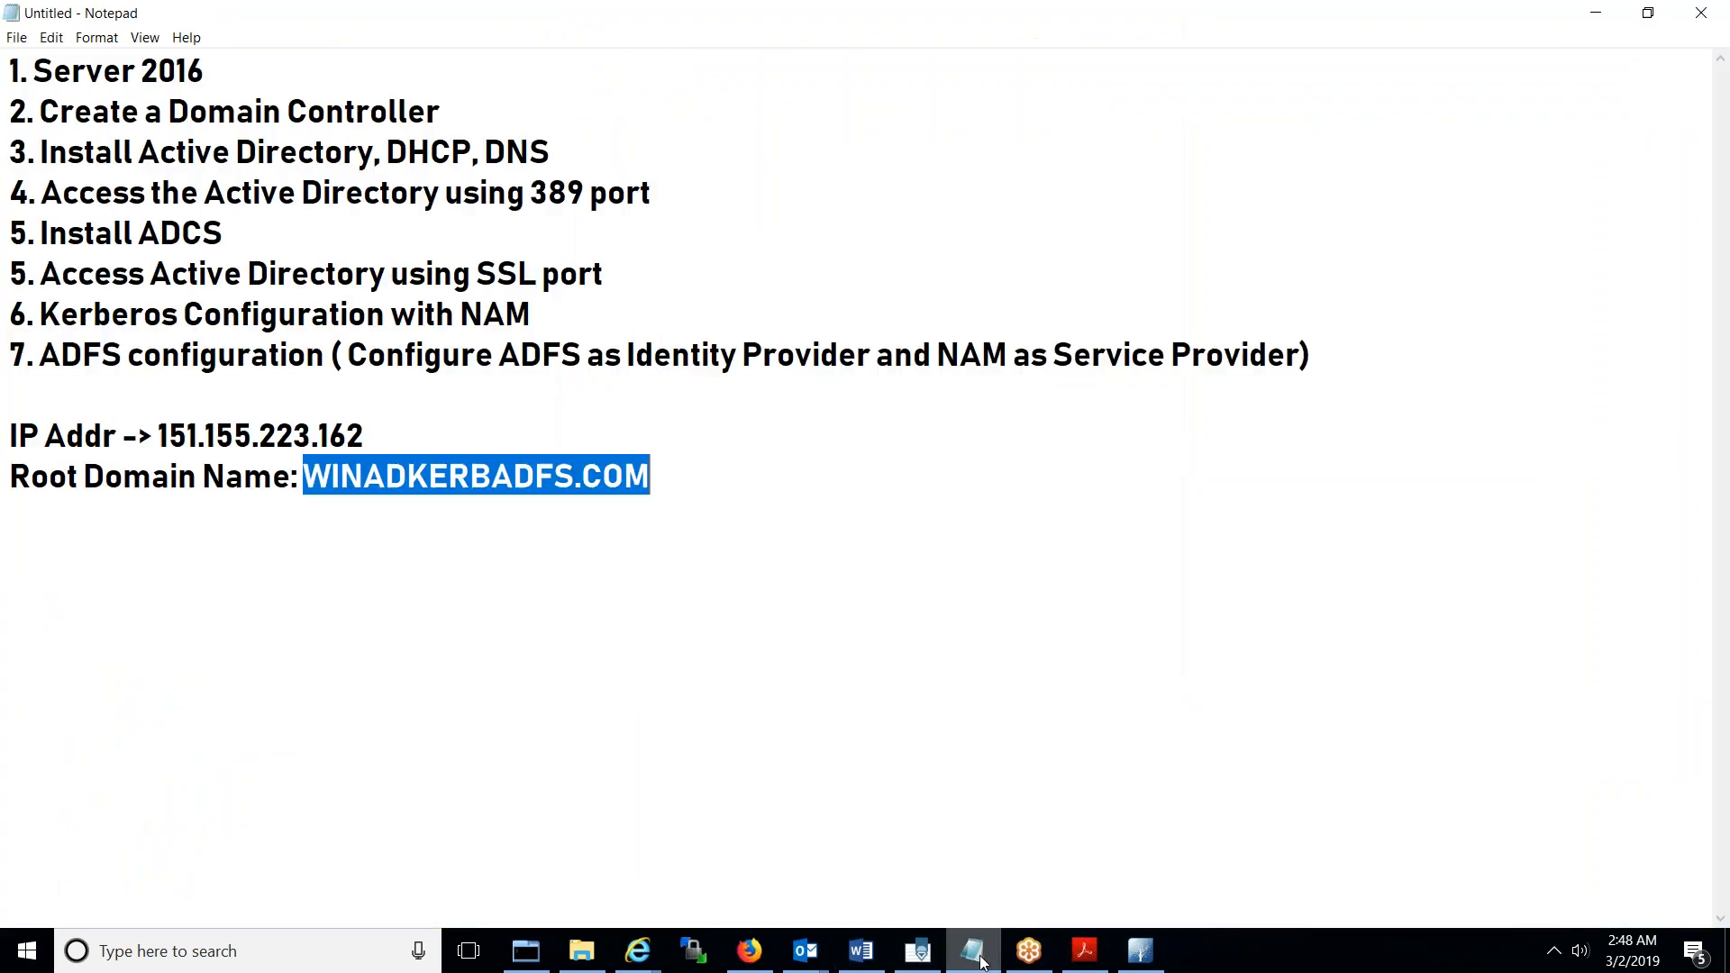
pyautogui.click(983, 963)
pyautogui.click(808, 211)
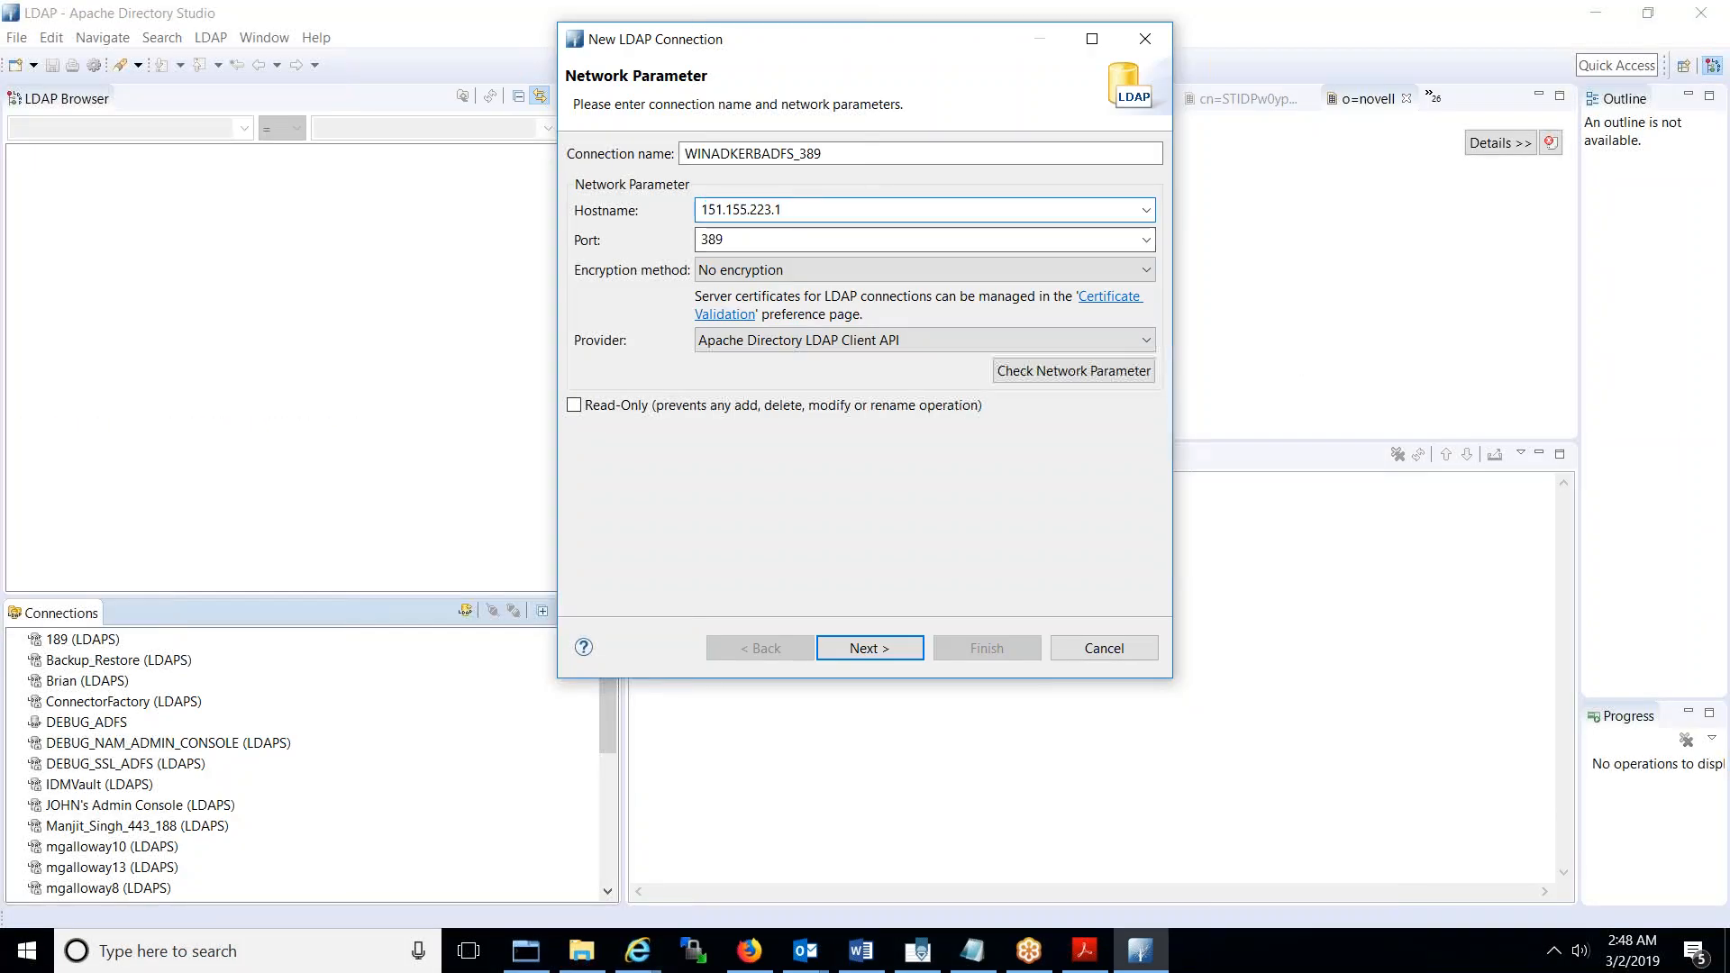
pyautogui.write('62')
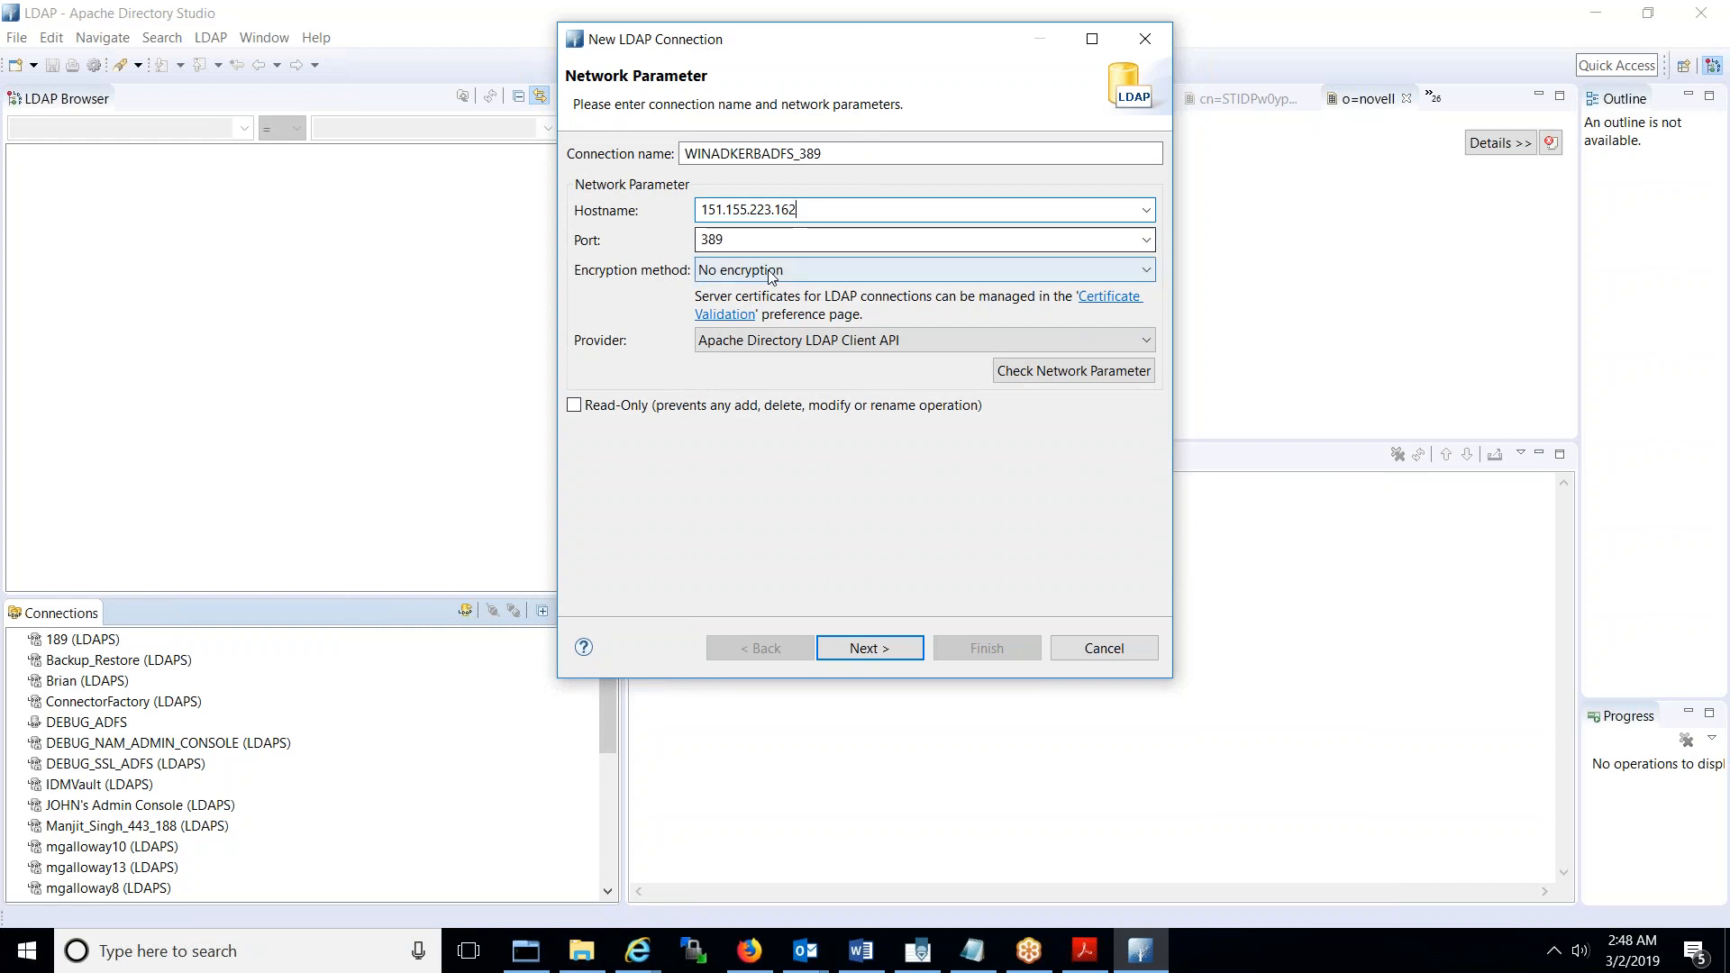
pyautogui.click(906, 649)
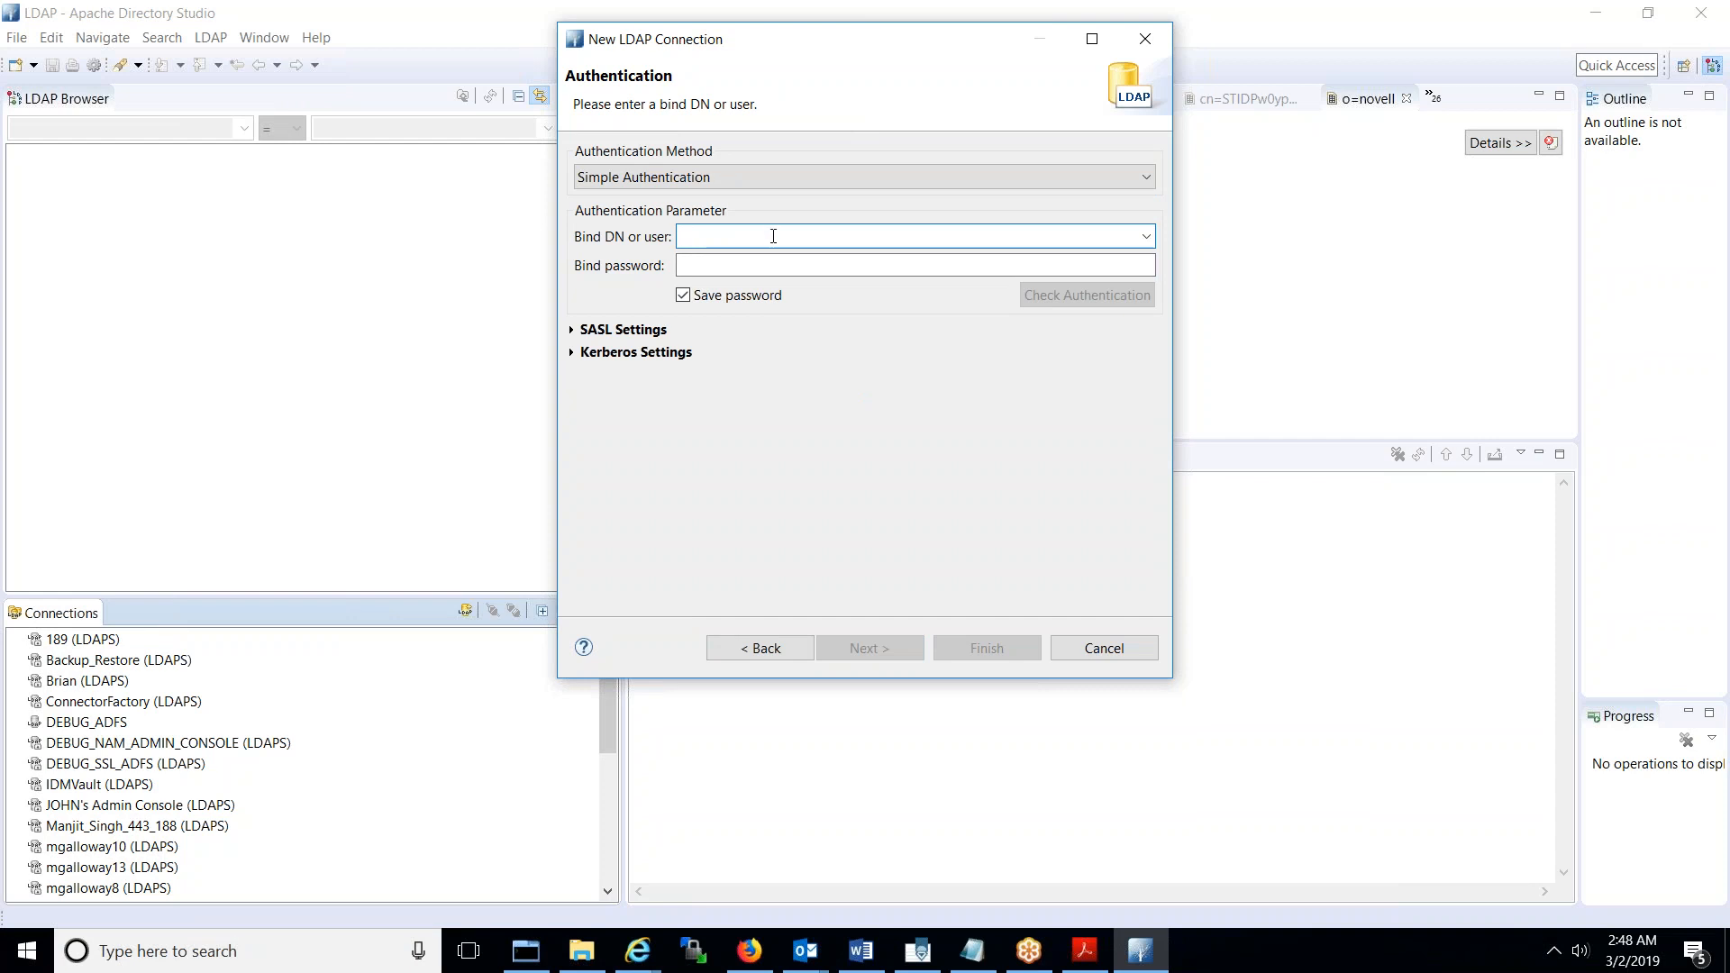
# - Enter bind DN CN=Administrator,CN=Users,DC=WINADKERBADFS,DC=COM and the administrator's bind password
pyautogui.write('CN')
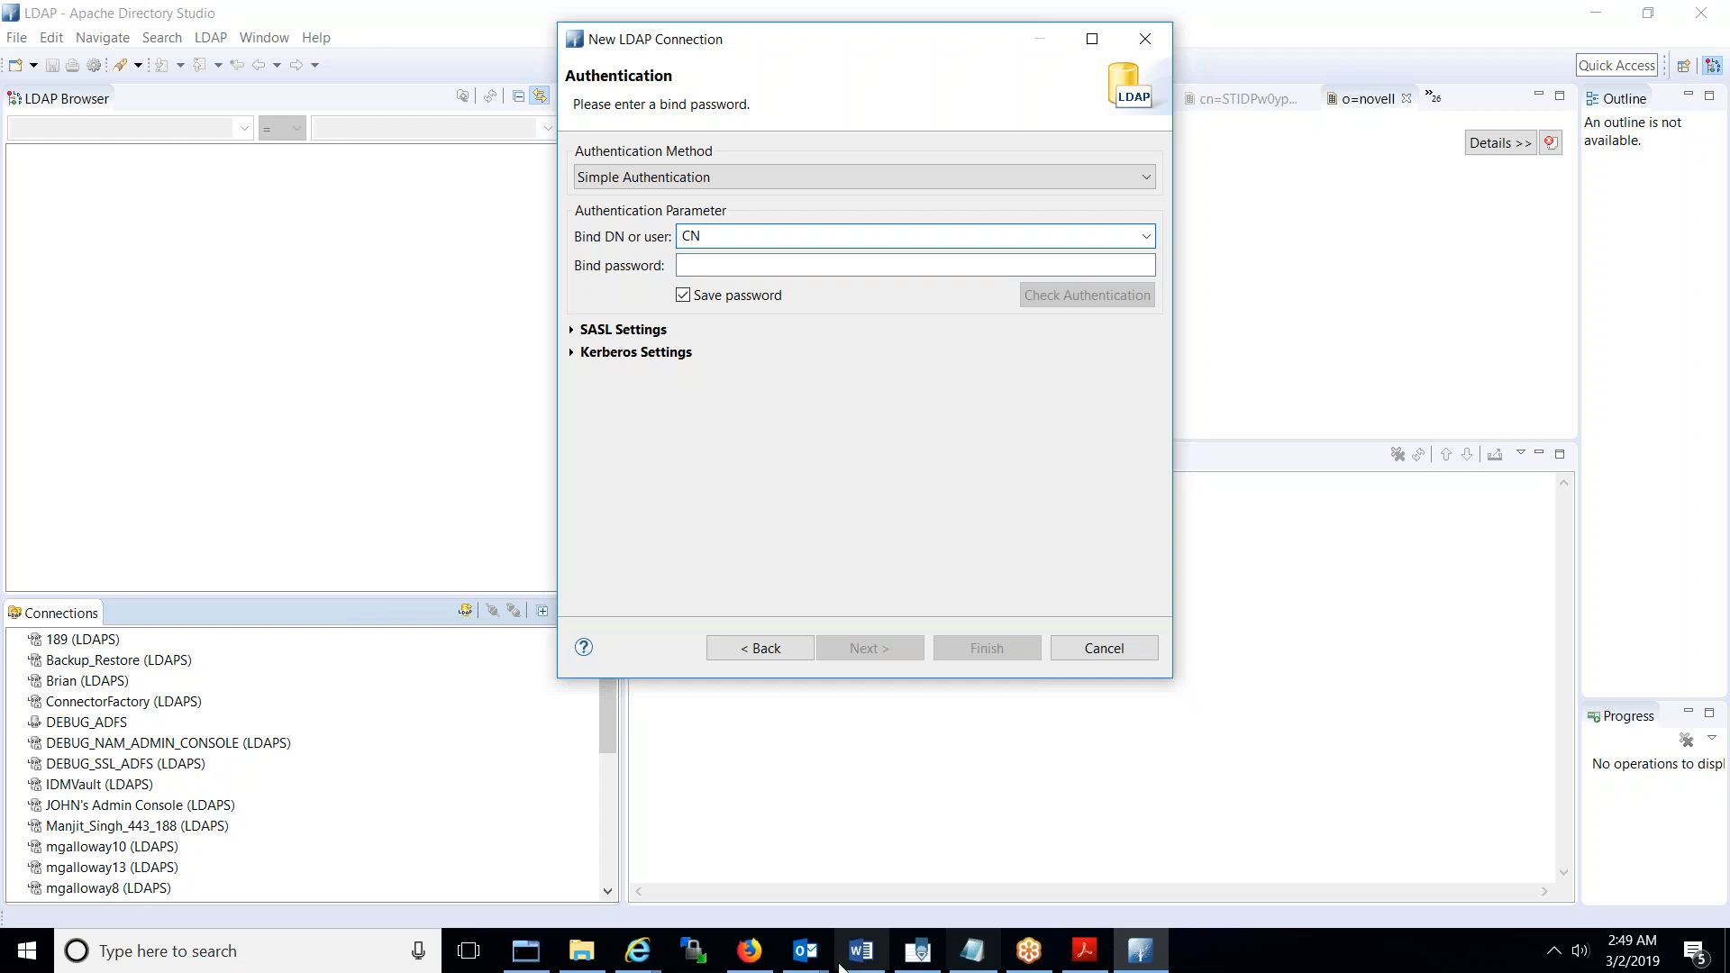
pyautogui.click(753, 961)
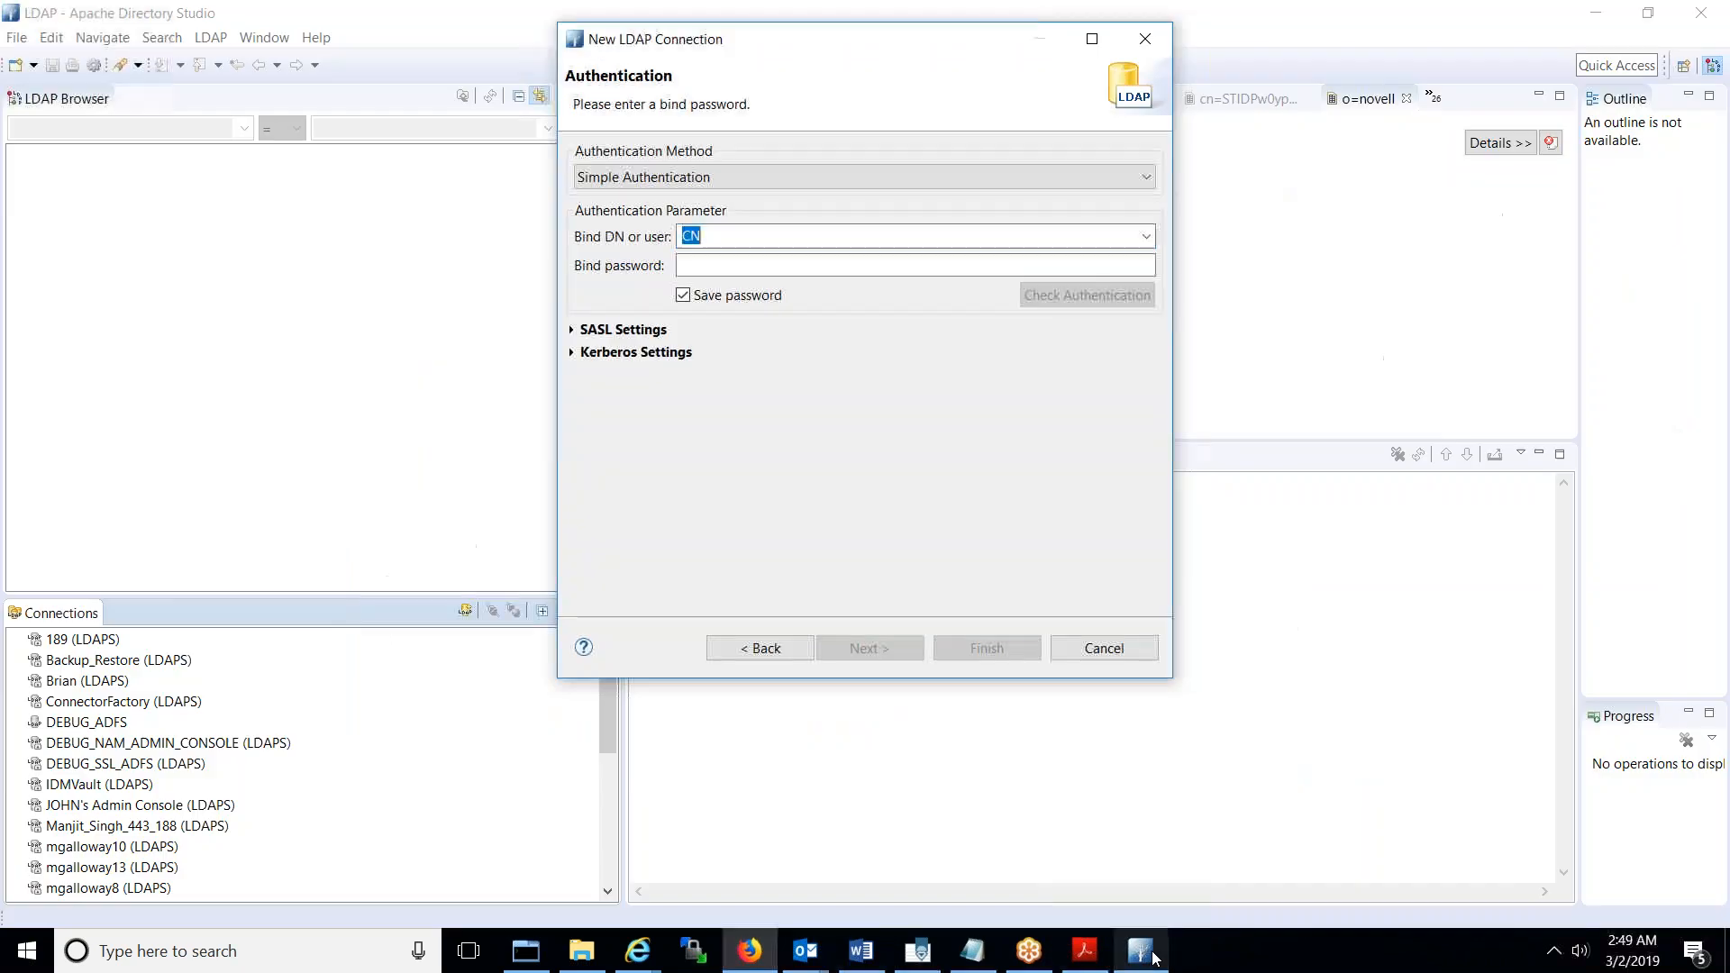
pyautogui.click(1157, 958)
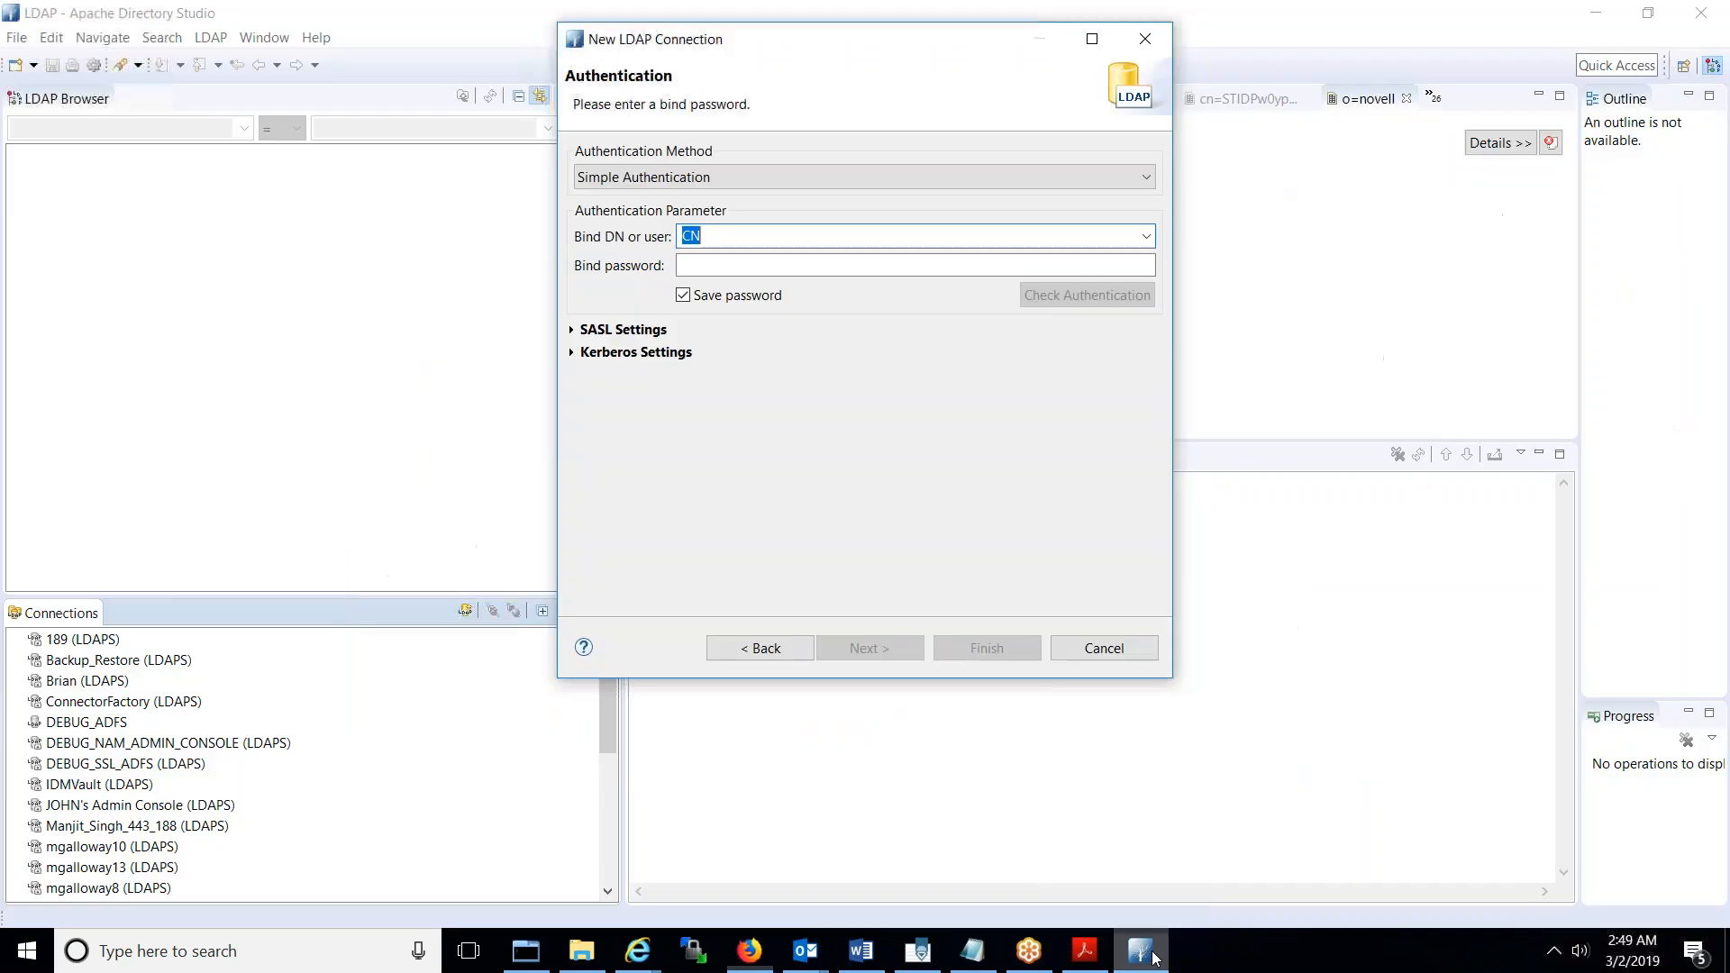
pyautogui.click(824, 238)
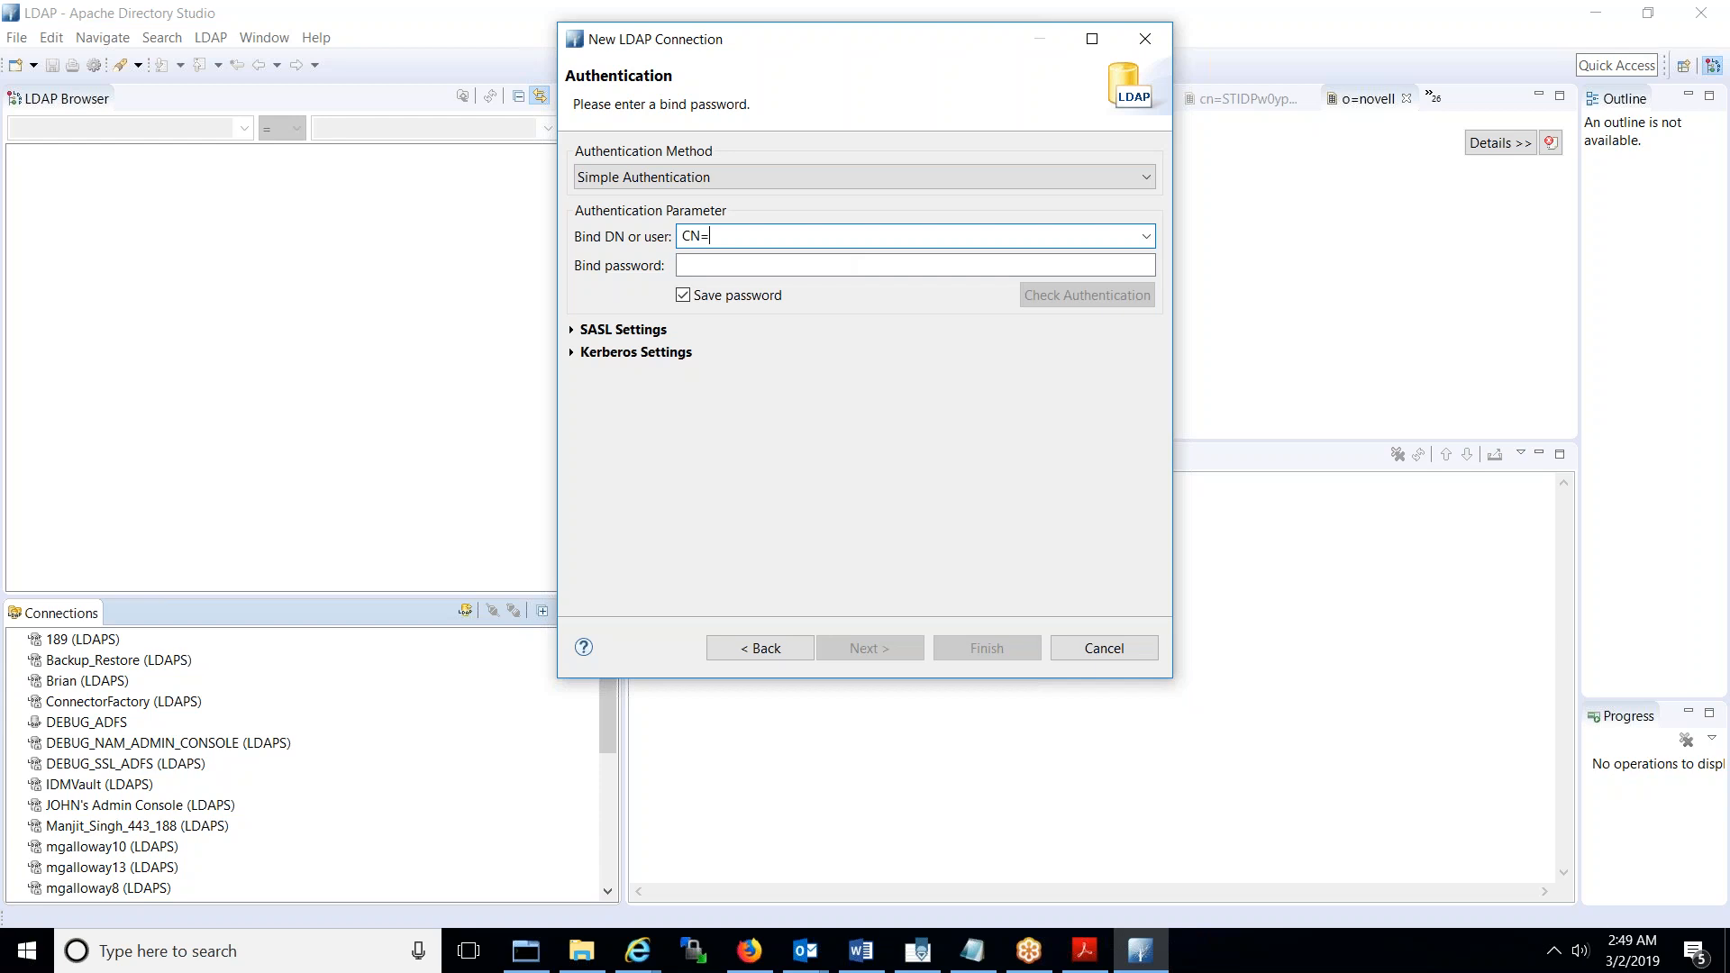
pyautogui.write('ADMINI')
pyautogui.press('BackSpace')
pyautogui.press('BackSpace')
pyautogui.press('BackSpace')
pyautogui.press('BackSpace')
pyautogui.press('BackSpace')
pyautogui.press('BackSpace')
pyautogui.write('Administrator,CN=Users,DC=WIN')
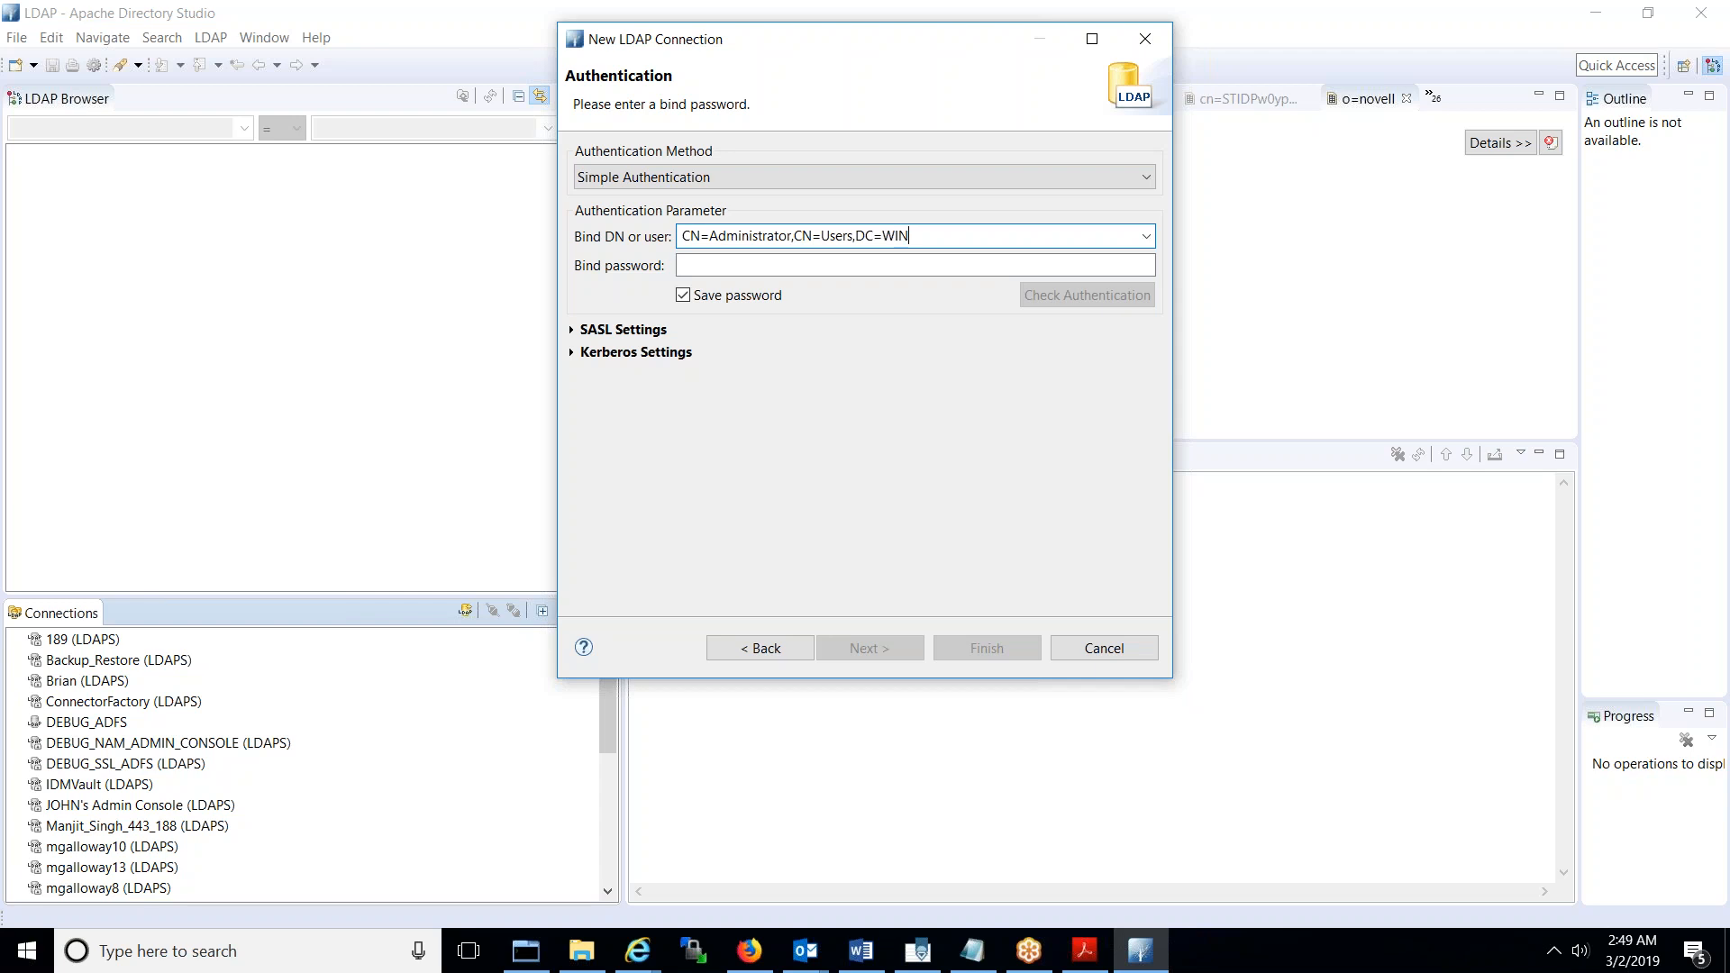
pyautogui.write('ADKERBADFS,DC=COM')
pyautogui.press('Tab')
pyautogui.write('••••••••••')
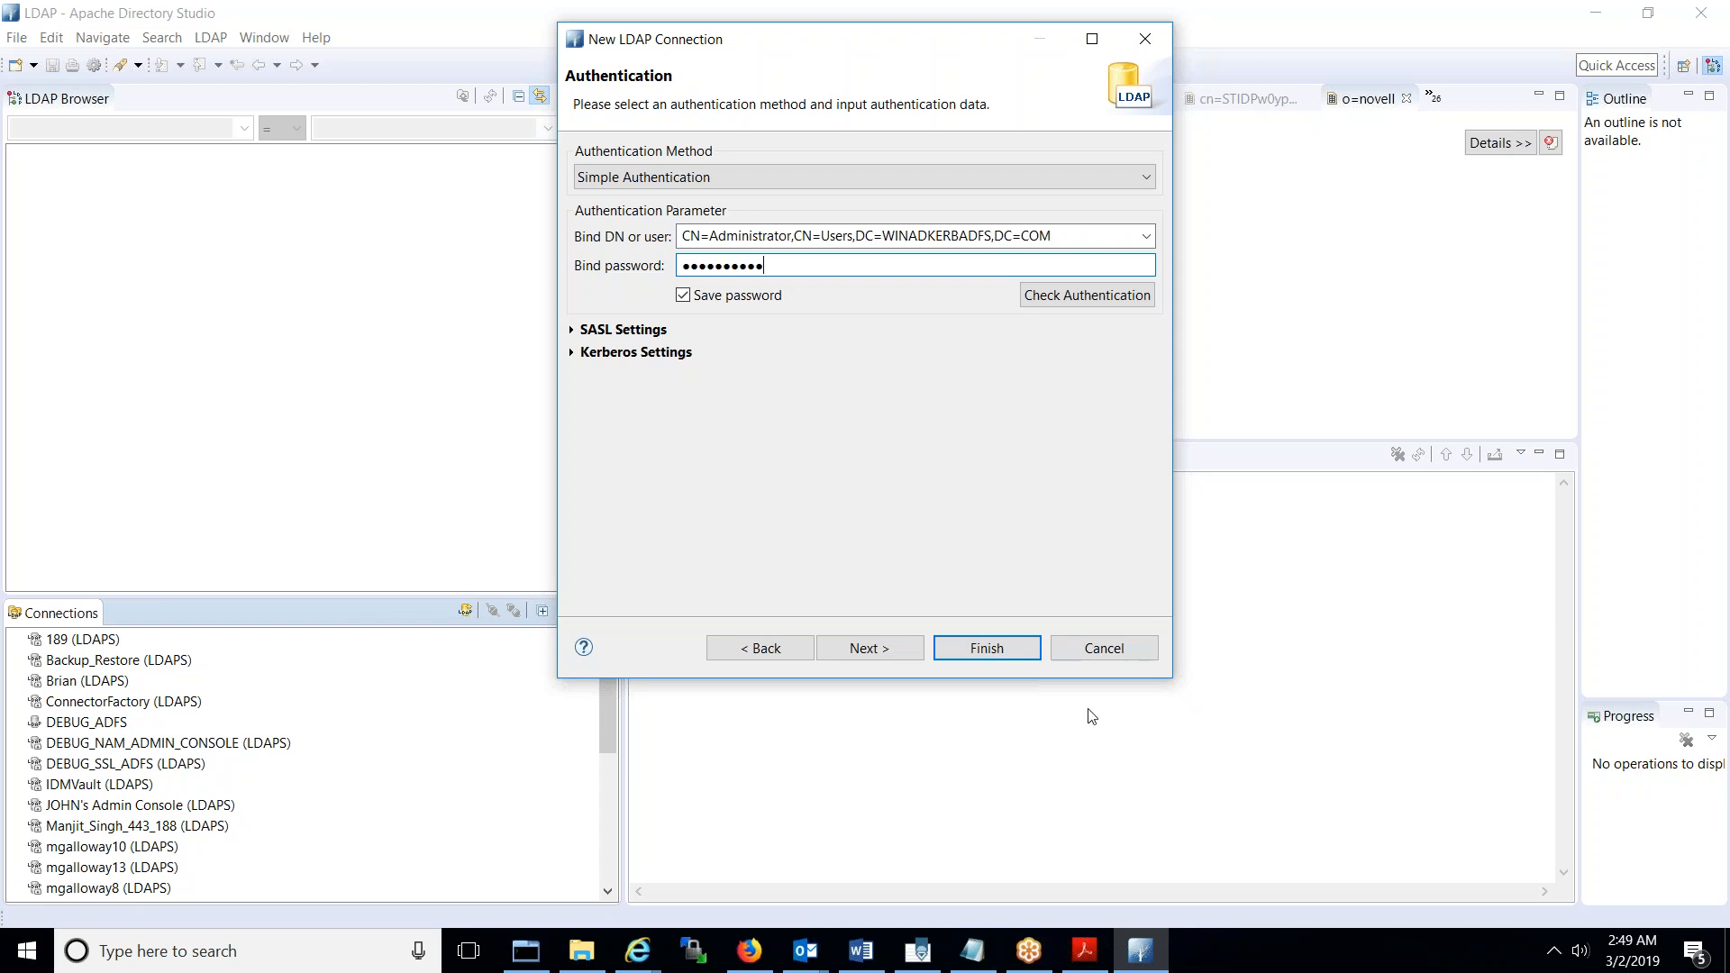
# - Finish the WINADKERBADFS_389 connection and open the DC=WINADKERBADFS,DC=COM entry
pyautogui.click(978, 649)
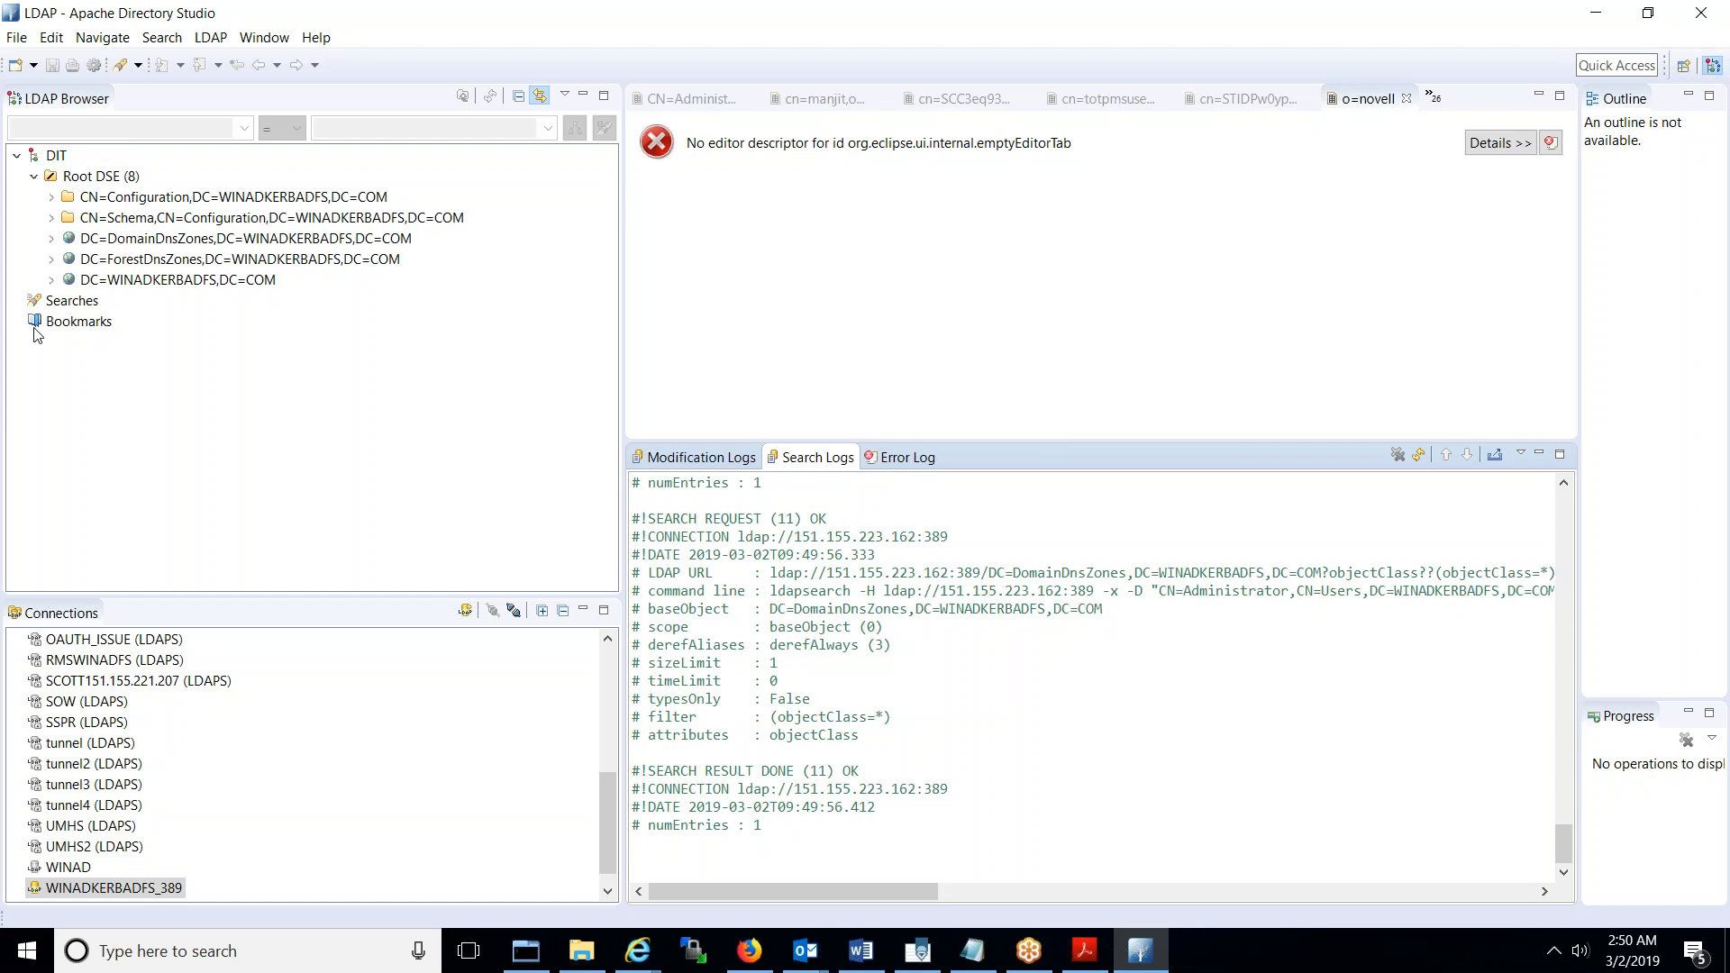
pyautogui.click(51, 281)
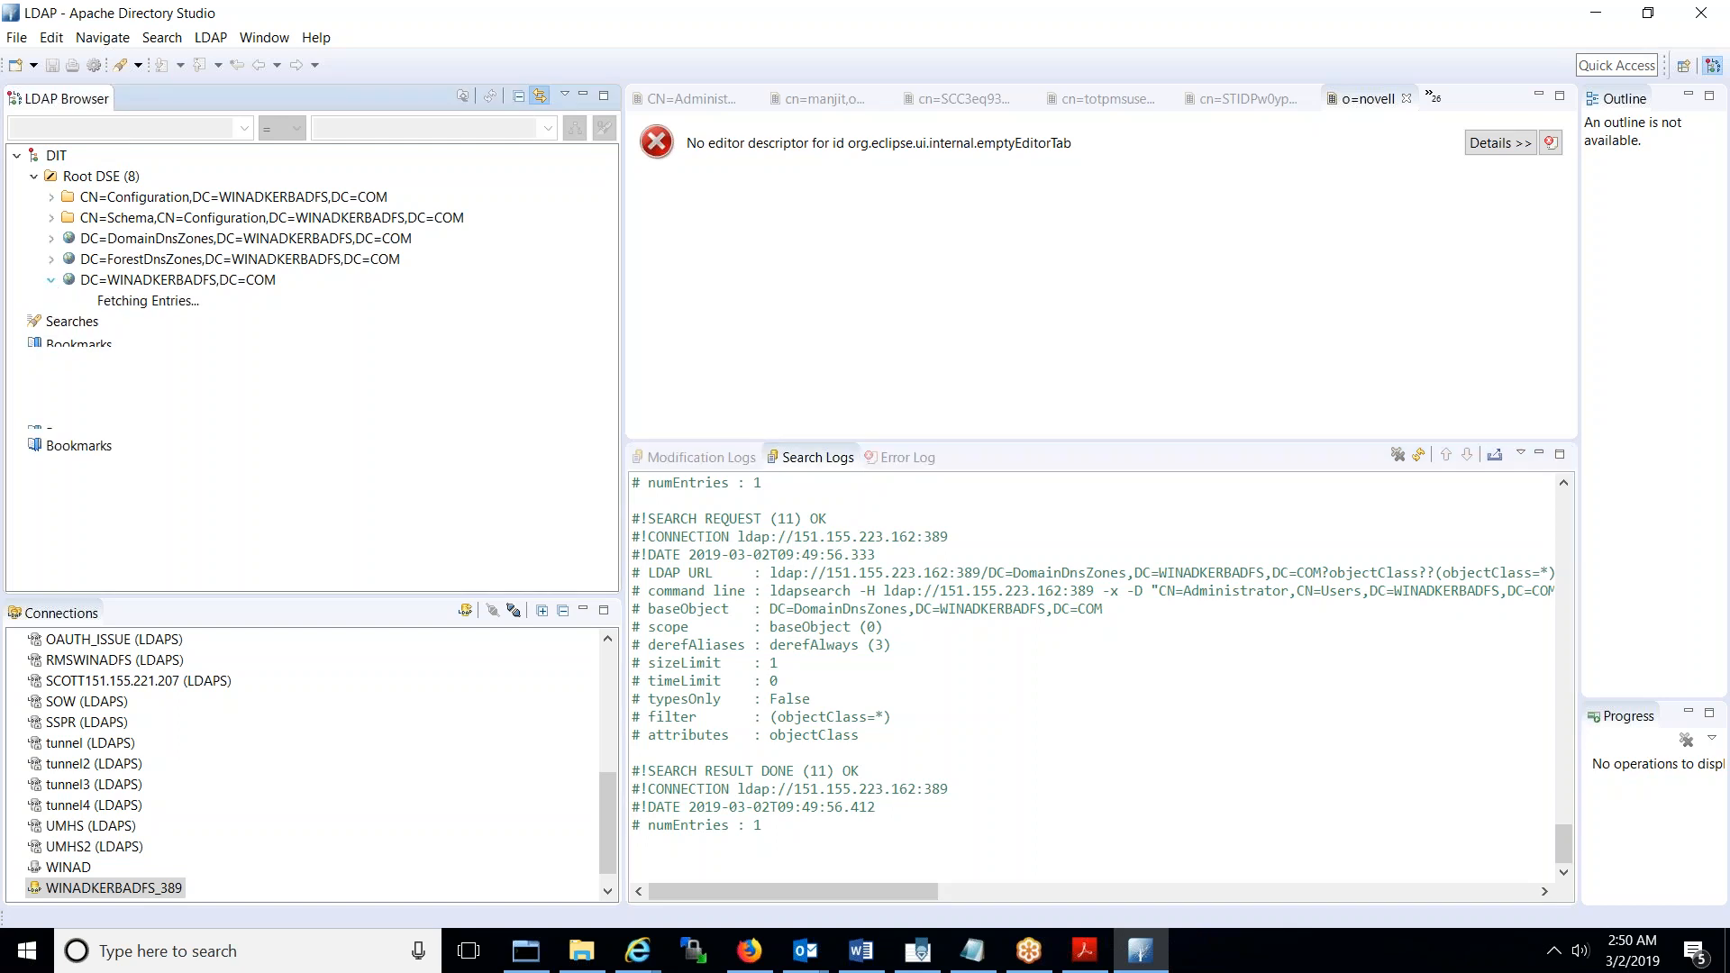
pyautogui.click(173, 281)
pyautogui.click(609, 560)
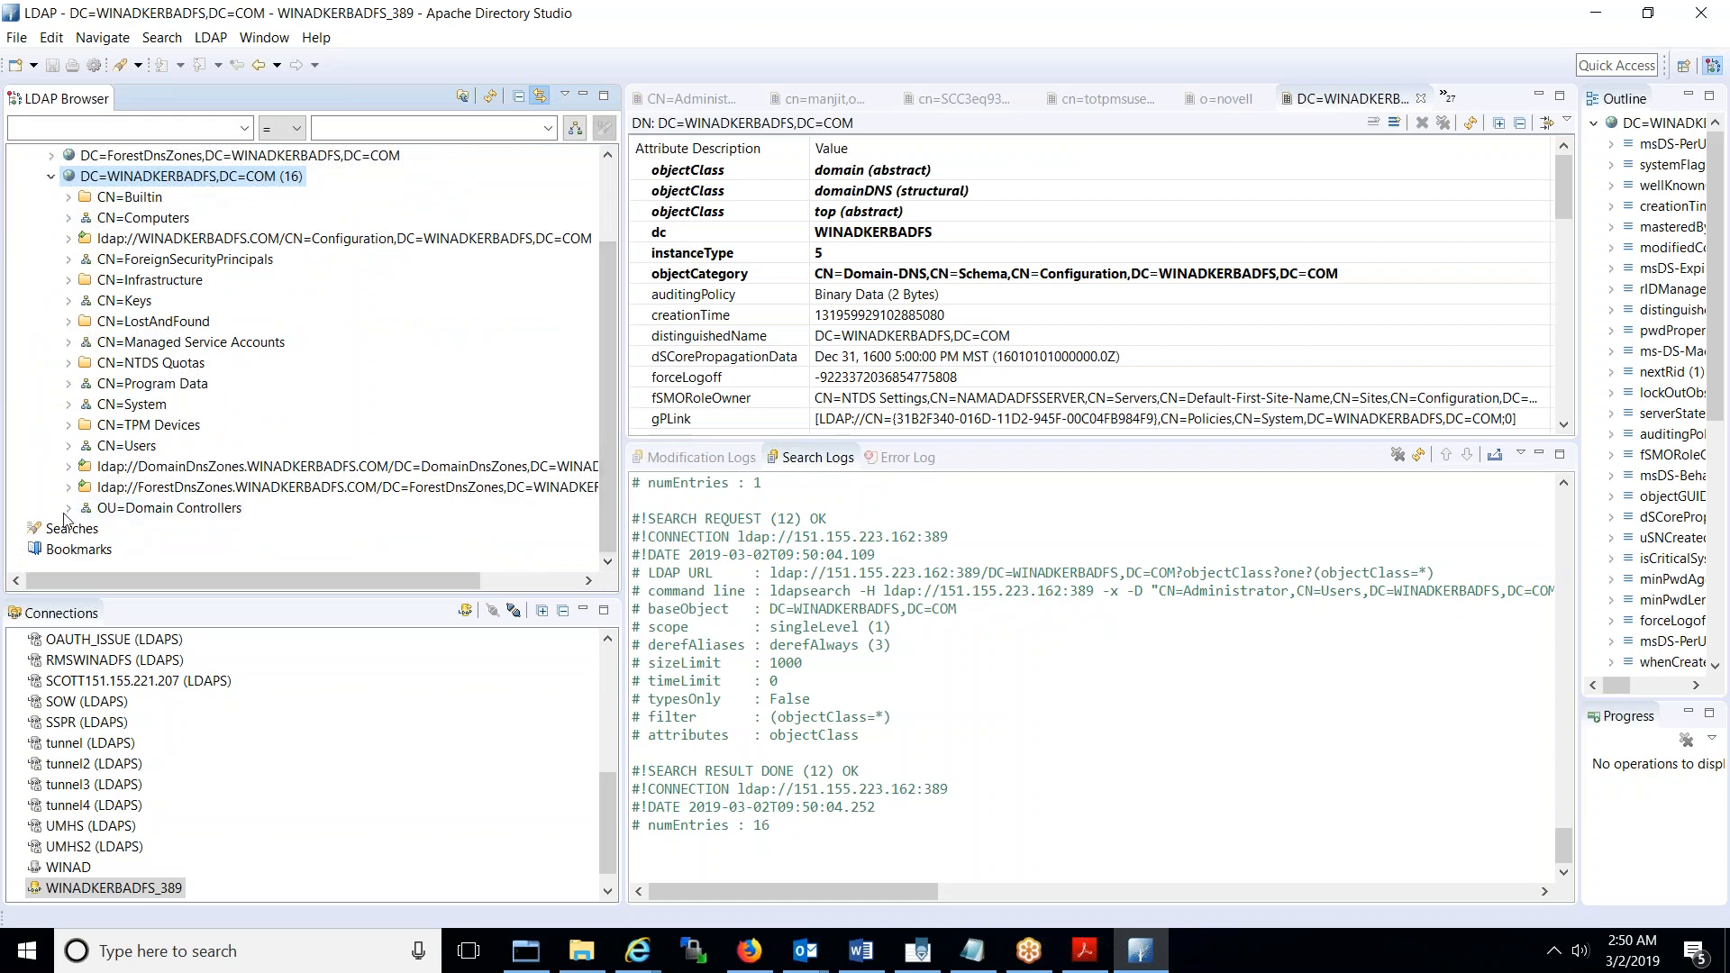
# - Expand CN=Users, open CN=Administrator's attributes, then minimize Apache Directory Studio
pyautogui.click(69, 508)
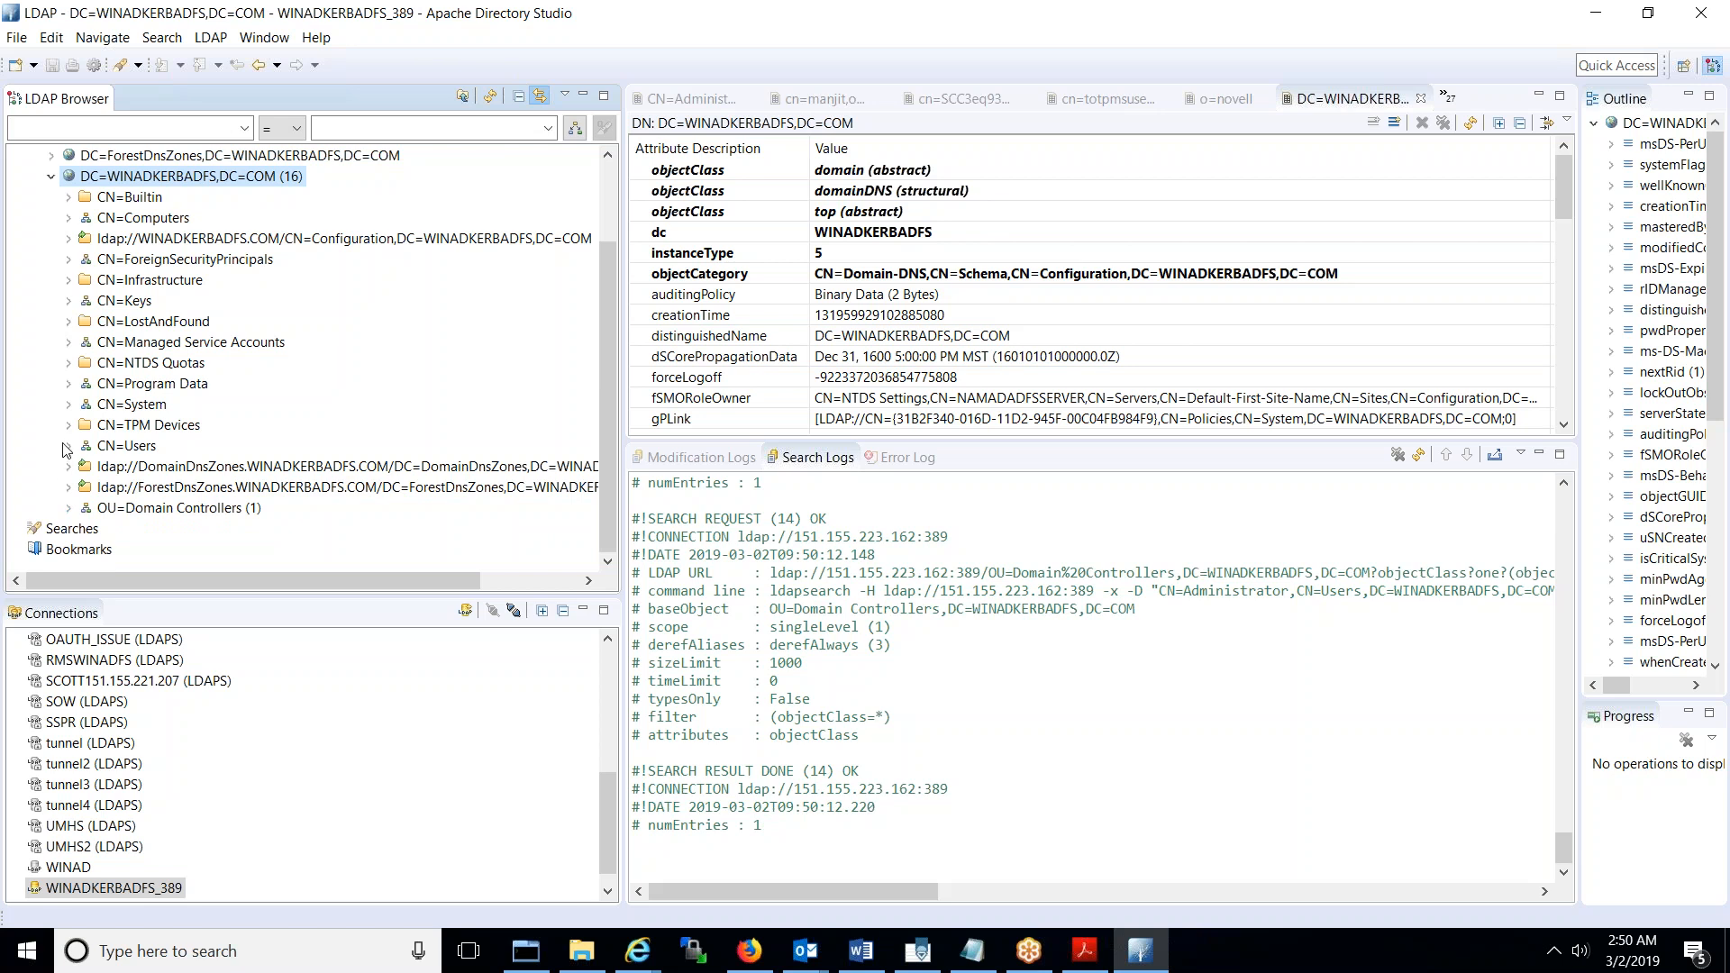
pyautogui.click(68, 445)
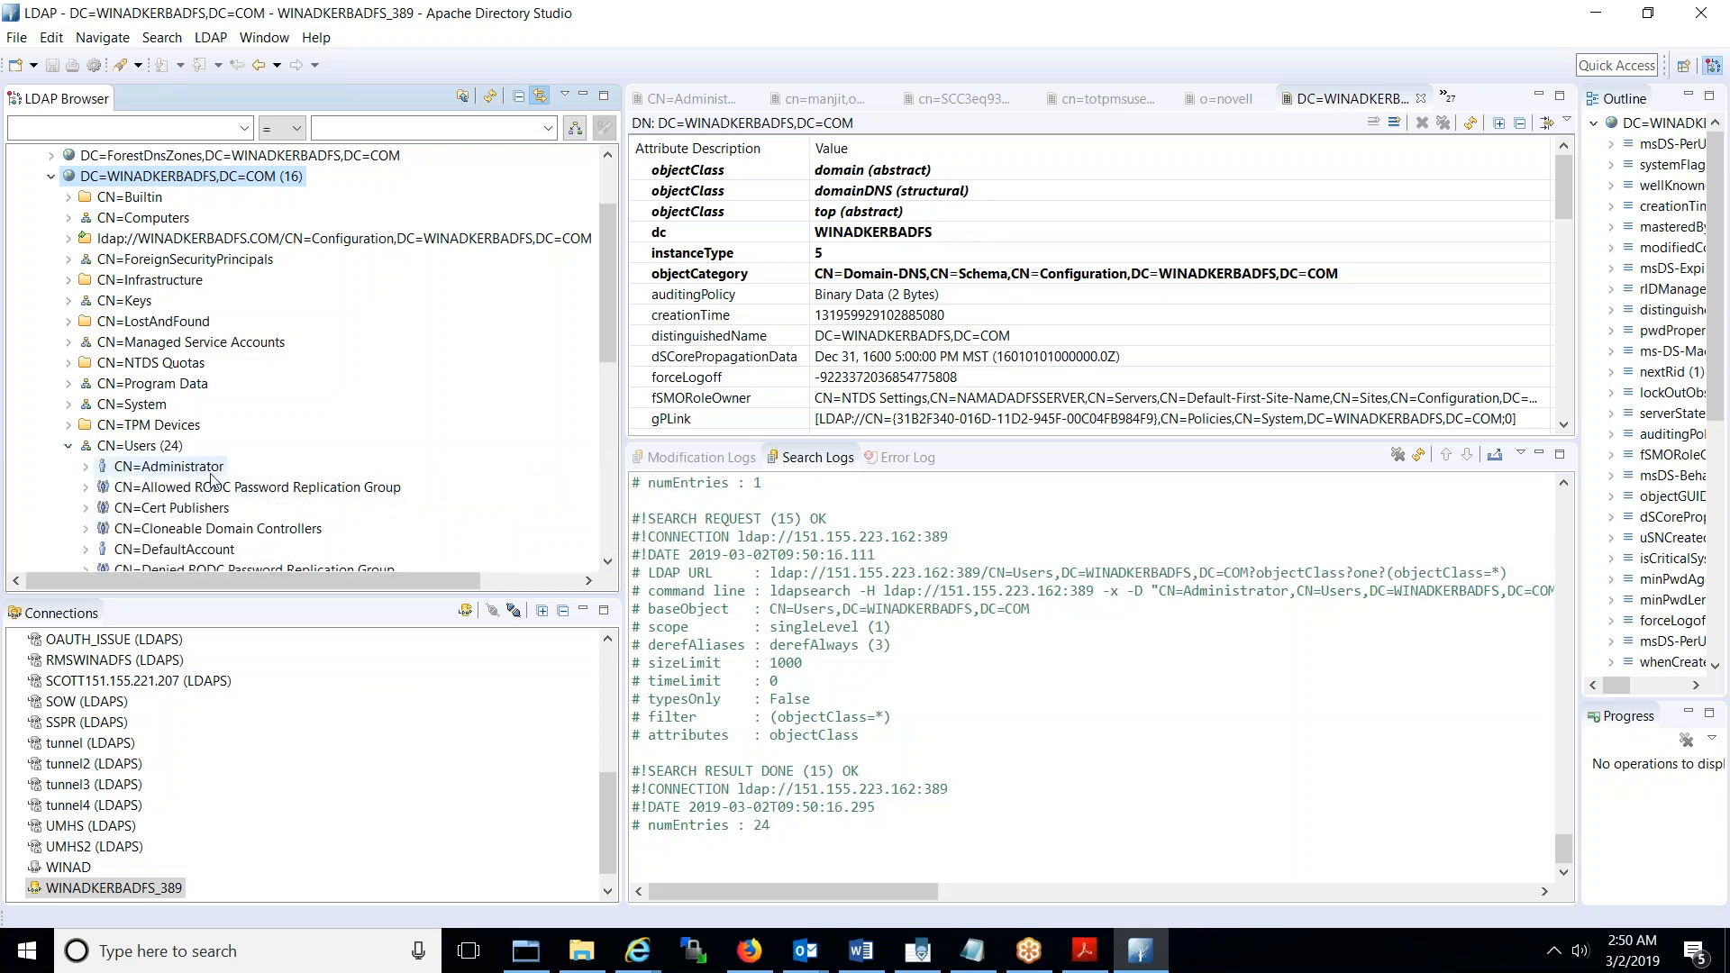
pyautogui.doubleClick(171, 466)
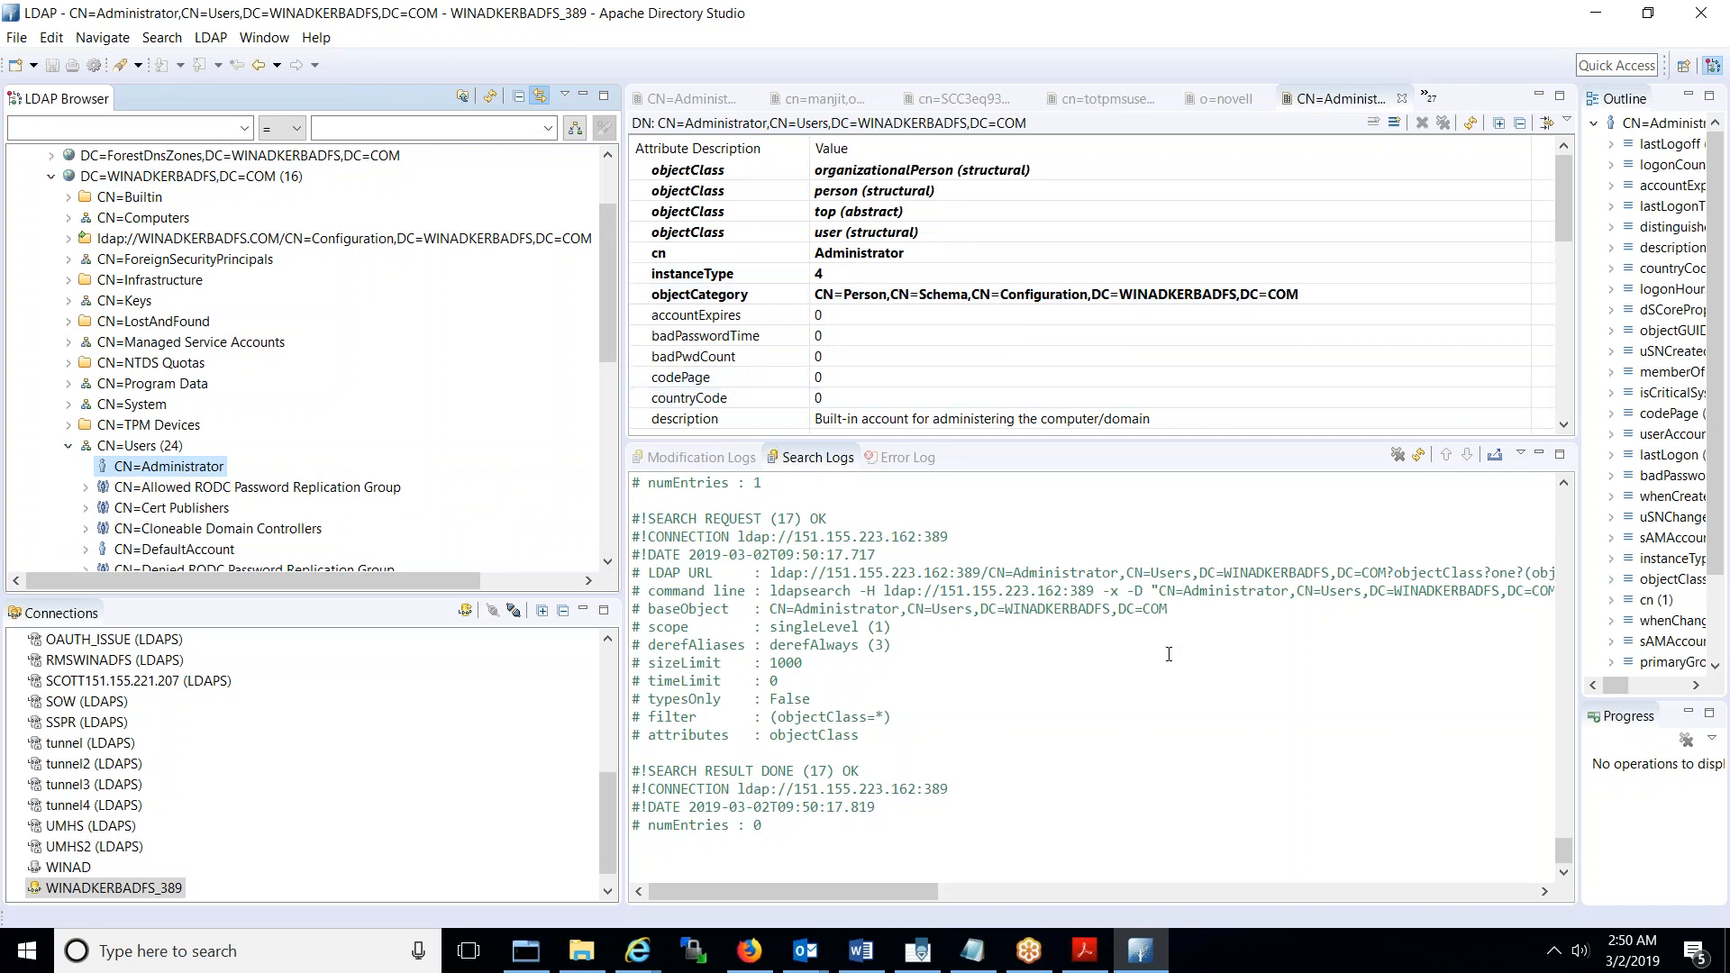
pyautogui.click(1157, 958)
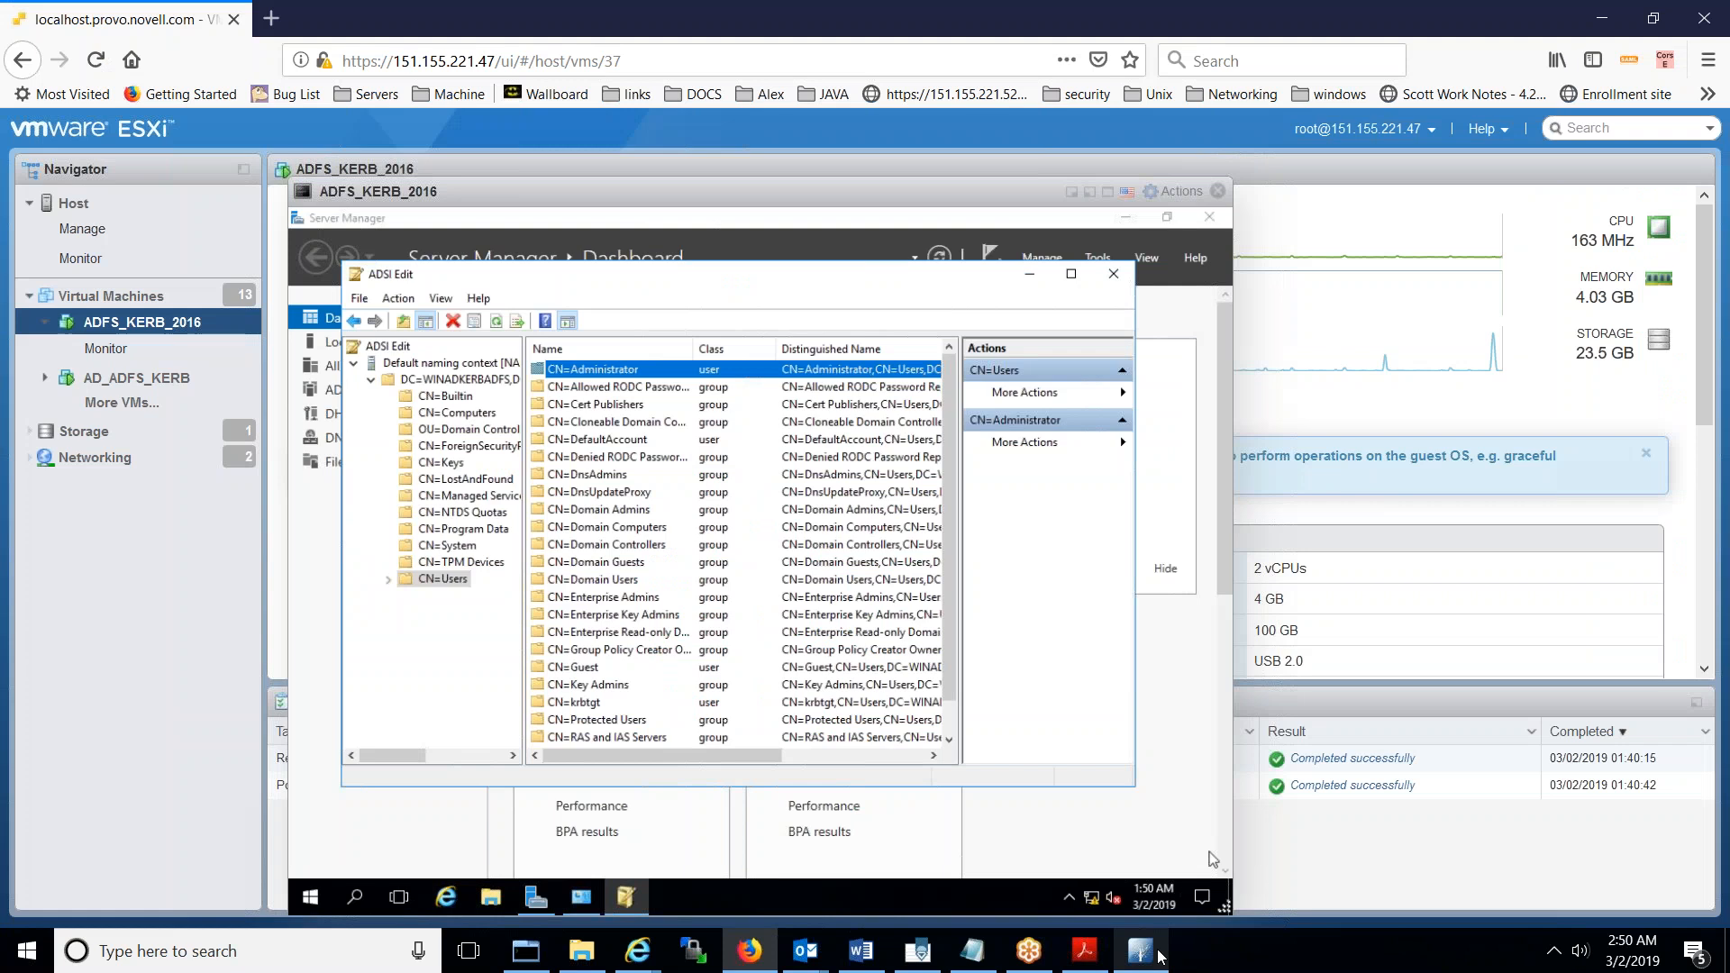
# - Close ADSI Edit and start Add Roles and Features from Server Manager's Manage menu
pyautogui.click(1119, 284)
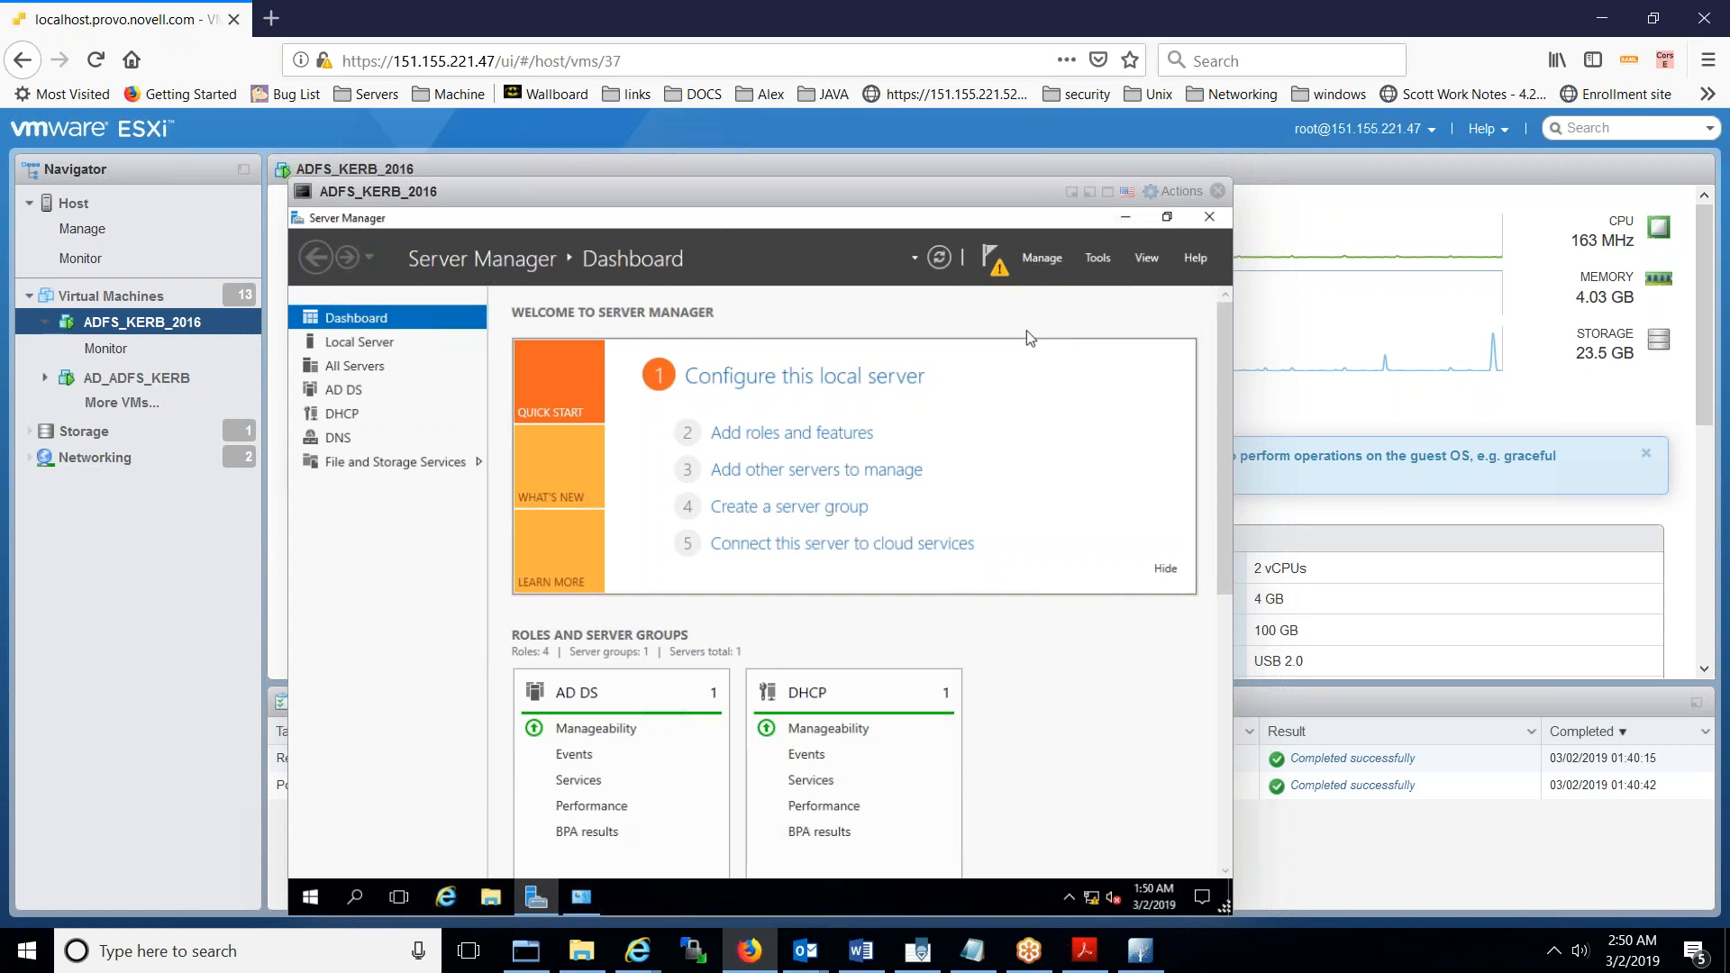
pyautogui.click(1038, 260)
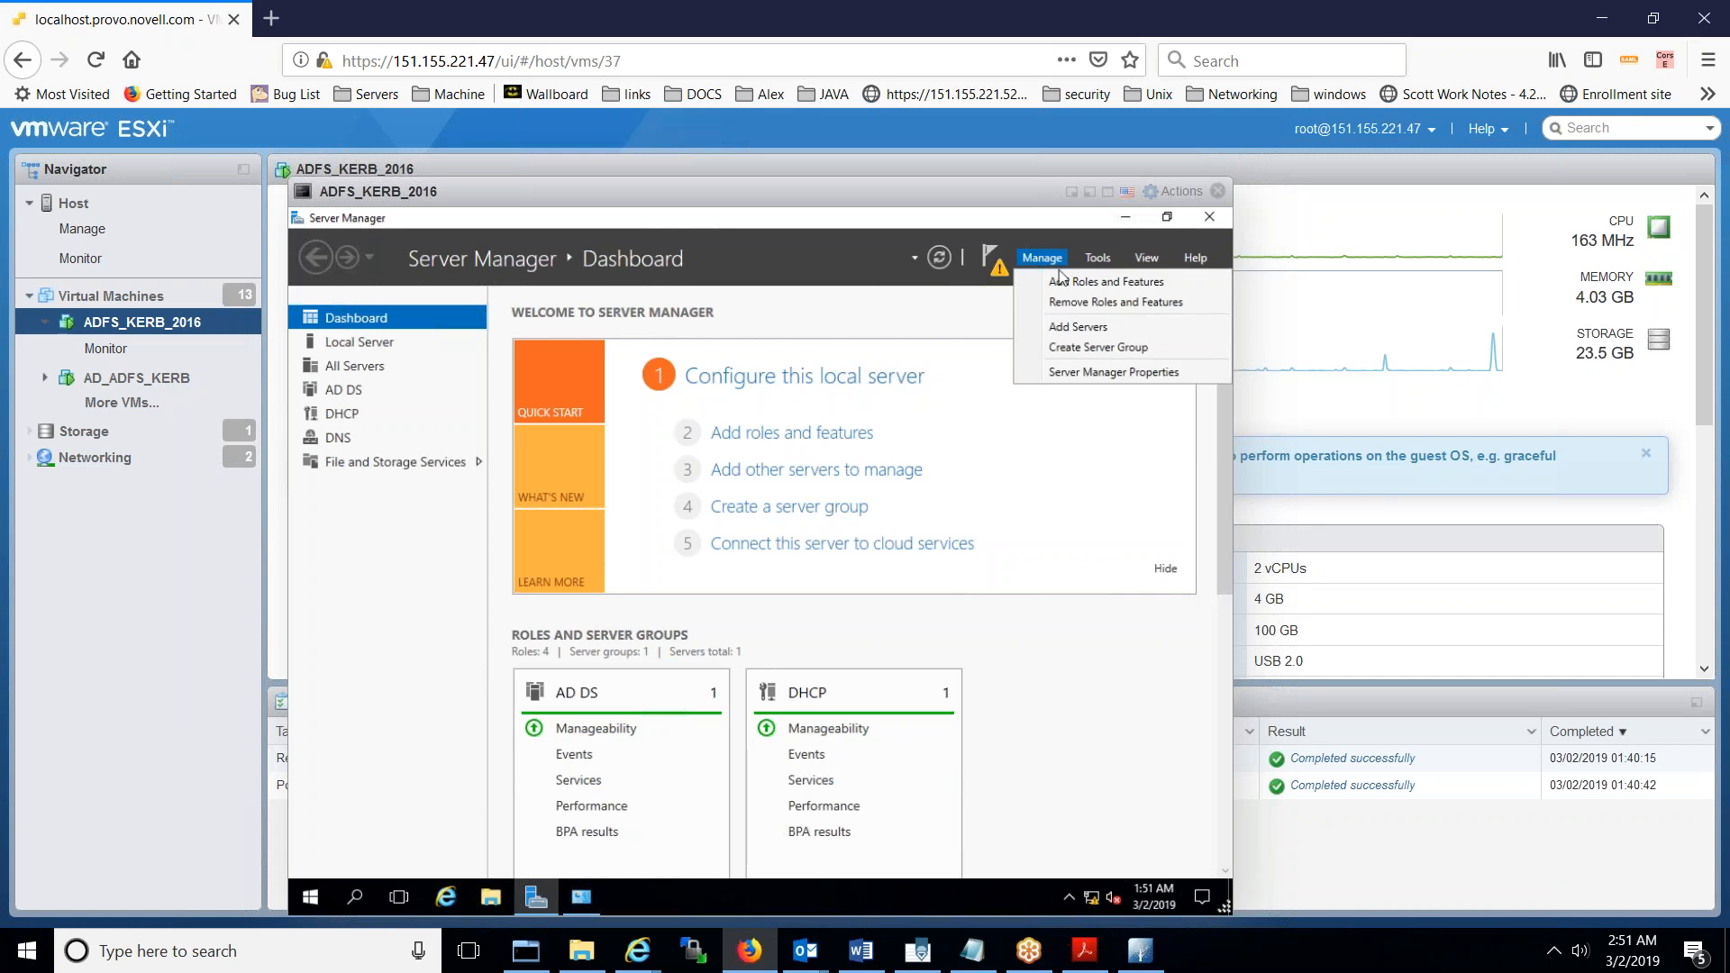
pyautogui.click(1060, 282)
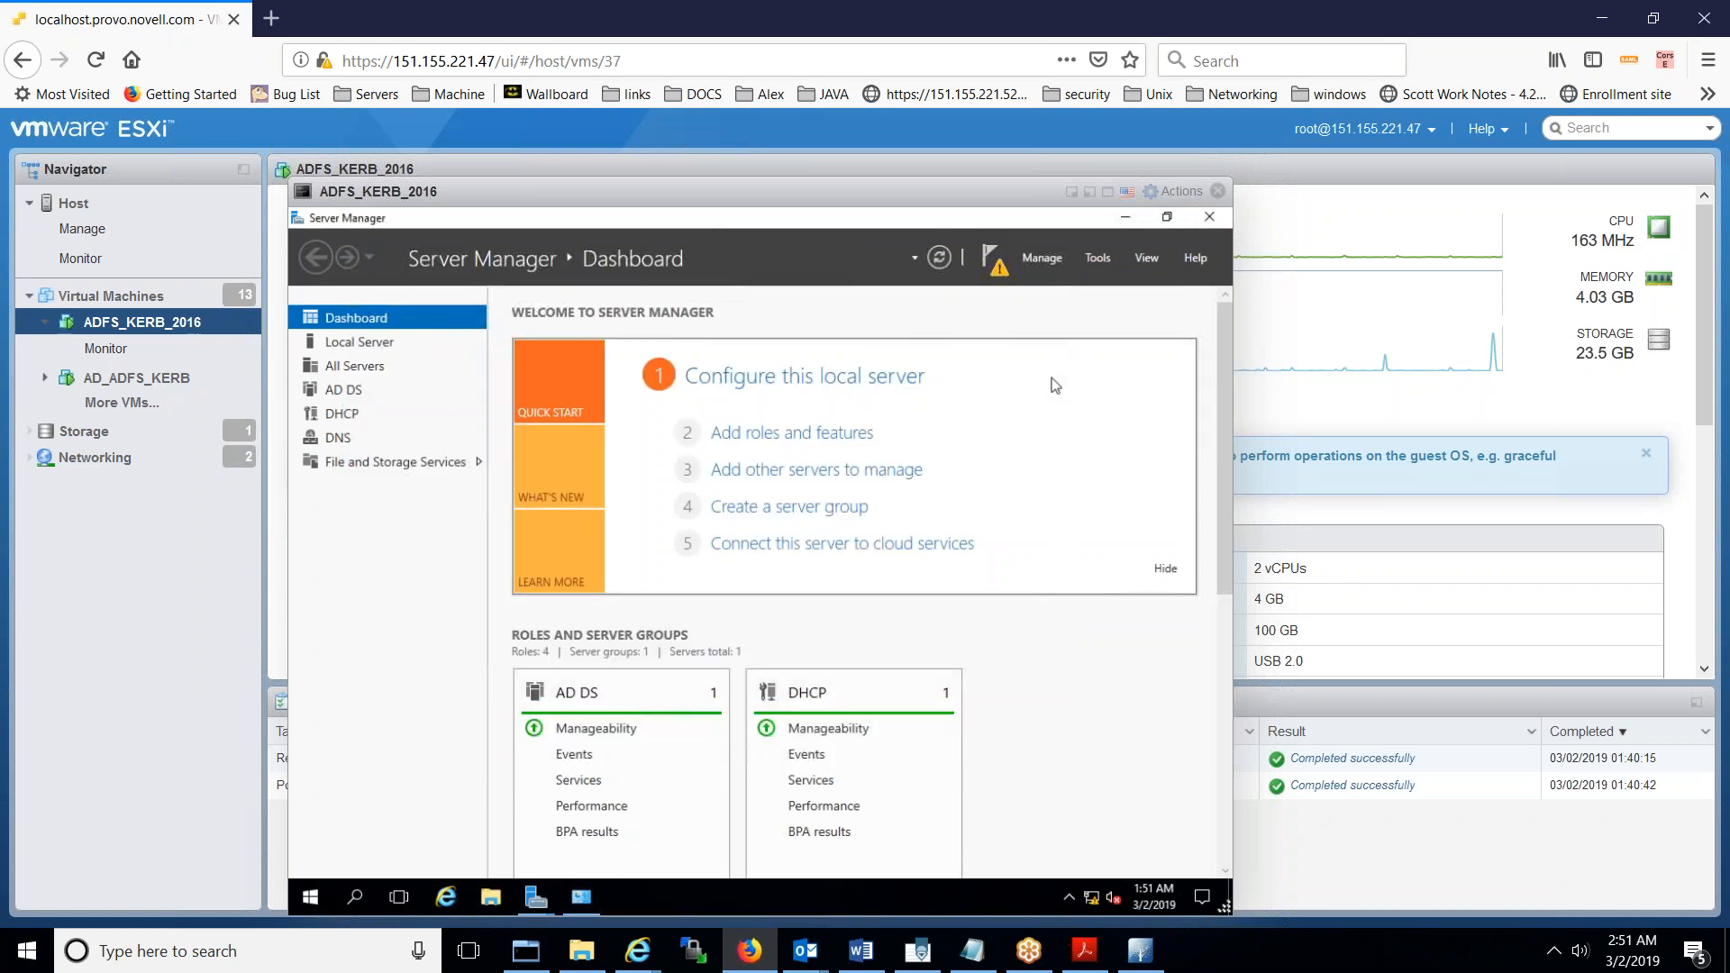
pyautogui.click(541, 910)
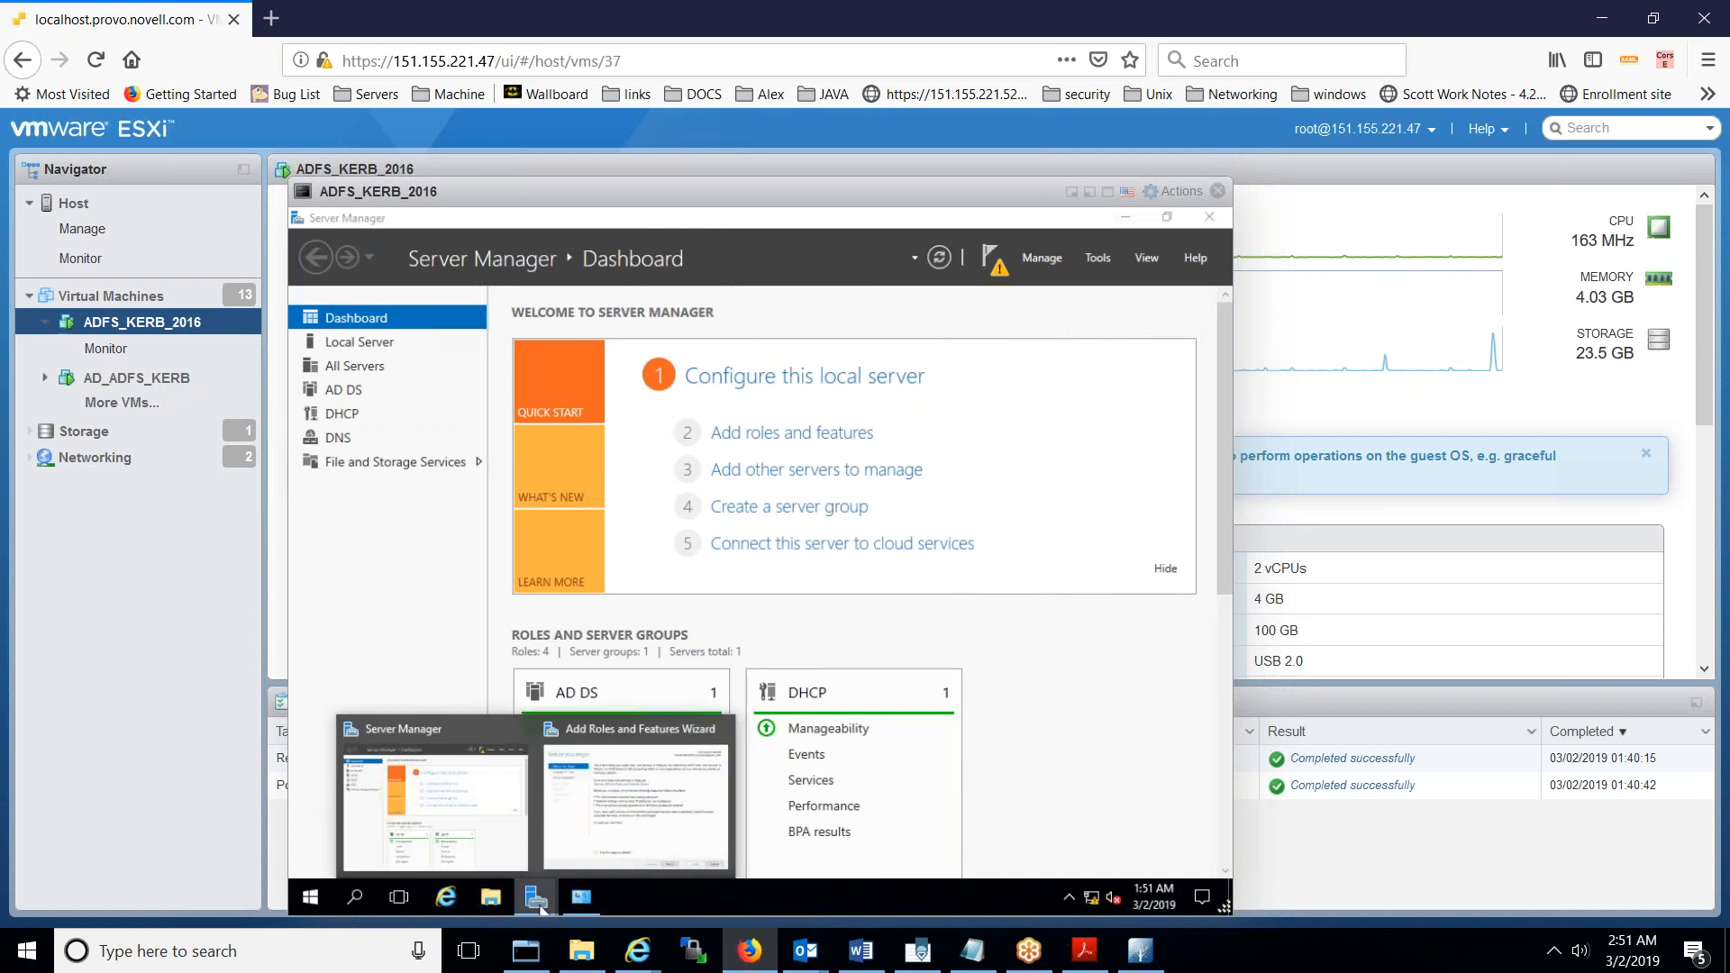
# - Keep role-based installation on this server and add Active Directory Certificate Services with its management tools
pyautogui.click(605, 815)
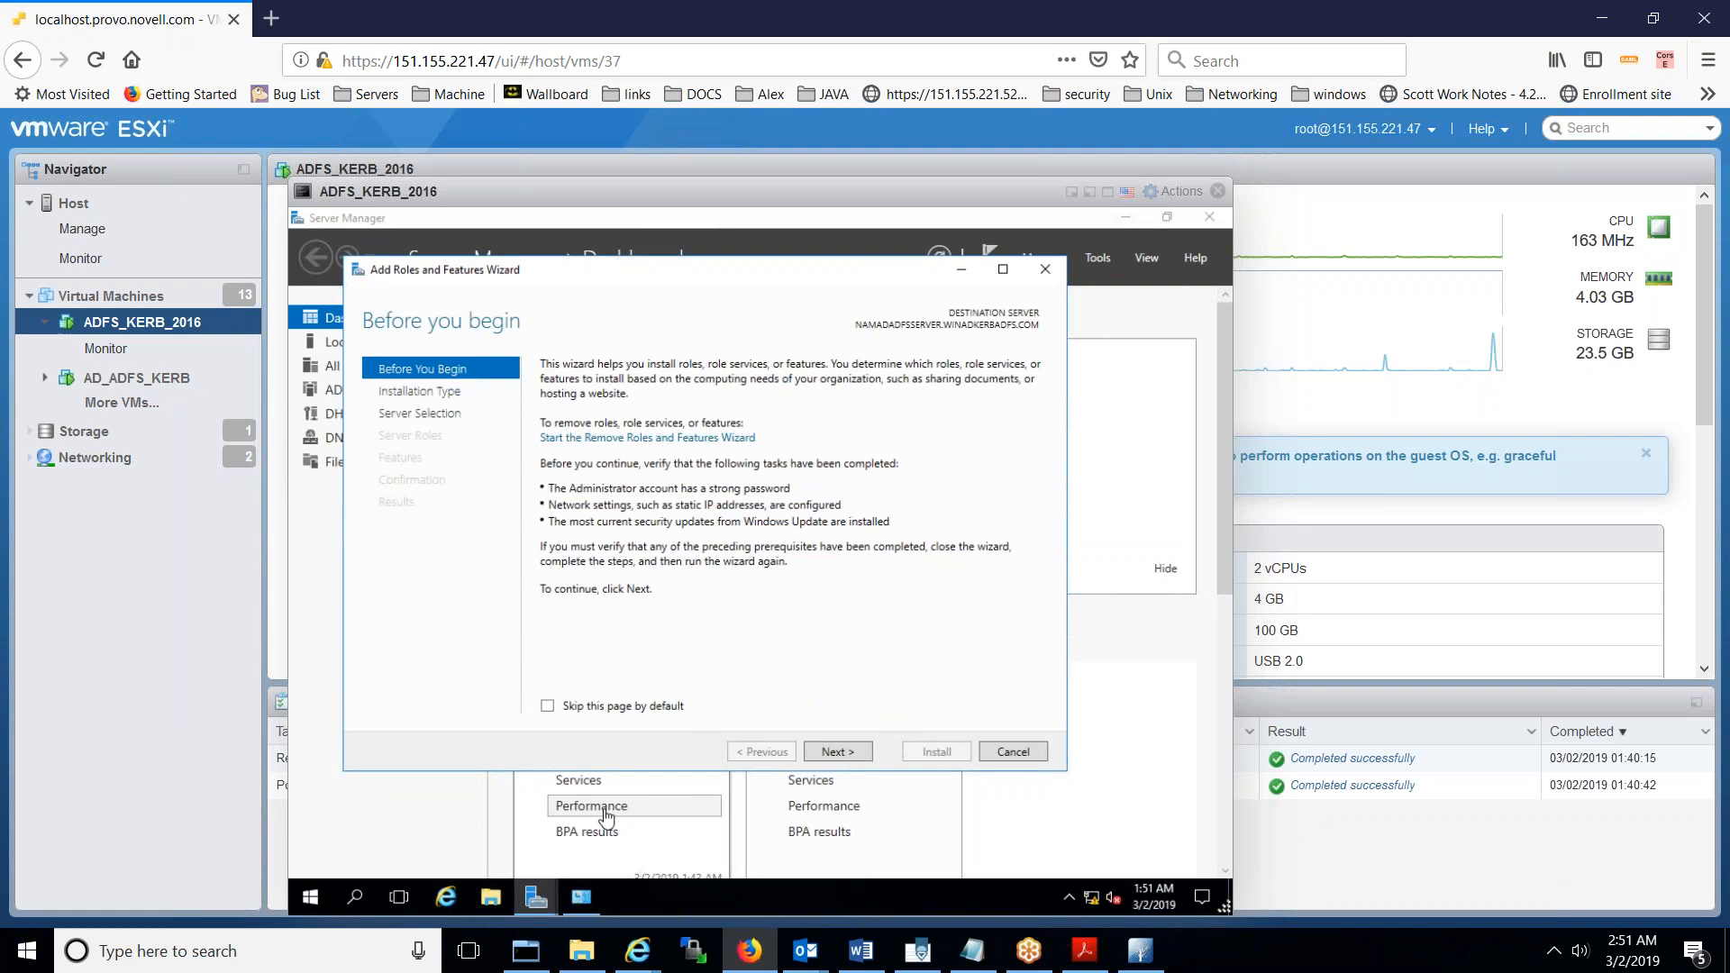
pyautogui.click(833, 753)
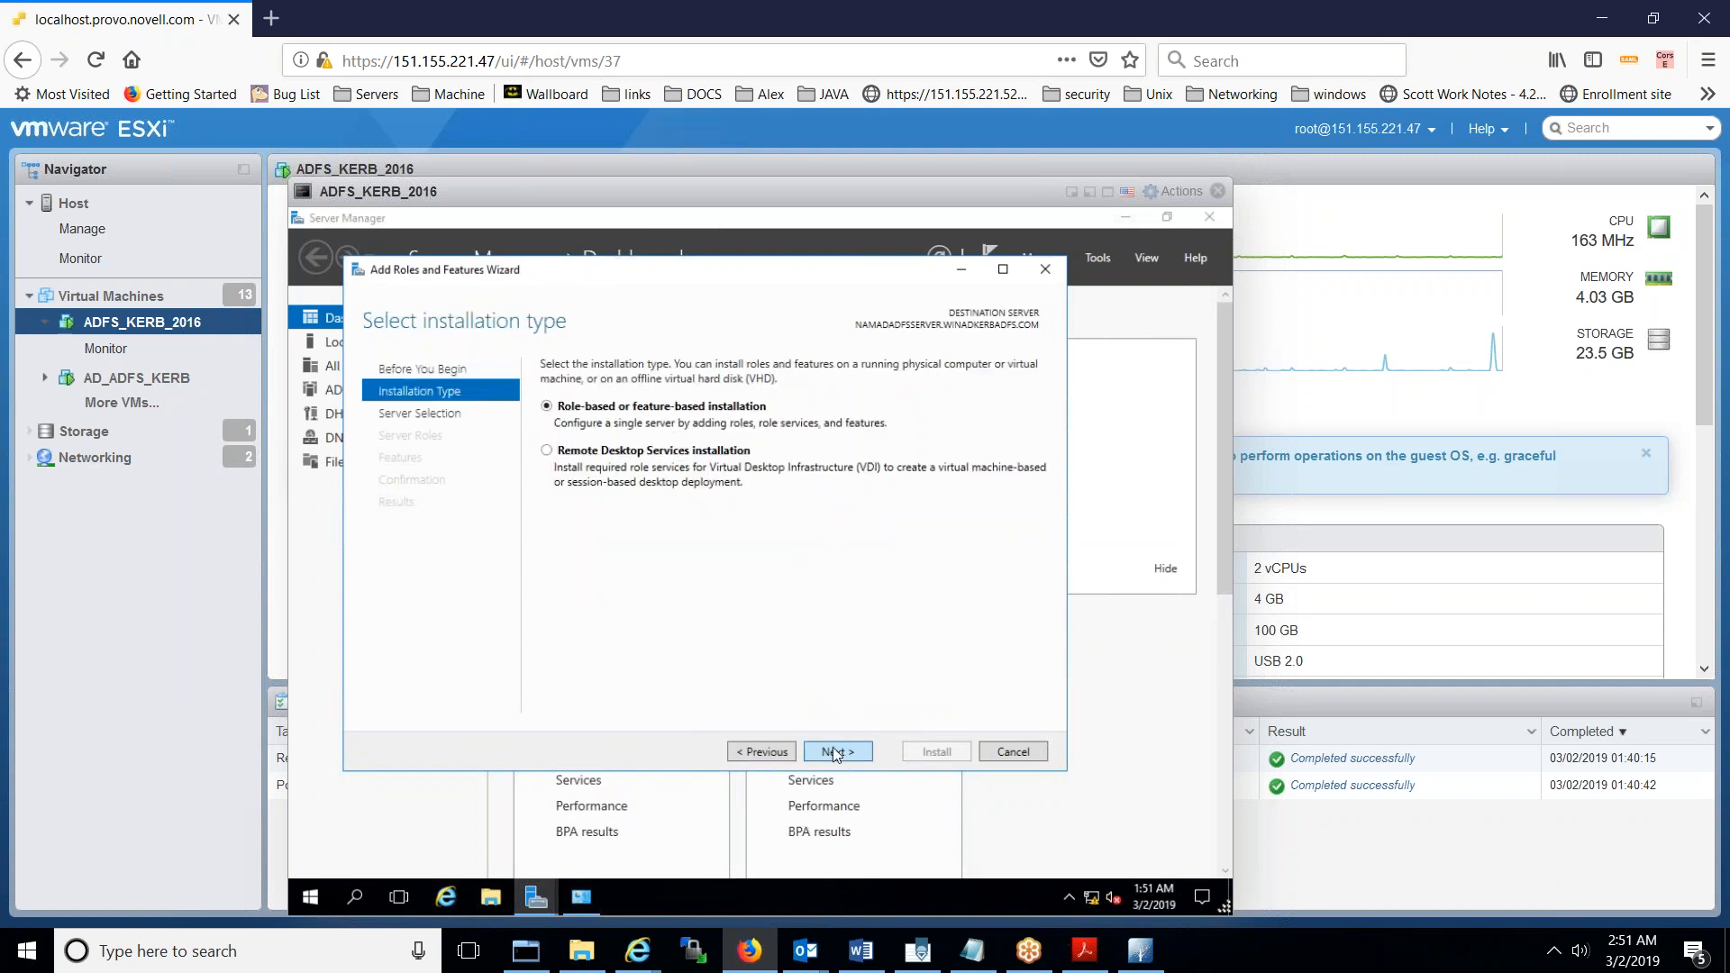
pyautogui.click(837, 752)
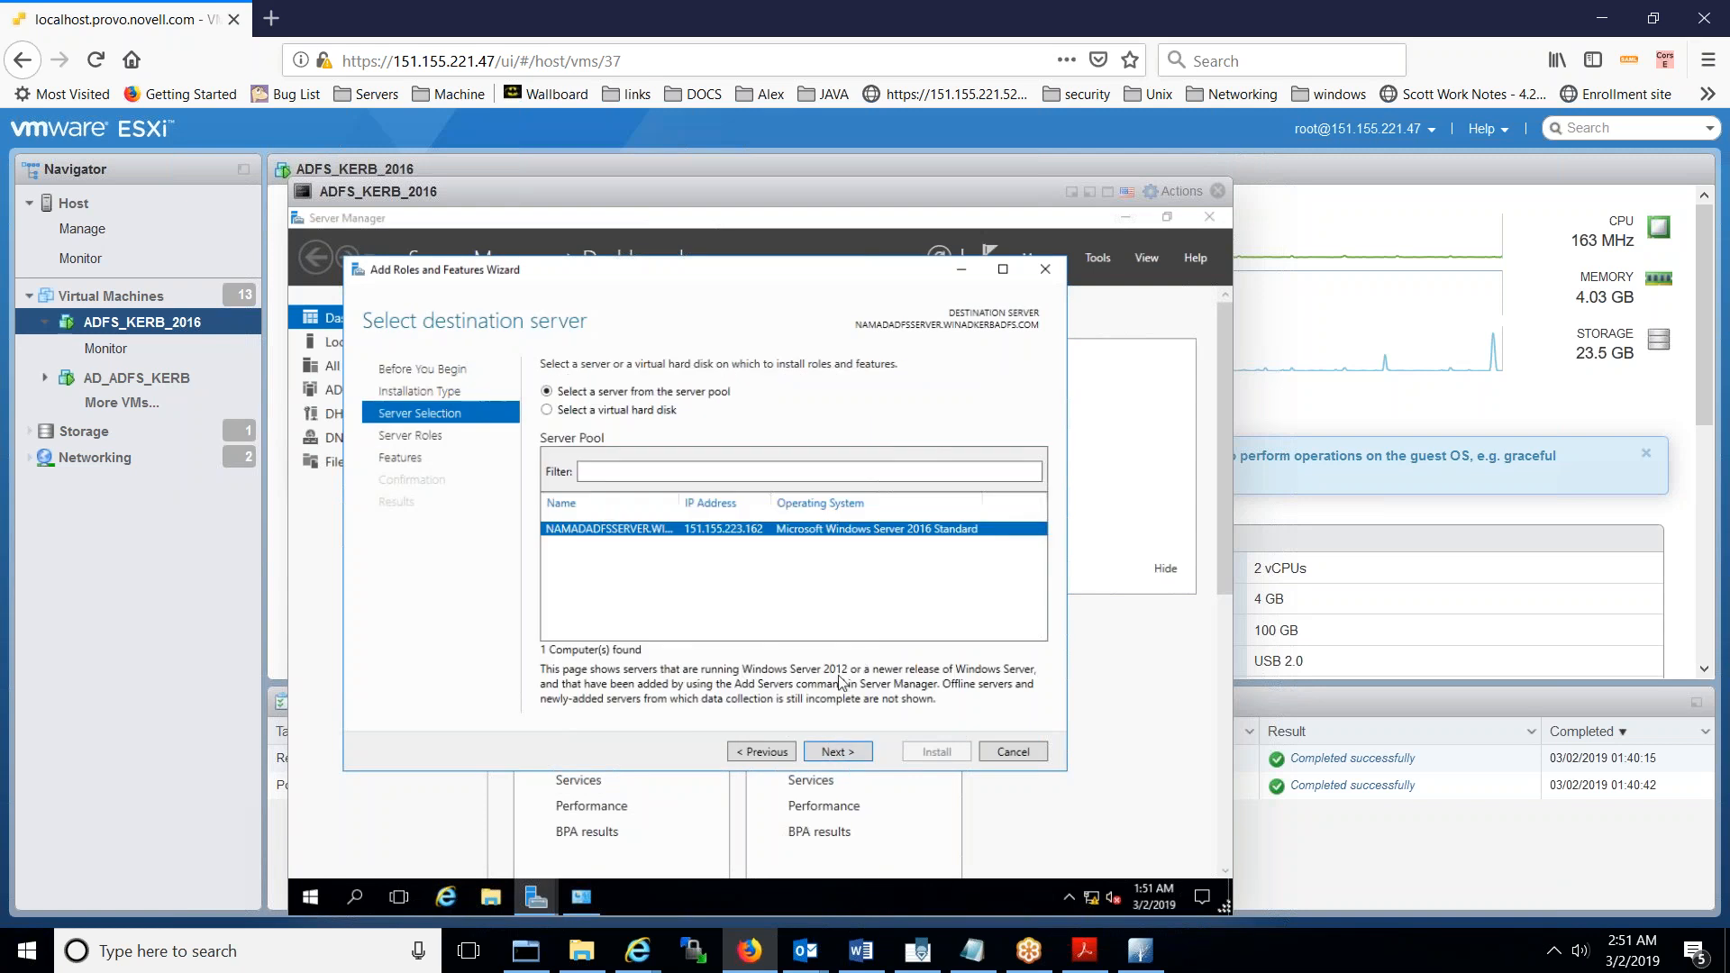
pyautogui.click(838, 752)
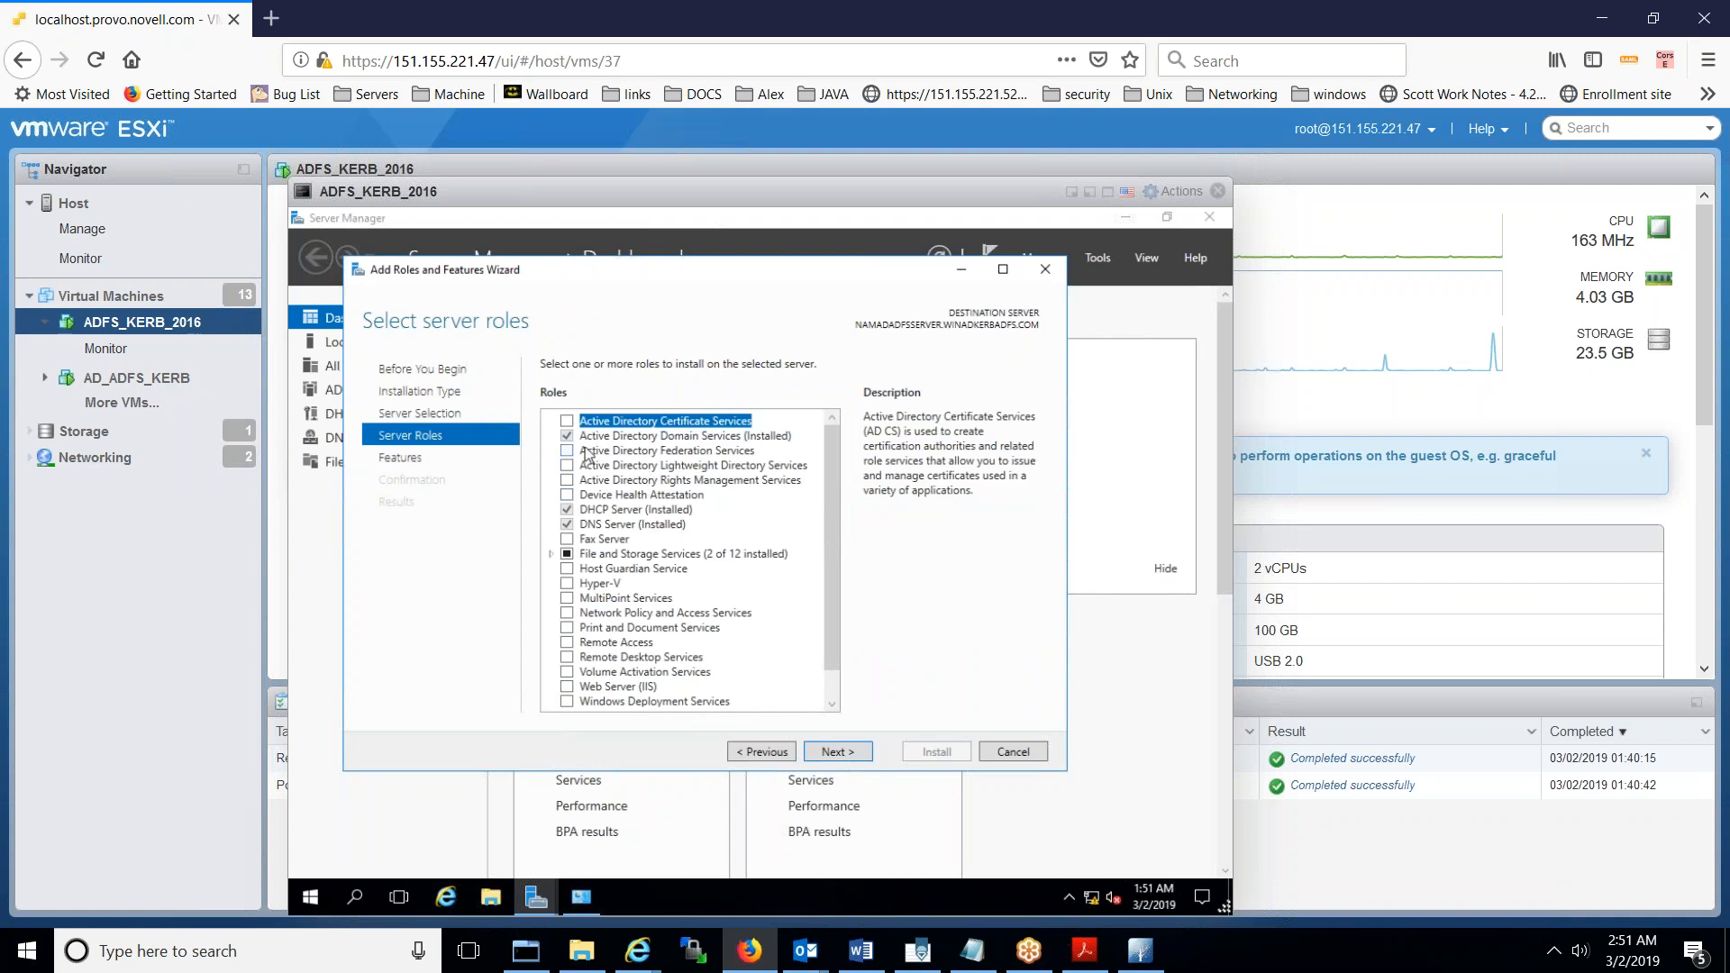
pyautogui.click(565, 422)
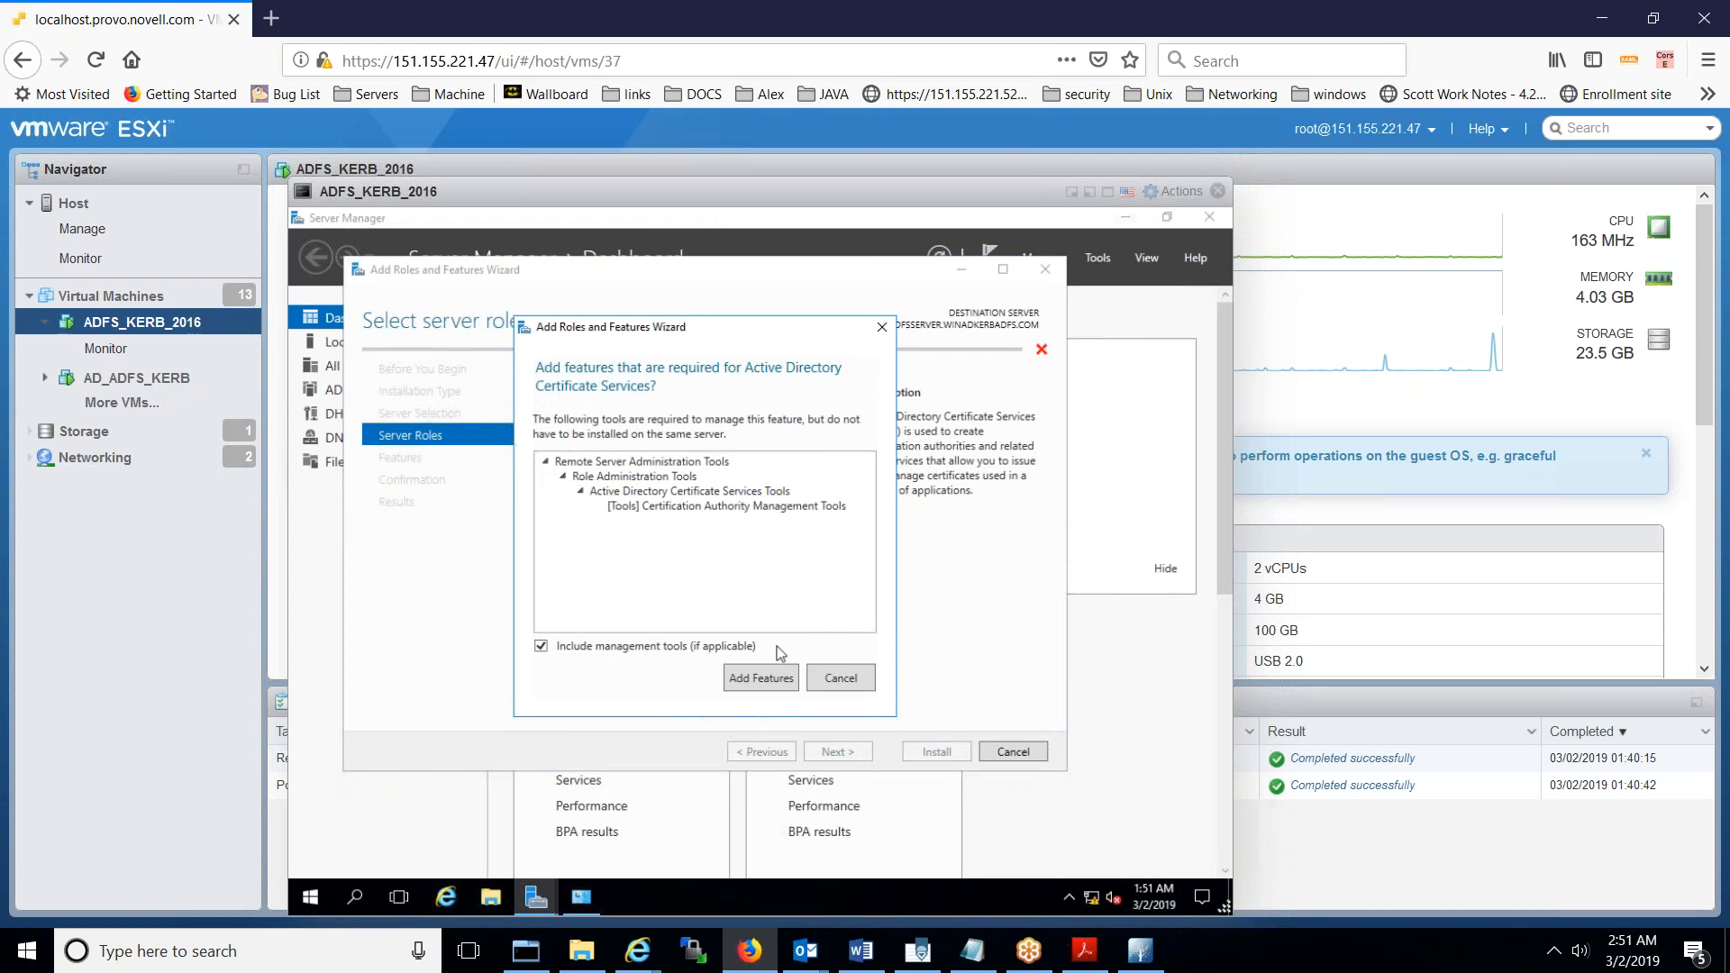
pyautogui.click(744, 678)
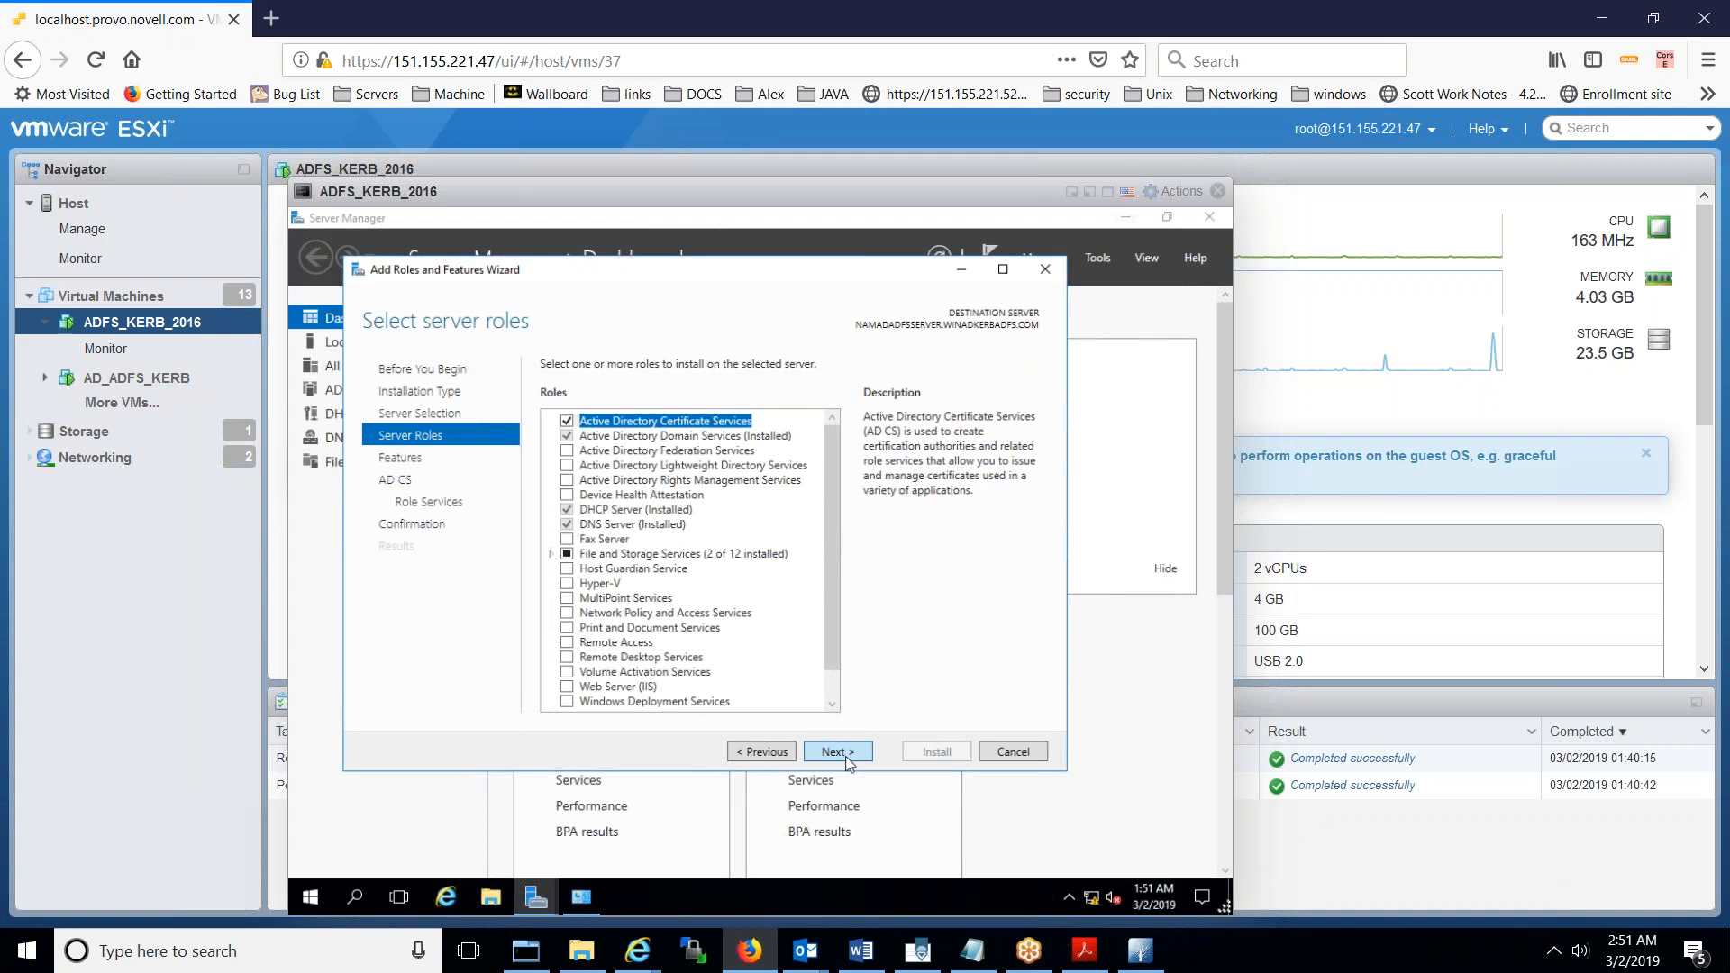
# - Skip extra features, keep the Certification Authority role service, and install AD CS
pyautogui.click(836, 752)
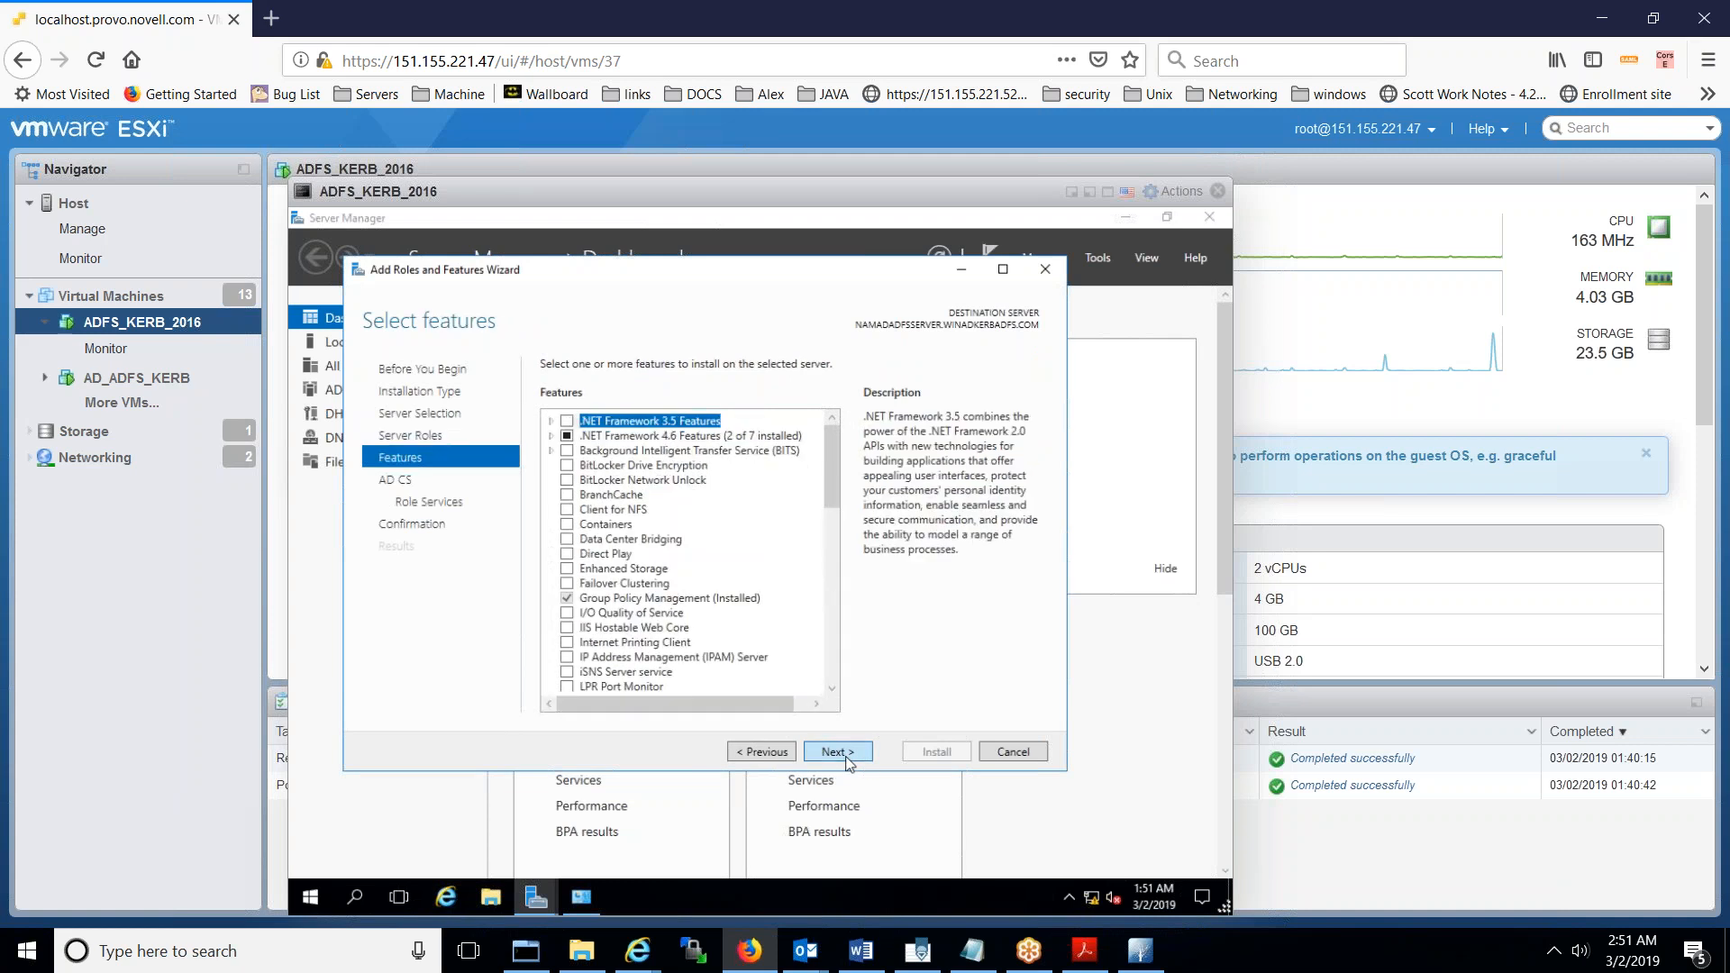
pyautogui.click(836, 751)
pyautogui.click(836, 752)
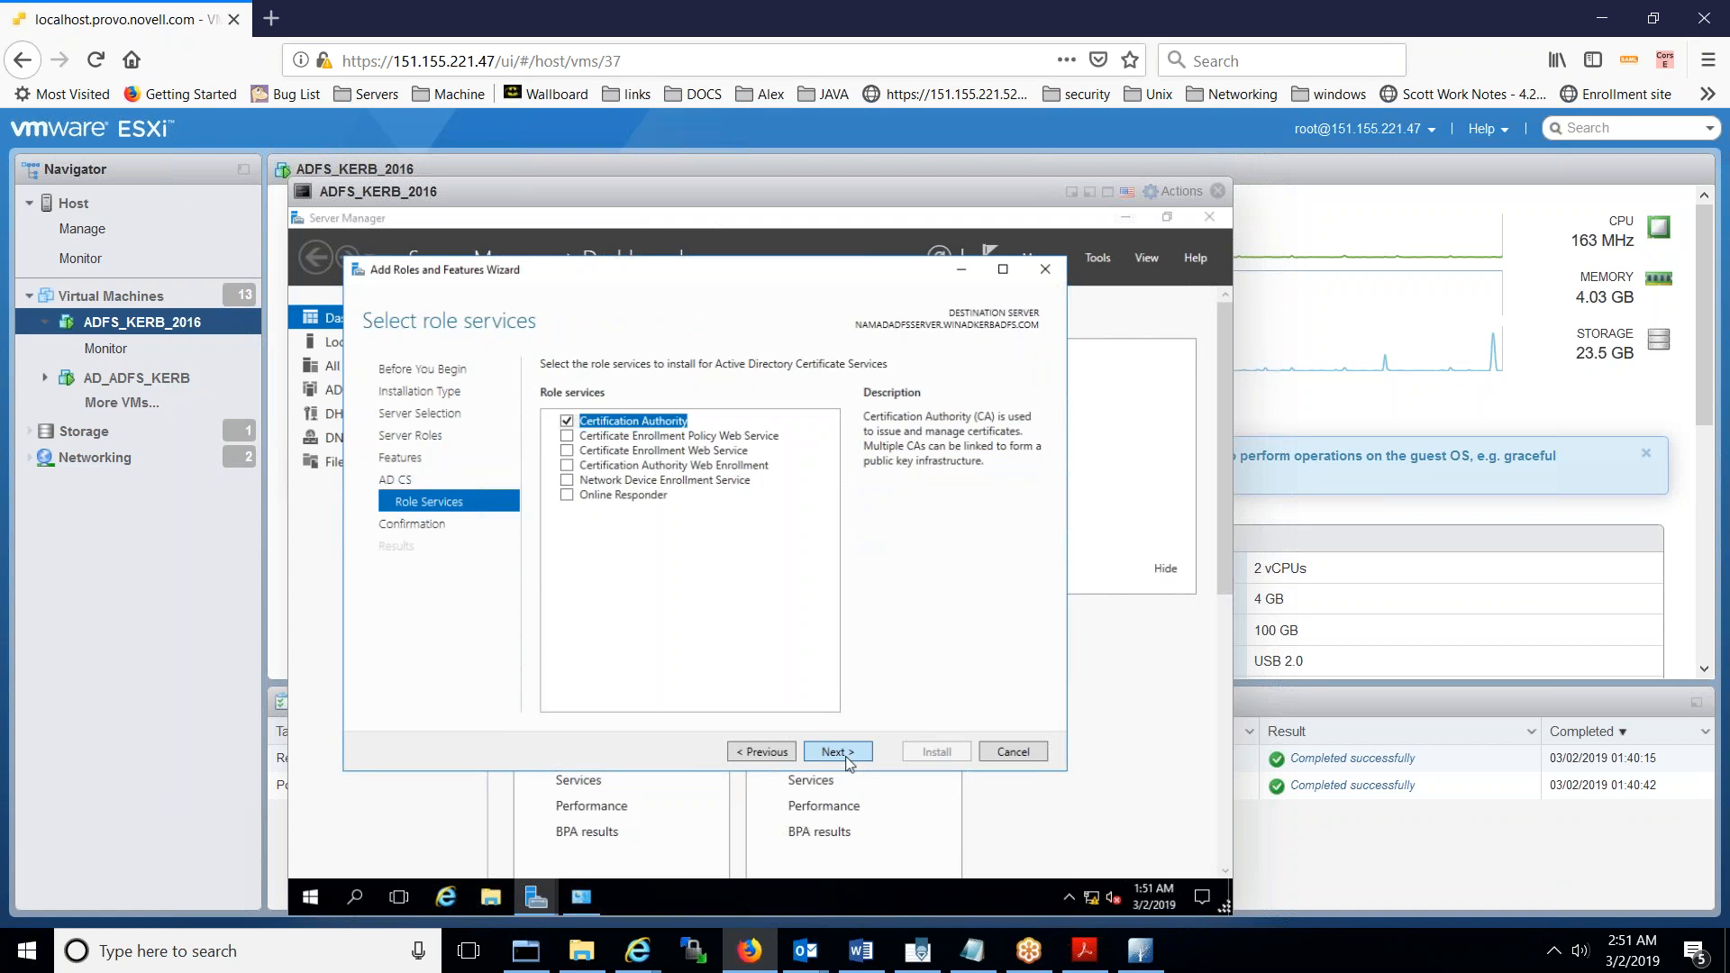
pyautogui.click(837, 752)
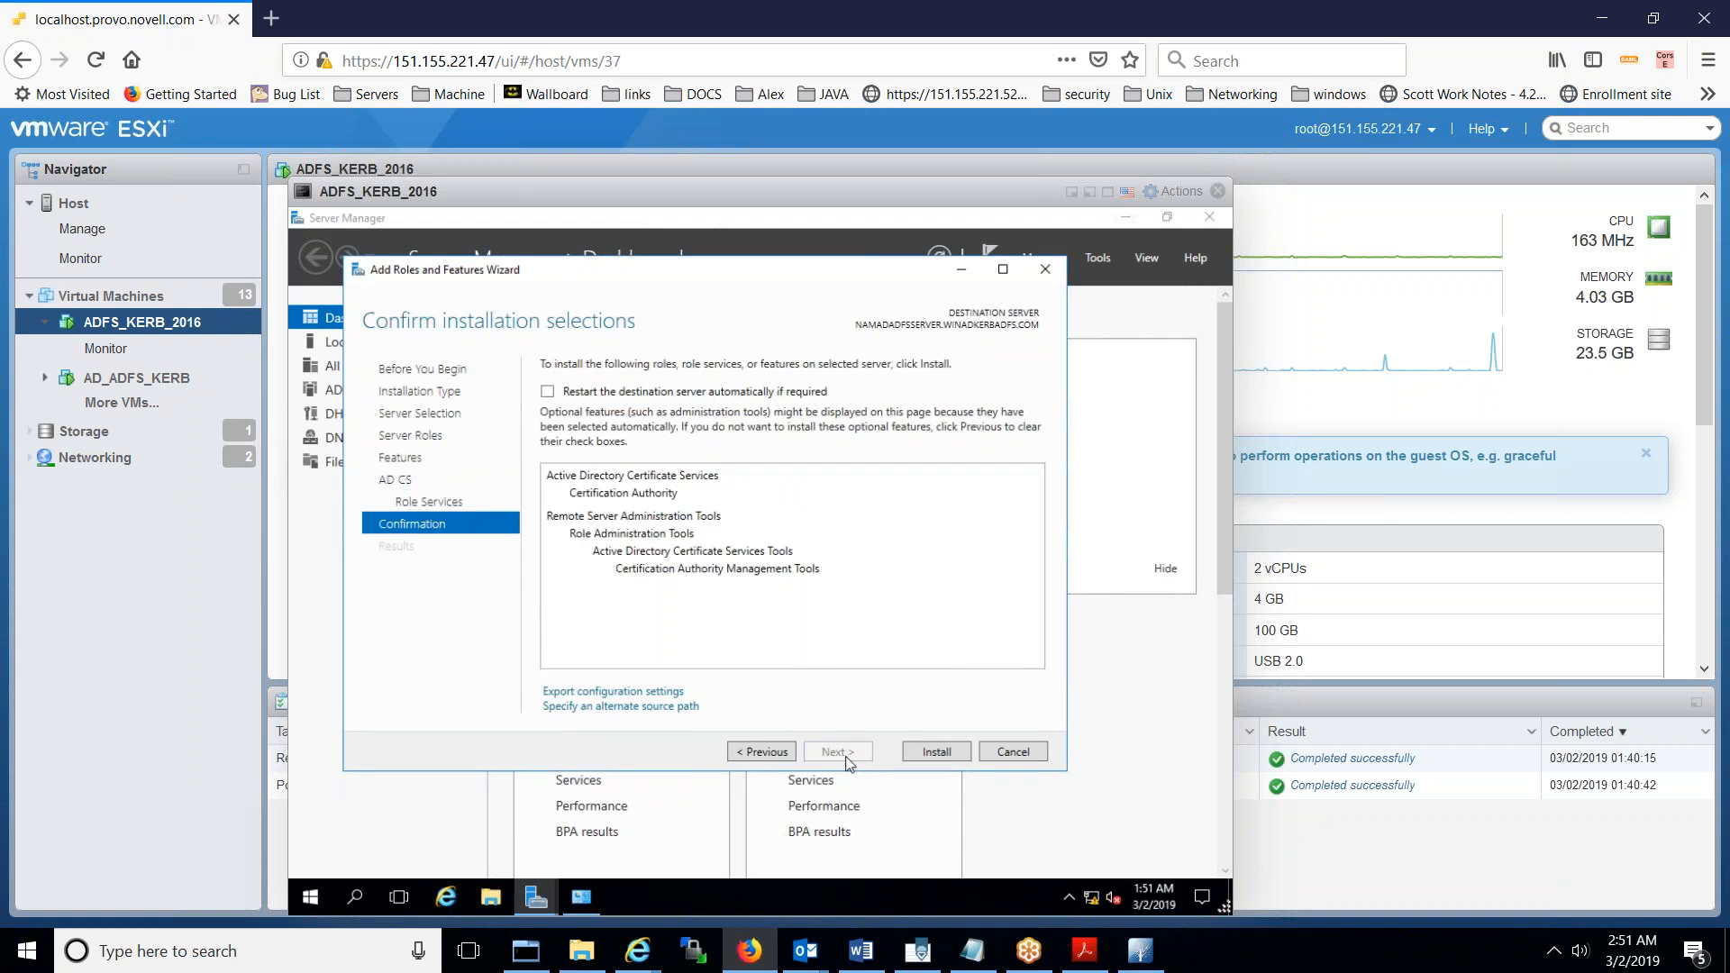
pyautogui.click(921, 754)
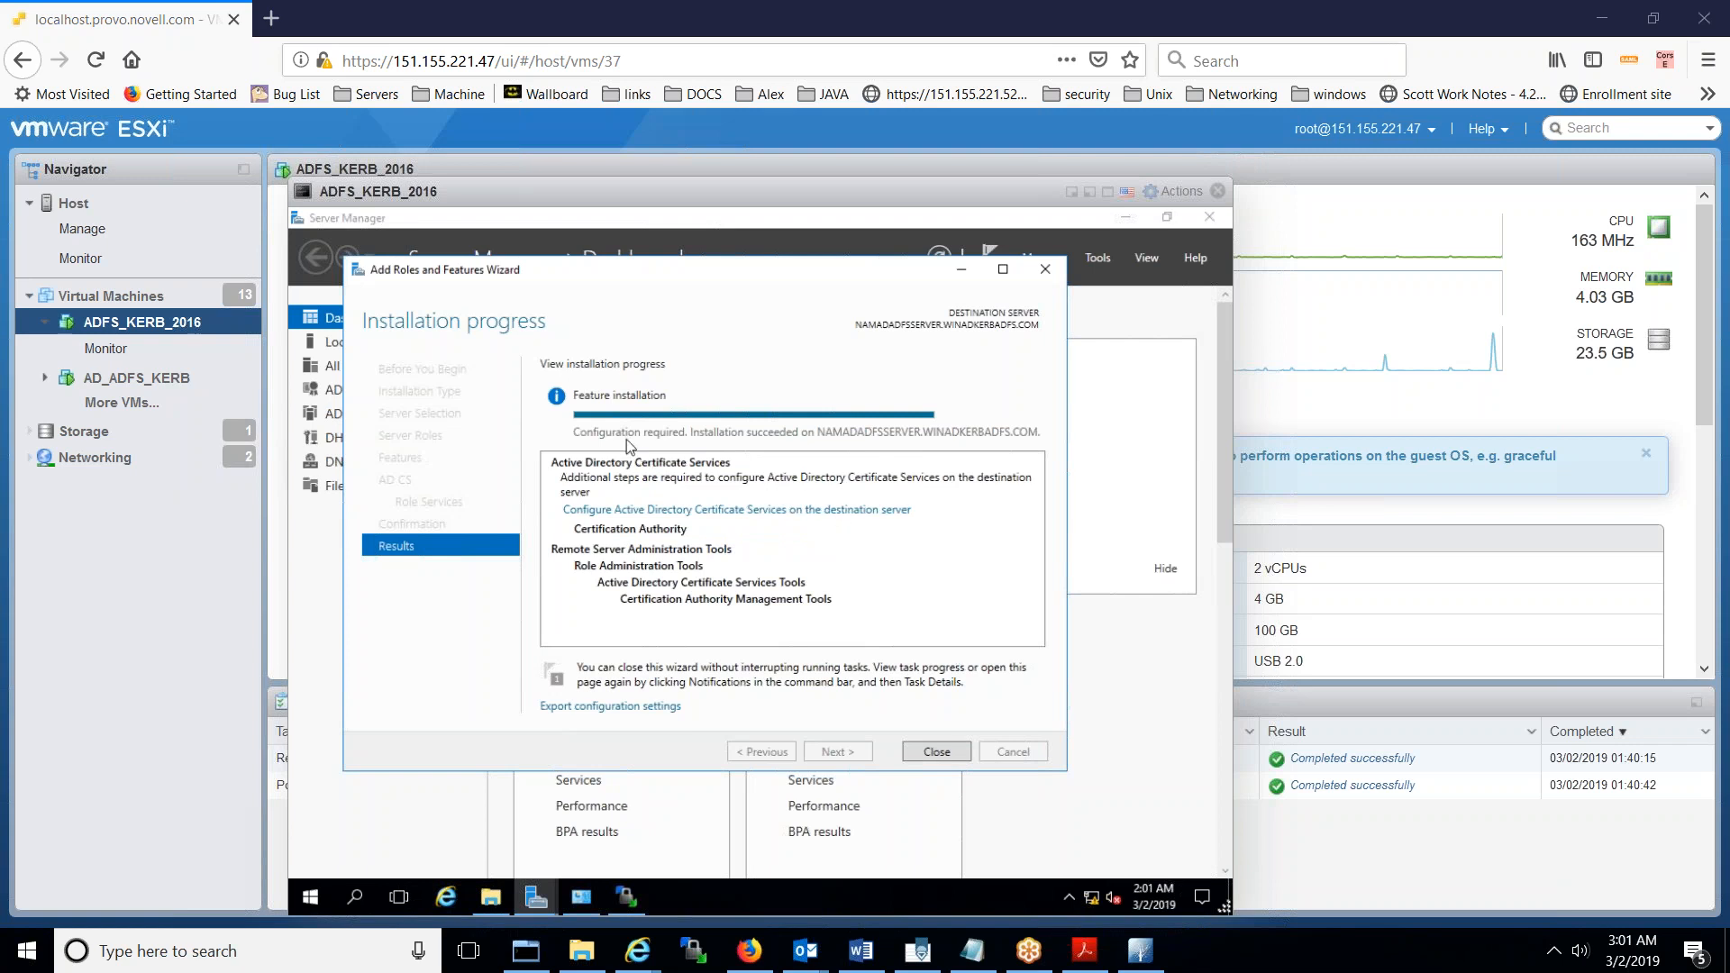
# - Launch AD CS post-deployment configuration with administrator credentials and select the Certification Authority role service
pyautogui.click(948, 751)
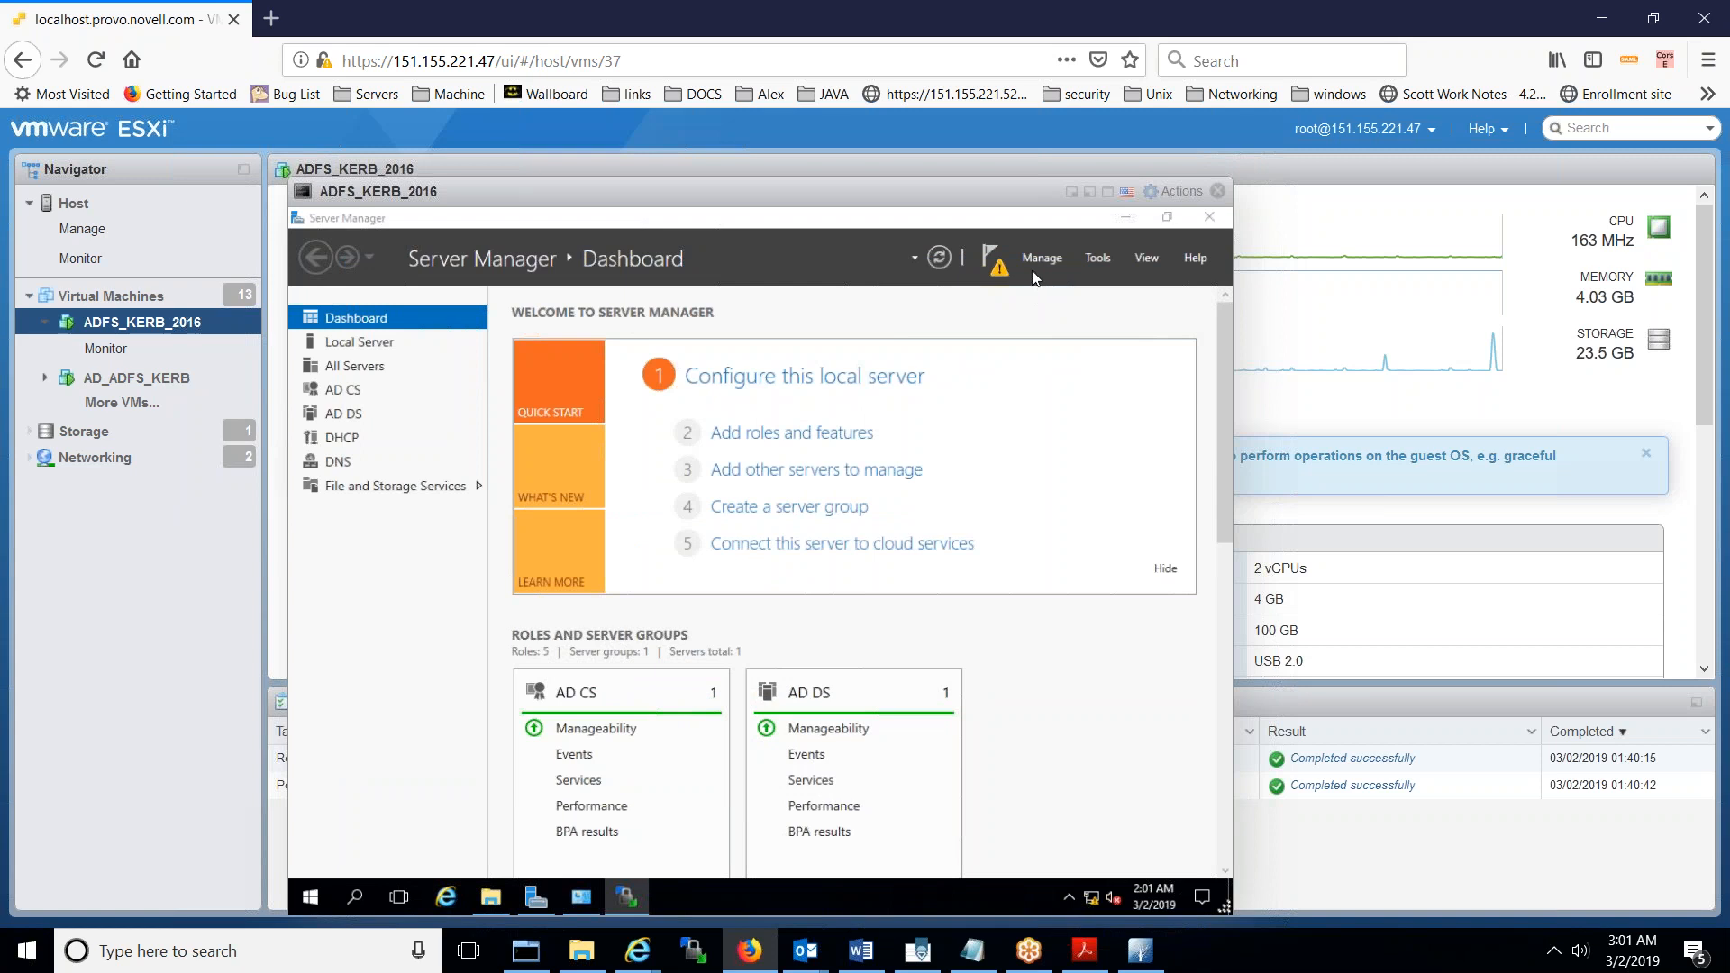
pyautogui.click(996, 264)
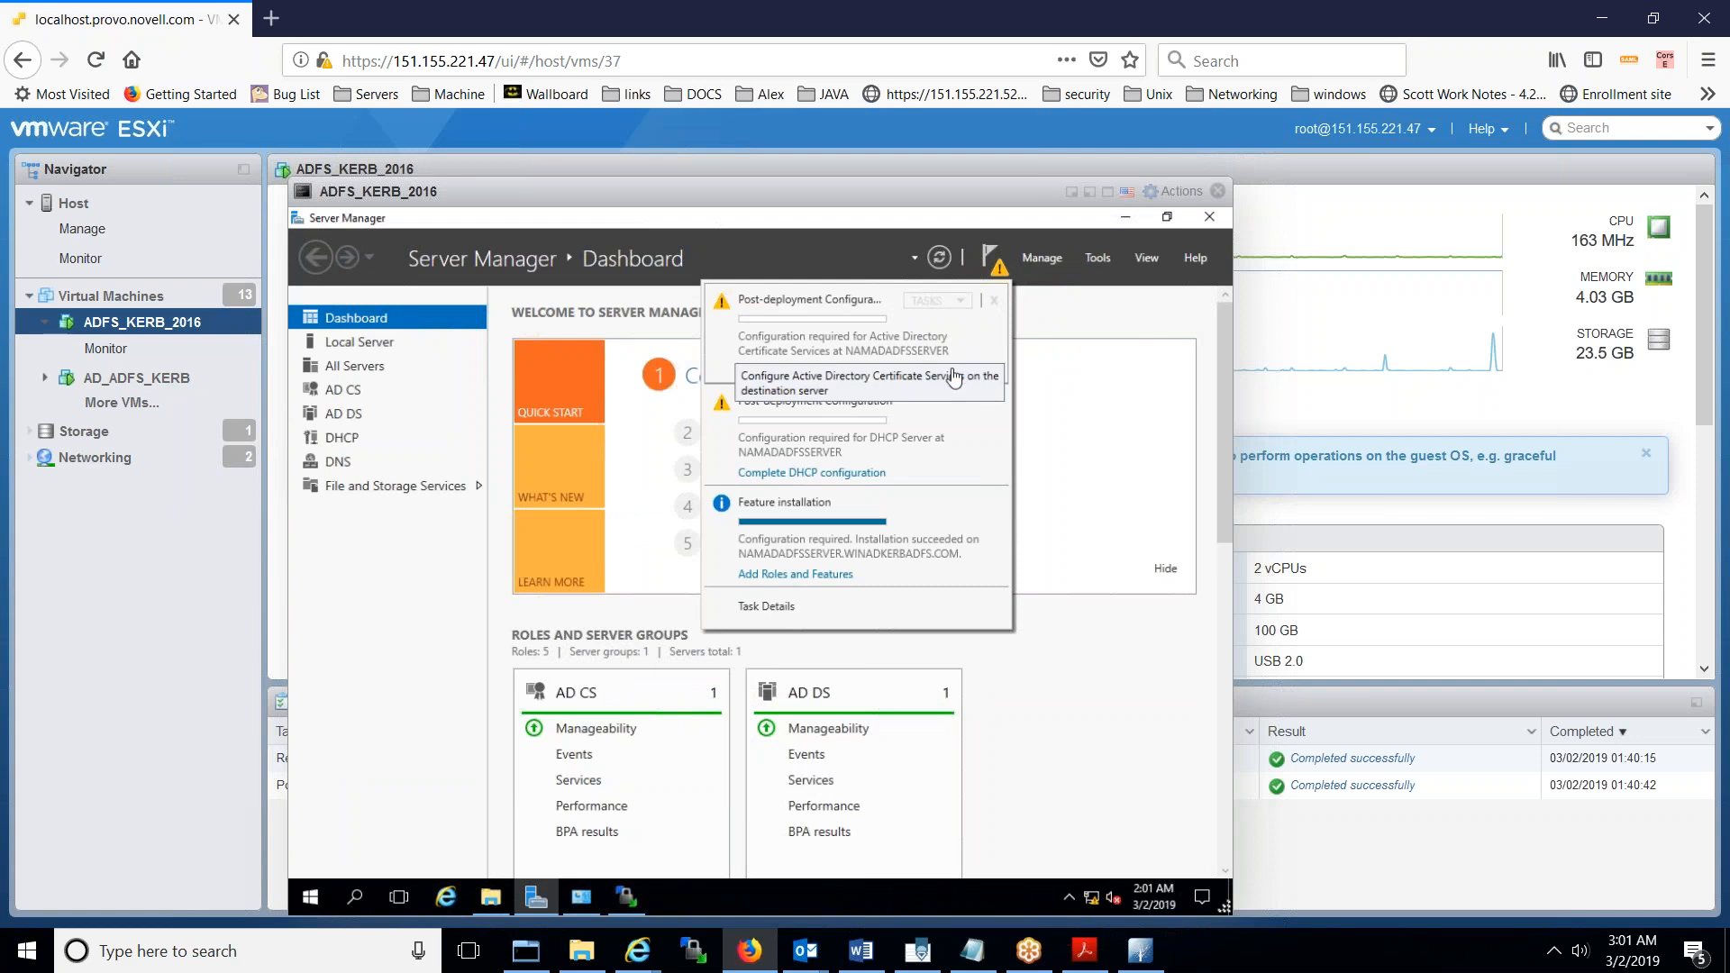
pyautogui.click(953, 376)
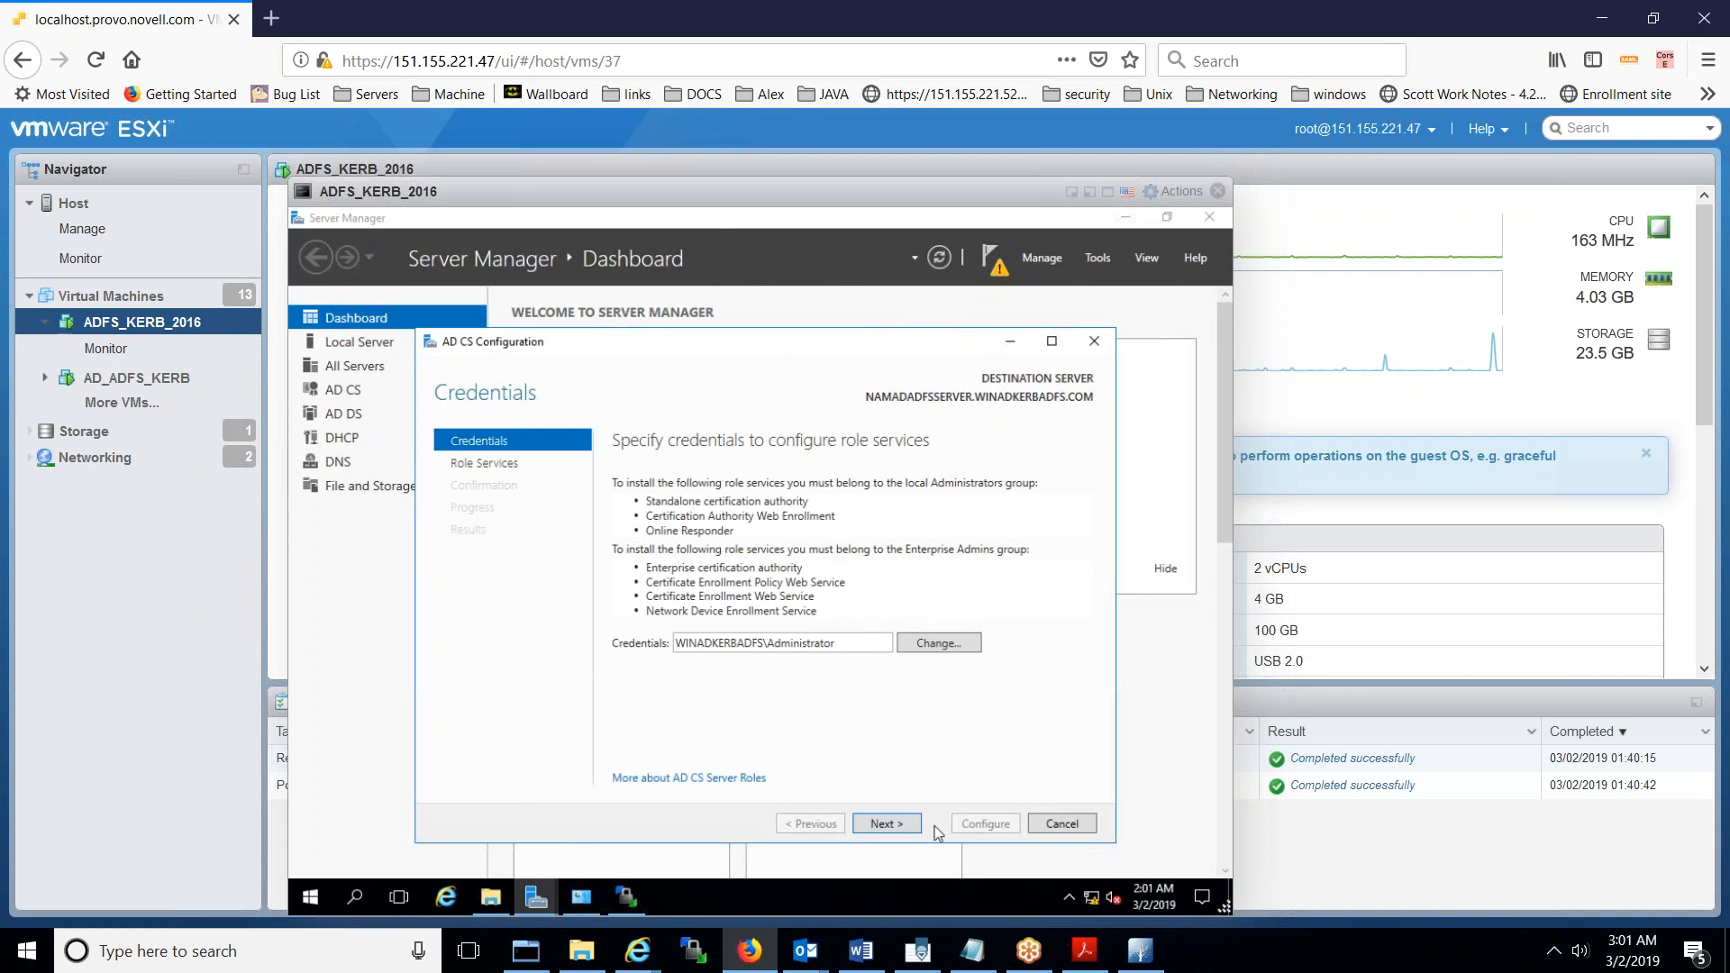
pyautogui.click(884, 824)
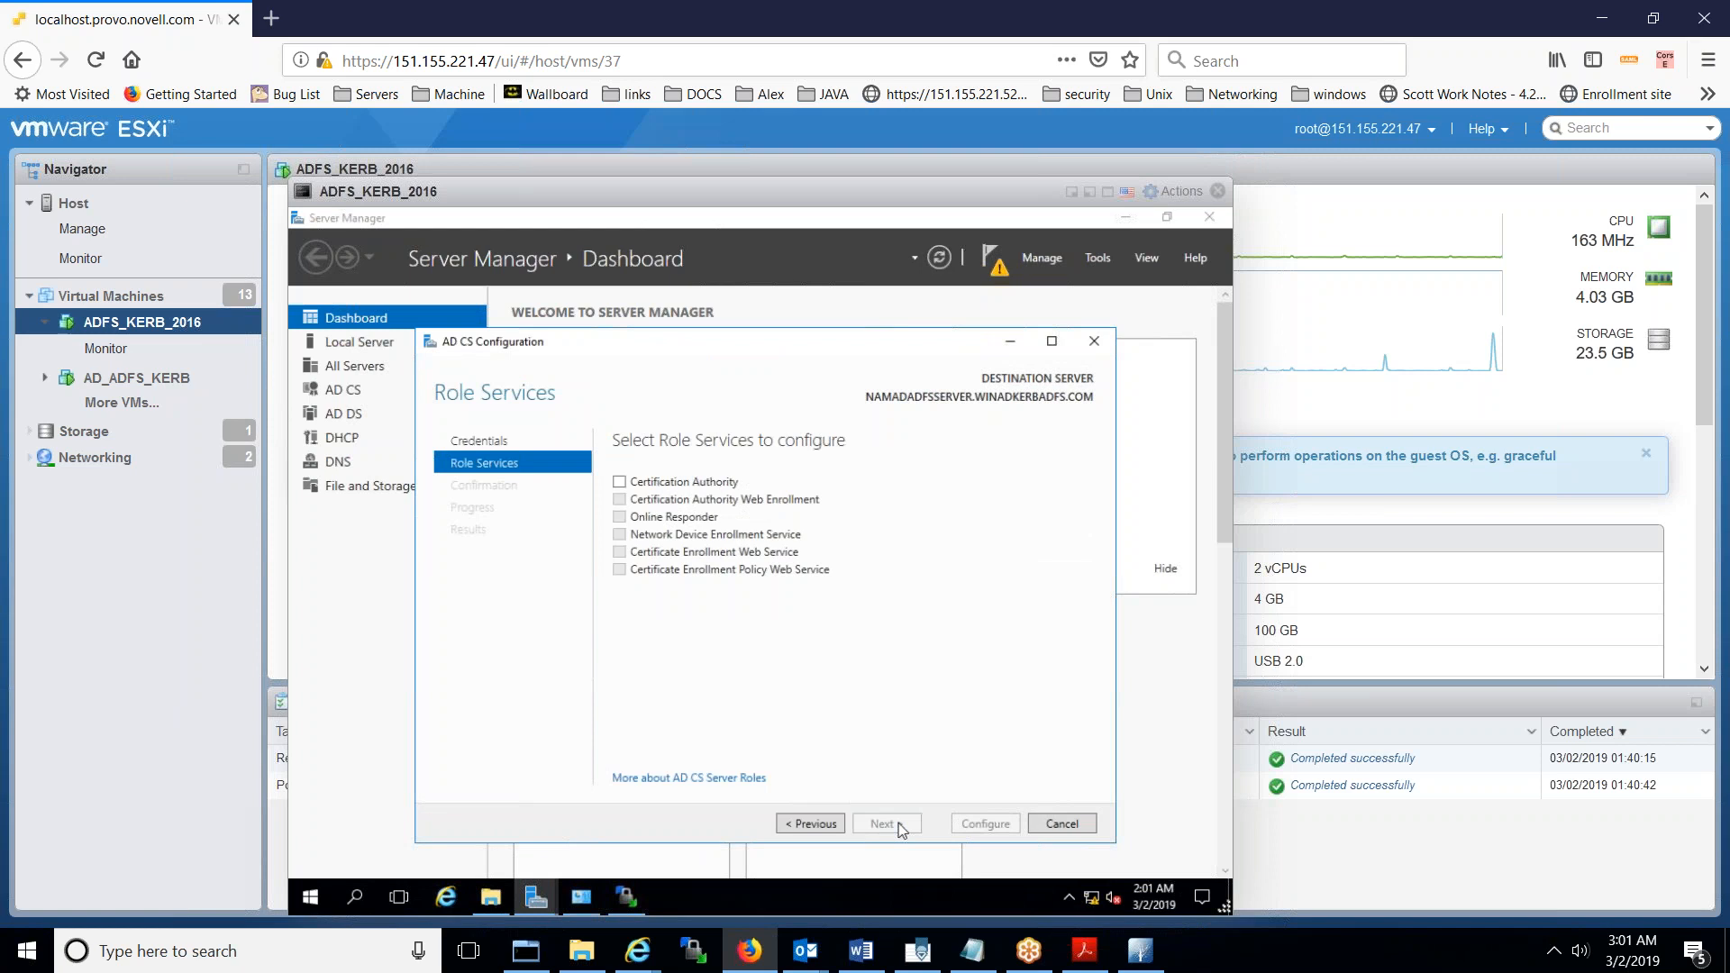
pyautogui.click(620, 484)
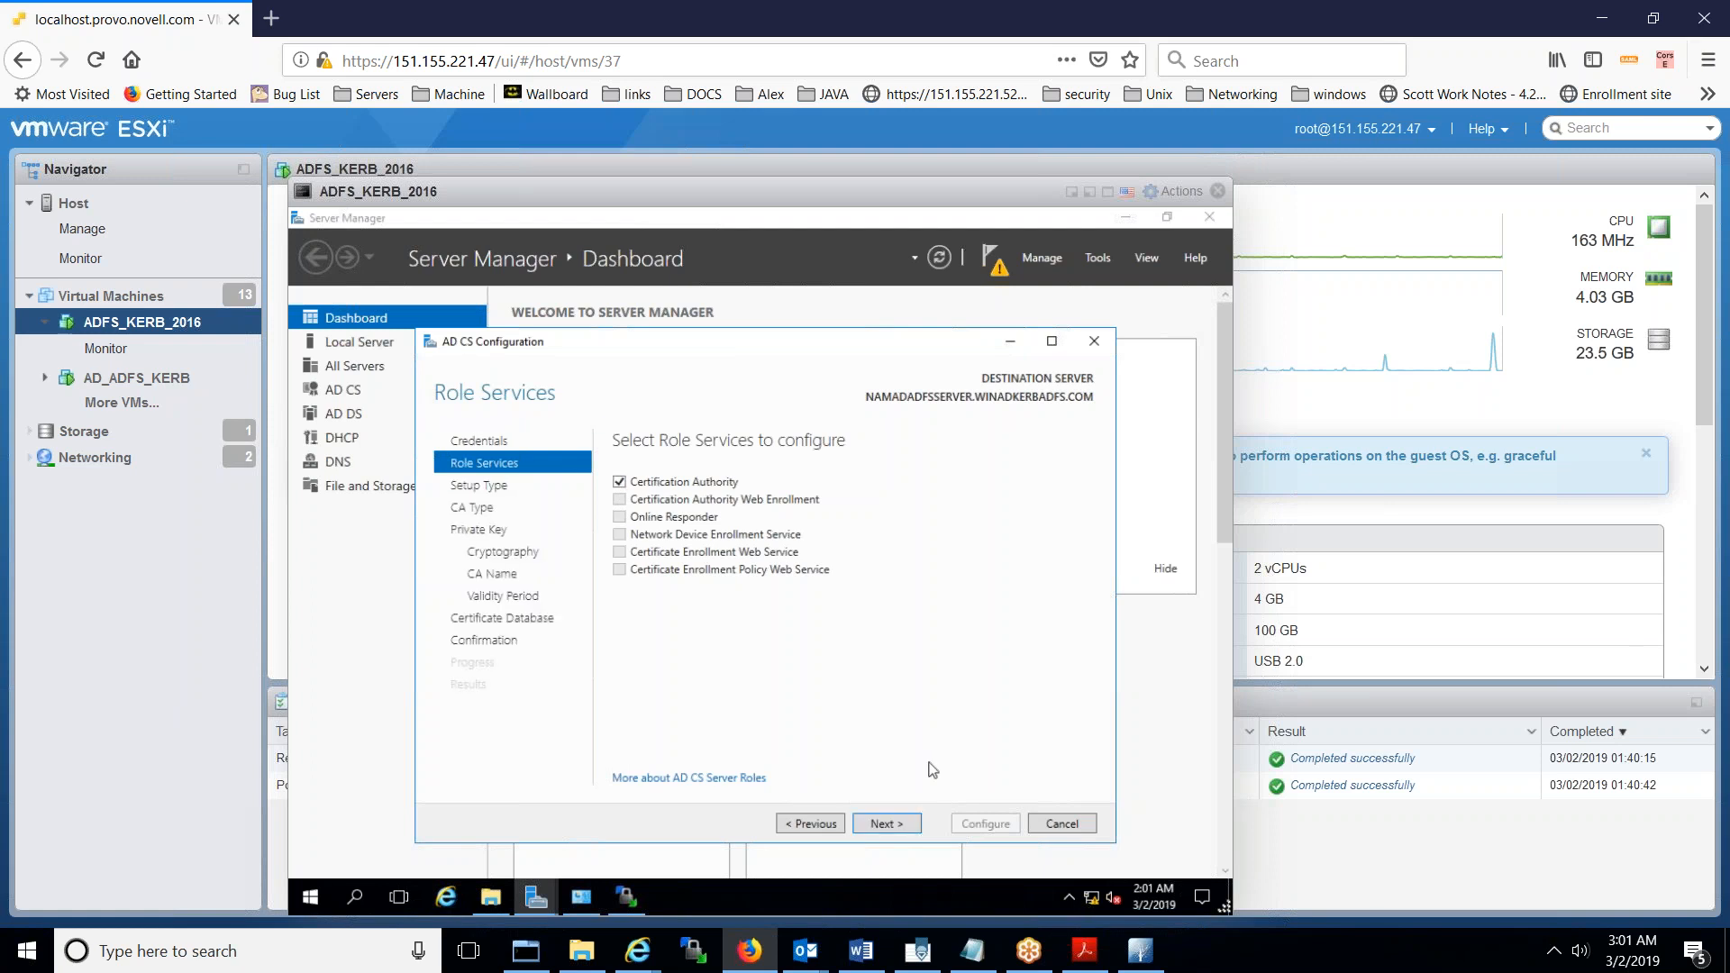
pyautogui.click(885, 823)
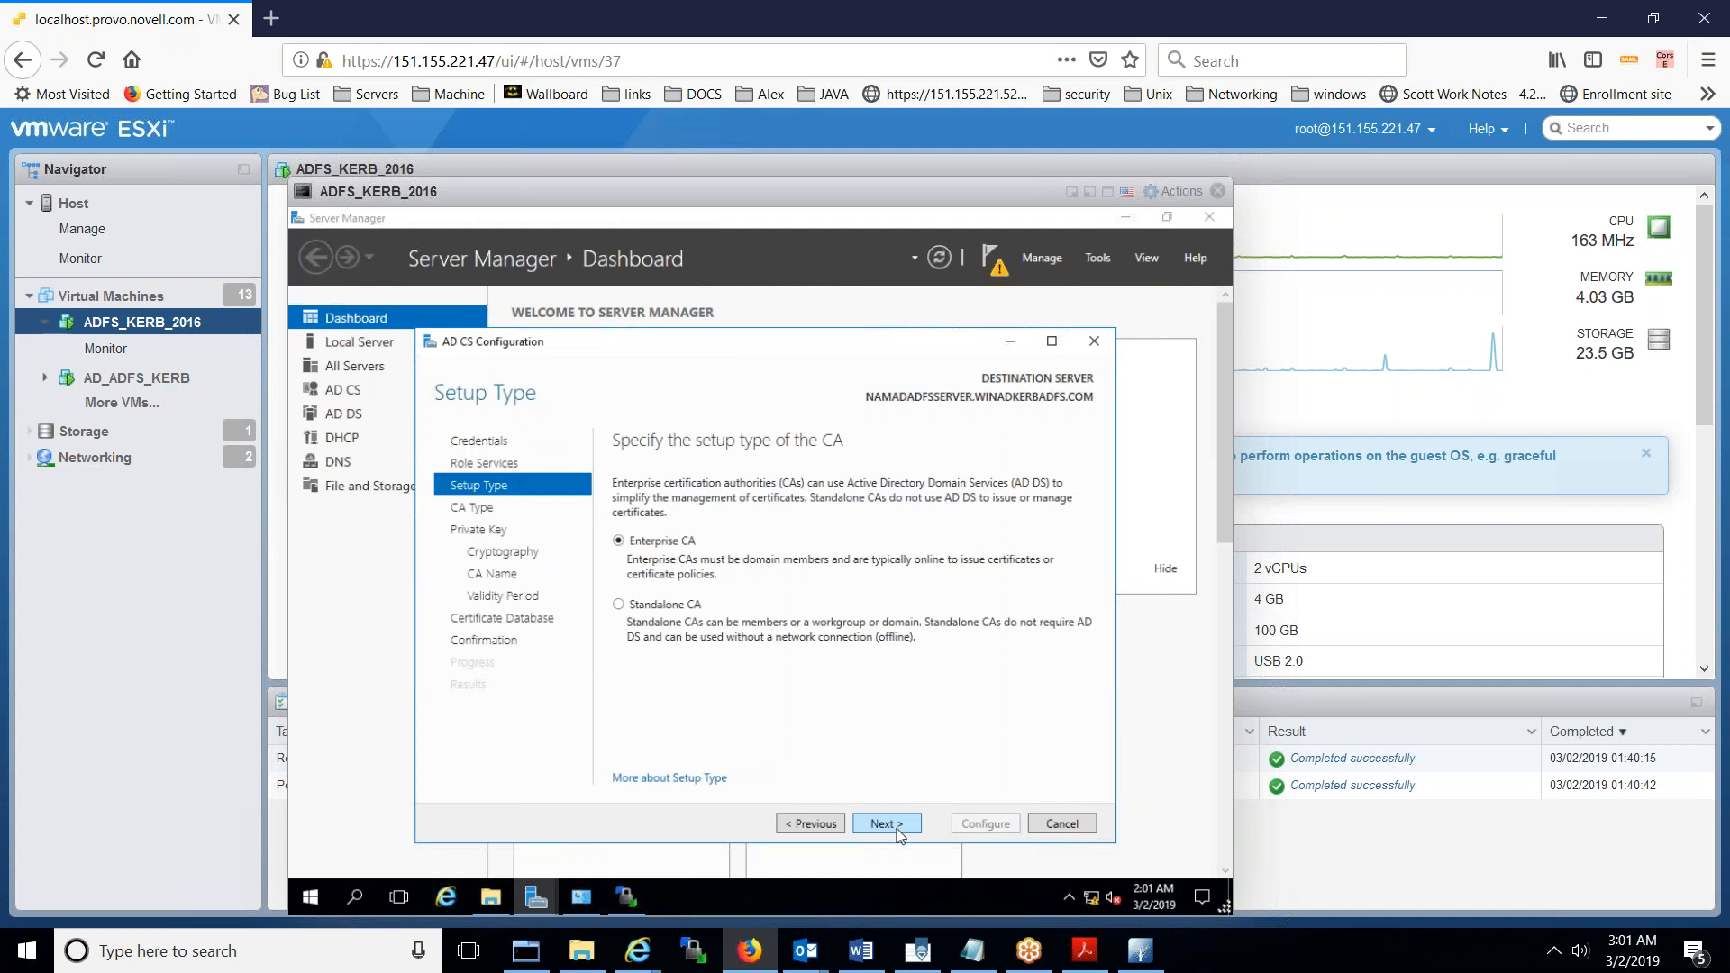
# - Choose an Enterprise Root CA with a new SHA256 2048-bit private key and default CA name
pyautogui.click(886, 823)
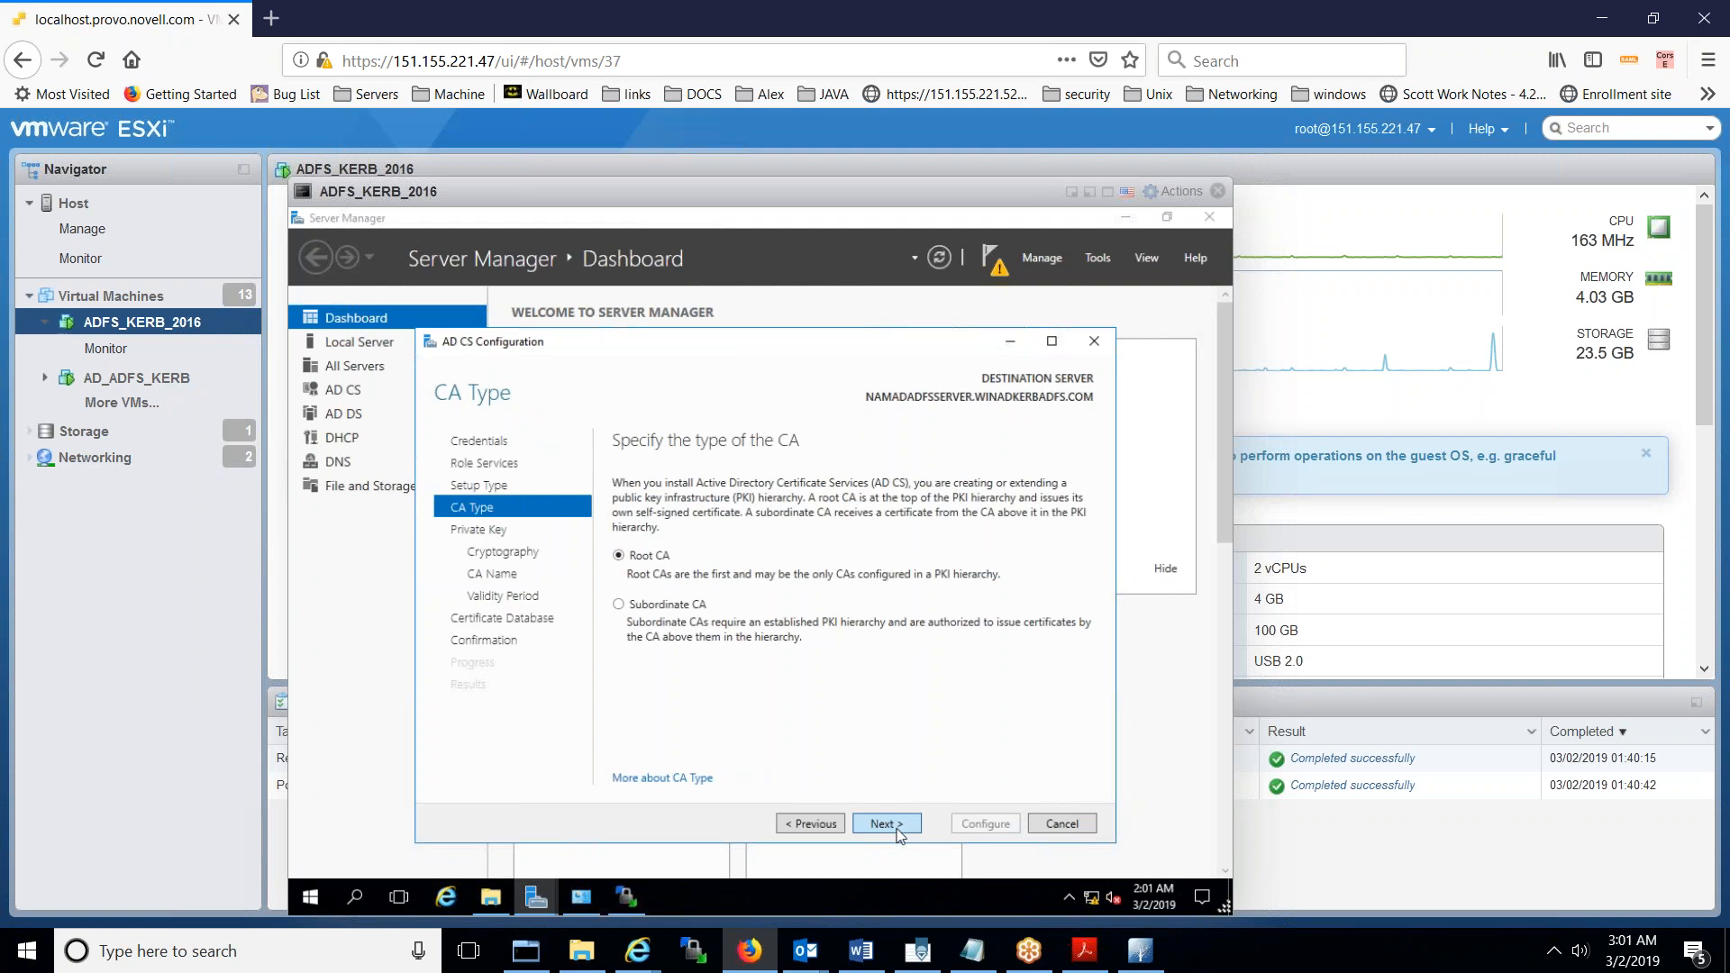
pyautogui.click(887, 824)
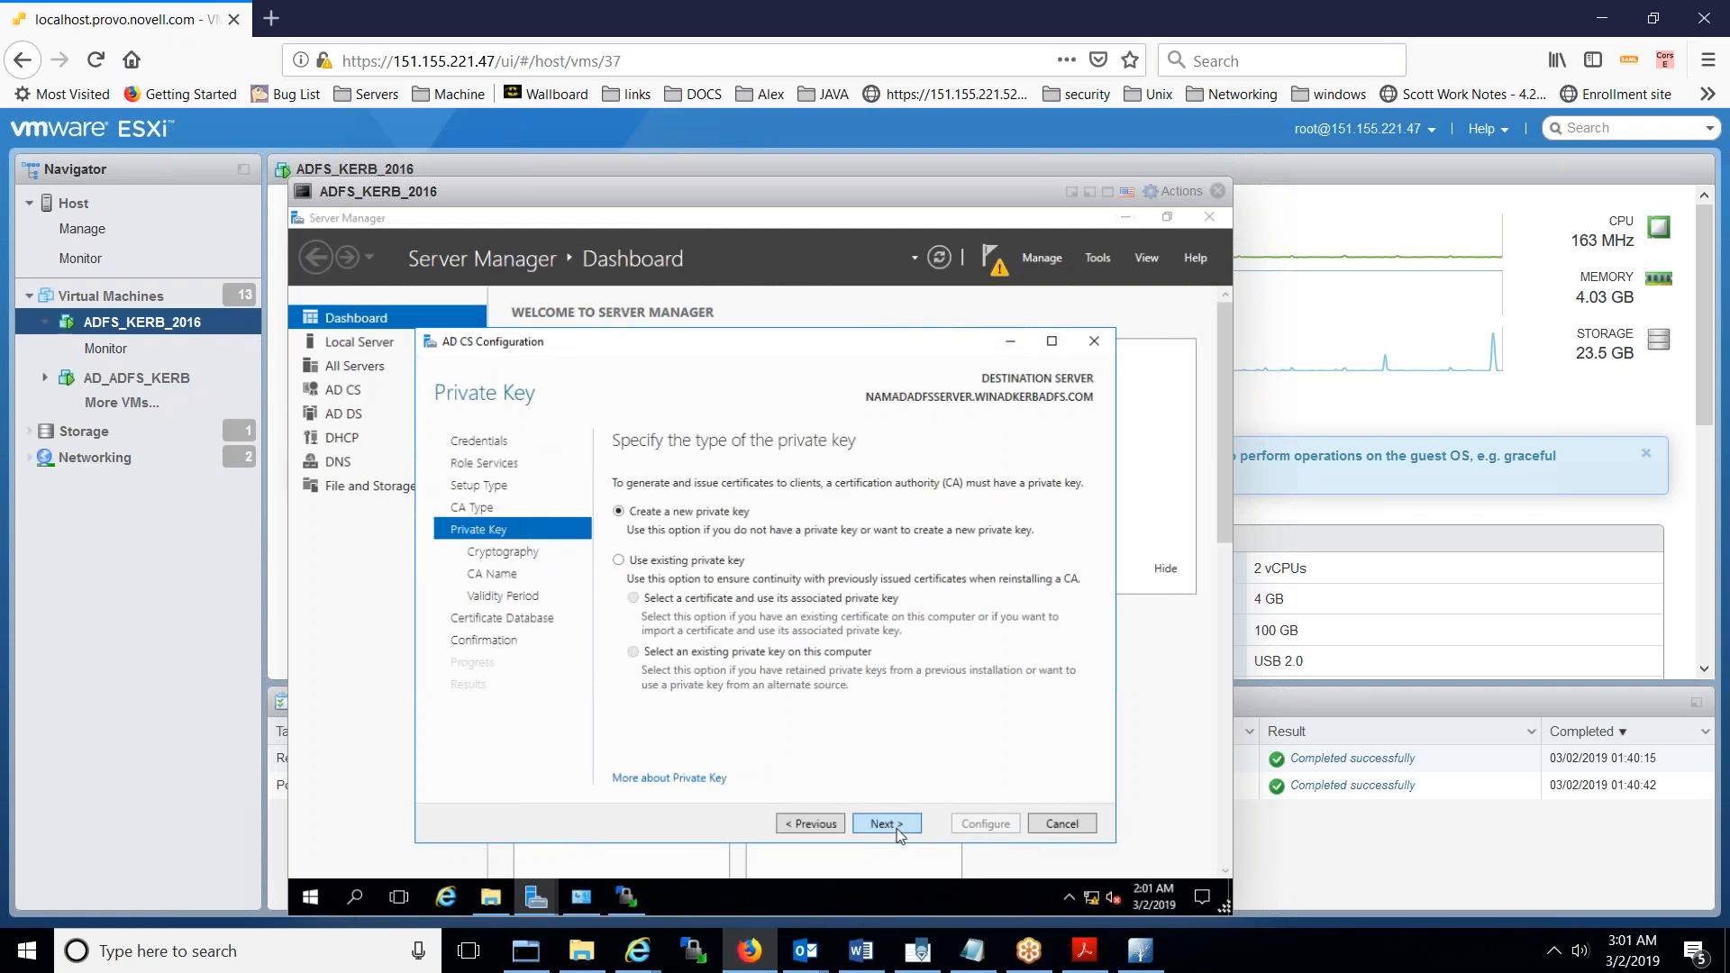
pyautogui.click(887, 823)
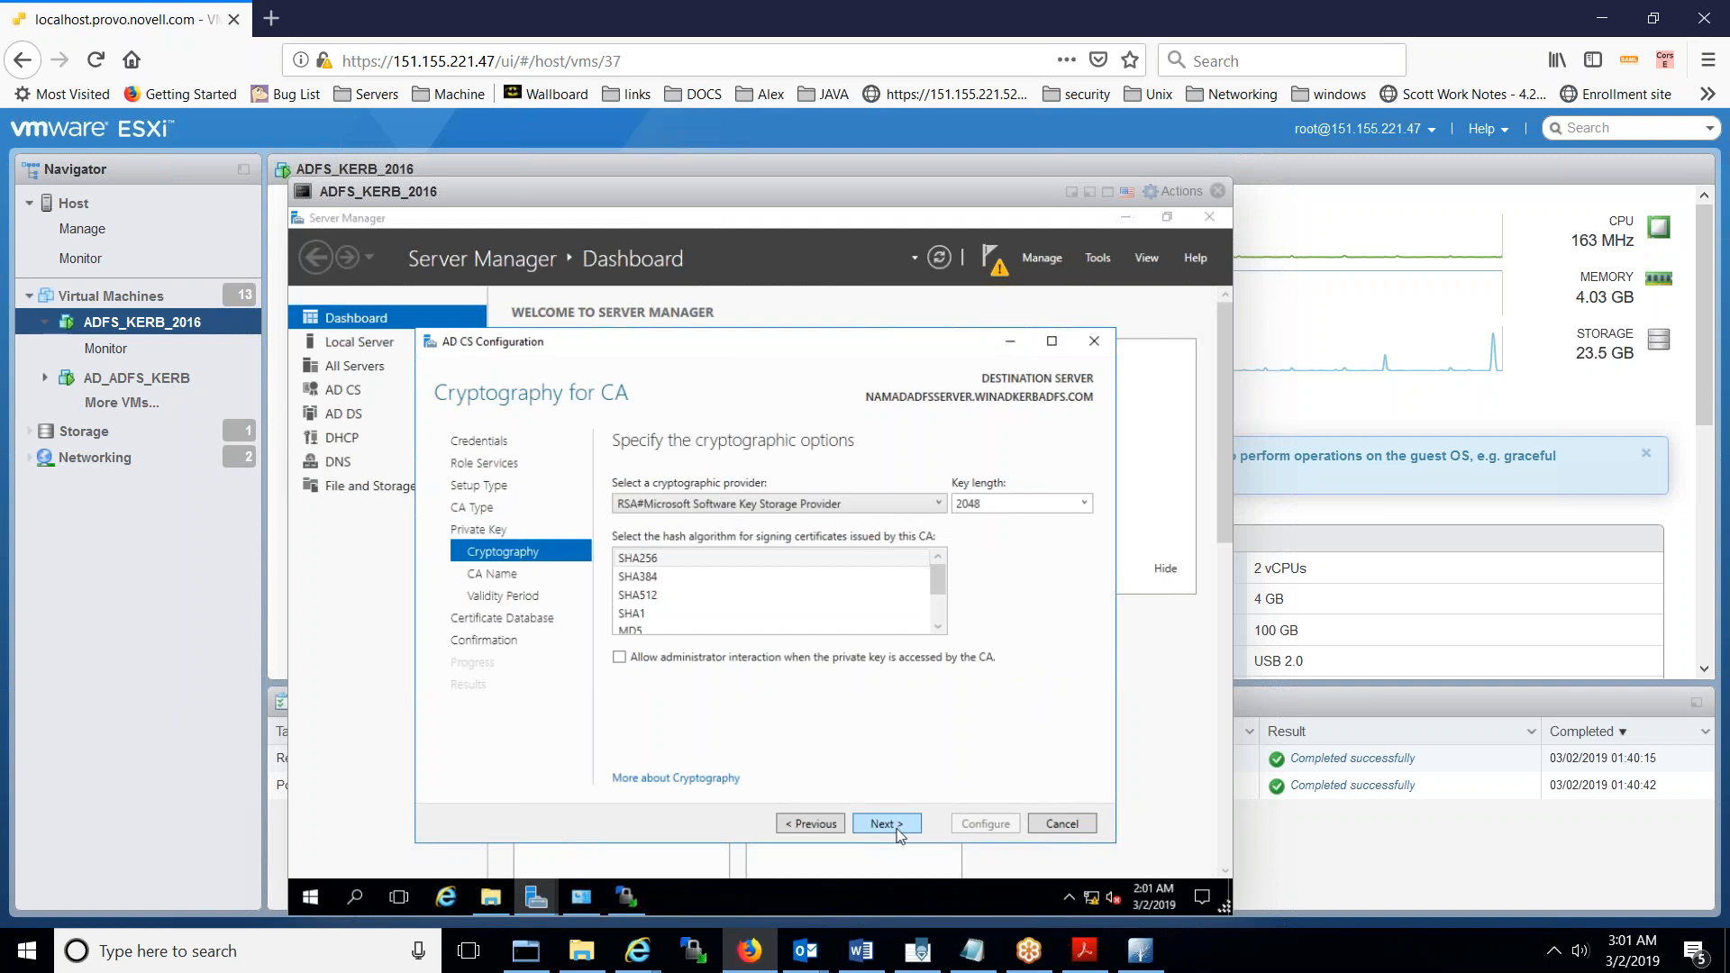
pyautogui.click(899, 832)
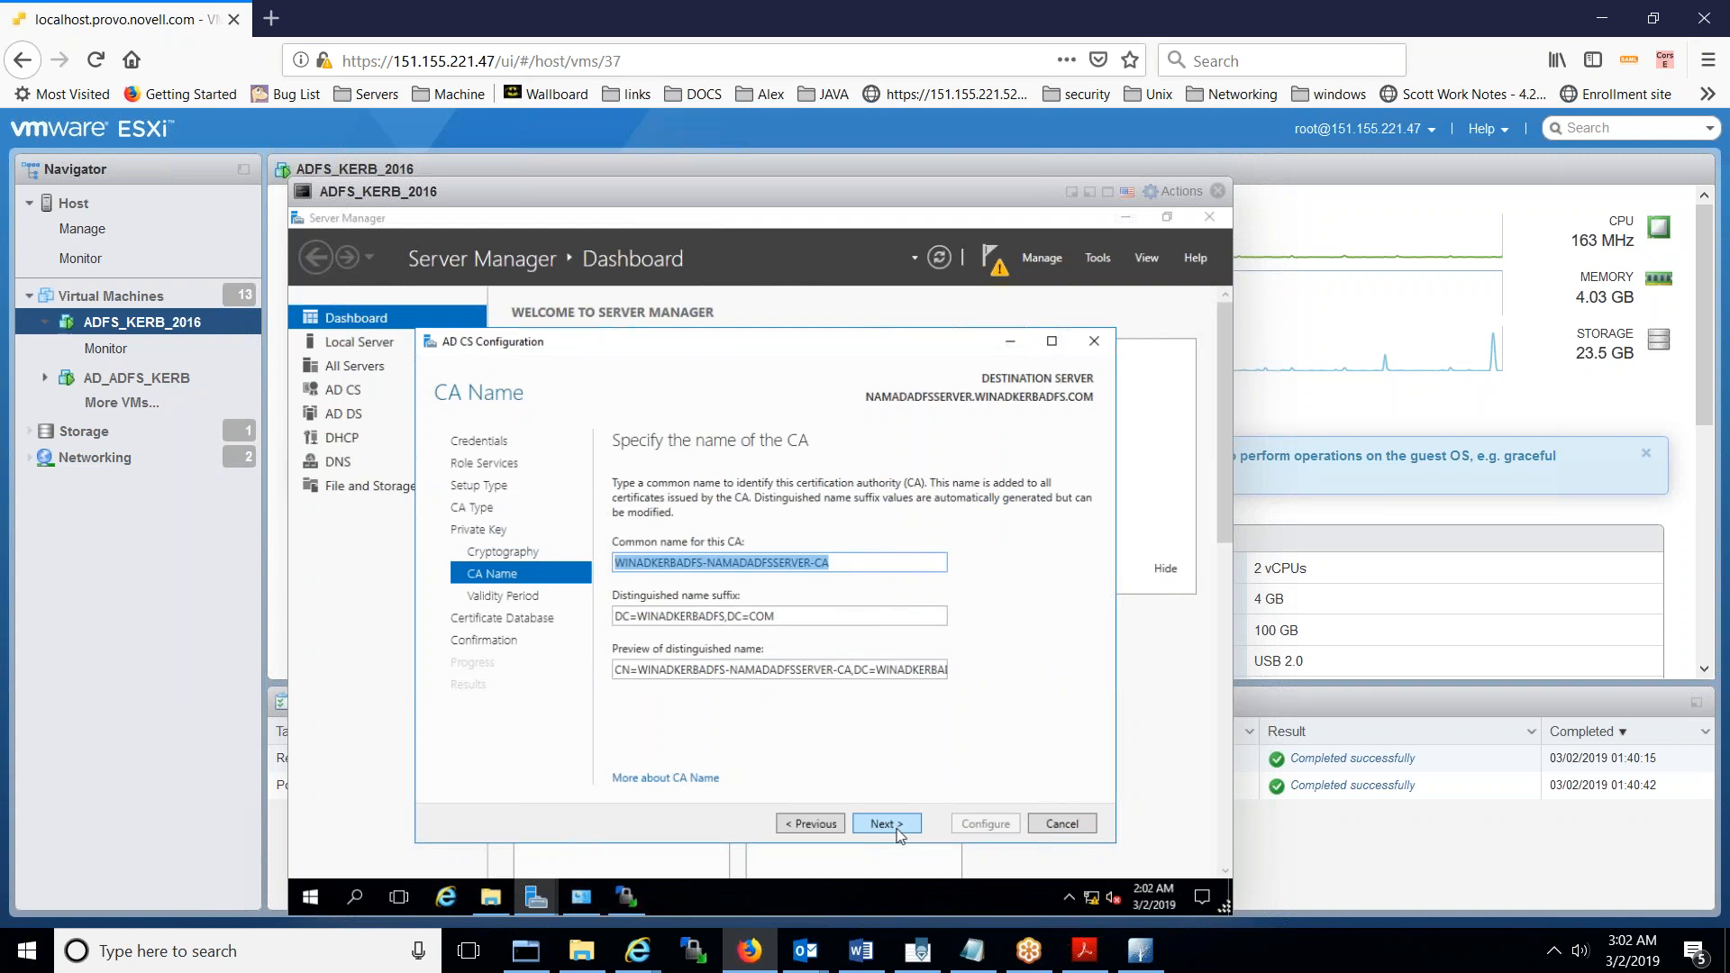
pyautogui.click(886, 824)
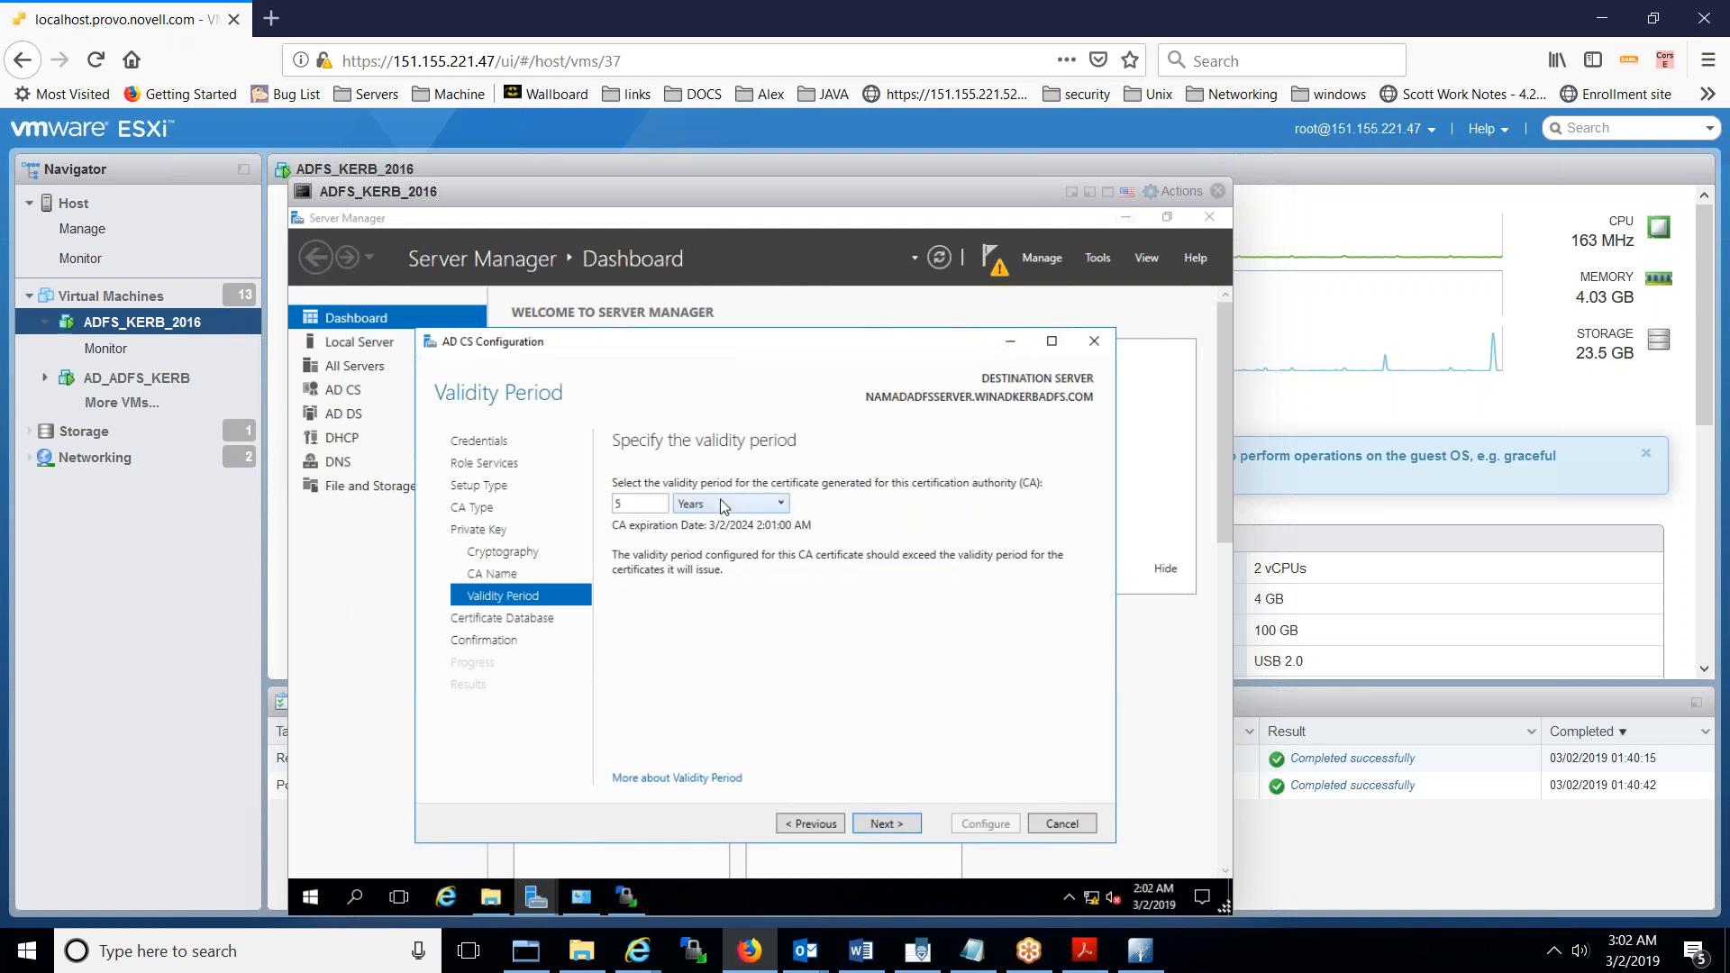
# - Set the CA validity to 99 years, keep default database locations, and apply the configuration
pyautogui.doubleClick(634, 504)
pyautogui.write('99')
pyautogui.click(886, 825)
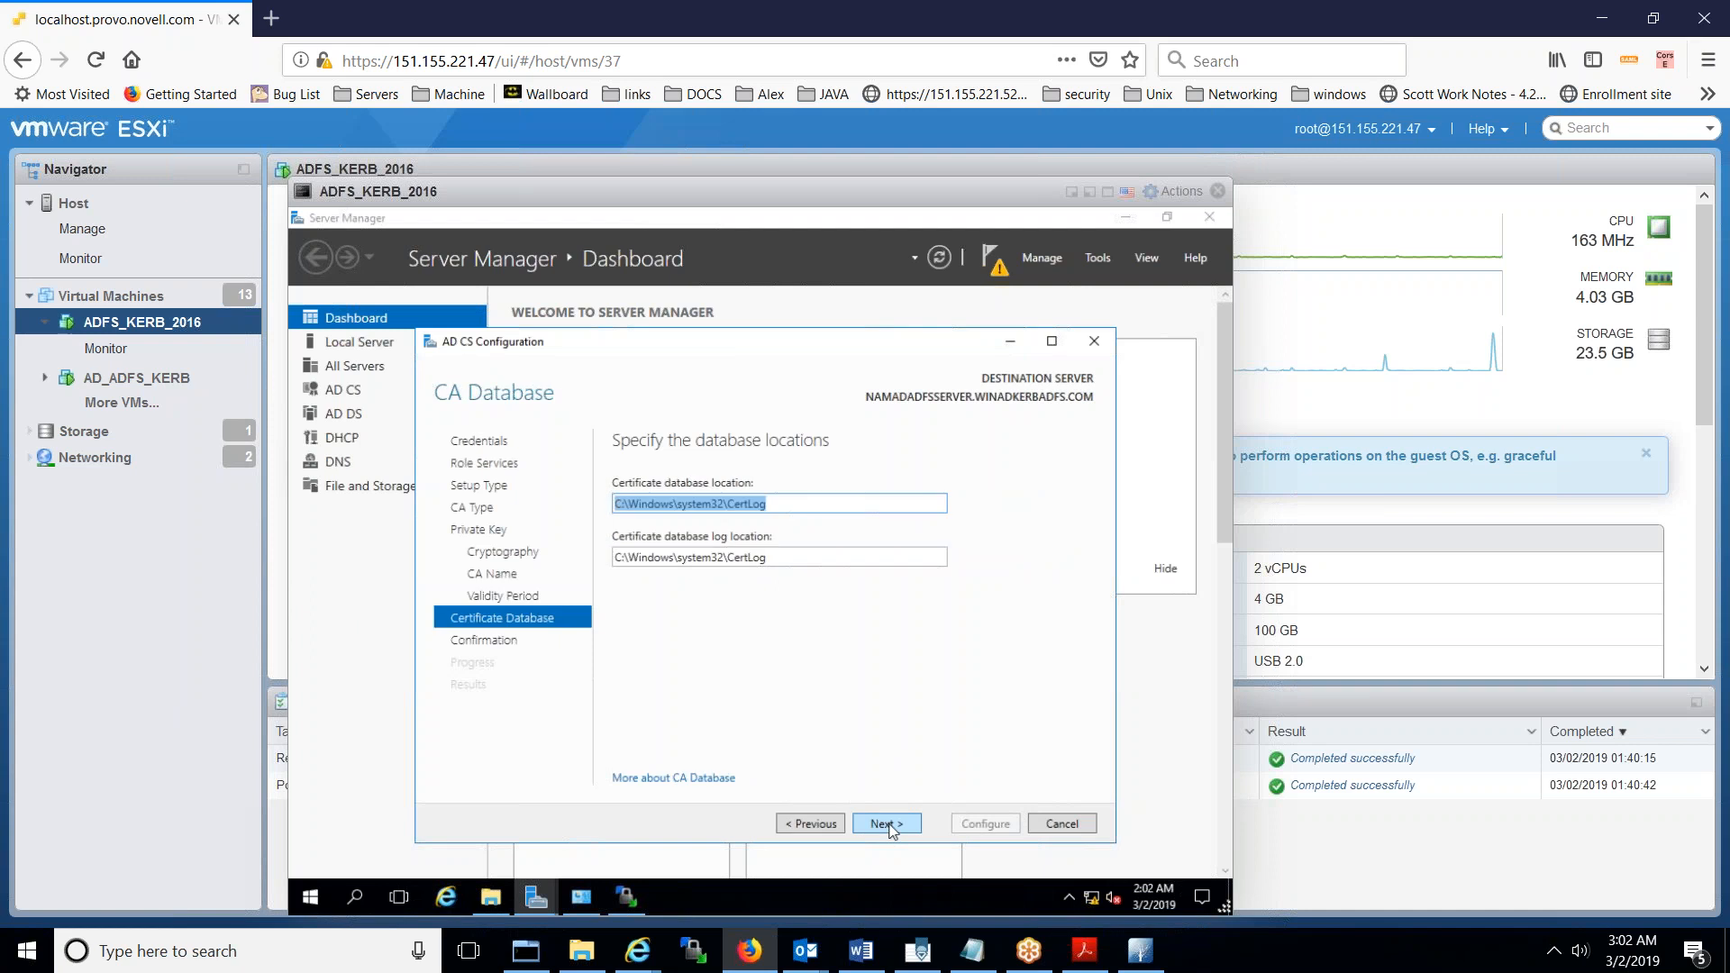
pyautogui.click(886, 824)
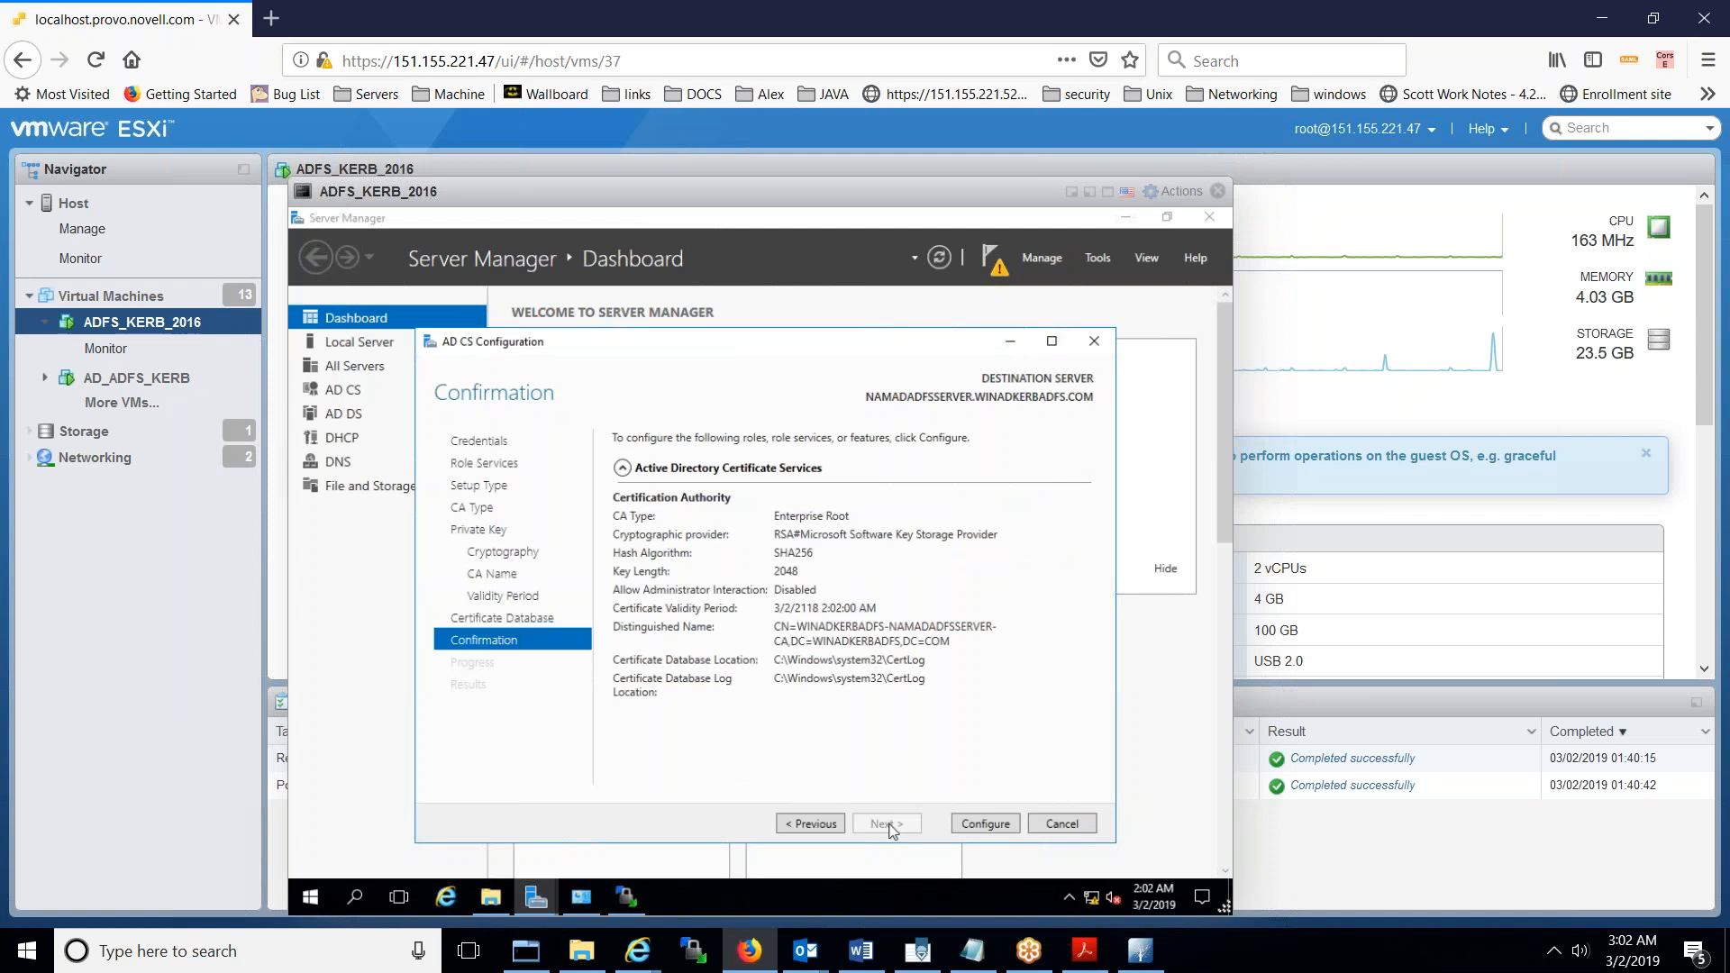
pyautogui.click(973, 826)
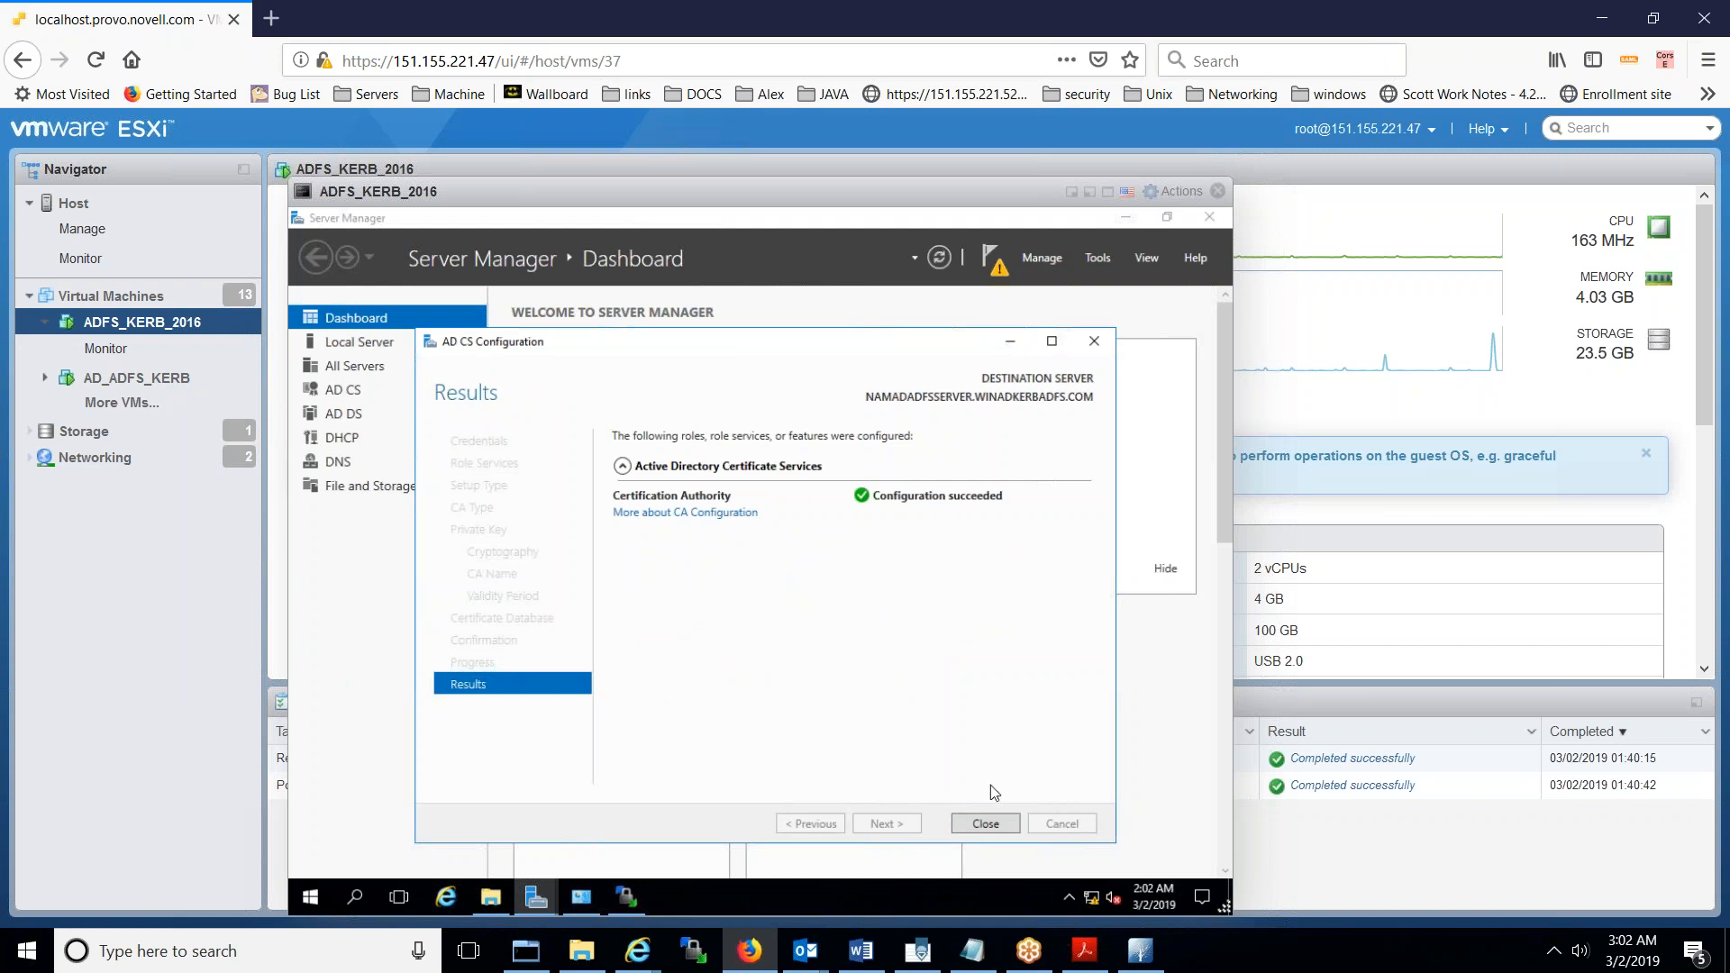
# - Close the AD CS Configuration results page to return to the Server Manager Dashboard
pyautogui.click(985, 823)
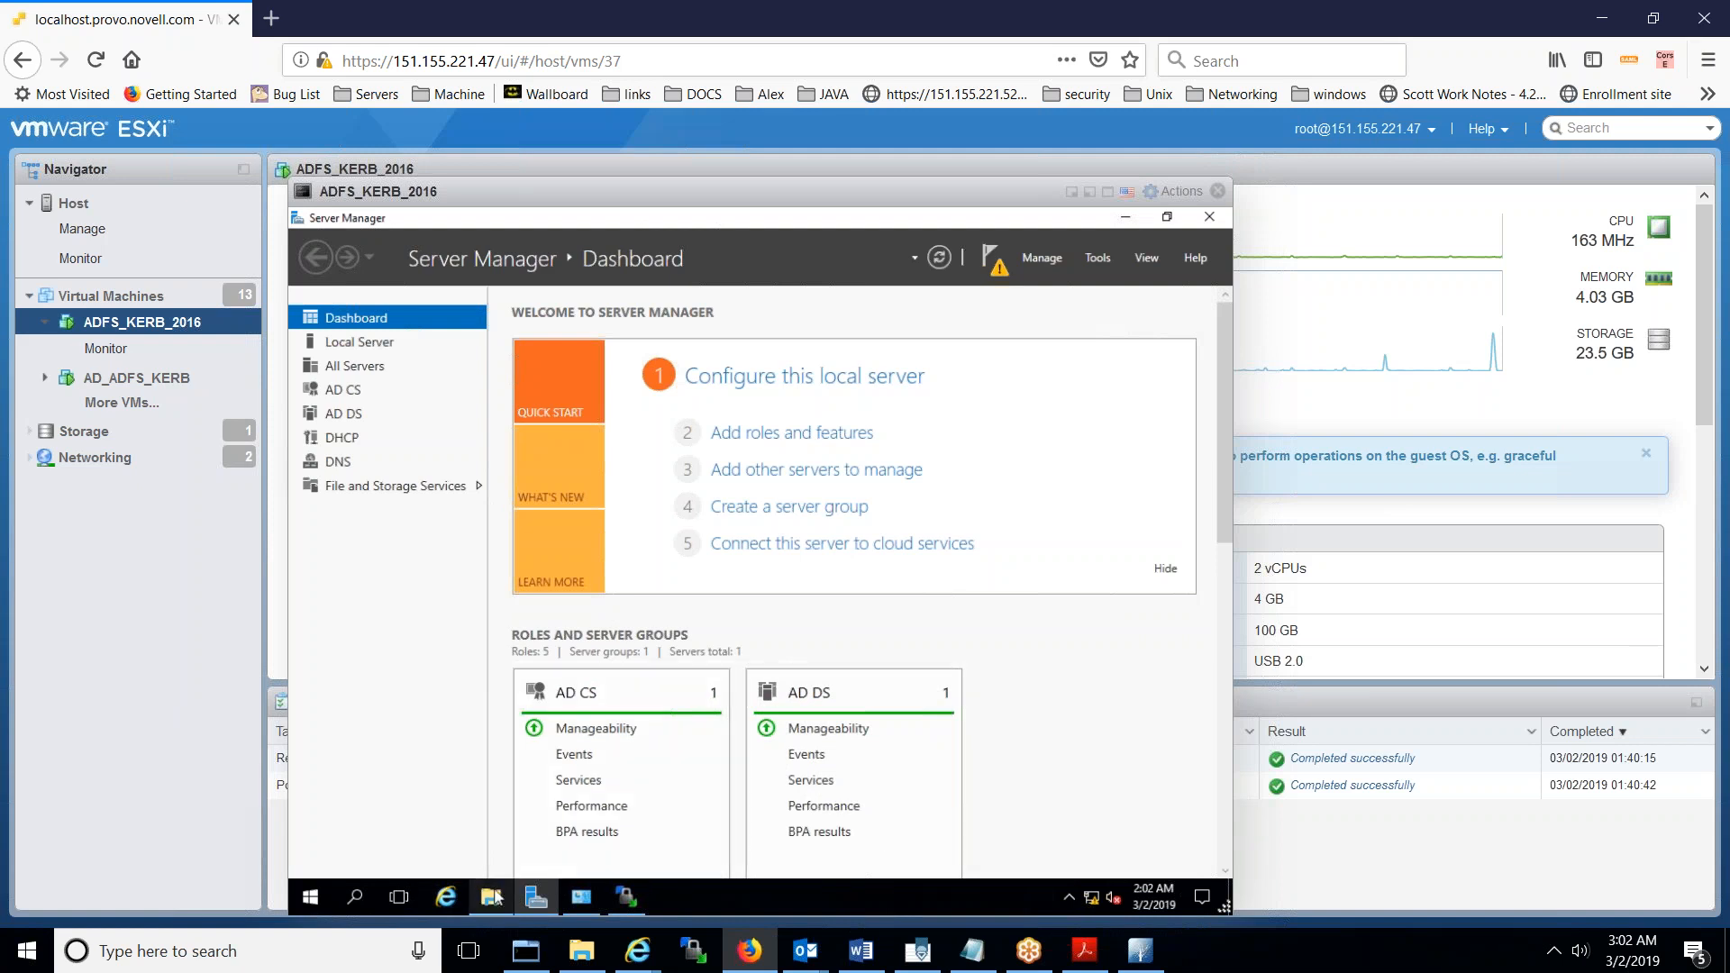
# - Open an administrator PowerShell from the guest Start menu and run ldp
pyautogui.click(307, 901)
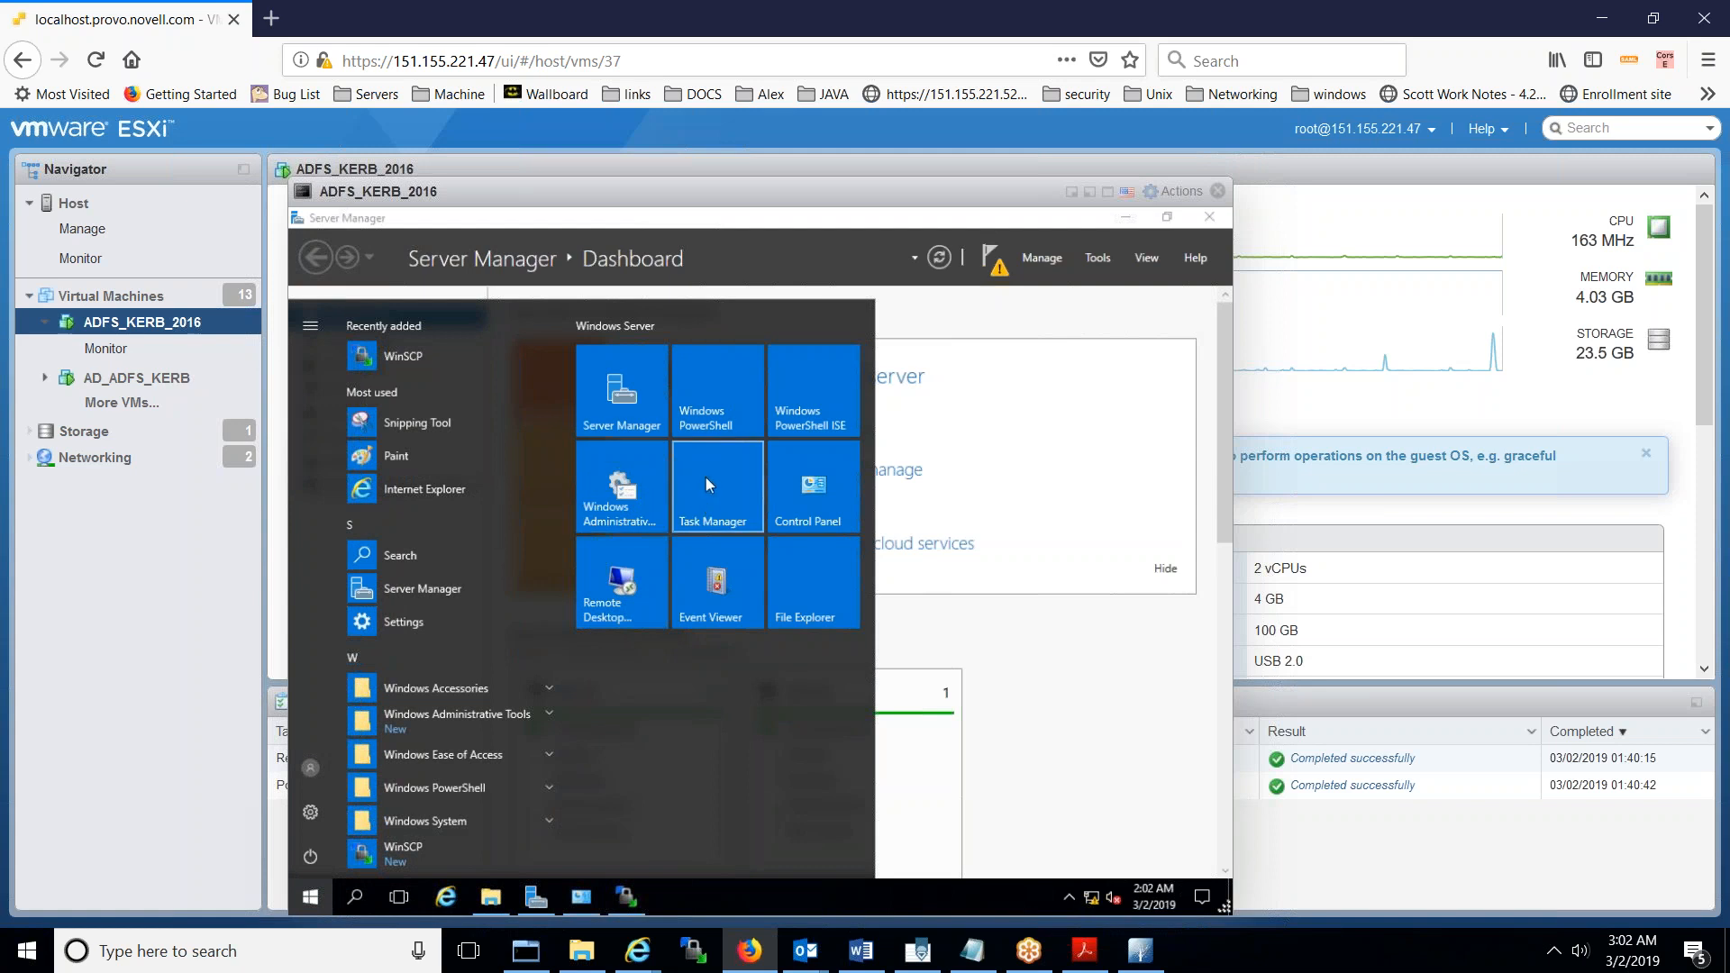
pyautogui.click(704, 425)
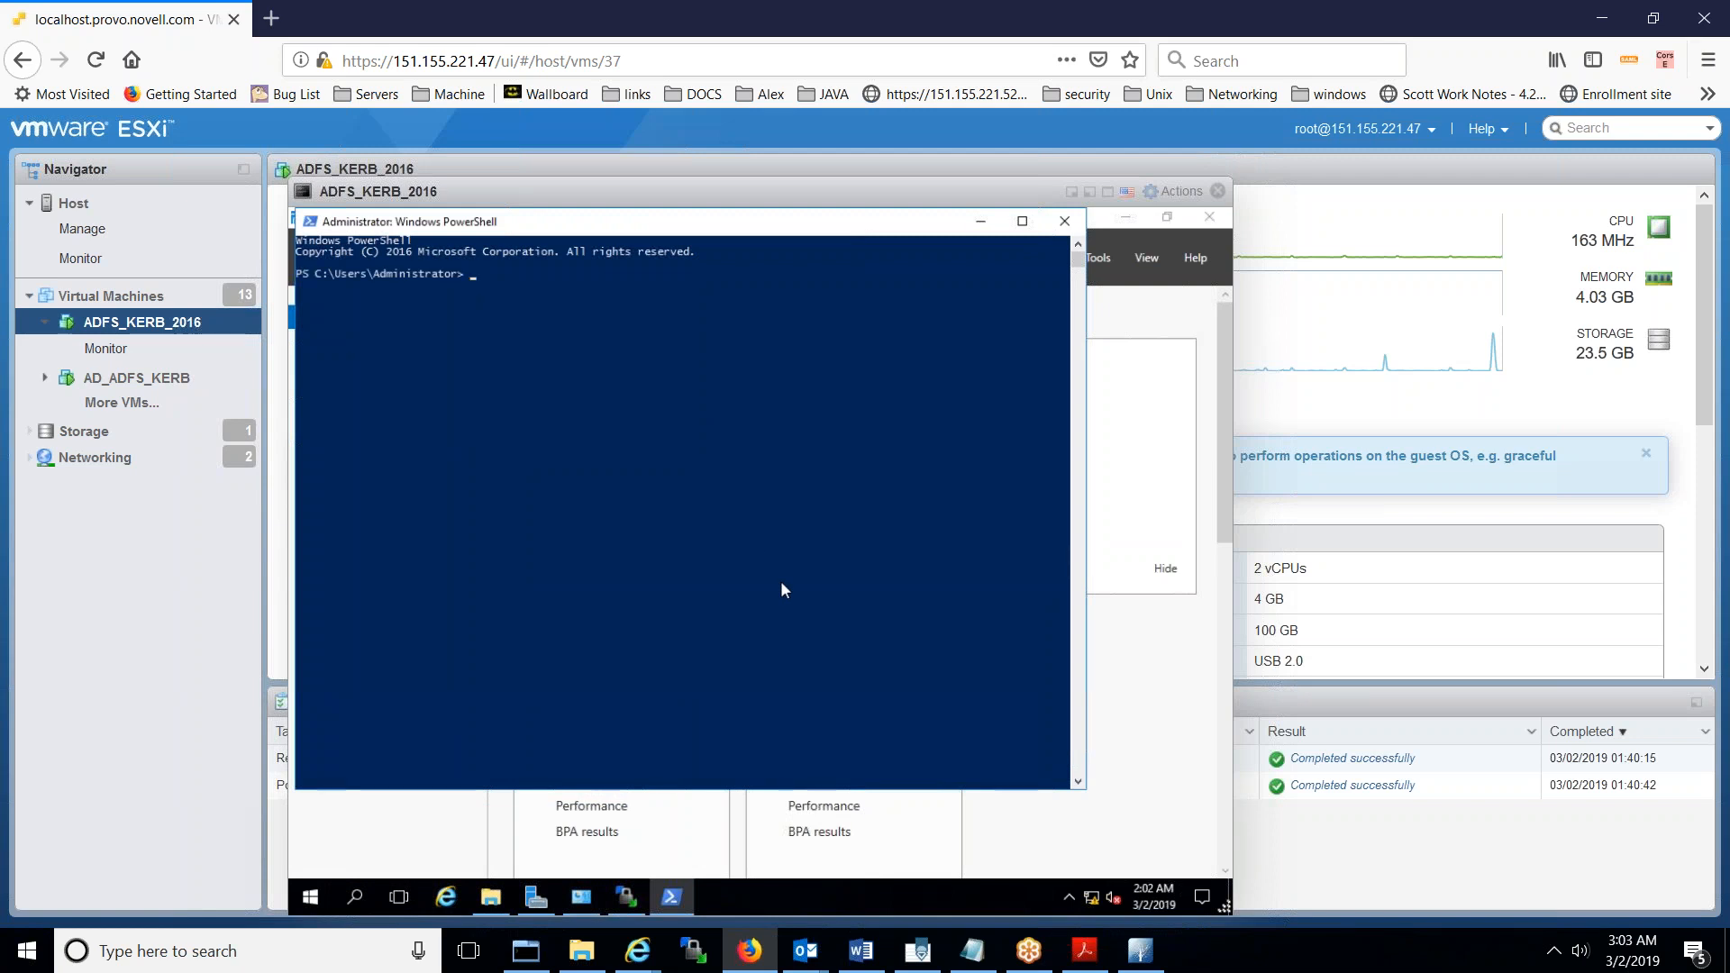
pyautogui.write('ldp')
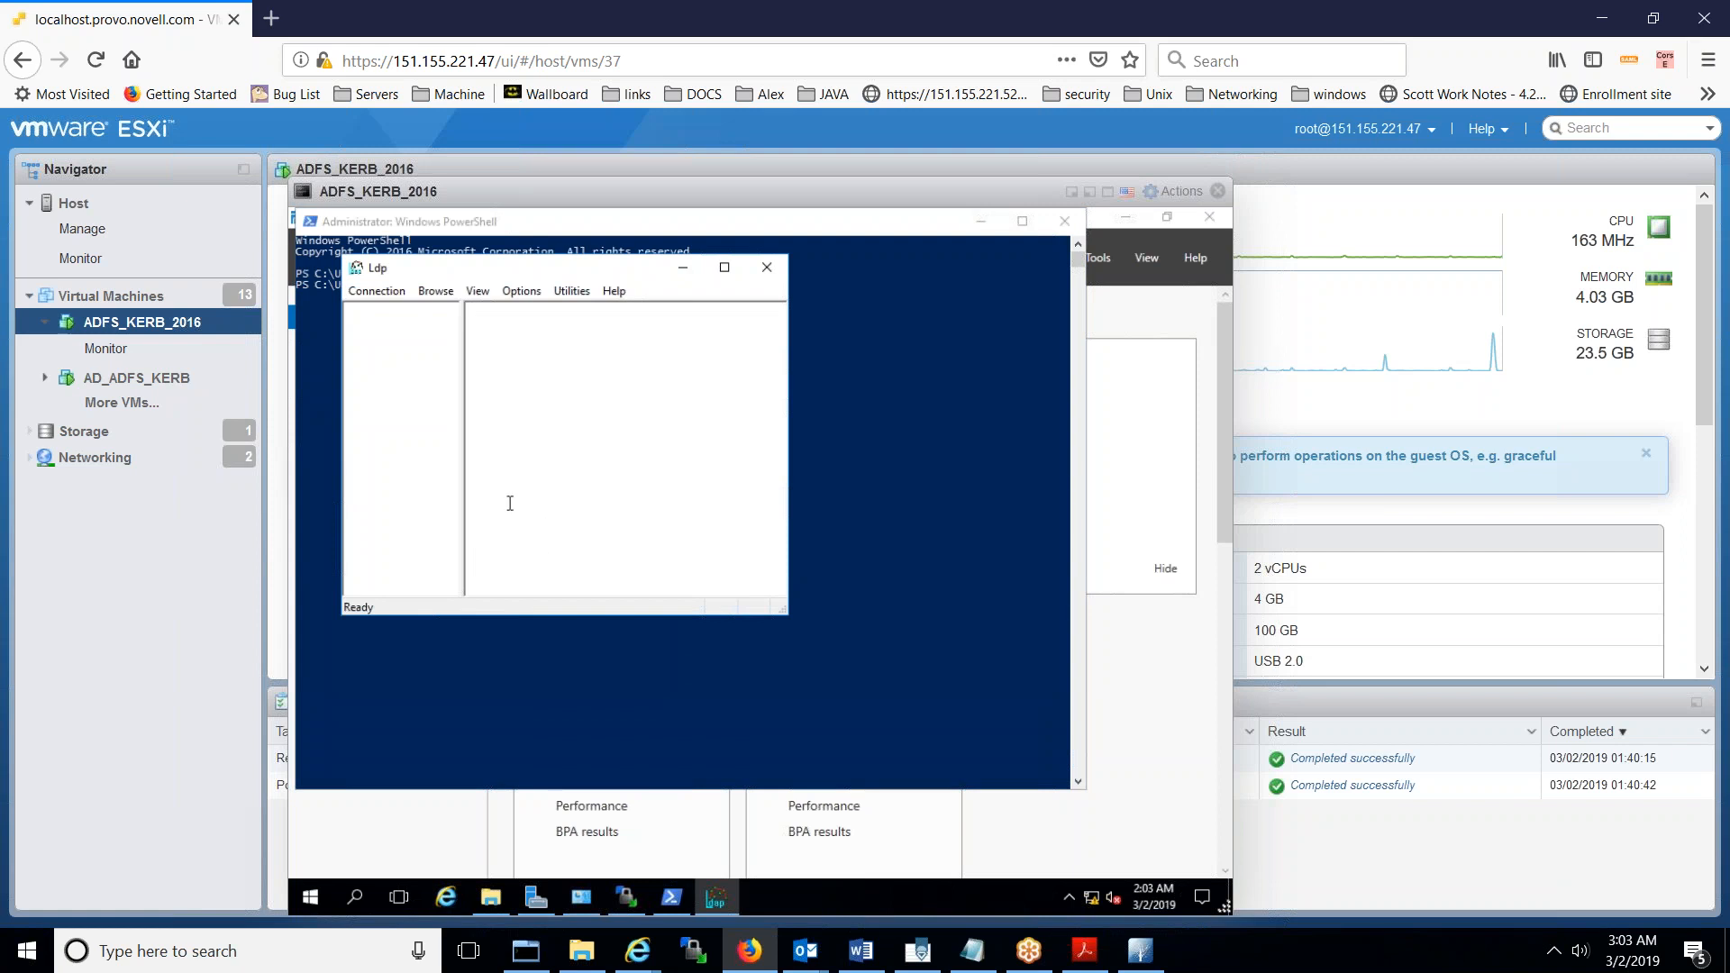
# - Try an SSL Ldp connection to localhost on port 636 and dismiss the connection-failure error
pyautogui.click(378, 296)
pyautogui.click(394, 313)
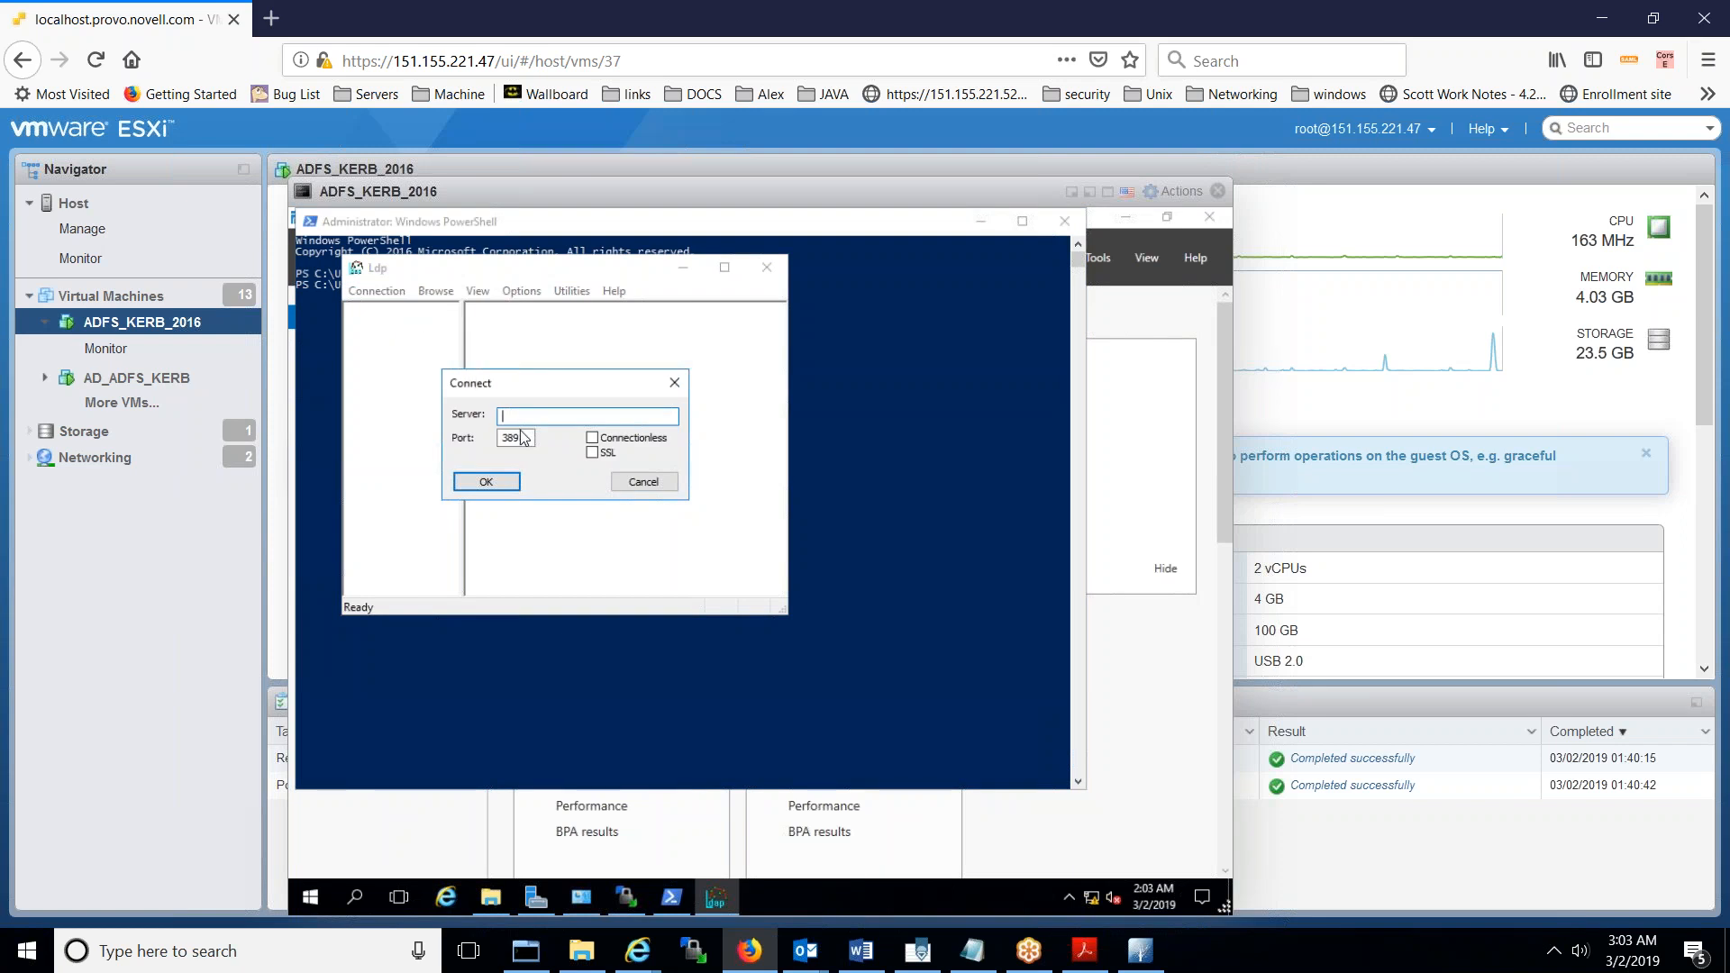
pyautogui.write('locallhost')
pyautogui.press('Left')
pyautogui.press('Left')
pyautogui.press('Left')
pyautogui.press('Left')
pyautogui.press('BackSpace')
pyautogui.press('Tab')
pyautogui.write('636')
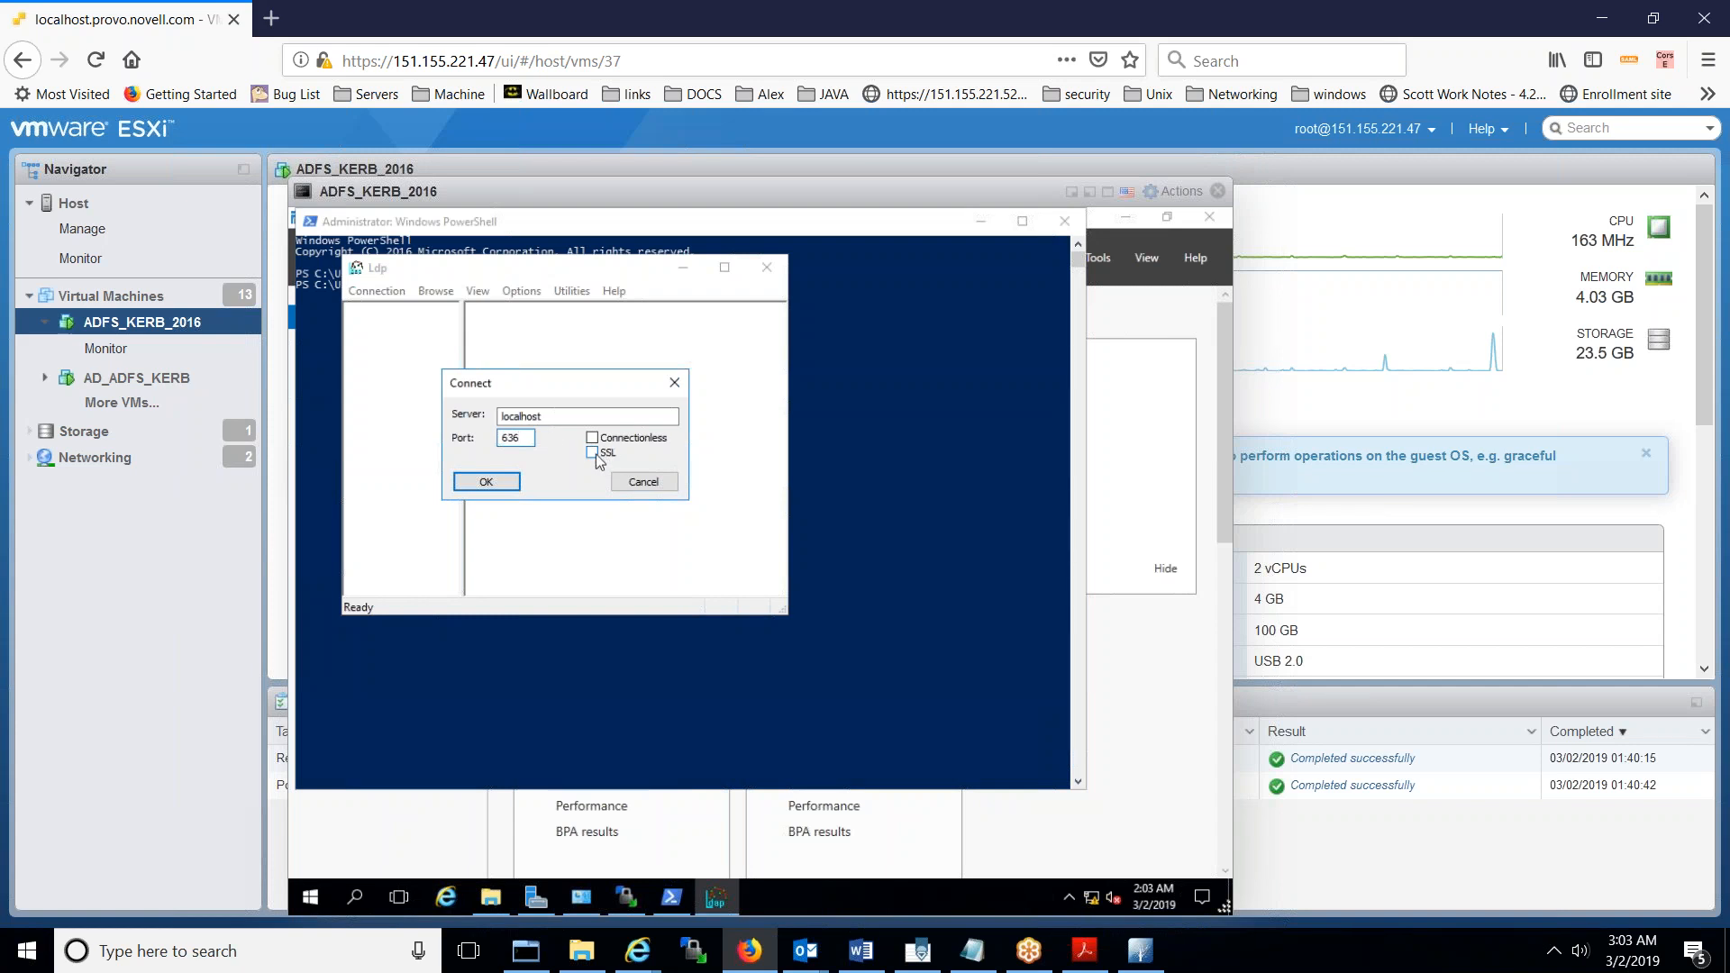
pyautogui.click(593, 453)
pyautogui.click(478, 494)
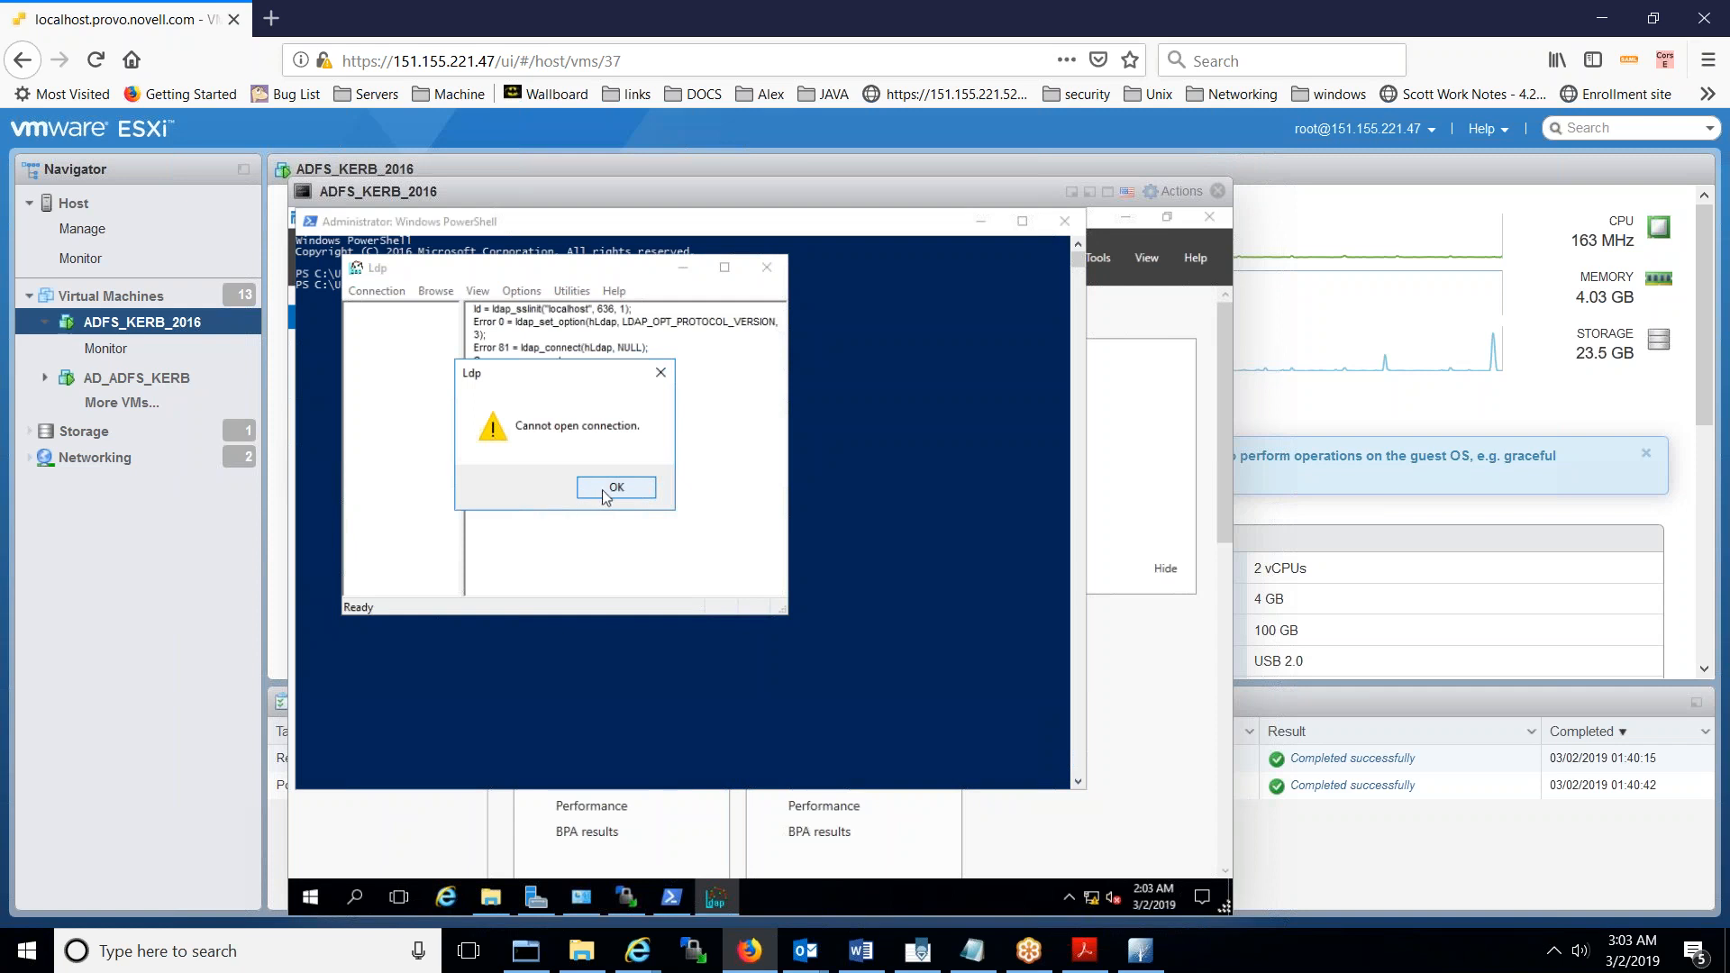
pyautogui.click(606, 491)
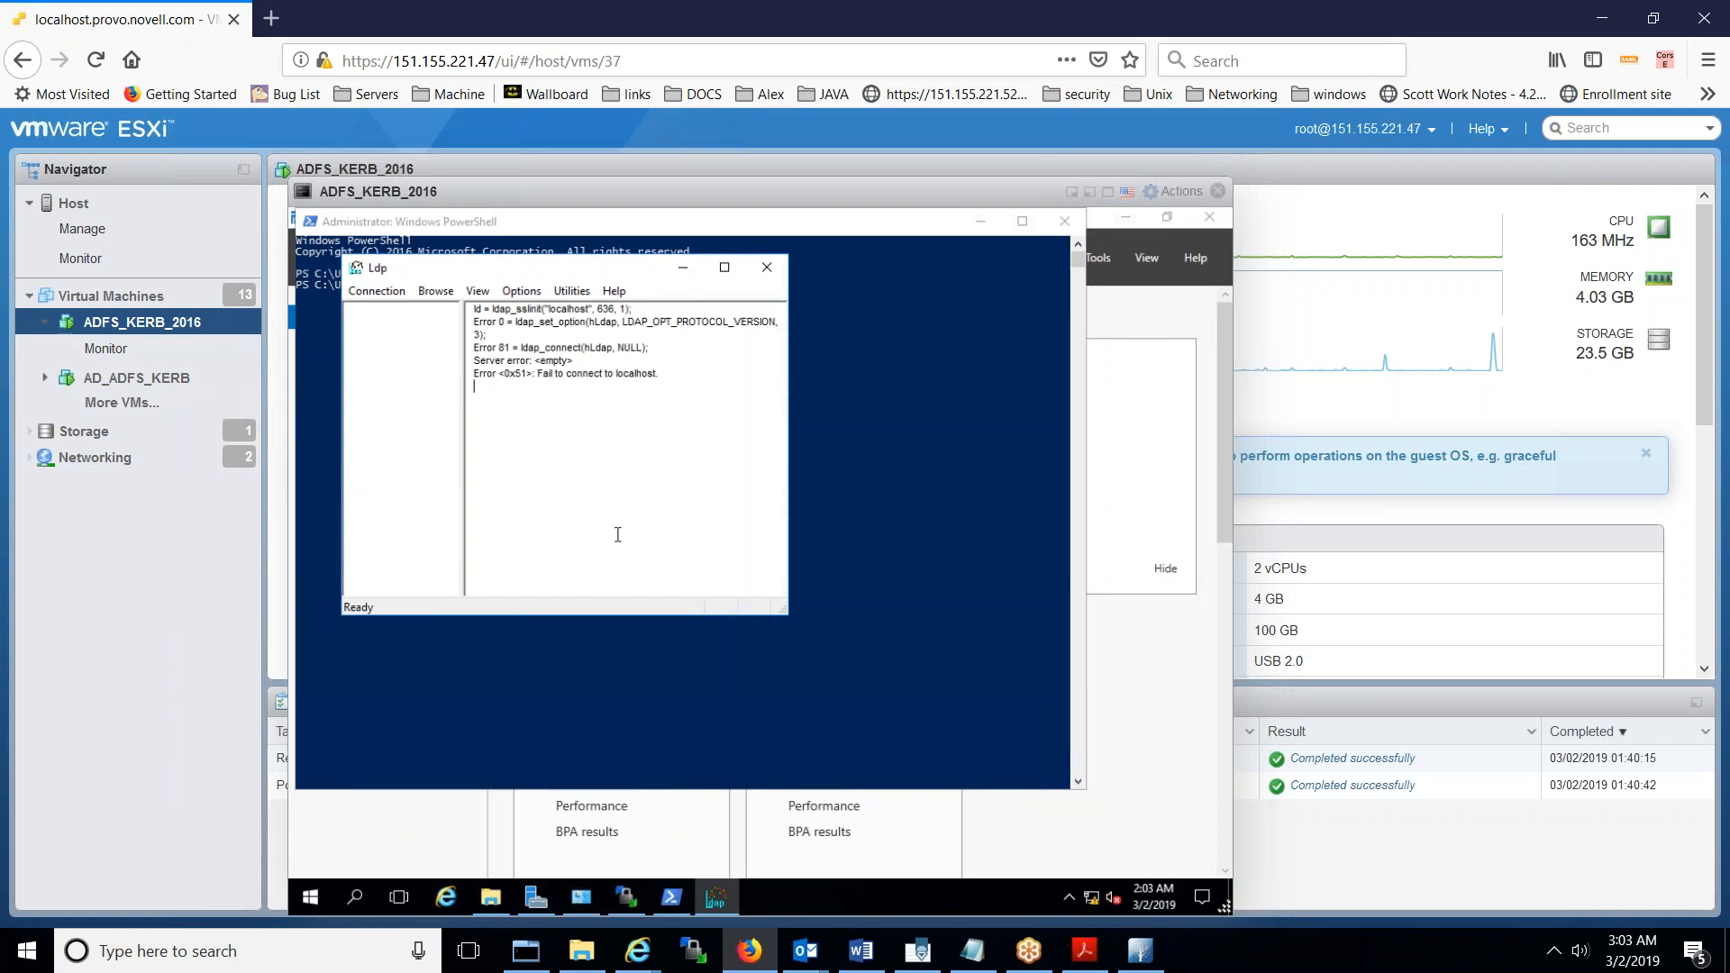
# - Restart the guest server with reason Other (Unplanned), then focus the administrator PowerShell window
pyautogui.click(311, 899)
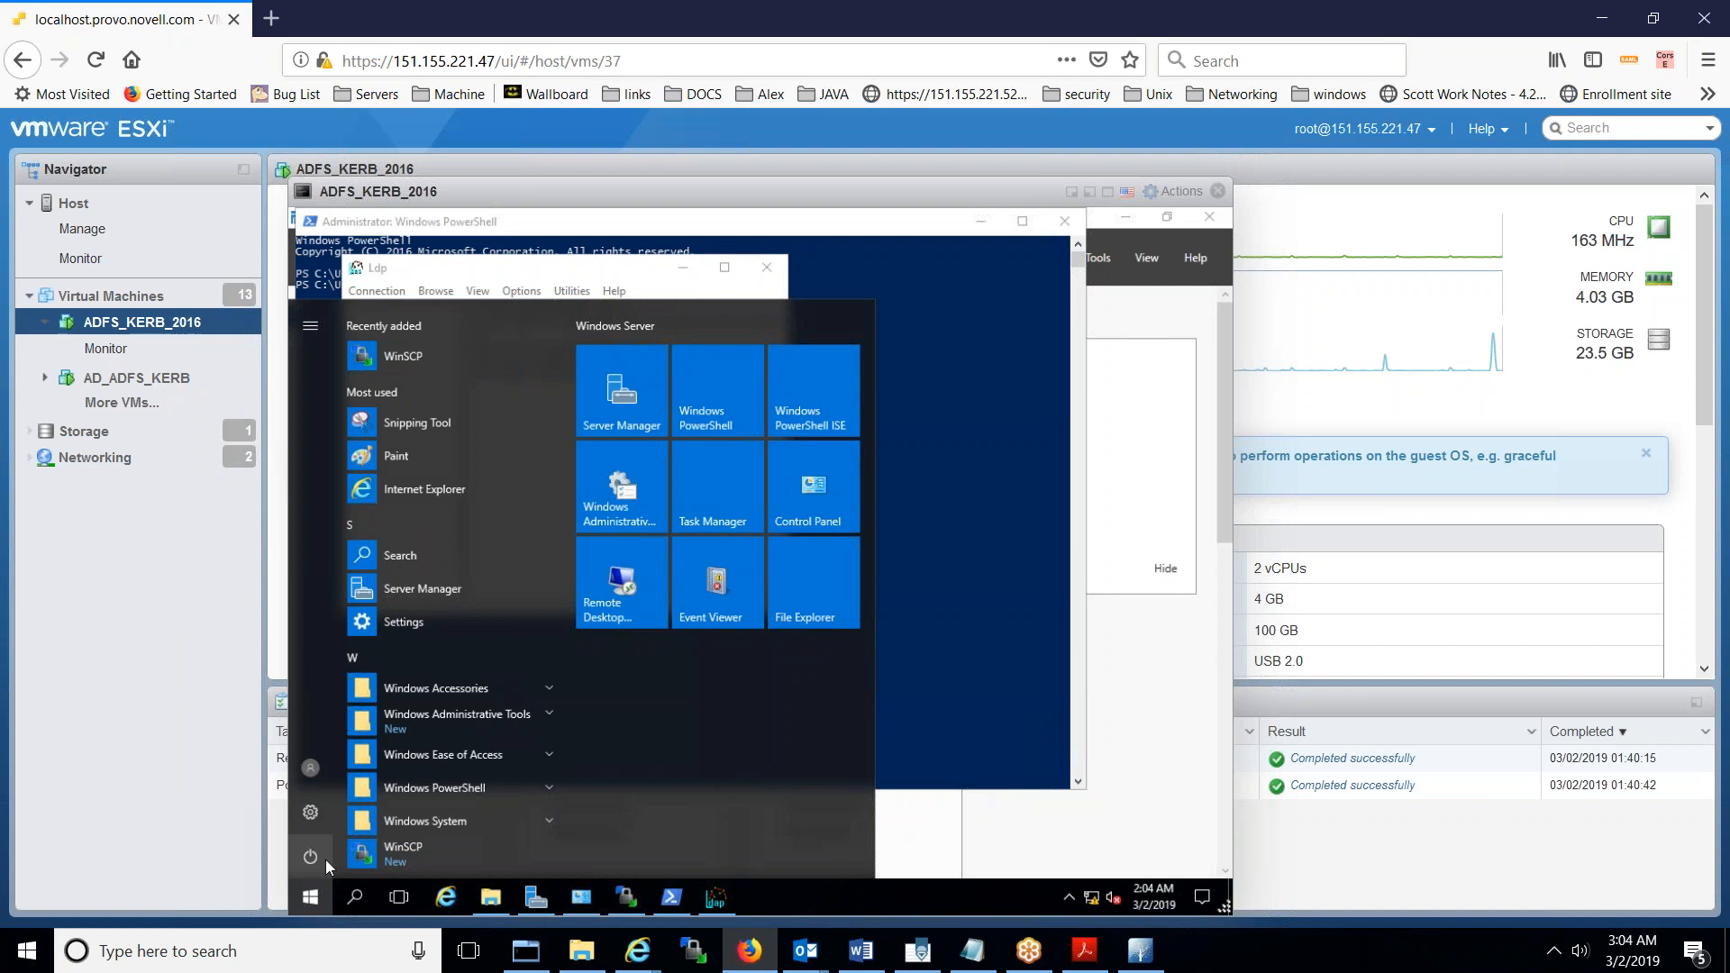
pyautogui.click(311, 857)
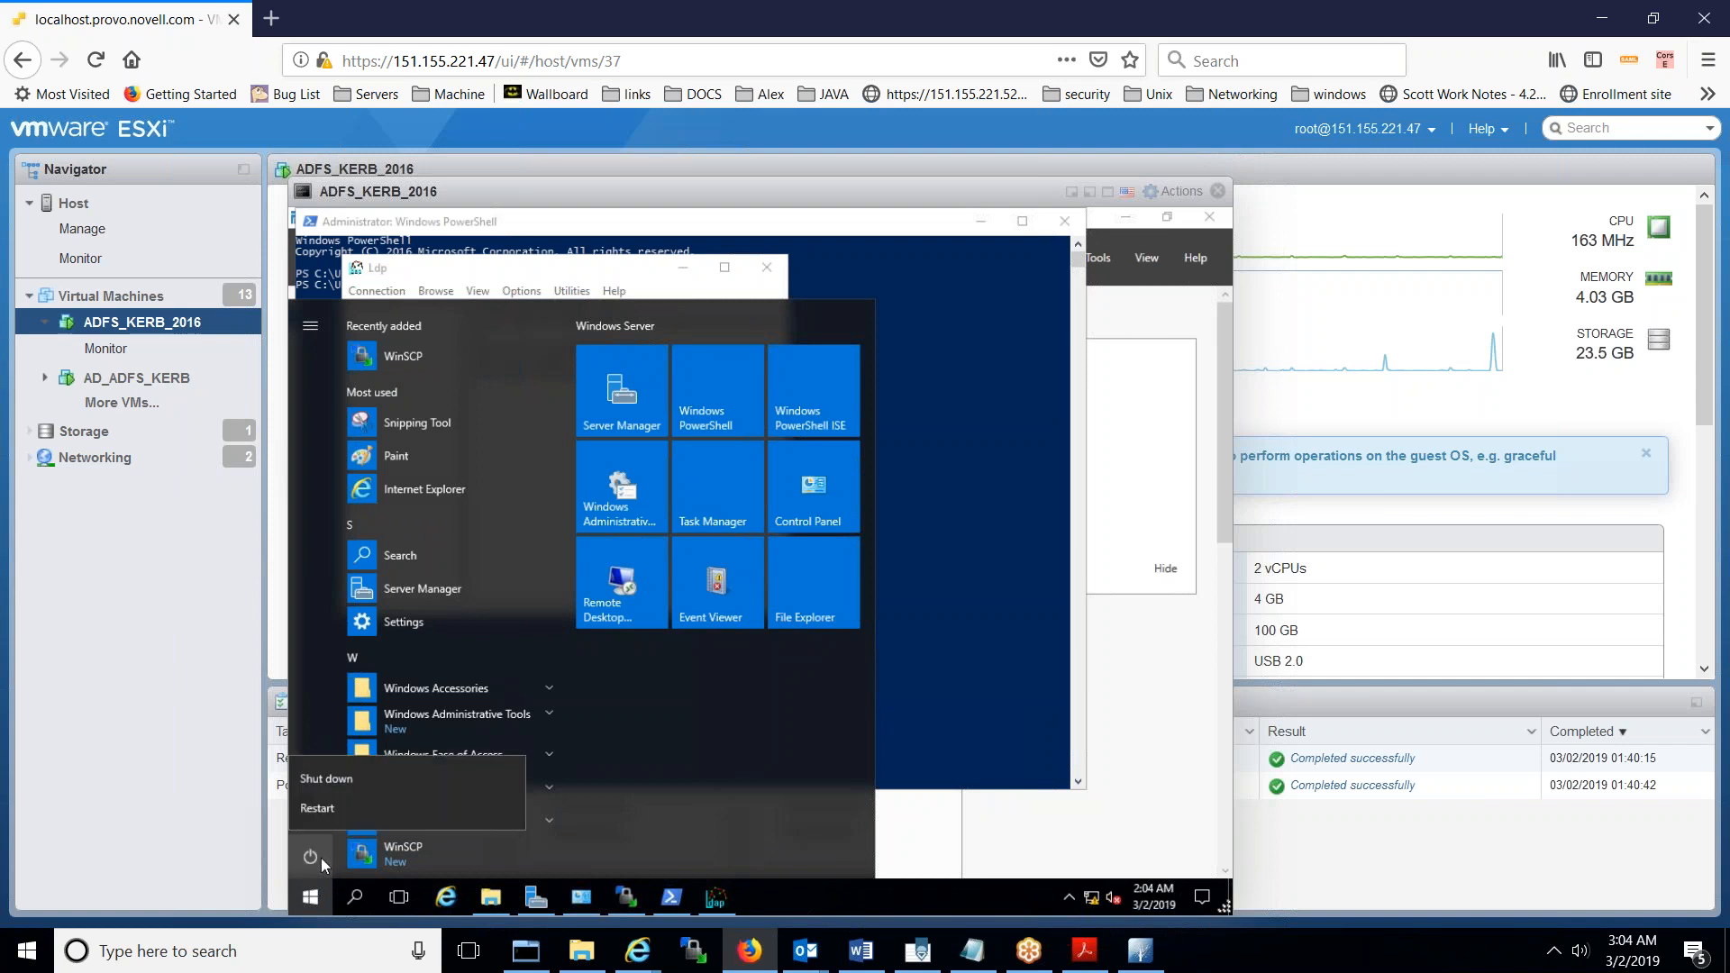
pyautogui.click(320, 808)
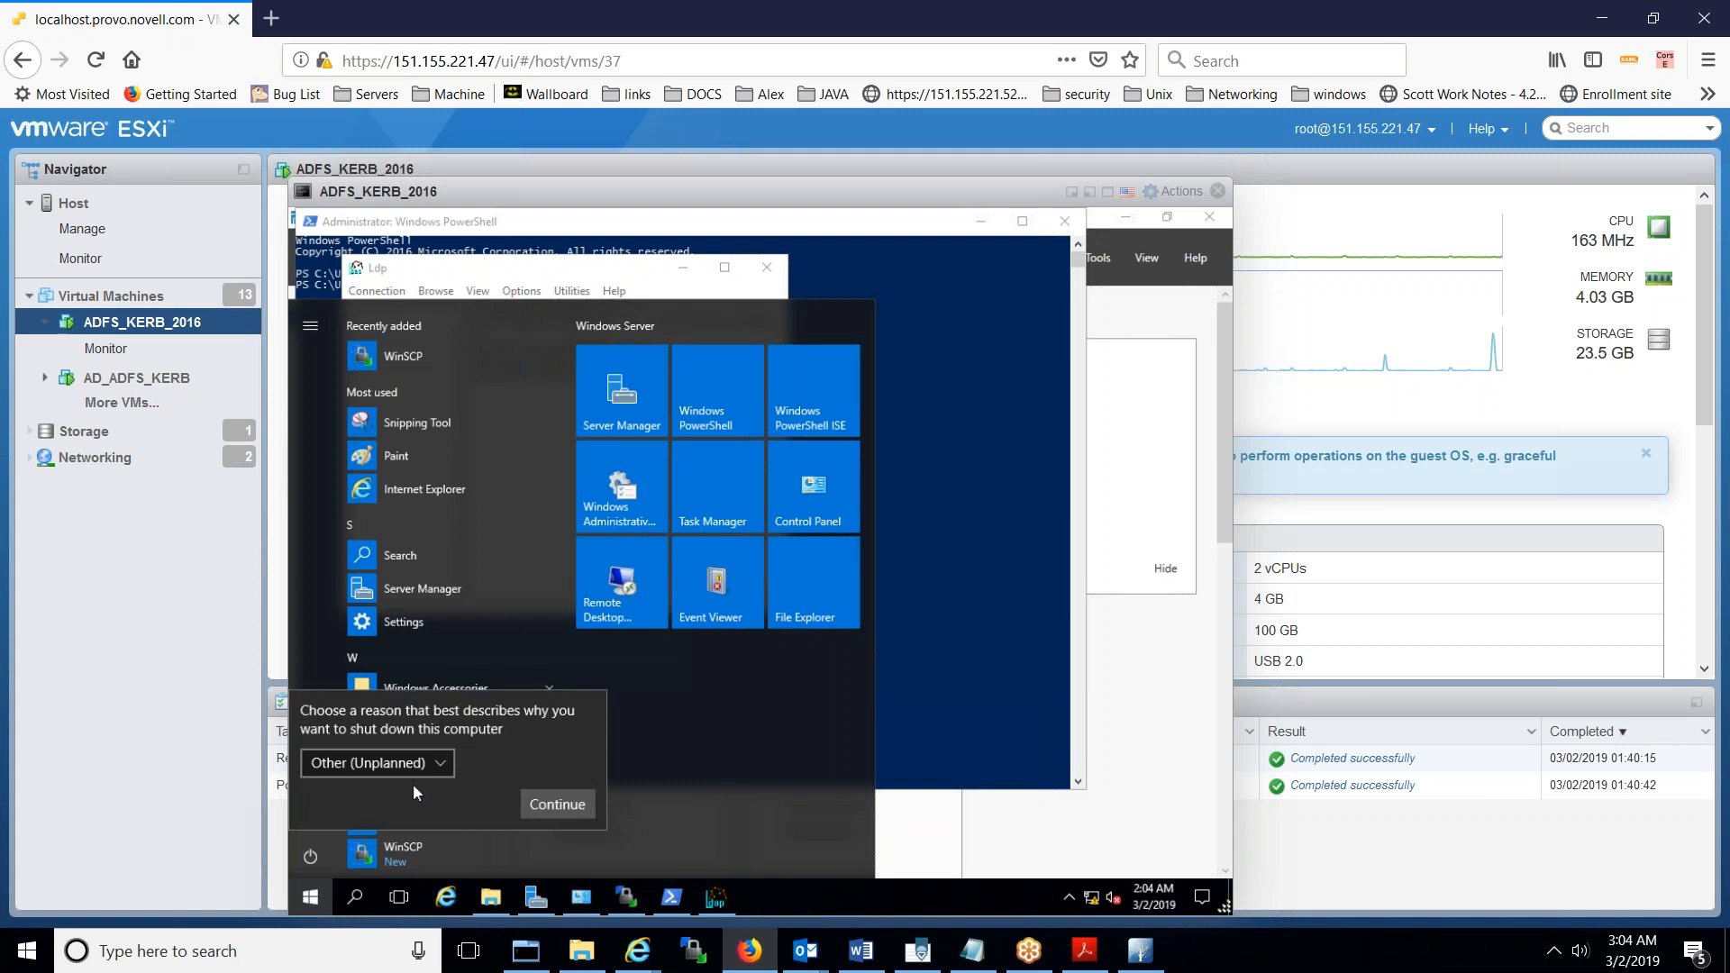
pyautogui.click(537, 808)
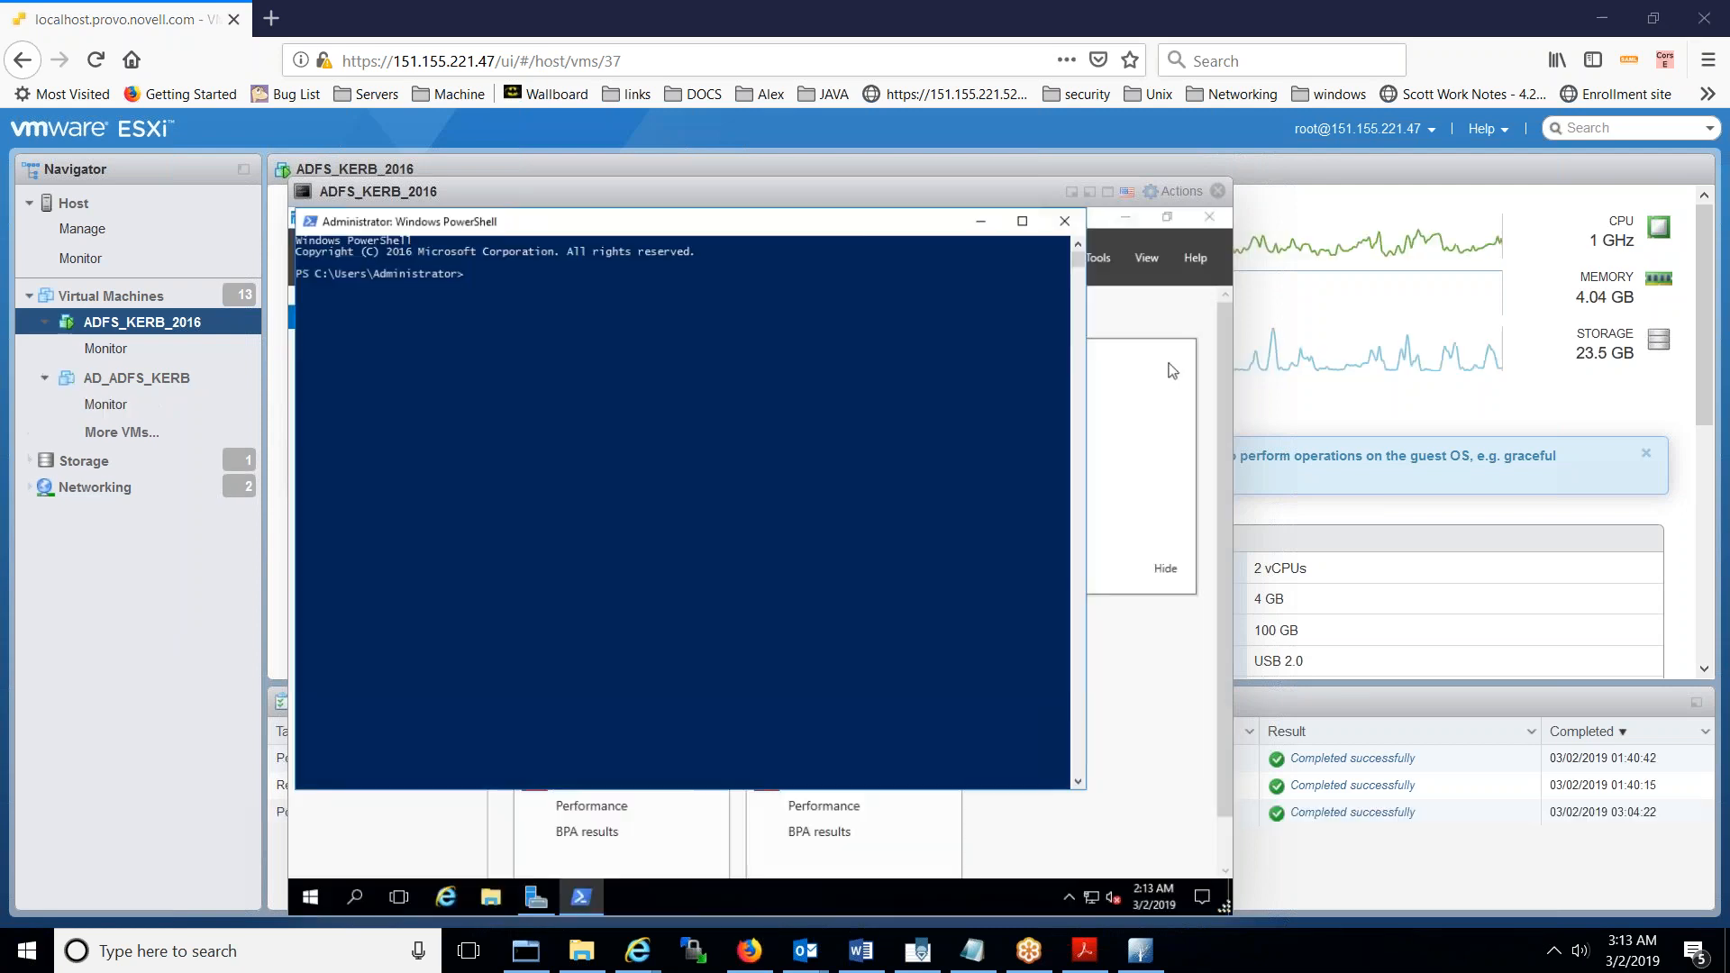
pyautogui.click(771, 441)
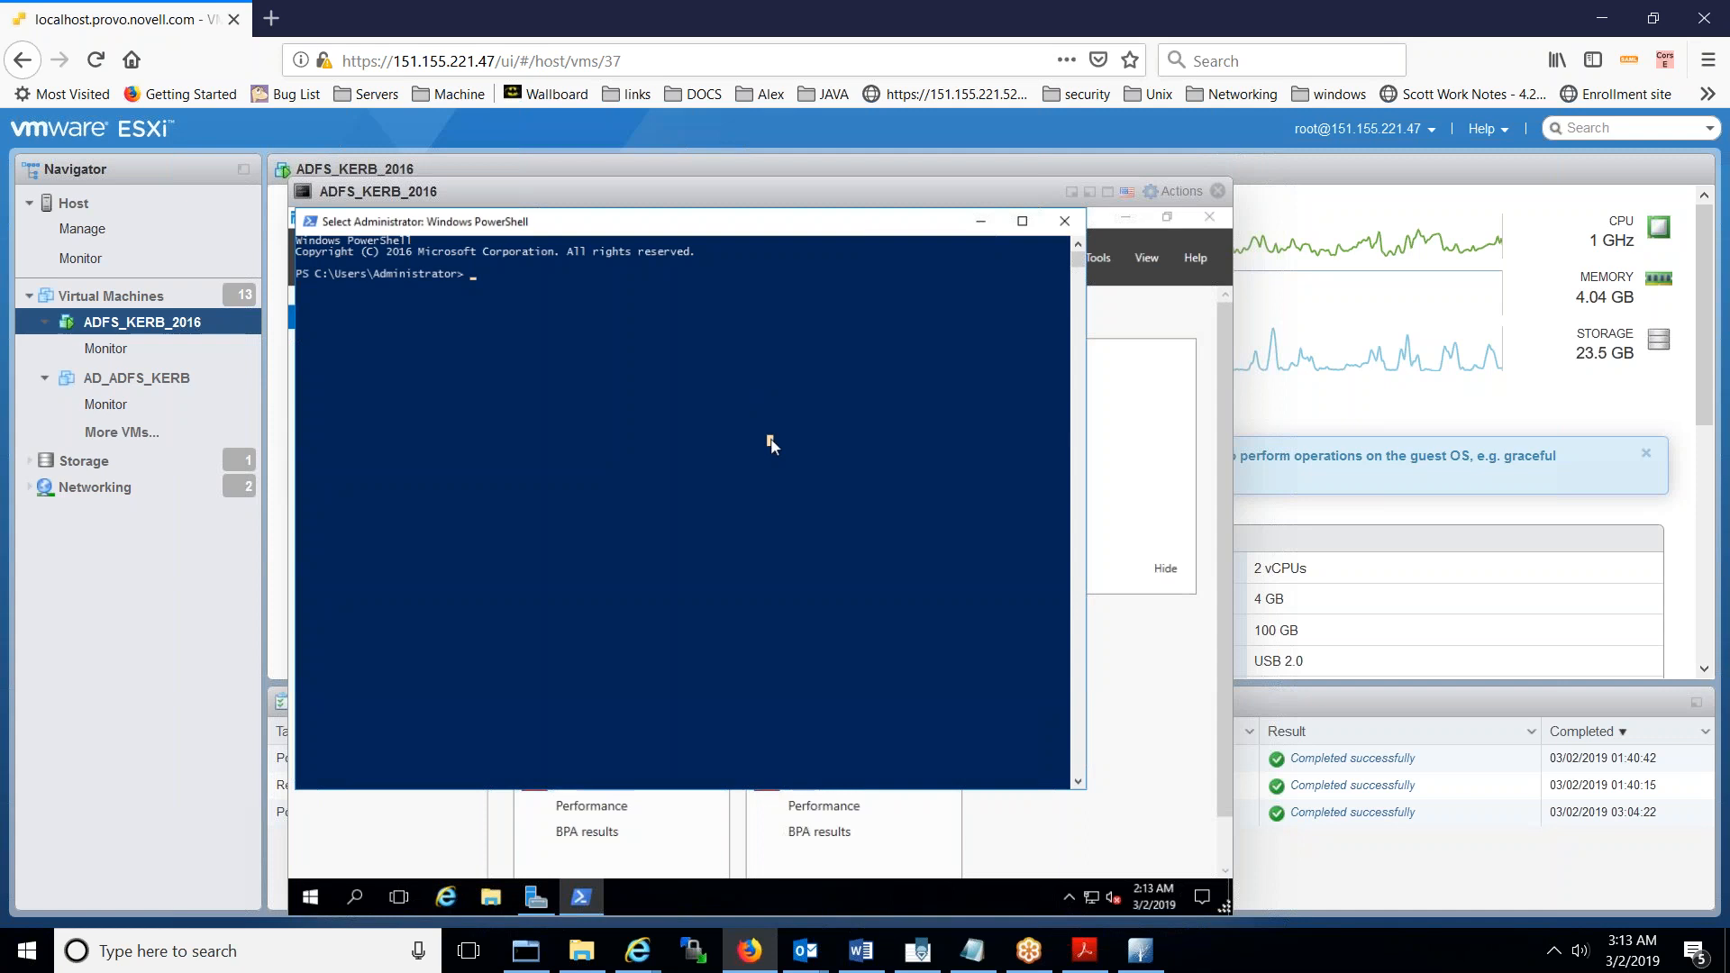
# - Launch ldp and connect to localhost on port 636 over SSL, scrolling to the RootDSE output
pyautogui.write('ldp')
pyautogui.press('Return')
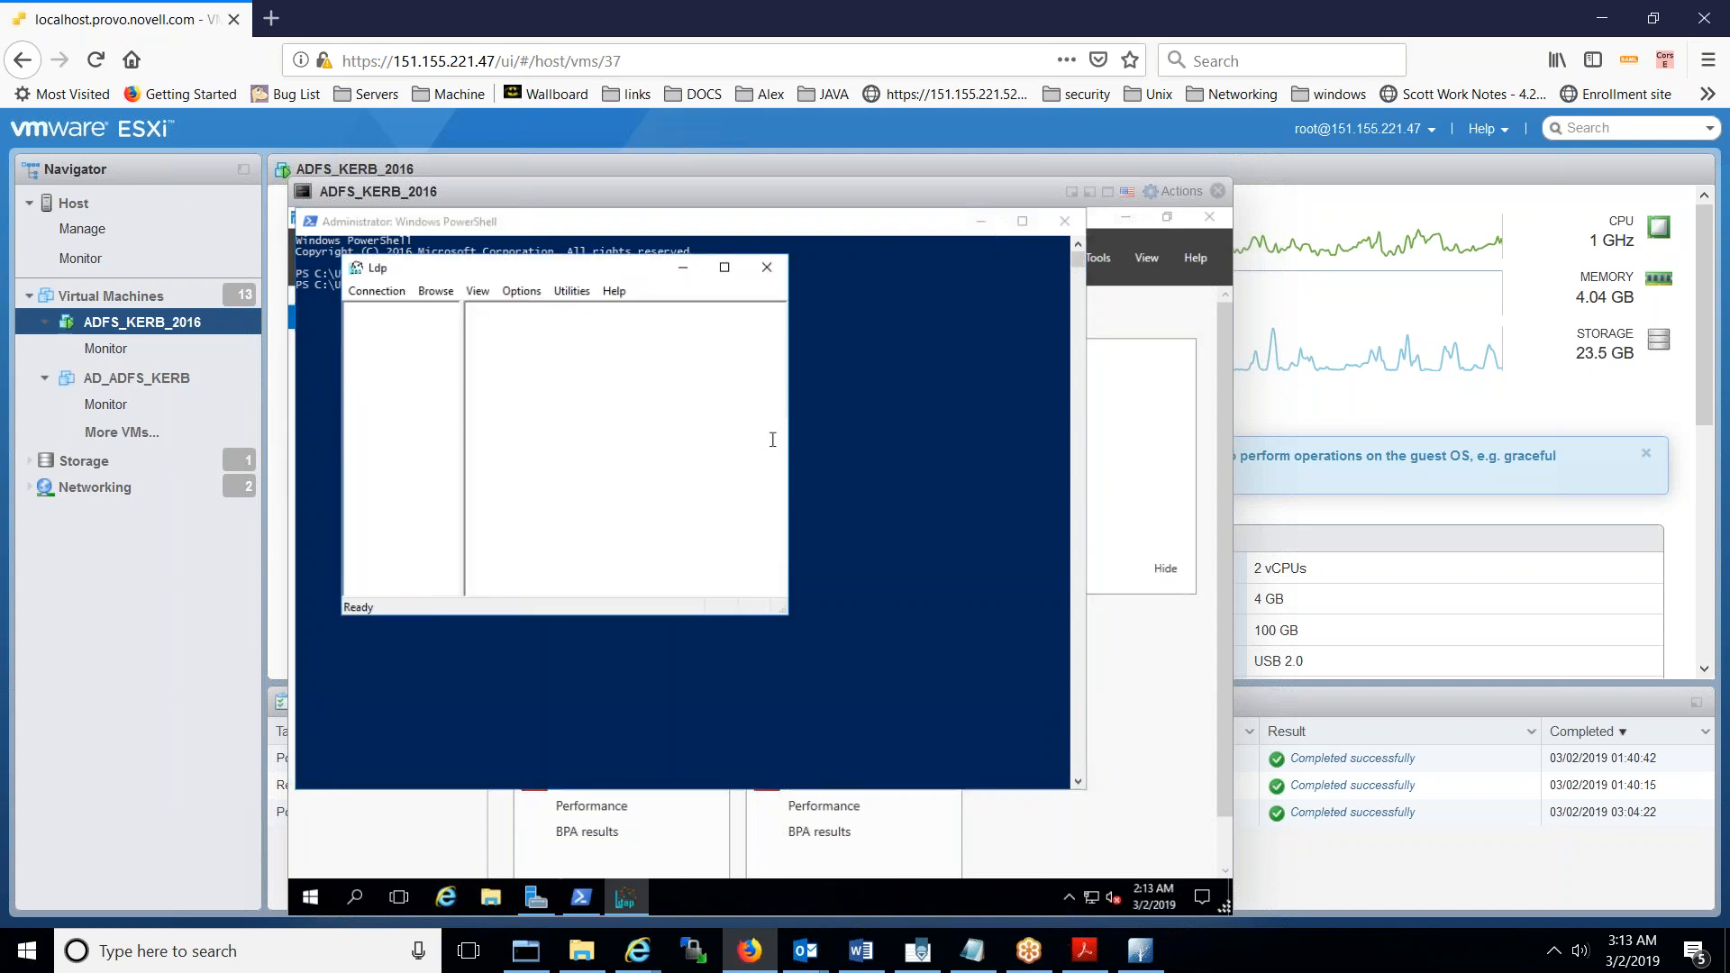
pyautogui.click(376, 295)
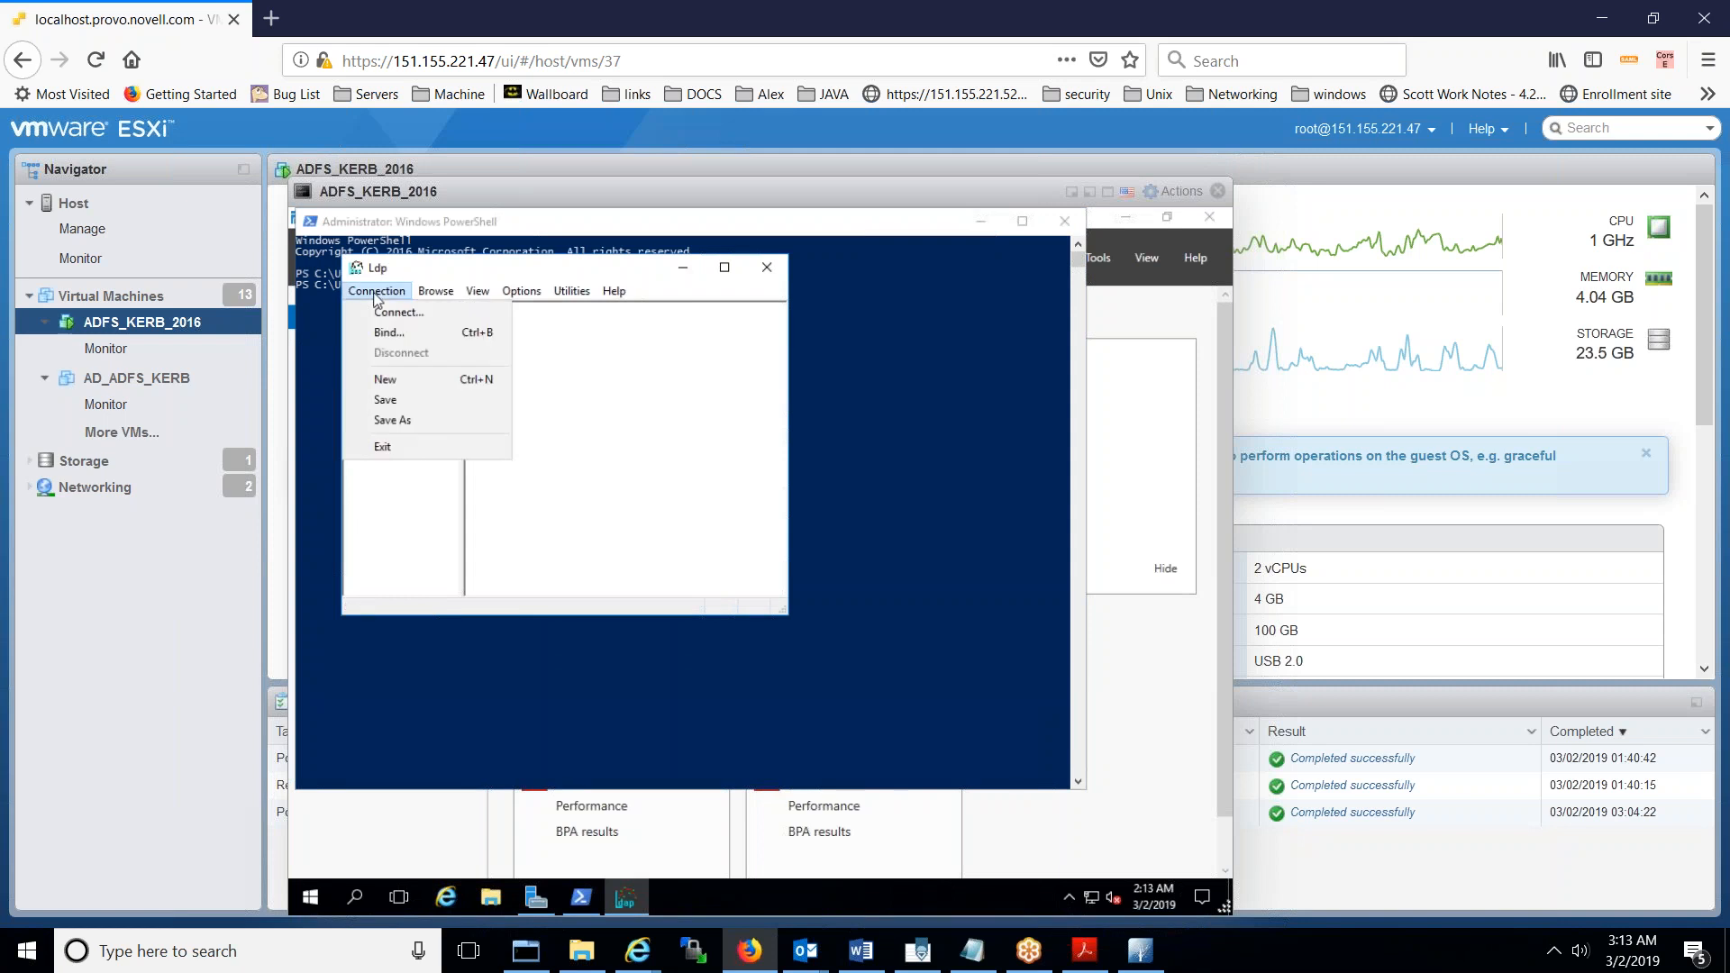
pyautogui.click(391, 313)
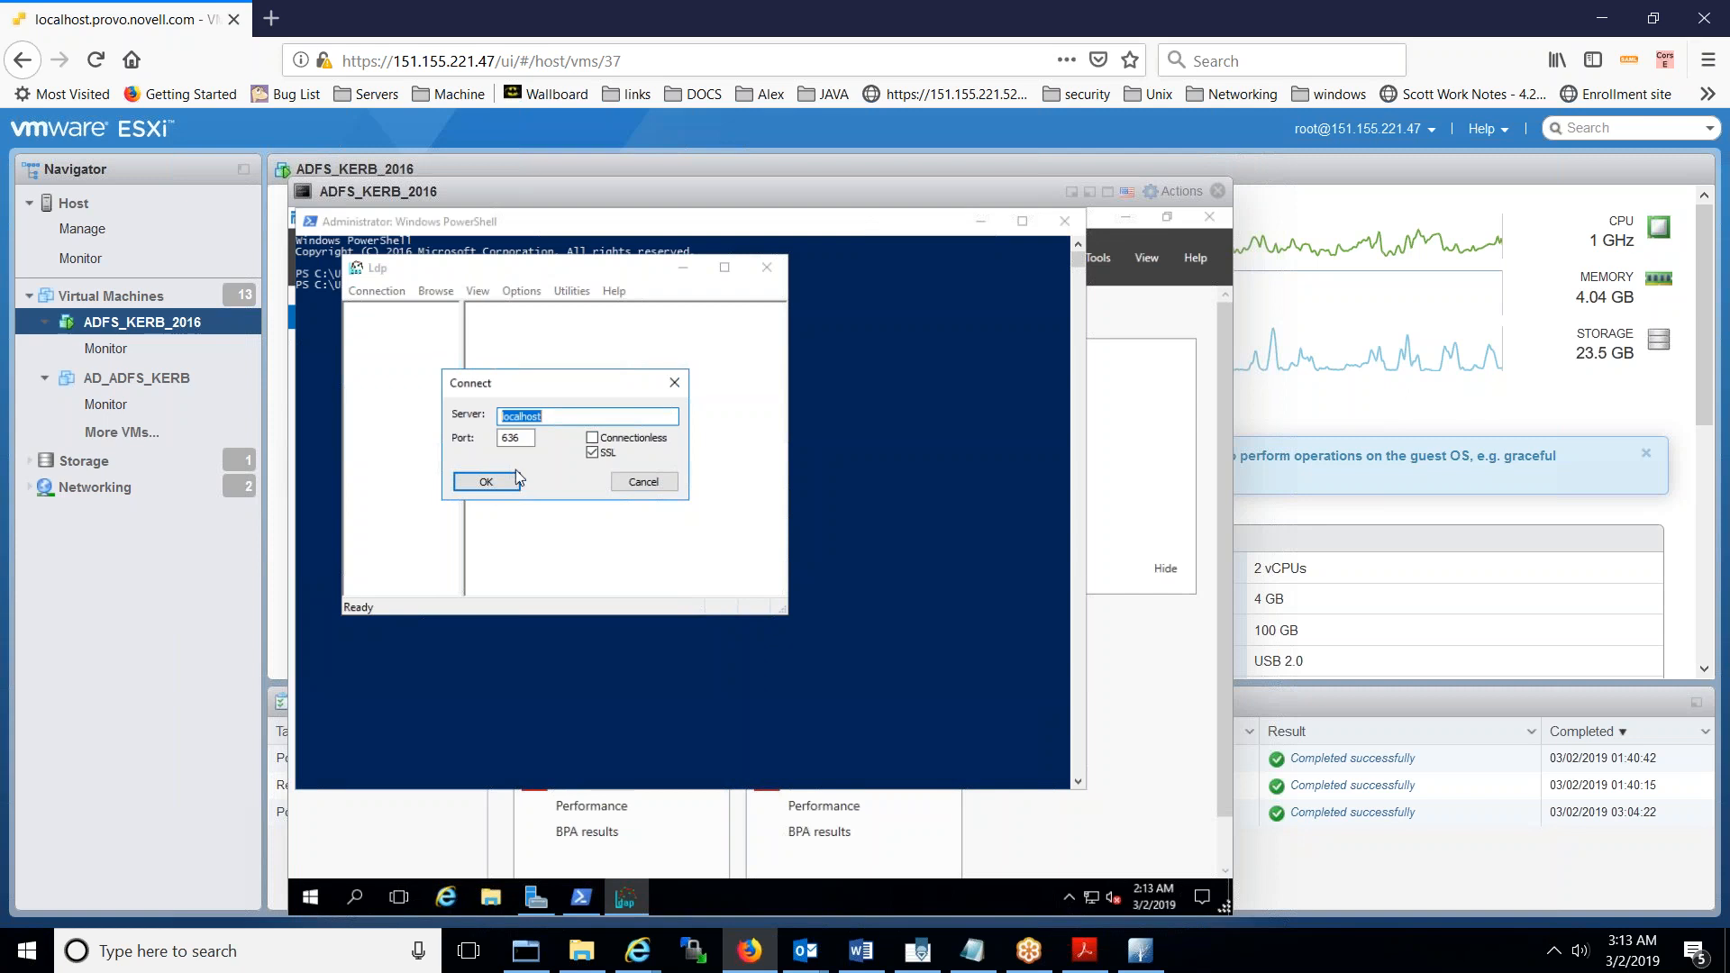
pyautogui.click(487, 482)
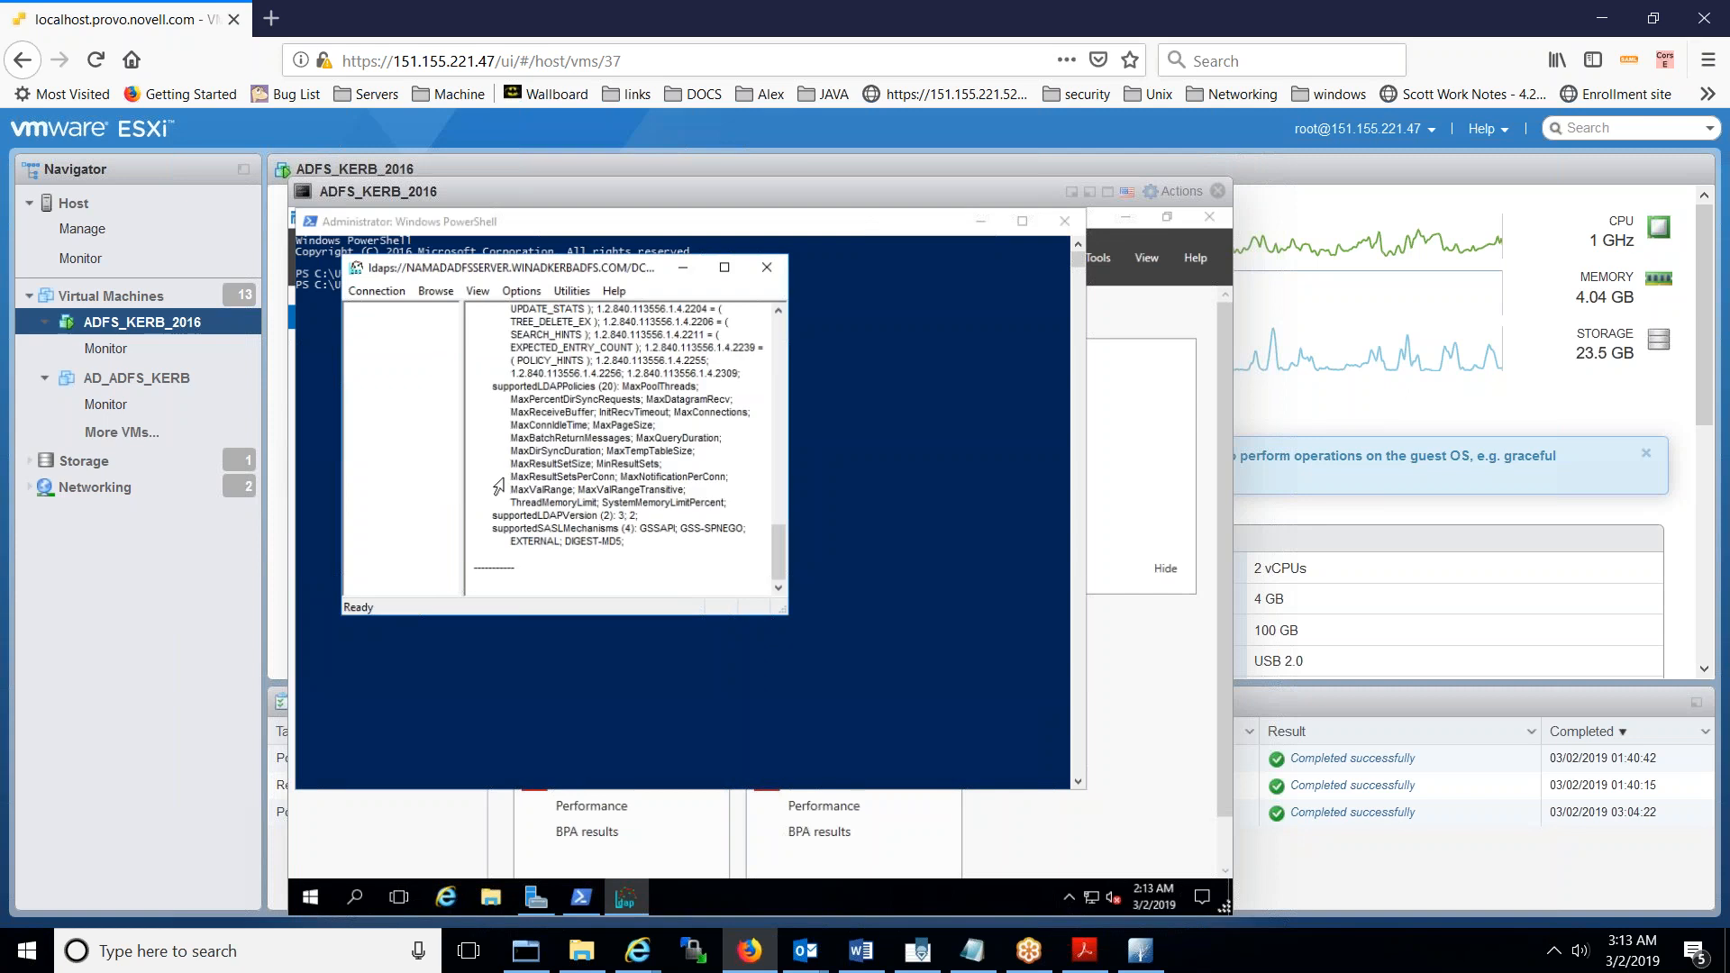
pyautogui.moveTo(779, 552); pyautogui.dragTo(739, 302)
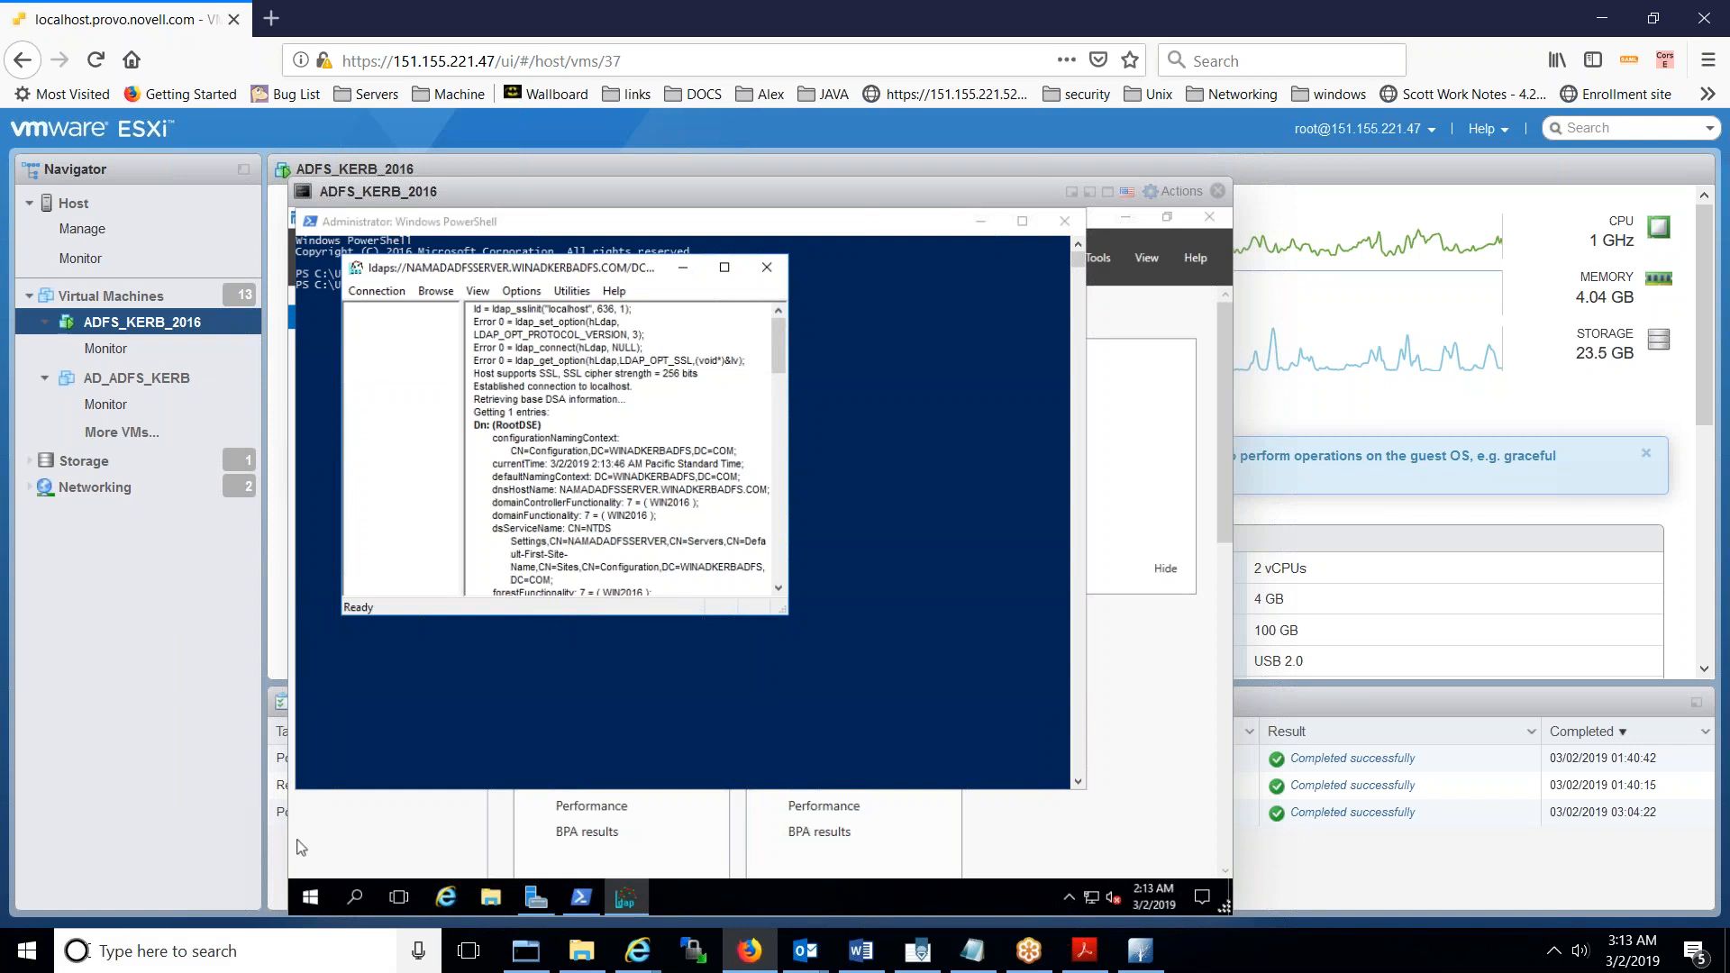
pyautogui.click(43, 962)
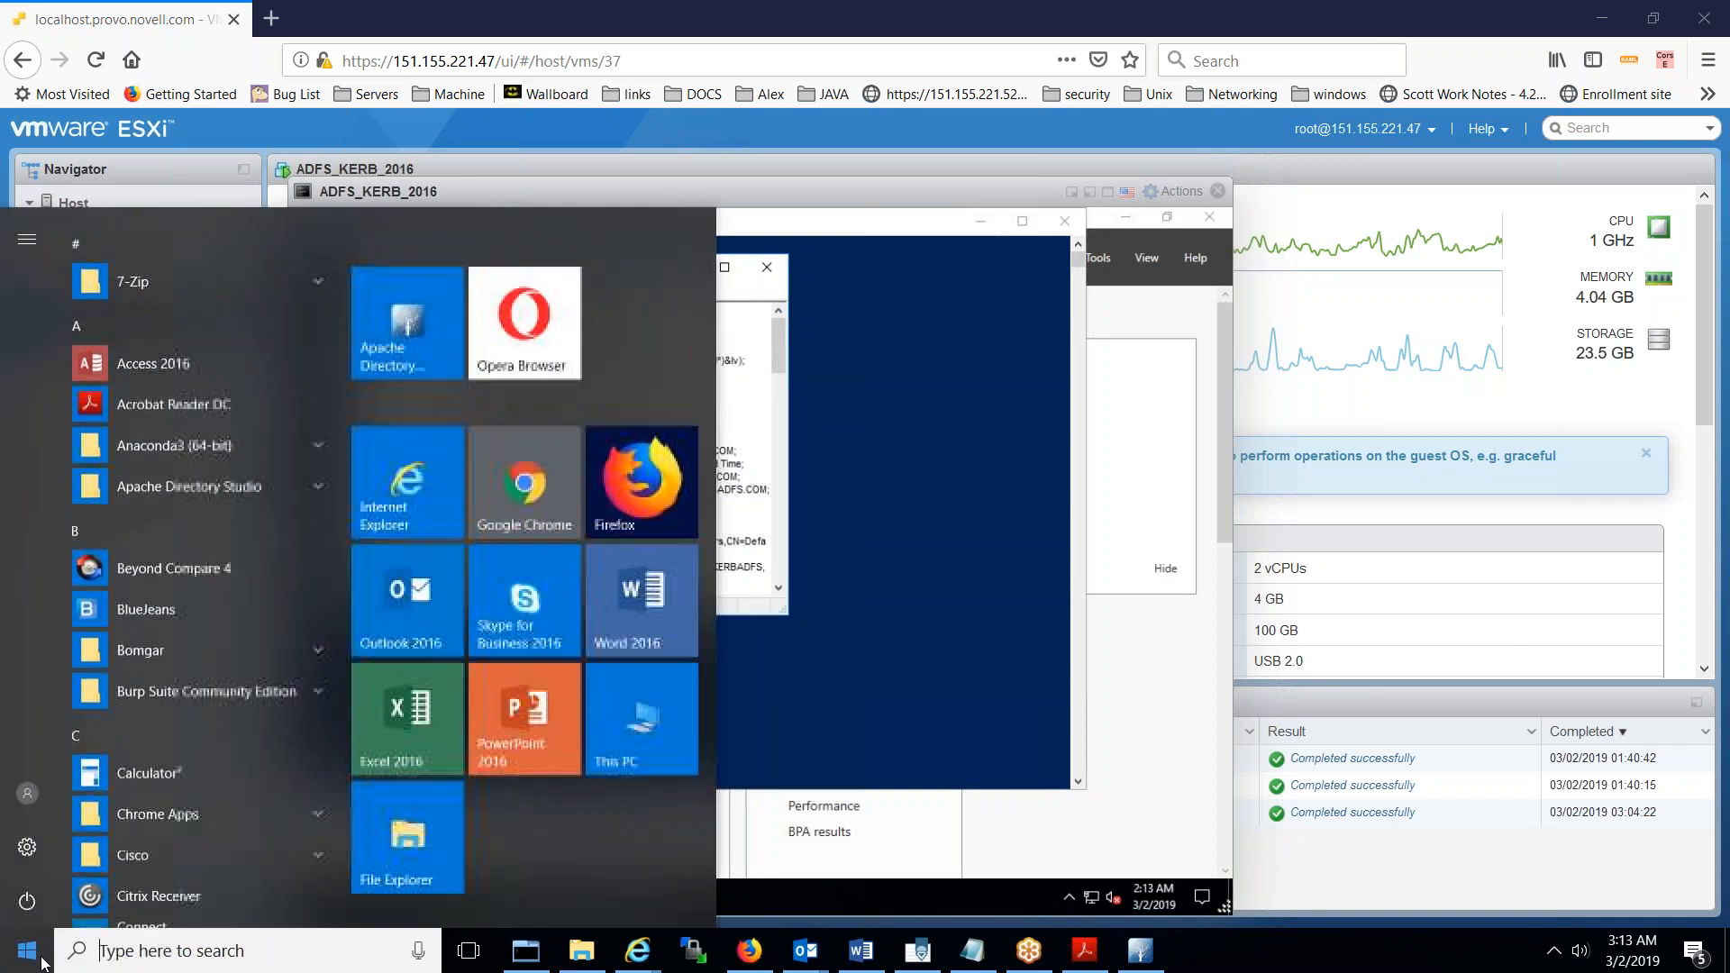
# - Launch Remote Desktop Connection from the host Start search and connect to 151.155.223.162
pyautogui.click(122, 957)
pyautogui.write('remote')
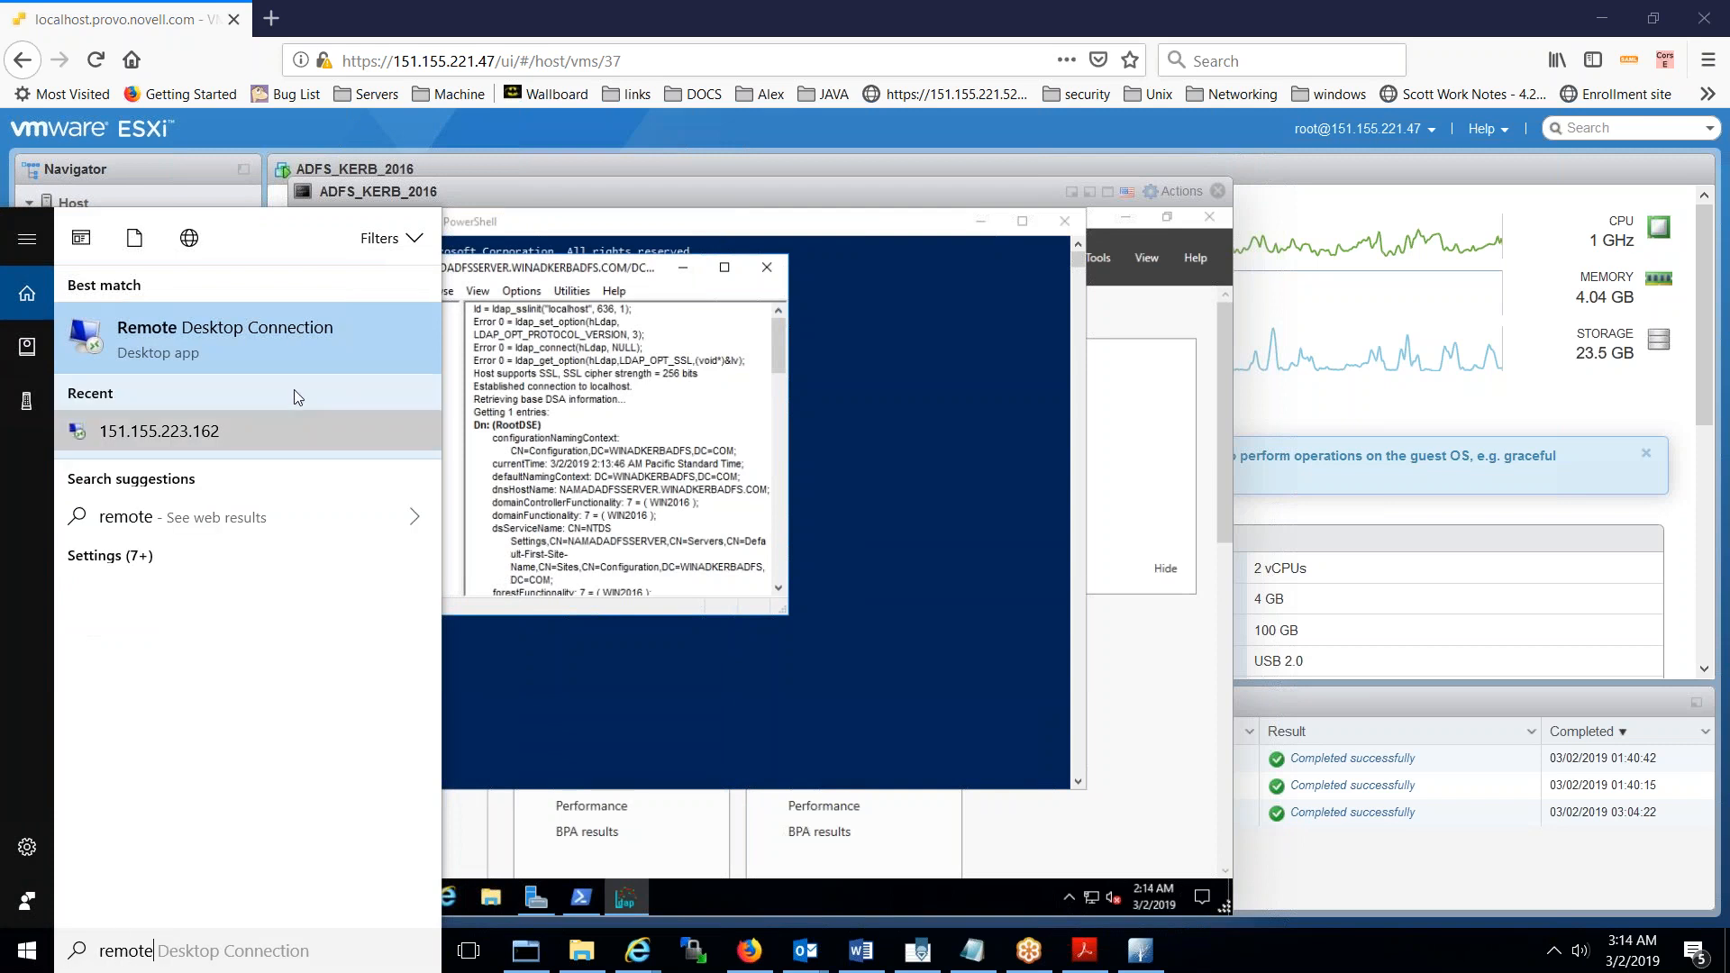
pyautogui.click(304, 364)
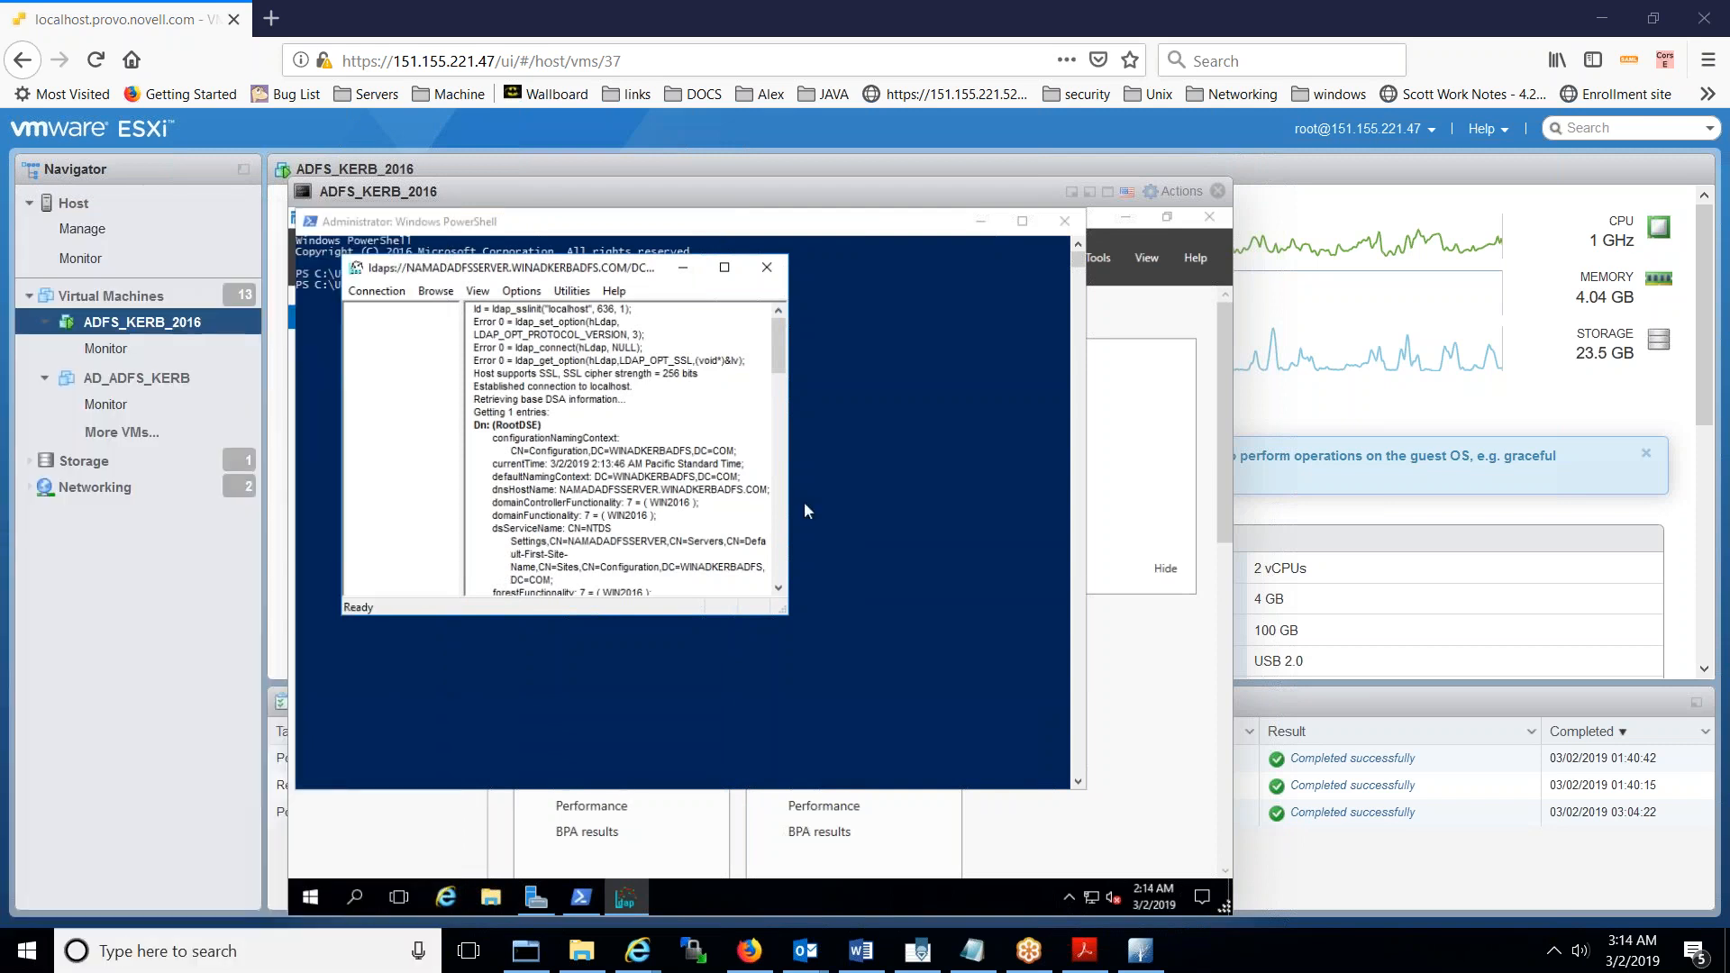
pyautogui.press('Return')
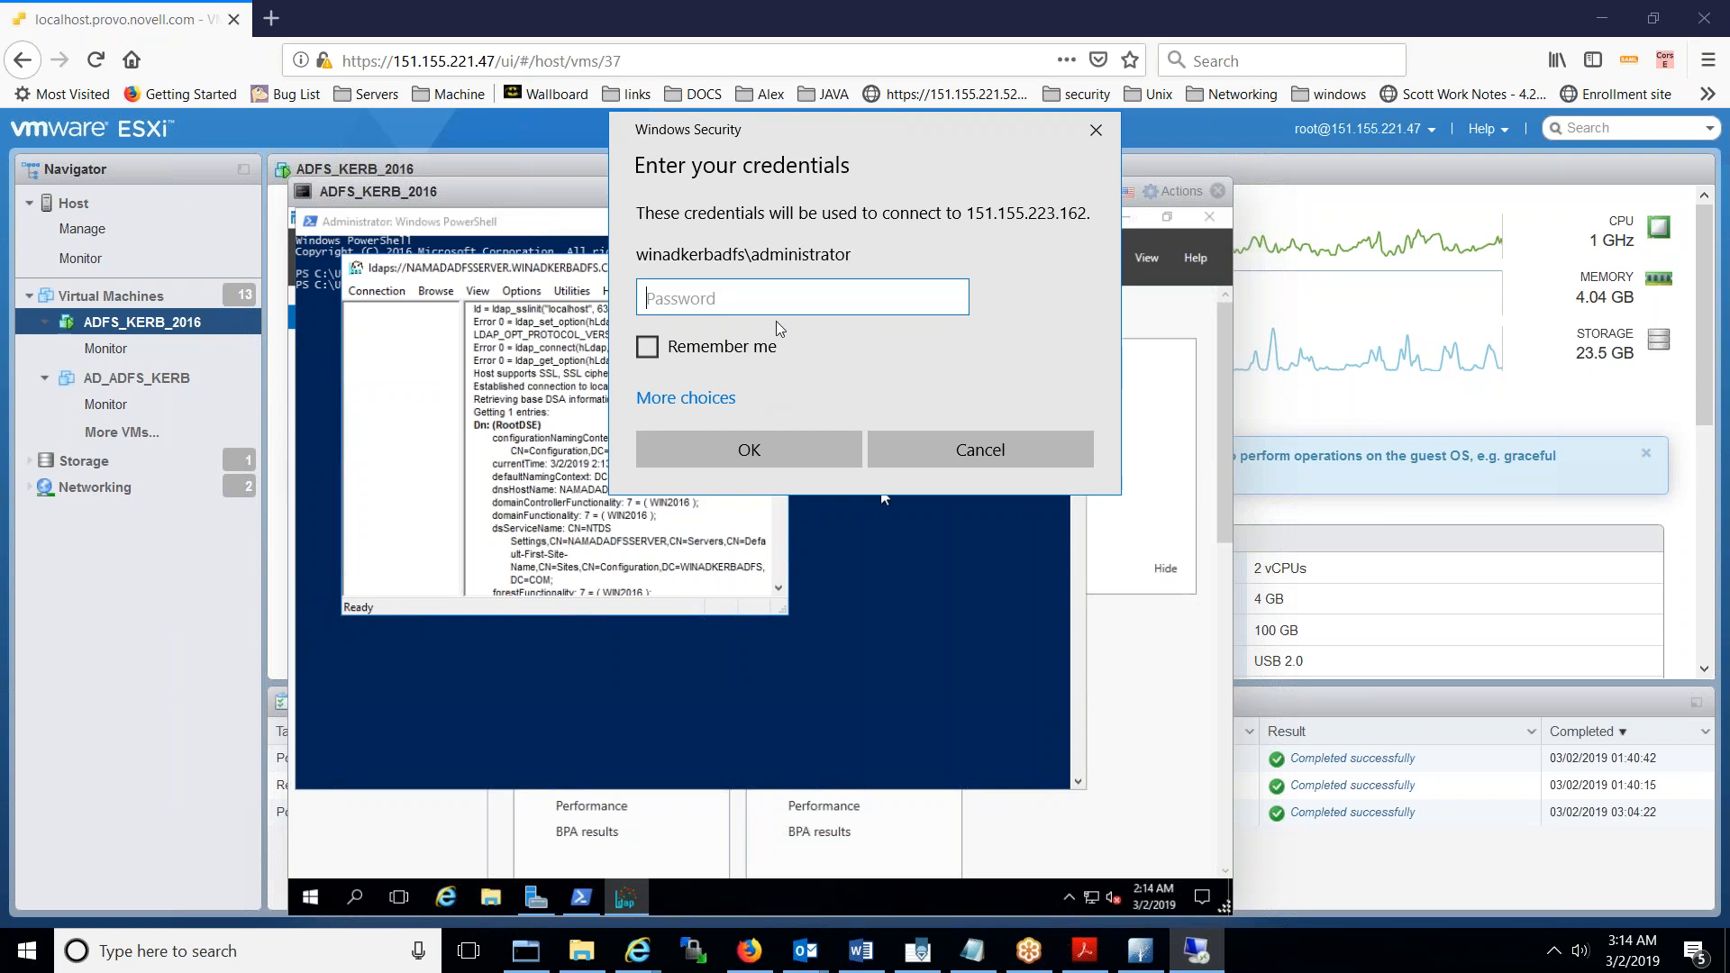
# - Sign in as the domain administrator with the account password and accept the certificate warning
pyautogui.click(666, 407)
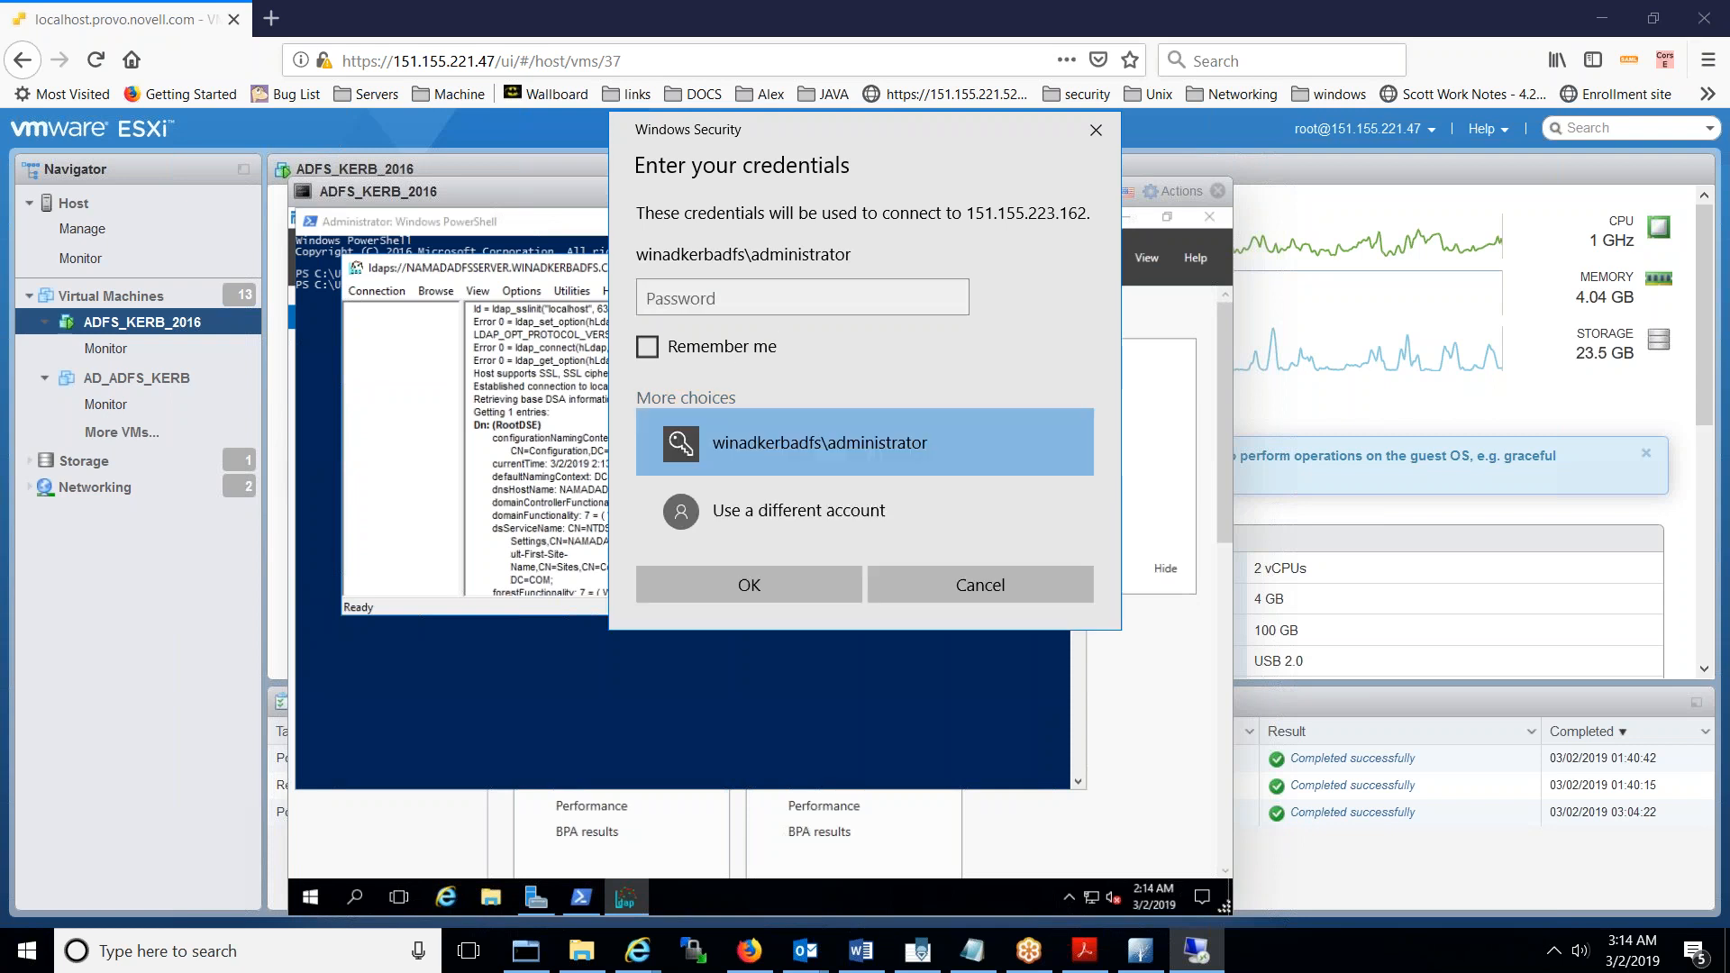
pyautogui.click(749, 510)
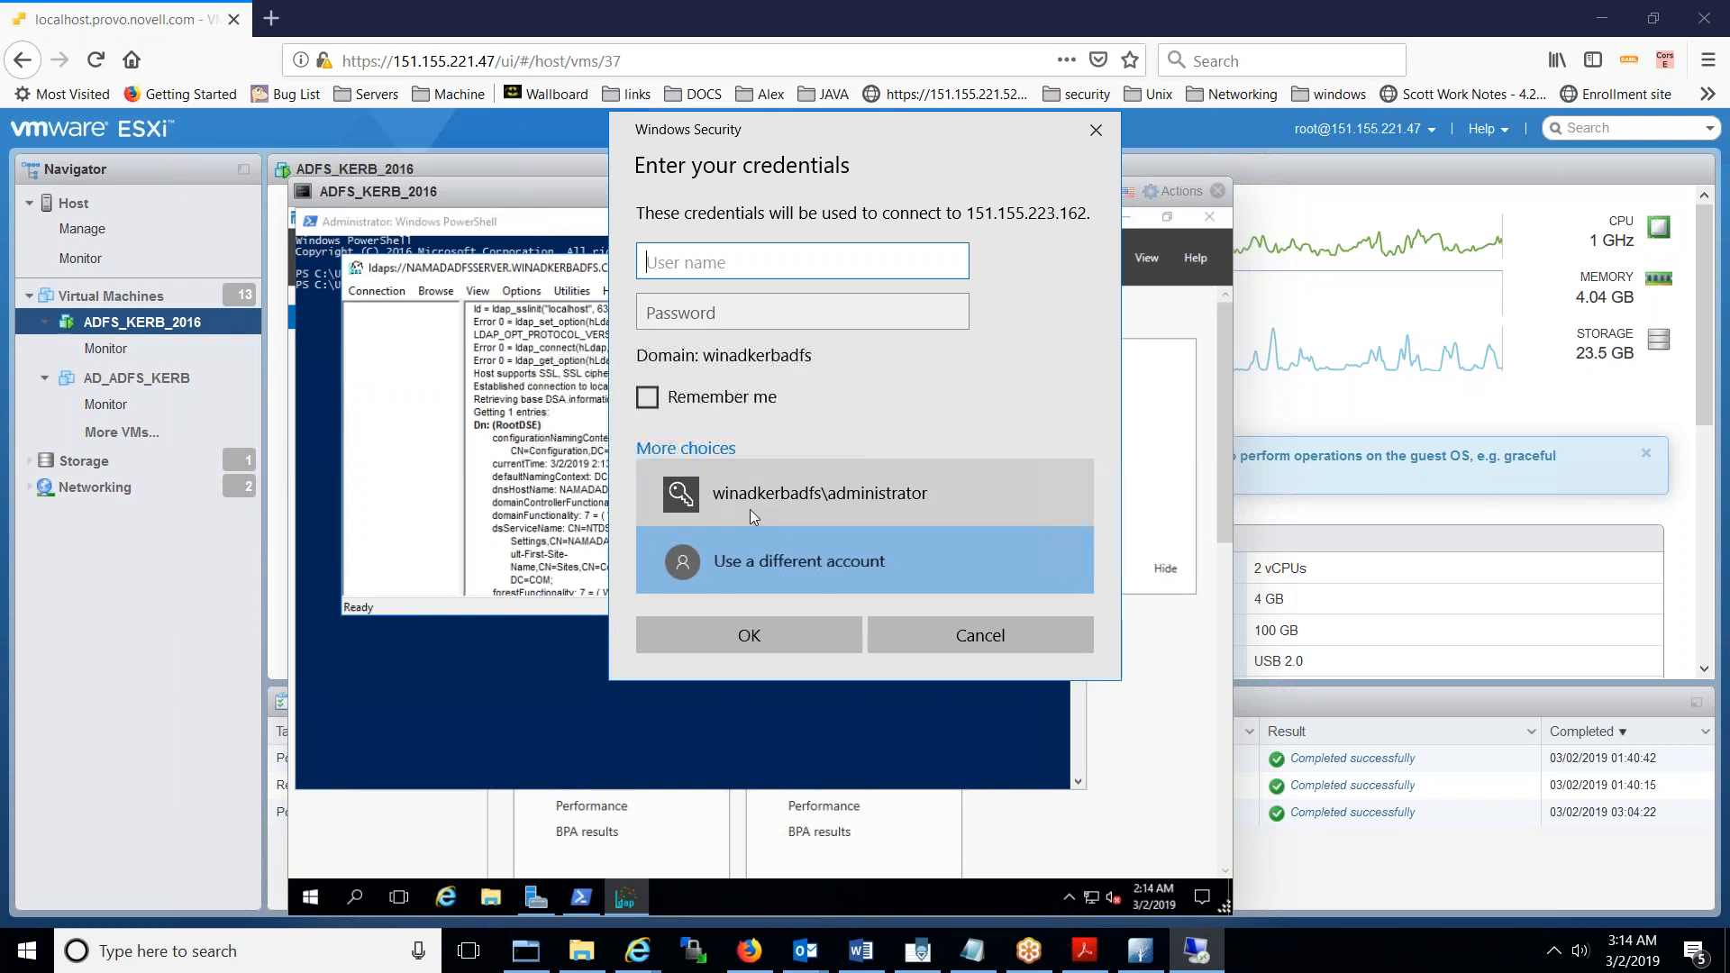
pyautogui.click(800, 506)
pyautogui.write('•••')
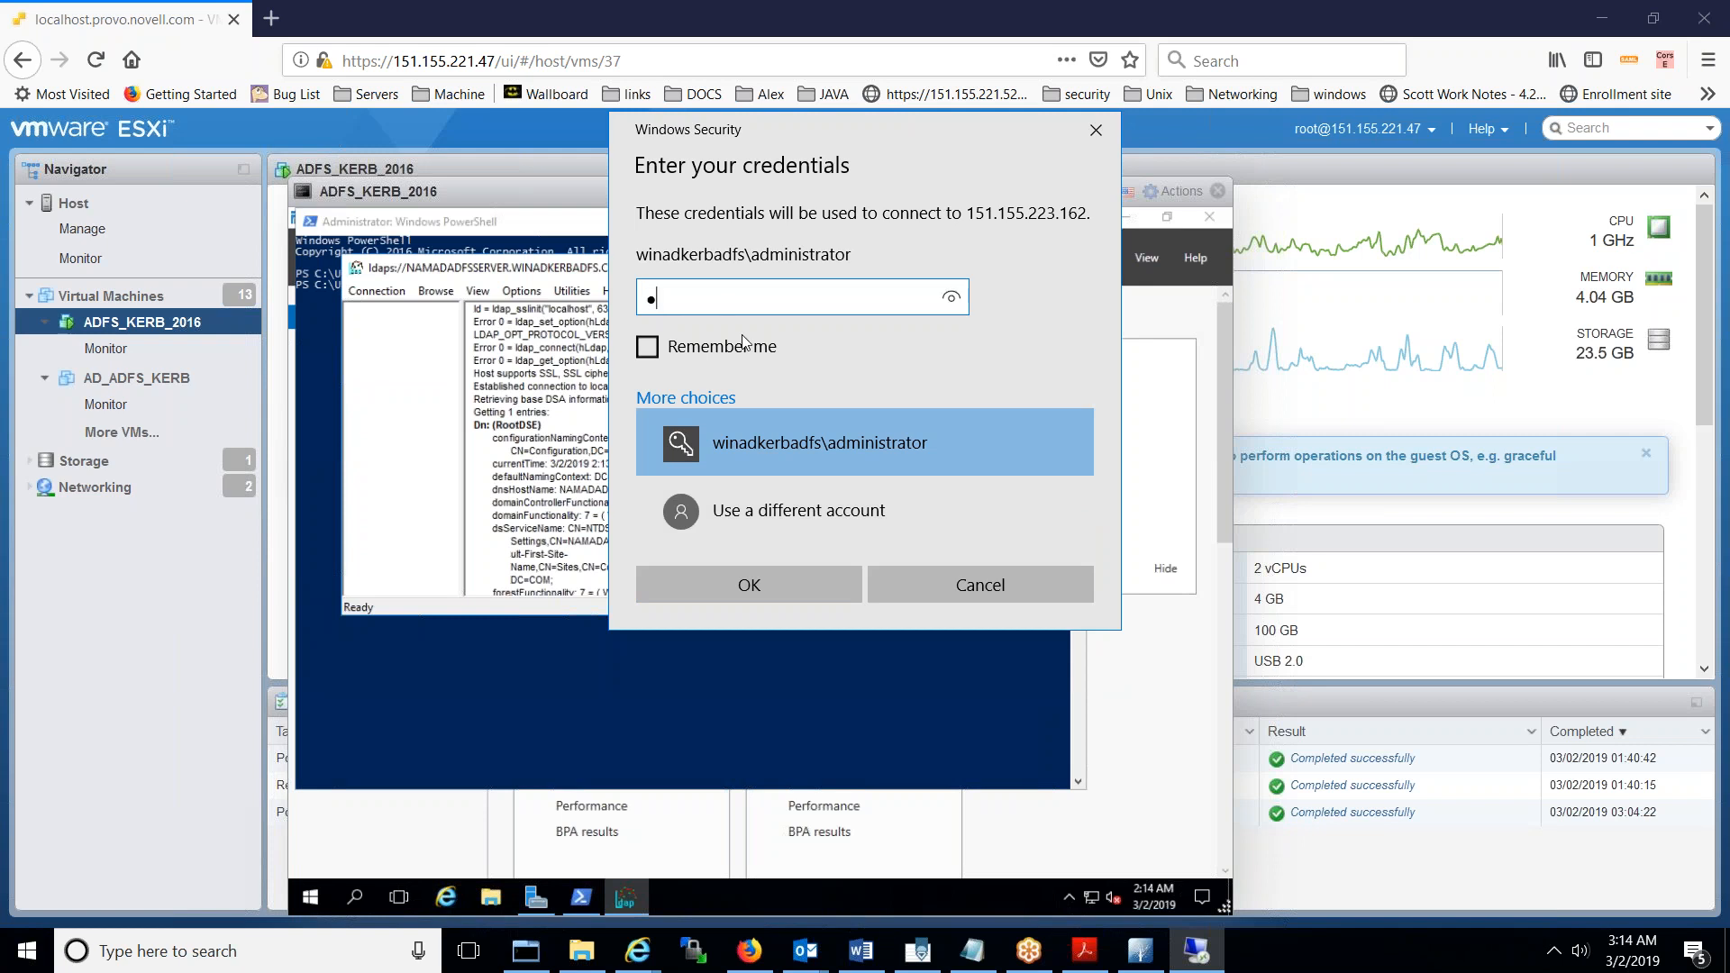
pyautogui.write('•••••••')
pyautogui.click(773, 586)
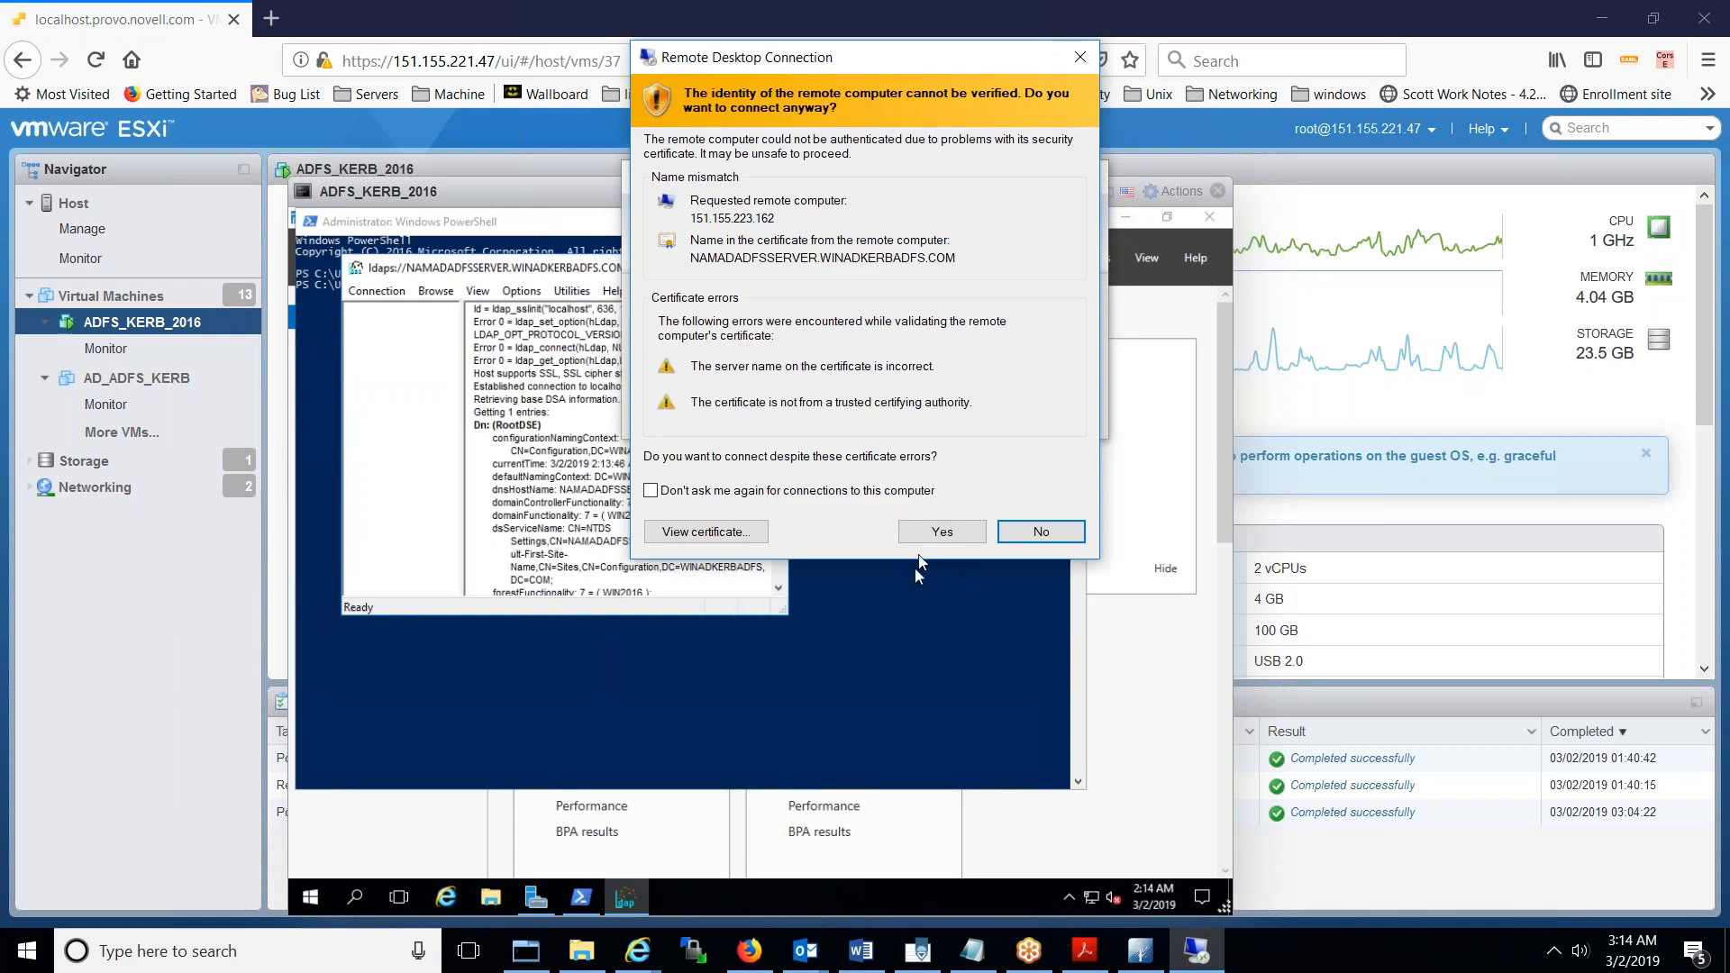
pyautogui.click(938, 530)
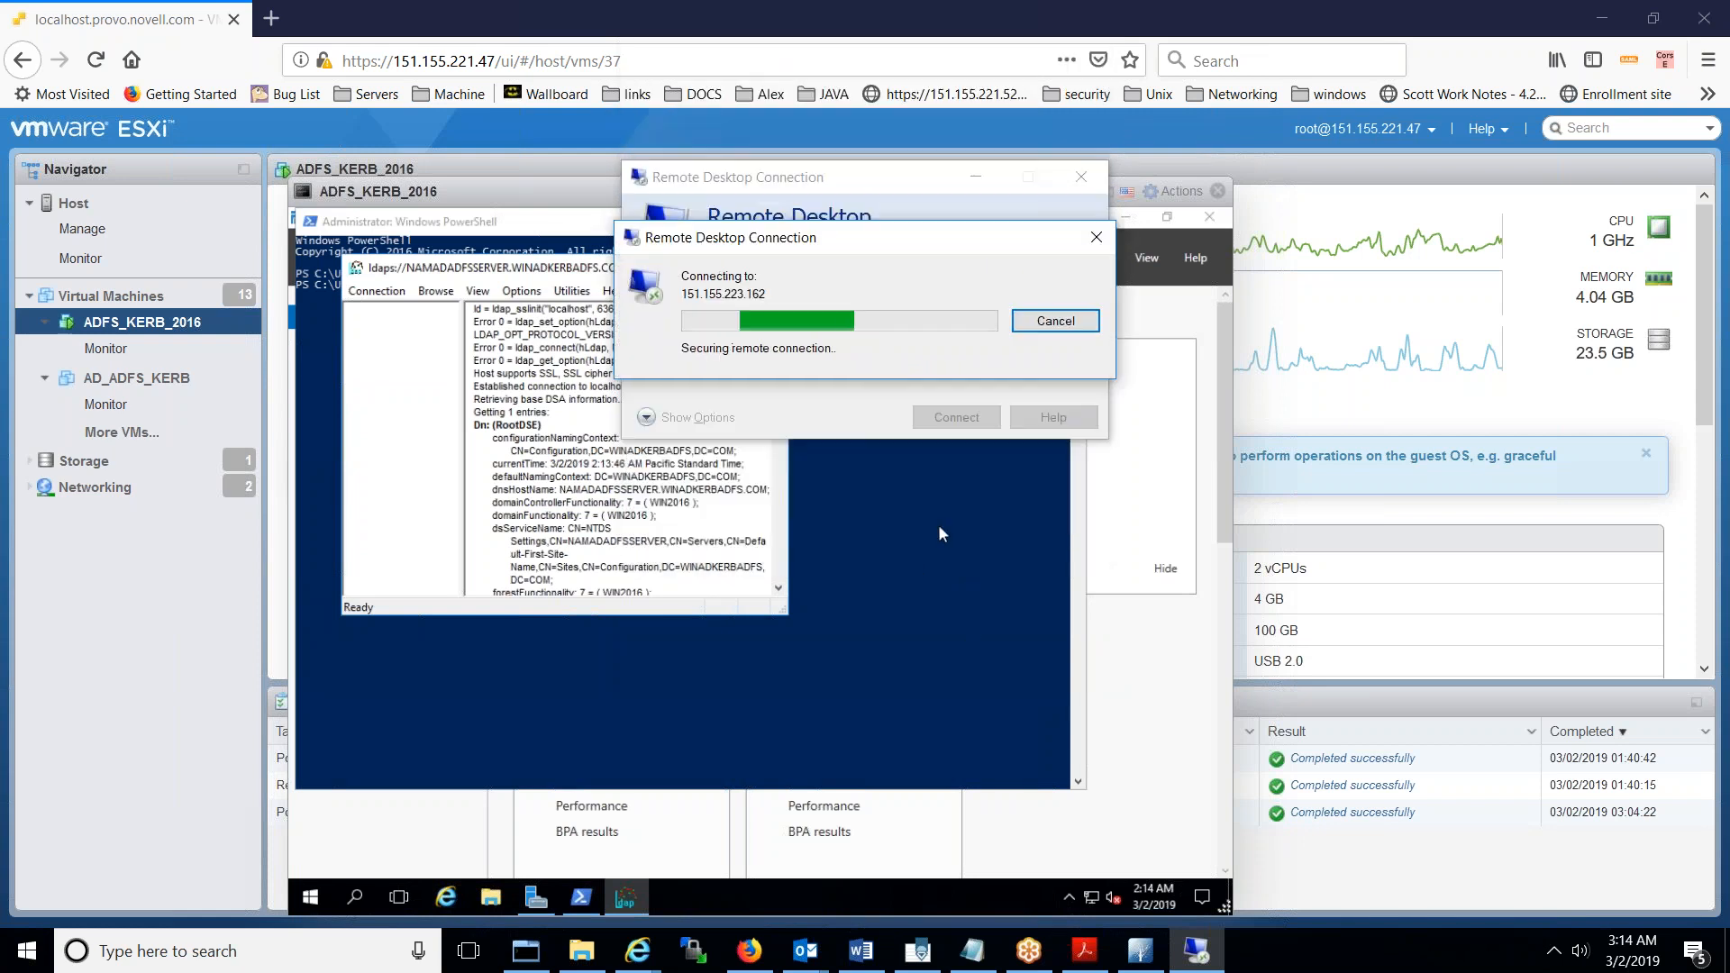
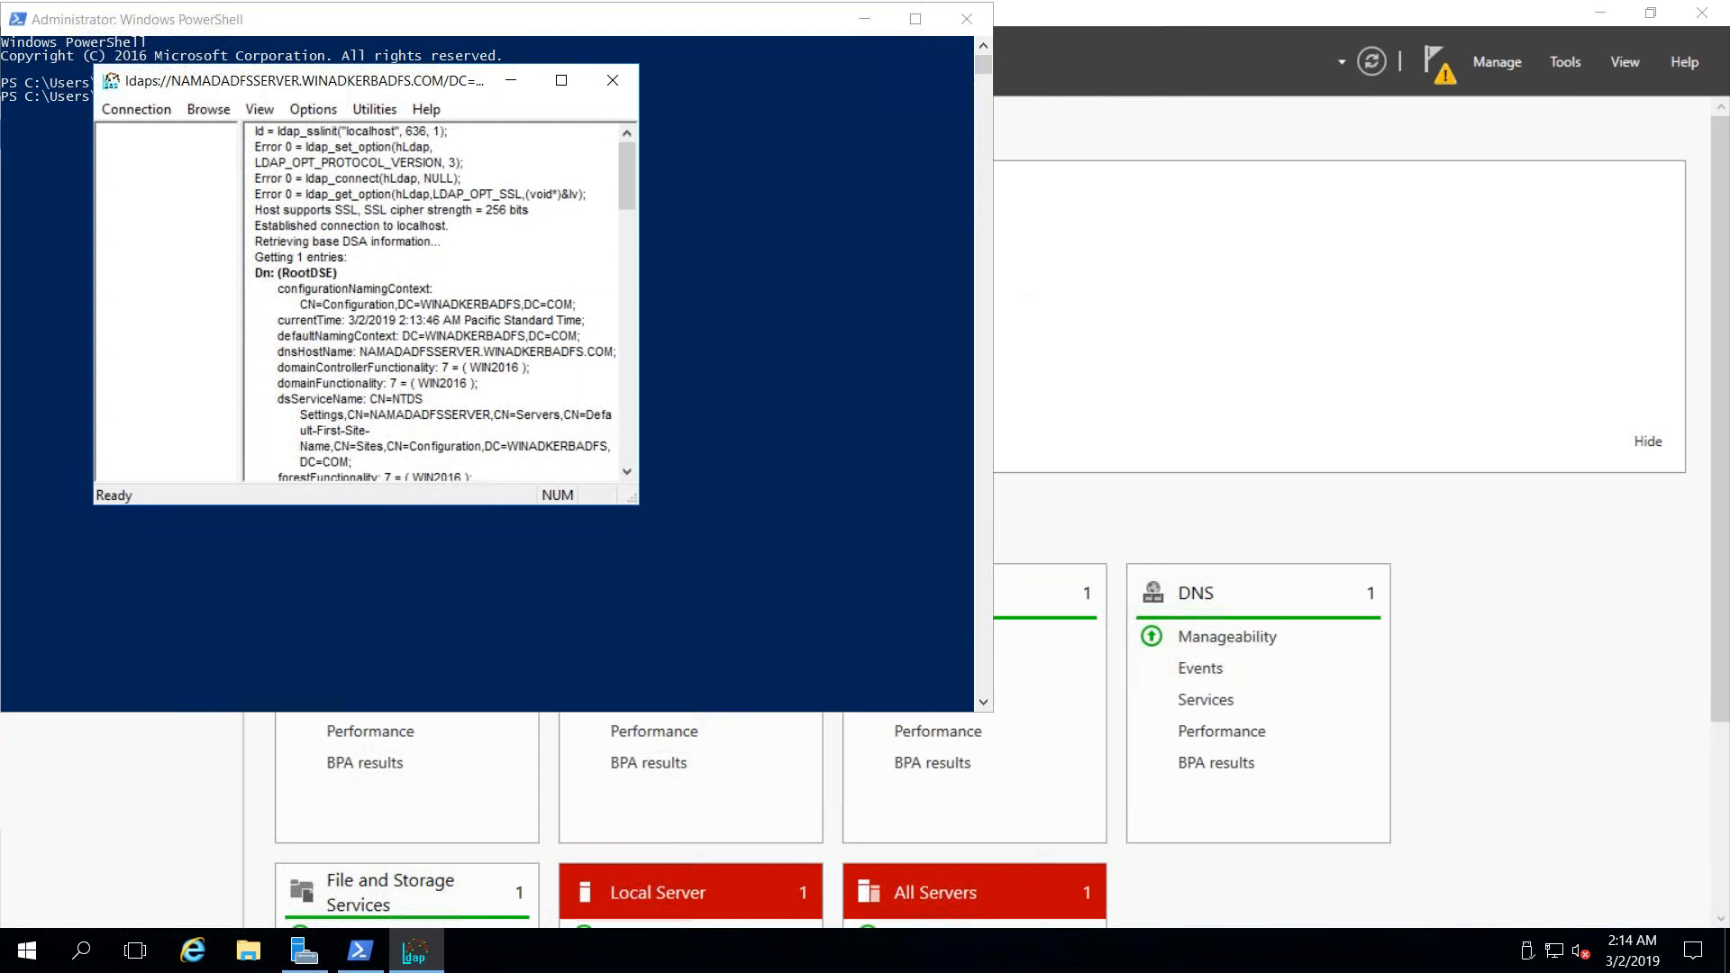
# - Minimize LDP and the remote desktop session, bringing local Apache Directory Studio to the front
pyautogui.rightClick(428, 958)
pyautogui.click(430, 962)
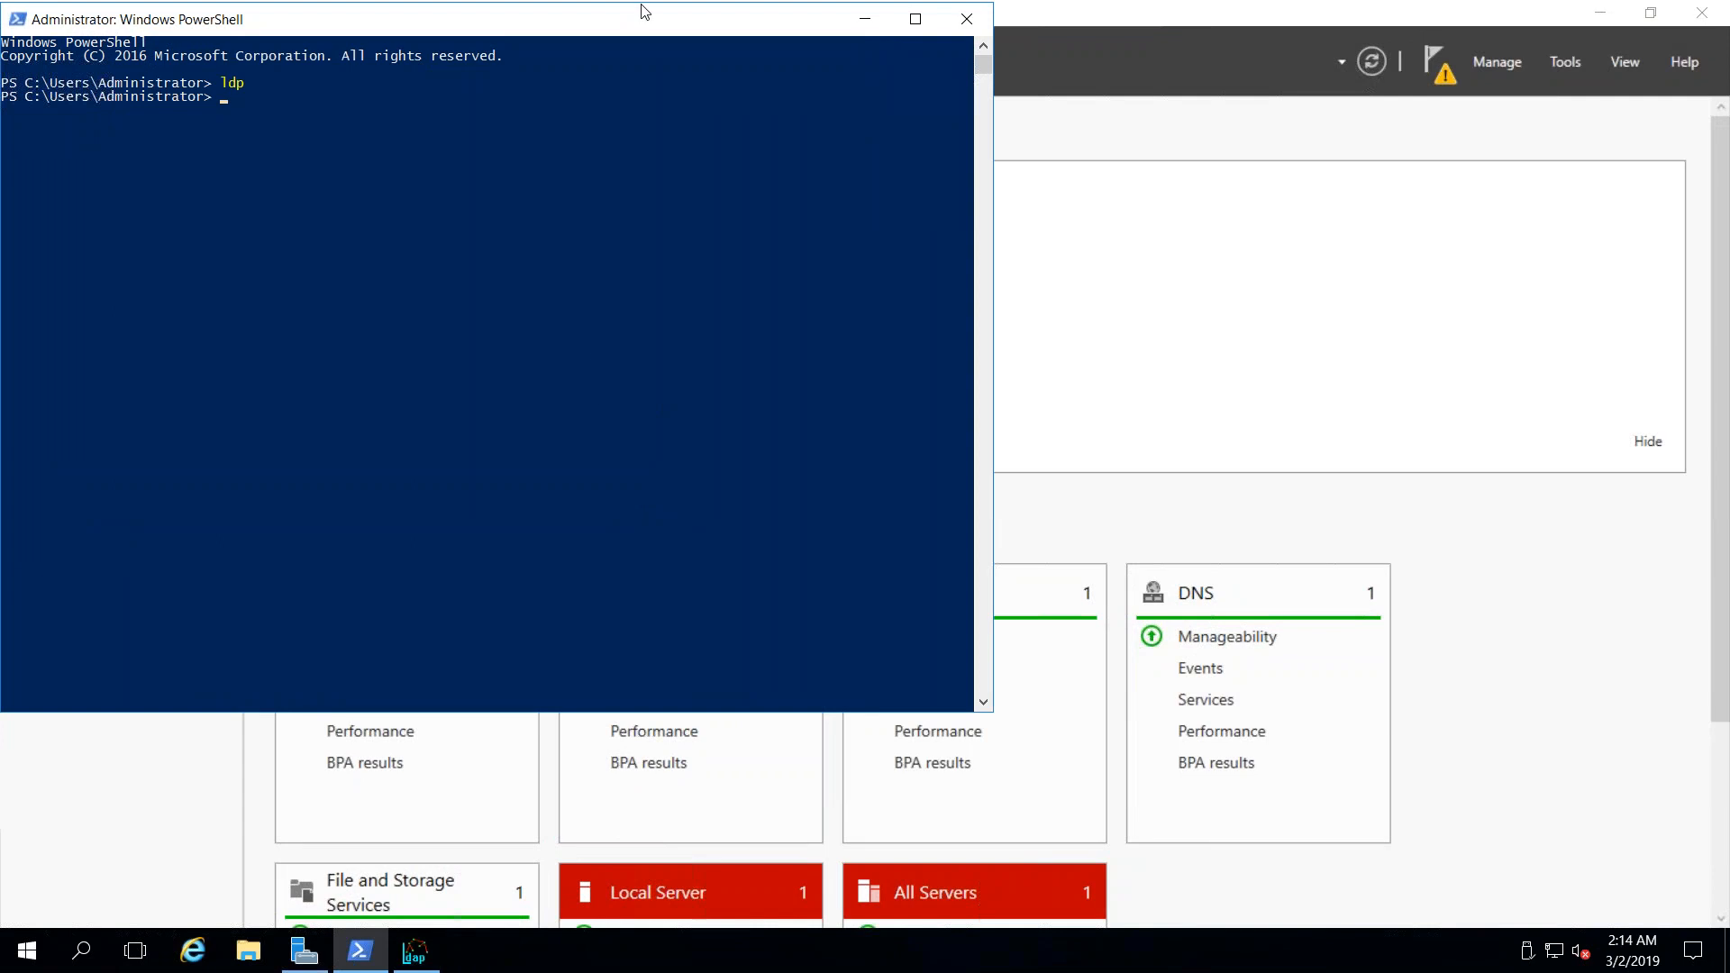
pyautogui.moveTo(646, 36); pyautogui.dragTo(667, 139)
pyautogui.moveTo(1088, 9)
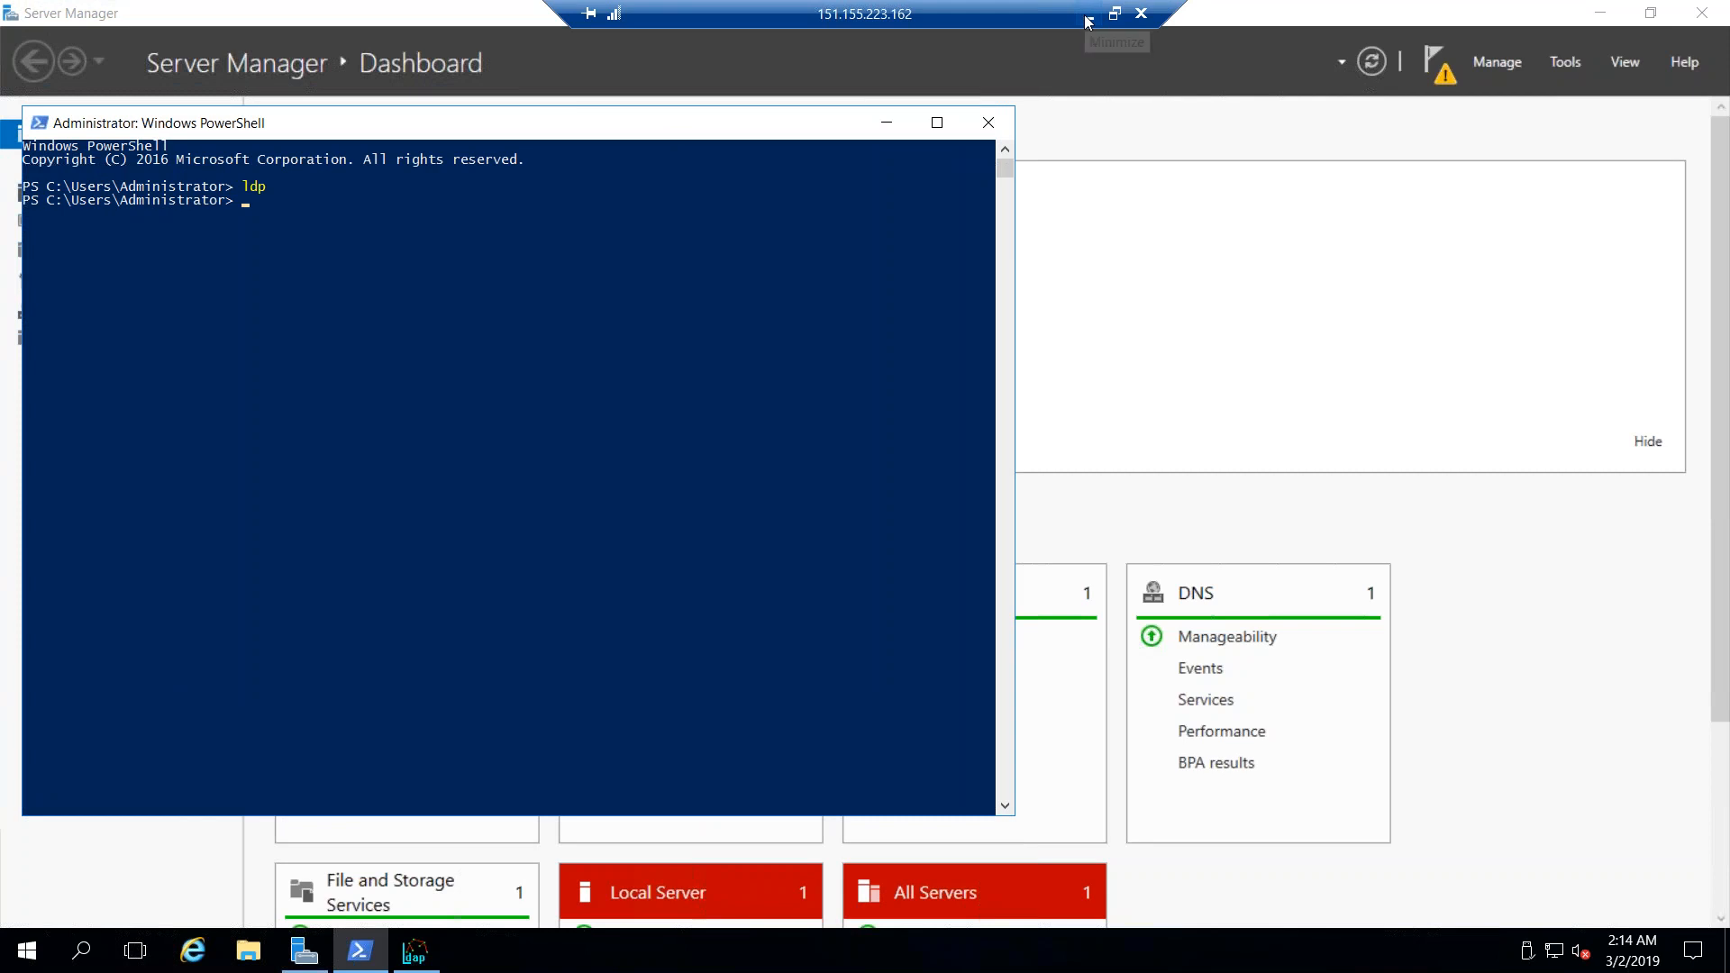
pyautogui.click(1088, 20)
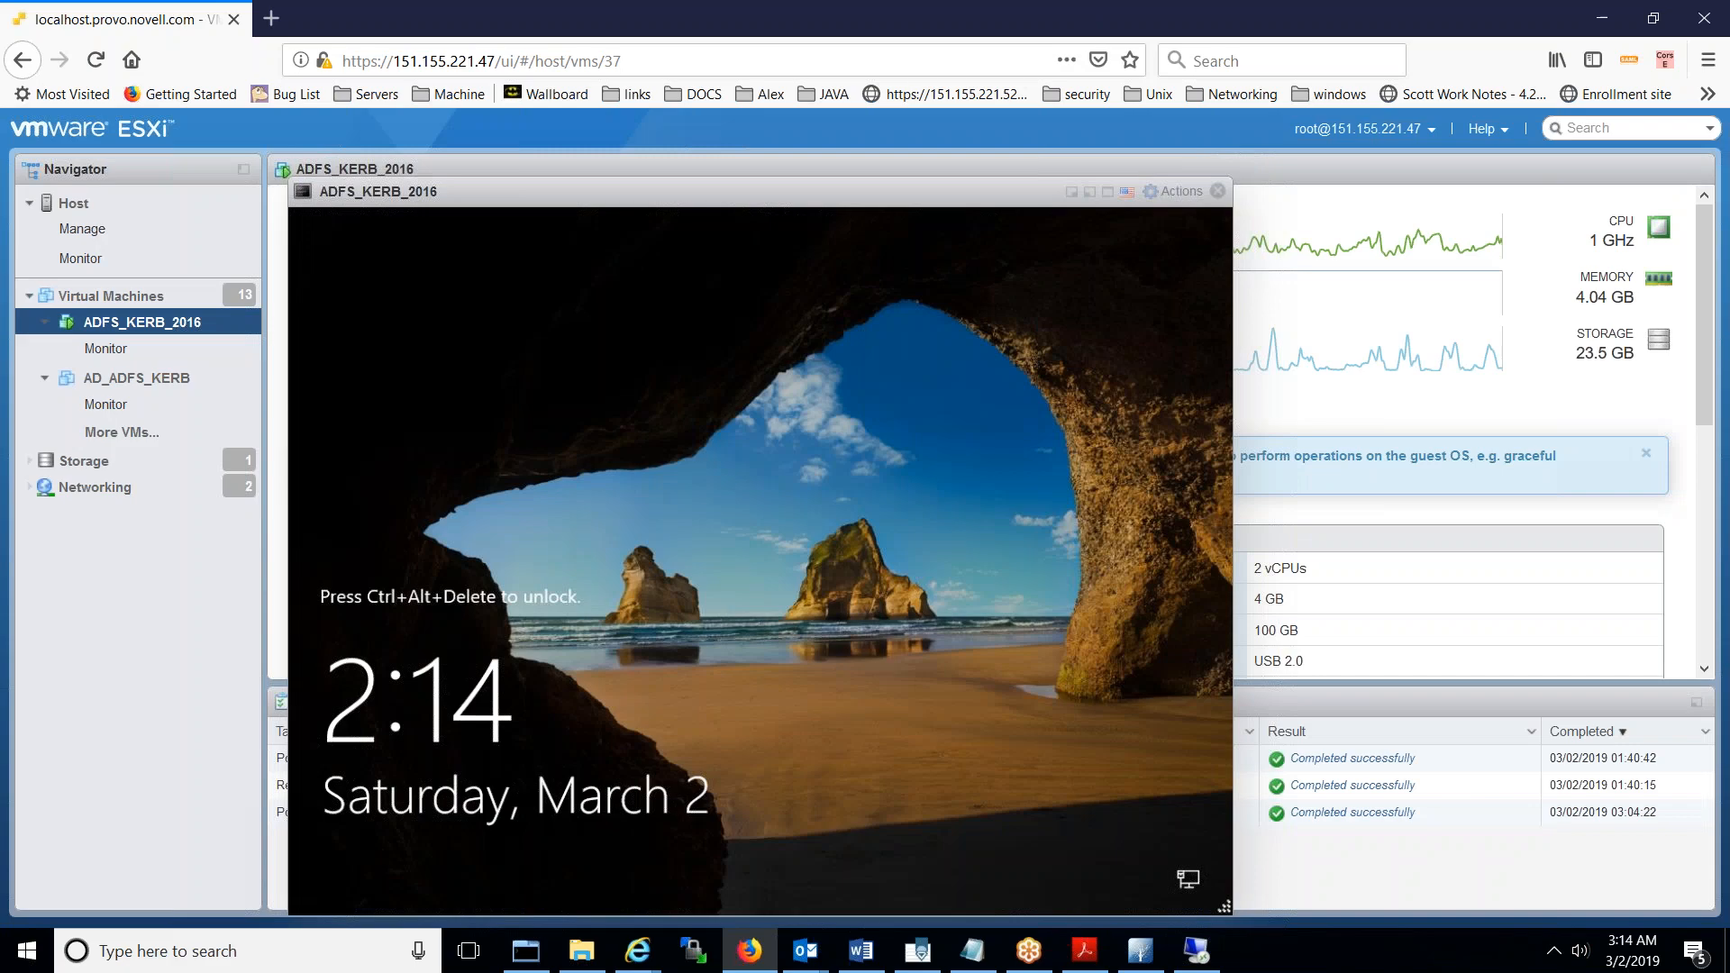
pyautogui.moveTo(1149, 963)
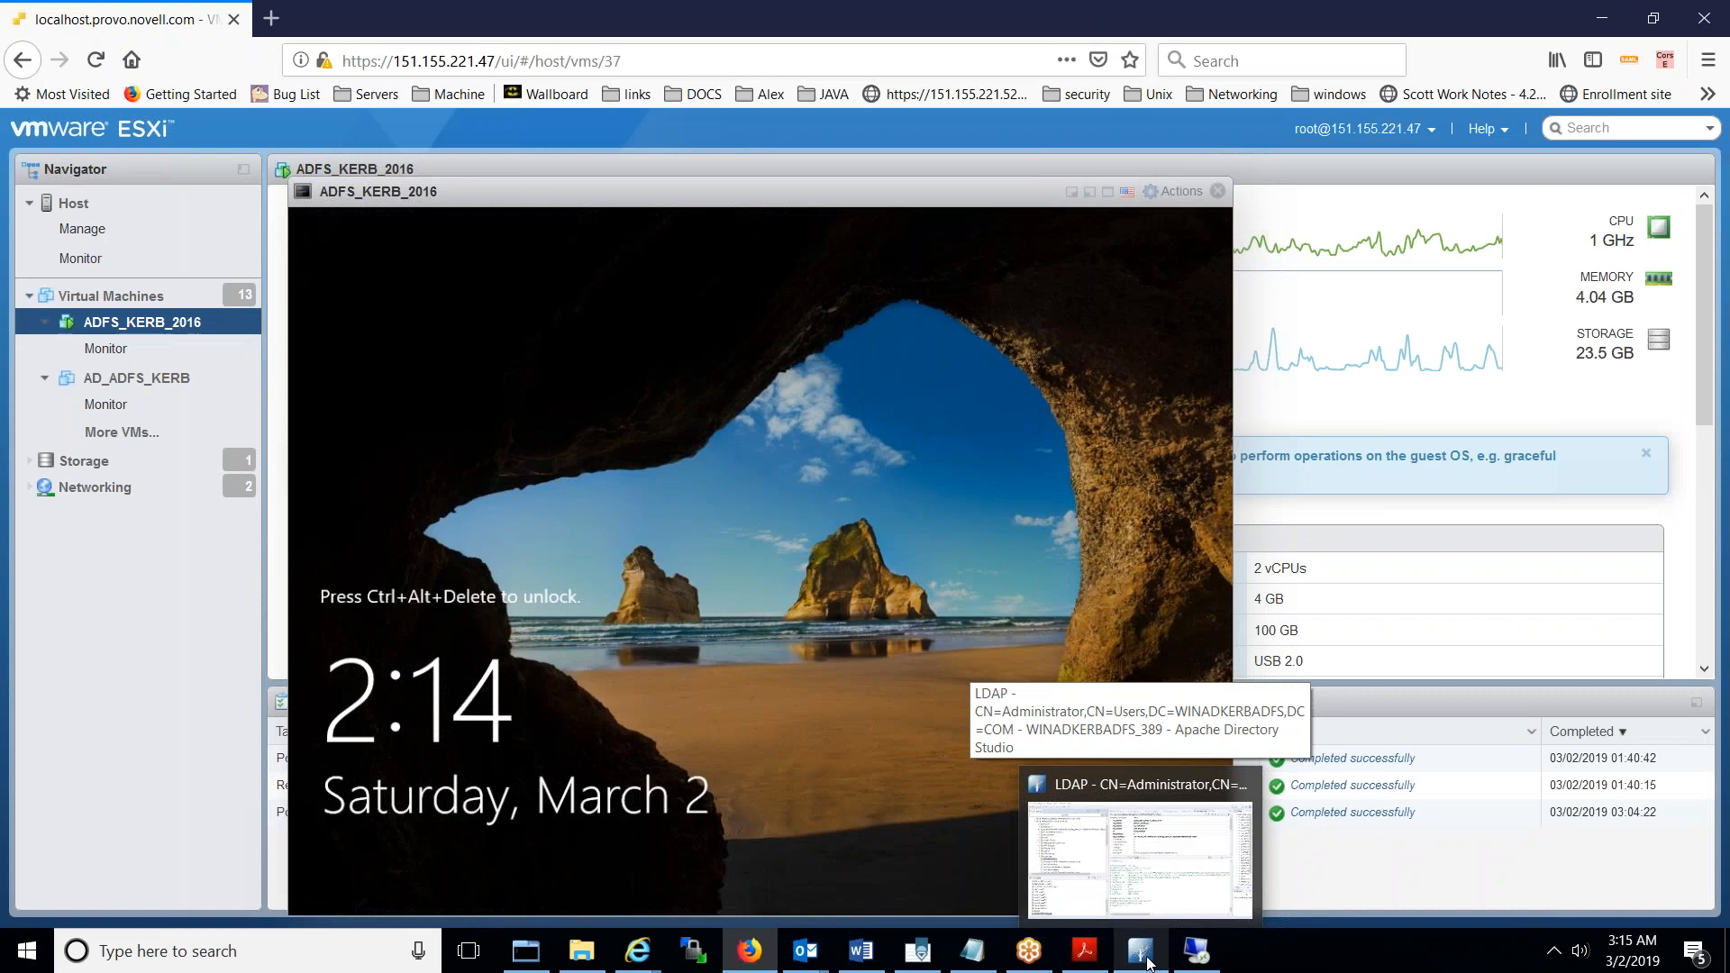
pyautogui.click(1149, 964)
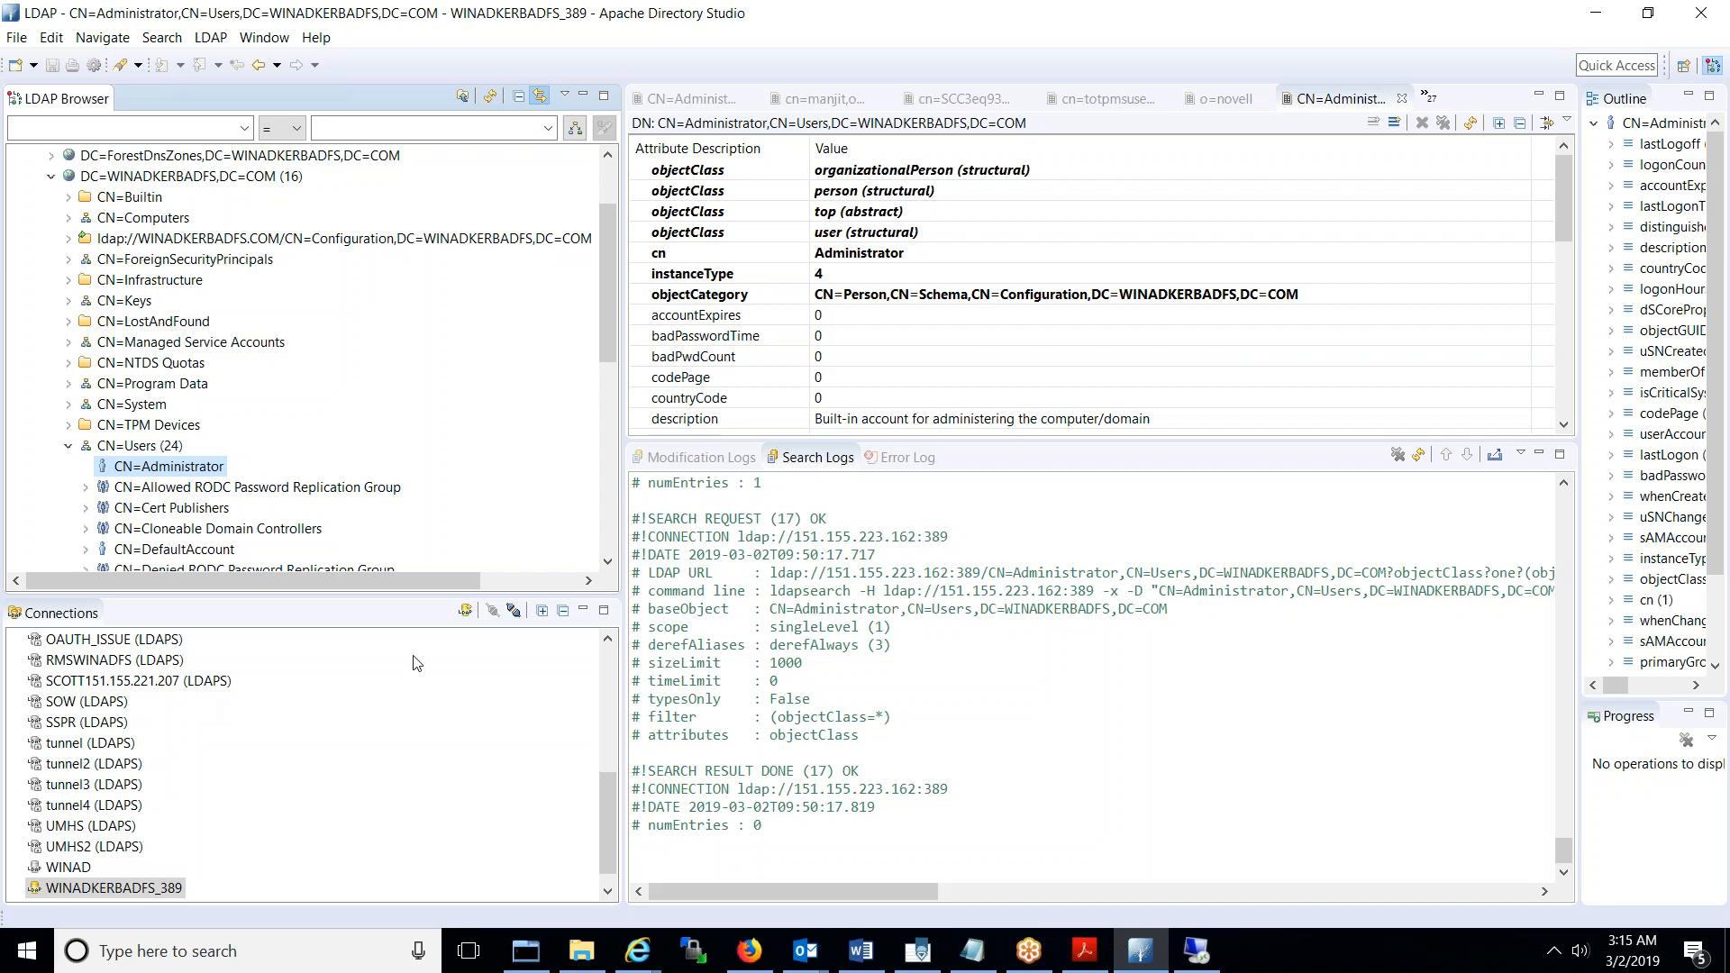
# - Create connection WINADKERBADFS_636 to 151.155.223.162 on port 636 using SSL encryption (ldaps://)
pyautogui.click(466, 613)
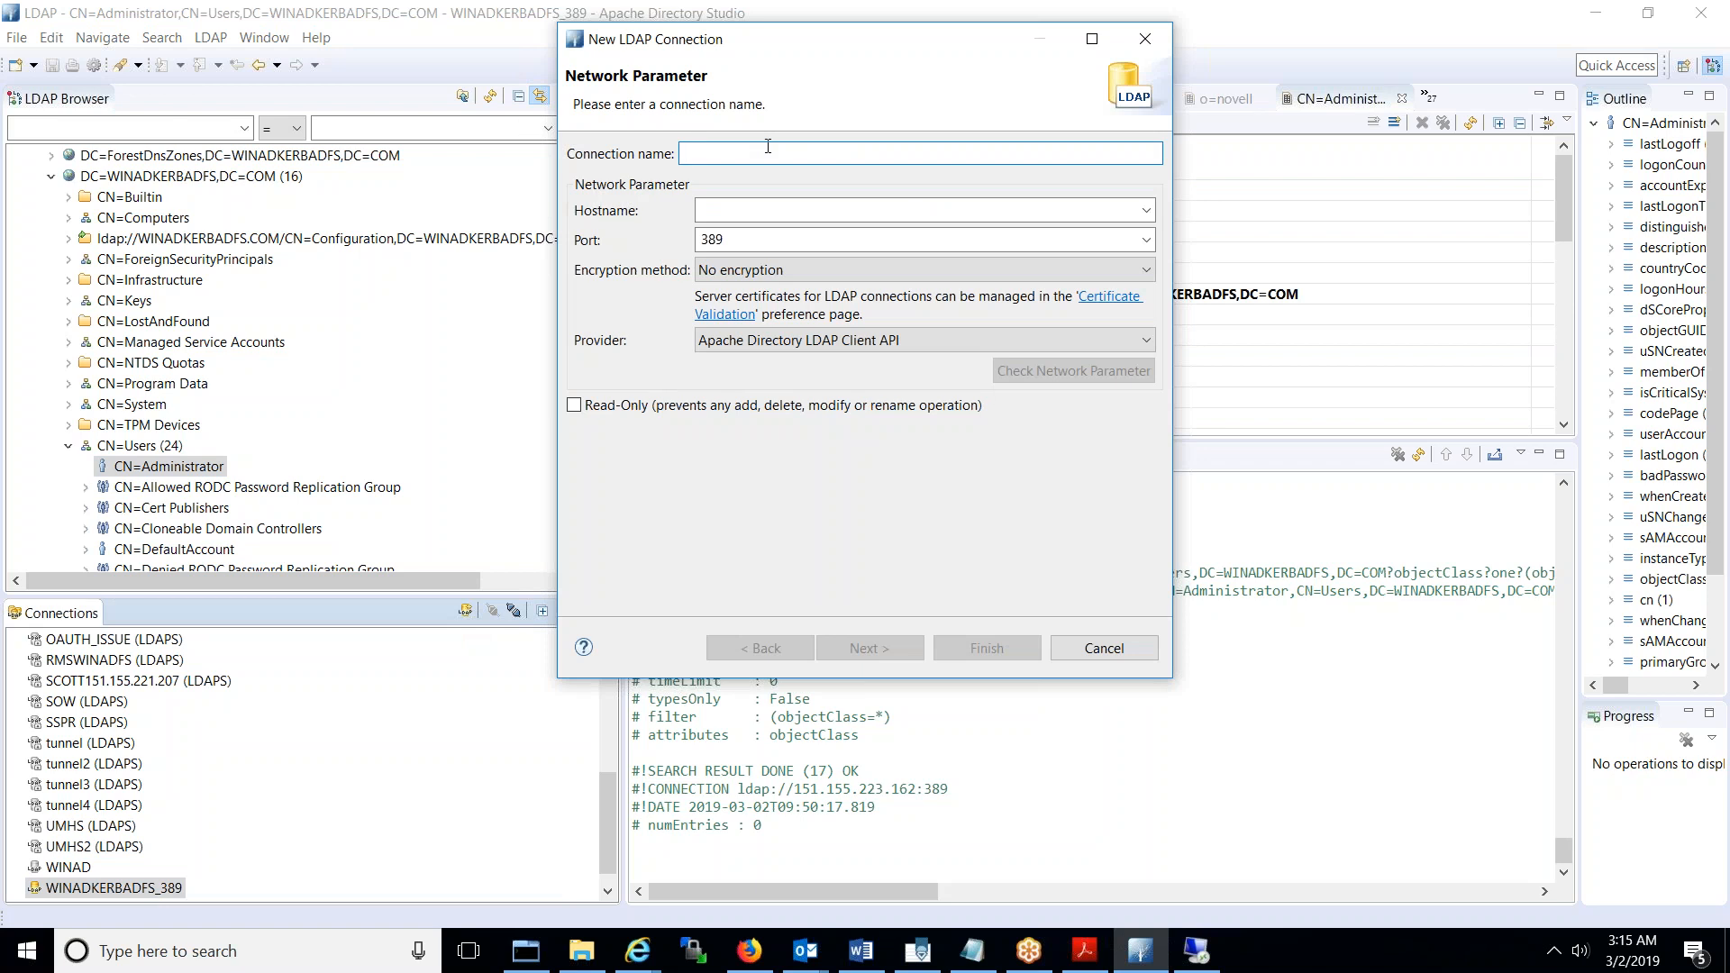
pyautogui.write('WINADKERBADFS_636')
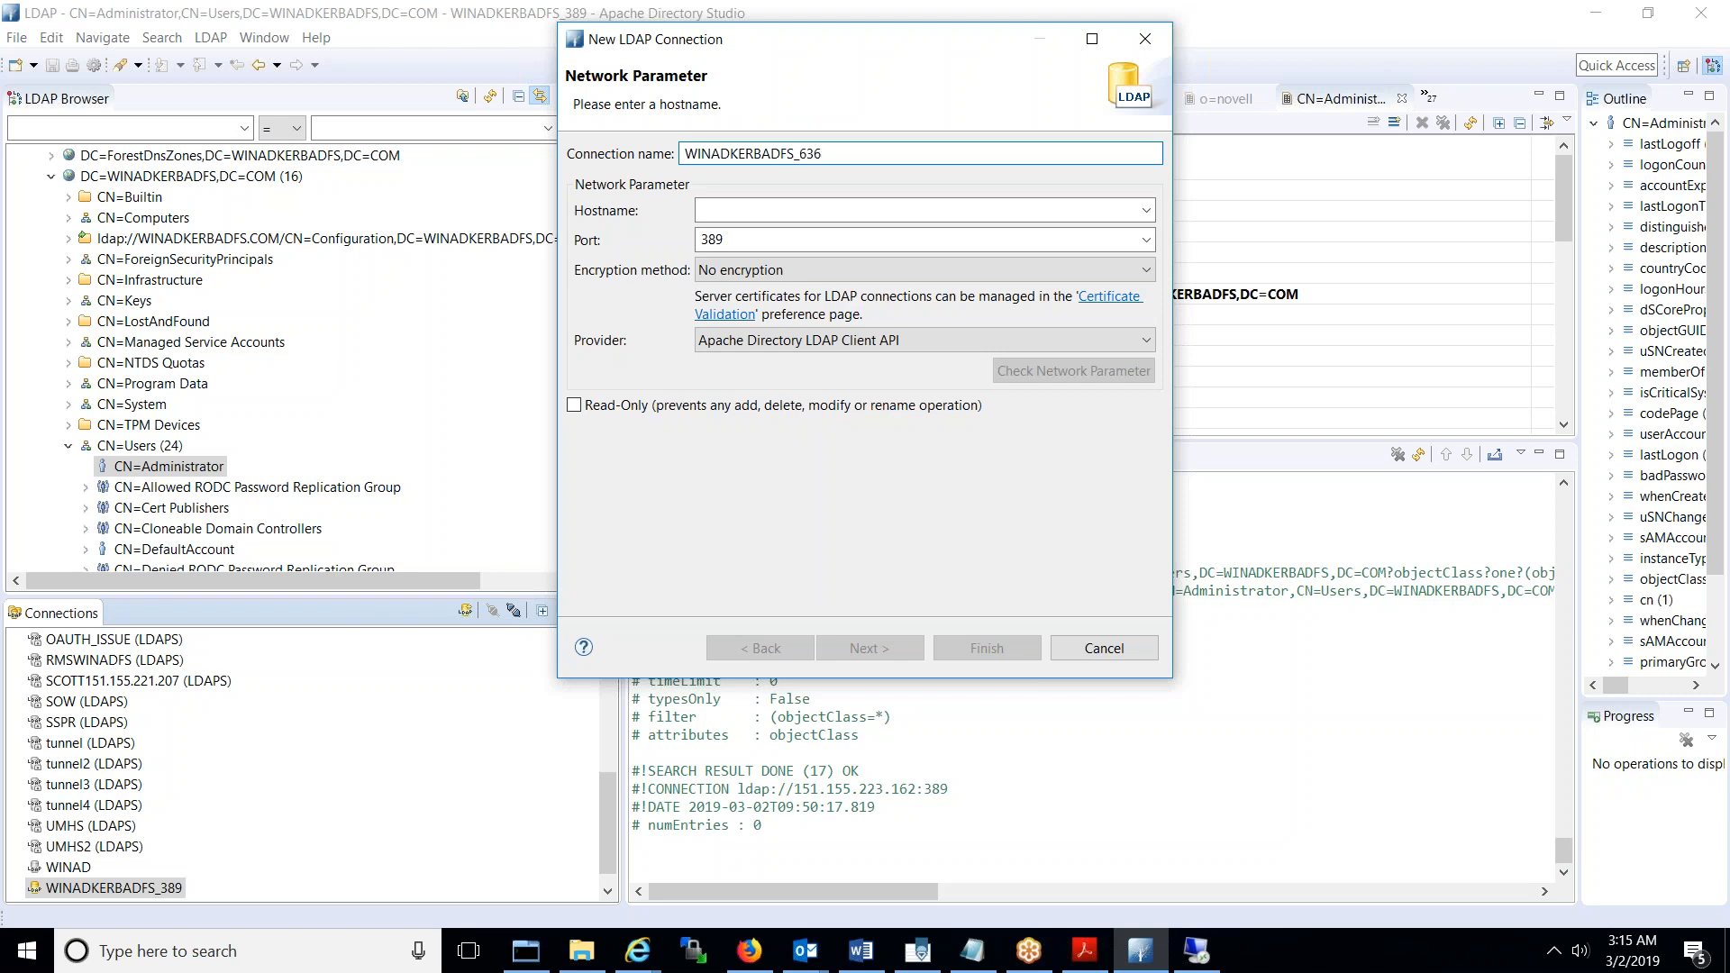
pyautogui.click(745, 210)
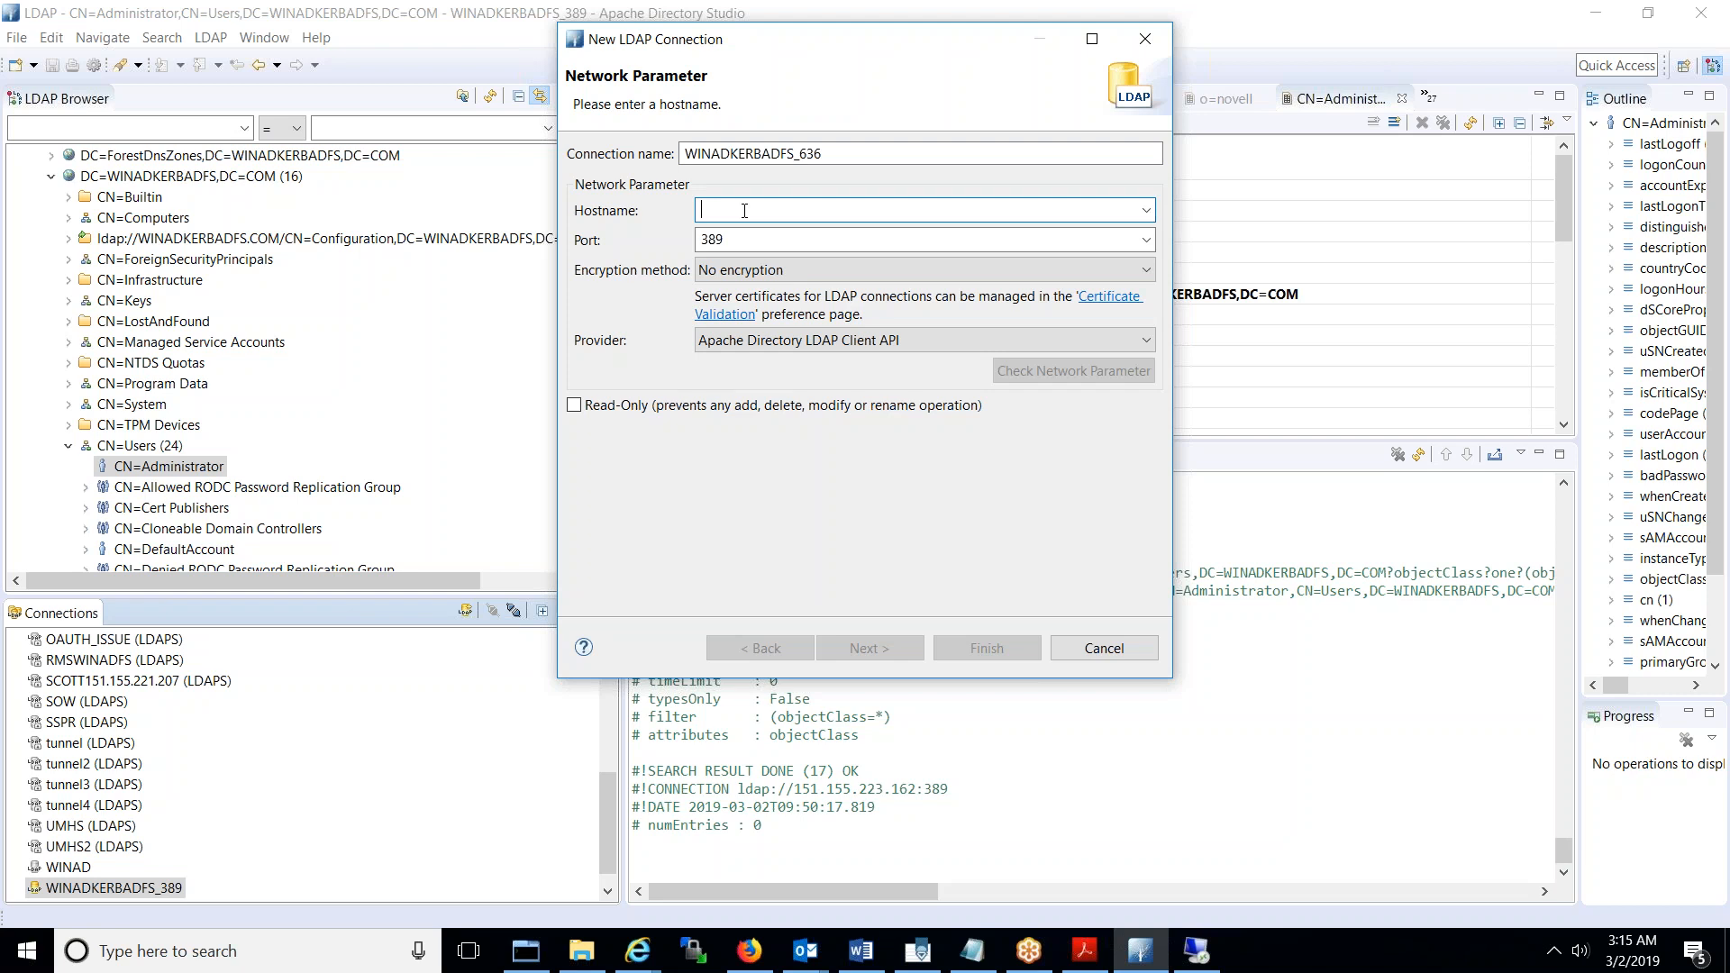
pyautogui.write('151.155.22')
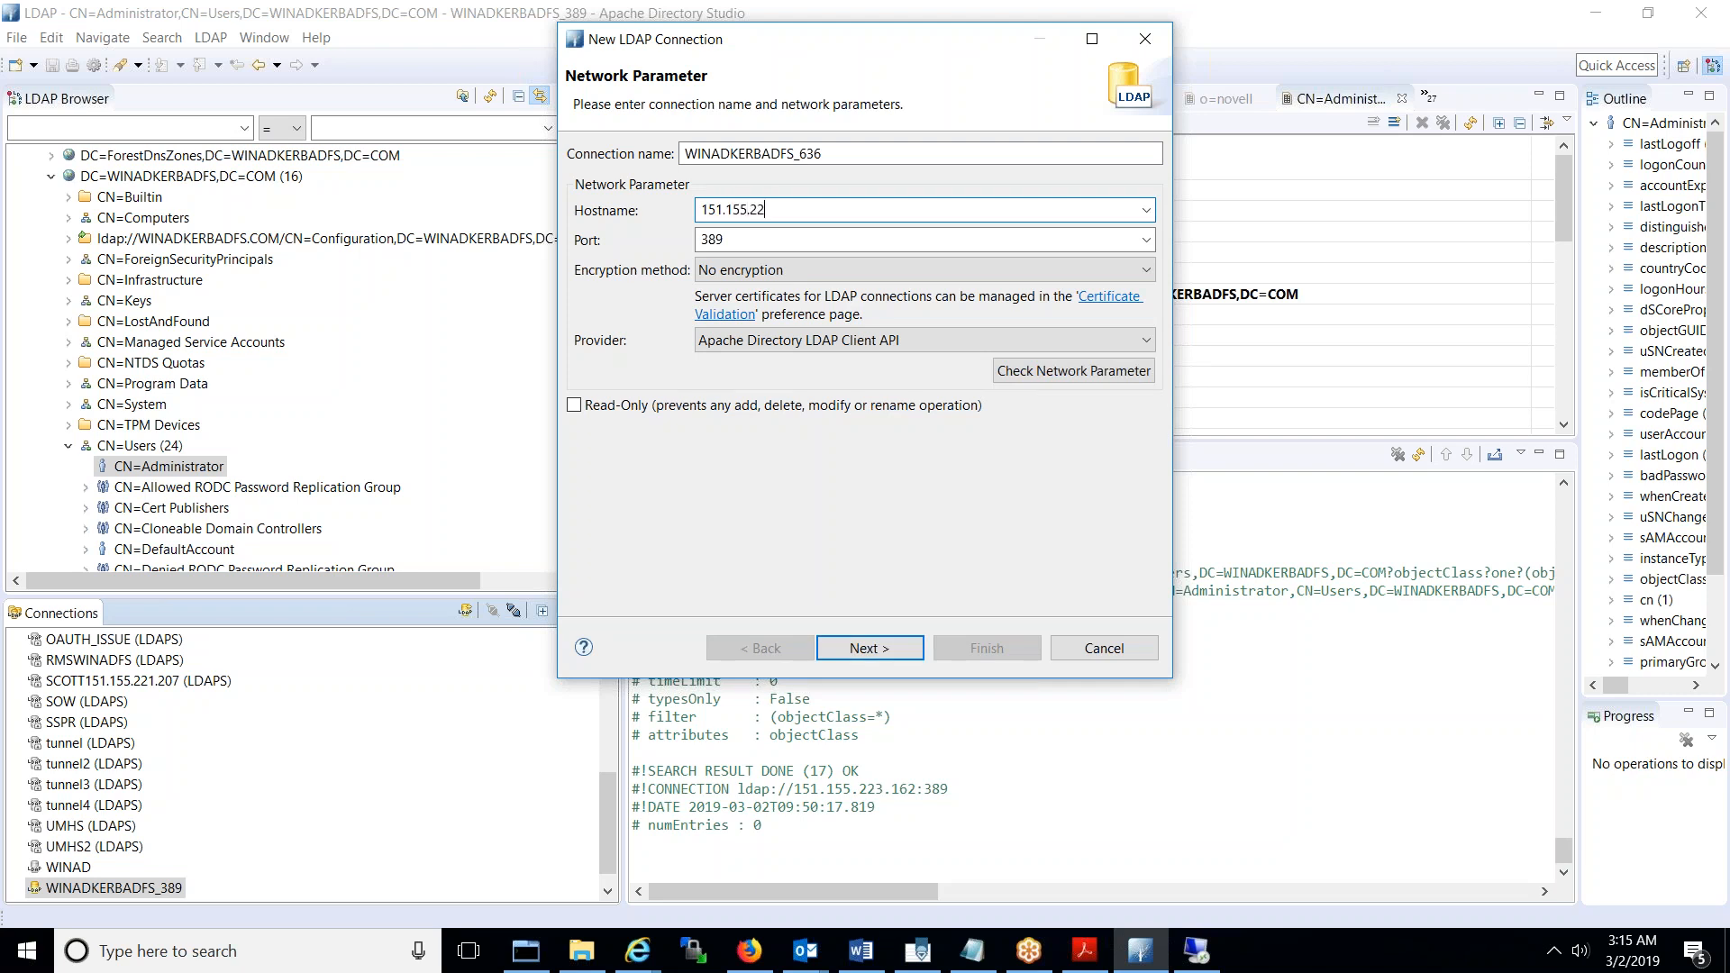
pyautogui.write('3.162')
pyautogui.press('Tab')
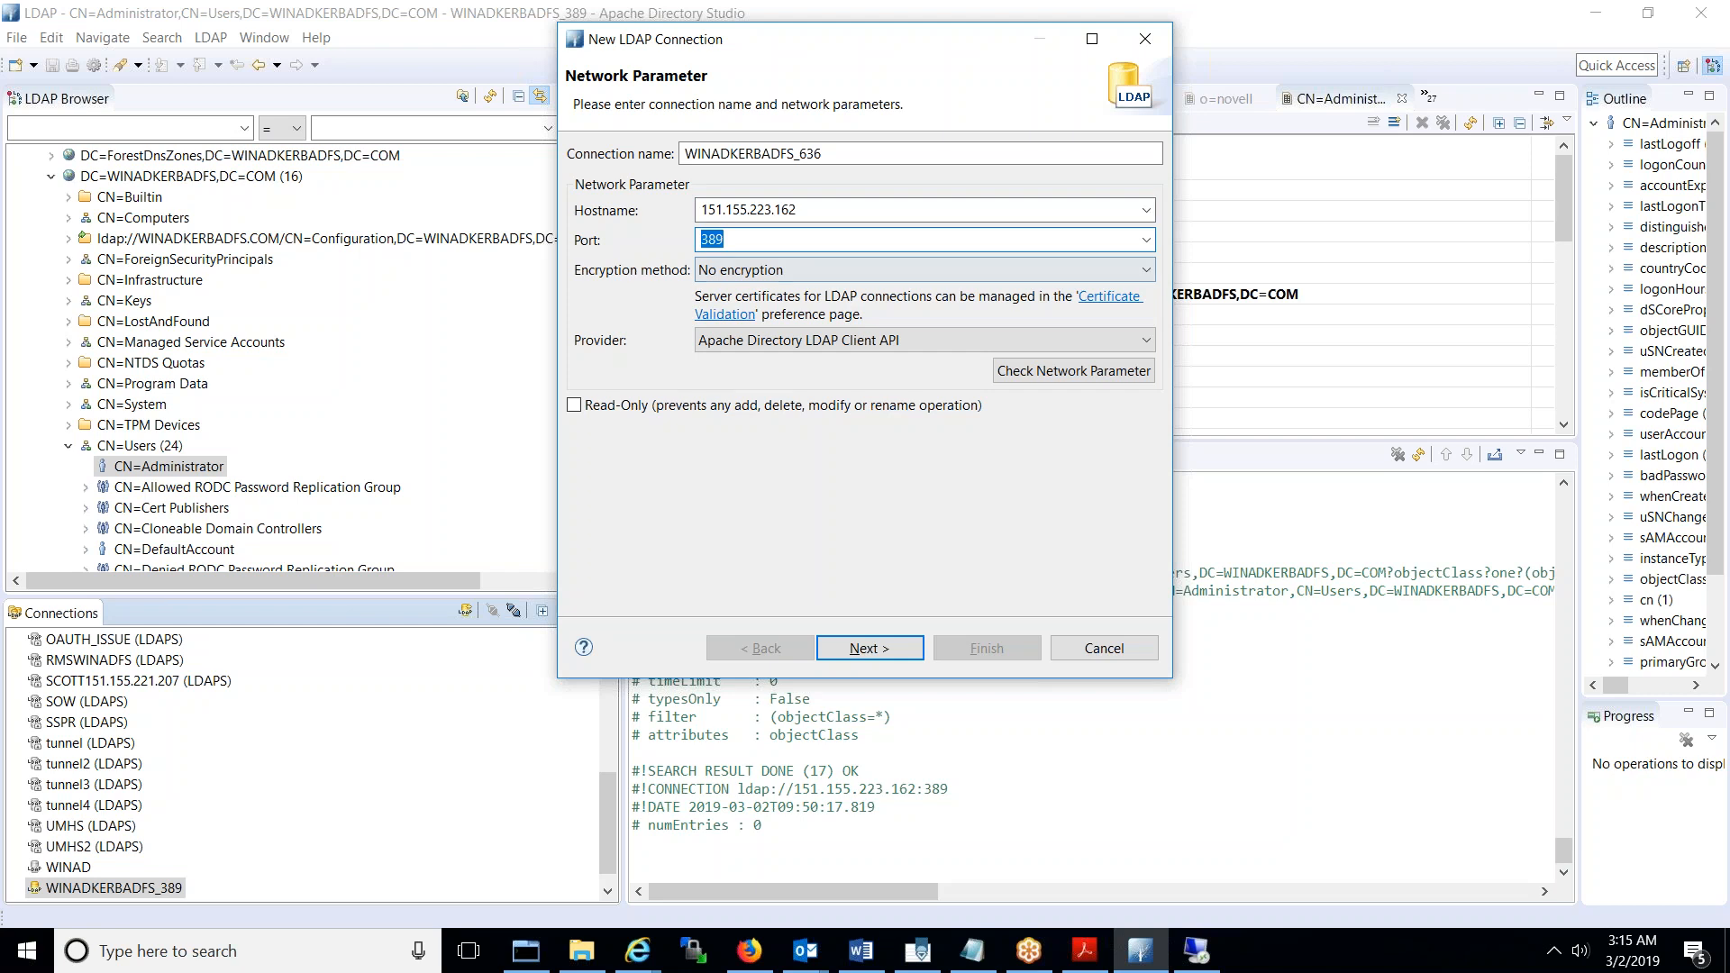
pyautogui.write('636')
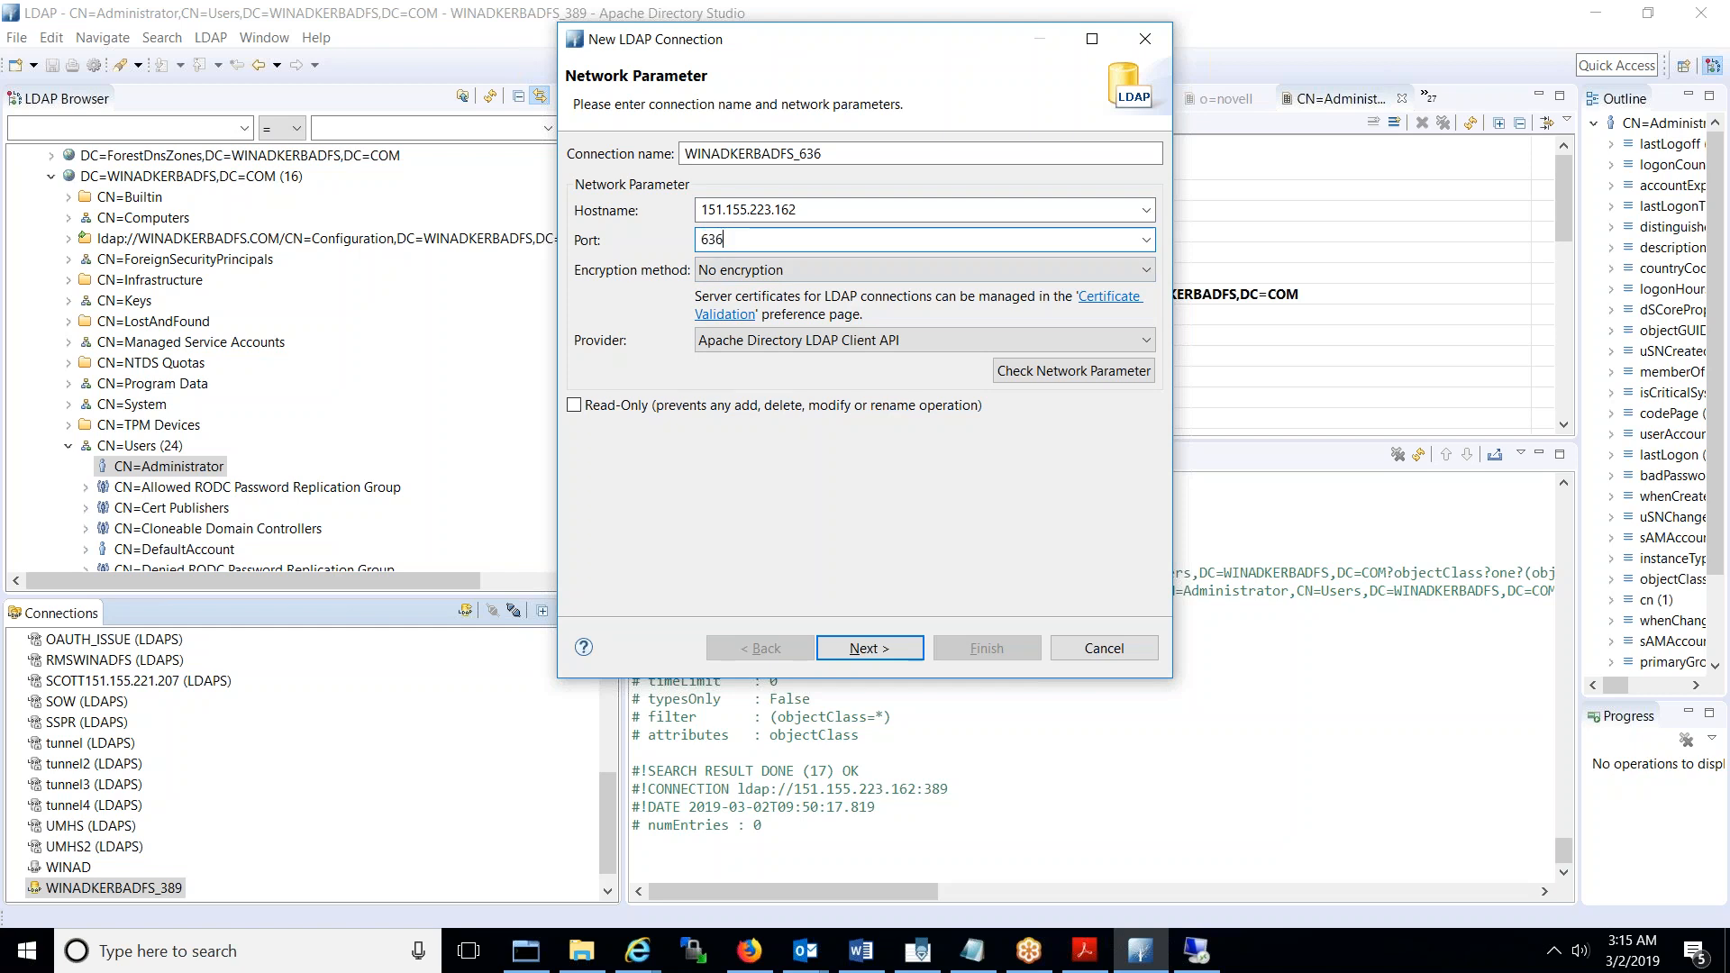
pyautogui.click(799, 269)
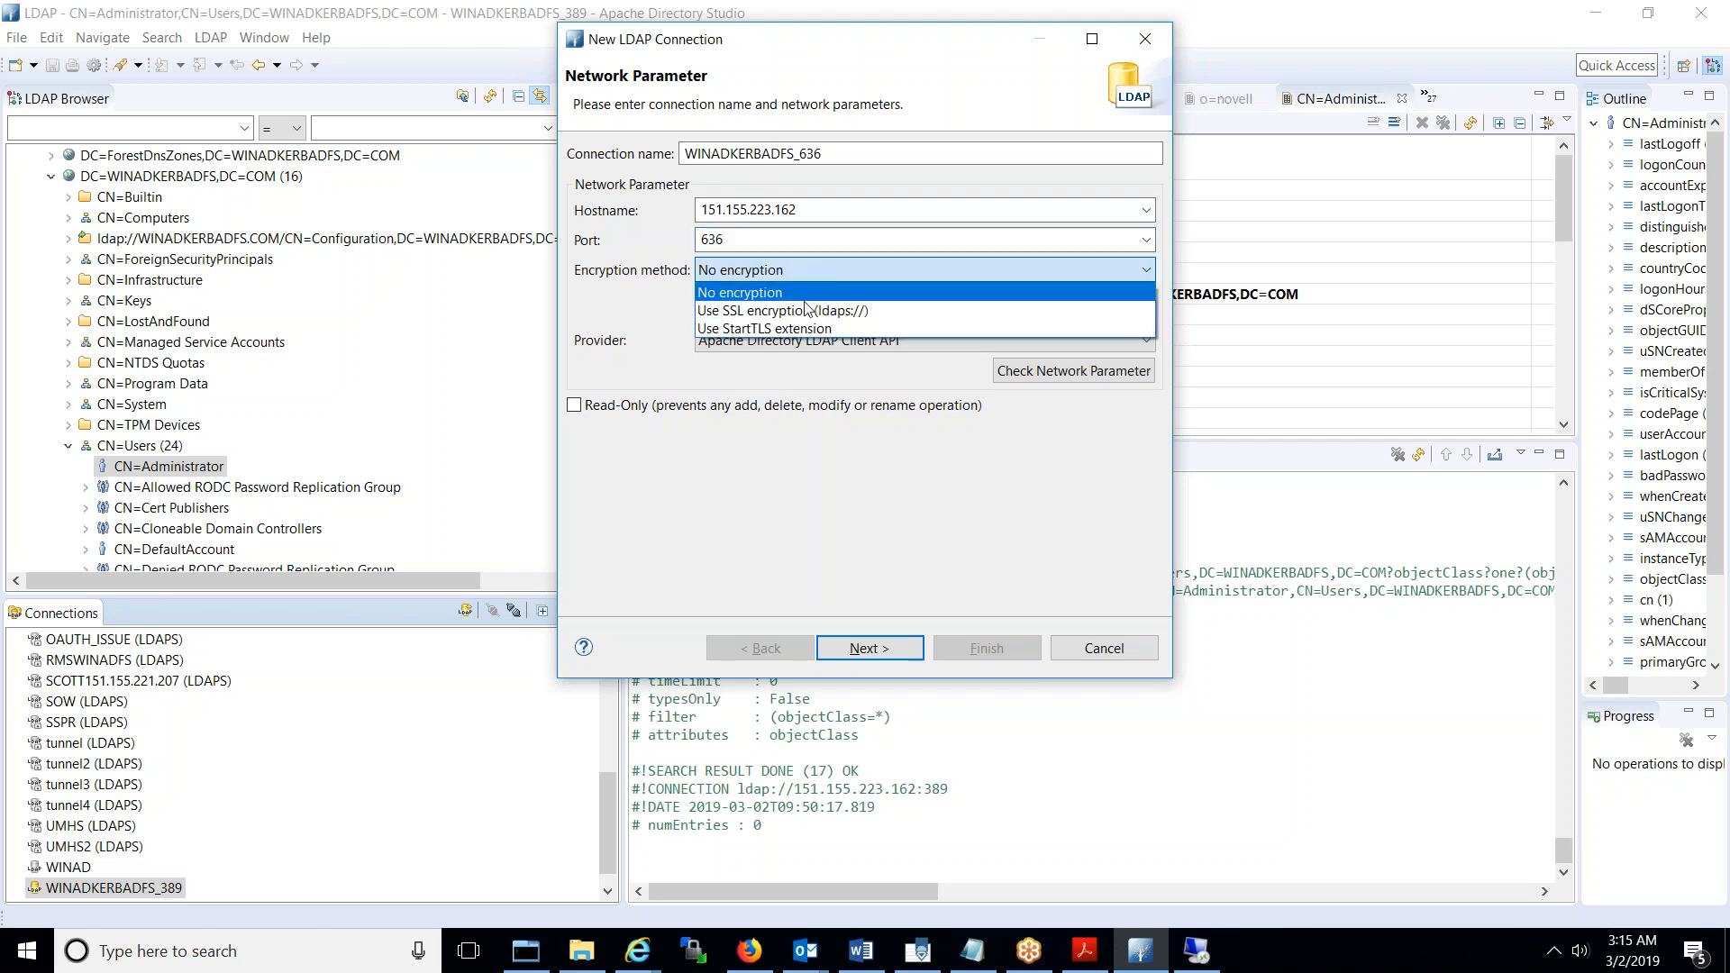
pyautogui.click(808, 311)
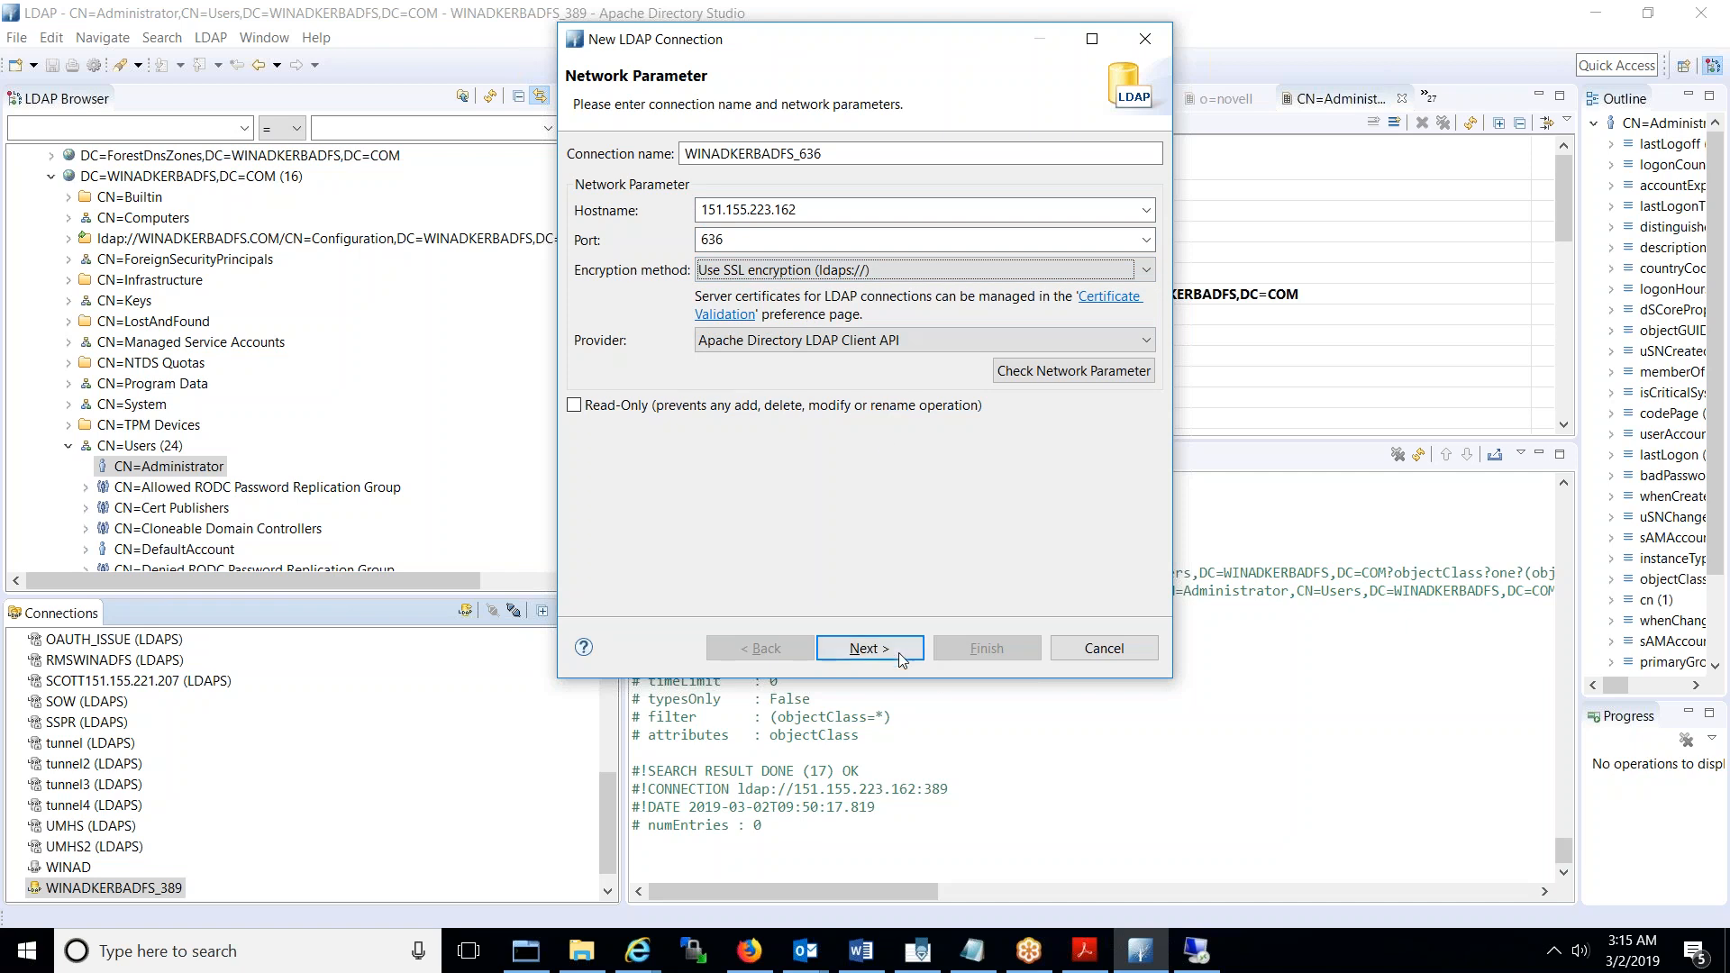
# - Advance to the authentication settings and switch back to the remote server session
pyautogui.click(870, 648)
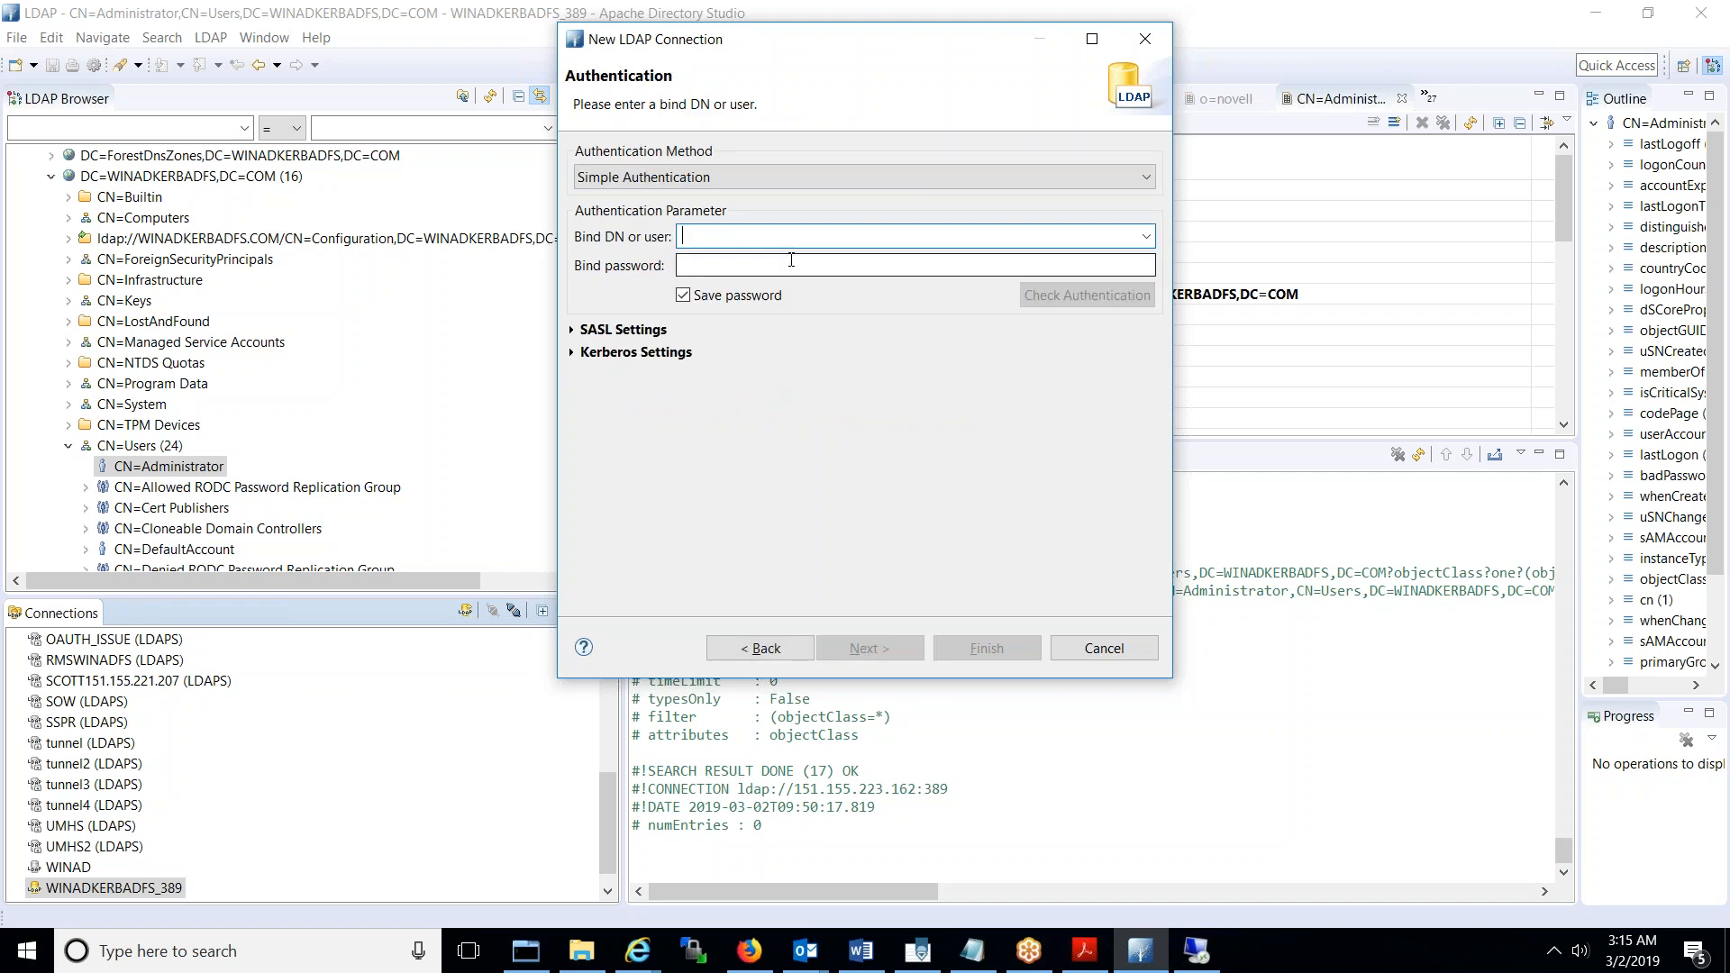
pyautogui.write('c')
pyautogui.press('BackSpace')
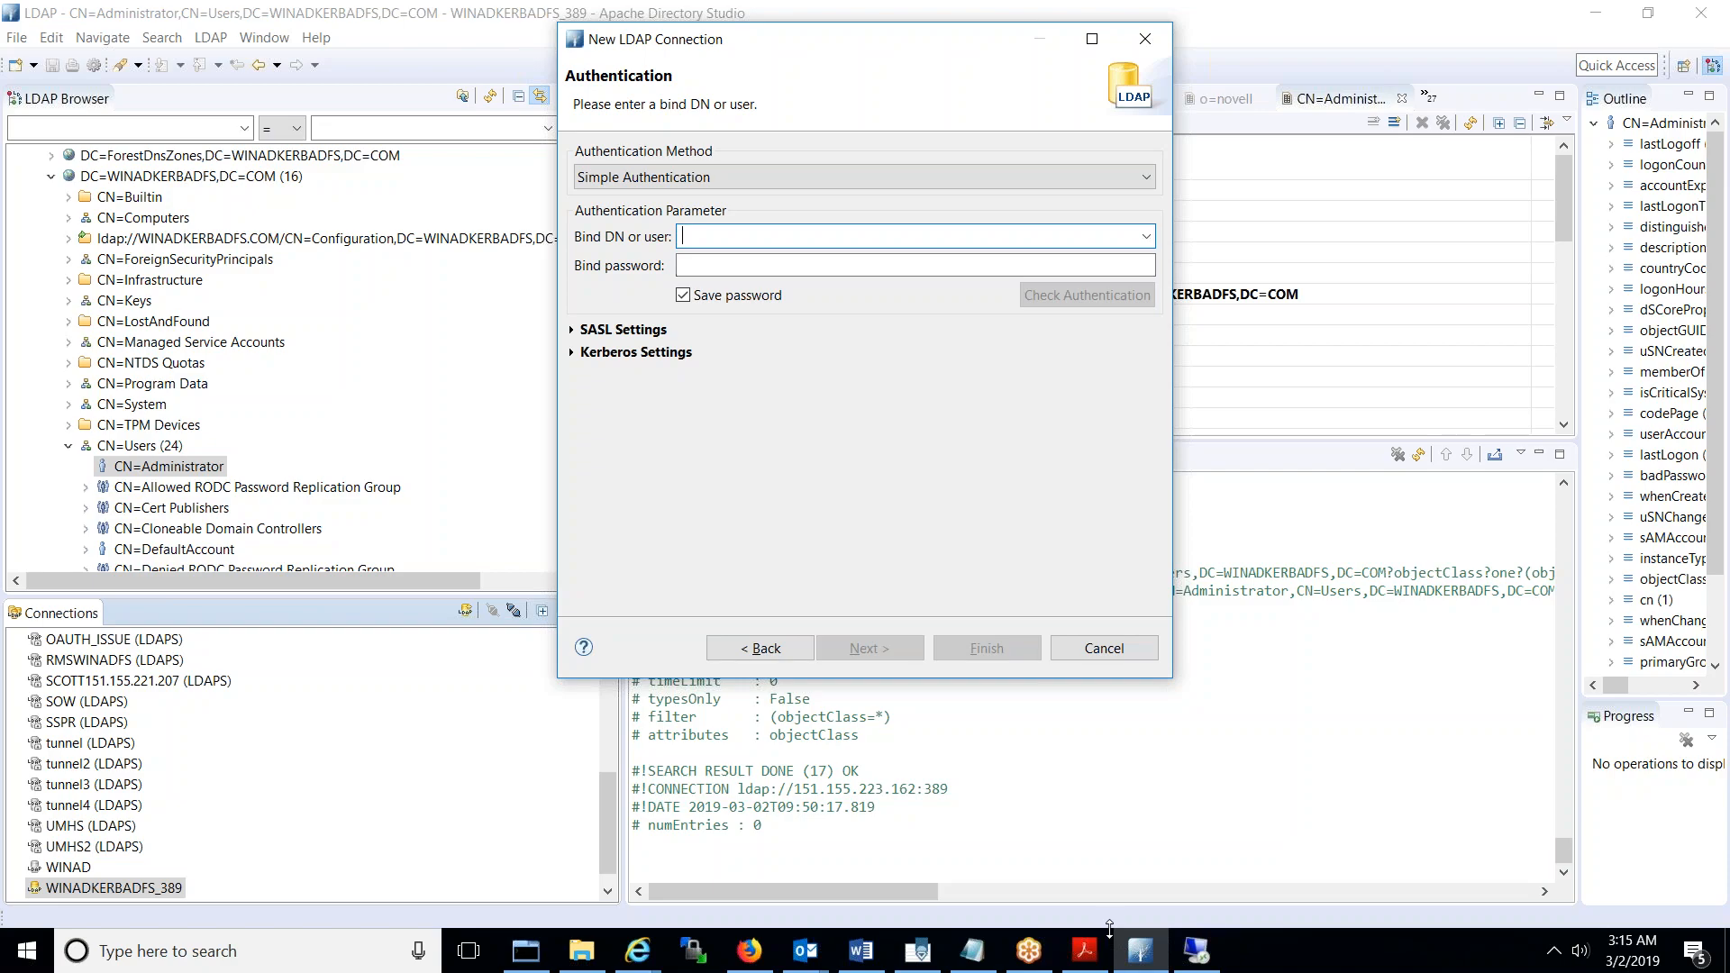
pyautogui.click(1196, 951)
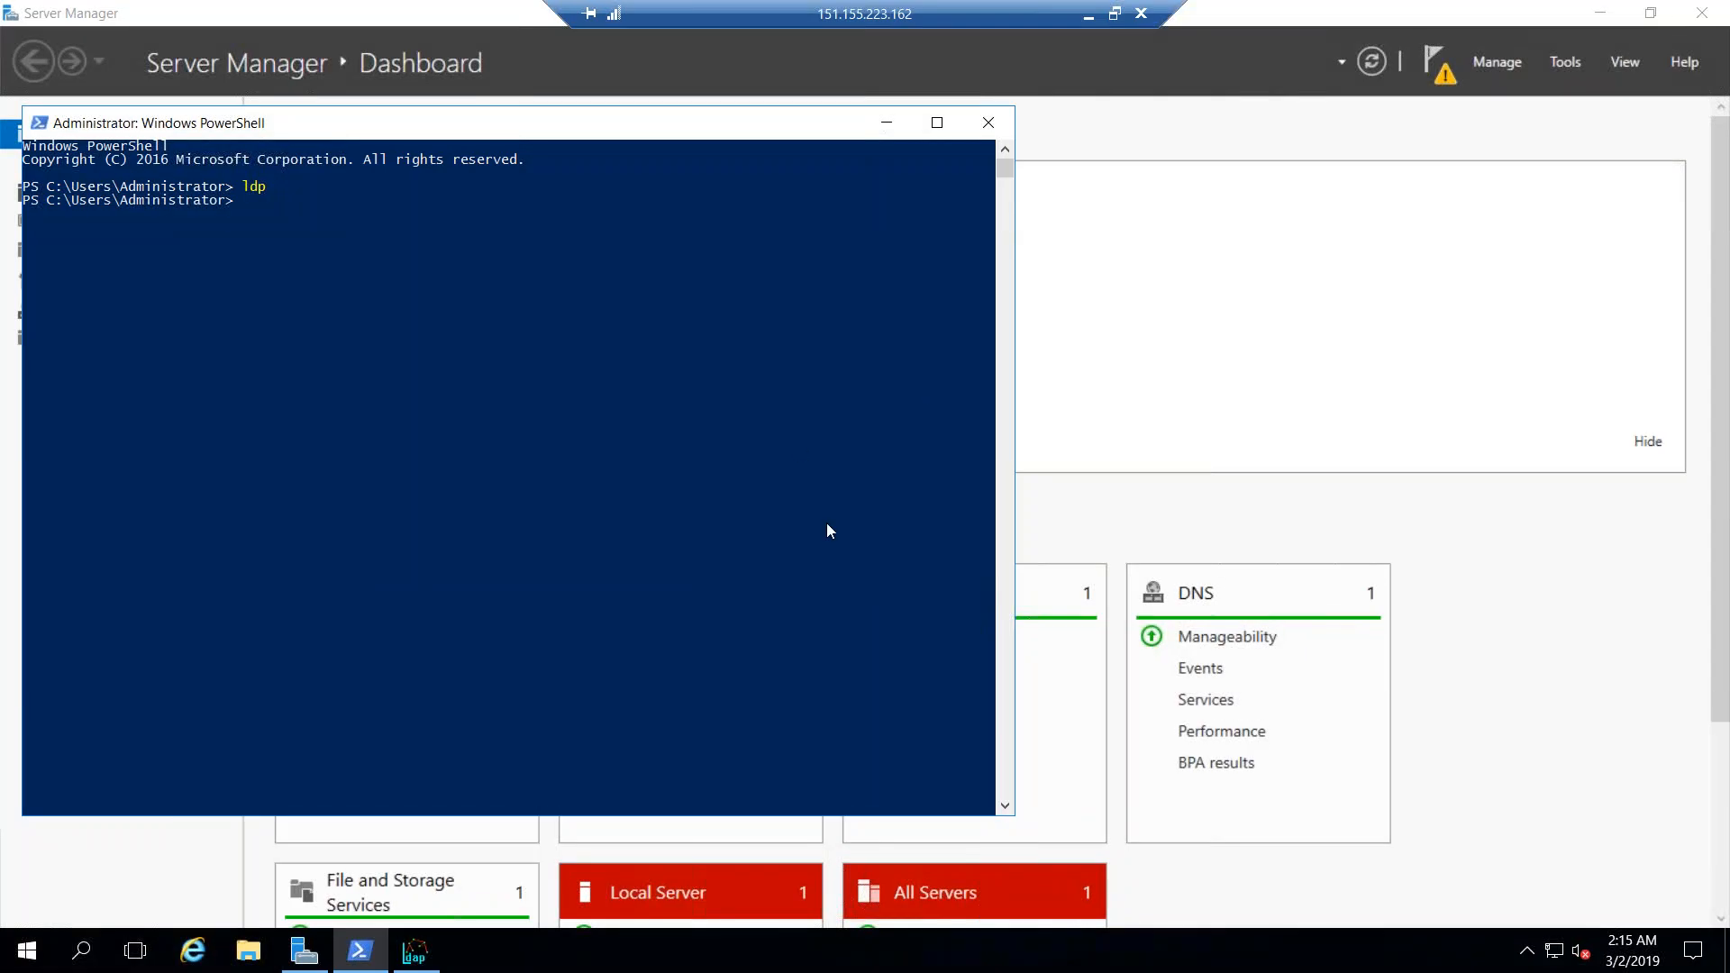
# - In ADSI Edit, copy the CN=Users container's distinguishedName from its properties
pyautogui.click(1566, 63)
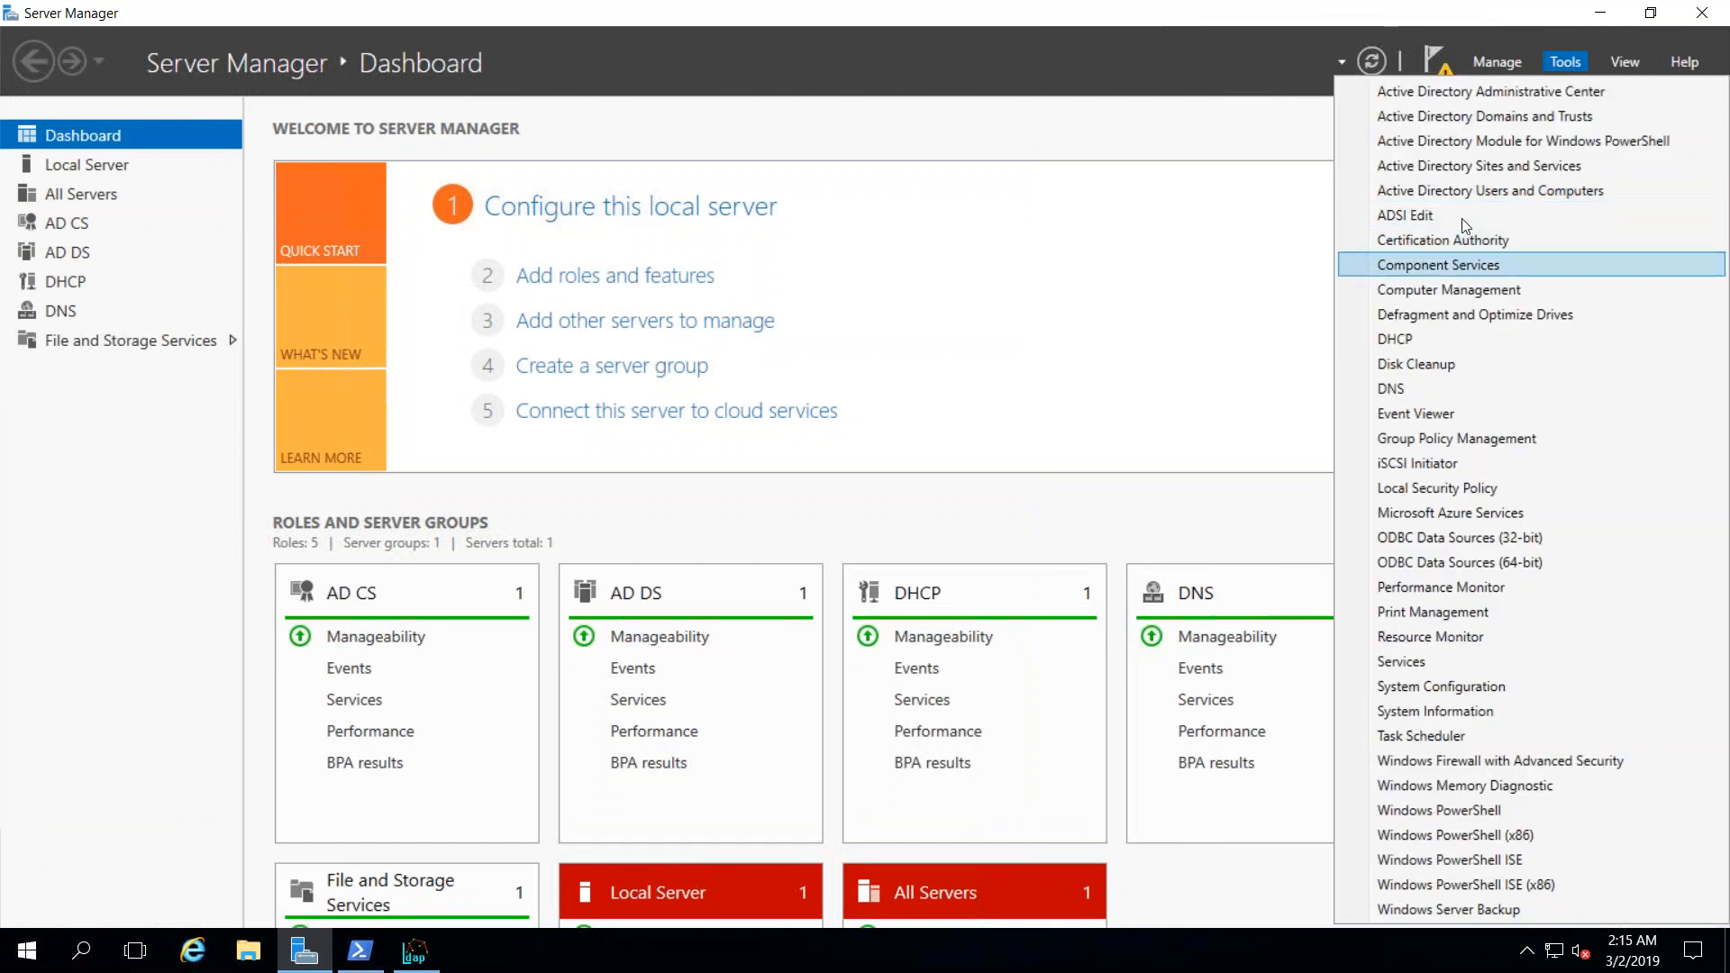
pyautogui.click(1422, 218)
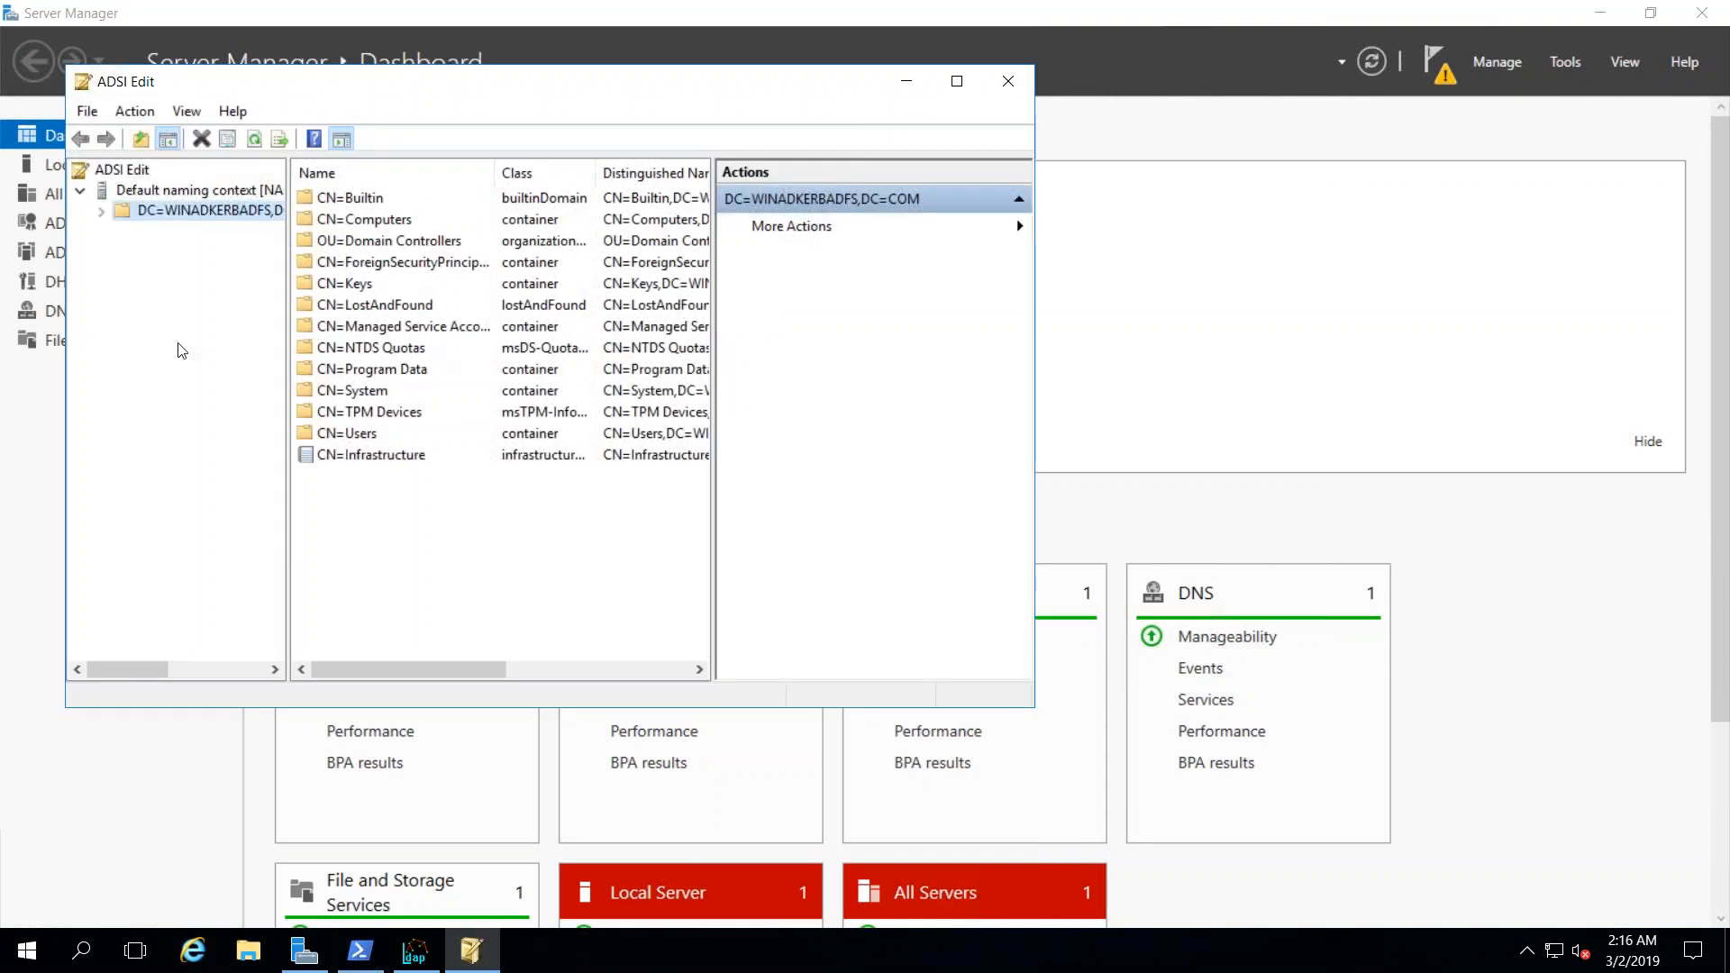
pyautogui.click(374, 439)
pyautogui.rightClick(375, 439)
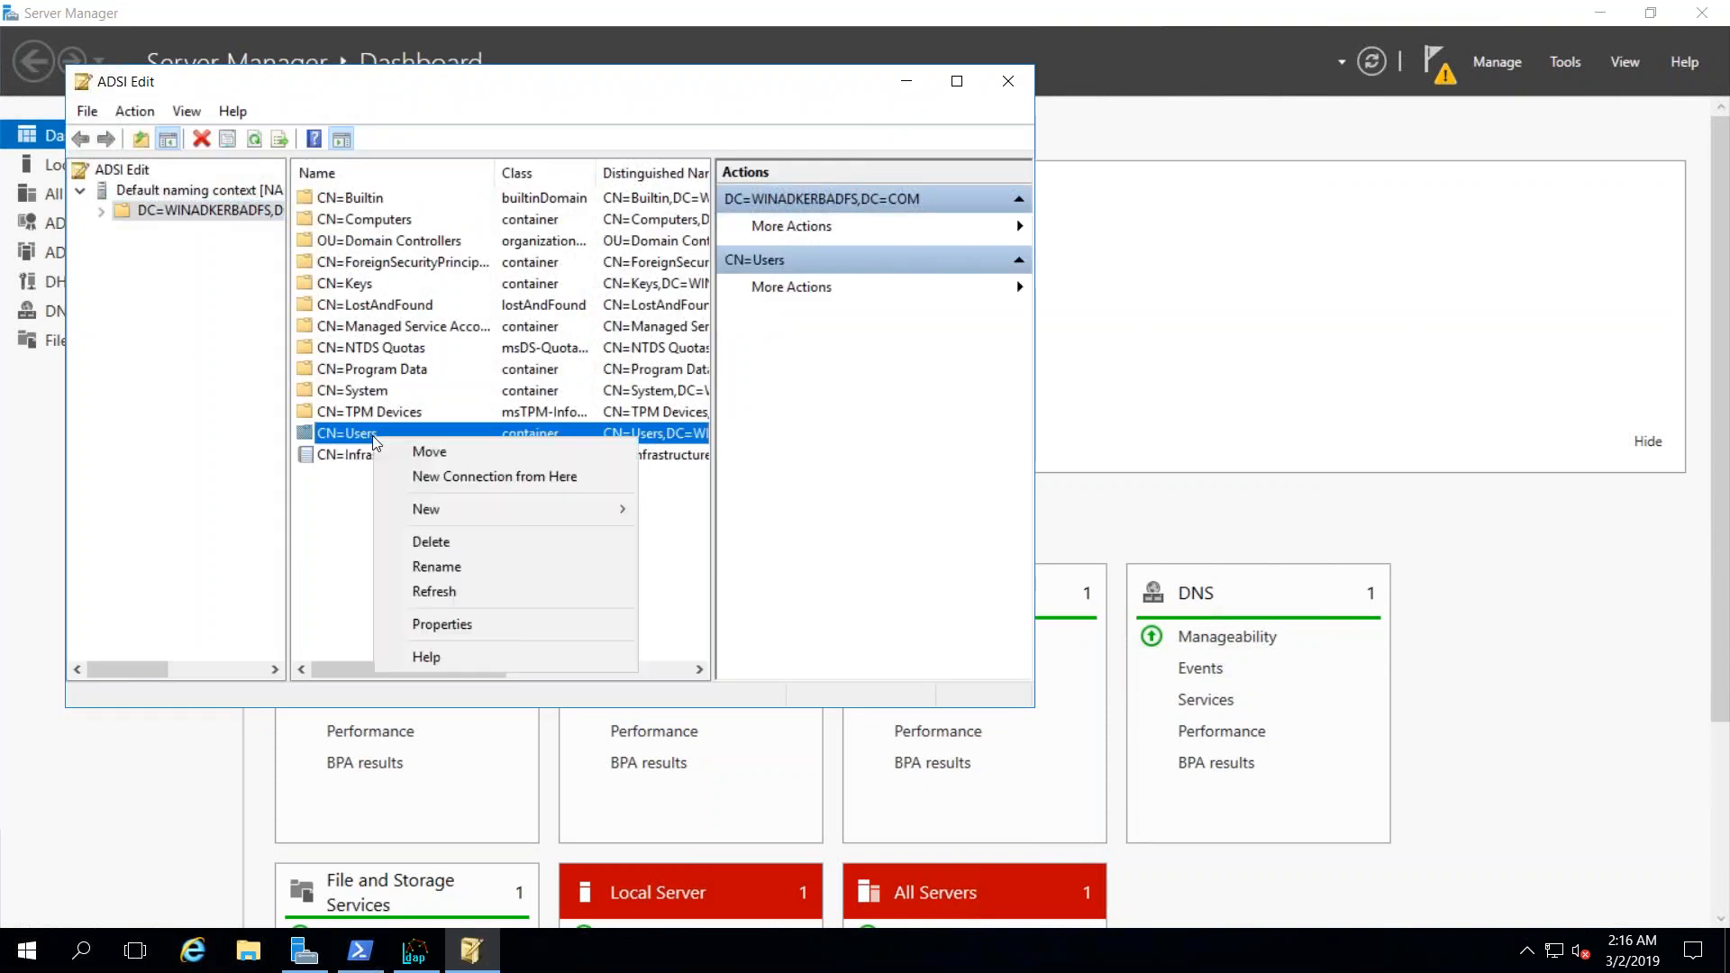
pyautogui.click(101, 211)
pyautogui.click(194, 456)
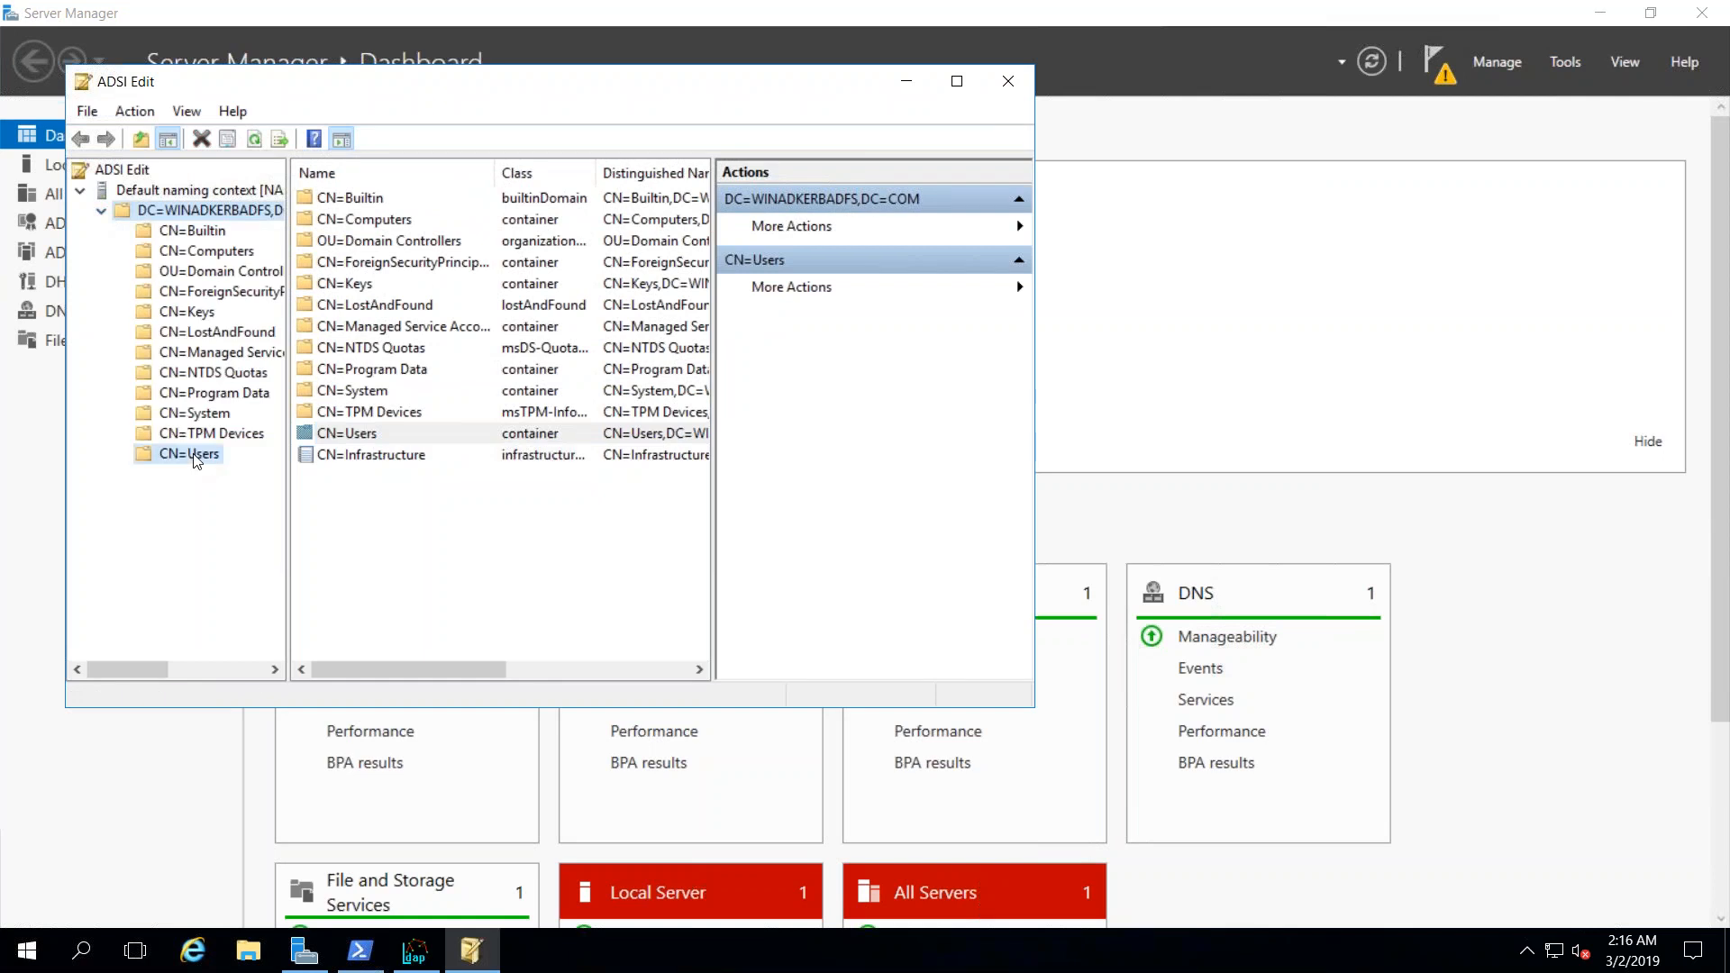
pyautogui.rightClick(196, 458)
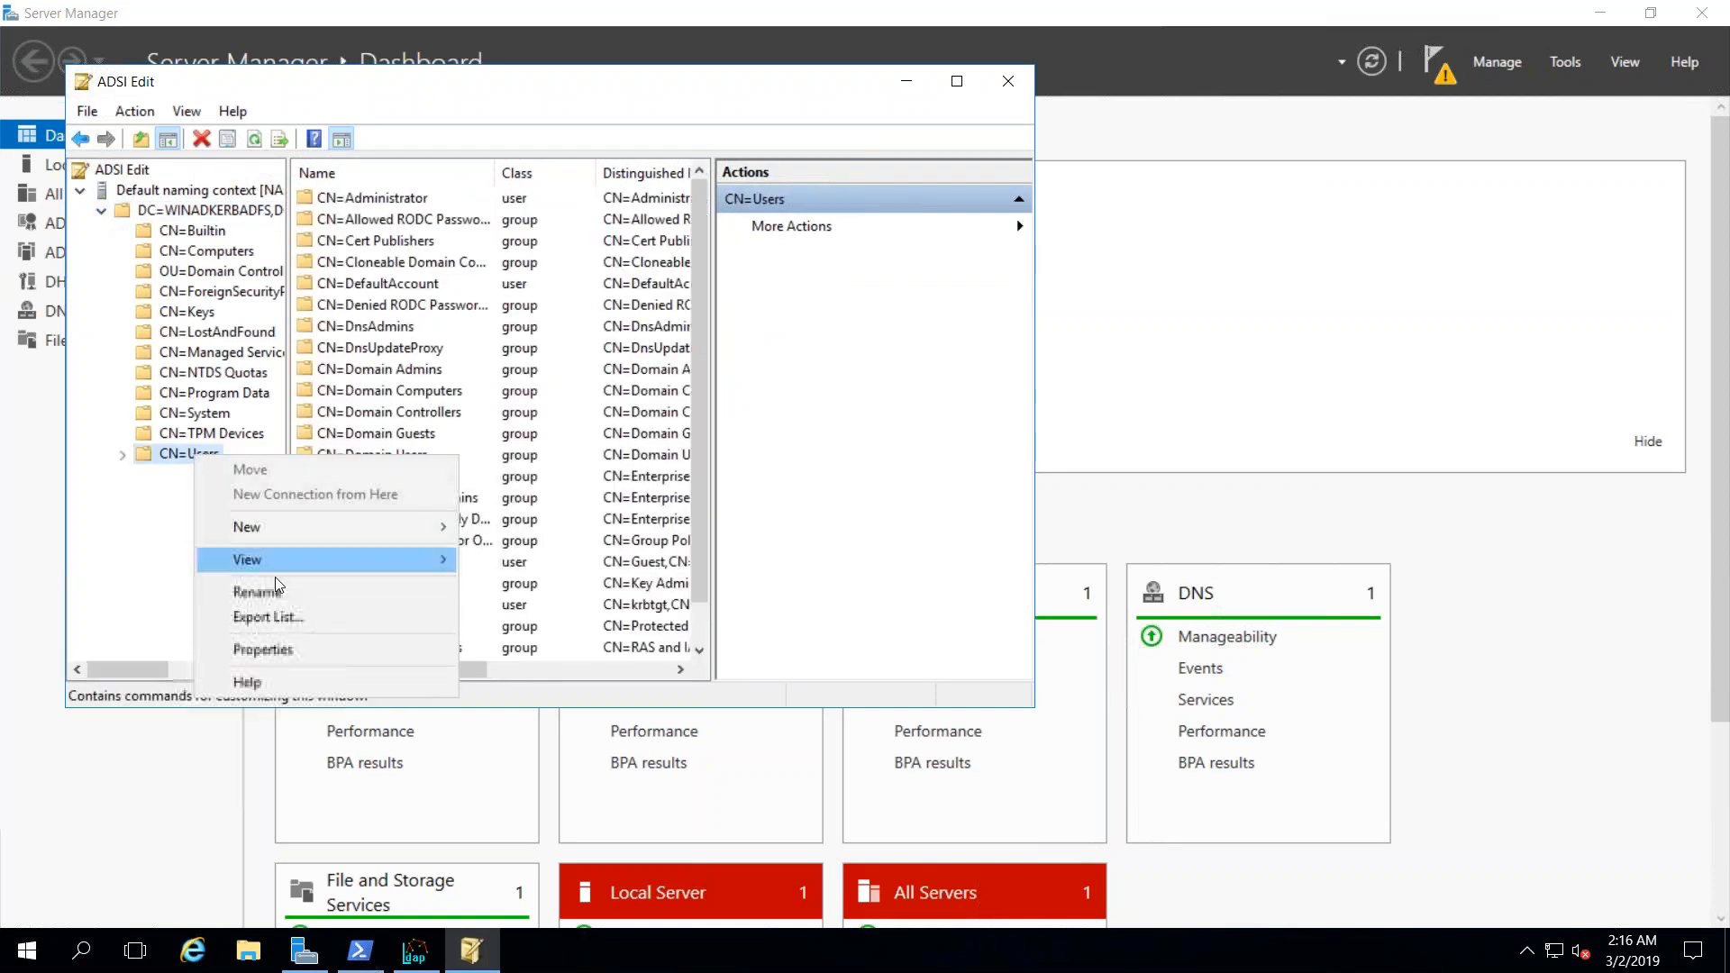
pyautogui.click(124, 460)
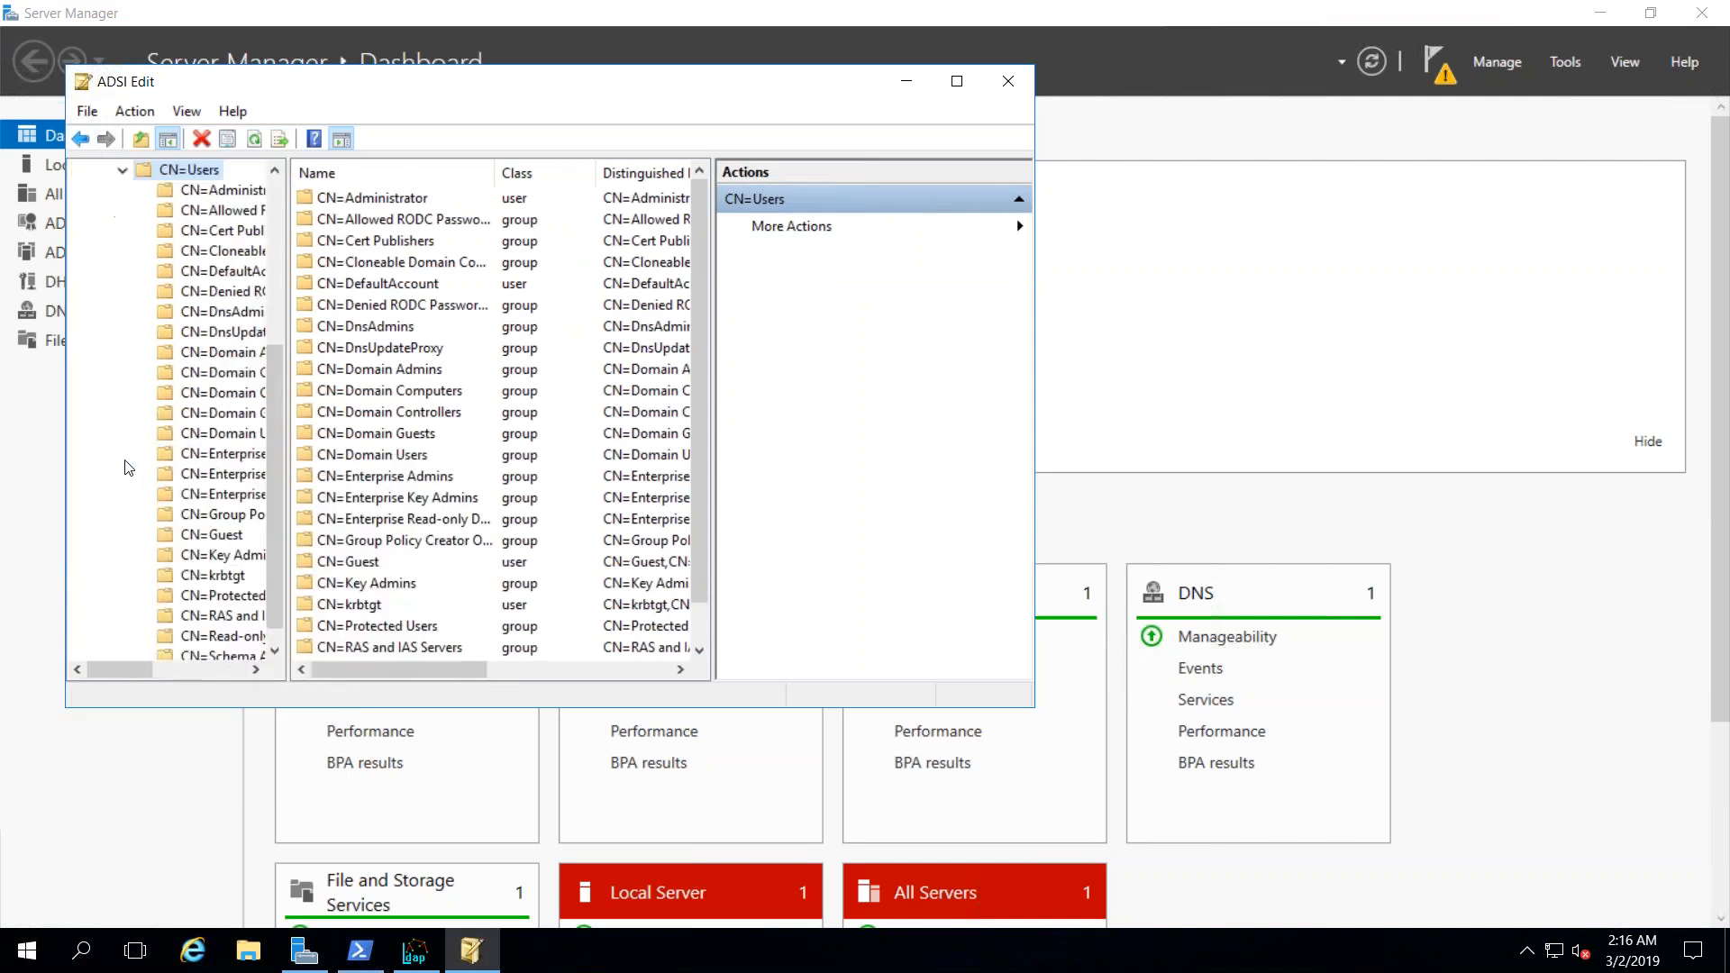
pyautogui.rightClick(180, 178)
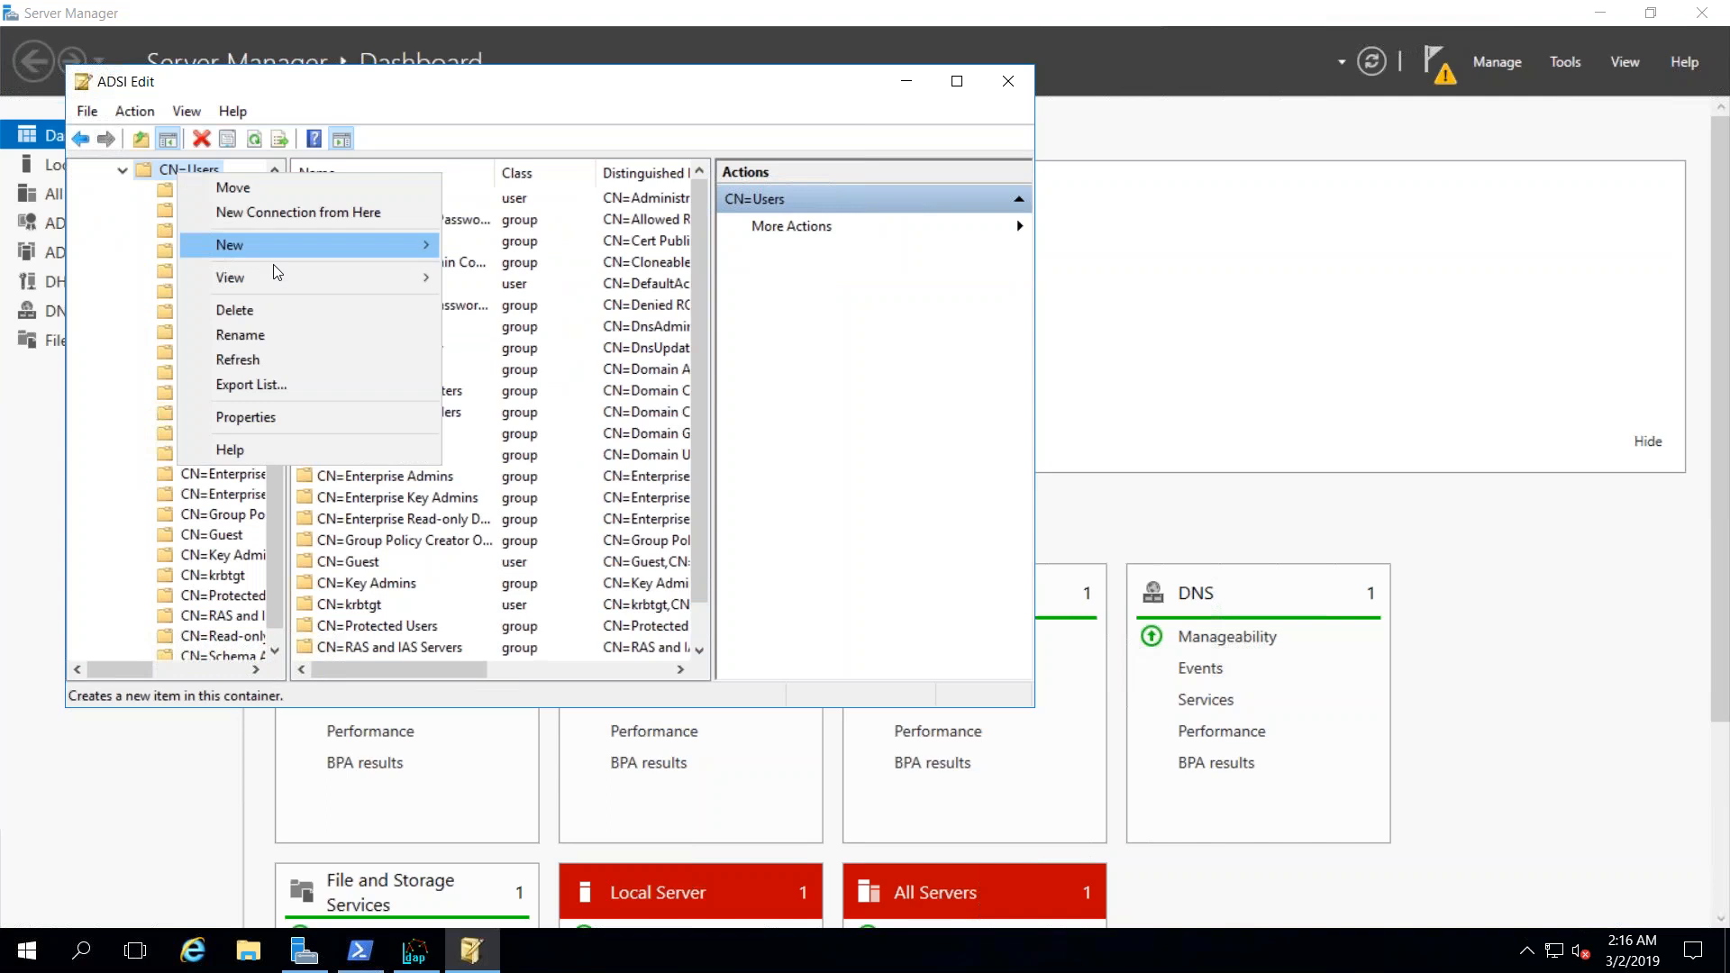
pyautogui.click(300, 419)
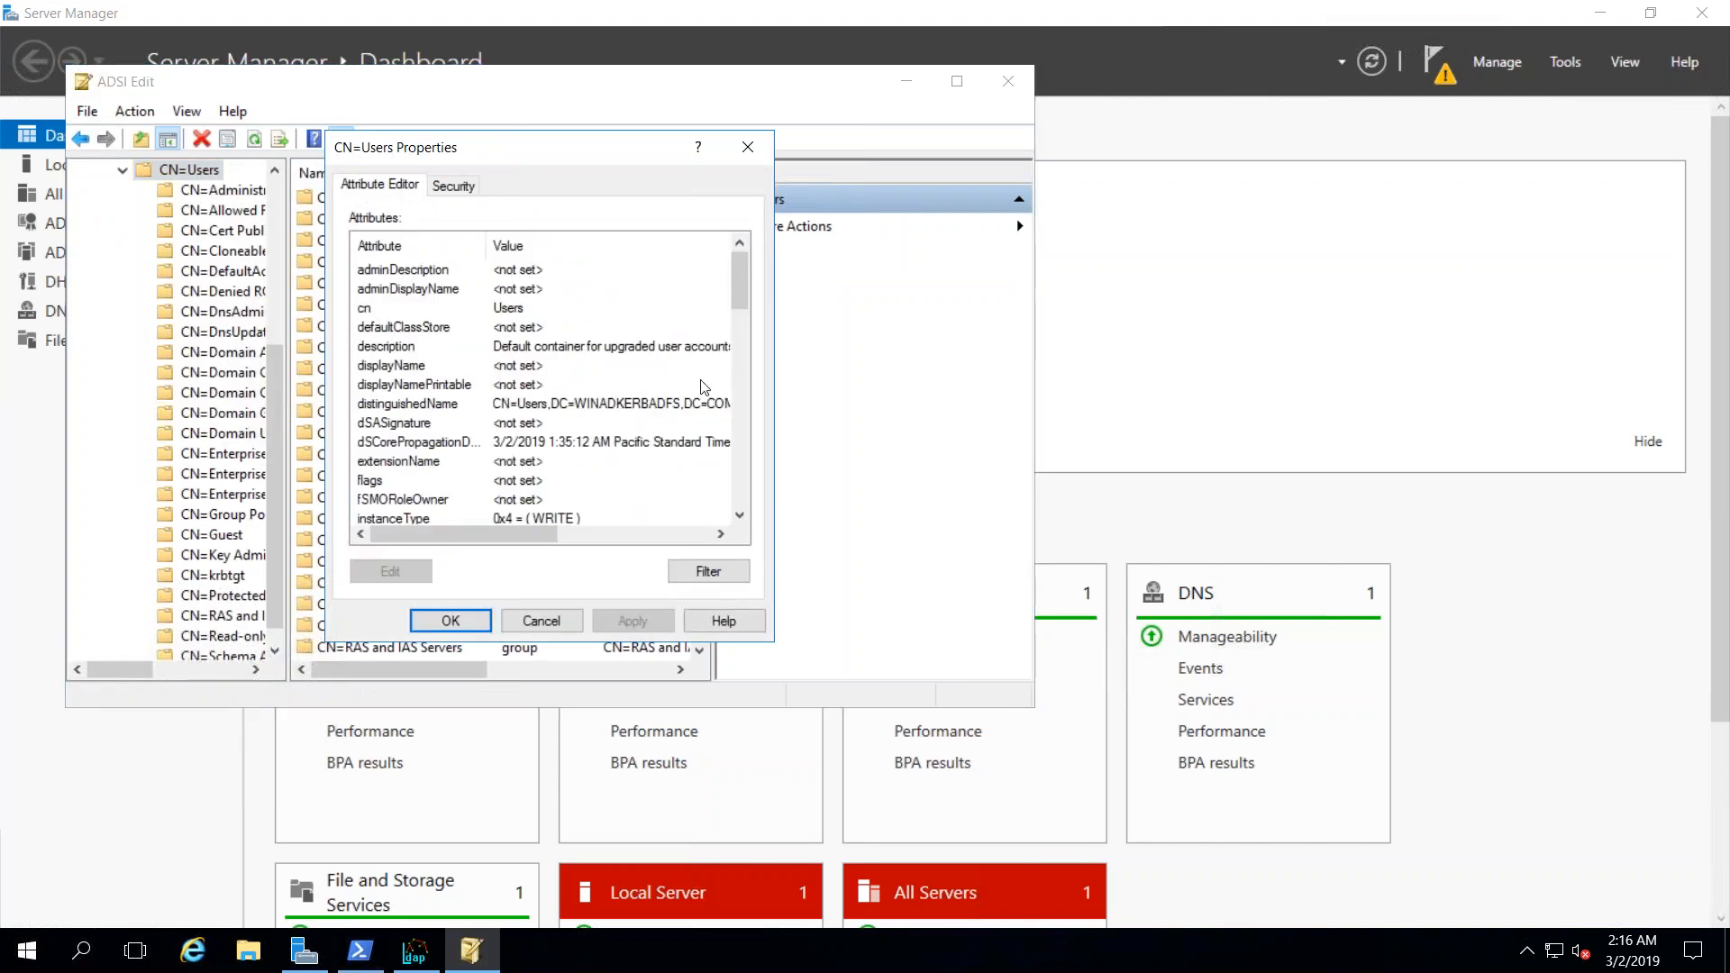
pyautogui.doubleClick(604, 406)
pyautogui.hotkey('ctrl', 'c')
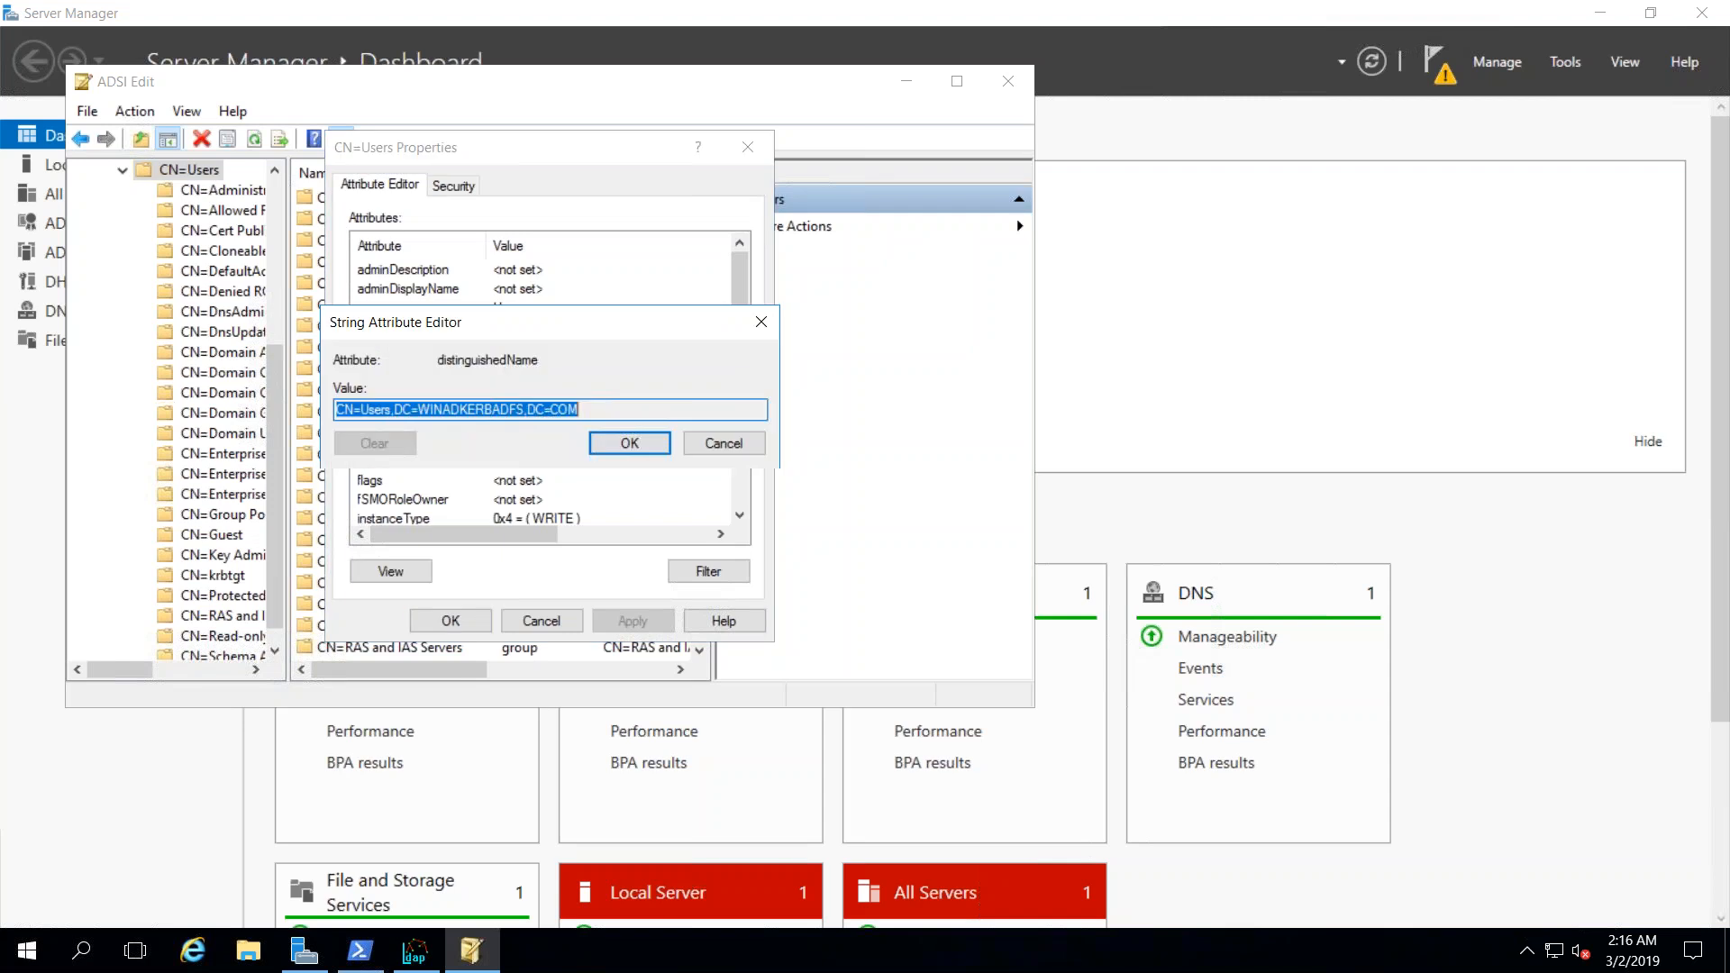
pyautogui.click(700, 441)
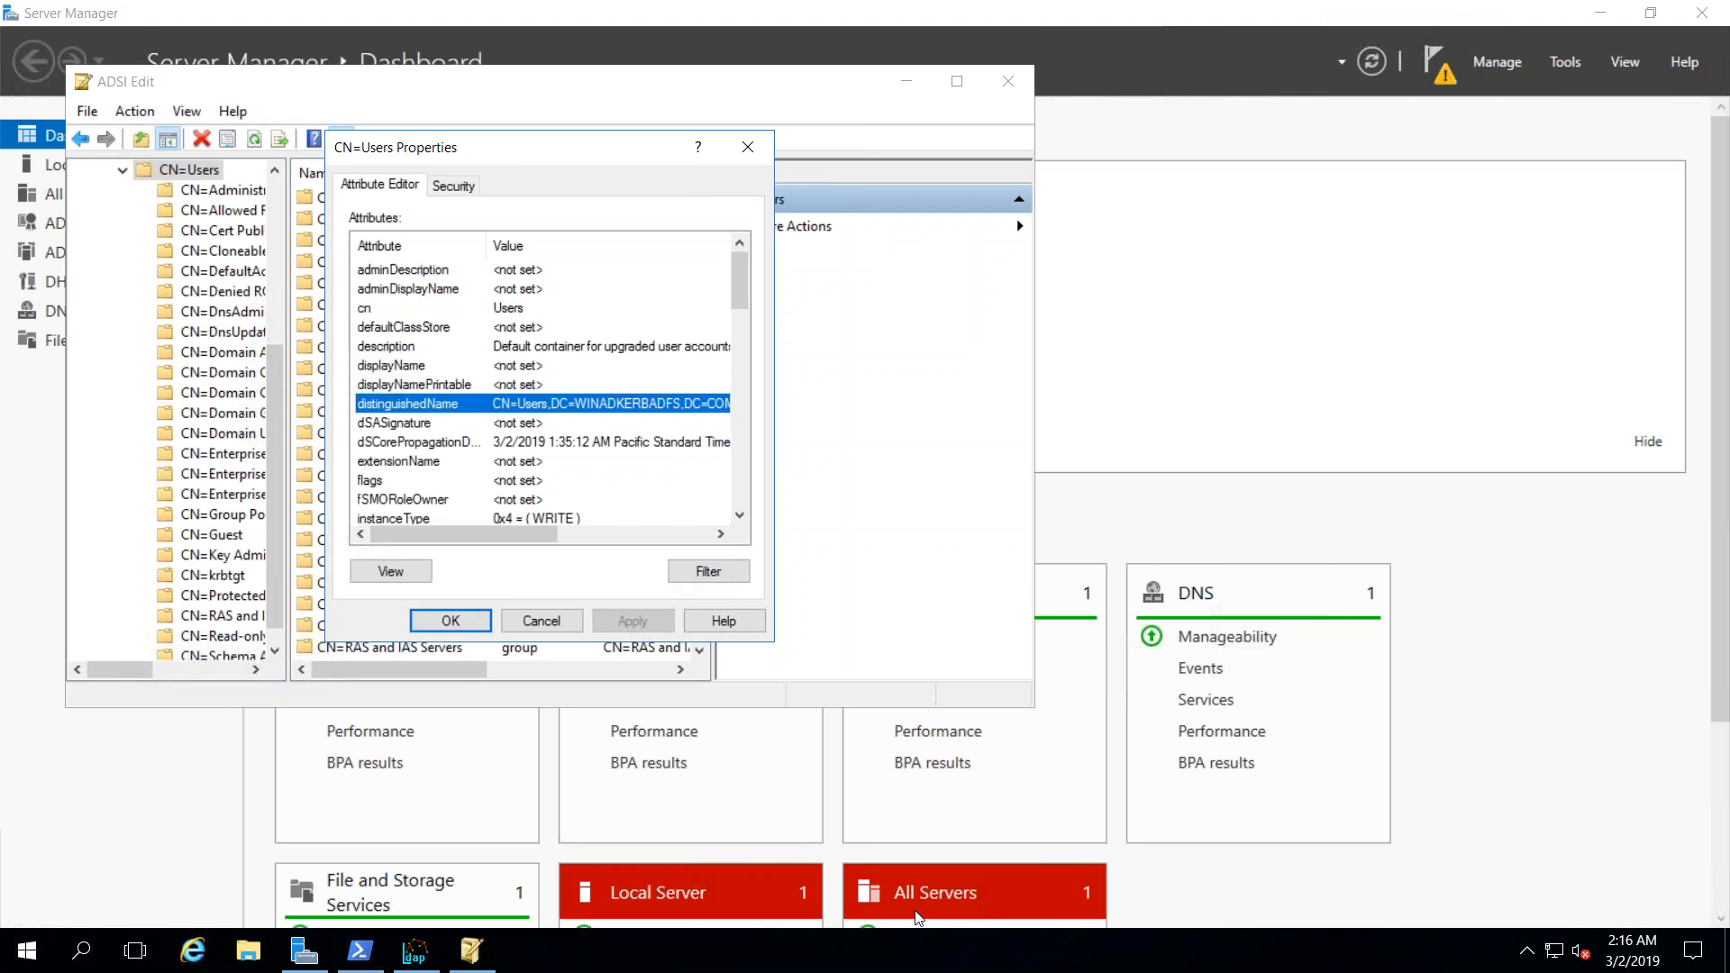
# - Back in Apache Directory Studio, paste the distinguished name as bind DN and enter the bind password
pyautogui.click(1010, 3)
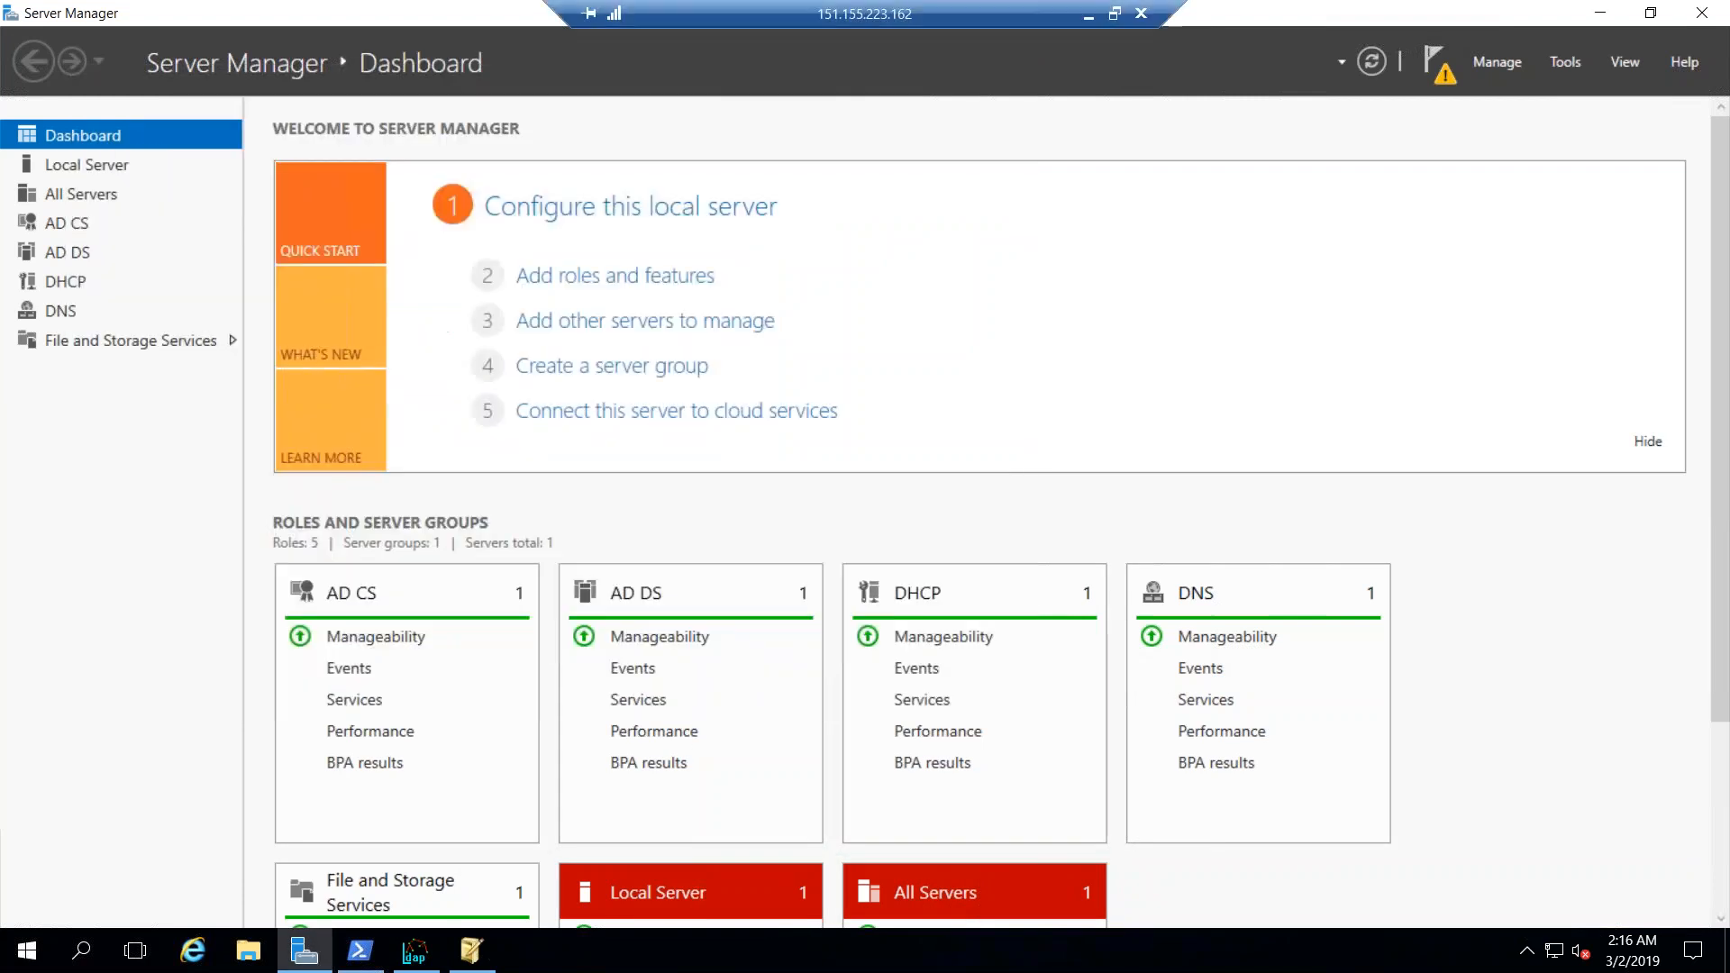
pyautogui.click(1090, 12)
pyautogui.hotkey('ctrl', 'v')
pyautogui.click(789, 269)
pyautogui.write('••••••••••')
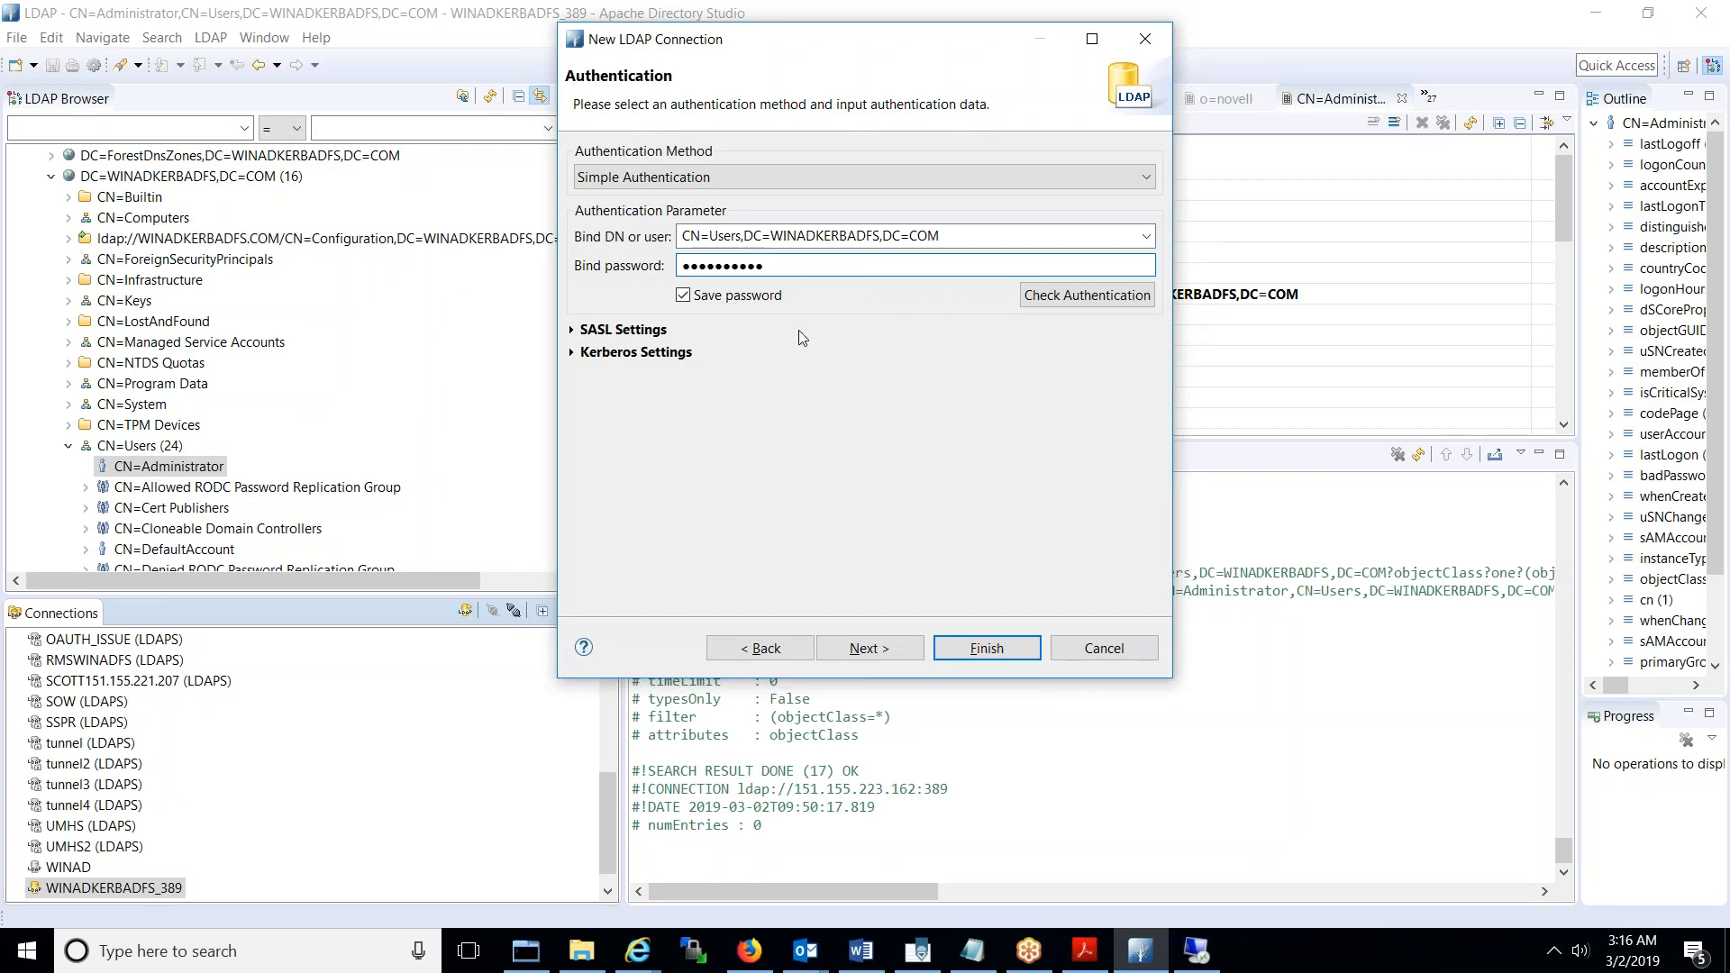
# - Finish creating the WINADKERBADFS_636 connection and always trust the server's certificate
pyautogui.click(888, 645)
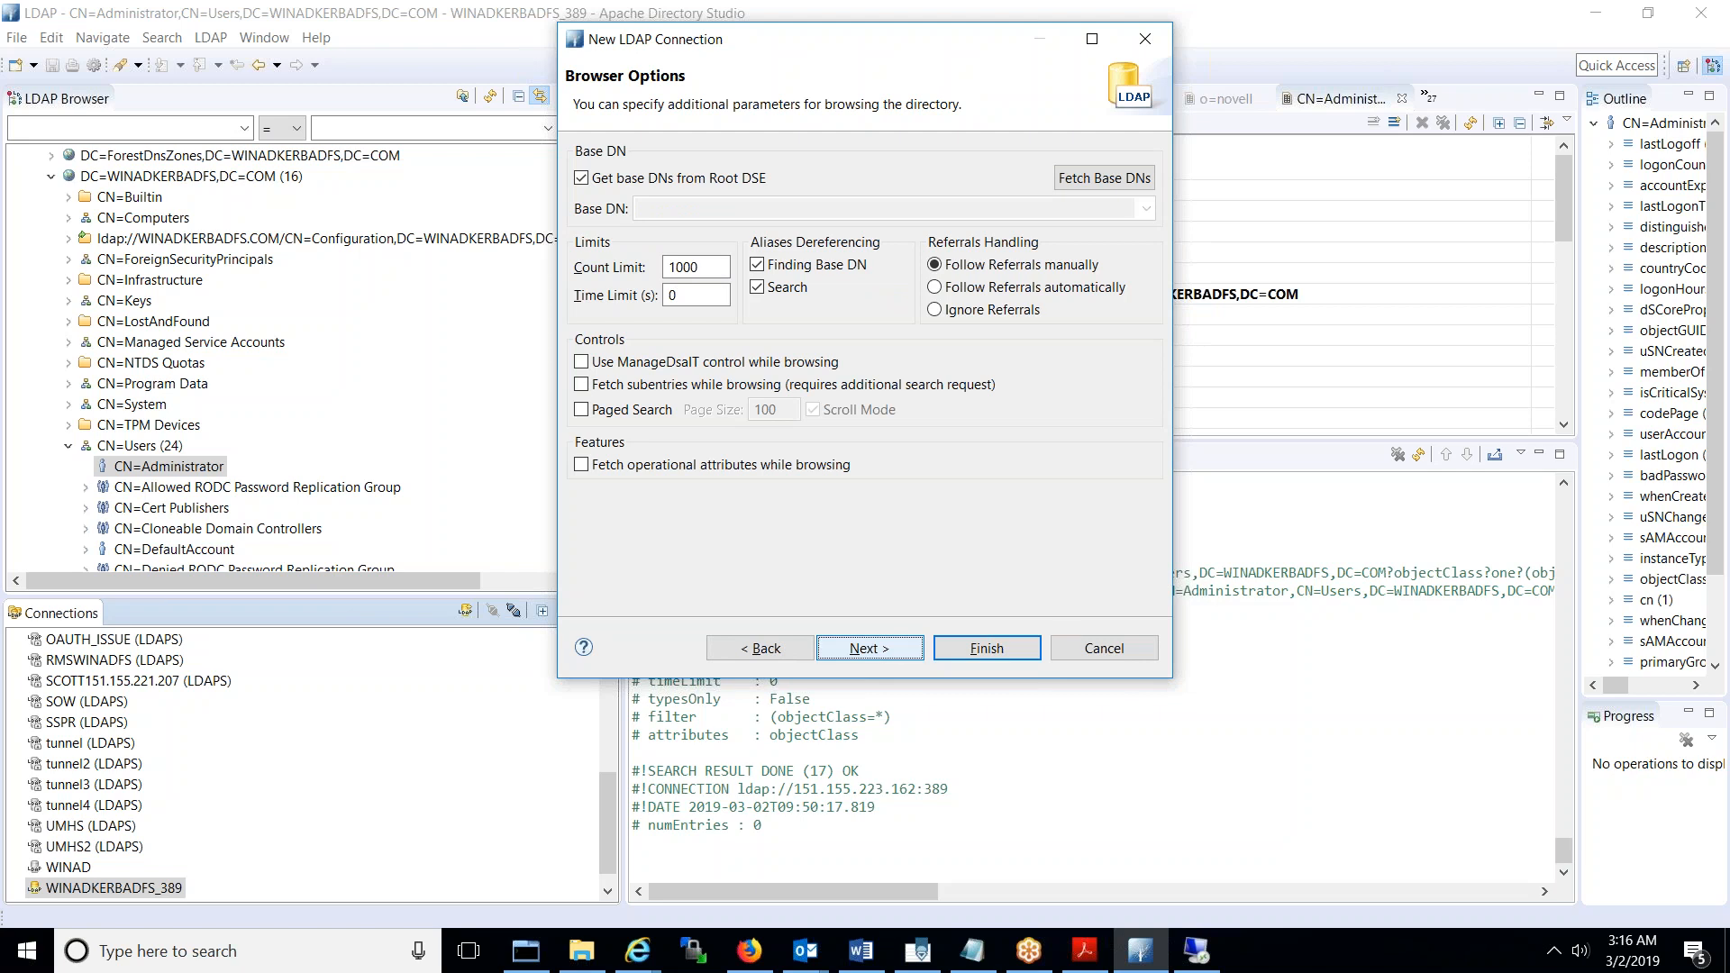
pyautogui.click(988, 649)
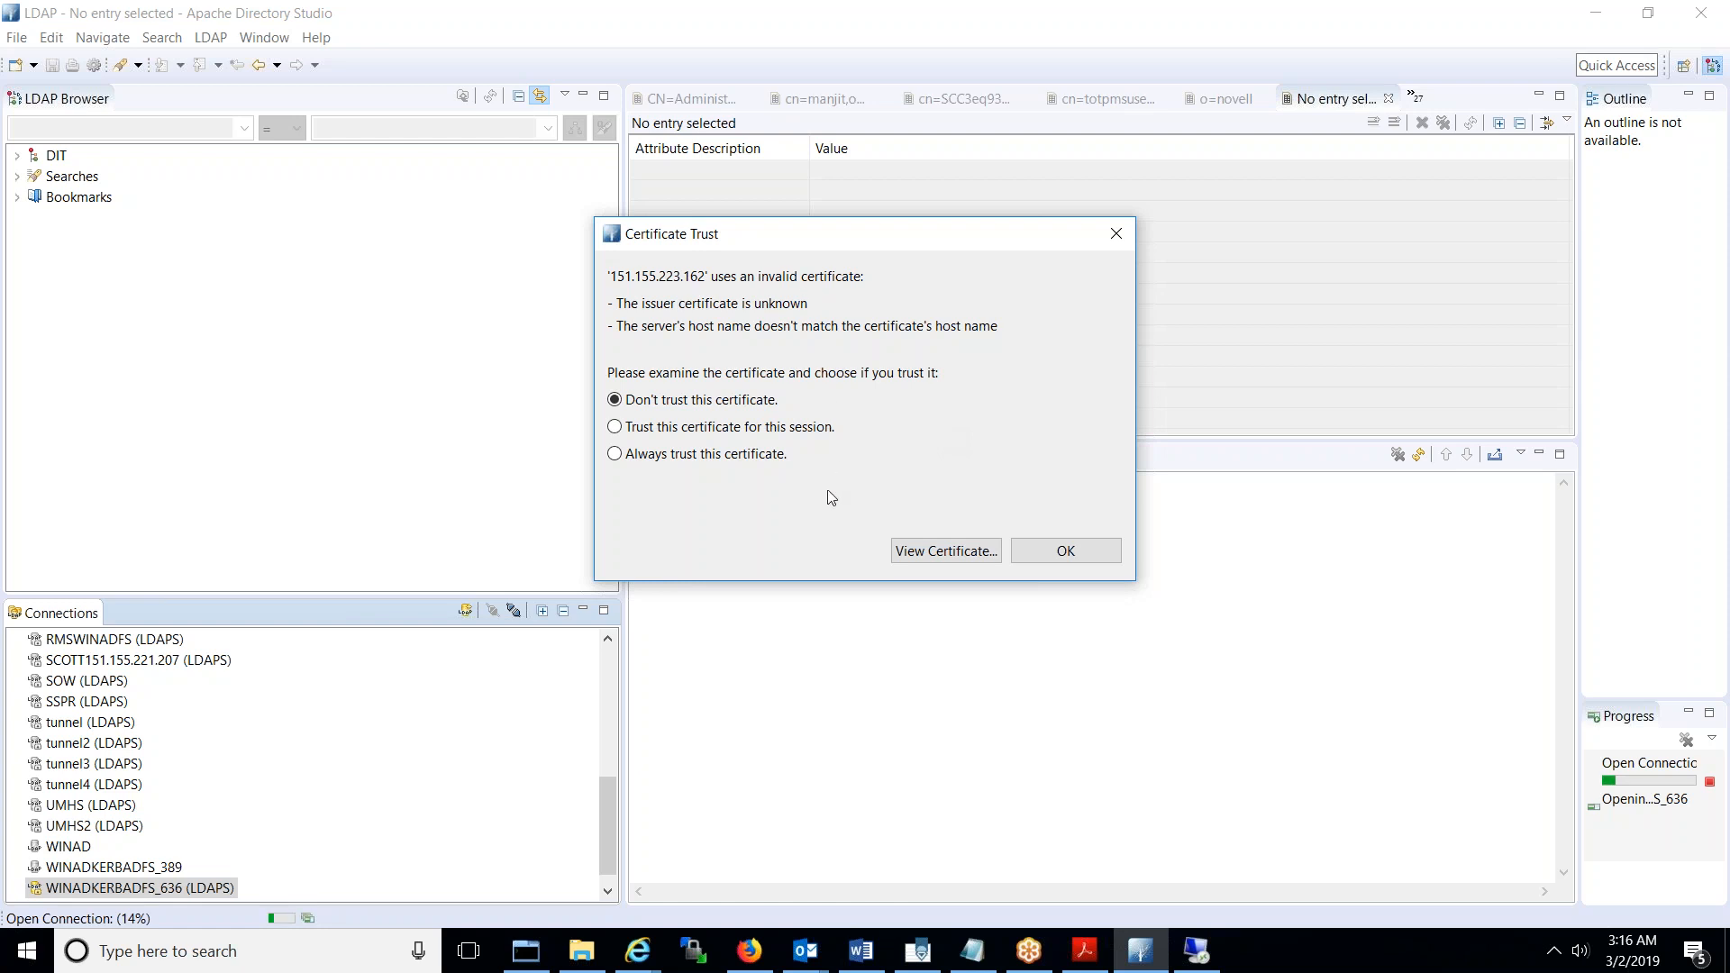
pyautogui.click(721, 456)
pyautogui.click(1063, 554)
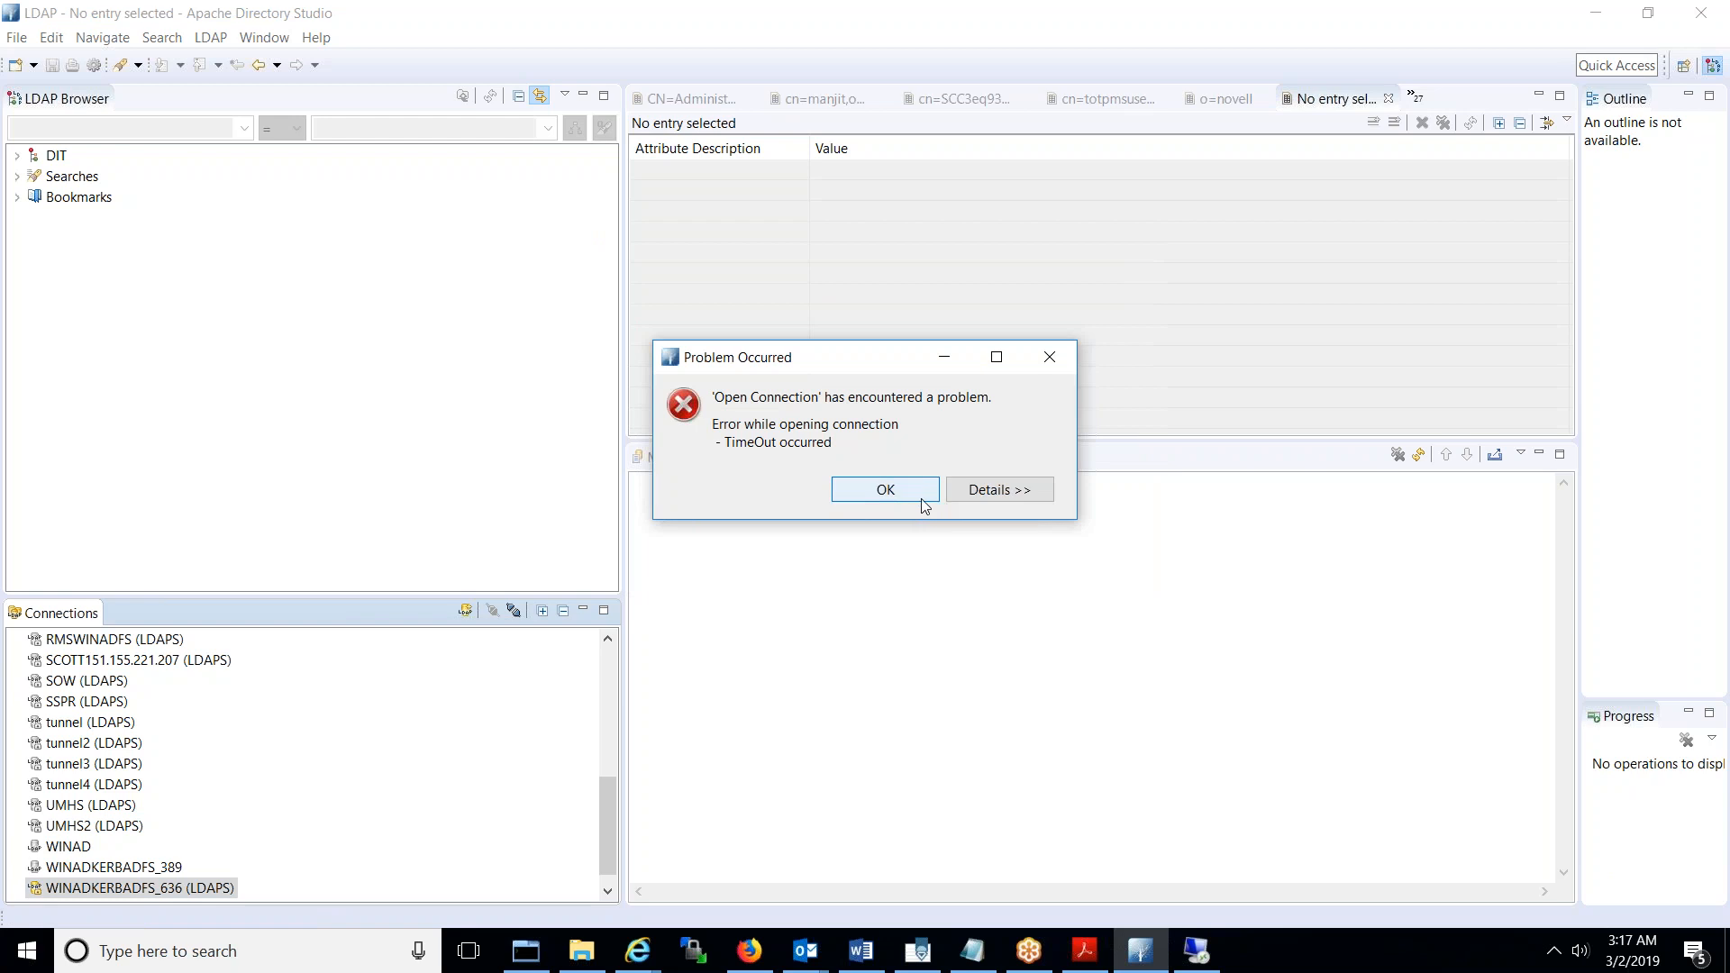
# - Review the timeout error details, dismiss them, and retry opening WINADKERBADFS_636
pyautogui.click(987, 492)
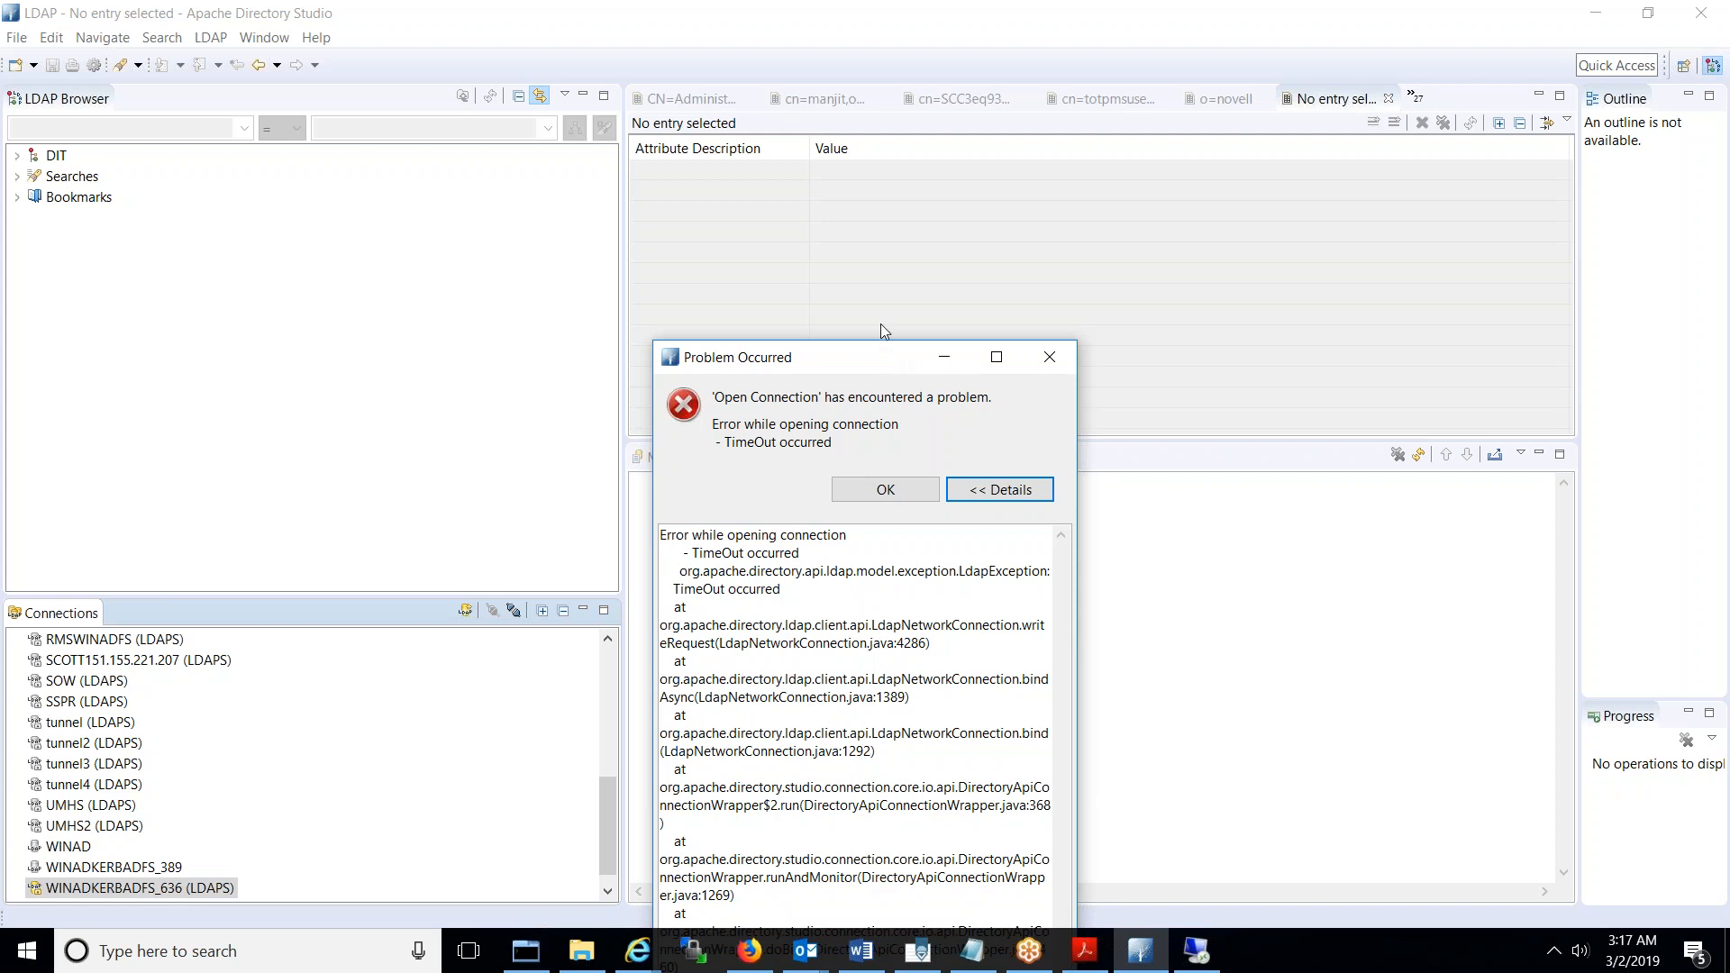
pyautogui.moveTo(879, 323); pyautogui.dragTo(884, 224)
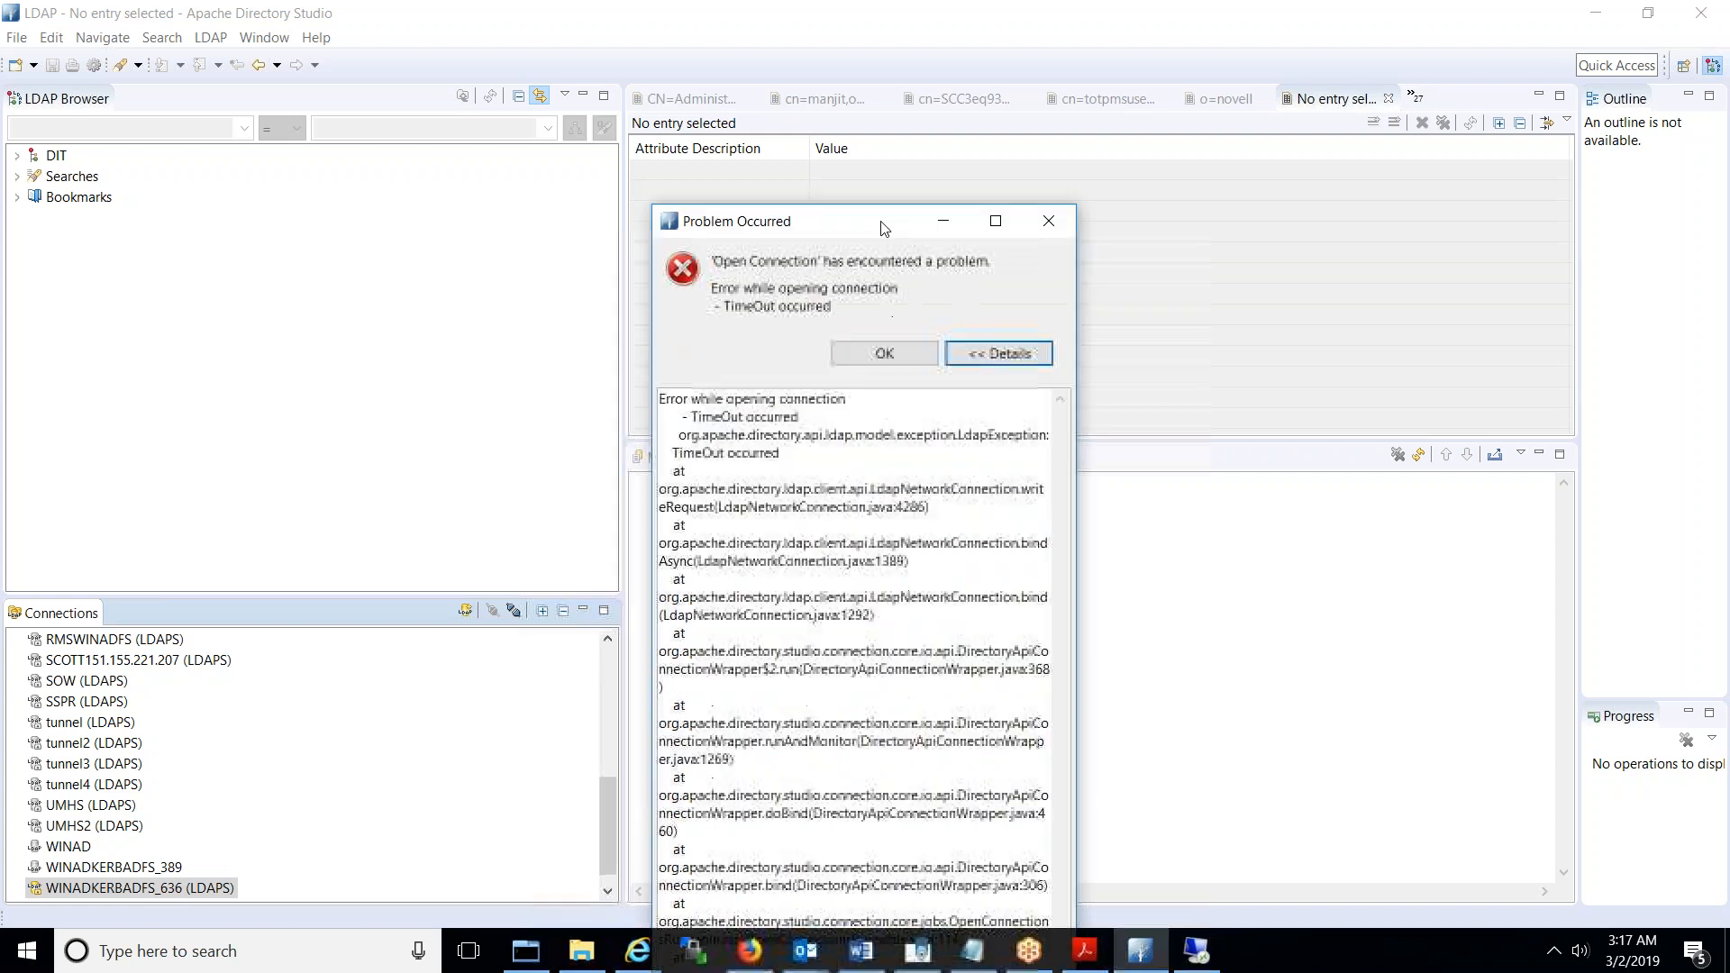
pyautogui.click(1049, 222)
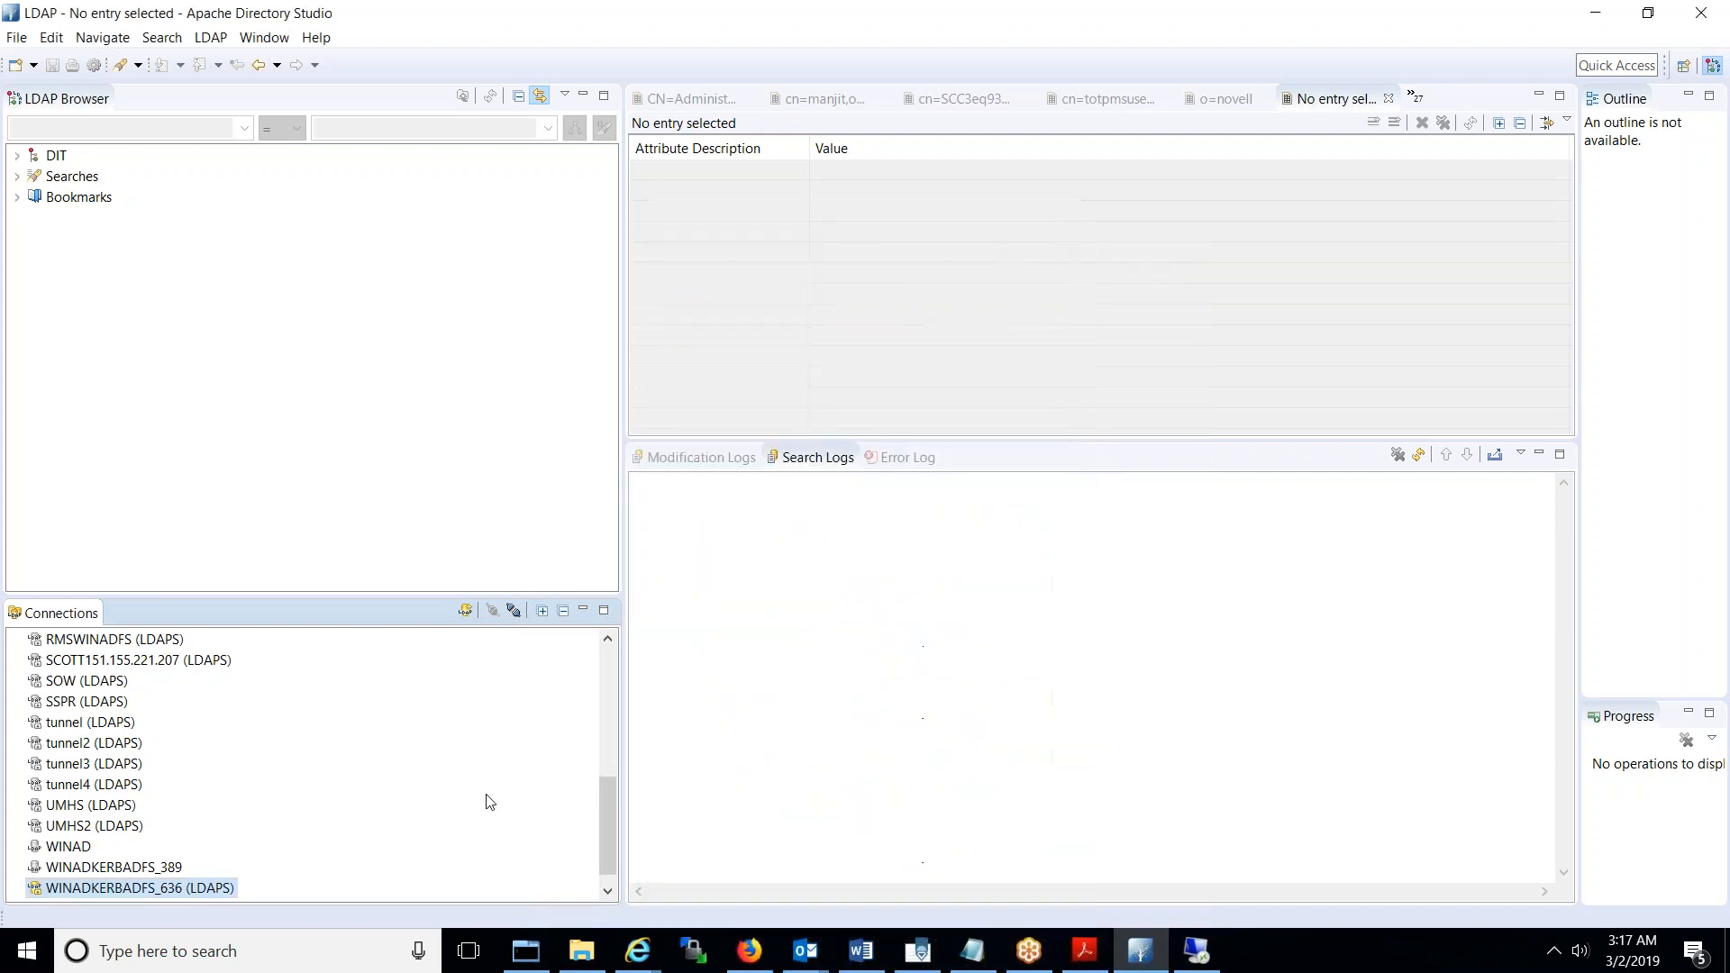
pyautogui.doubleClick(177, 890)
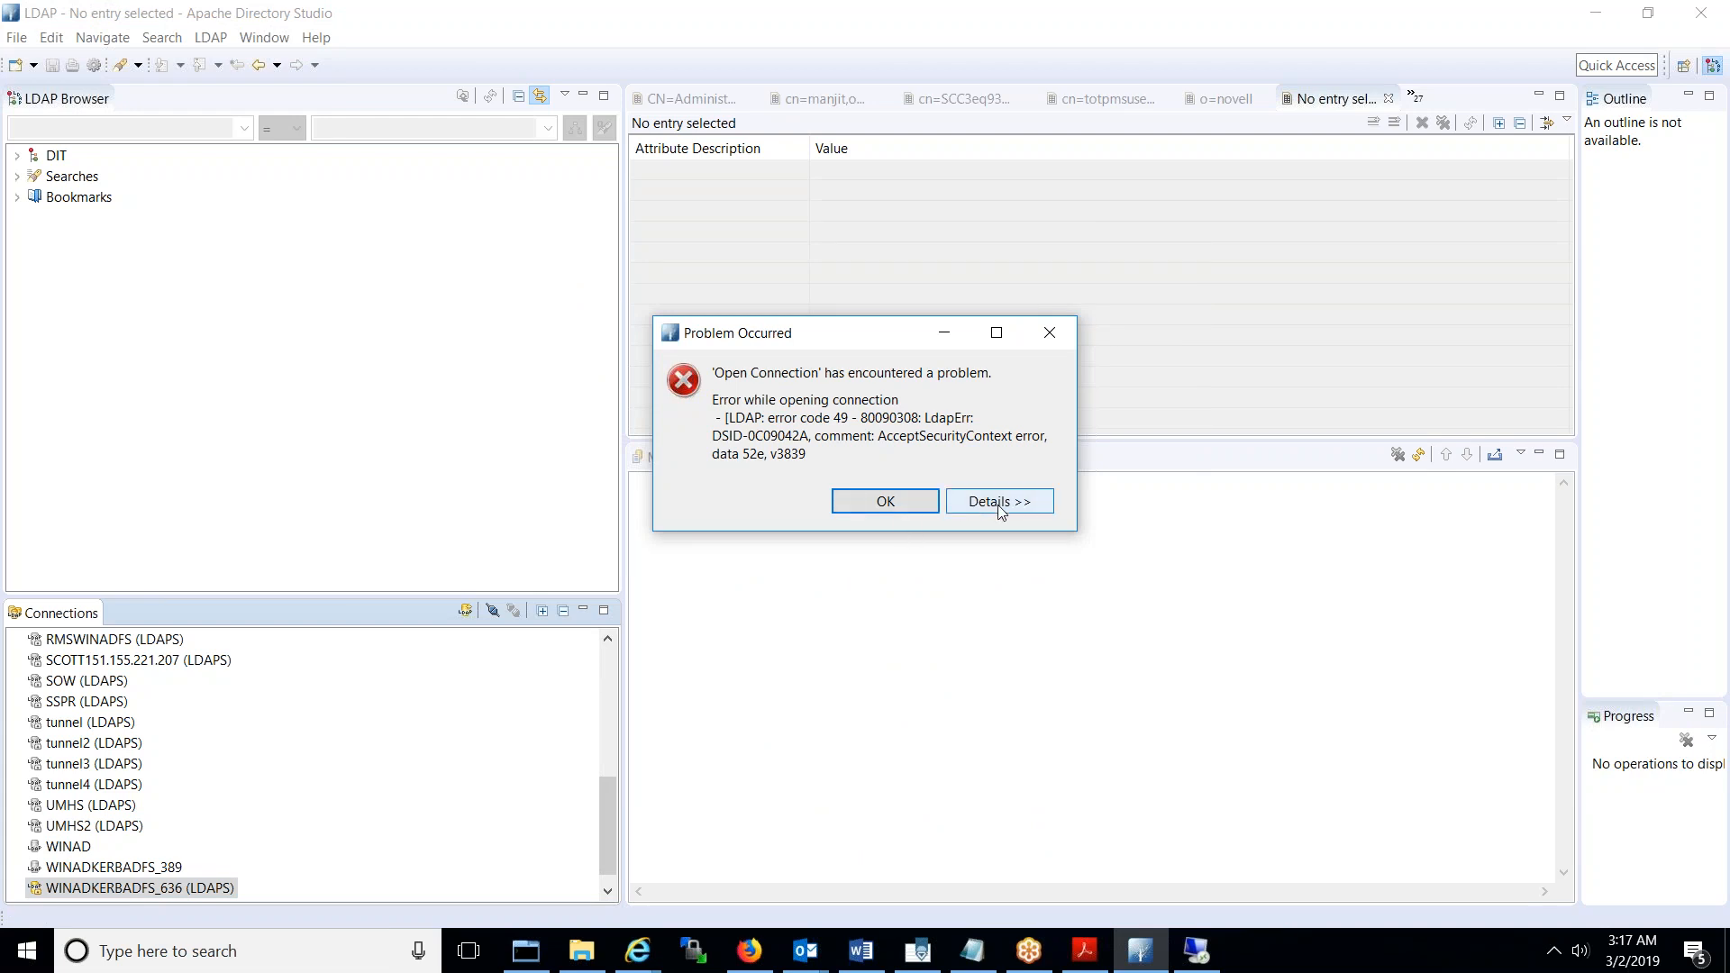
# - Dismiss the error 49 dialog and change the bind DN to CN=Administrator,CN=Users,DC=WINADKERBADFS,DC=COM
pyautogui.click(1050, 335)
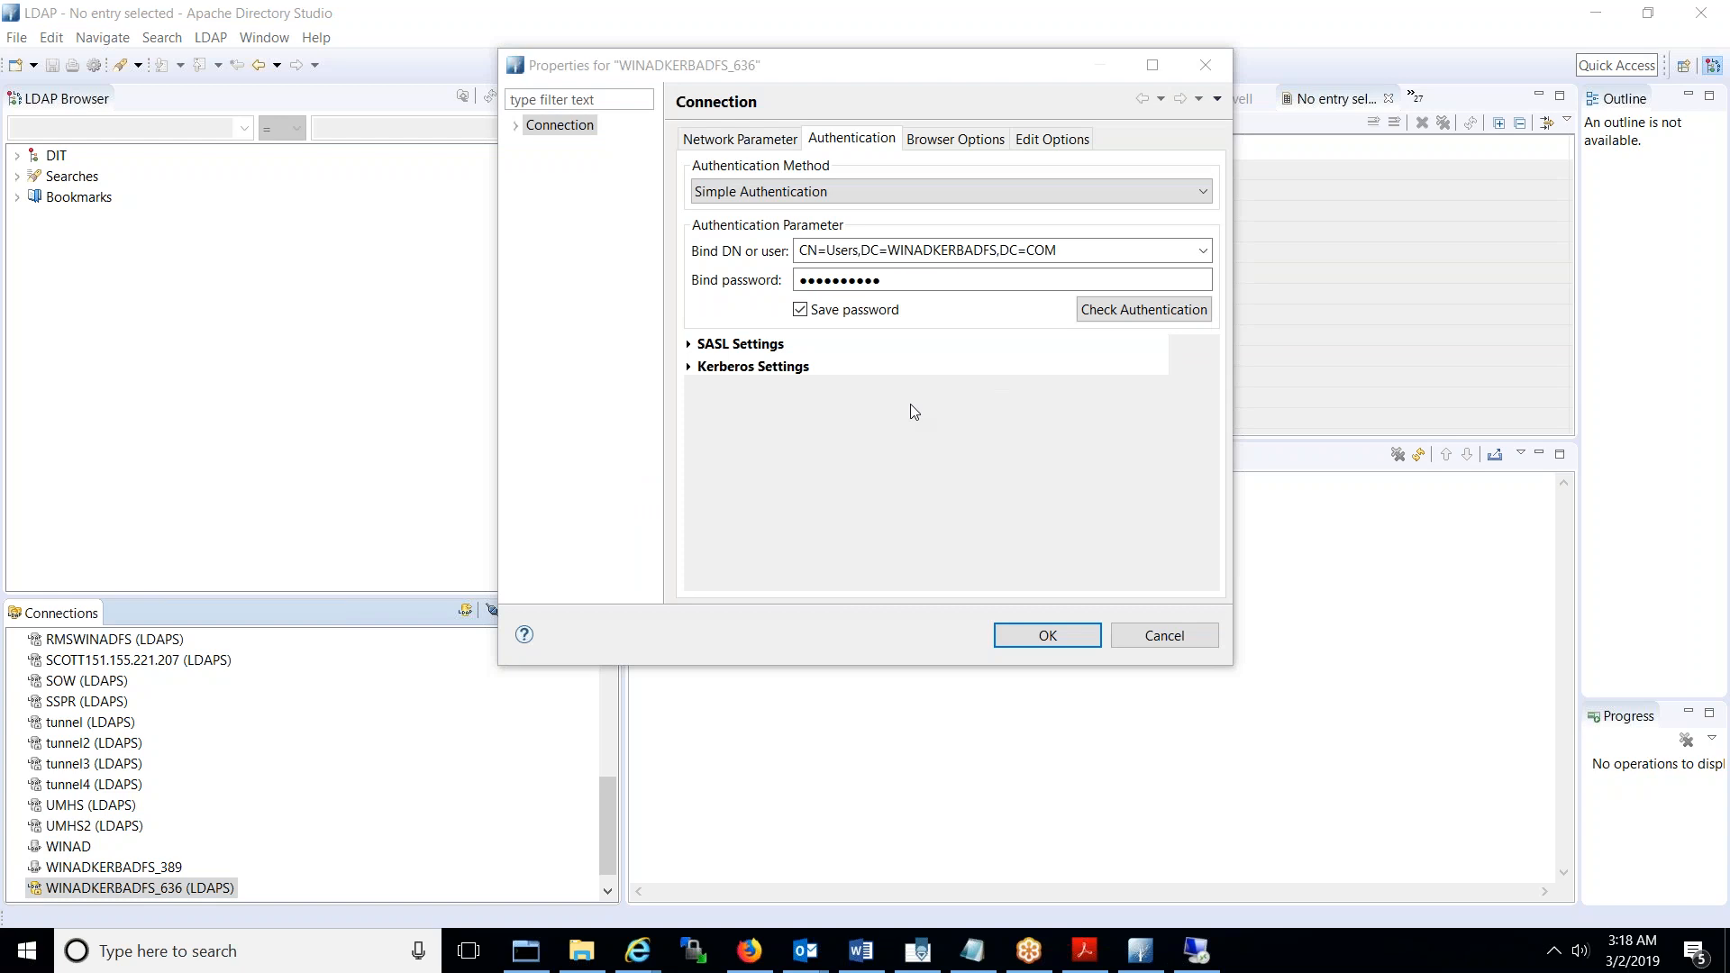
pyautogui.click(759, 262)
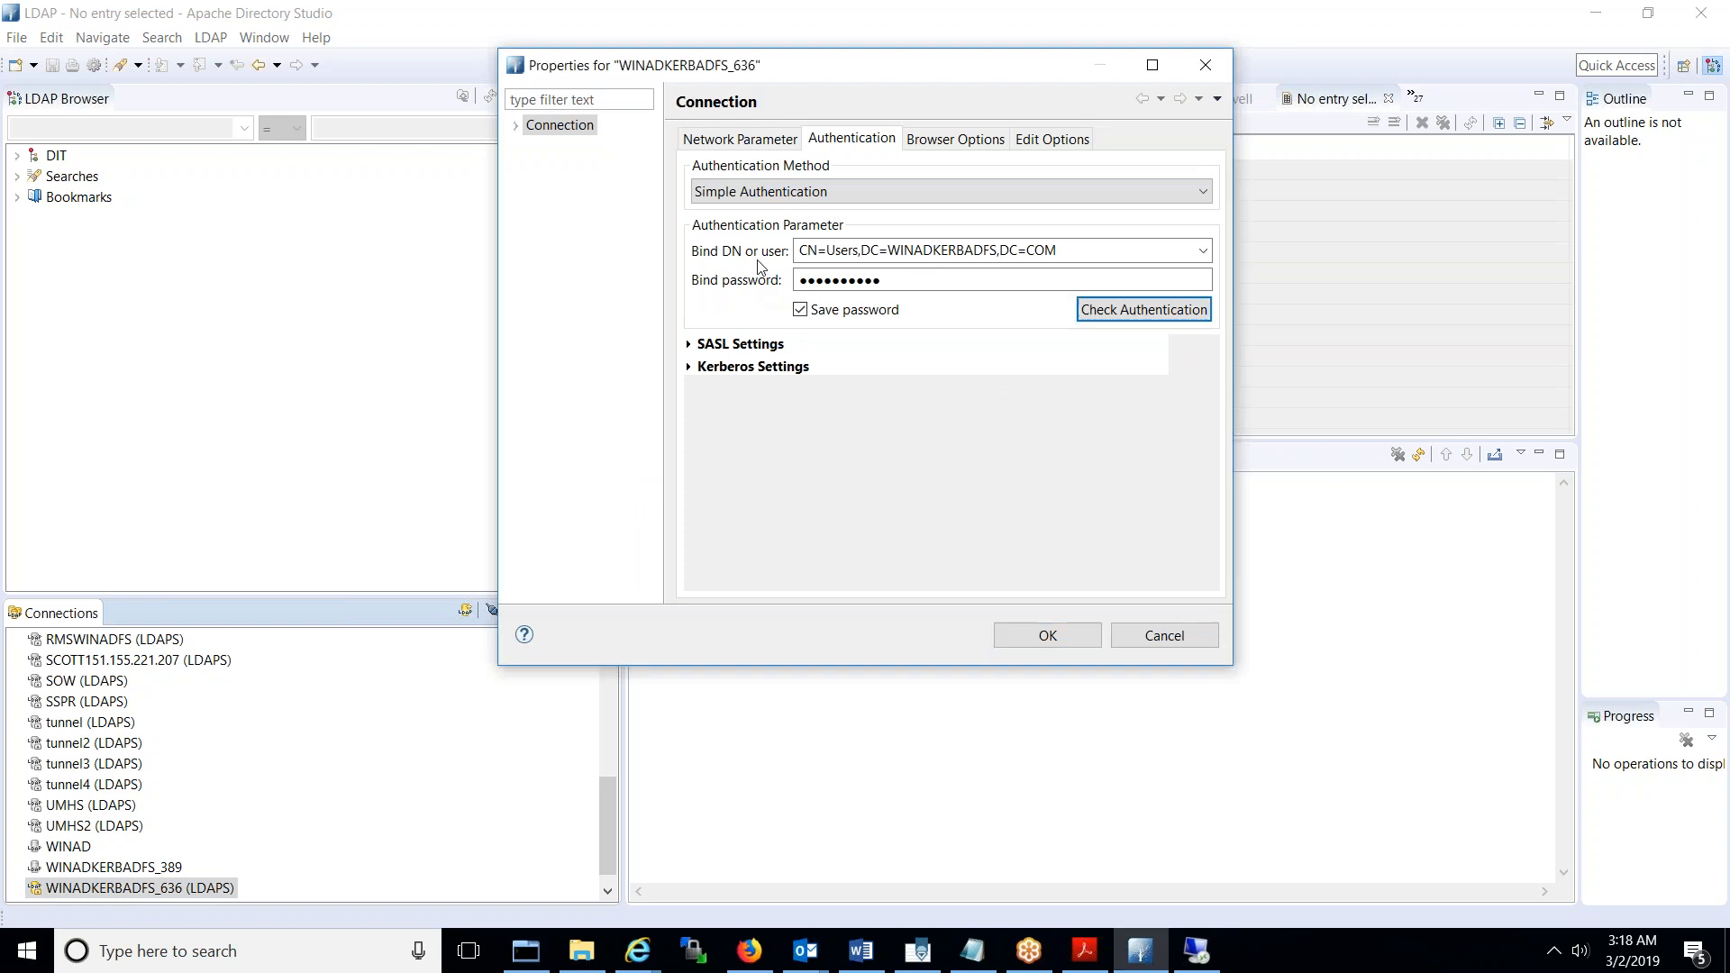
pyautogui.click(1085, 250)
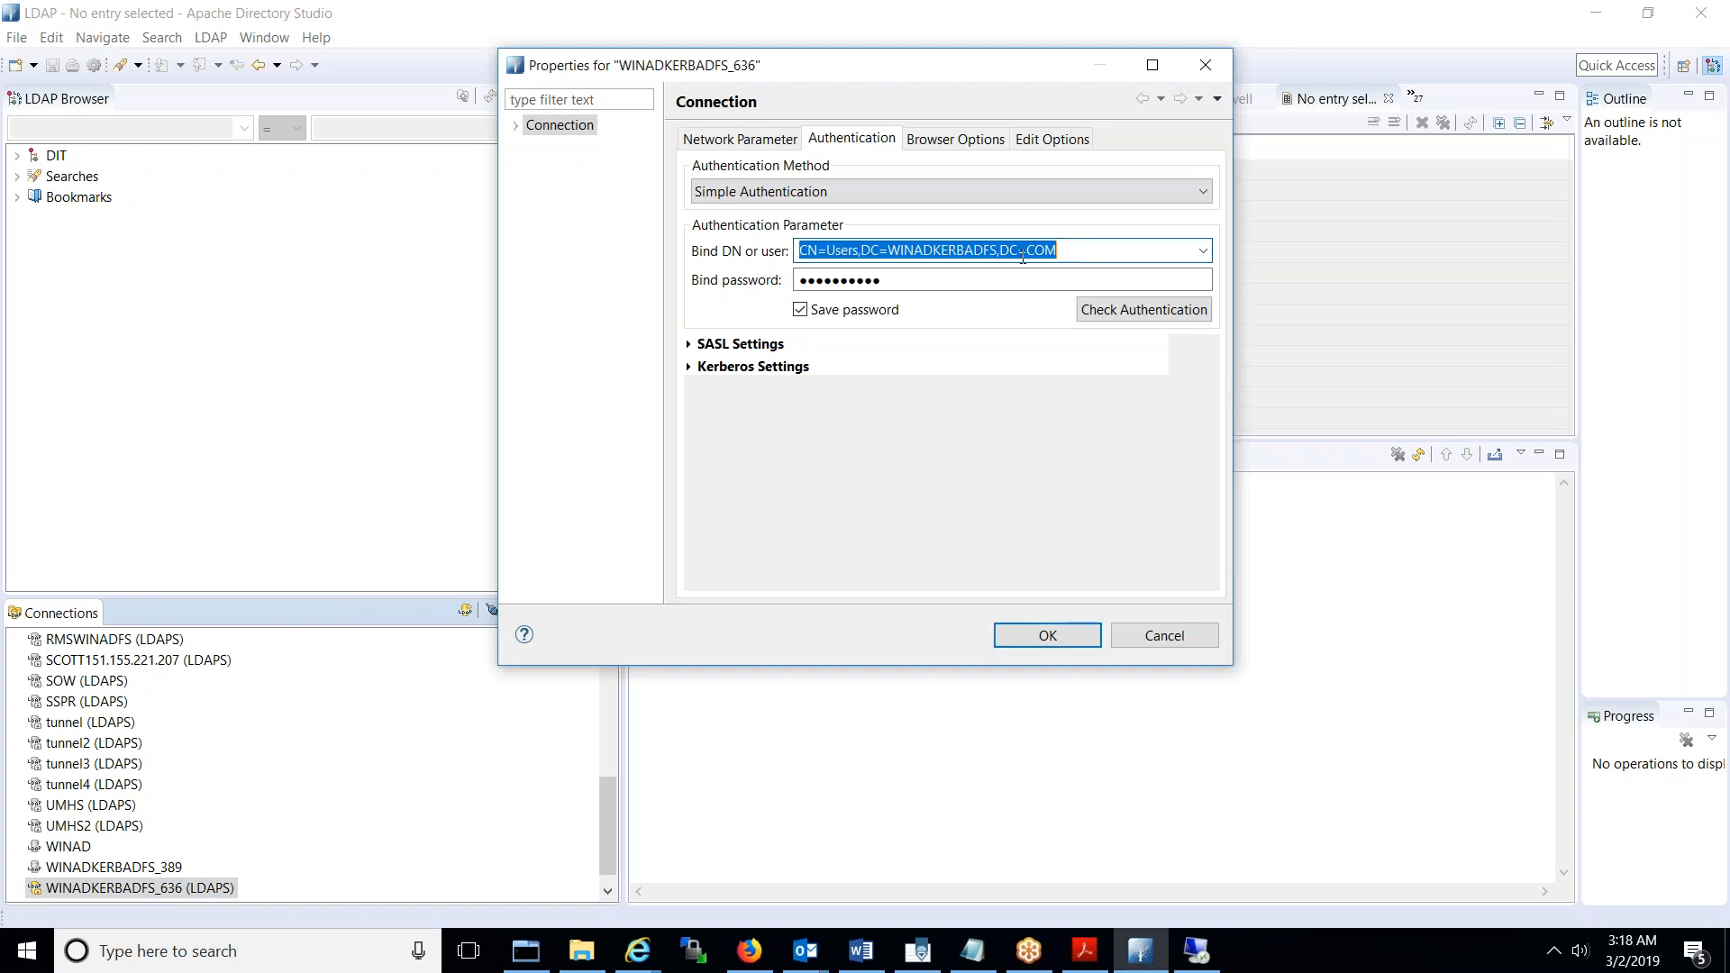
pyautogui.click(797, 250)
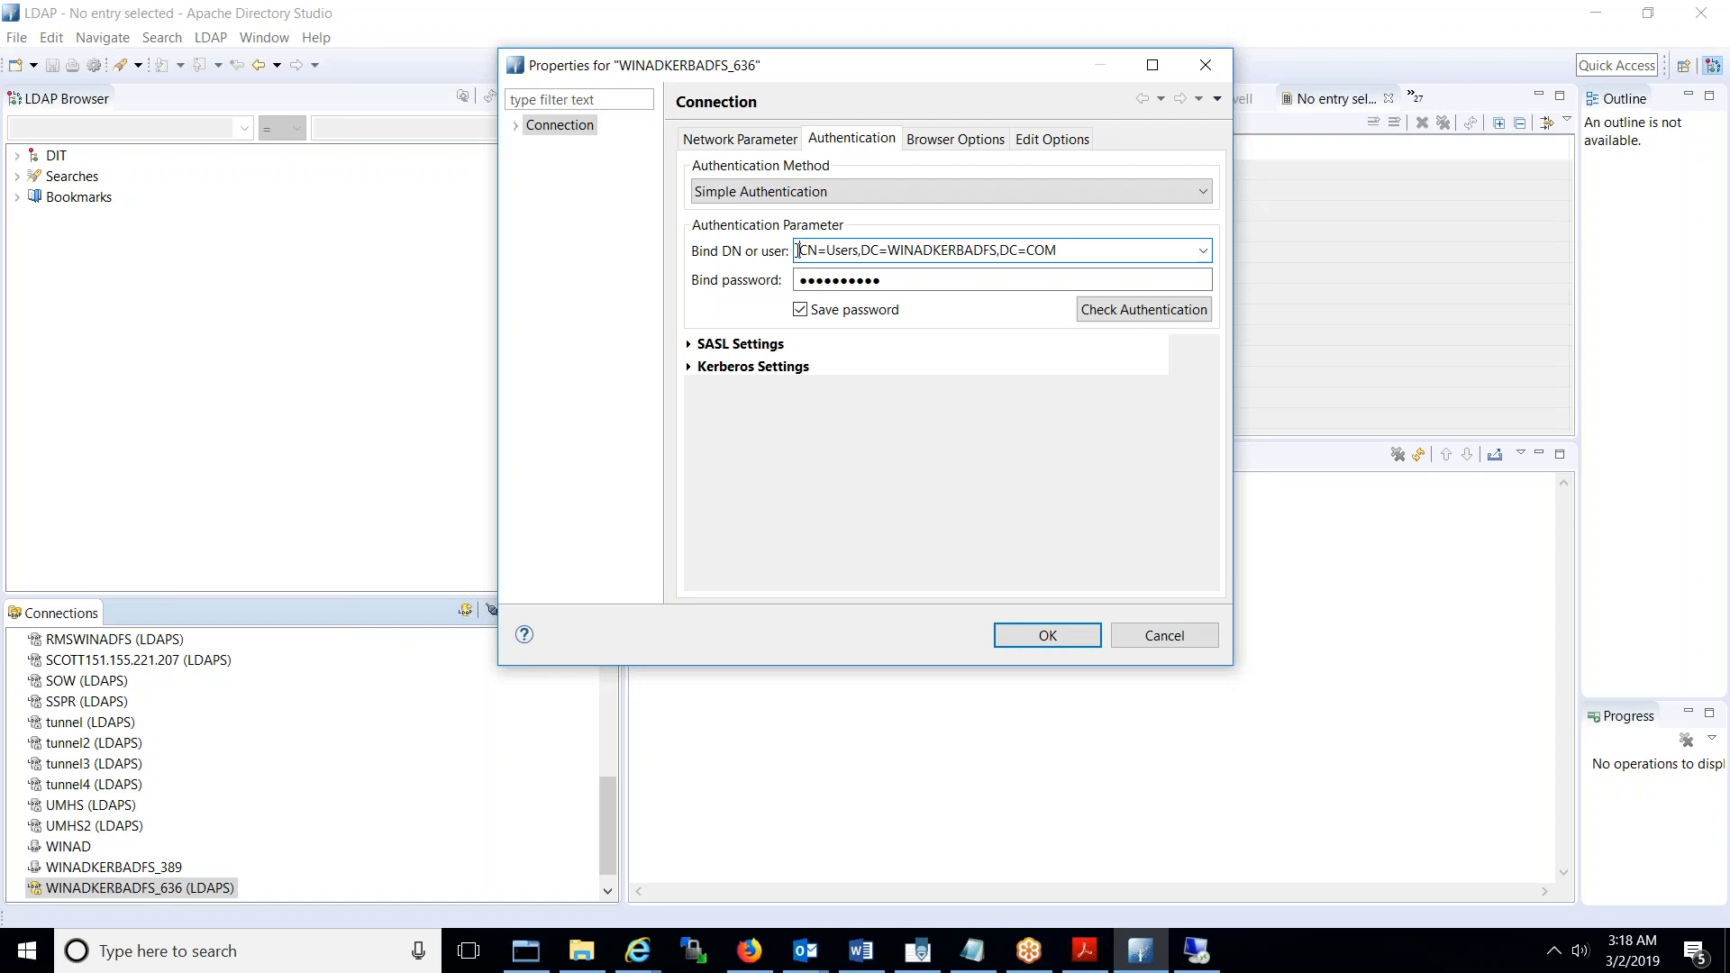
pyautogui.write('CN=ADMI')
pyautogui.press('BackSpace')
pyautogui.press('BackSpace')
pyautogui.press('BackSpace')
pyautogui.write('dministrator,')
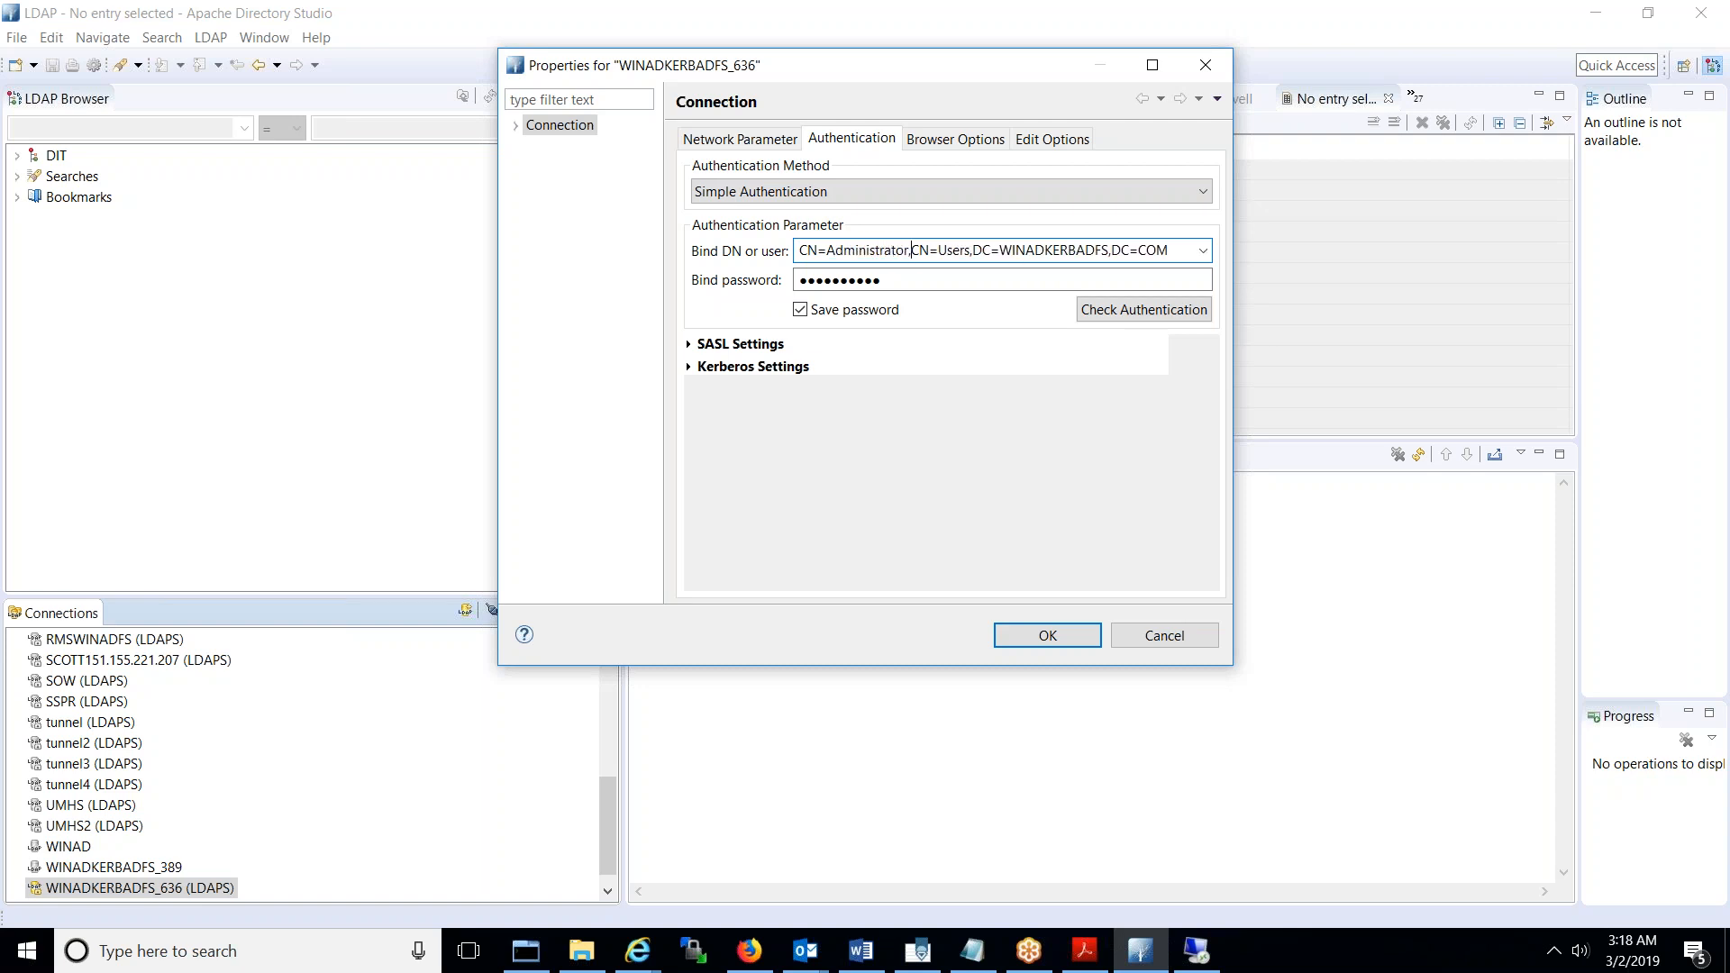
pyautogui.click(1066, 644)
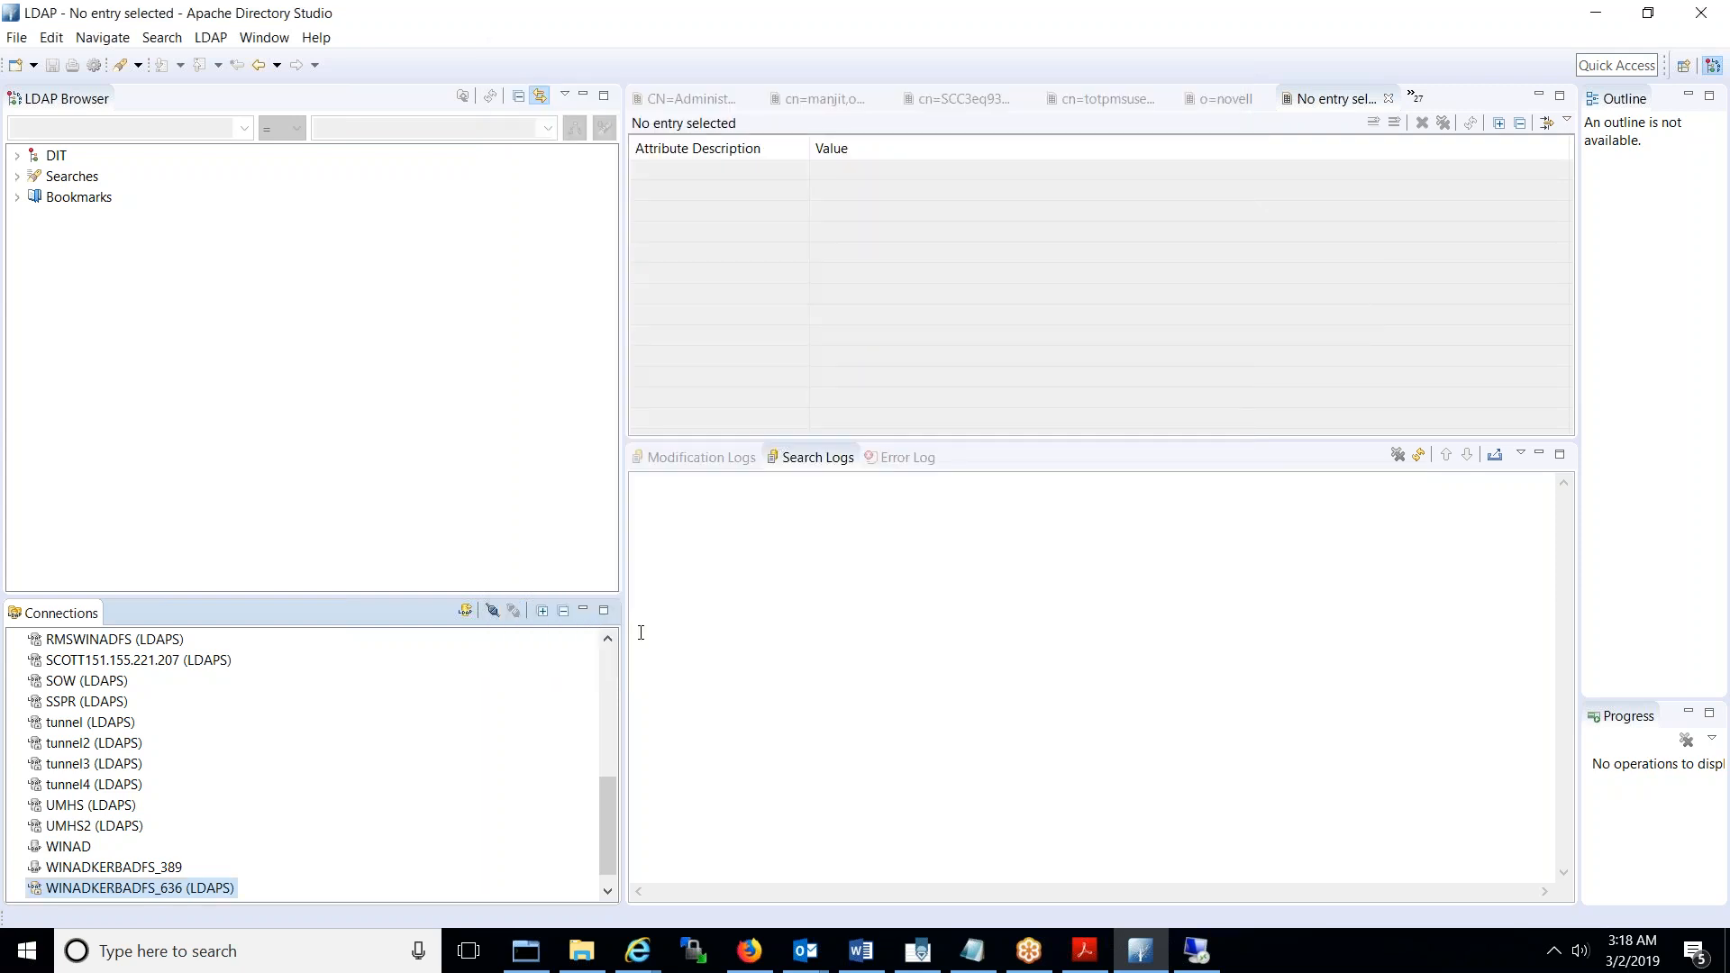
# - Open WINADKERBADFS_636, expand DC=WINADKERBADFS,DC=COM to its 16 entries, then return to the remote server
pyautogui.doubleClick(213, 890)
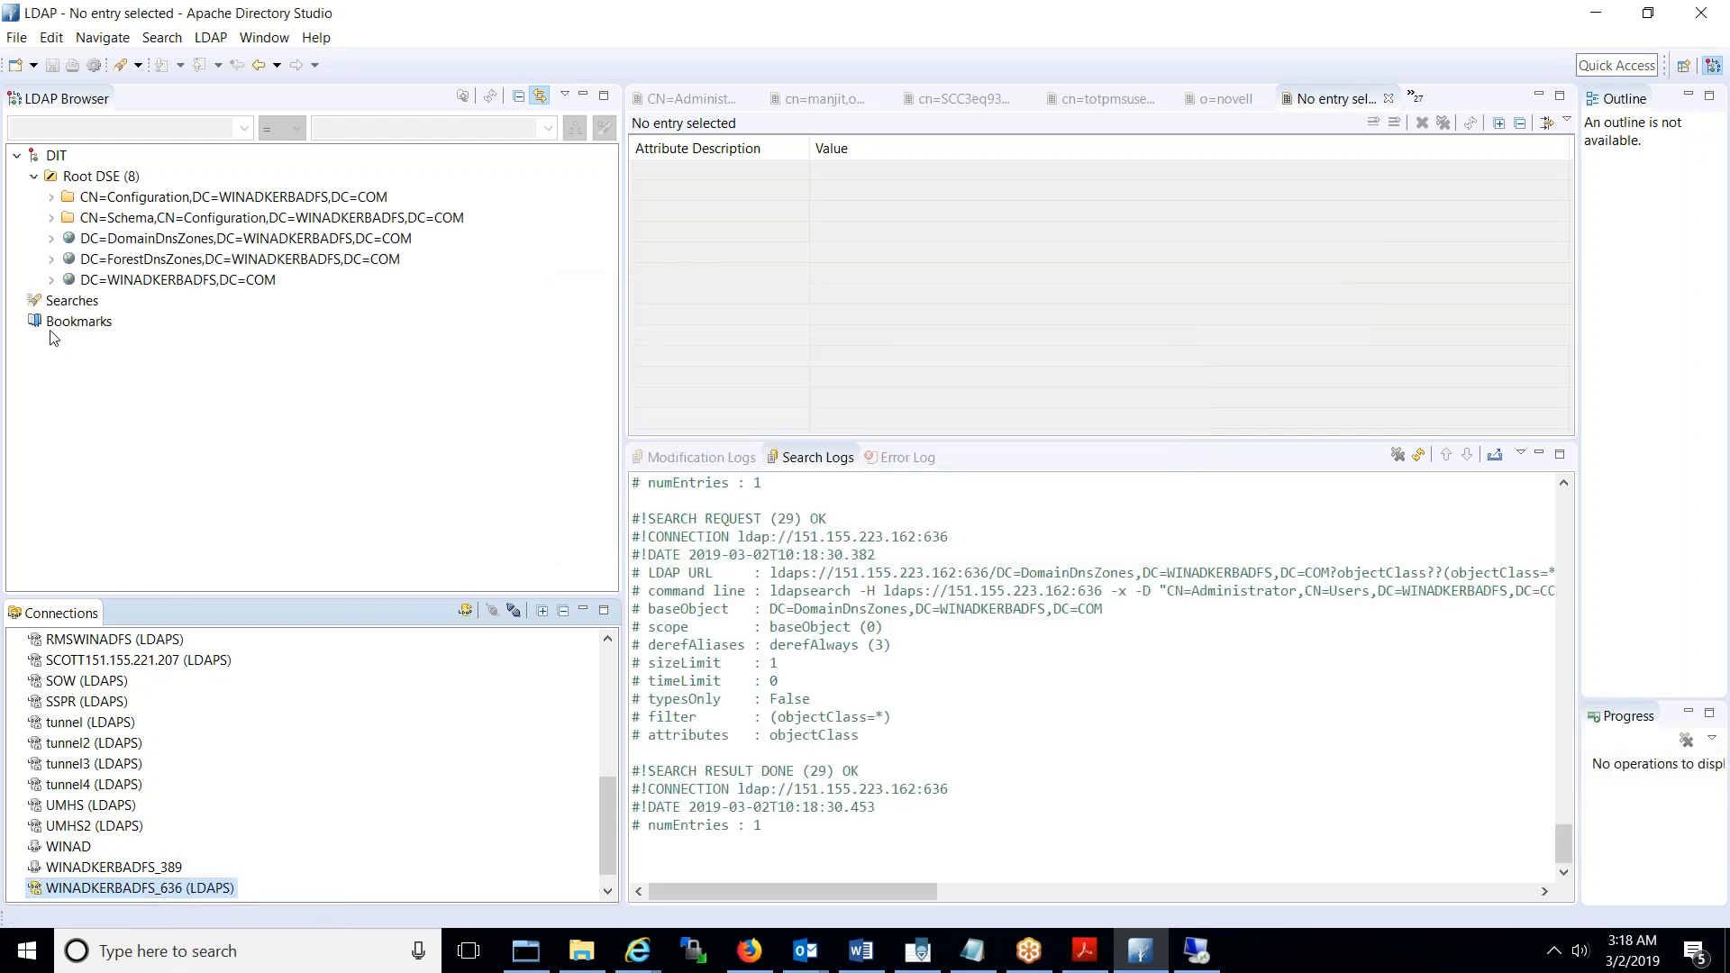
pyautogui.click(51, 279)
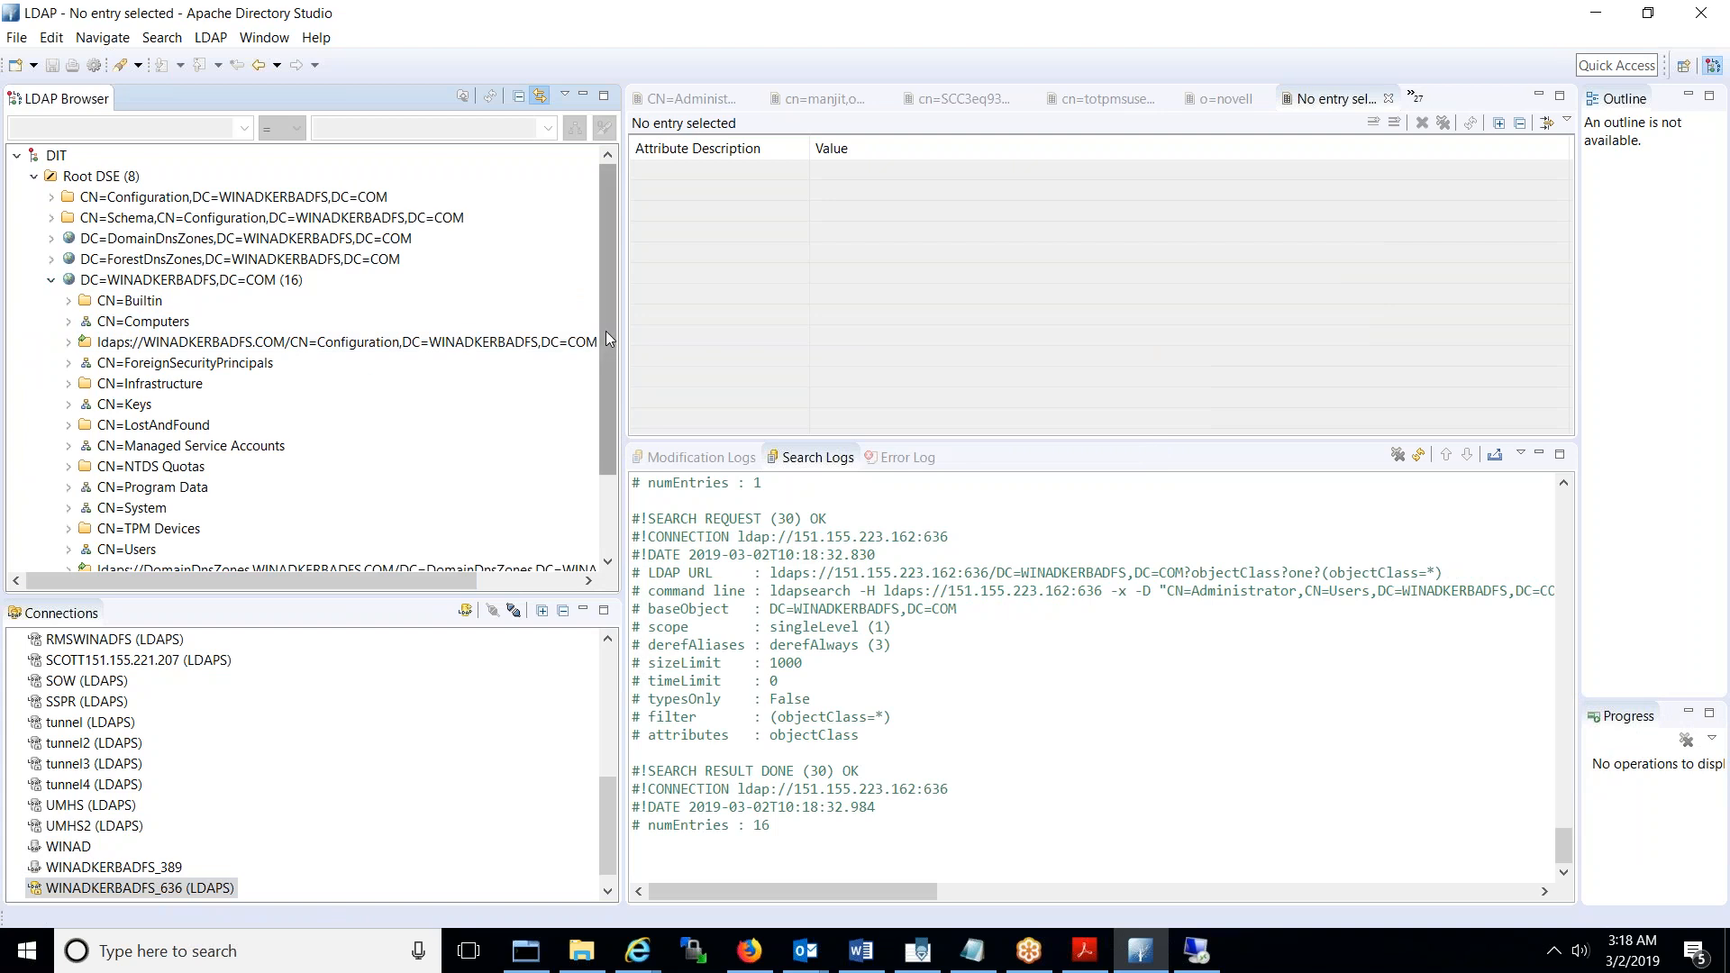
pyautogui.moveTo(605, 331); pyautogui.dragTo(615, 453)
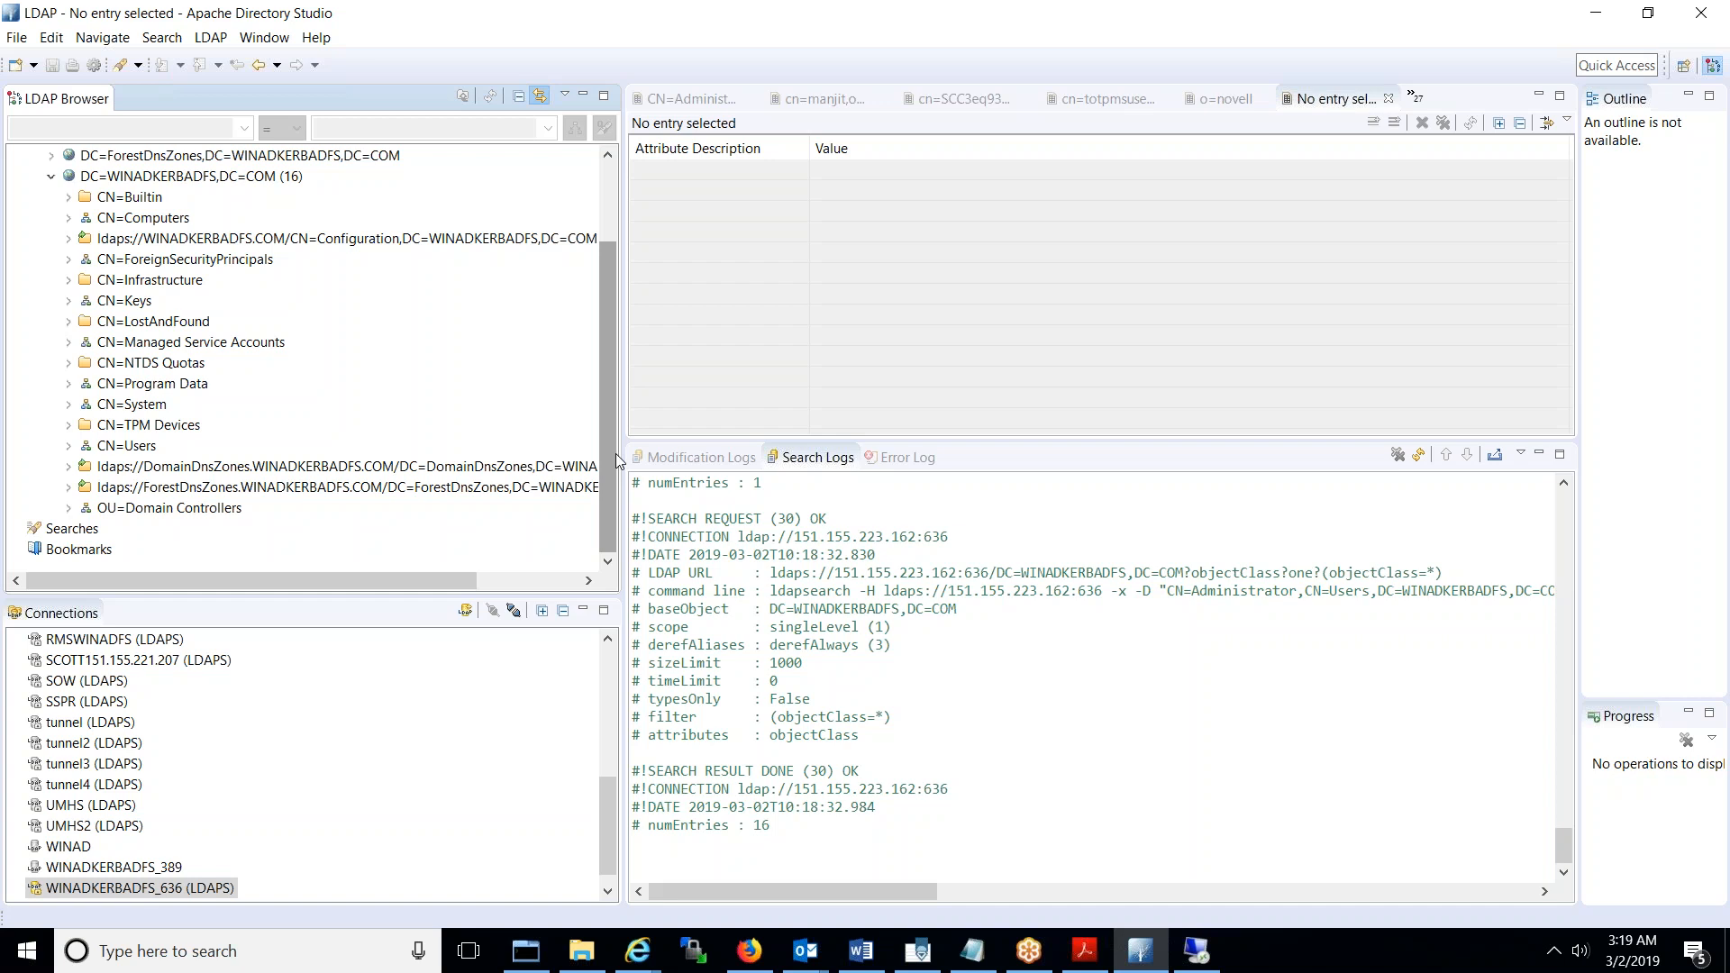
pyautogui.click(1203, 957)
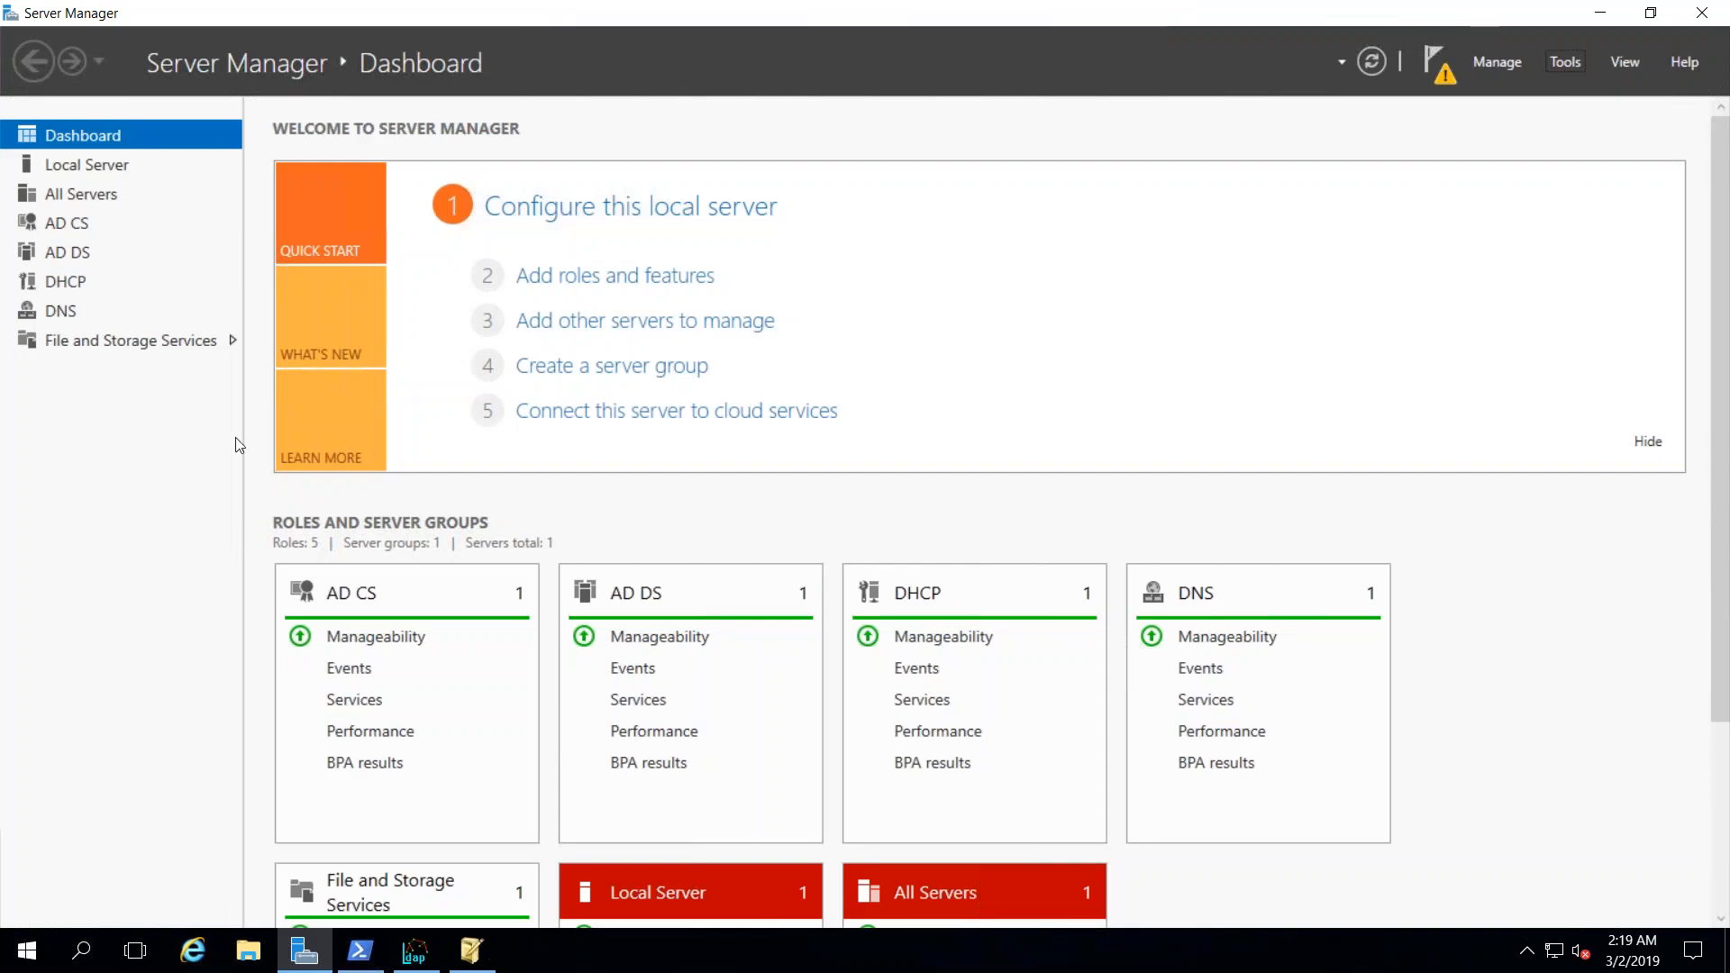
# - Launch the Microsoft Management Console by running mmc from PowerShell
pyautogui.click(370, 964)
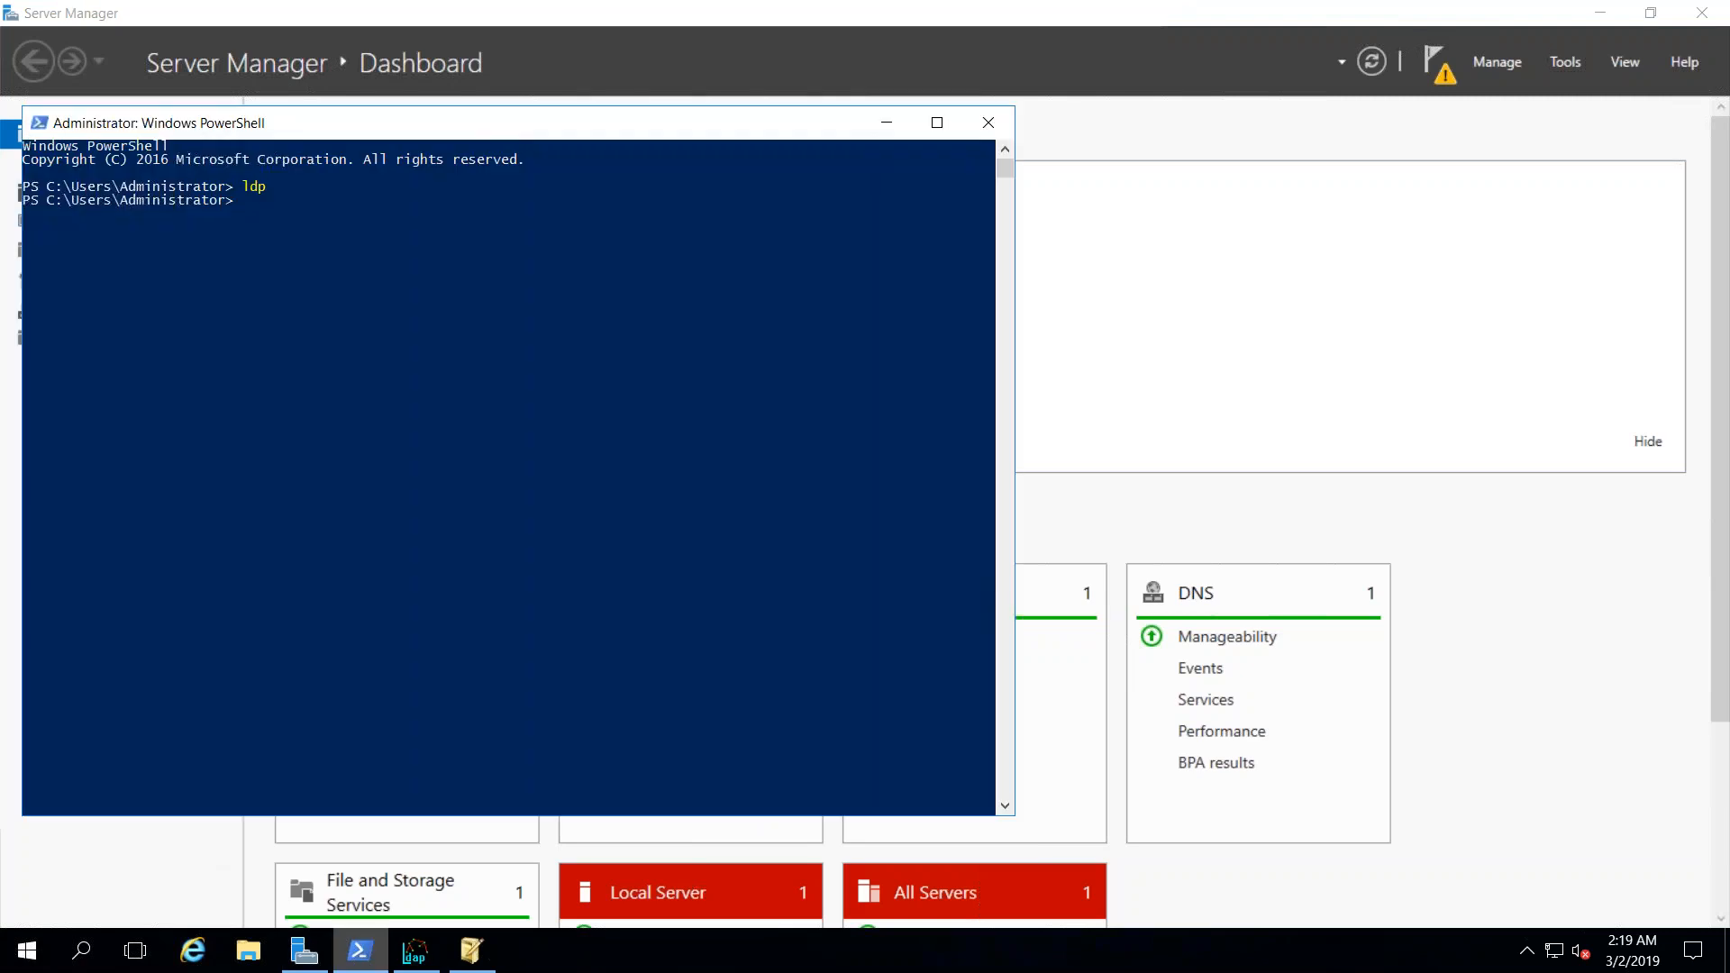
pyautogui.click(482, 544)
pyautogui.press('Escape')
pyautogui.write('mmc')
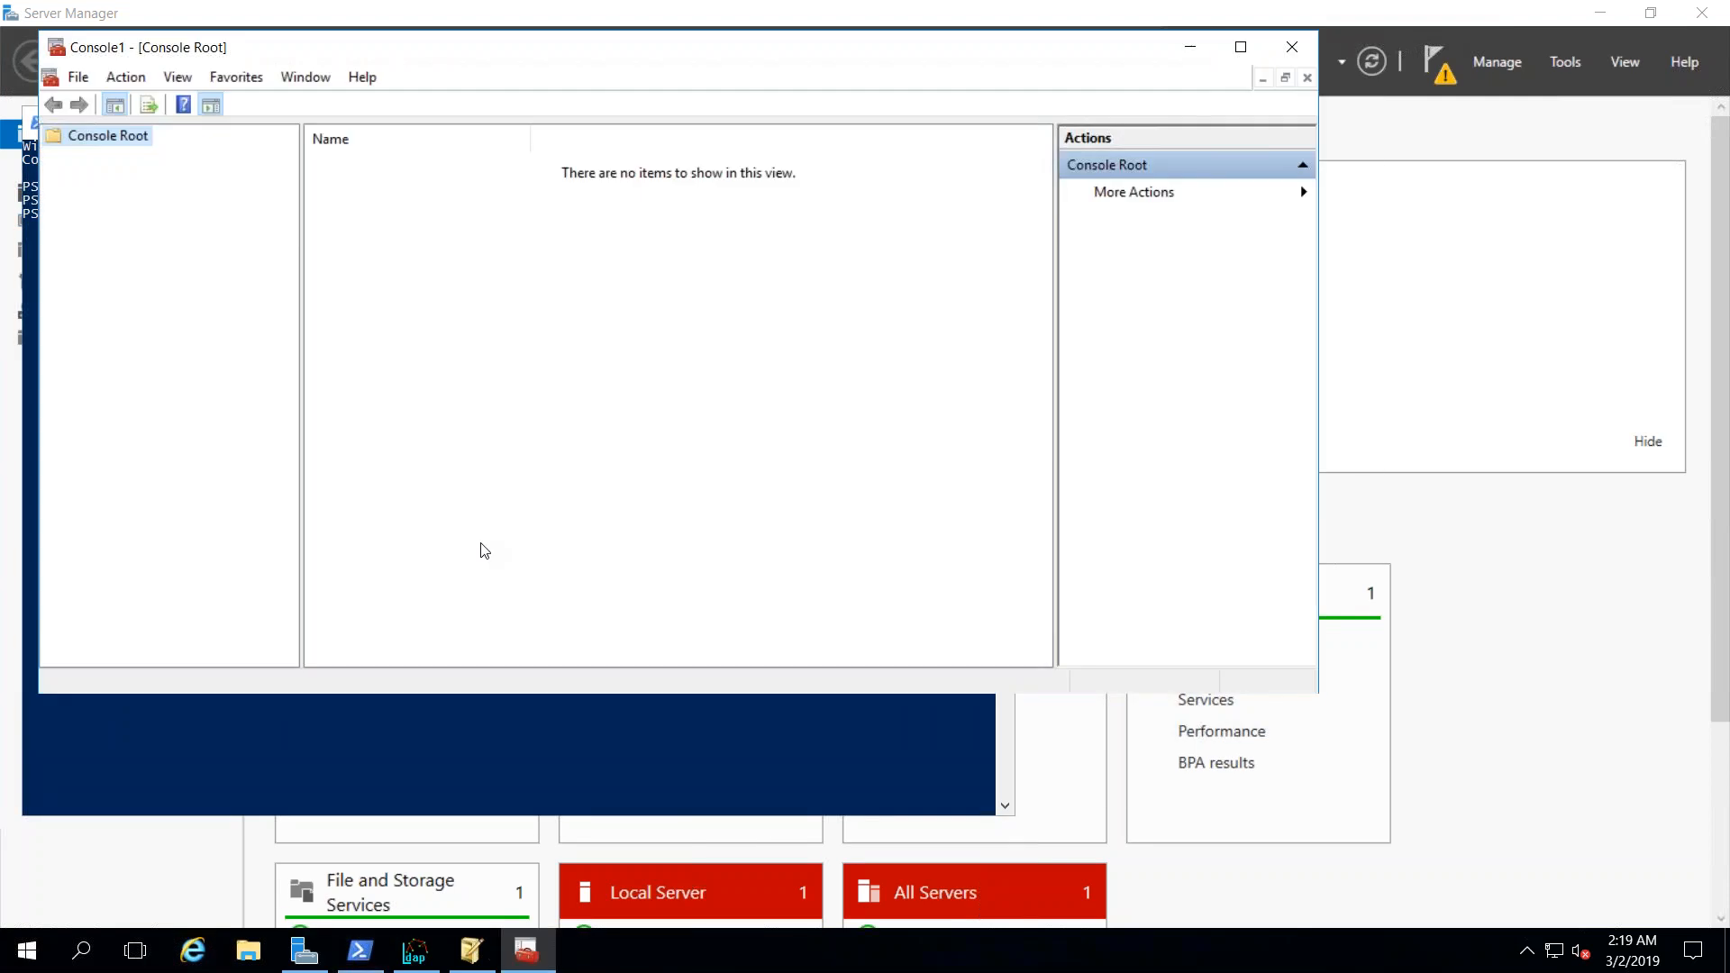
# - Add the Certificates snap-in for the local computer account and expand its stores
pyautogui.click(79, 77)
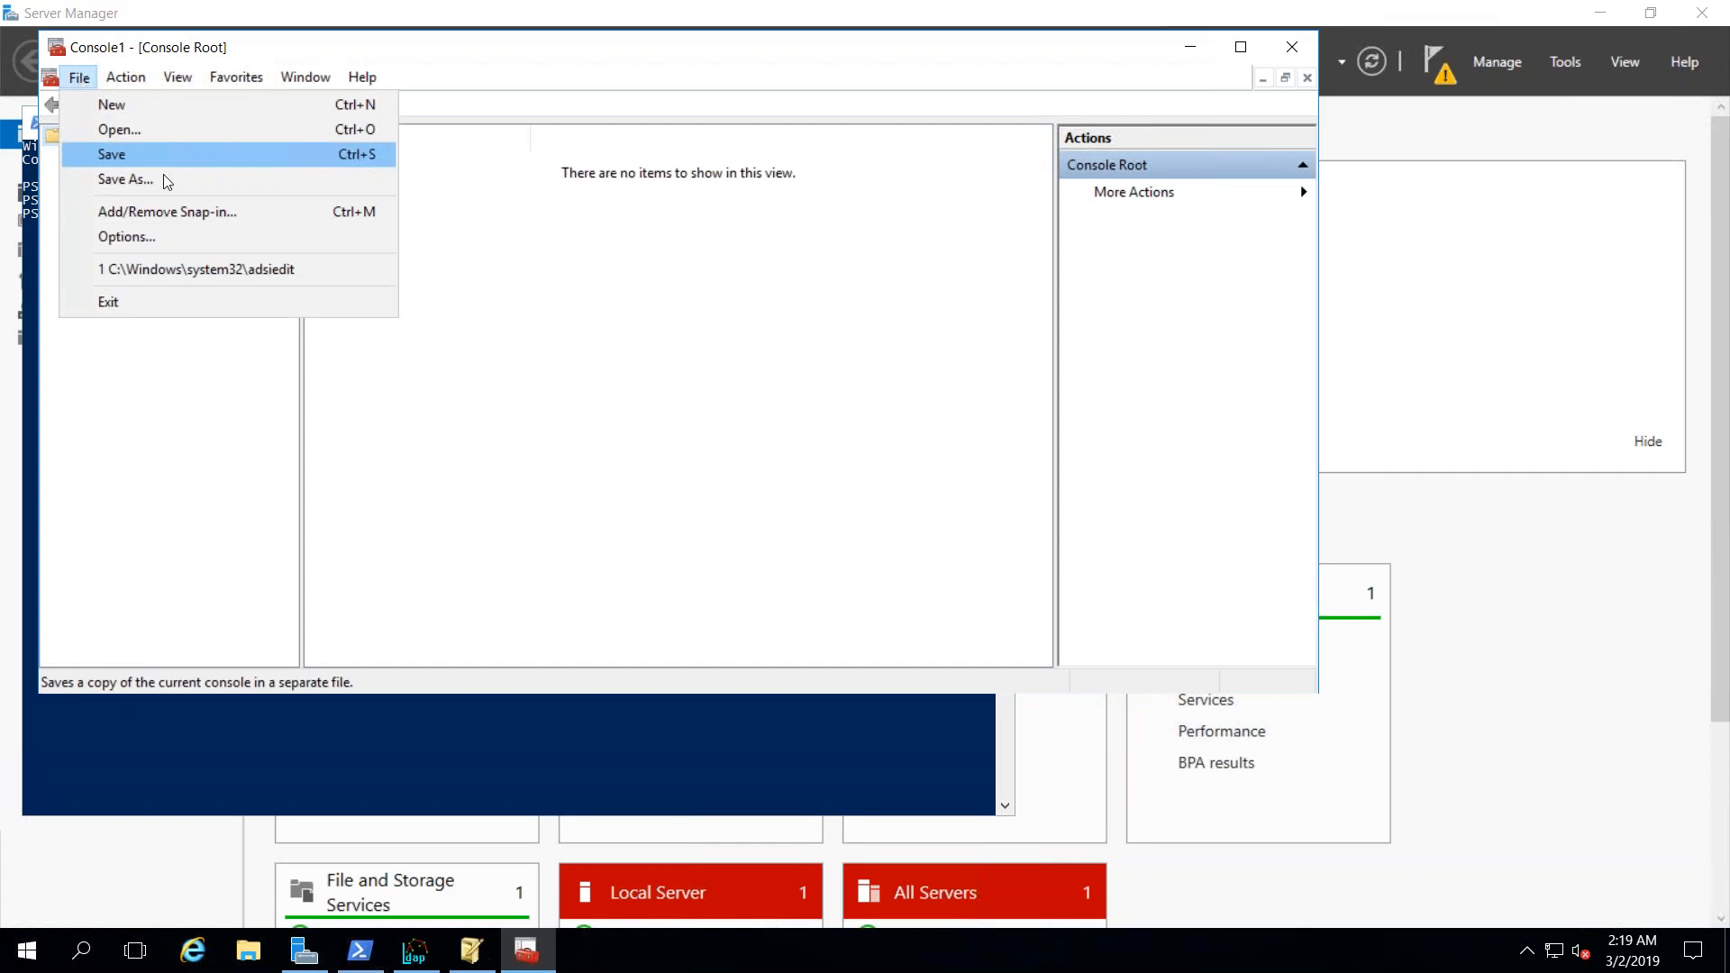
pyautogui.click(145, 211)
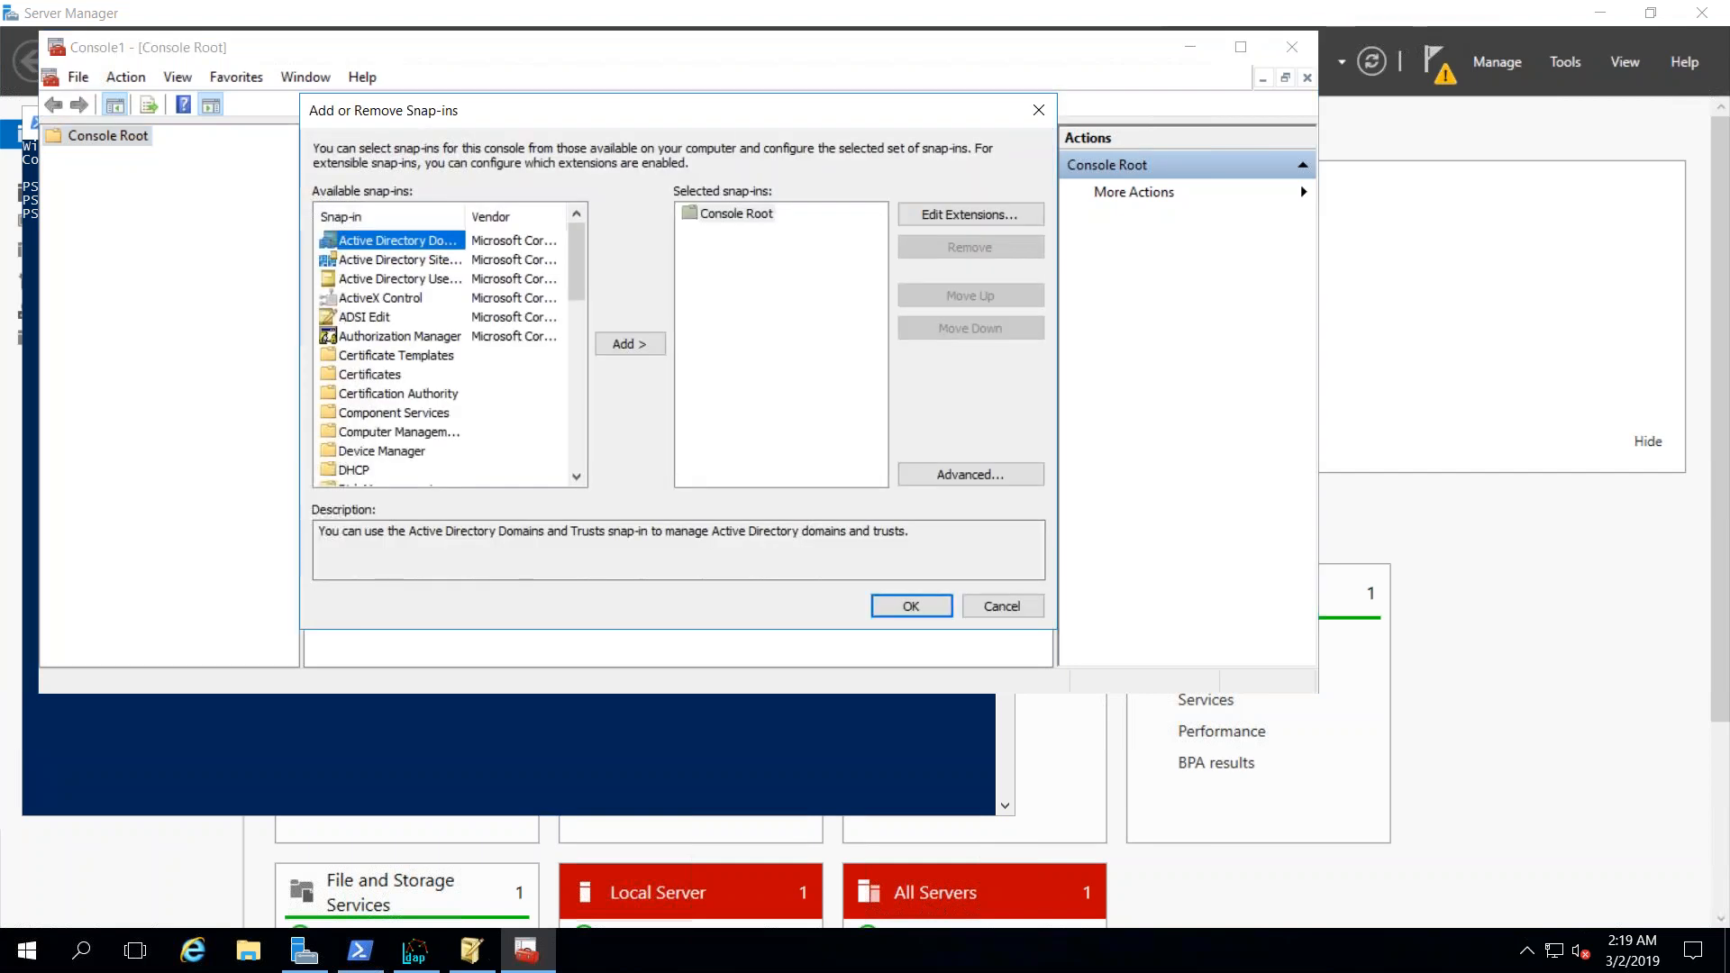
pyautogui.click(370, 378)
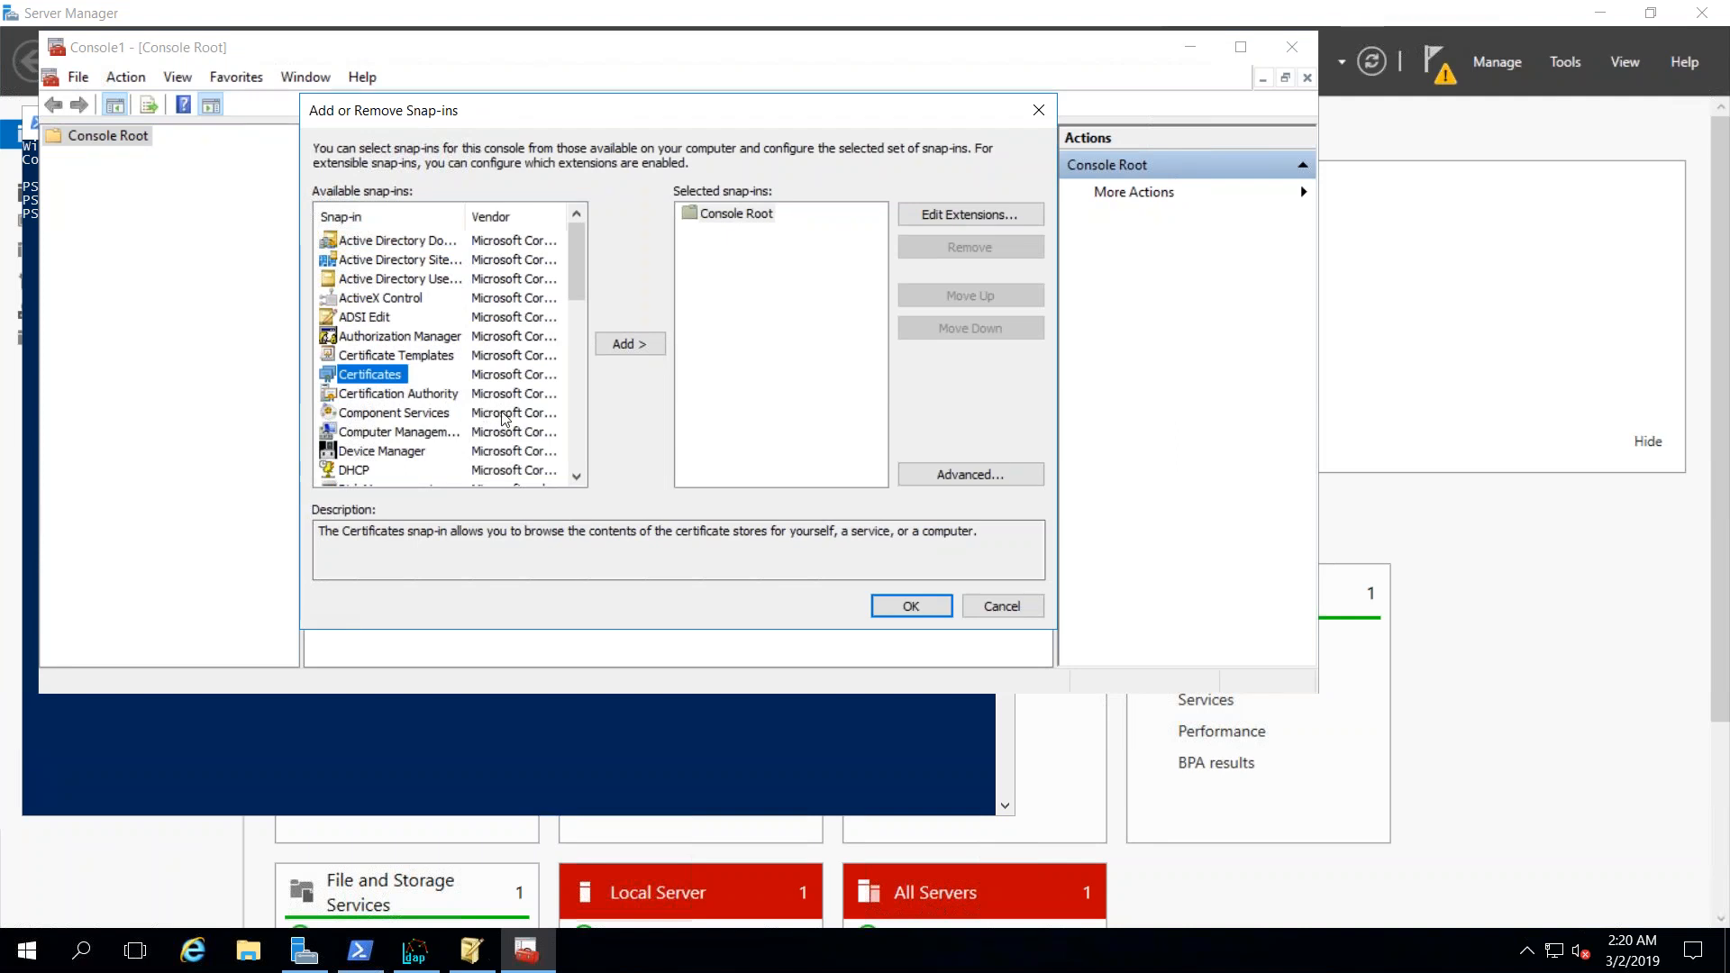
pyautogui.click(630, 346)
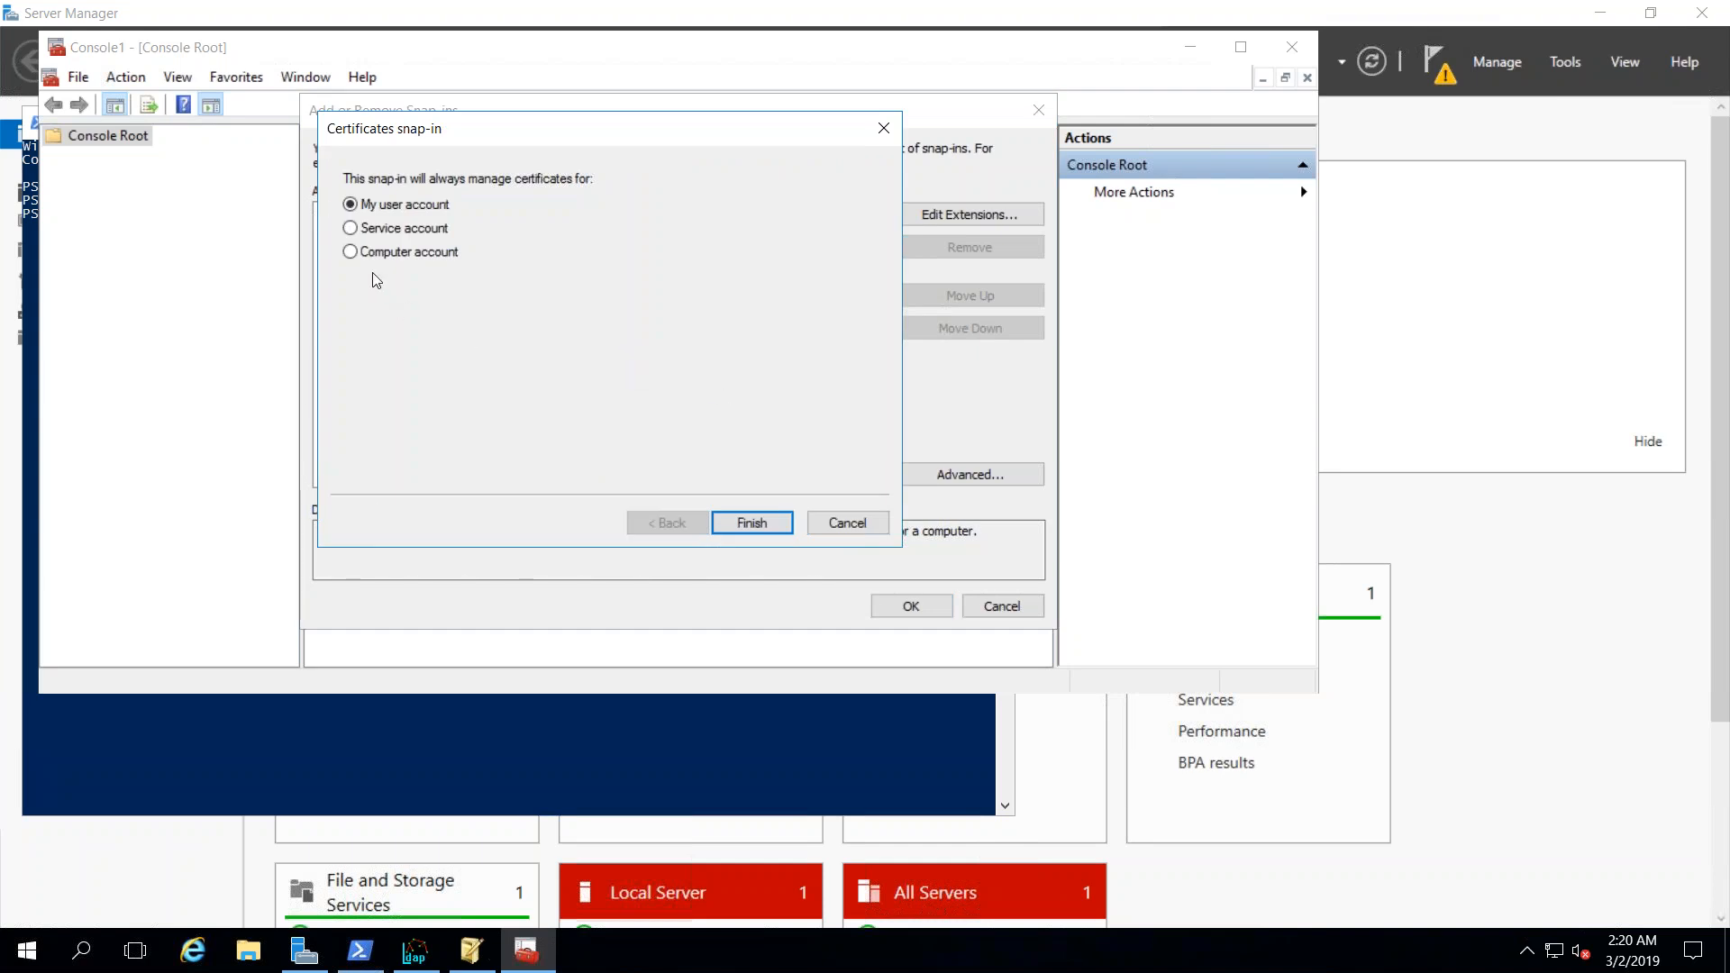
pyautogui.click(393, 255)
pyautogui.click(781, 522)
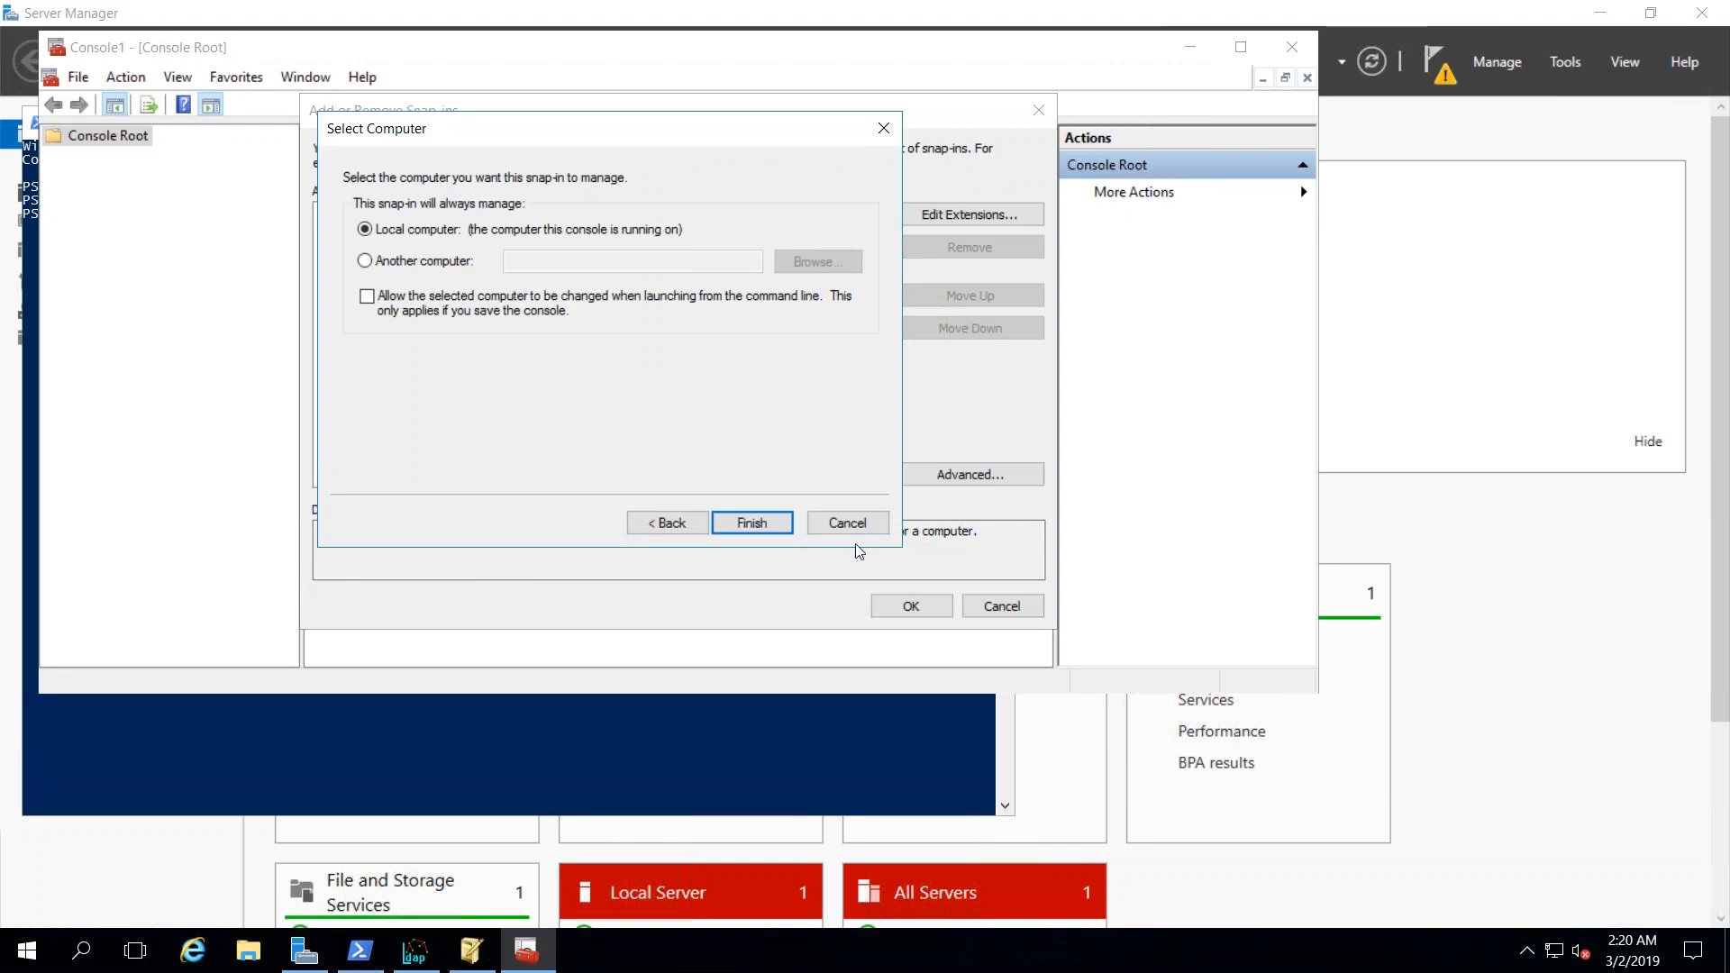
pyautogui.click(753, 523)
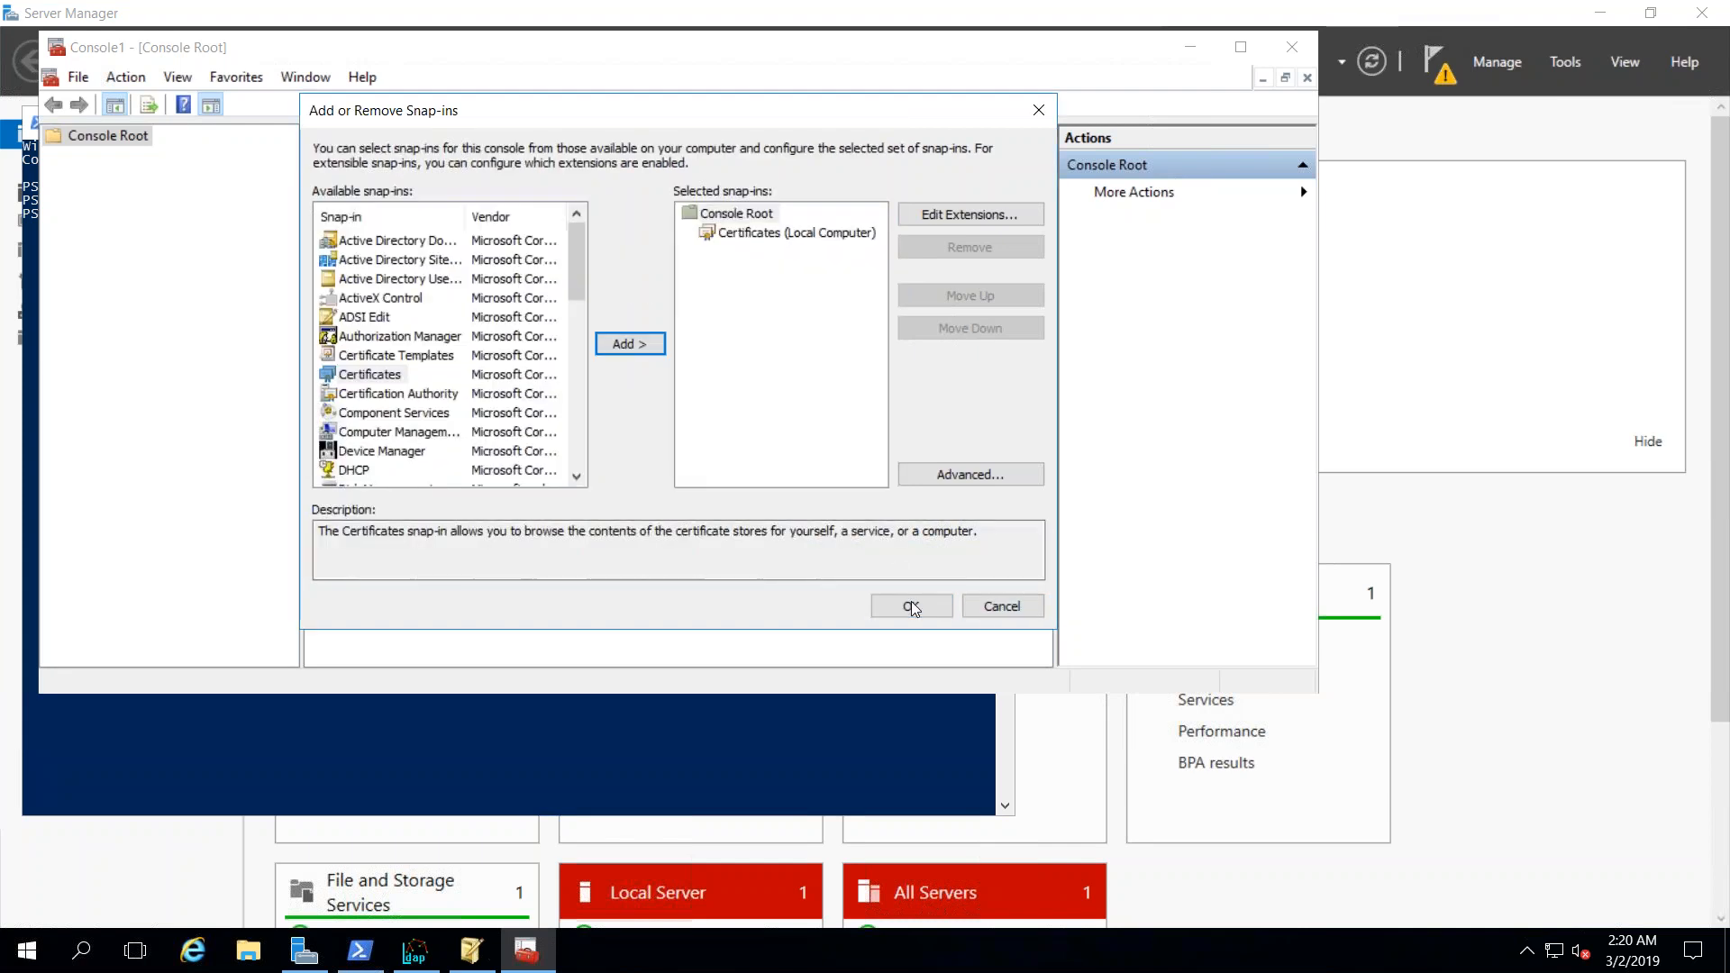
pyautogui.click(911, 605)
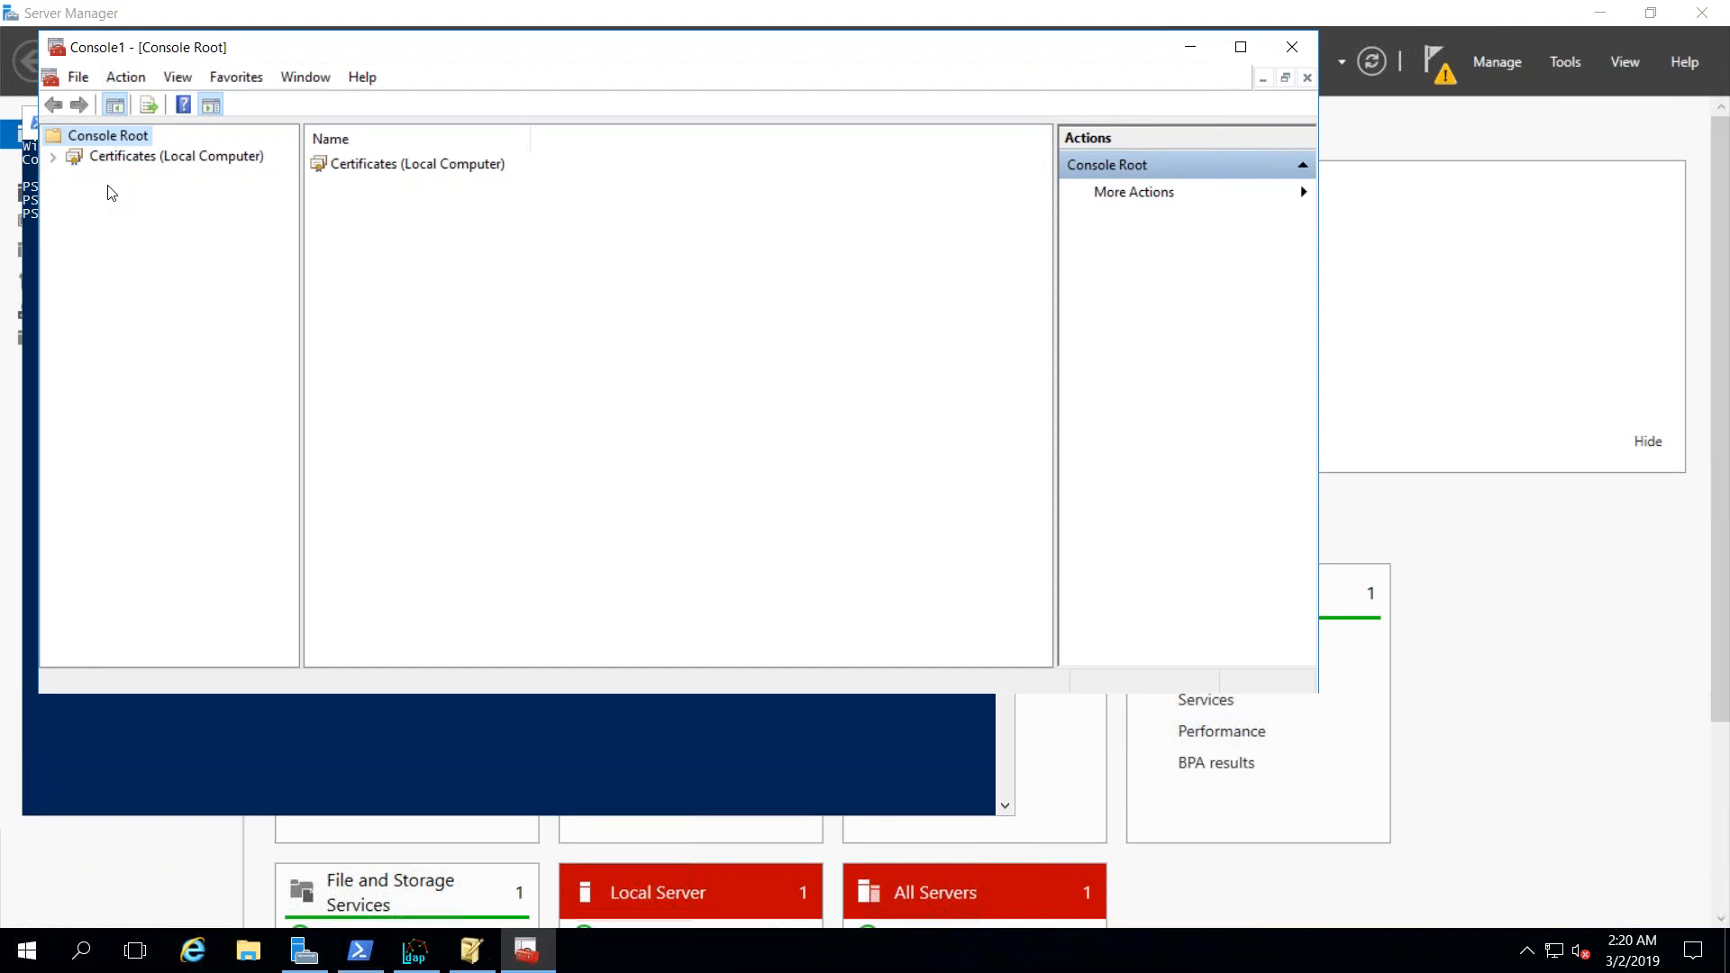
pyautogui.click(54, 158)
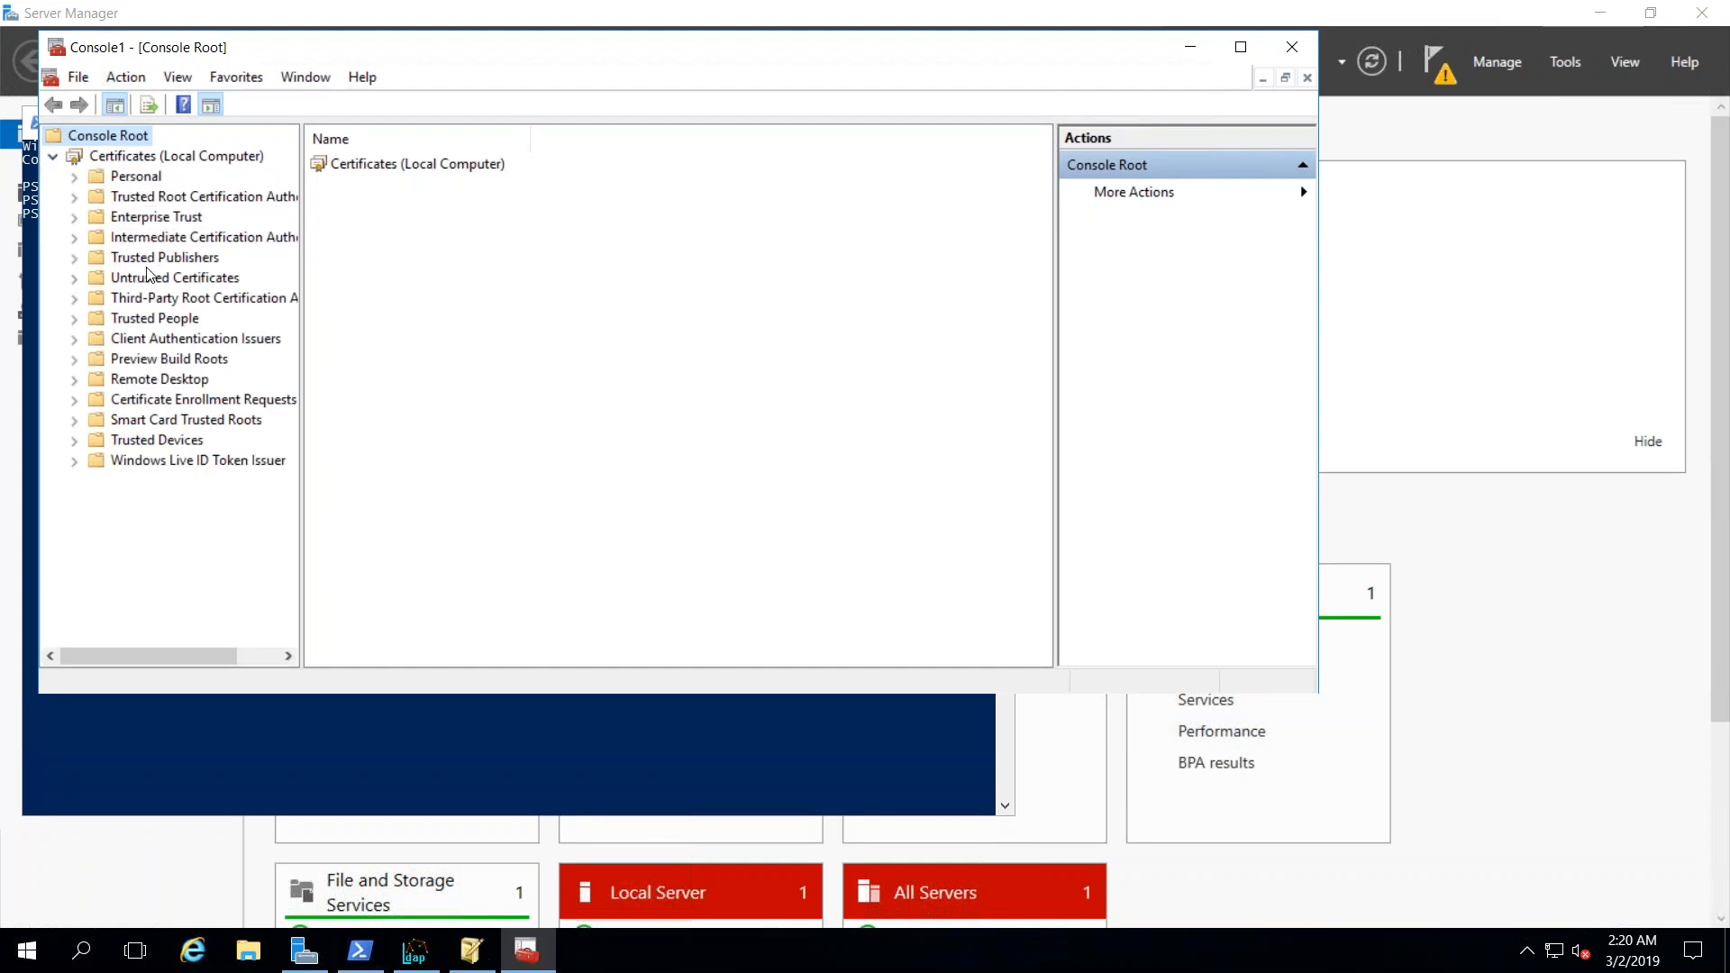
# - List the Trusted Root Certification Authorities certificates, select the second WINADKERBADFS one, and maximize the console
pyautogui.click(131, 200)
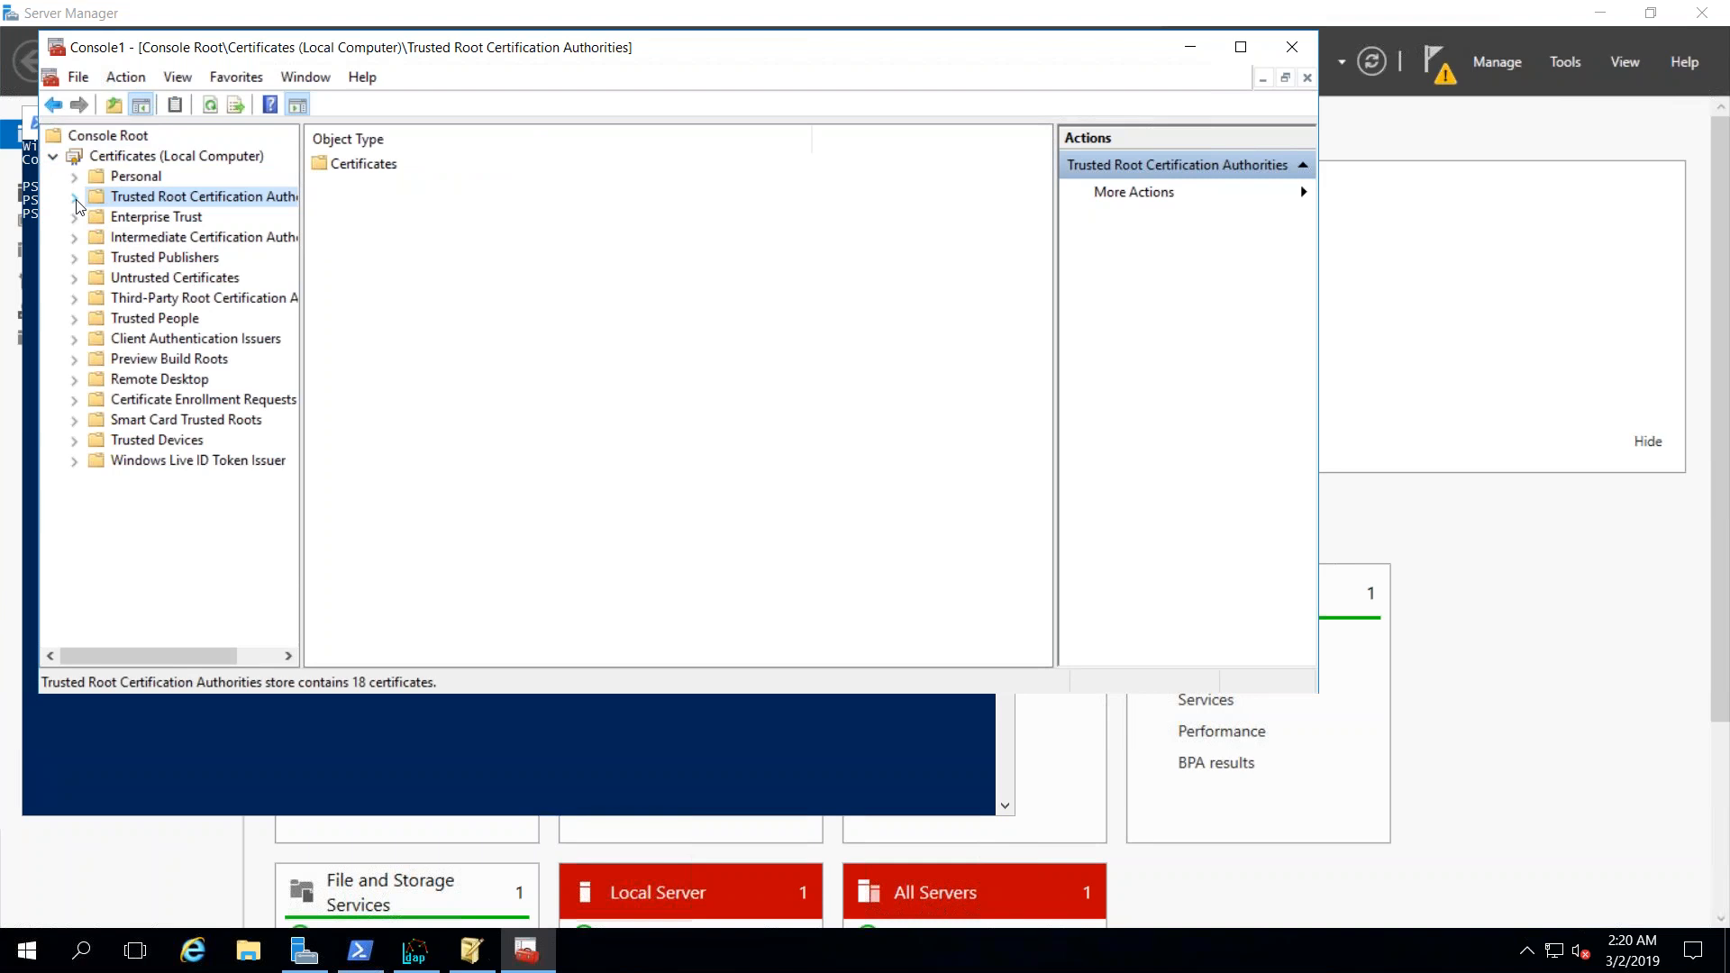
pyautogui.click(75, 198)
pyautogui.click(149, 219)
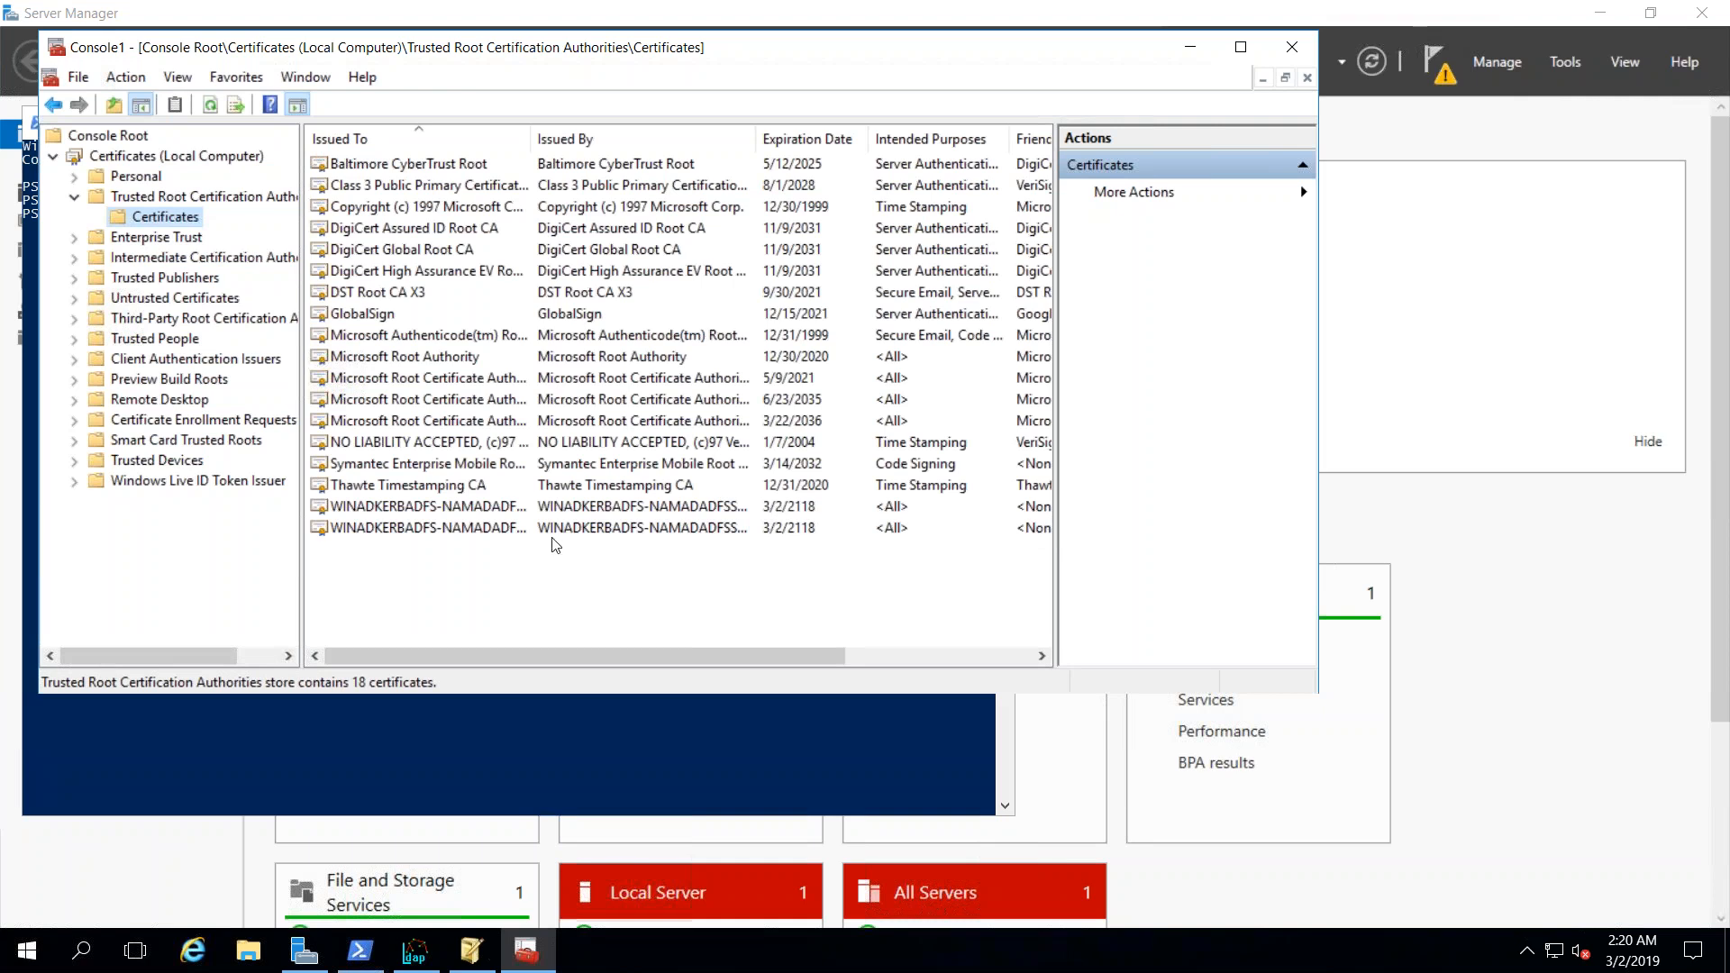
pyautogui.click(510, 531)
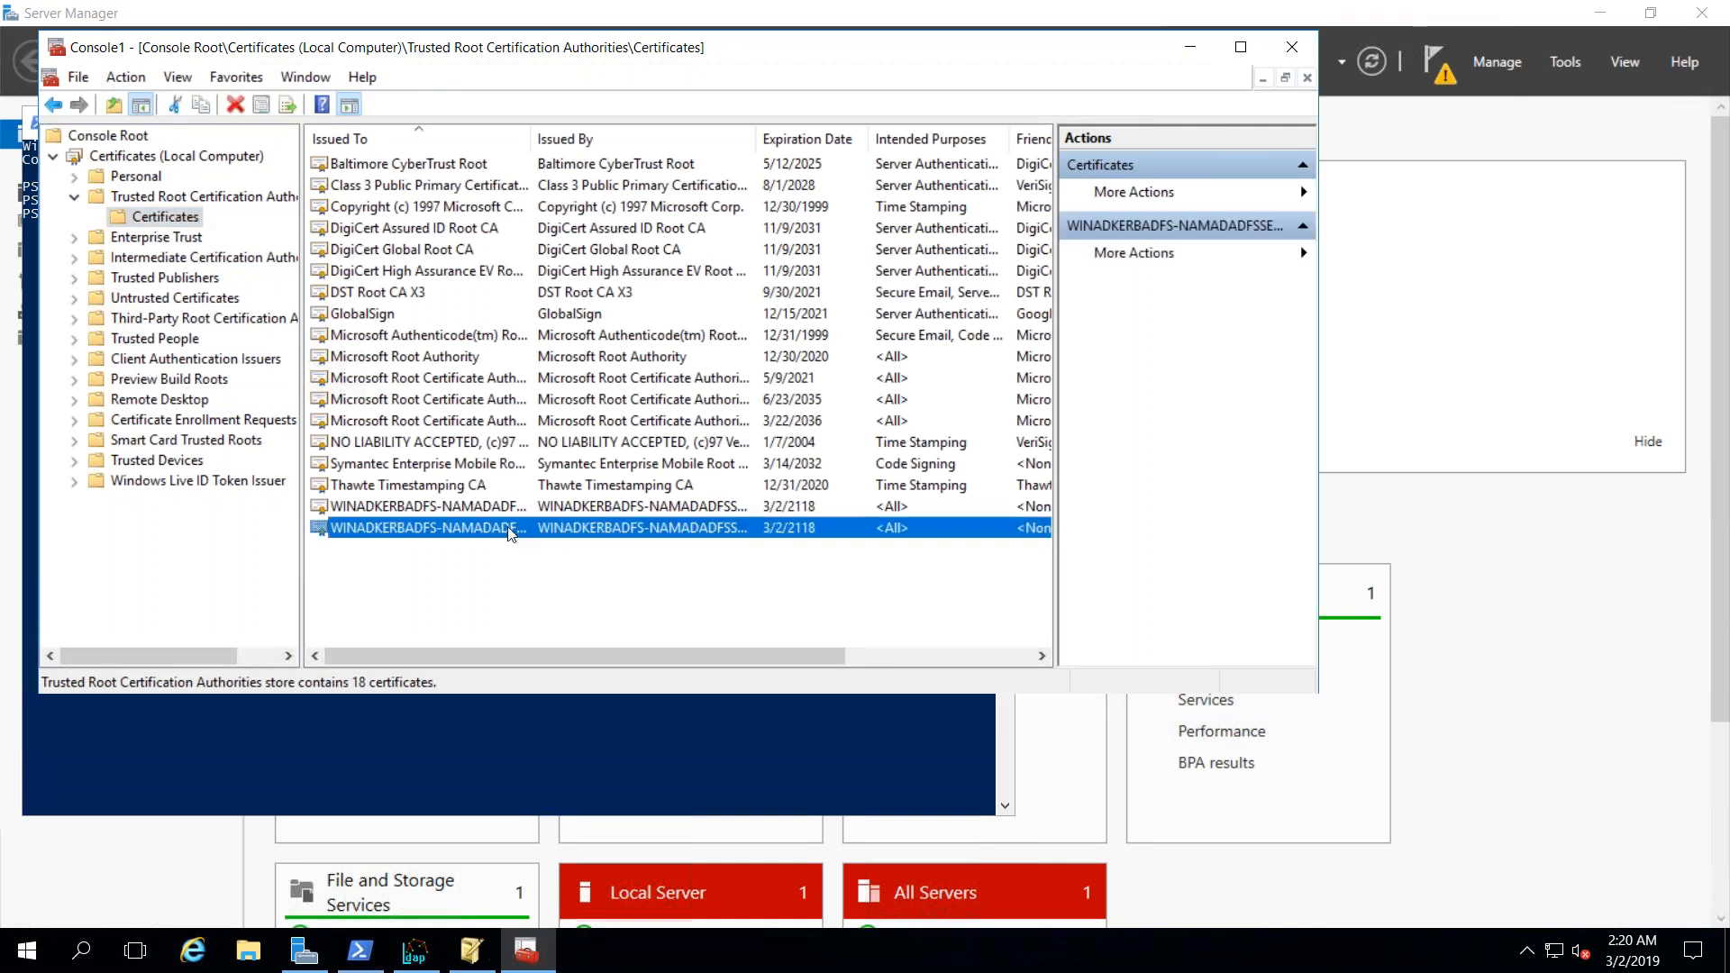
pyautogui.click(1240, 49)
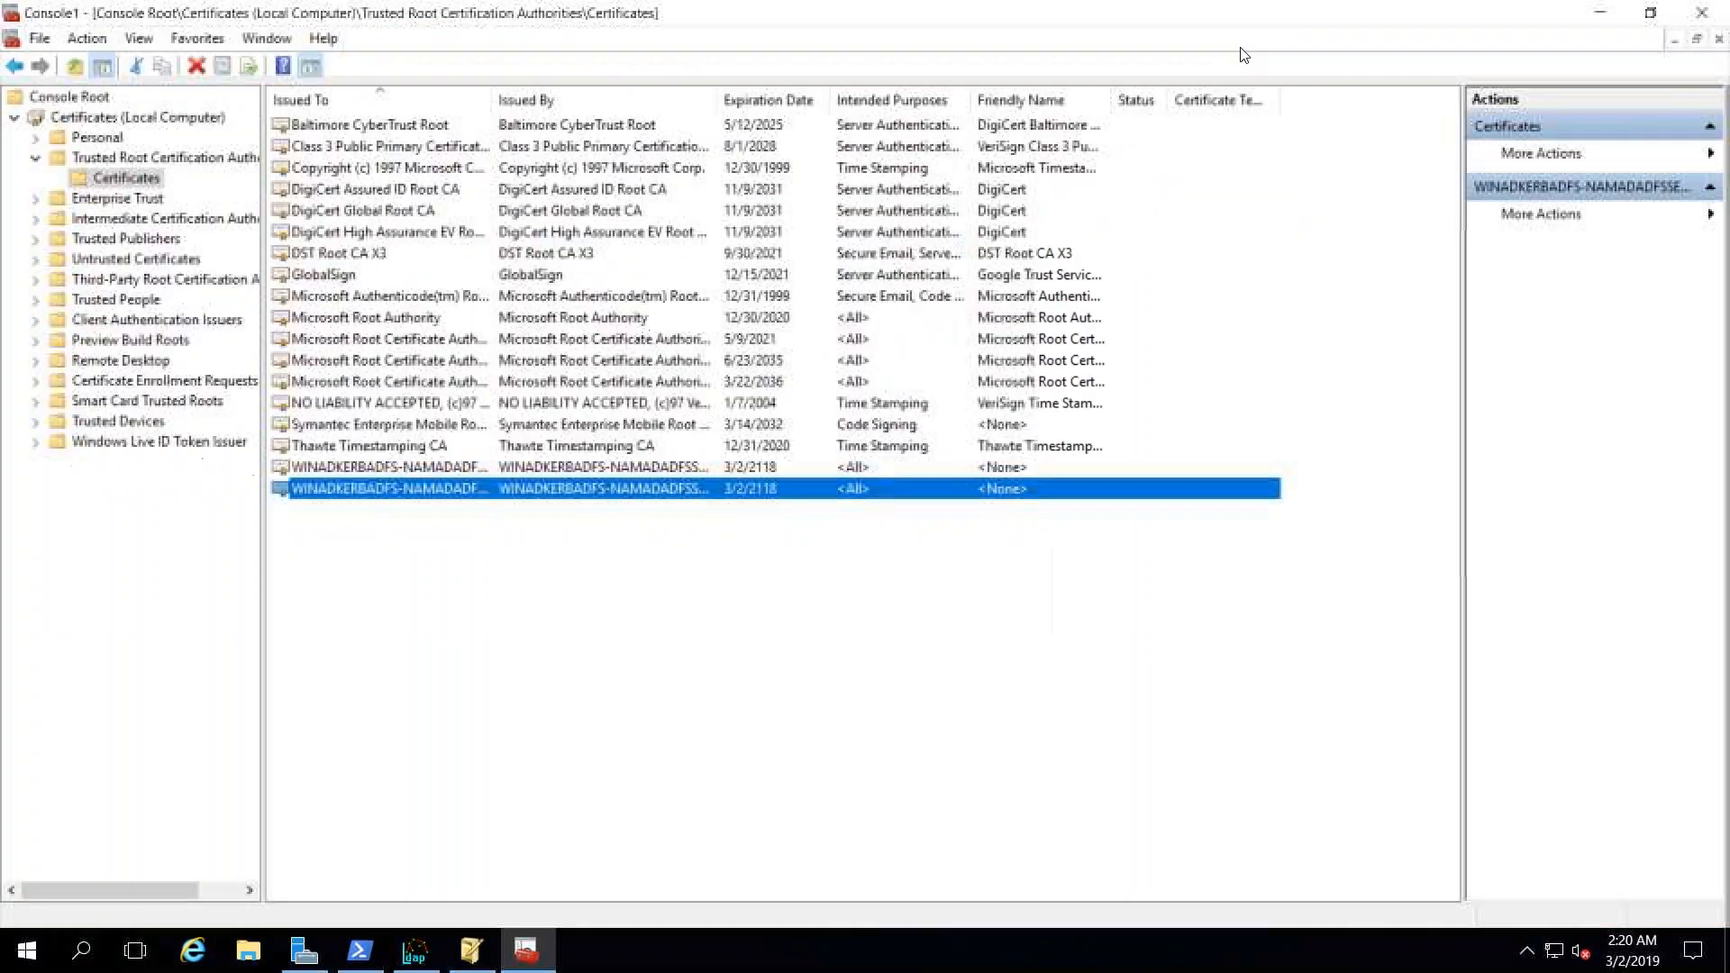
# - Check the serial number on the first WINADKERBADFS certificate's Details page
pyautogui.doubleClick(475, 491)
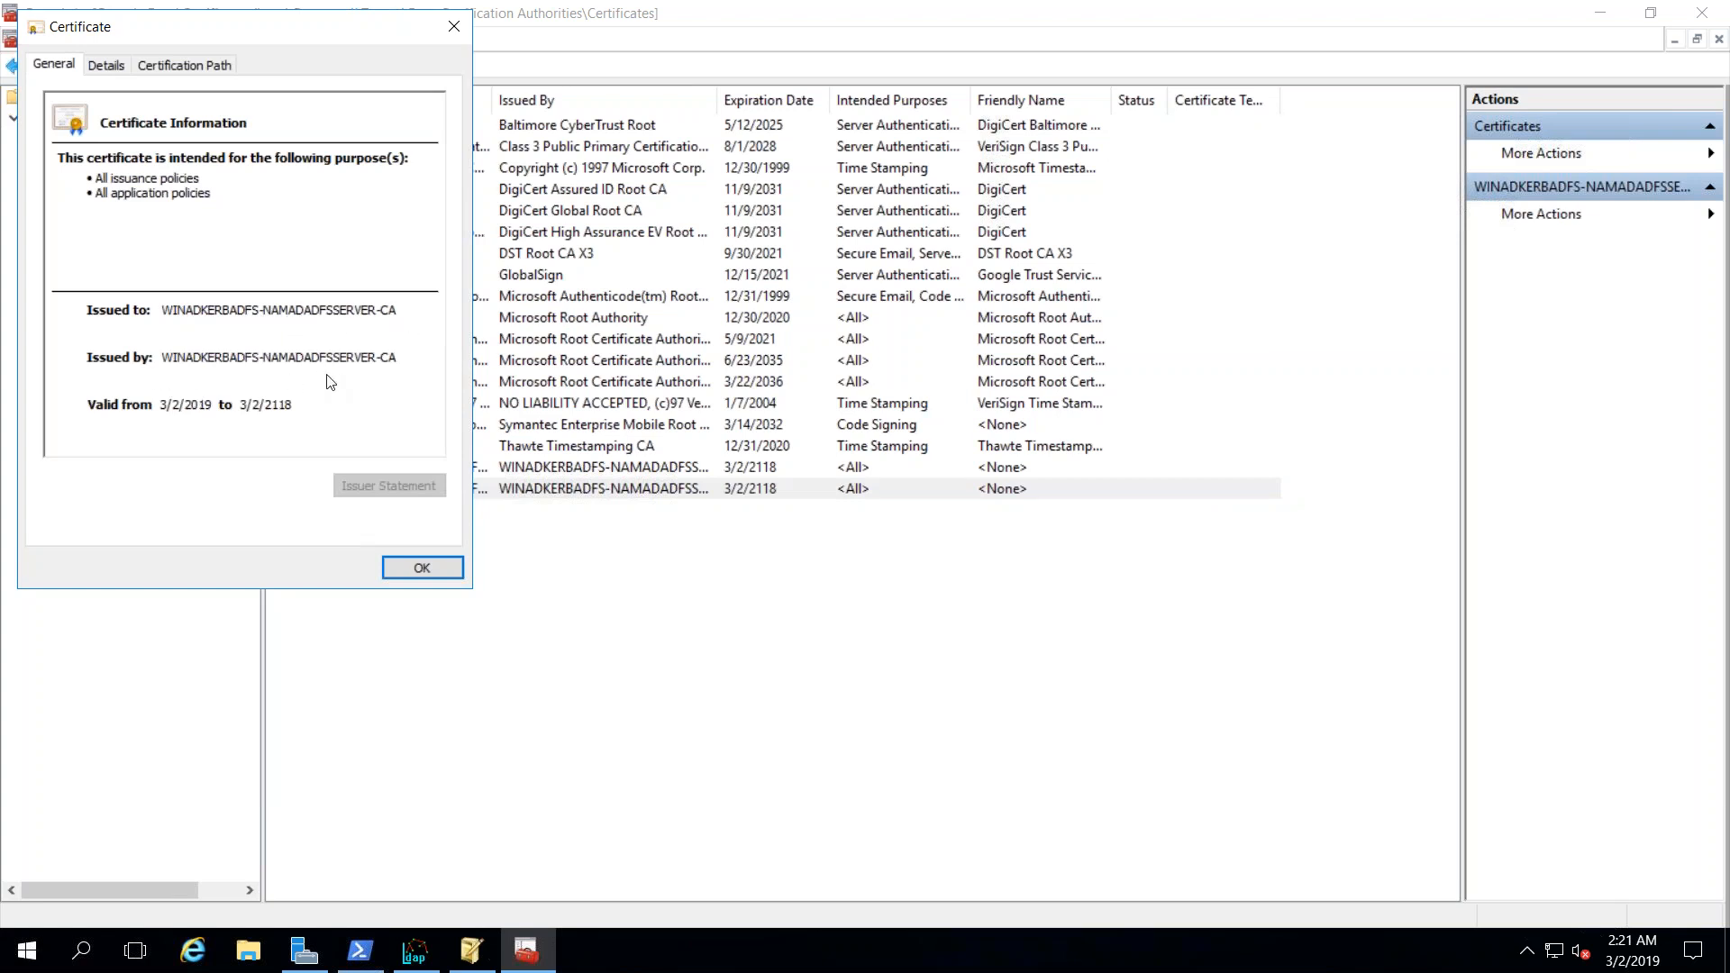
pyautogui.click(107, 65)
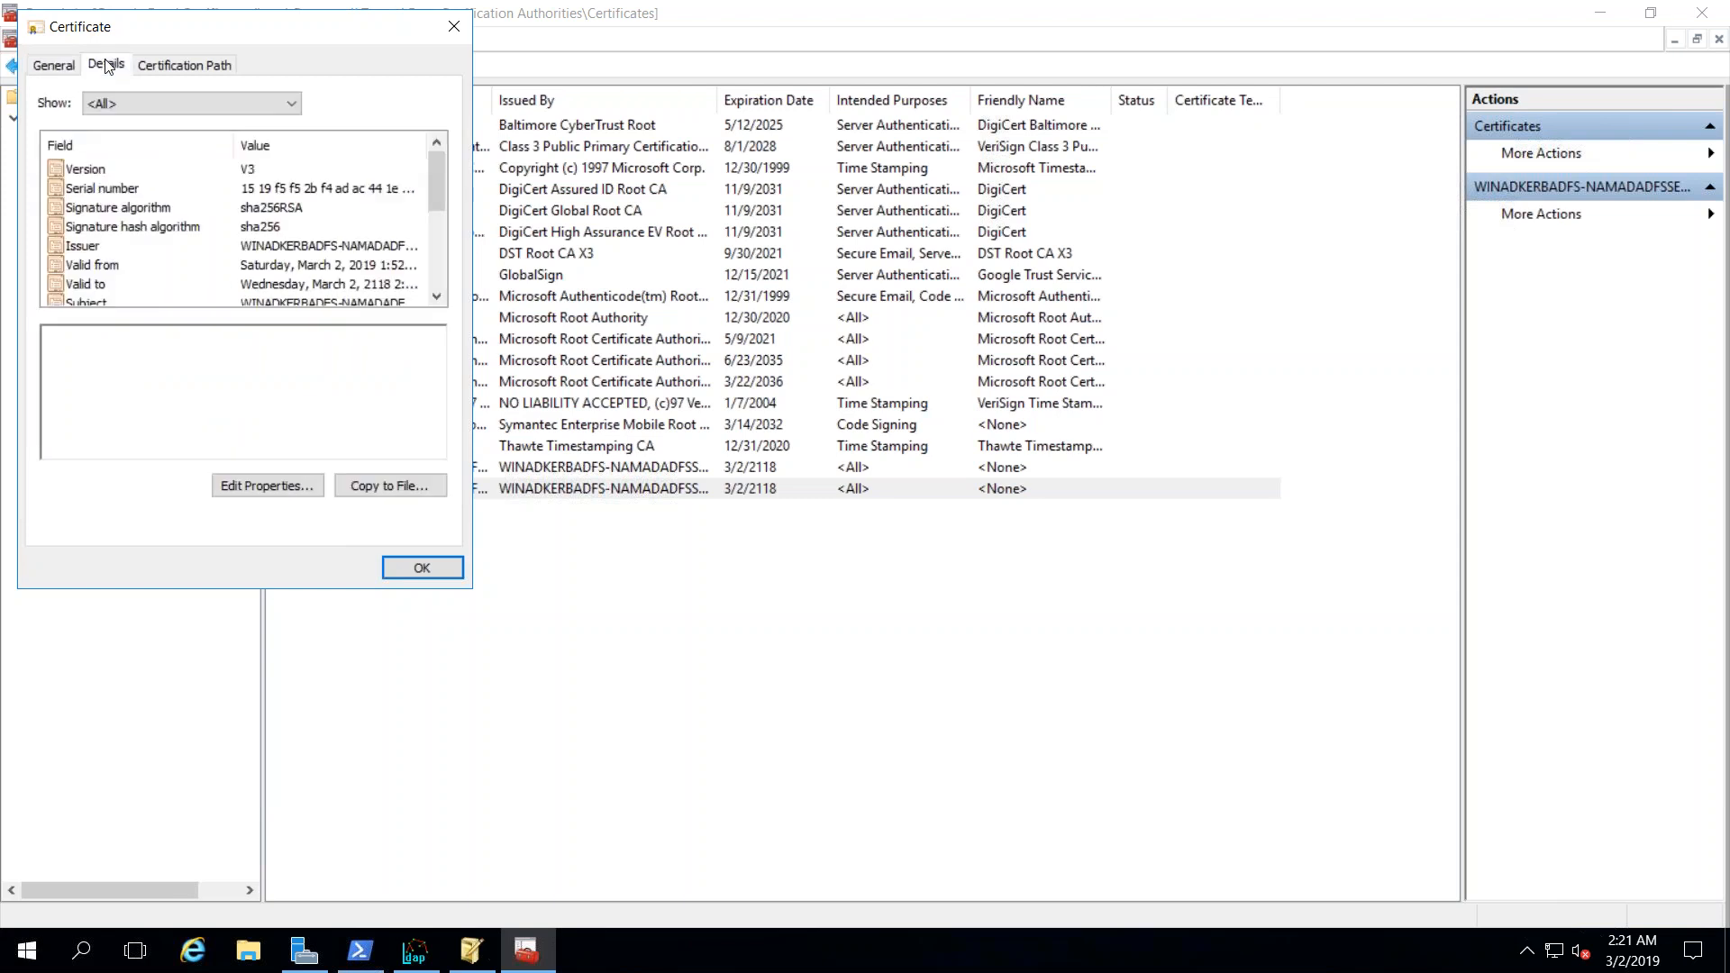
pyautogui.click(299, 190)
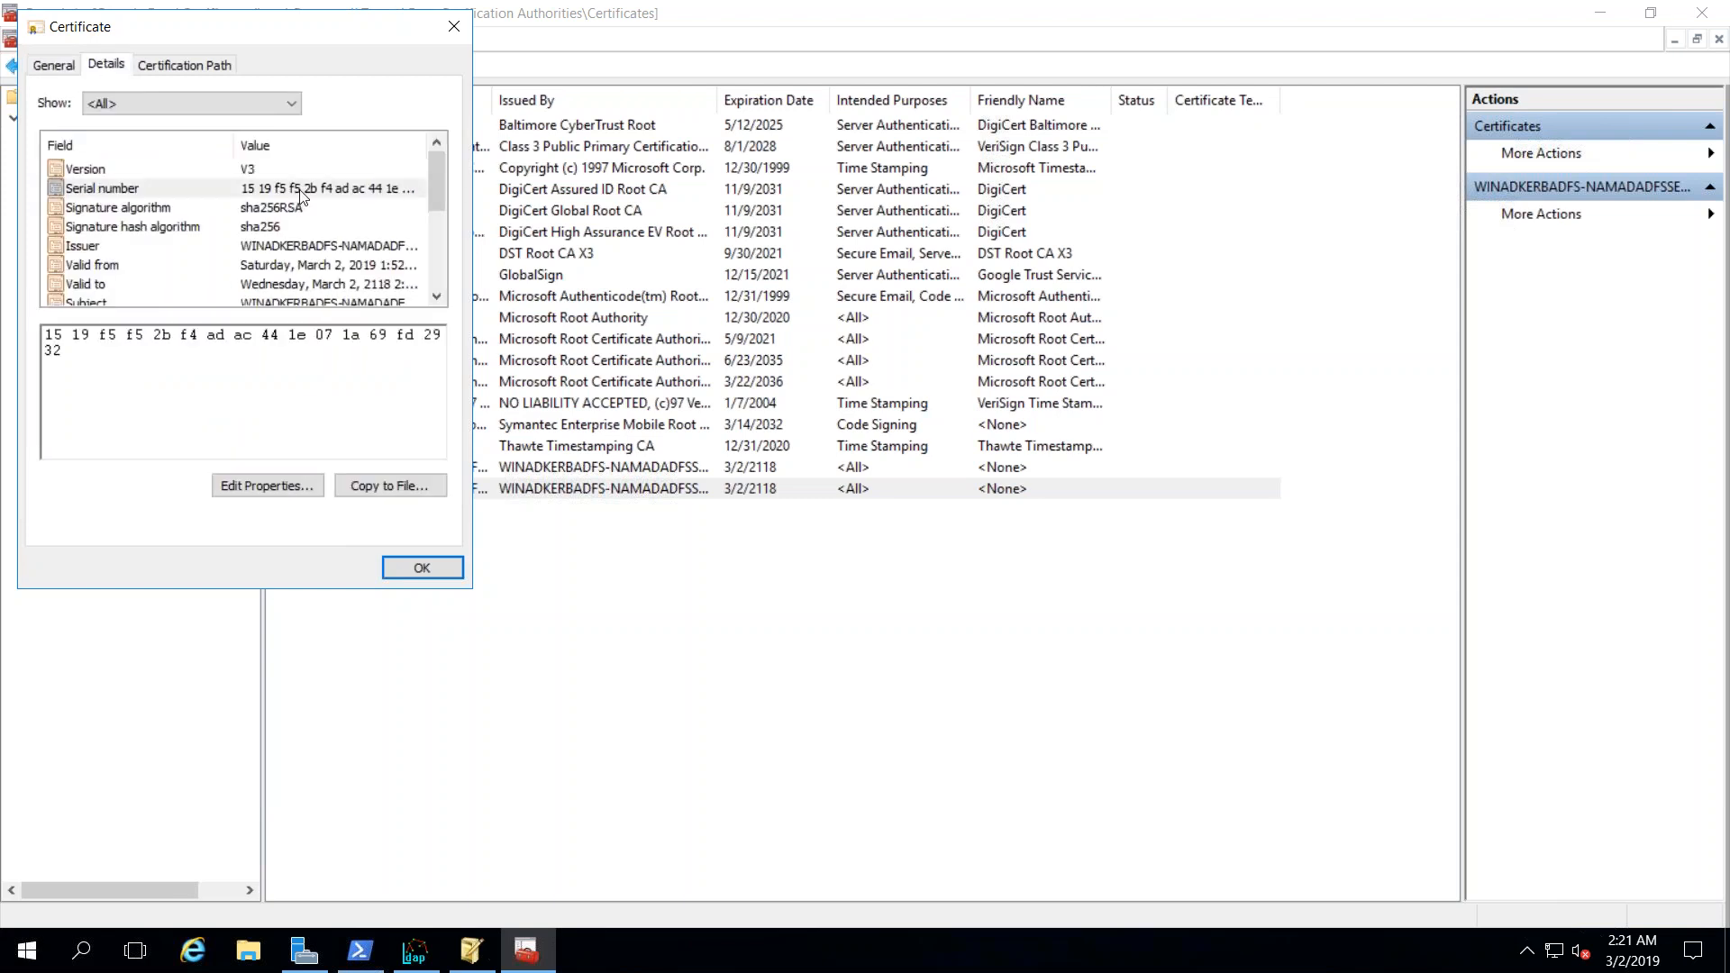
pyautogui.click(422, 568)
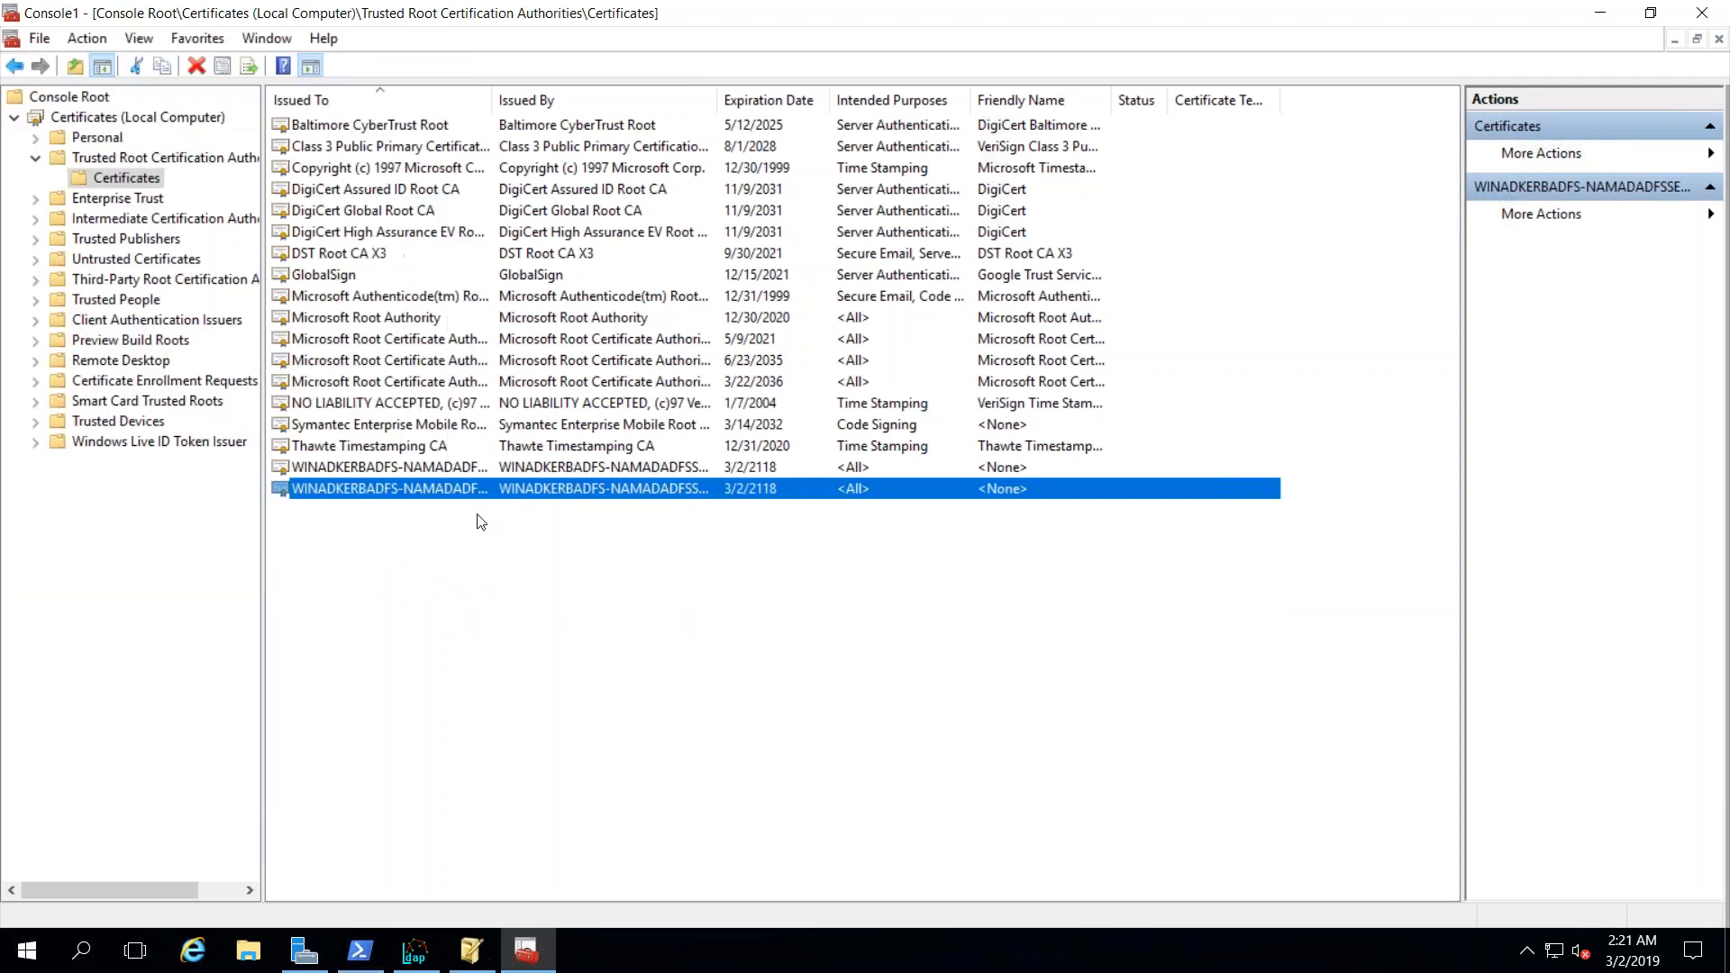
# - Check the other WINADKERBADFS certificate's serial number and start exporting it to a file
pyautogui.doubleClick(497, 469)
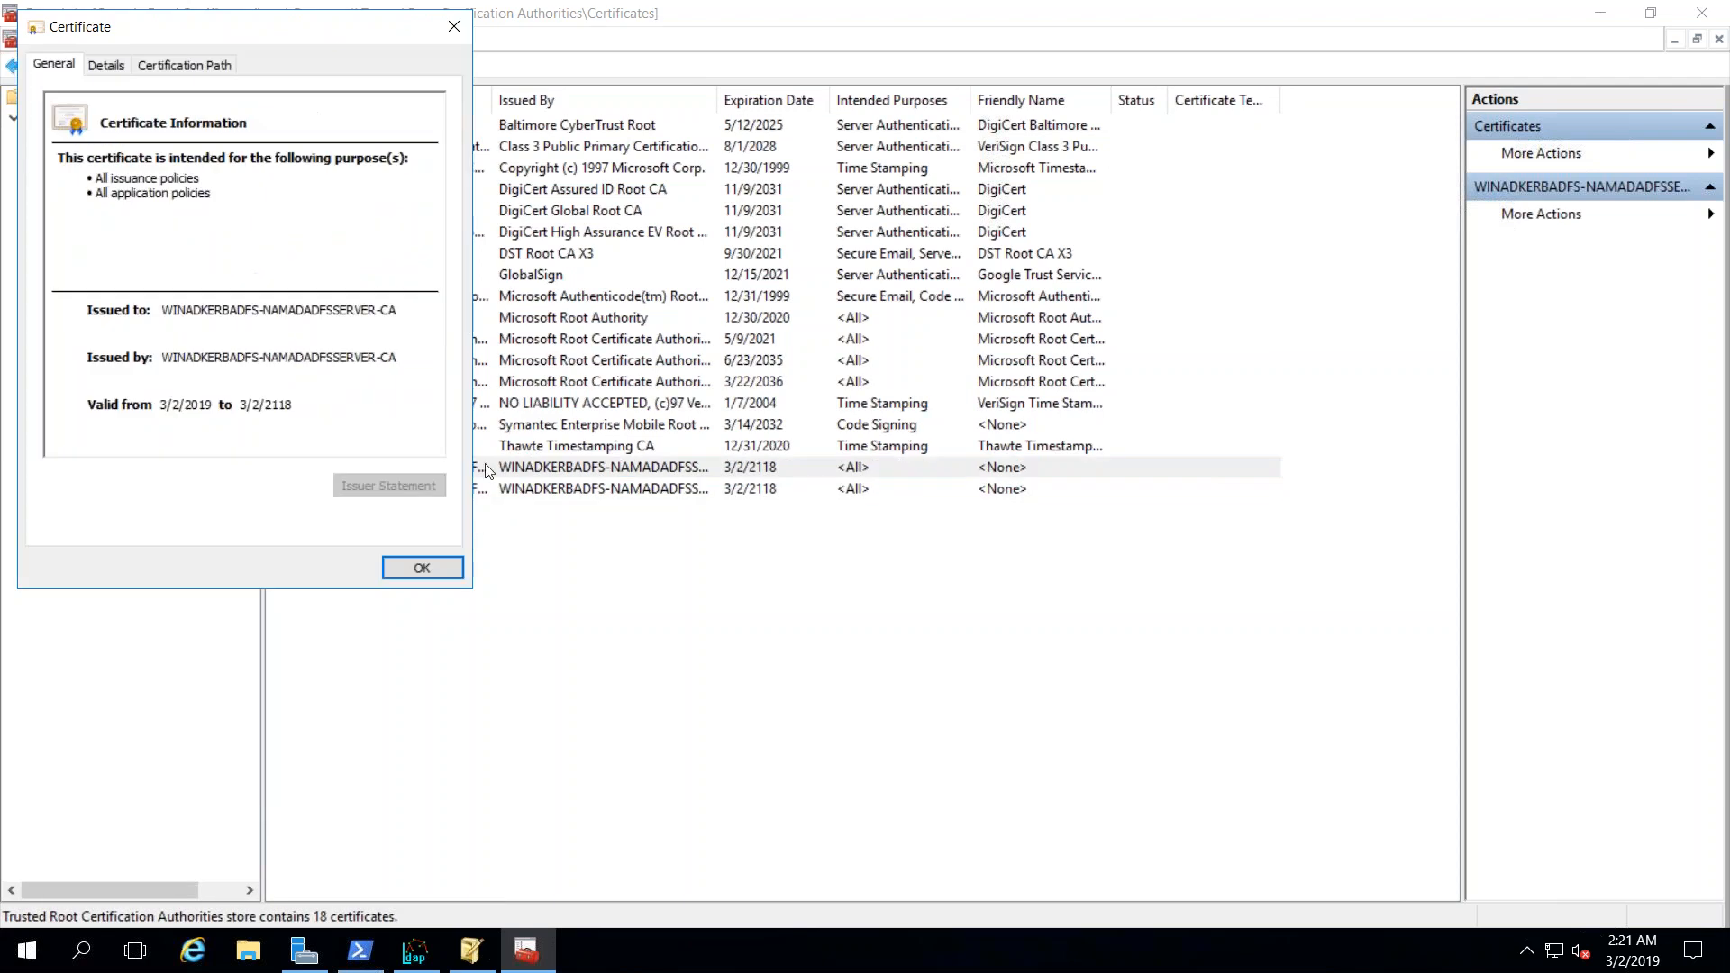
pyautogui.click(107, 66)
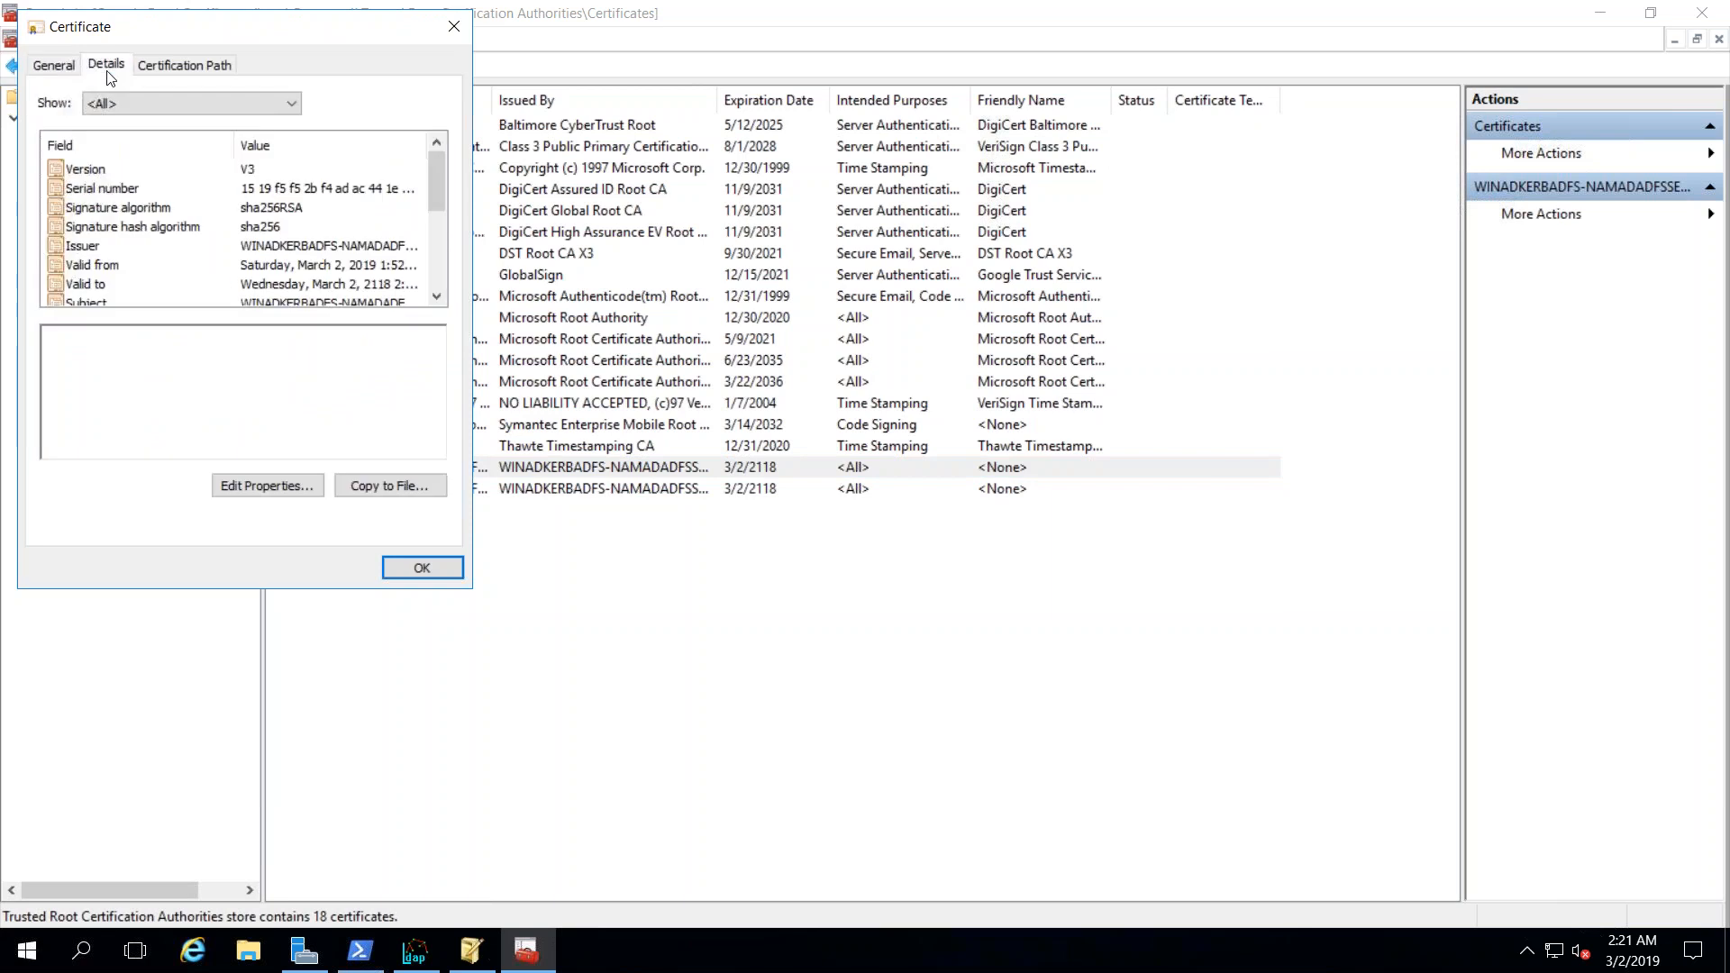
pyautogui.click(242, 189)
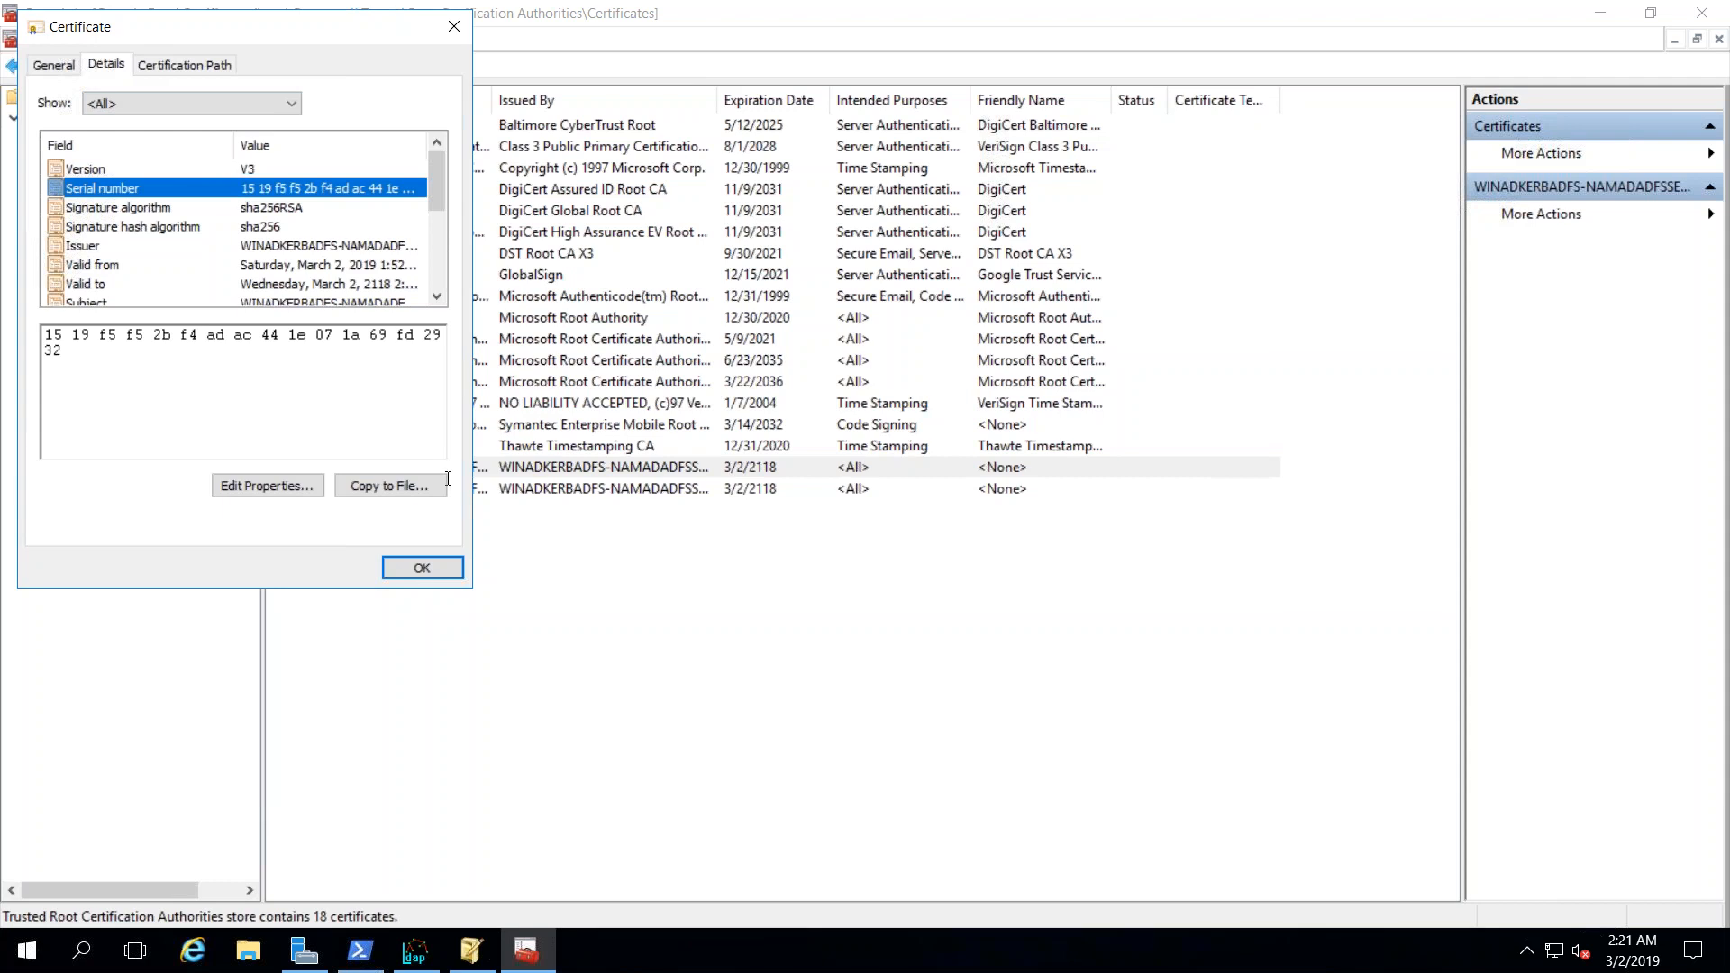
pyautogui.click(411, 492)
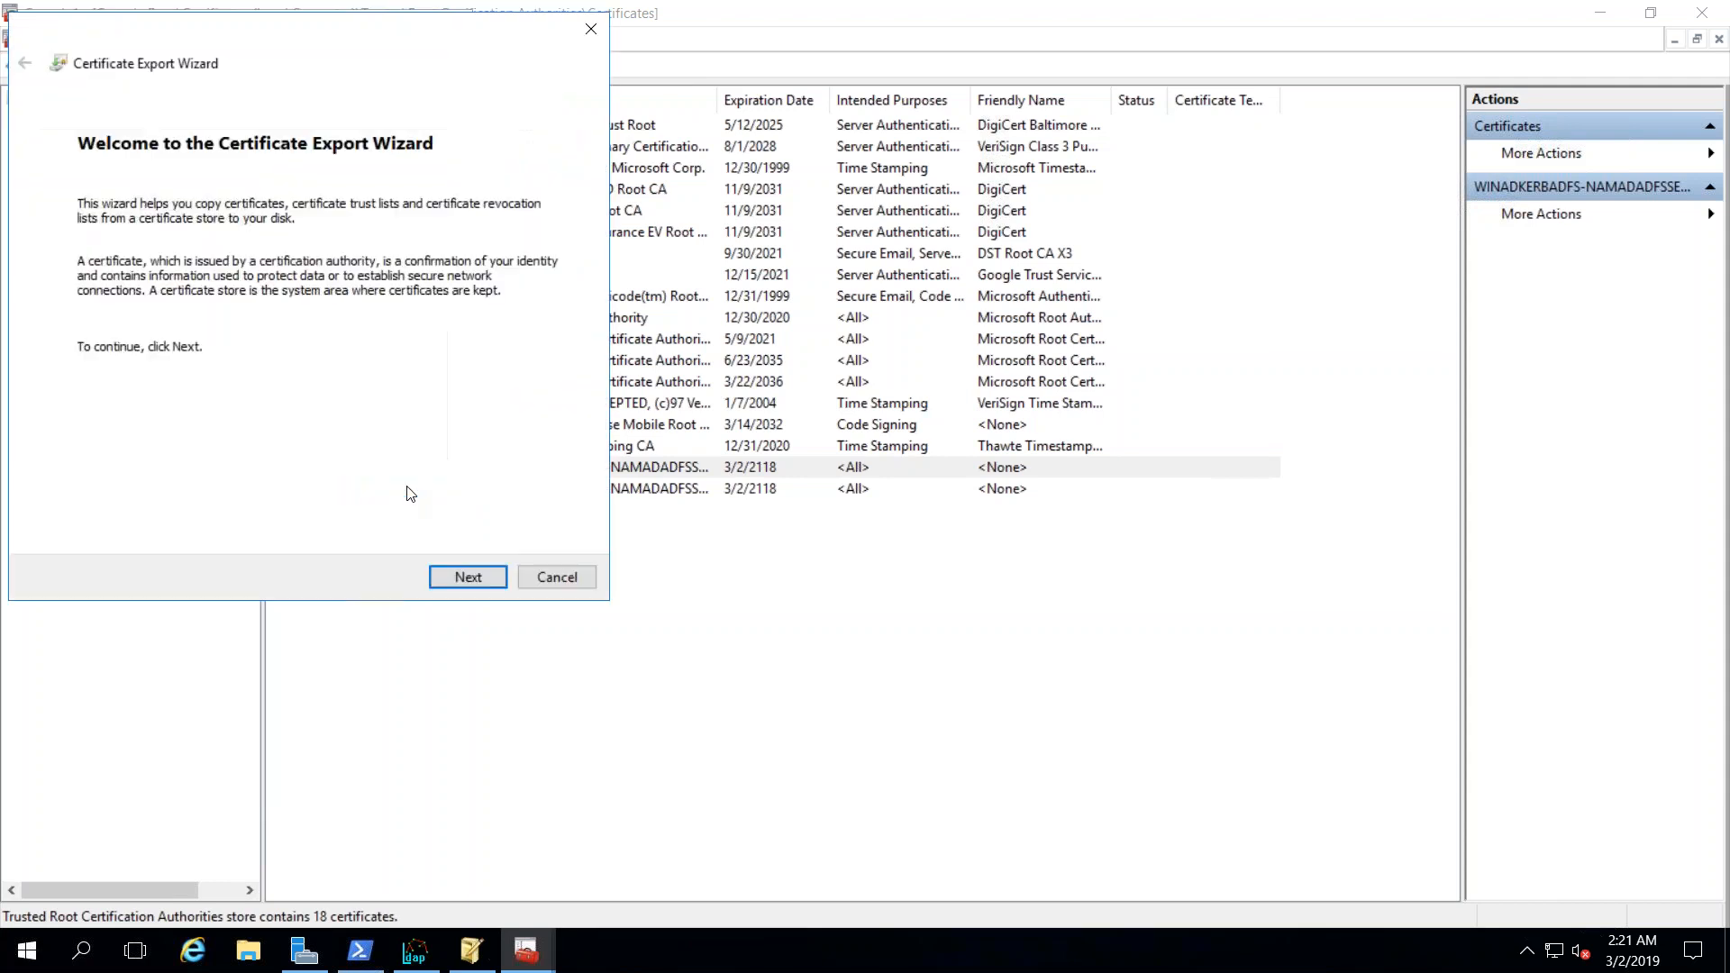
# - Choose PKCS #7 (.P7B) export format including all certificates in the certification path
pyautogui.click(469, 577)
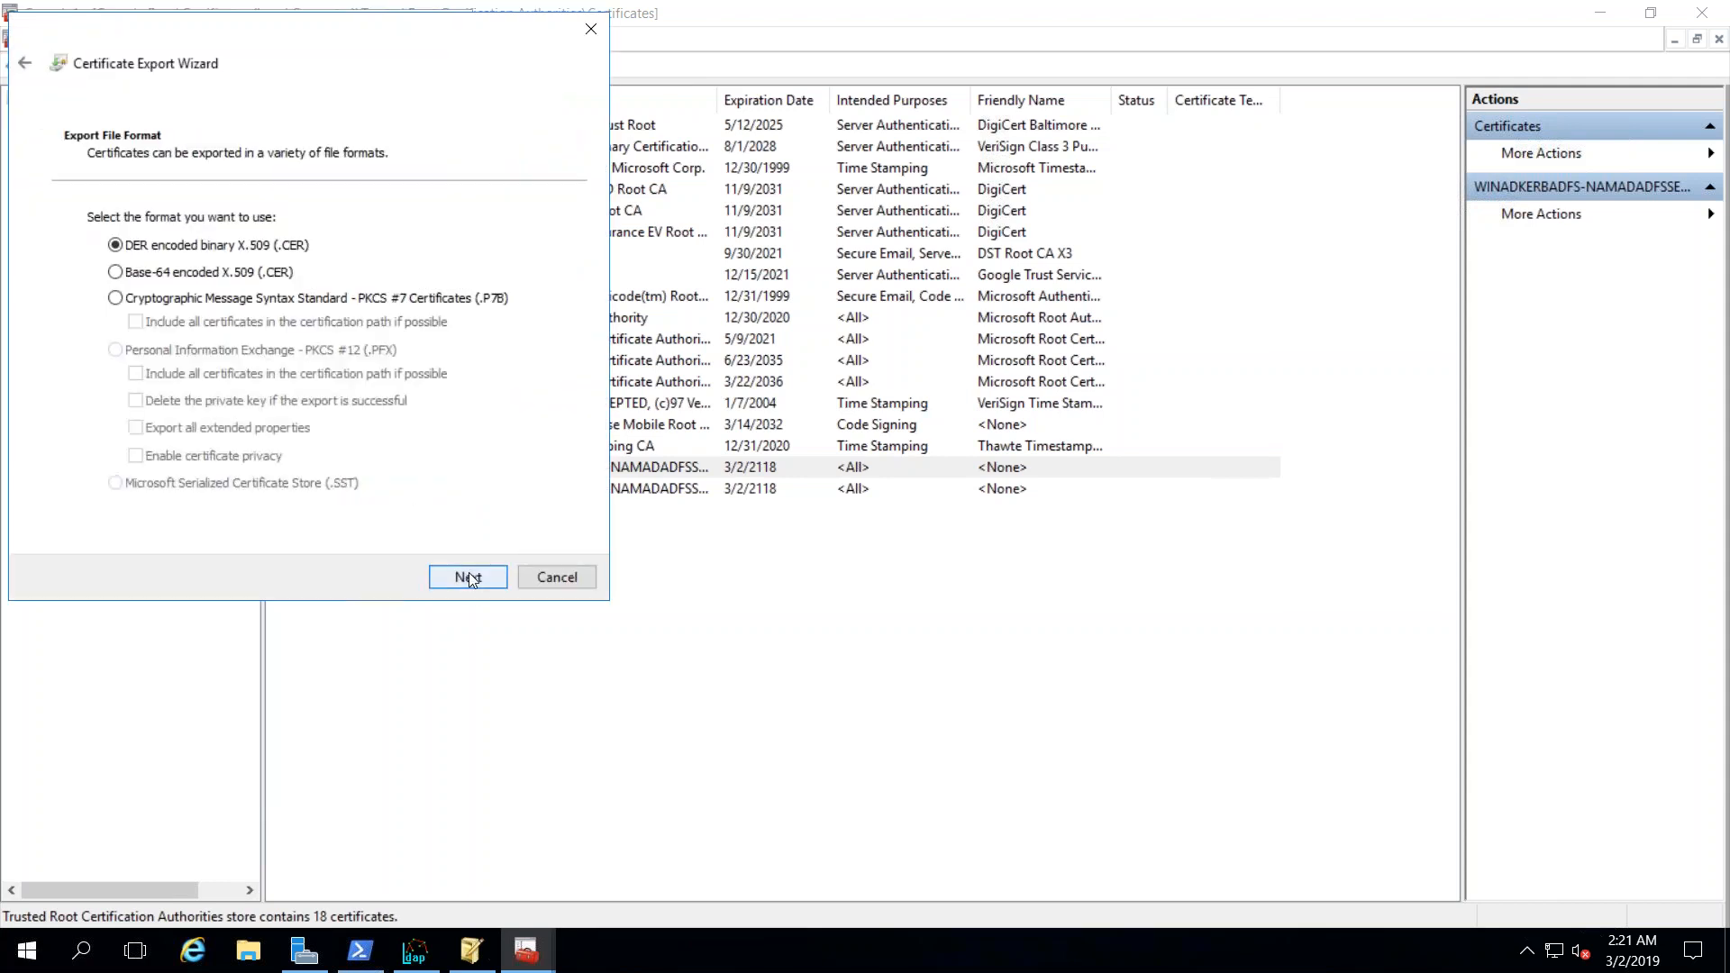
pyautogui.click(151, 299)
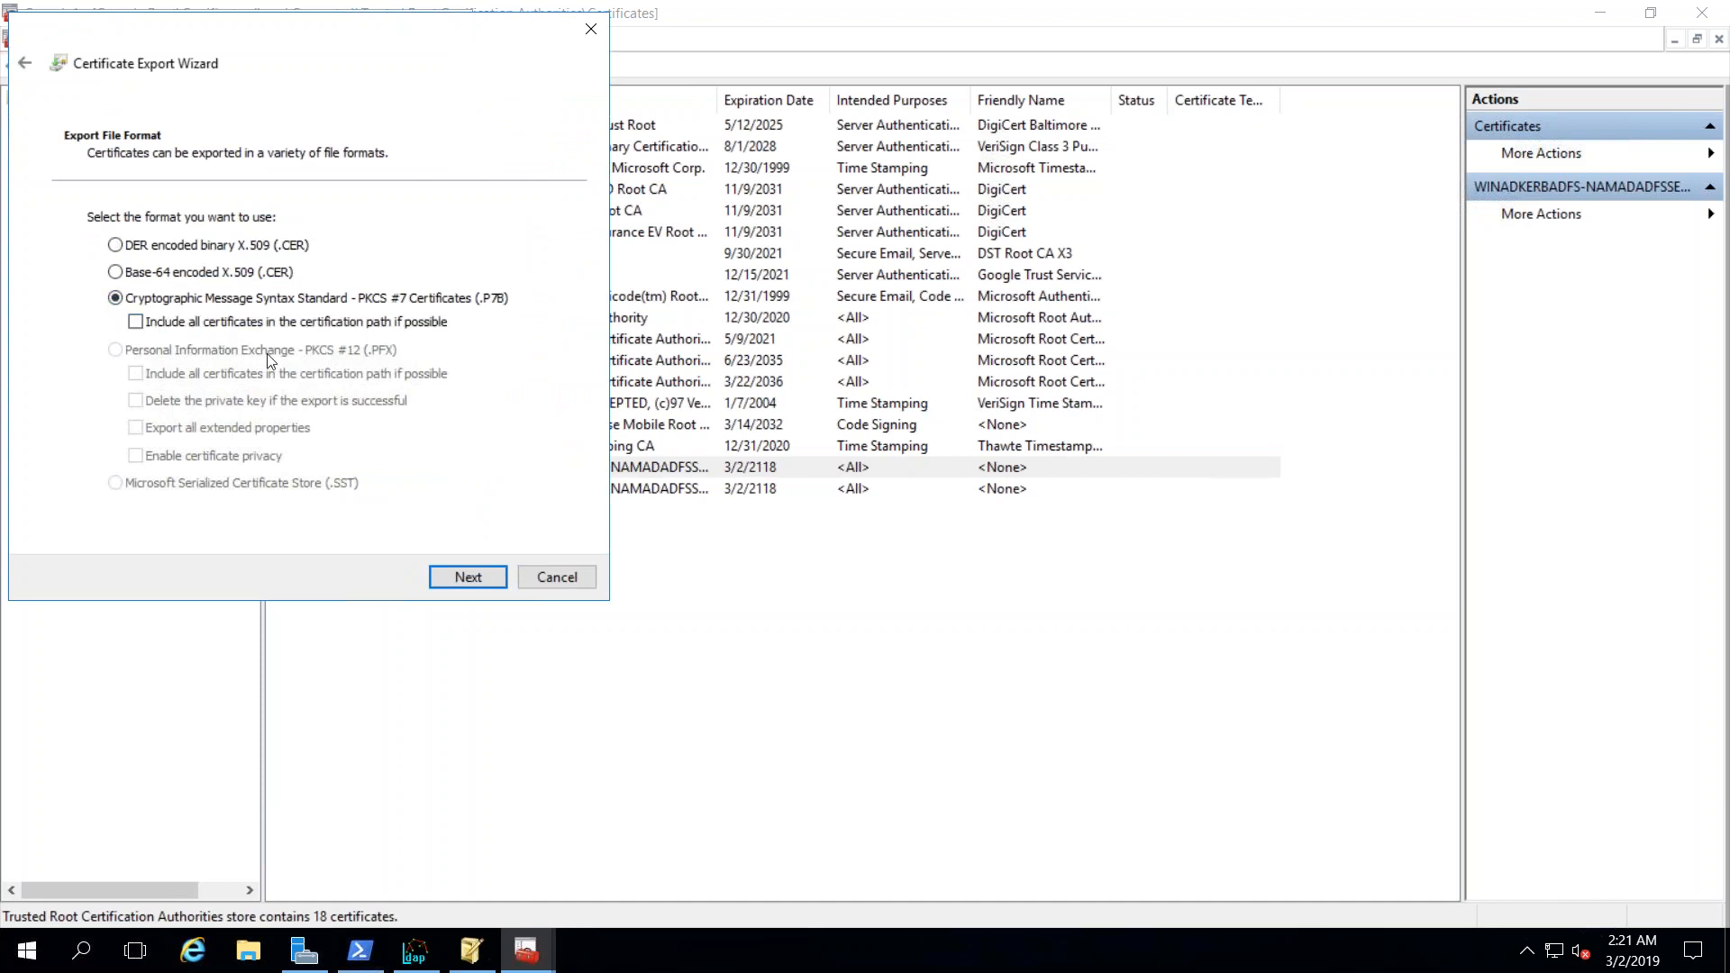
pyautogui.click(138, 324)
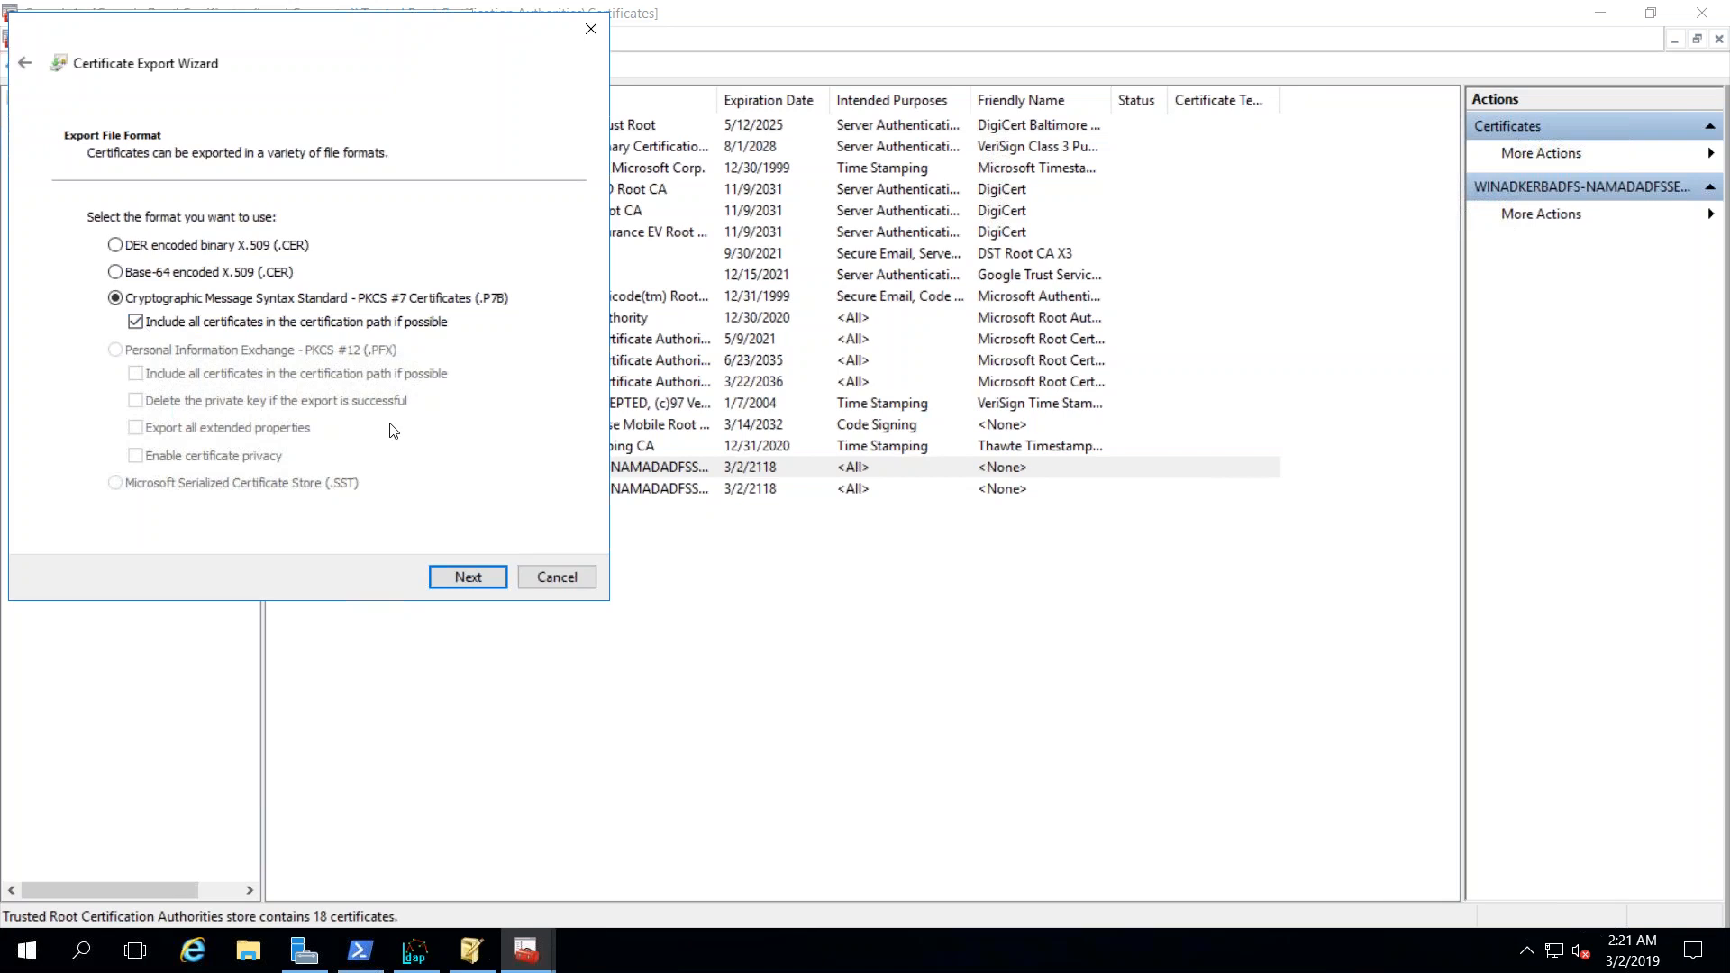
pyautogui.click(468, 581)
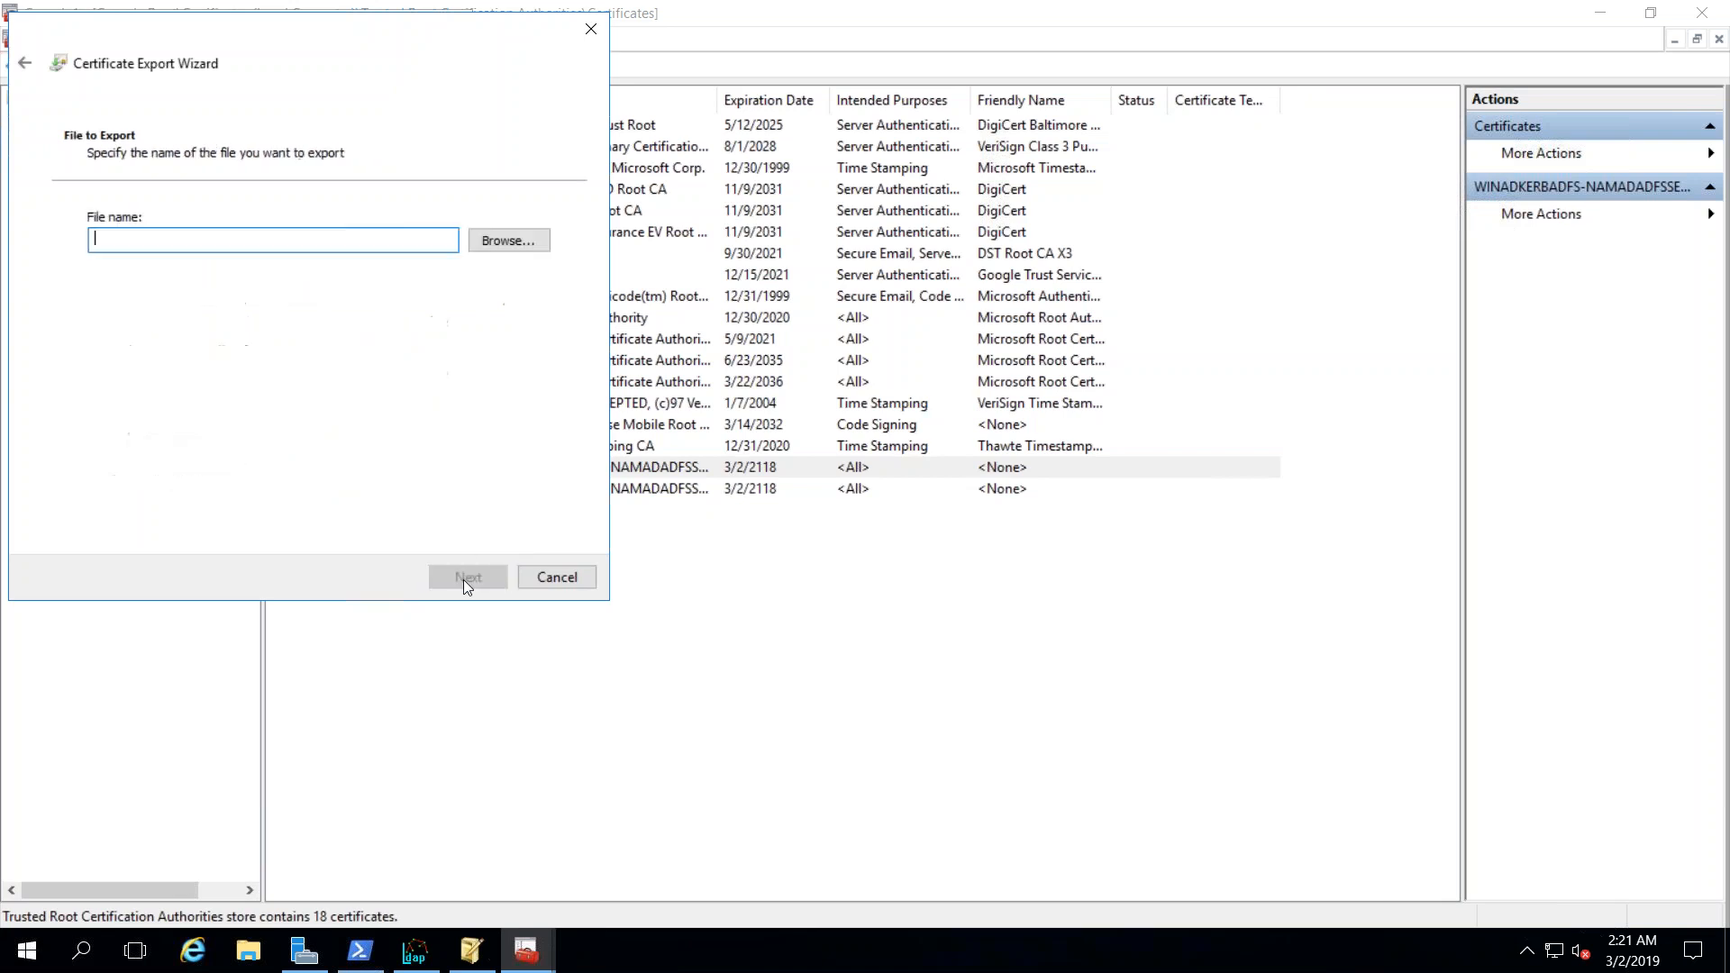
# - Save the export as WINADKERBADFSROOTCACERT in Downloads and complete the wizard
pyautogui.click(502, 244)
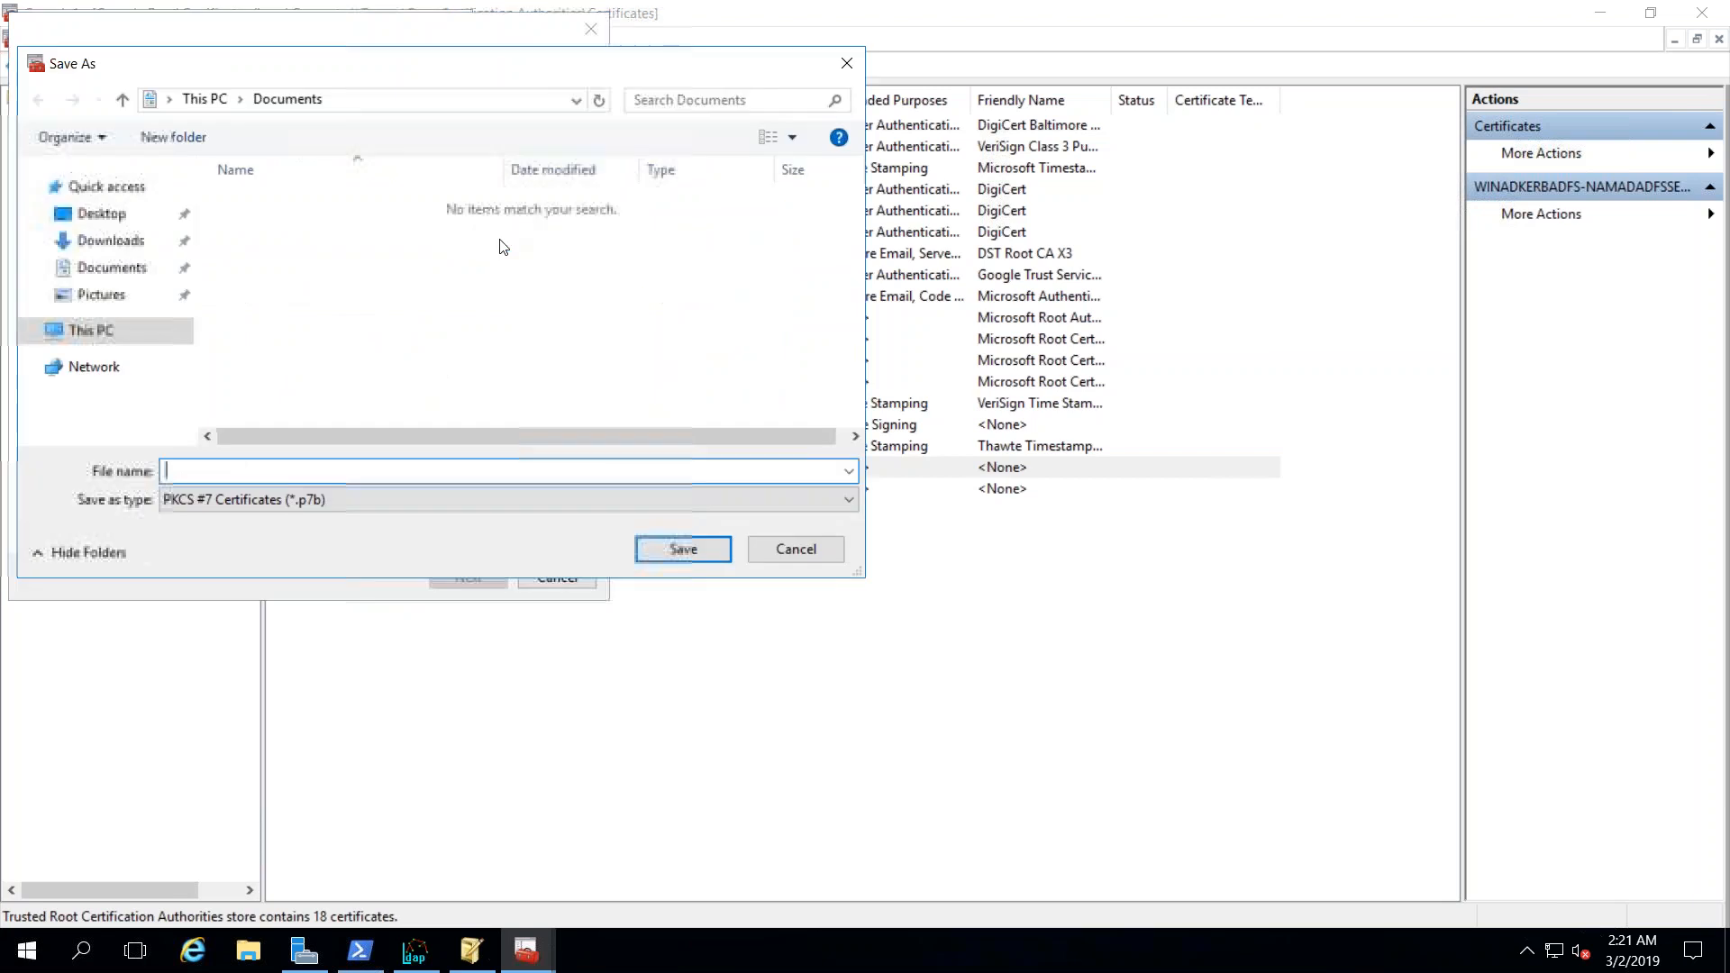
pyautogui.click(135, 241)
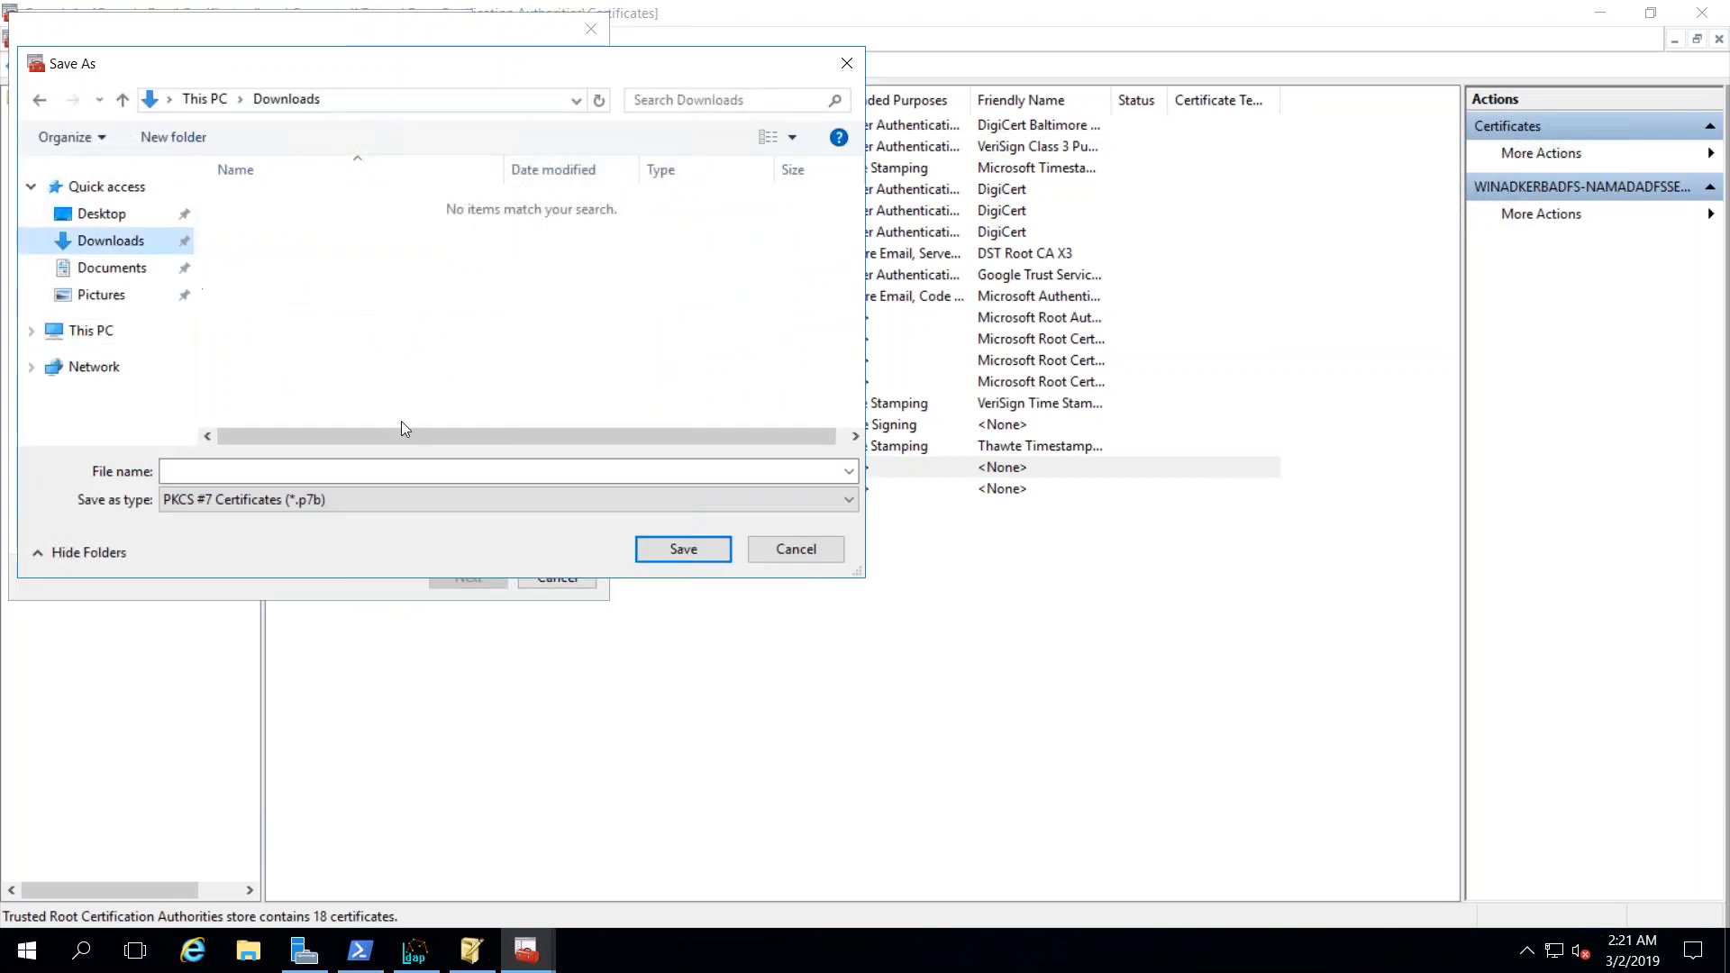
pyautogui.click(289, 471)
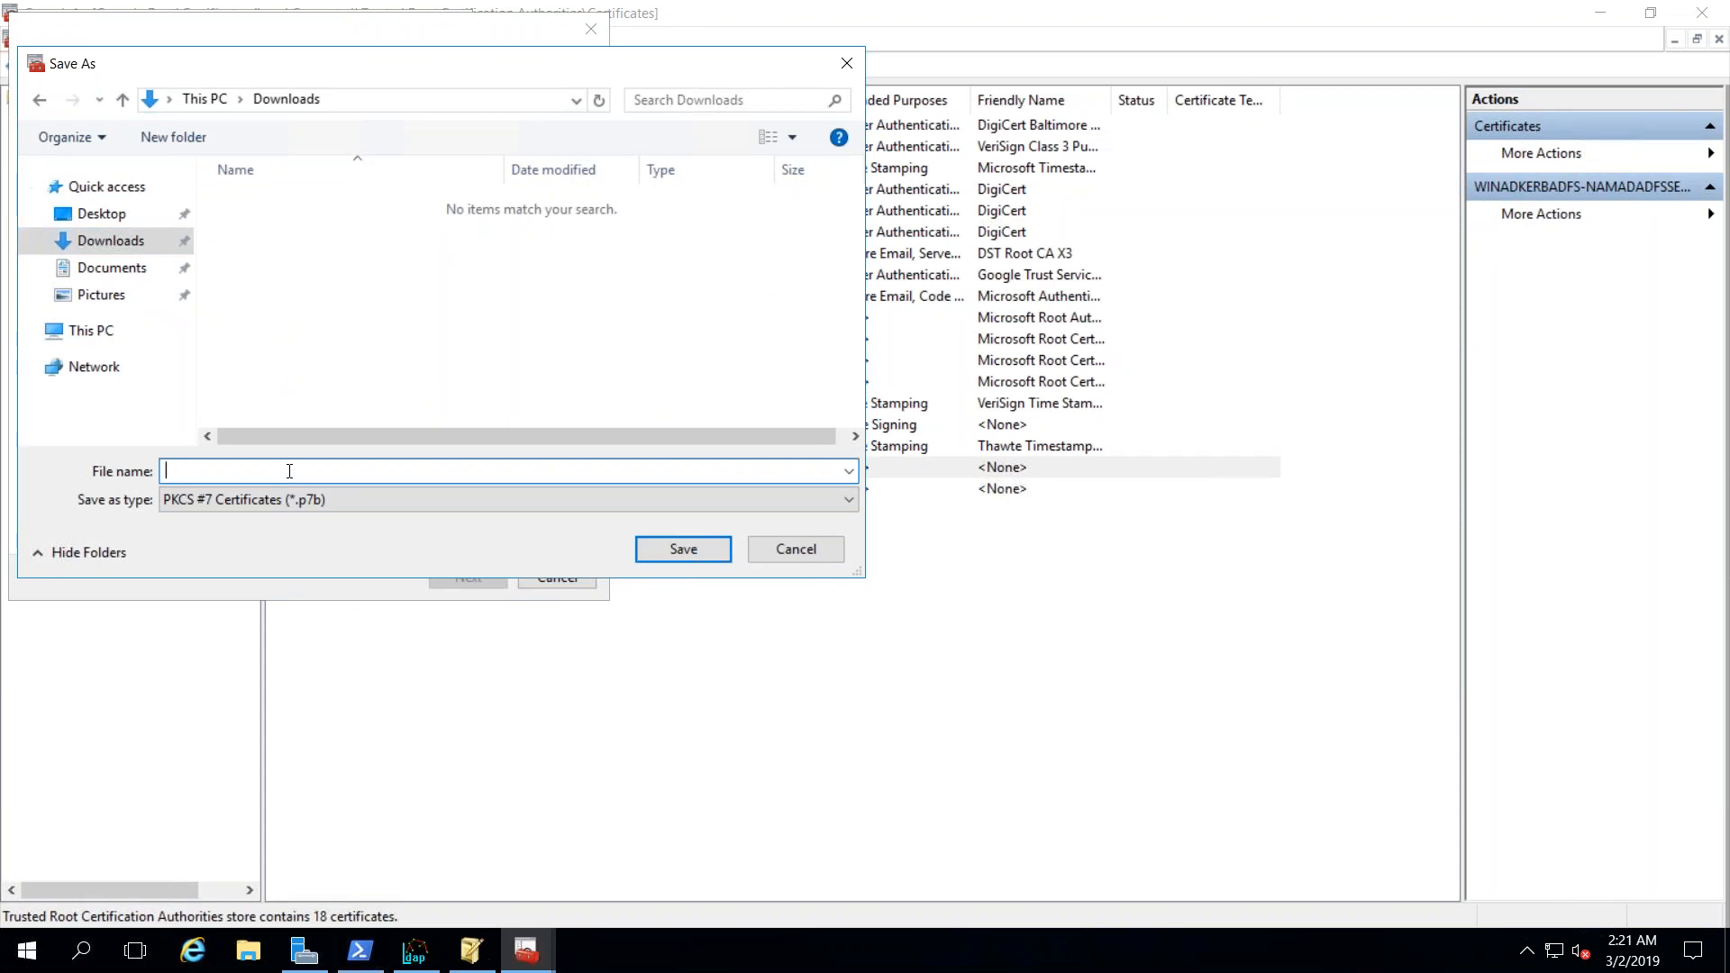
pyautogui.write('WIN')
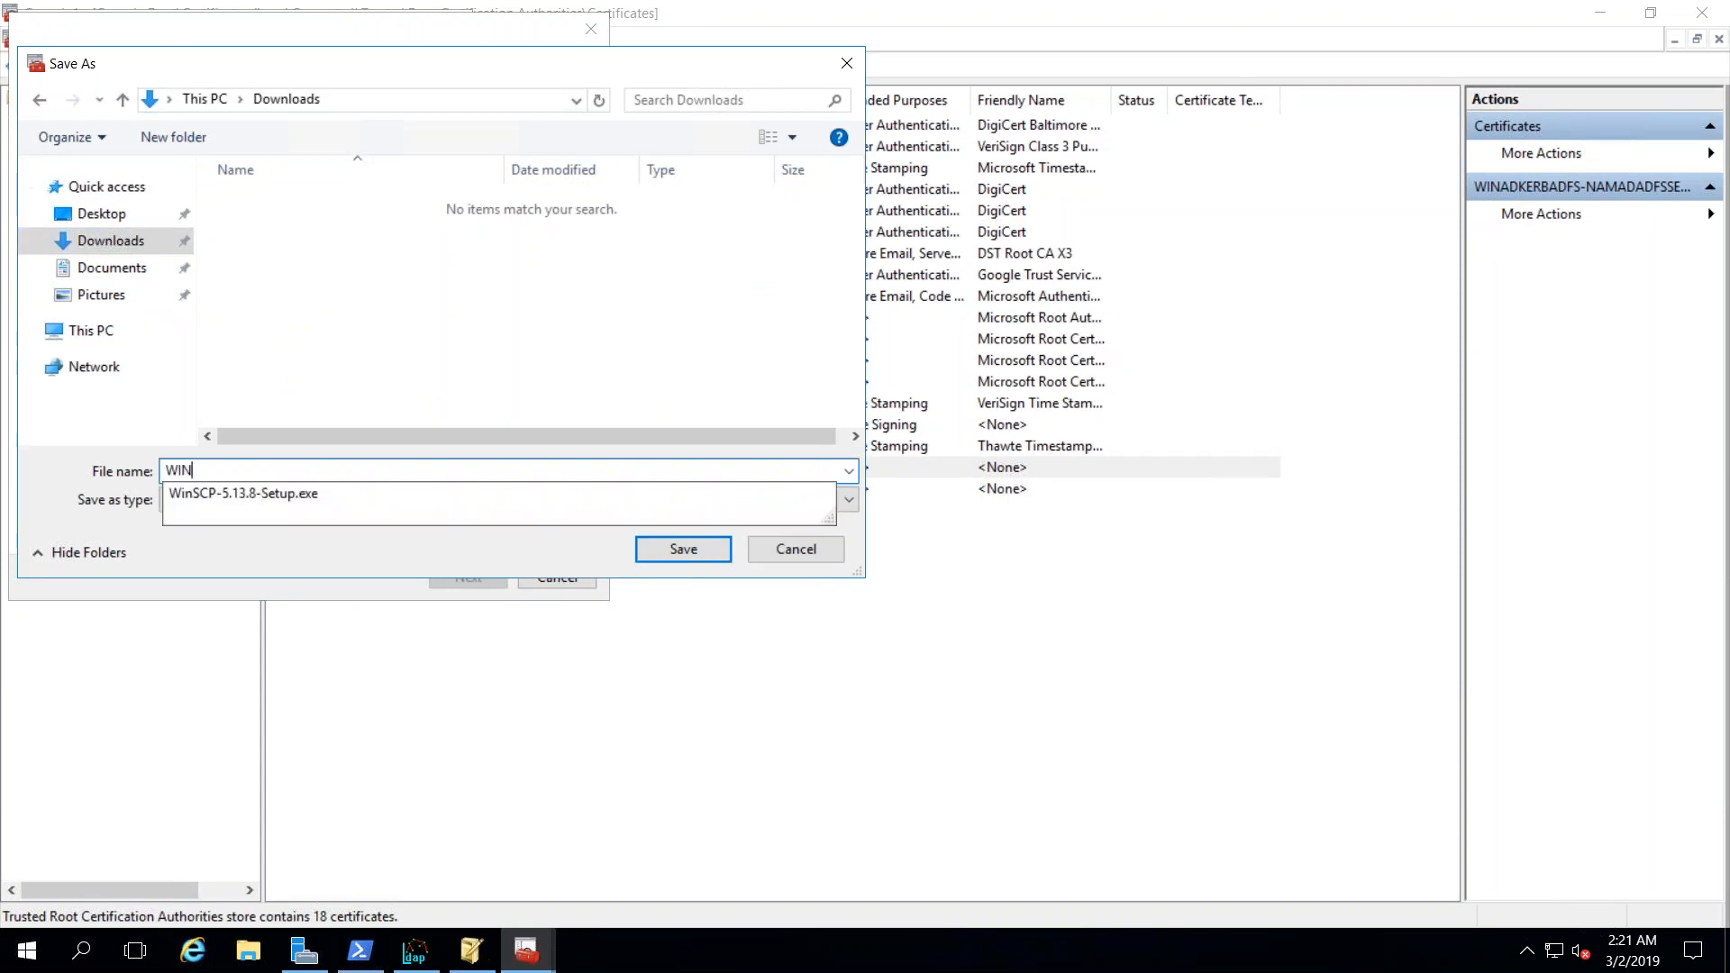
pyautogui.write('AD')
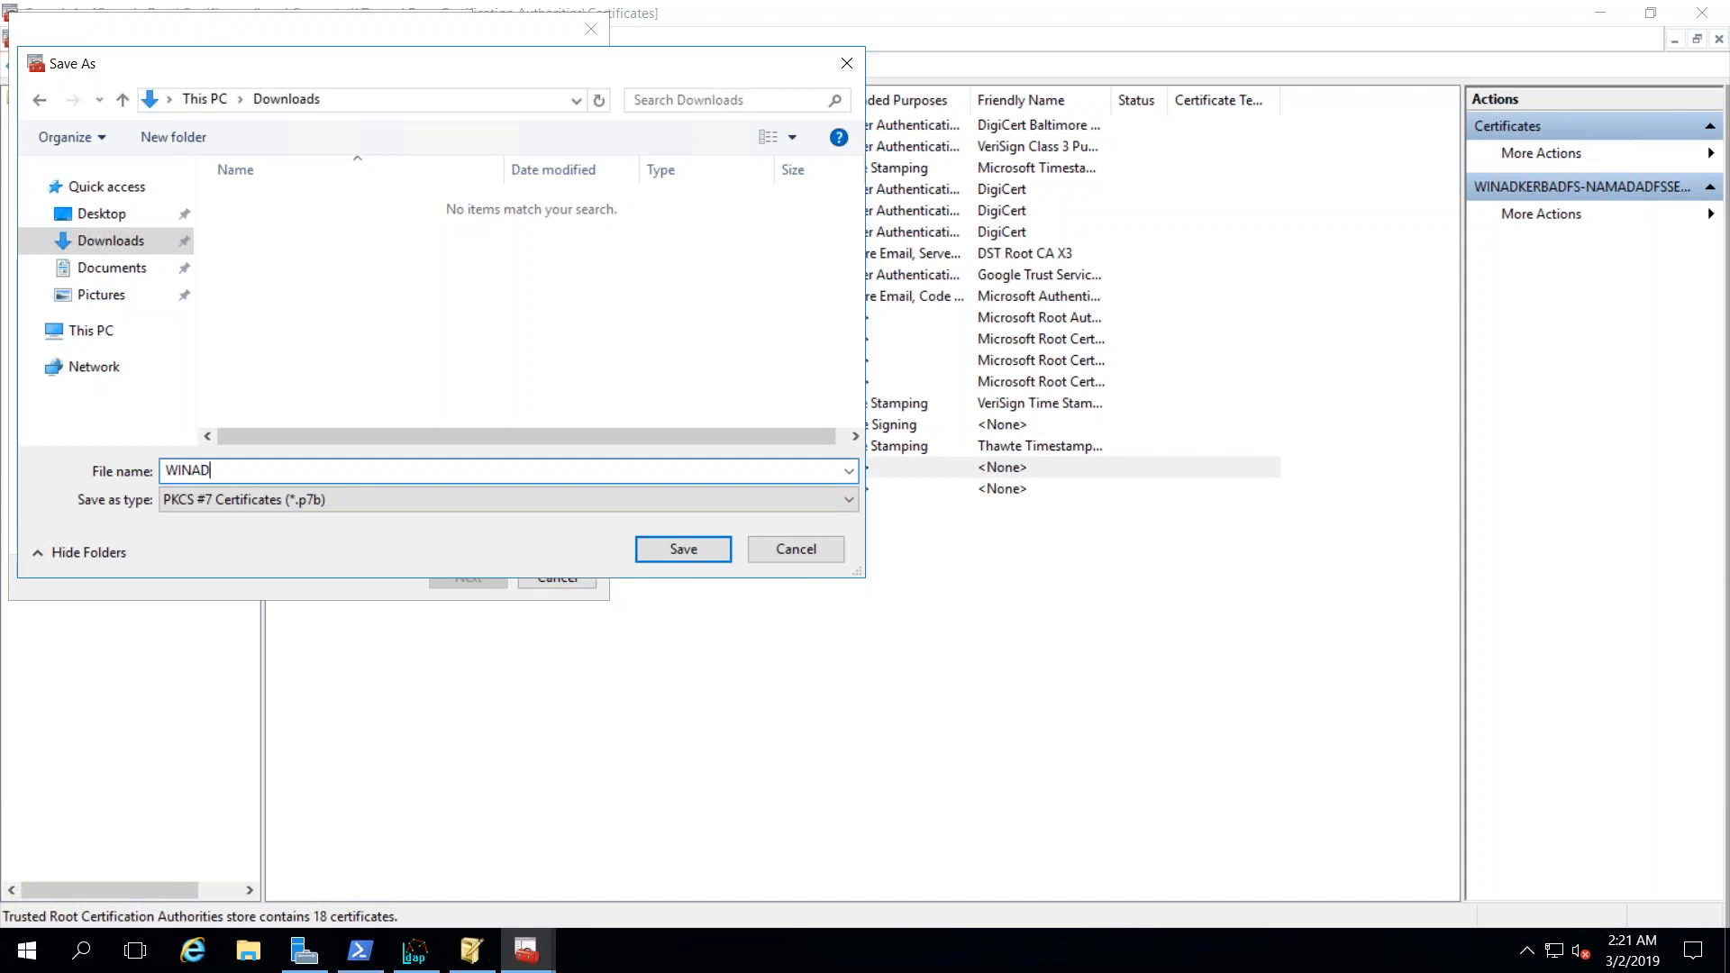
pyautogui.write('KERBADFSROOTCAC')
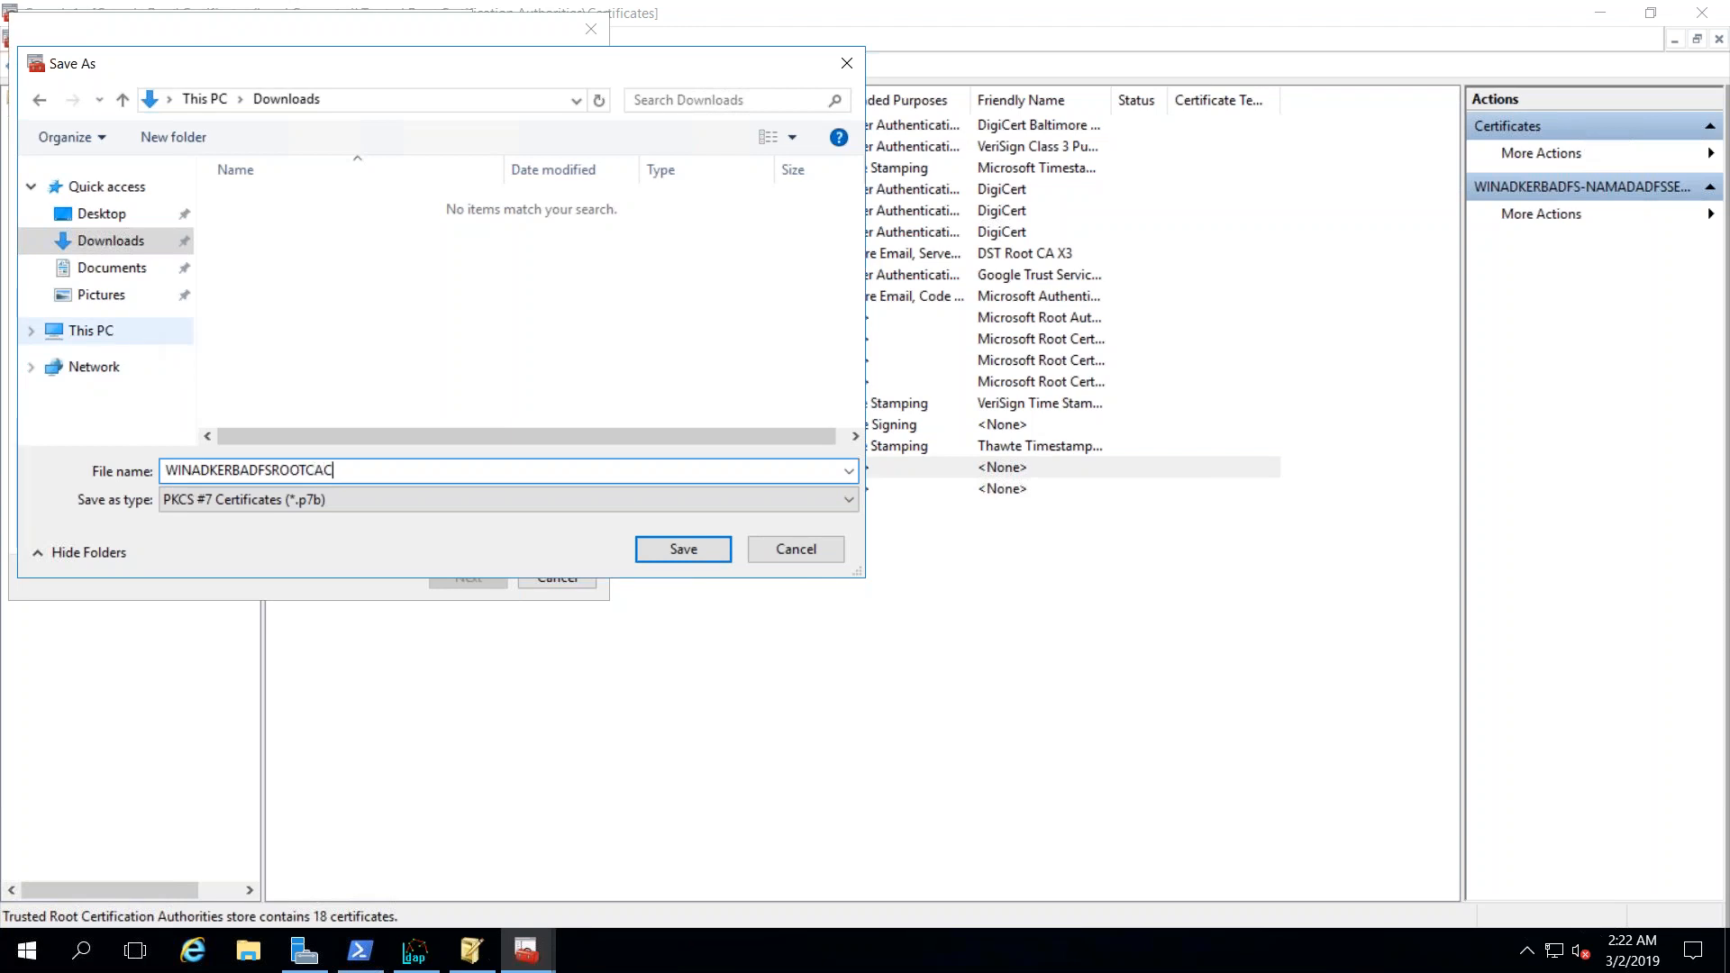
pyautogui.write('ERT')
pyautogui.click(683, 552)
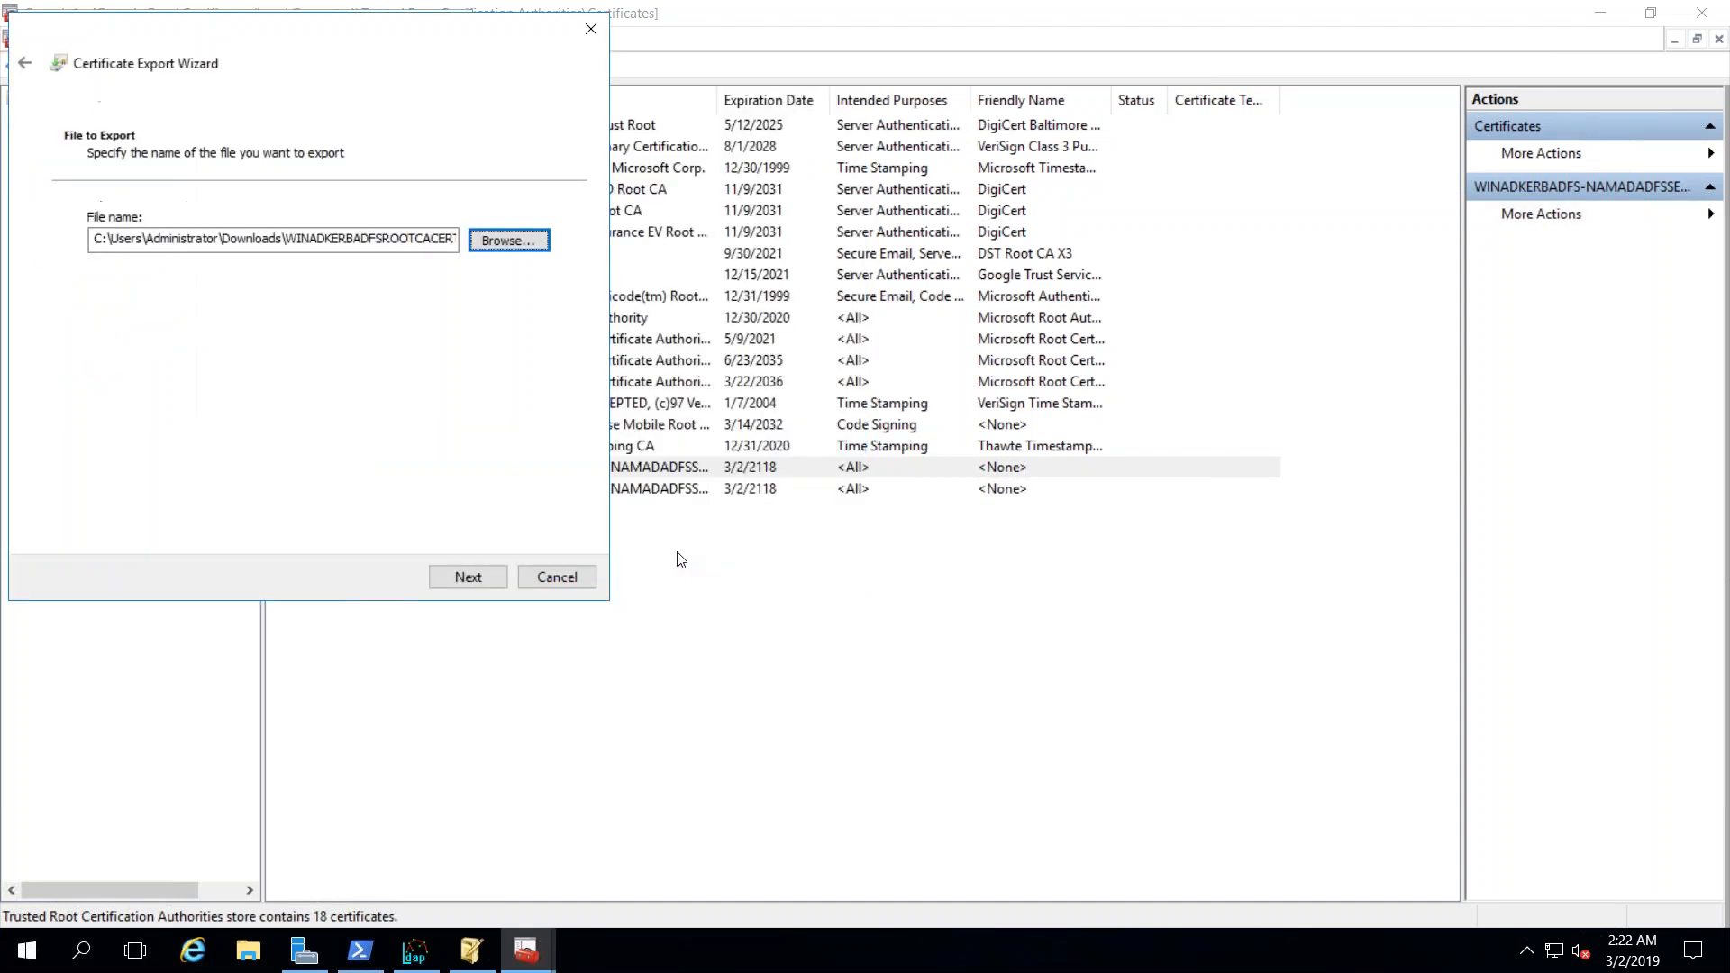
pyautogui.click(469, 579)
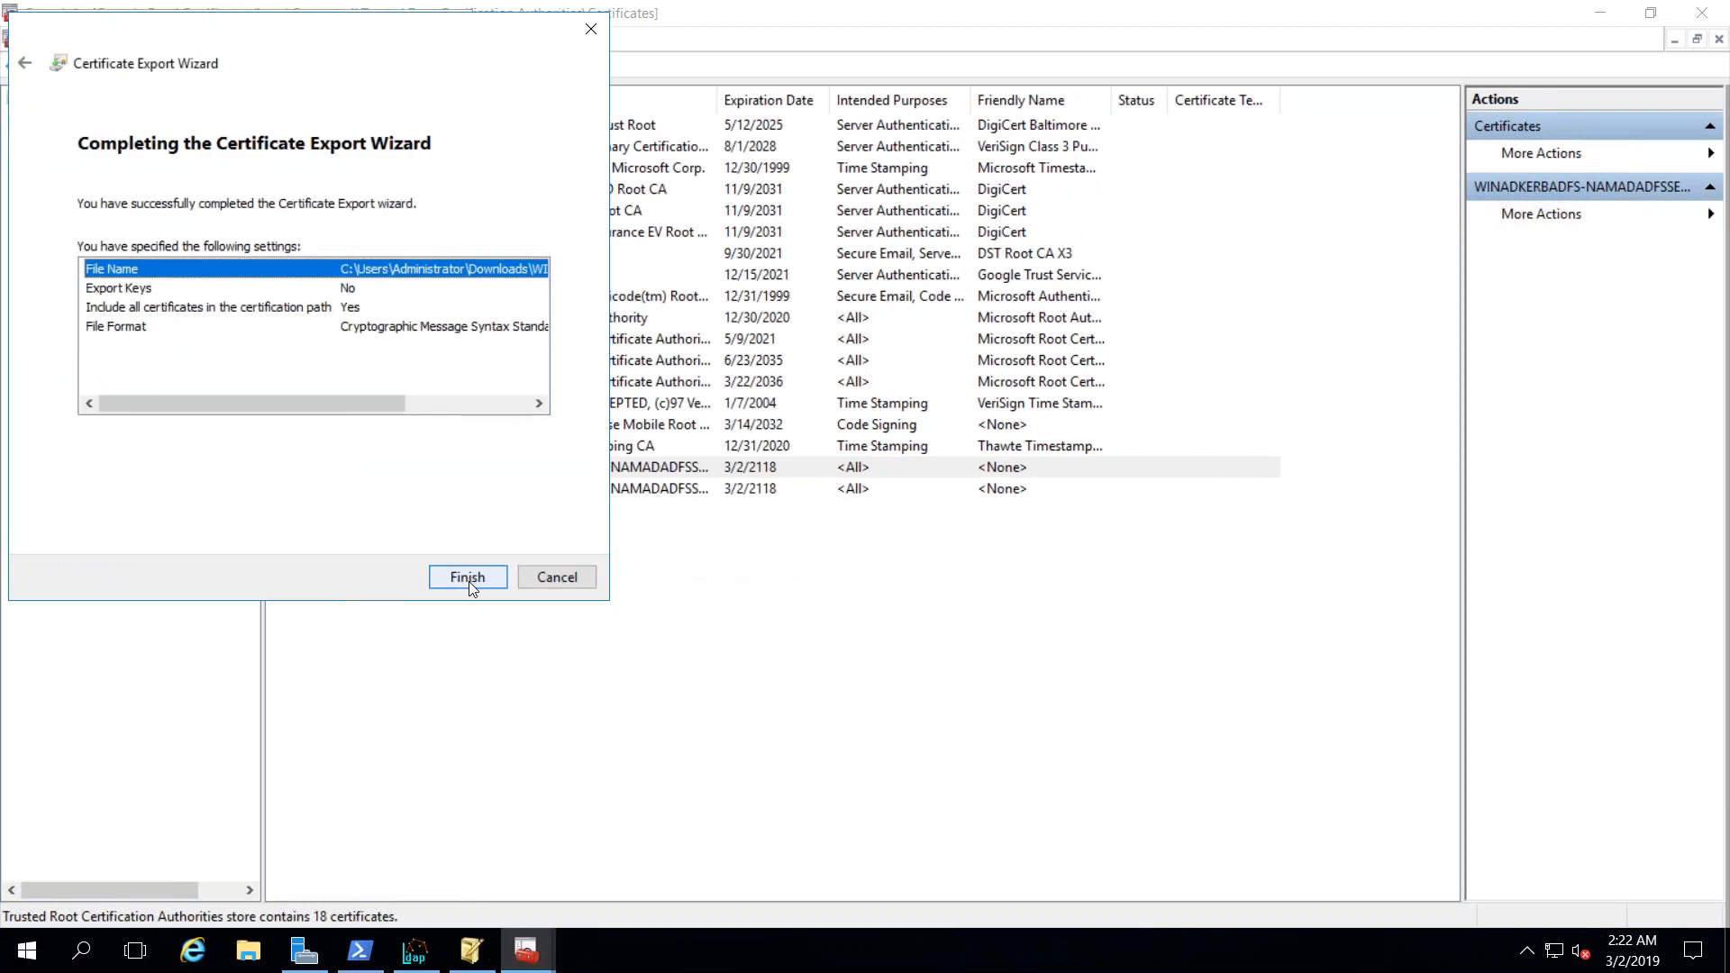
pyautogui.click(469, 578)
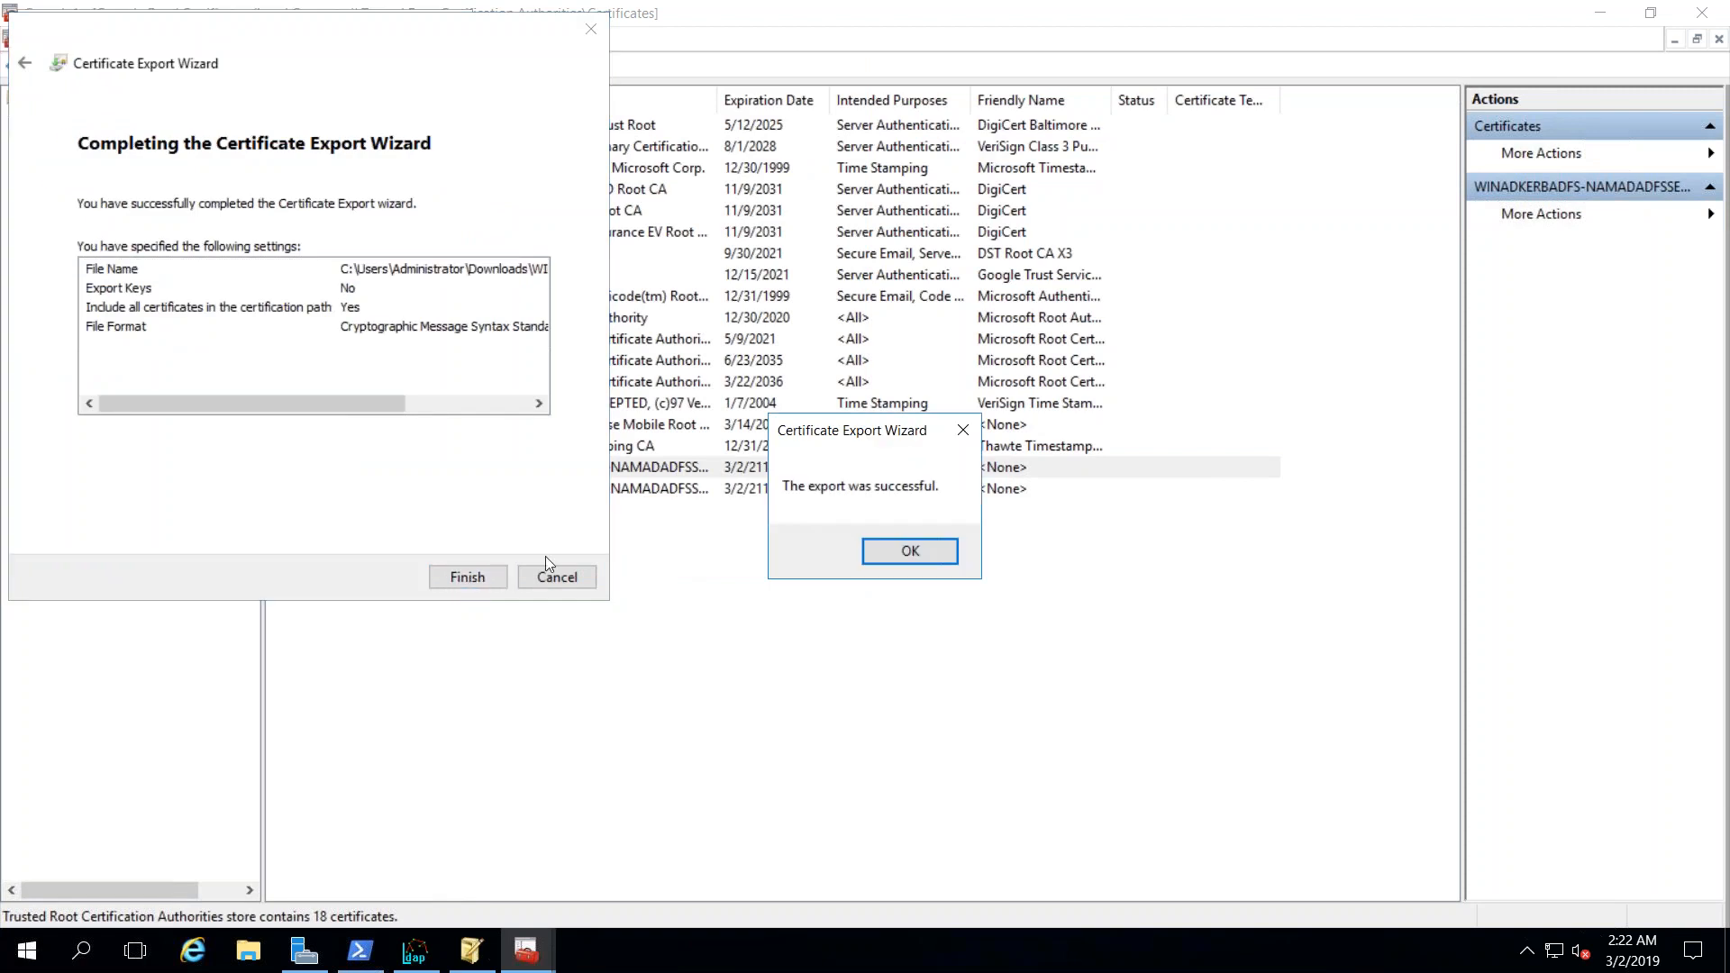
pyautogui.click(908, 551)
pyautogui.click(458, 574)
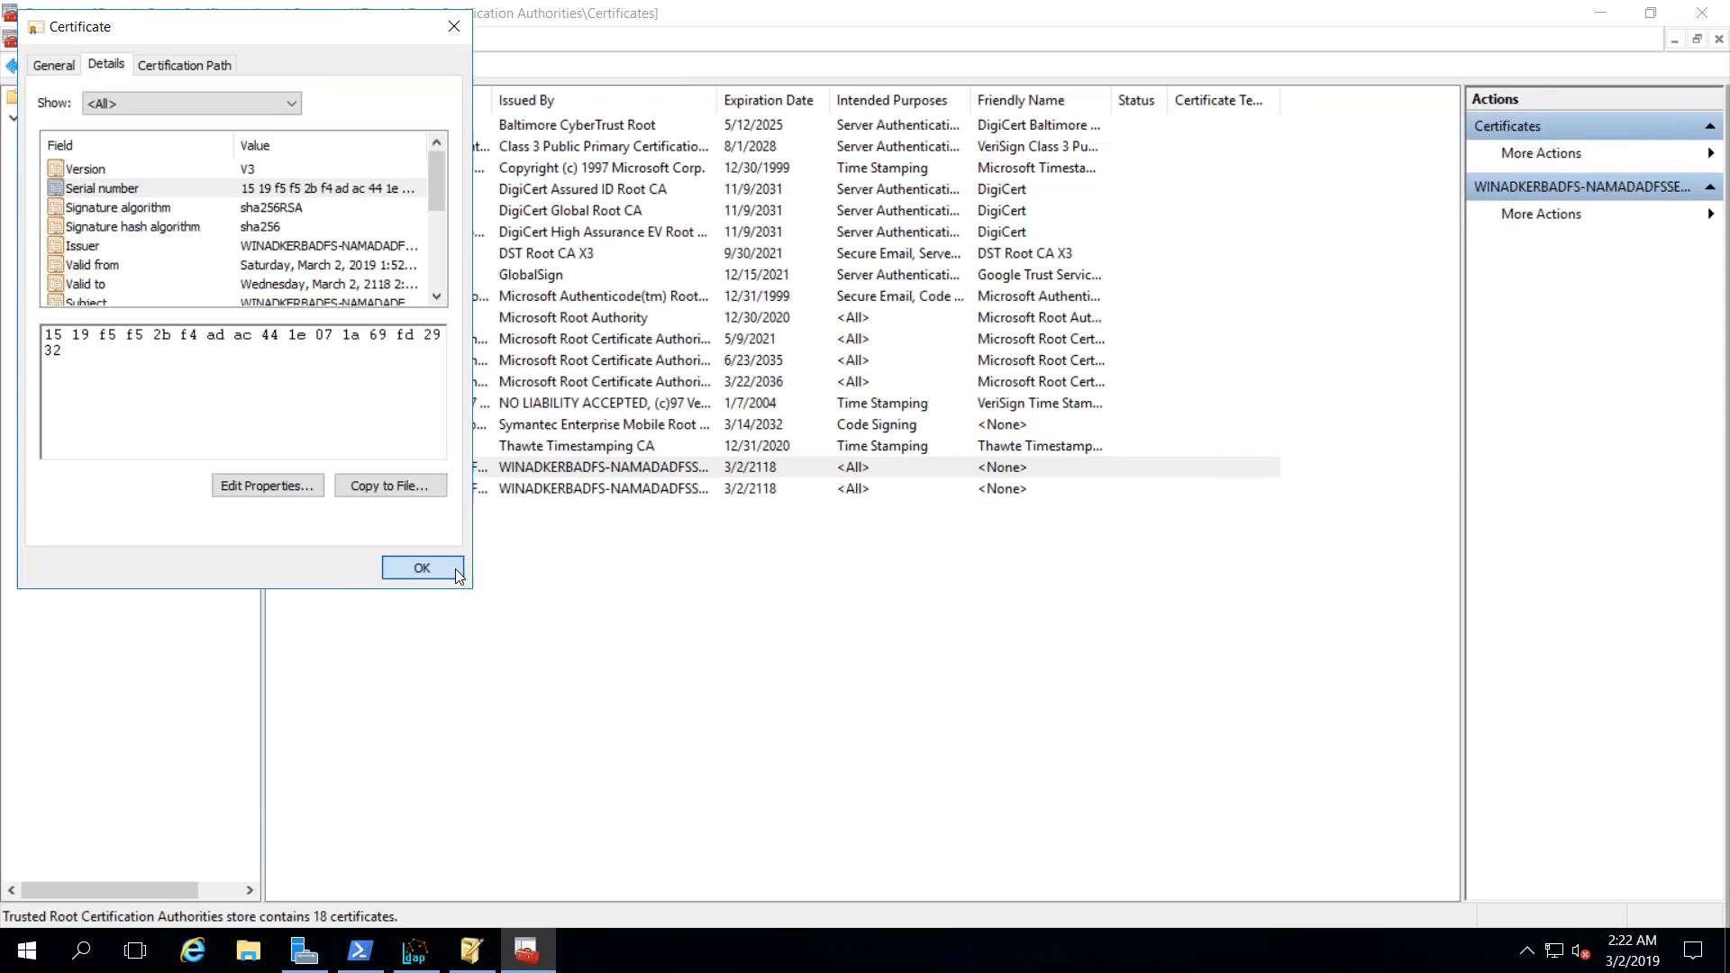
# - Locate the exported WINADKERBADFSROOTCACERT file (974 bytes) in the Downloads folder
pyautogui.click(249, 951)
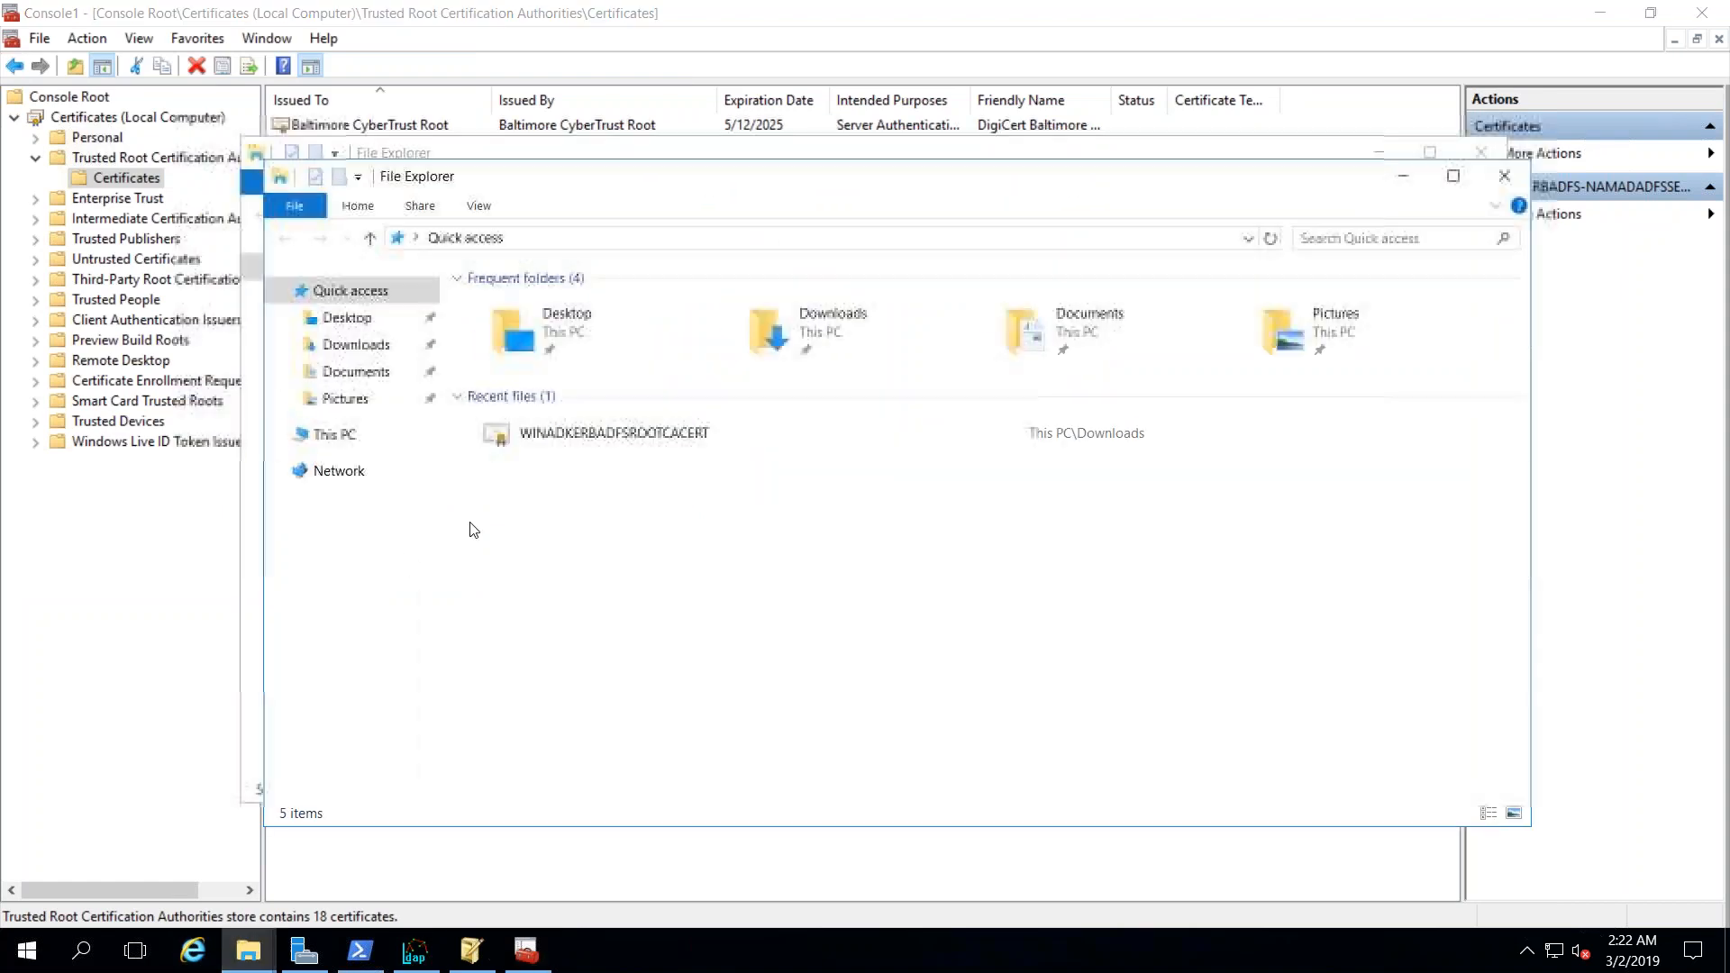
pyautogui.doubleClick(841, 326)
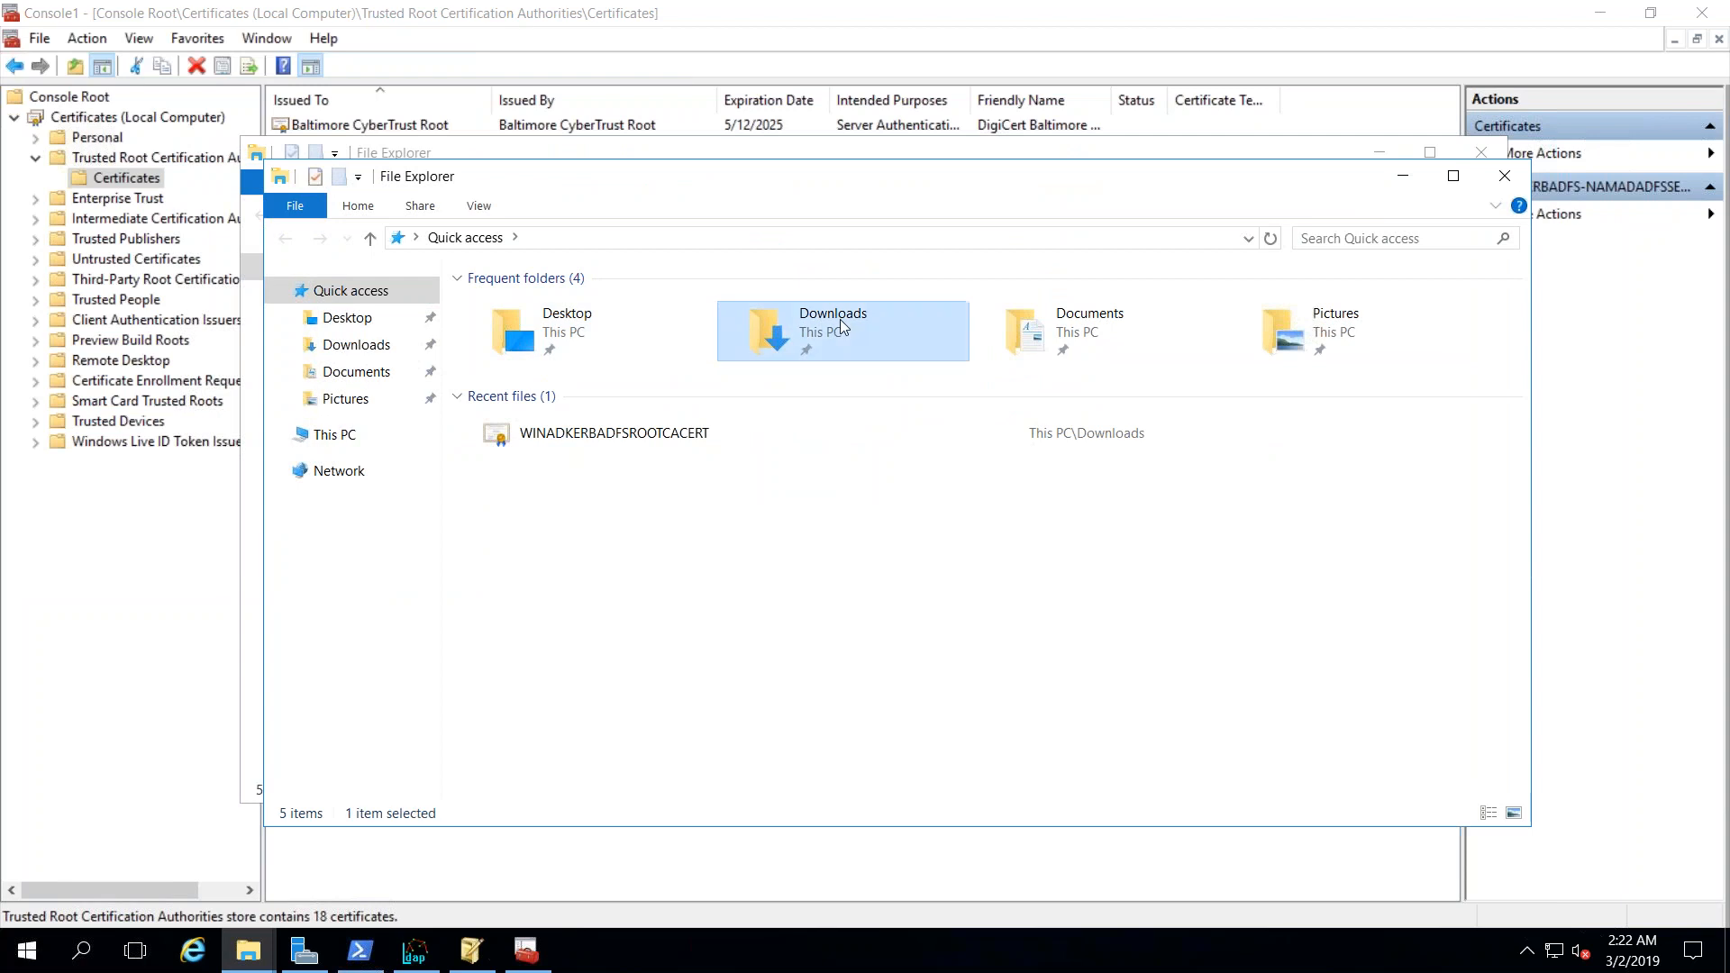
pyautogui.click(616, 310)
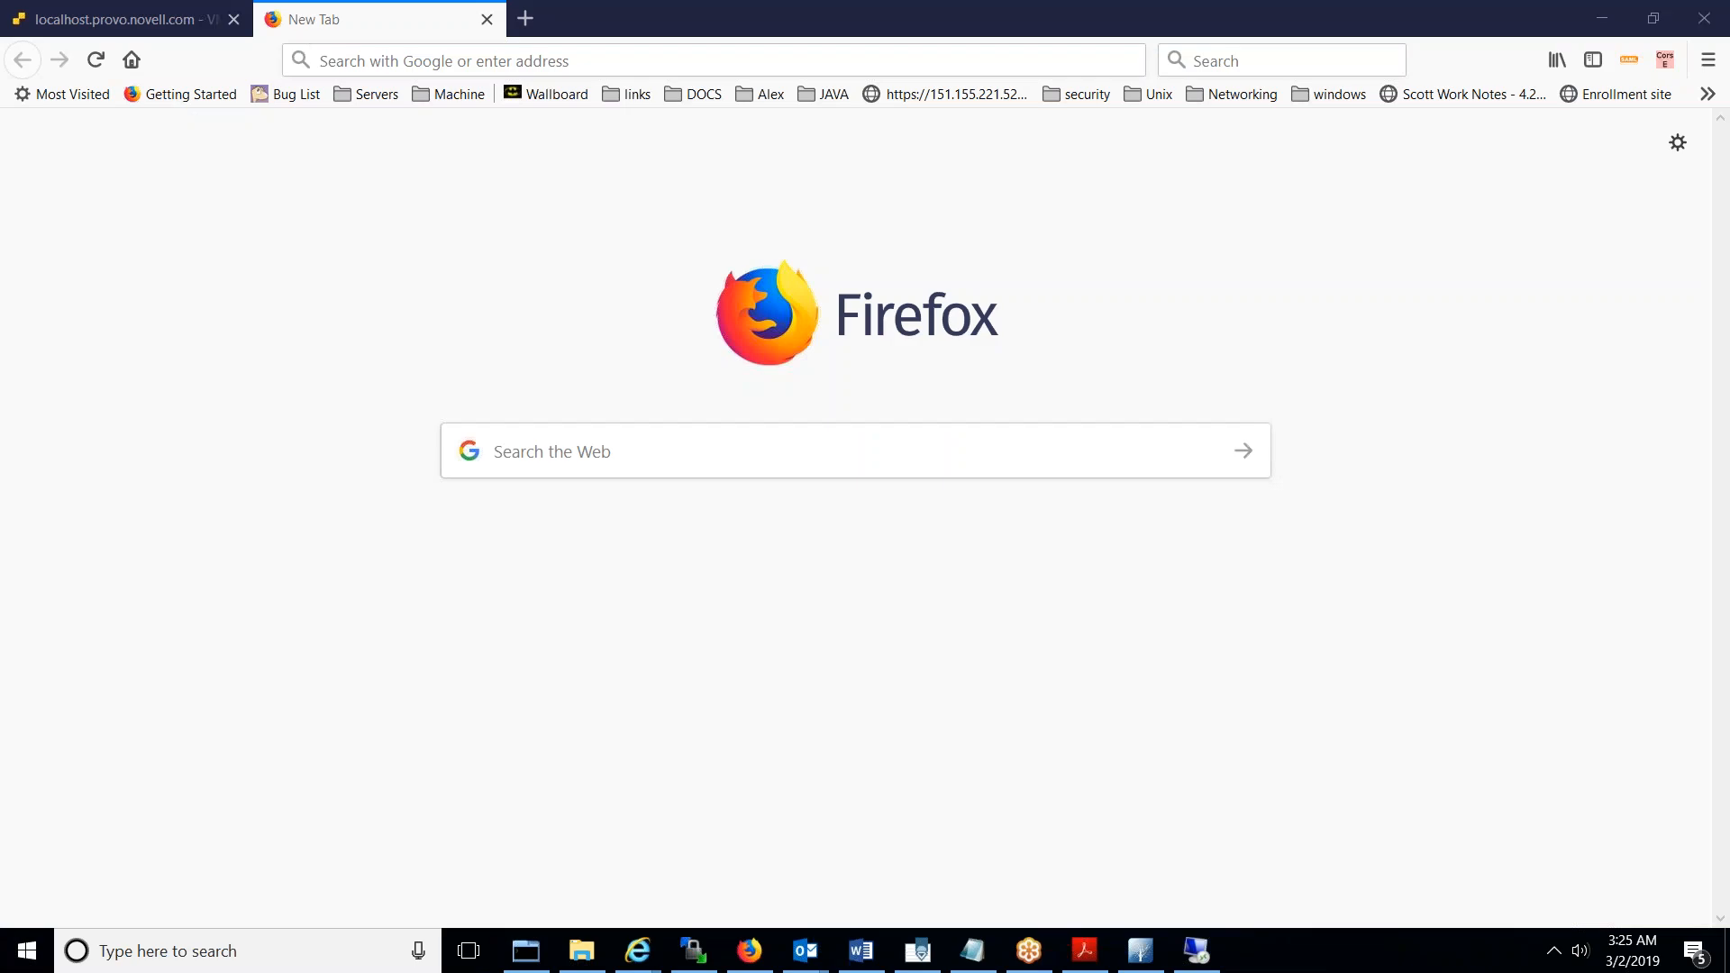
# - Log in to the NetIQ Access Manager admin portal with the admin username and password
pyautogui.click(419, 60)
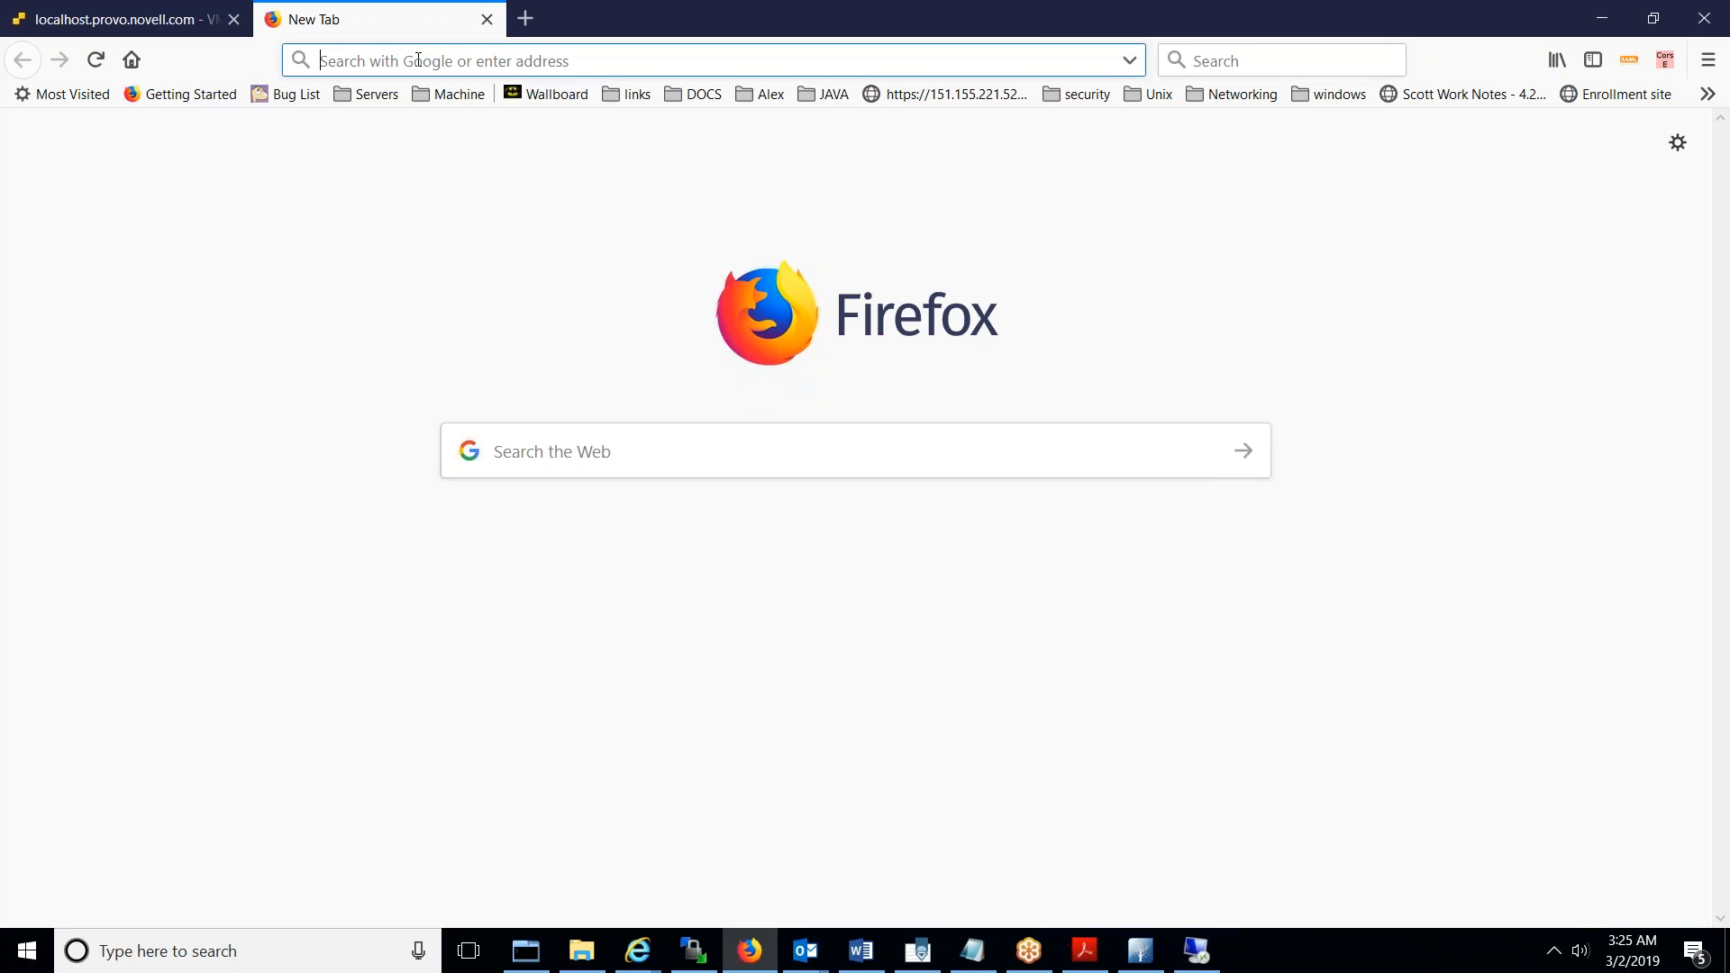
pyautogui.write('htt')
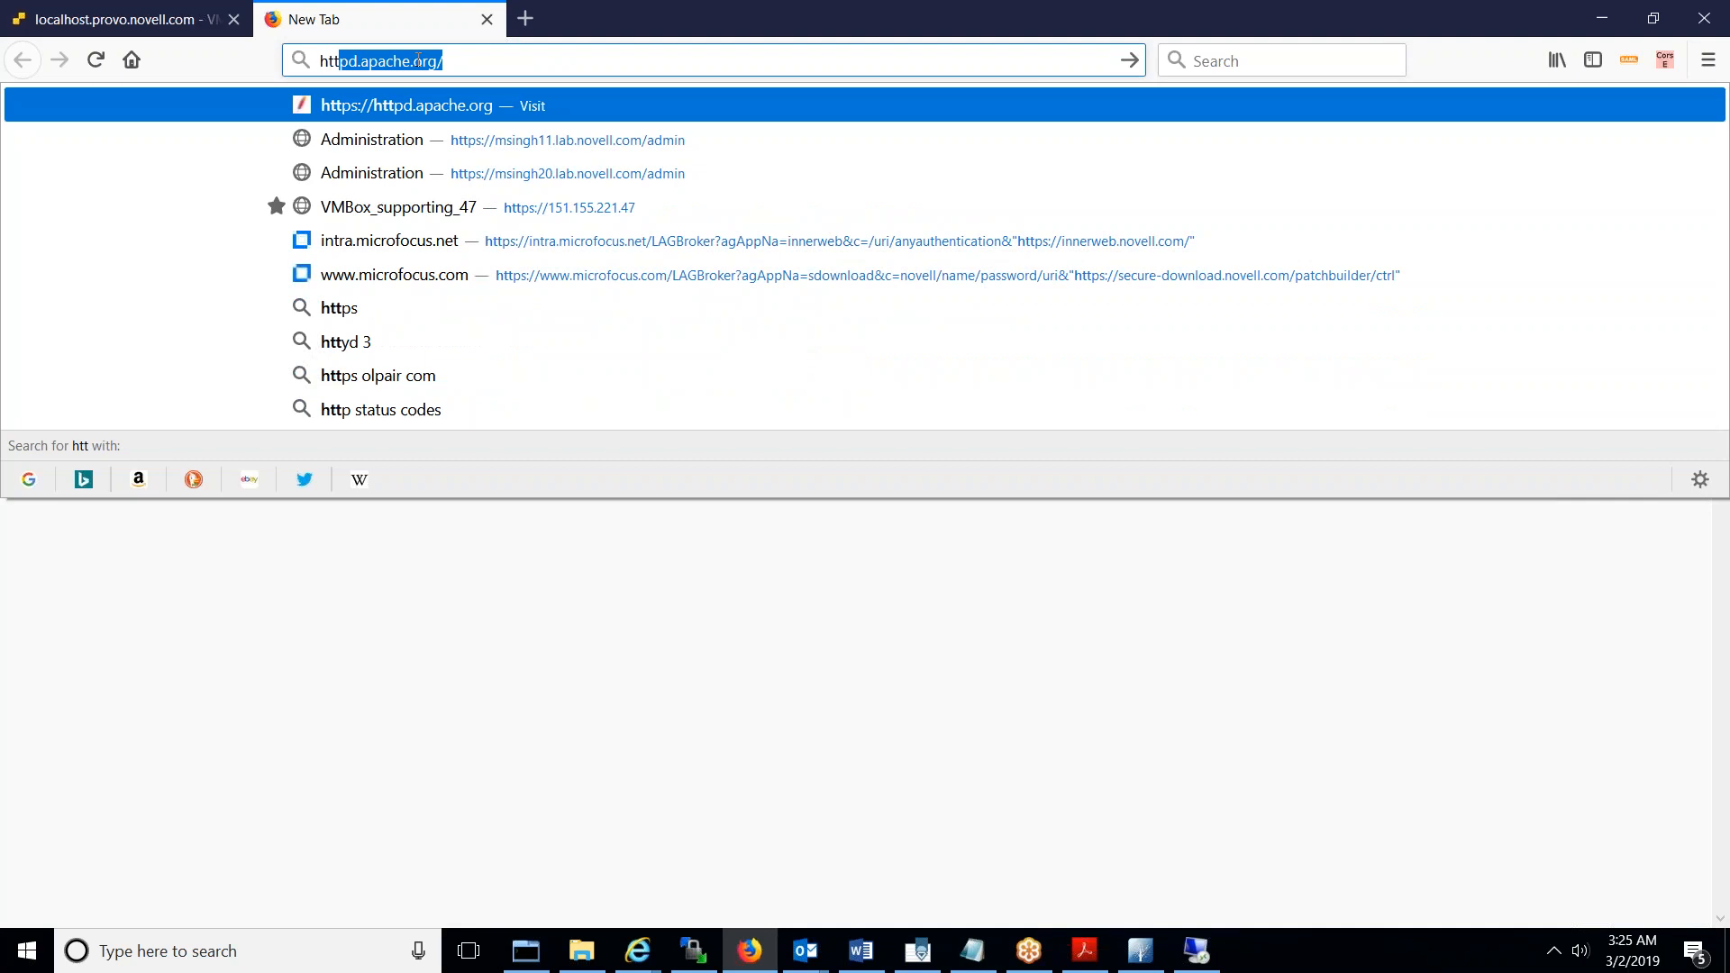
pyautogui.write('ps')
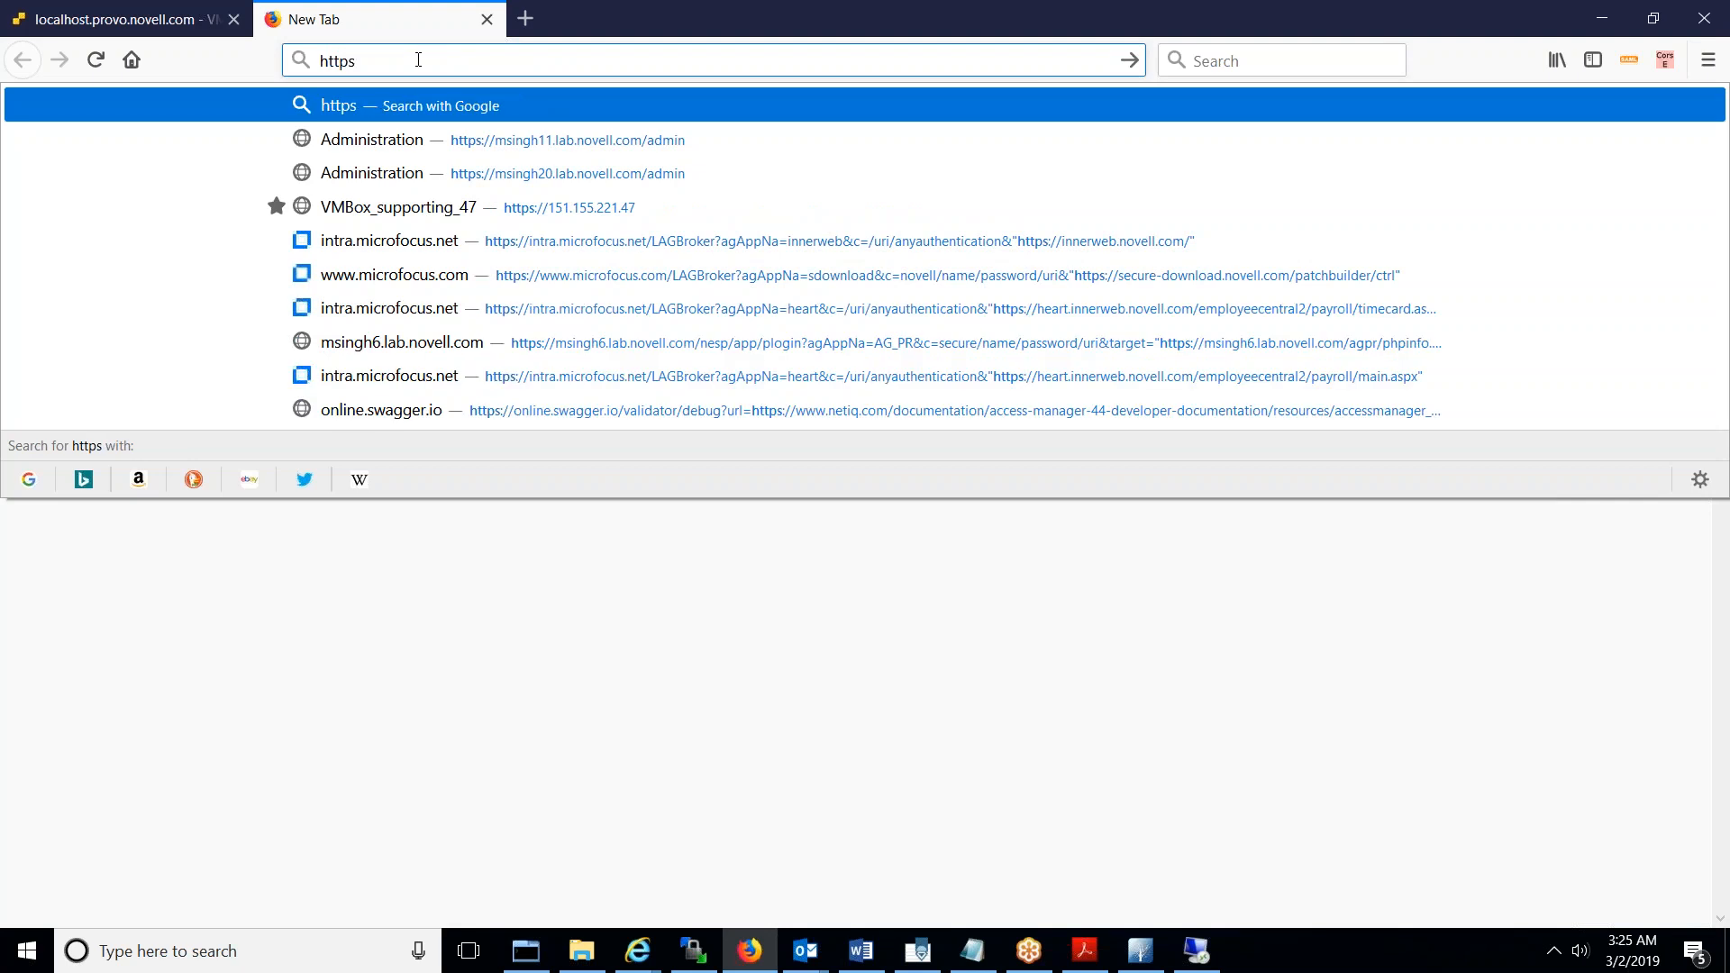
pyautogui.write('://')
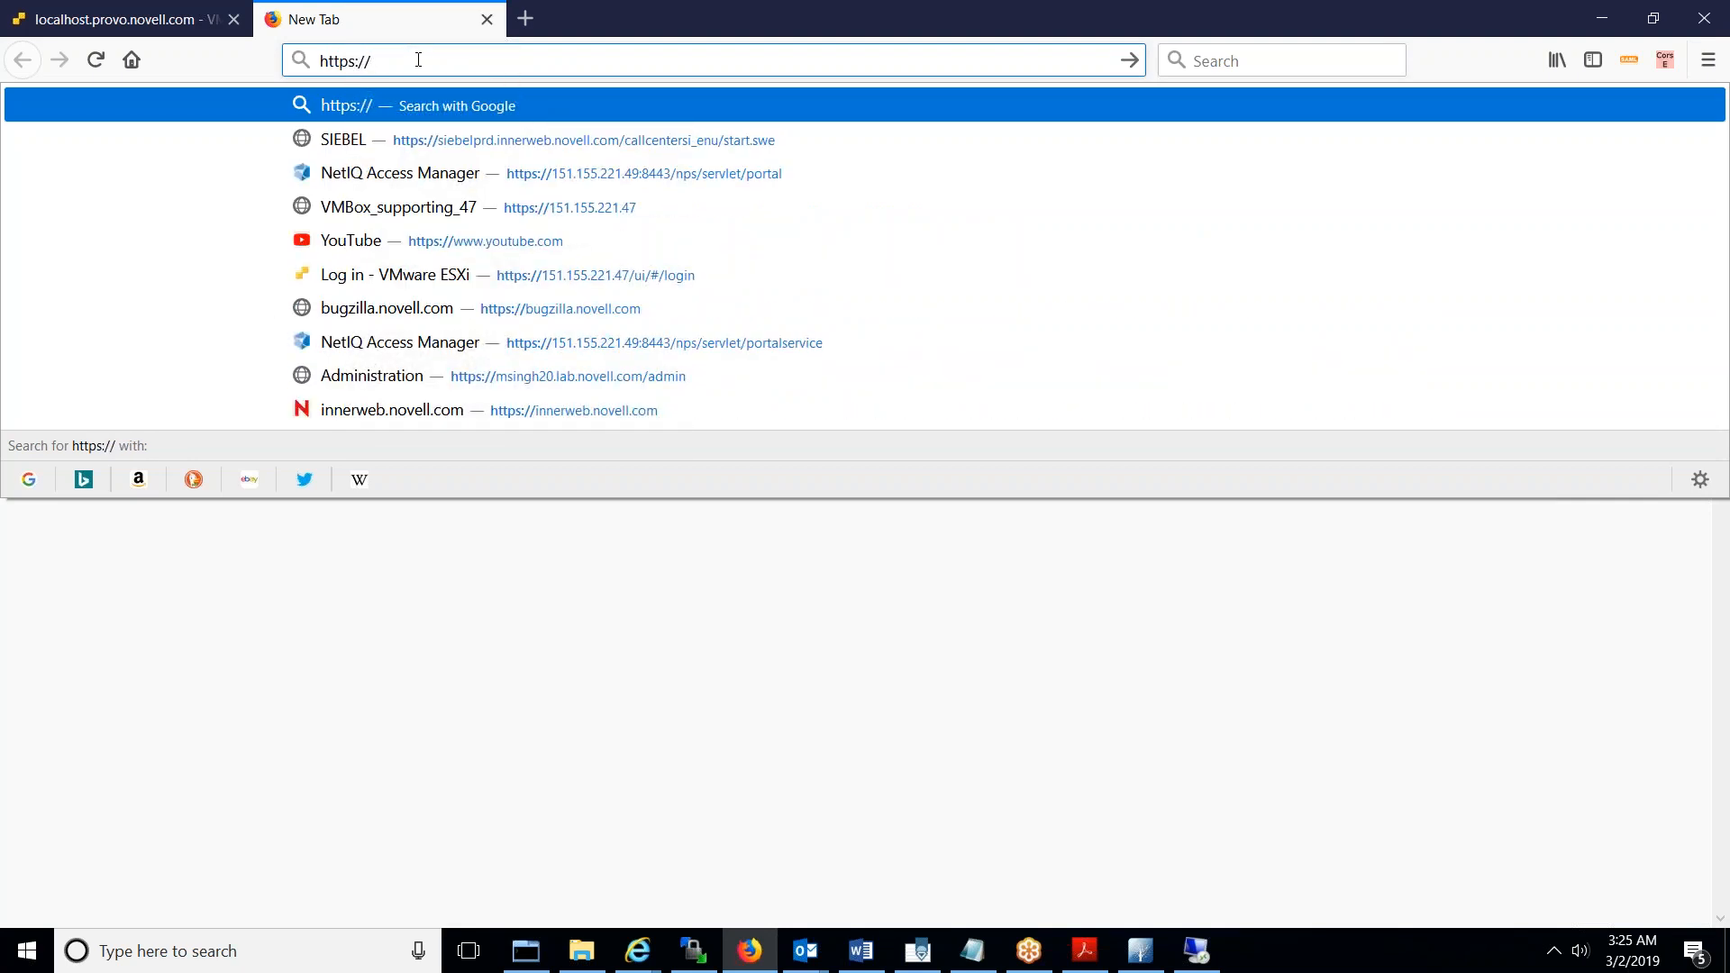
pyautogui.press('Down')
pyautogui.press('Down')
pyautogui.press('Return')
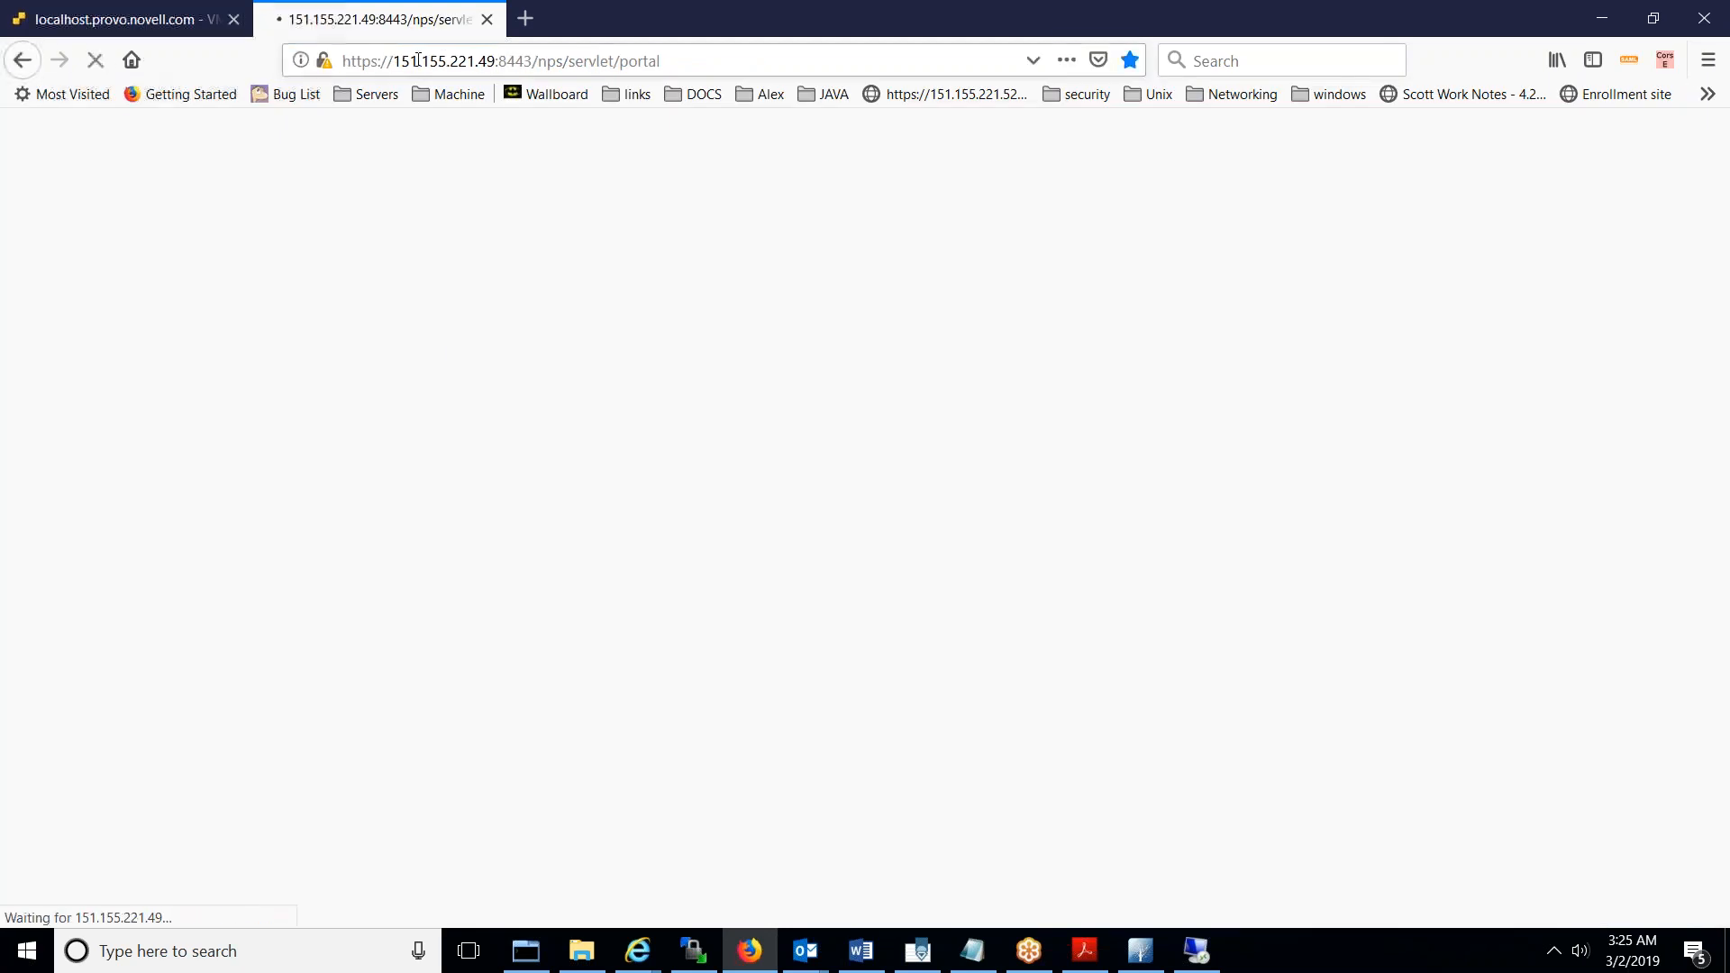
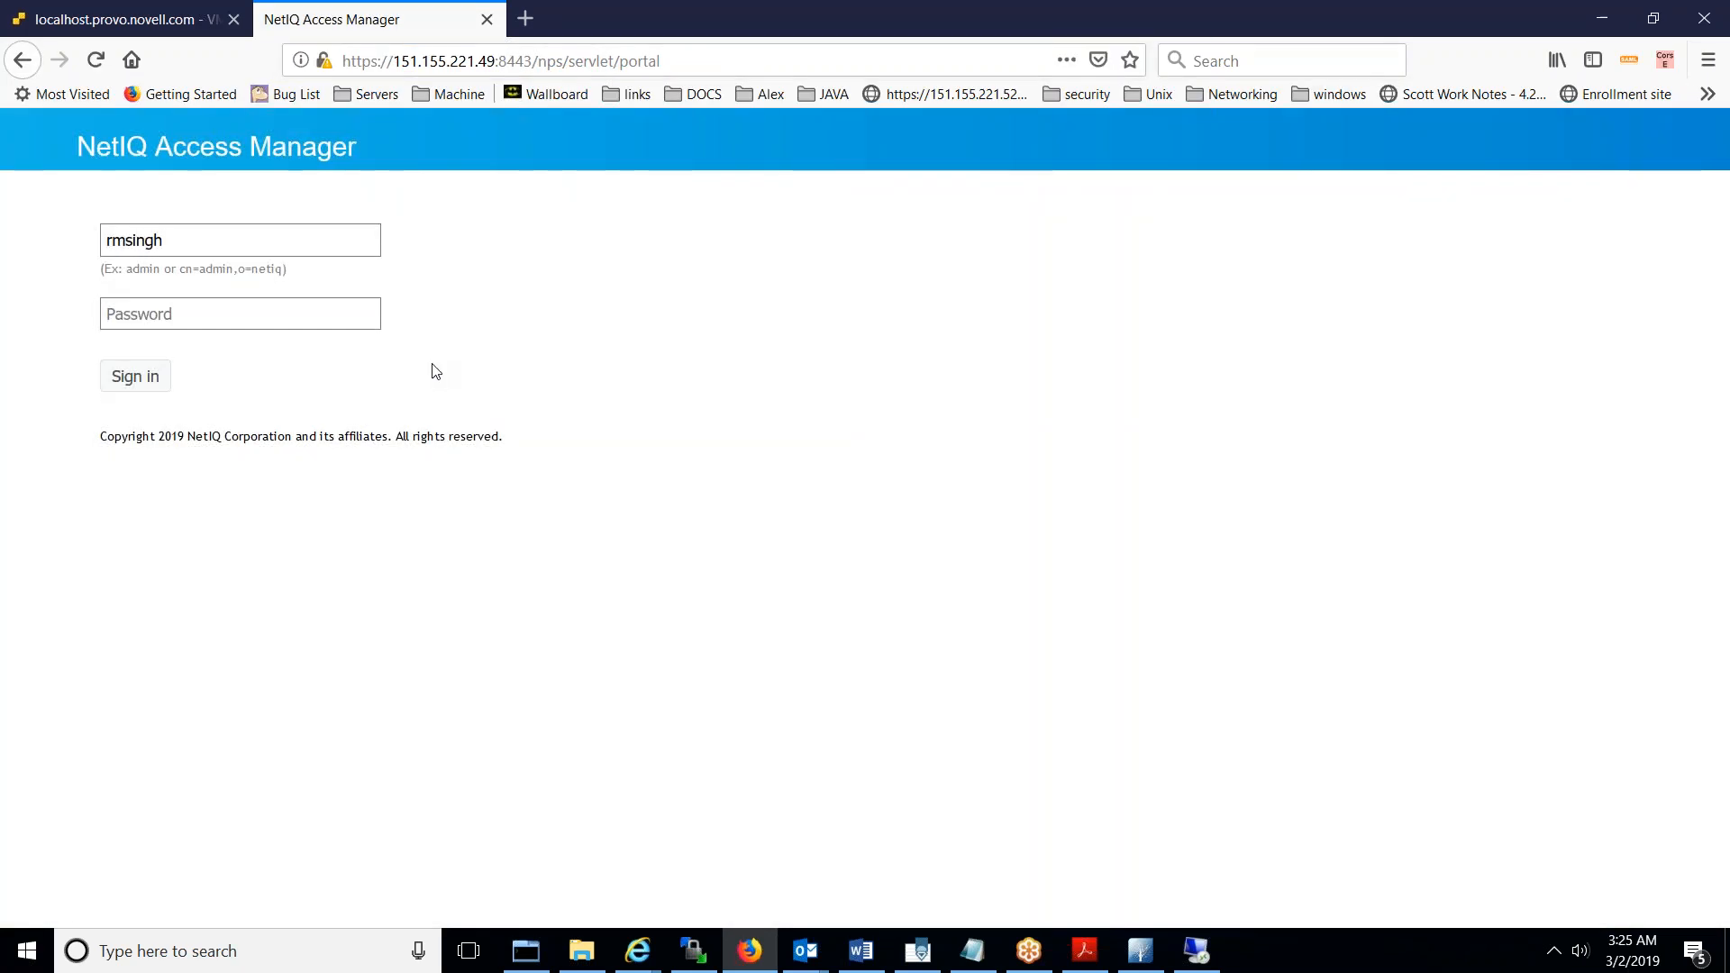
pyautogui.press('Tab')
pyautogui.write('******')
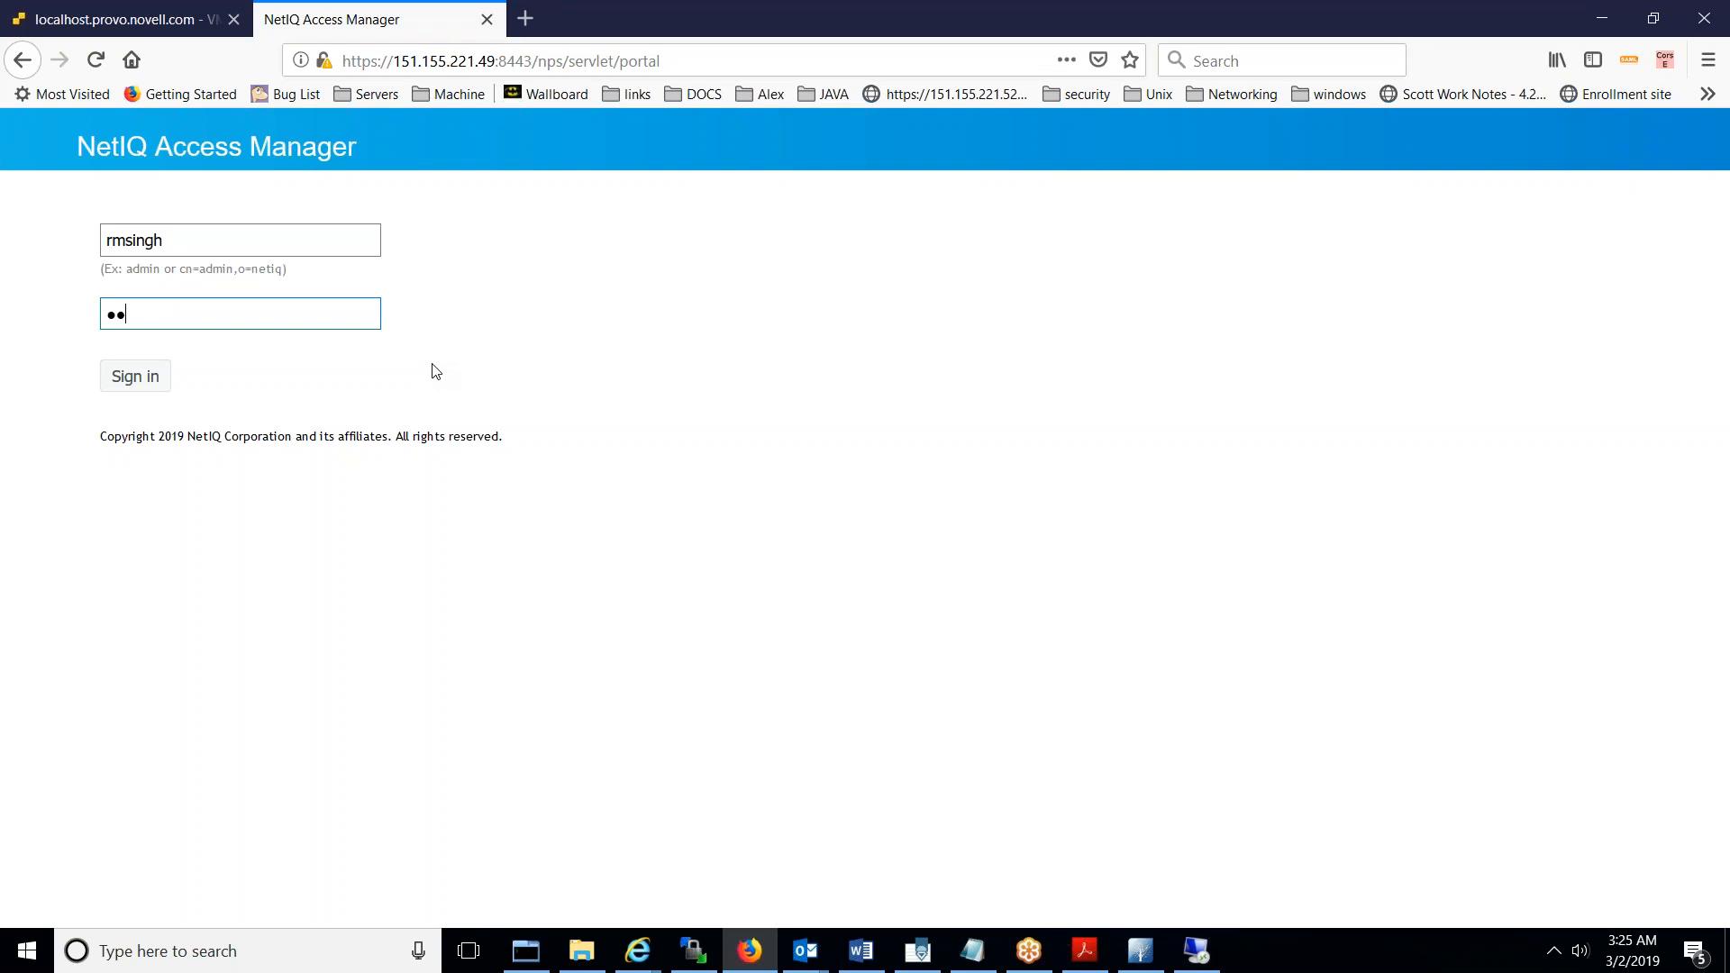
pyautogui.press('Return')
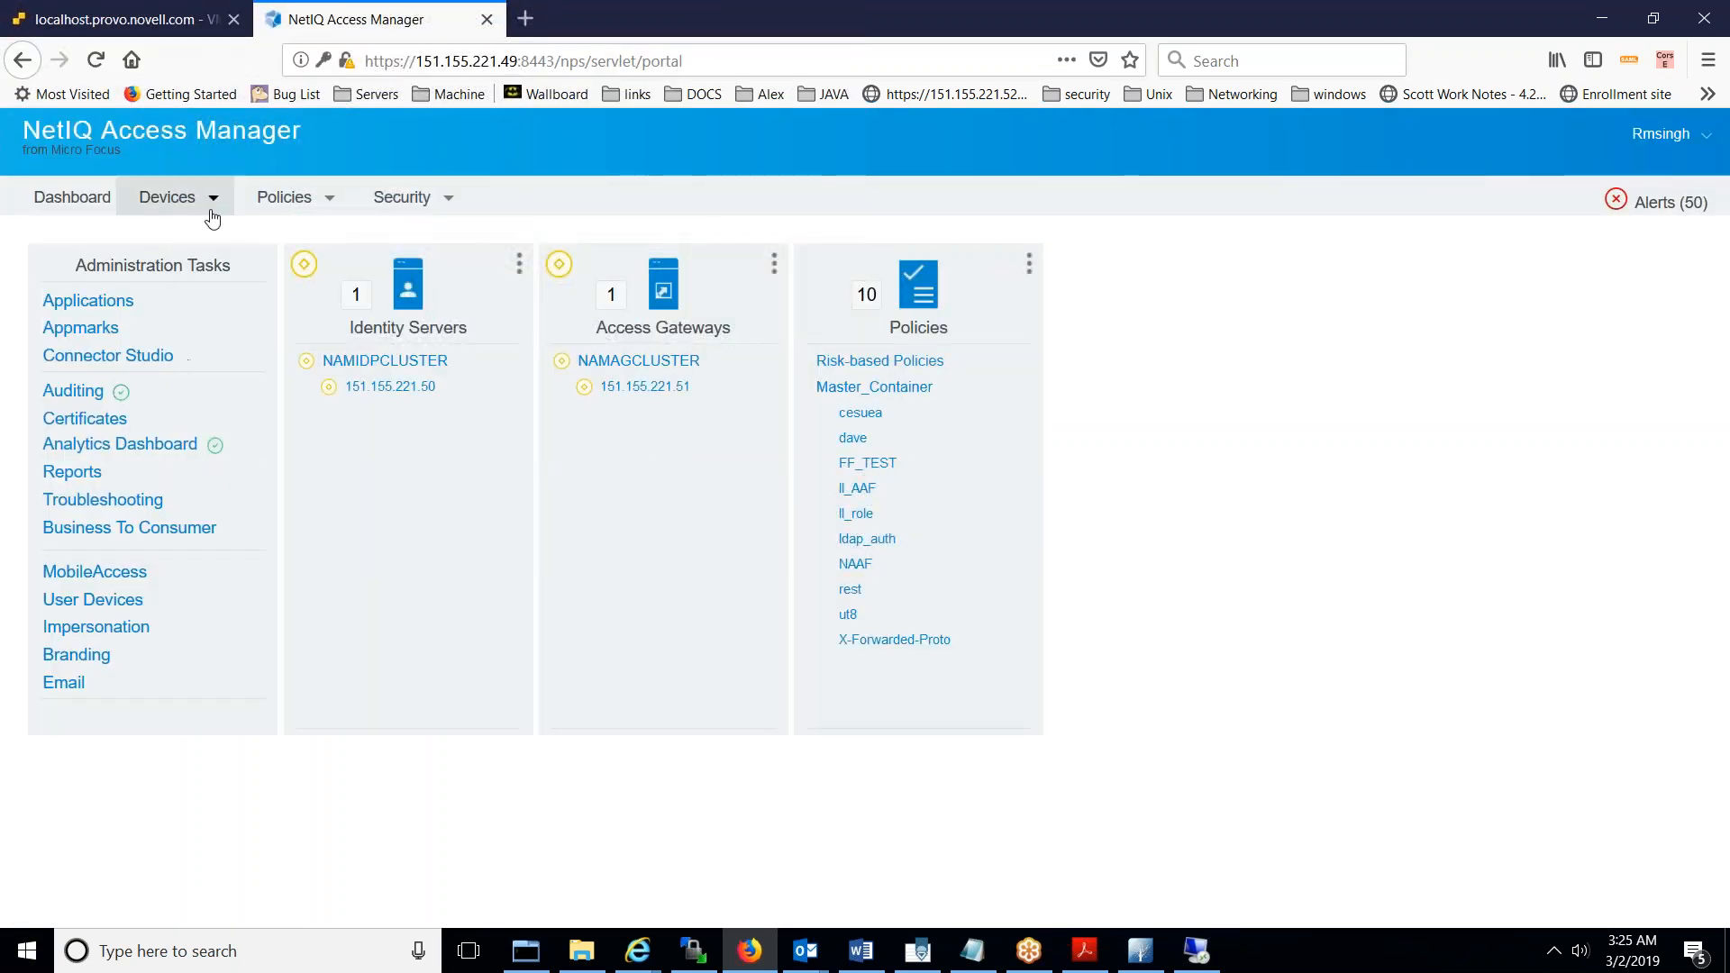
# - Go to NAMIDPCLUSTER's local user stores and begin a new user store
pyautogui.click(176, 198)
pyautogui.moveTo(227, 259)
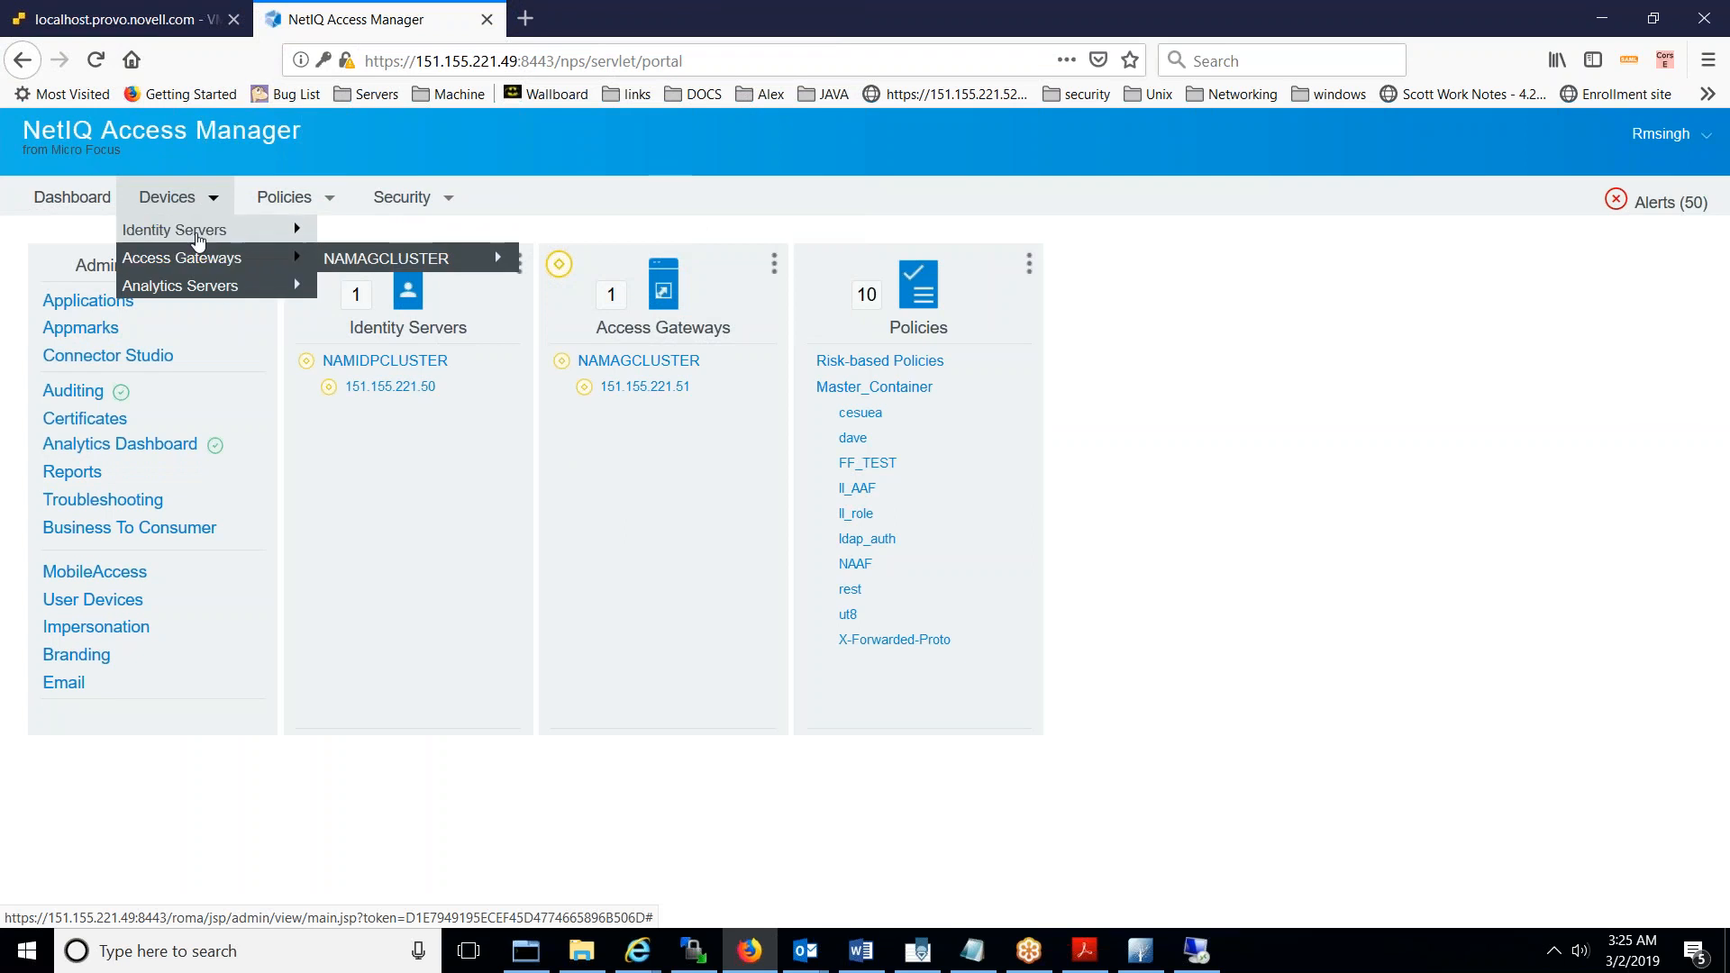
pyautogui.moveTo(271, 230)
pyautogui.click(363, 231)
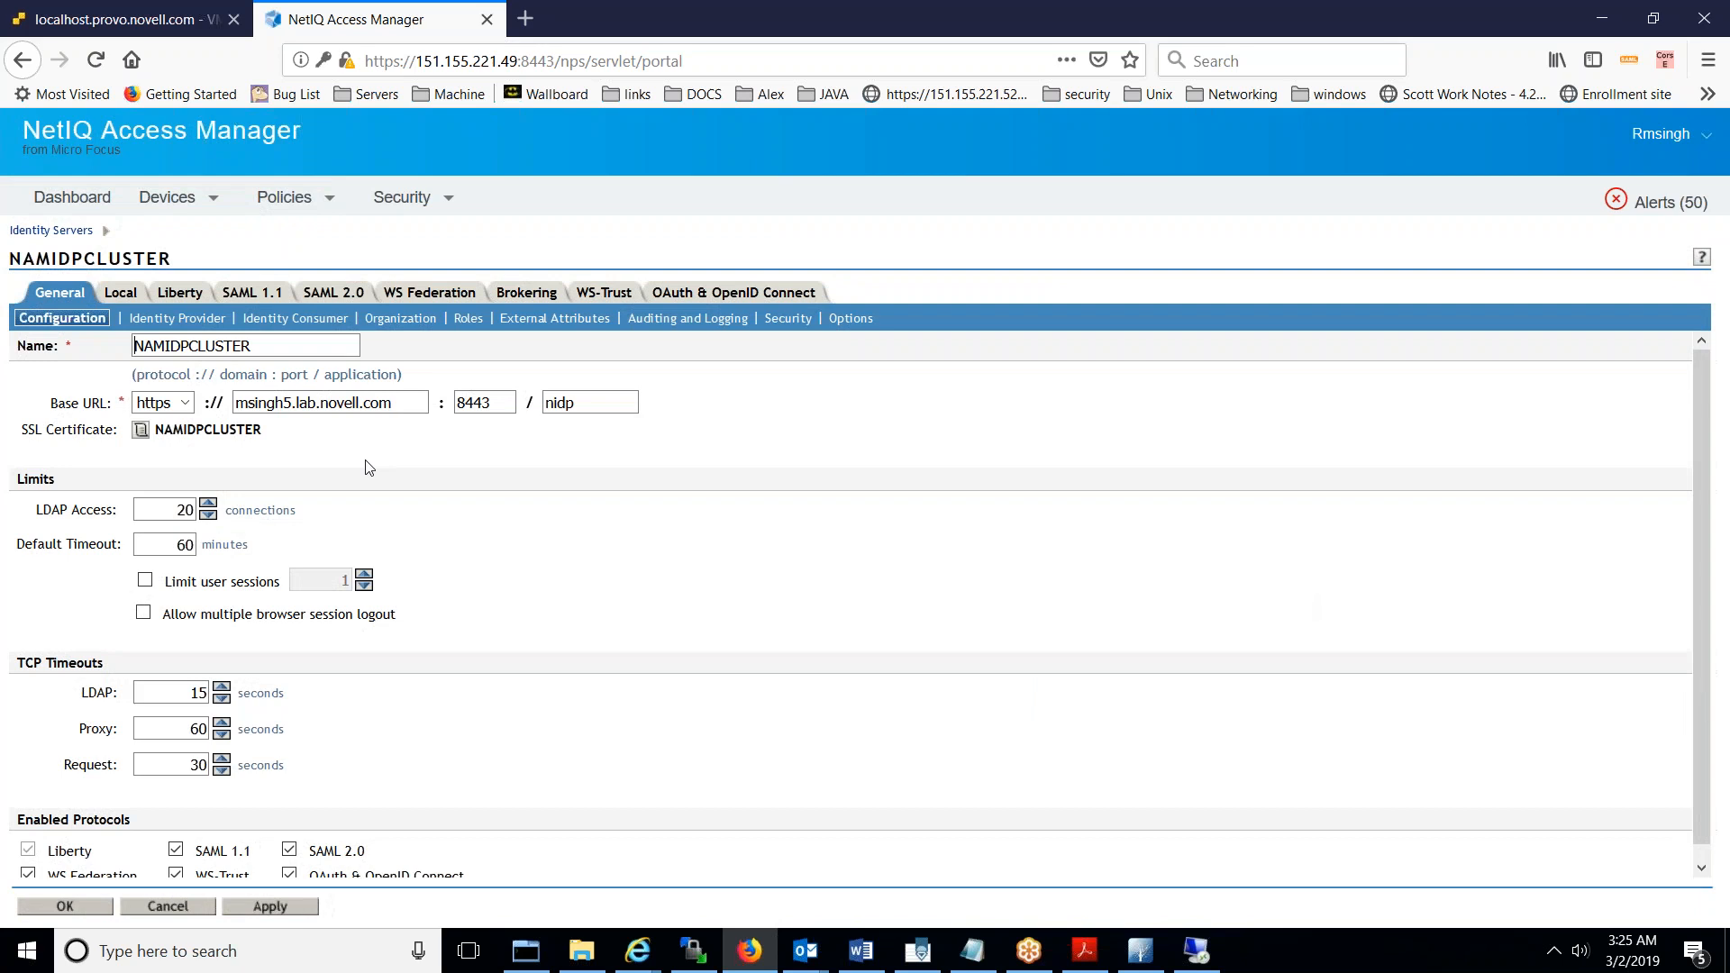
pyautogui.click(120, 297)
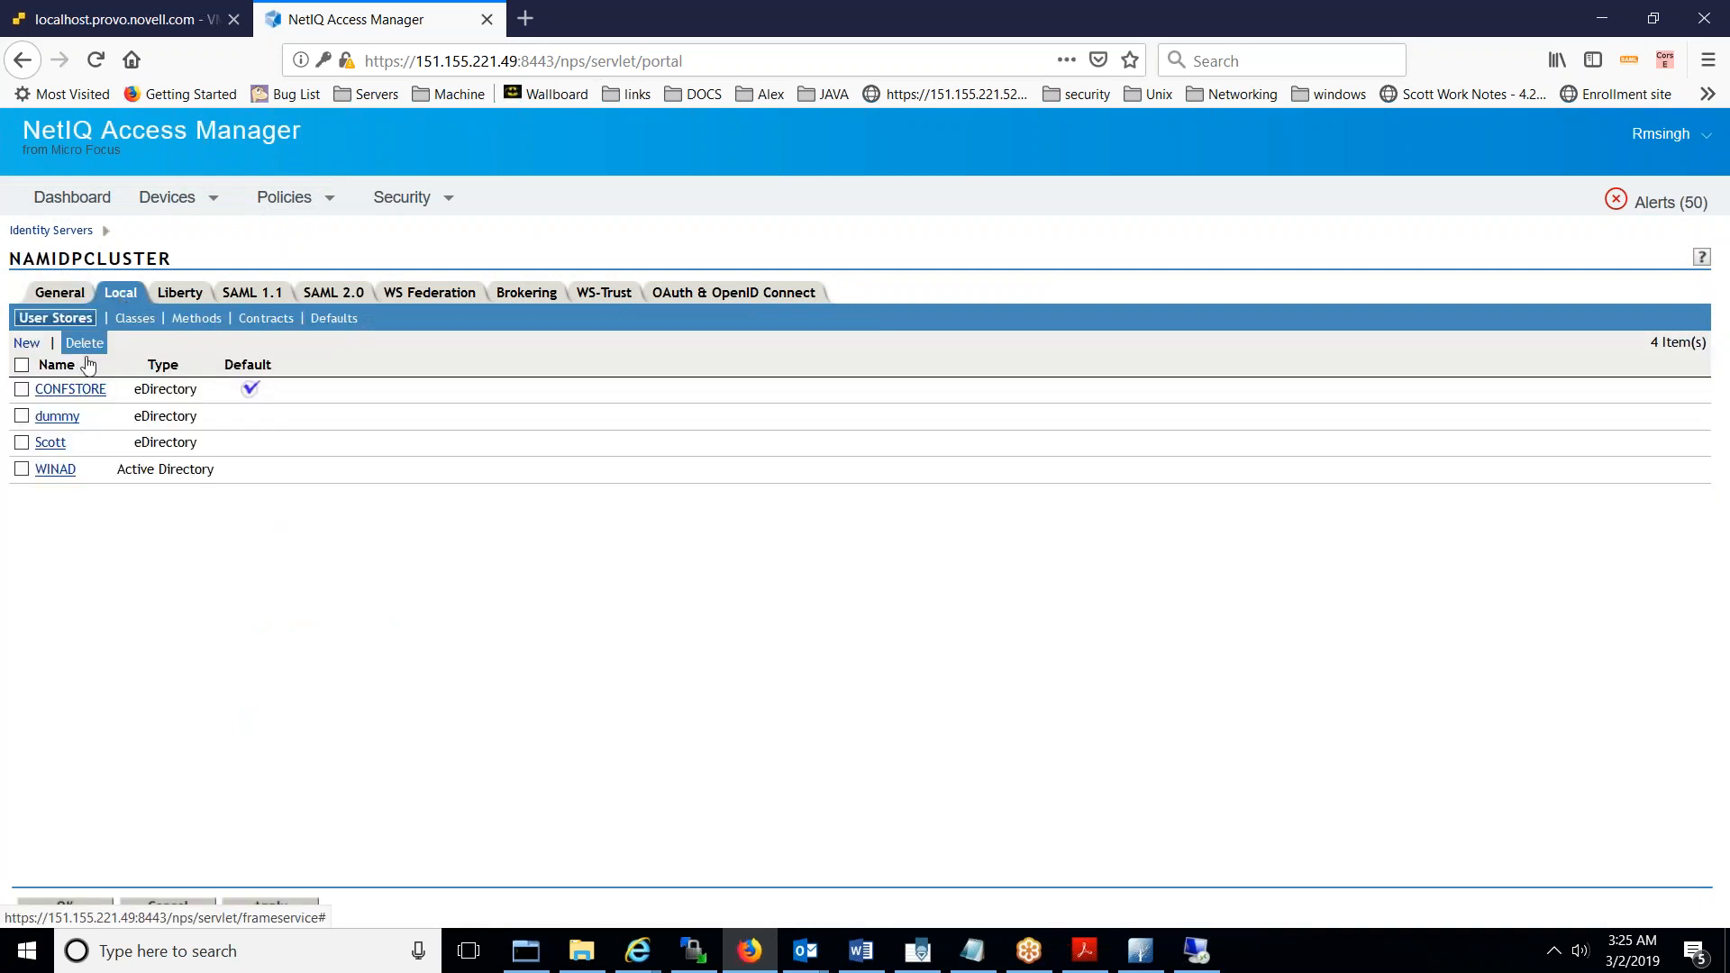
pyautogui.click(27, 343)
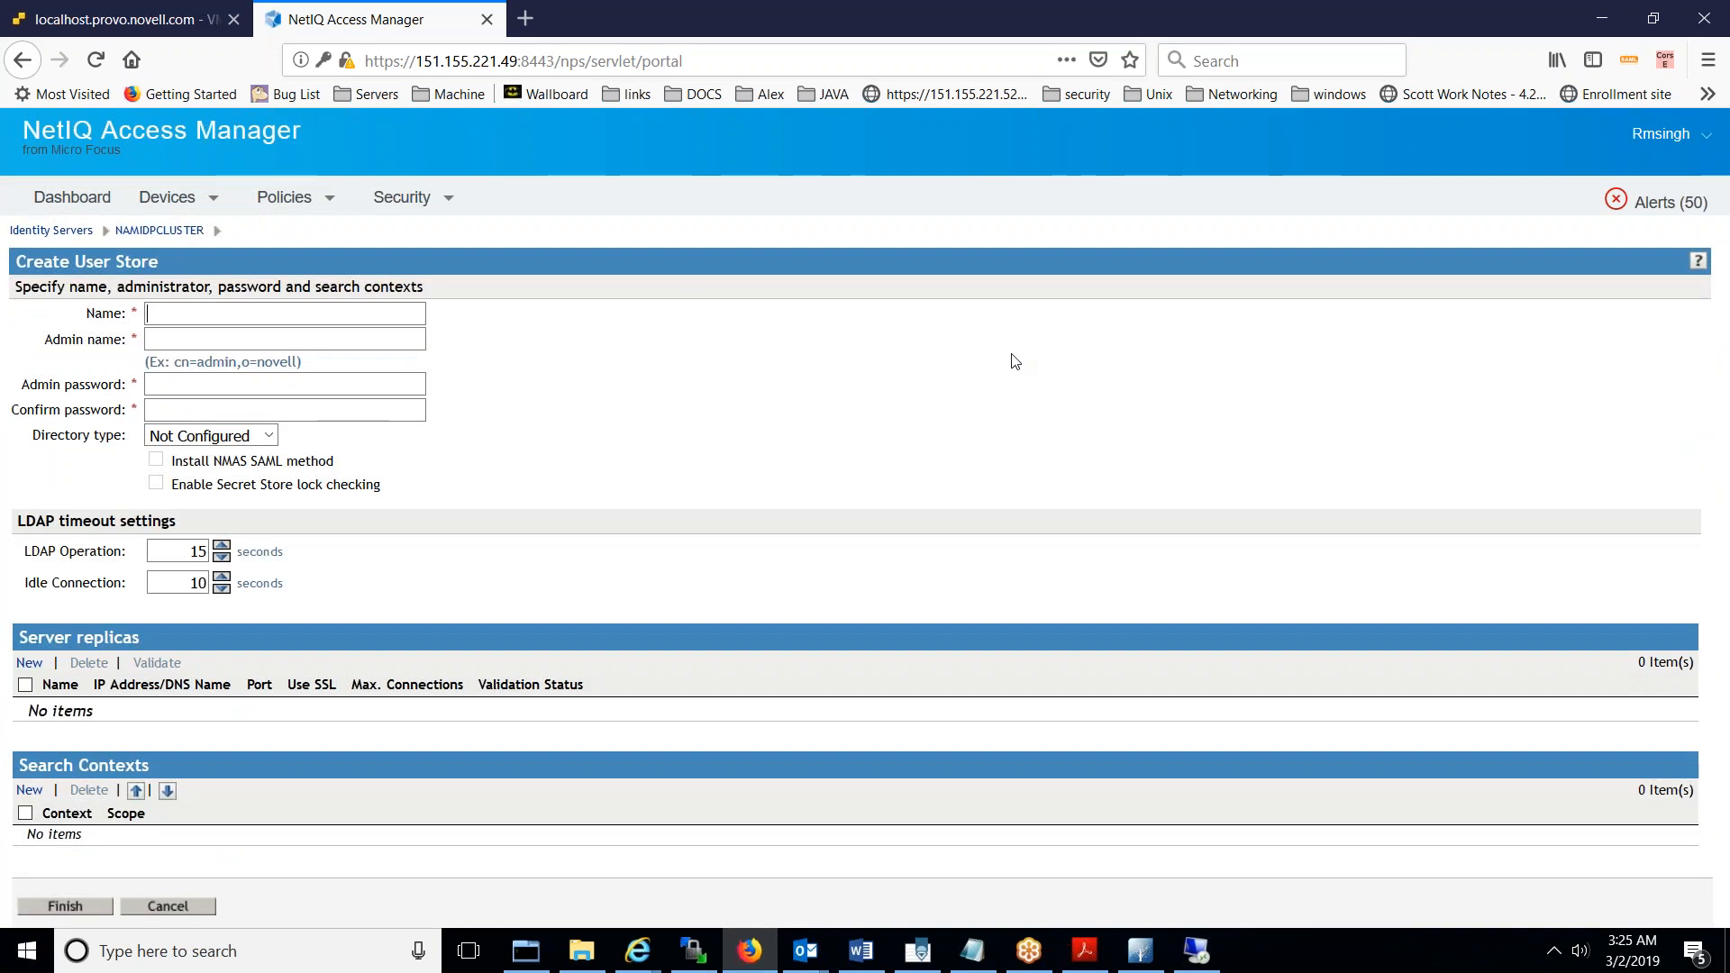
# - Name the new user store WINADKERBADFS
pyautogui.write('WINAD')
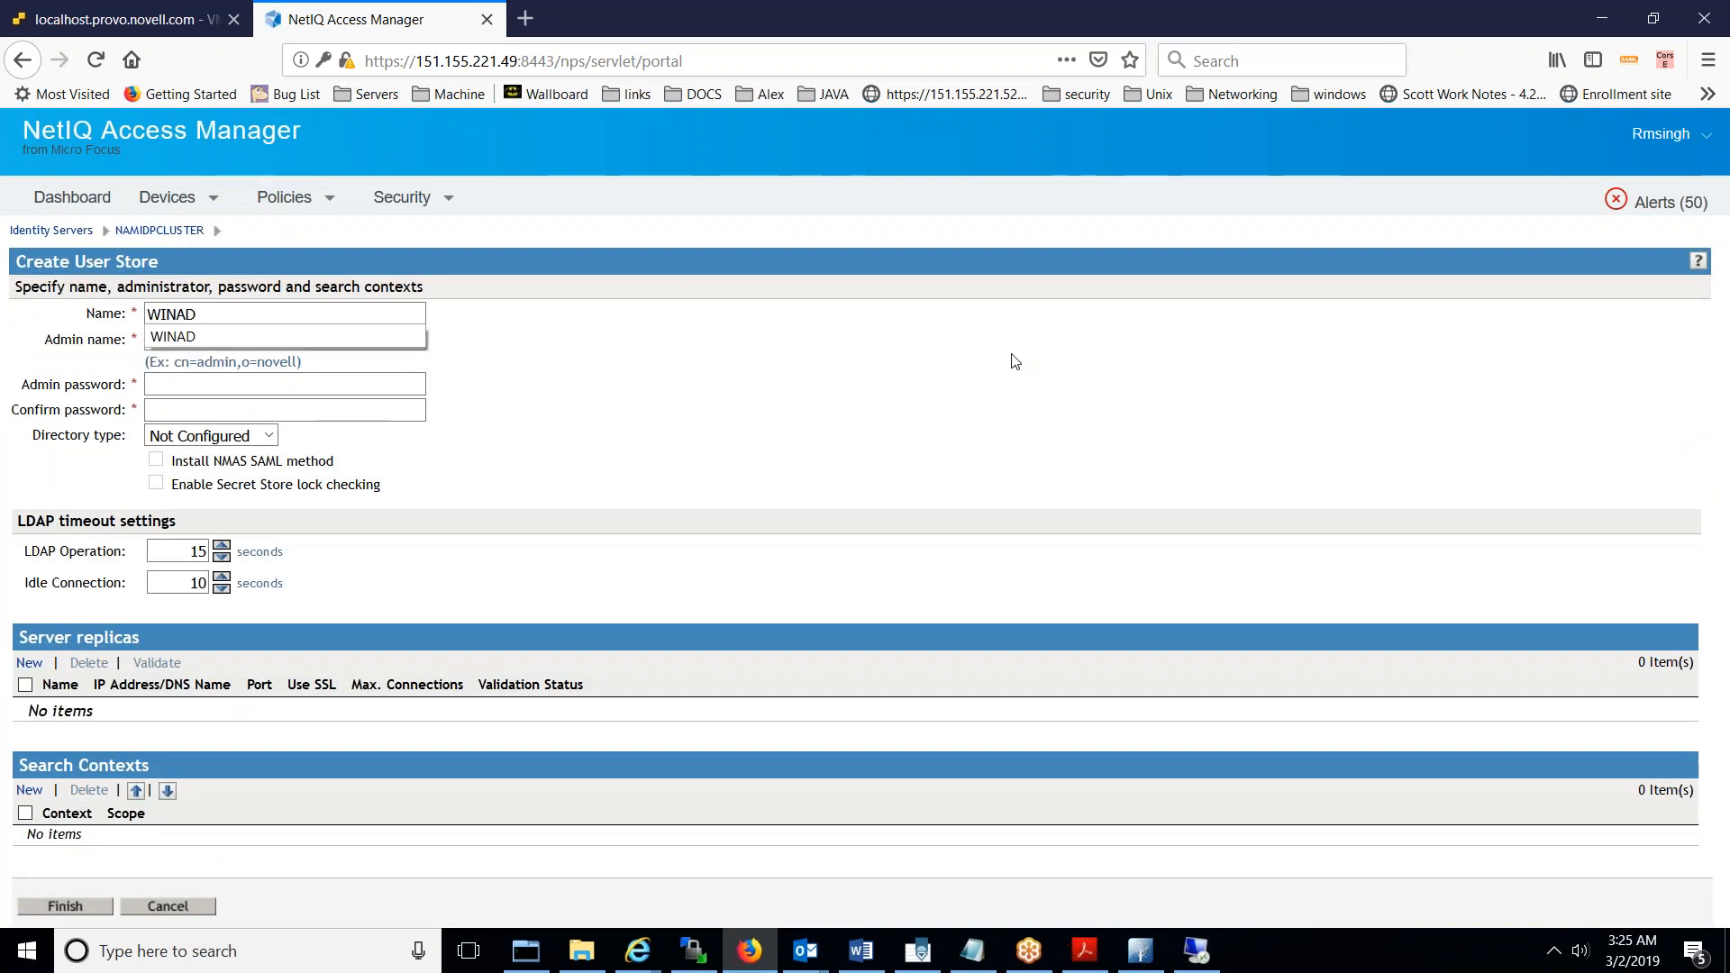
pyautogui.write('ADF')
pyautogui.press('BackSpace')
pyautogui.press('BackSpace')
pyautogui.press('BackSpace')
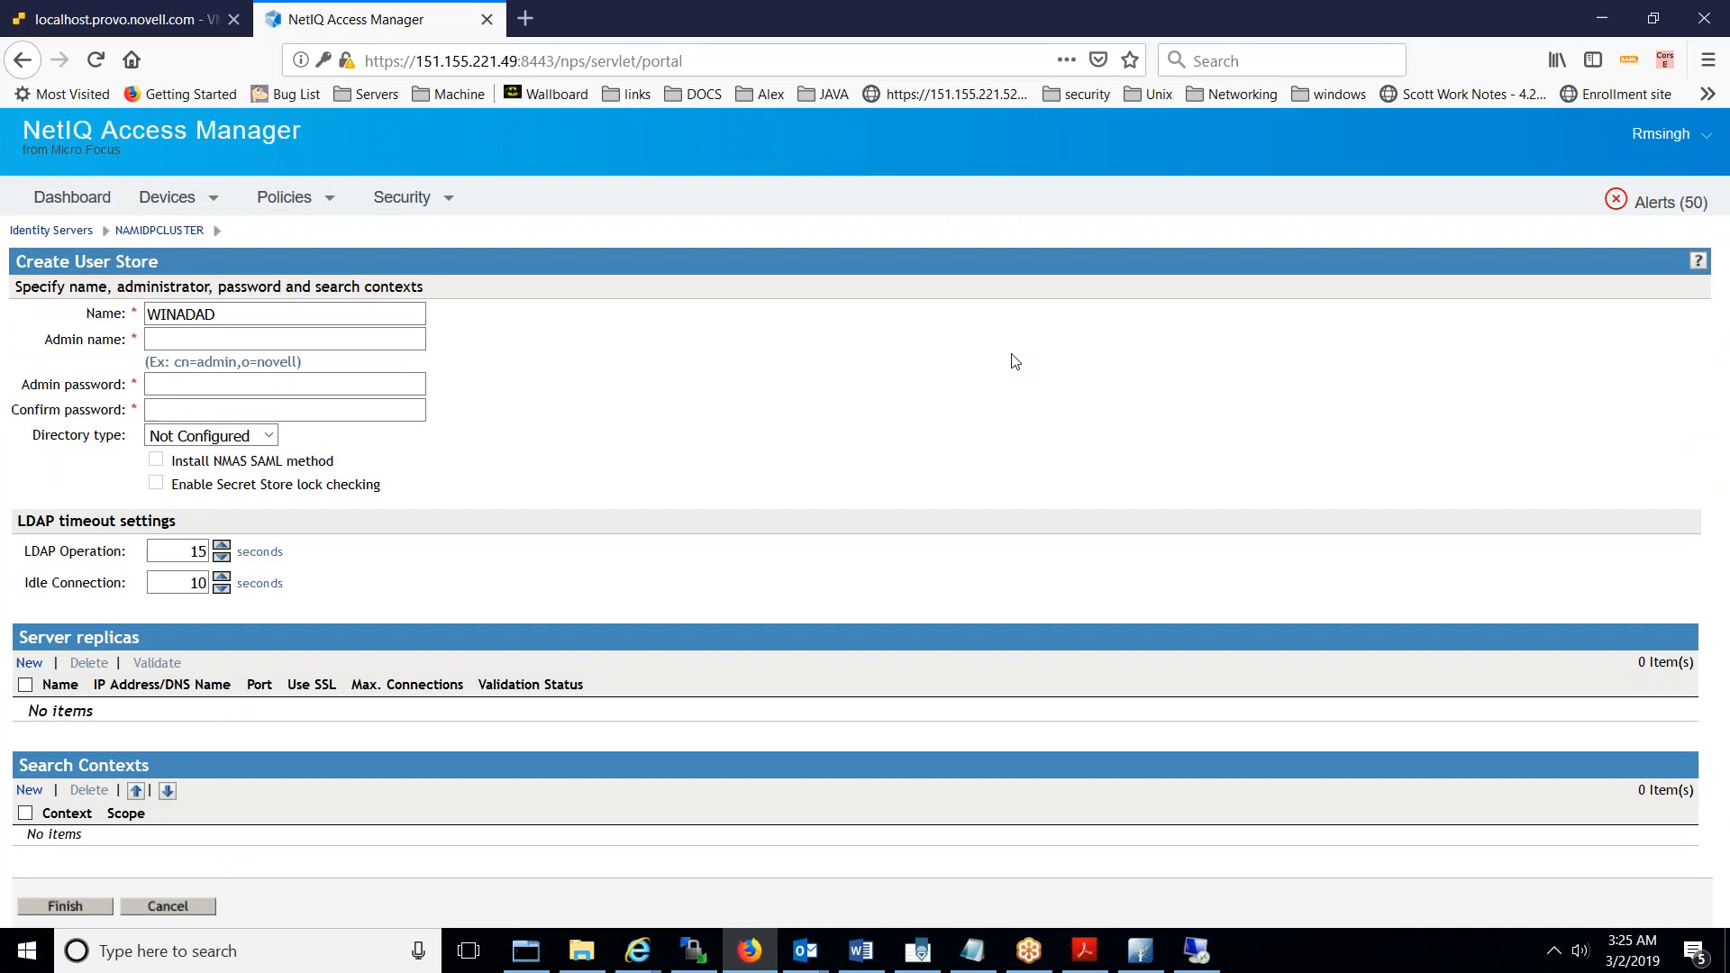
pyautogui.write('KER')
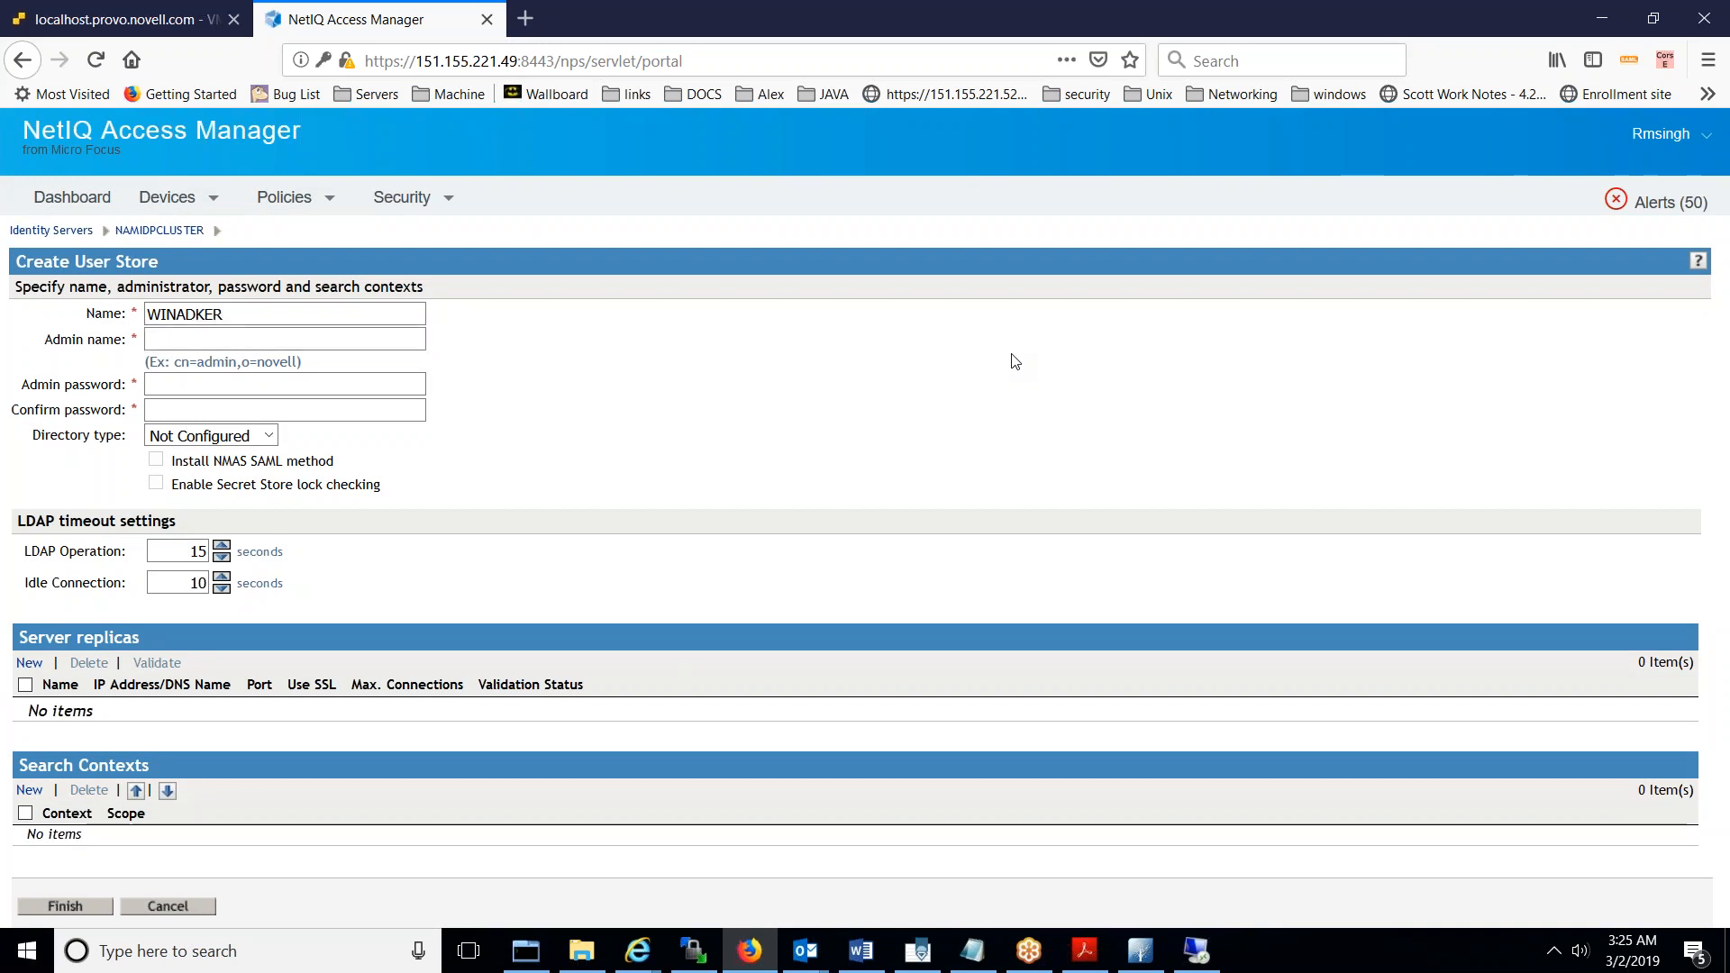
pyautogui.write('BADFS')
pyautogui.press('Tab')
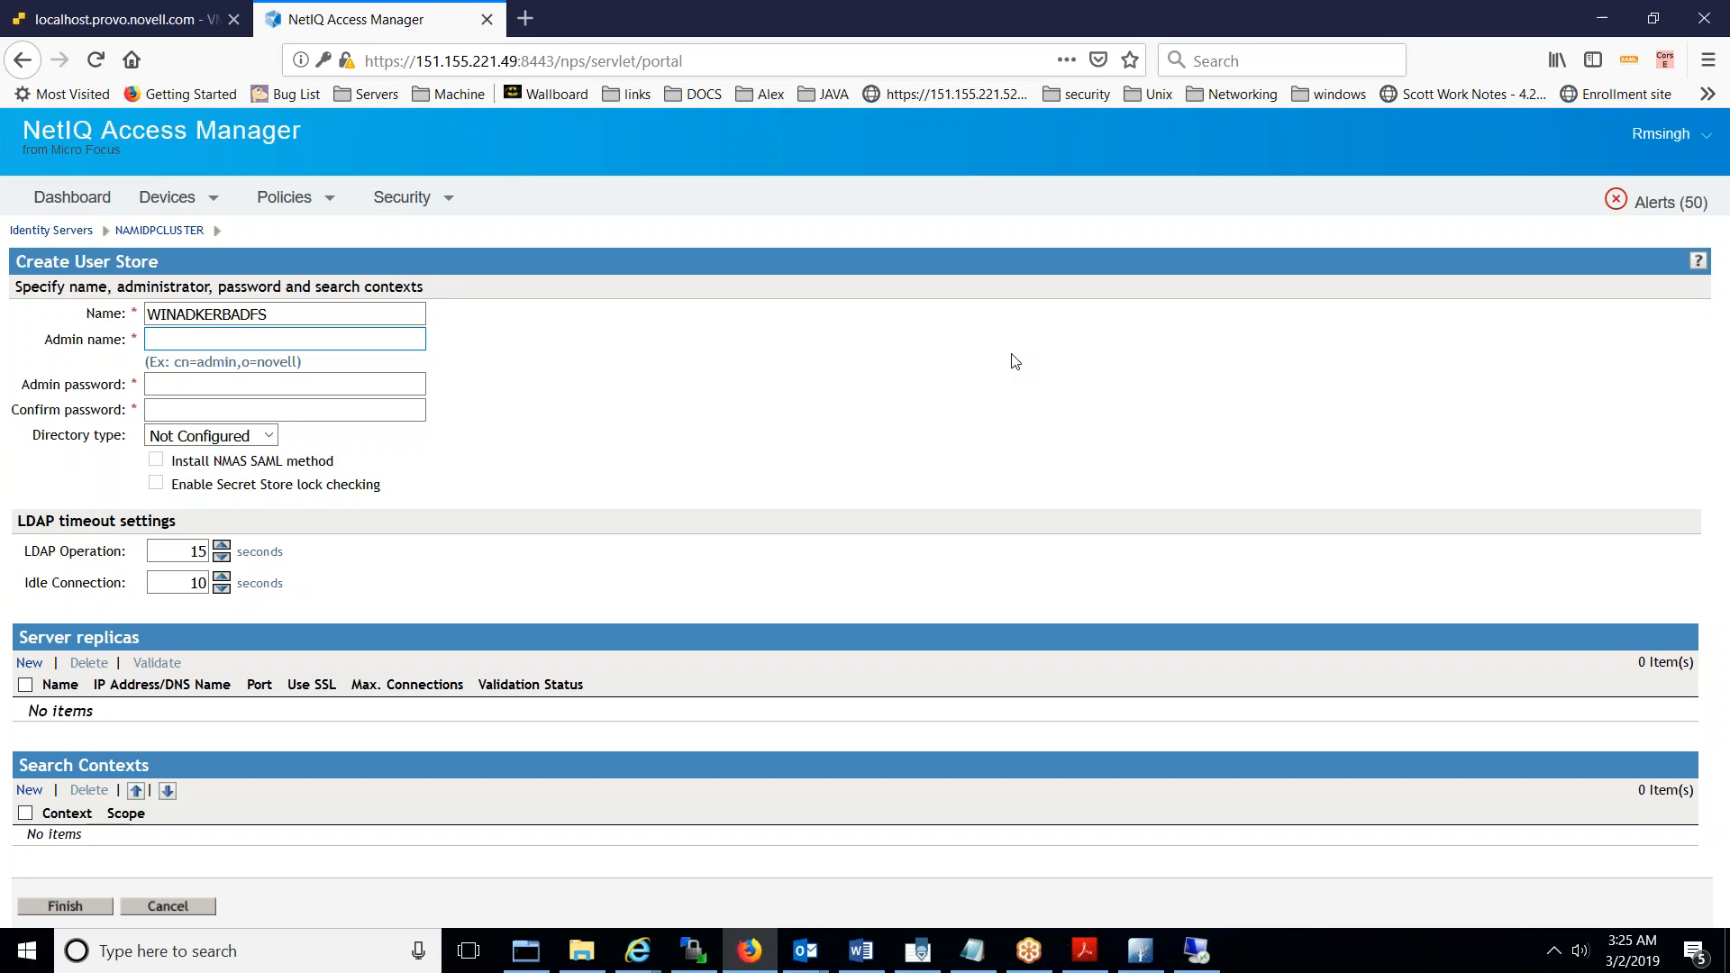
# - Paste the users container DN into Admin name and prefix it with the Administrator CN
pyautogui.hotkey('ctrl', 'v')
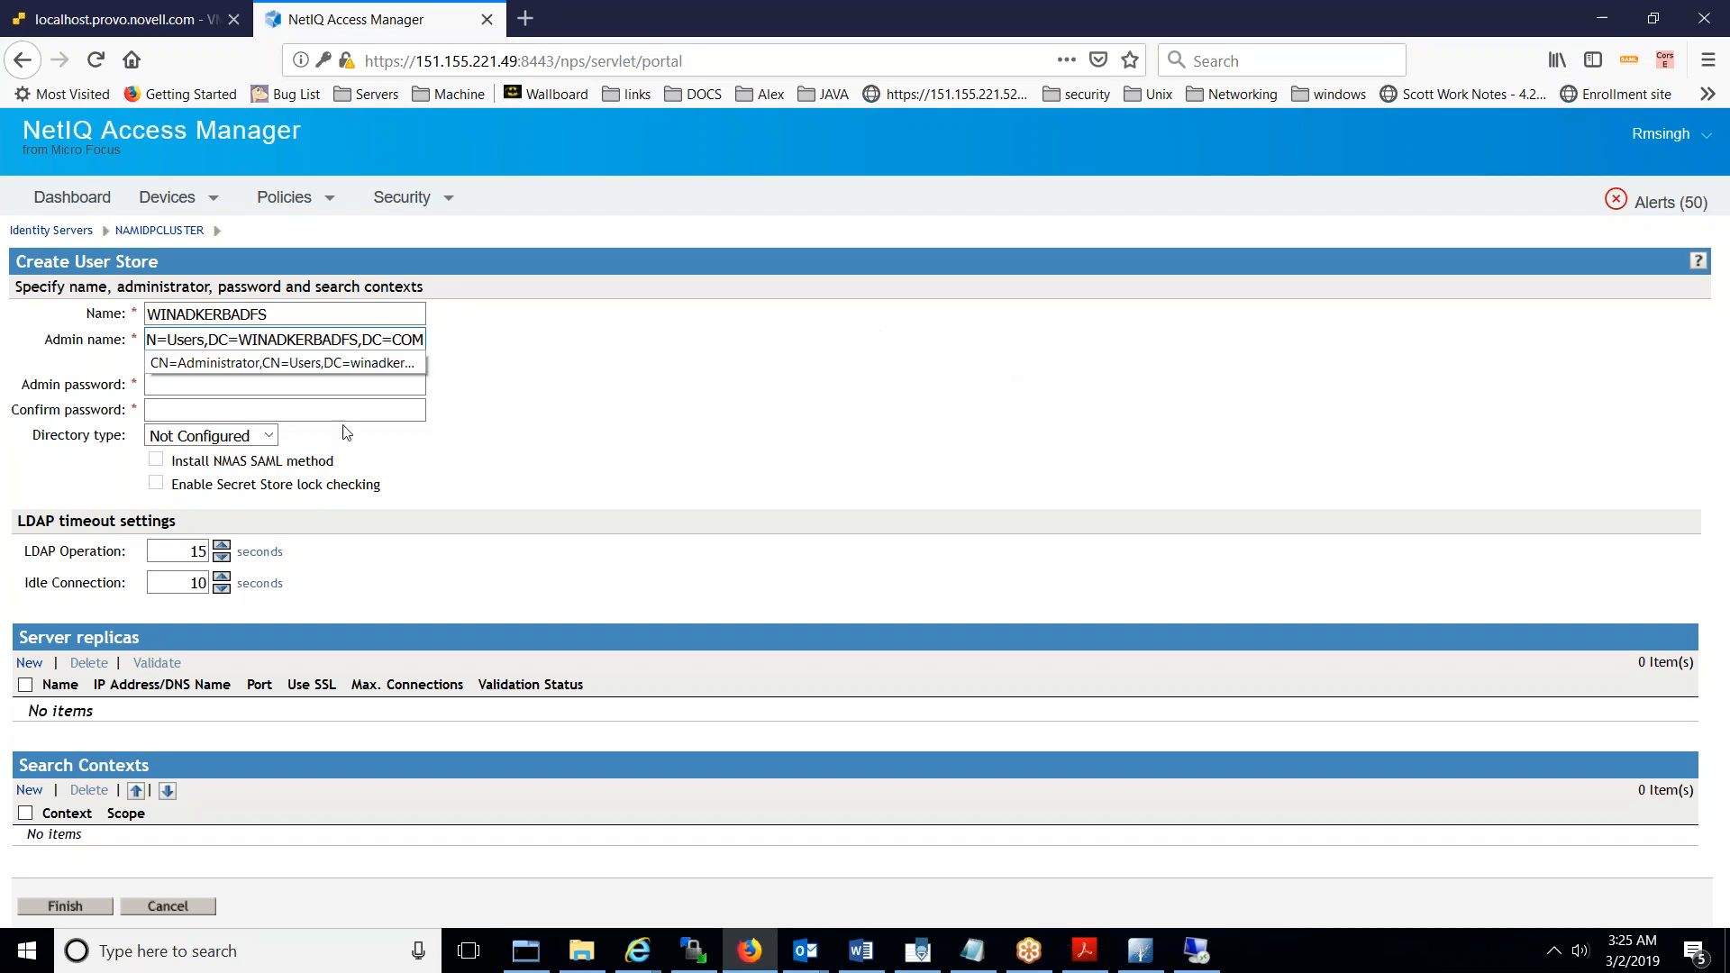
pyautogui.click(703, 371)
pyautogui.press('Home')
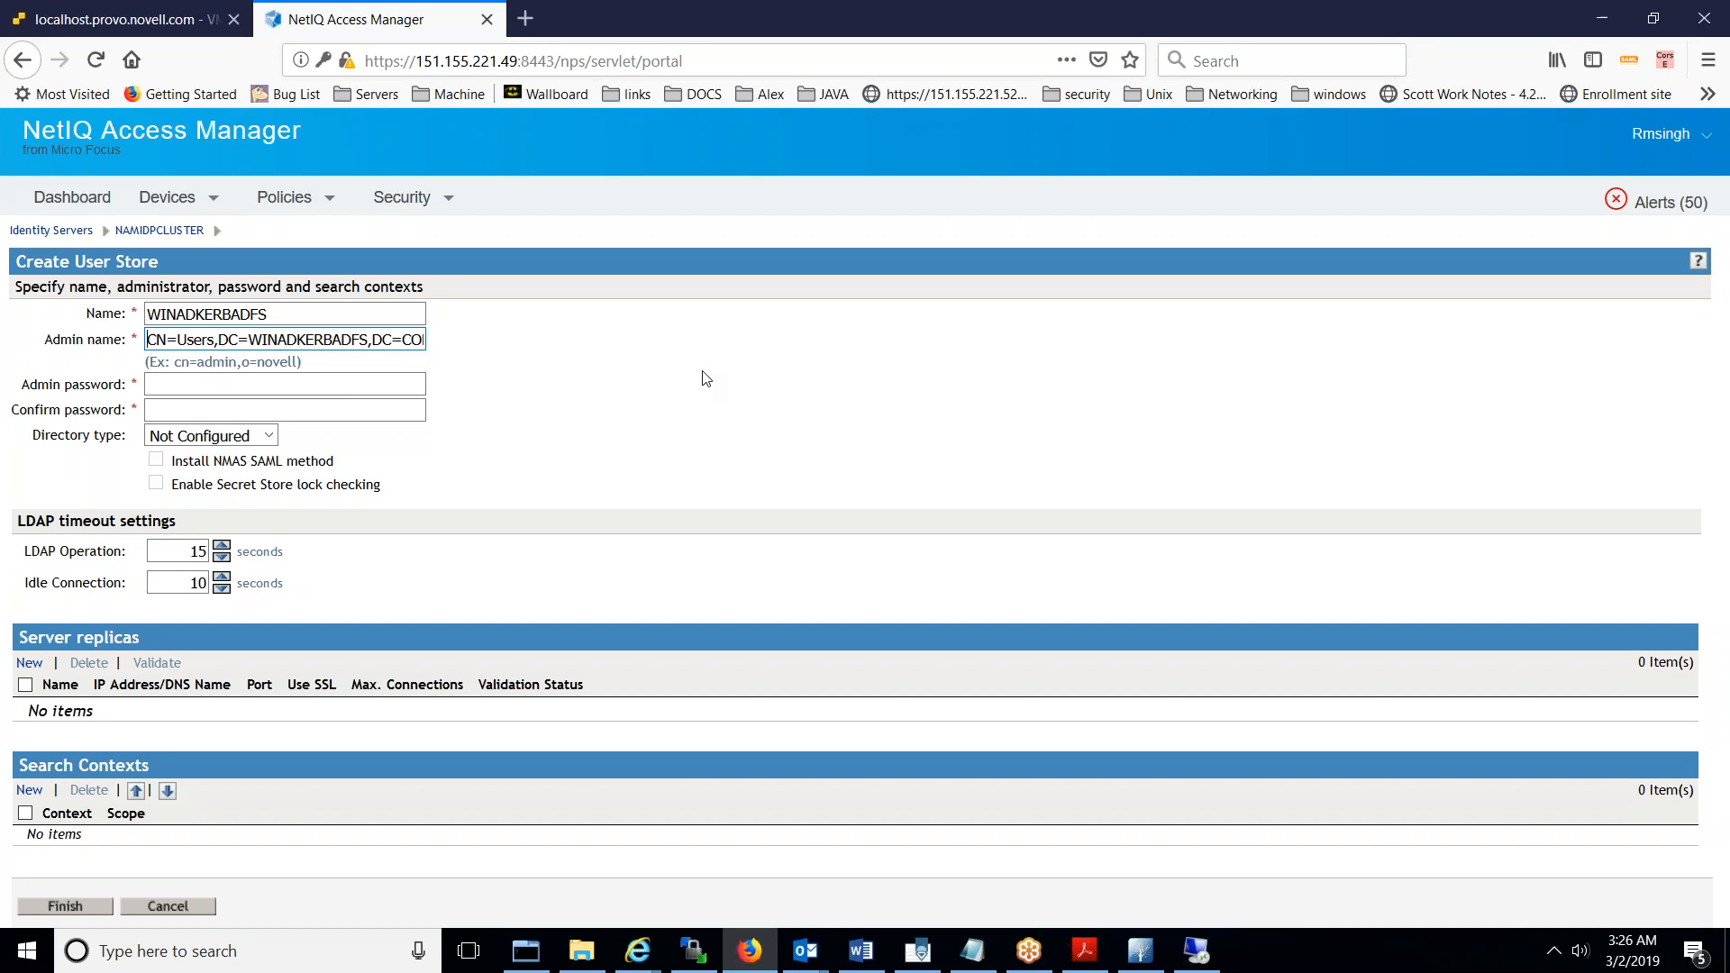
pyautogui.write('CN=AD')
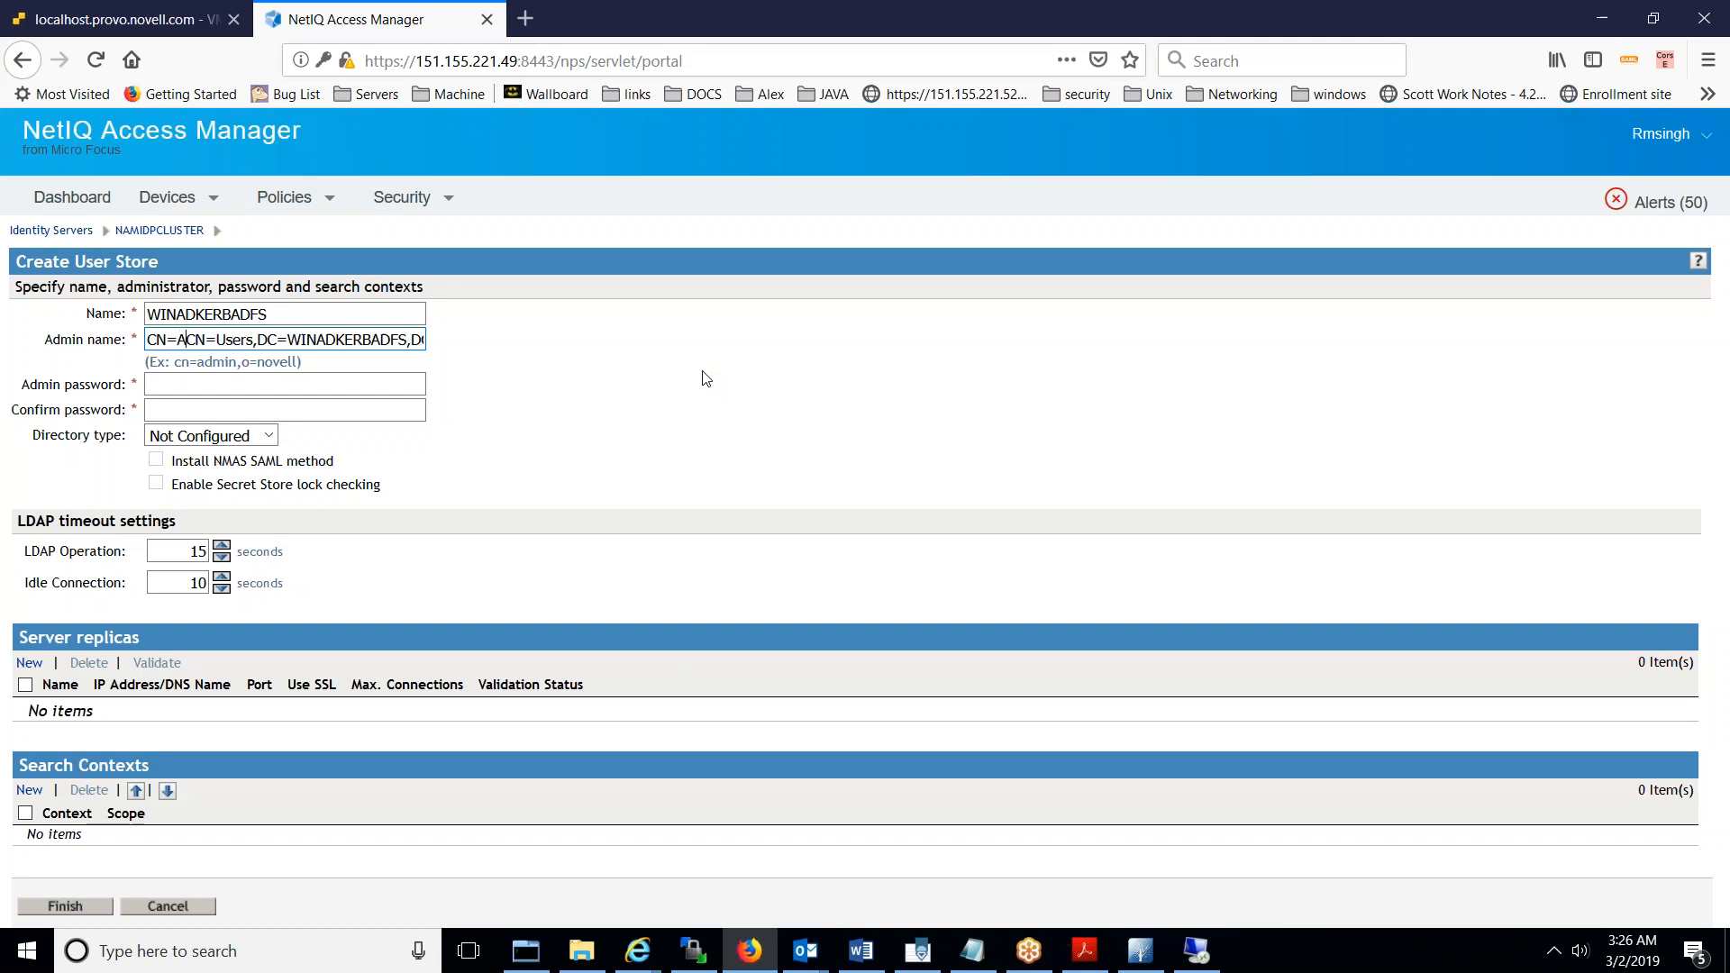
pyautogui.press('BackSpace')
pyautogui.write('dminis')
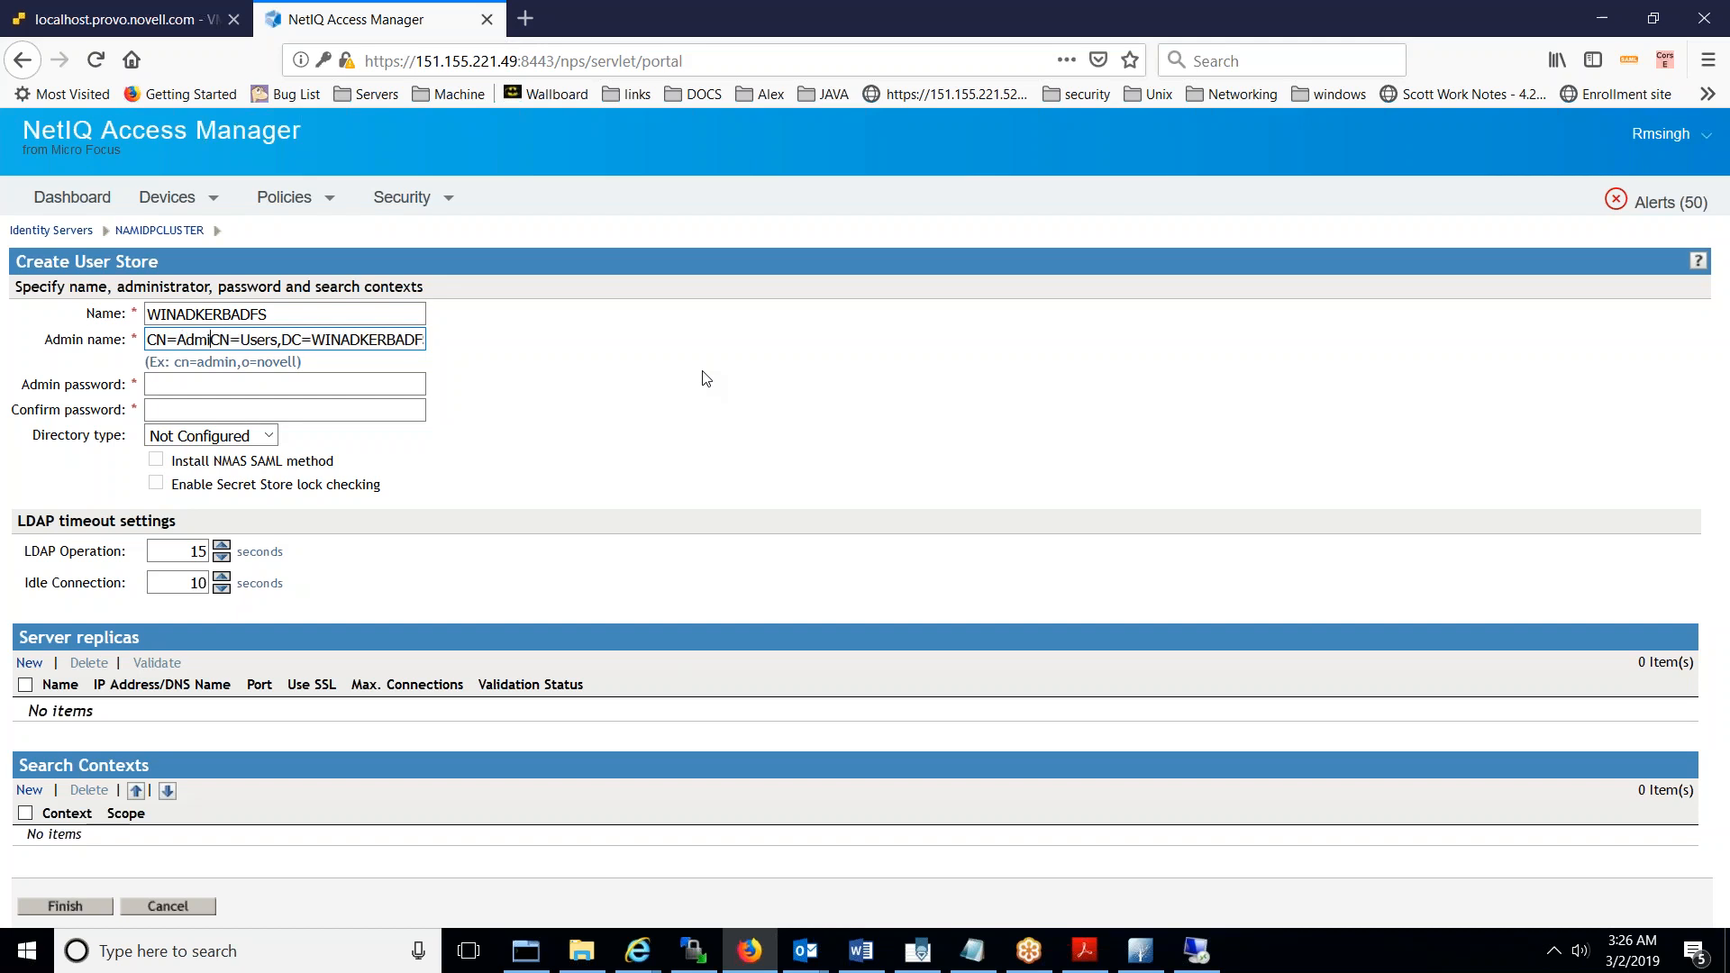
pyautogui.write('tore')
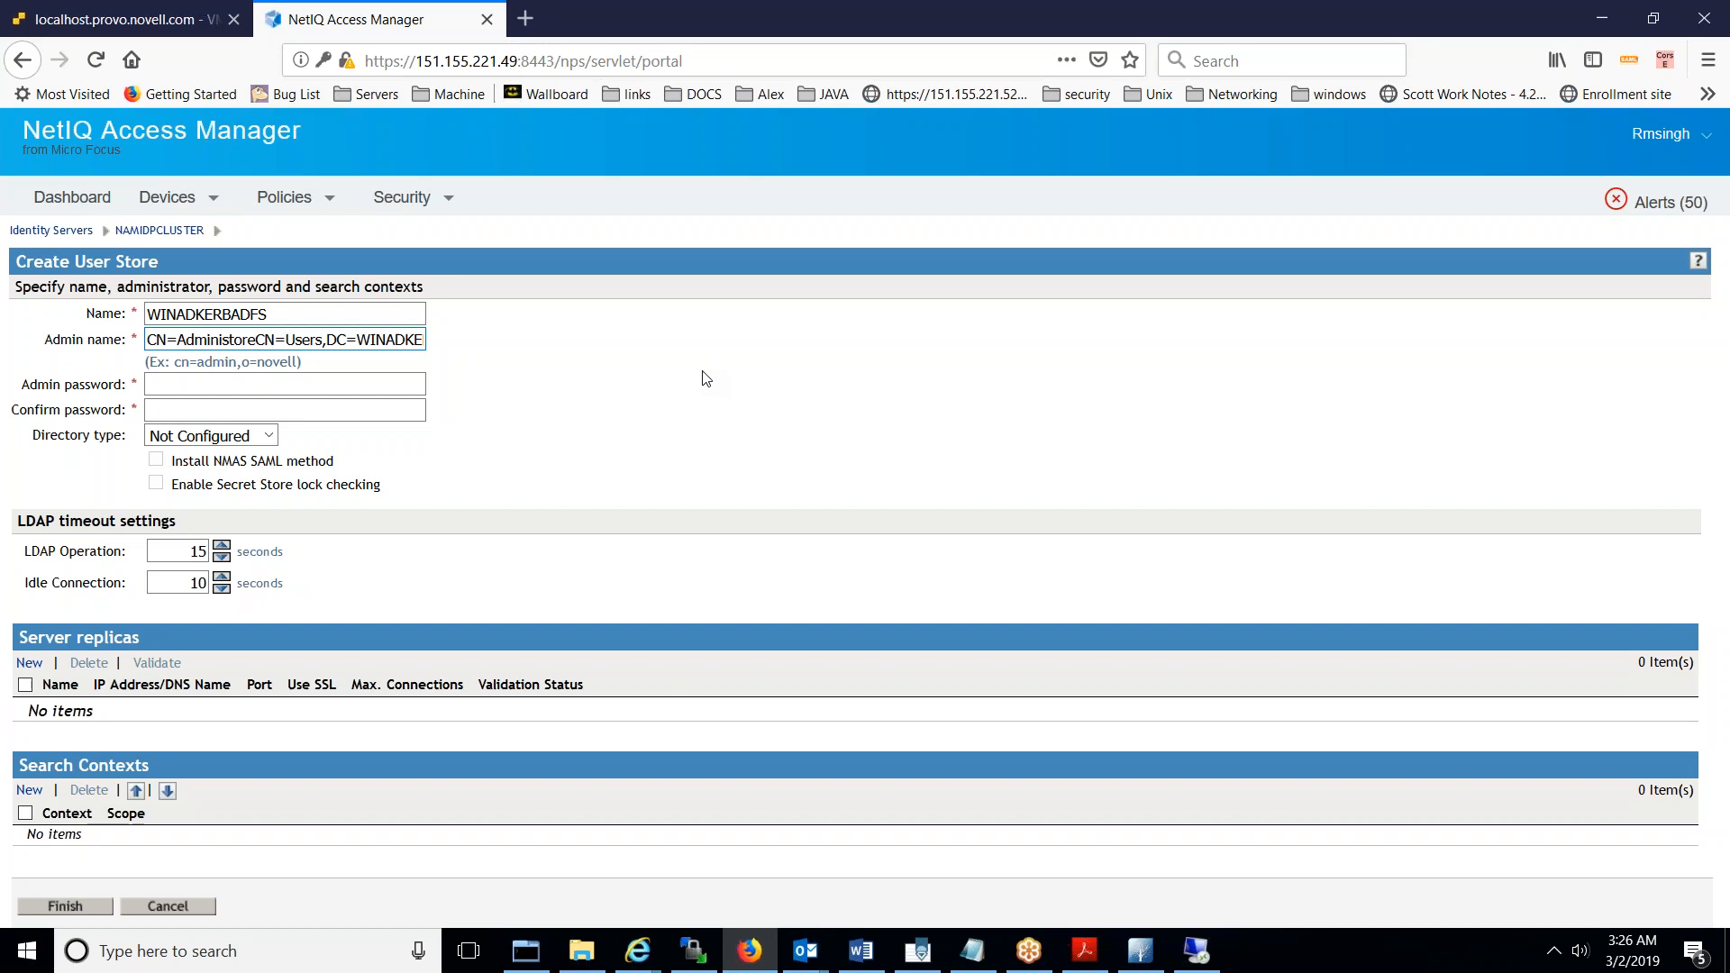
pyautogui.press('BackSpace')
pyautogui.write(',')
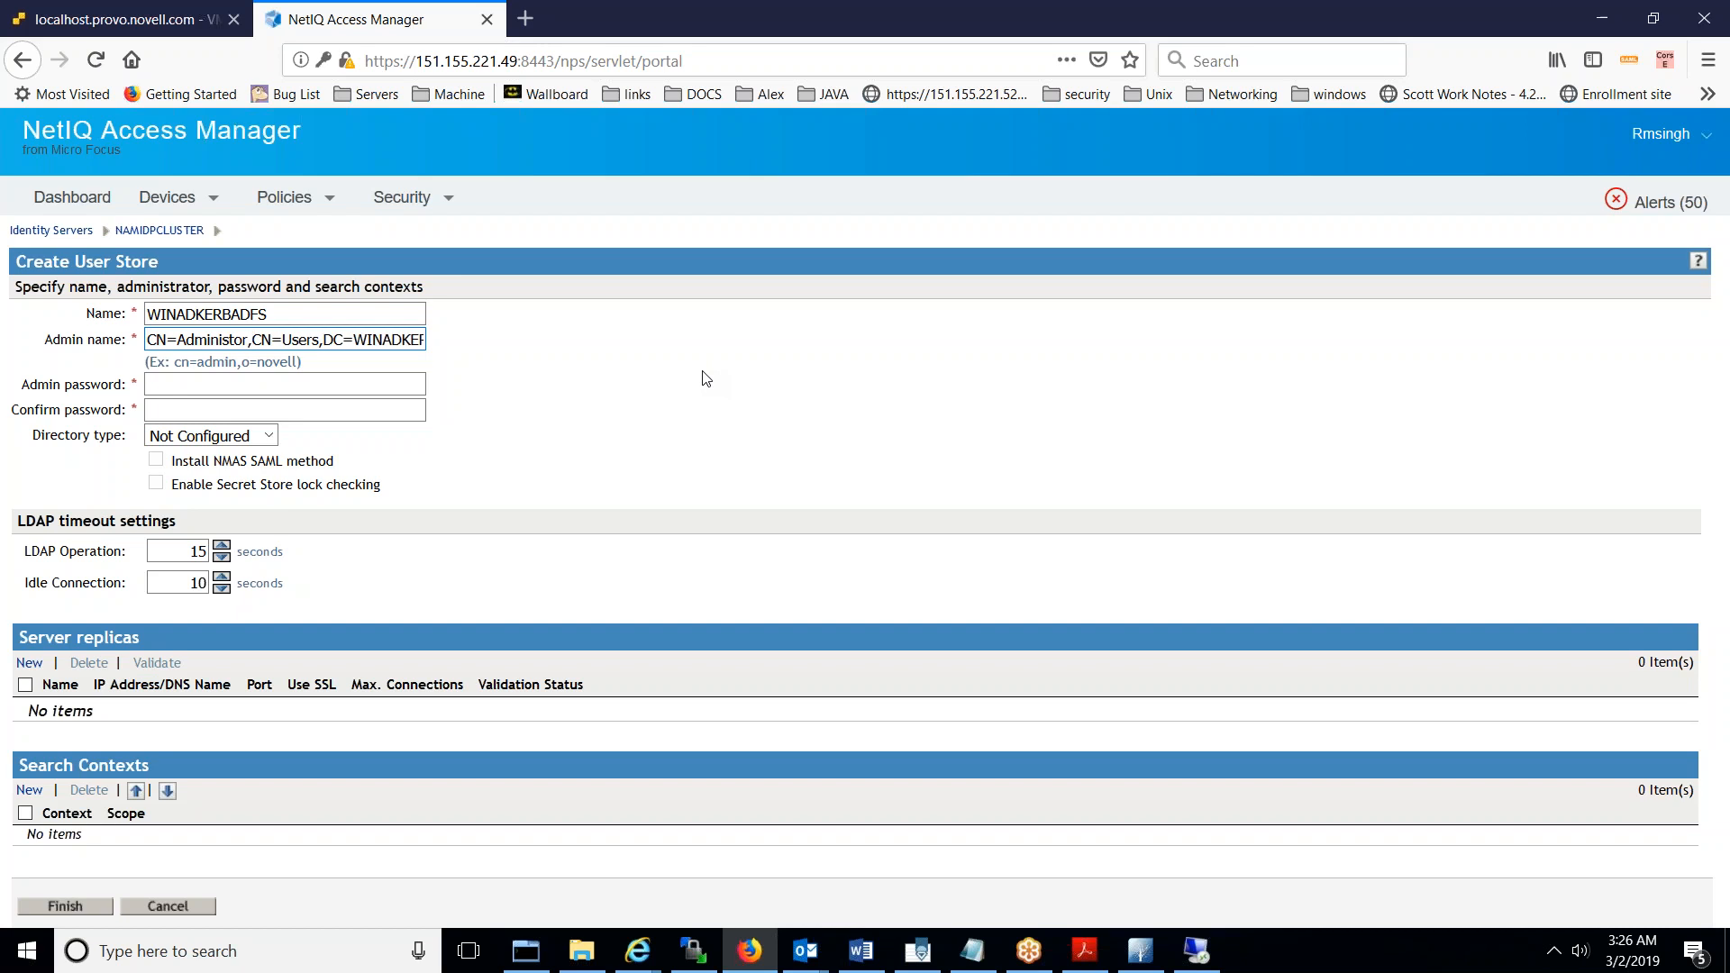
# - Correct the spelling so Admin name reads CN=Administrator,CN=Users,DC=WINADKERBADFS,DC=COM
pyautogui.click(233, 340)
pyautogui.write('at')
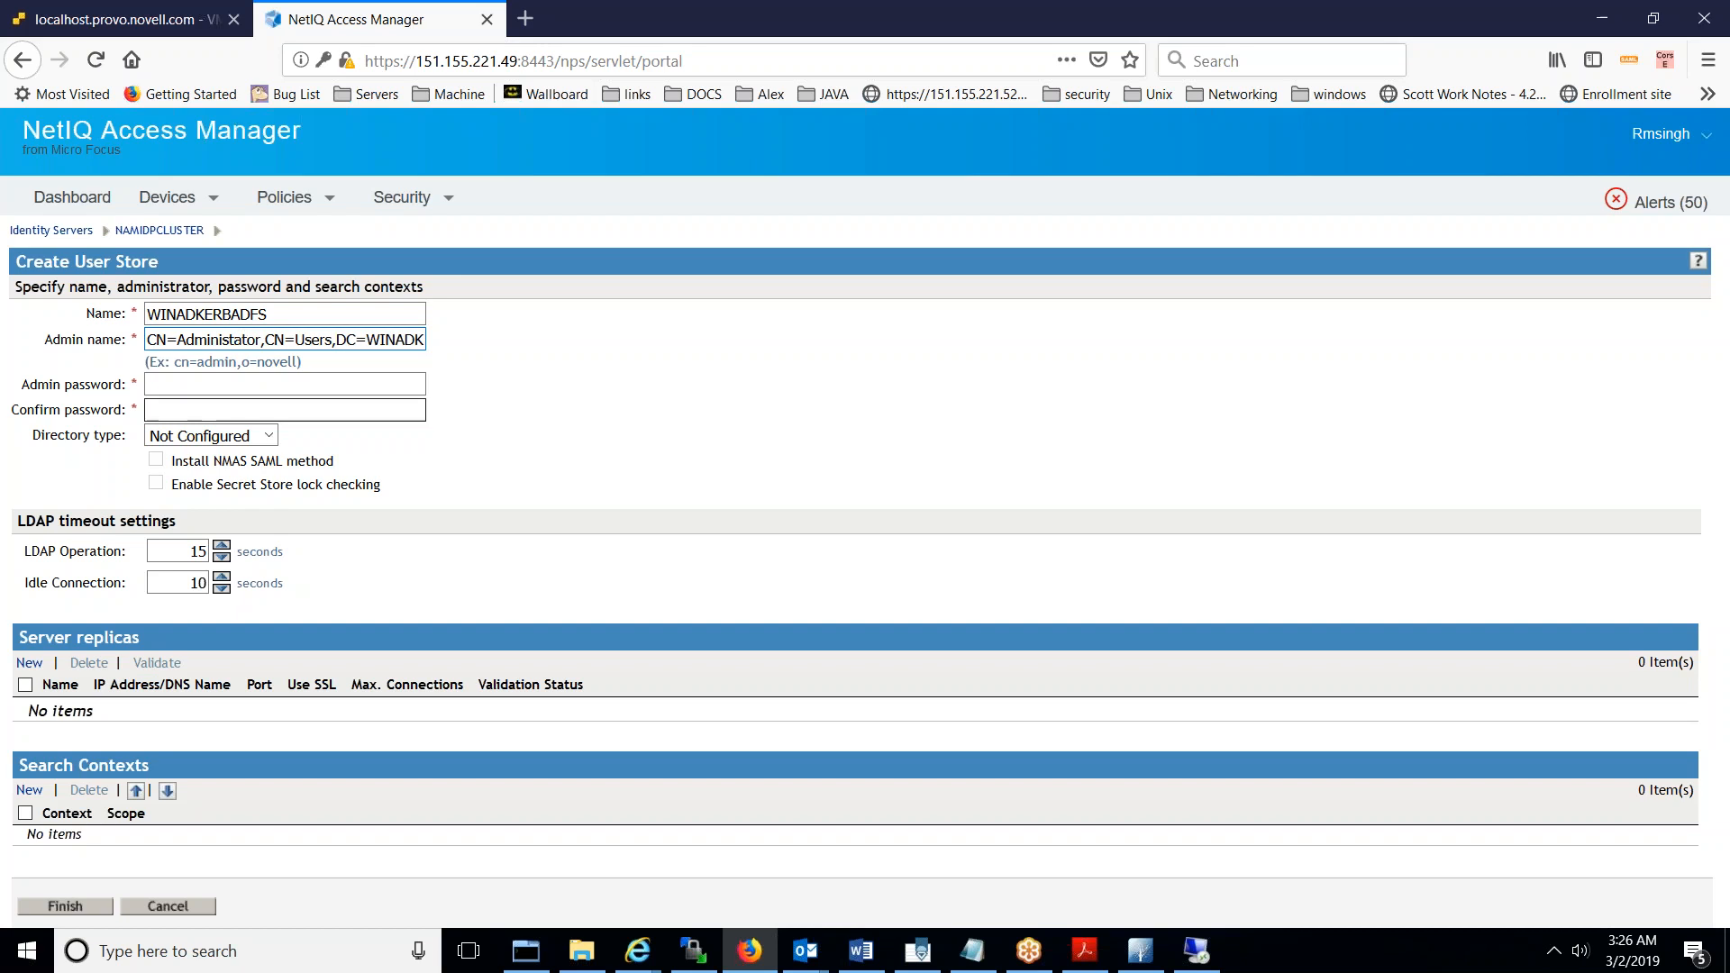
pyautogui.click(263, 344)
pyautogui.press('BackSpace')
pyautogui.press('BackSpace')
pyautogui.press('BackSpace')
pyautogui.press('BackSpace')
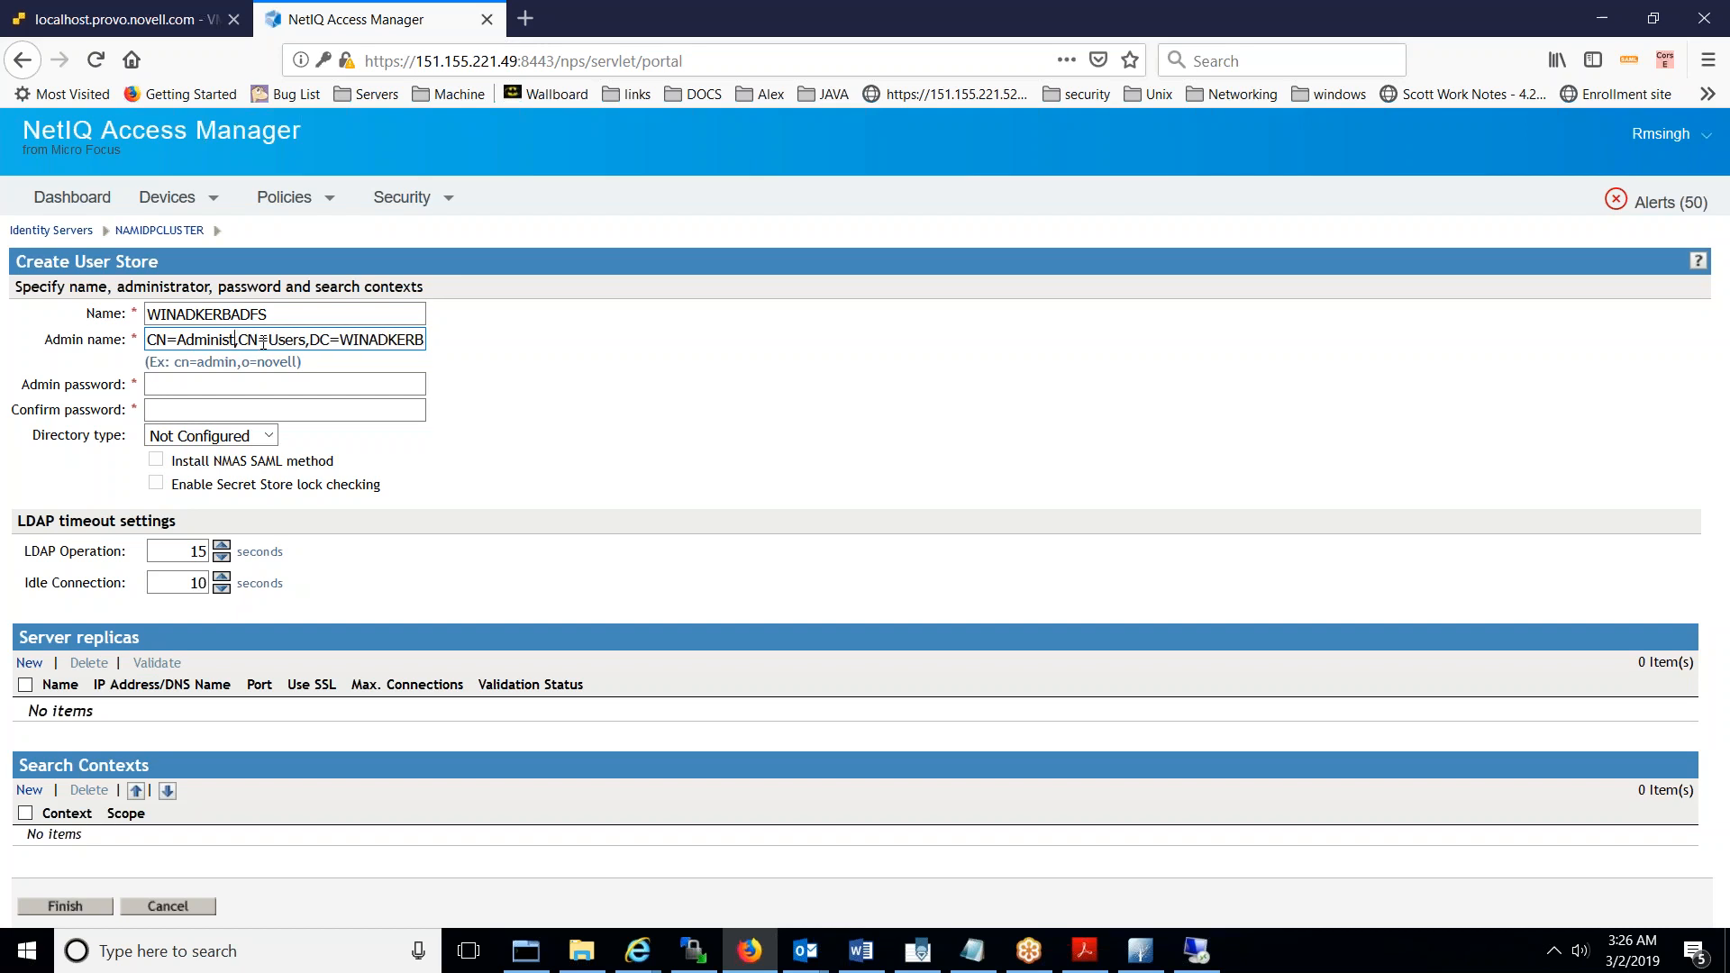
pyautogui.write('rator')
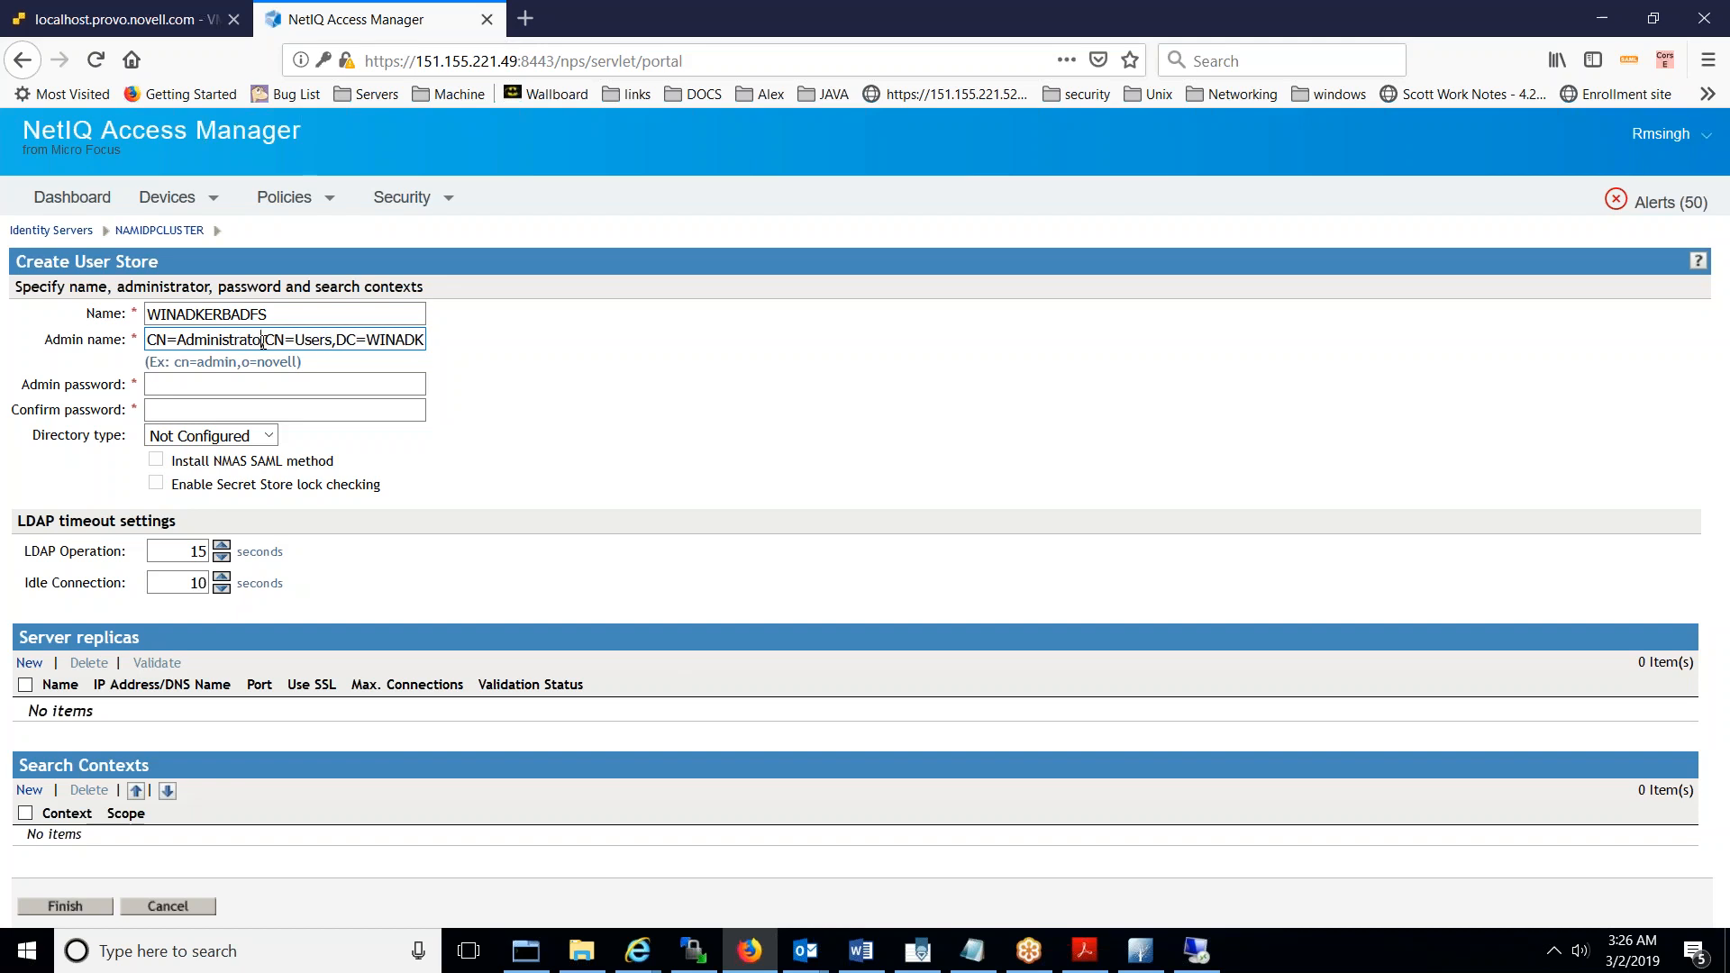
pyautogui.click(290, 391)
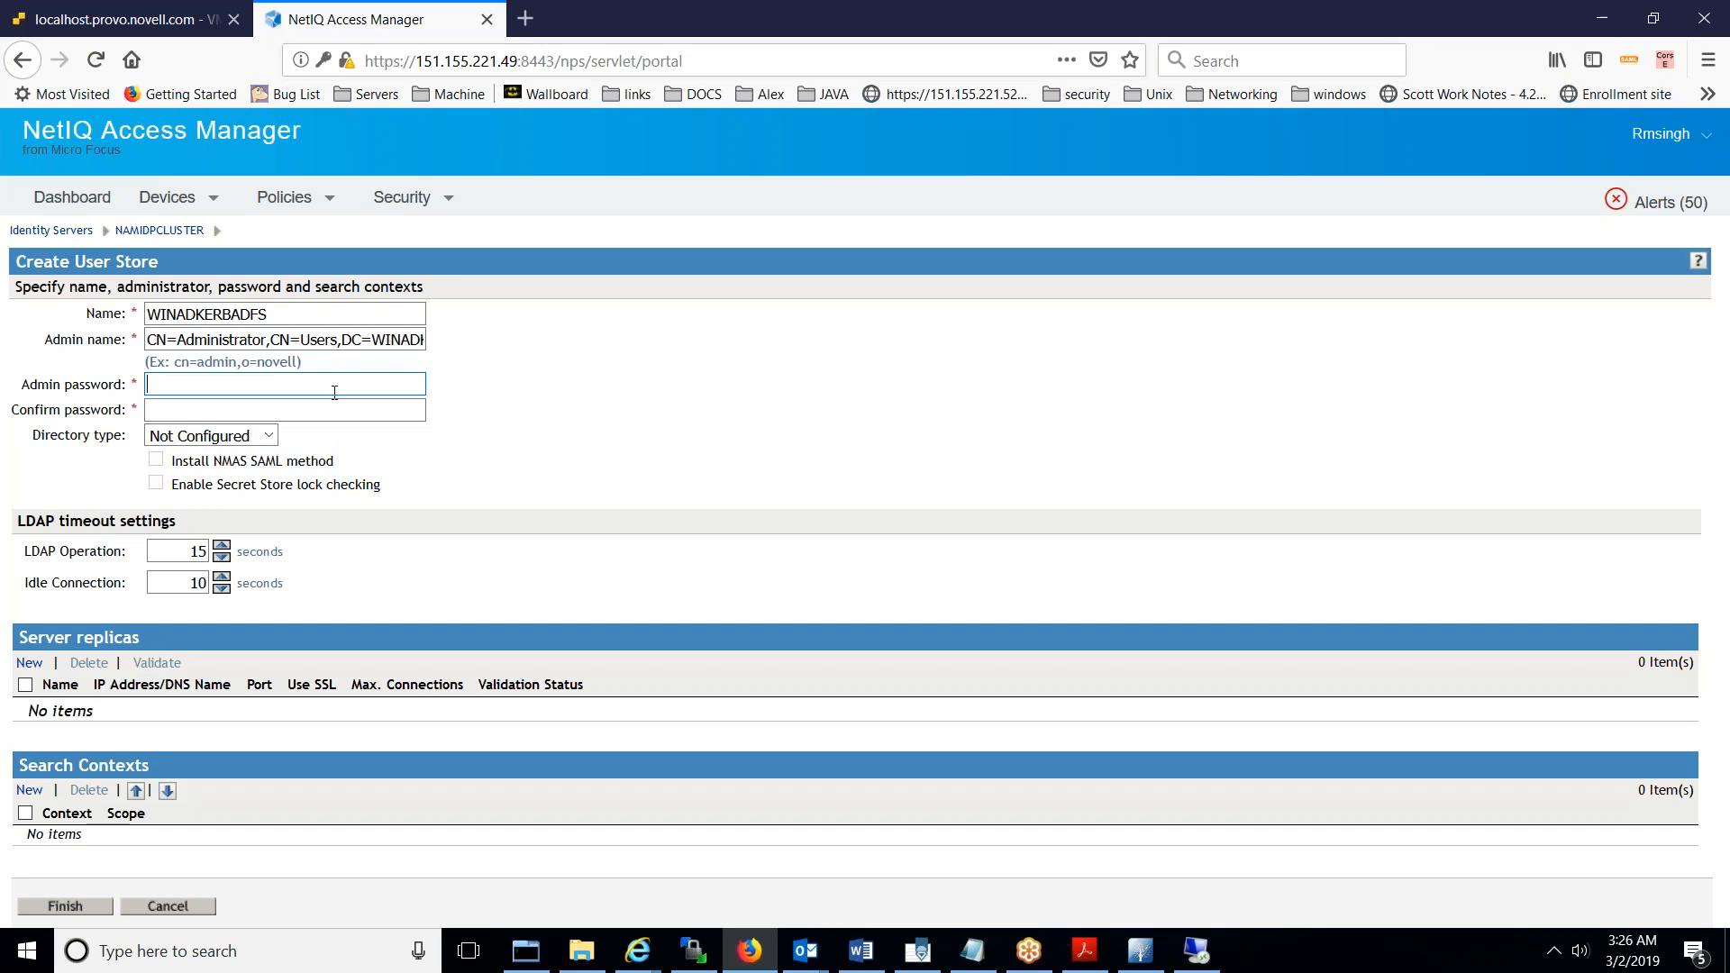
# - Enter and confirm the admin password, and set Directory type to Active Directory
pyautogui.write('•••••••••')
pyautogui.press('Tab')
pyautogui.write('••••••••••')
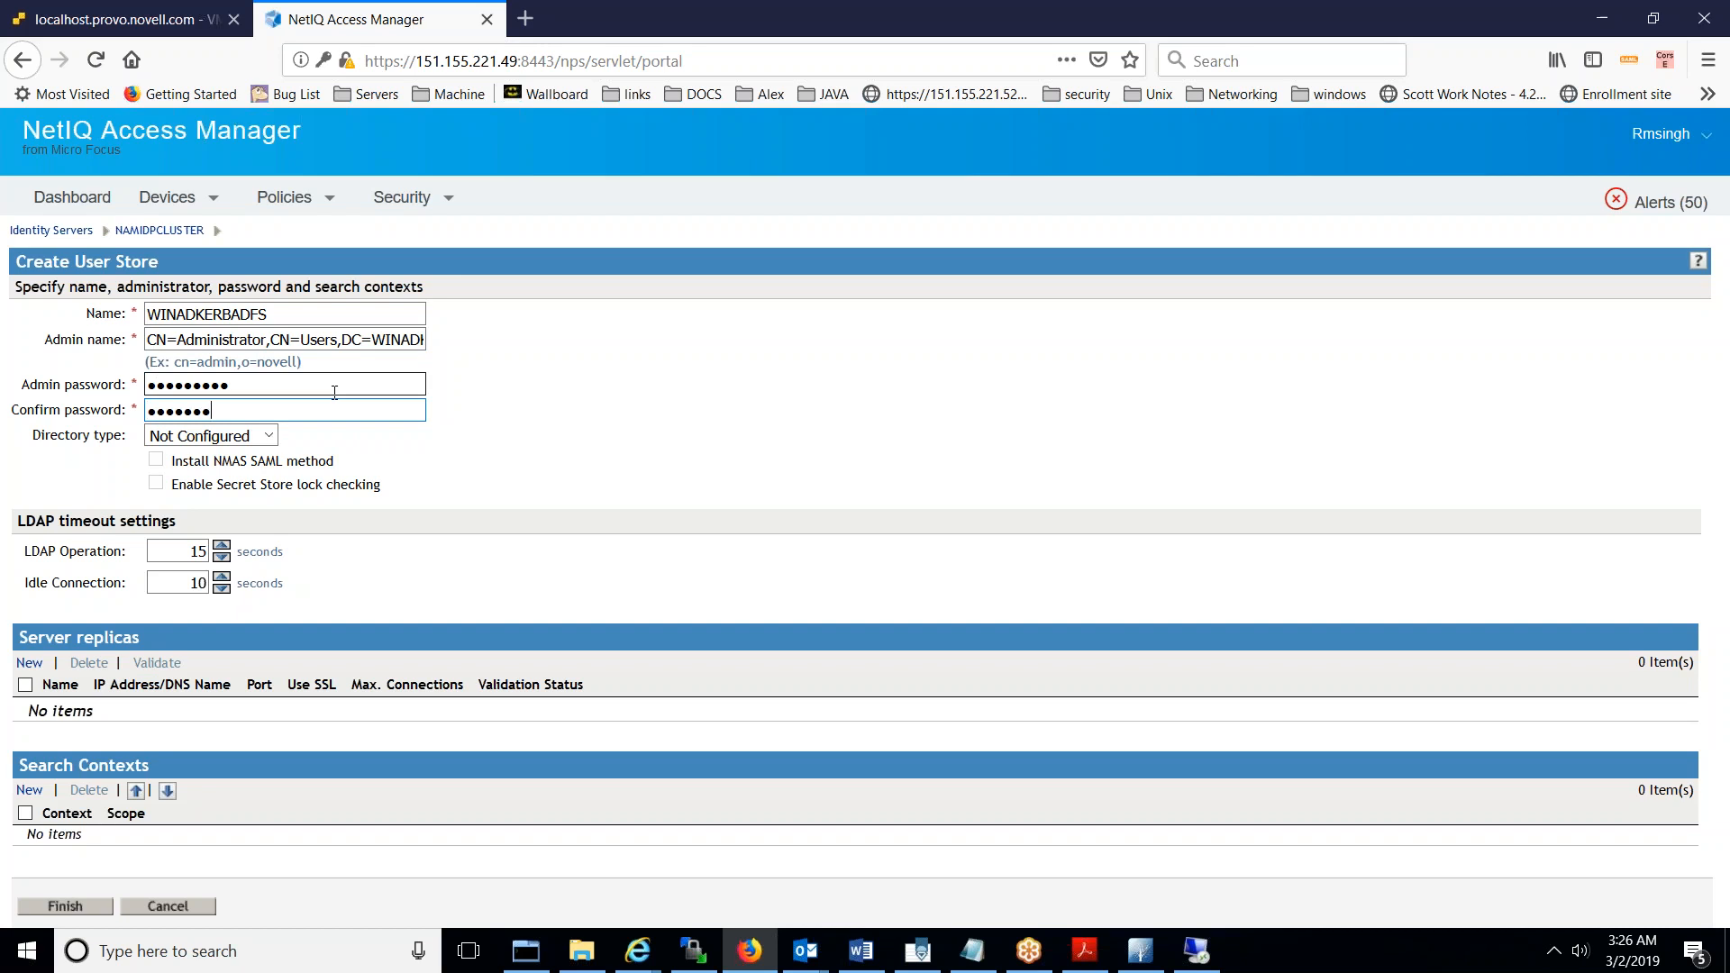
pyautogui.click(267, 436)
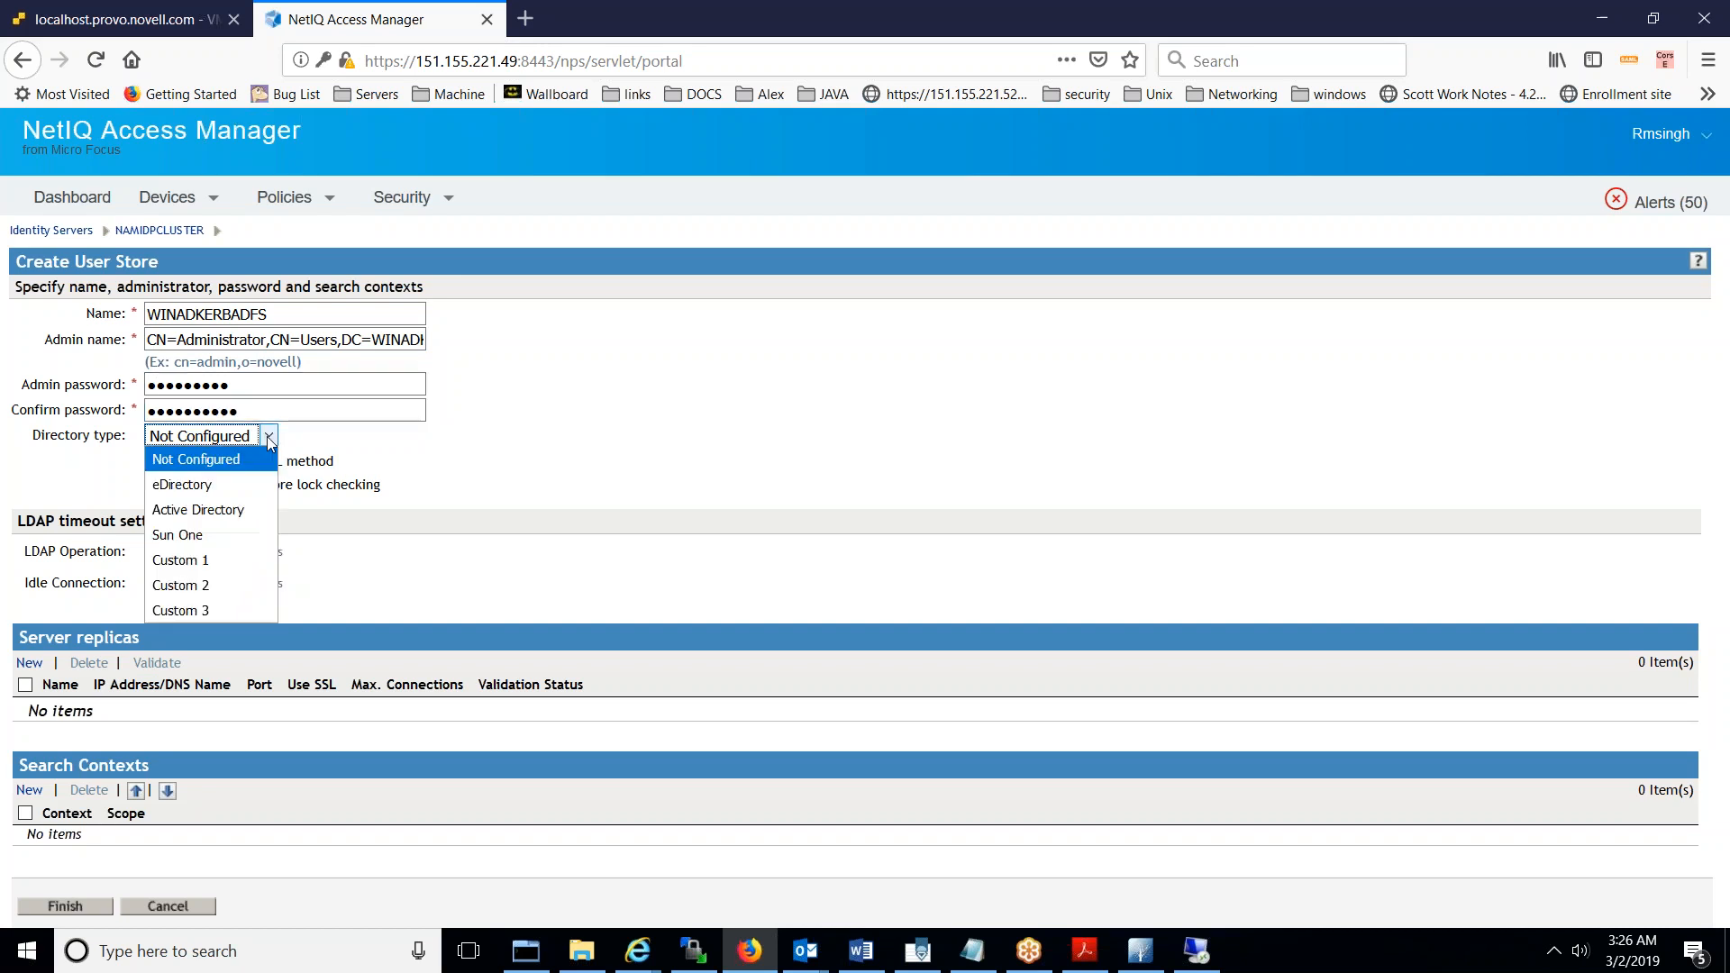
pyautogui.click(255, 514)
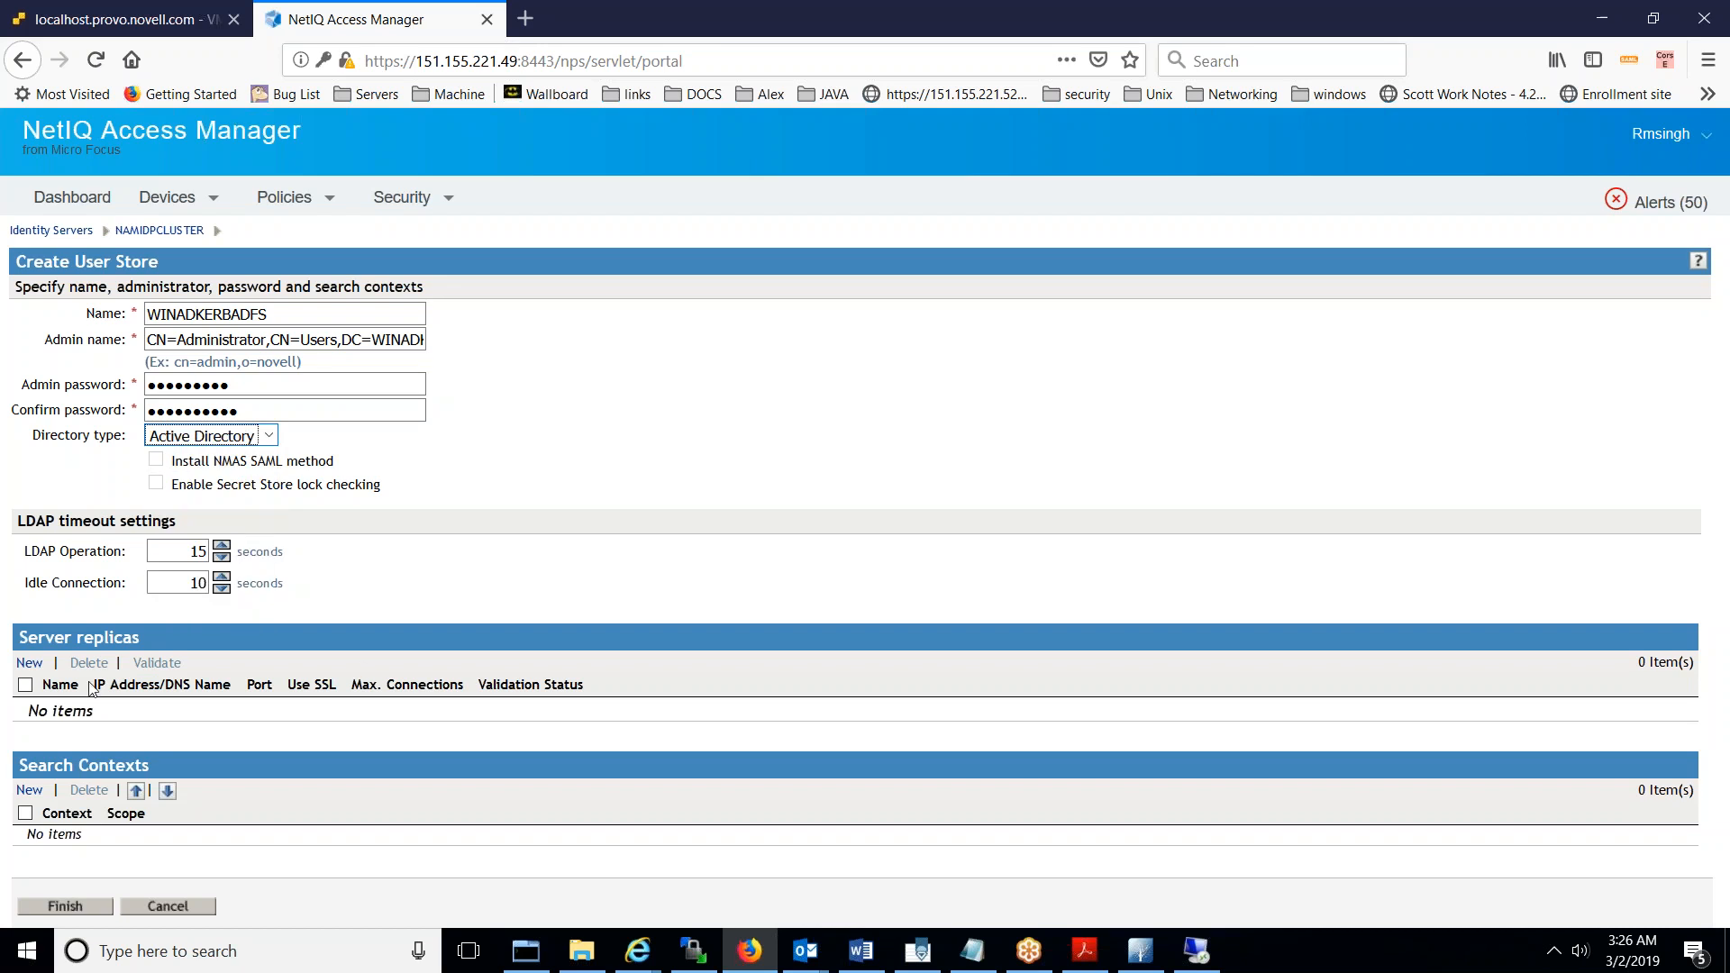
# - Dismiss the password mismatch warning and retype both admin passwords so they match
pyautogui.click(29, 664)
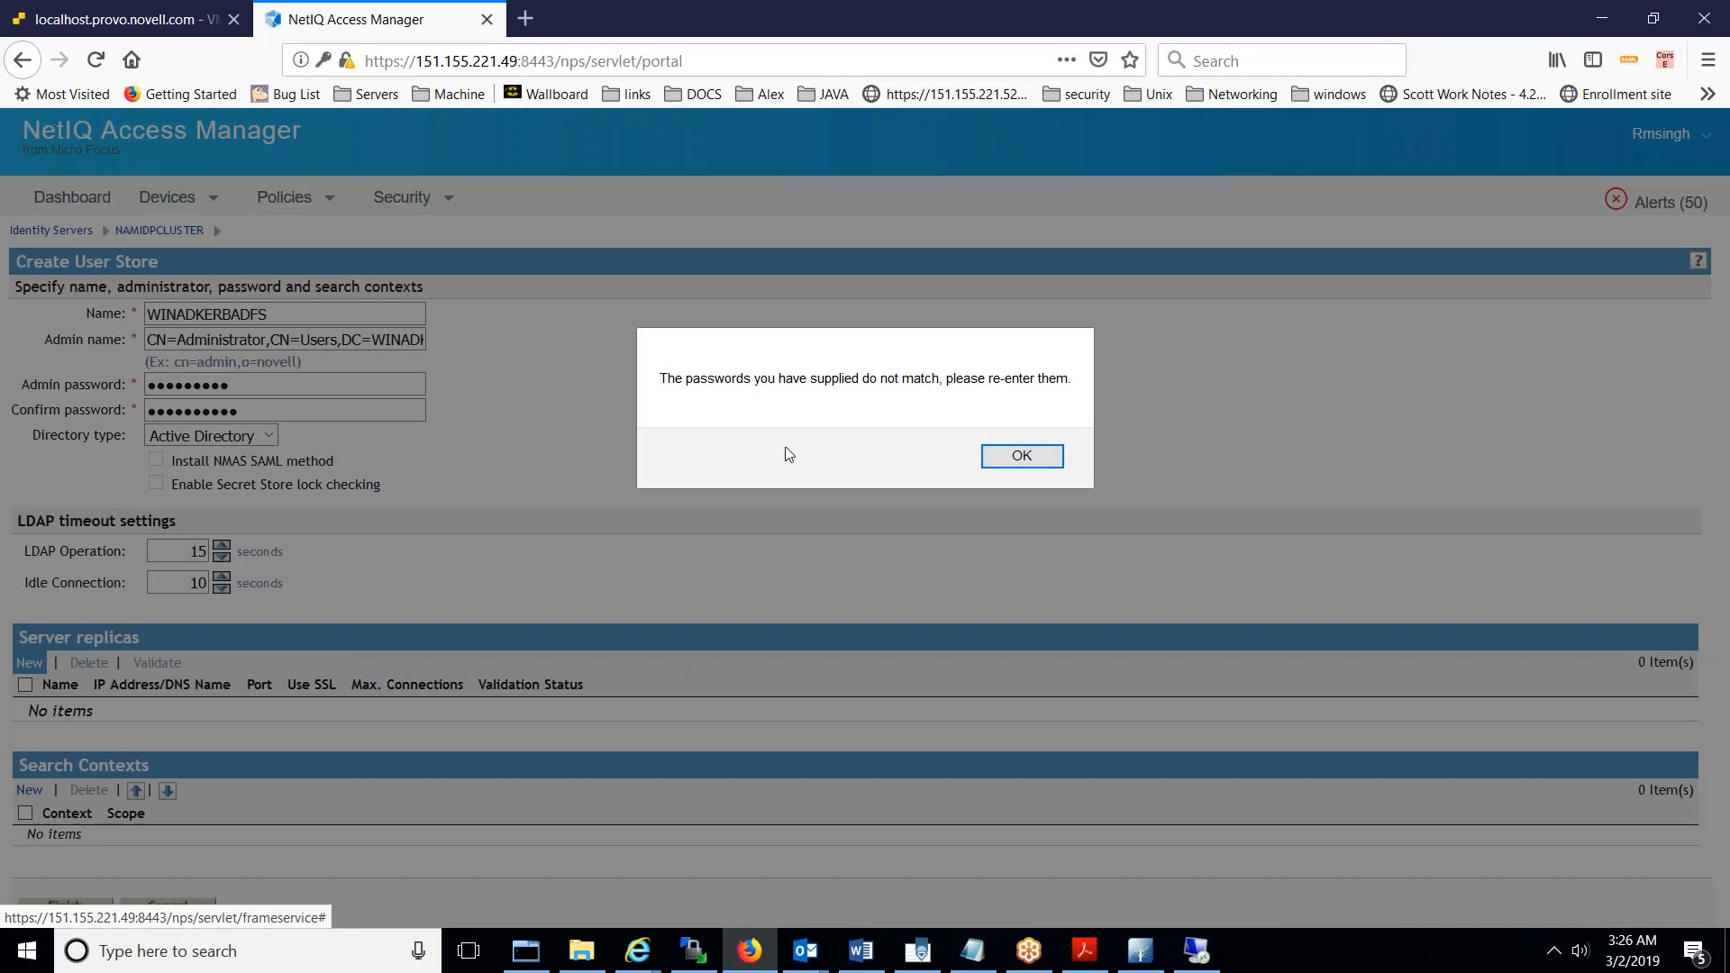
pyautogui.click(1025, 462)
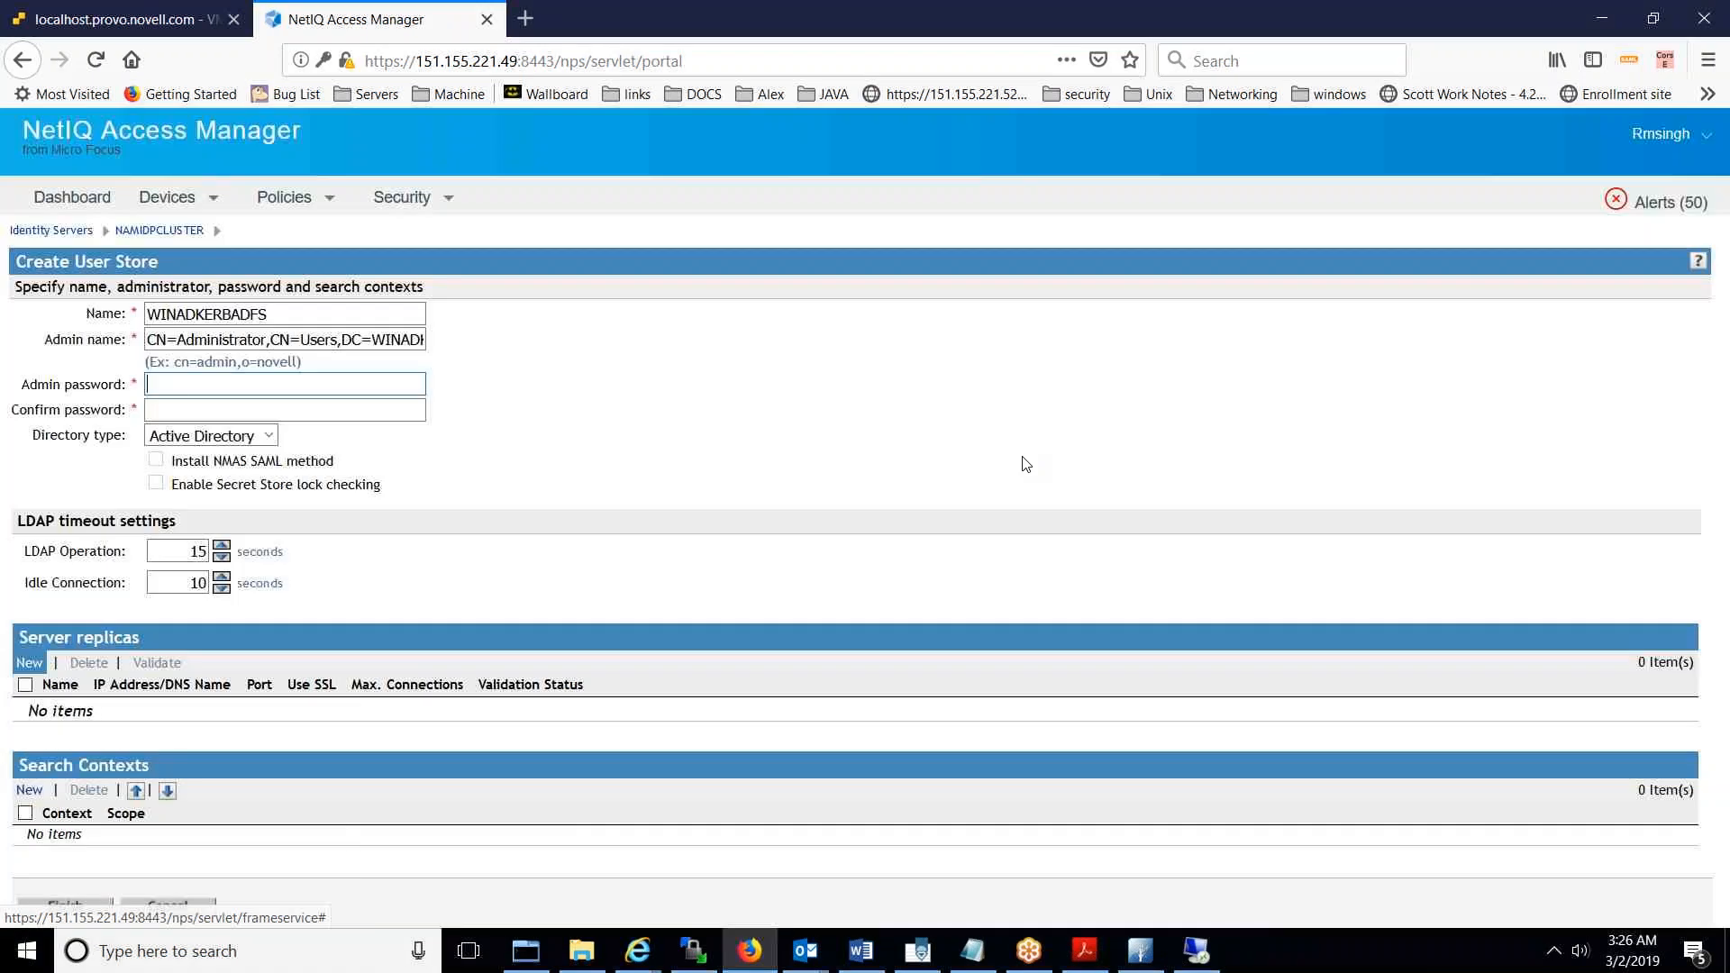
pyautogui.write('••••••••••')
pyautogui.press('Tab')
pyautogui.write('••••••••••')
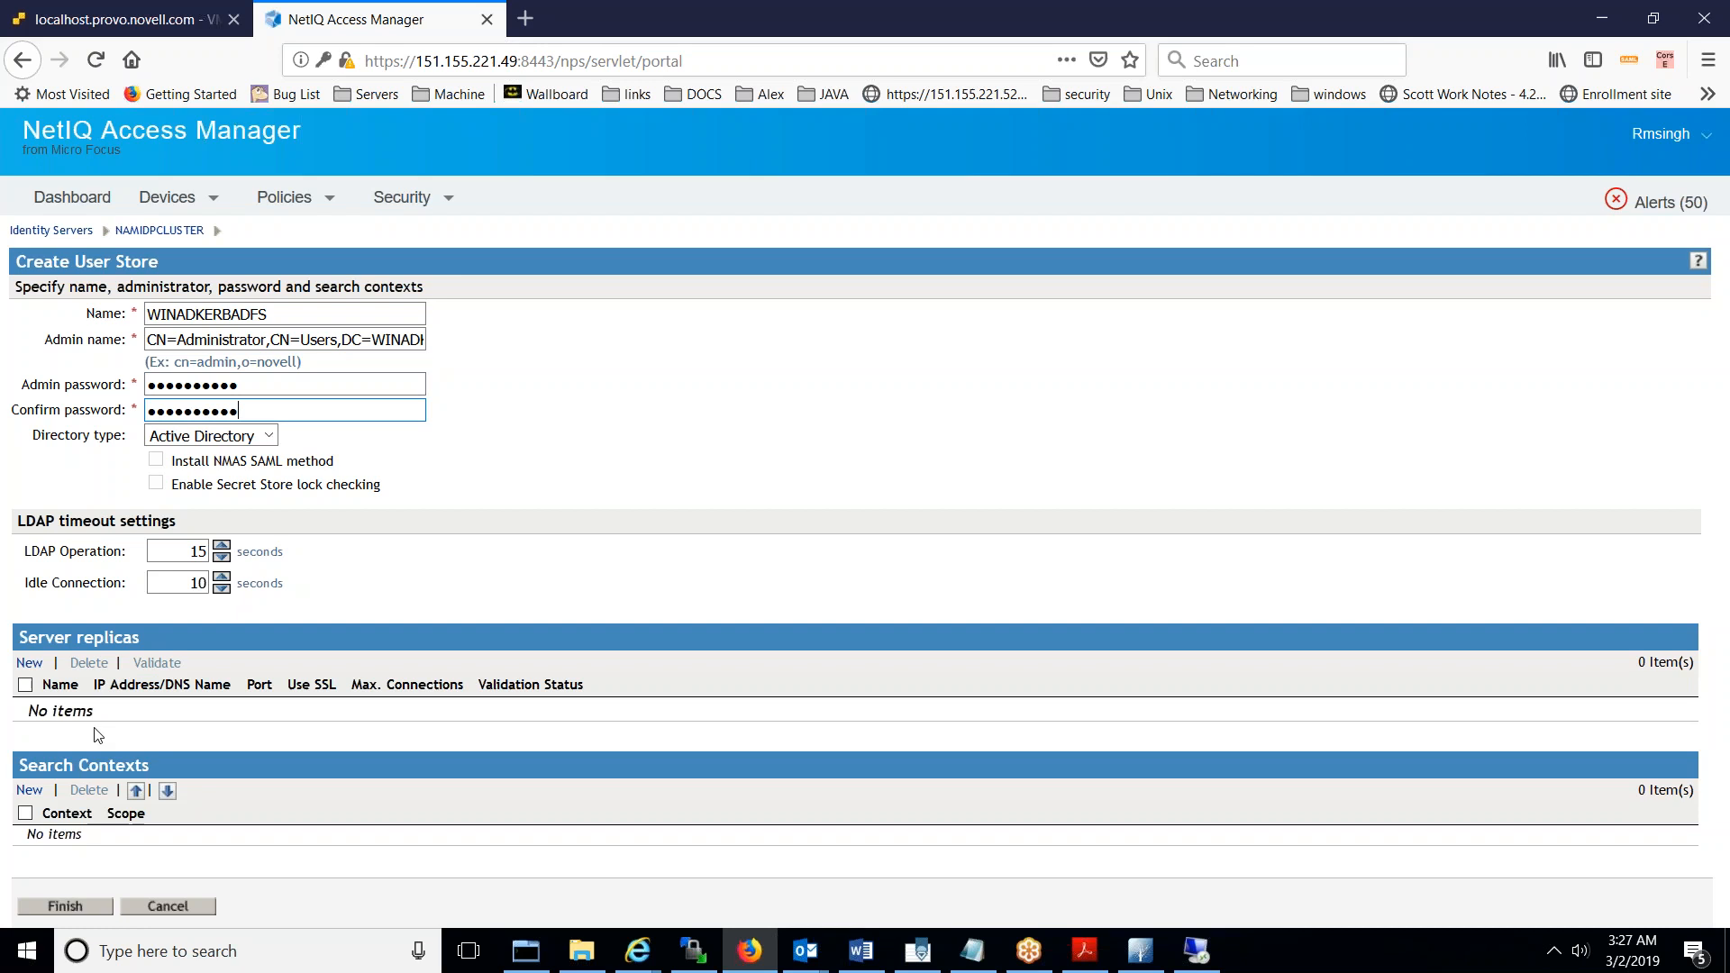
pyautogui.click(29, 663)
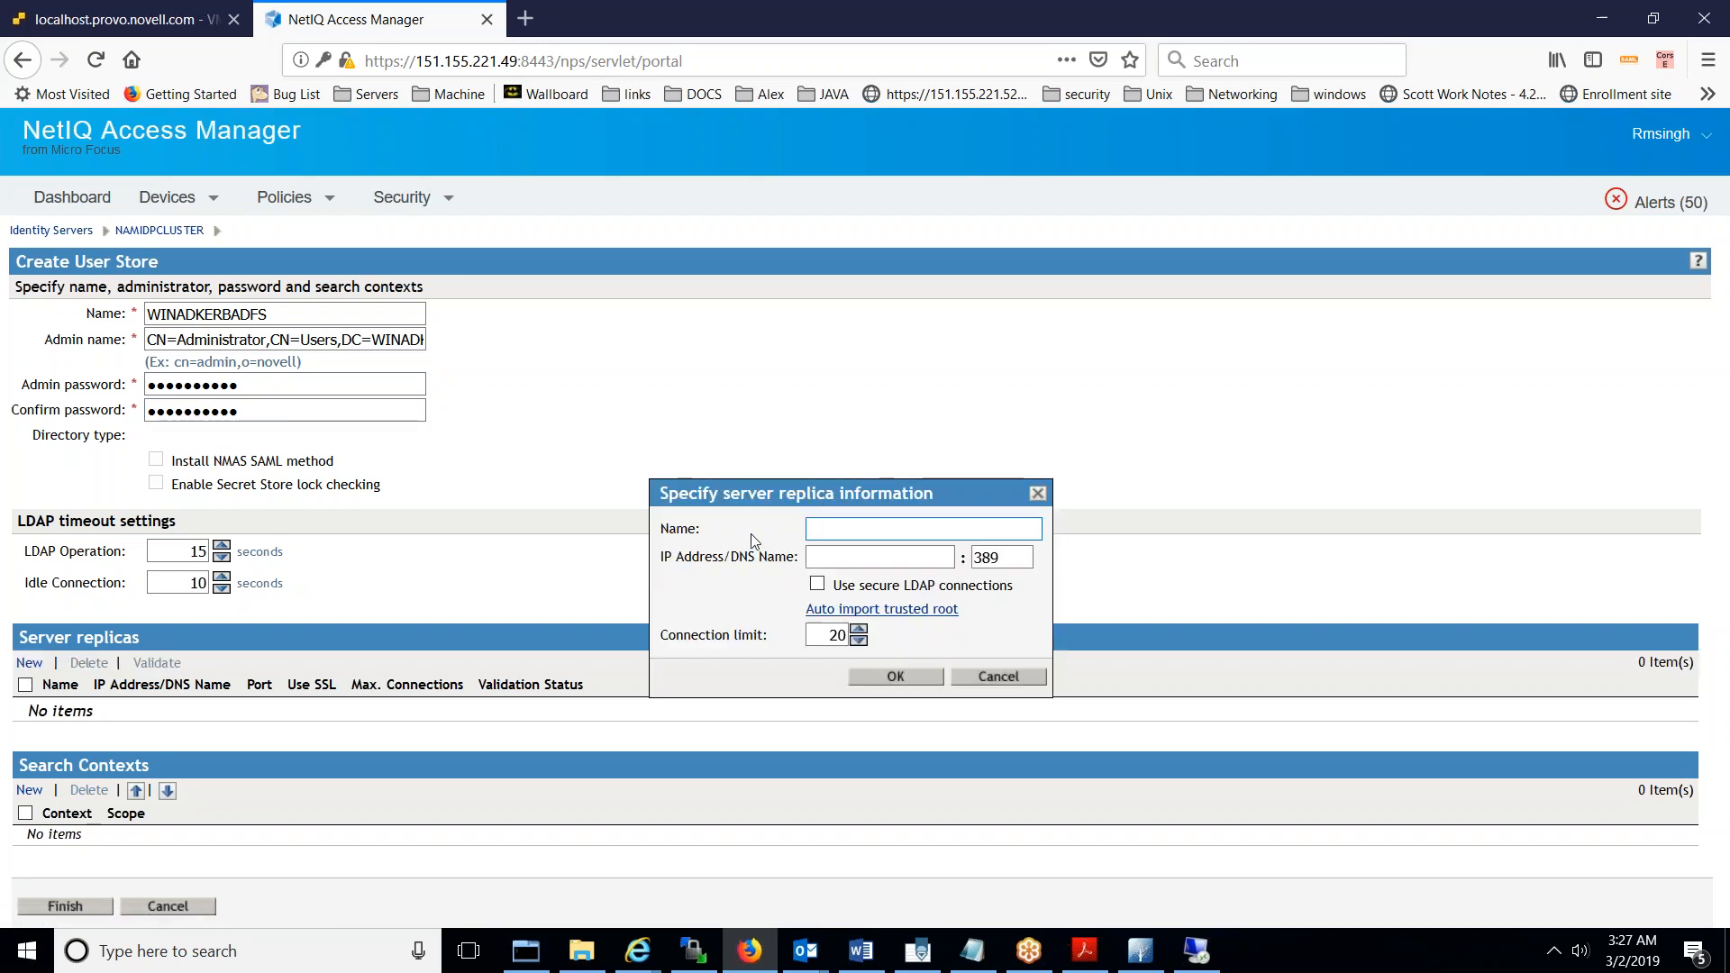
# - Add server replica AD1 at 151.155.223.162 using secure LDAP on port 636
pyautogui.write('151.155')
pyautogui.press('BackSpace')
pyautogui.press('BackSpace')
pyautogui.press('BackSpace')
pyautogui.press('BackSpace')
pyautogui.press('BackSpace')
pyautogui.press('BackSpace')
pyautogui.press('BackSpace')
pyautogui.write('AD1')
pyautogui.press('Tab')
pyautogui.write('151.')
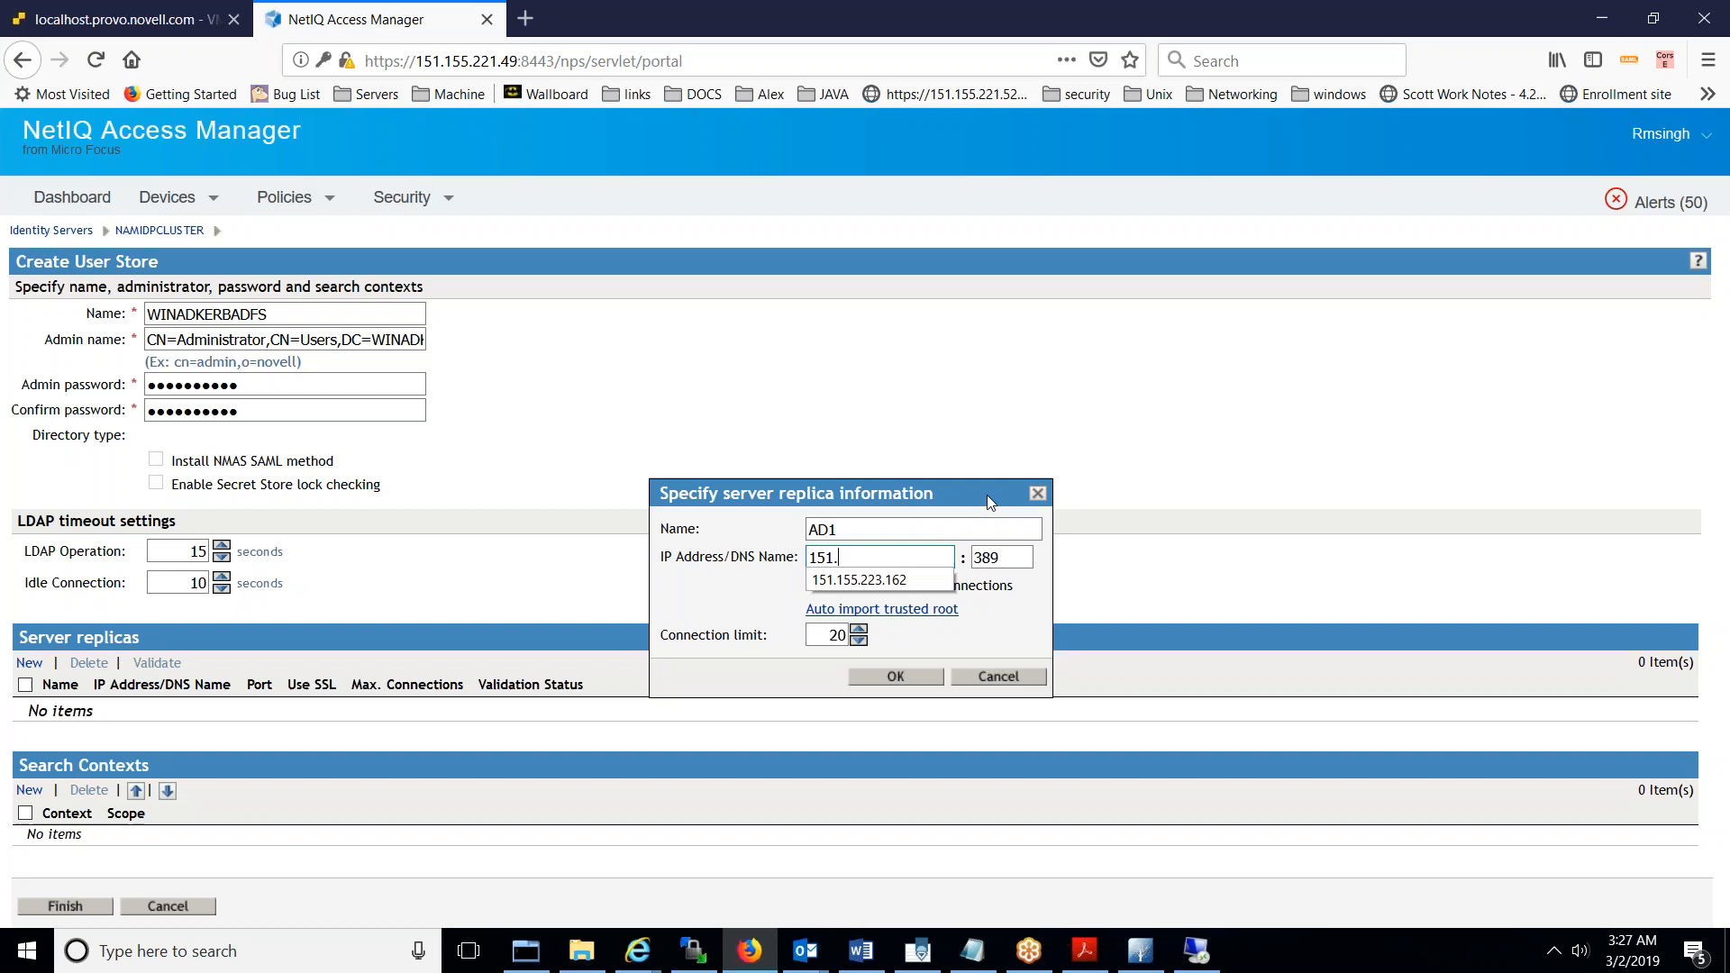
pyautogui.press('Down')
pyautogui.press('Return')
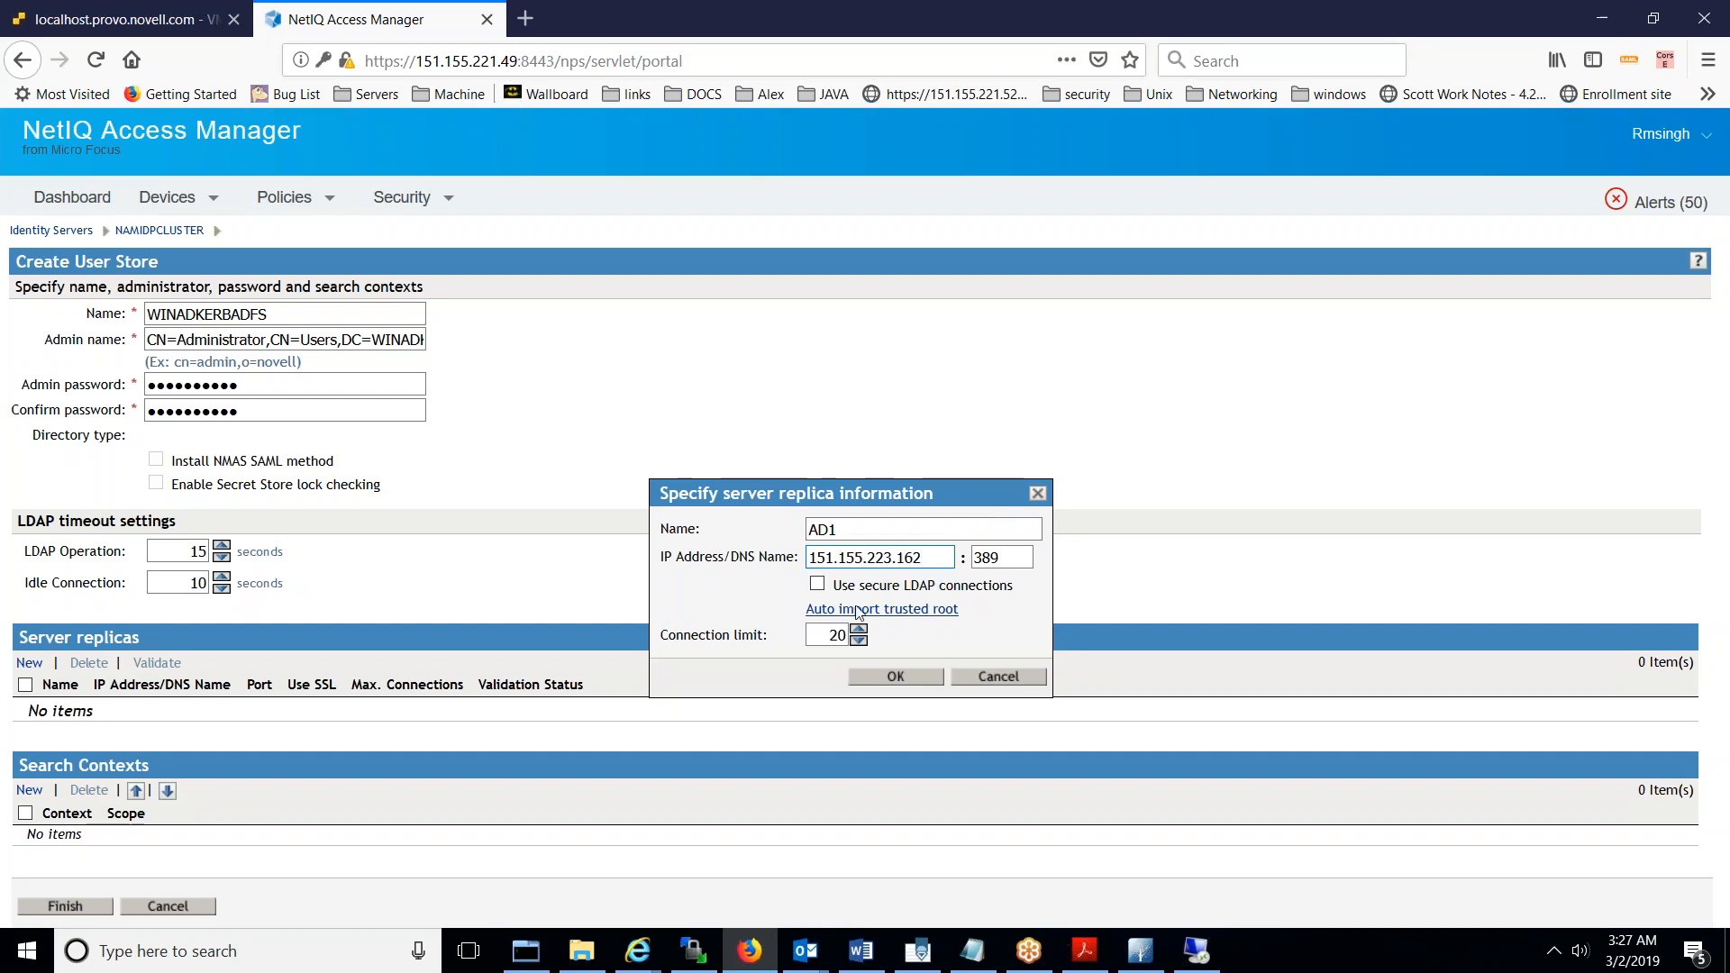
pyautogui.click(817, 584)
pyautogui.click(895, 677)
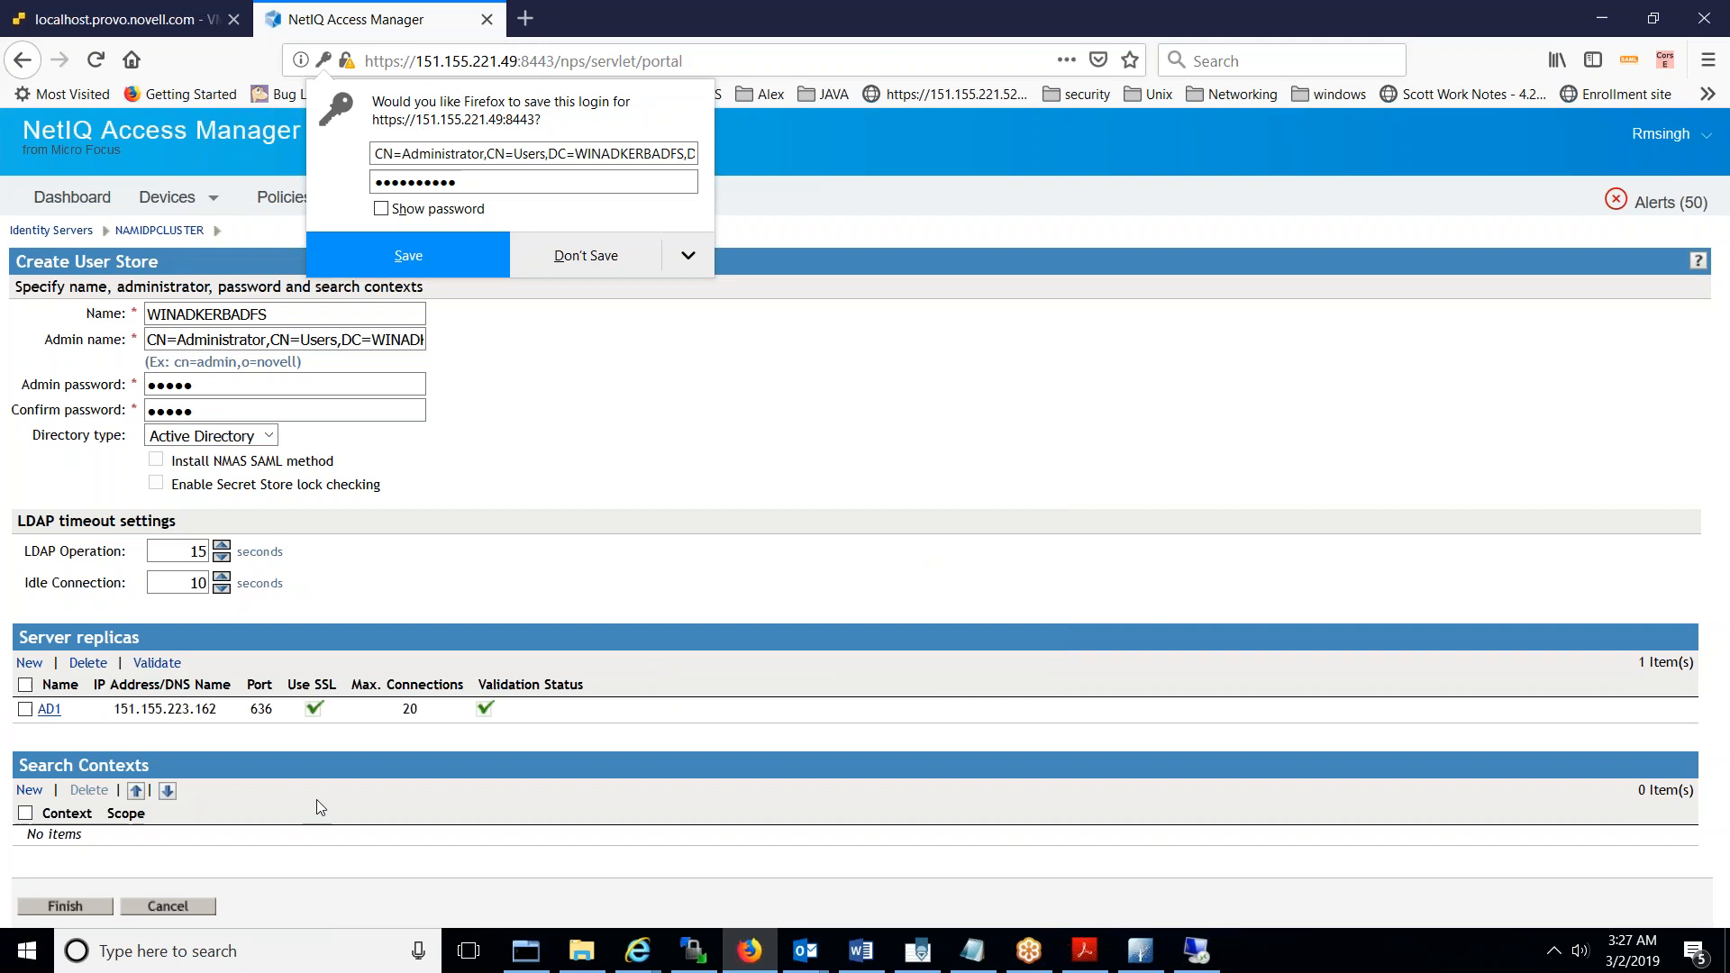
pyautogui.click(31, 789)
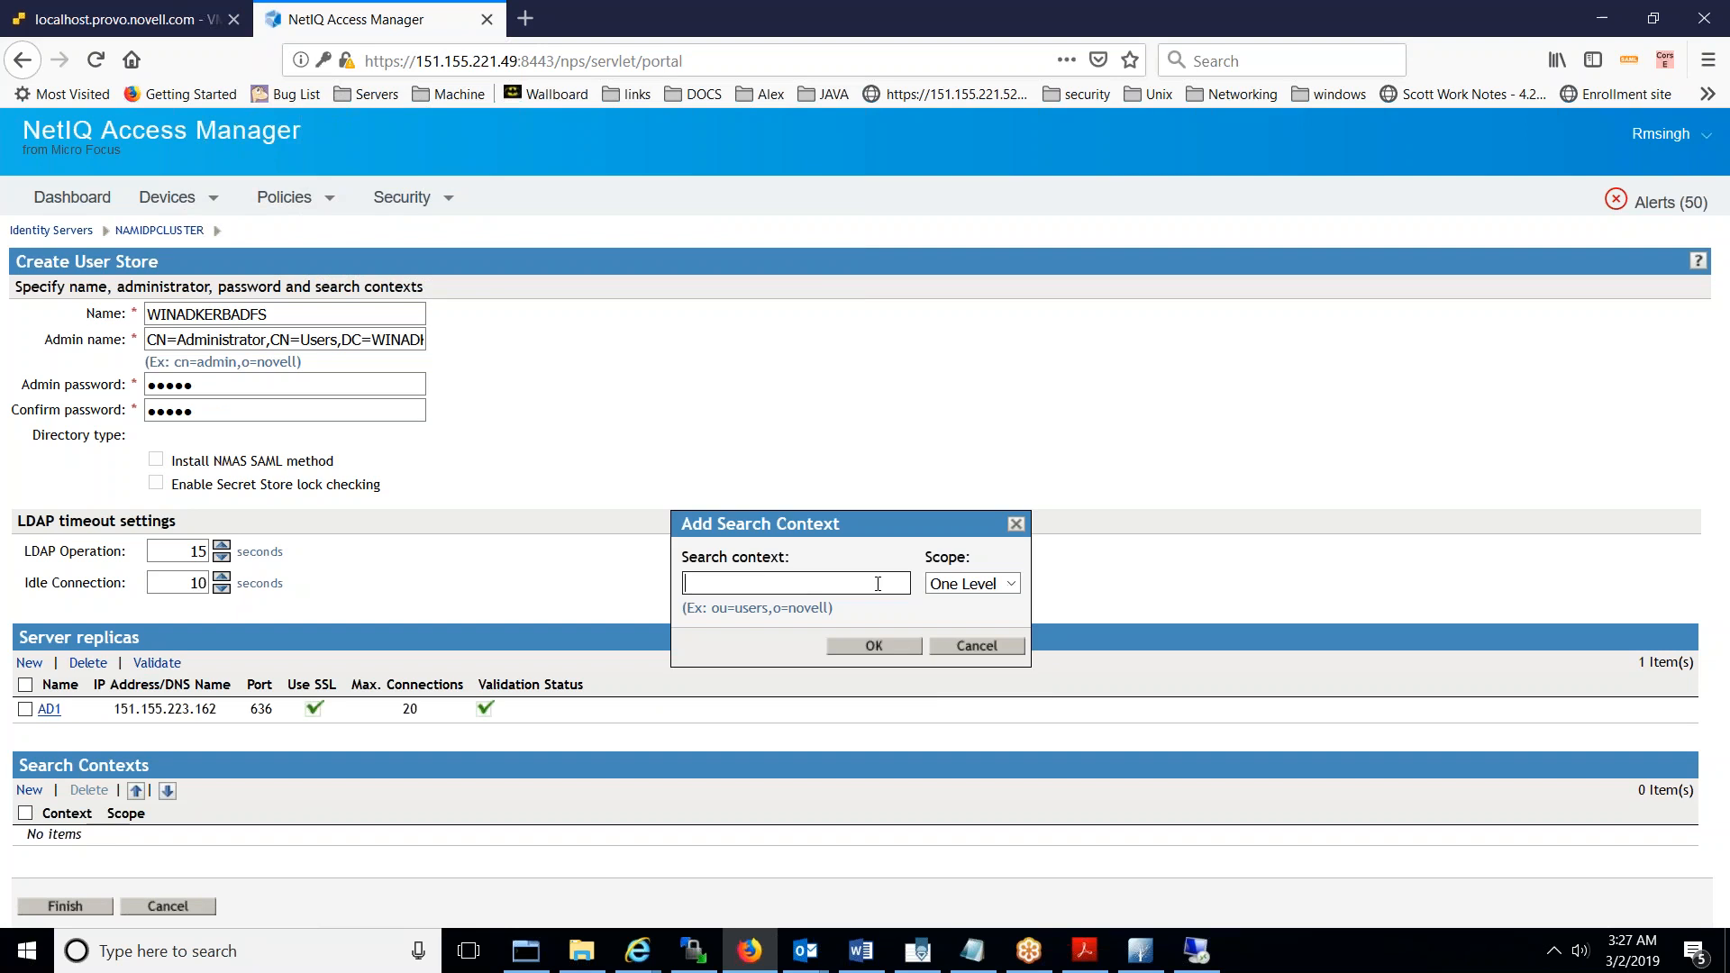
# - Add search context CN=Users,DC=WINADKERBADFS,DC=COM and finish creating the WINADKERBADFS user store
pyautogui.hotkey('ctrl', 'v')
pyautogui.press('Escape')
pyautogui.press('Home')
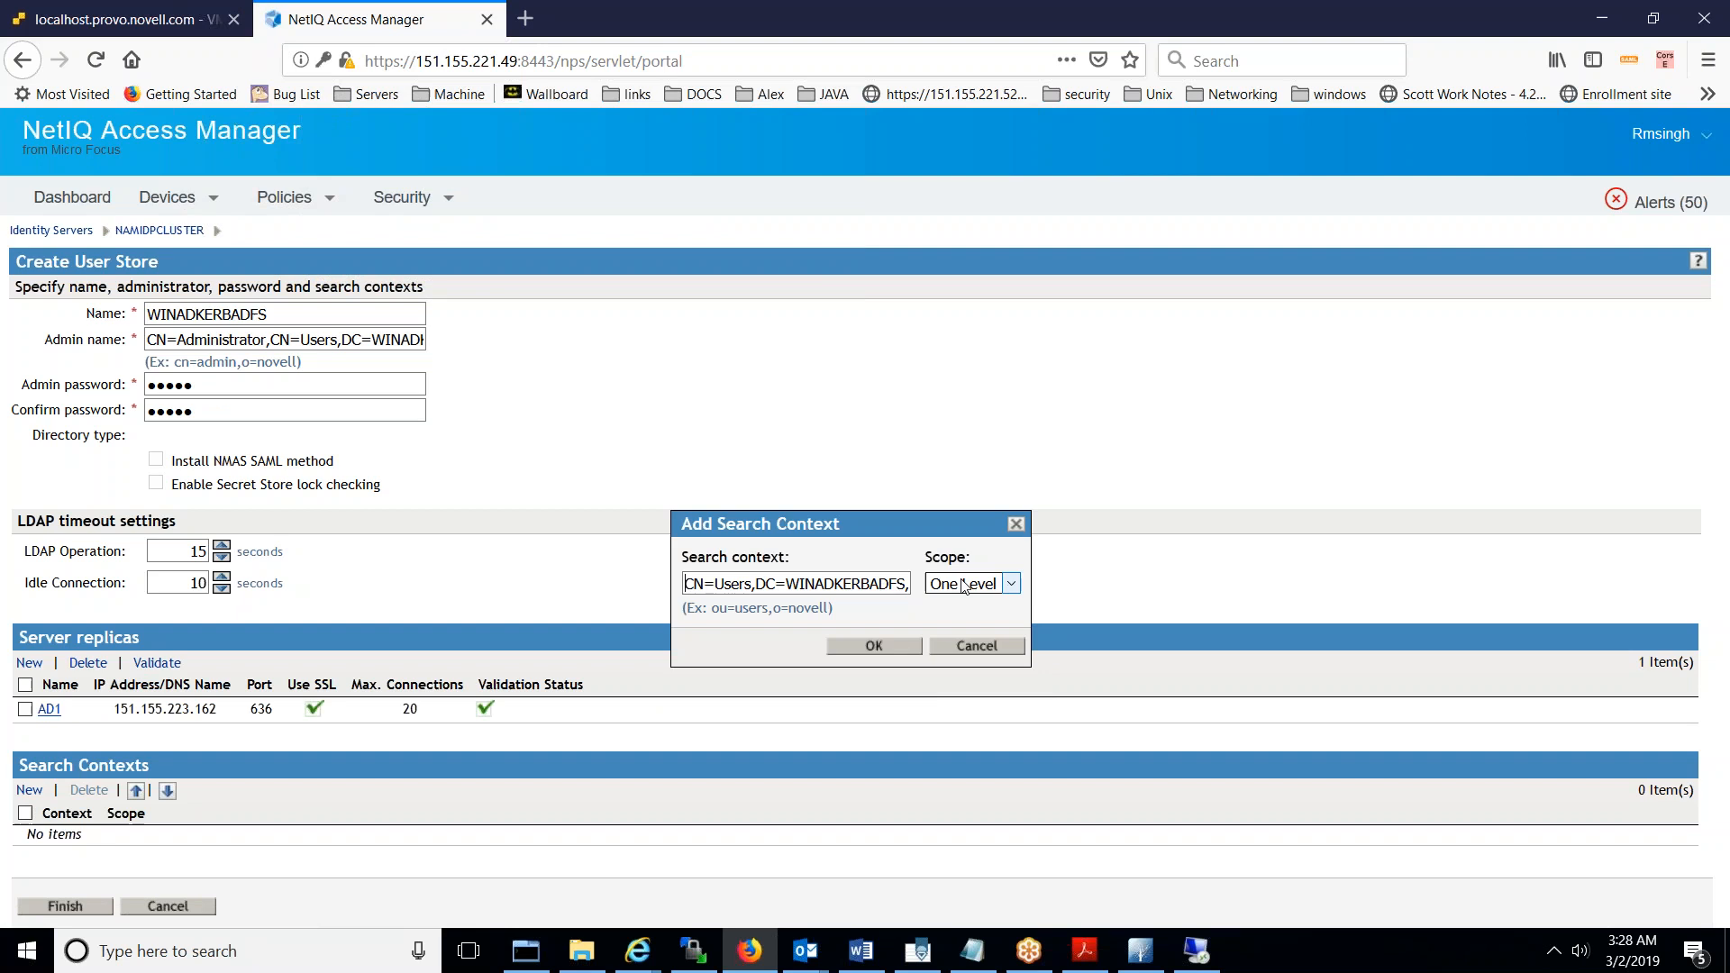
pyautogui.click(728, 584)
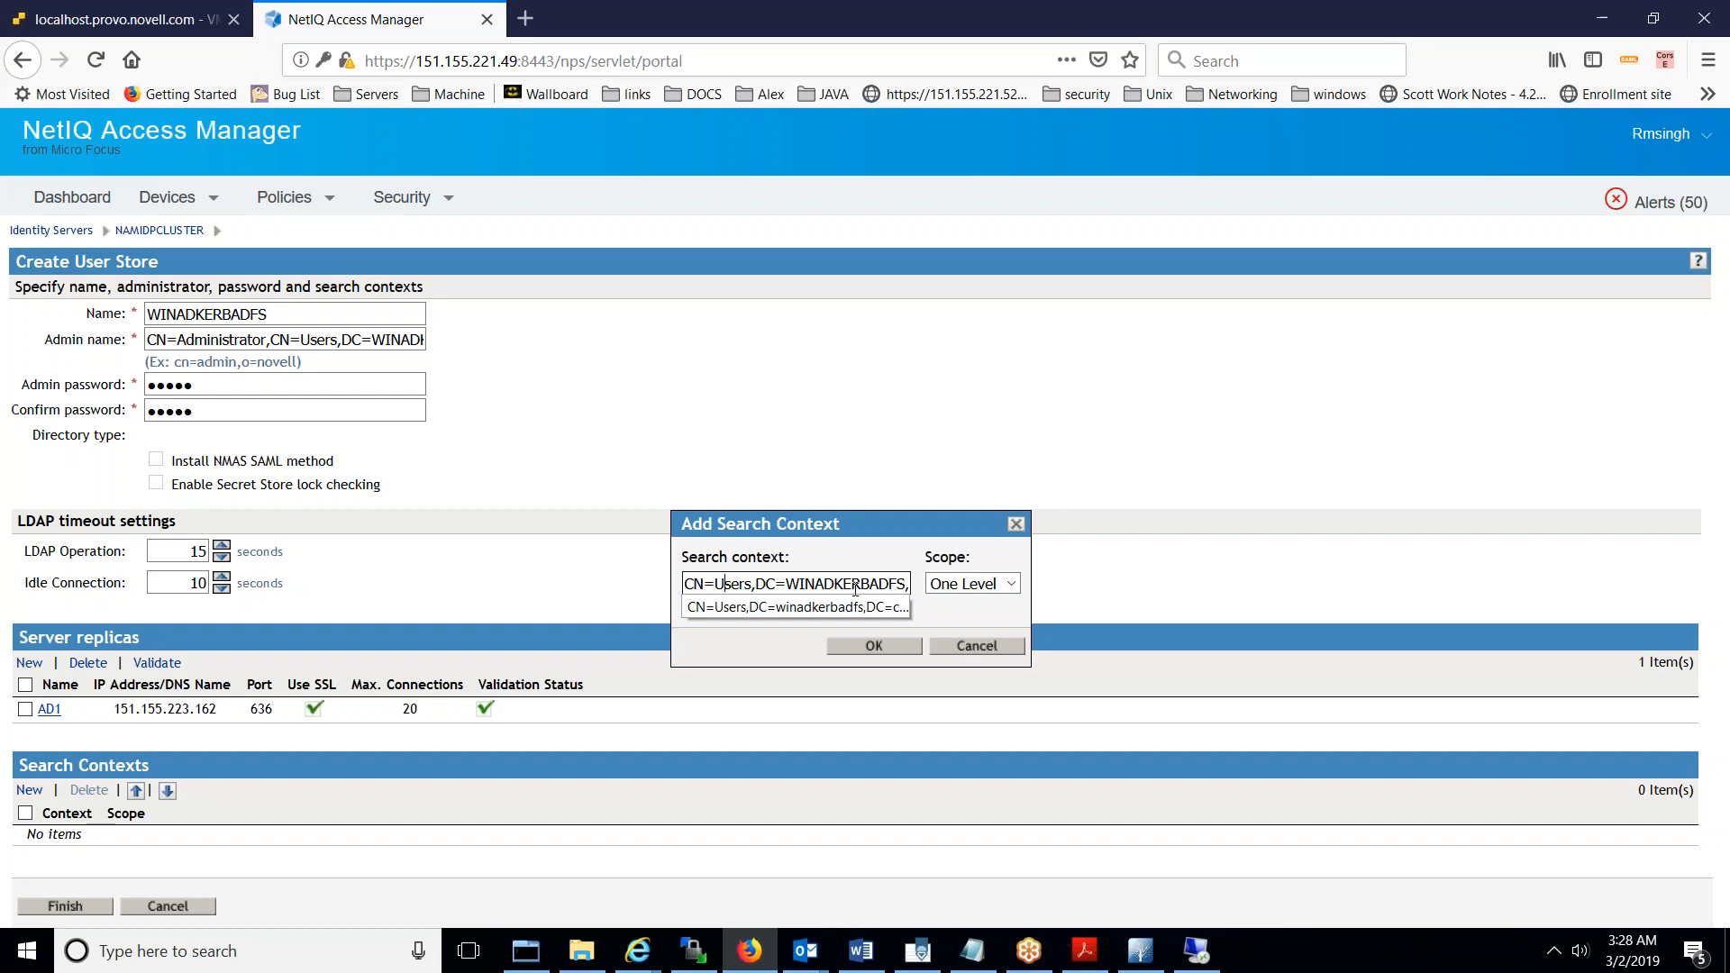
pyautogui.doubleClick(747, 585)
pyautogui.click(834, 549)
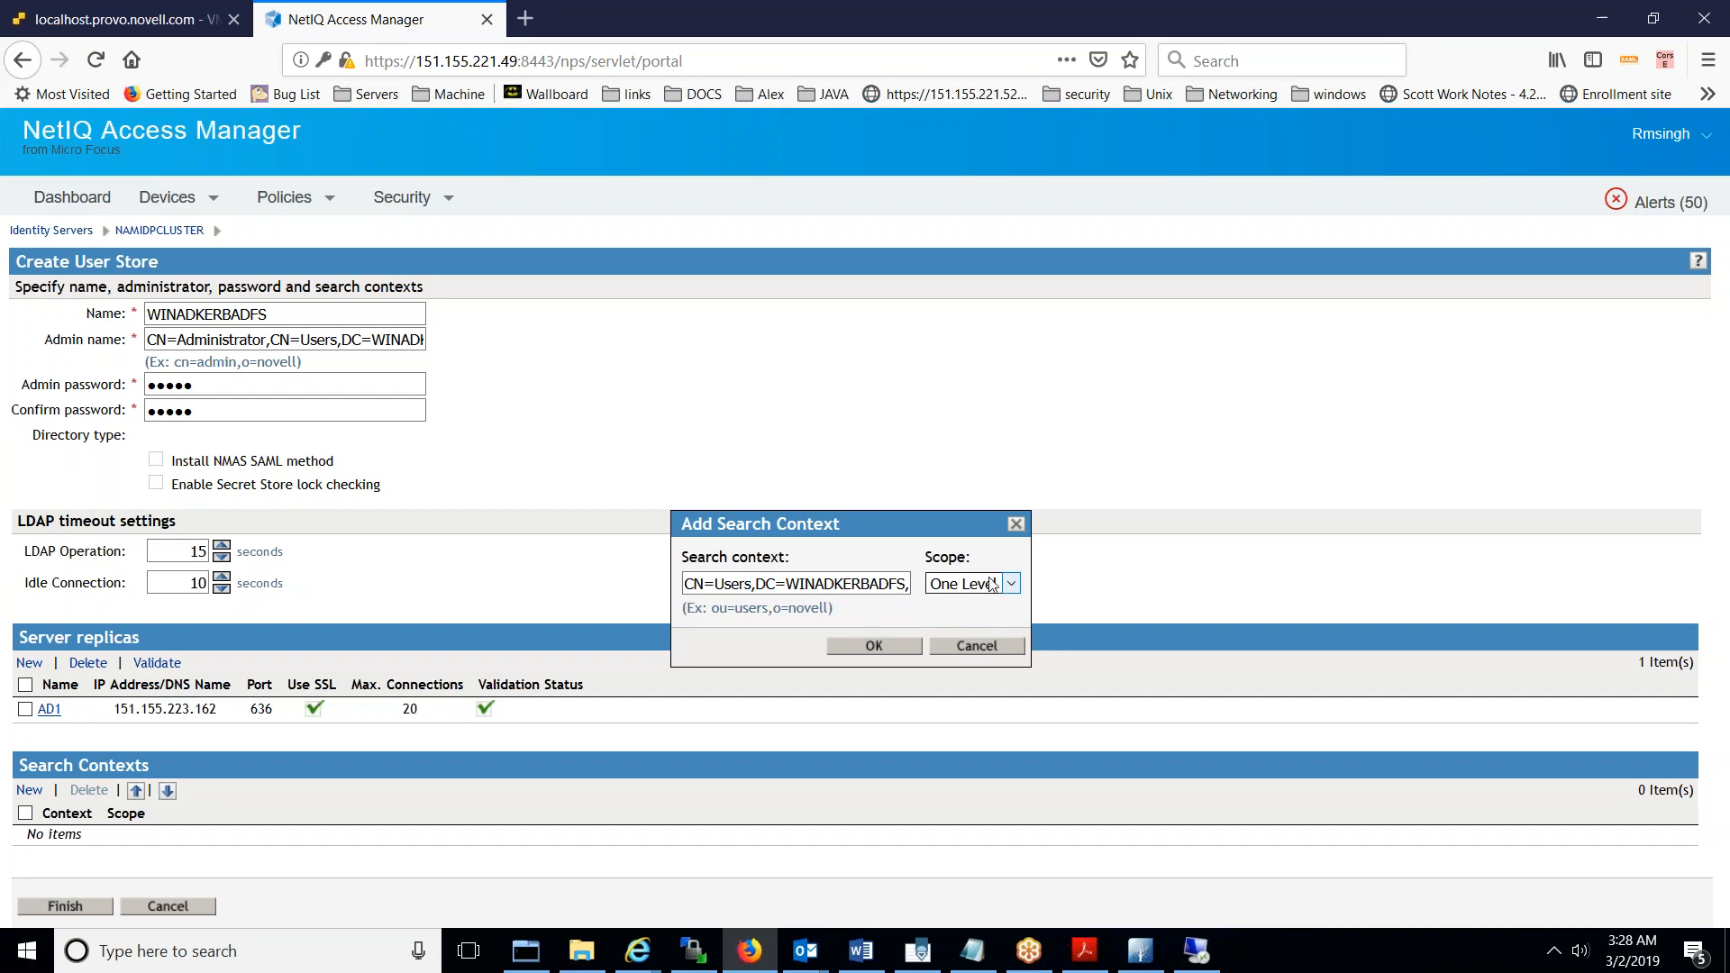
pyautogui.click(878, 646)
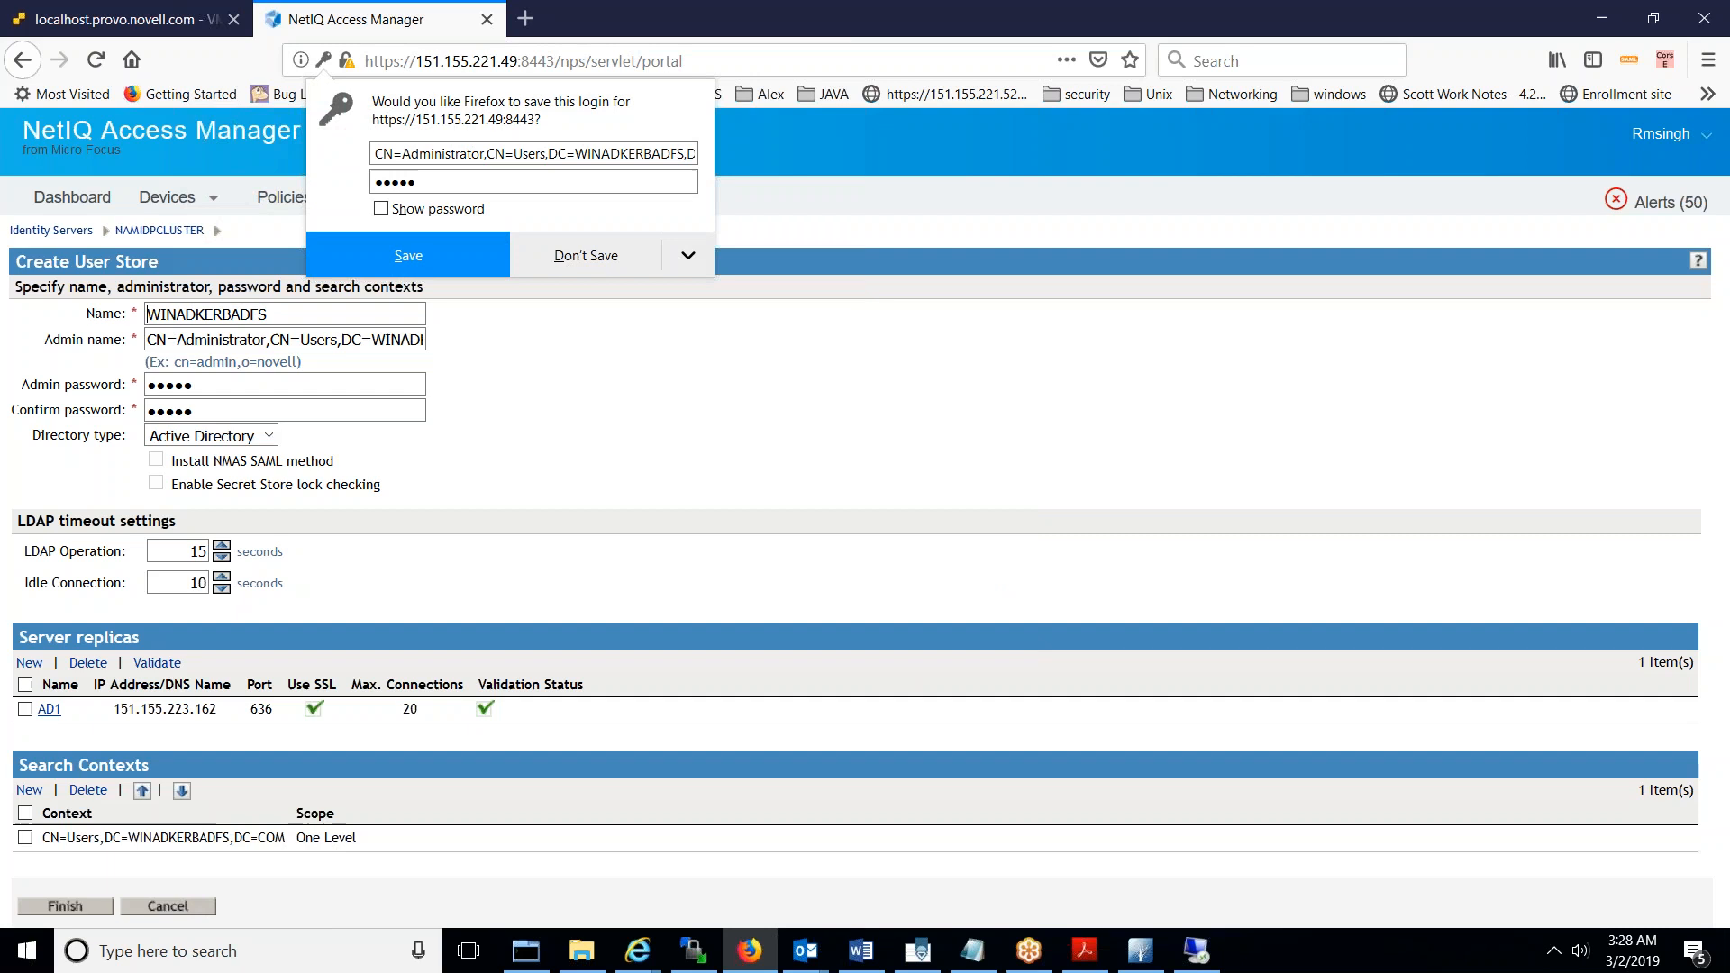
pyautogui.click(83, 912)
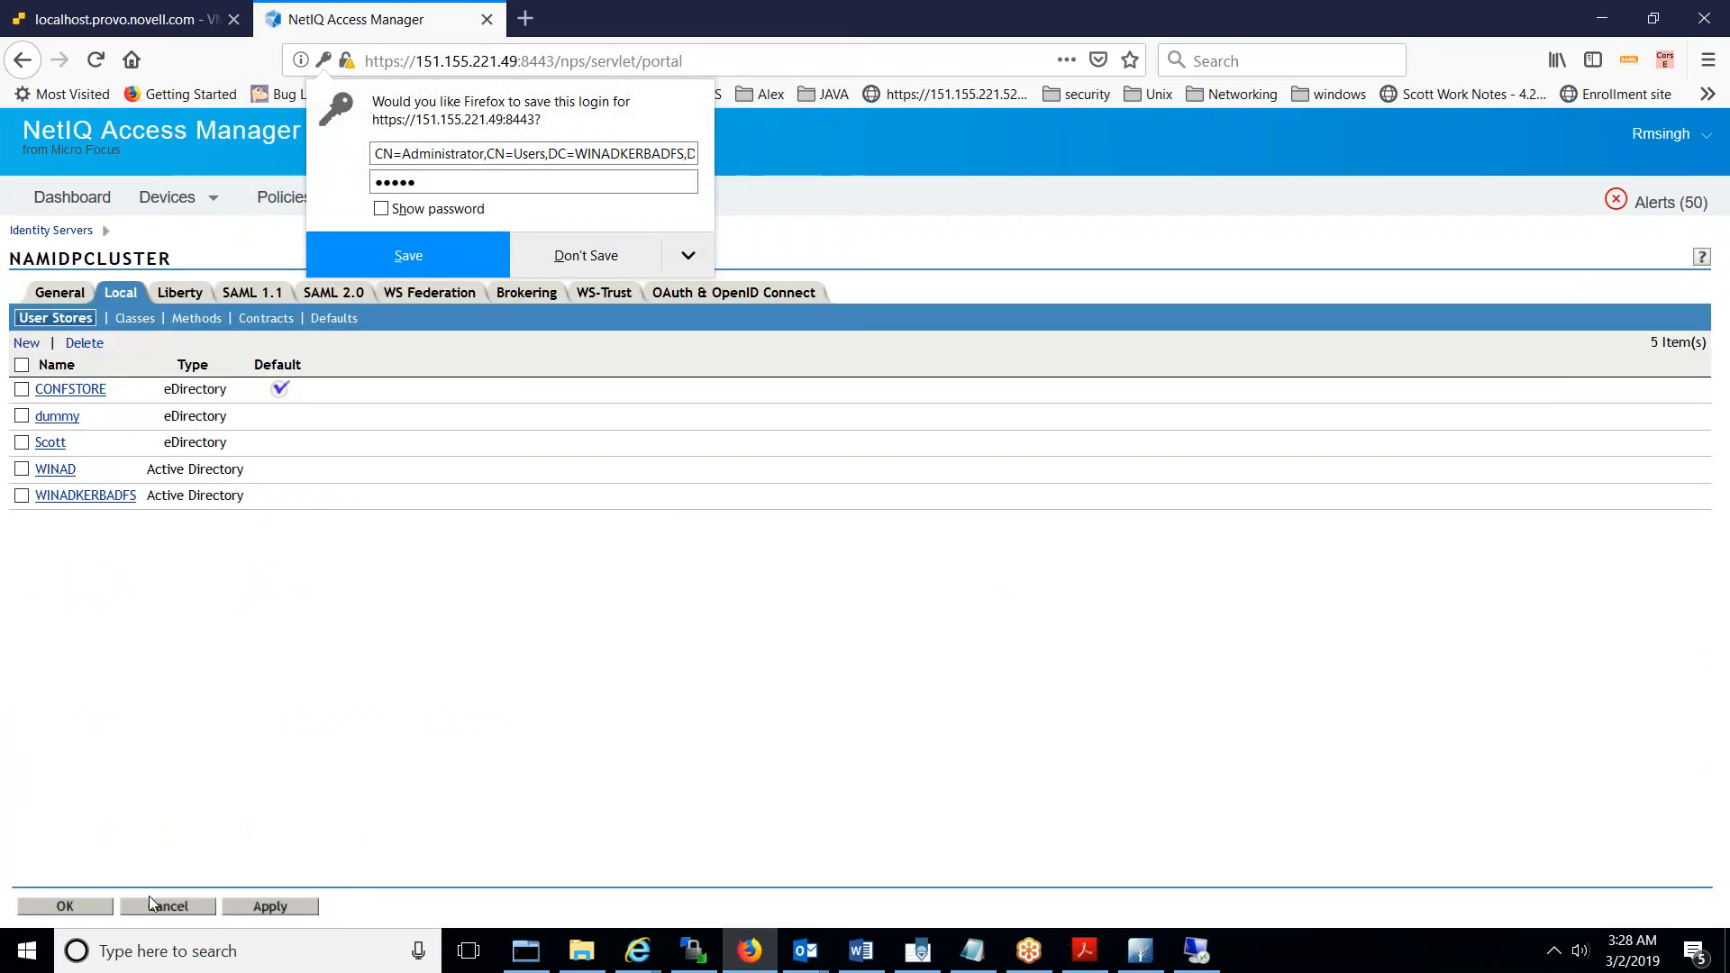
pyautogui.click(150, 901)
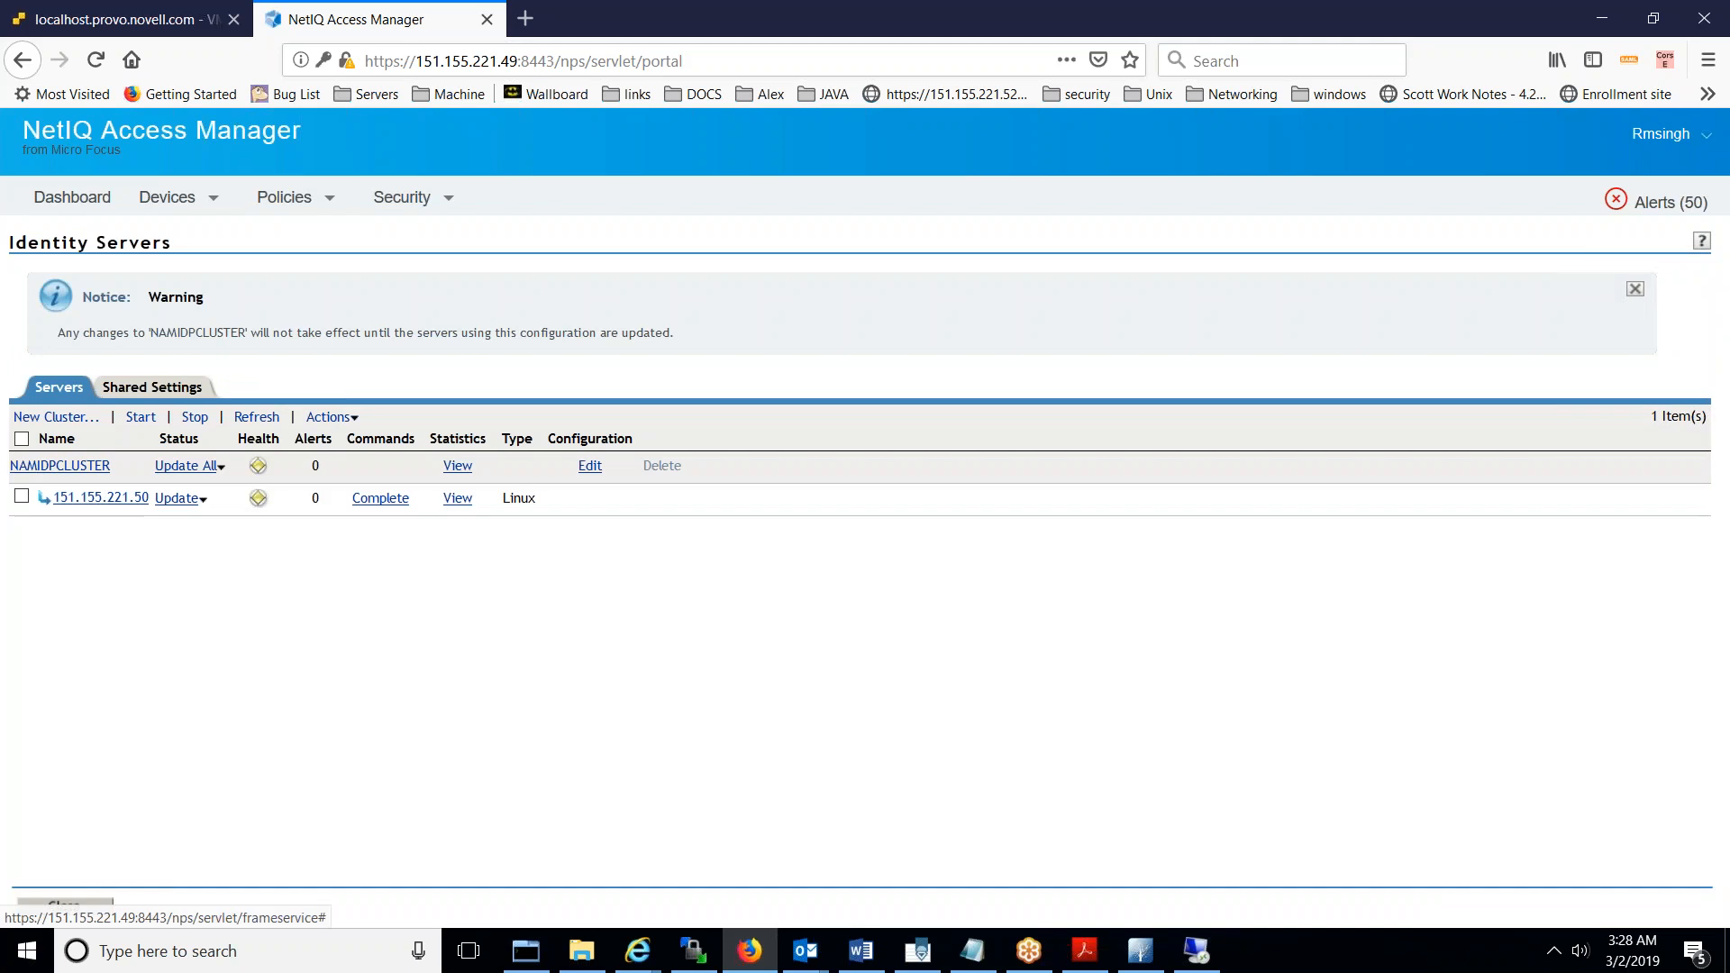
# - Push the pending configuration update and refresh until server 151.155.221.50 shows Current
pyautogui.click(207, 496)
pyautogui.click(361, 667)
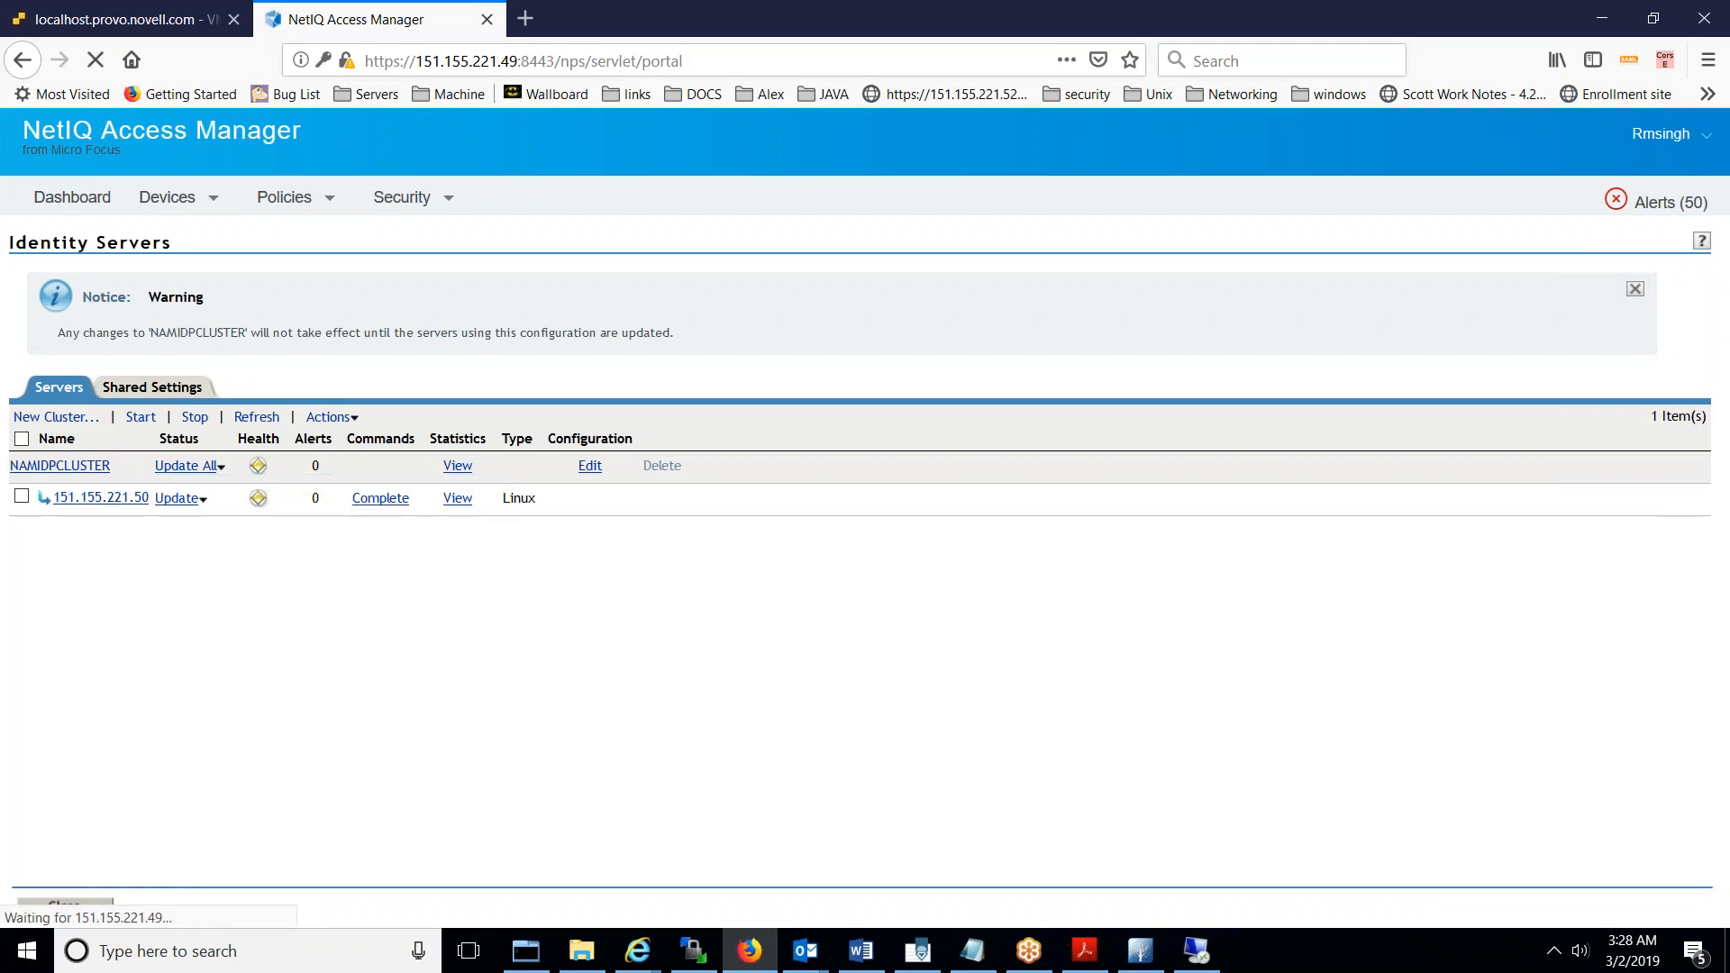
pyautogui.click(260, 418)
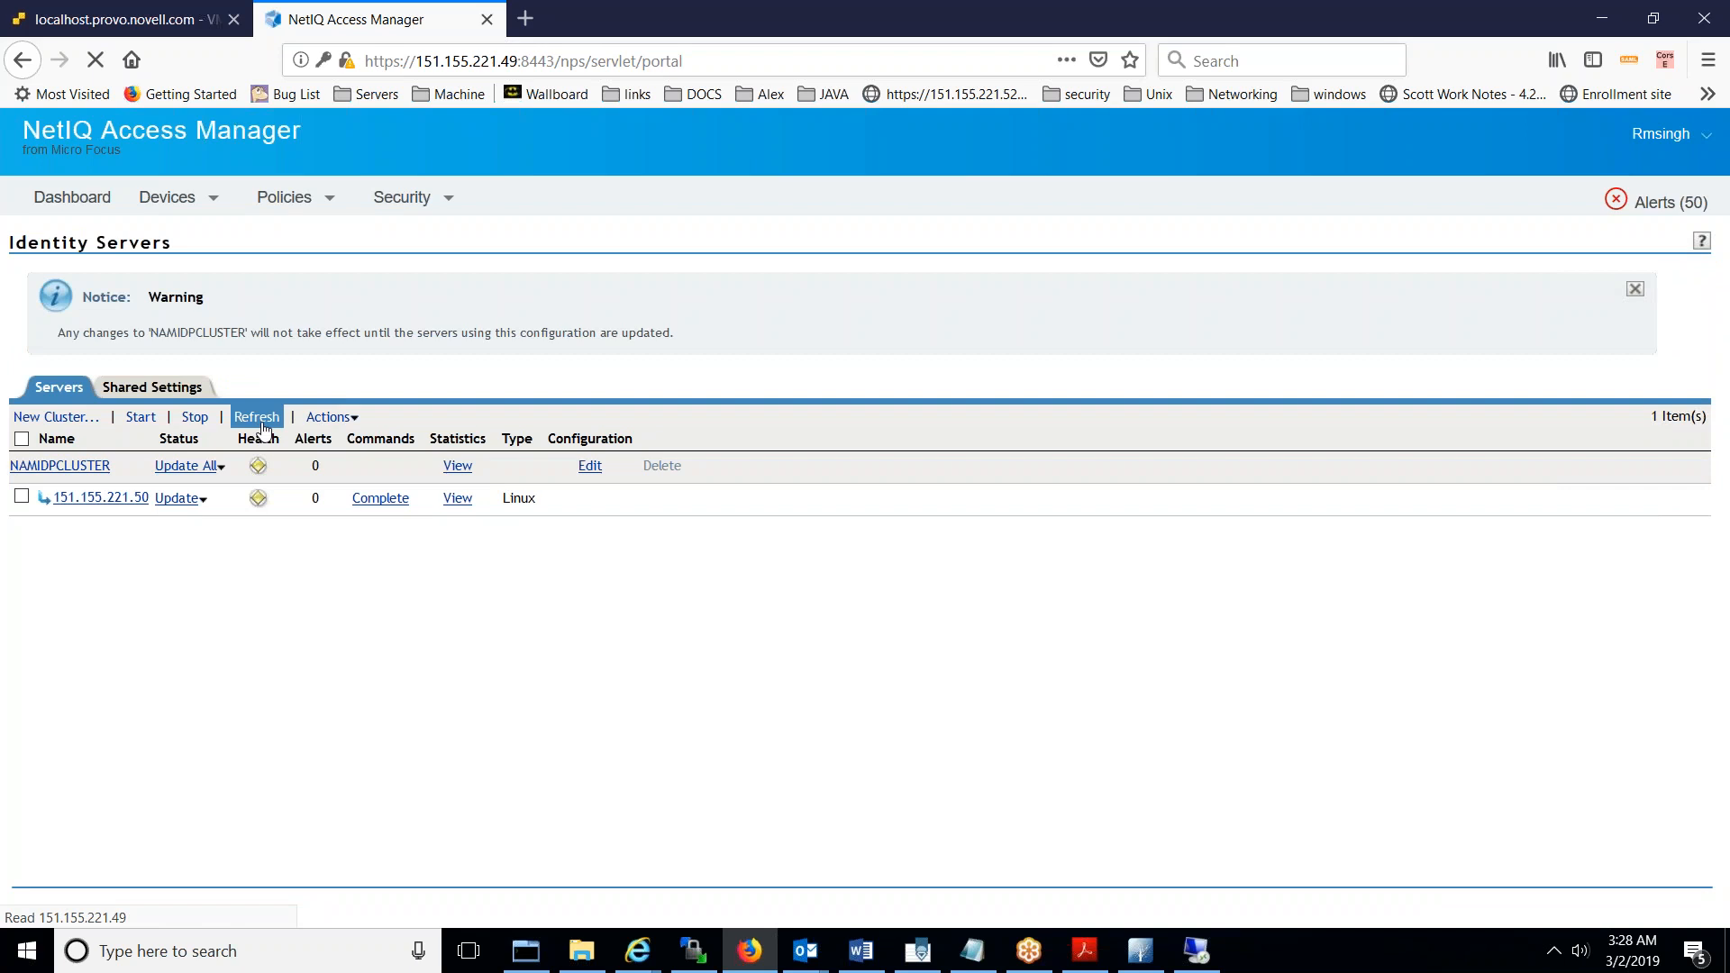
pyautogui.click(256, 305)
pyautogui.click(256, 305)
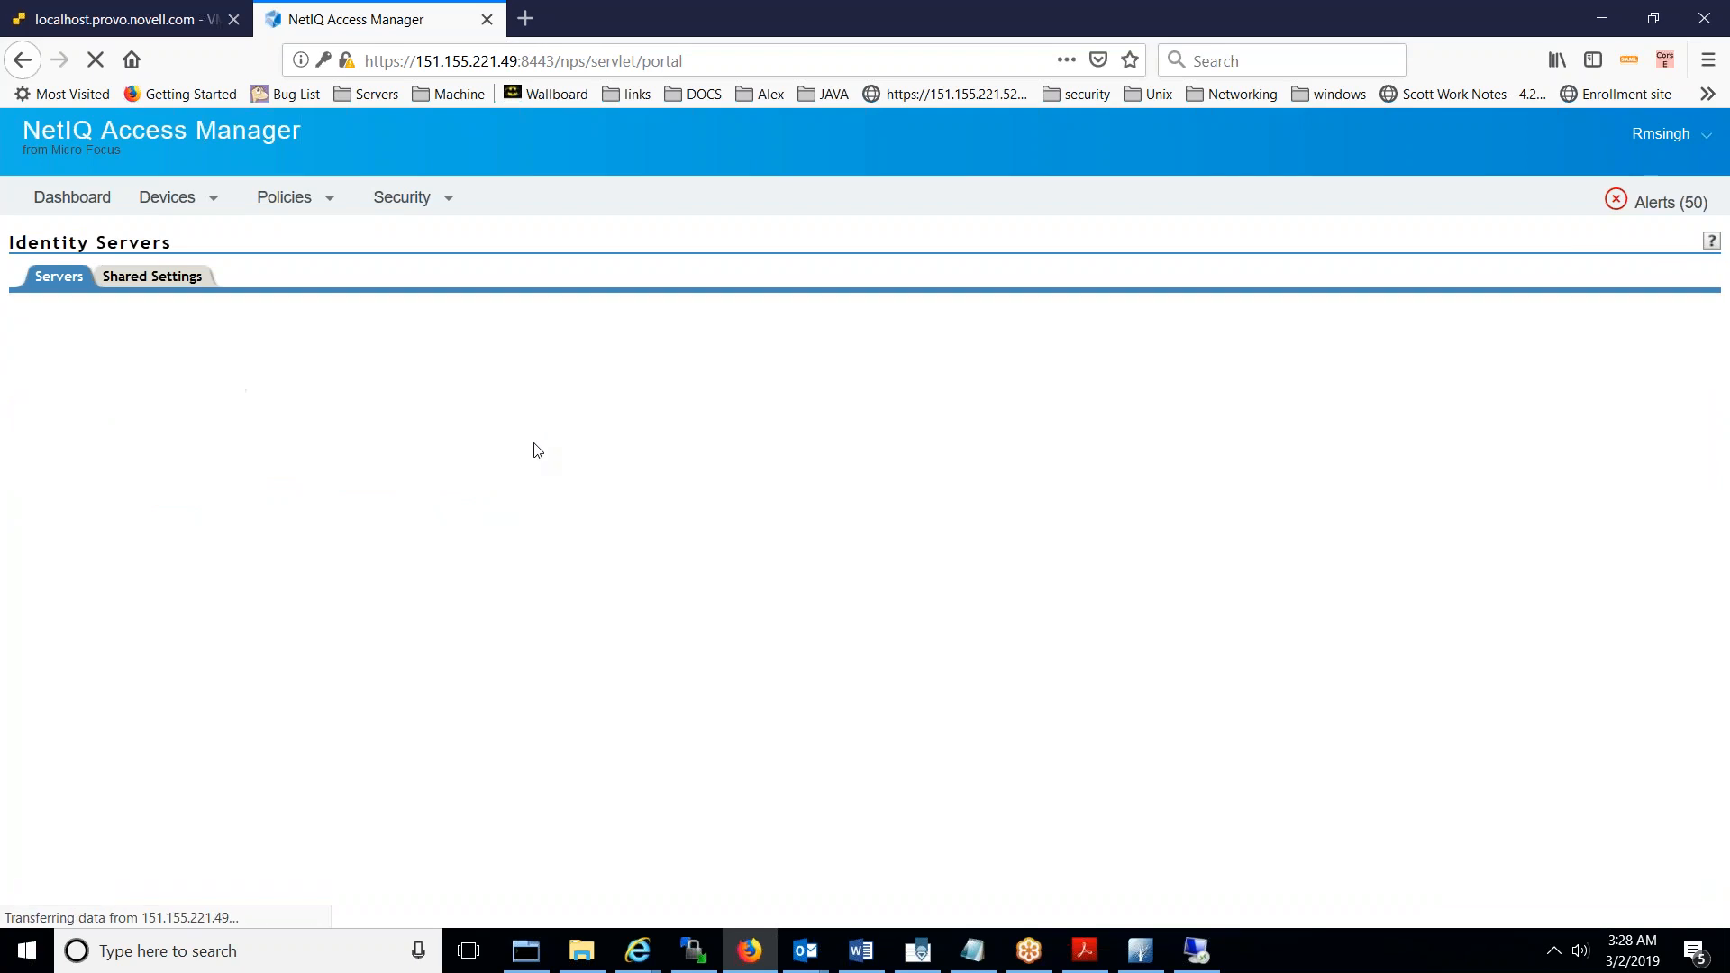
# - Check server health and find the WINADKERBADFS replicas not responding under User Datastores
pyautogui.click(234, 390)
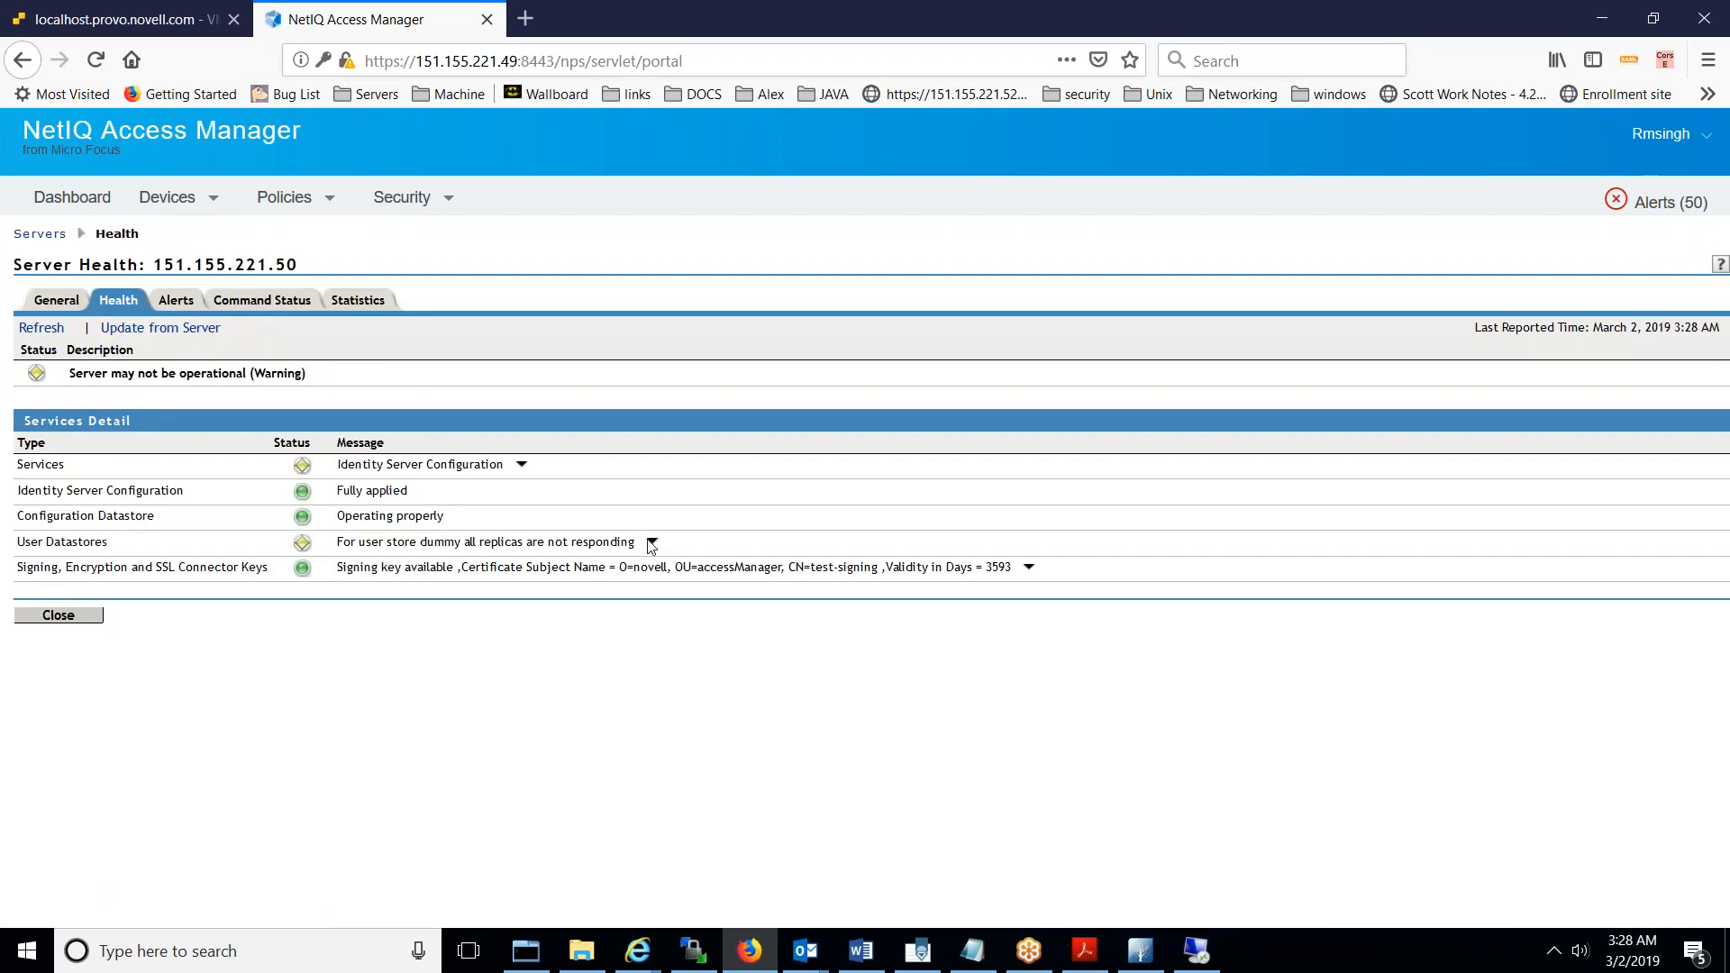
pyautogui.click(1028, 568)
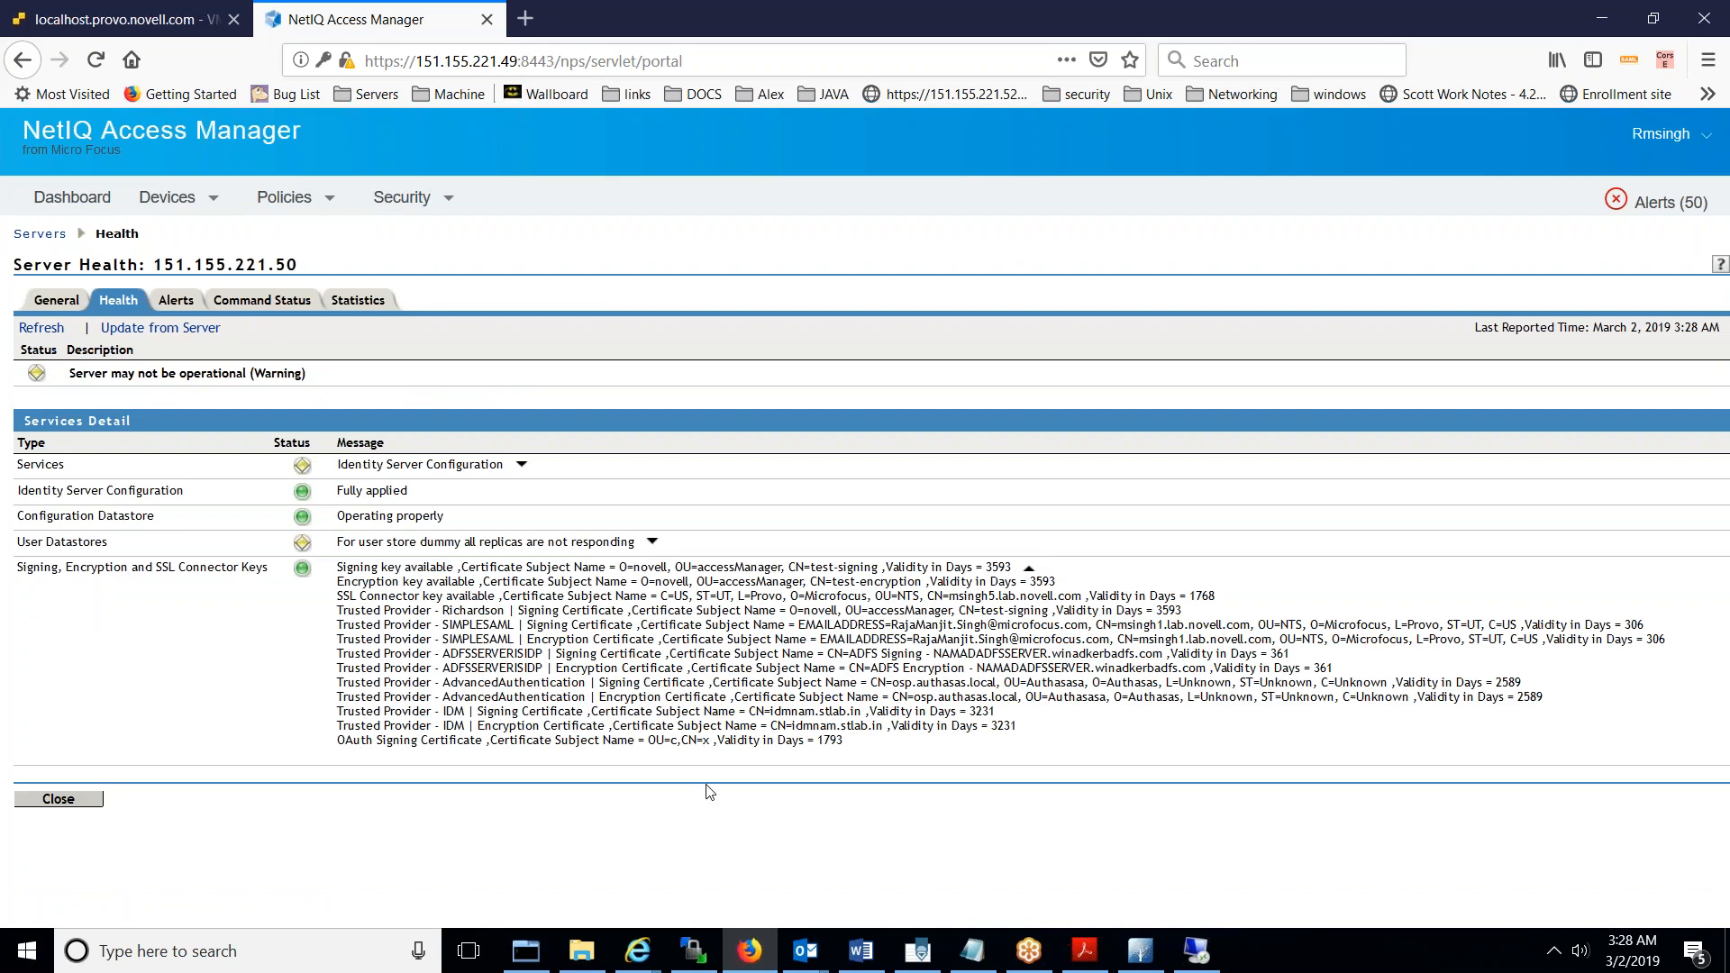
pyautogui.click(62, 801)
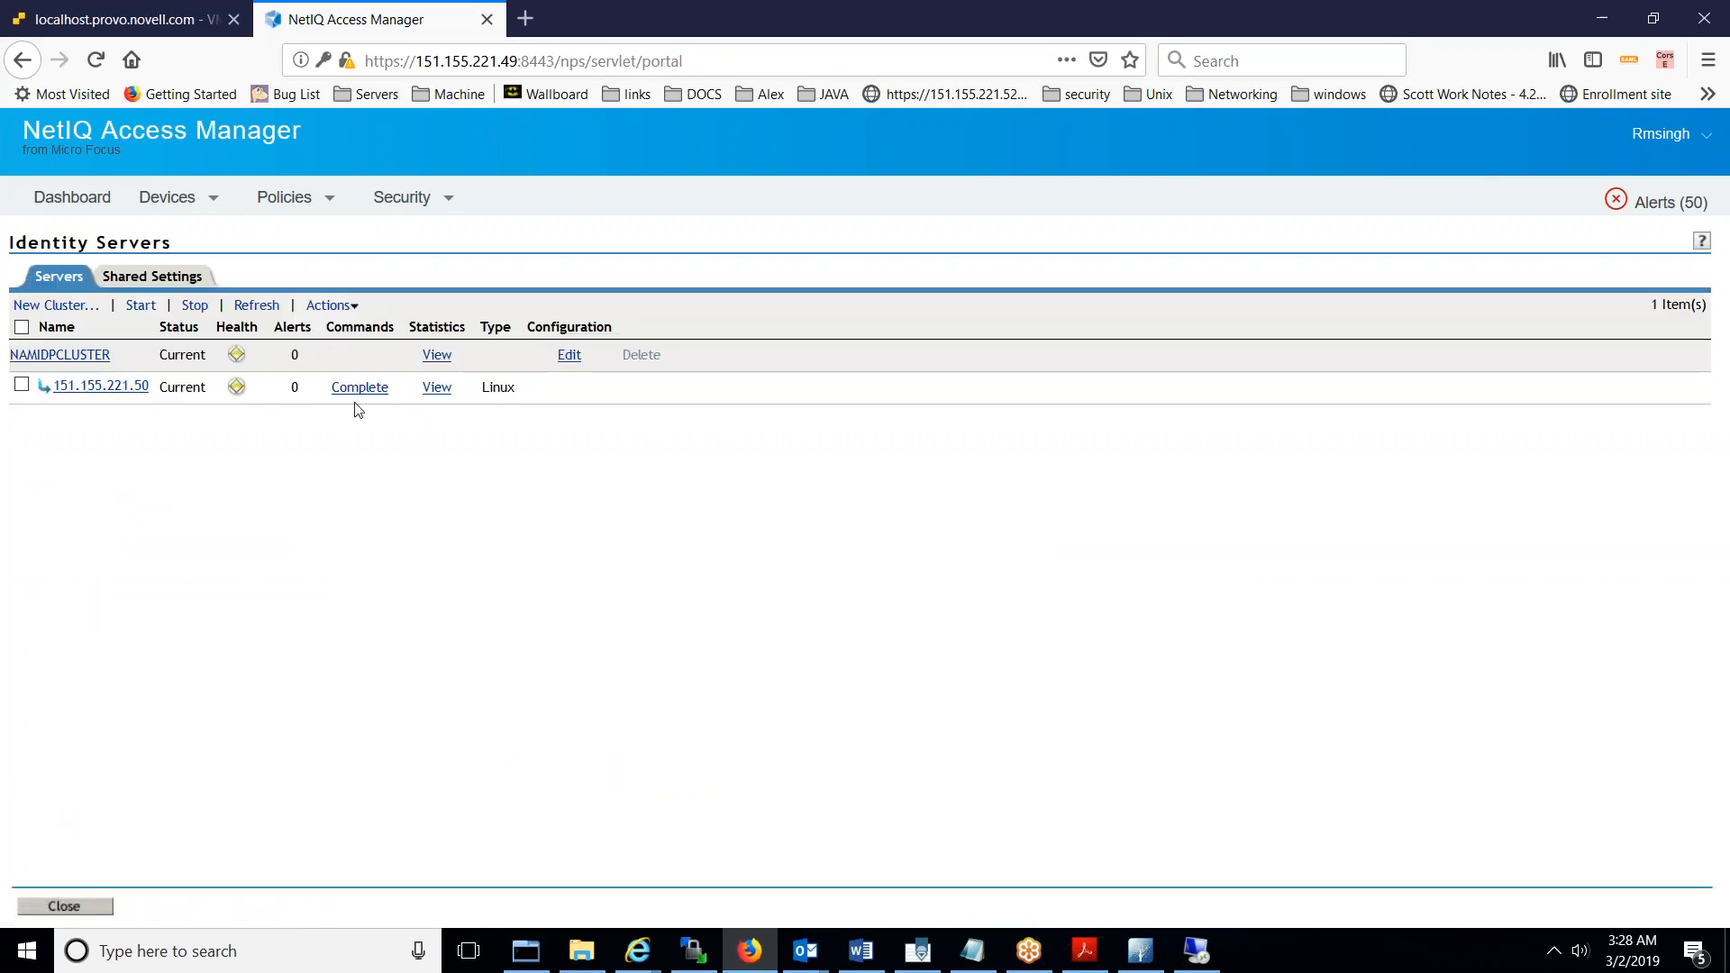
pyautogui.click(240, 392)
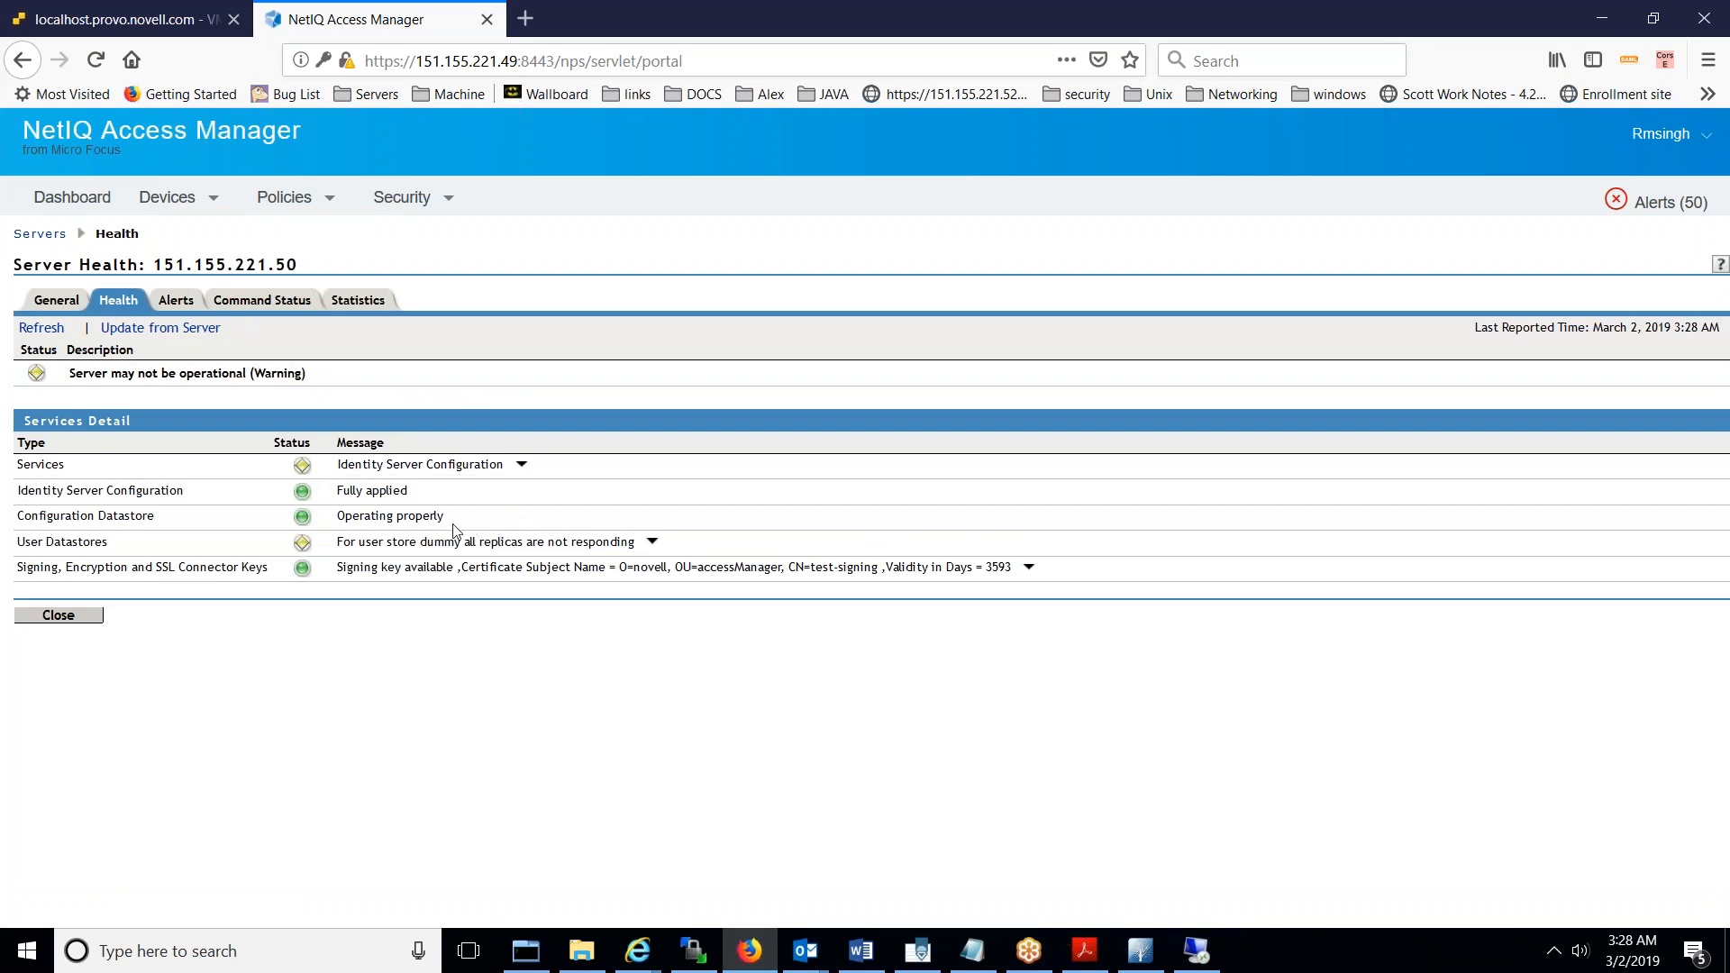
pyautogui.click(653, 542)
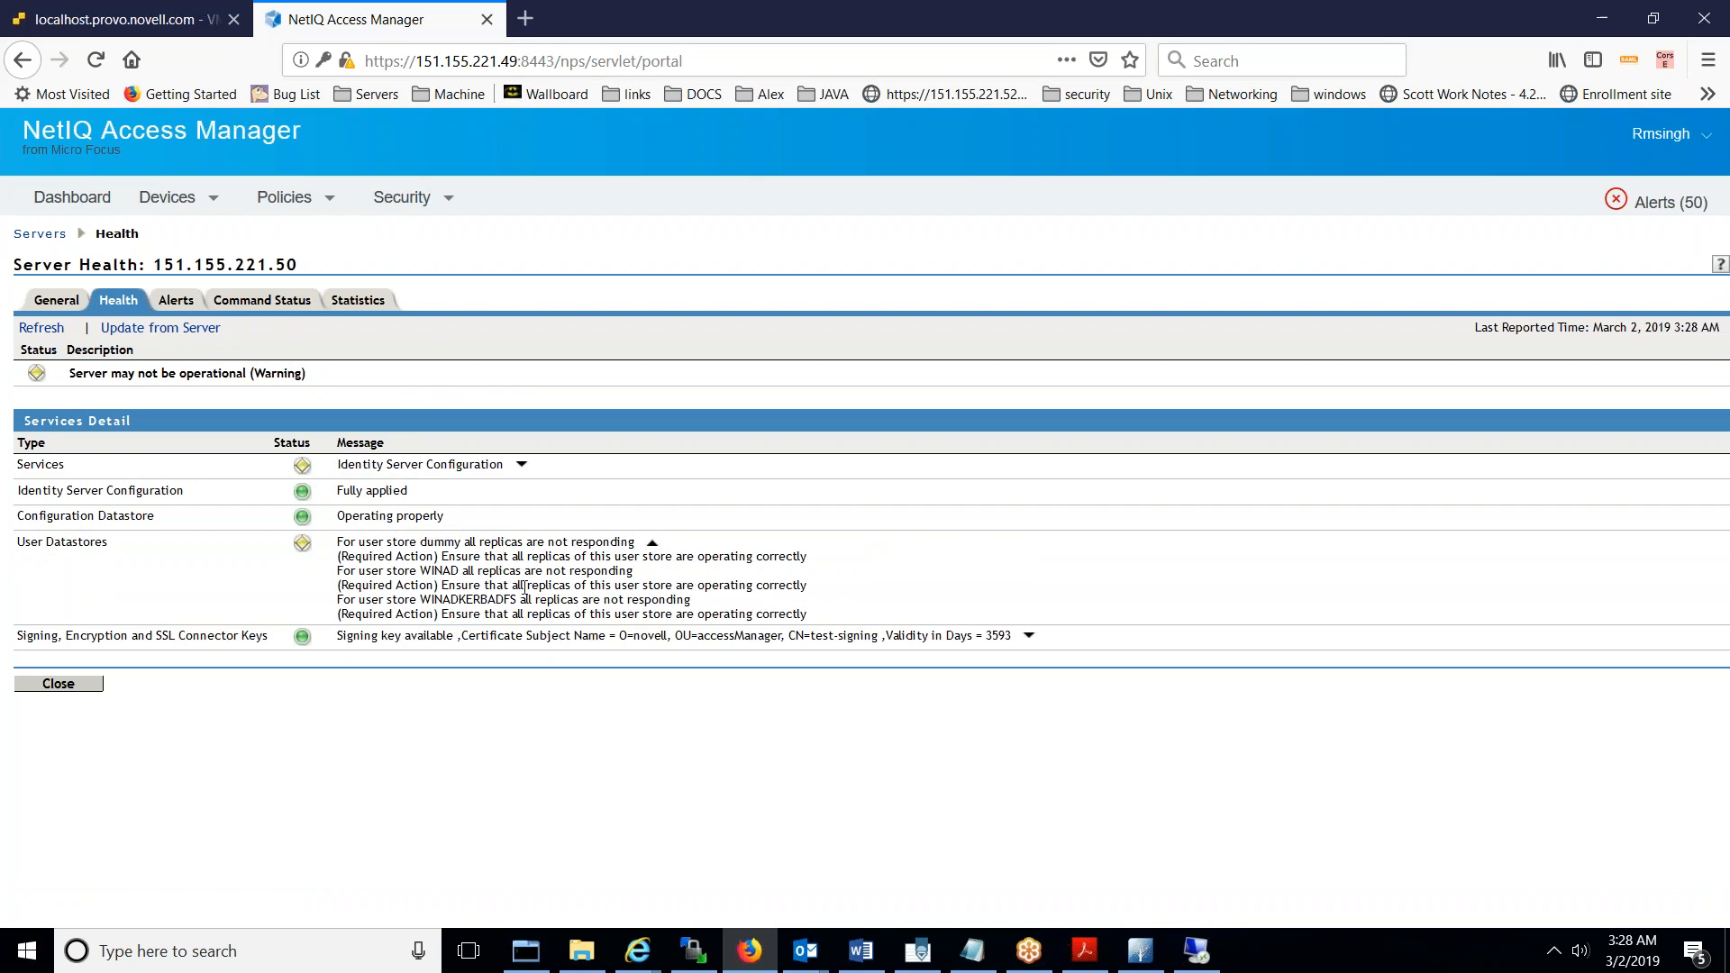
pyautogui.tripleClick(461, 602)
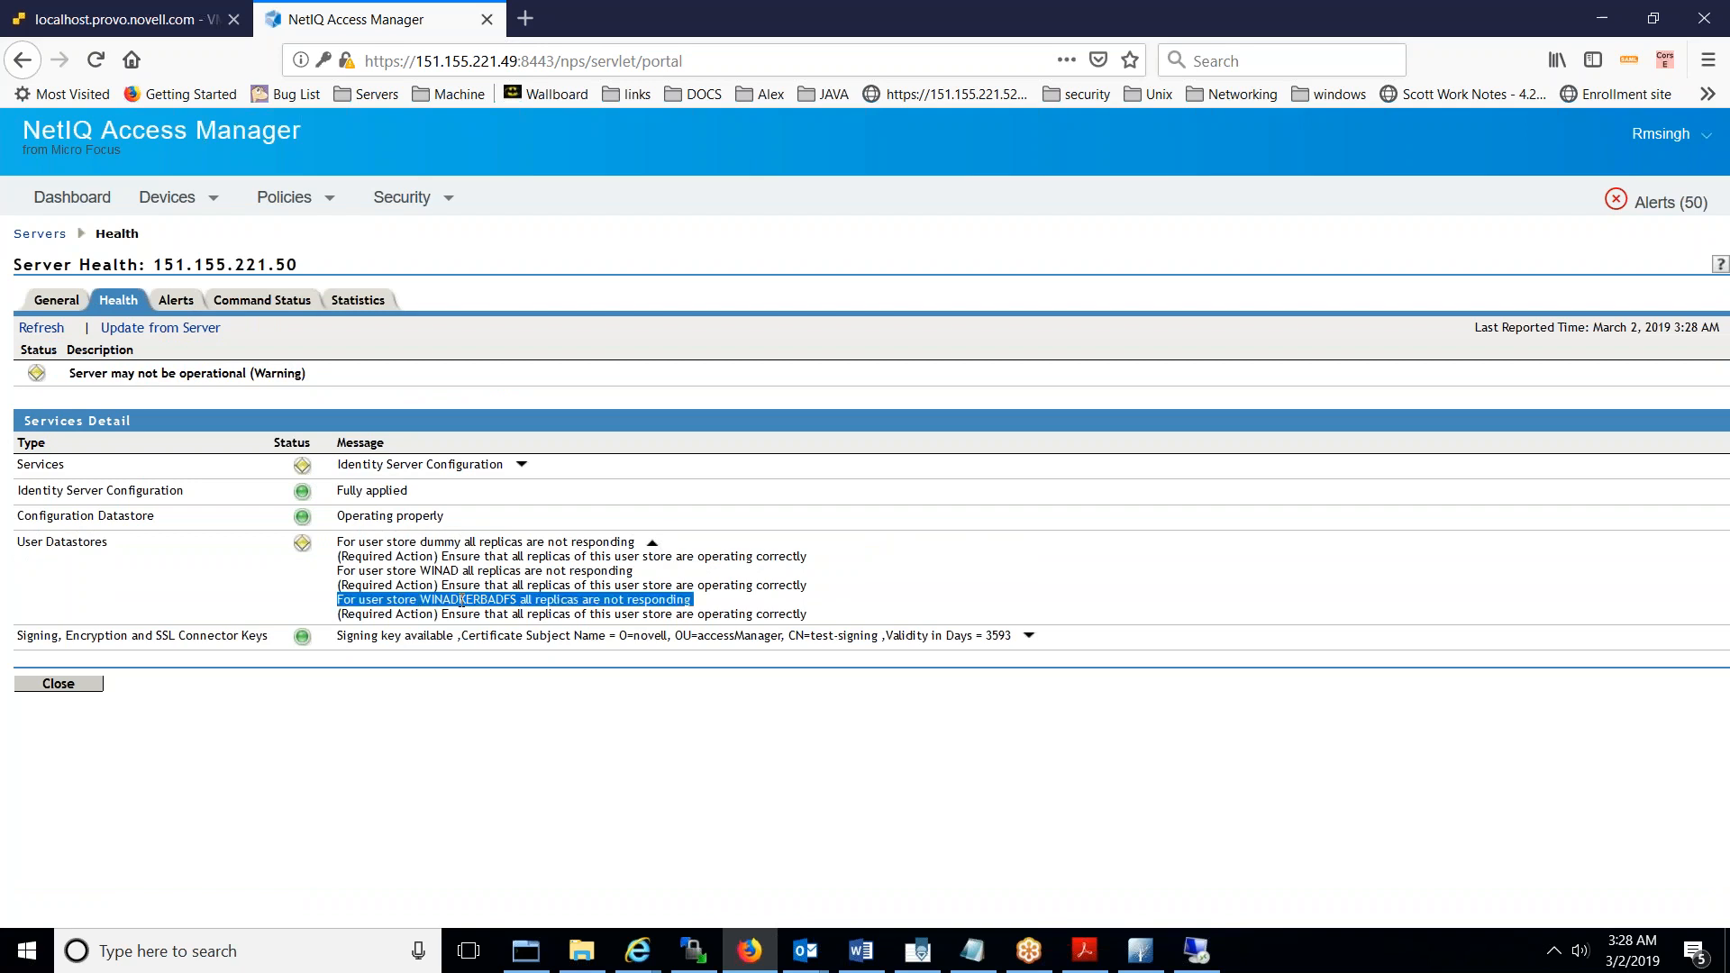
pyautogui.click(92, 700)
pyautogui.click(87, 689)
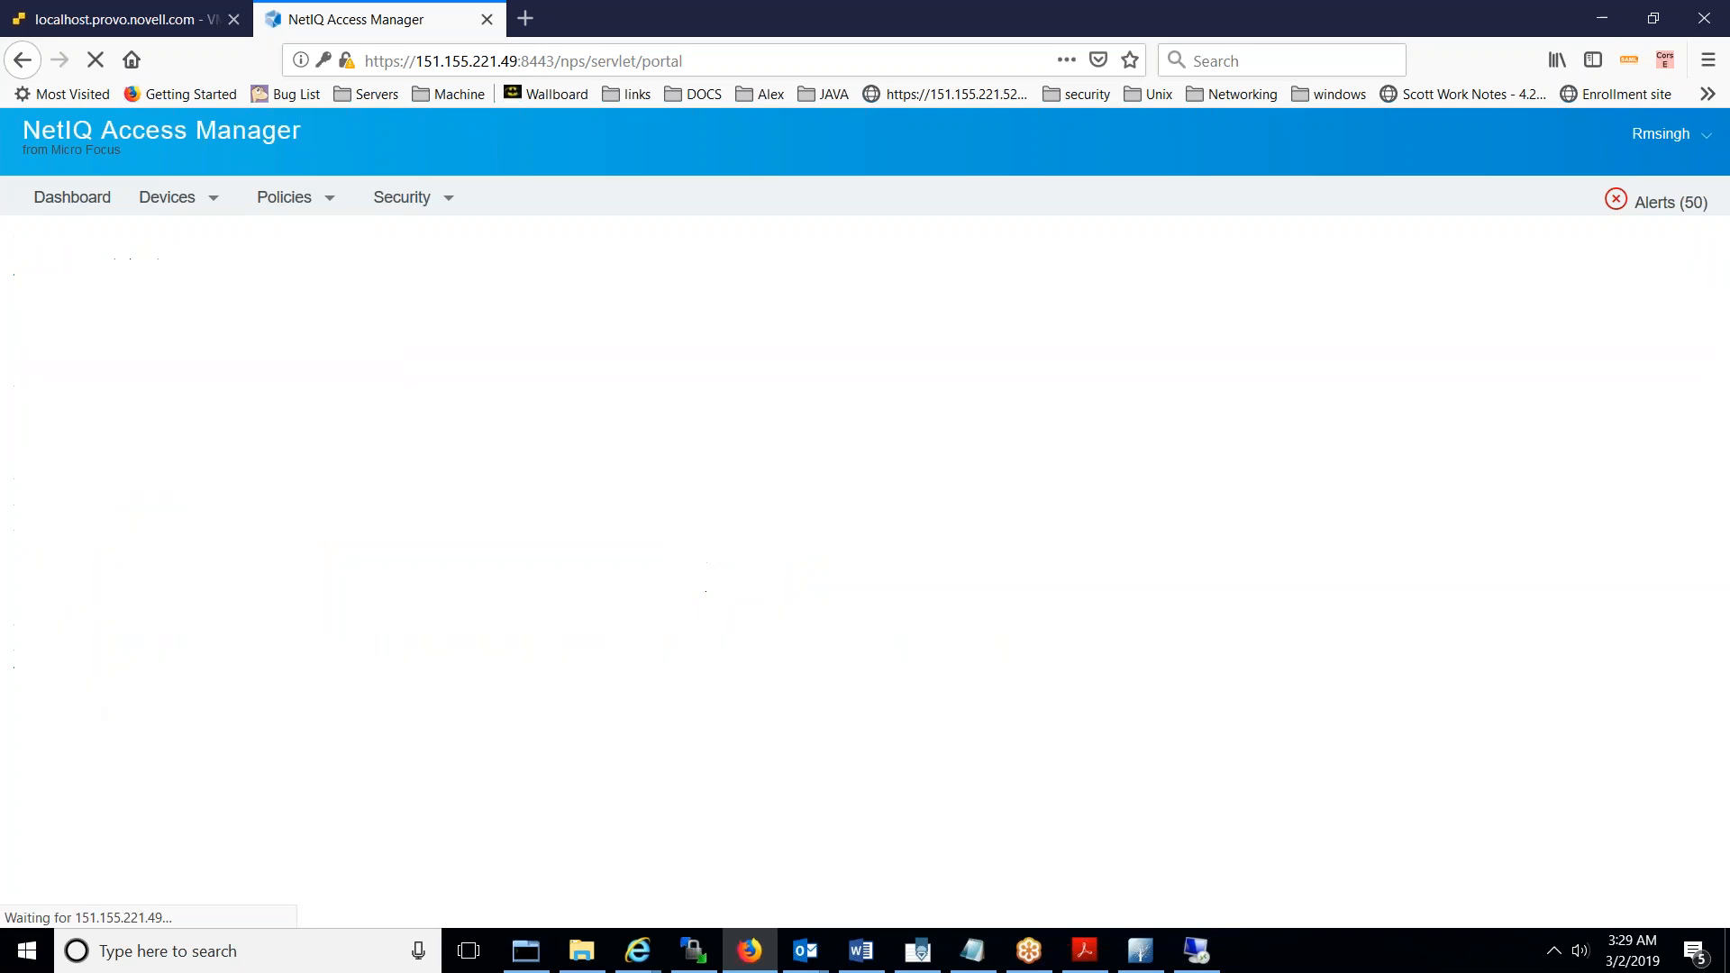
pyautogui.click(177, 197)
pyautogui.moveTo(212, 261)
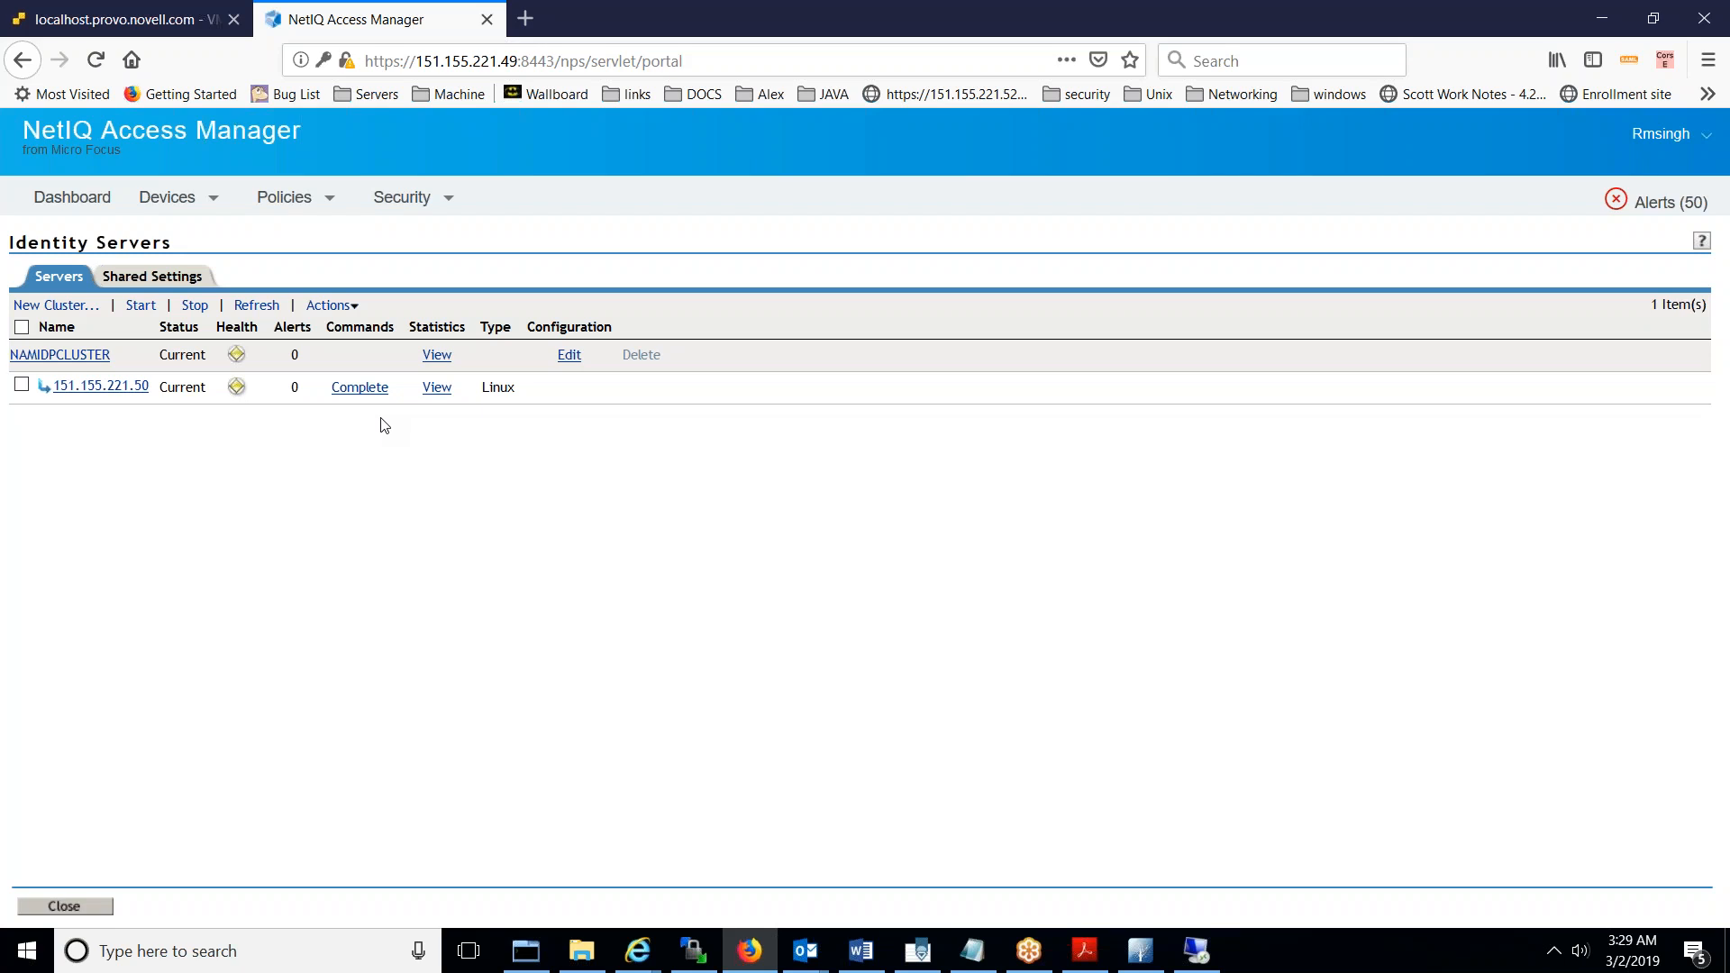
# - Import WINADKERBADFSROOTCACERT.p7b as trusted root WINADKERBADFS_636
pyautogui.click(414, 202)
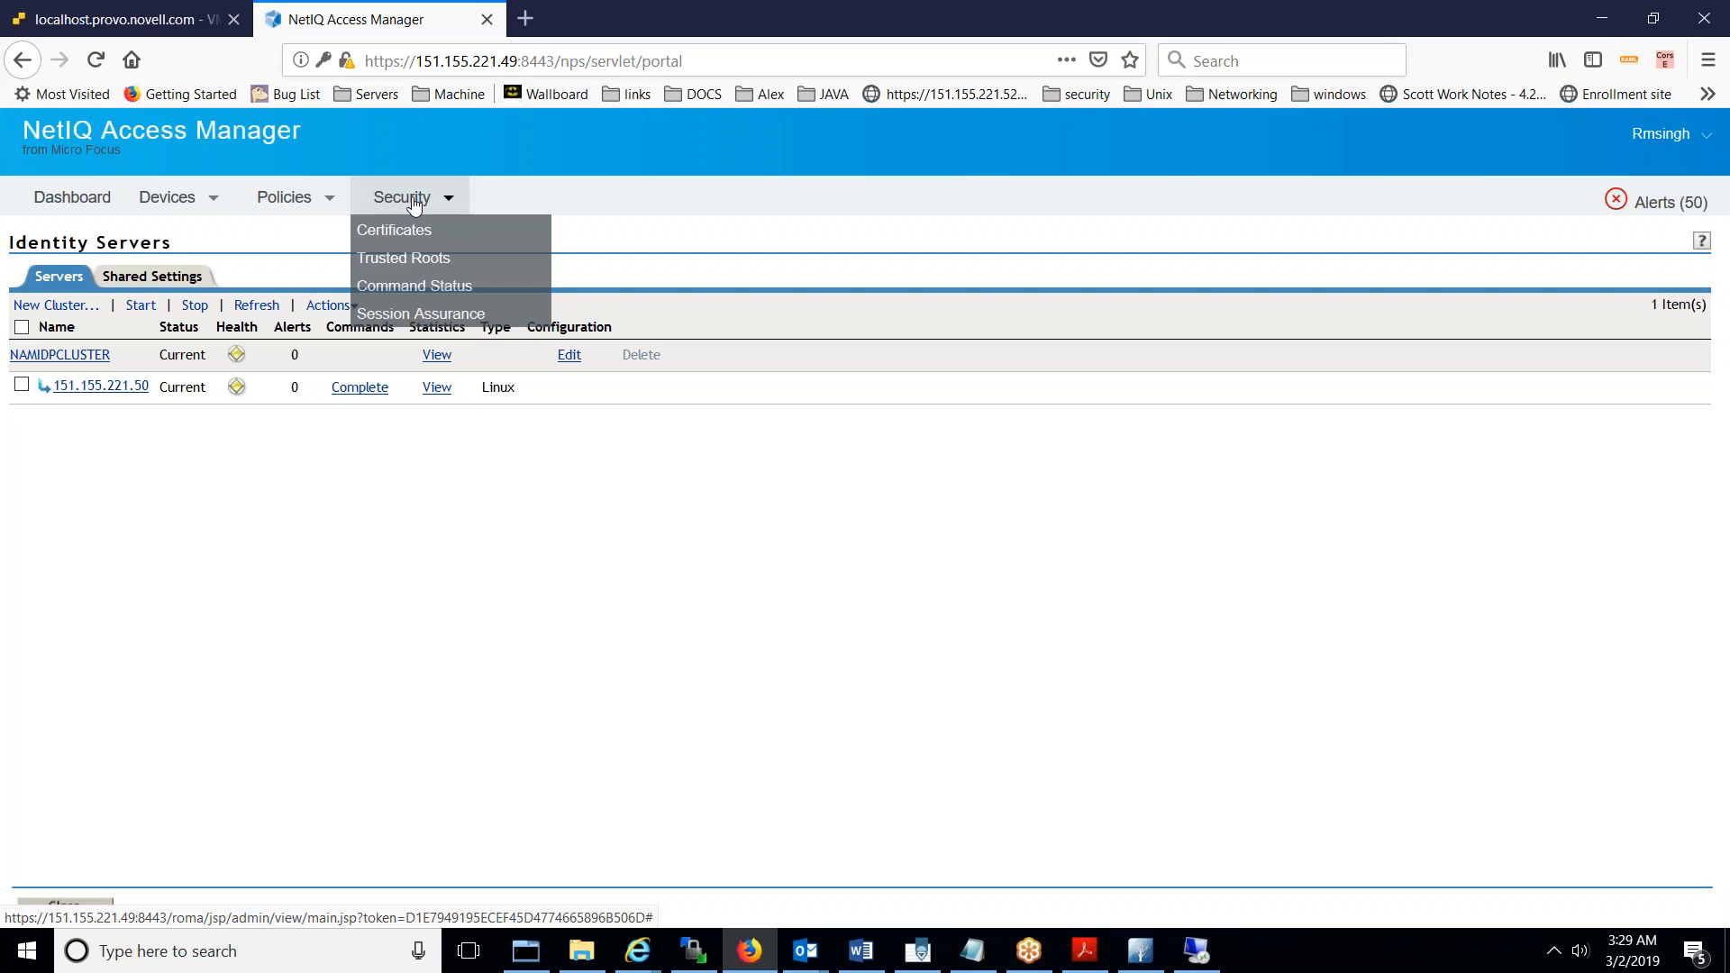
pyautogui.click(415, 258)
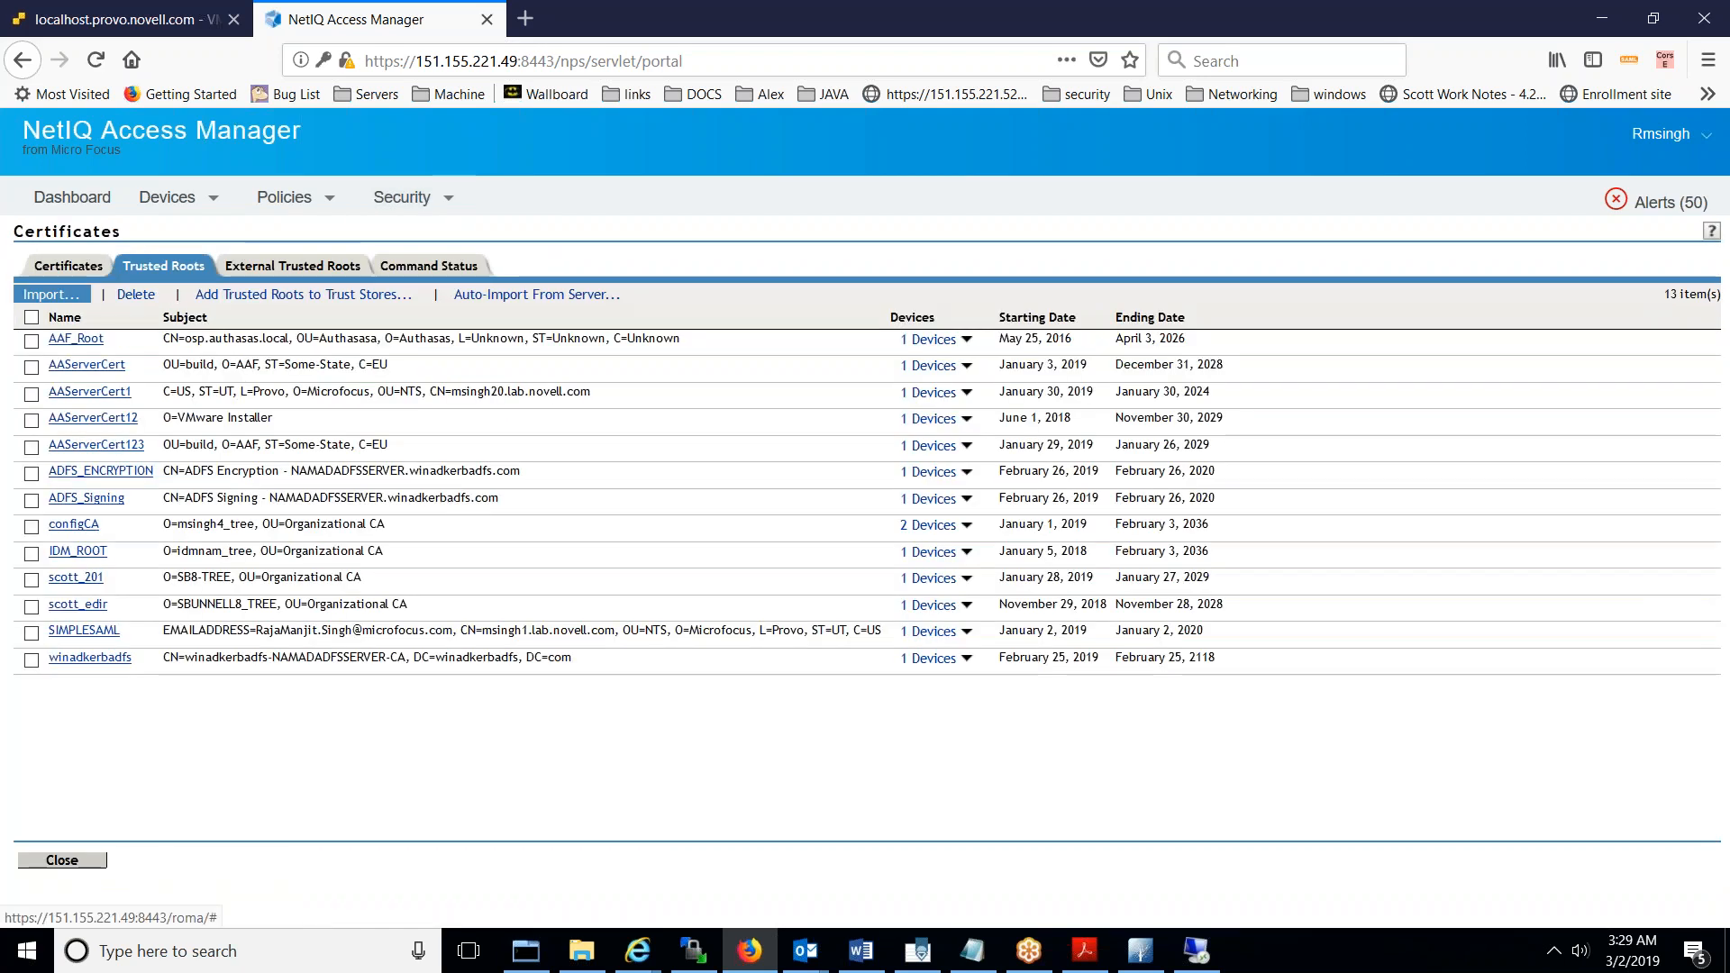
pyautogui.click(73, 296)
pyautogui.click(760, 449)
pyautogui.write('WINADKERB')
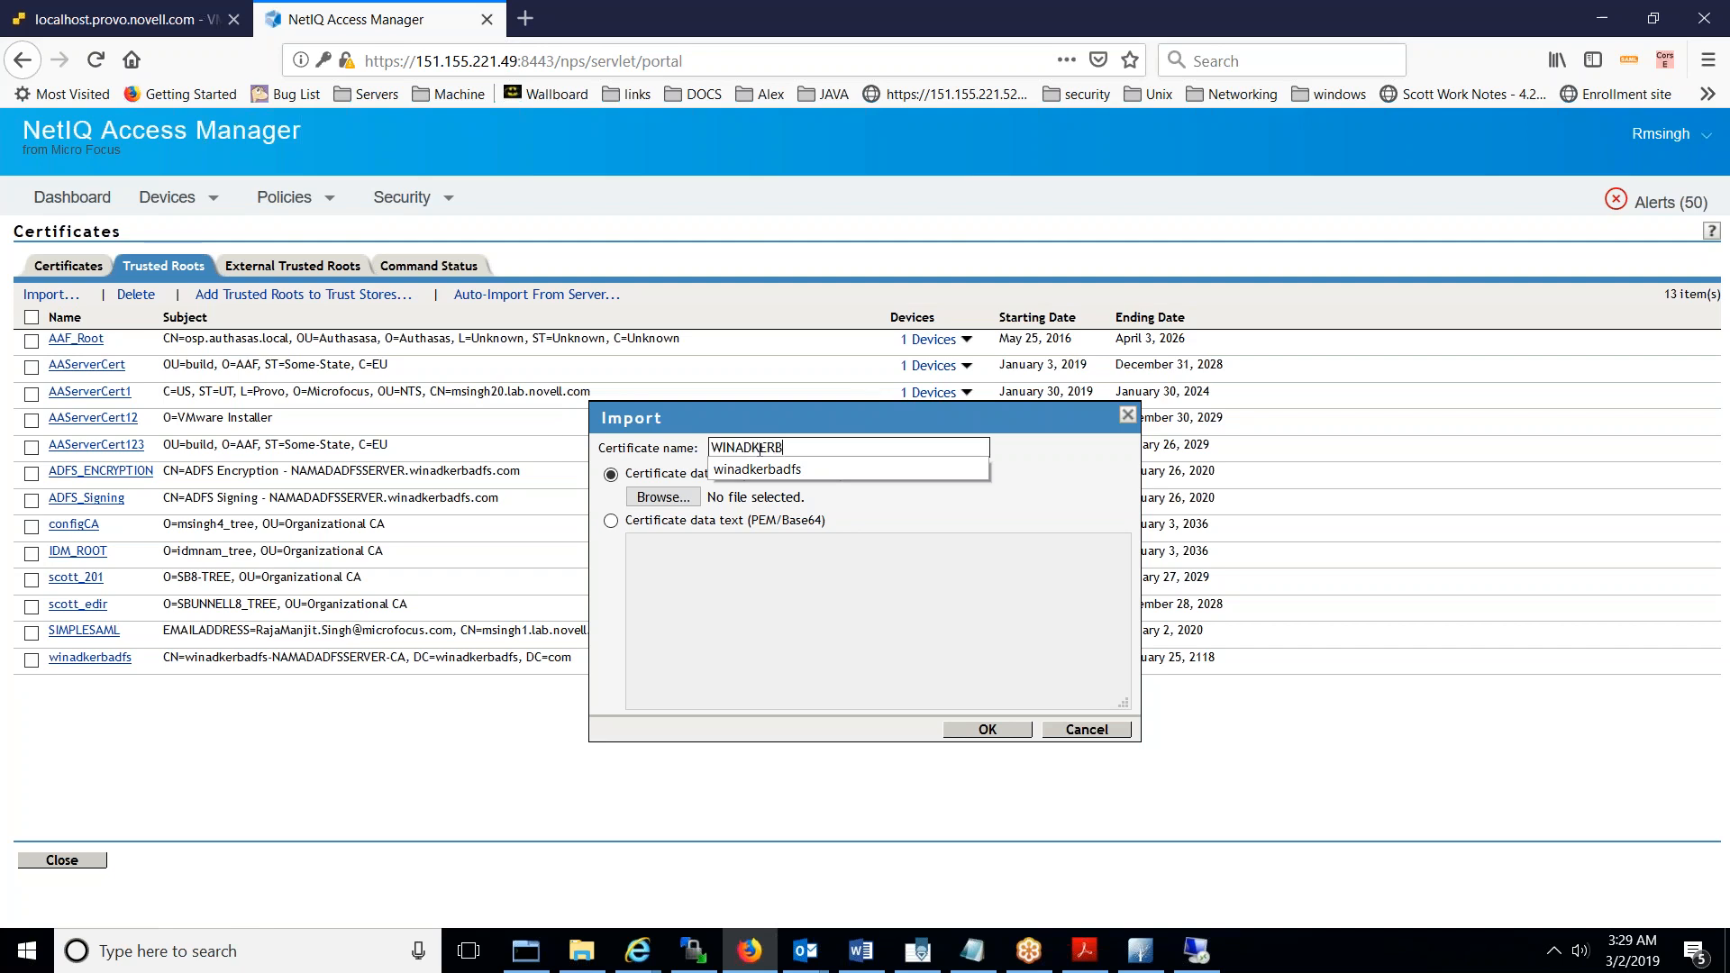
pyautogui.write('ADFS_636')
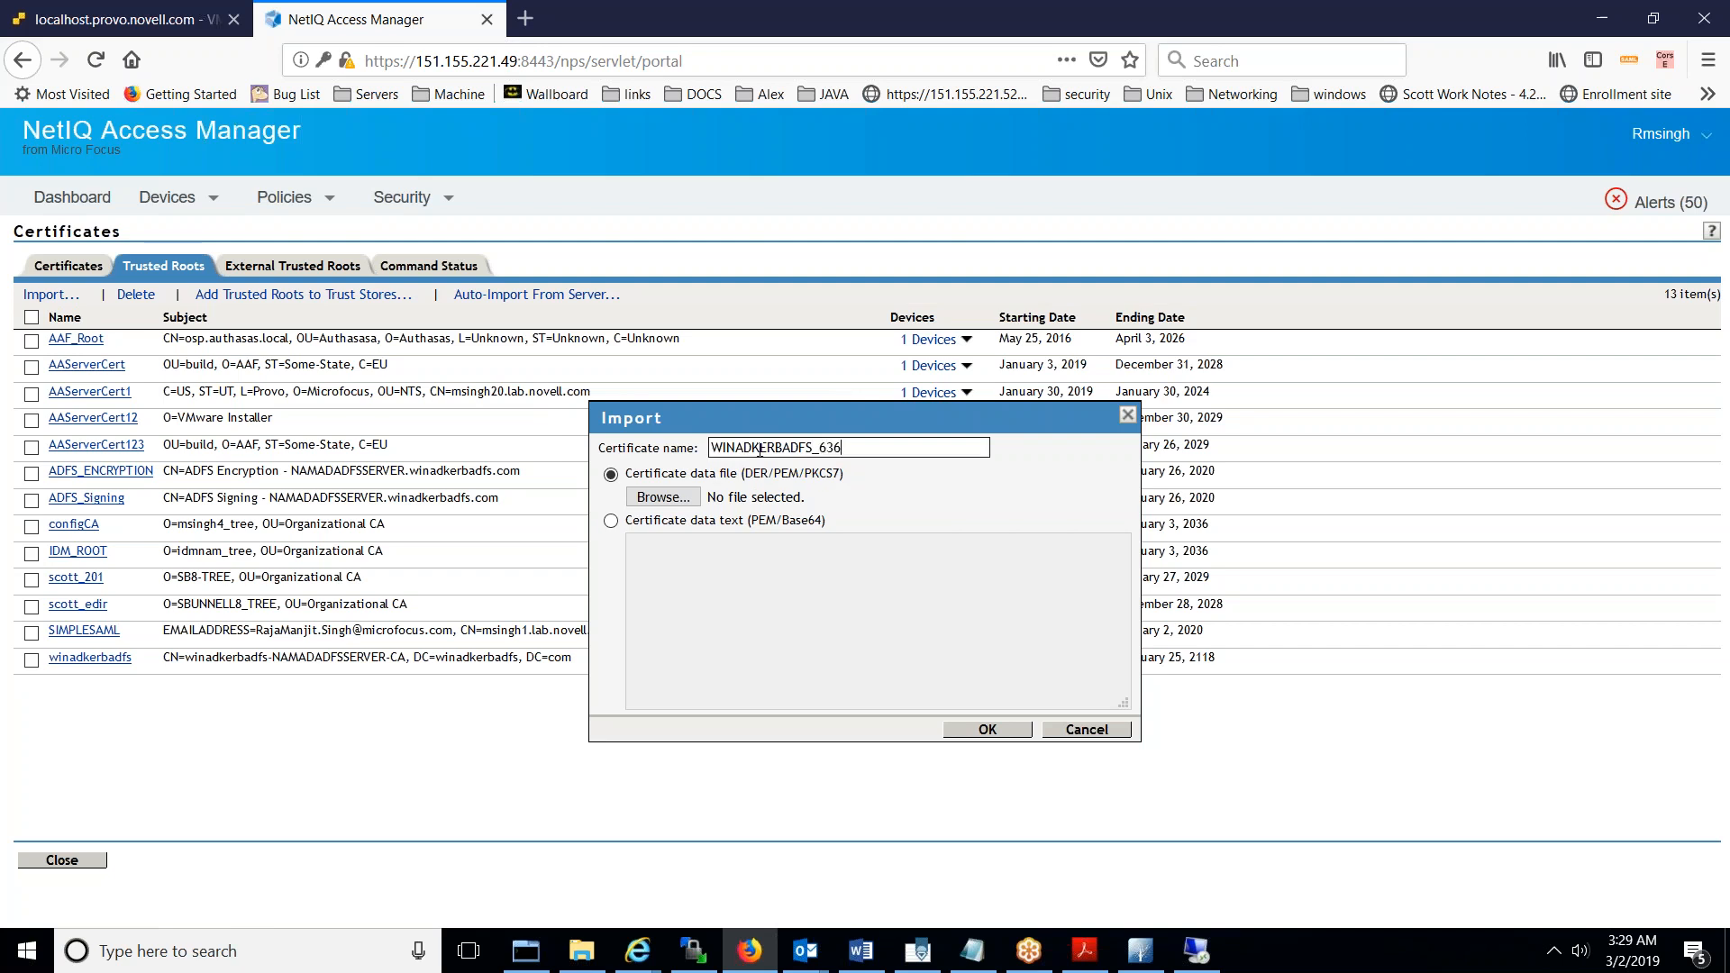
pyautogui.click(671, 498)
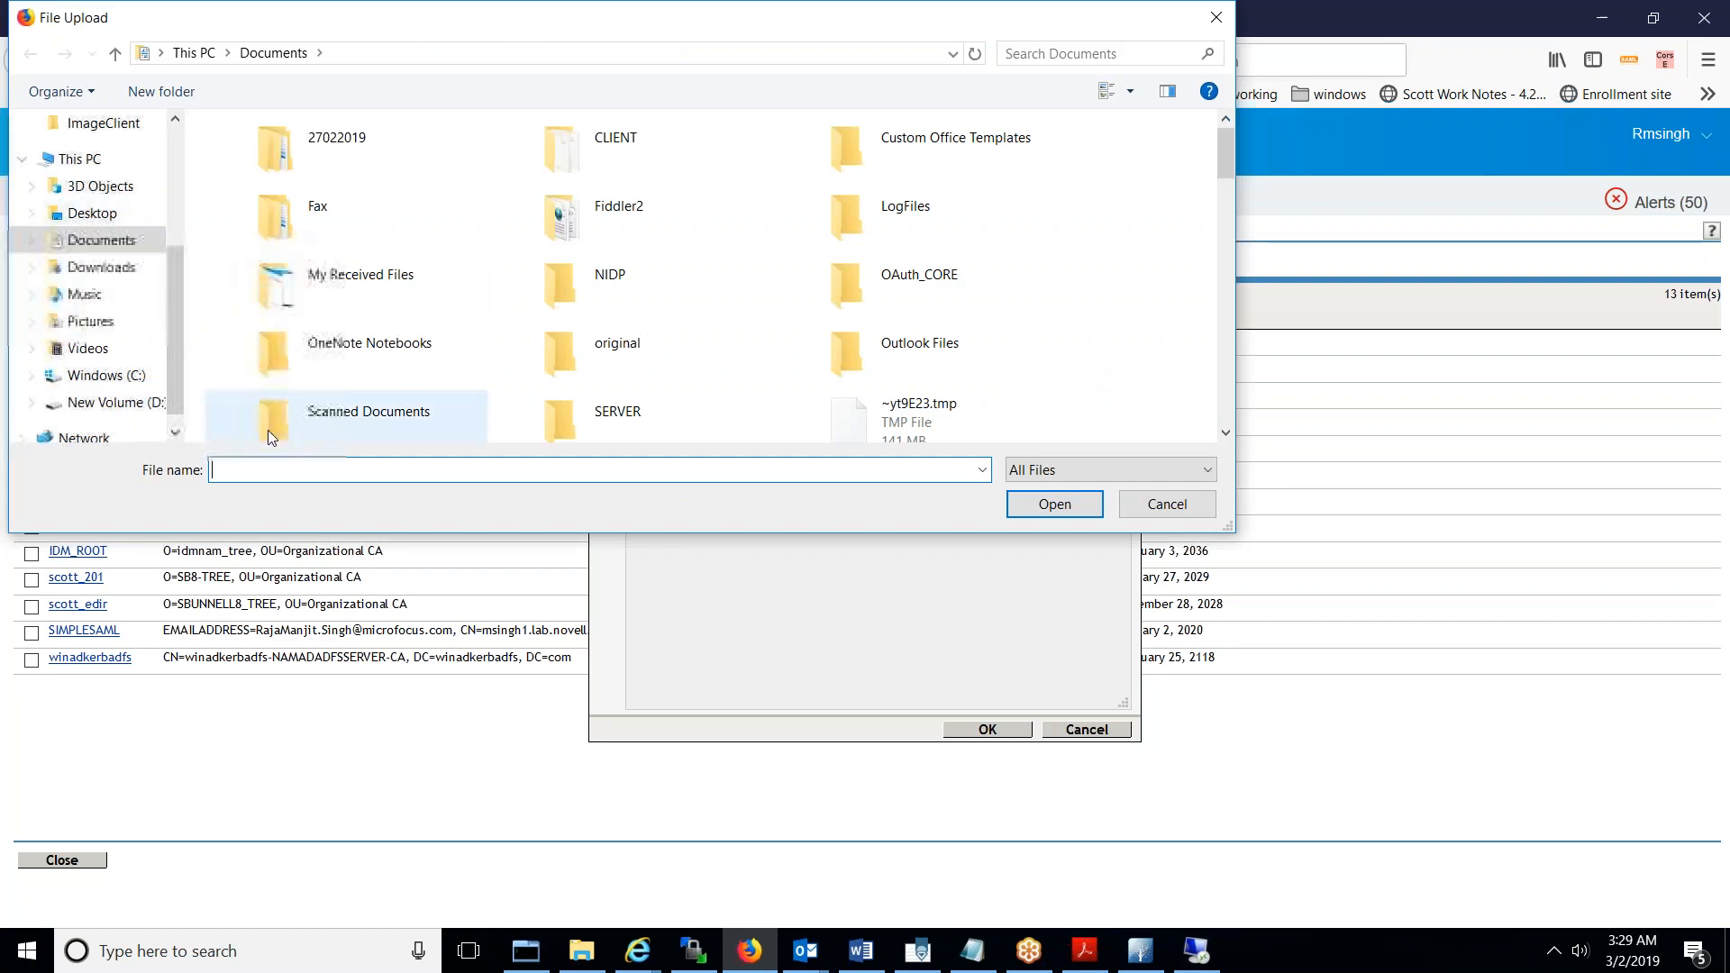
pyautogui.write('WIN')
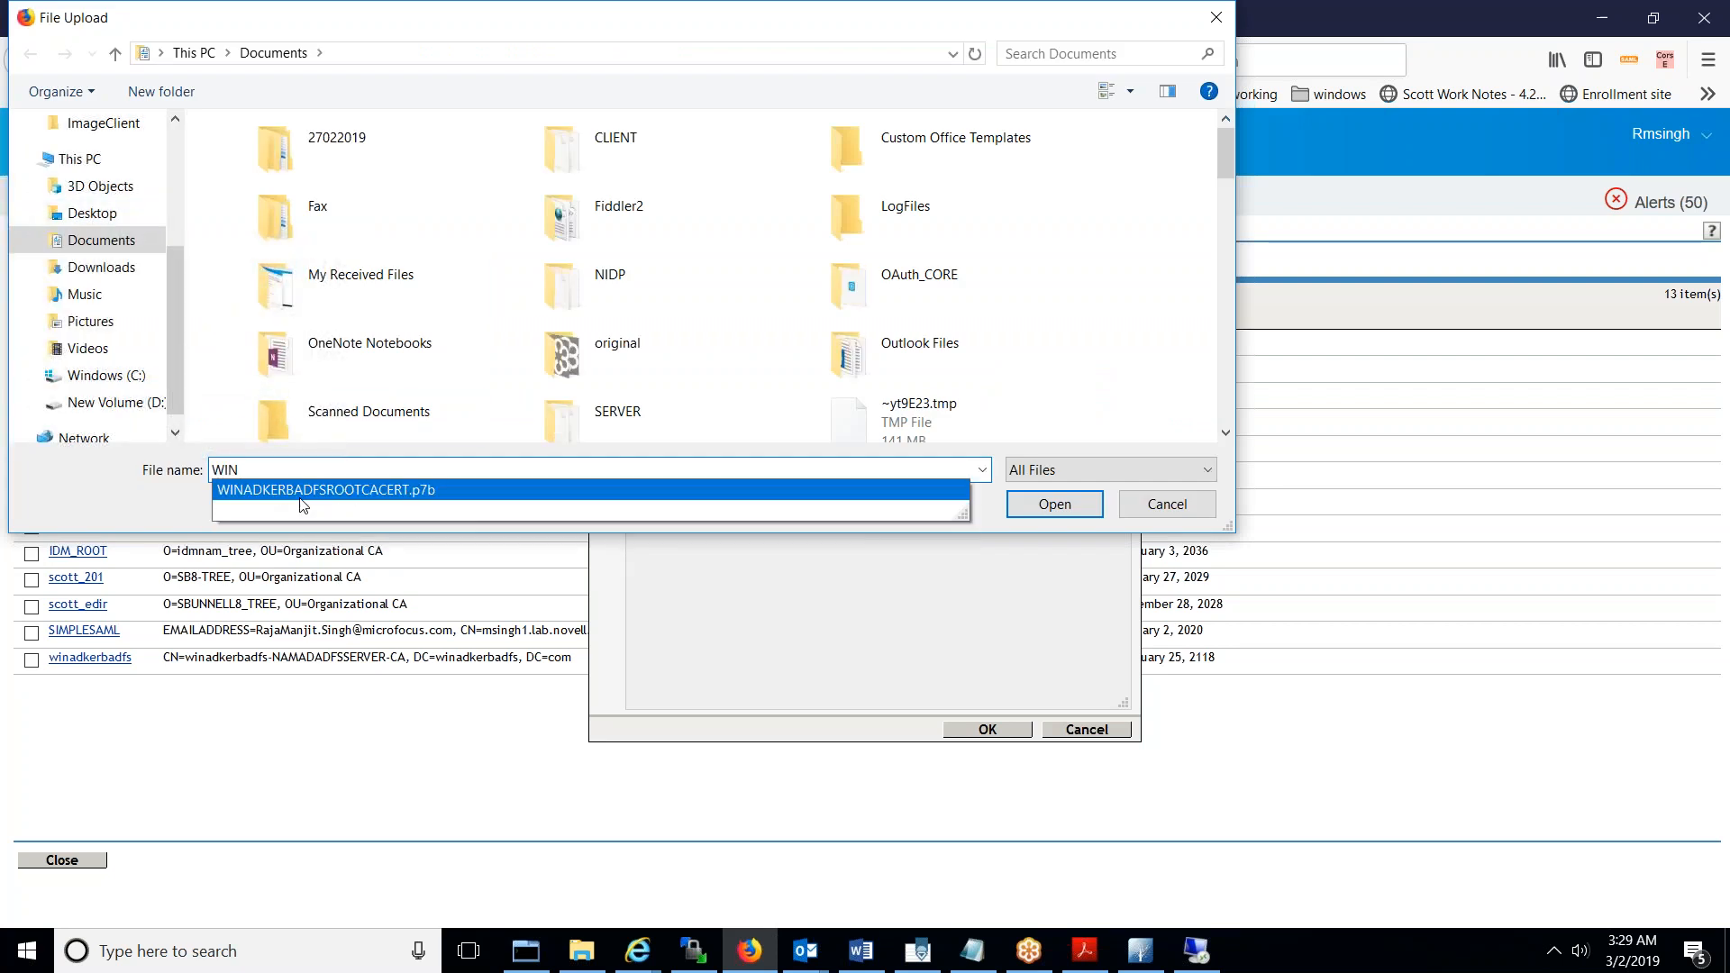
pyautogui.click(301, 495)
pyautogui.click(1054, 504)
pyautogui.click(981, 730)
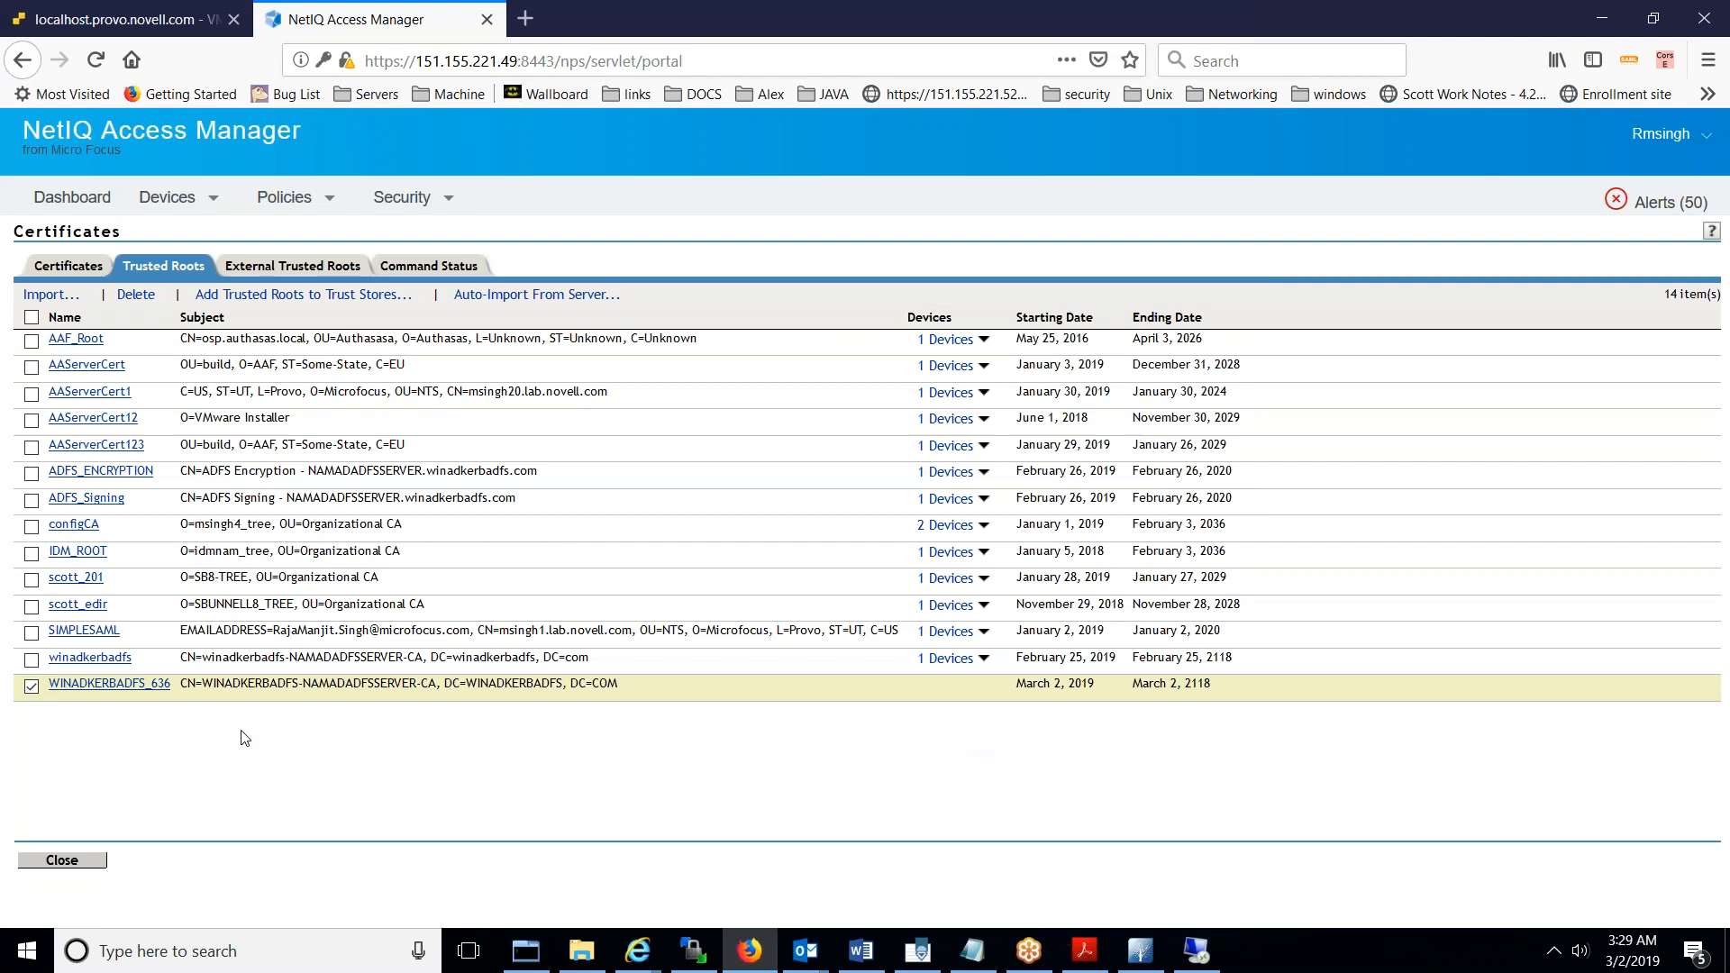
# - Add trusted root WINADKERBADFS_636 to the NAMIDPCLUSTER trust store, then close its details
pyautogui.click(133, 684)
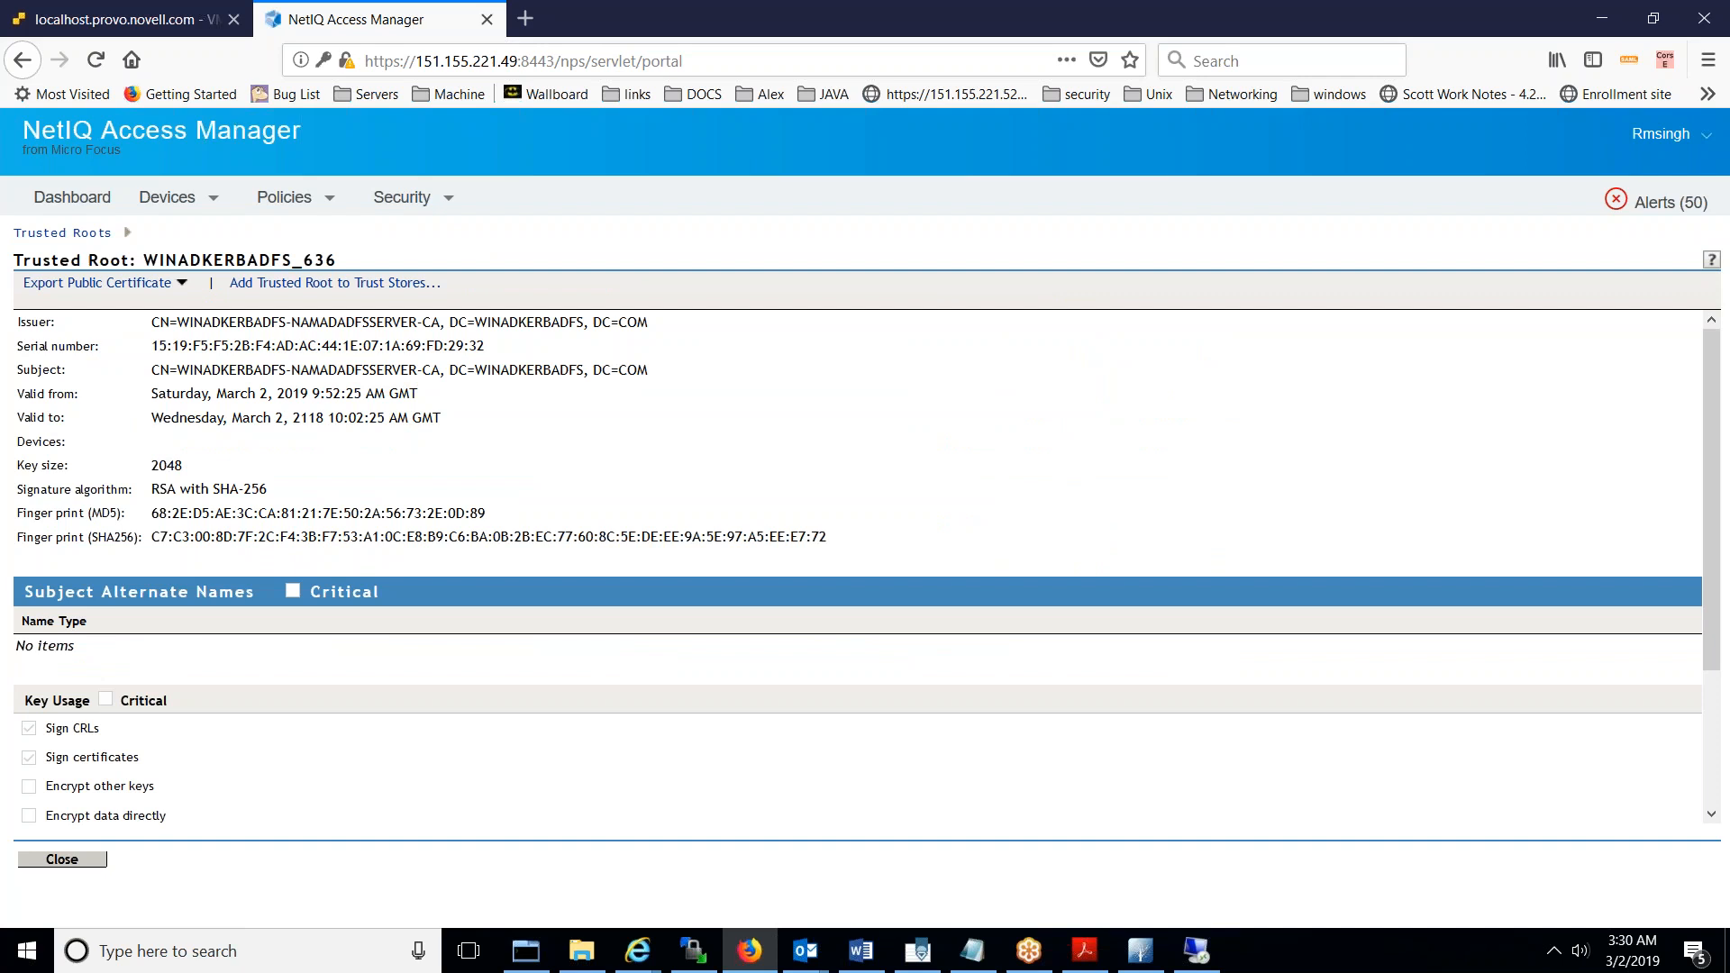
pyautogui.click(306, 283)
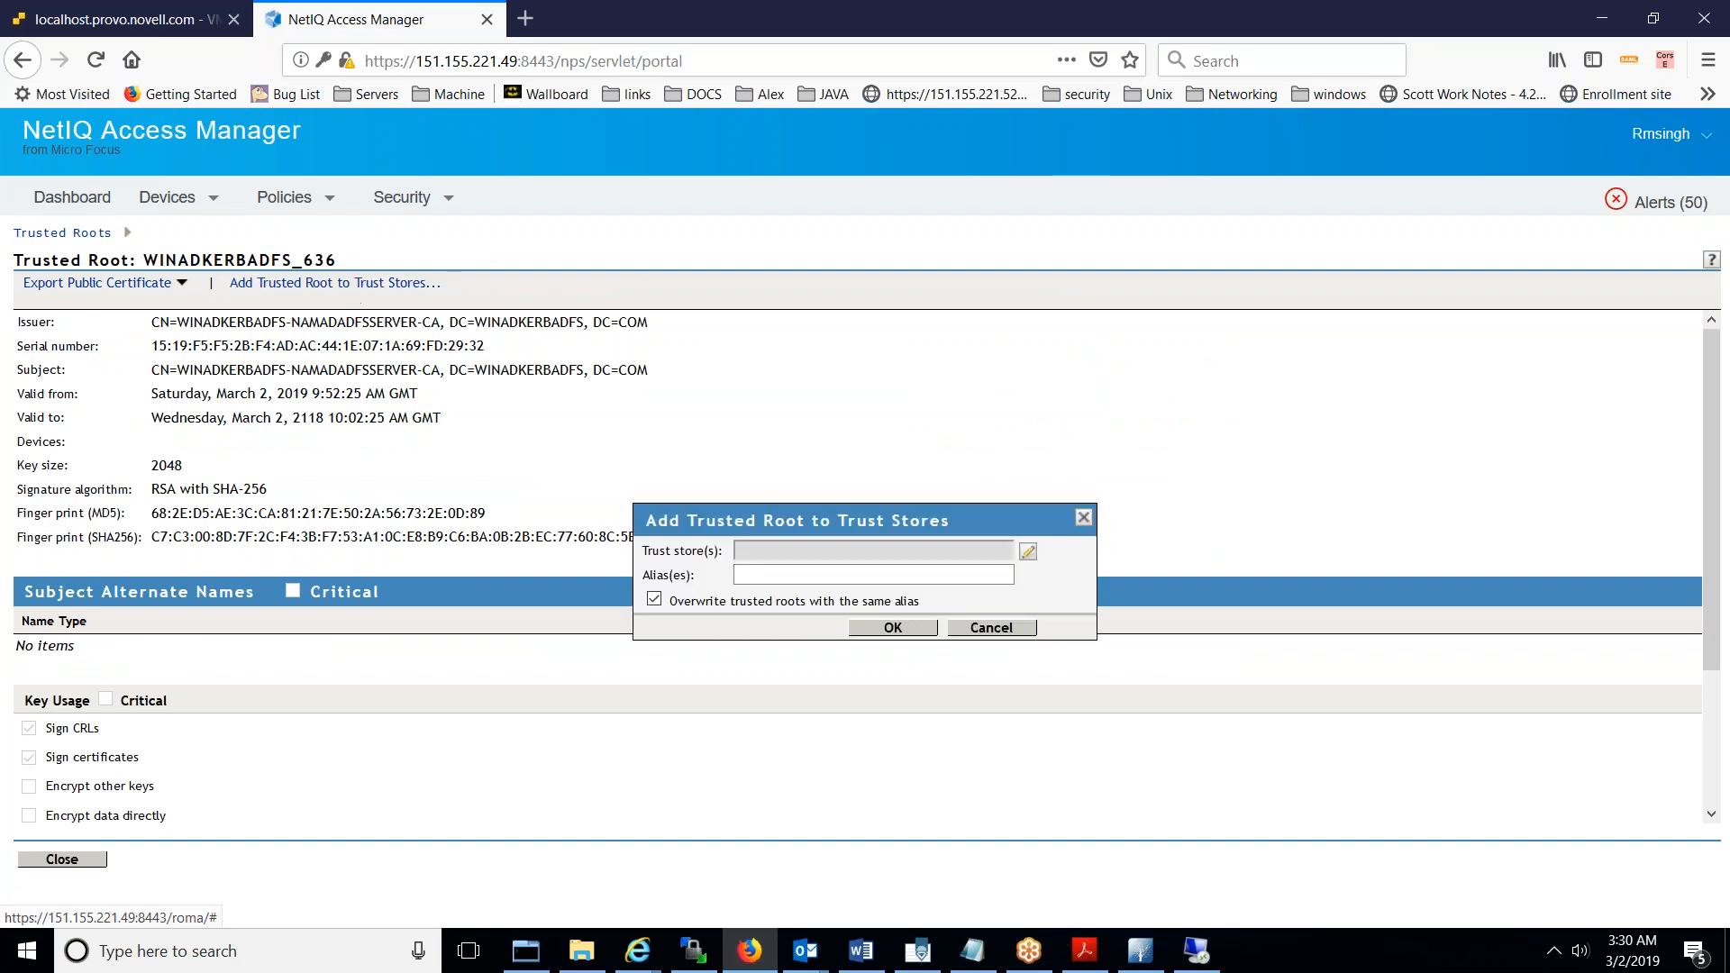
pyautogui.click(1028, 550)
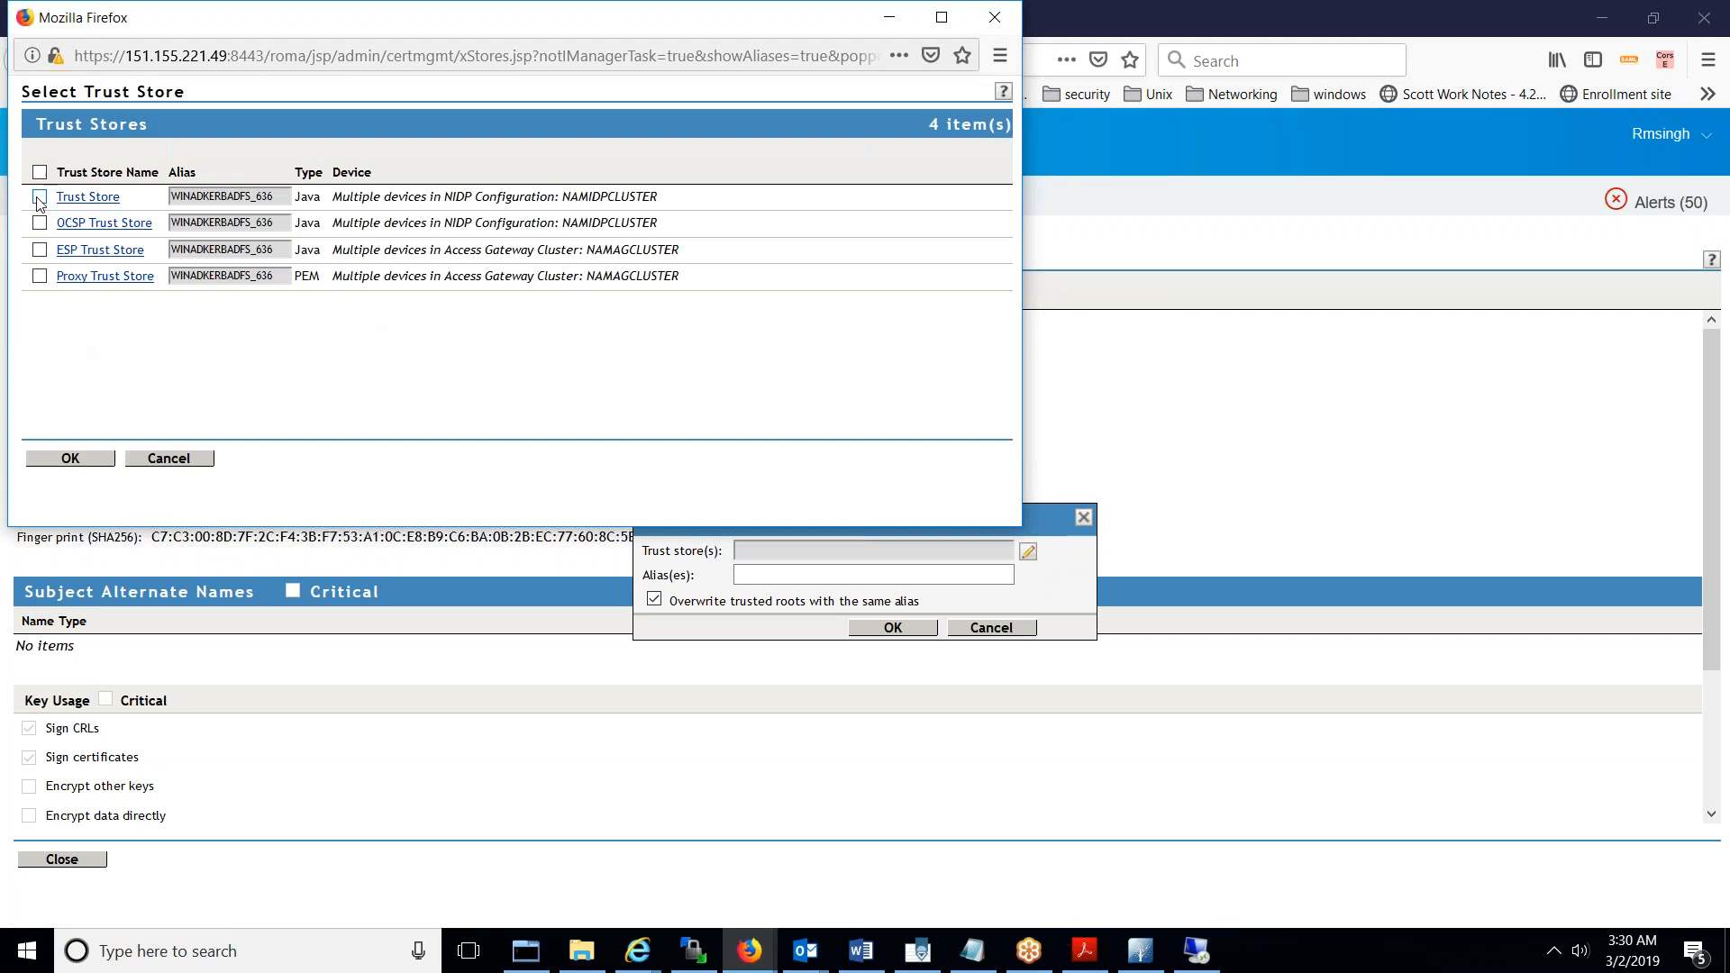
pyautogui.click(39, 198)
pyautogui.tripleClick(410, 197)
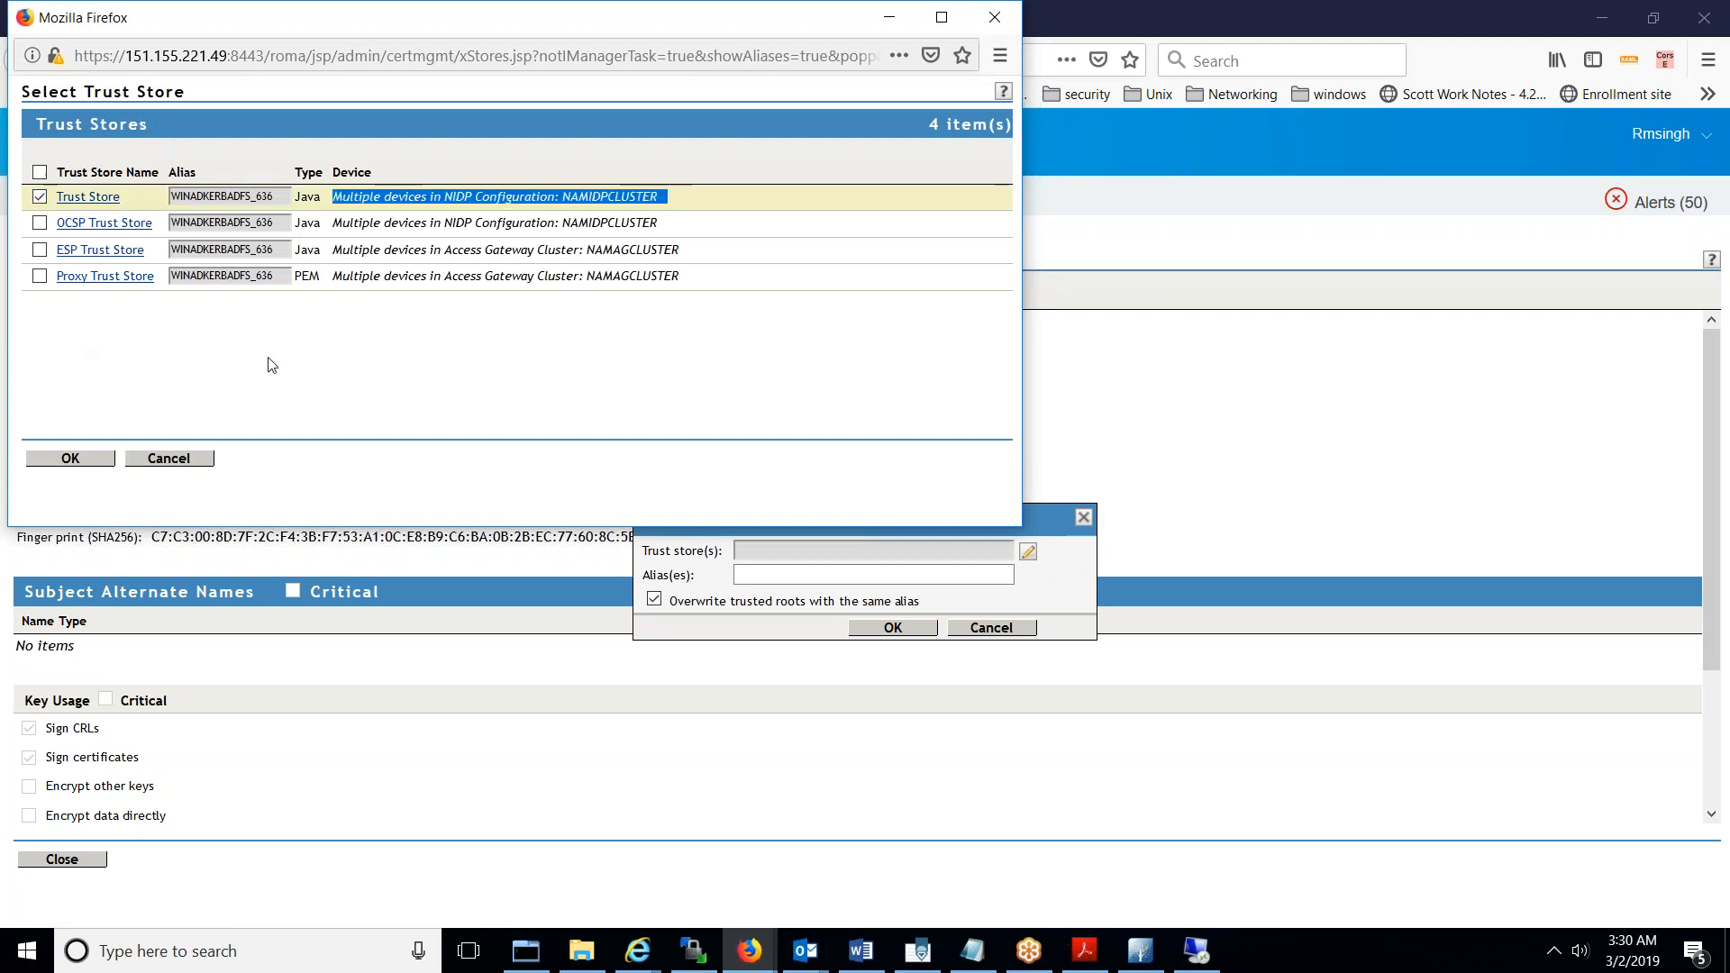
pyautogui.click(92, 461)
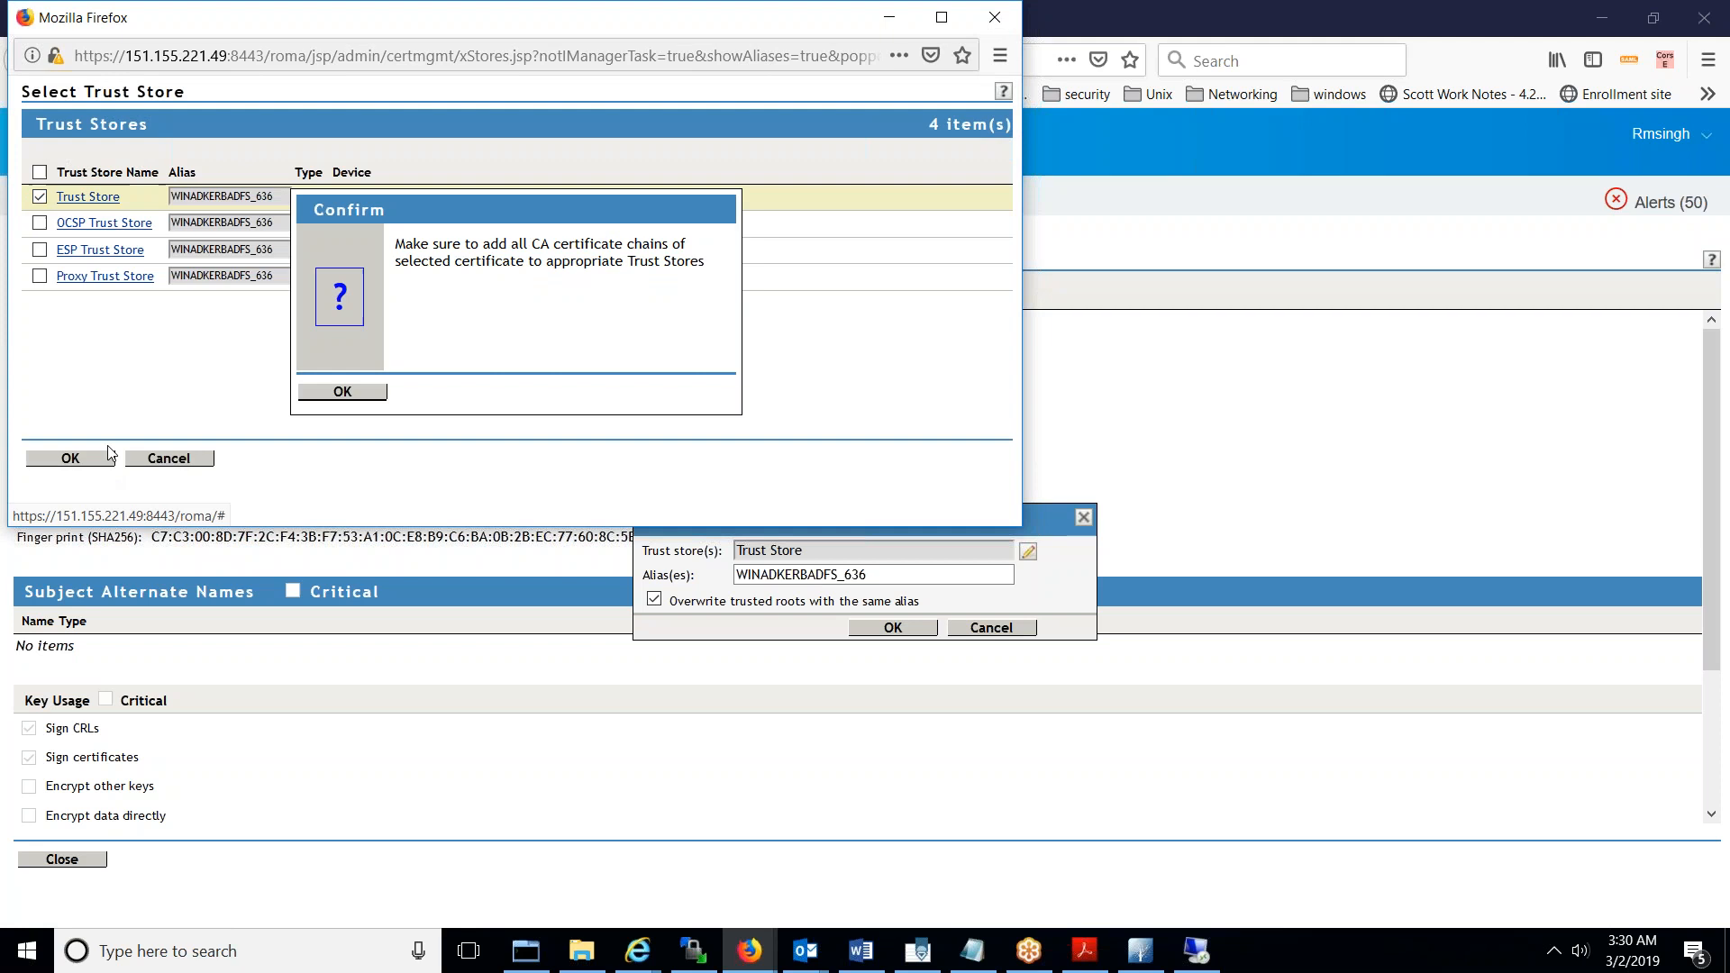
pyautogui.click(342, 391)
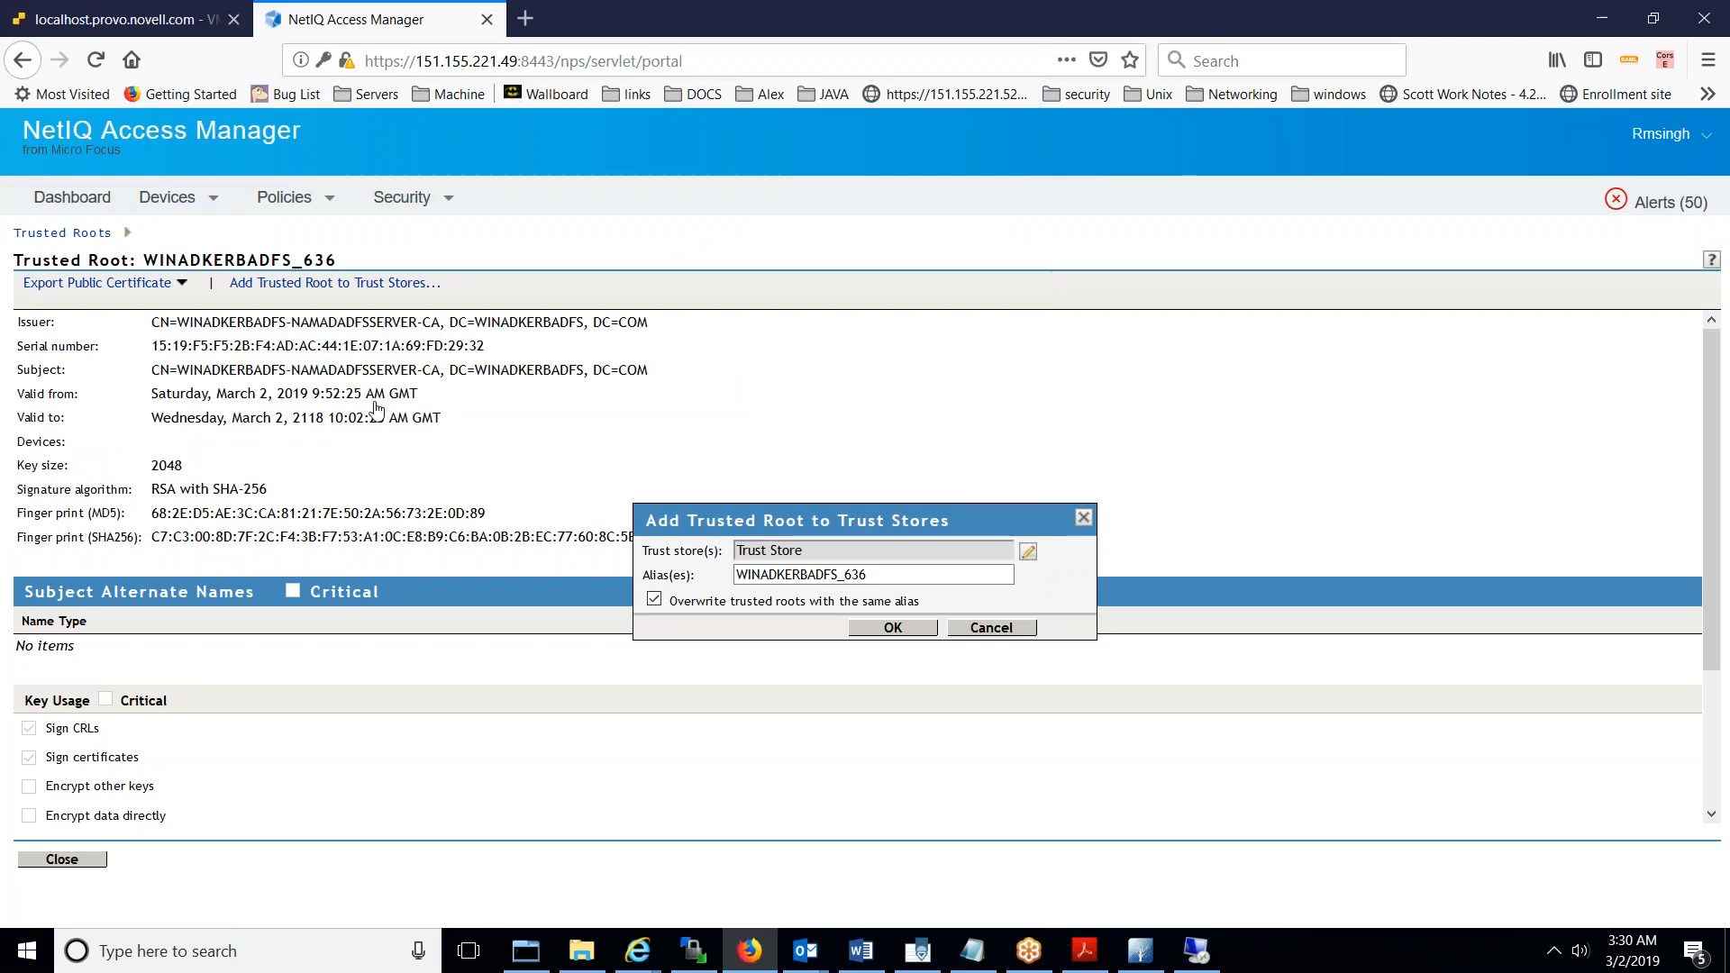
pyautogui.click(911, 629)
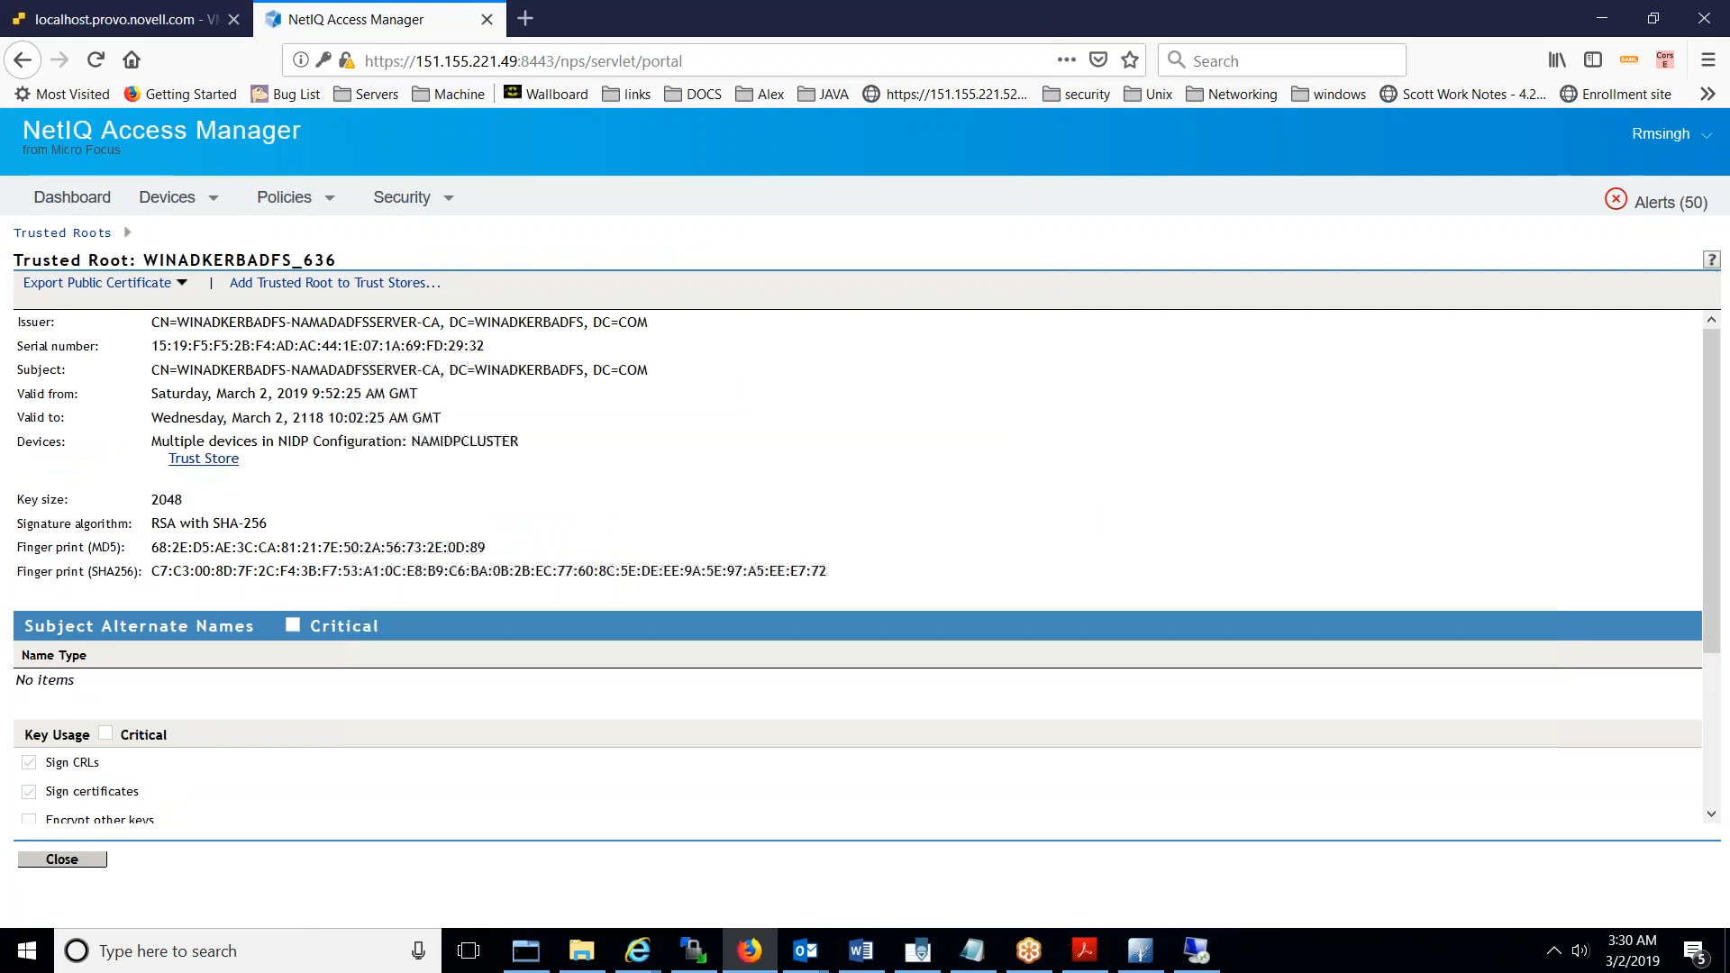
pyautogui.click(98, 863)
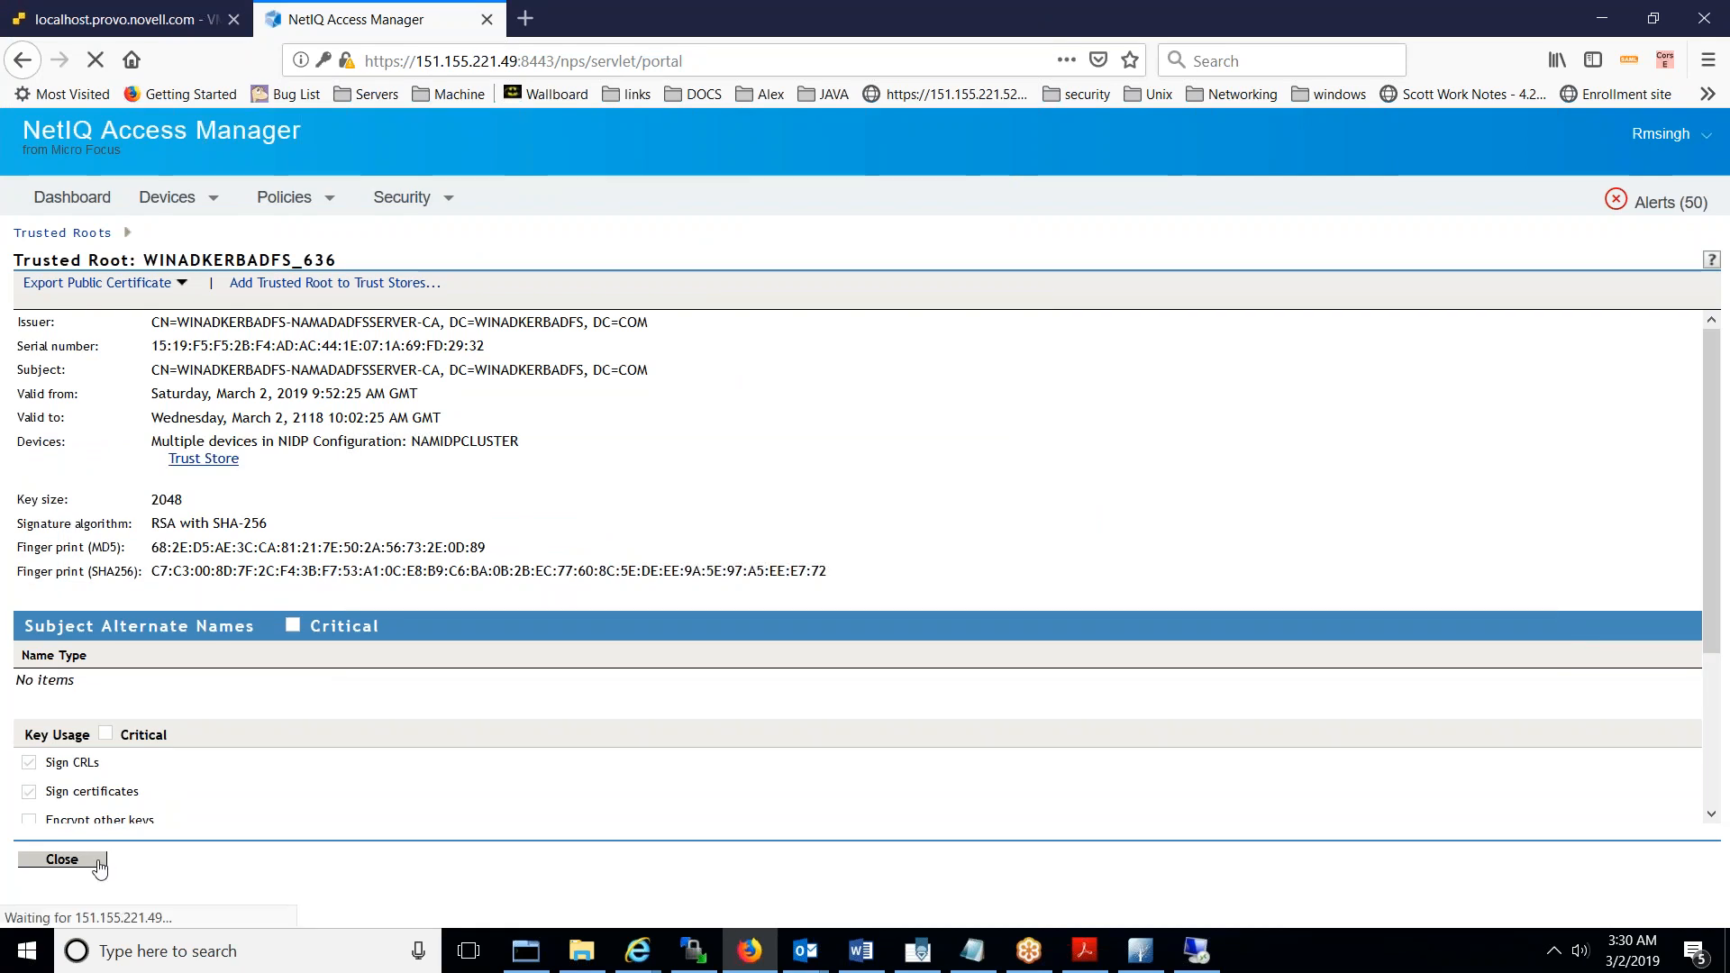
# - Update all Identity Servers in the cluster and refresh until they show Current
pyautogui.click(94, 863)
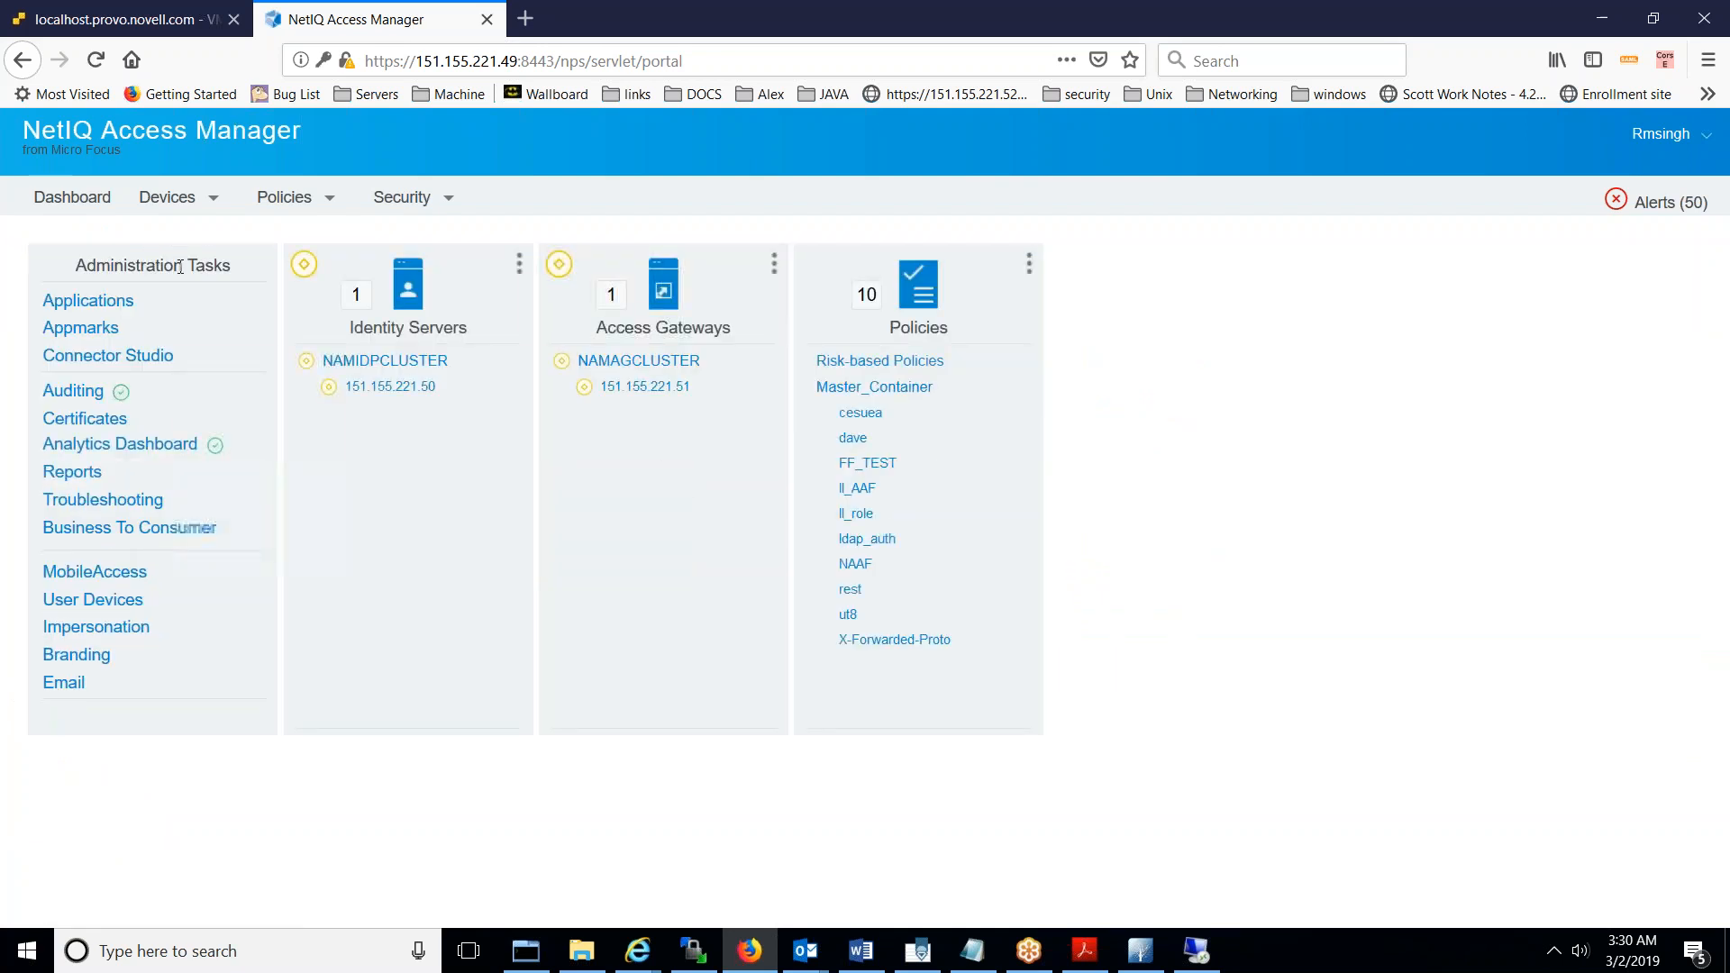
pyautogui.click(167, 197)
pyautogui.click(195, 233)
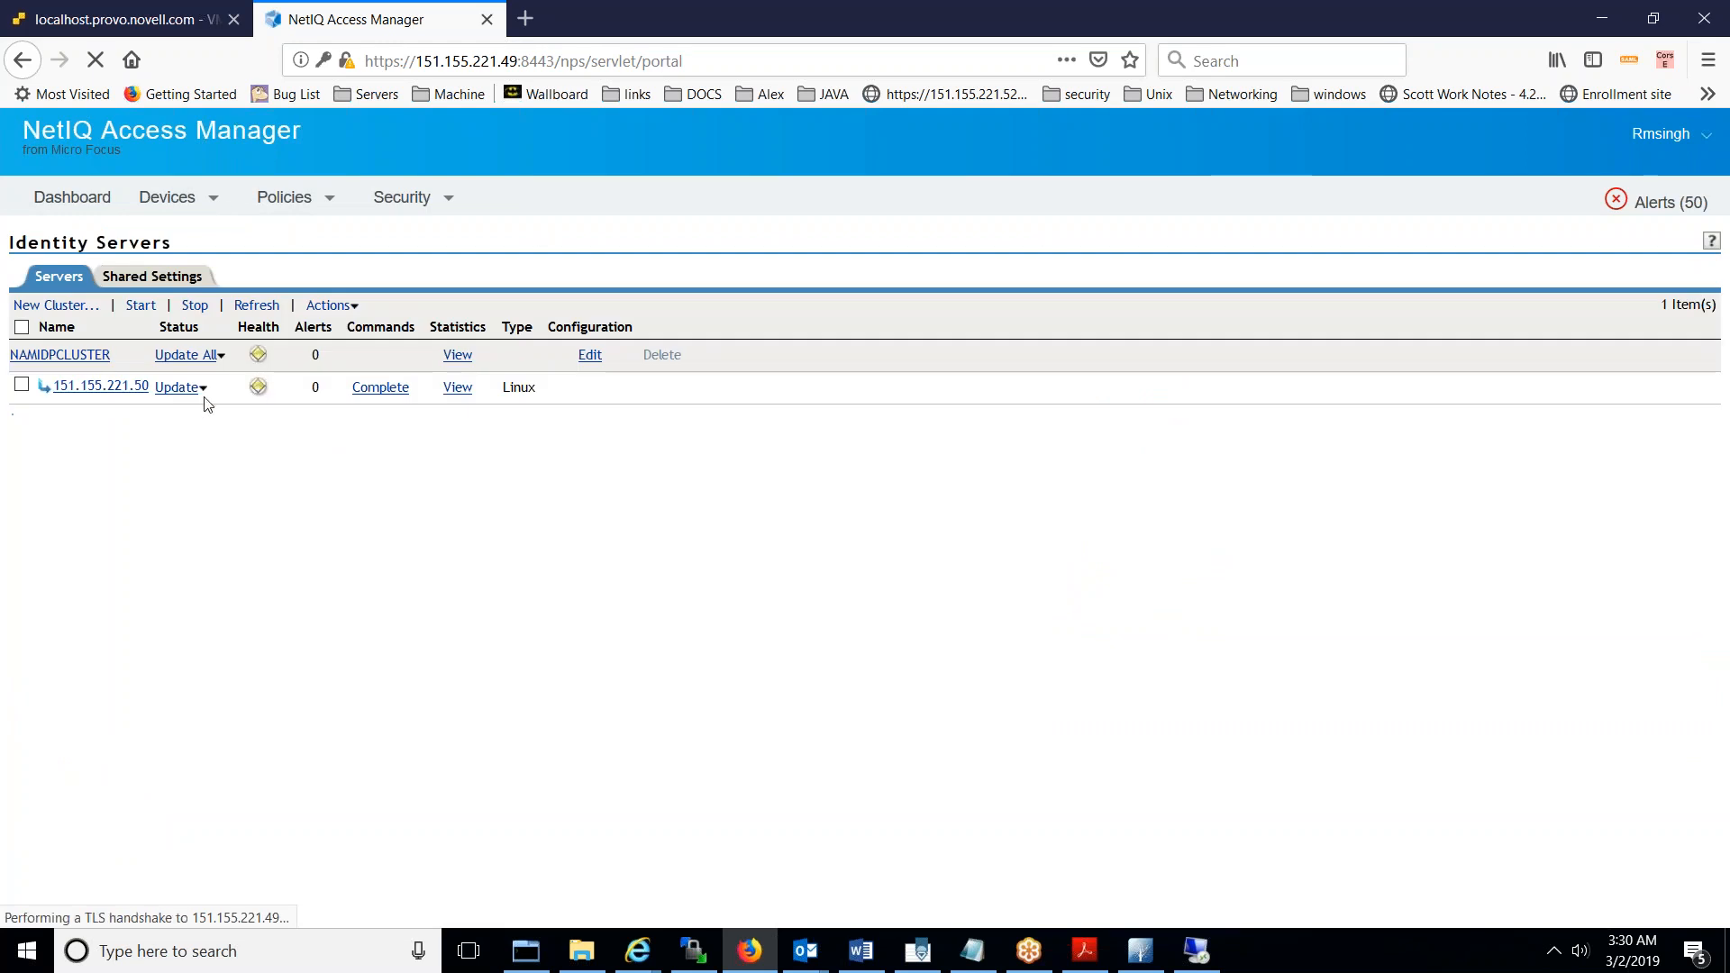
pyautogui.click(206, 357)
pyautogui.click(359, 551)
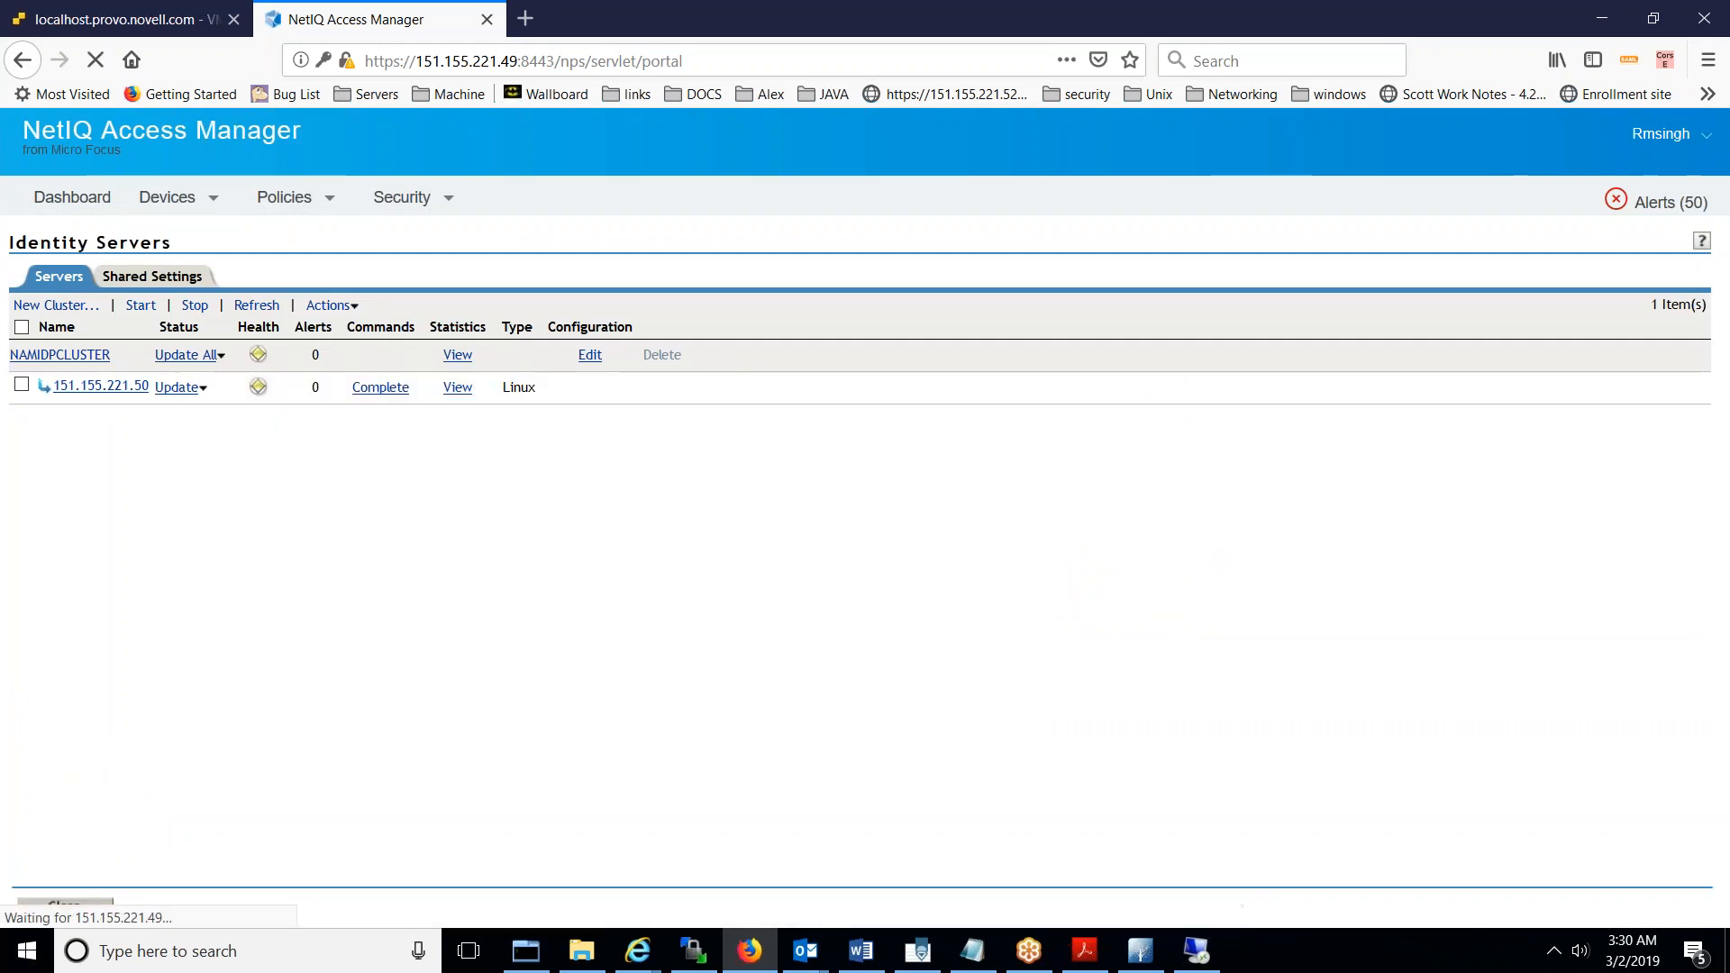
pyautogui.click(257, 304)
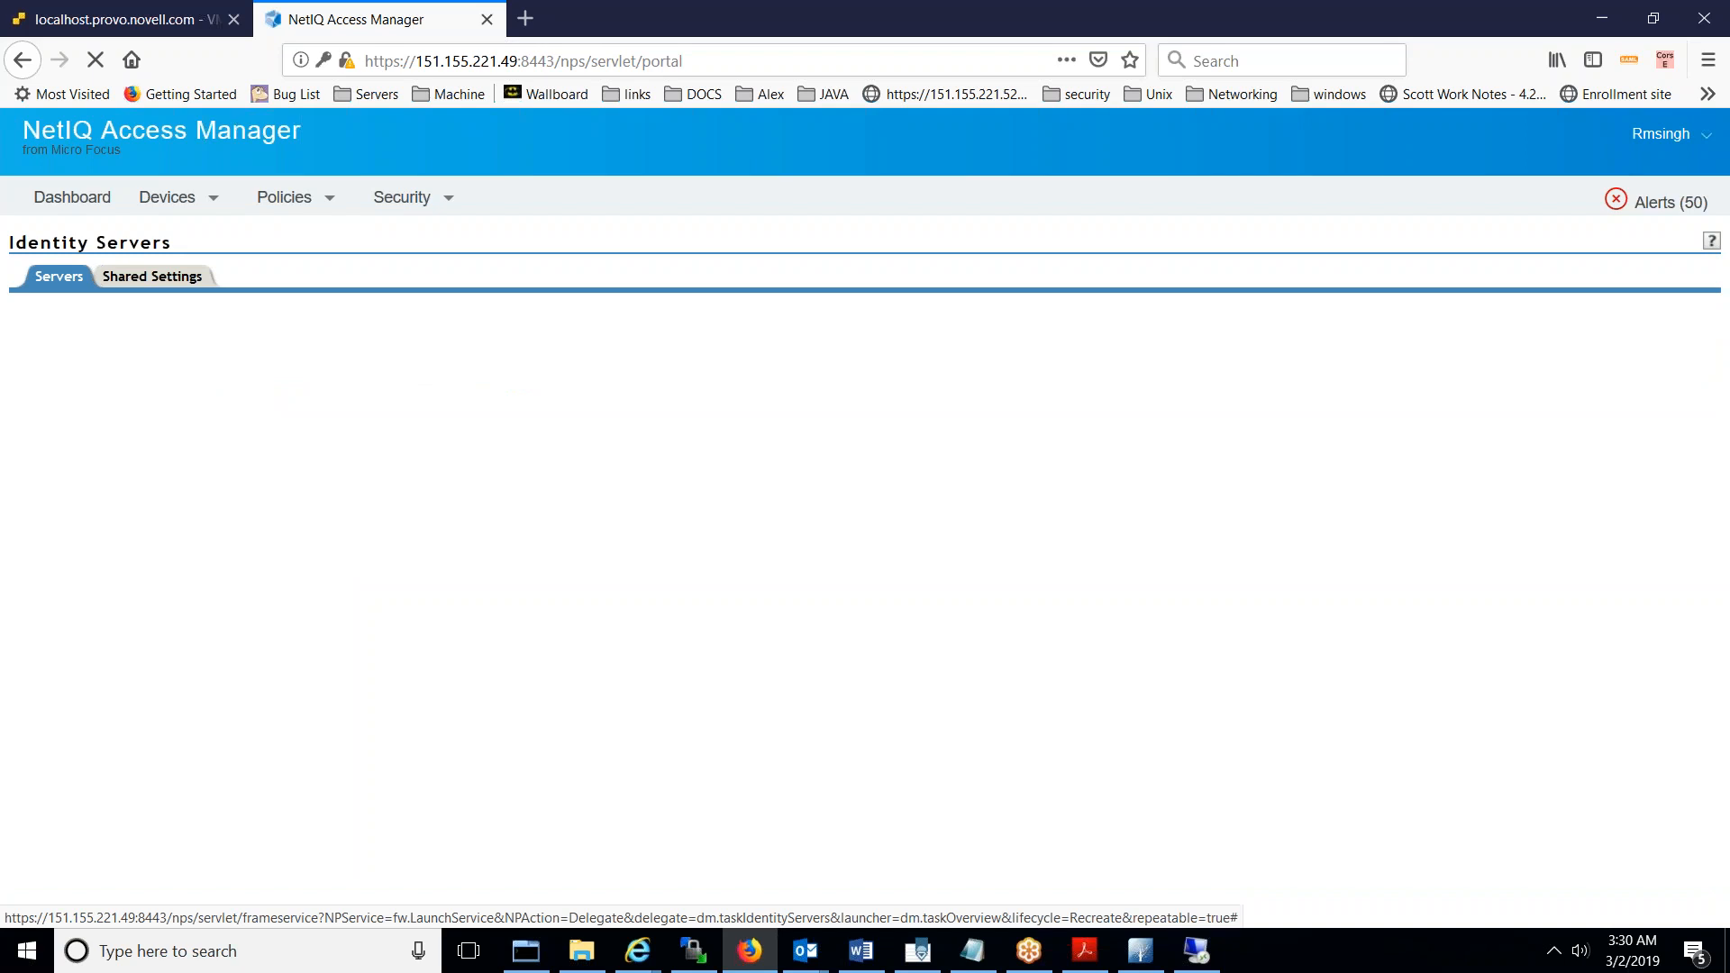
pyautogui.click(257, 305)
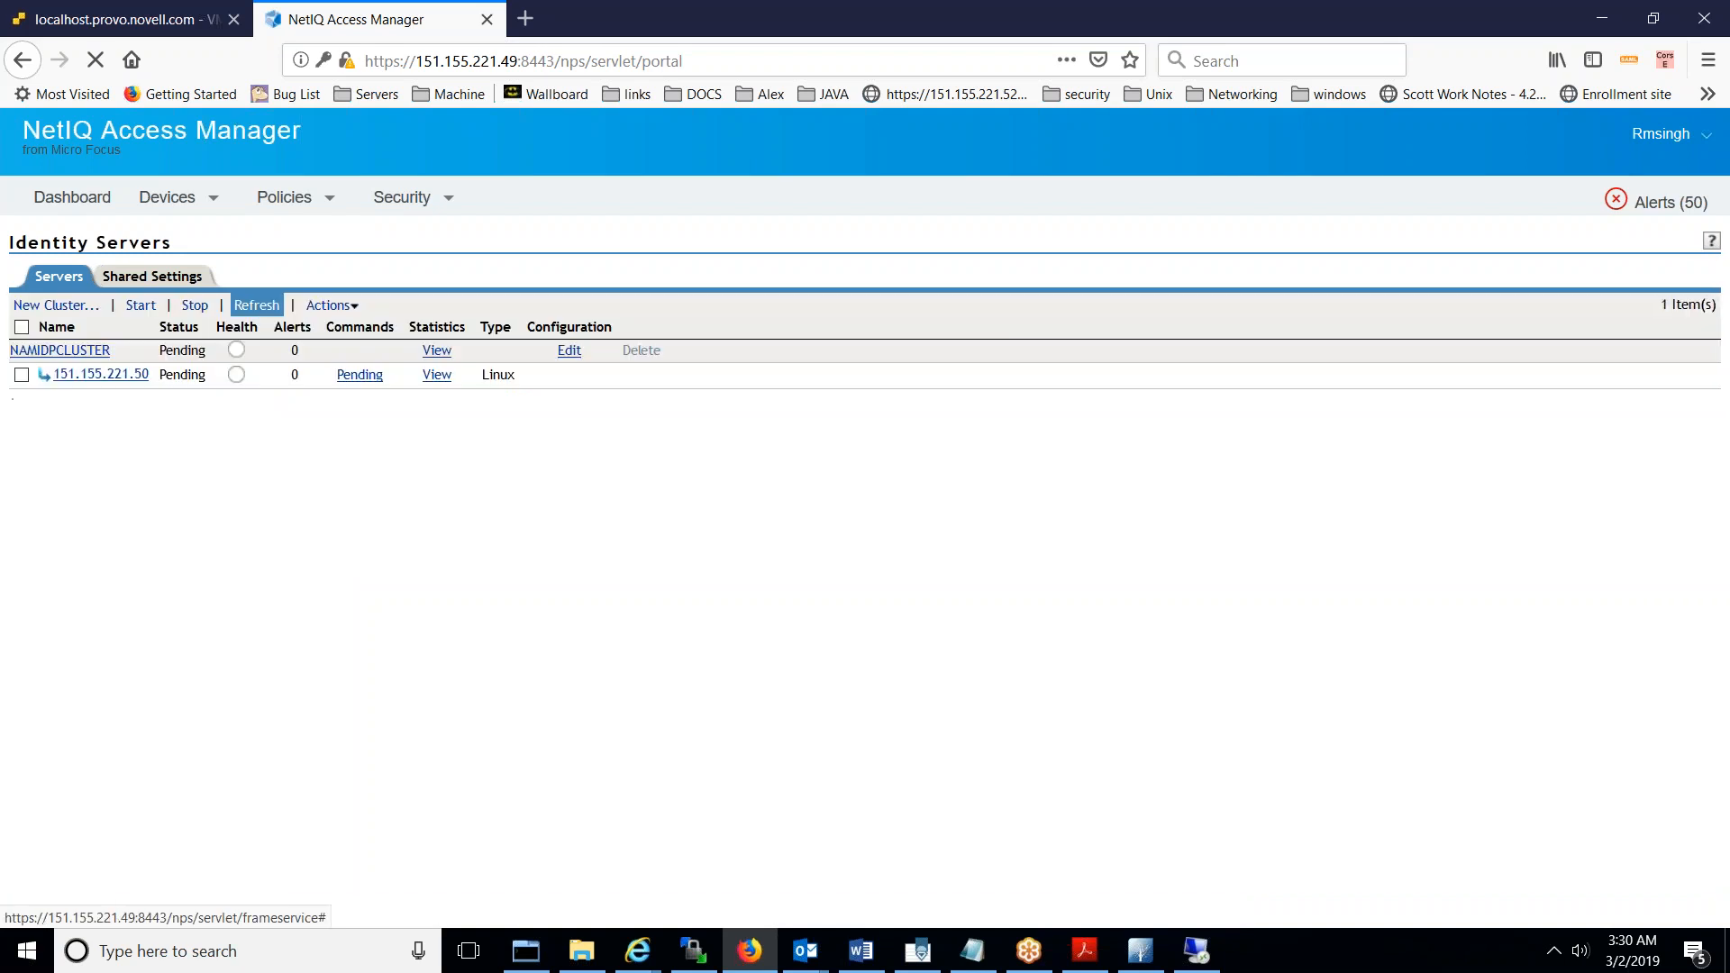
pyautogui.click(257, 305)
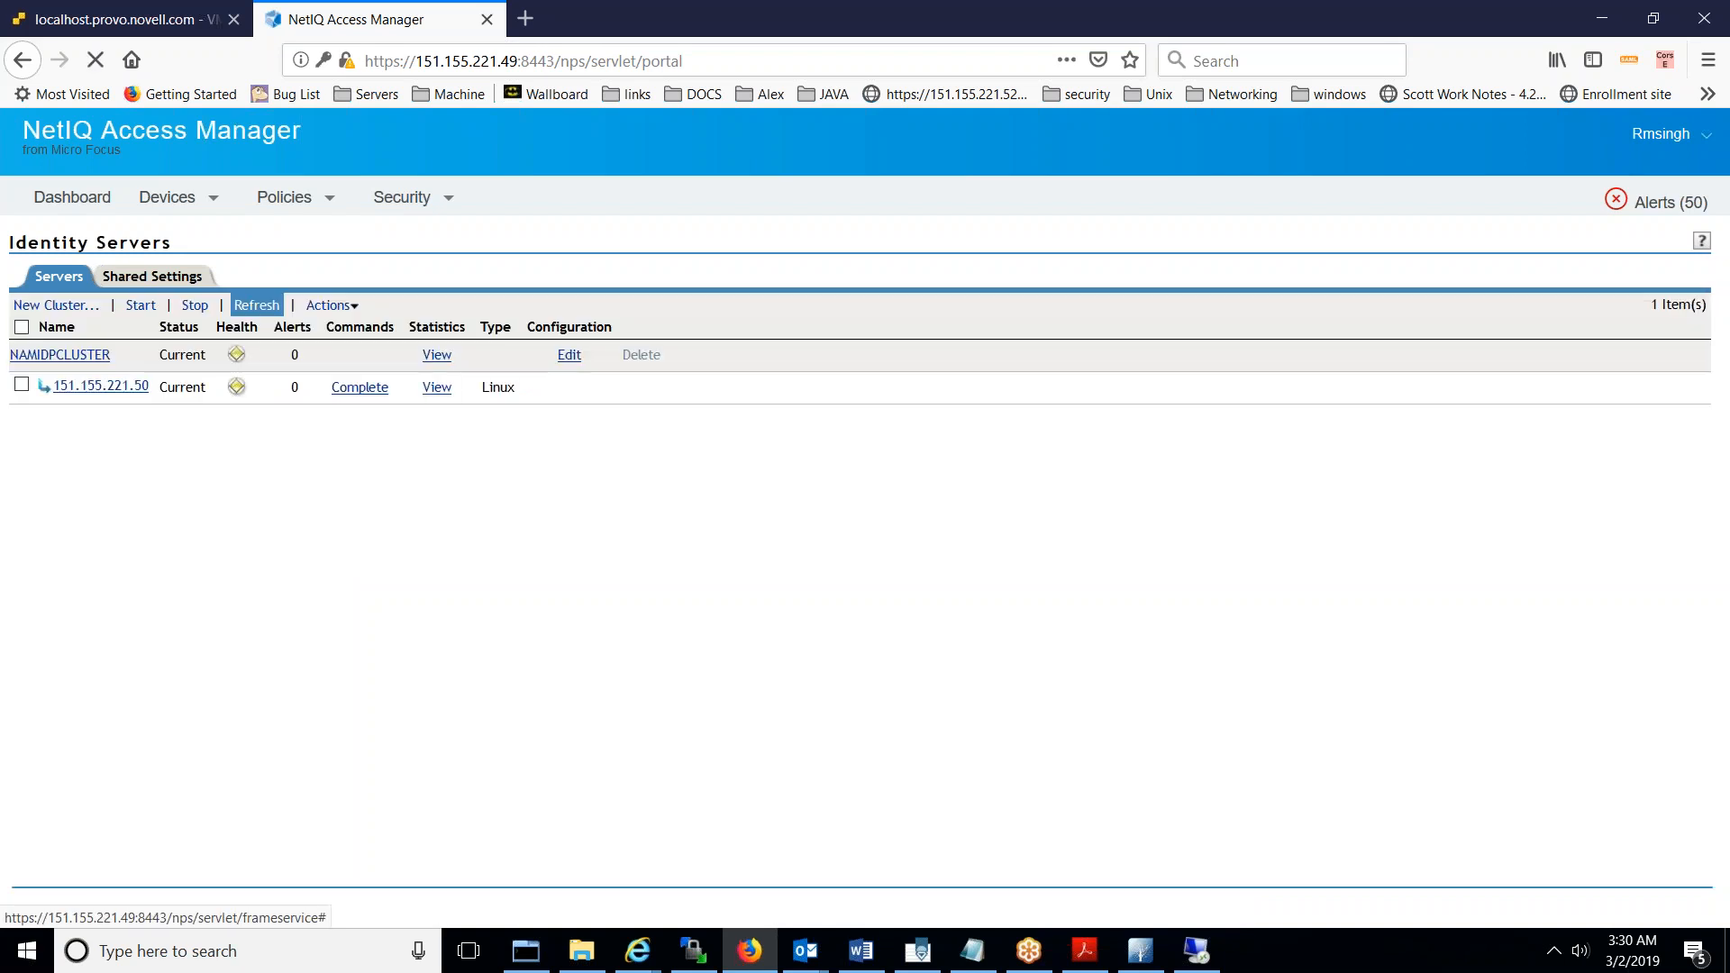
# - Check 151.155.221.50's health, where only the dummy user store is flagged unresponsive
pyautogui.click(235, 387)
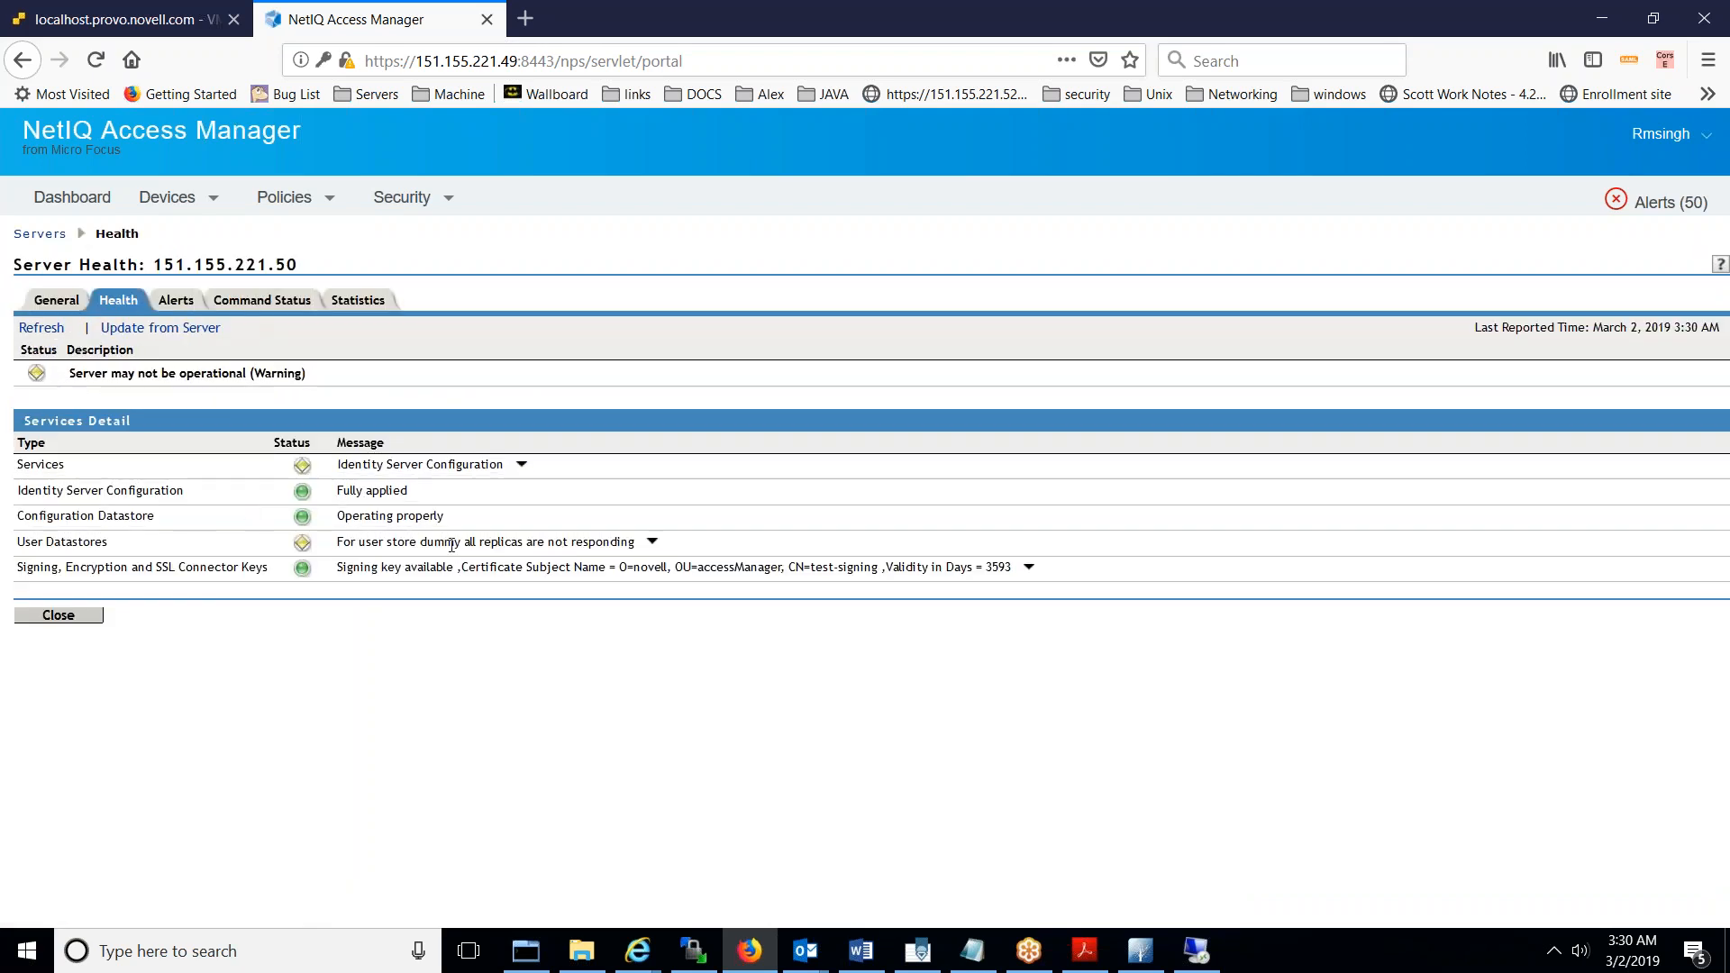
pyautogui.doubleClick(123, 548)
pyautogui.click(652, 543)
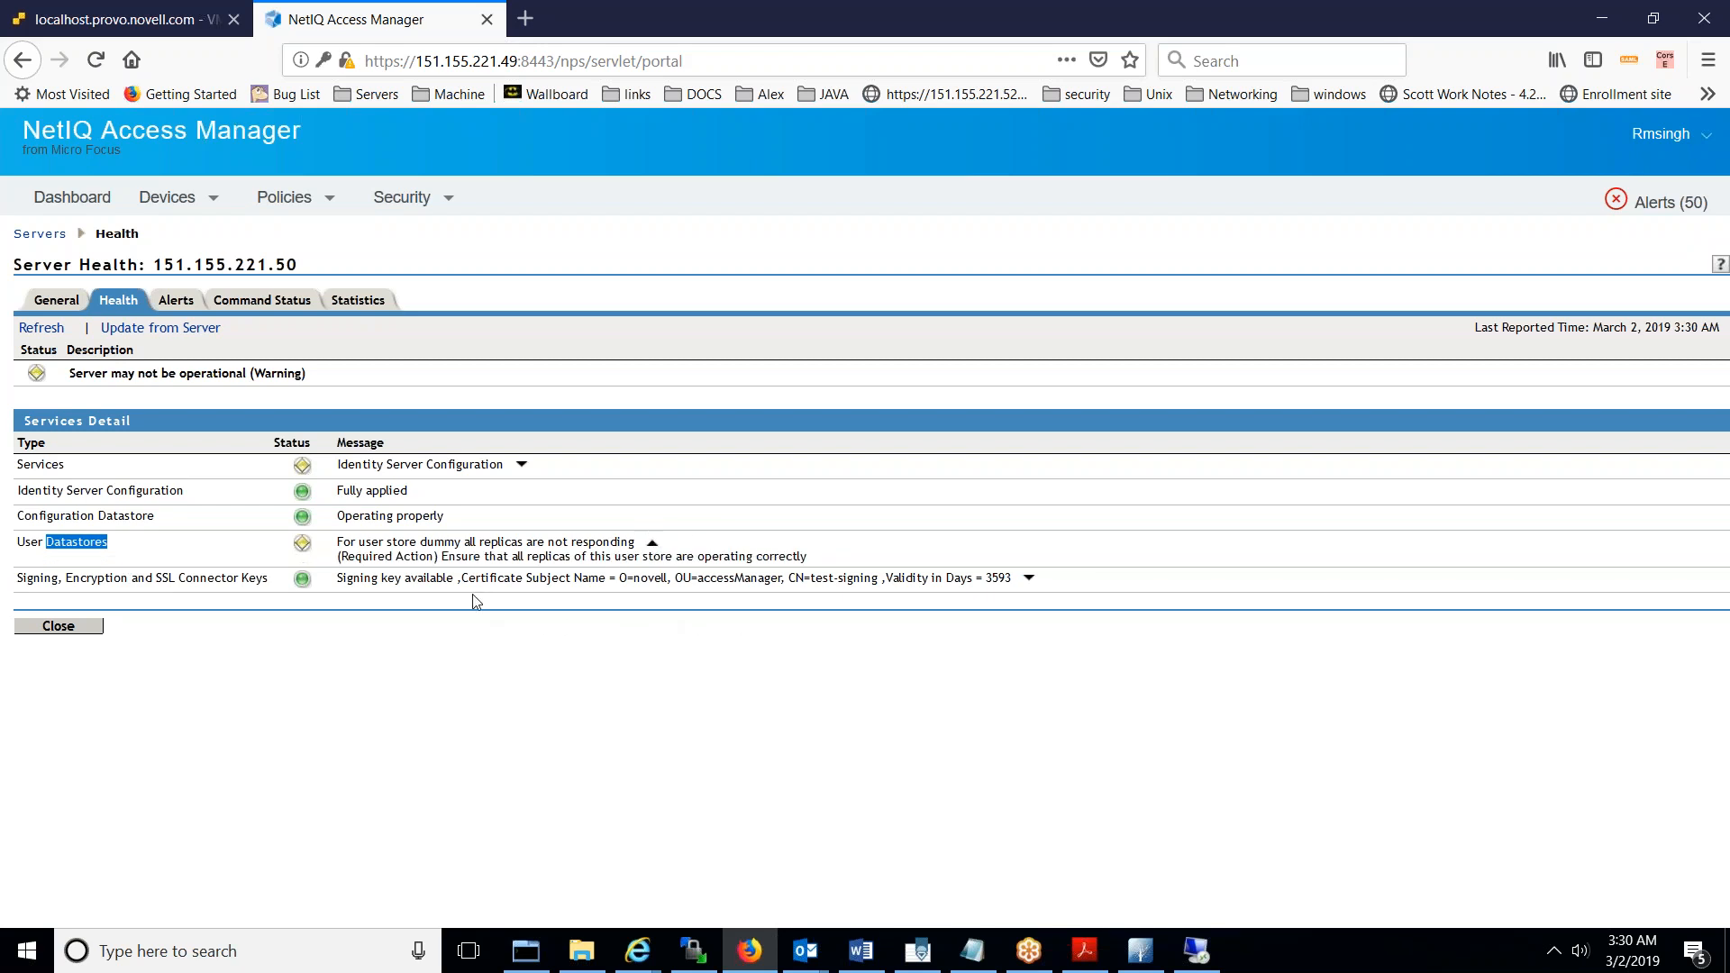
pyautogui.tripleClick(505, 559)
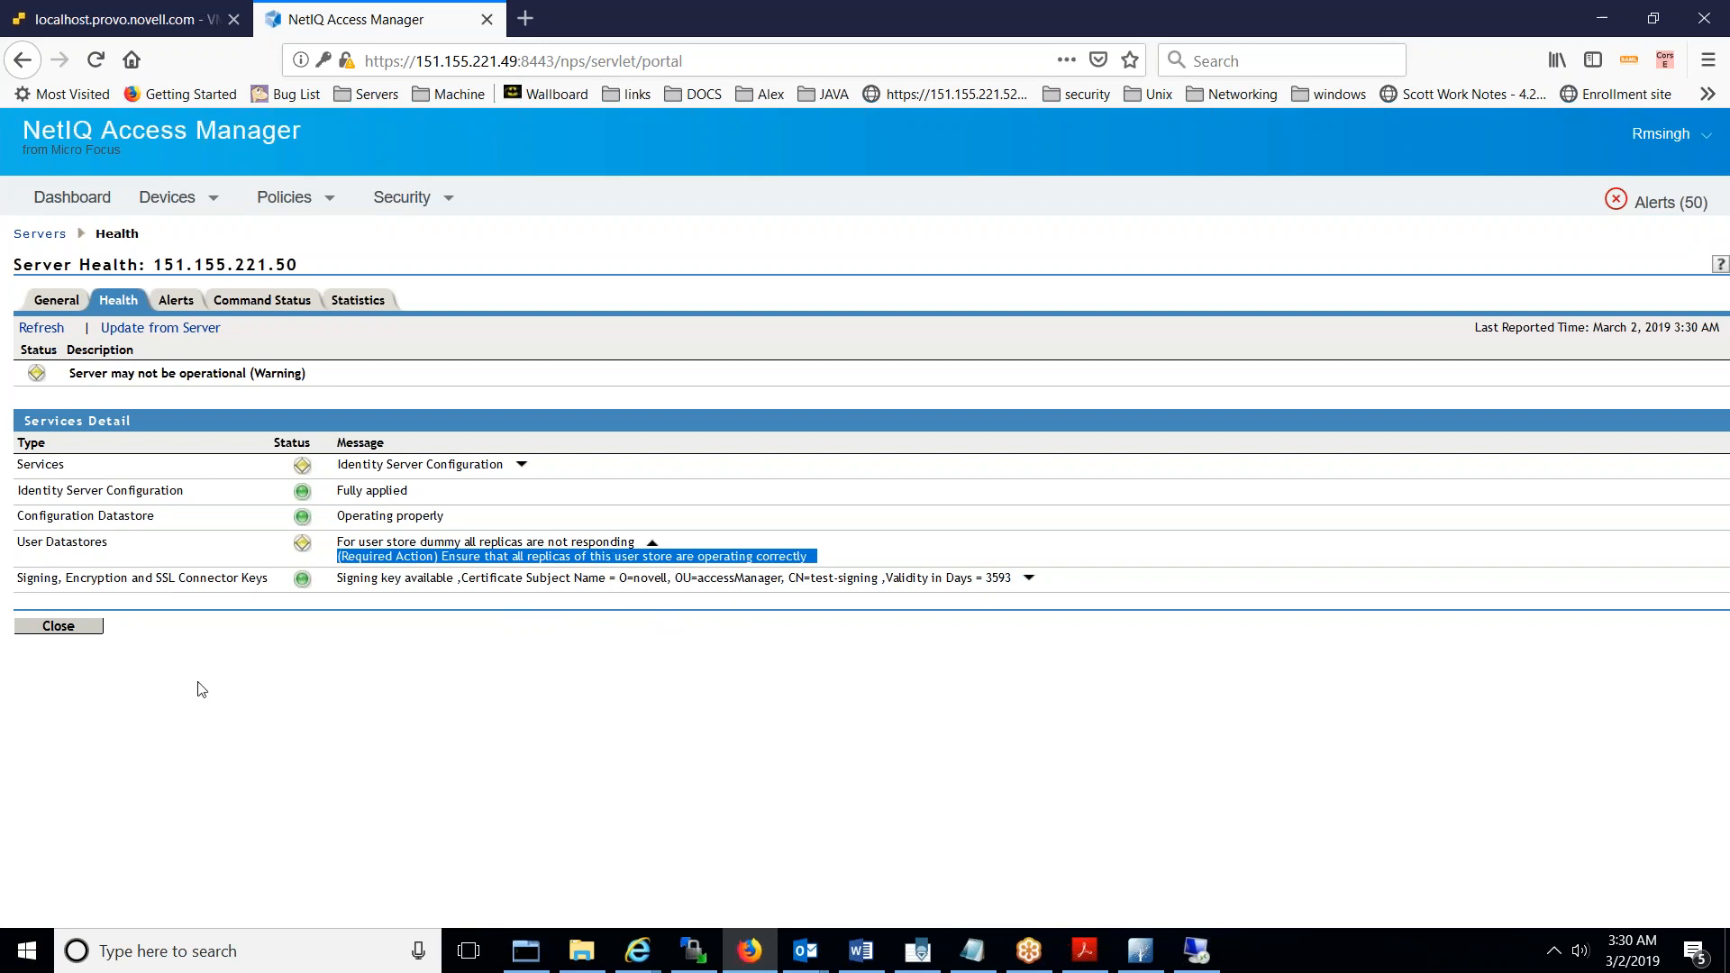
pyautogui.click(94, 636)
# - Re-save the WINADKERBADFS and WINAD local user stores of NAMIDPCLUSTER
pyautogui.moveTo(148, 200)
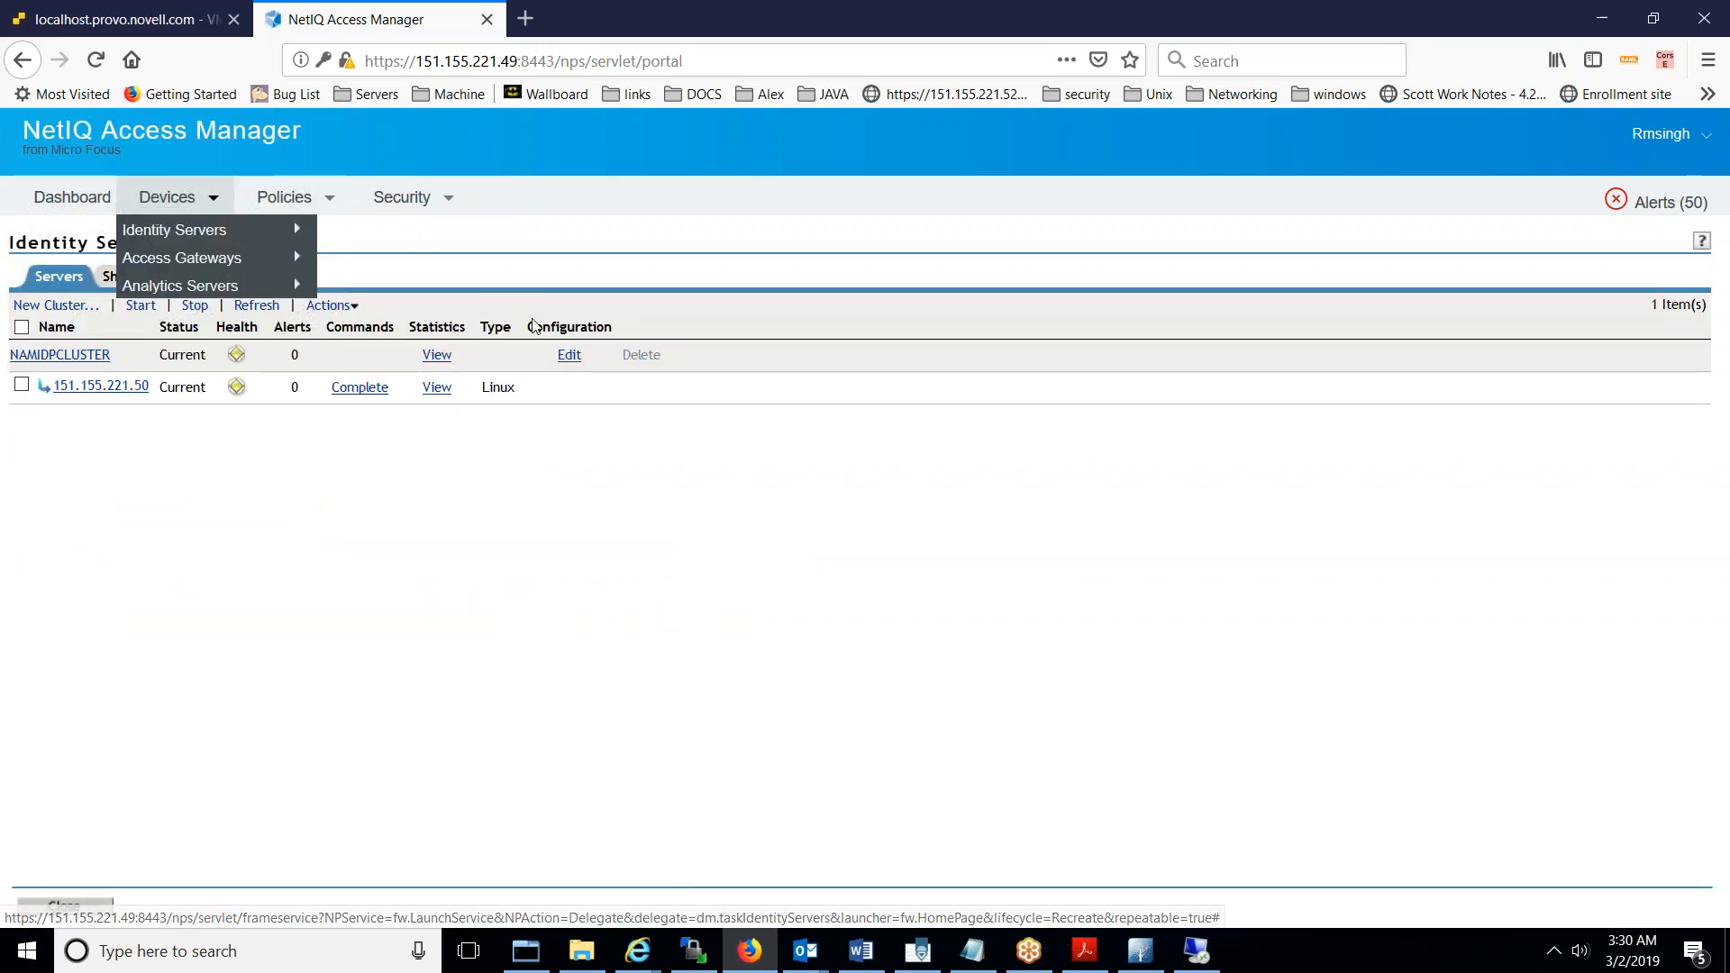
pyautogui.click(571, 355)
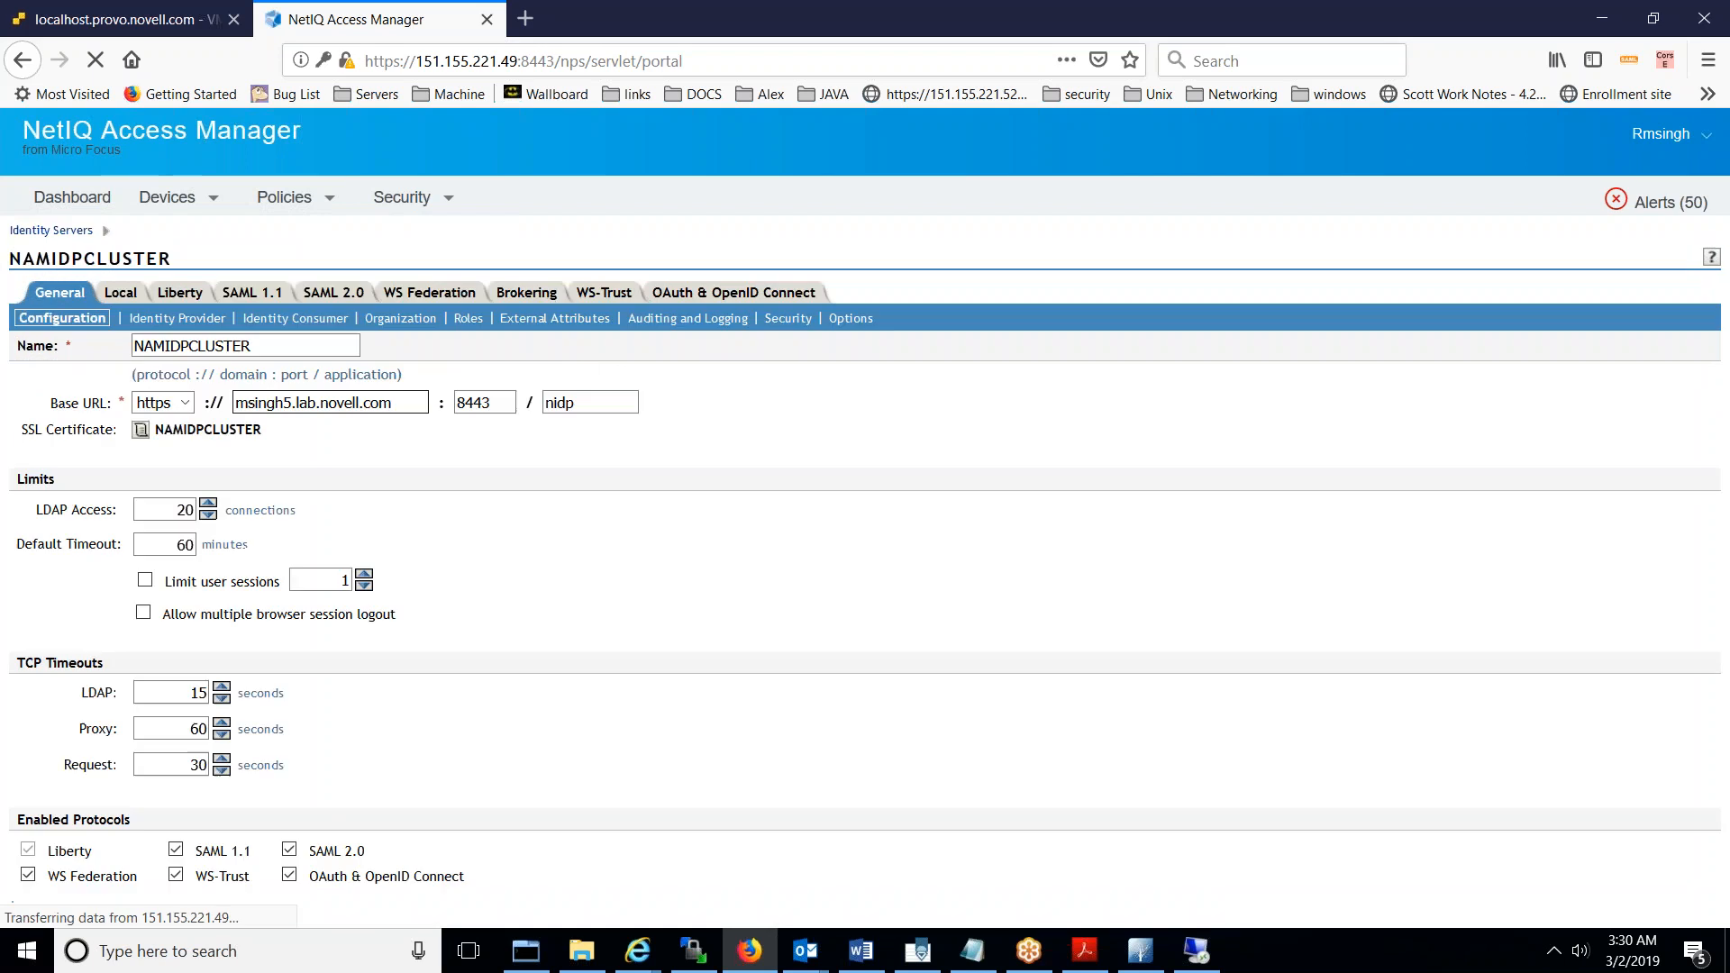
pyautogui.click(129, 298)
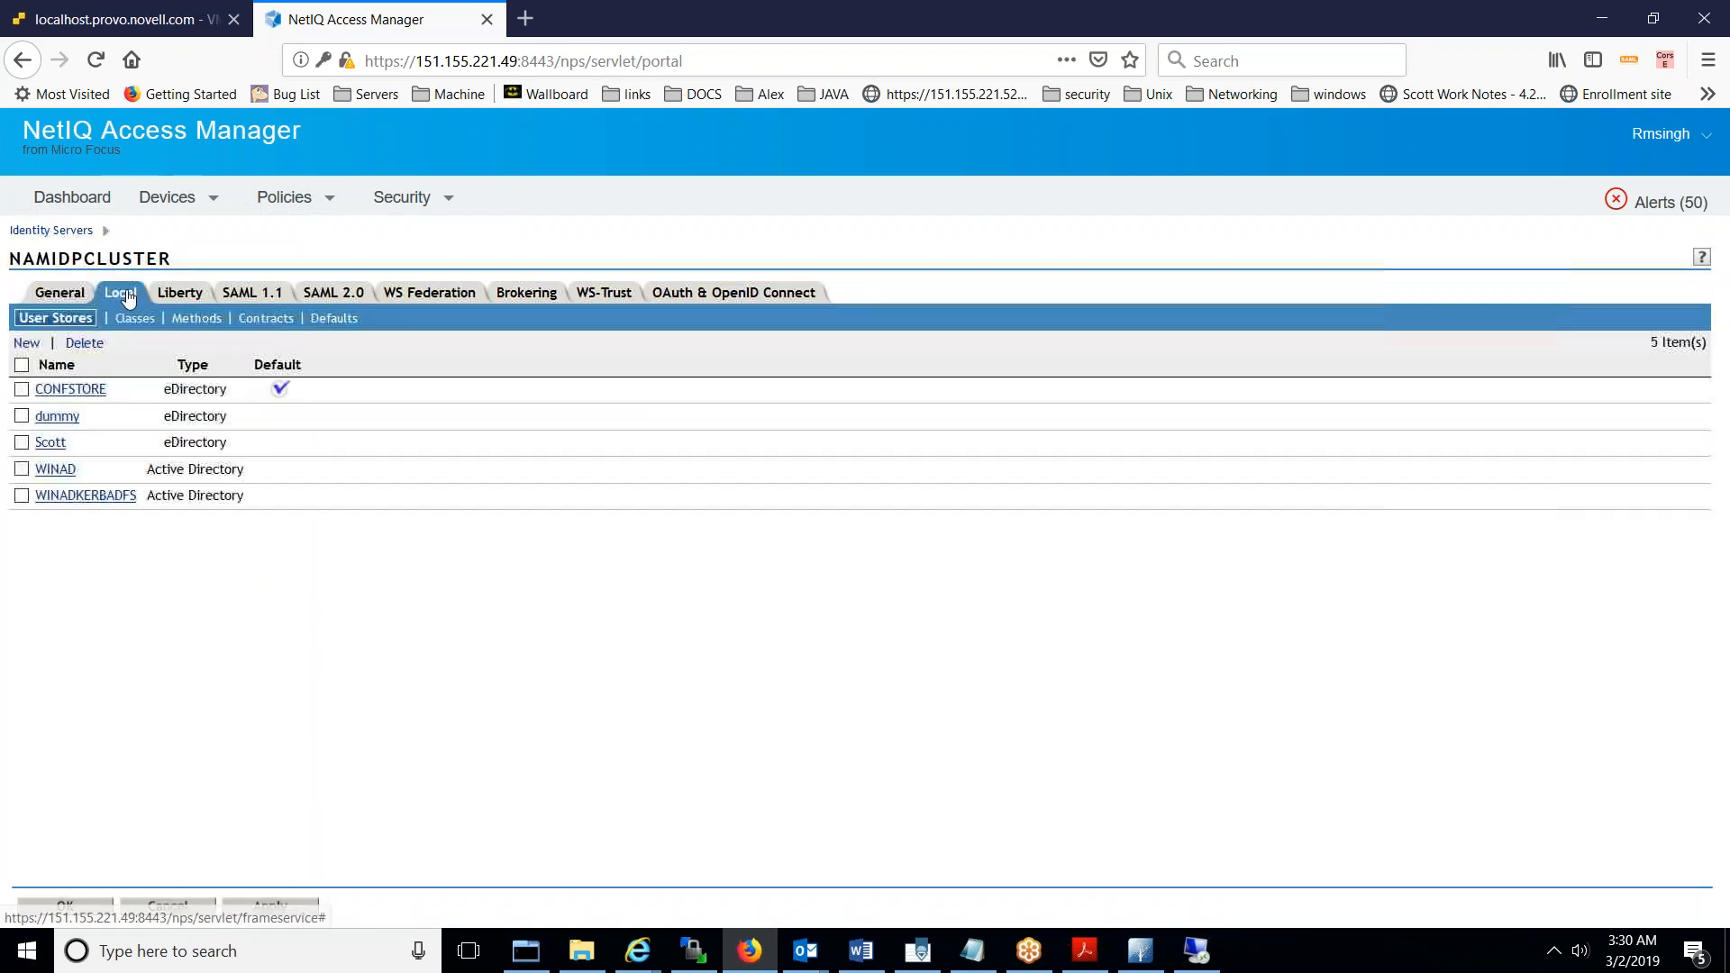
pyautogui.click(115, 497)
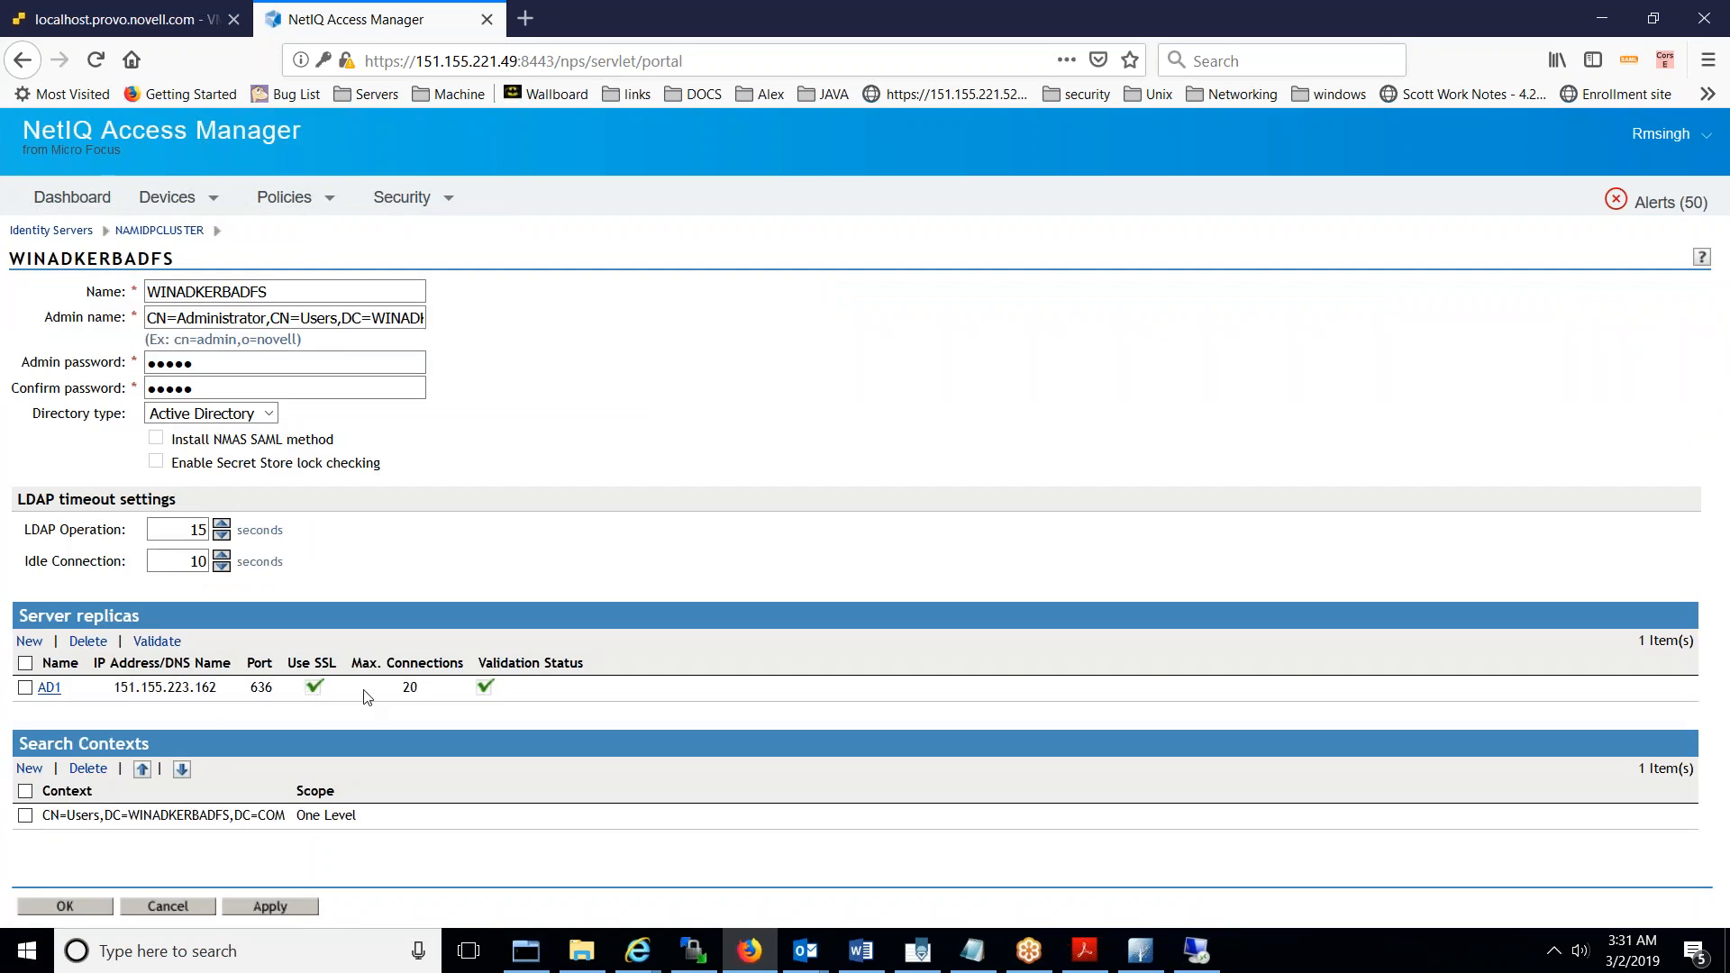
pyautogui.click(99, 908)
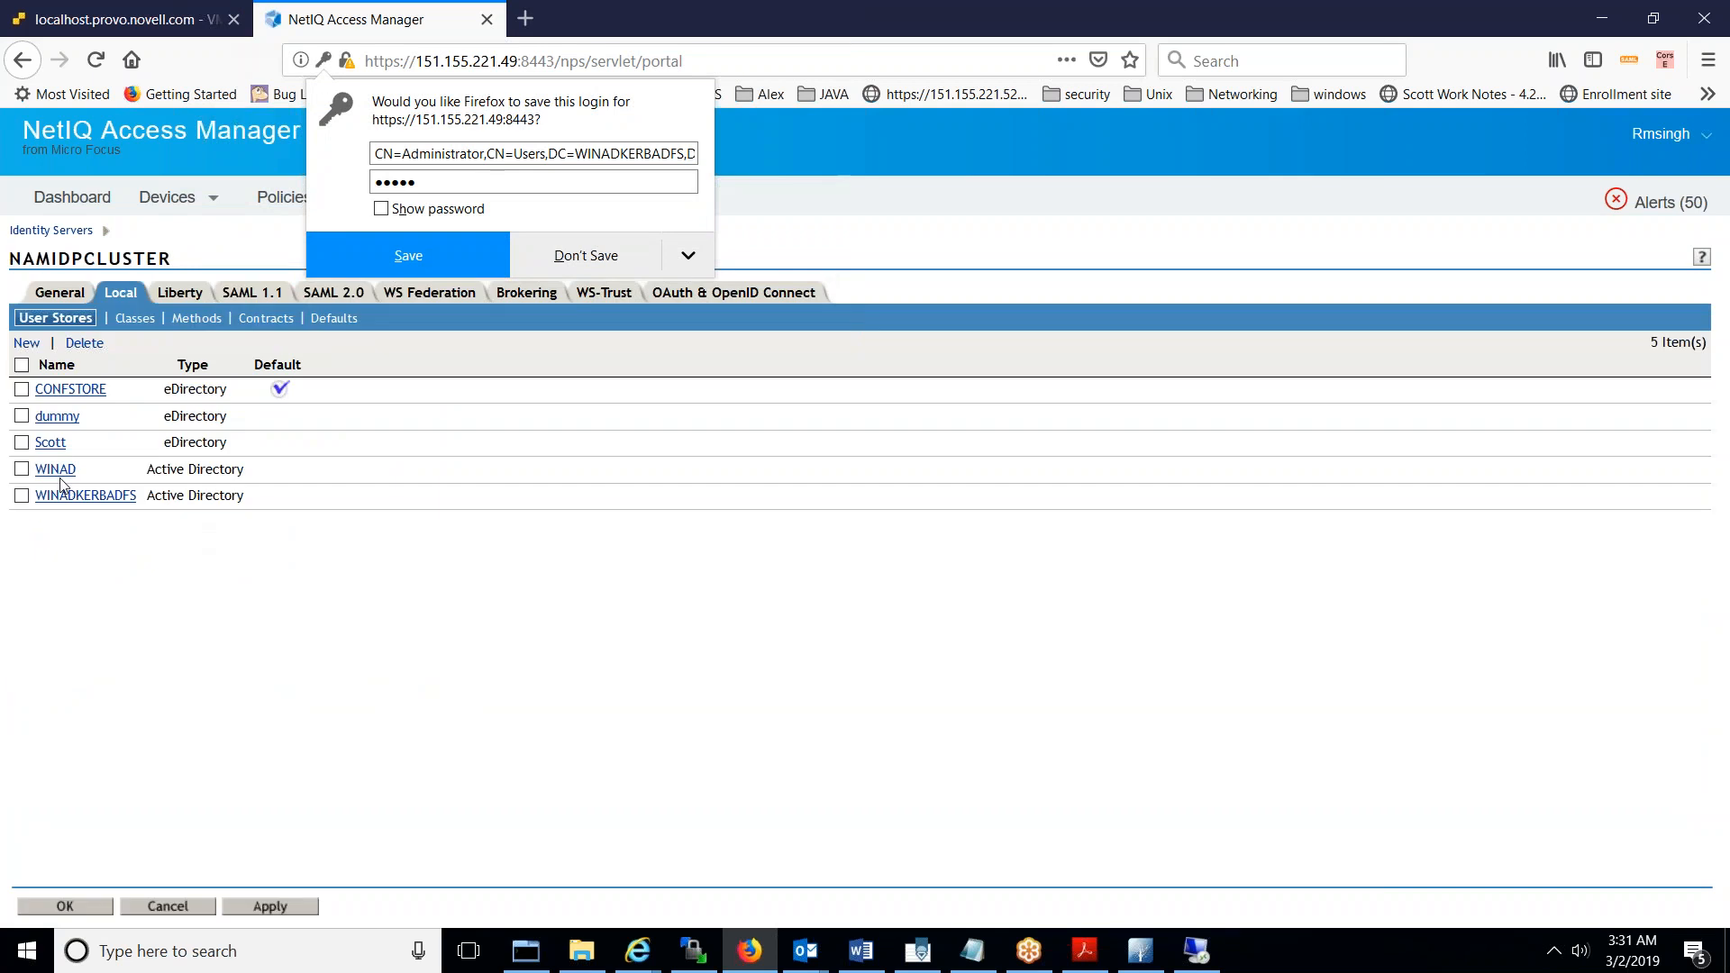
pyautogui.click(58, 471)
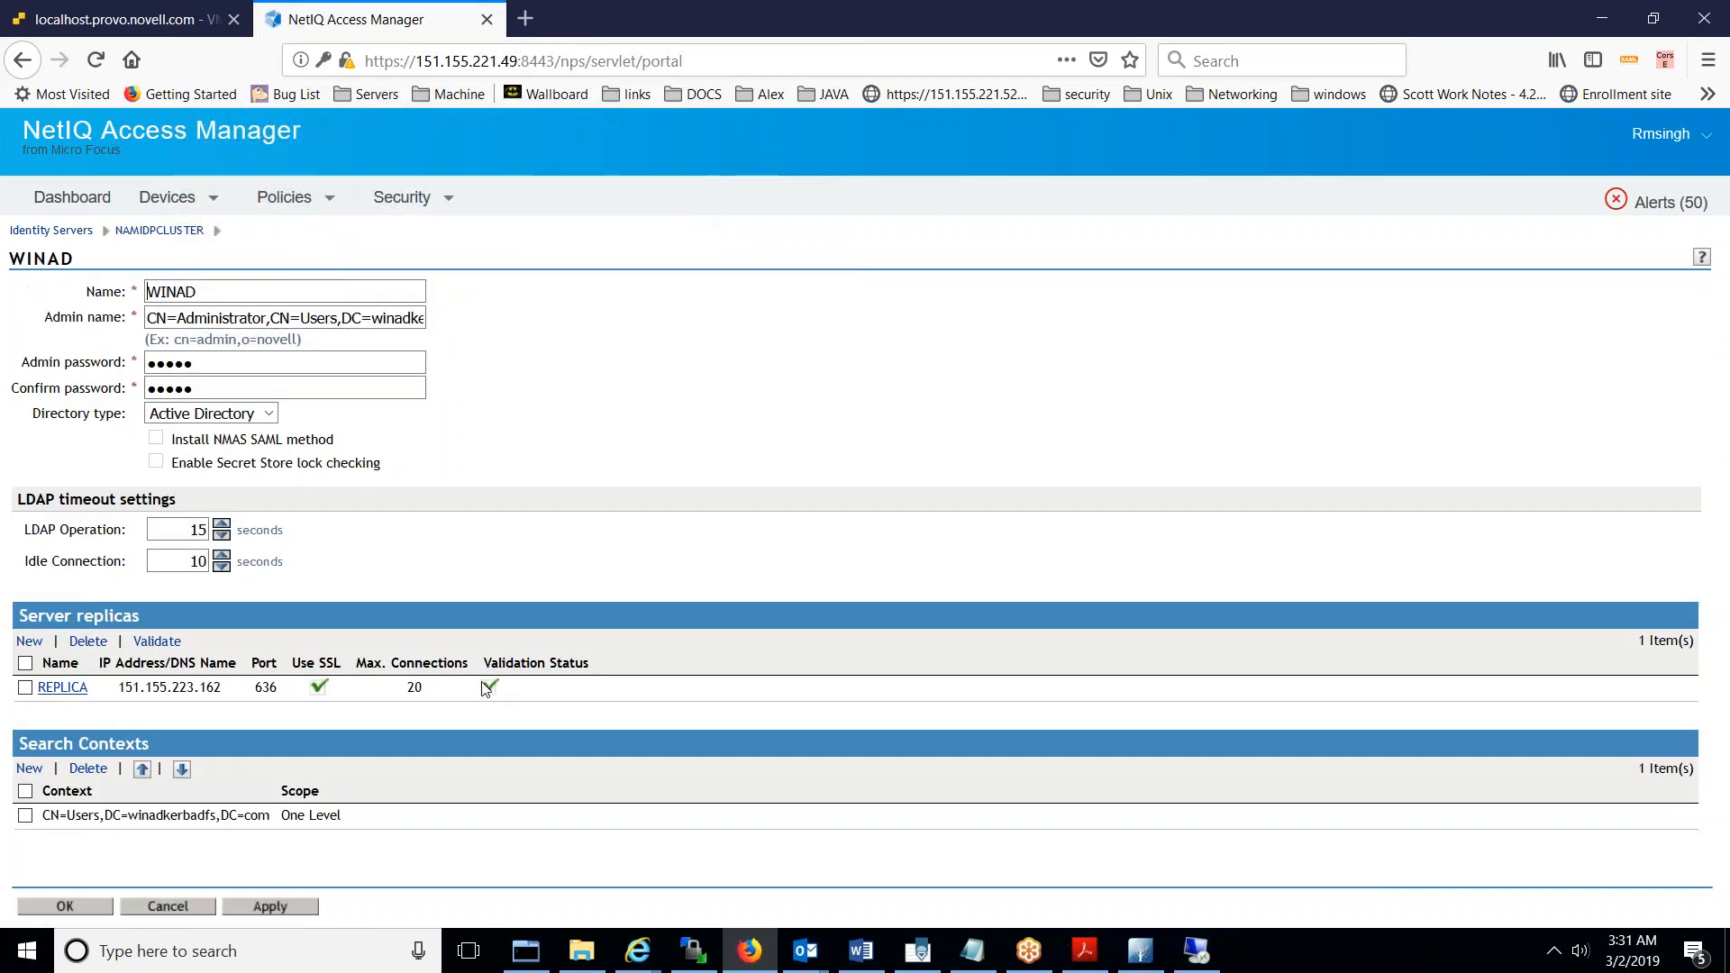
pyautogui.click(105, 910)
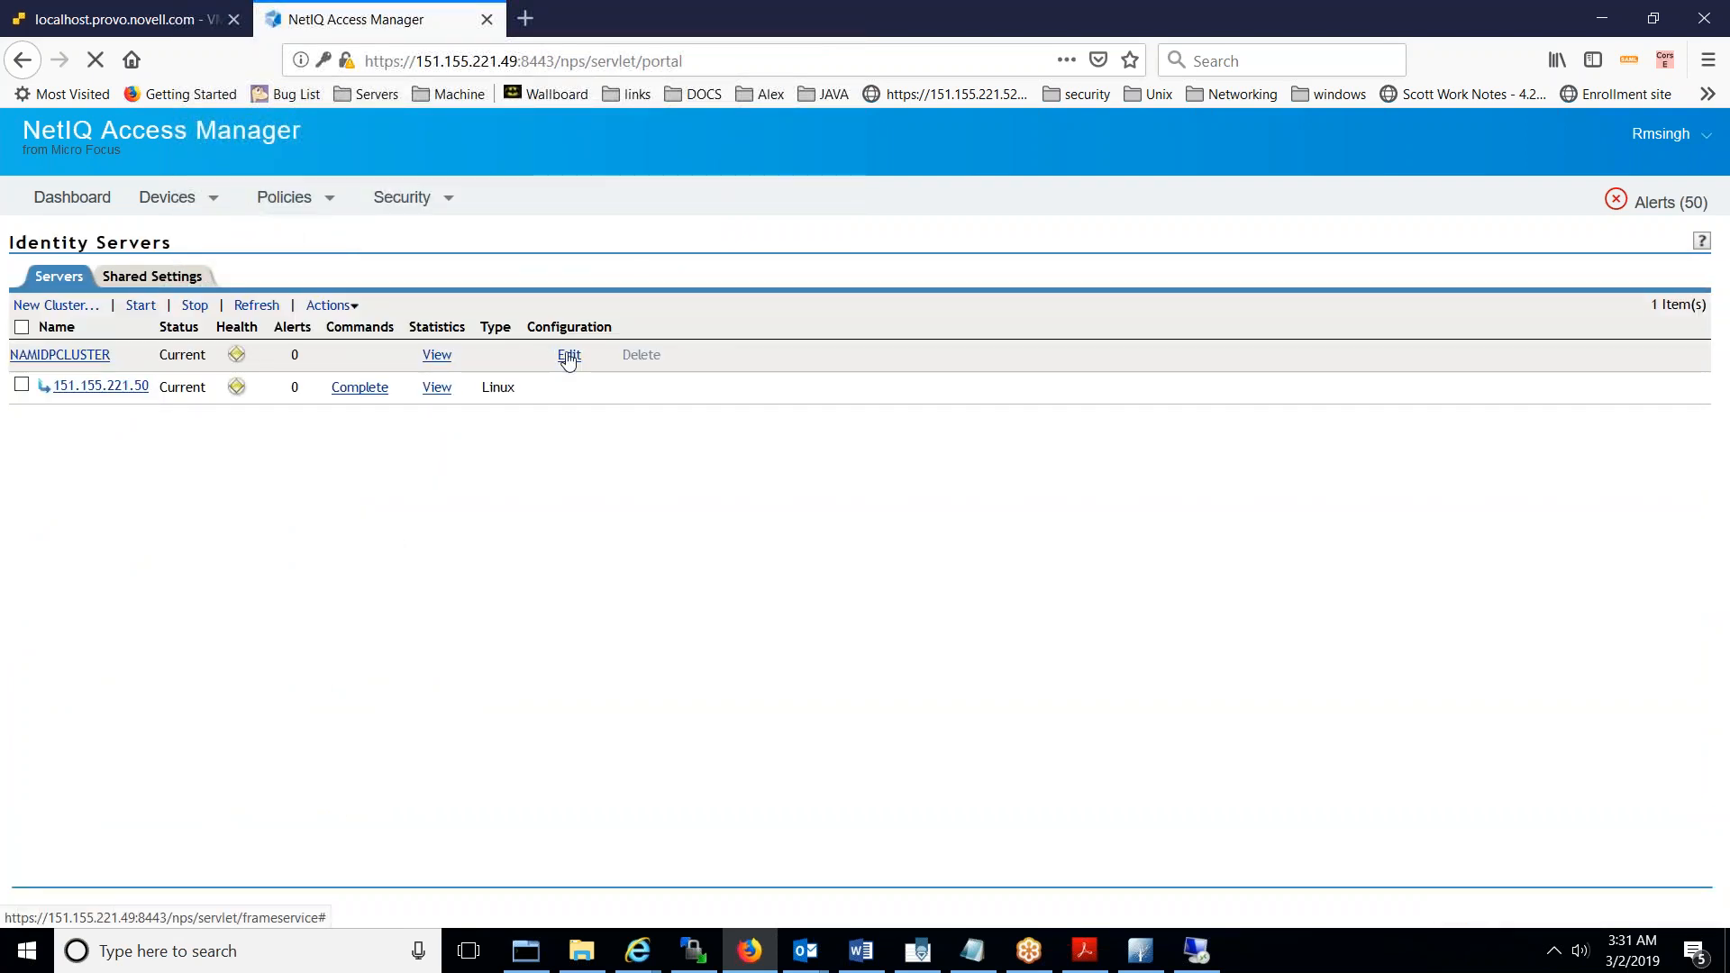
# - Reopen NAMIDPCLUSTER and show its list of local authentication methods
pyautogui.click(569, 356)
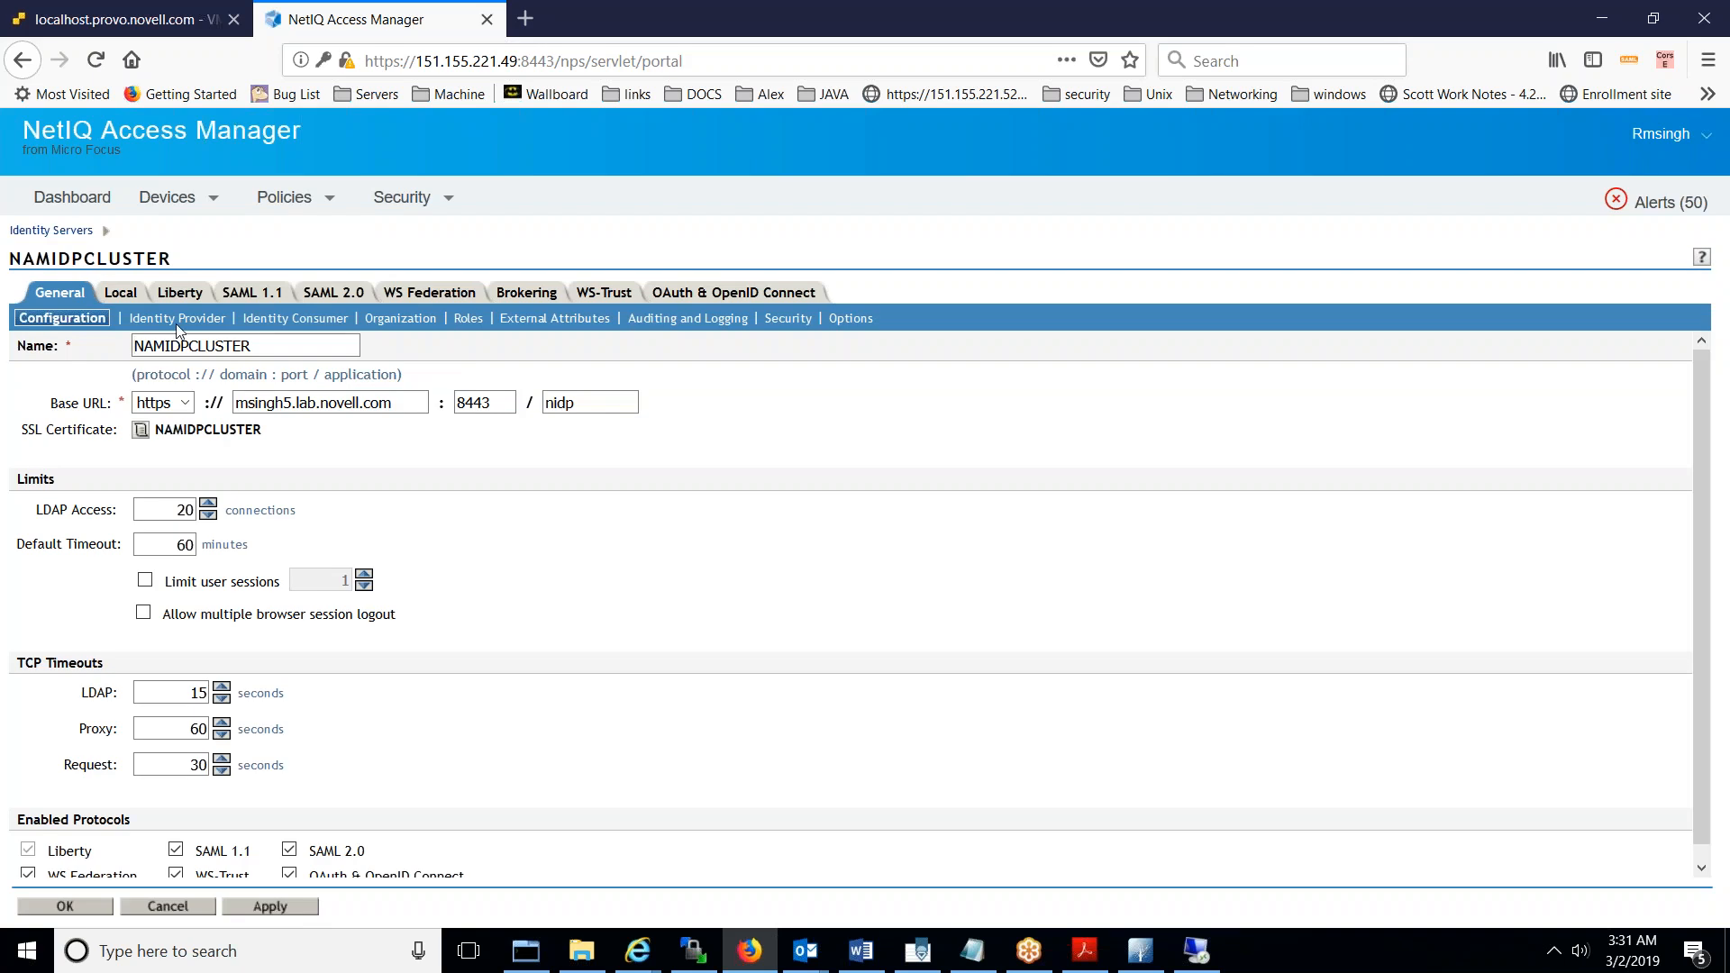
pyautogui.click(121, 292)
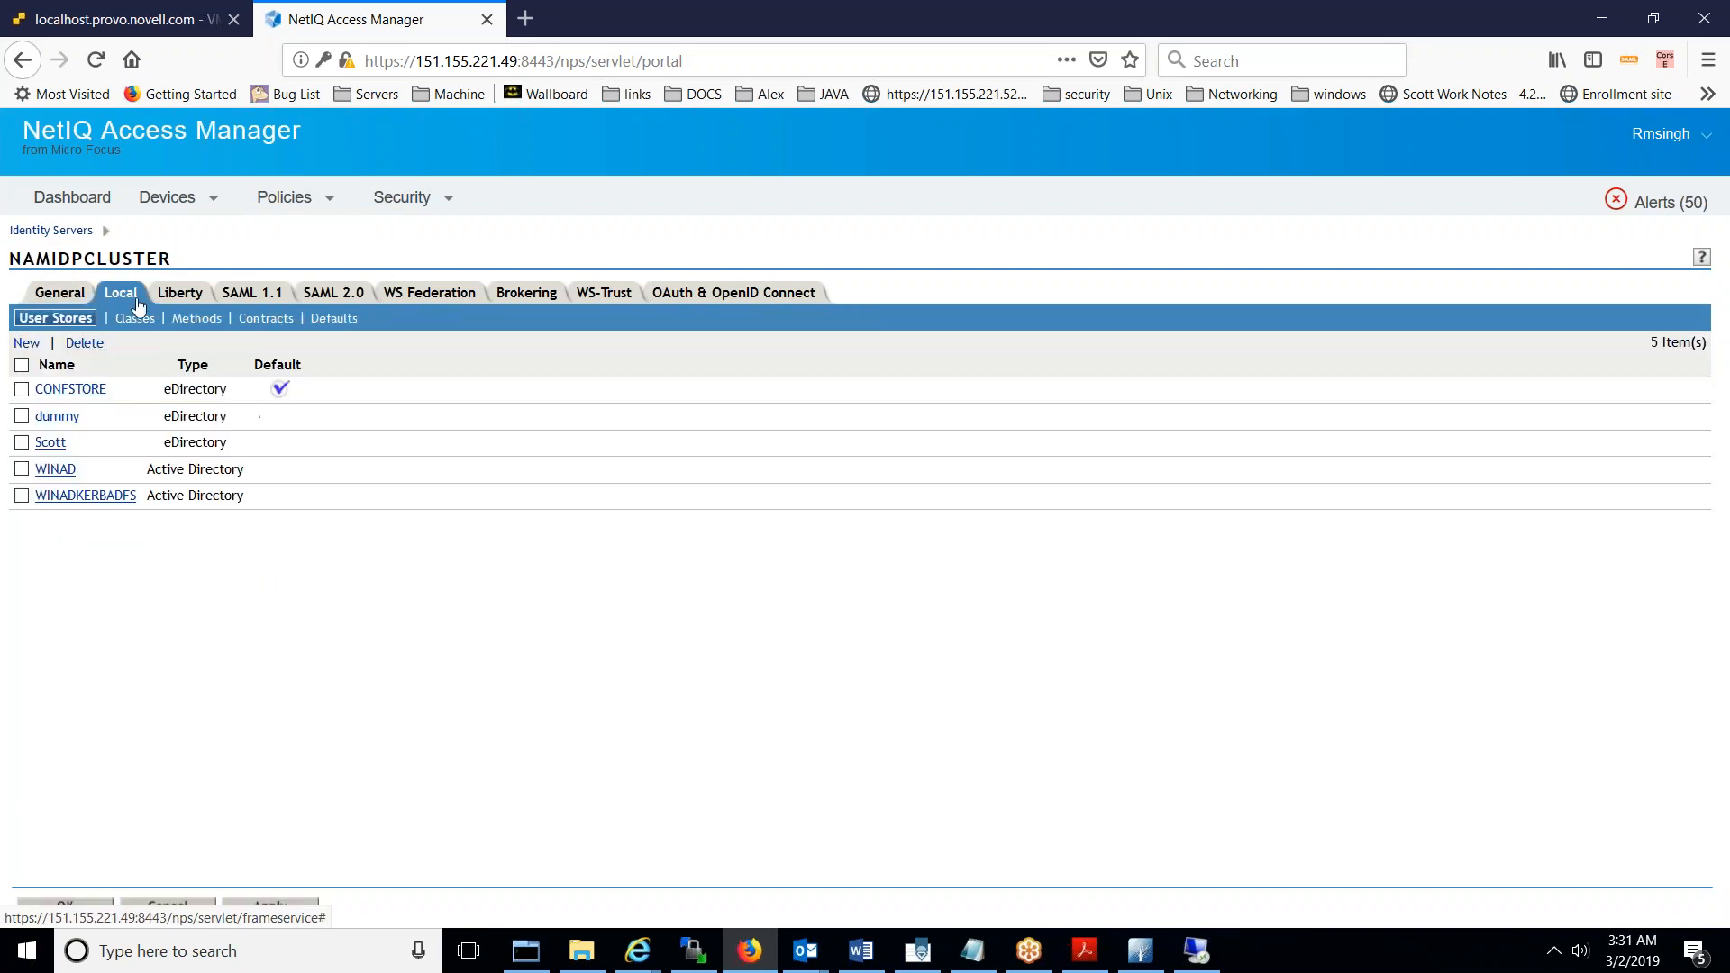
pyautogui.click(190, 322)
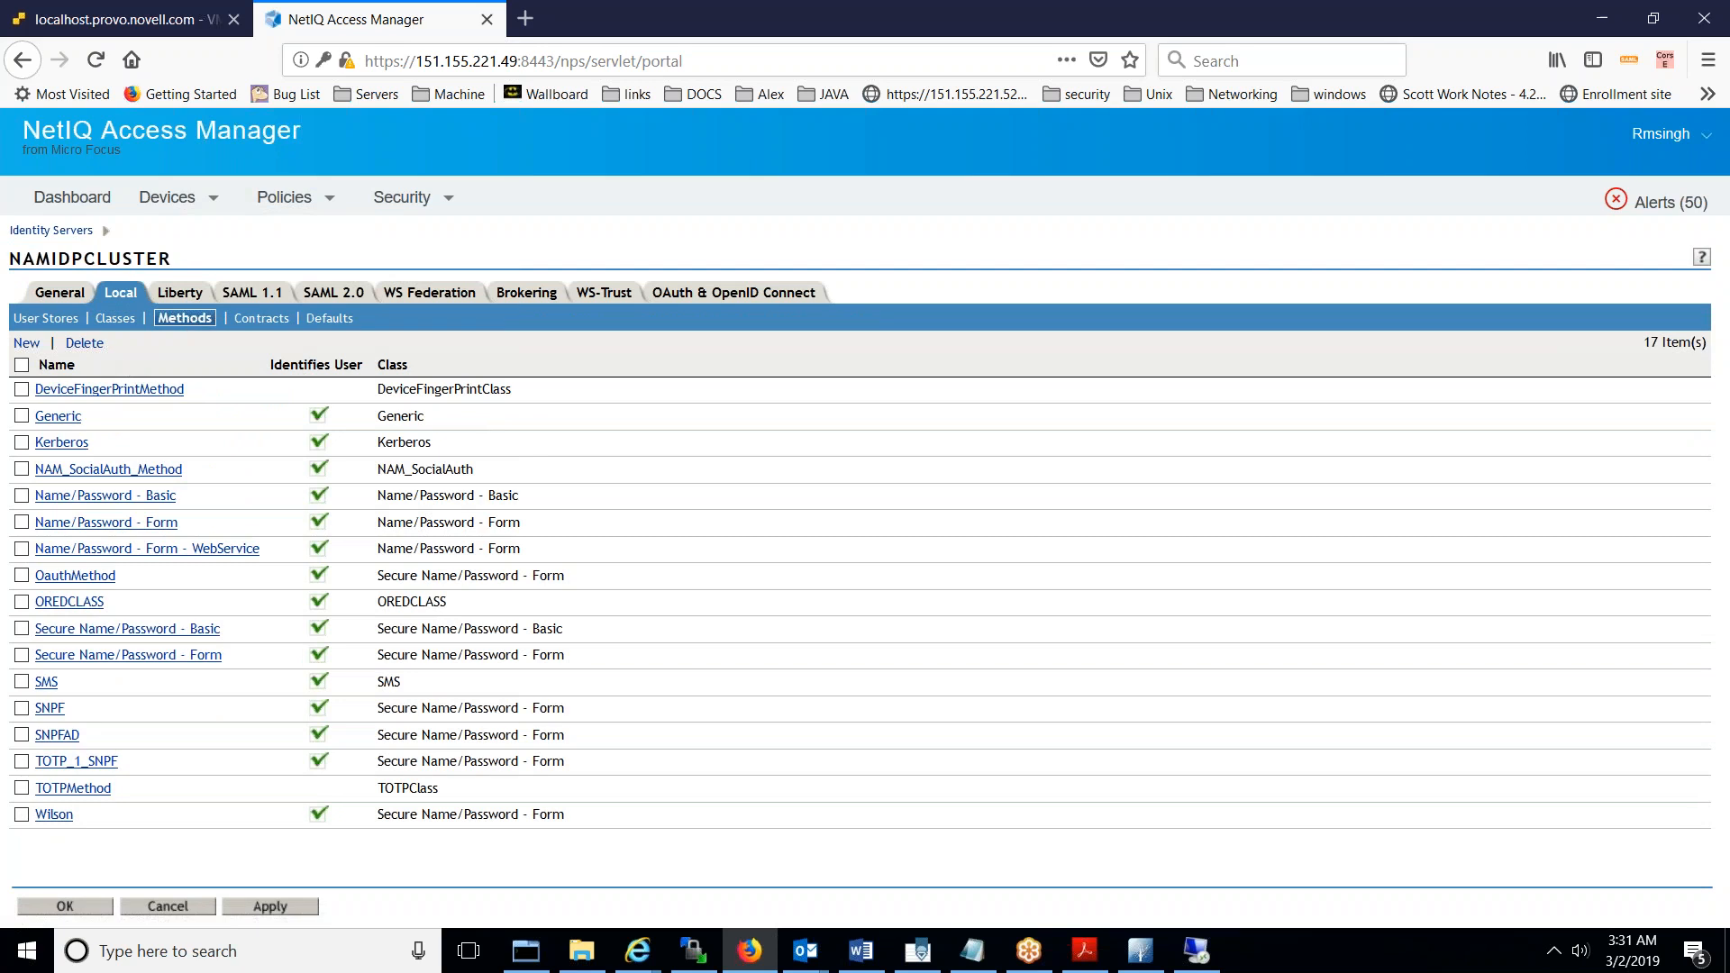
# - Create method WINADKERBADFS_636, class Secure Name/Password - Form, using the WINADKERBADFS user store
pyautogui.click(27, 344)
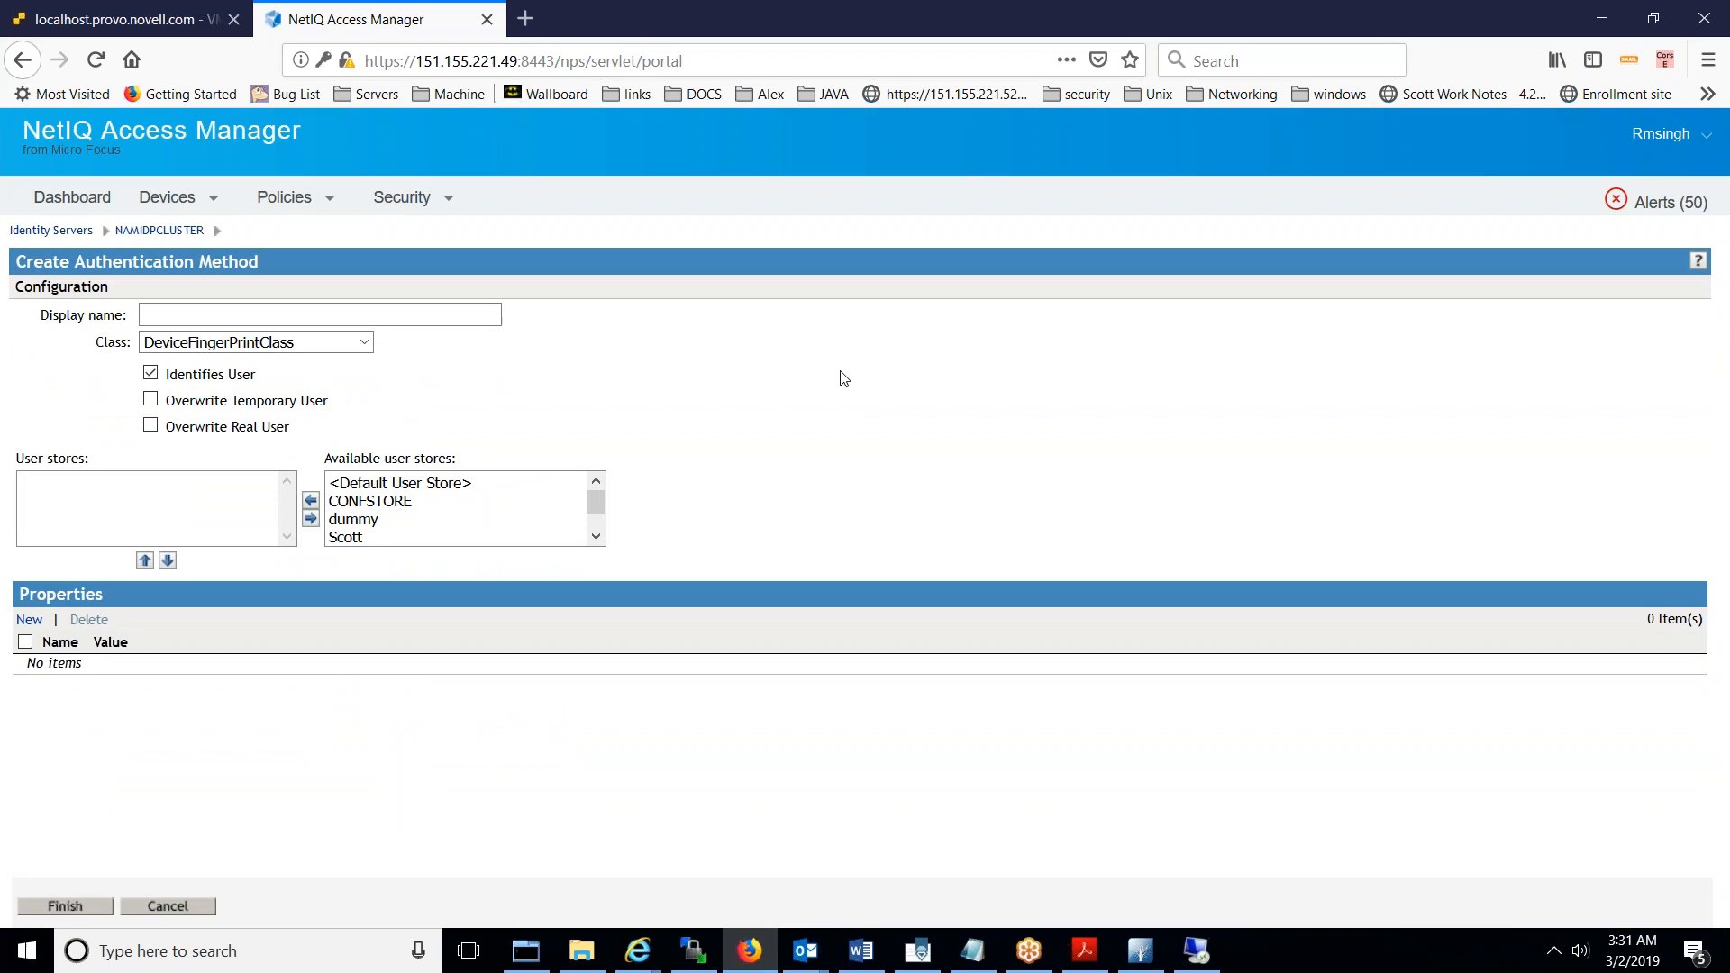
pyautogui.write('WIN')
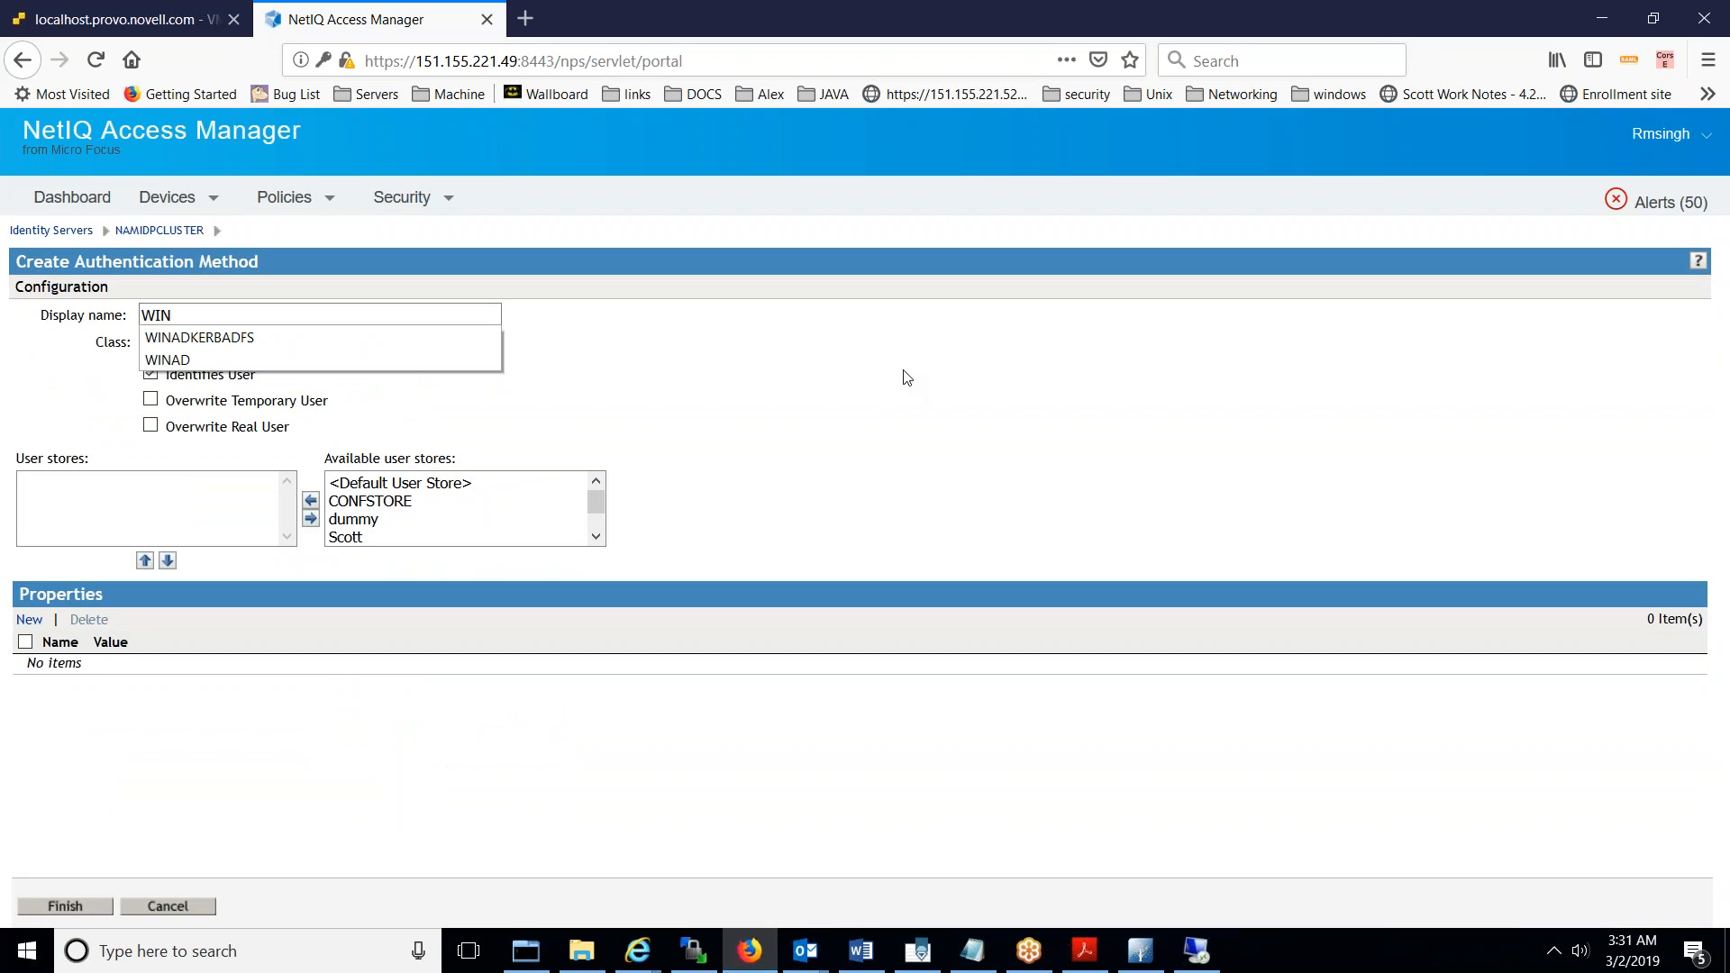
pyautogui.write('A')
pyautogui.press('Down')
pyautogui.press('Return')
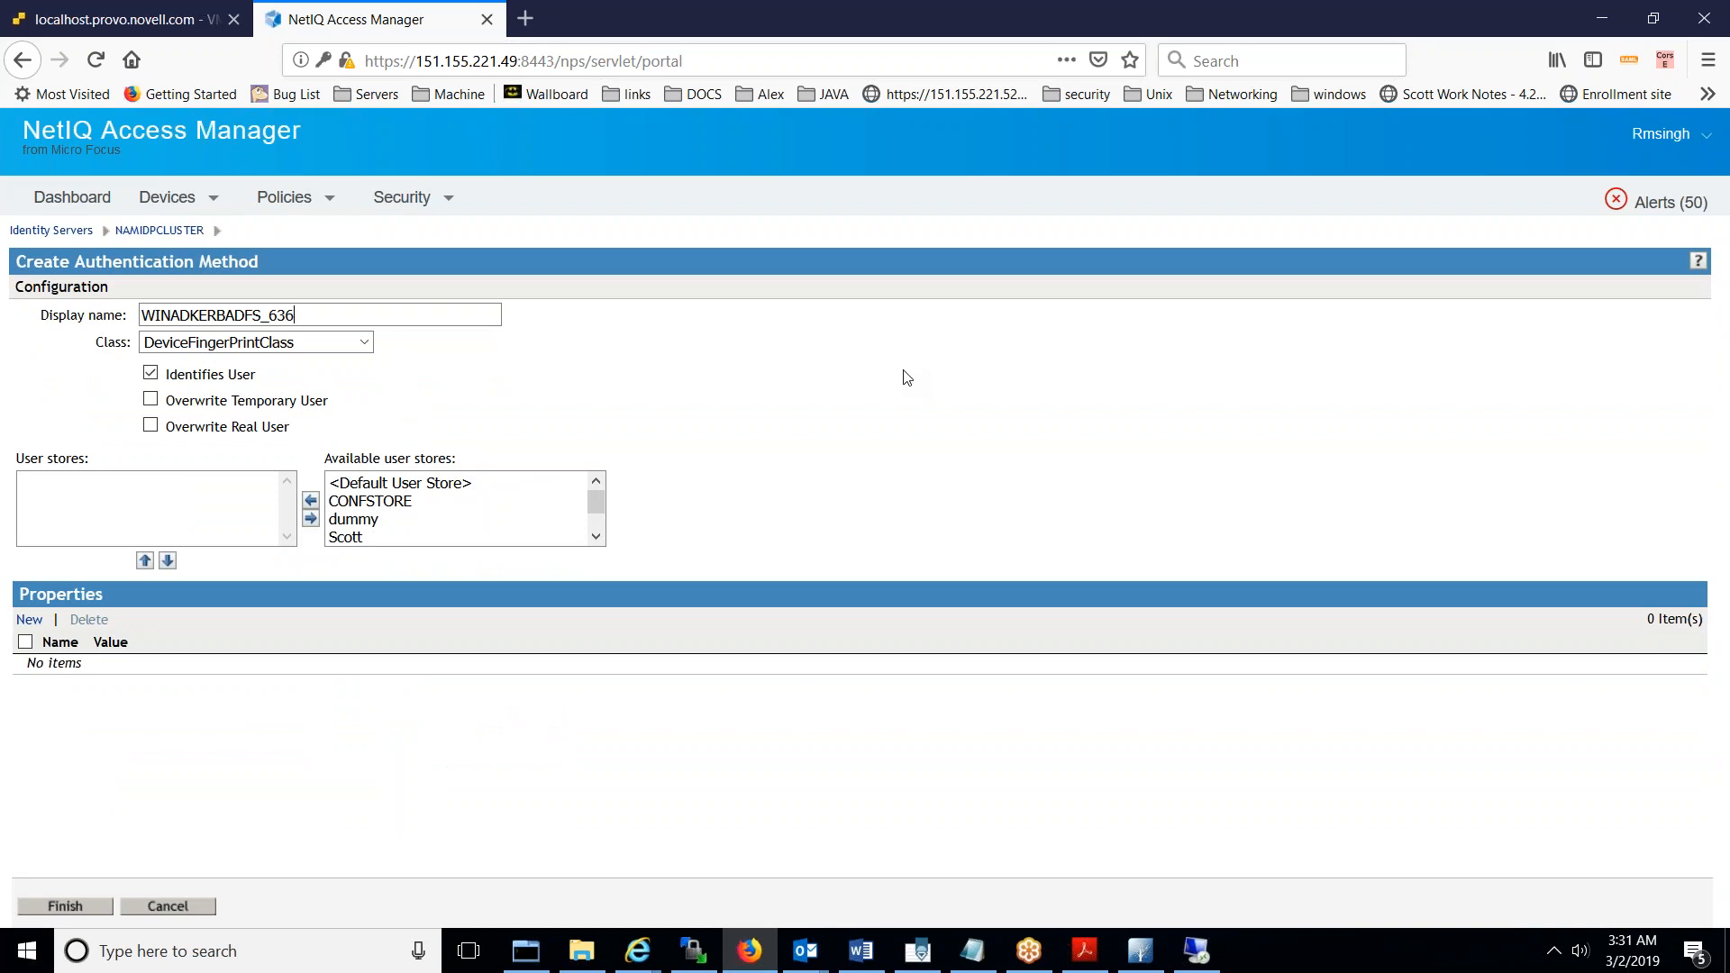
pyautogui.click(349, 346)
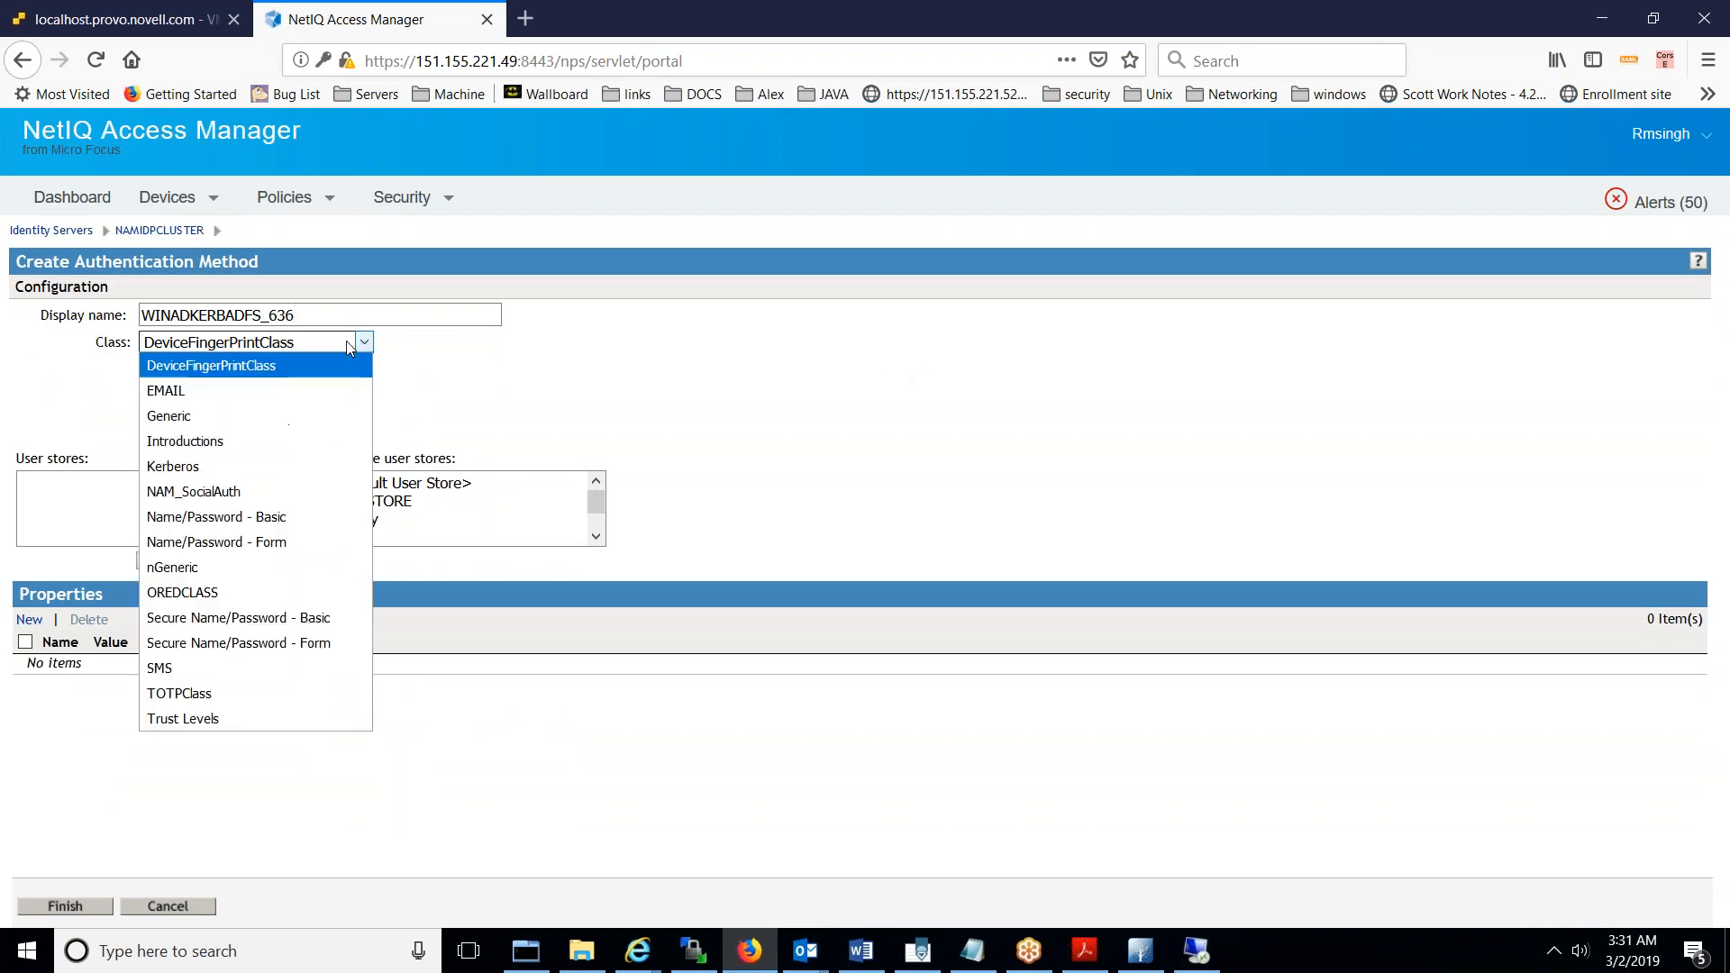
pyautogui.click(342, 643)
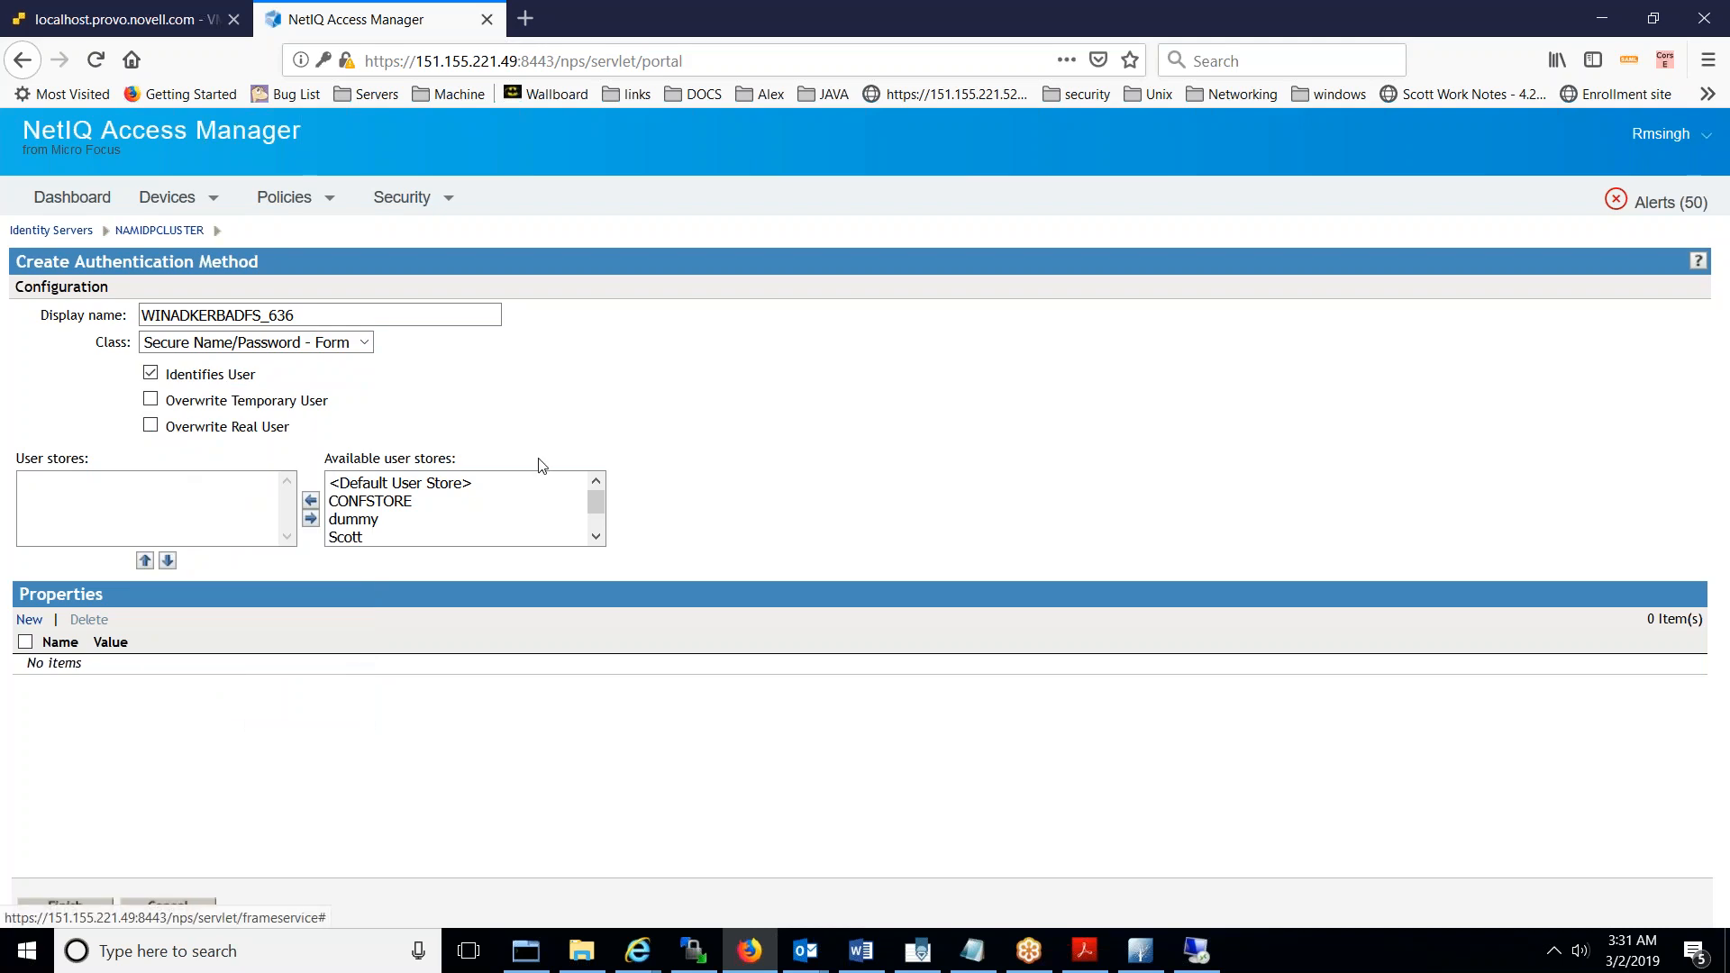
pyautogui.scroll(-1, 596, 537)
pyautogui.click(427, 540)
pyautogui.doubleClick(425, 539)
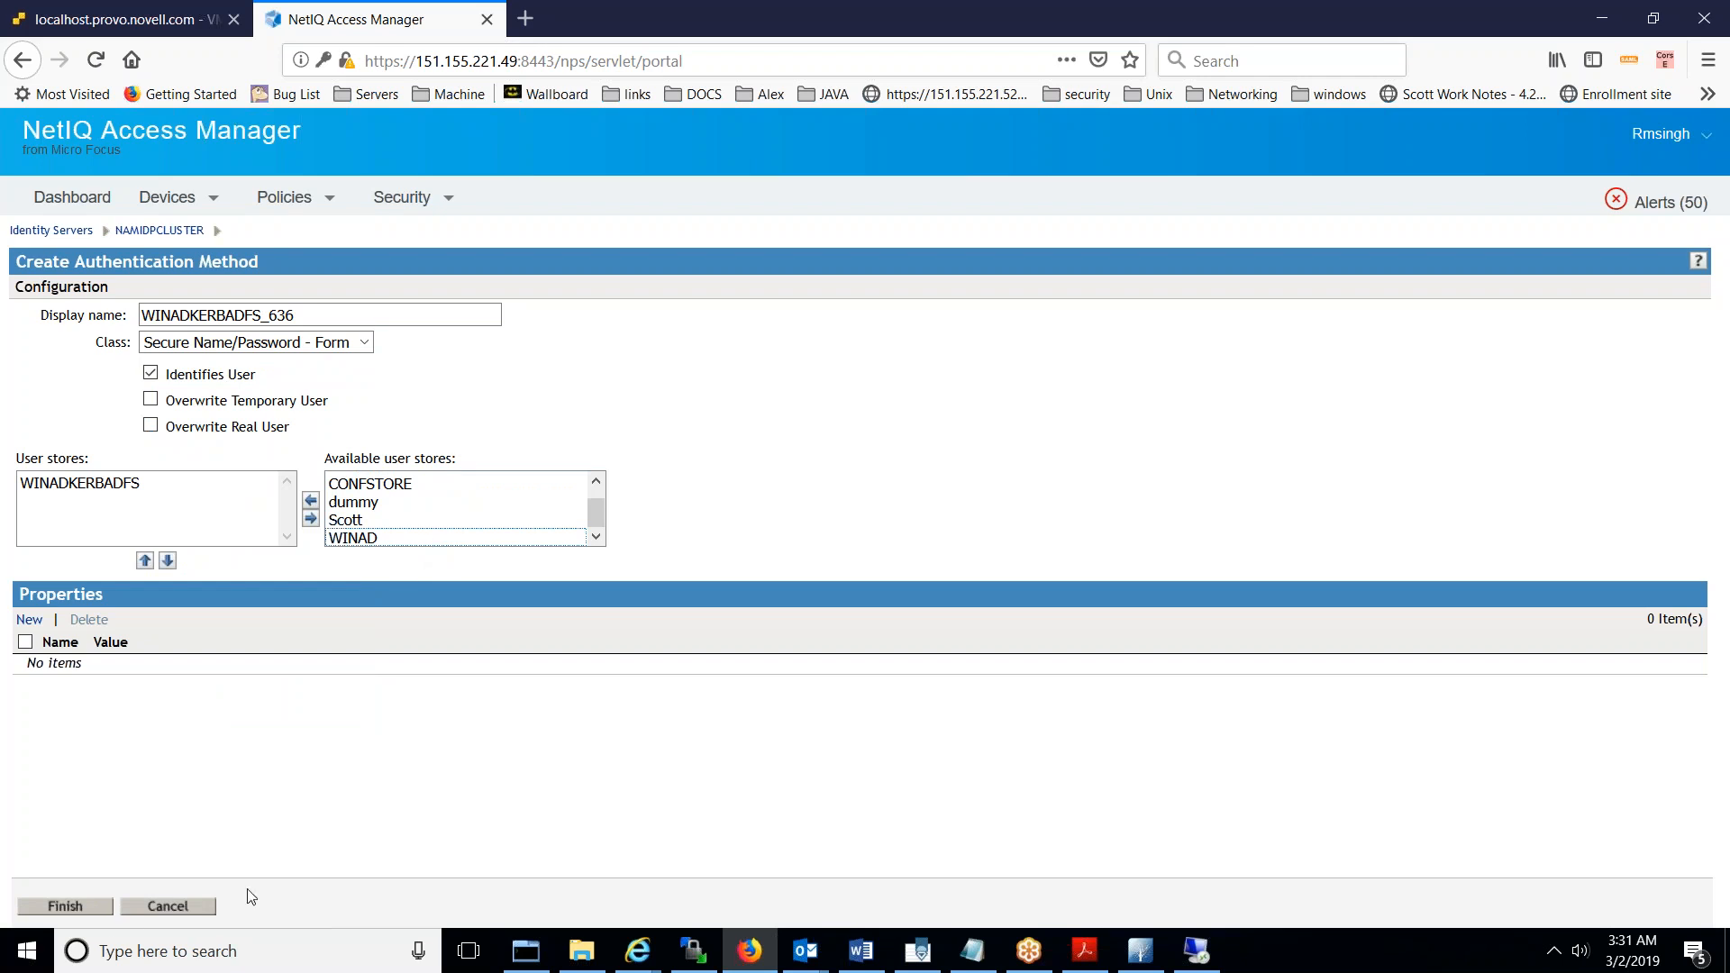
pyautogui.click(90, 907)
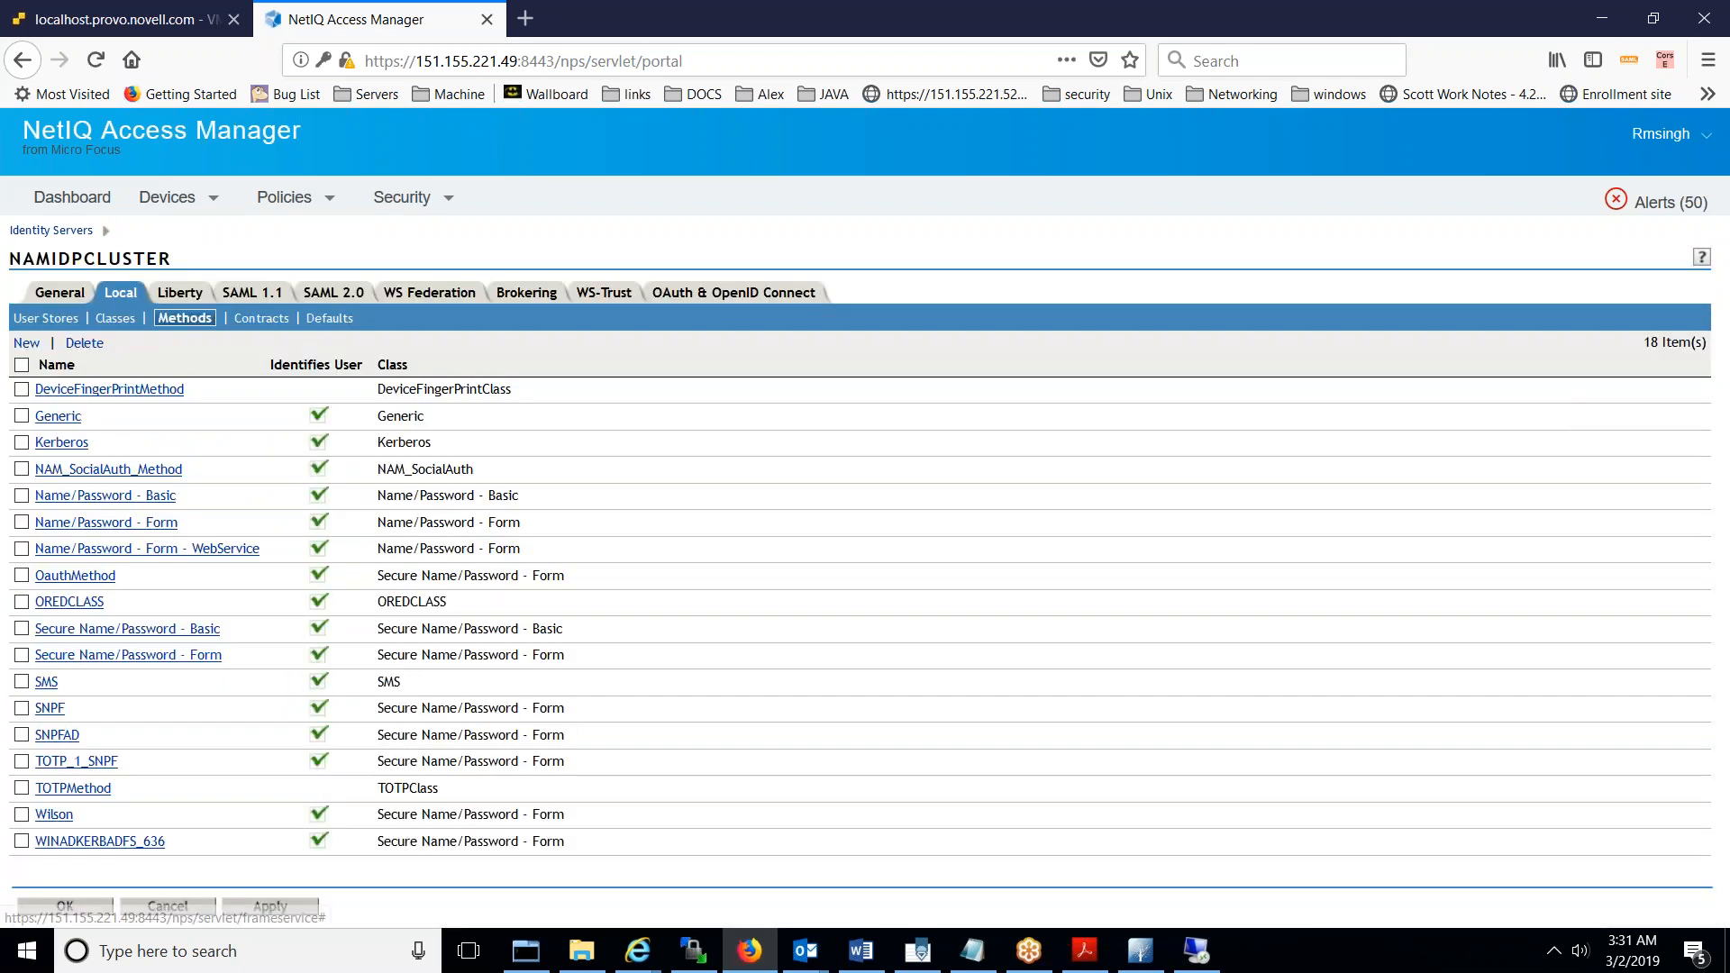
pyautogui.click(241, 318)
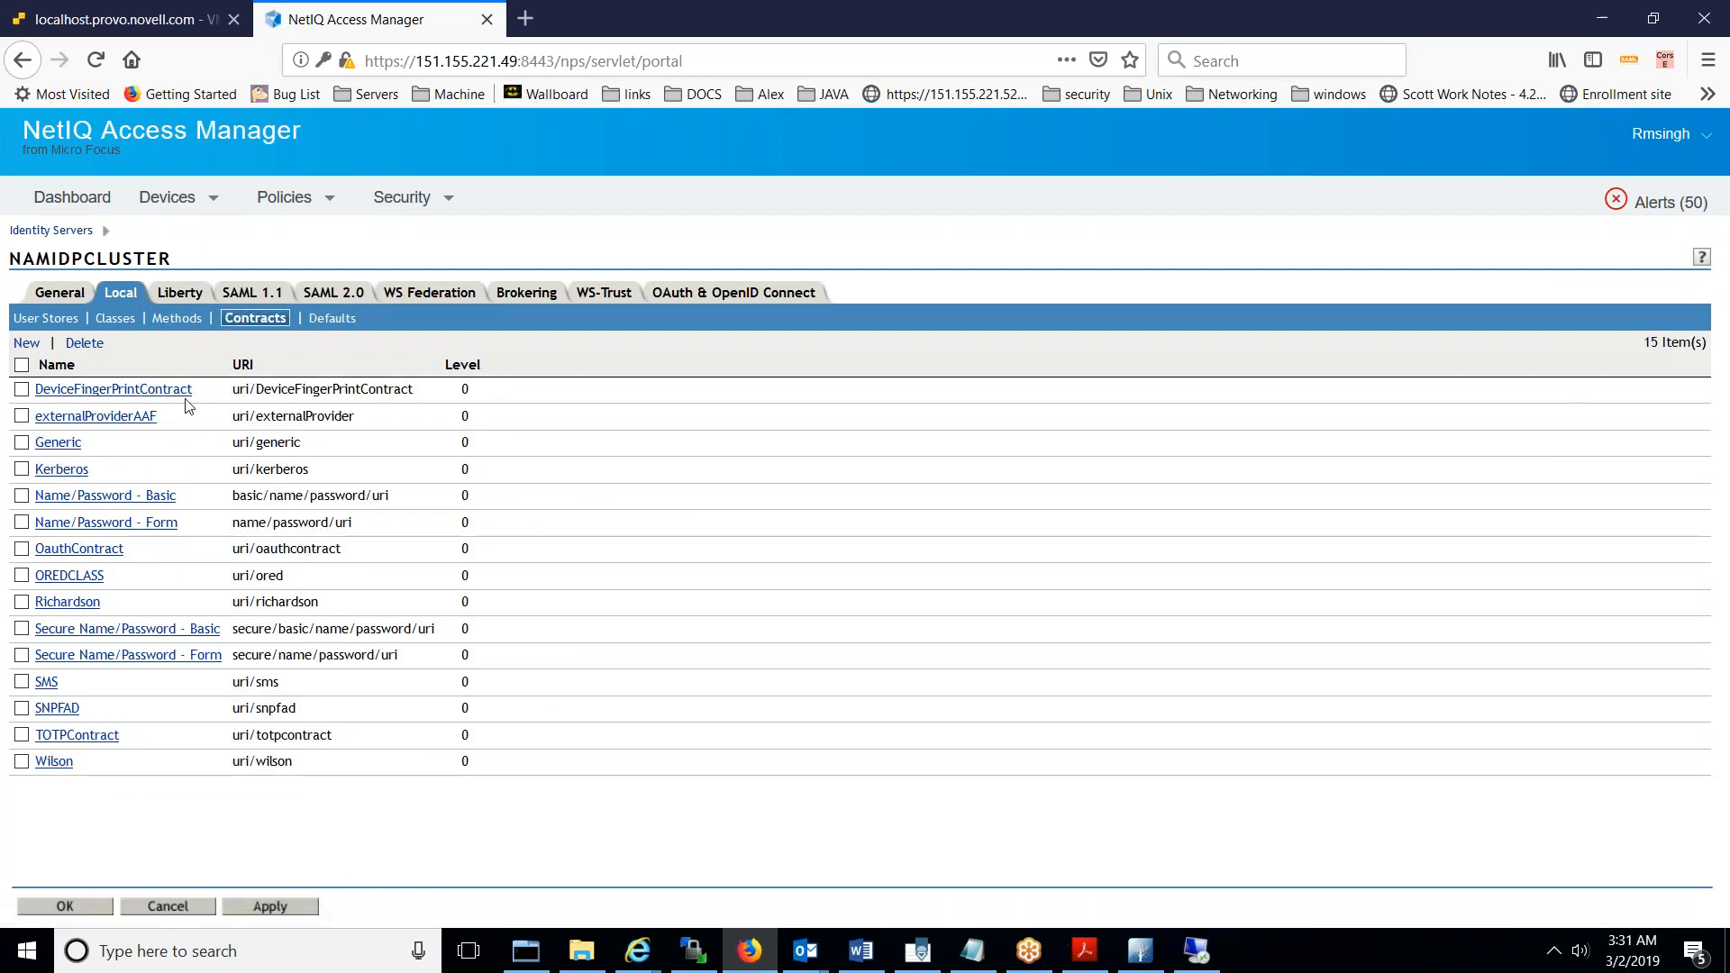
# - Start a new contract named WINADKERBADFS_636 with URI uri/WINADKERBADFS_636
pyautogui.click(25, 346)
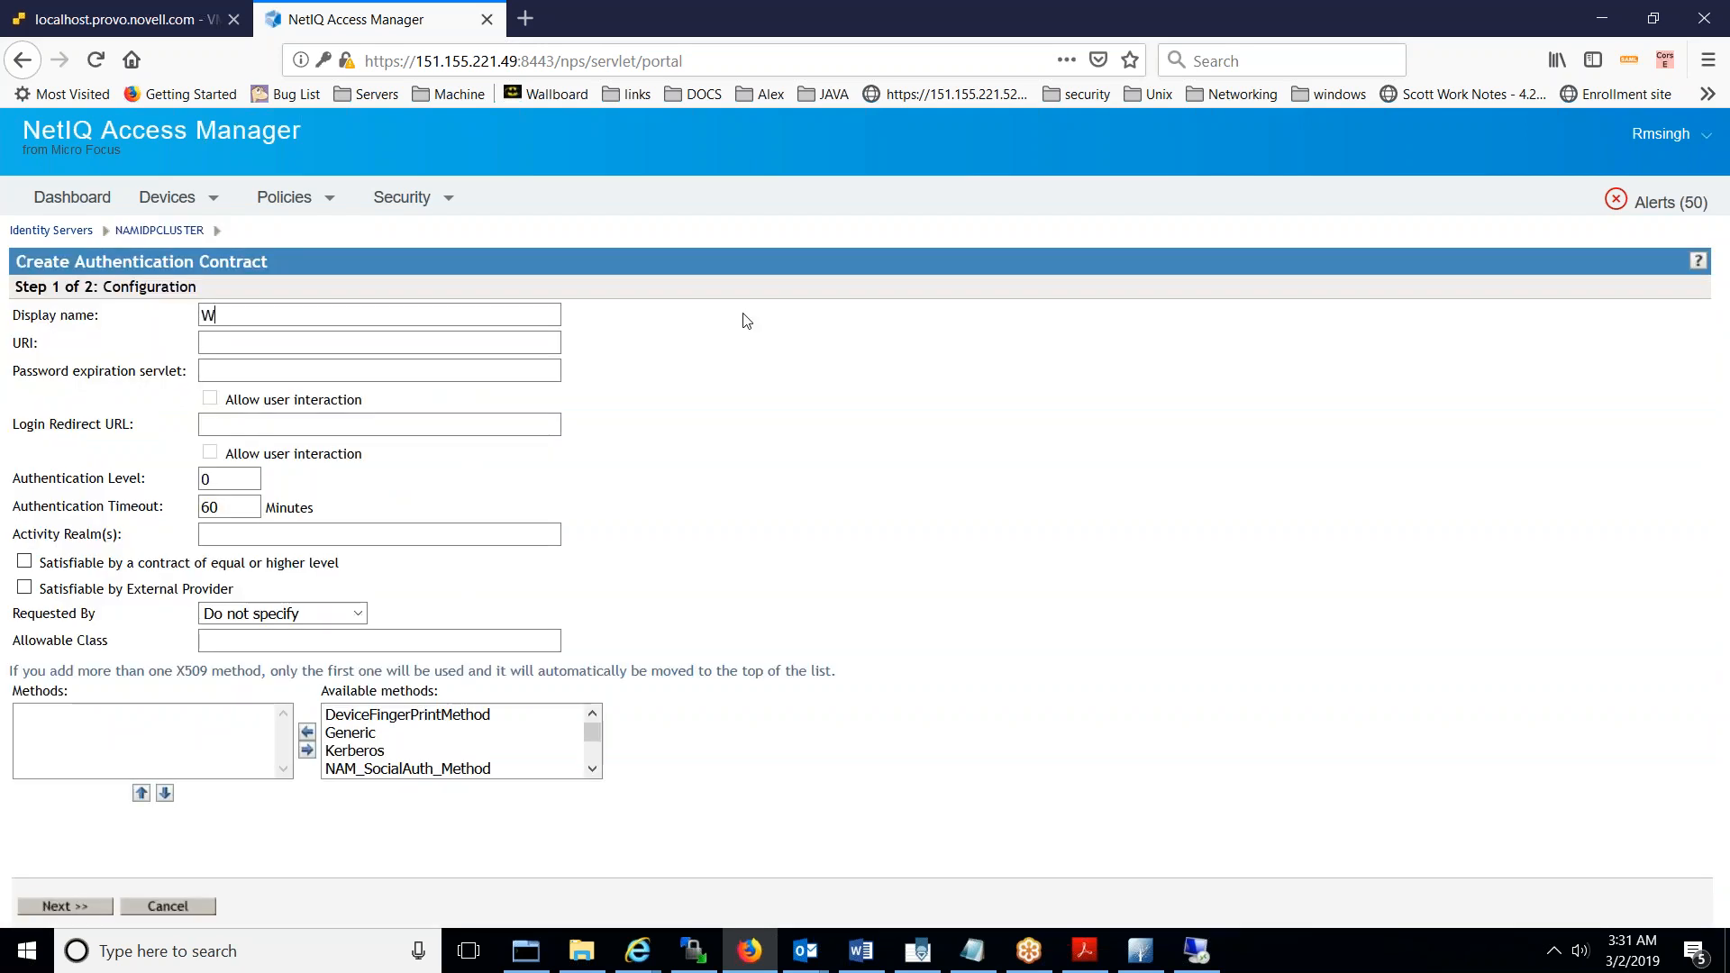
pyautogui.press('Down')
pyautogui.press('Down')
pyautogui.press('Return')
pyautogui.click(499, 343)
pyautogui.write('uri/')
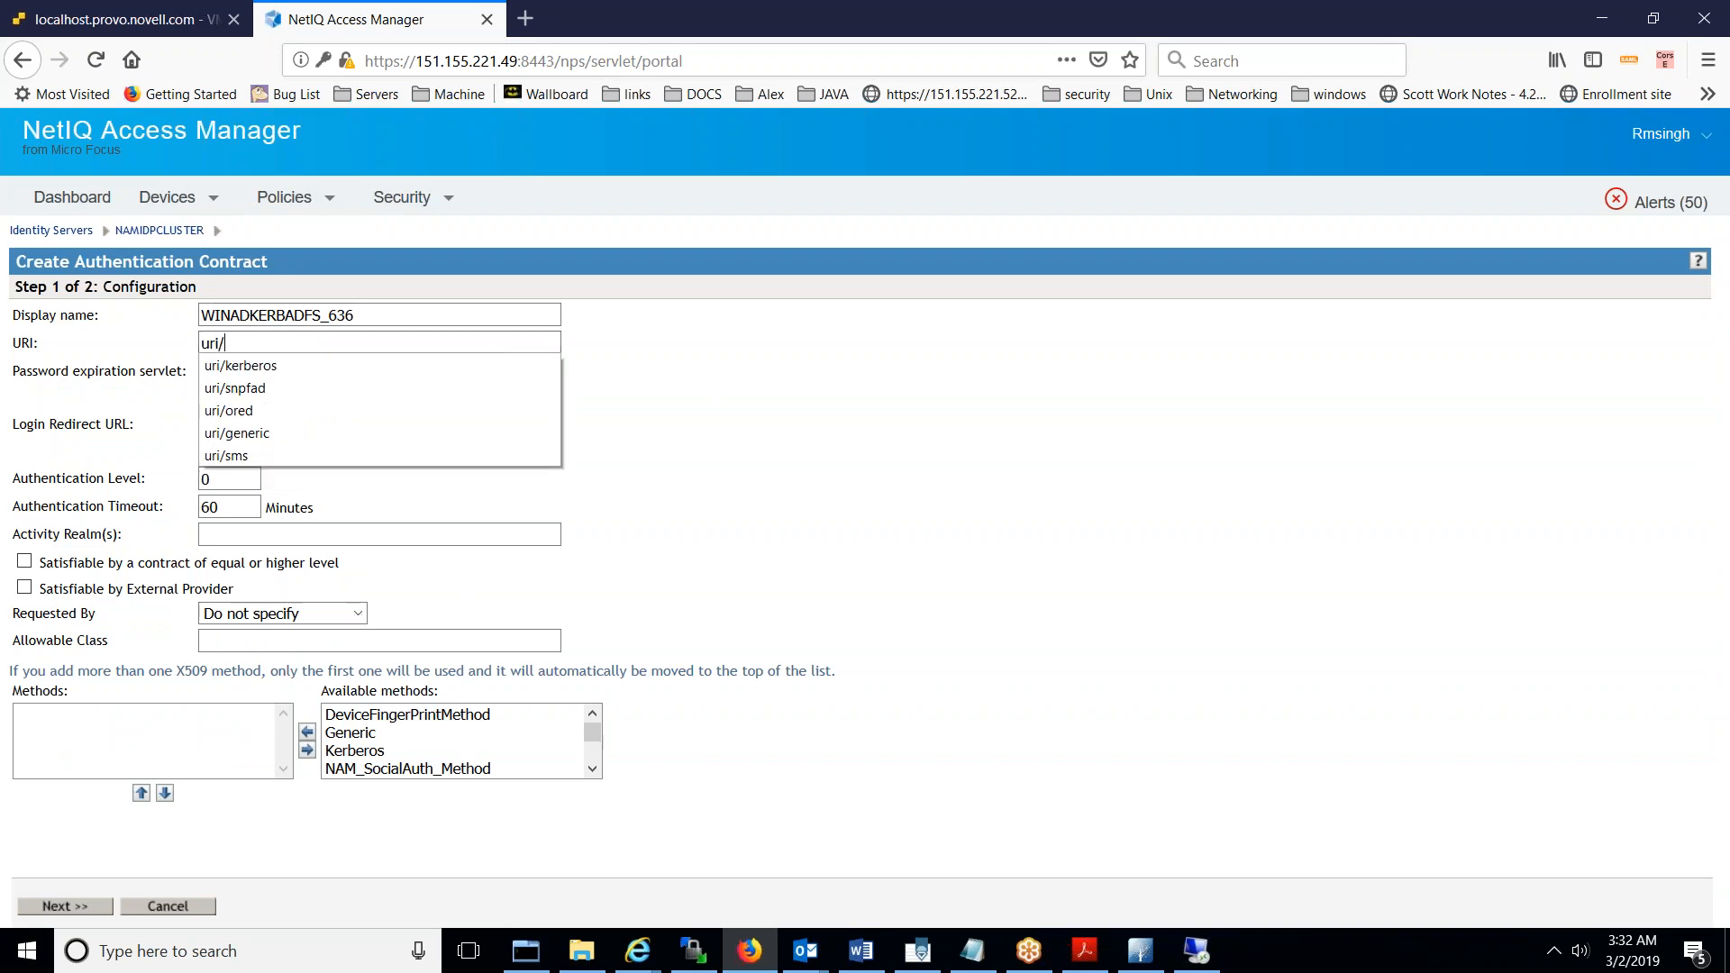
pyautogui.doubleClick(349, 315)
pyautogui.hotkey('ctrl', 'c')
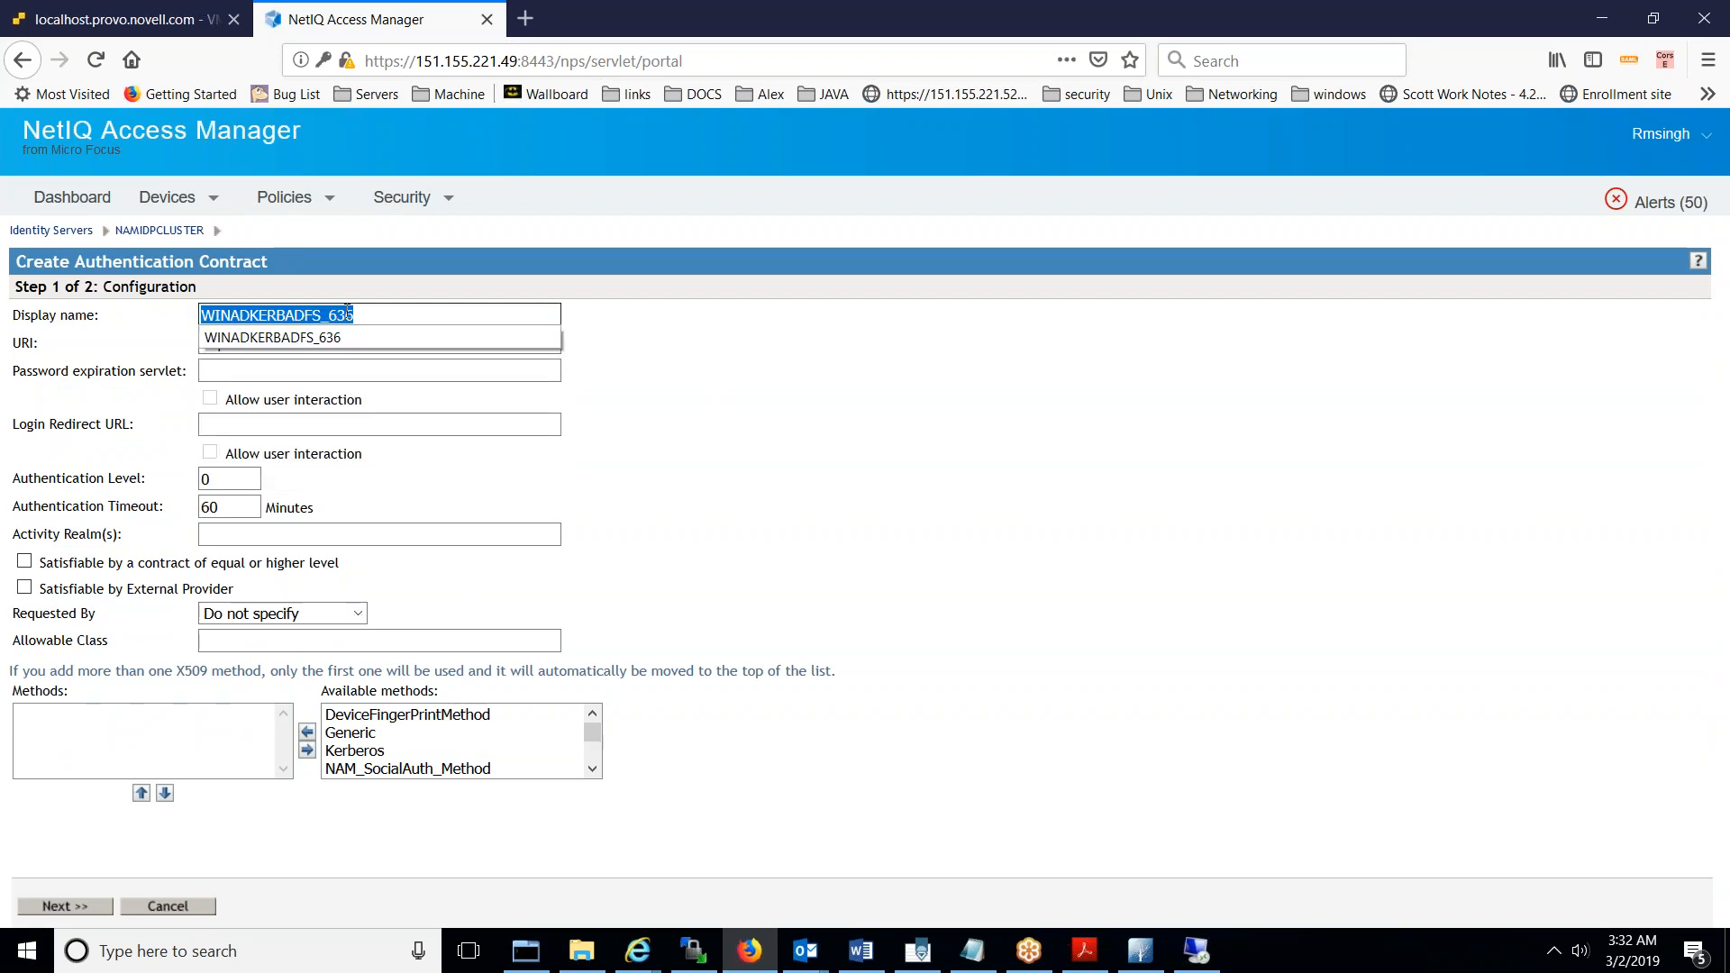
pyautogui.press('Escape')
pyautogui.click(279, 340)
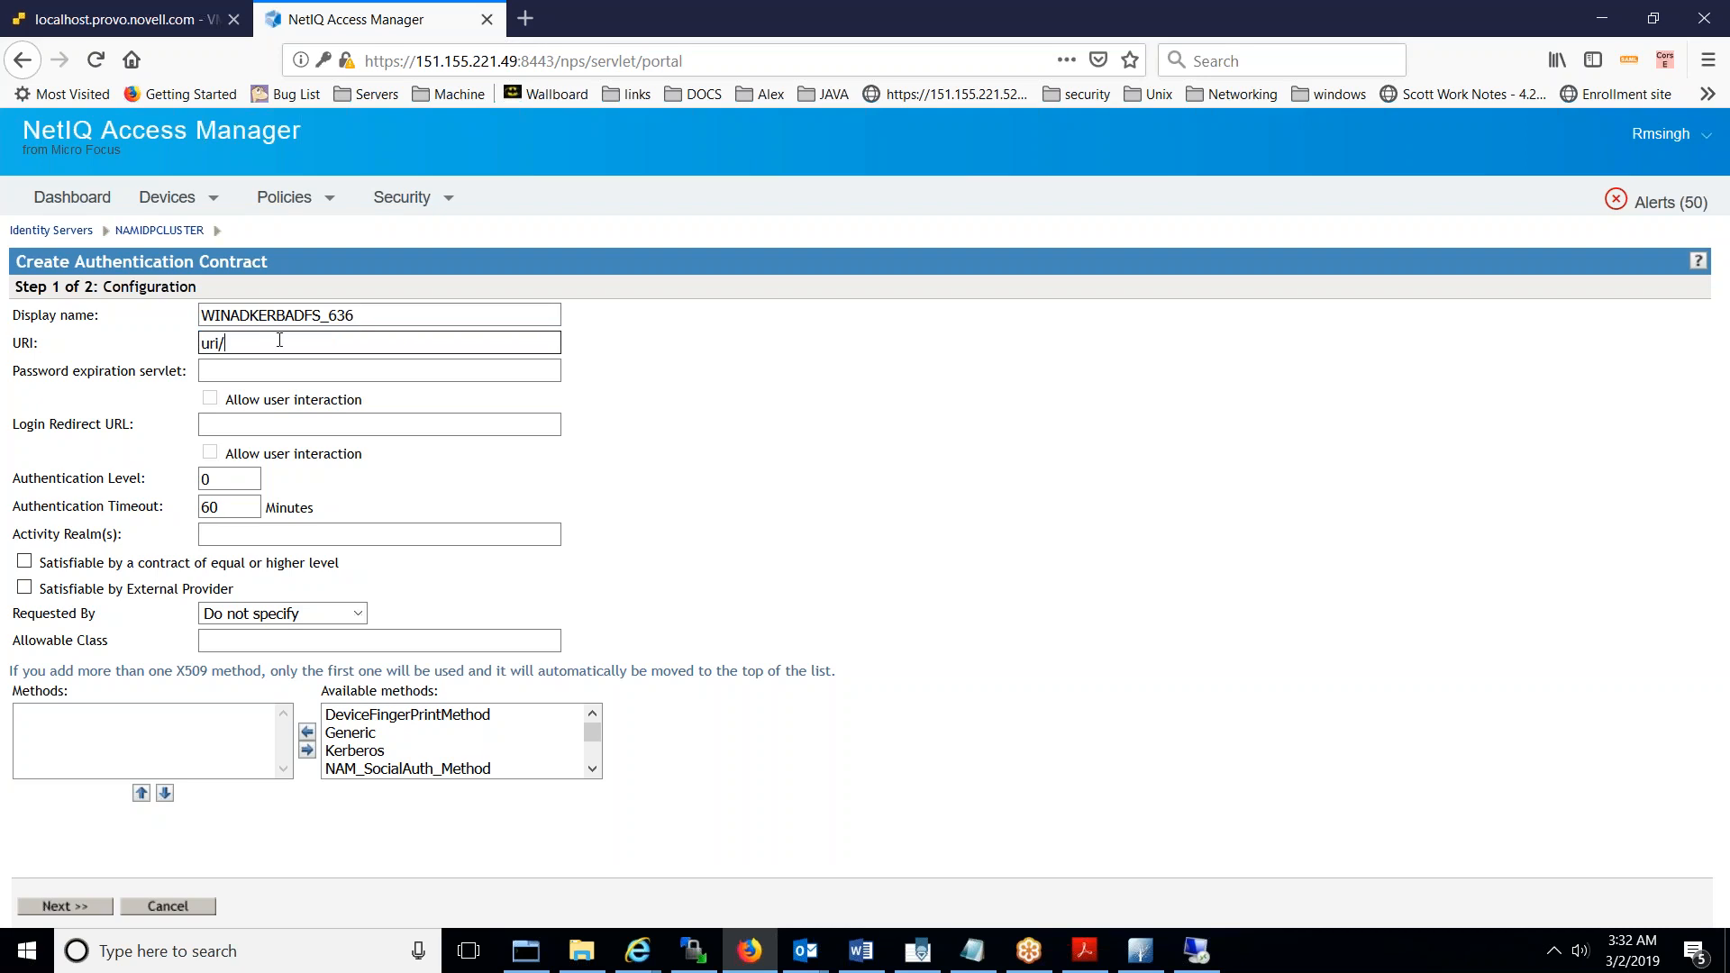
pyautogui.hotkey('ctrl', 'v')
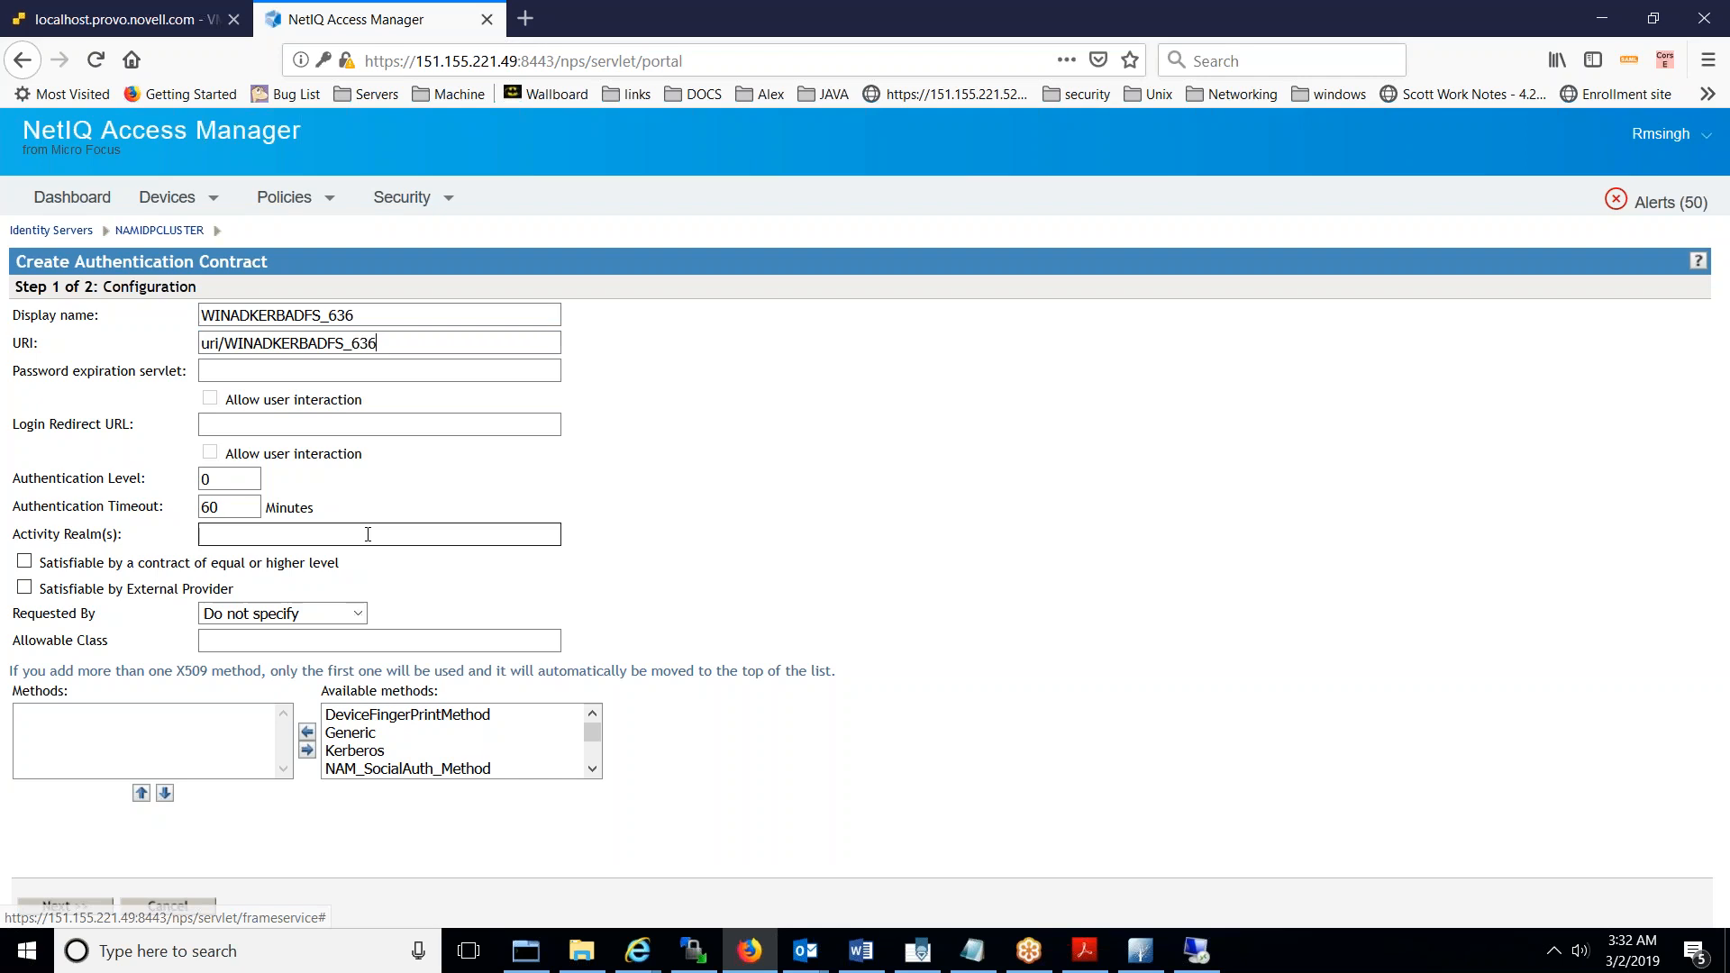
# - Add the WINADKERBADFS_636 method to the contract's Methods list
pyautogui.click(592, 769)
pyautogui.click(593, 769)
pyautogui.click(592, 770)
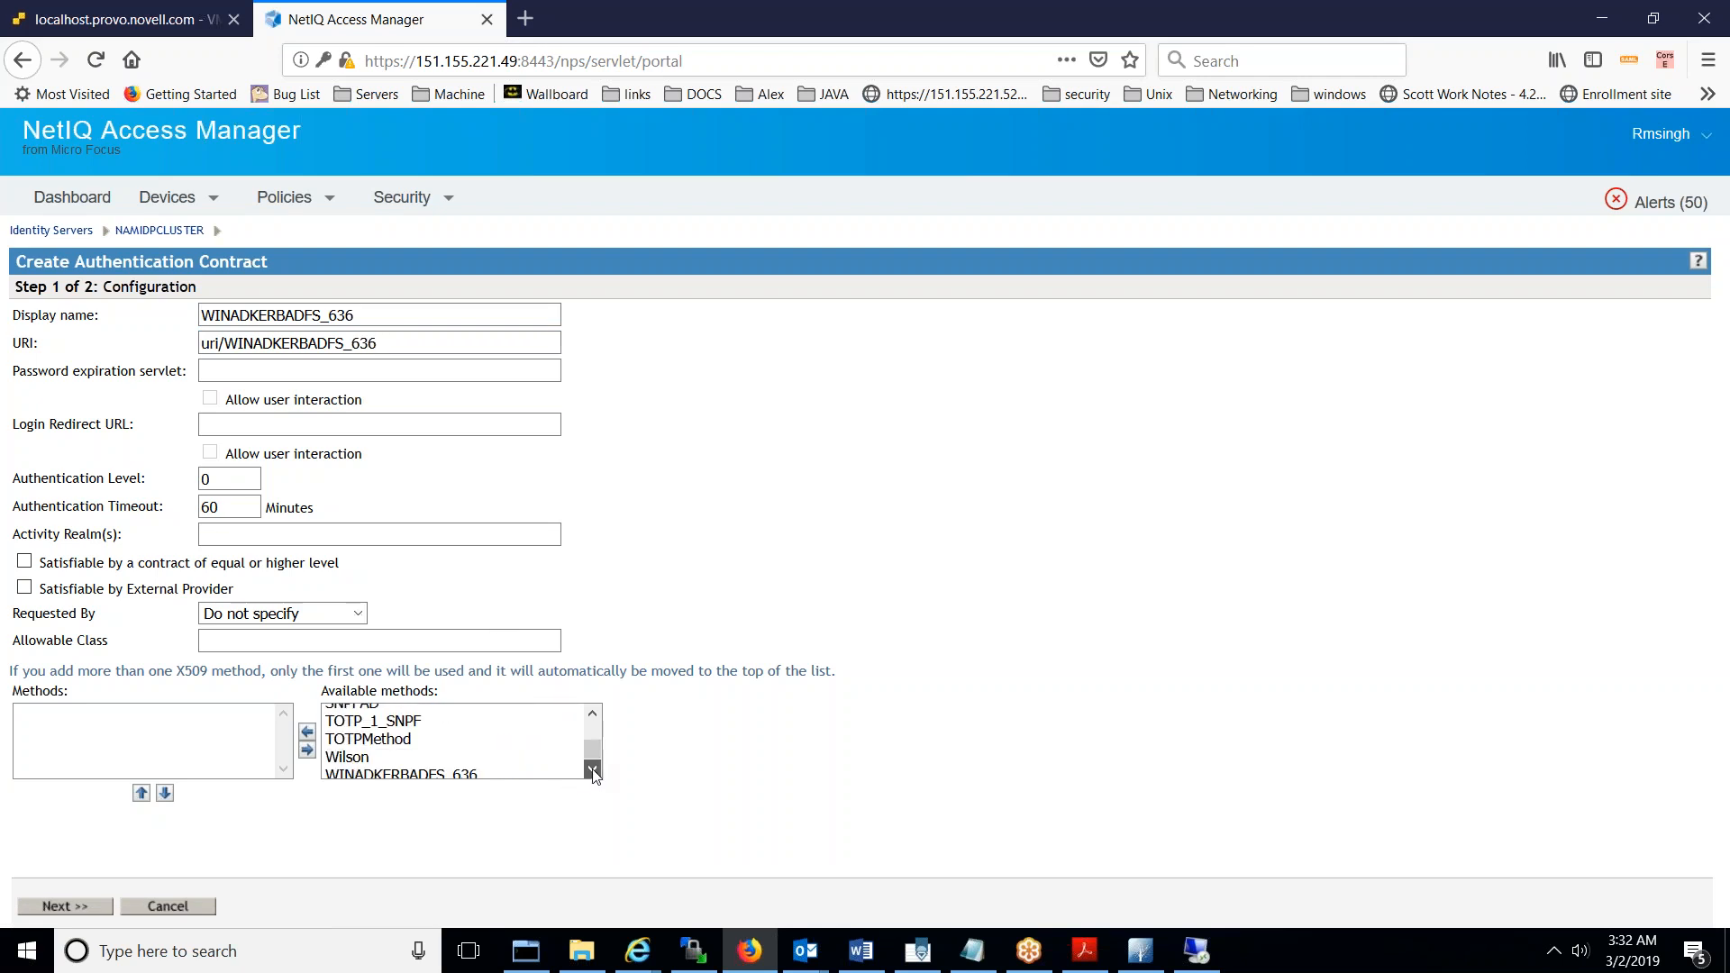
pyautogui.doubleClick(459, 772)
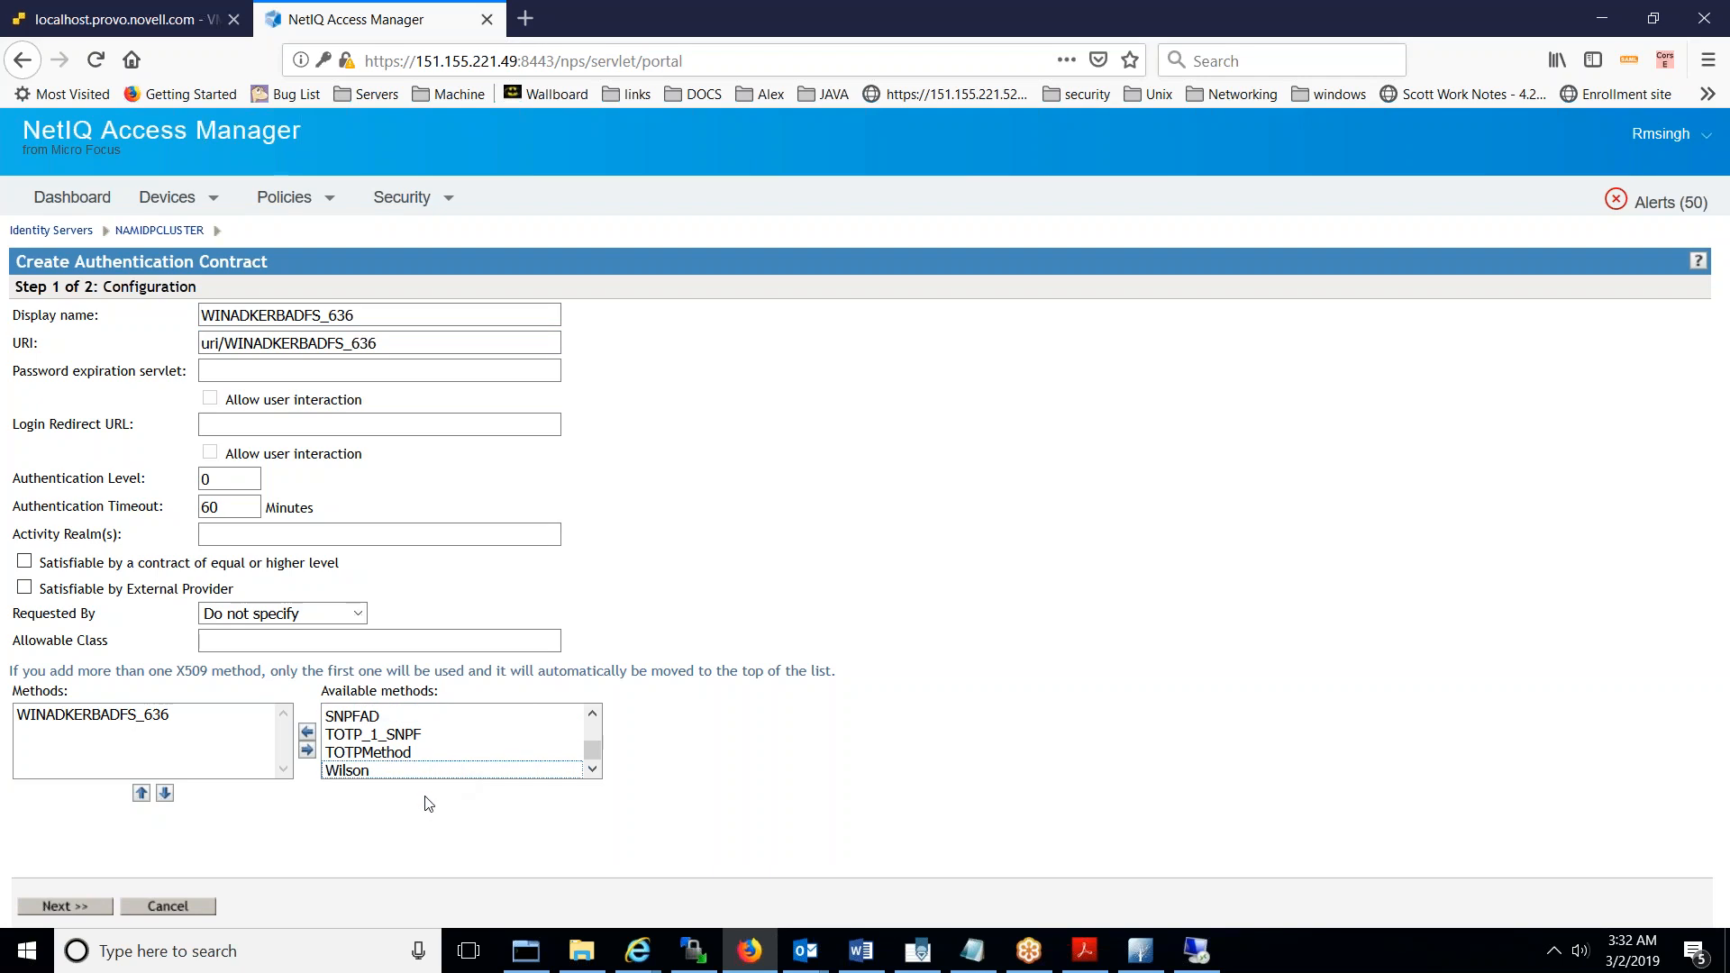
# - Set the authentication card ID and Text both to WINADKERBADFS_636
pyautogui.click(92, 909)
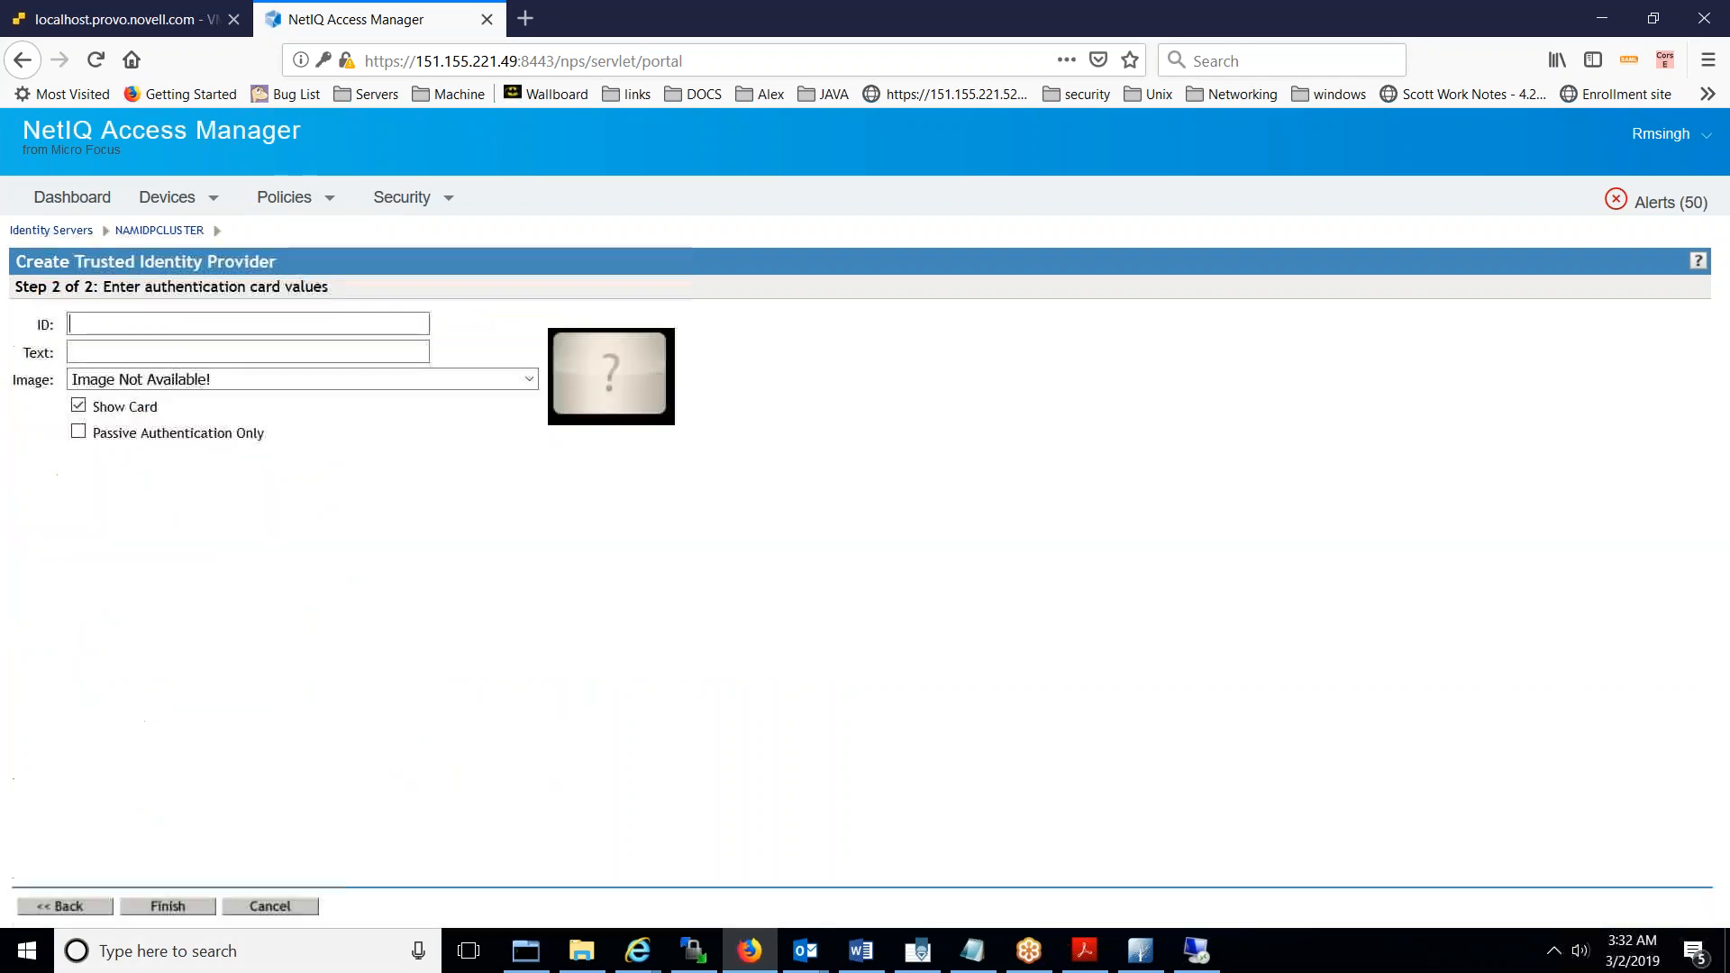
pyautogui.write('WINADKERBADFS_636')
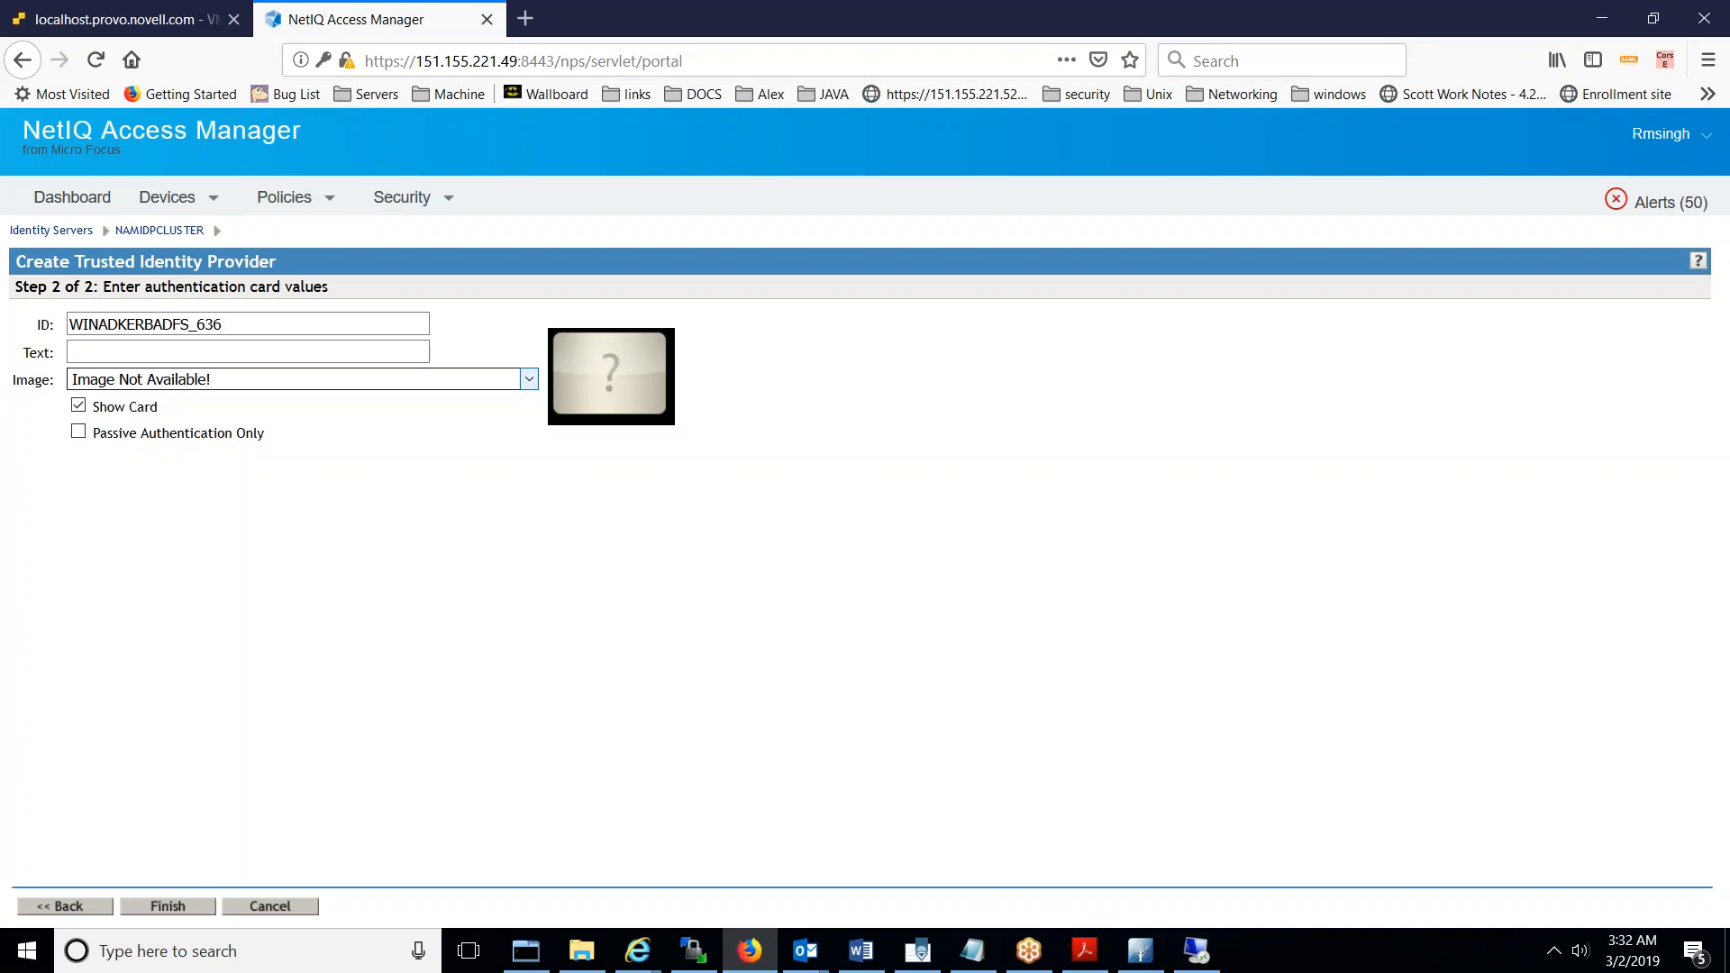
pyautogui.hotkey('ctrl', 'a')
pyautogui.hotkey('ctrl', 'c')
pyautogui.click(164, 346)
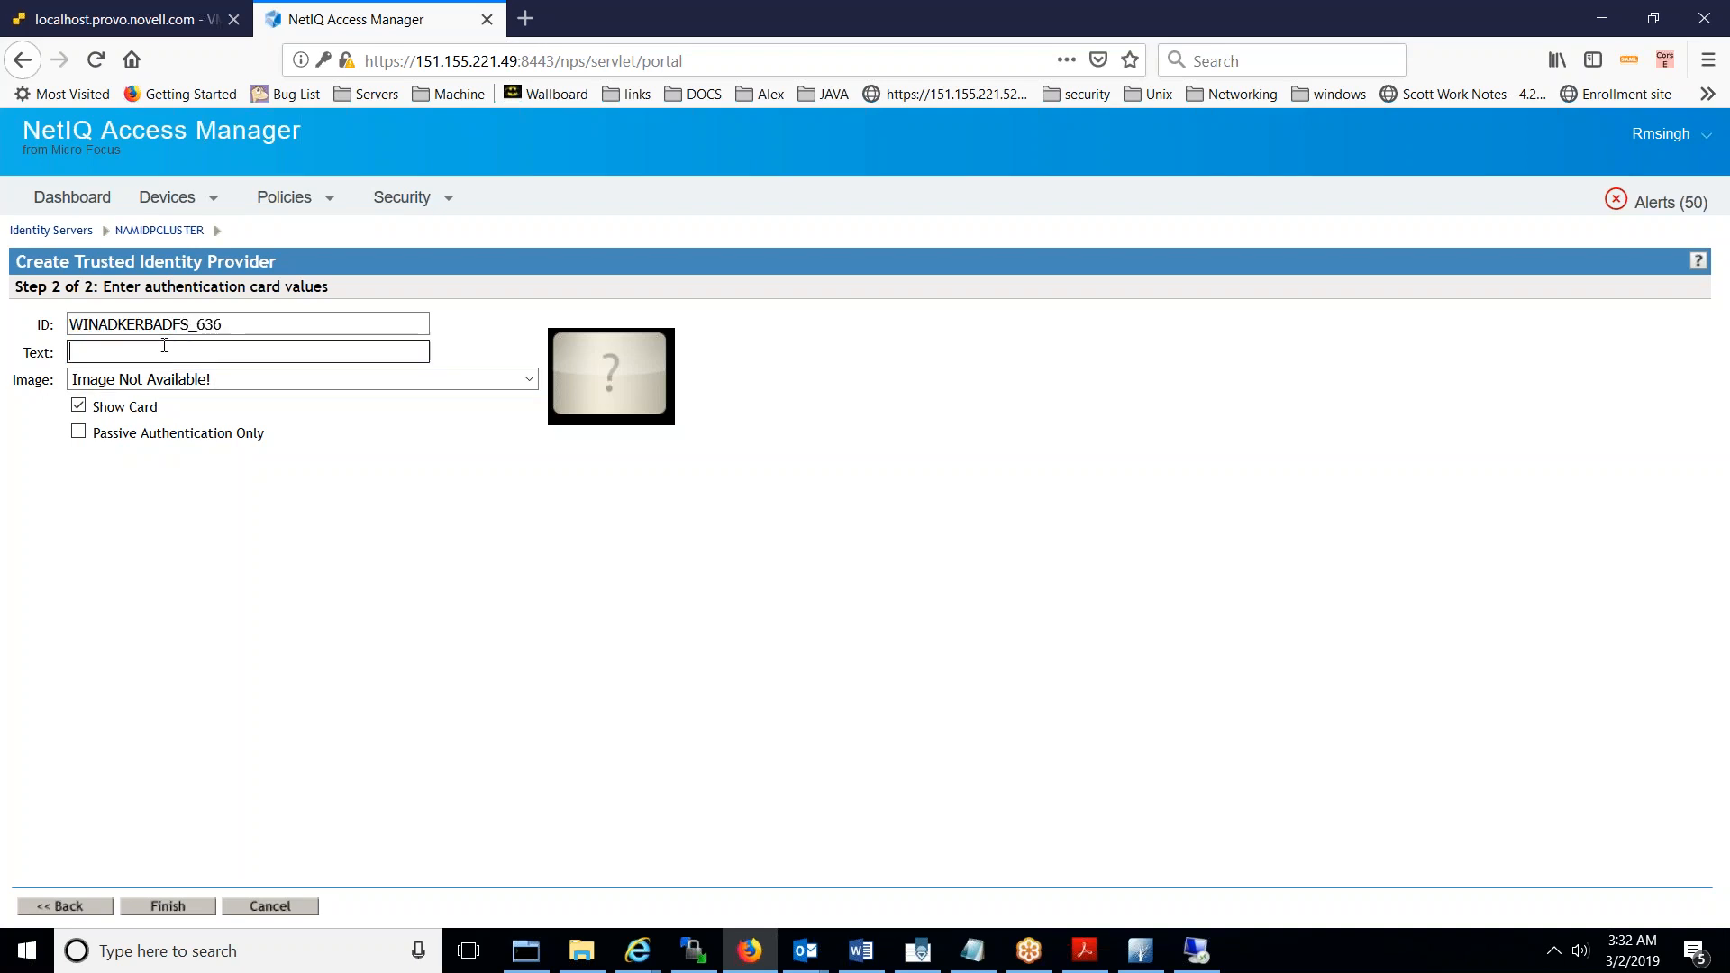
pyautogui.hotkey('ctrl', 'v')
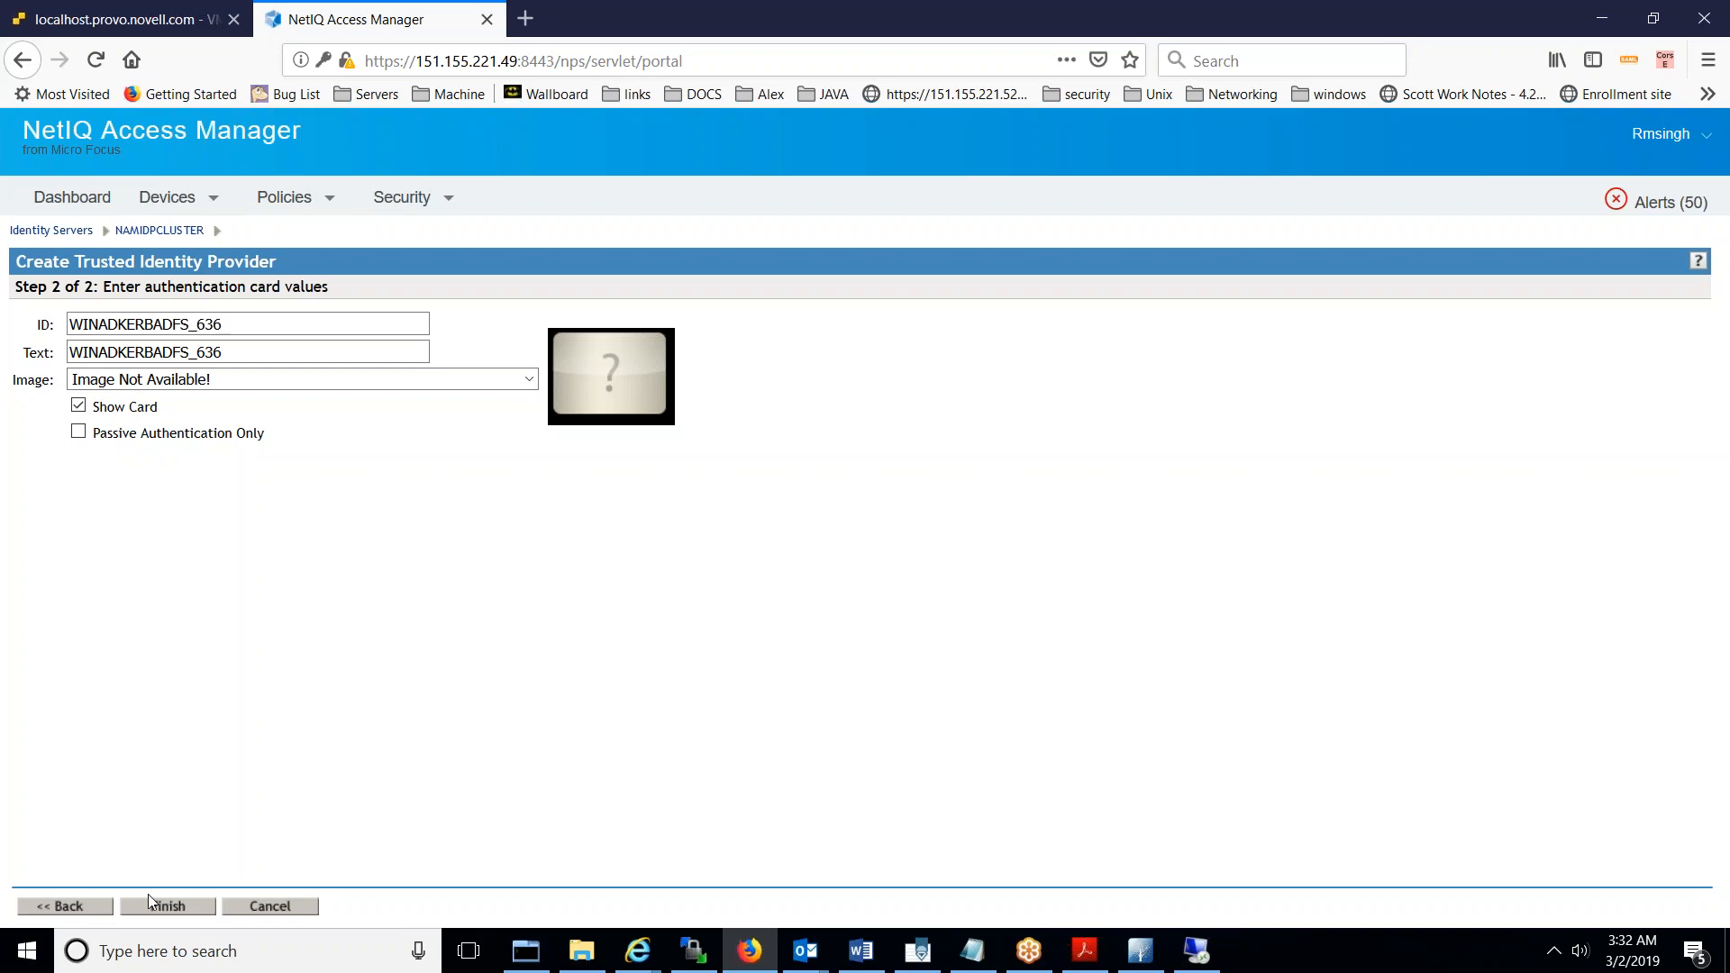
# - Browse the available card images without choosing one
pyautogui.click(410, 379)
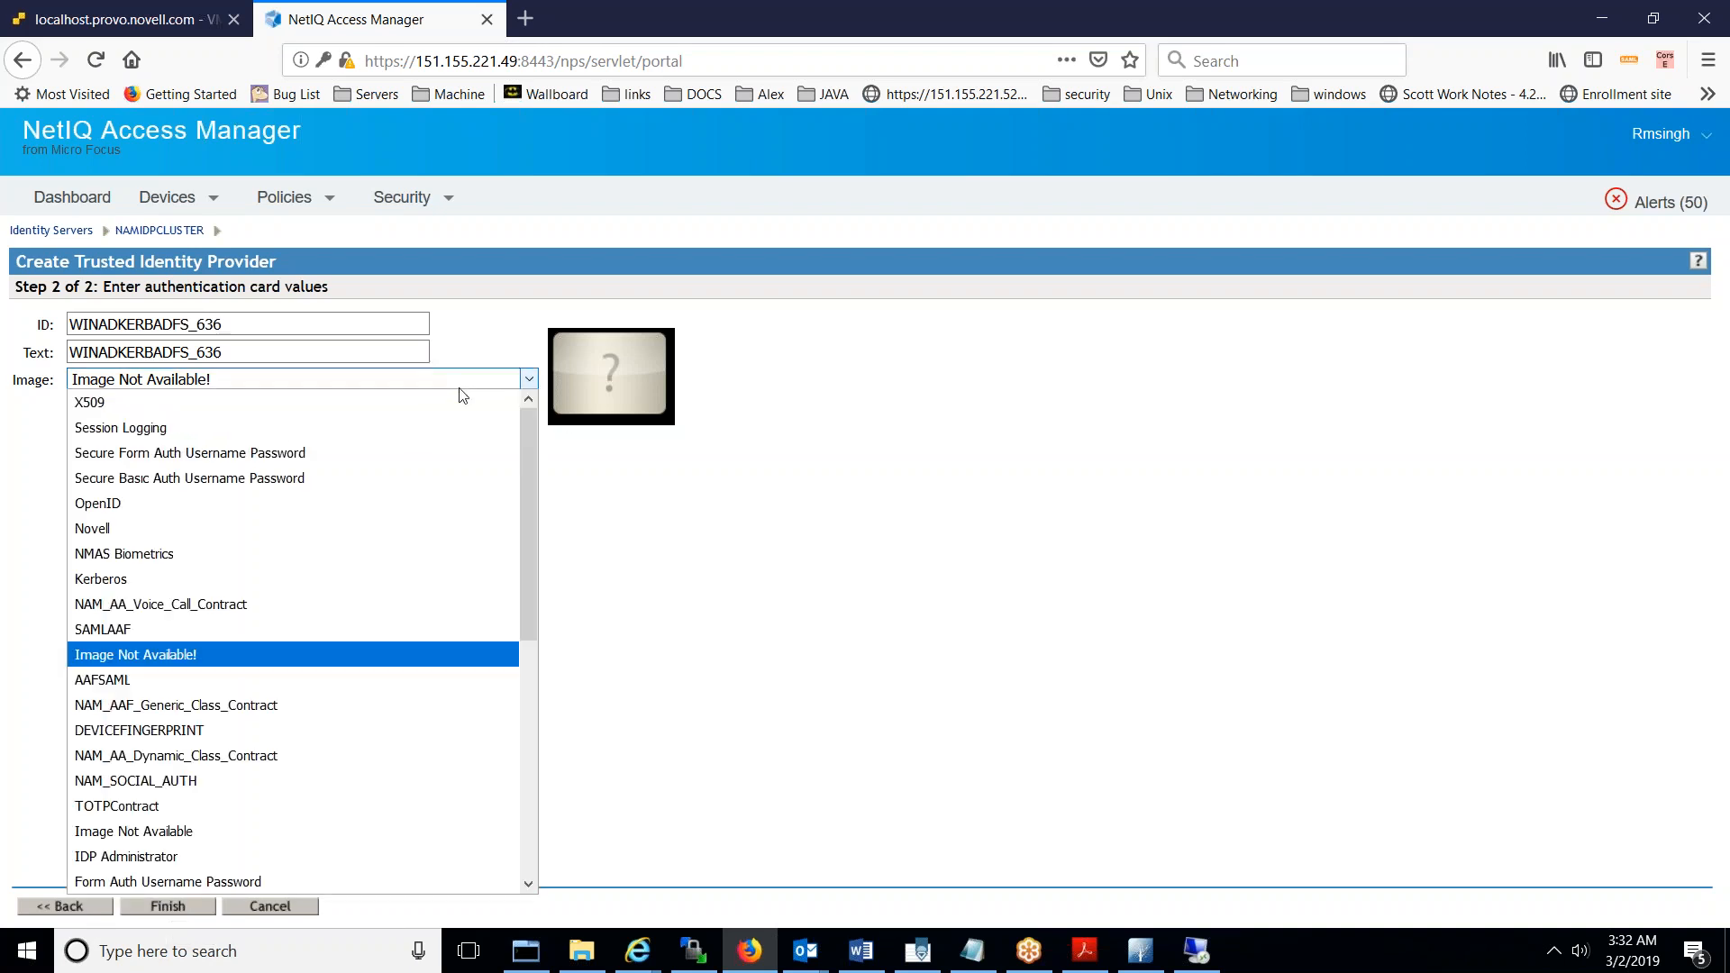
pyautogui.moveTo(529, 584); pyautogui.dragTo(535, 657)
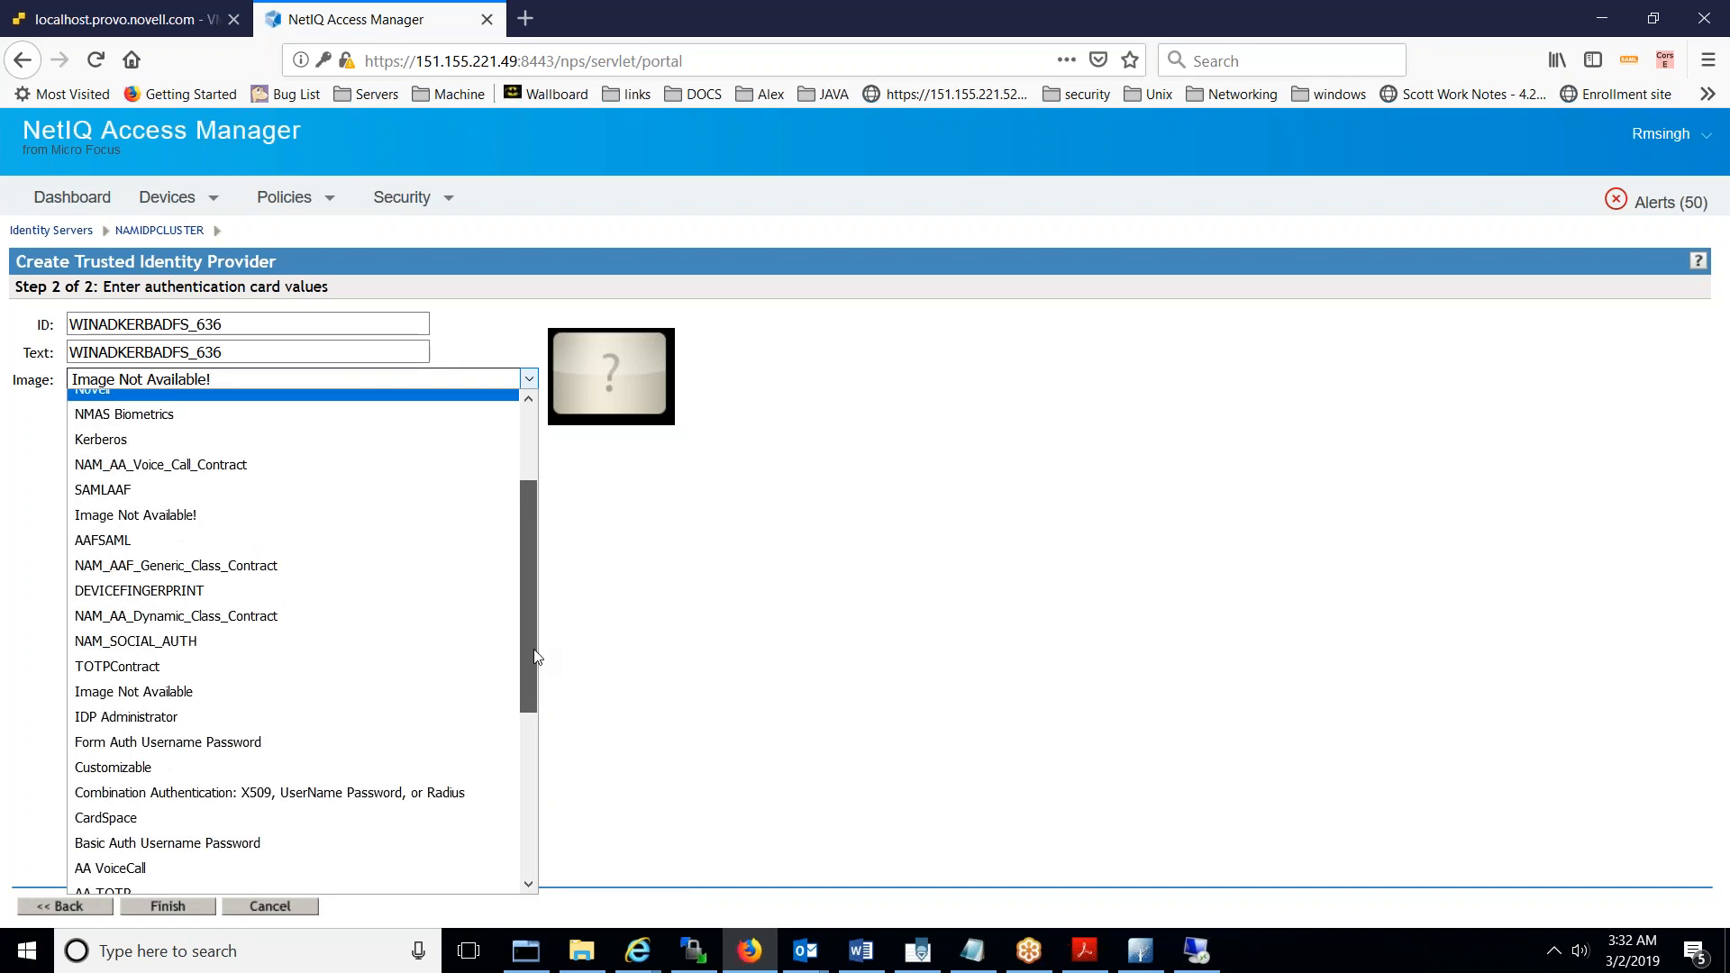
pyautogui.moveTo(535, 657); pyautogui.dragTo(587, 842)
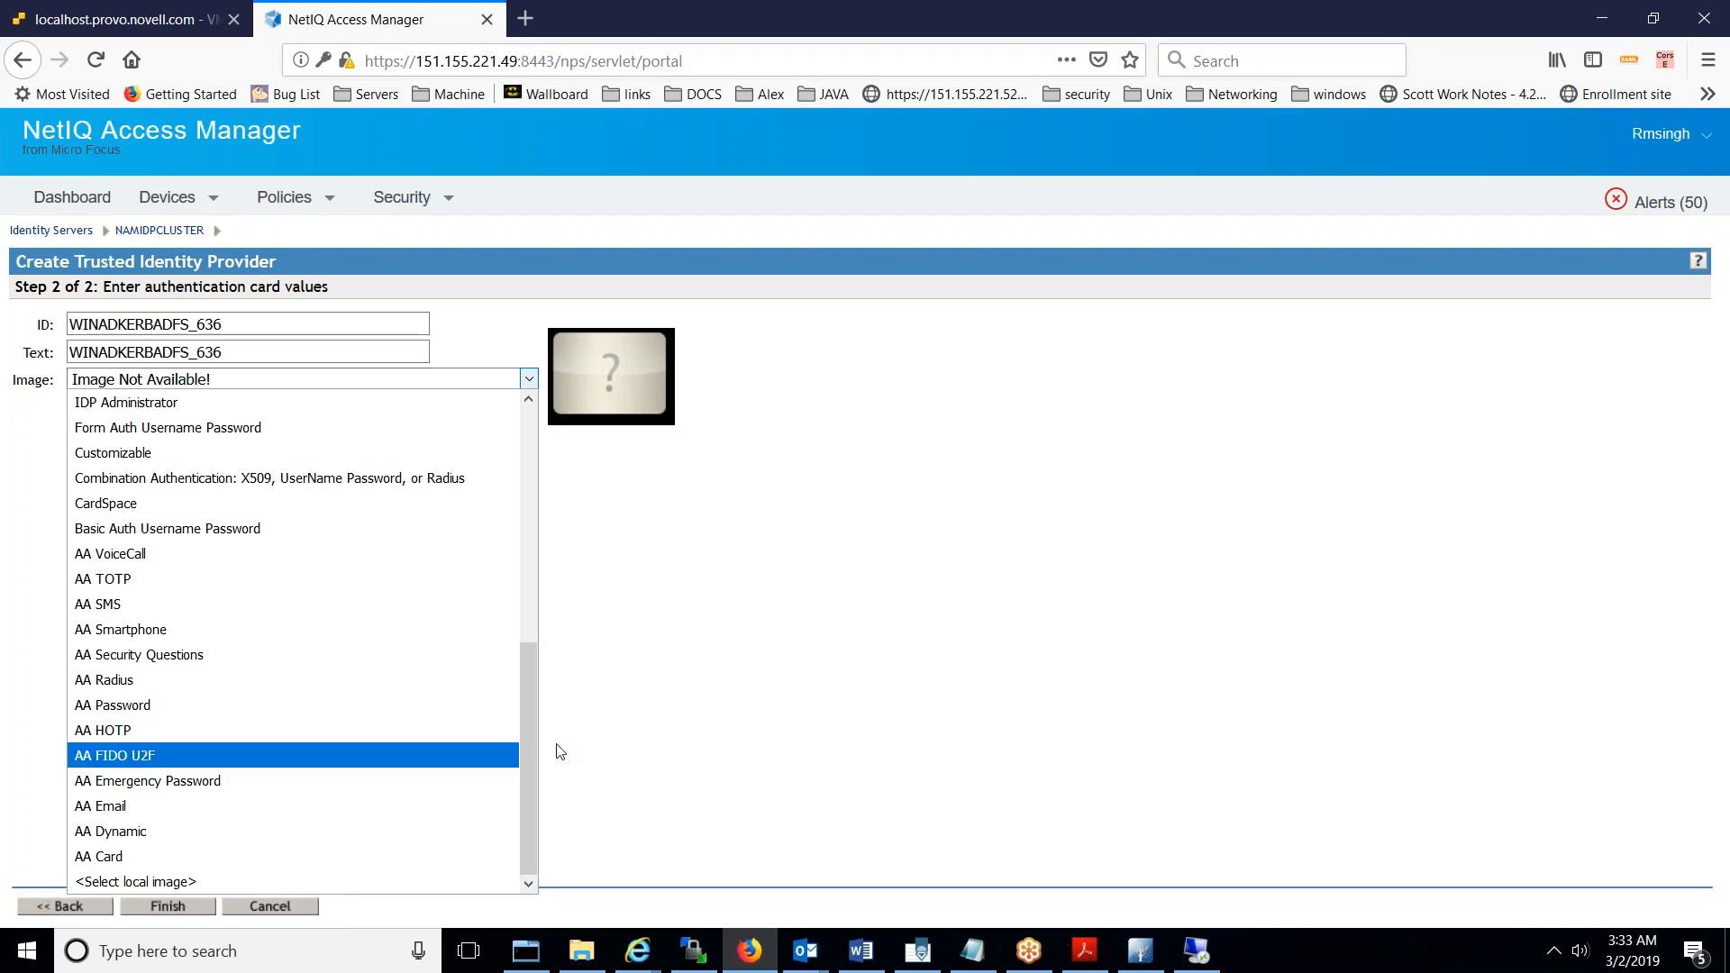
# - Search Google Images for Active Directory in a new tab
pyautogui.click(526, 19)
pyautogui.write('Admin')
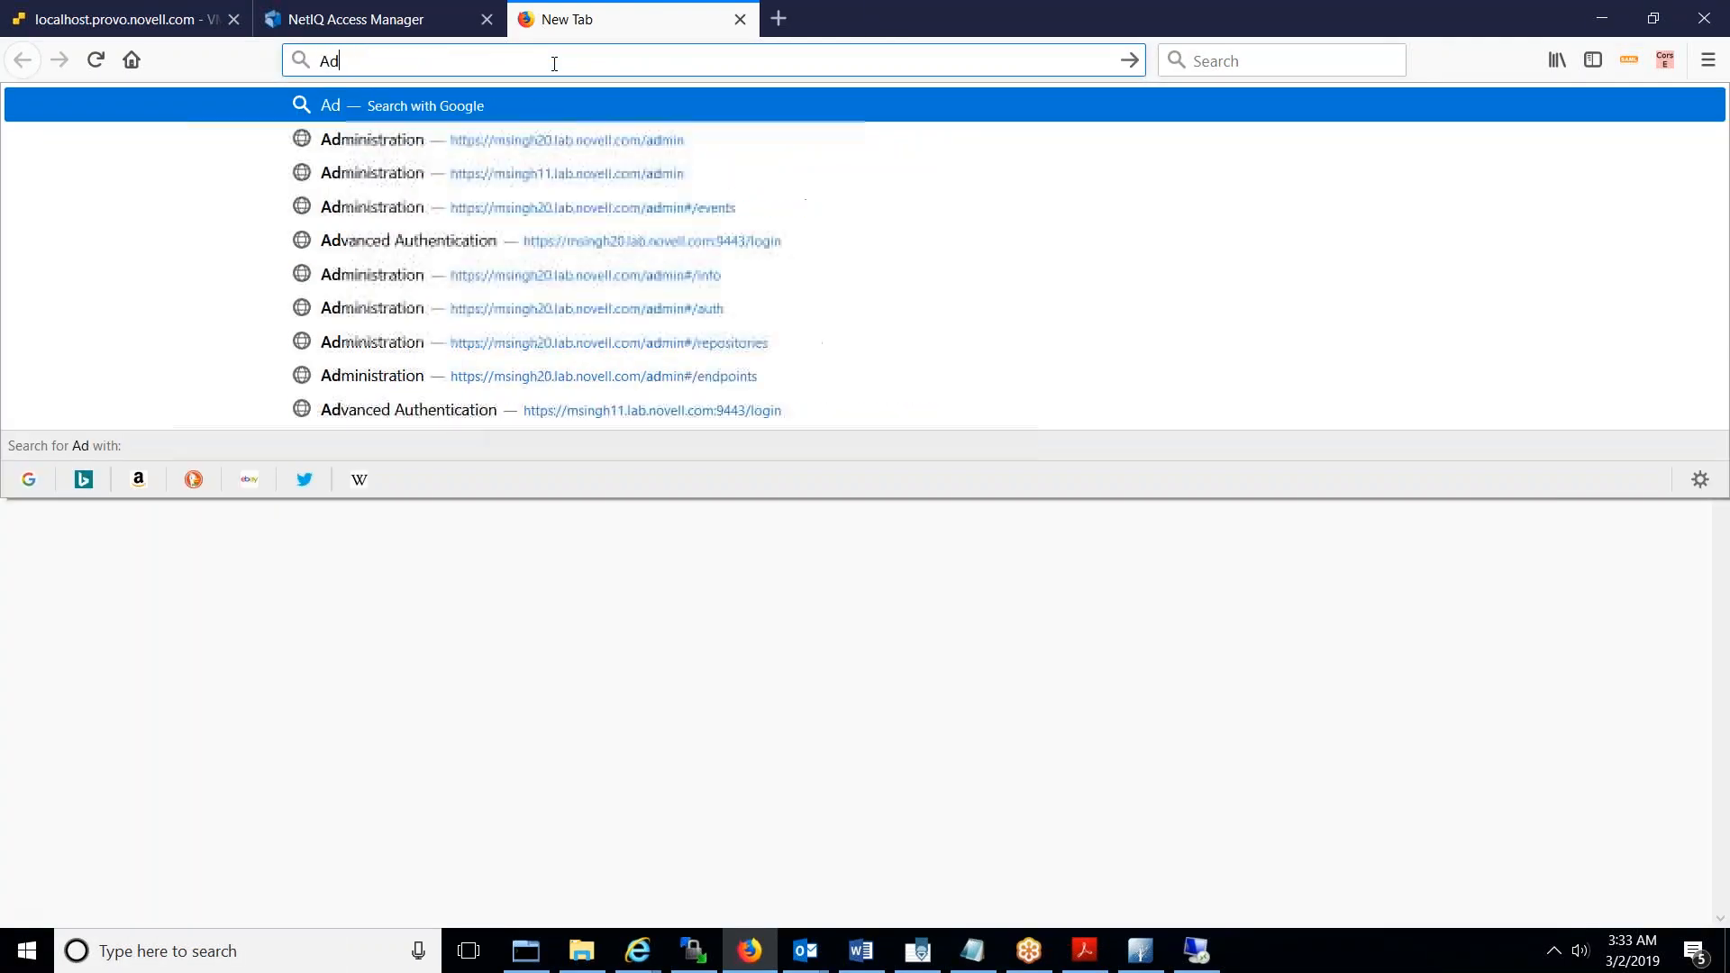
pyautogui.press('BackSpace')
pyautogui.press('BackSpace')
pyautogui.press('BackSpace')
pyautogui.press('BackSpace')
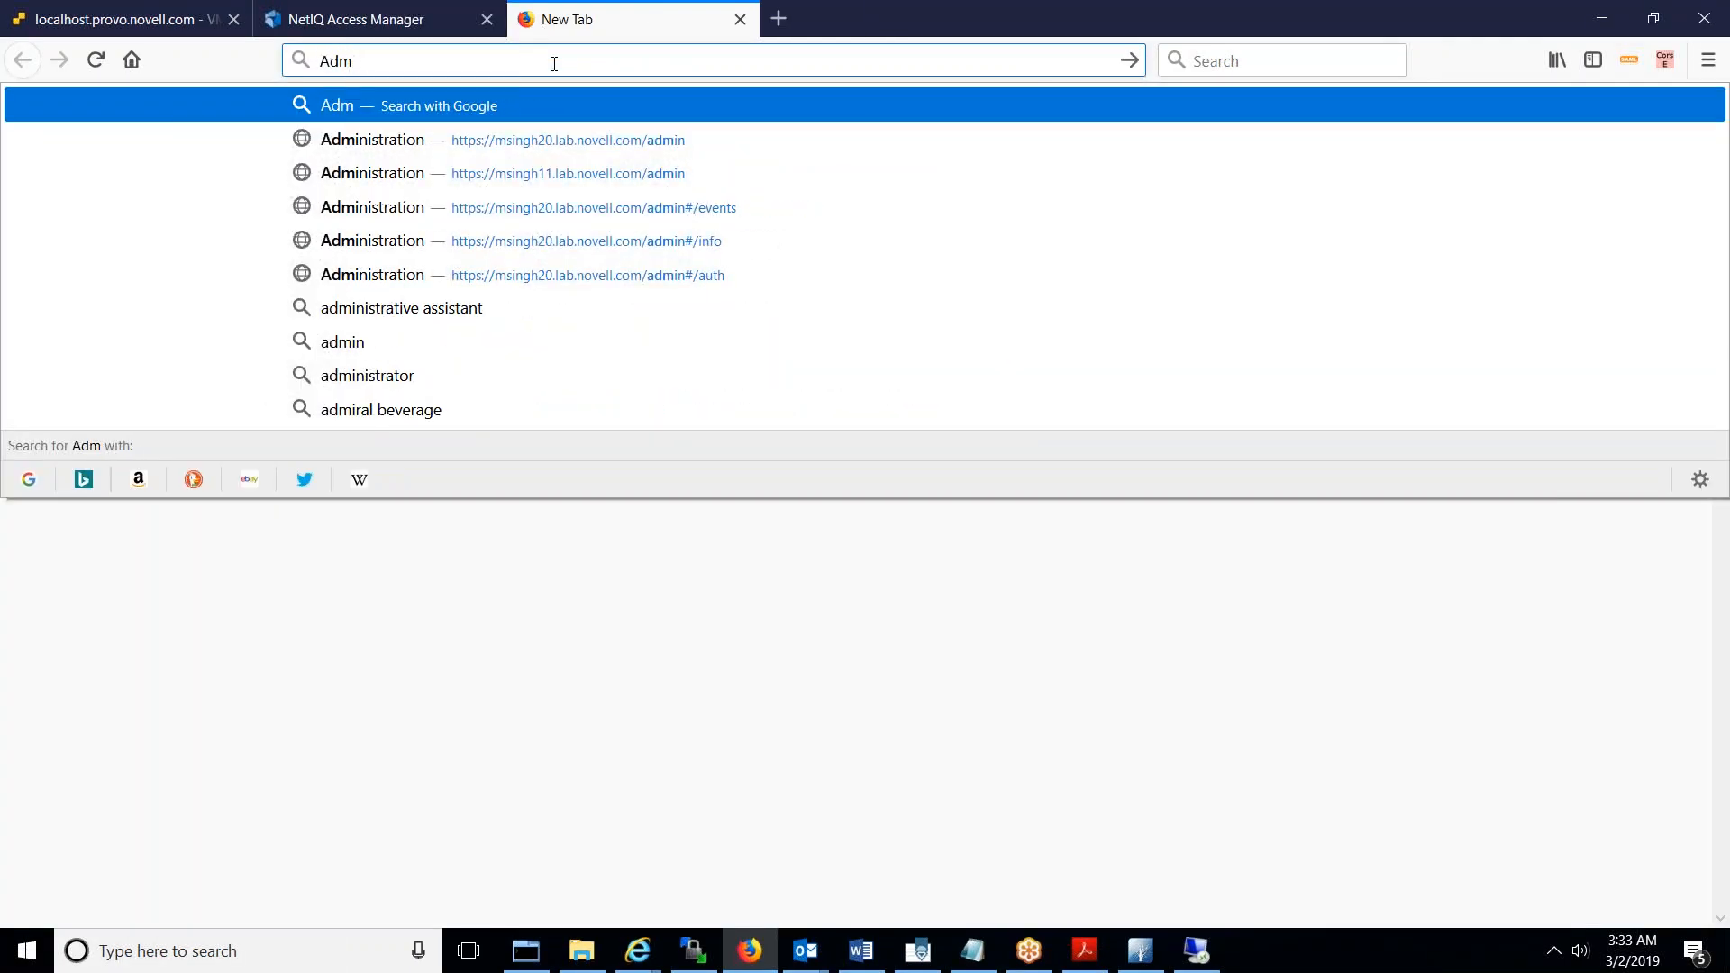
pyautogui.write('ctive ')
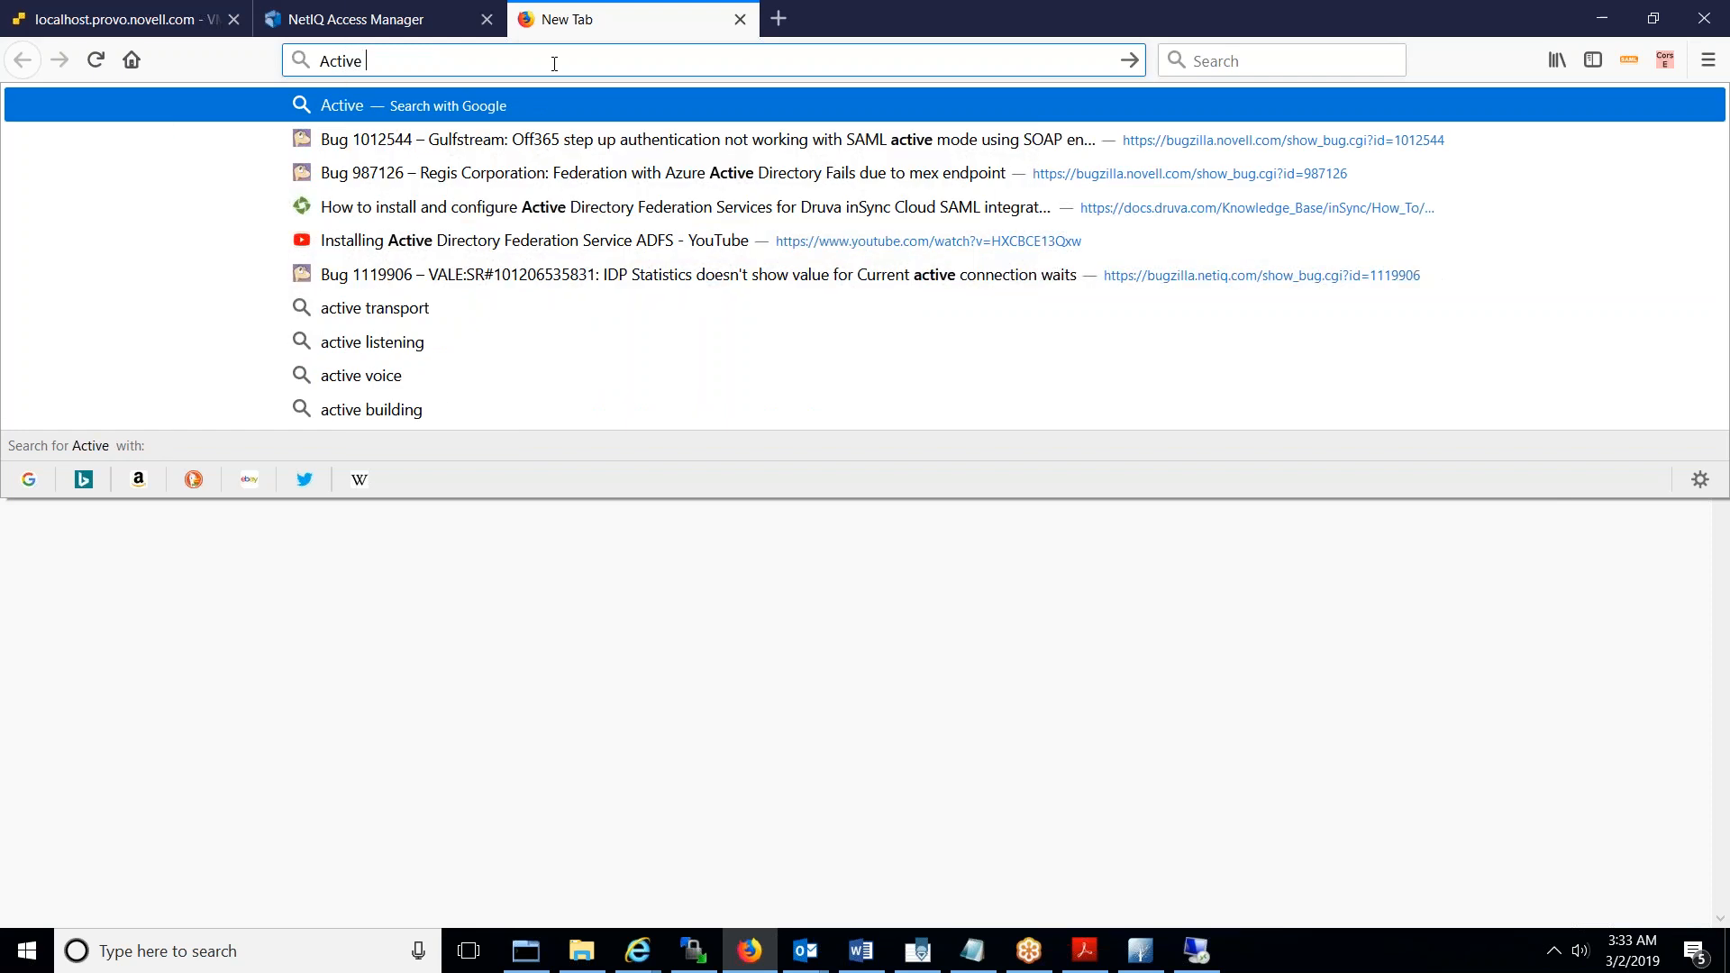
pyautogui.write('Directory')
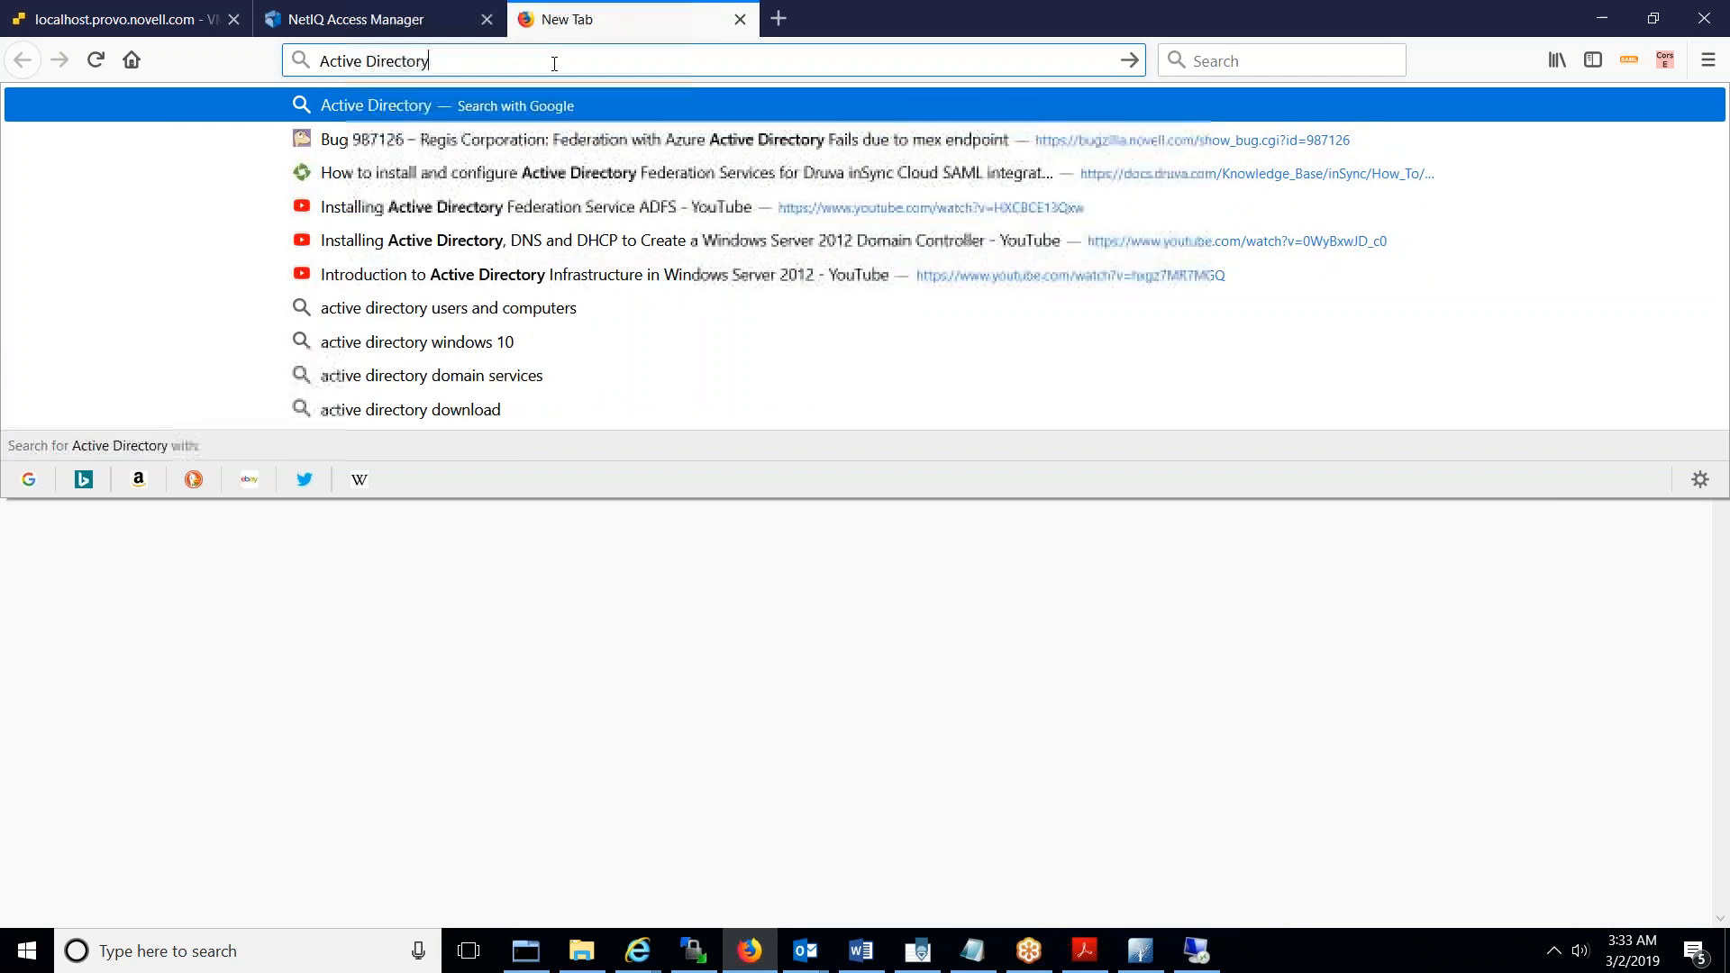
pyautogui.press('Return')
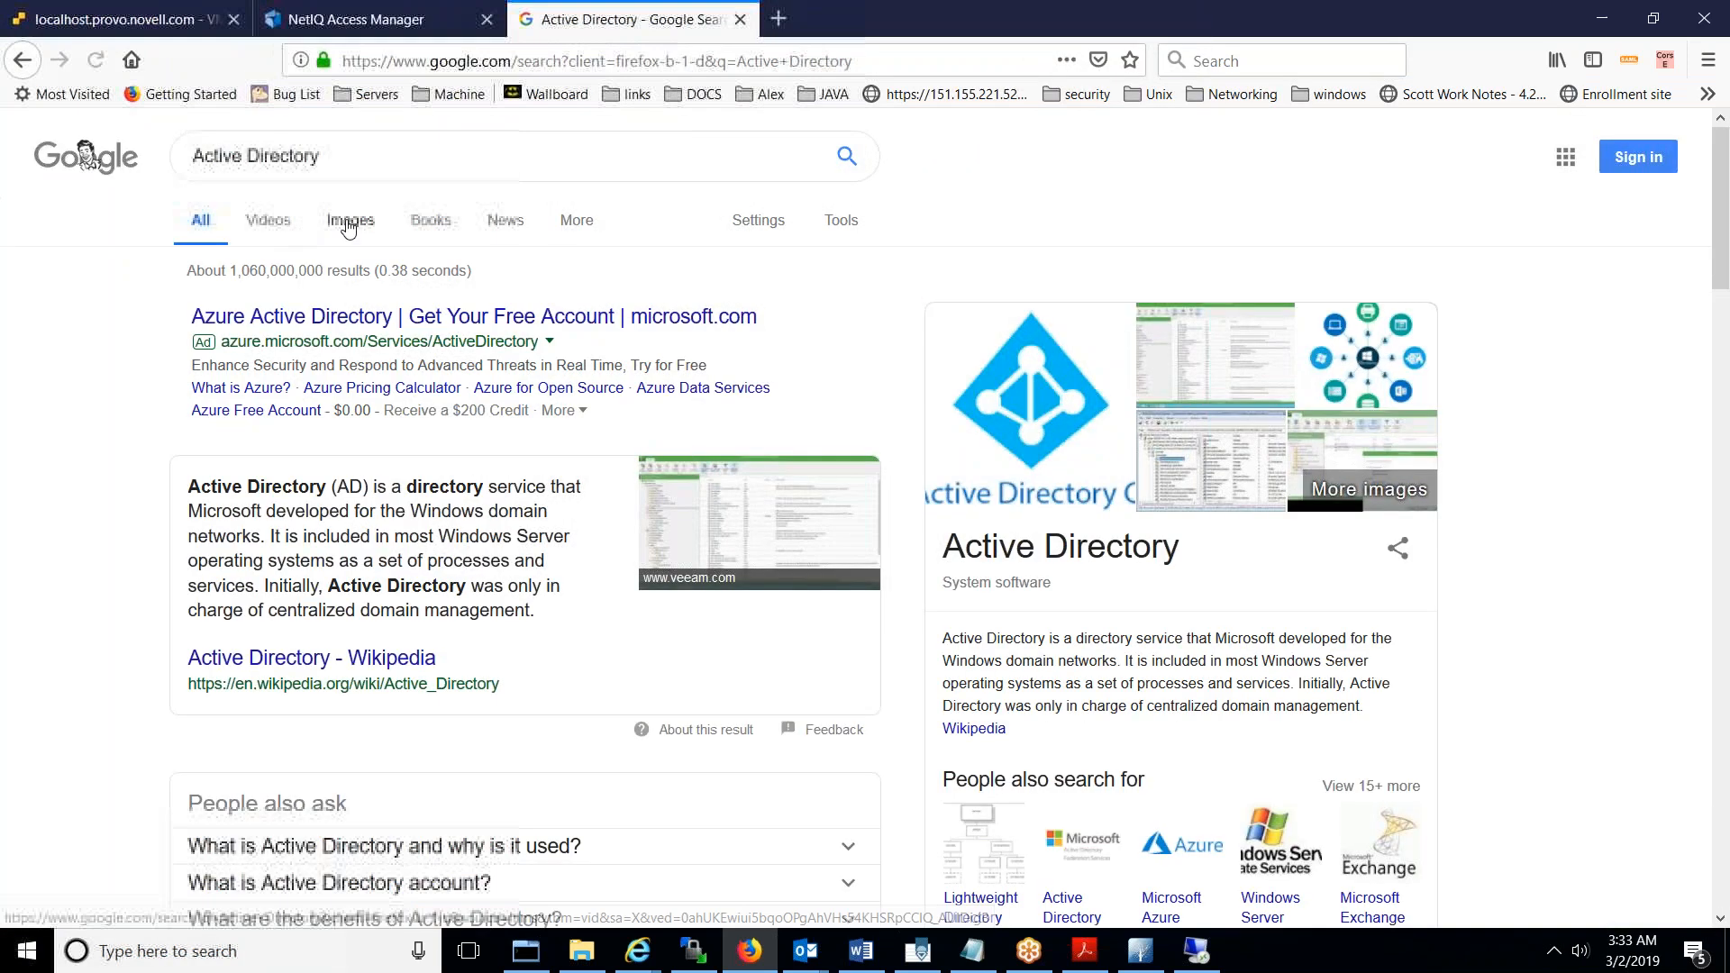
pyautogui.click(348, 222)
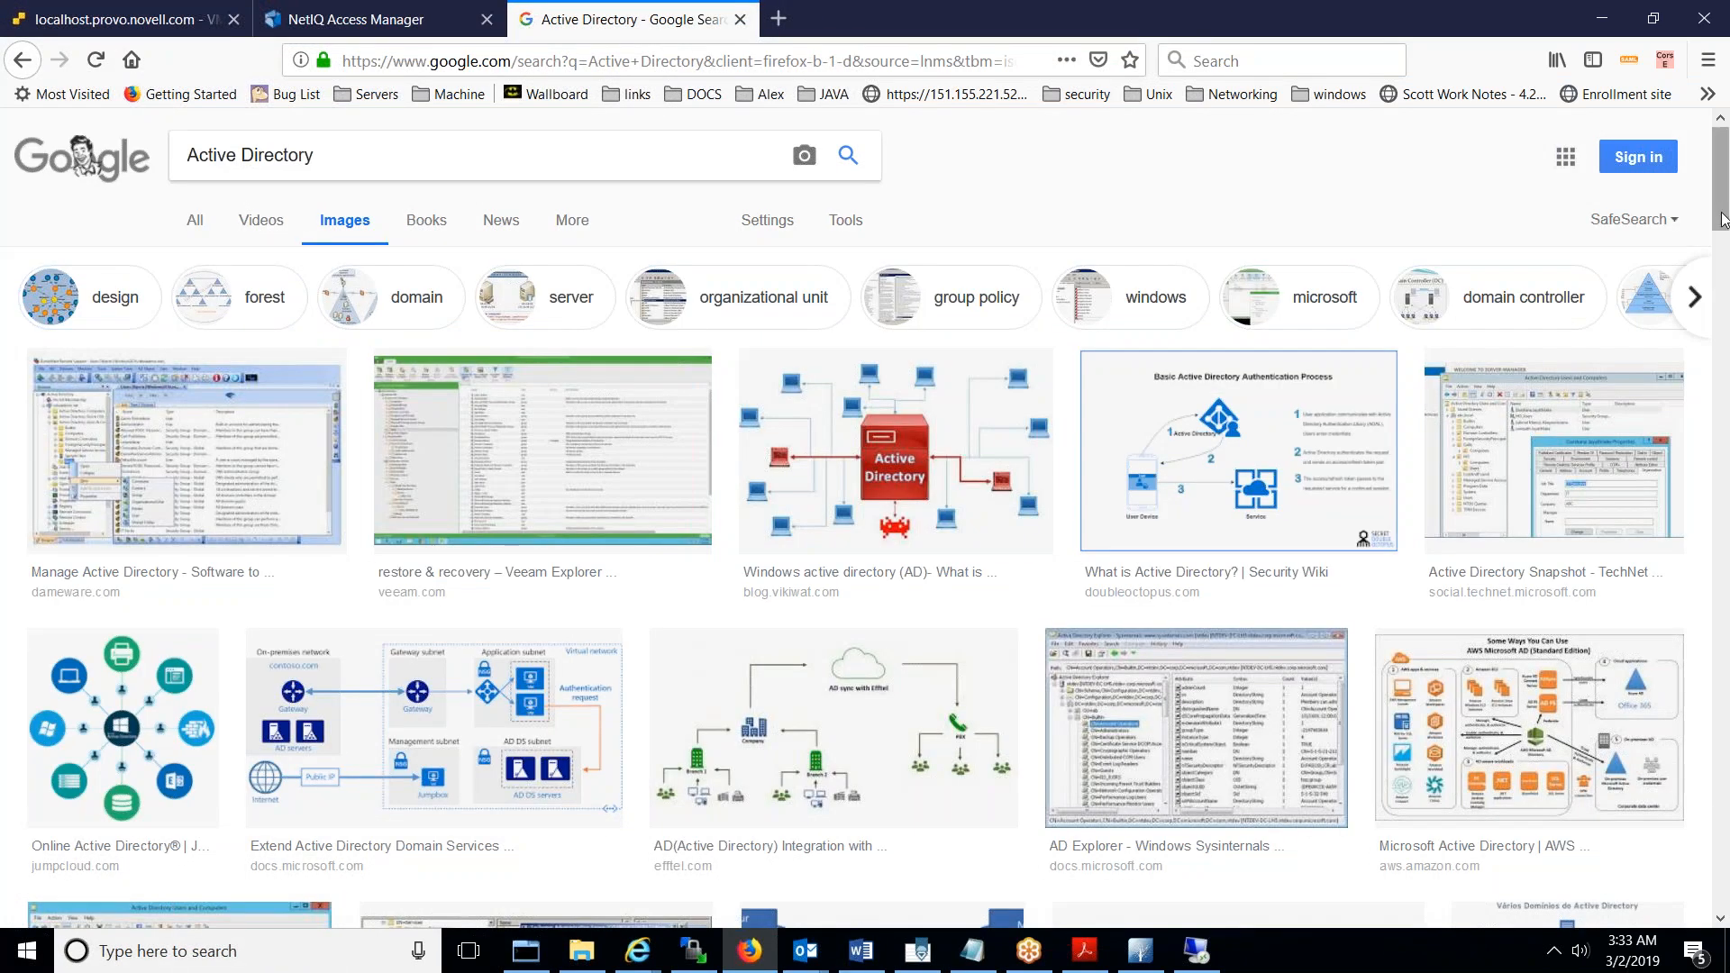
pyautogui.scroll(-10, 865, 518)
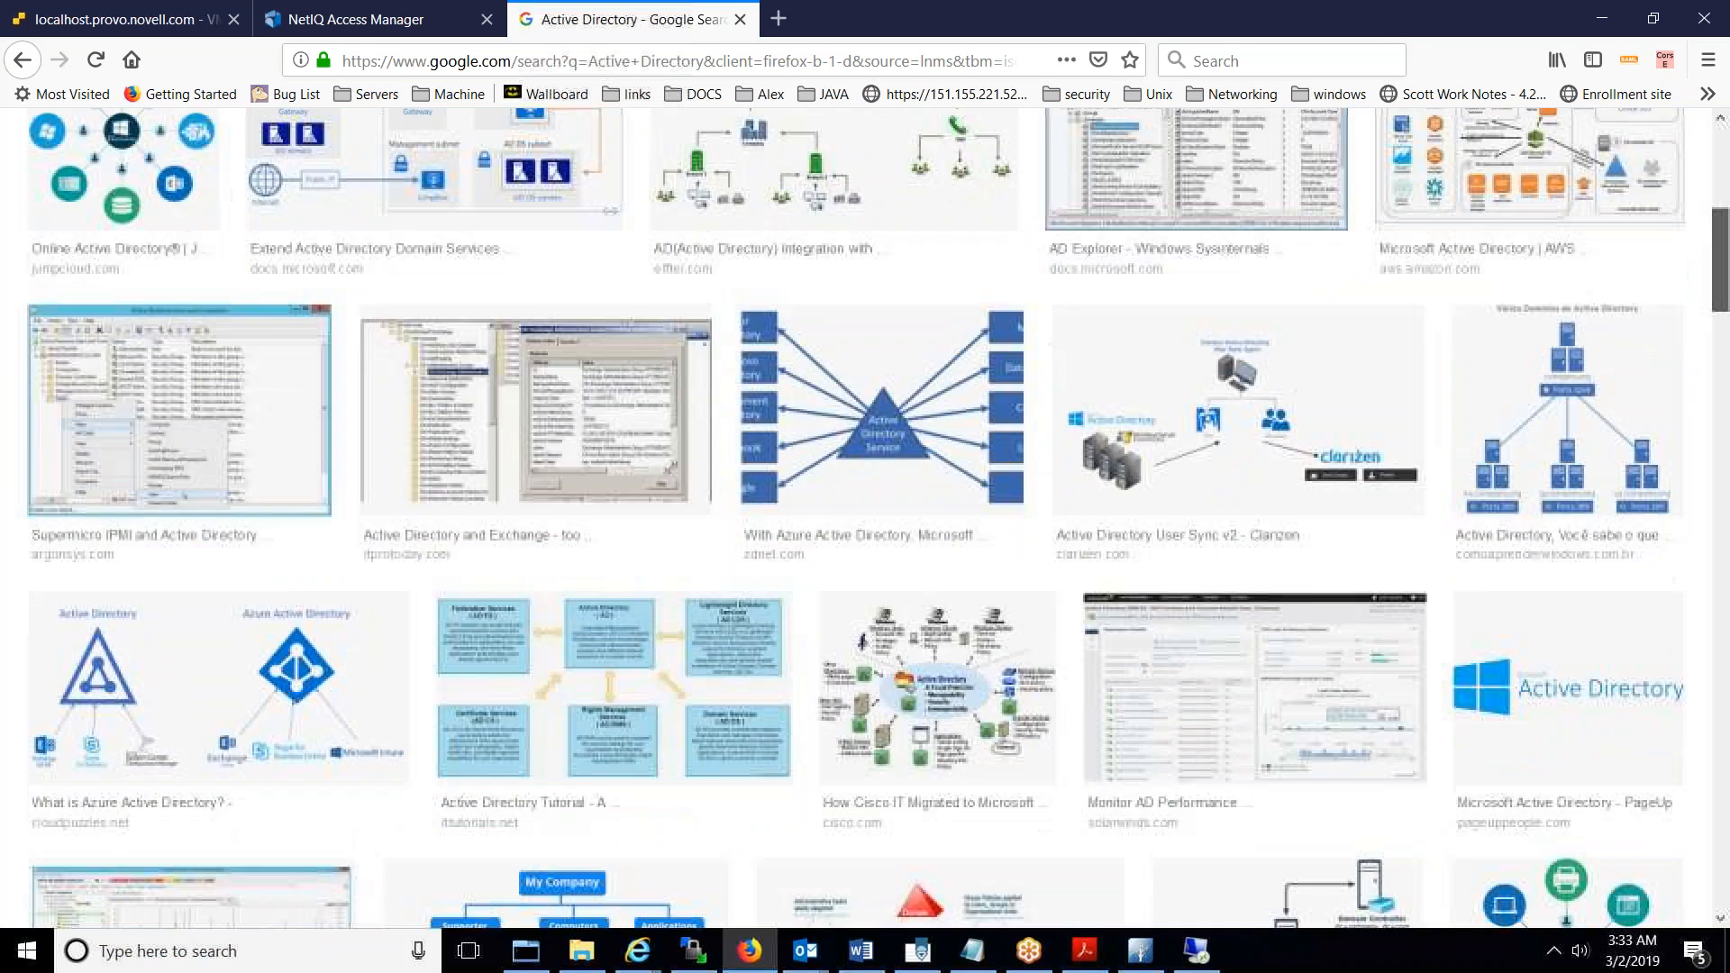
pyautogui.scroll(-5, 838, 664)
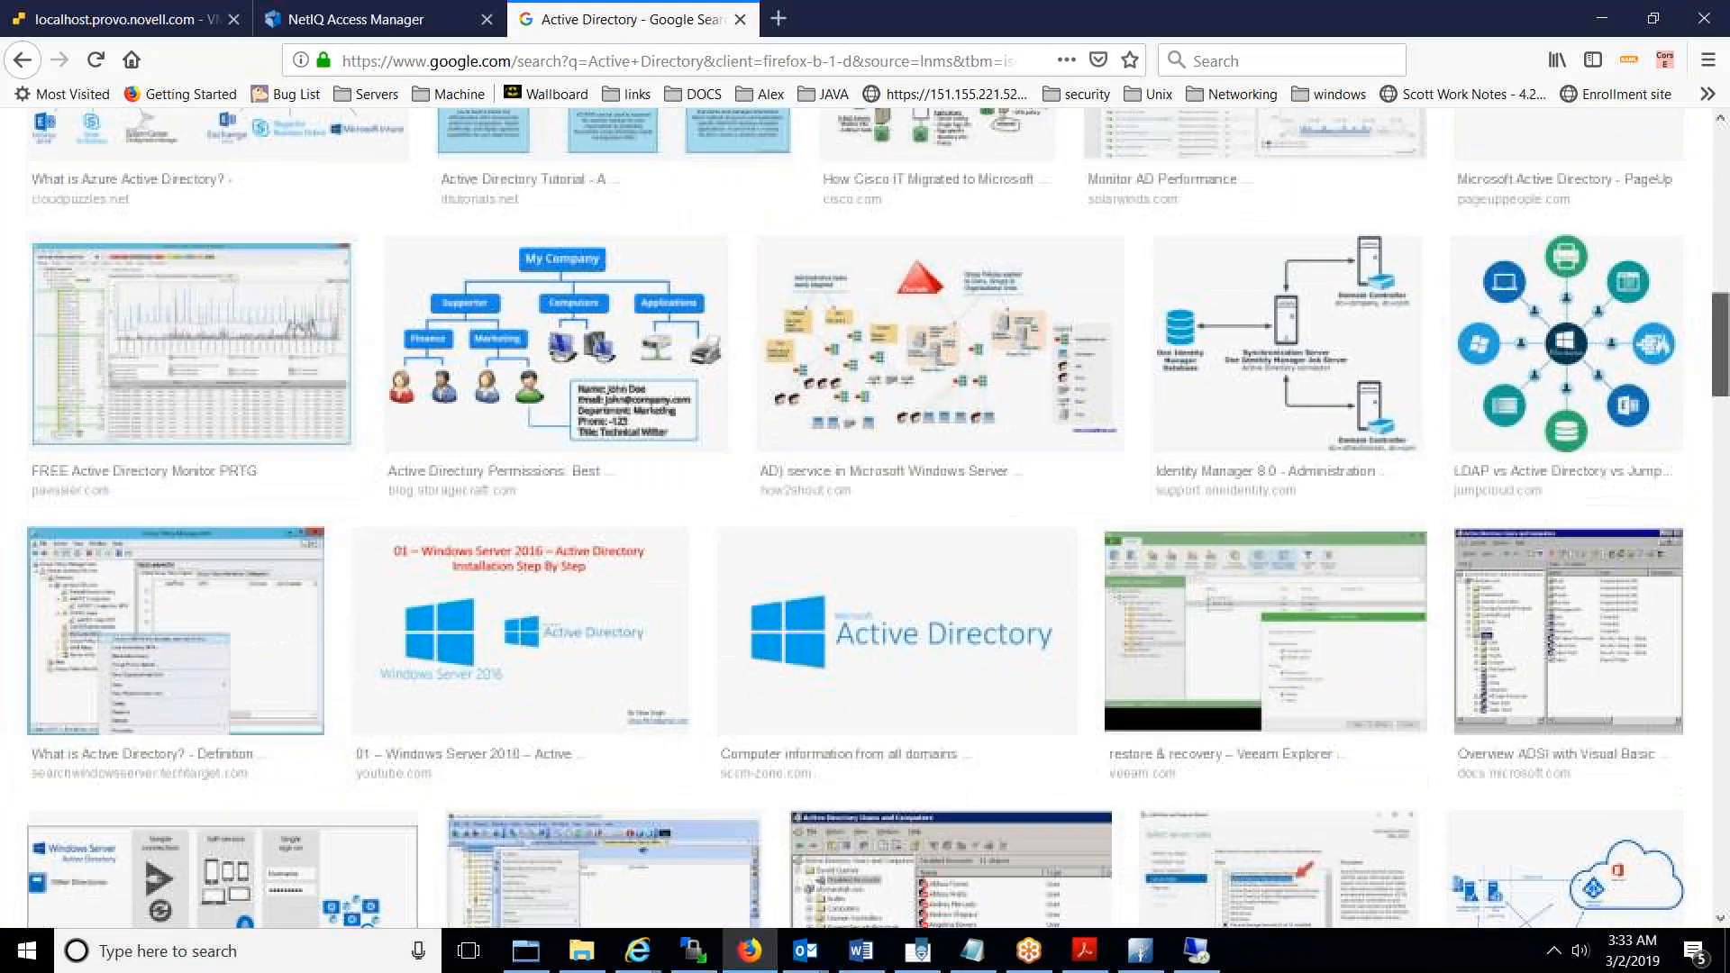
# - Save the Active Directory logo into NAM_Images and return to the Access Manager tab
pyautogui.click(838, 664)
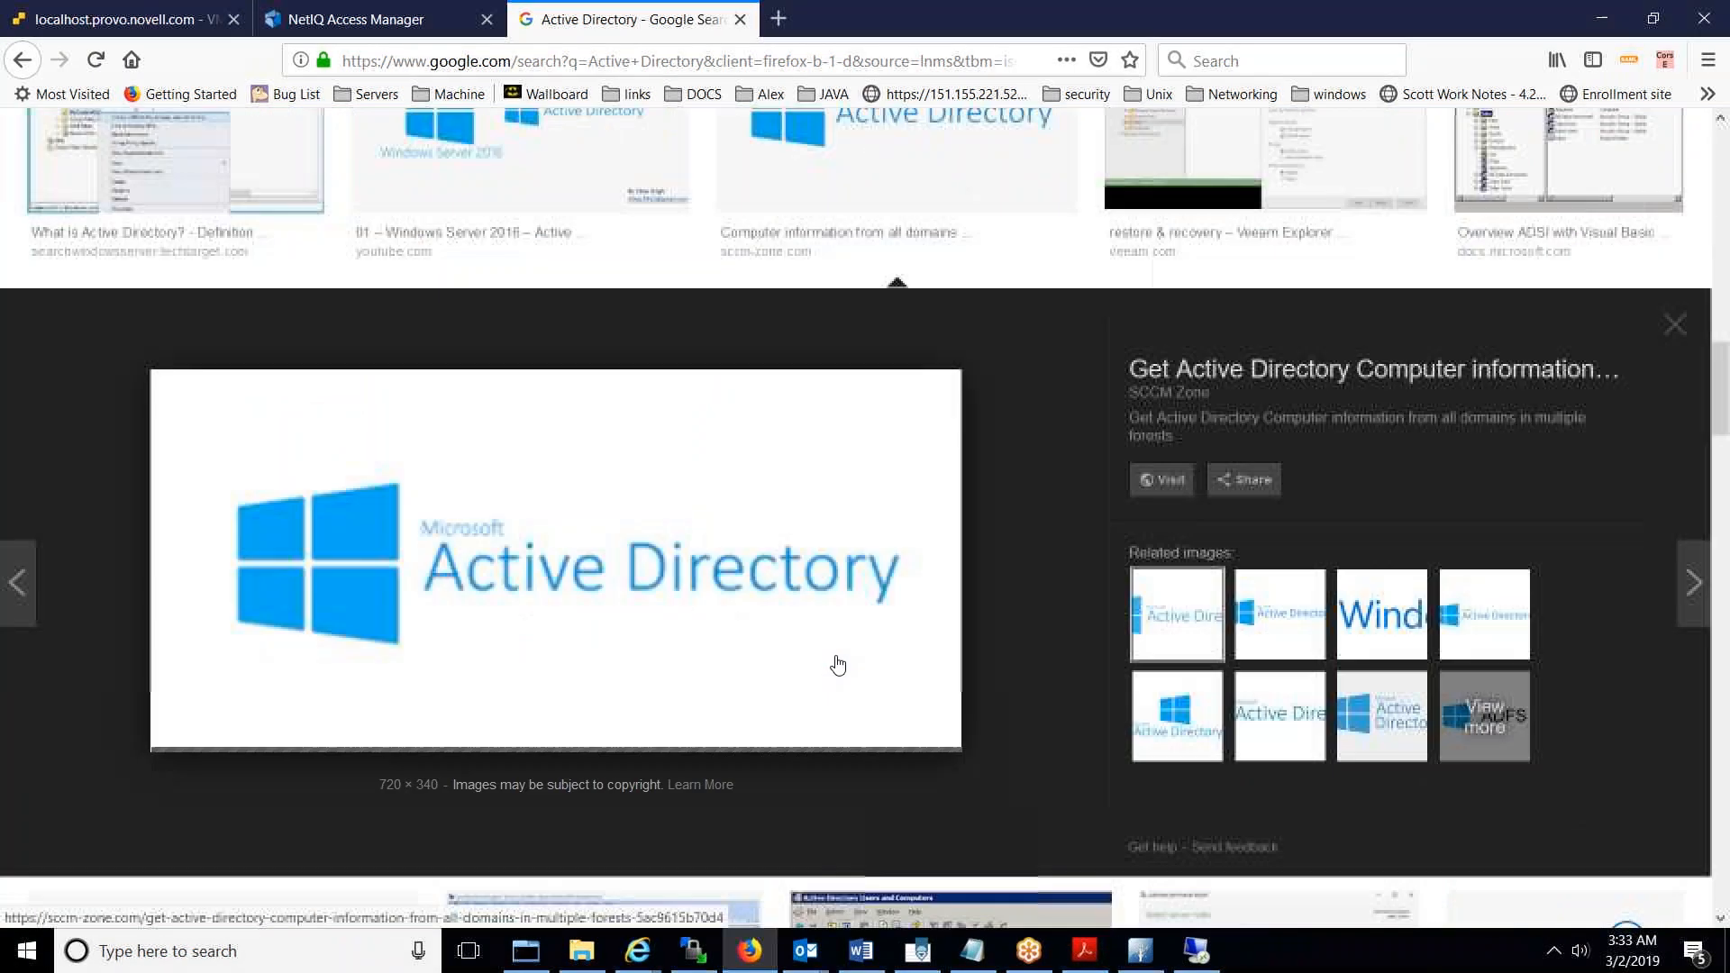
pyautogui.rightClick(664, 578)
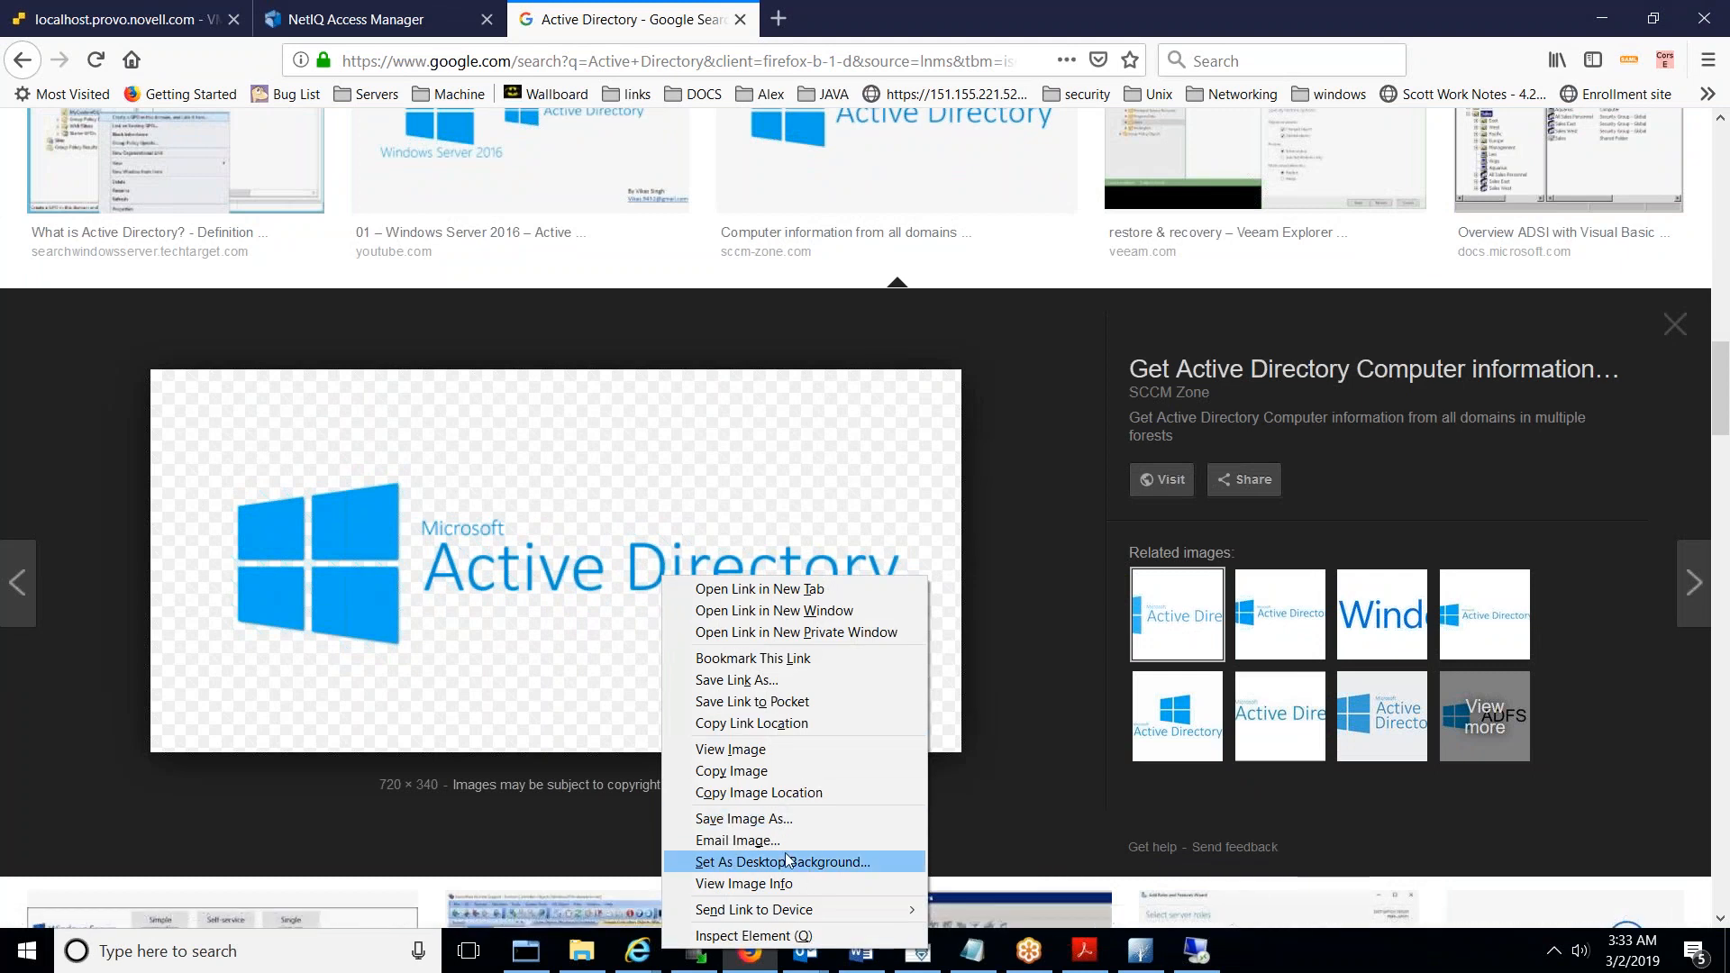
pyautogui.click(777, 820)
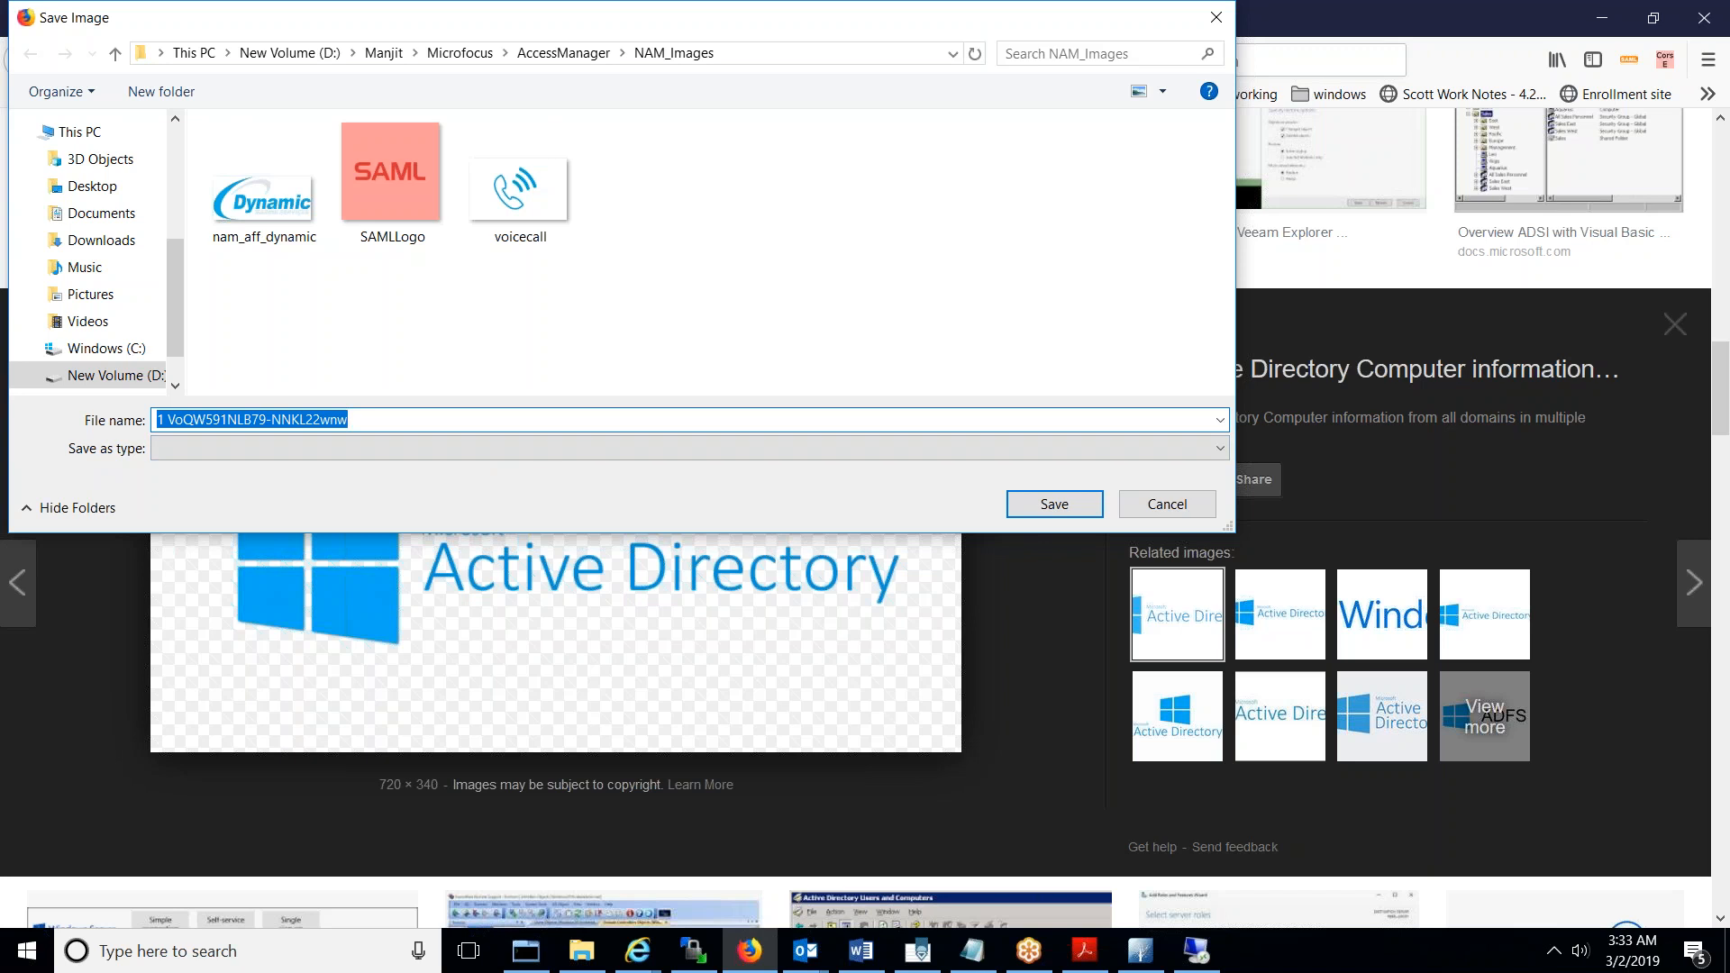
pyautogui.write('AD')
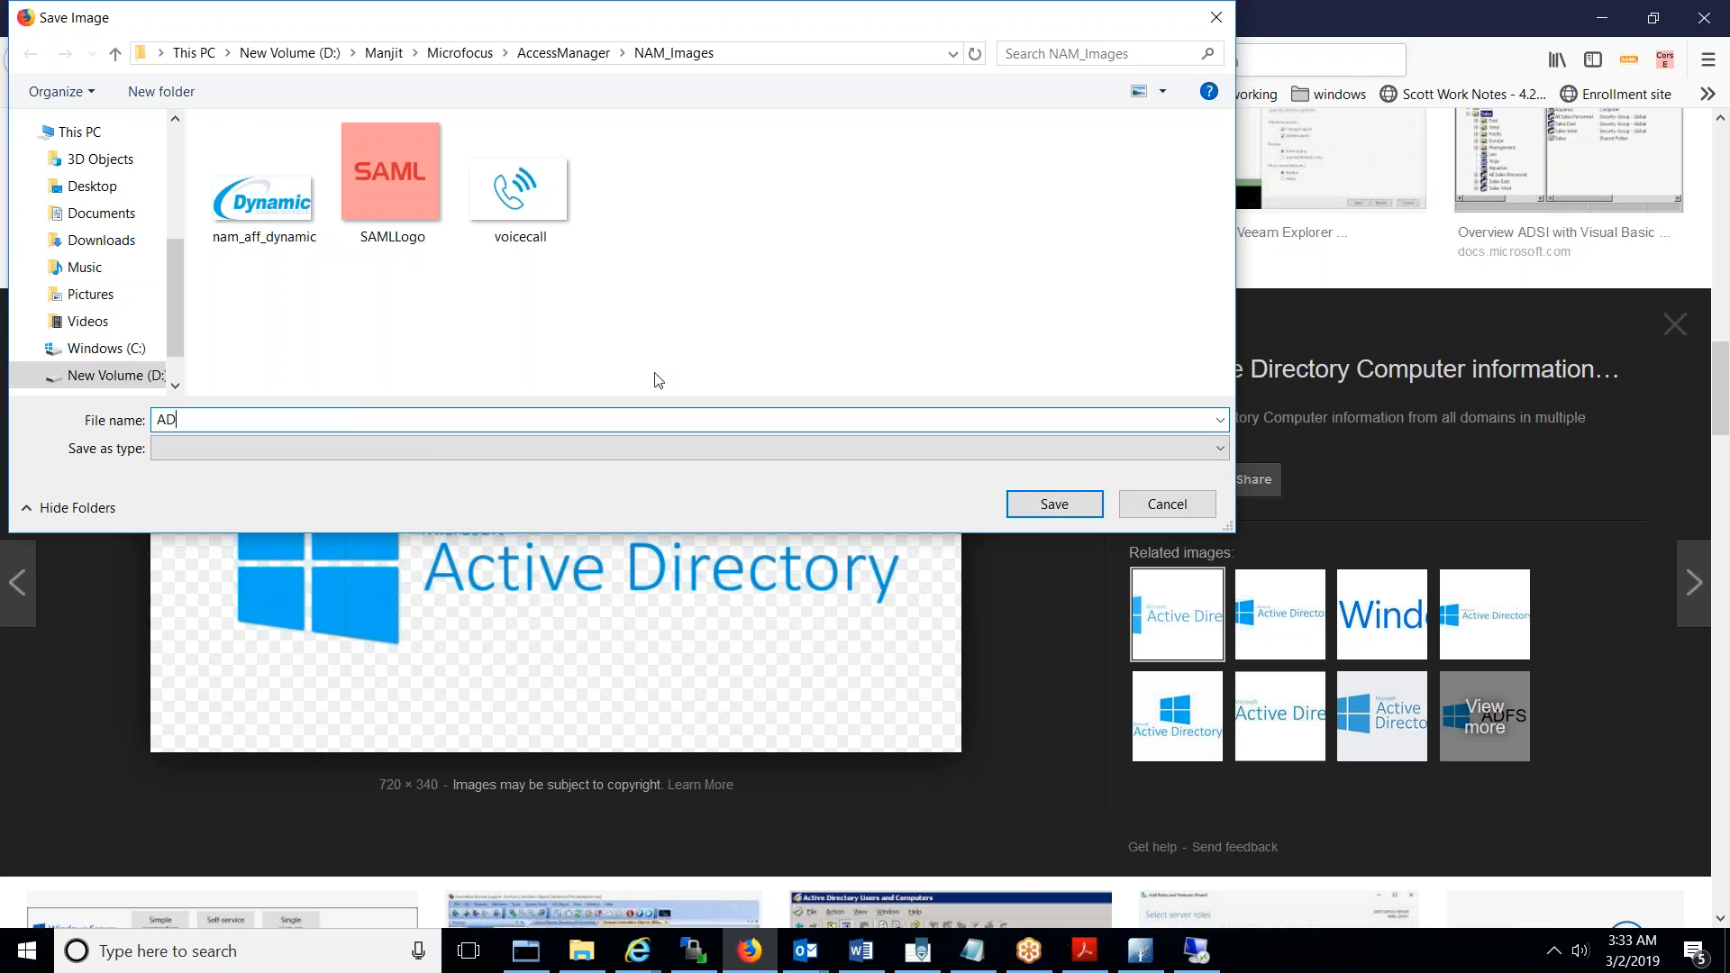
pyautogui.click(1053, 504)
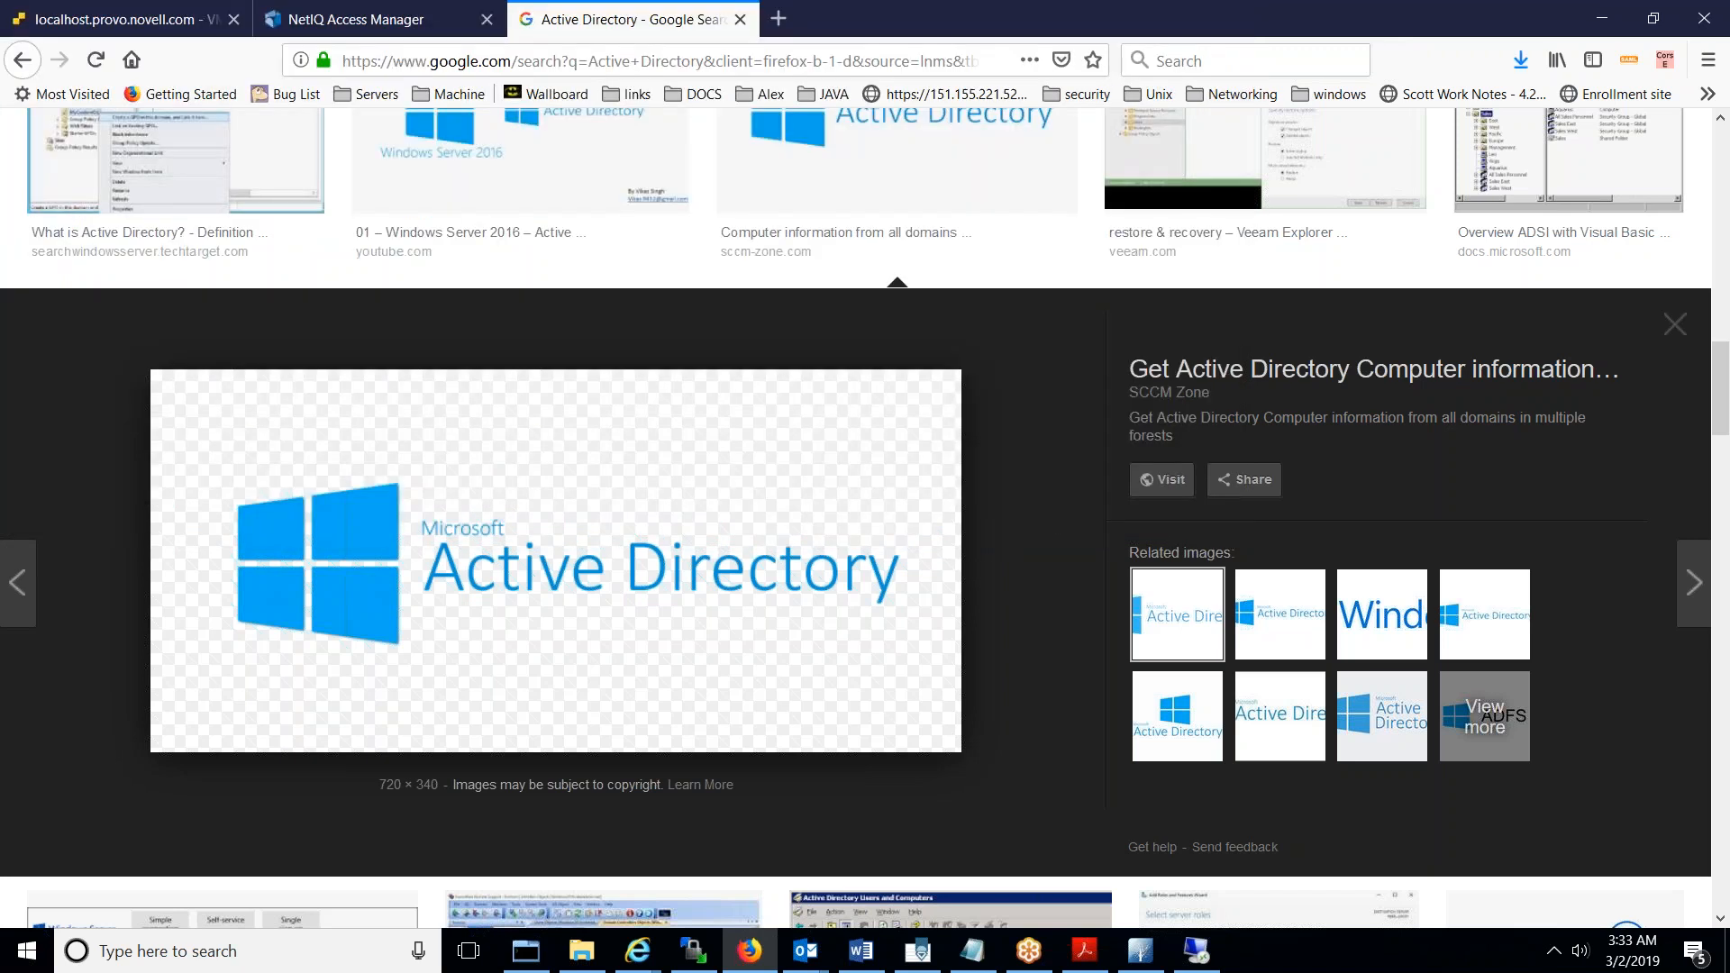
pyautogui.hotkey('alt', 'Tab')
pyautogui.hotkey('alt', 'Tab')
pyautogui.click(402, 17)
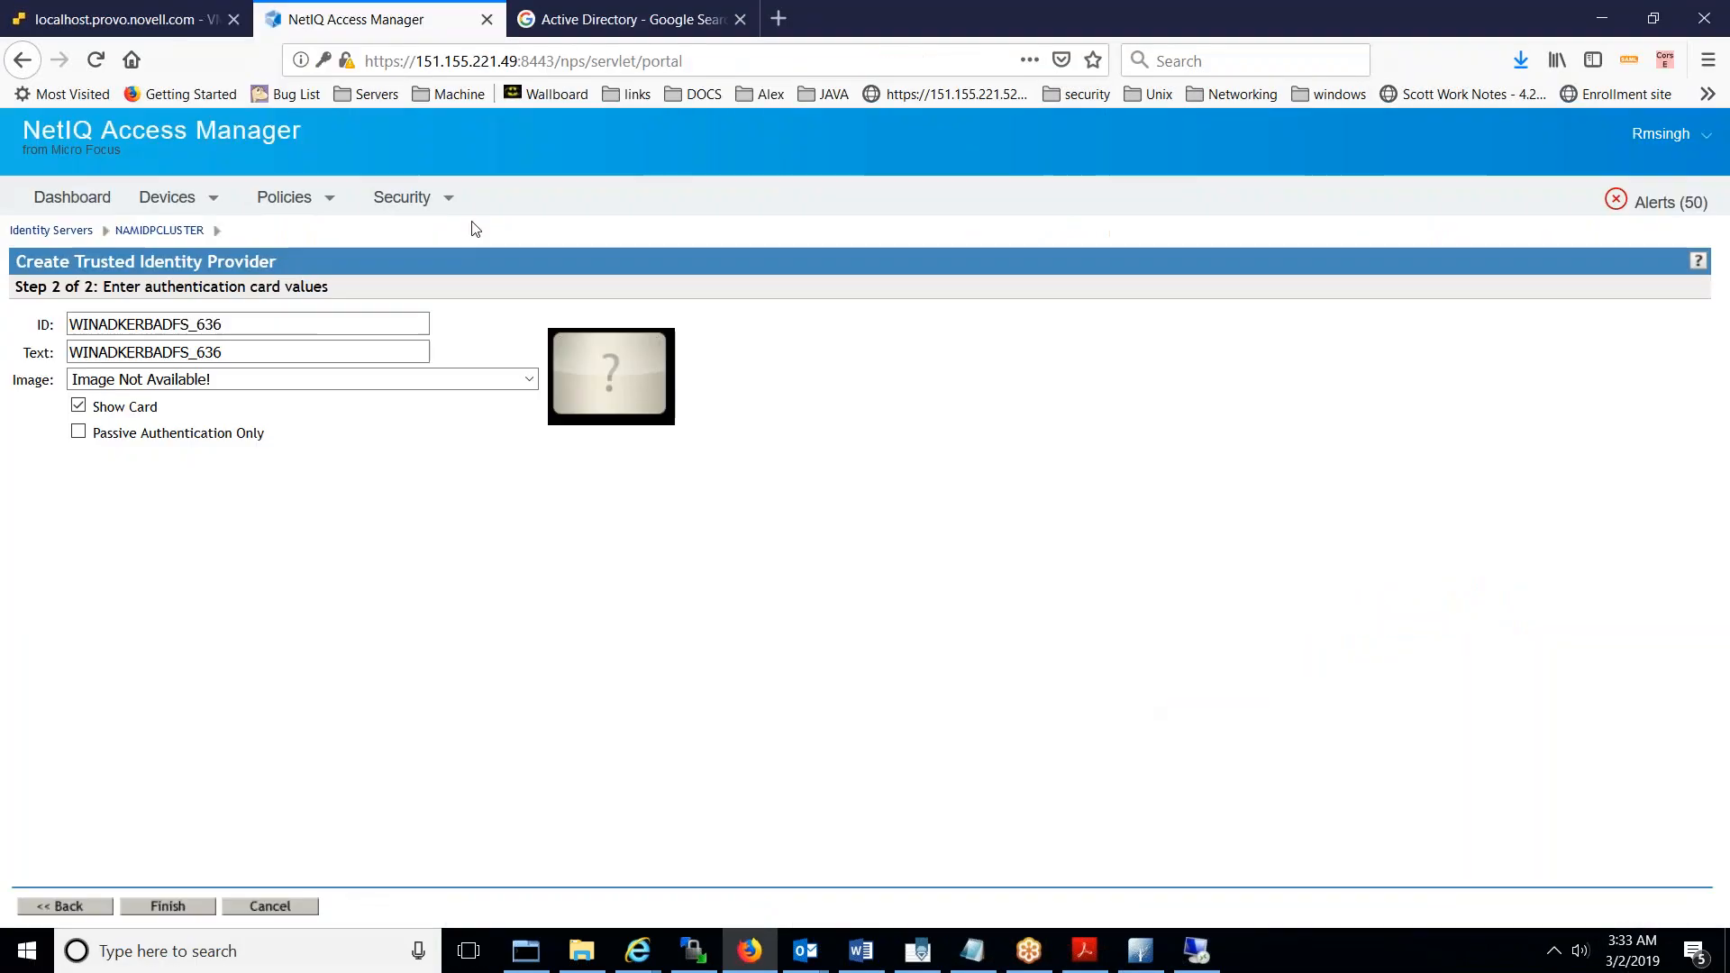
# - Start a local image set named WINADKERBADFS_636, with WINADKERBADFS_636 as description
pyautogui.click(484, 387)
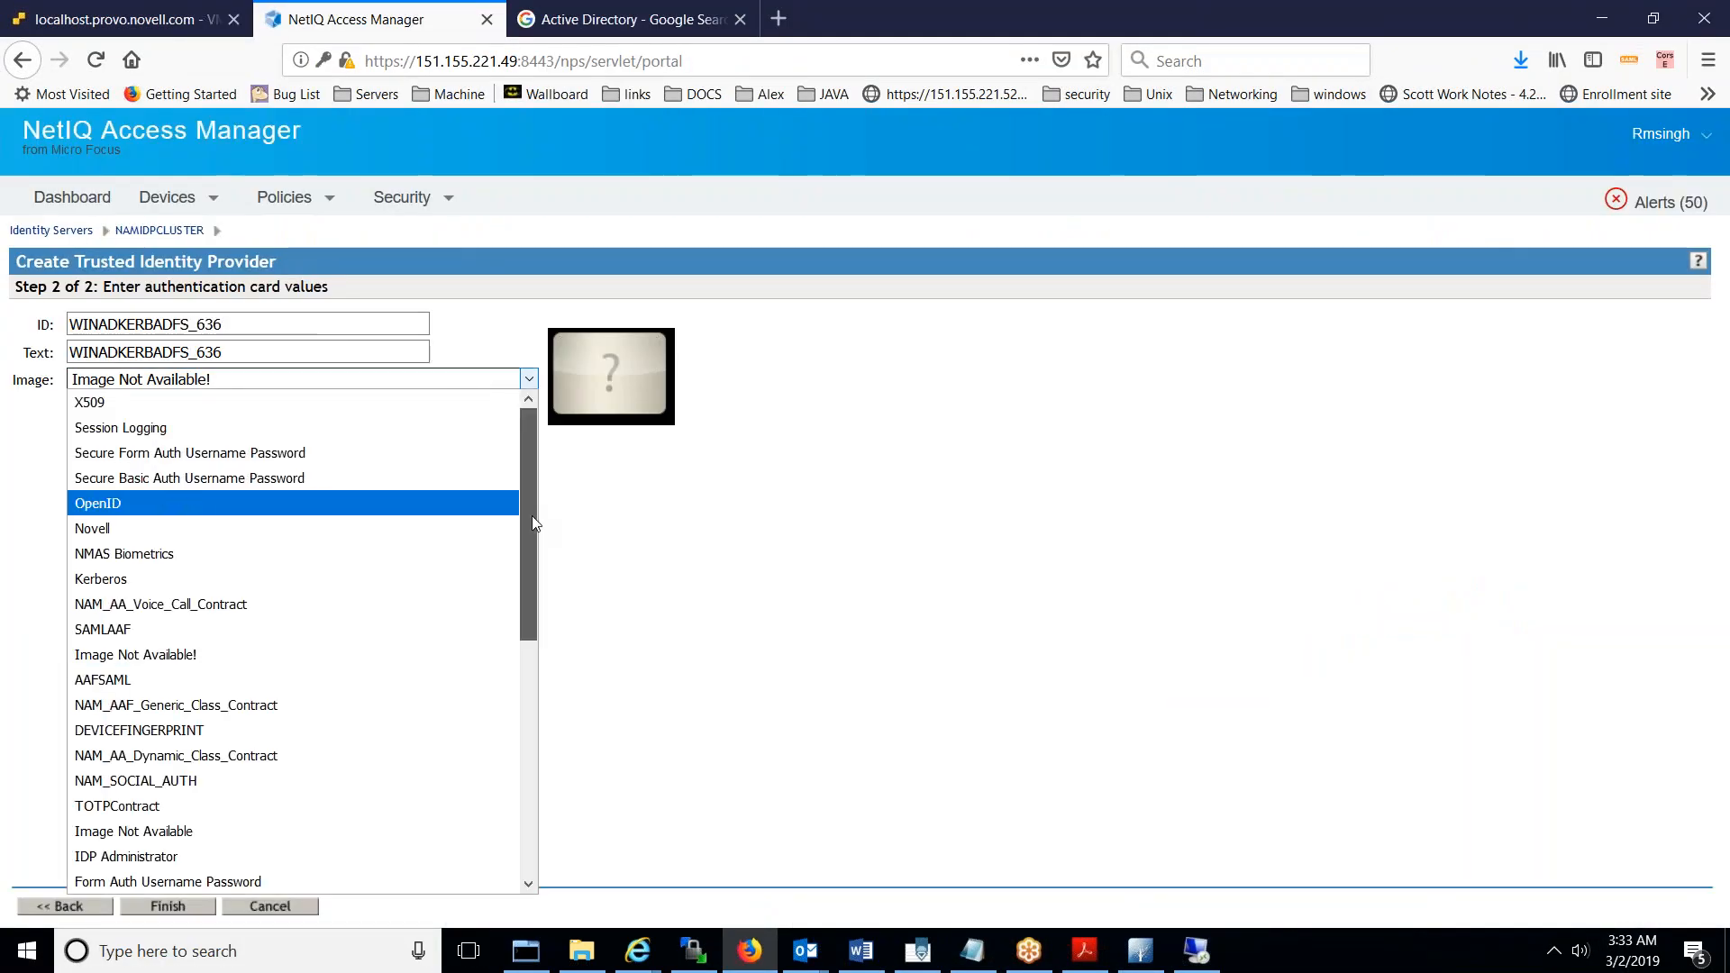
pyautogui.moveTo(532, 516); pyautogui.dragTo(559, 870)
pyautogui.click(229, 882)
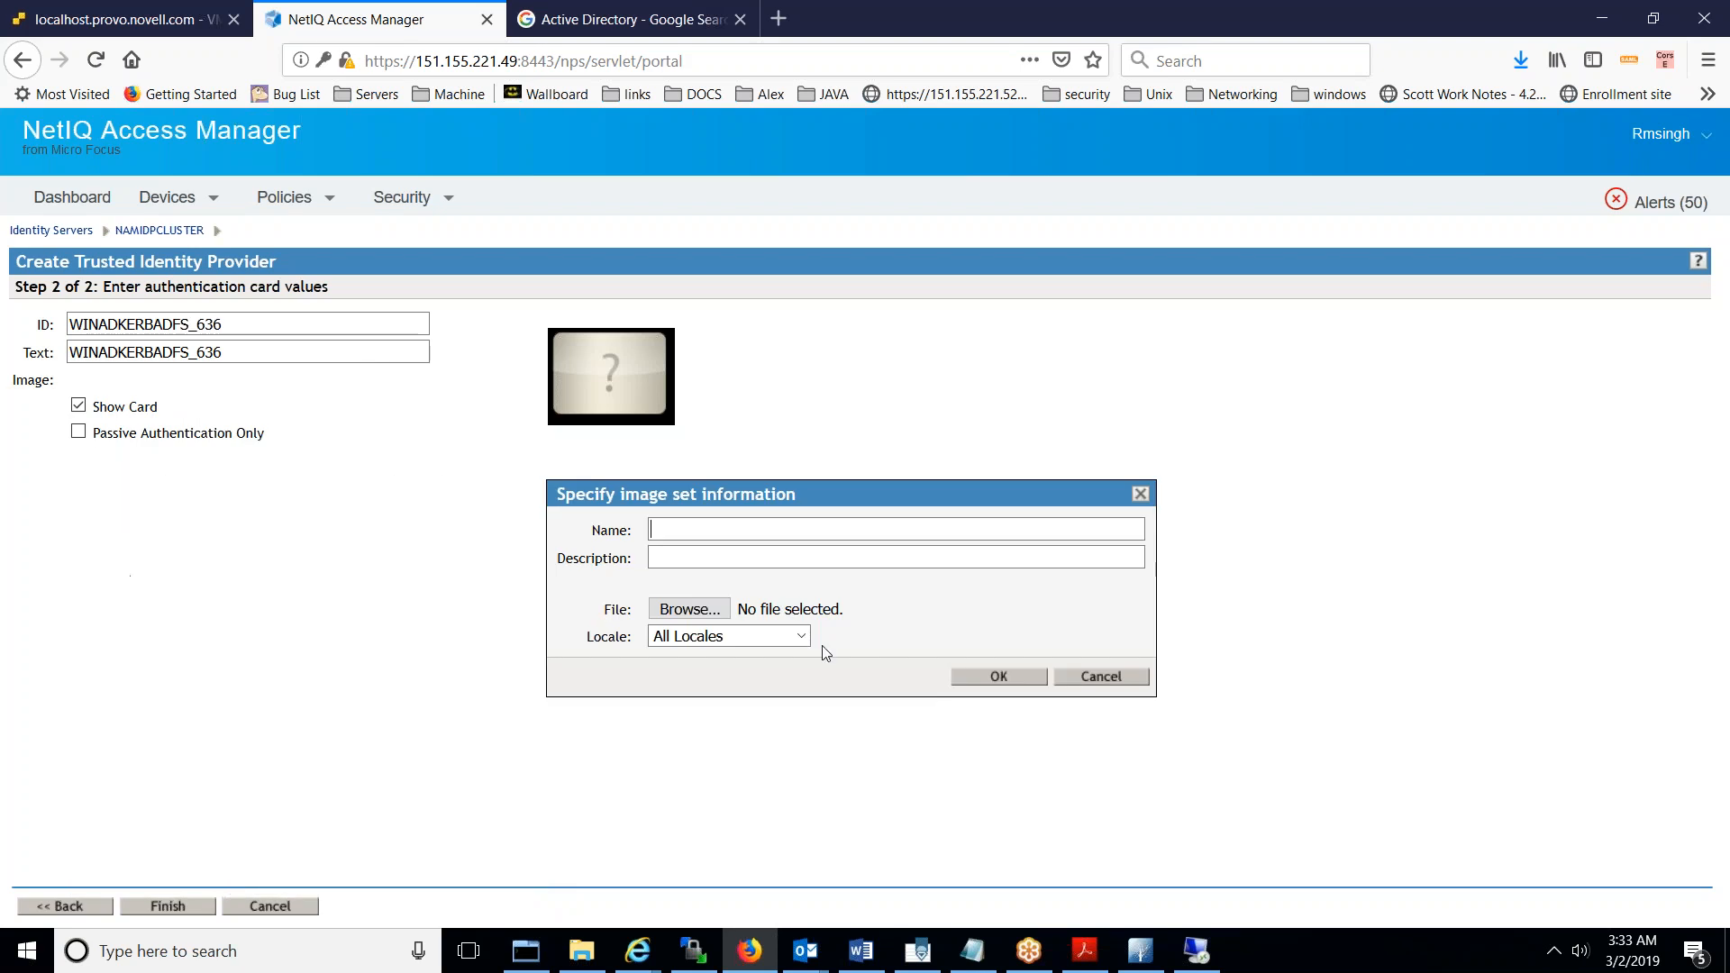
pyautogui.hotkey('ctrl', 'v')
pyautogui.press('Tab')
pyautogui.hotkey('ctrl', 'v')
pyautogui.press('Tab')
pyautogui.press('Return')
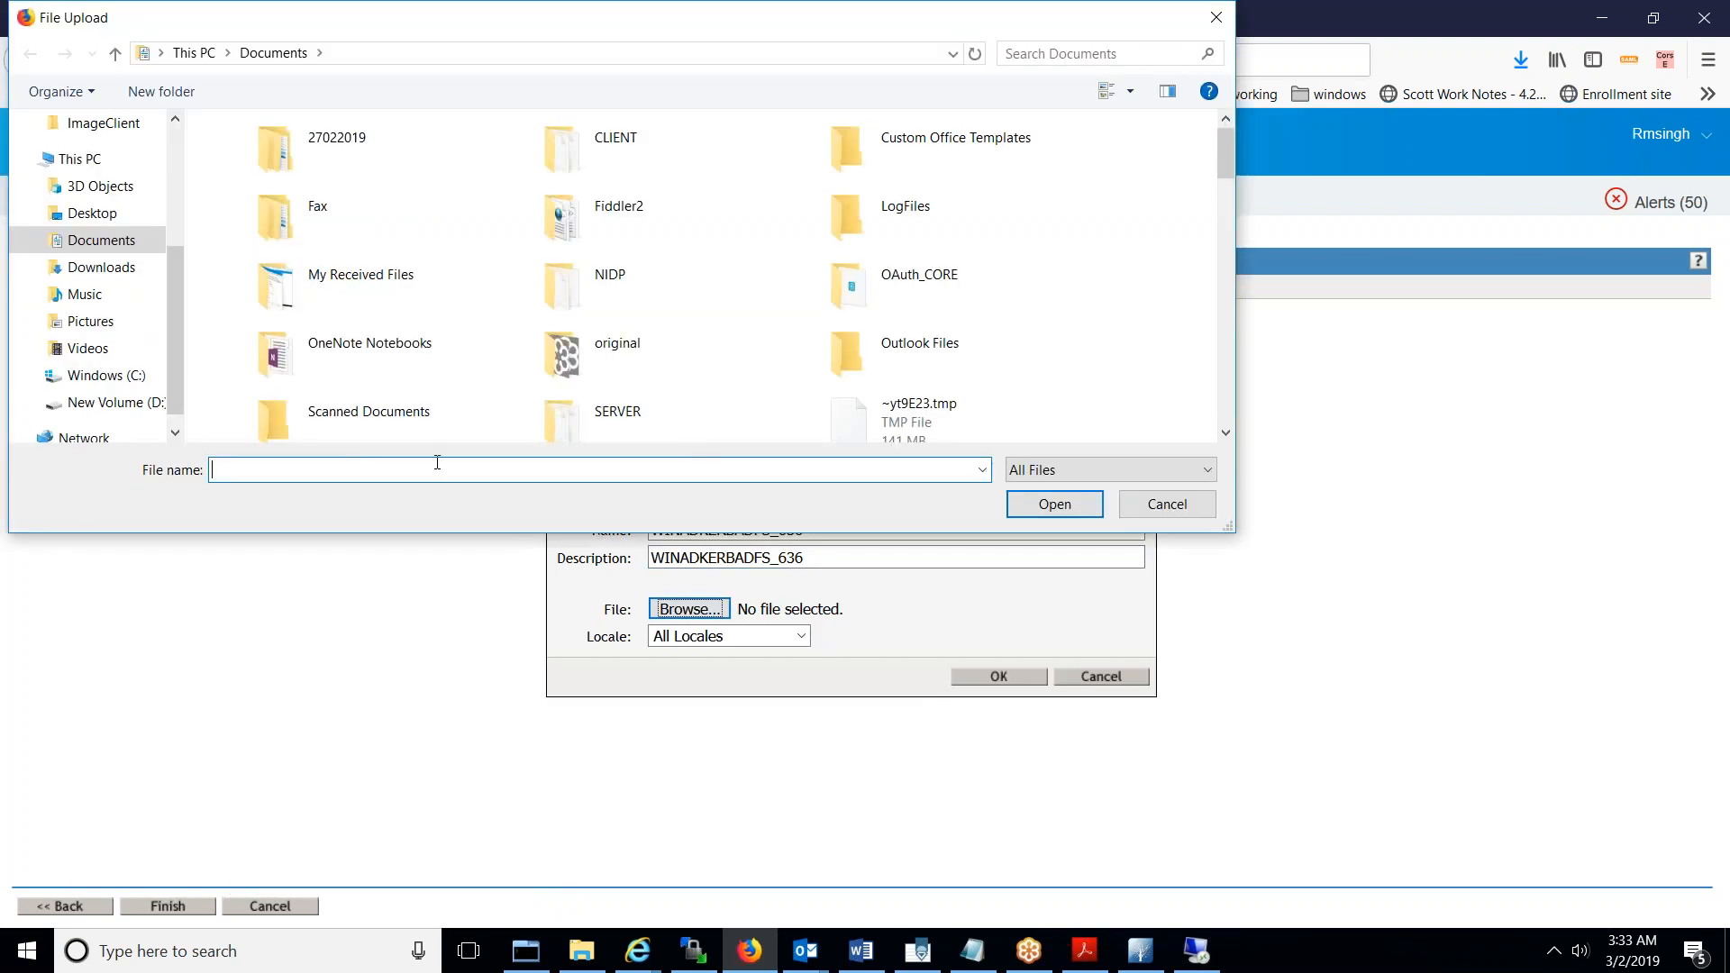
# - Use AD.png from the NAM_Images folder as the card image and finish the contract
pyautogui.click(128, 411)
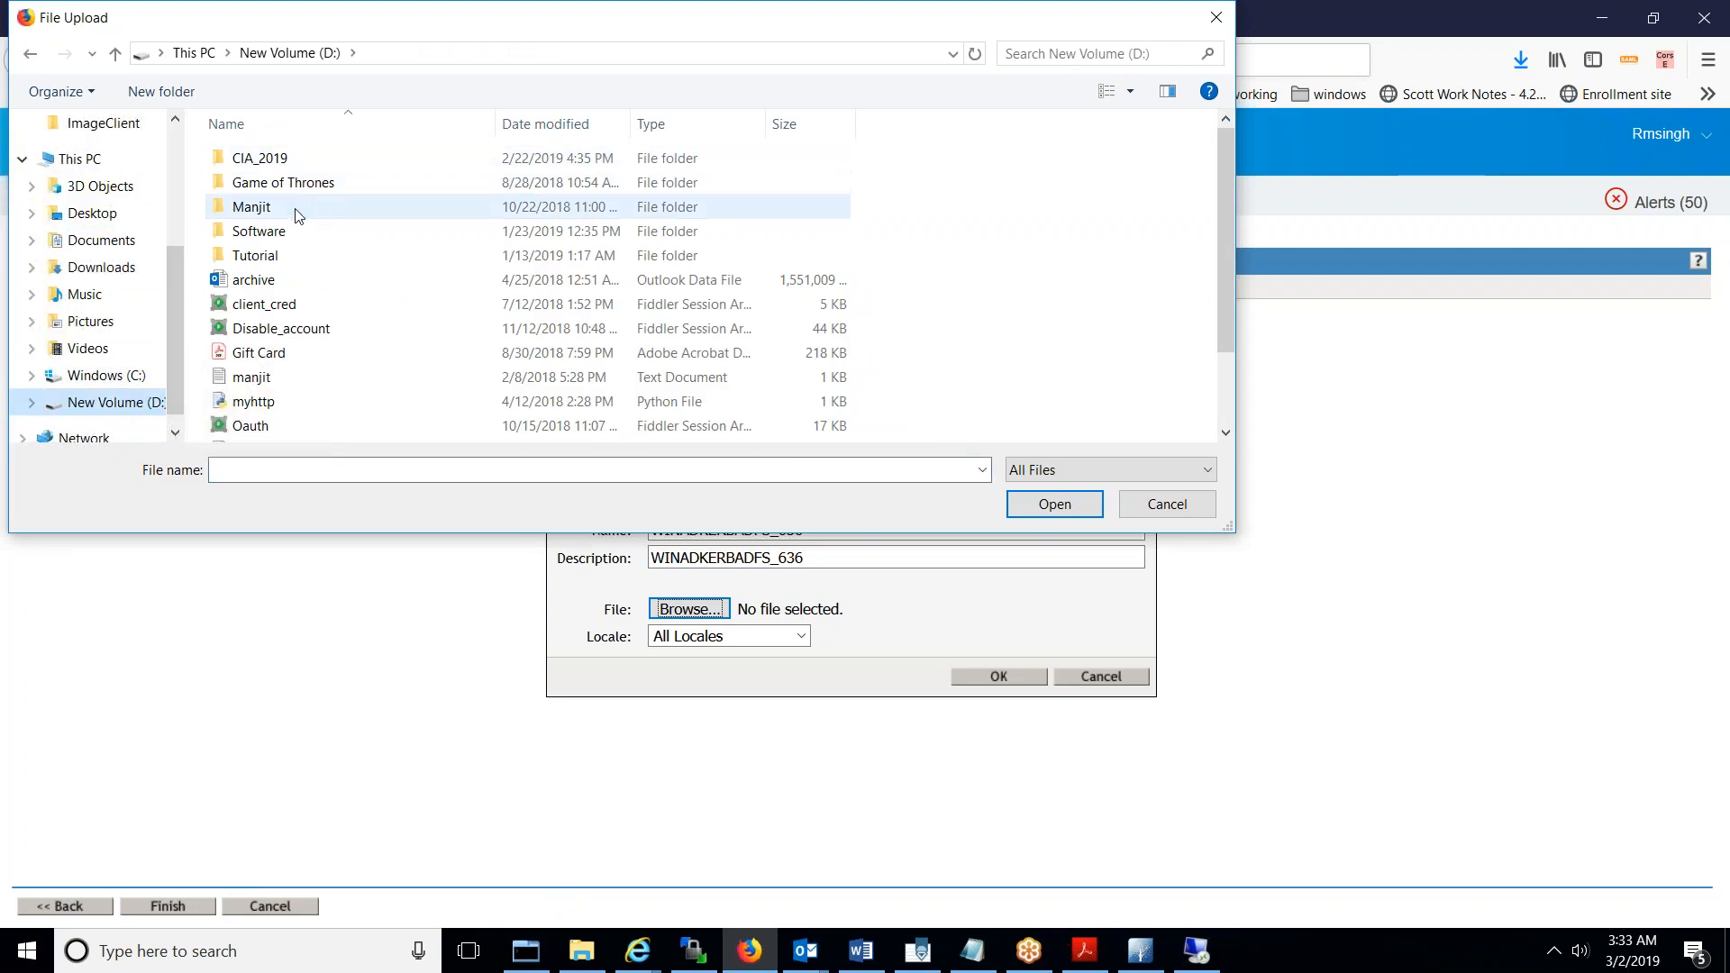
pyautogui.doubleClick(261, 206)
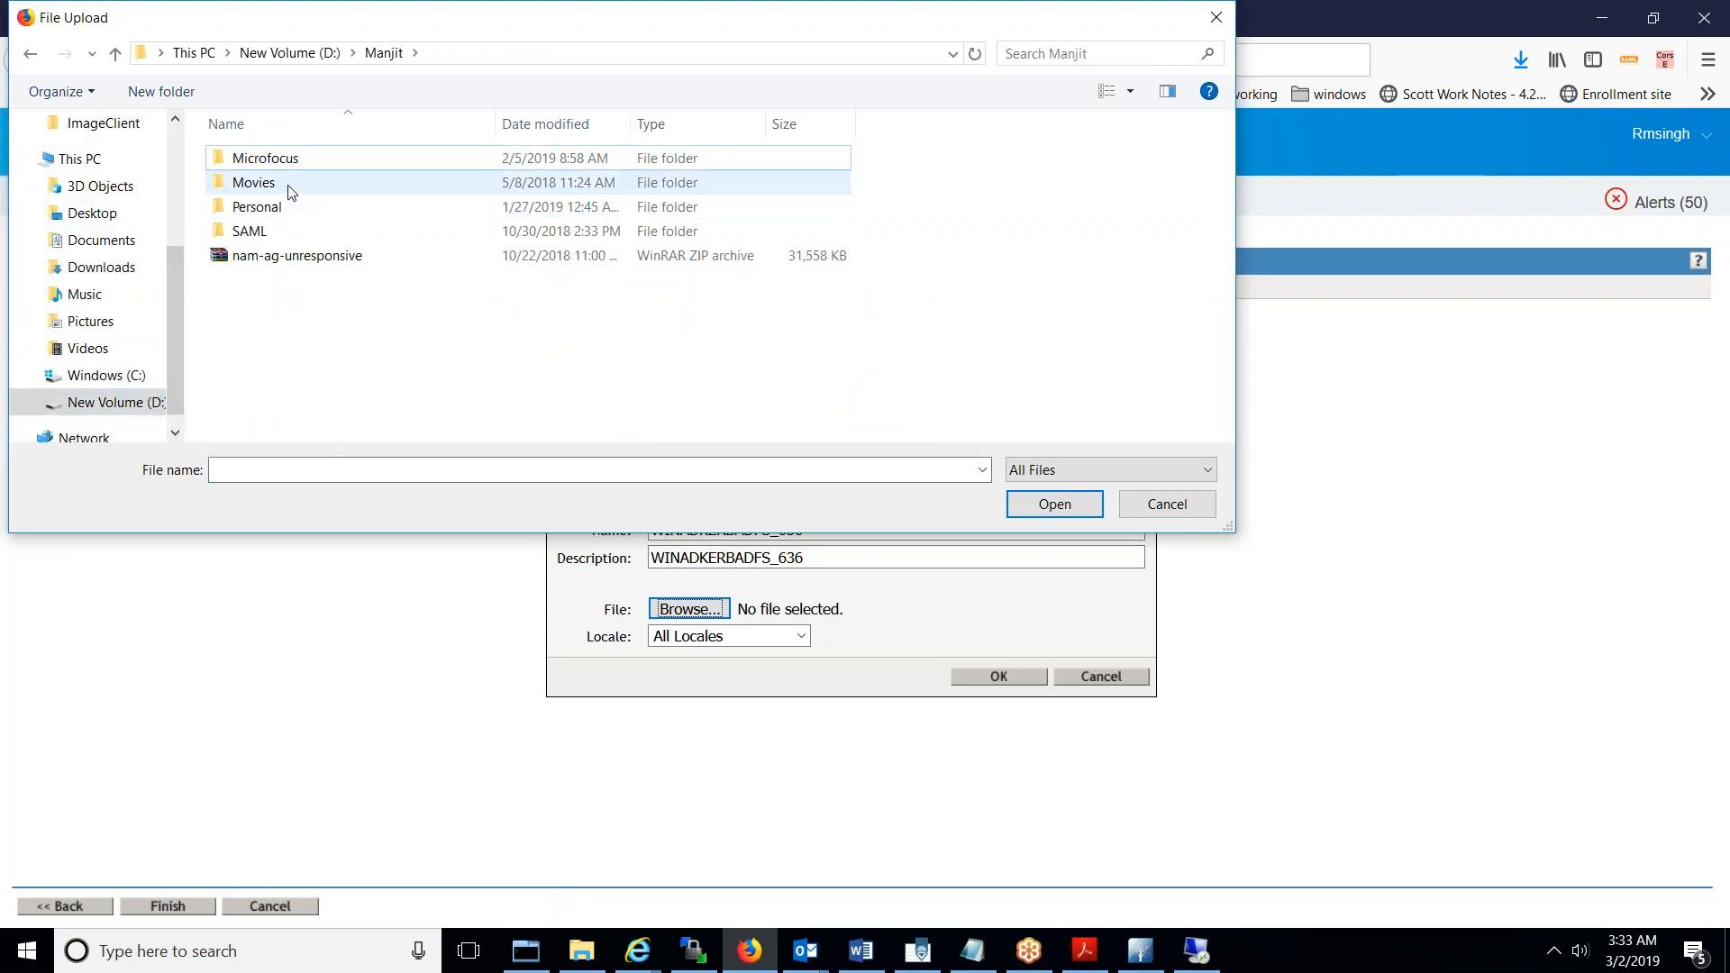
pyautogui.doubleClick(290, 159)
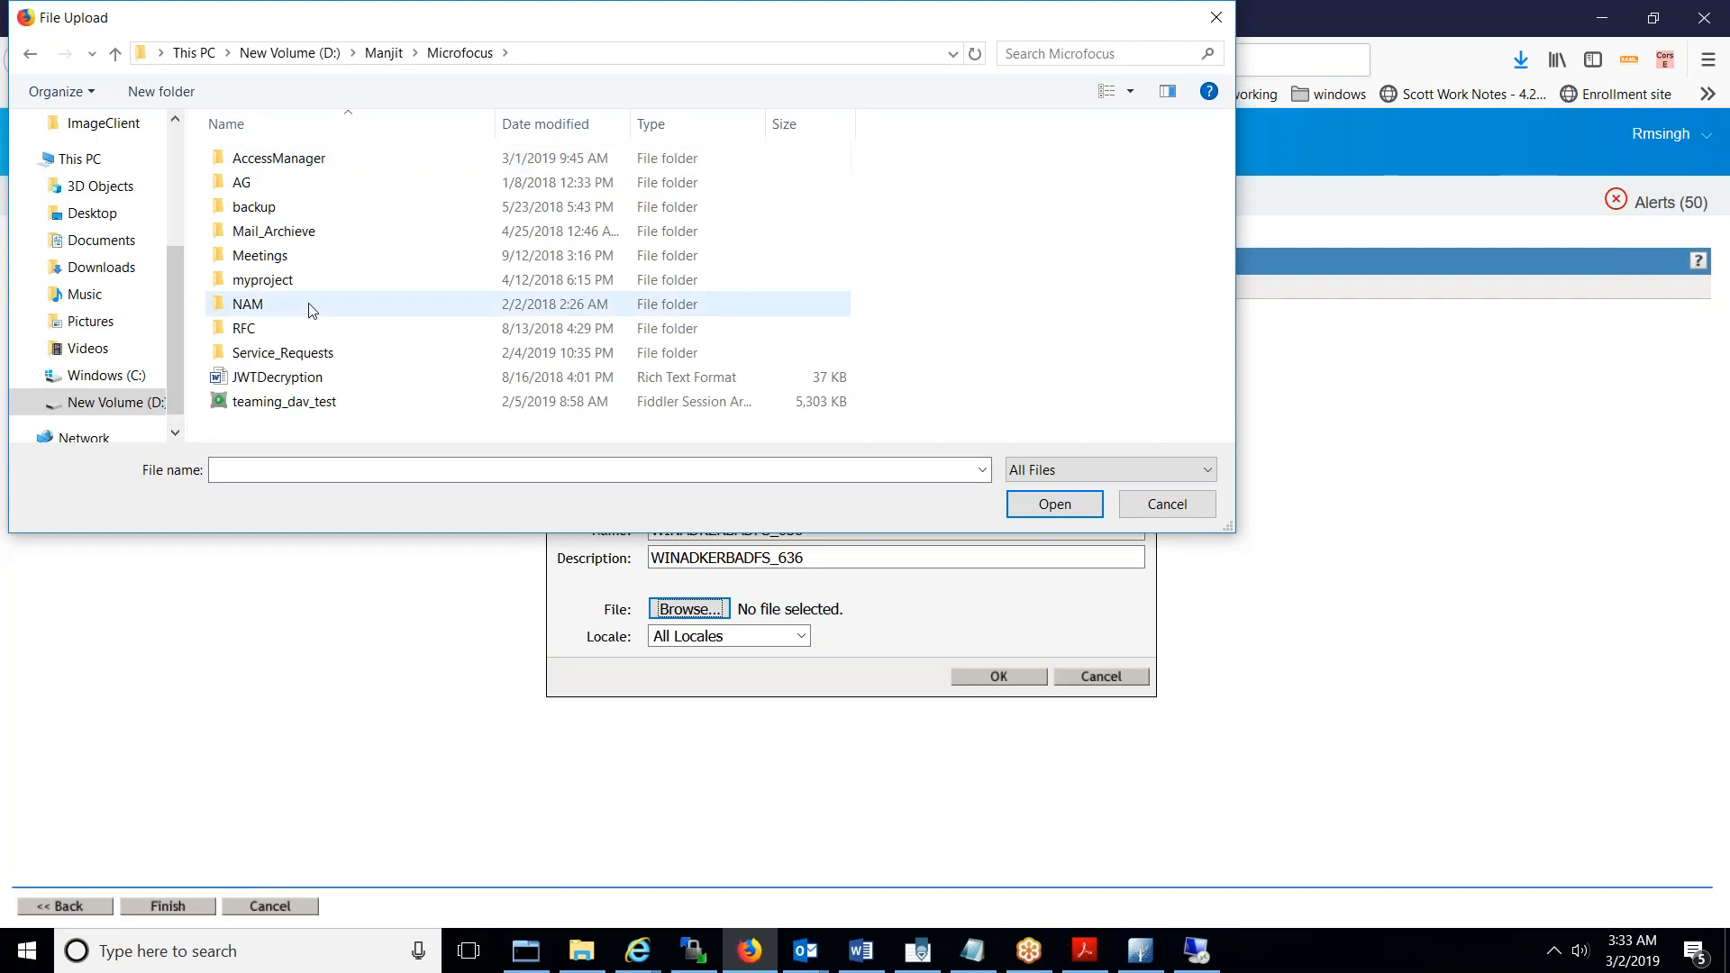
pyautogui.doubleClick(282, 159)
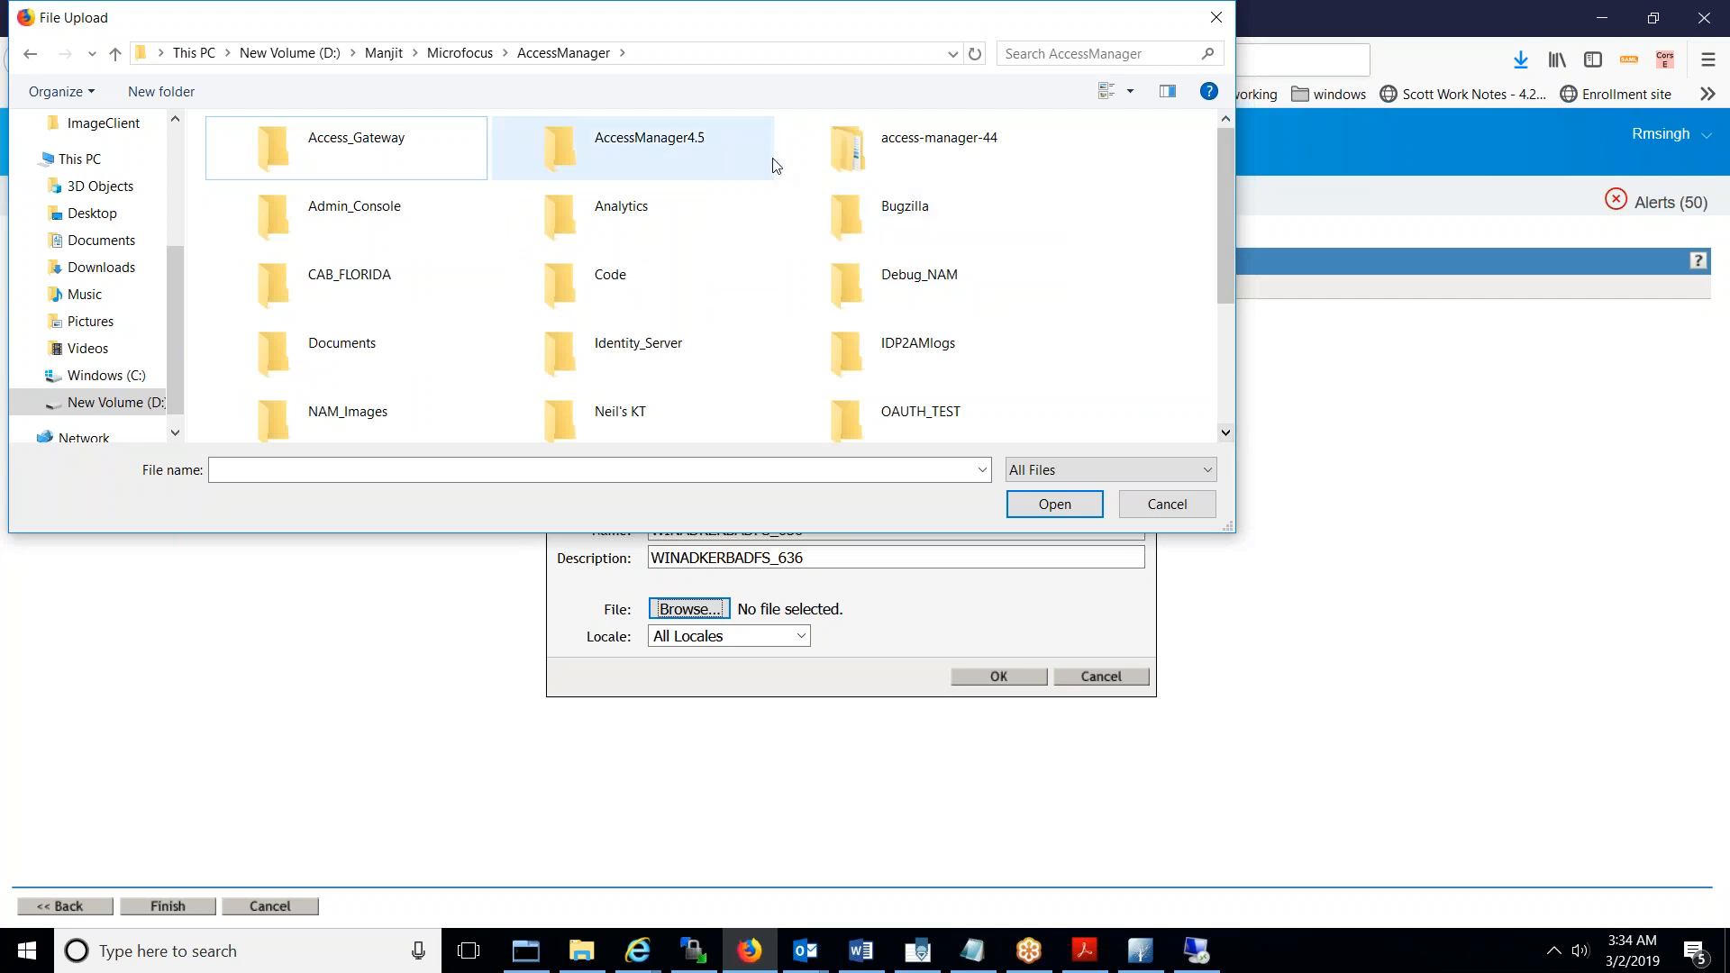
pyautogui.doubleClick(392, 416)
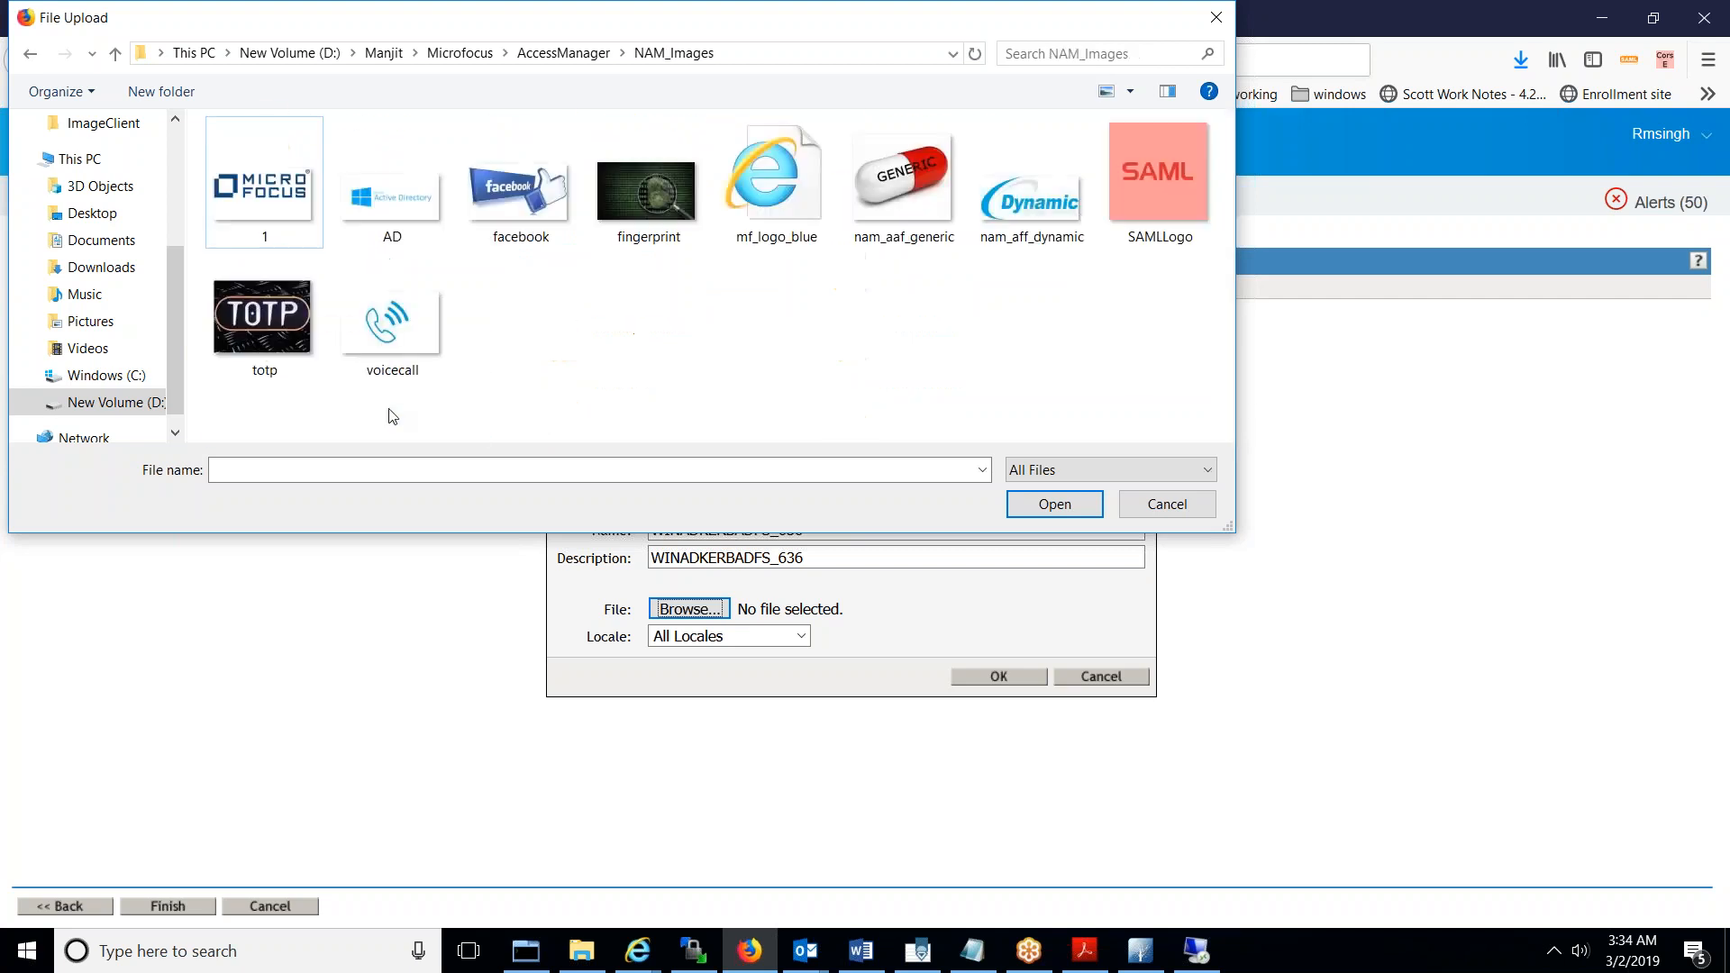
pyautogui.doubleClick(377, 218)
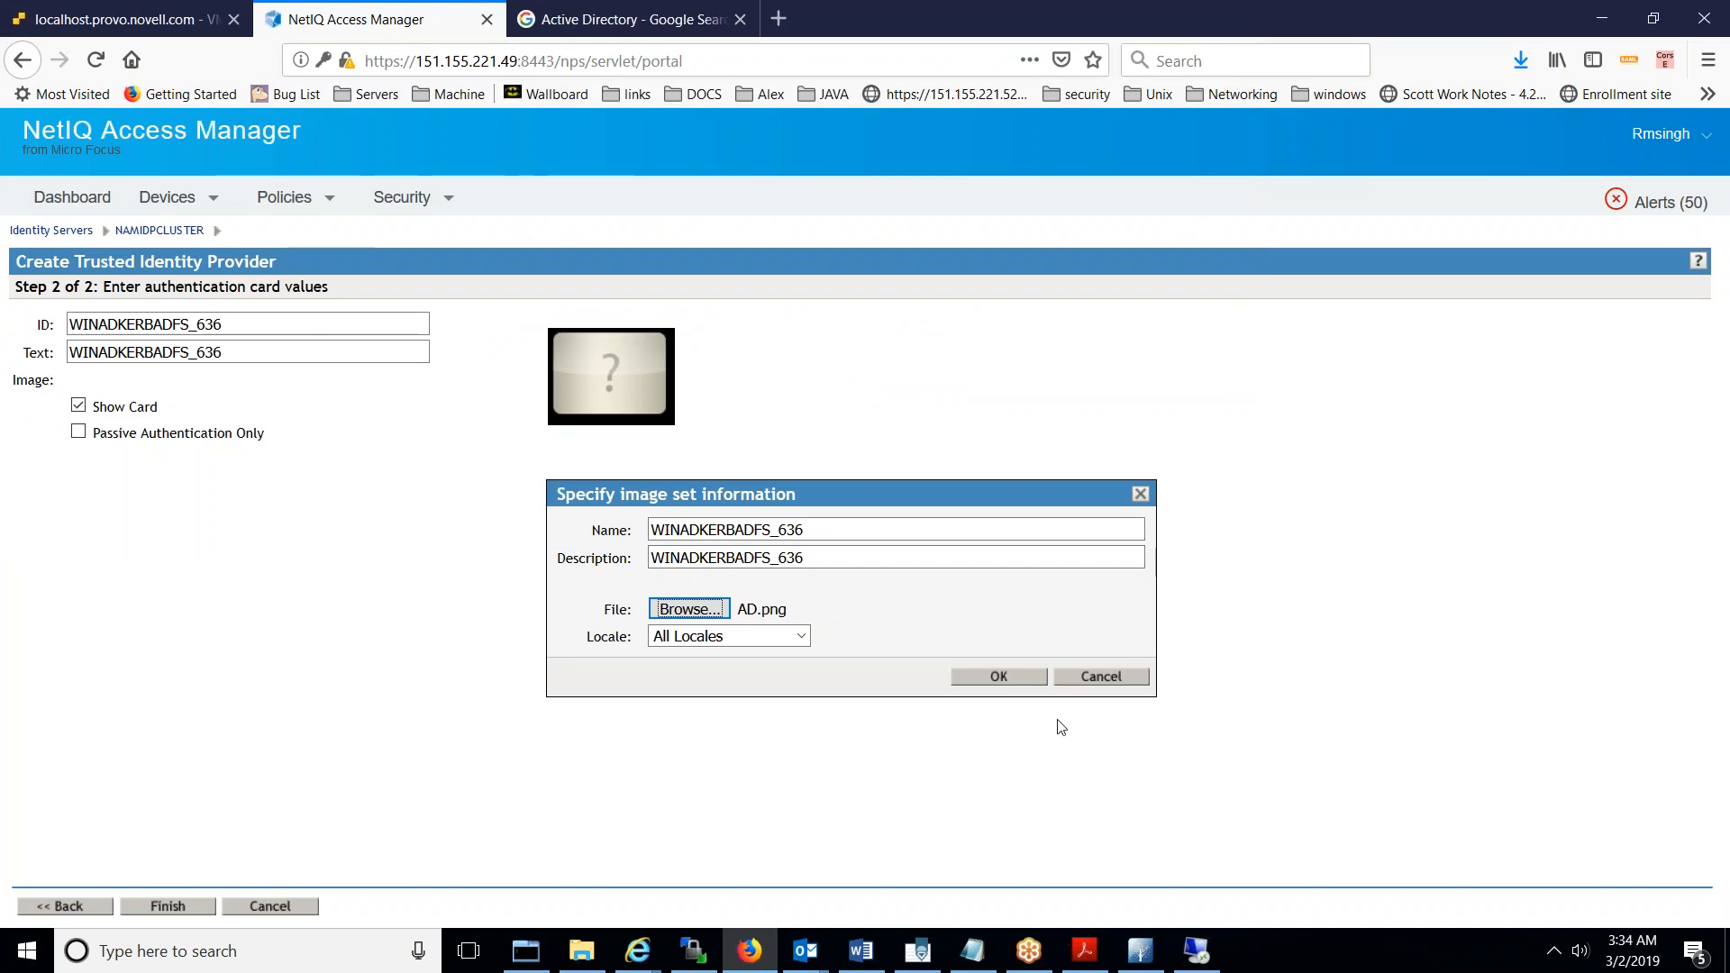
pyautogui.click(1025, 678)
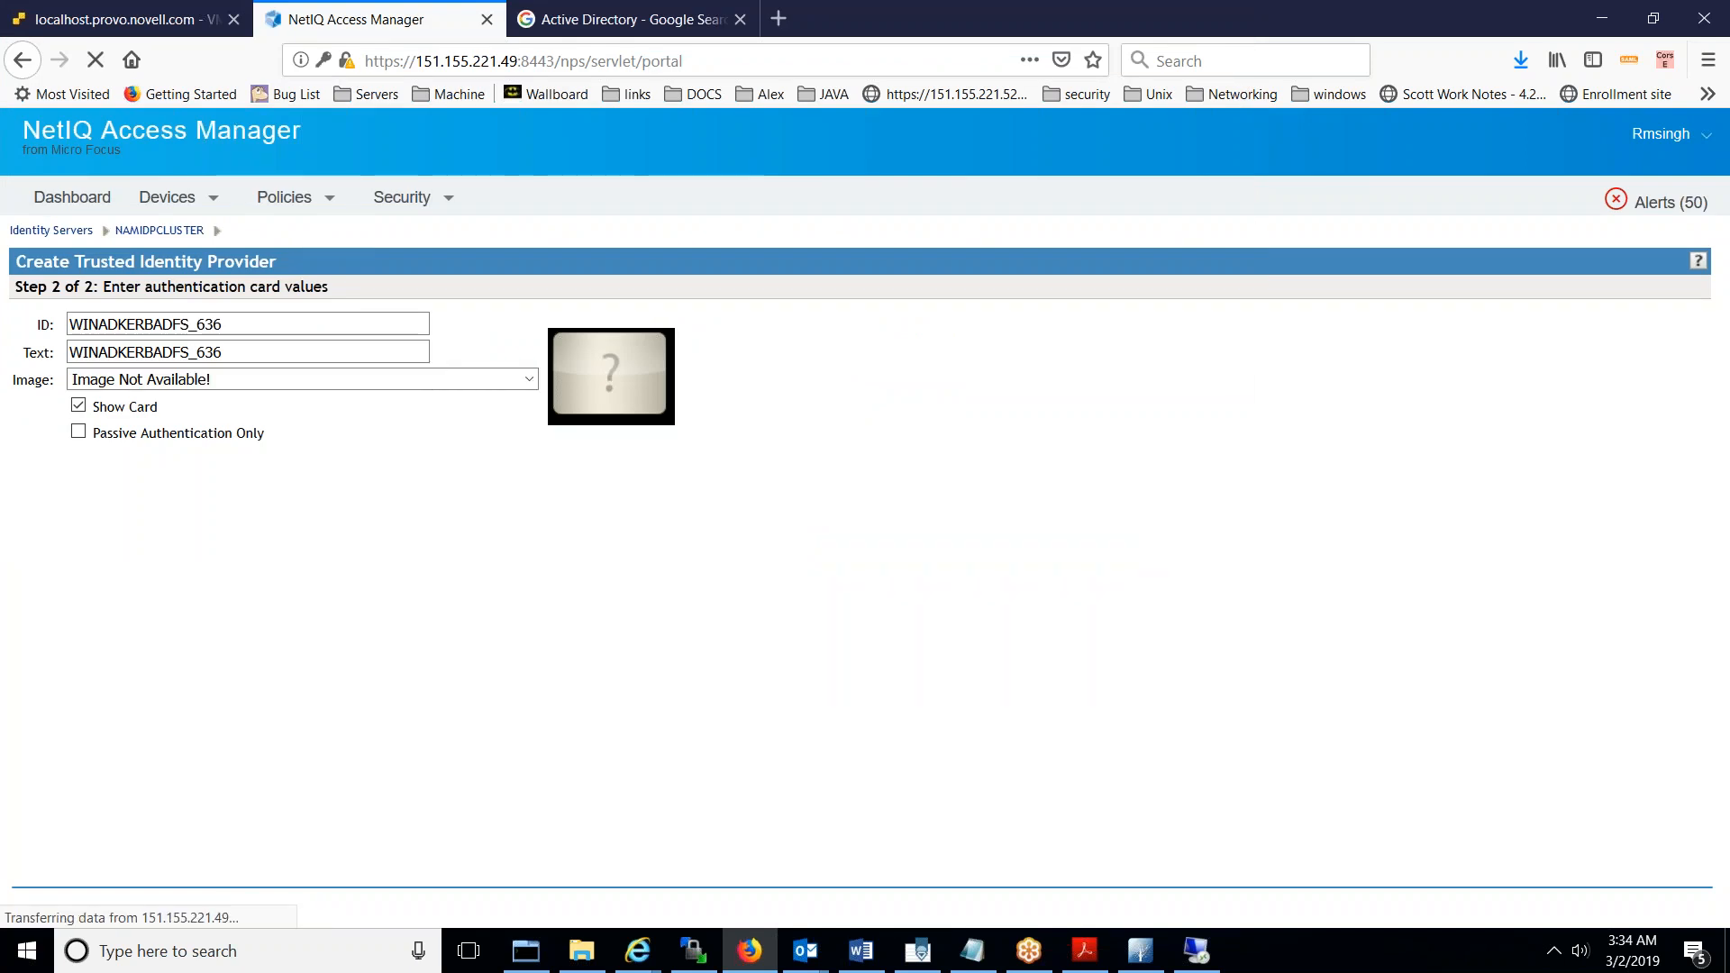
pyautogui.click(167, 907)
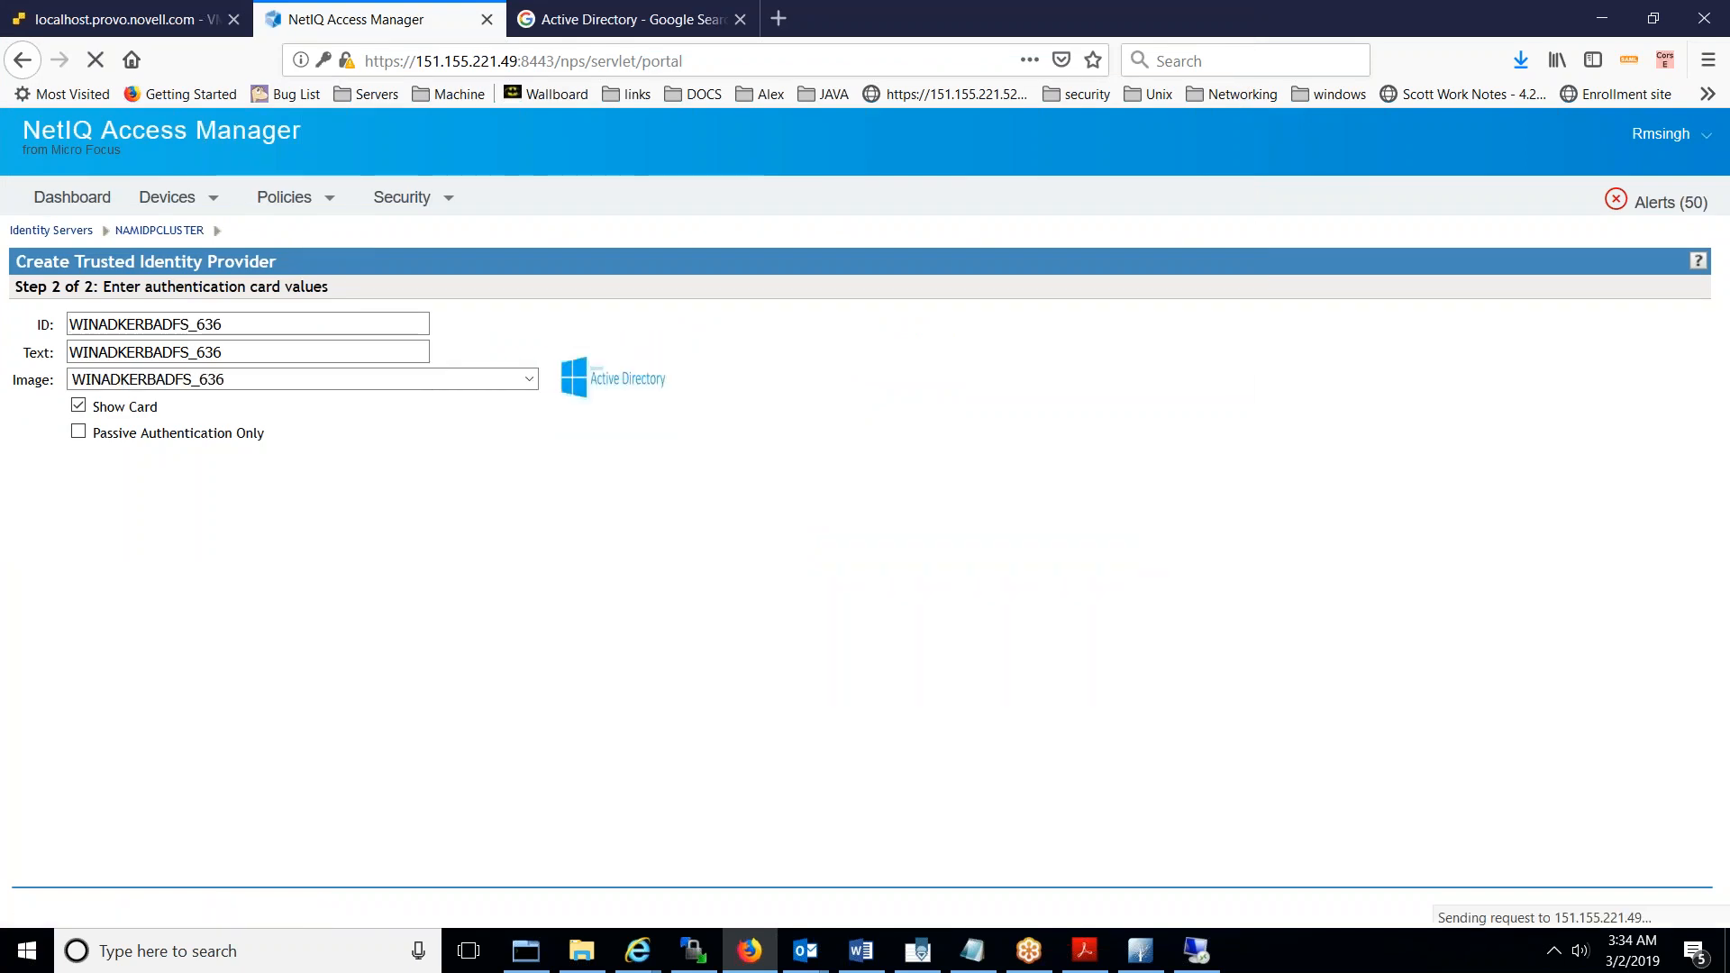
pyautogui.click(88, 906)
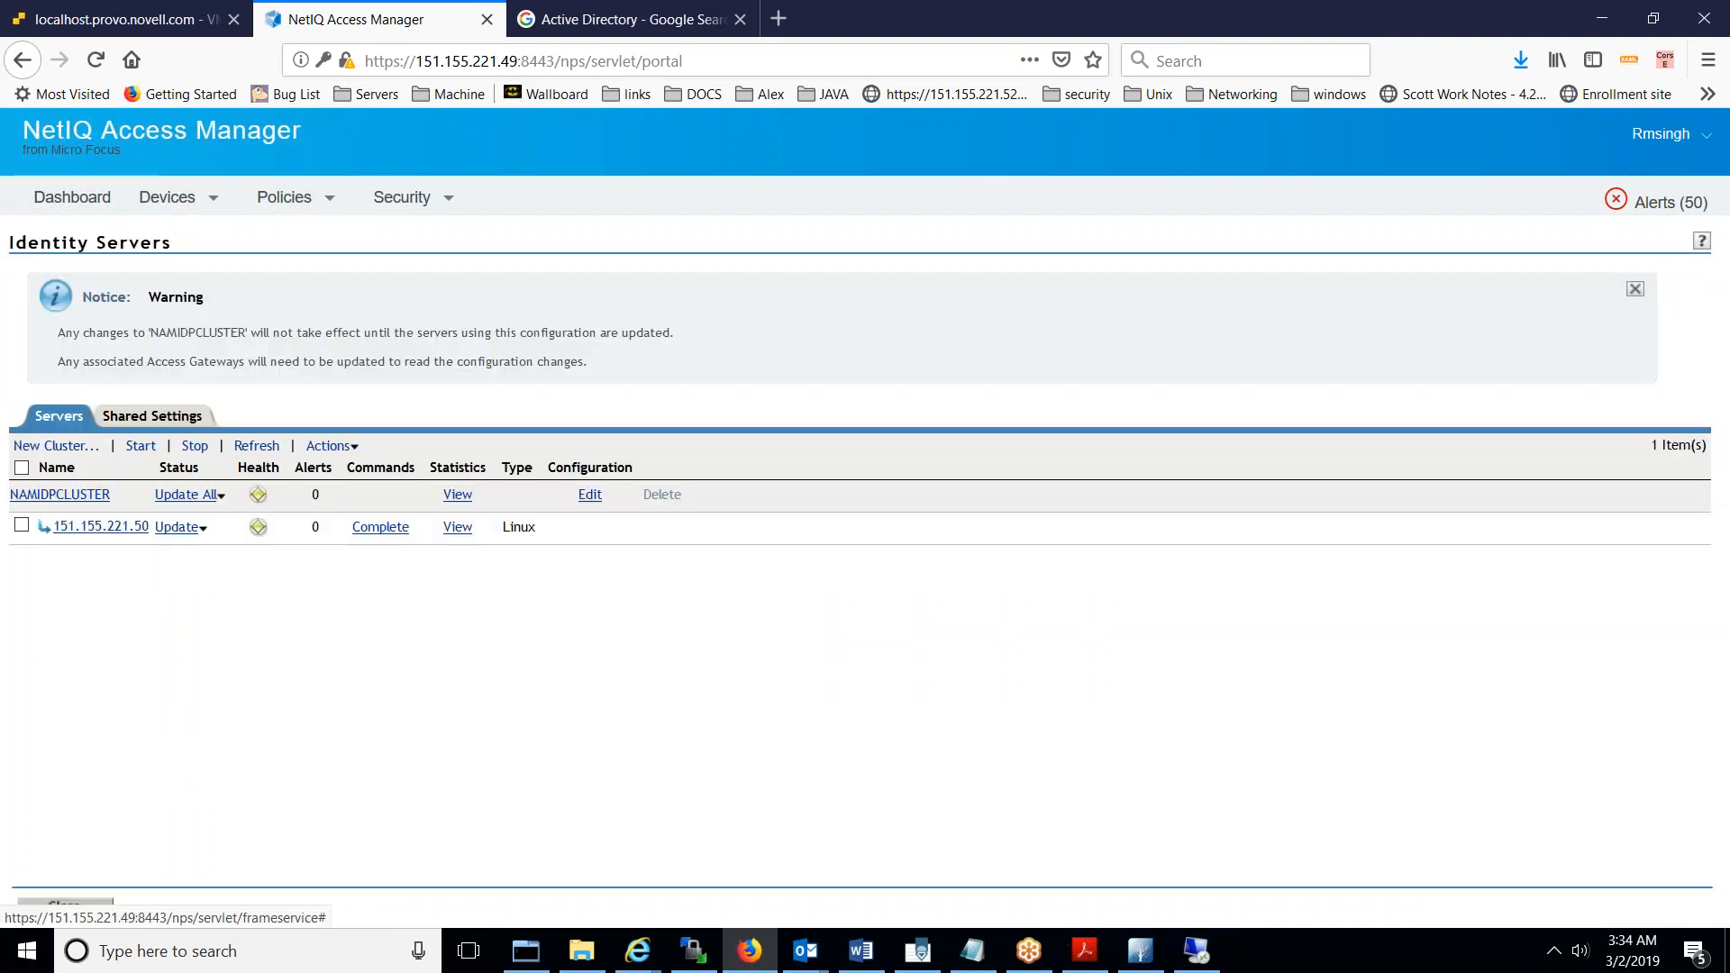
# - Update All on NAMIDPCLUSTER, refresh until both servers show Current, then bring up MTPuTTY
pyautogui.click(191, 495)
pyautogui.click(347, 690)
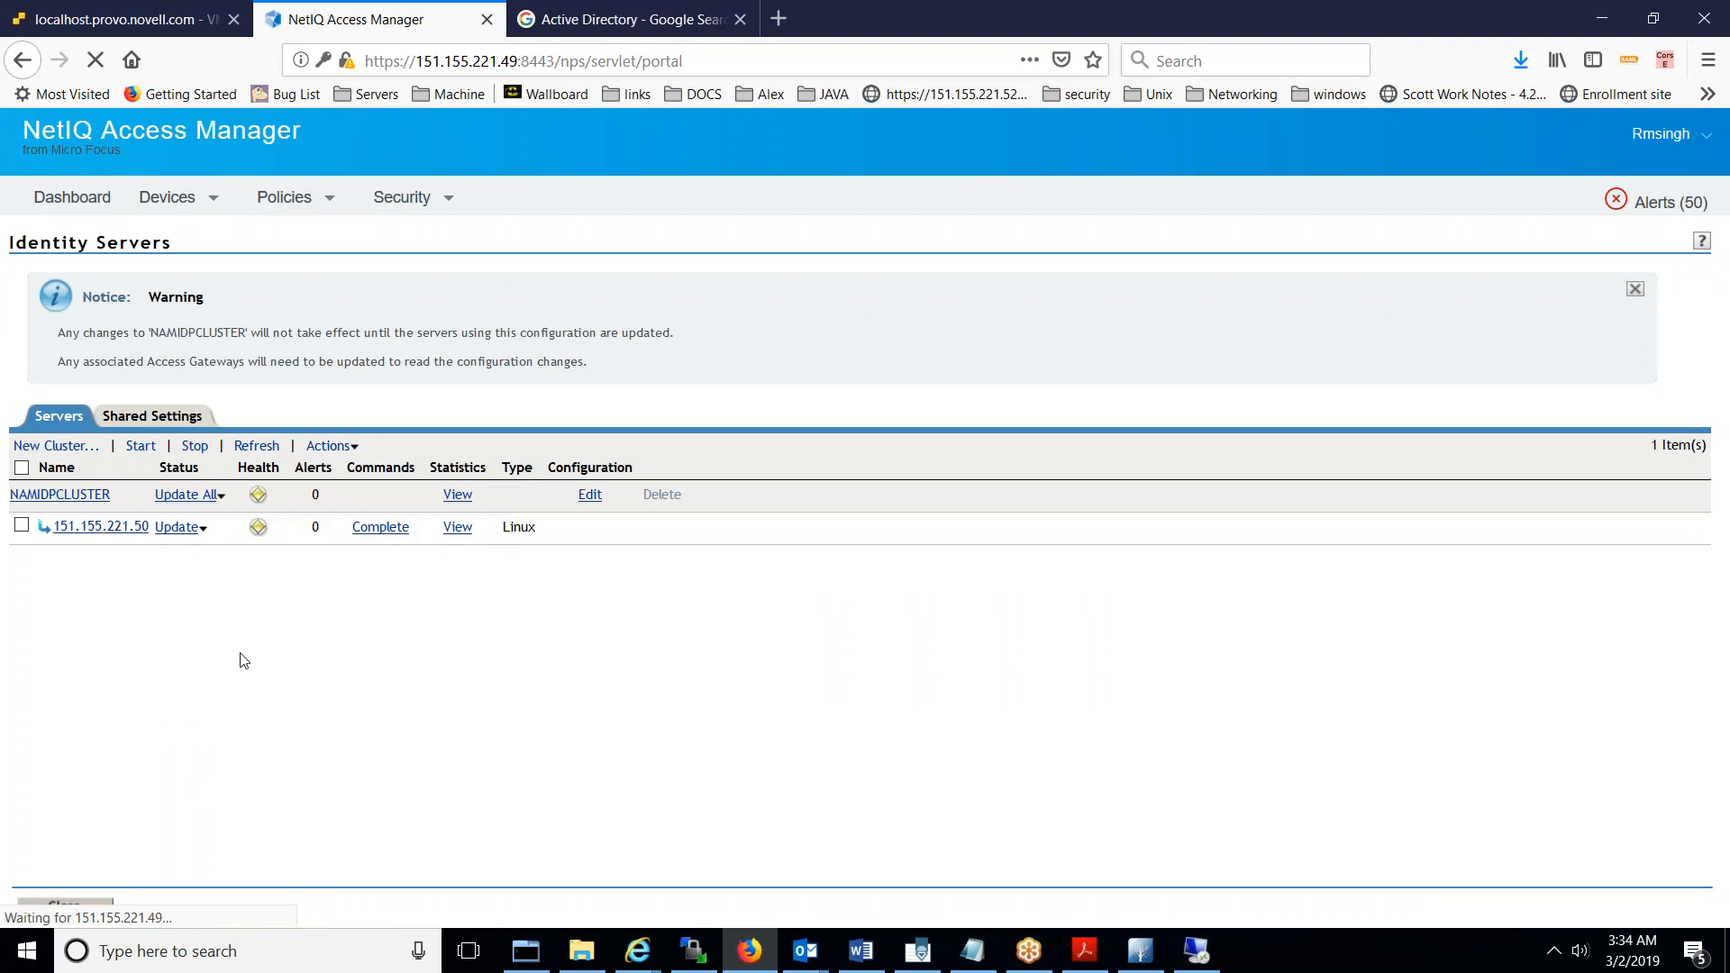
pyautogui.click(256, 447)
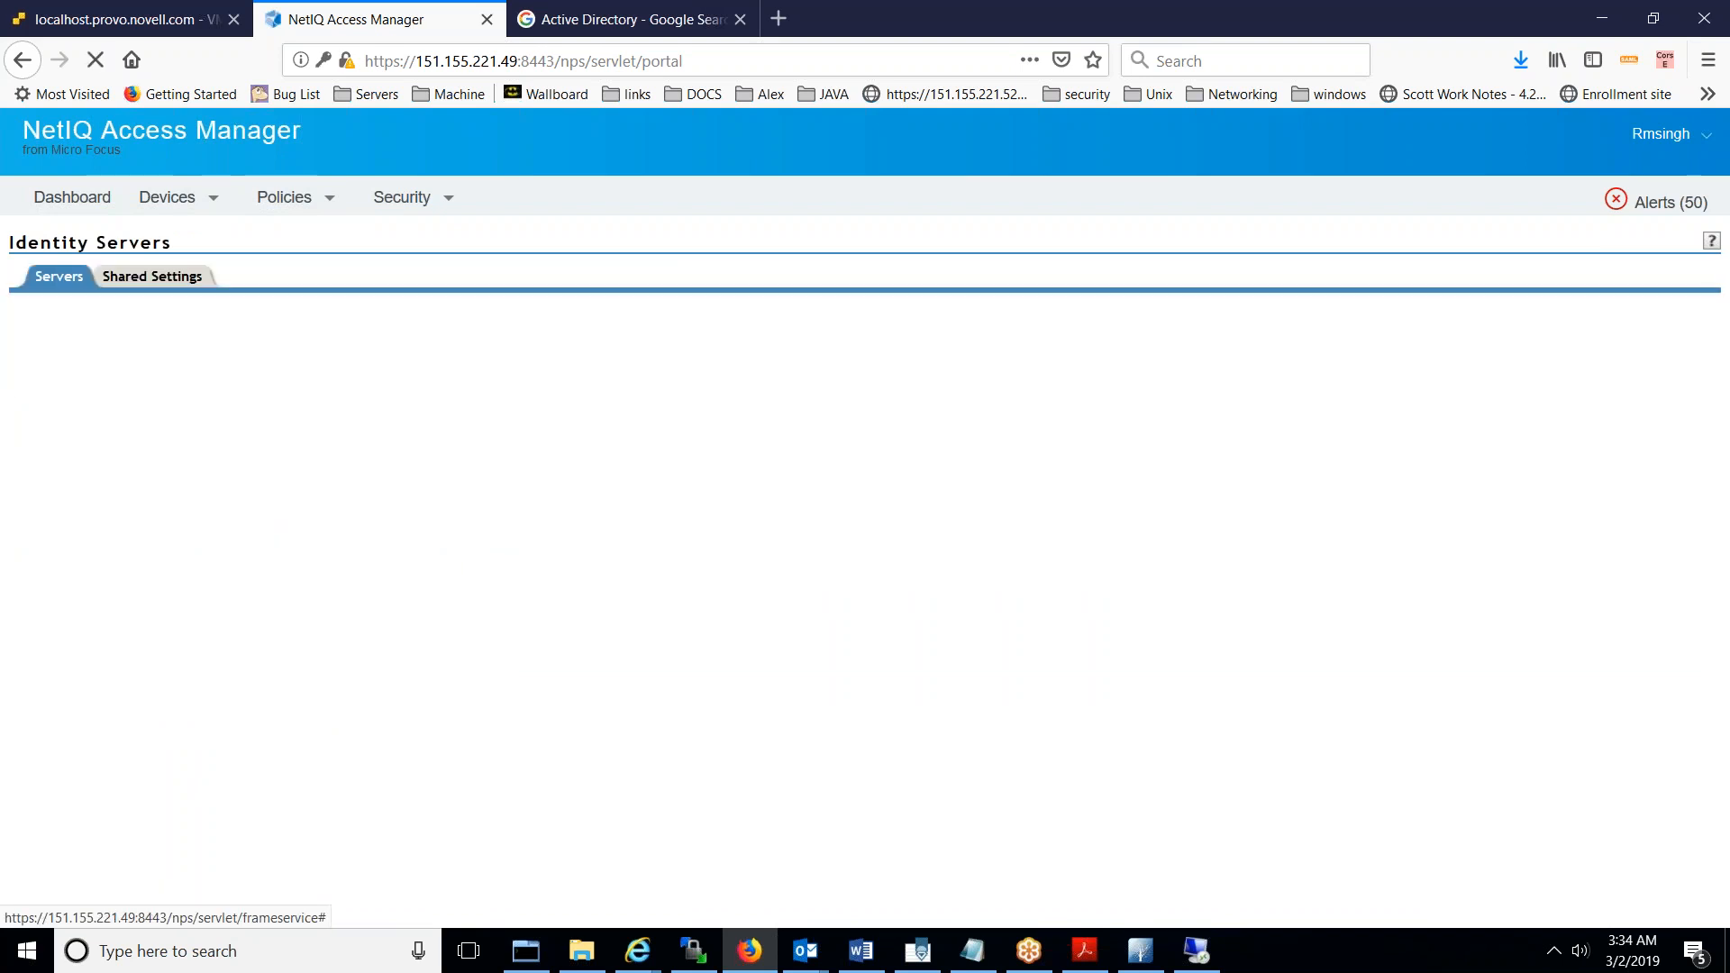
pyautogui.click(252, 314)
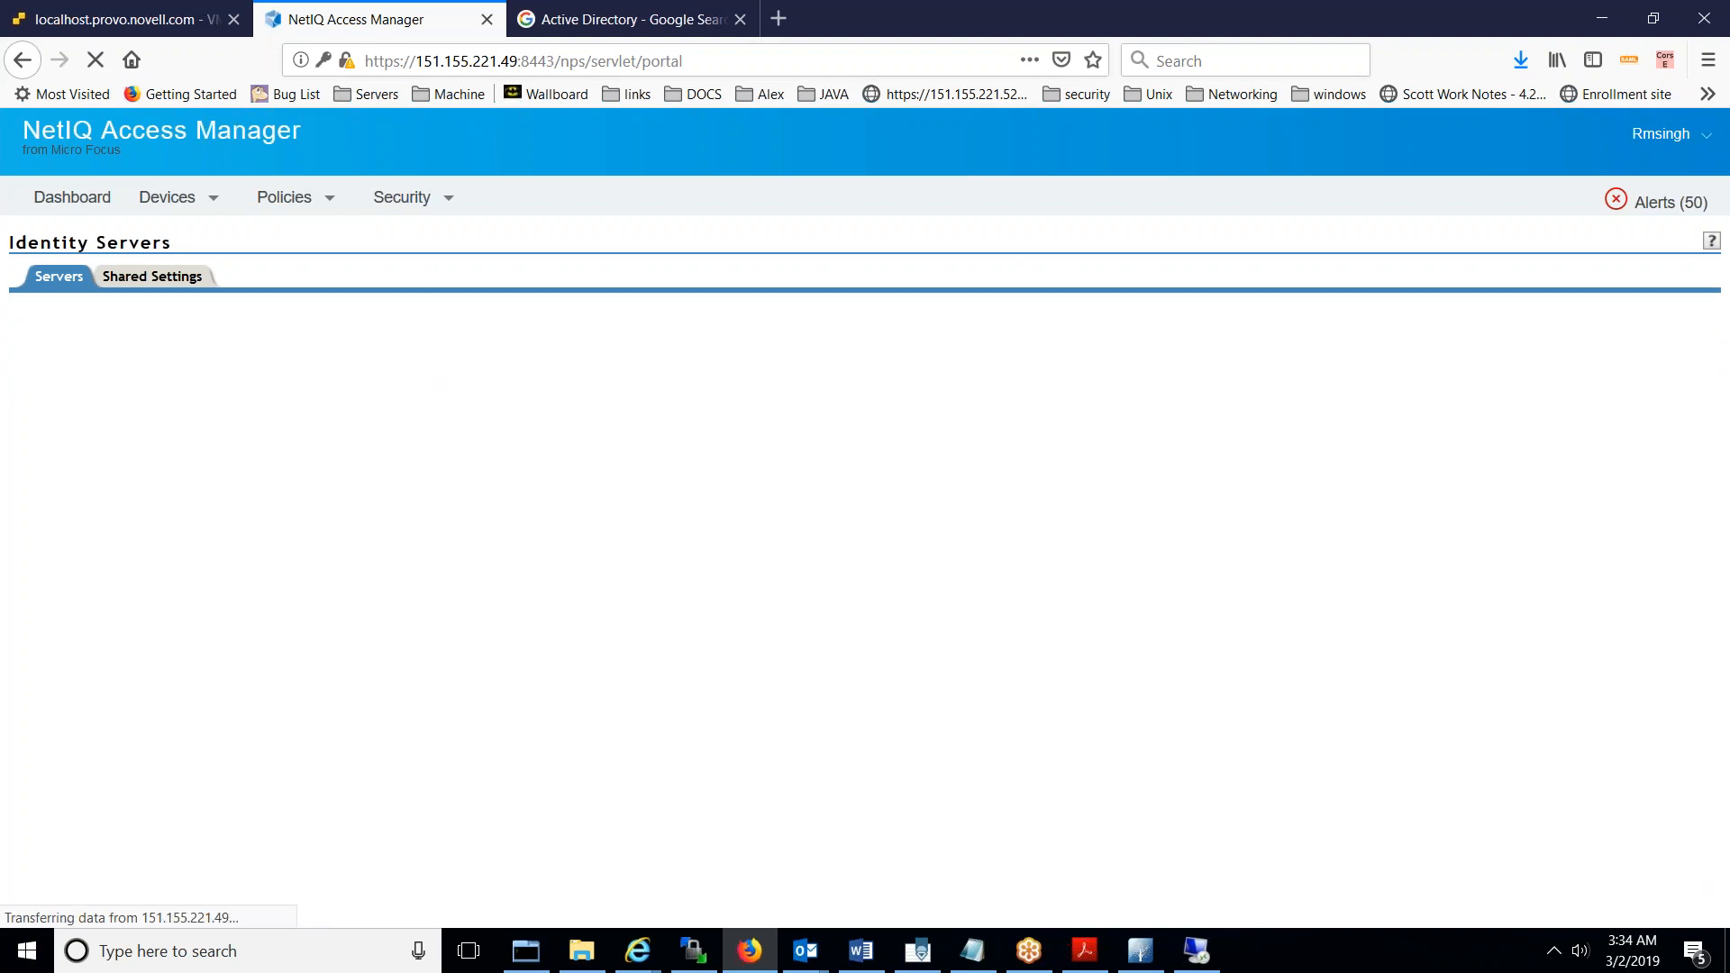
pyautogui.click(527, 958)
pyautogui.click(128, 396)
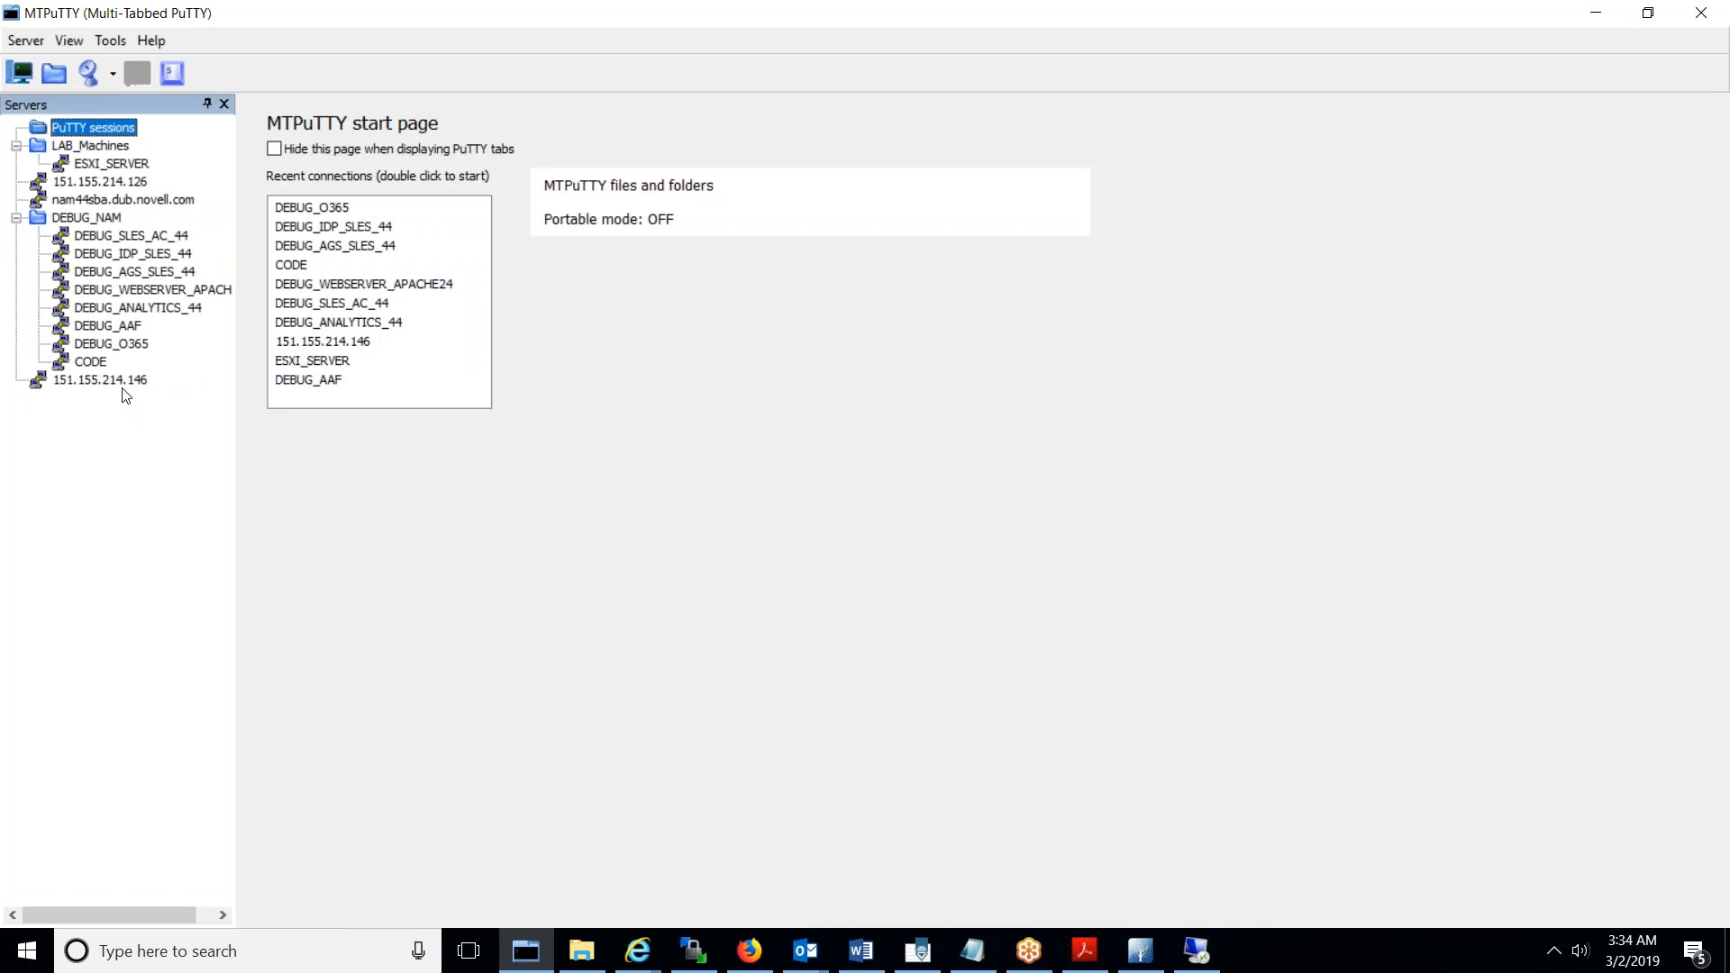
# - Open a PuTTY session from the saved 151.155.214.146 entry and log in as root
pyautogui.click(124, 385)
pyautogui.rightClick(125, 396)
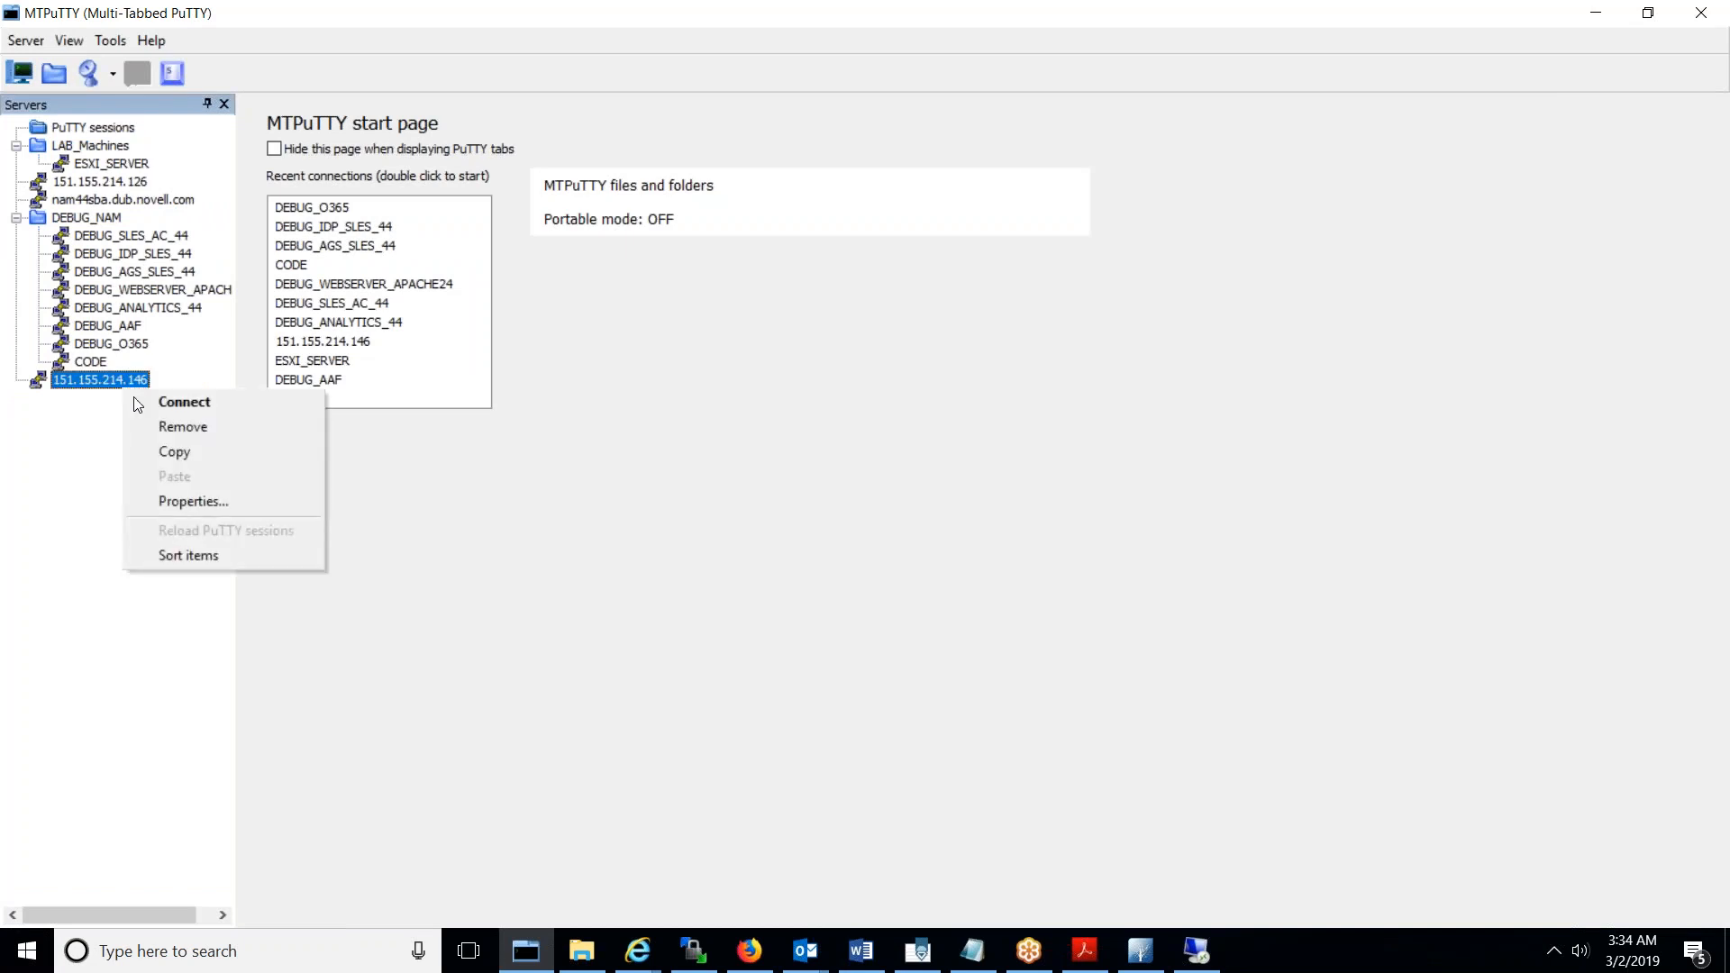
pyautogui.click(215, 501)
pyautogui.click(667, 741)
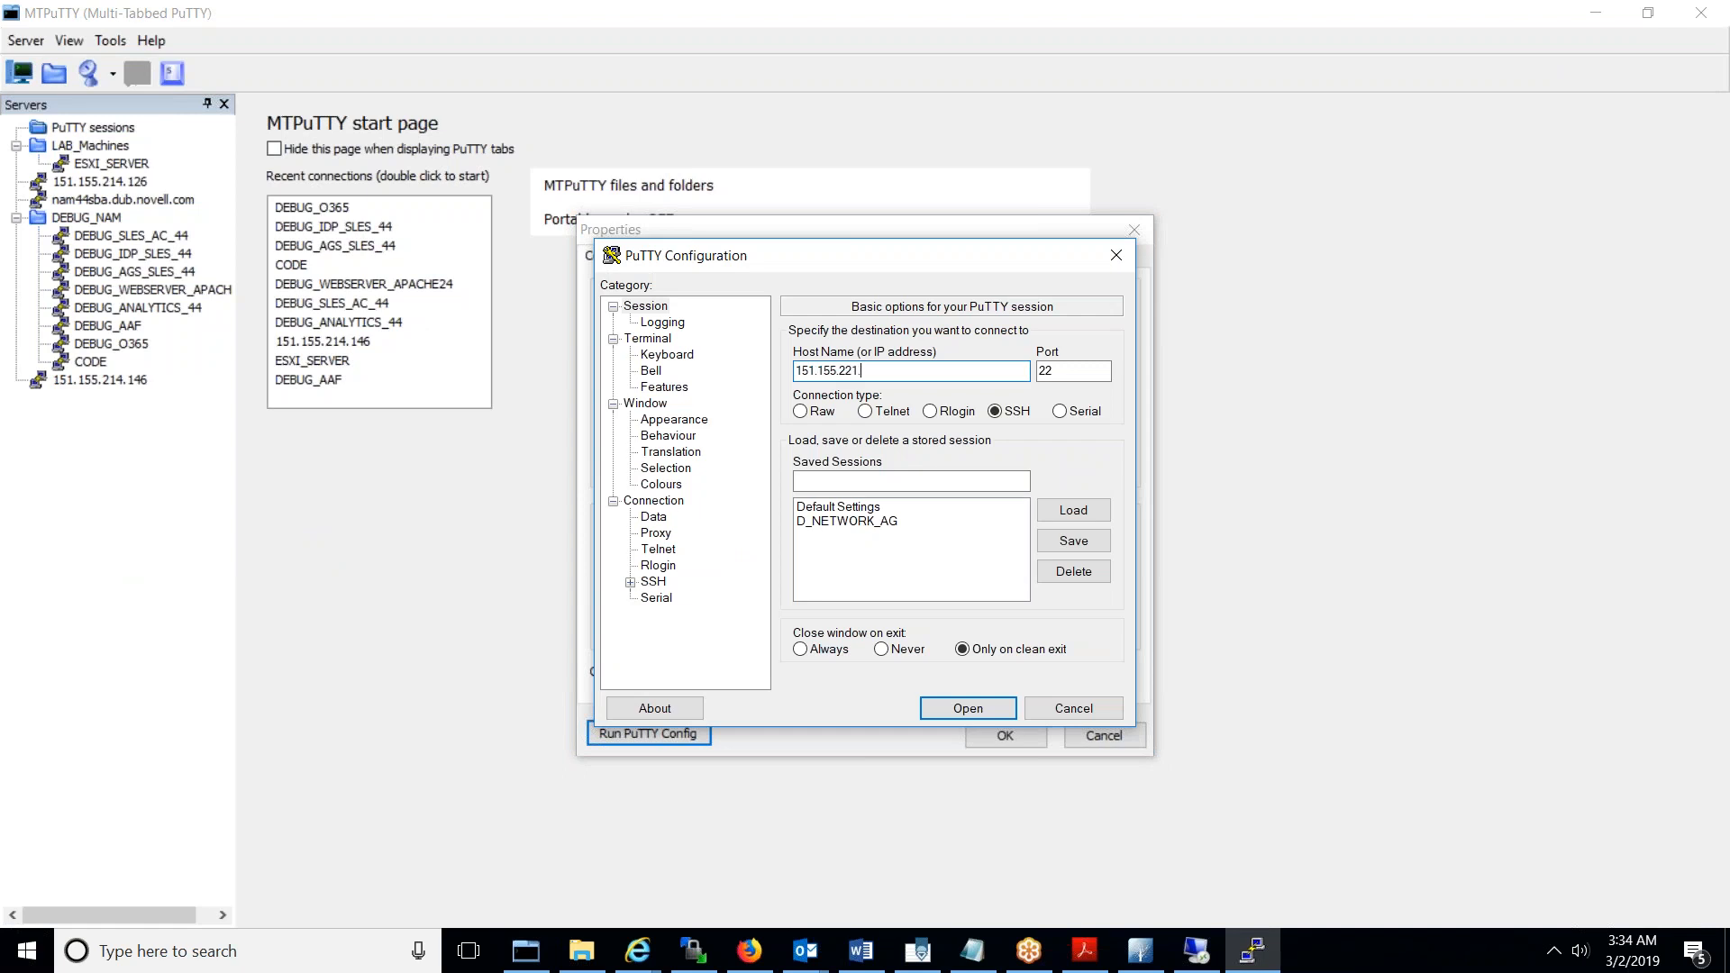
pyautogui.press('Return')
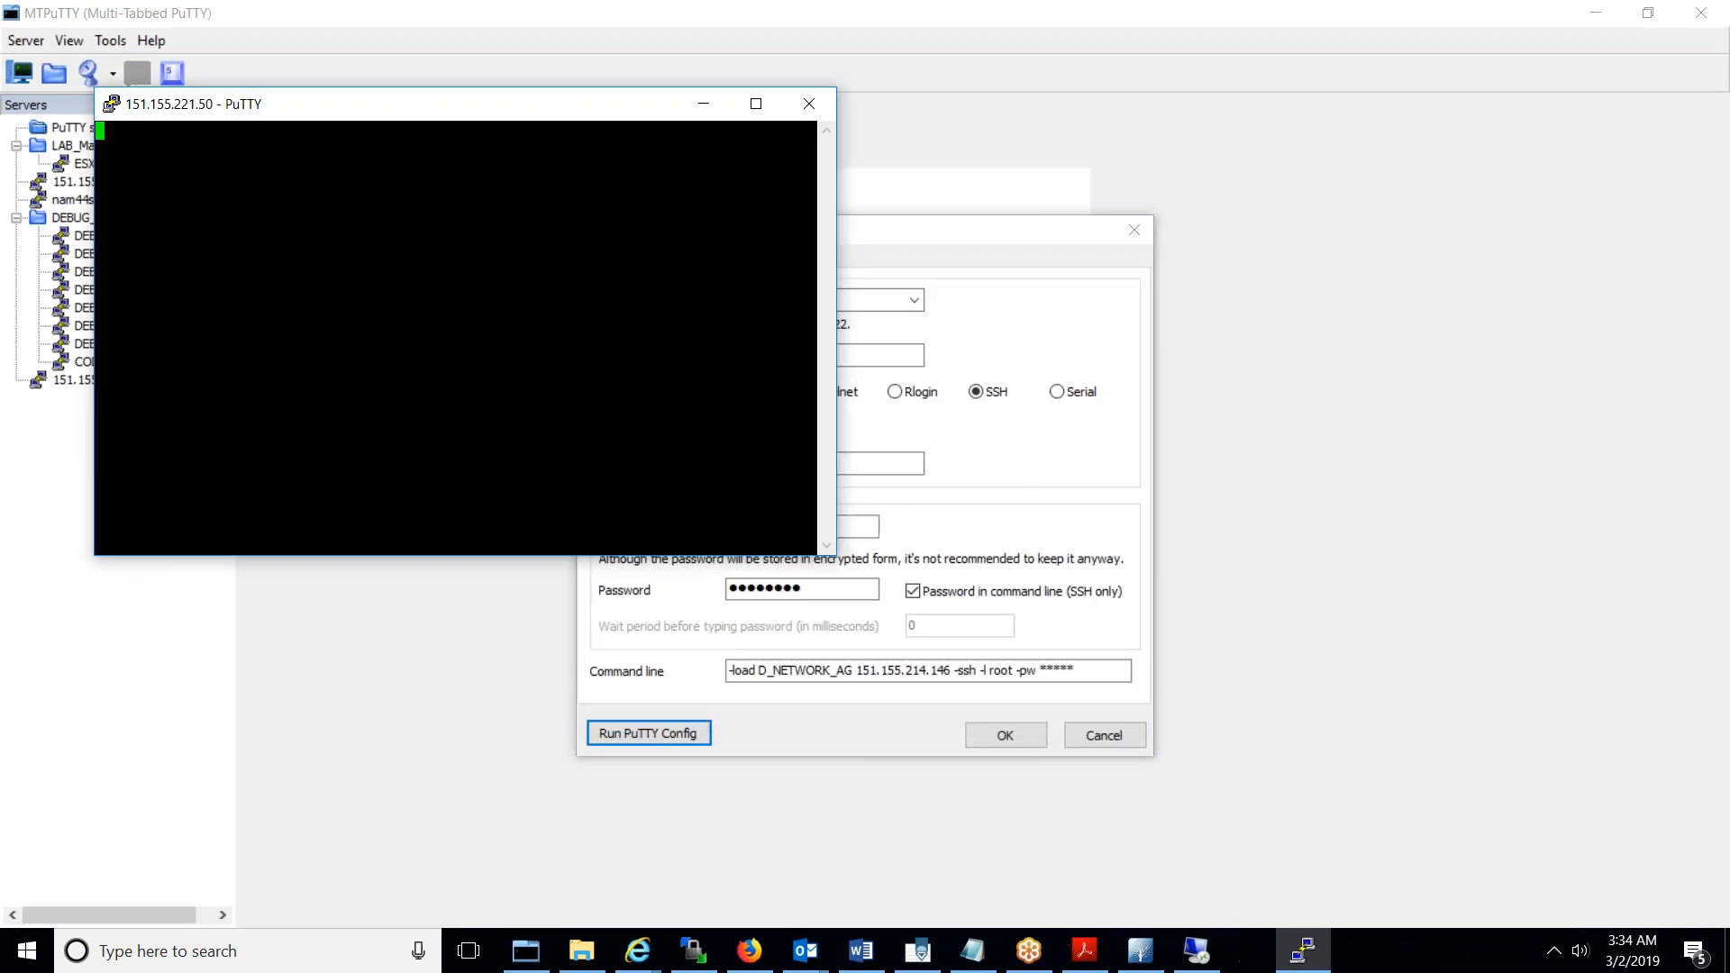
pyautogui.write('root')
pyautogui.press('Return')
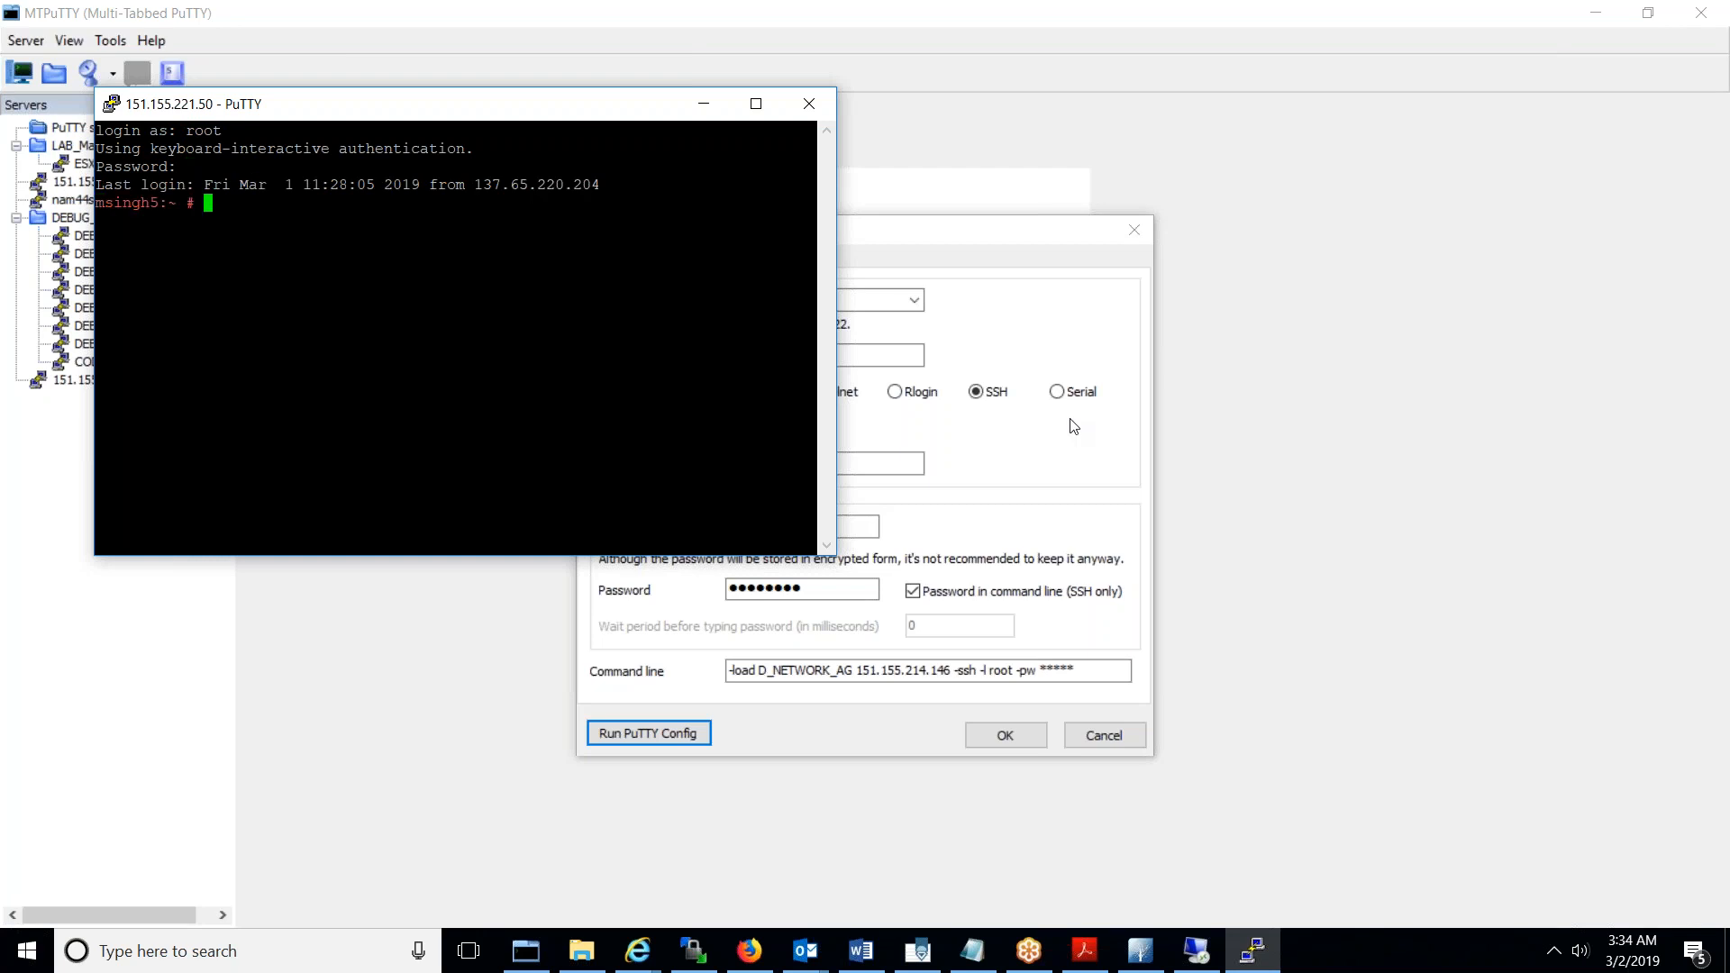
# - Maximize the terminal and empty /opt/novell/nam/idp/logs/catalina.out
pyautogui.click(756, 104)
pyautogui.press('Return')
pyautogui.press('Return')
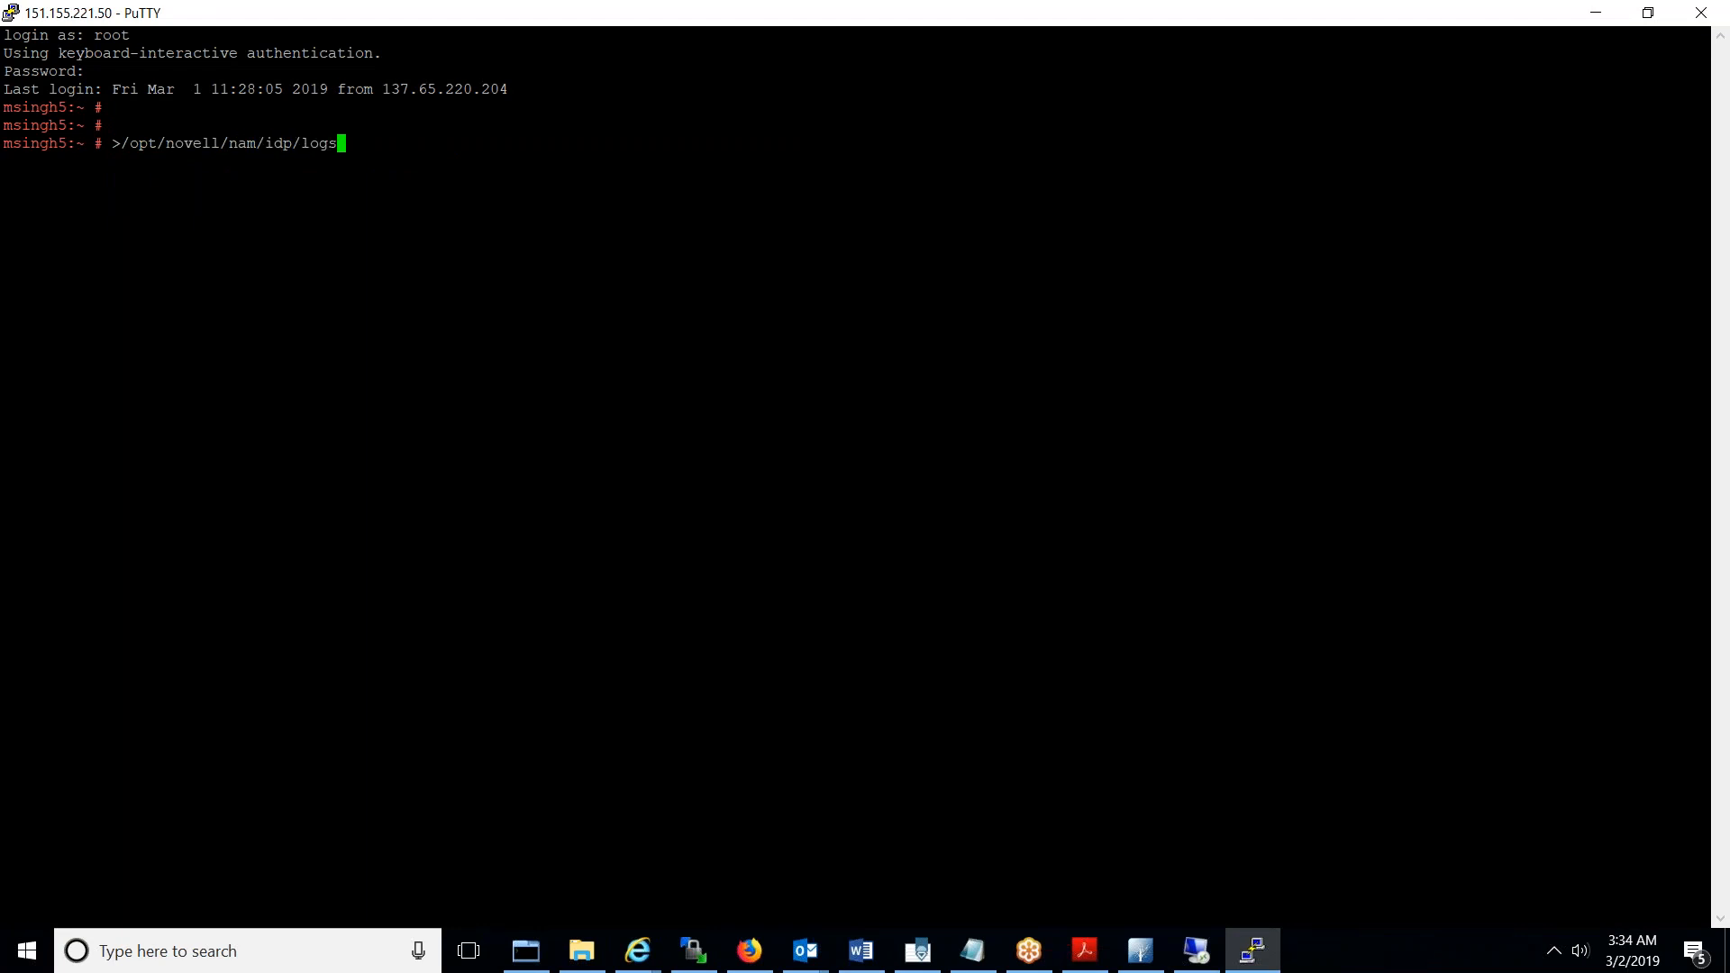
pyautogui.write('catalina.out')
pyautogui.press('Return')
pyautogui.press('Return')
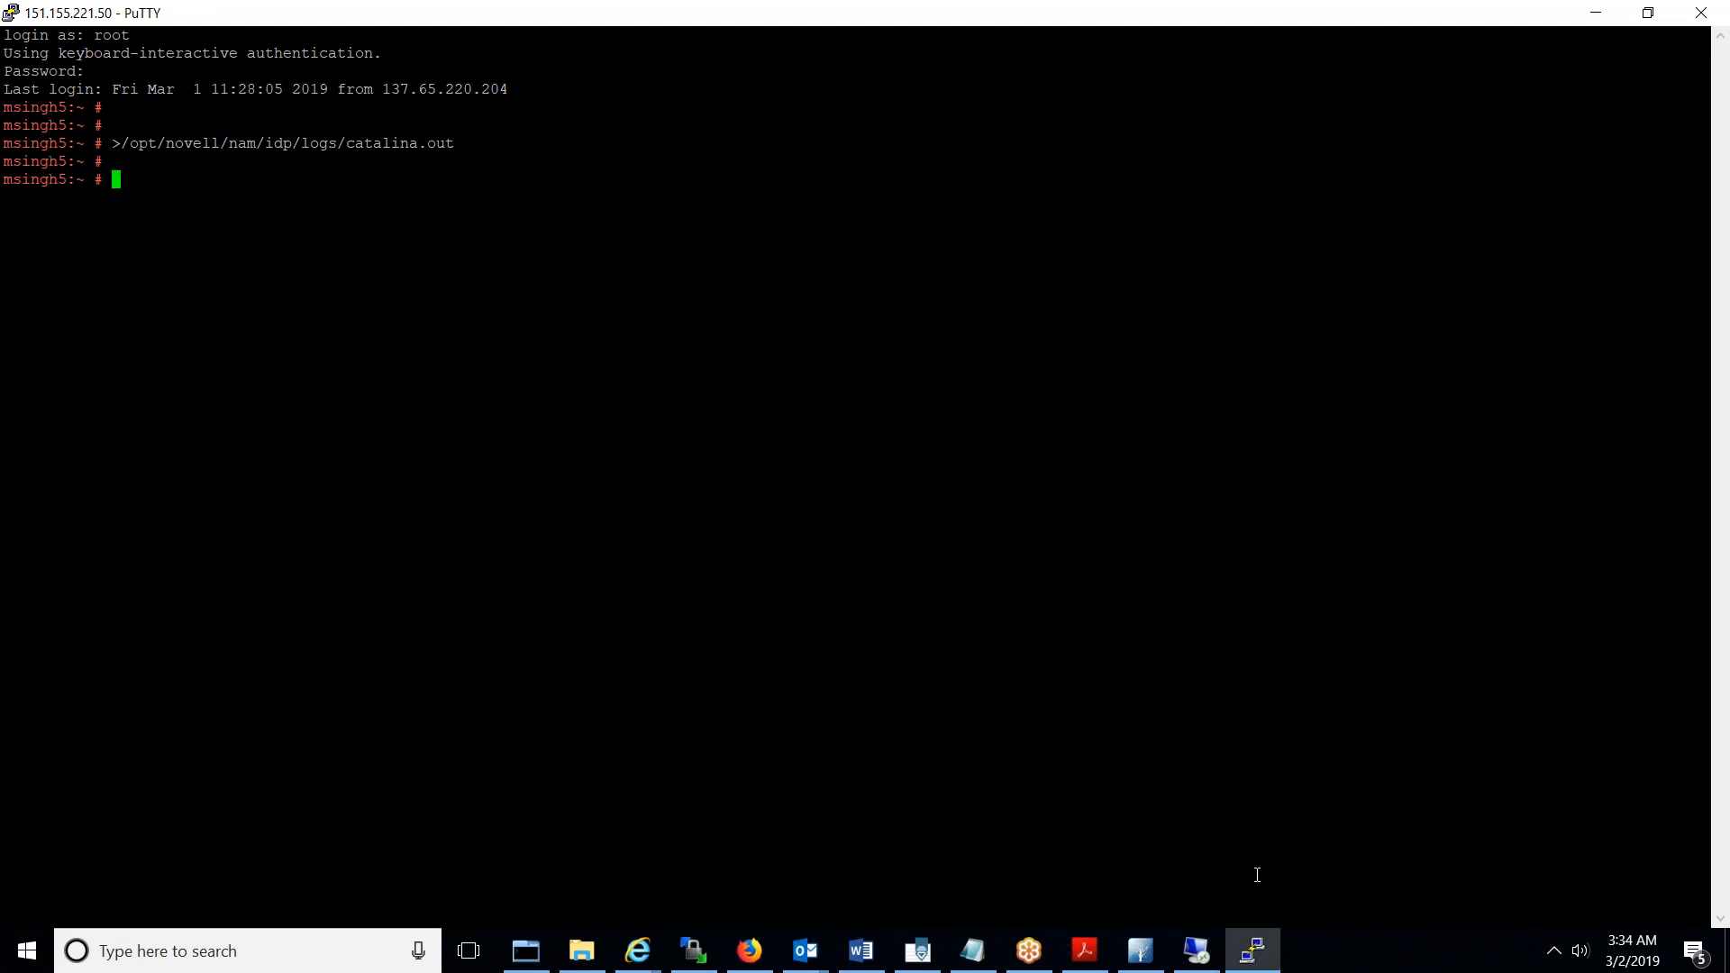
pyautogui.click(750, 951)
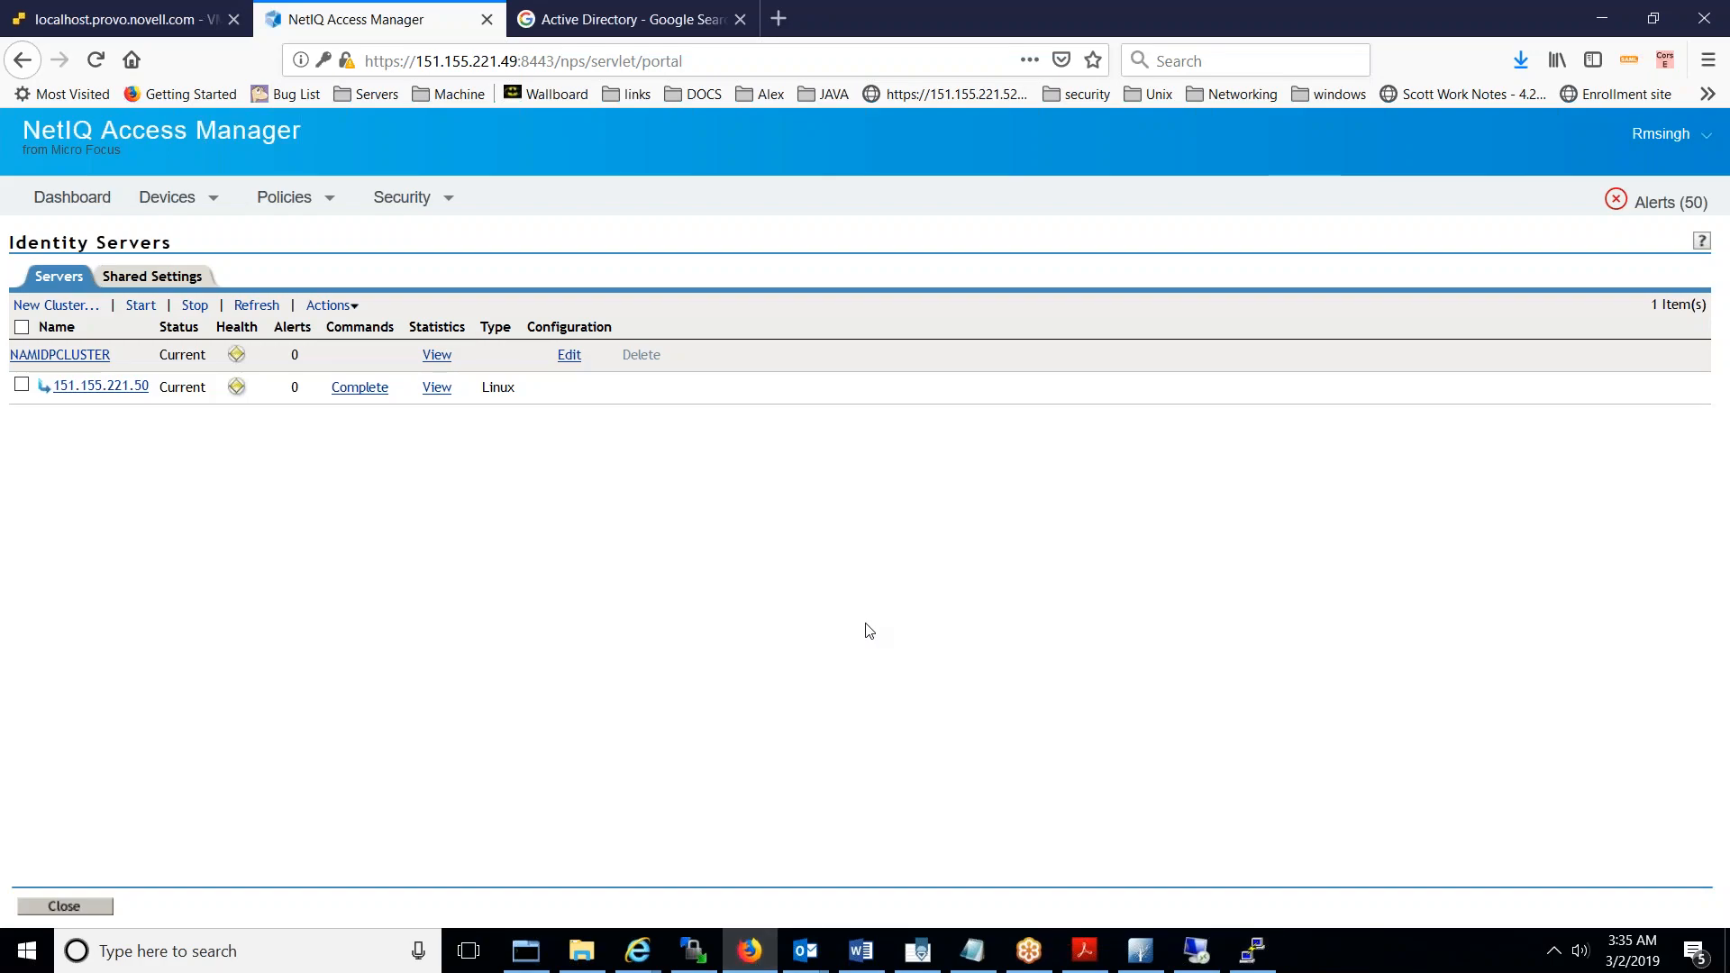
# - Load the Access Manager /nidp login page in a private browser window
pyautogui.hotkey('ctrl', 'shift', 'p')
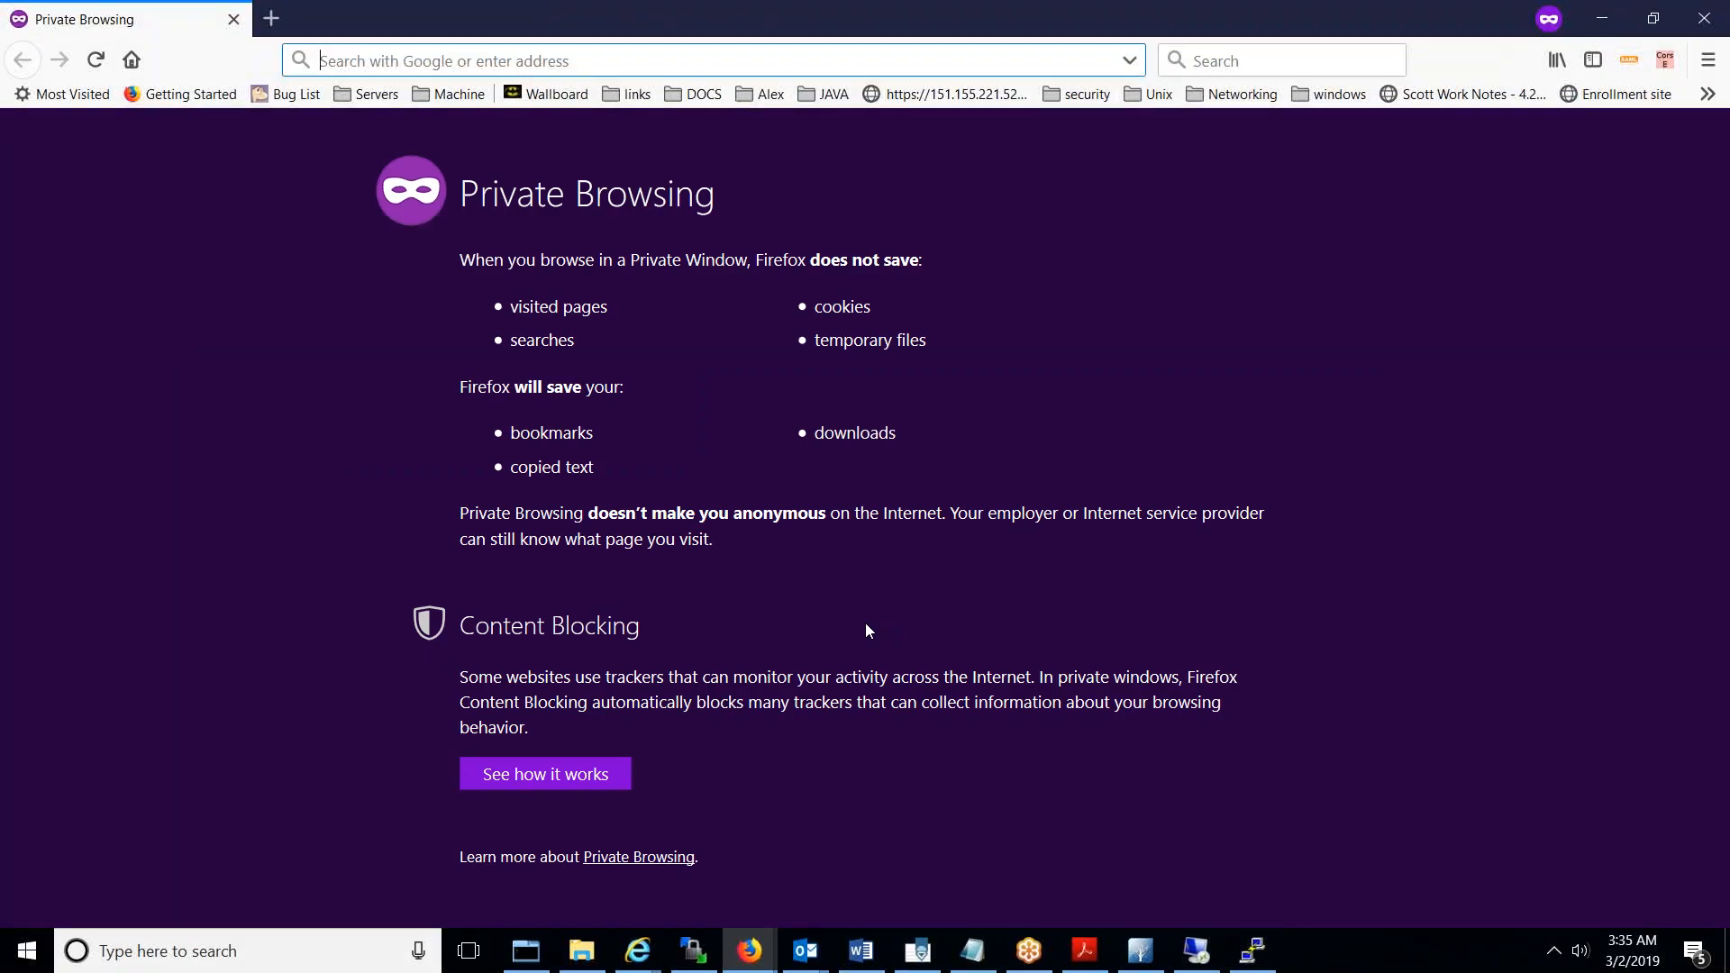
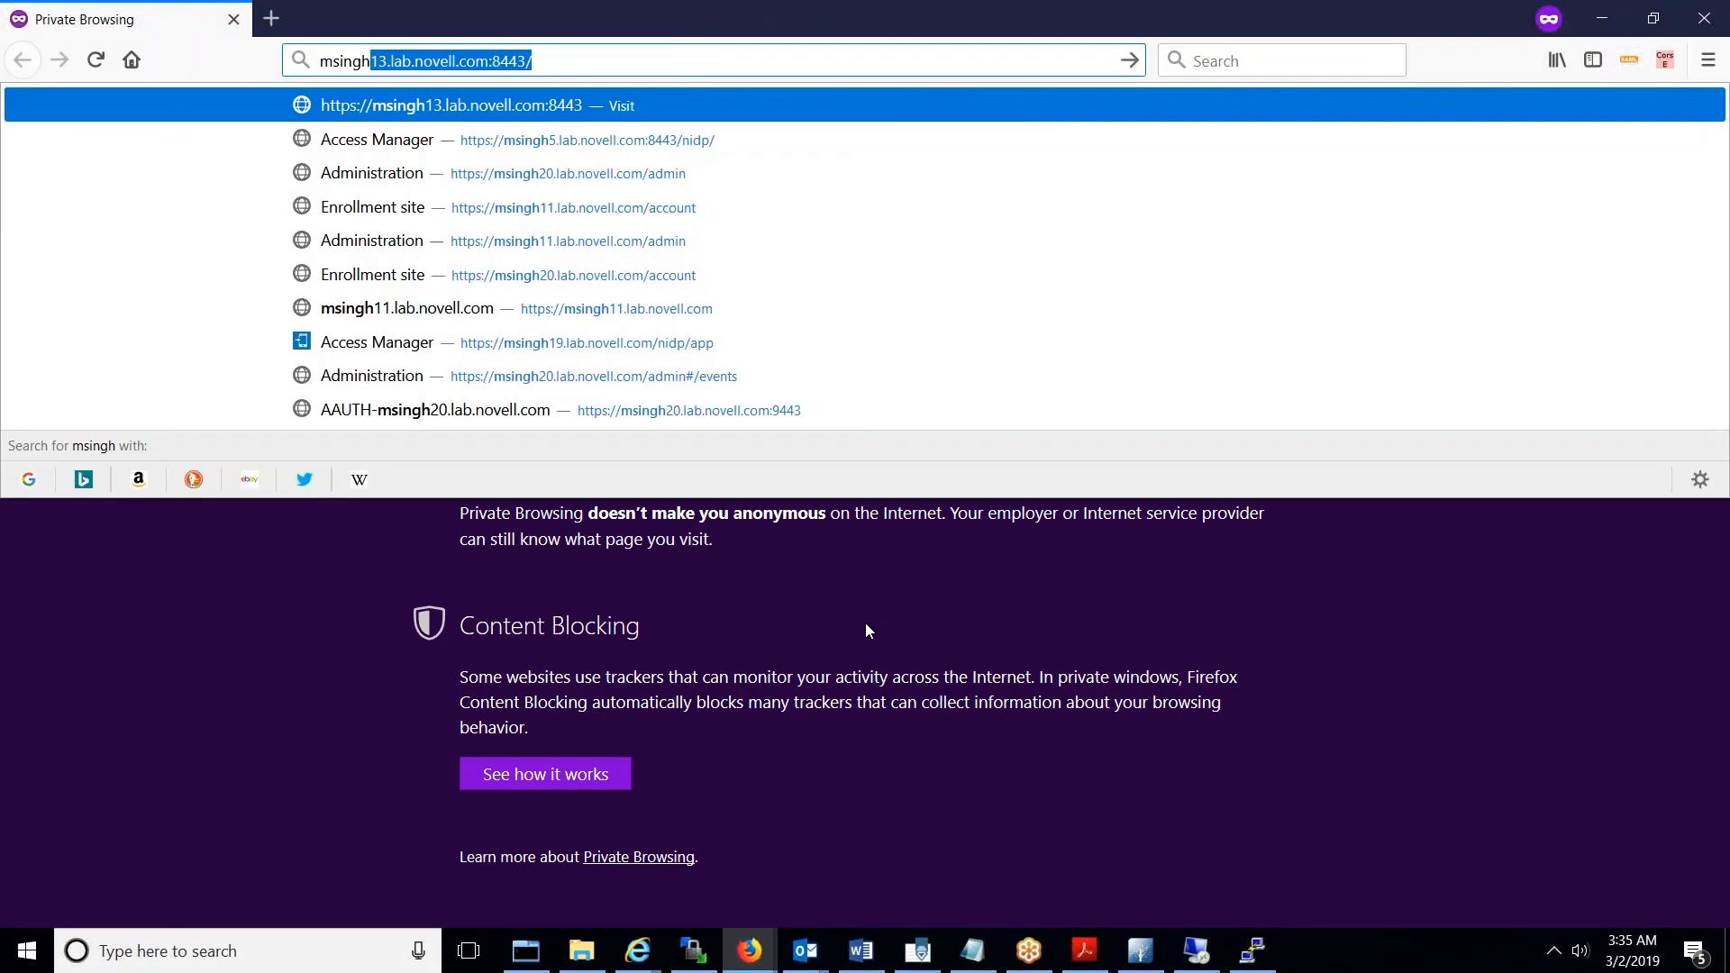
pyautogui.press('Down')
pyautogui.press('Return')
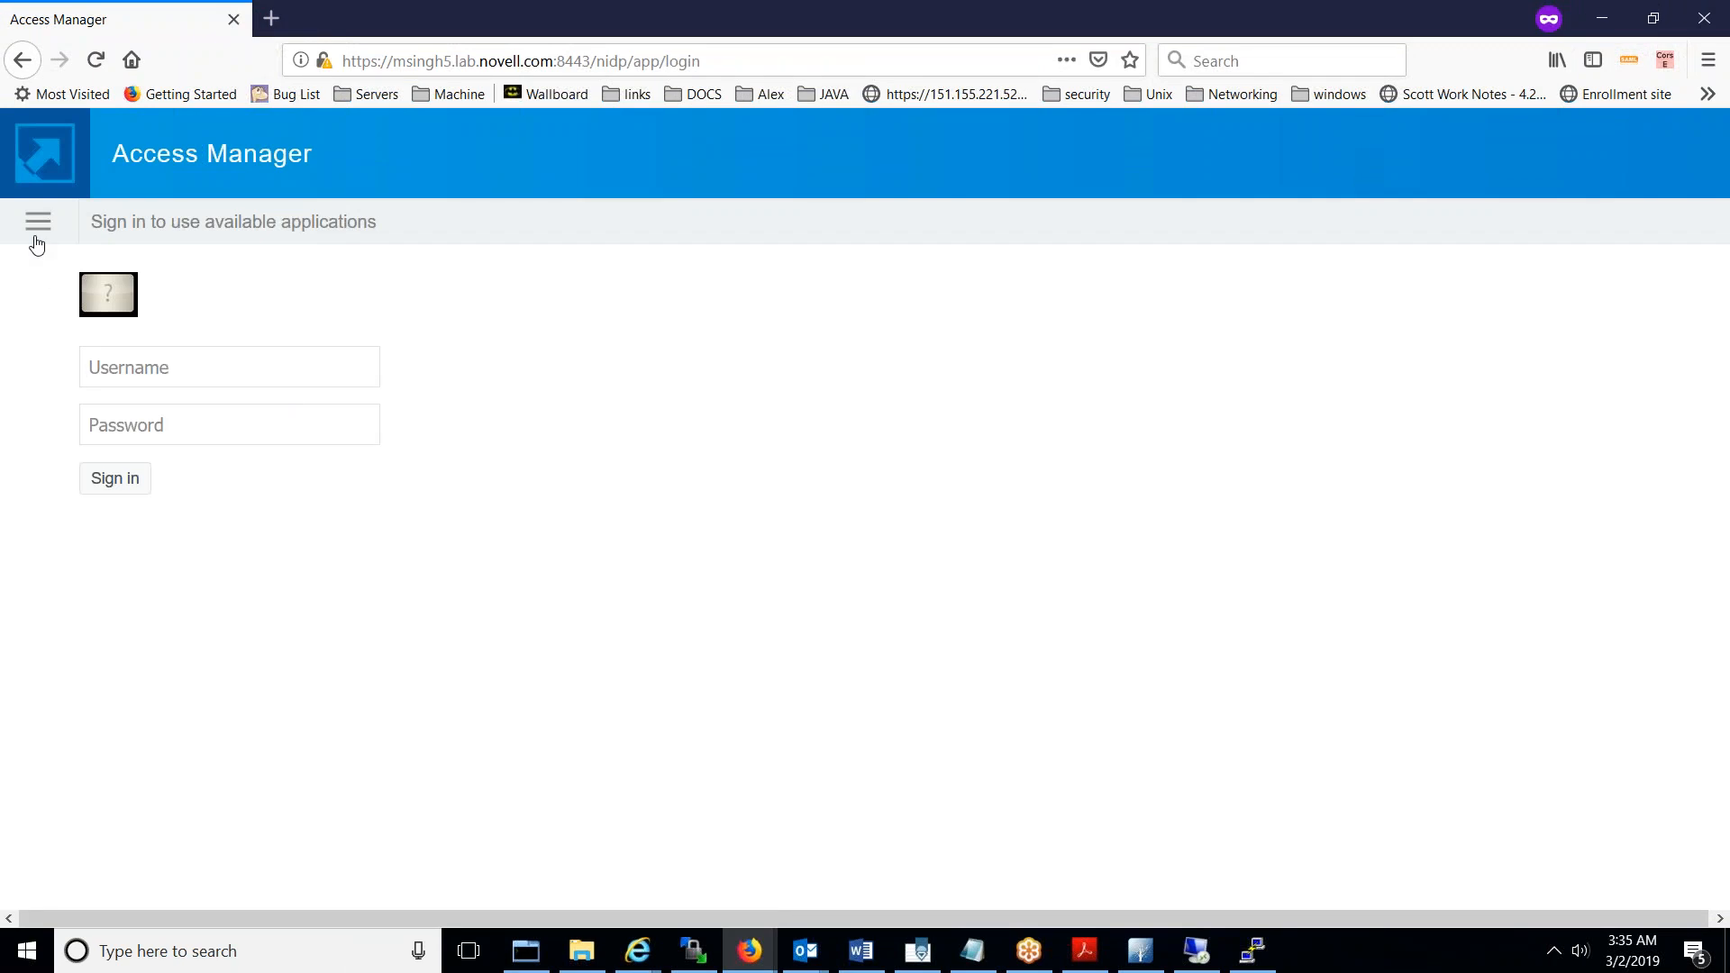
# - Sign in through the WINADKERBADFS_636 card with the AD administrator credentials
pyautogui.click(37, 226)
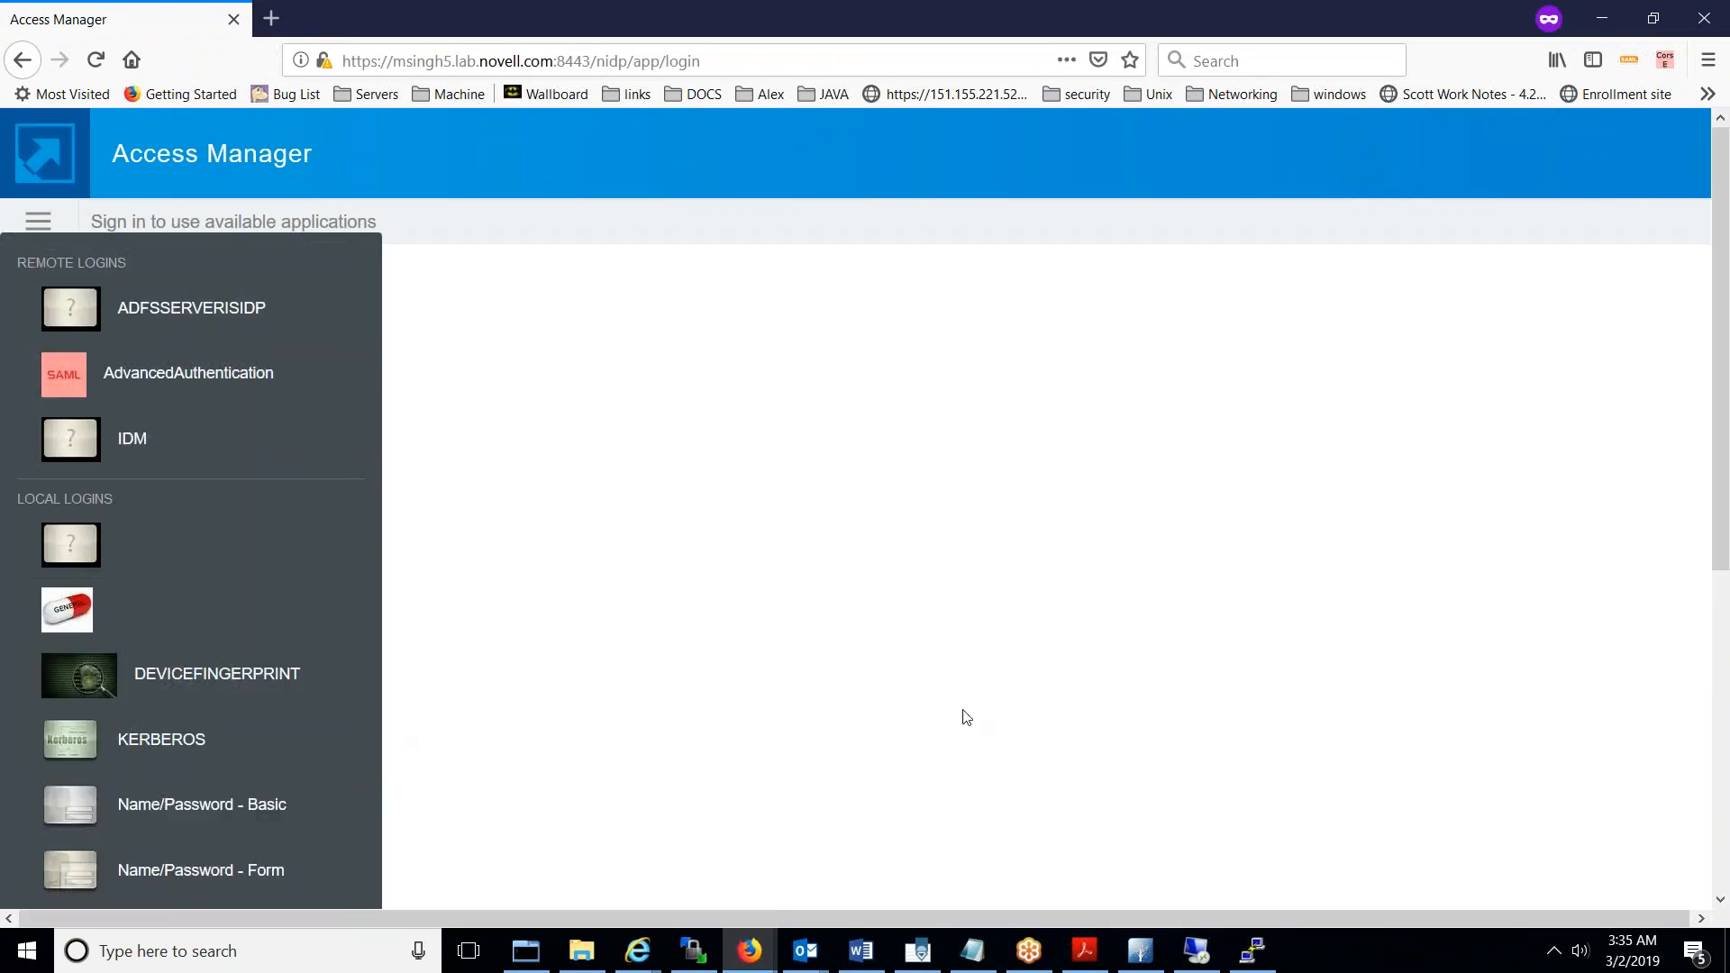
pyautogui.moveTo(1722, 375); pyautogui.dragTo(1721, 695)
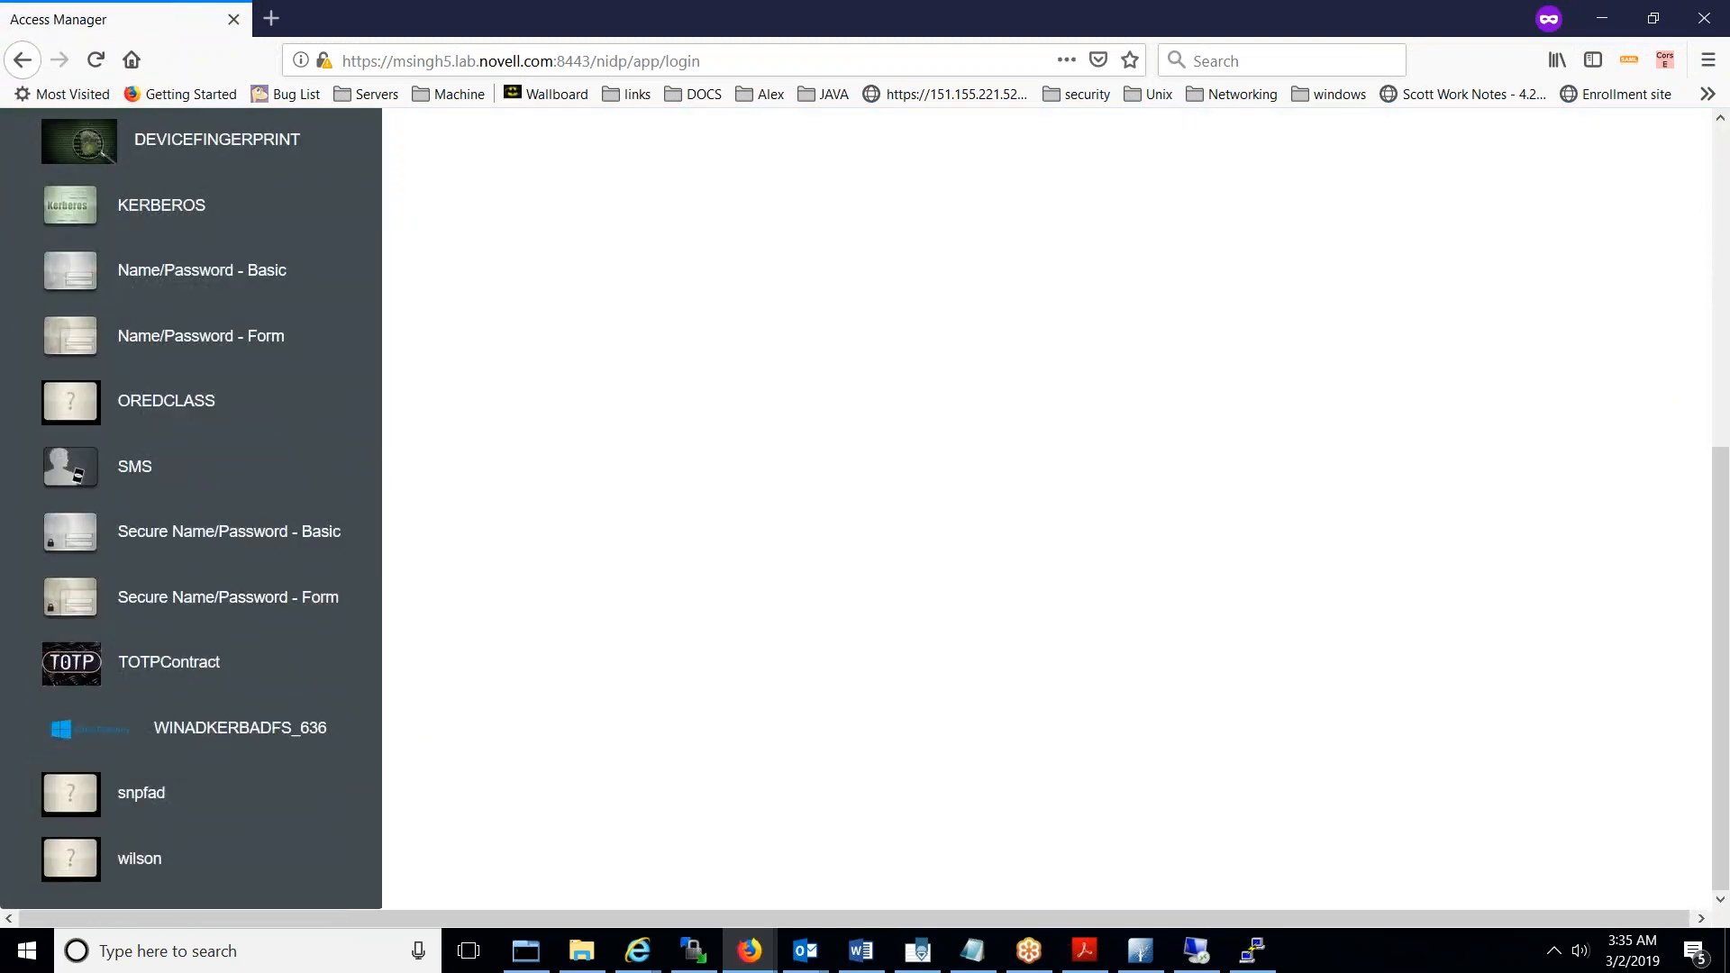
pyautogui.click(196, 739)
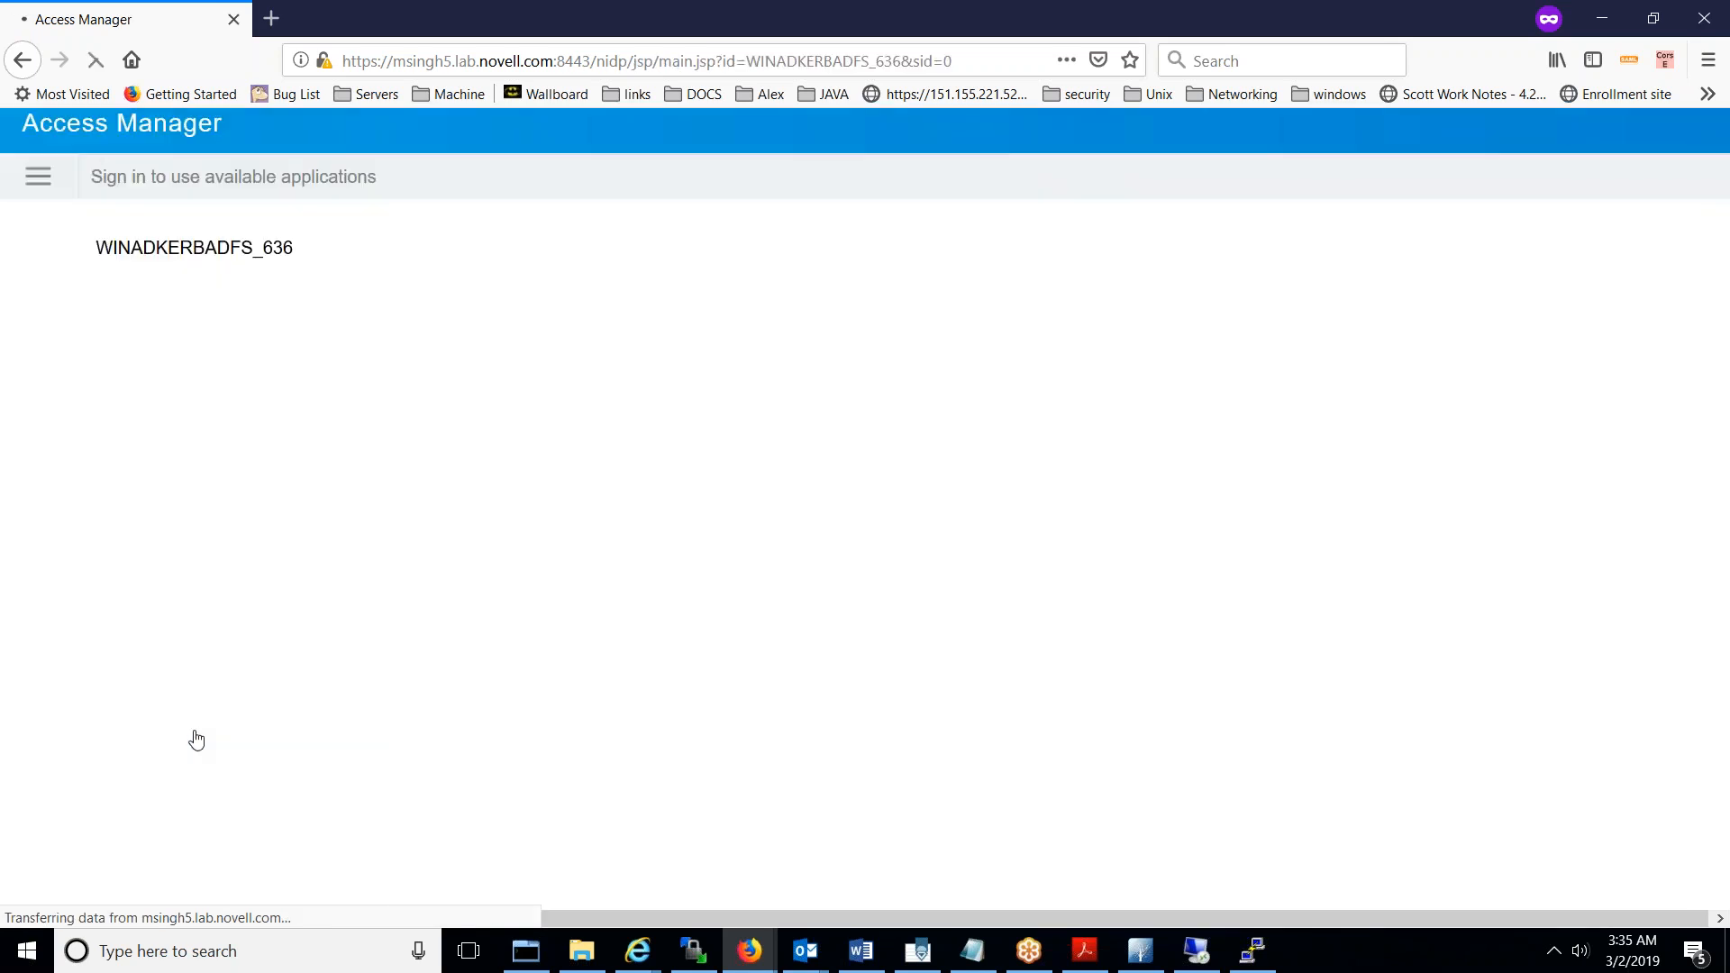
pyautogui.write('Administrator')
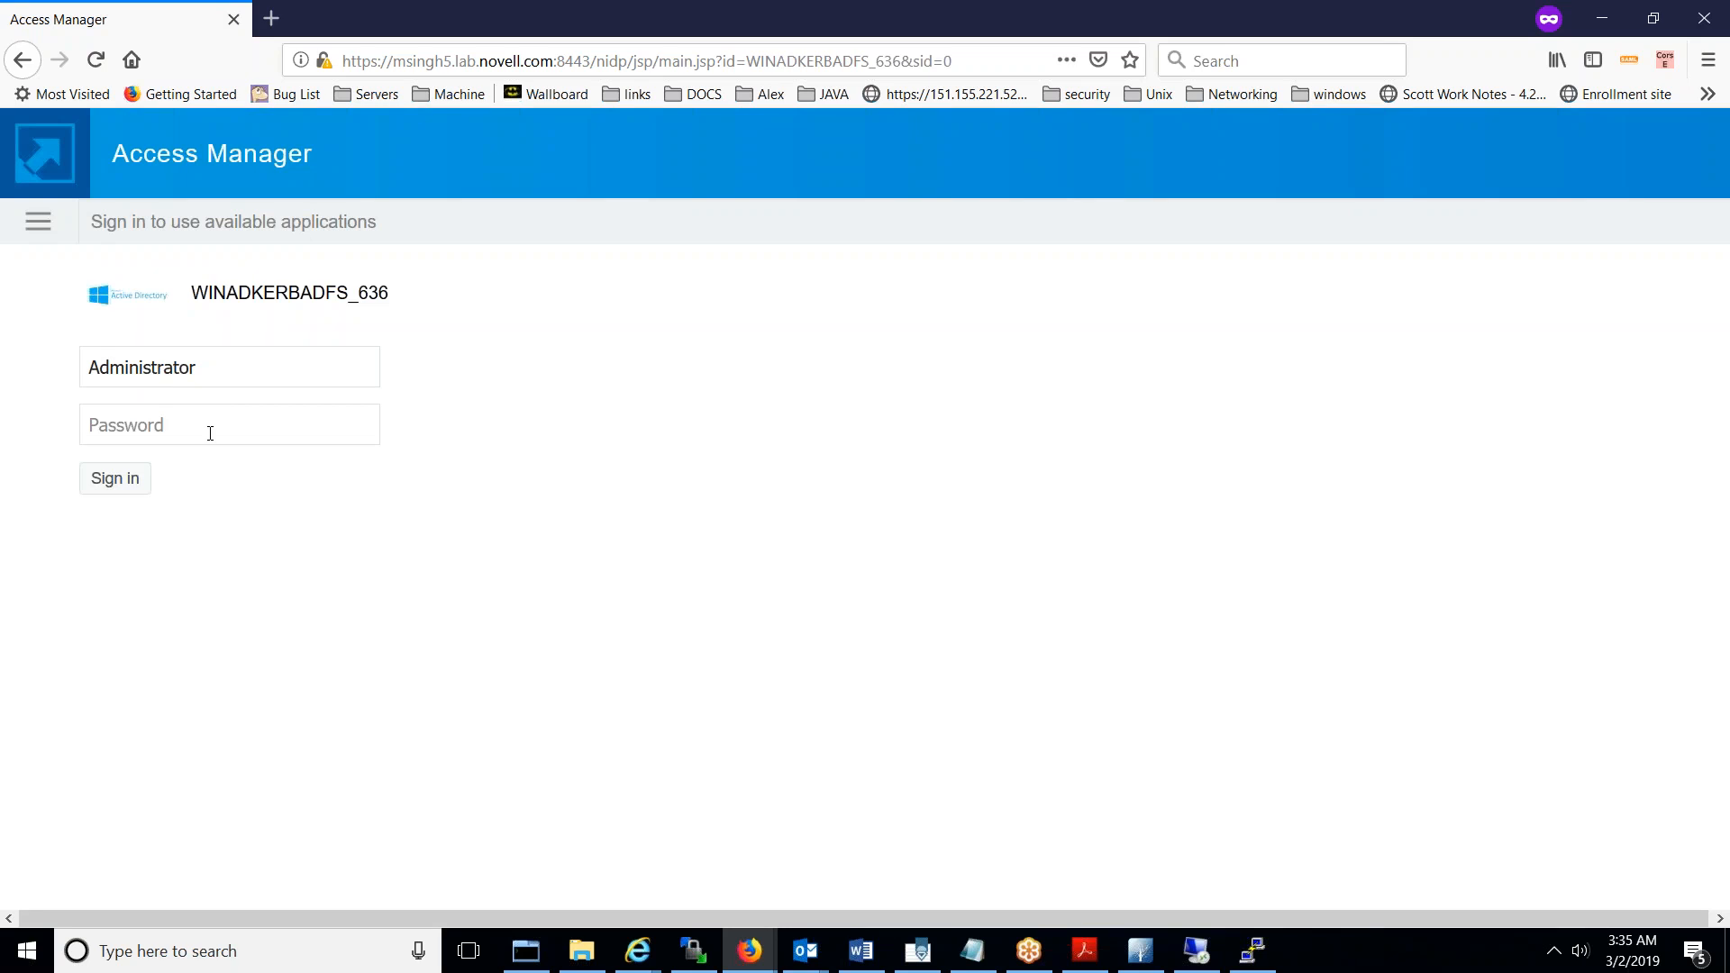
pyautogui.write('•••••••••')
pyautogui.click(124, 475)
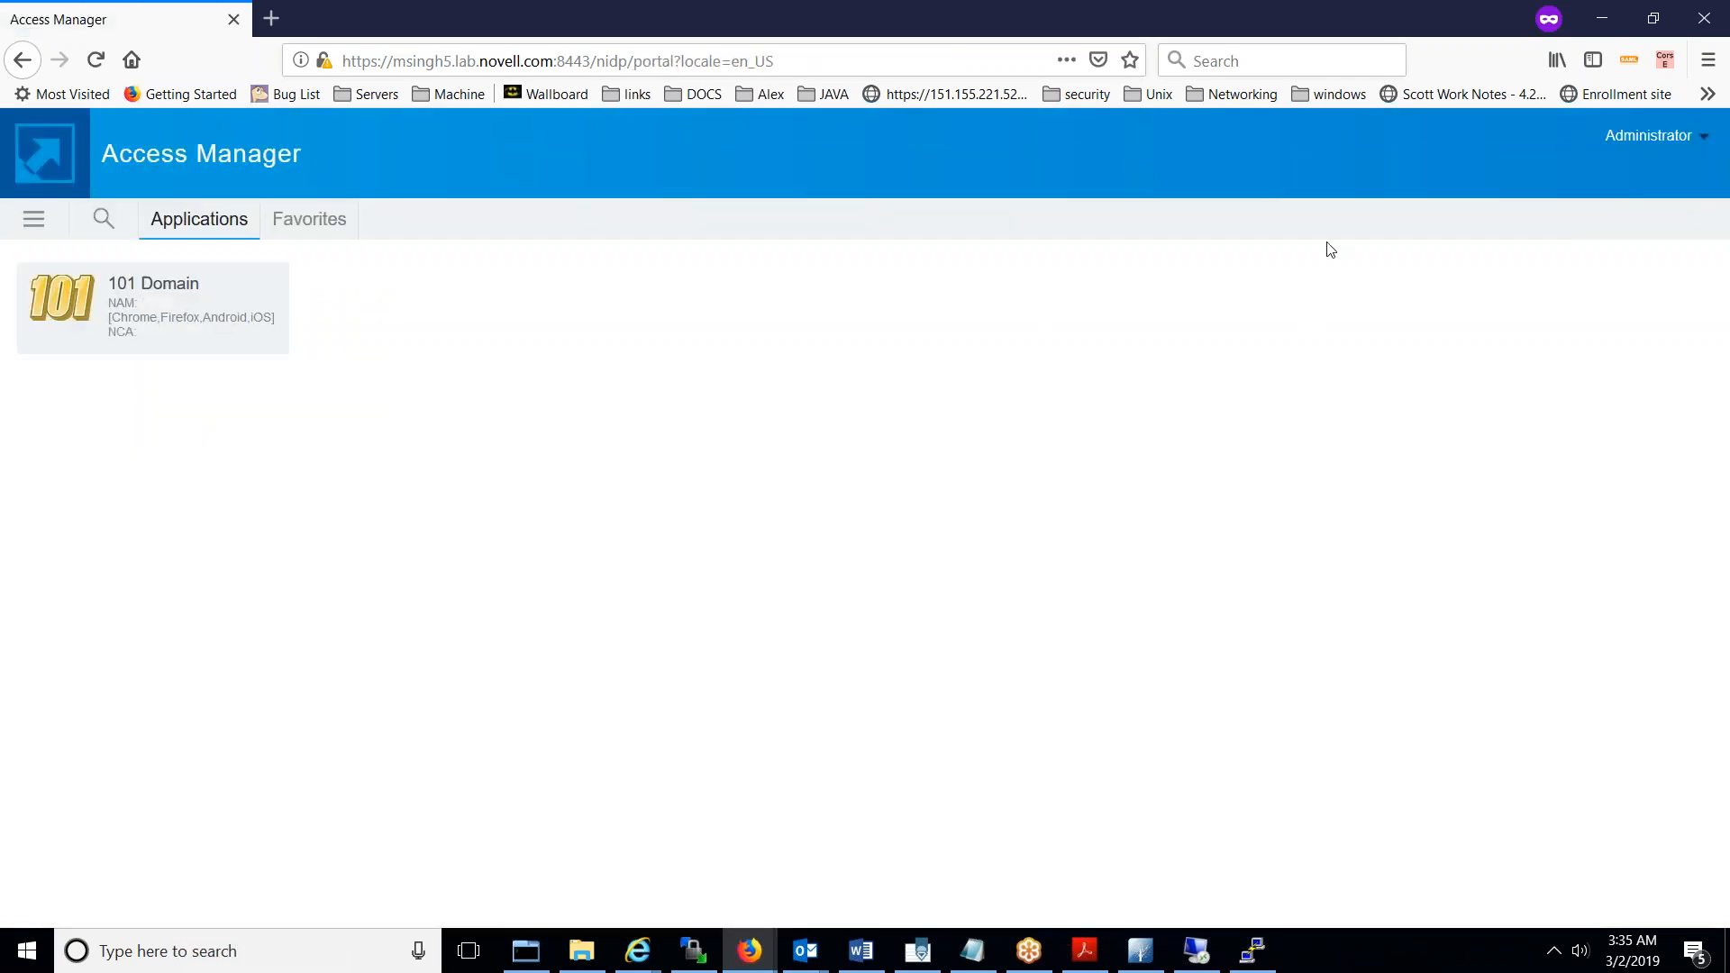
pyautogui.click(1252, 951)
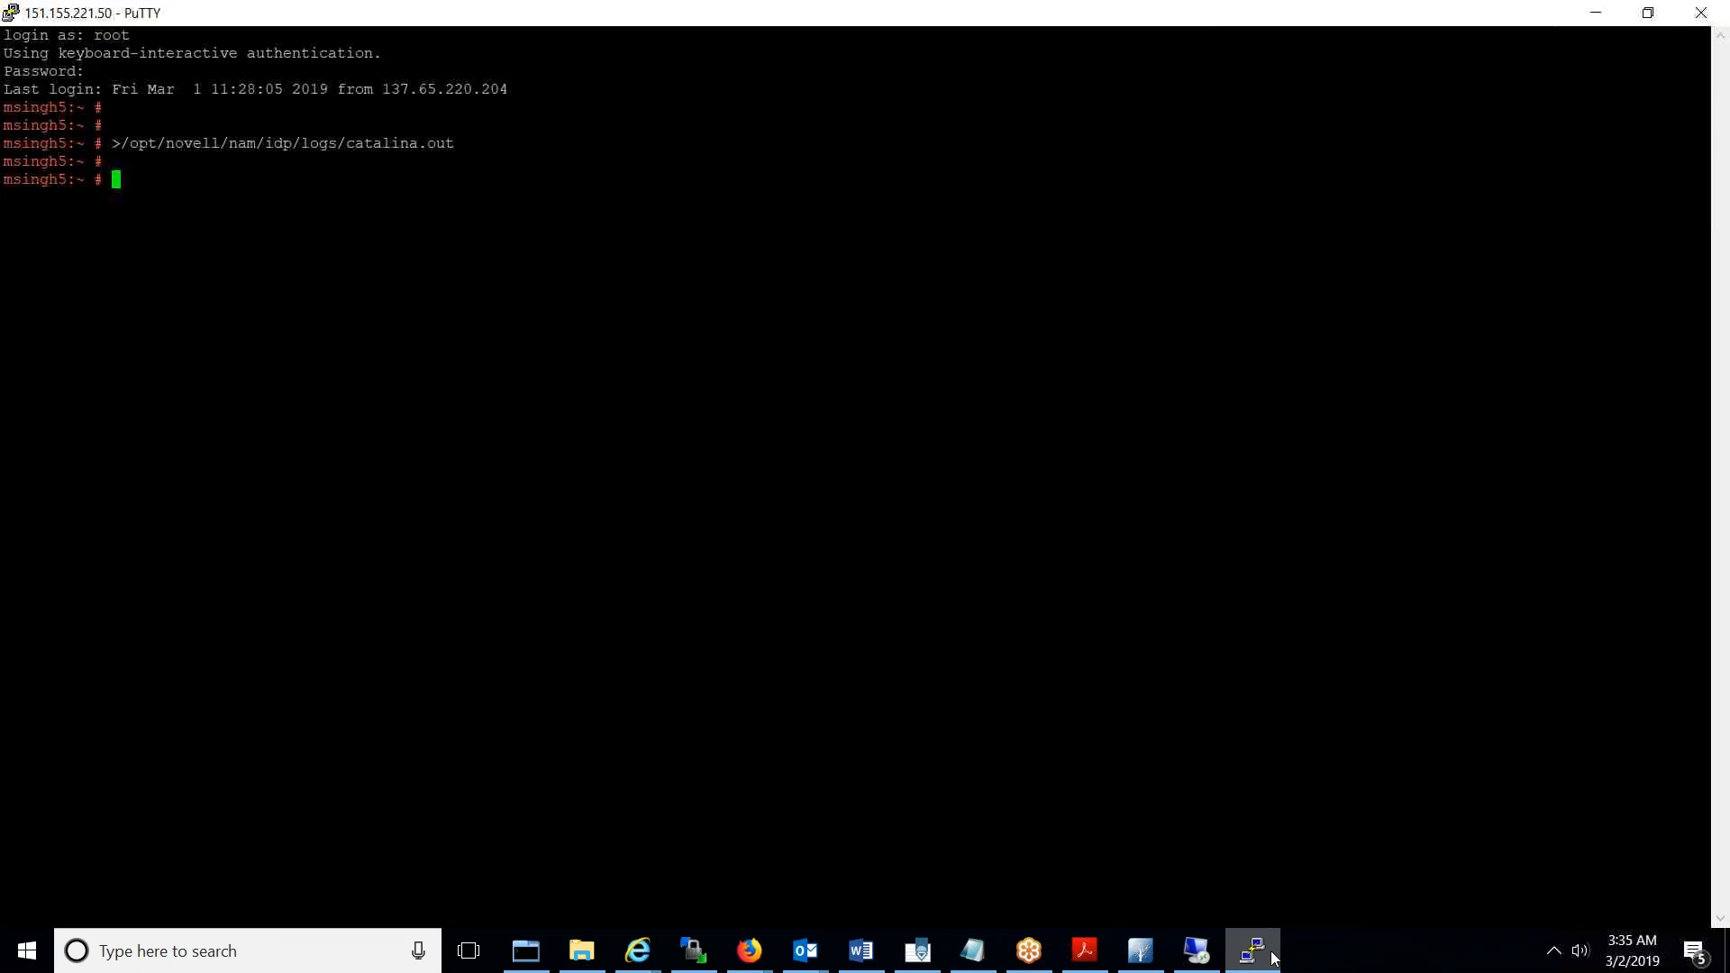
# - Open catalina.out in vi and search for POST entries
pyautogui.write('vi')
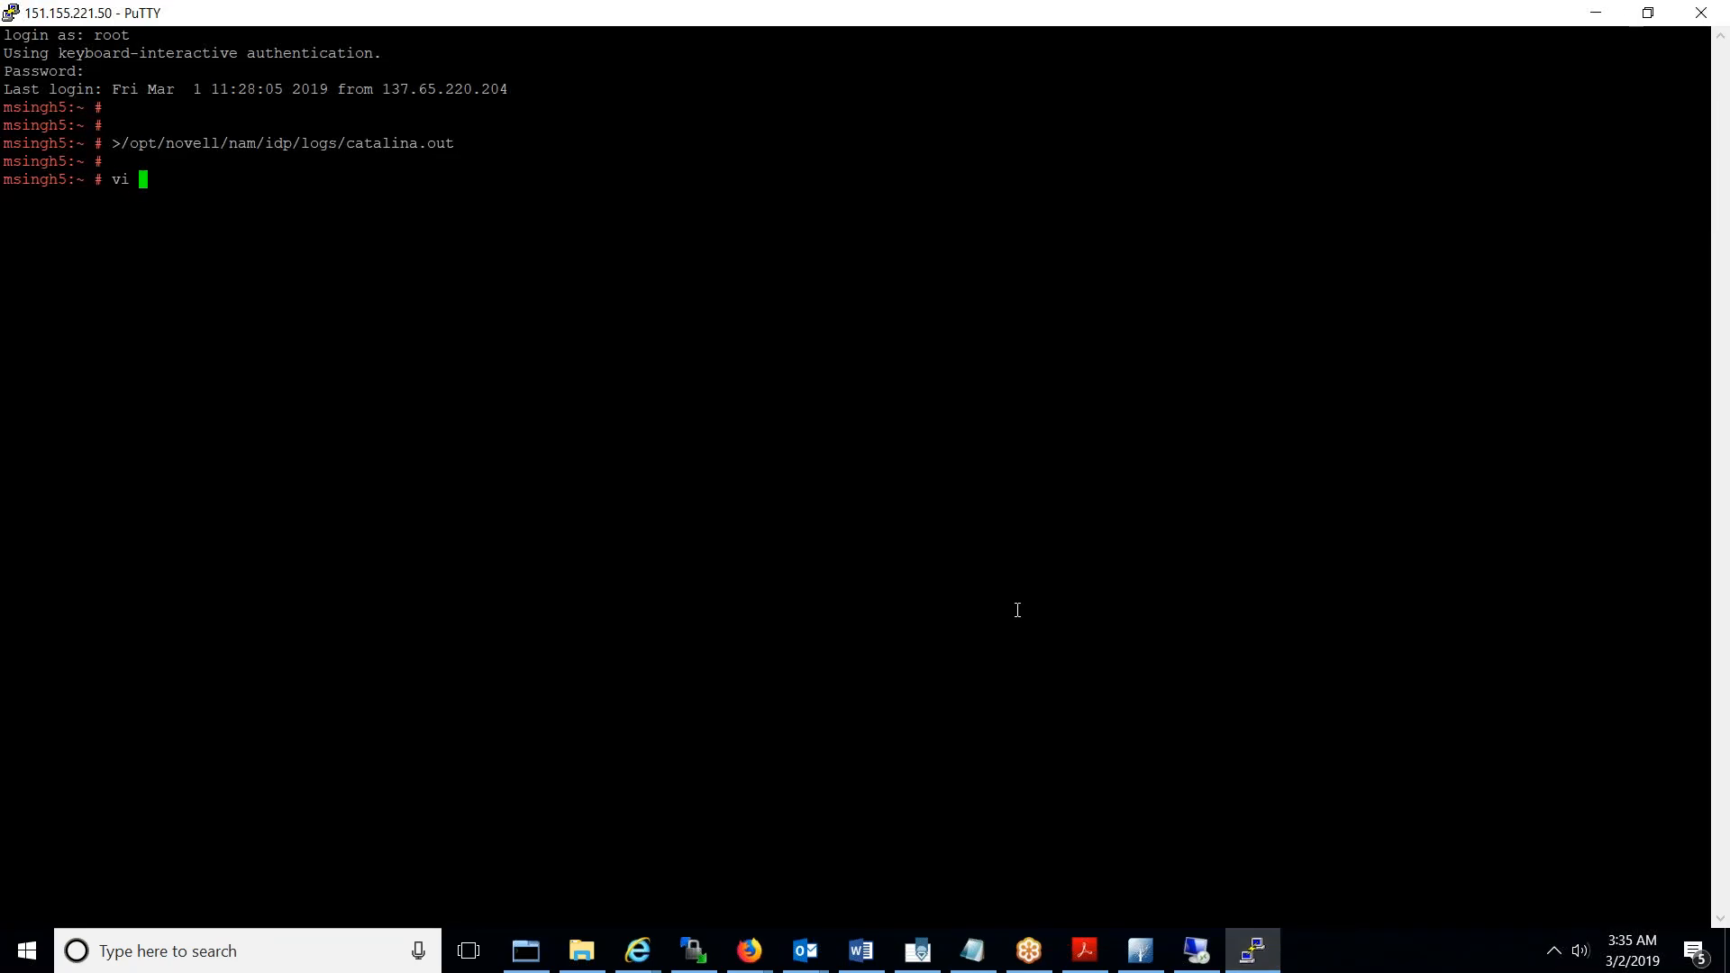
pyautogui.doubleClick(318, 151)
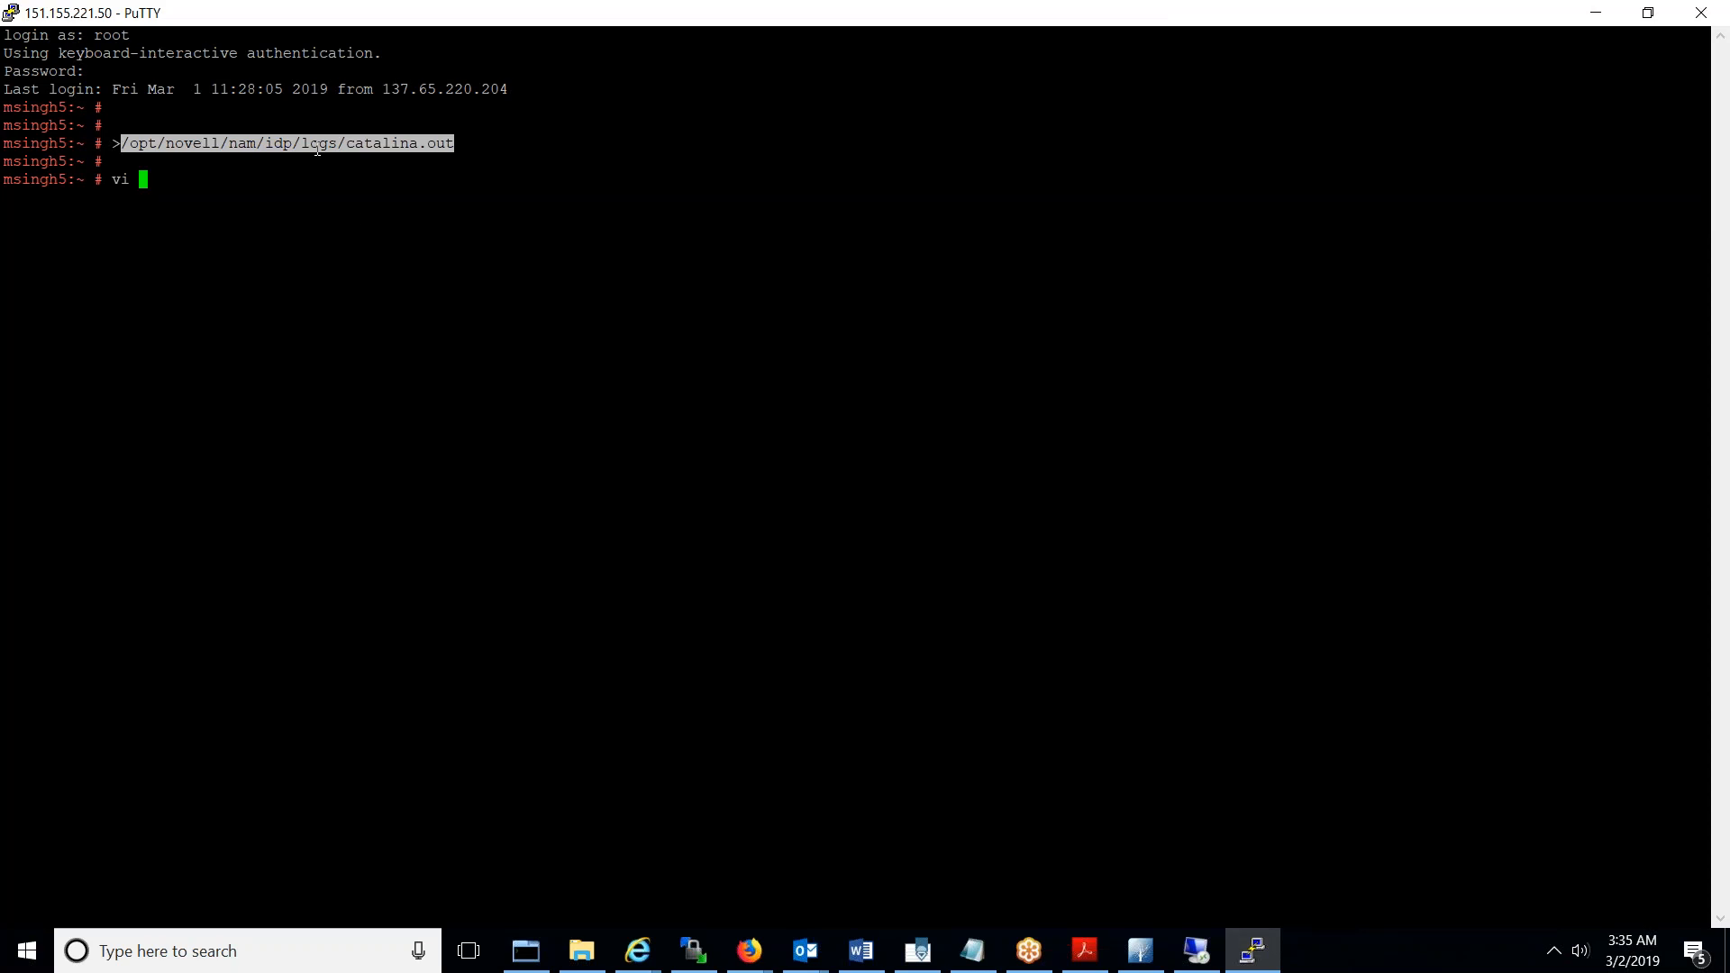
pyautogui.rightClick(318, 151)
pyautogui.press('Return')
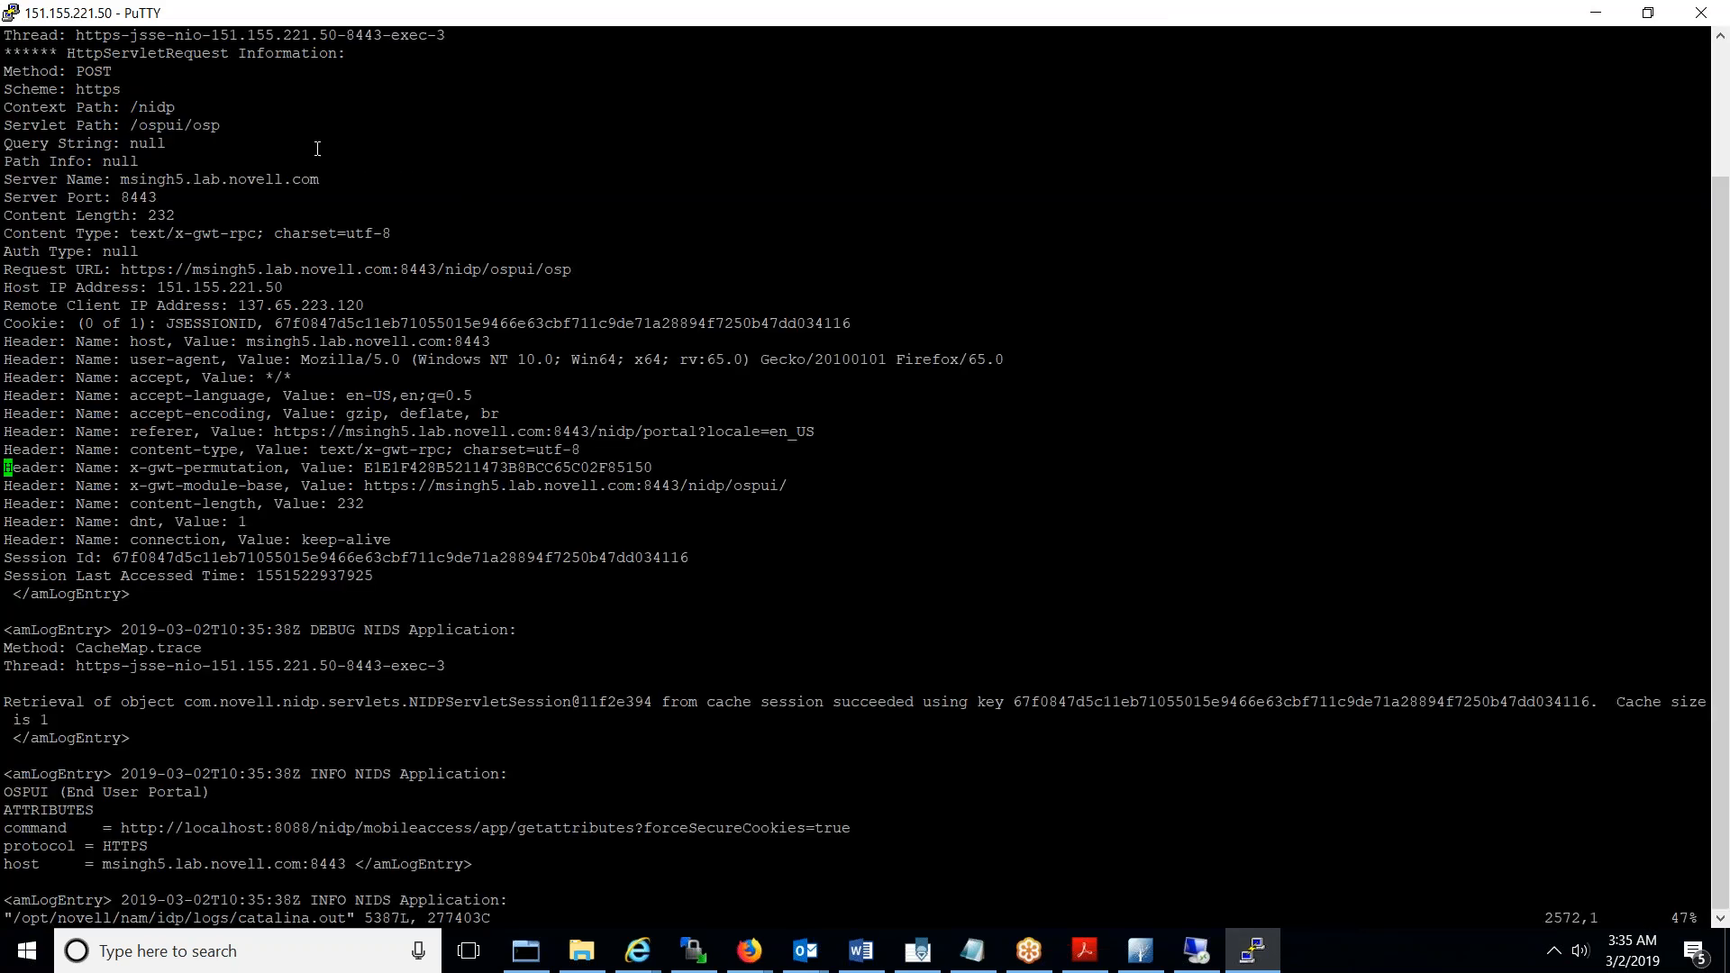
pyautogui.write('/POST')
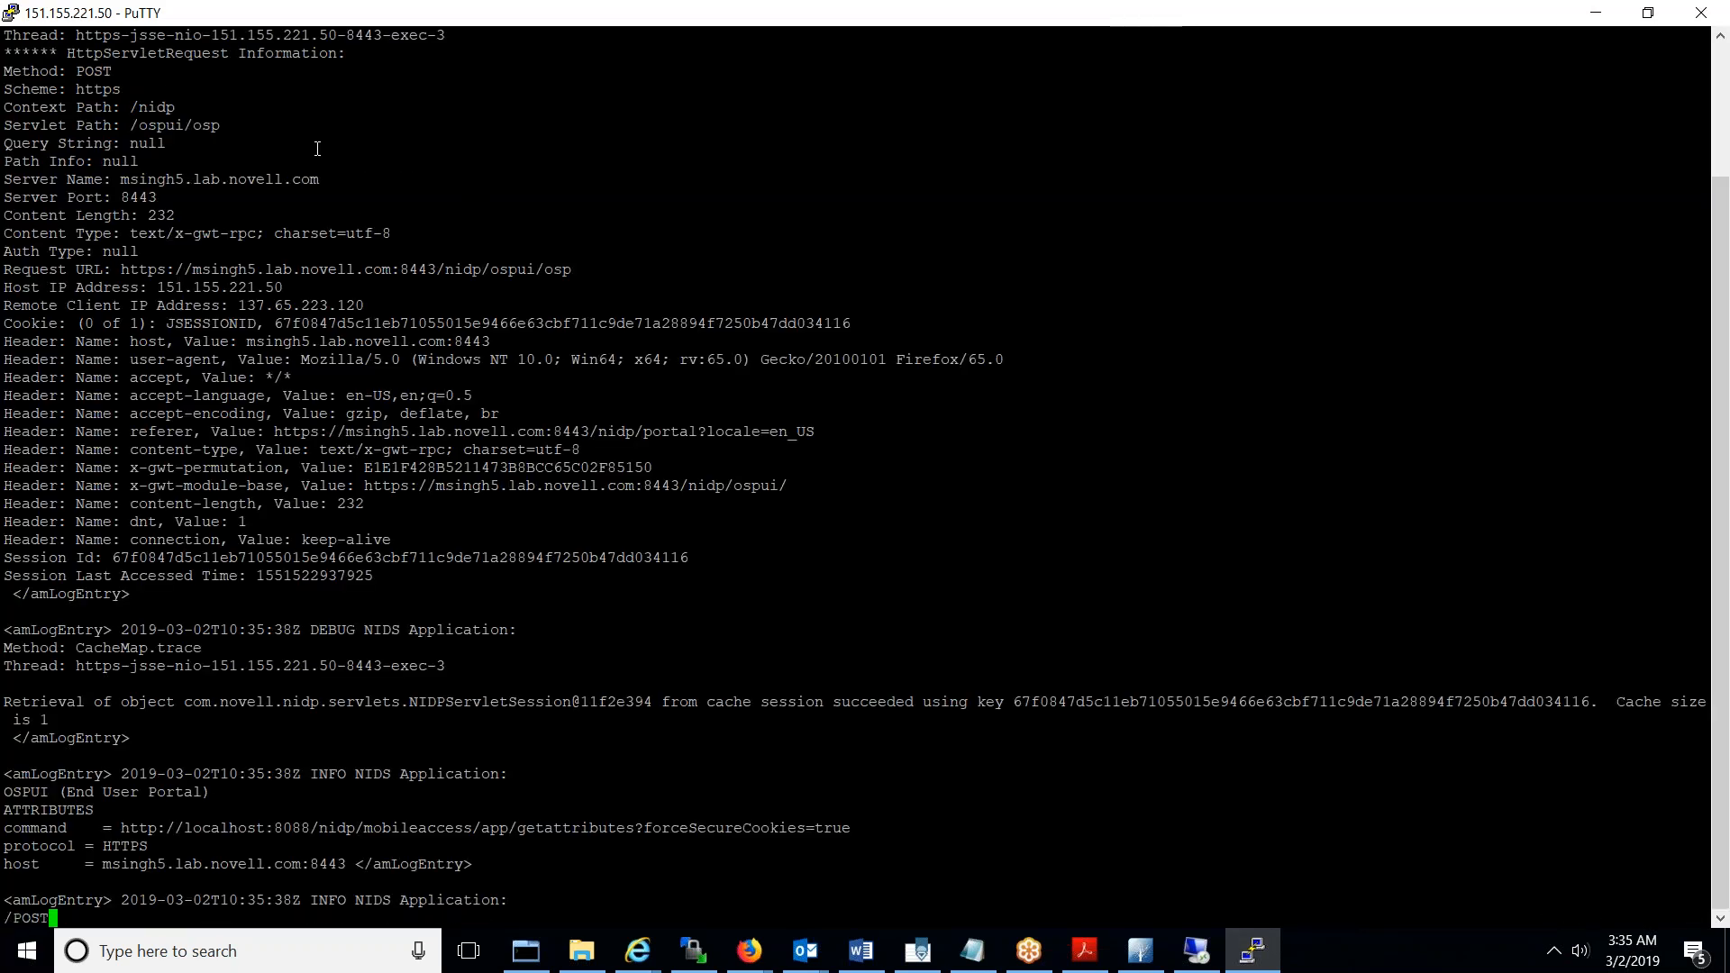
pyautogui.press('Return')
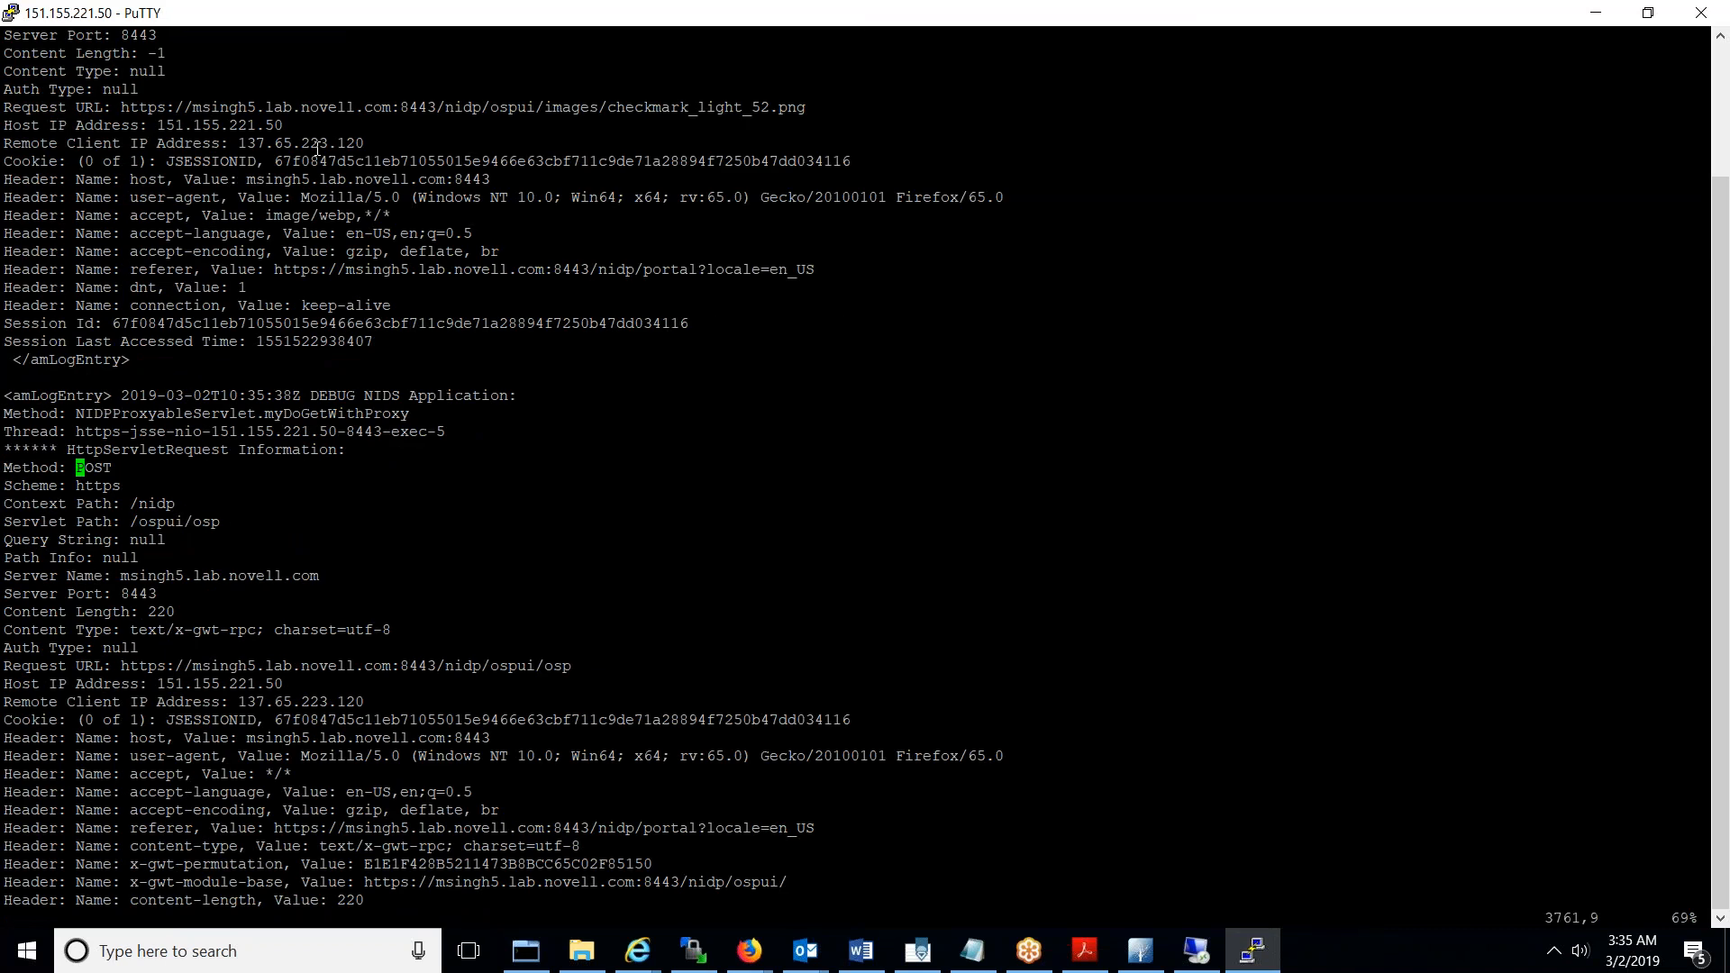
# - Move to the /nidp/app/login request and the WINADKERBADFS_636 authentication log entries
pyautogui.press('n')
pyautogui.press('n')
pyautogui.press('n')
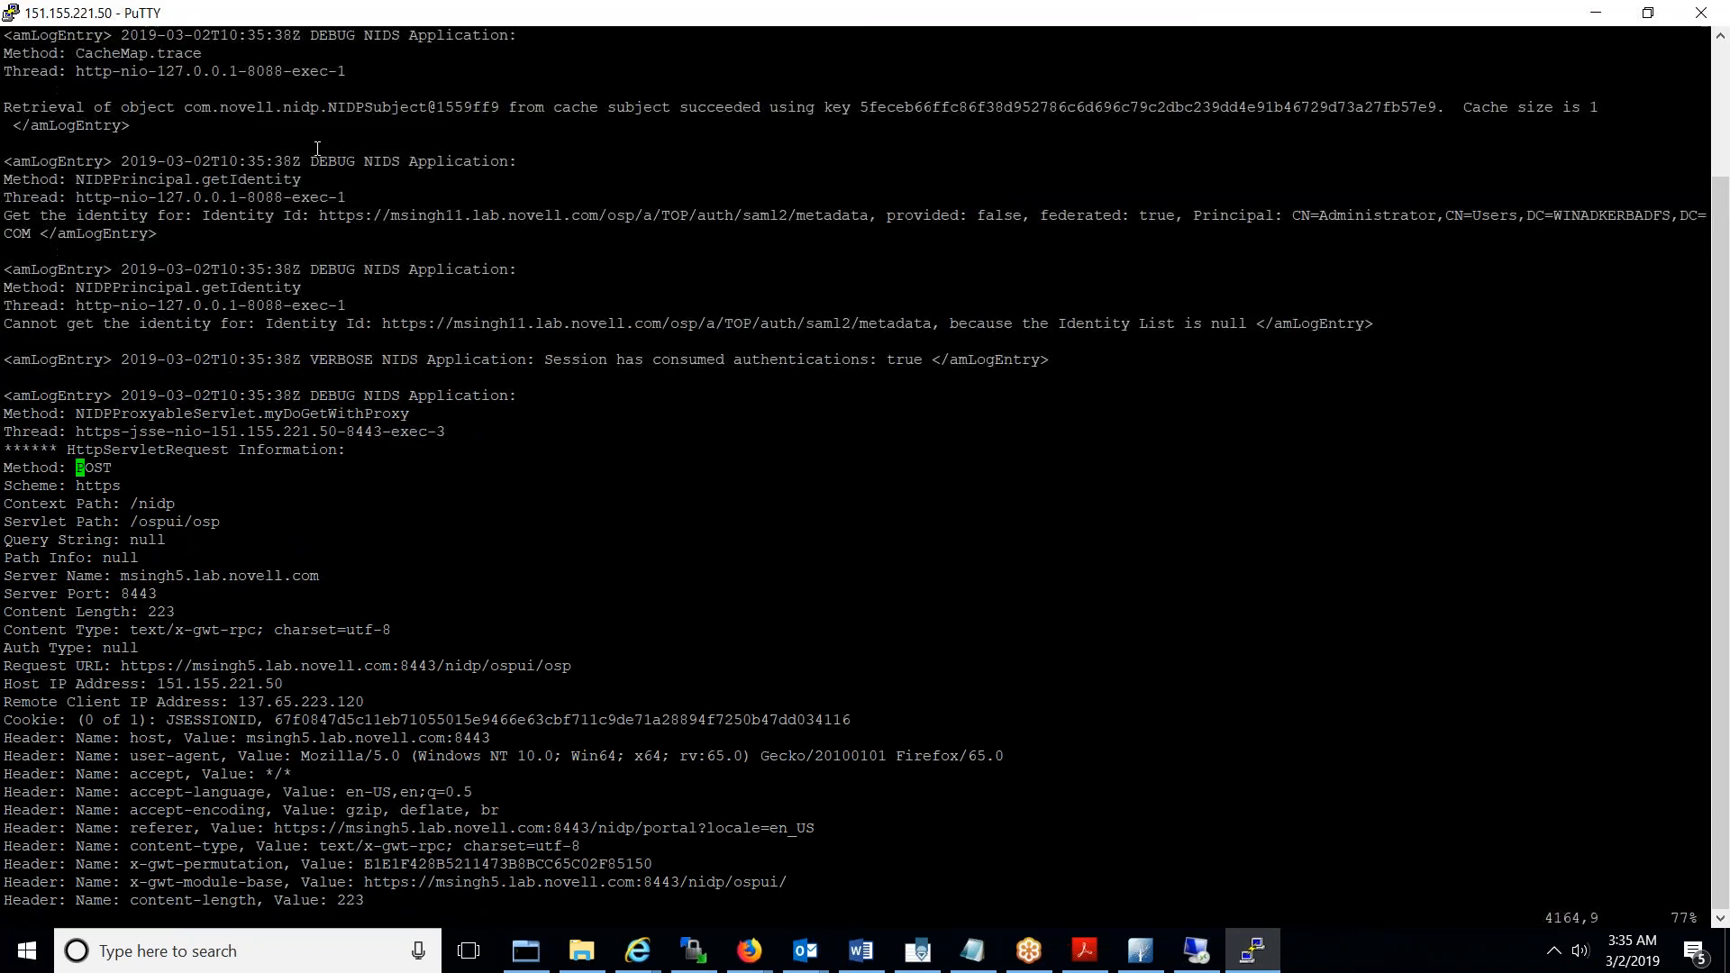
pyautogui.press('n')
pyautogui.press('n')
pyautogui.press('n')
pyautogui.press('n')
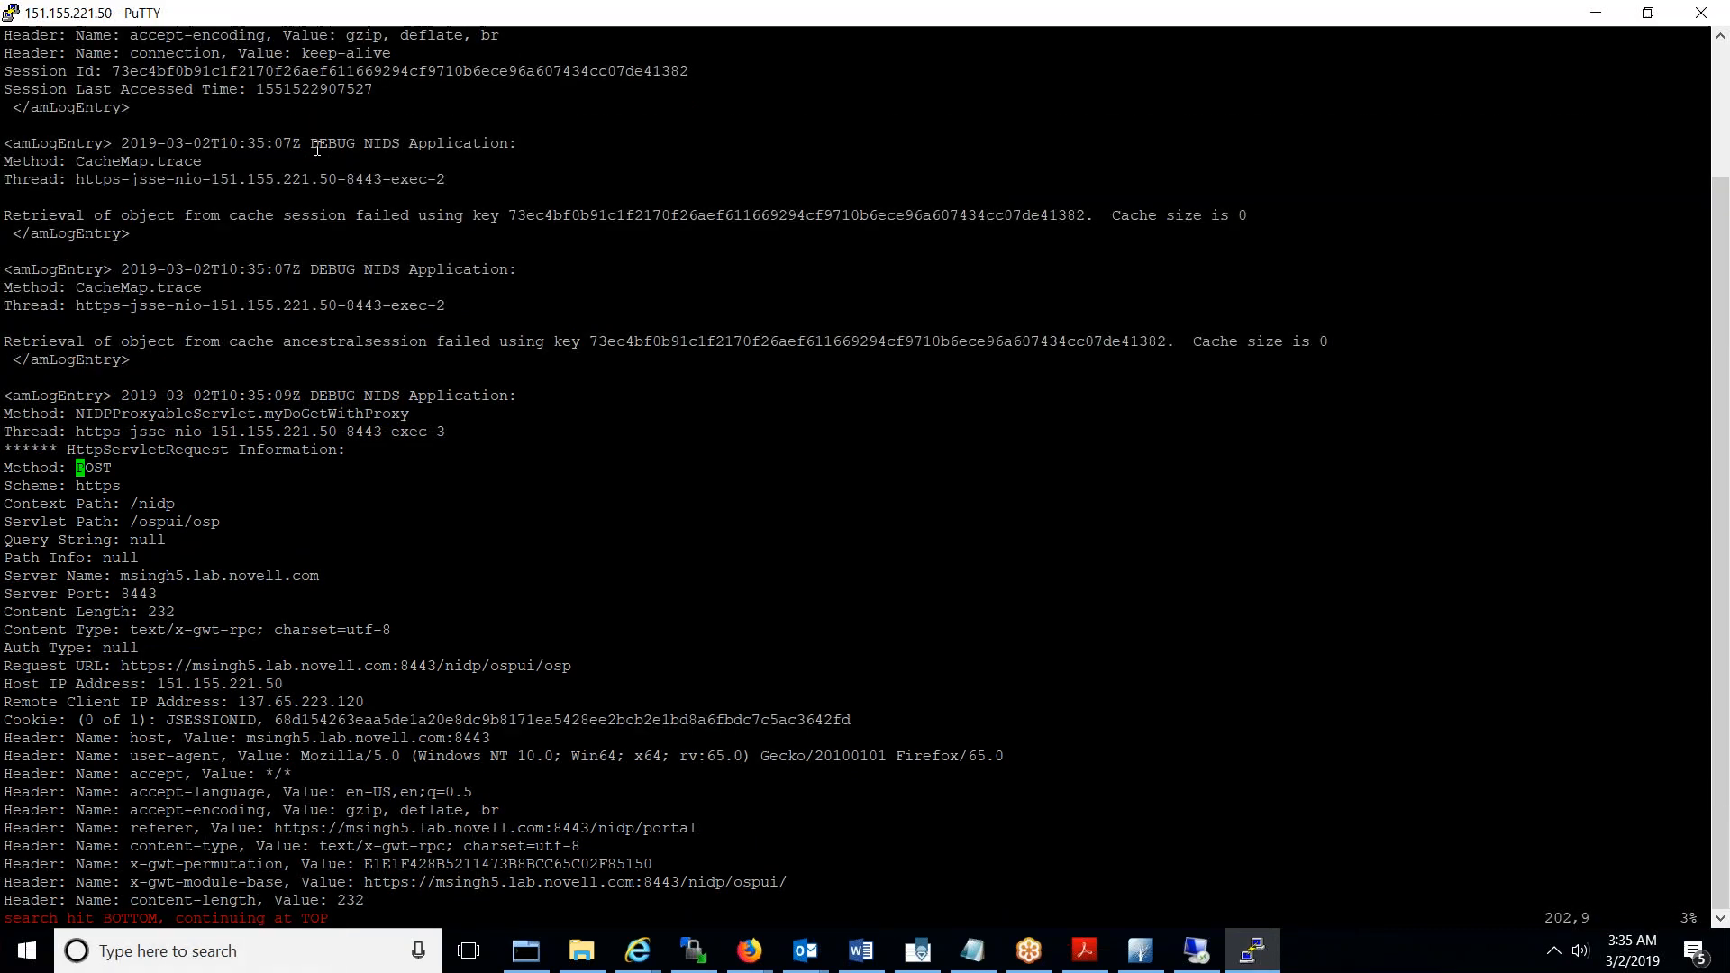
pyautogui.press('Down')
pyautogui.press('Down')
pyautogui.press('Down')
pyautogui.press('Down')
pyautogui.press('Down')
pyautogui.press('Down')
pyautogui.press('Down')
pyautogui.press('Down')
pyautogui.press('Down')
pyautogui.press('Down')
pyautogui.press('Down')
pyautogui.press('Down')
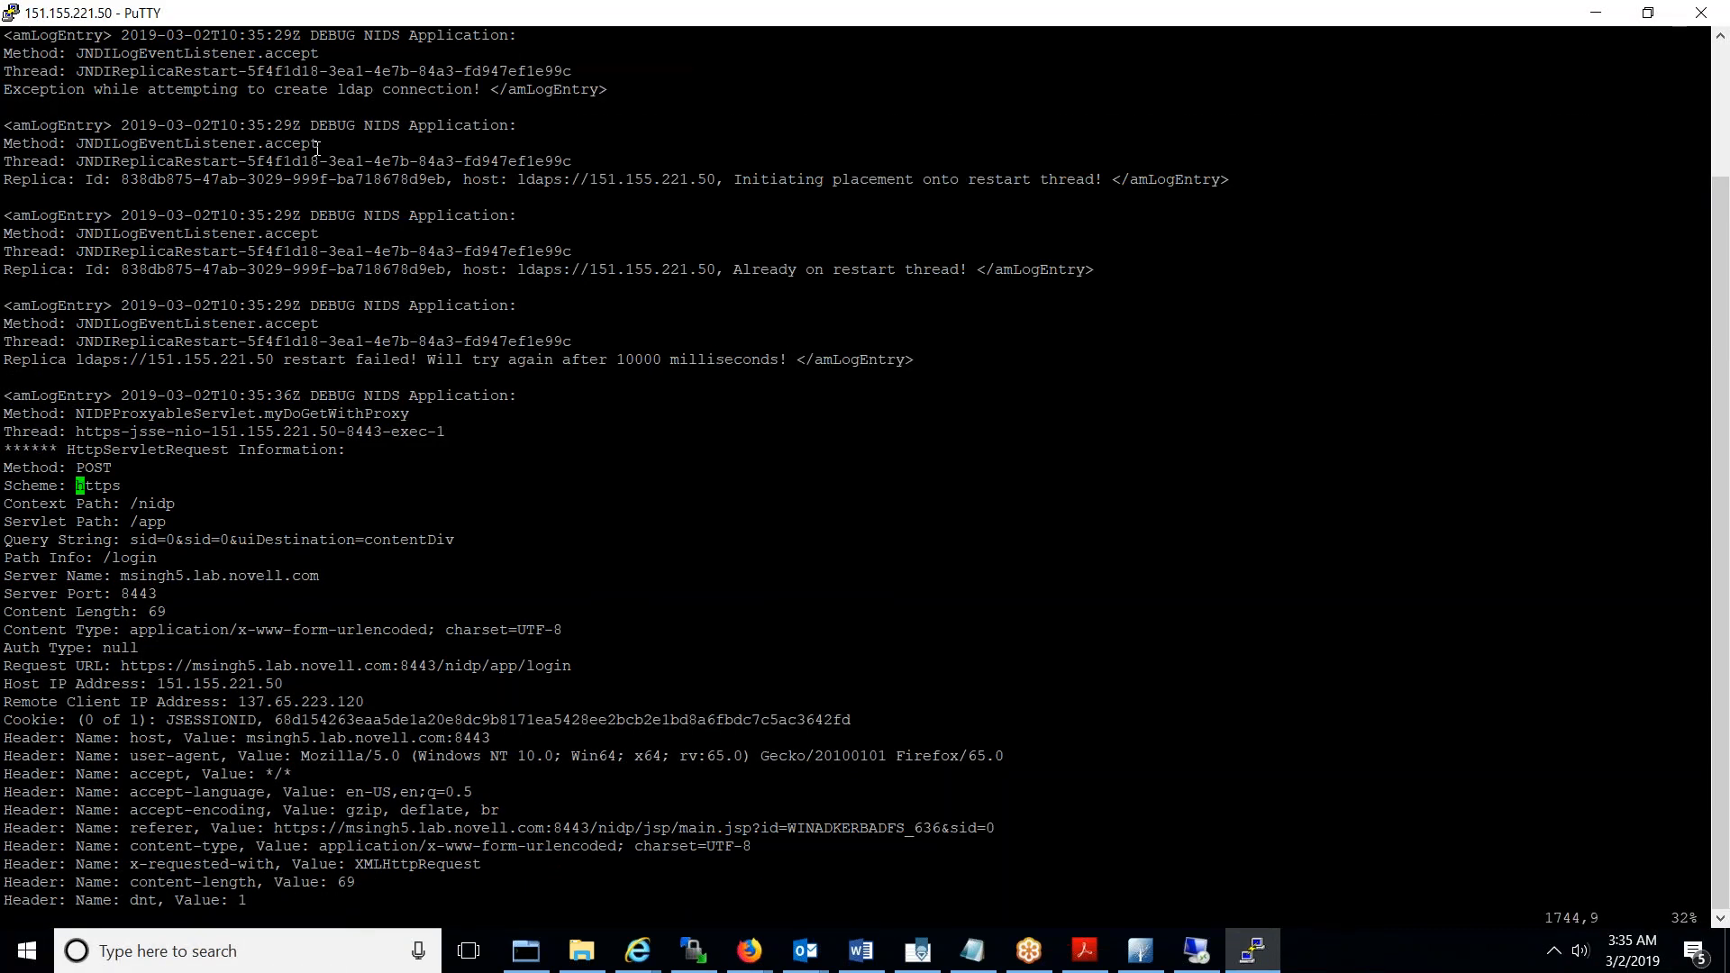
pyautogui.press('Up')
pyautogui.press('Up')
pyautogui.press('Up')
pyautogui.press('Up')
pyautogui.press('Down')
pyautogui.press('Down')
pyautogui.press('Down')
pyautogui.press('Down')
pyautogui.press('Down')
pyautogui.press('Down')
pyautogui.press('Down')
pyautogui.press('Down')
pyautogui.press('Down')
pyautogui.press('Down')
pyautogui.press('Down')
pyautogui.press('Down')
pyautogui.press('Down')
pyautogui.press('Down')
pyautogui.press('Down')
pyautogui.press('Down')
pyautogui.press('Down')
pyautogui.press('Down')
pyautogui.press('Down')
pyautogui.press('Down')
pyautogui.press('Down')
pyautogui.press('Down')
pyautogui.press('Down')
pyautogui.press('Down')
pyautogui.press('Down')
pyautogui.press('Down')
pyautogui.press('Down')
pyautogui.press('Down')
pyautogui.press('Down')
pyautogui.press('Down')
pyautogui.press('Down')
pyautogui.press('Down')
pyautogui.press('Down')
pyautogui.press('Down')
pyautogui.press('Down')
pyautogui.press('Down')
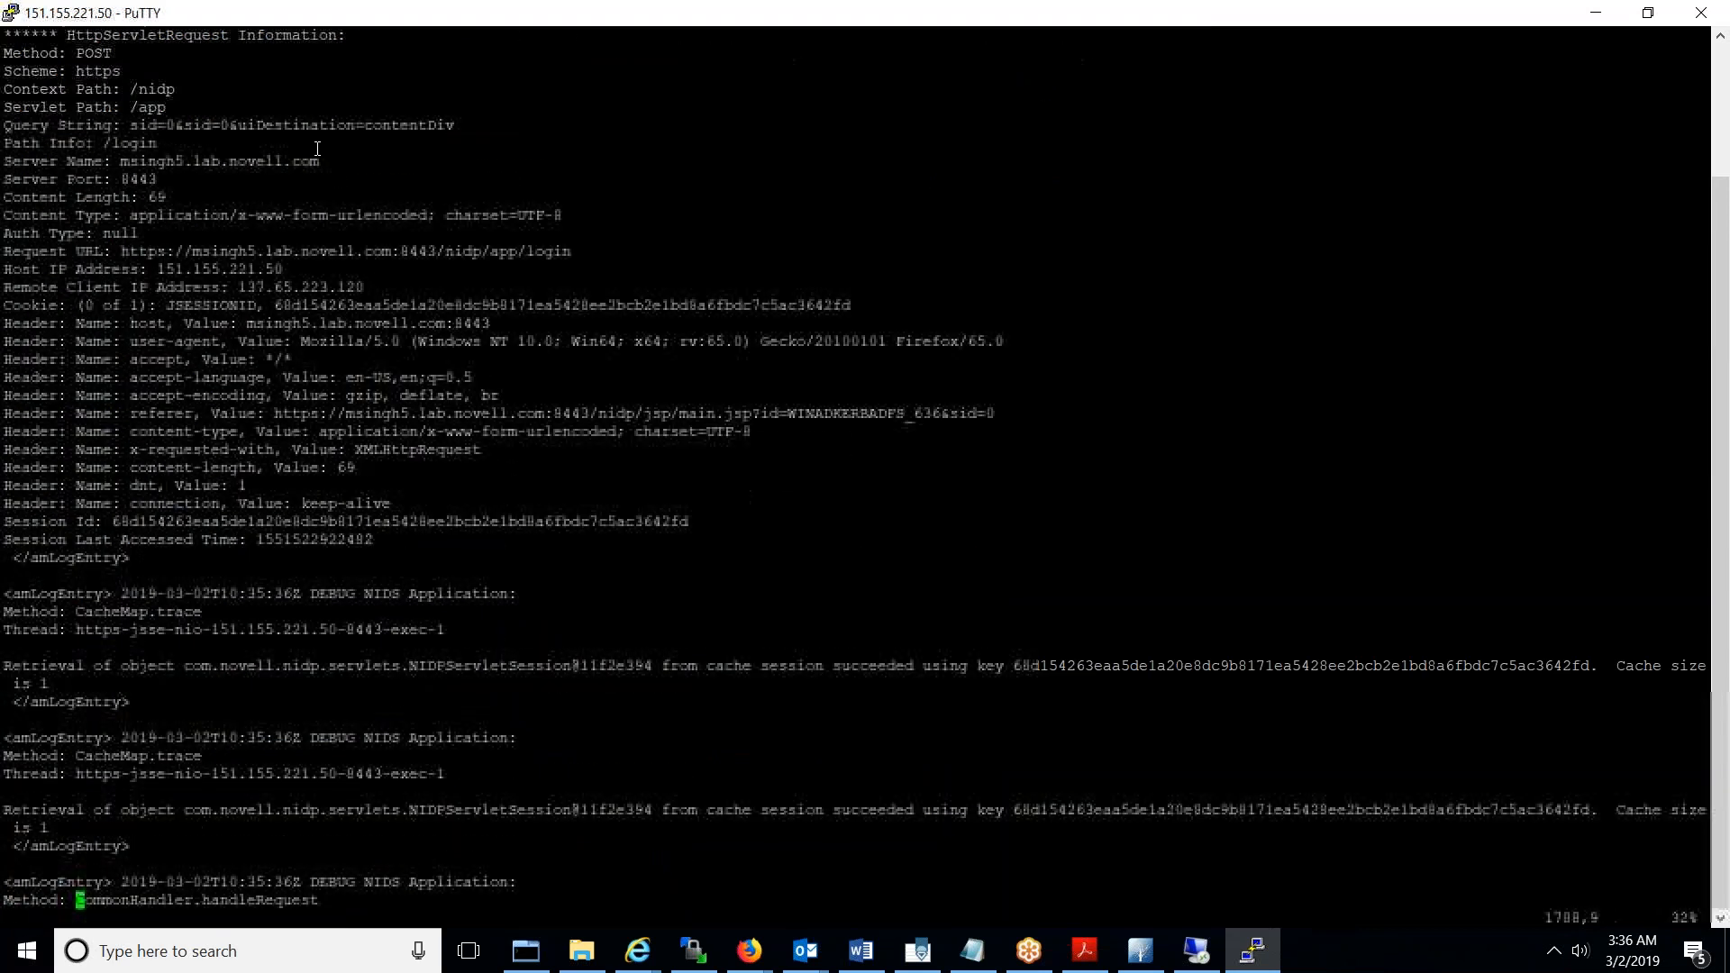
pyautogui.press('Down')
pyautogui.press('Down')
pyautogui.press('Down')
pyautogui.press('Down')
pyautogui.press('Down')
pyautogui.press('Down')
pyautogui.press('Down')
pyautogui.press('Down')
pyautogui.press('Down')
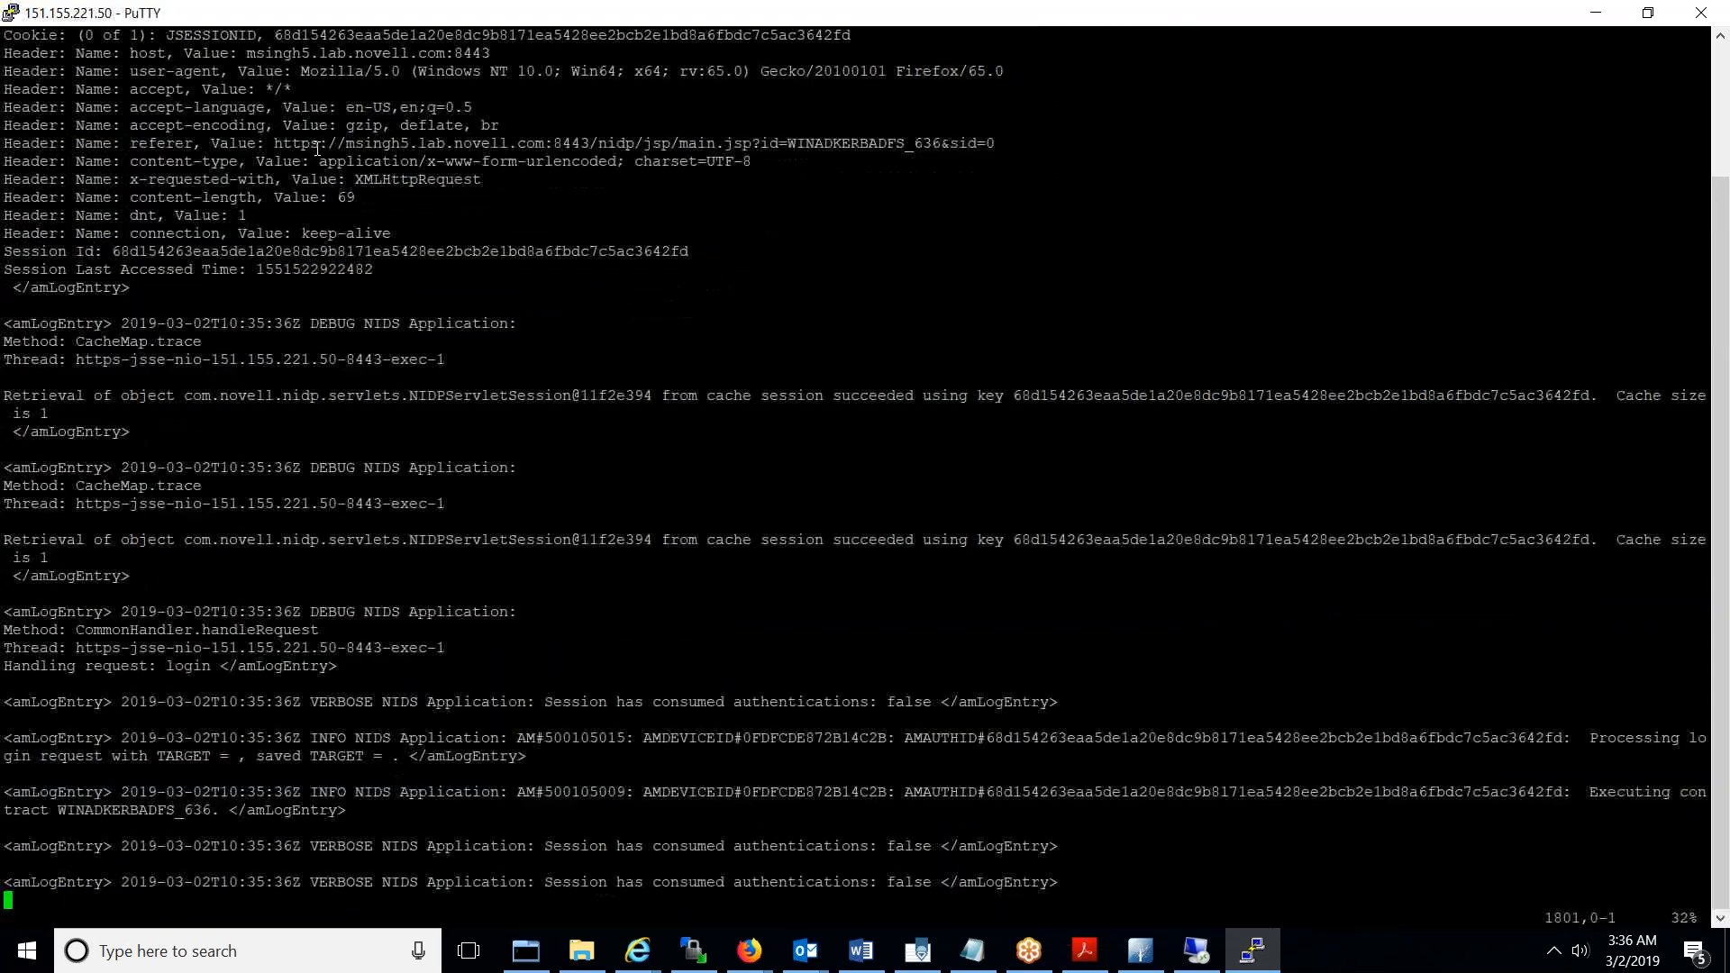
pyautogui.press('Down')
pyautogui.press('Down')
pyautogui.press('Down')
pyautogui.press('Down')
pyautogui.press('Down')
pyautogui.press('Down')
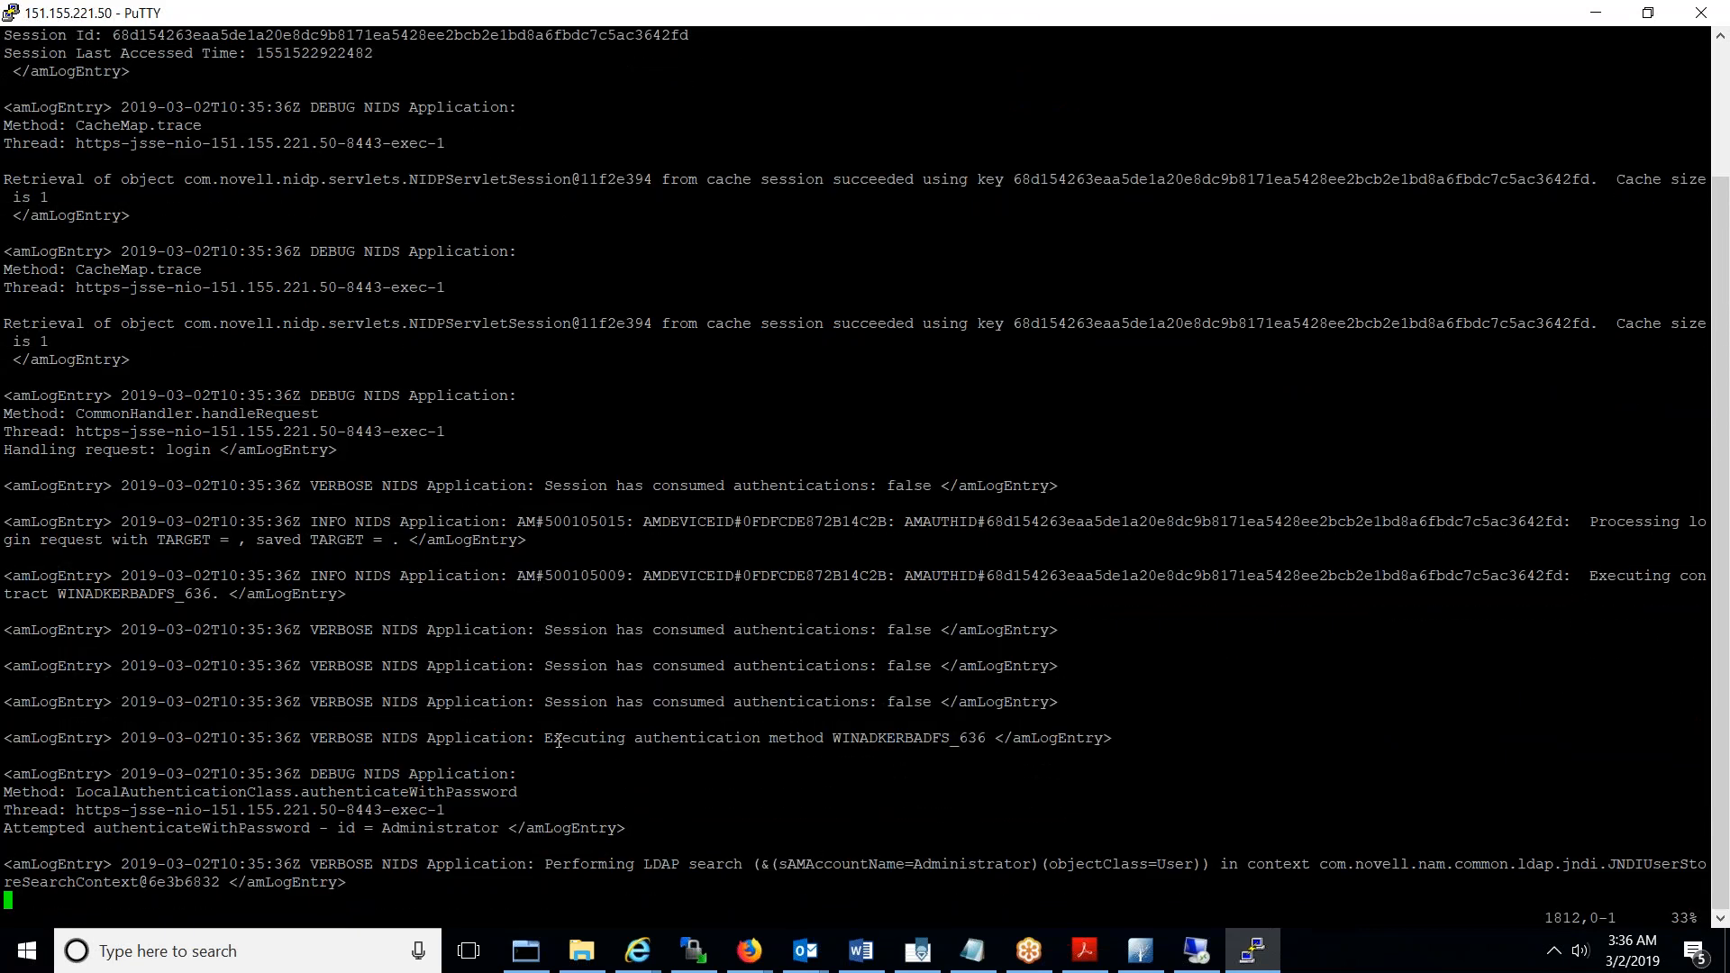
pyautogui.moveTo(551, 738); pyautogui.dragTo(982, 744)
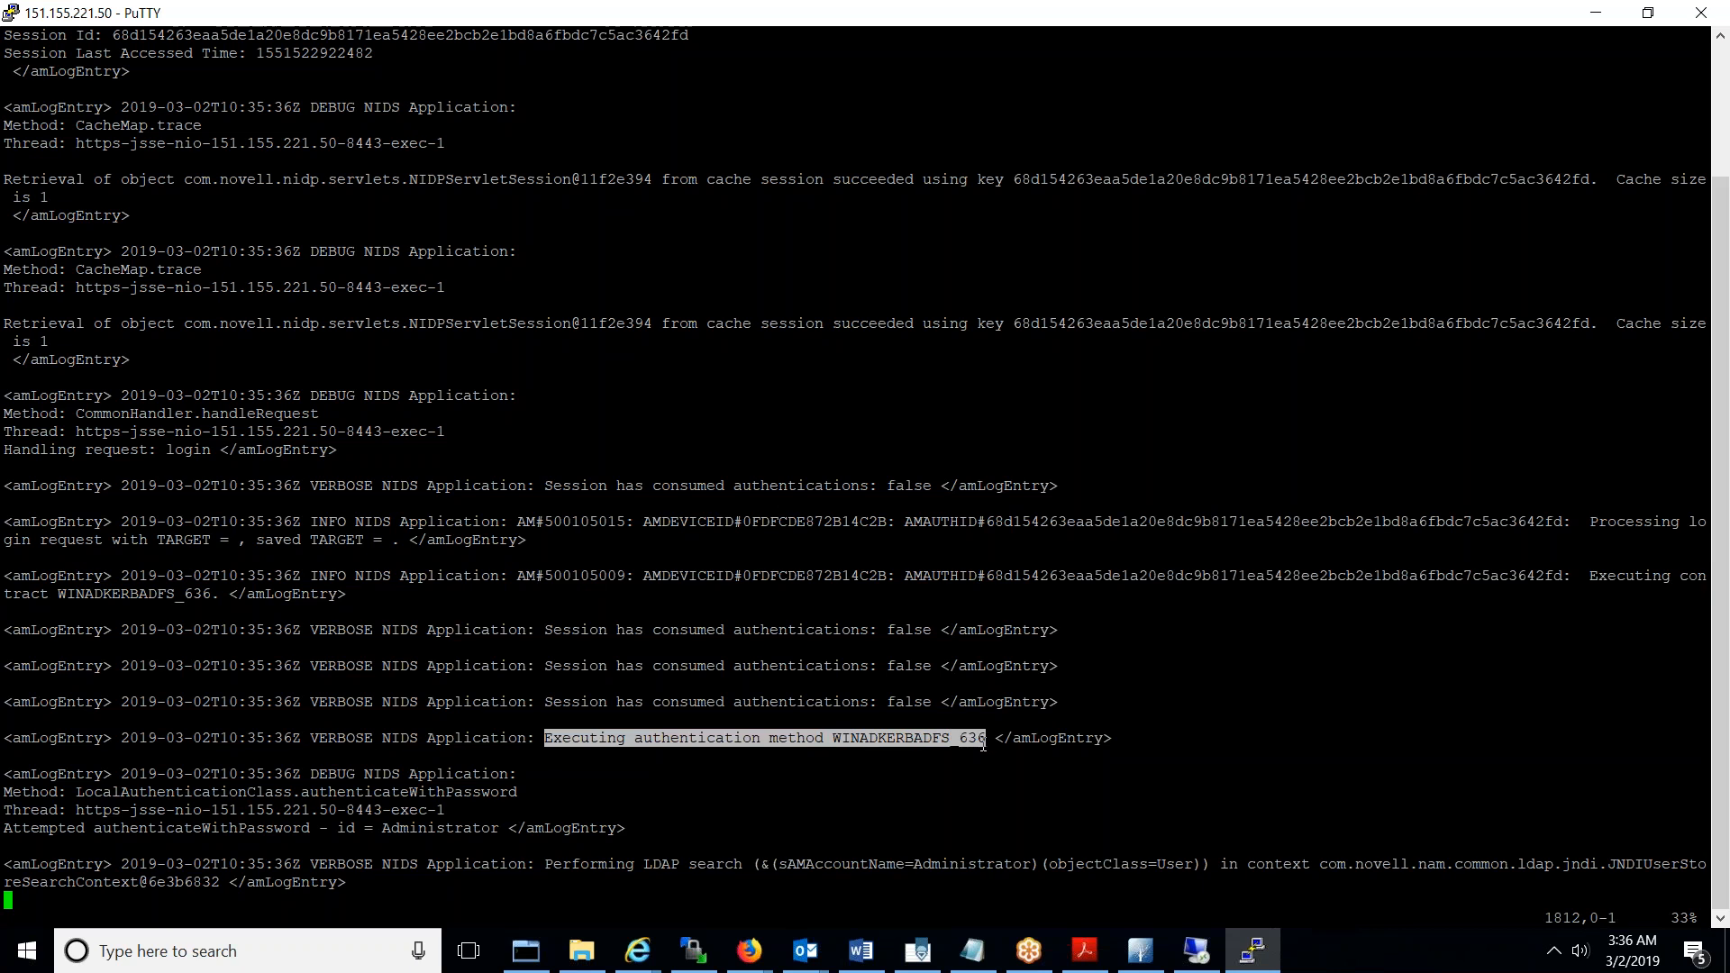
# - Highlight the authenticateWithPassword call for Administrator and its sAMAccountName LDAP search filter
pyautogui.doubleClick(196, 825)
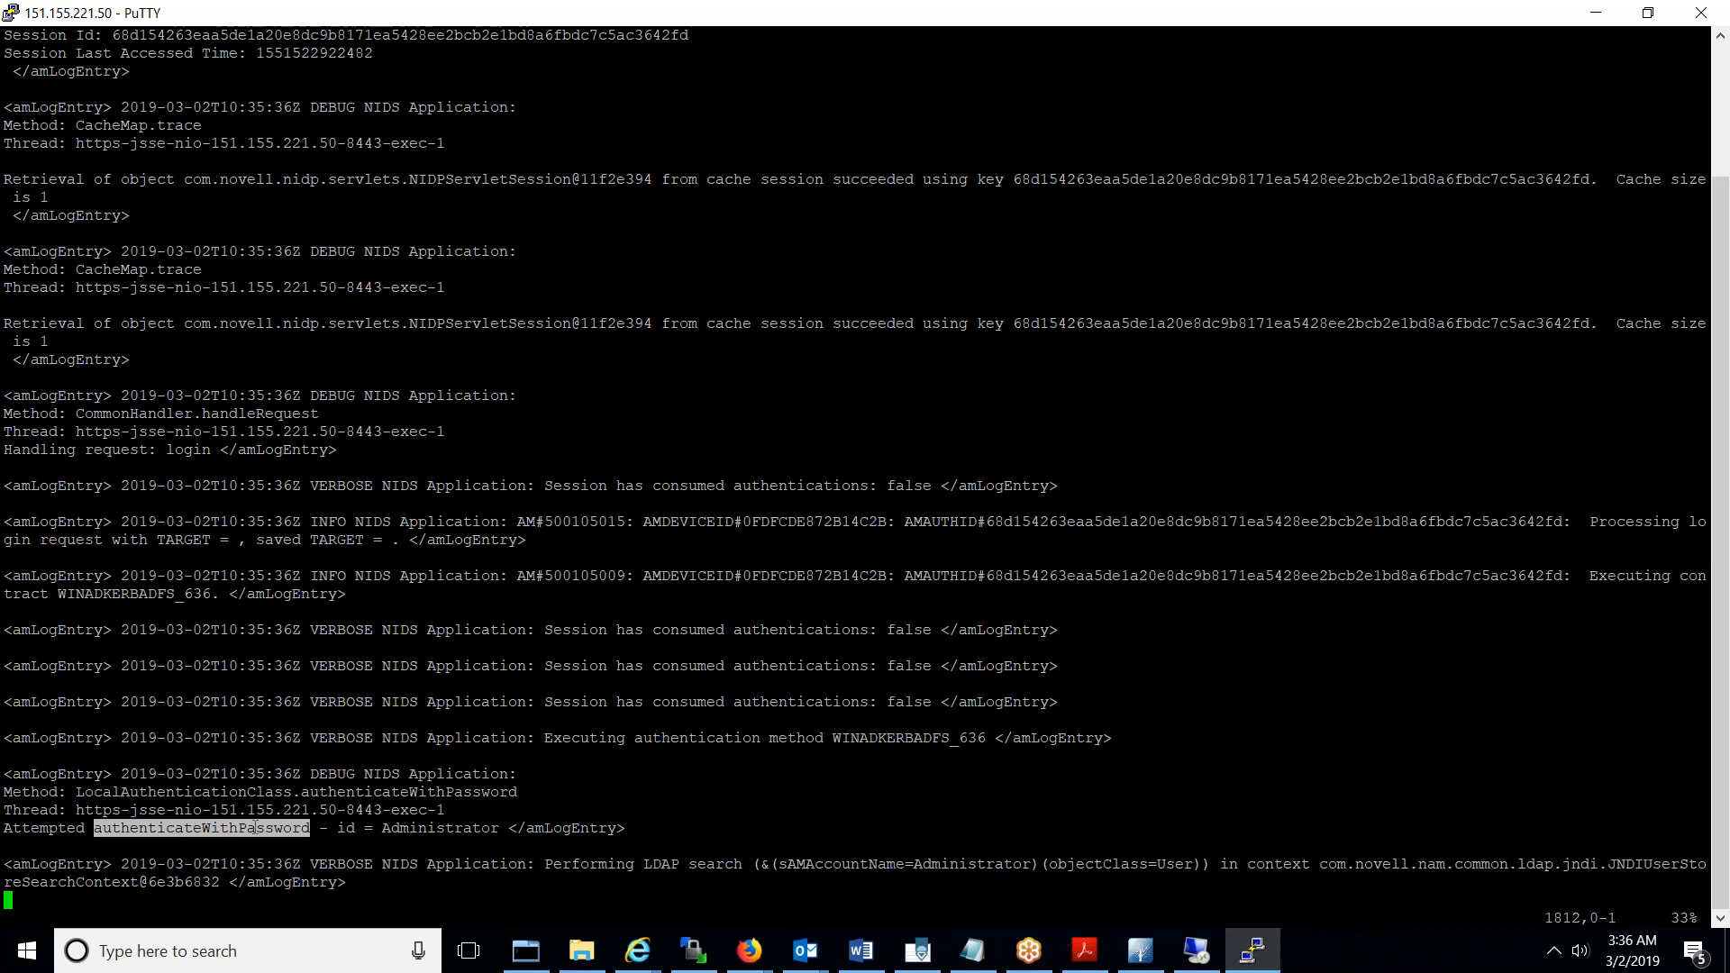
pyautogui.doubleClick(418, 829)
pyautogui.press('j')
pyautogui.press('j')
pyautogui.press('j')
pyautogui.press('j')
pyautogui.press('j')
pyautogui.press('j')
pyautogui.press('j')
pyautogui.press('j')
pyautogui.press('j')
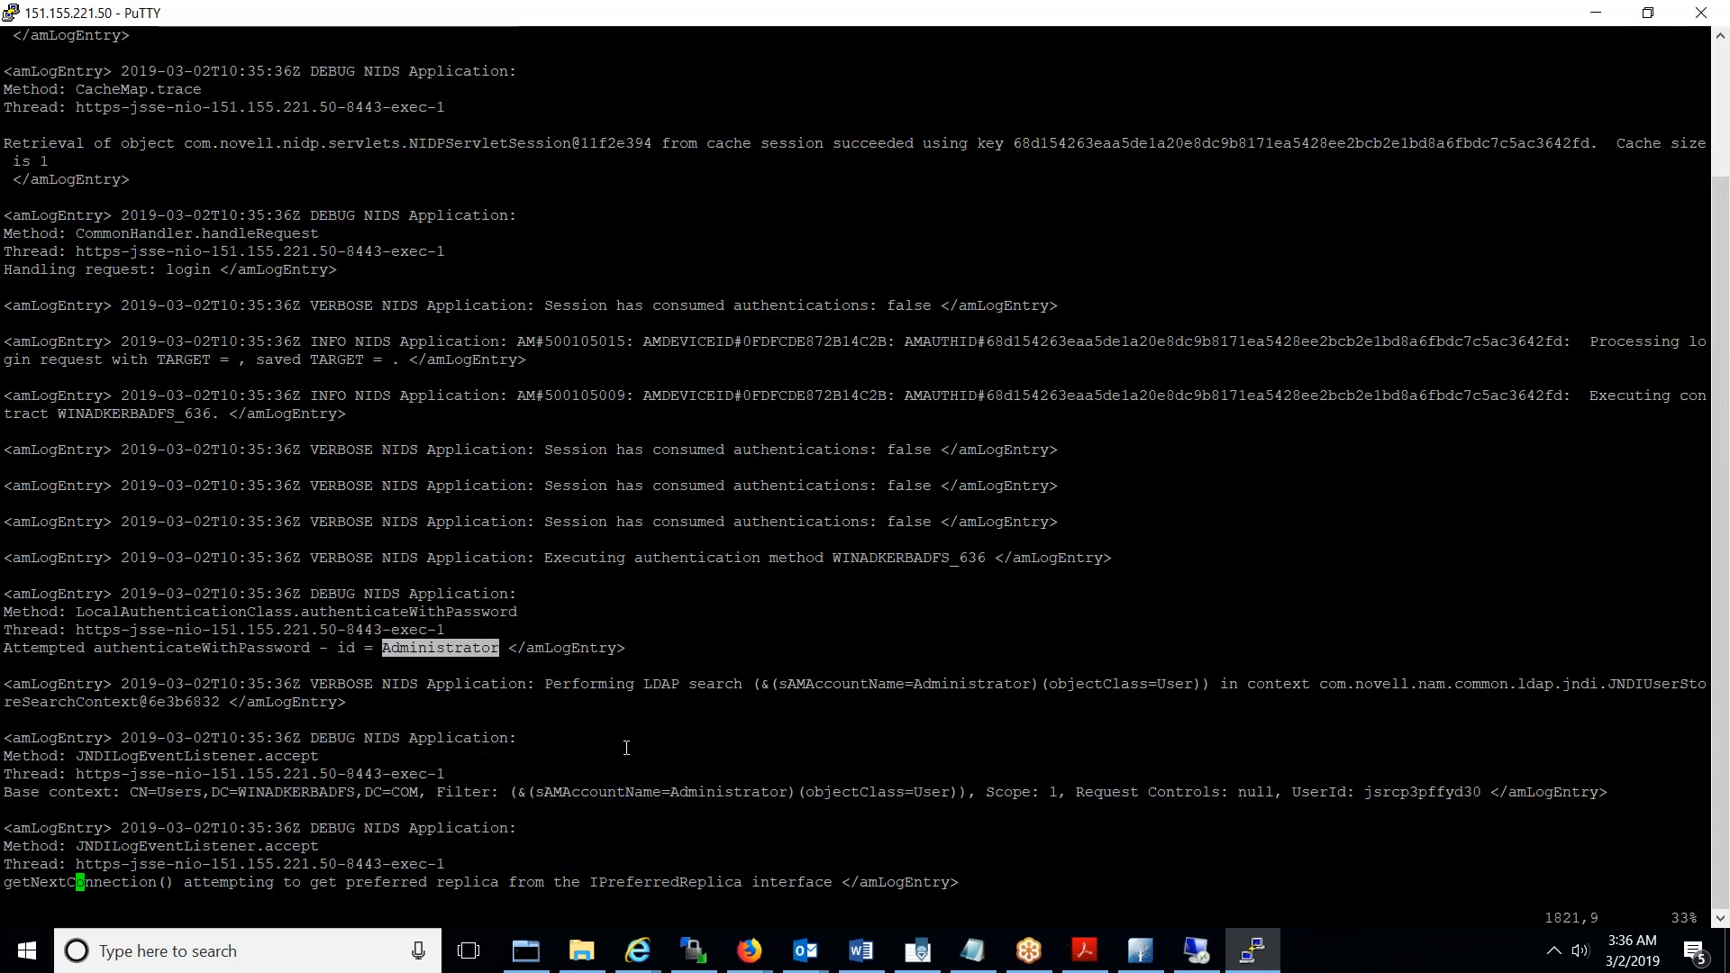
pyautogui.doubleClick(662, 684)
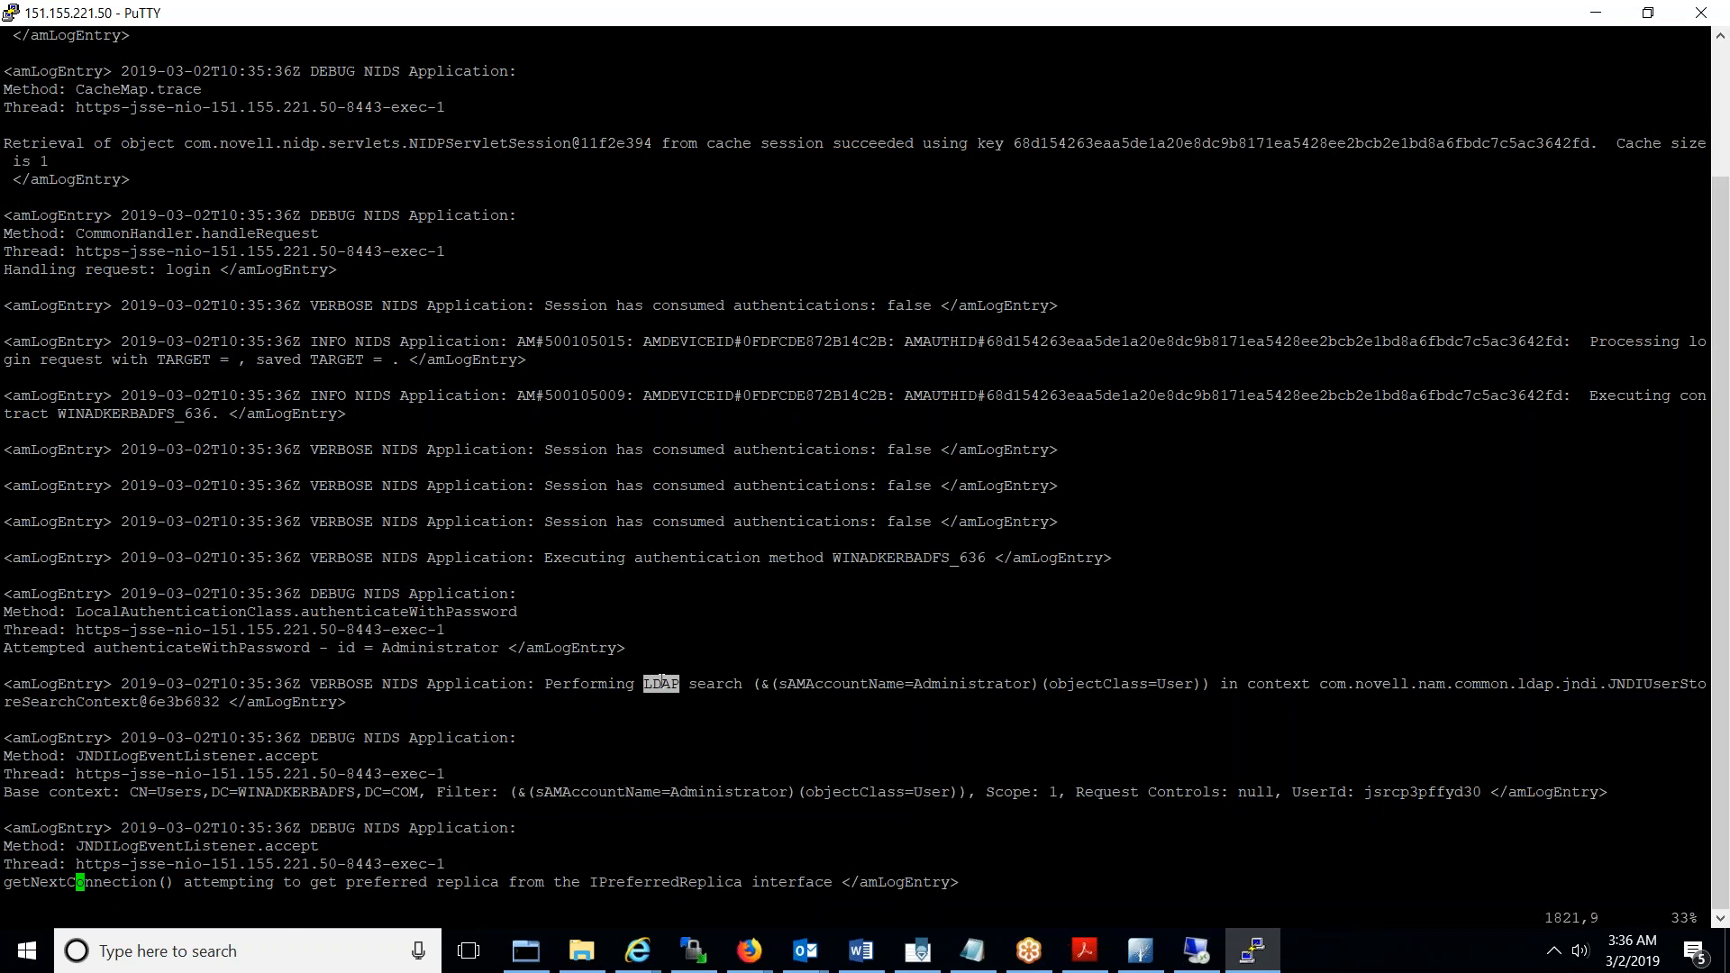
pyautogui.doubleClick(844, 684)
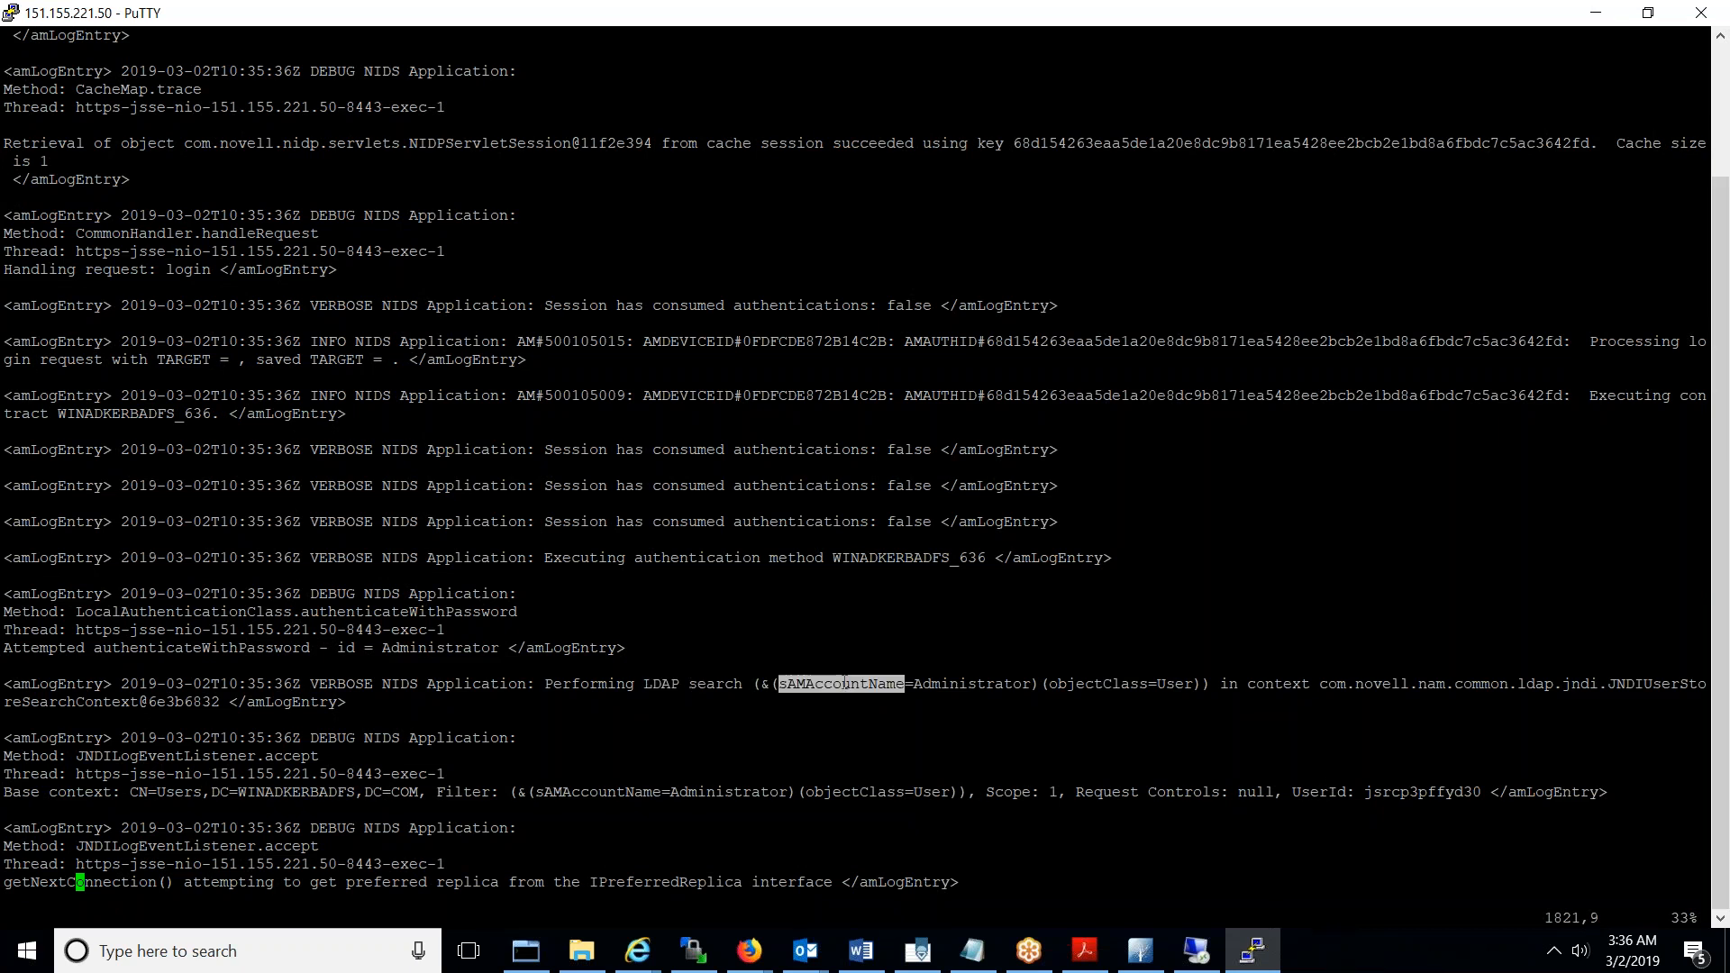
pyautogui.tripleClick(755, 685)
pyautogui.moveTo(755, 685); pyautogui.dragTo(1212, 685)
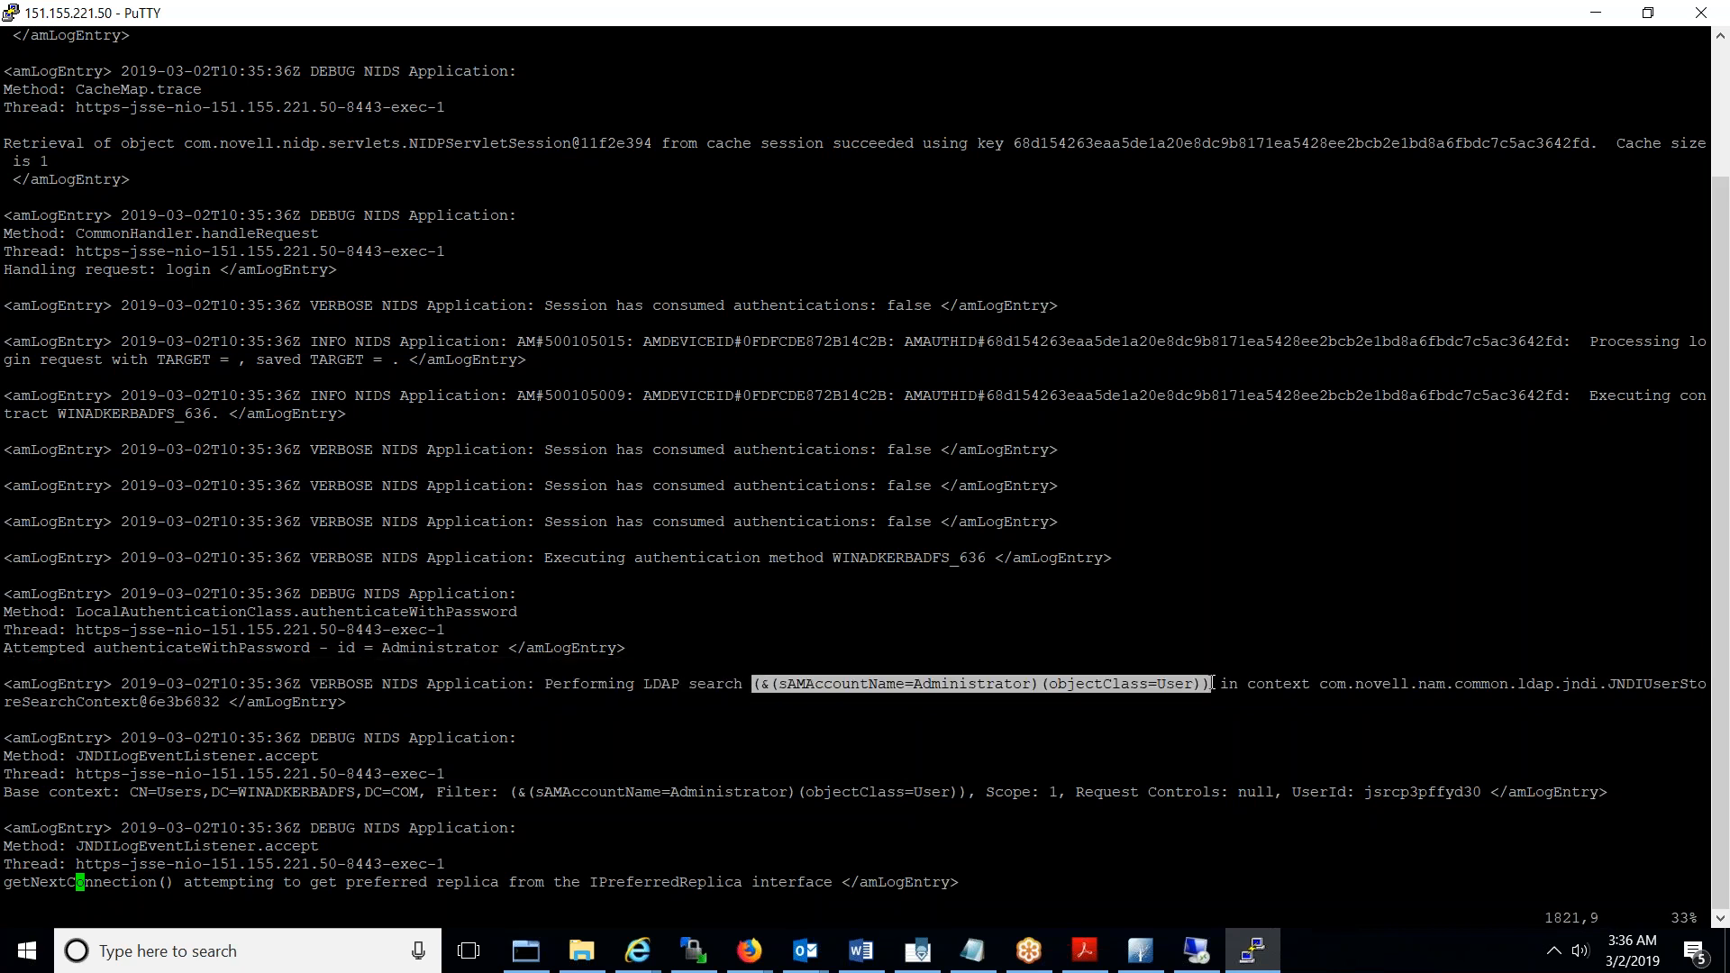
pyautogui.doubleClick(828, 685)
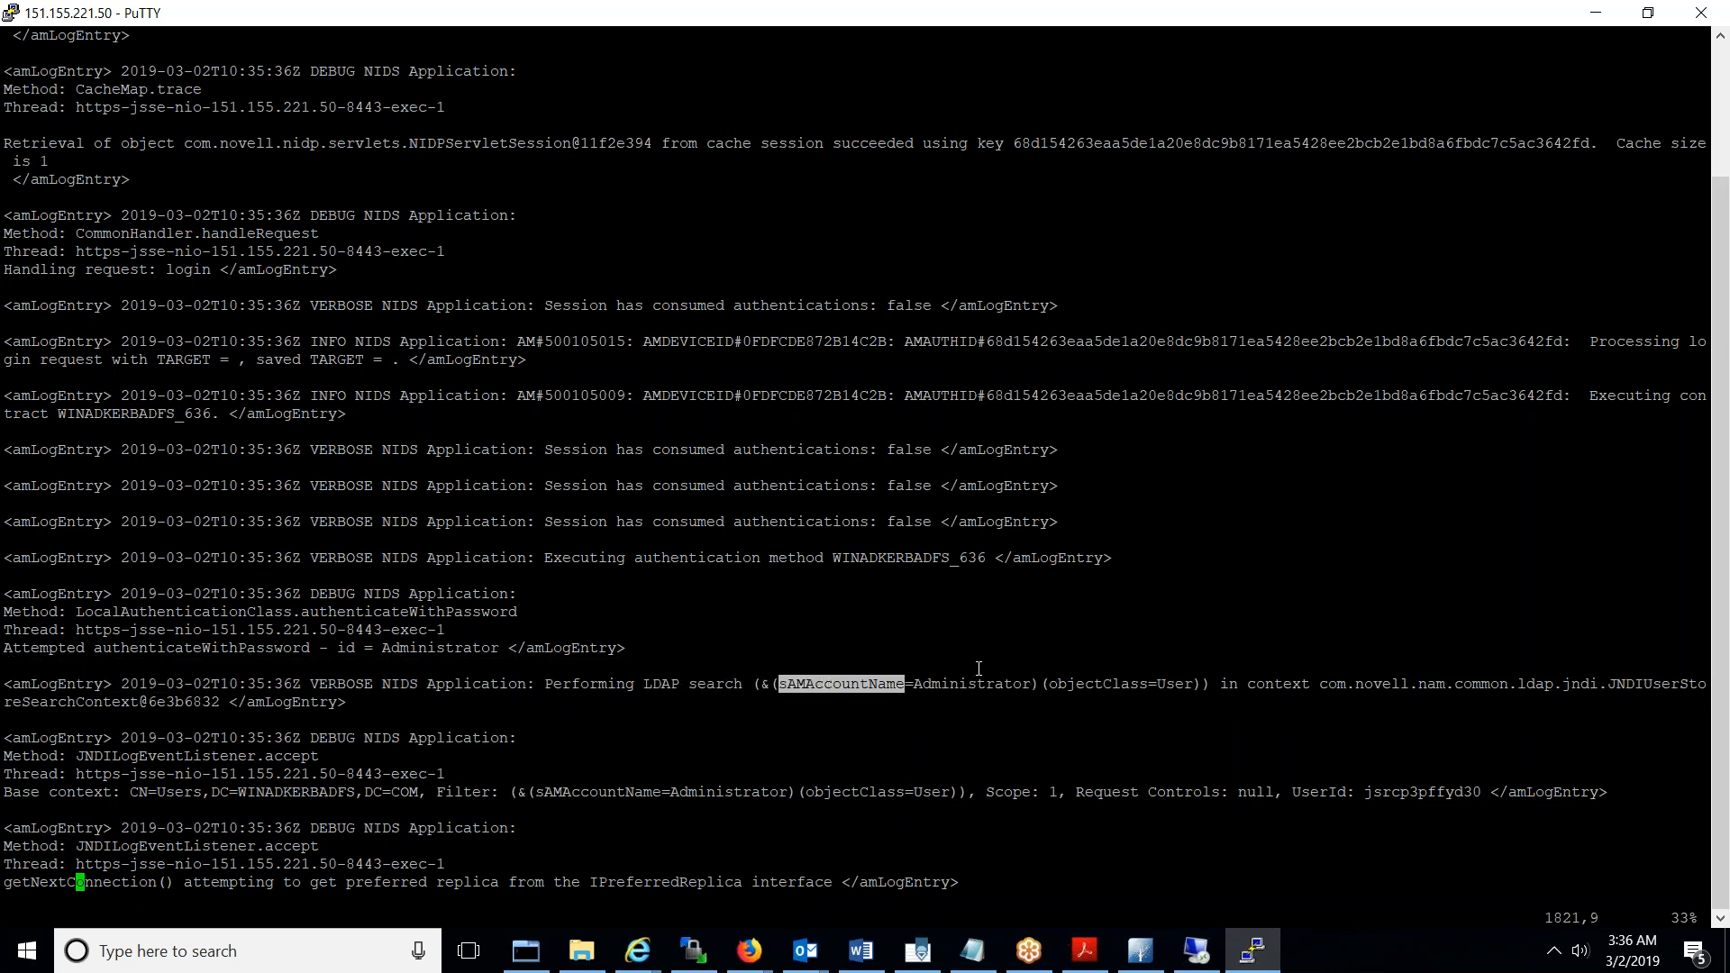
# - Mark the search's Base context line, CN=Users,DC=WINADKERBADFS,DC=COM
pyautogui.press('Down')
pyautogui.press('Down')
pyautogui.press('Down')
pyautogui.press('Down')
pyautogui.press('Down')
pyautogui.press('Down')
pyautogui.press('Down')
pyautogui.press('Down')
pyautogui.press('Down')
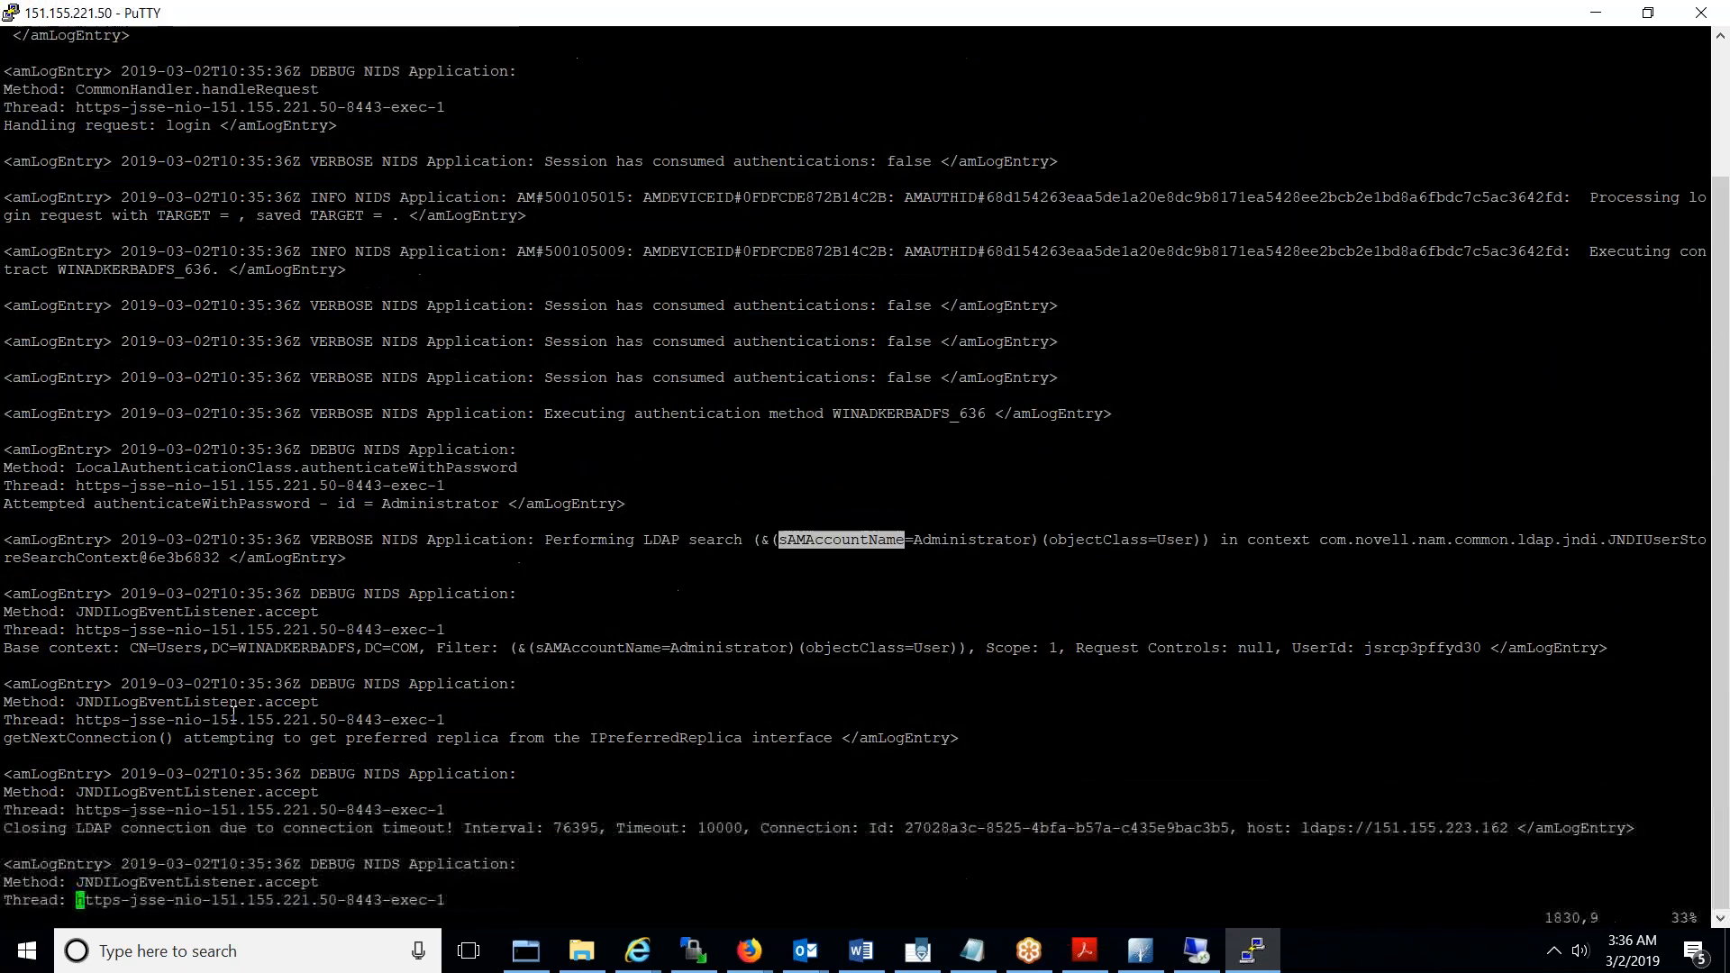
pyautogui.press('Down')
pyautogui.press('Down')
pyautogui.press('Down')
pyautogui.click(221, 593)
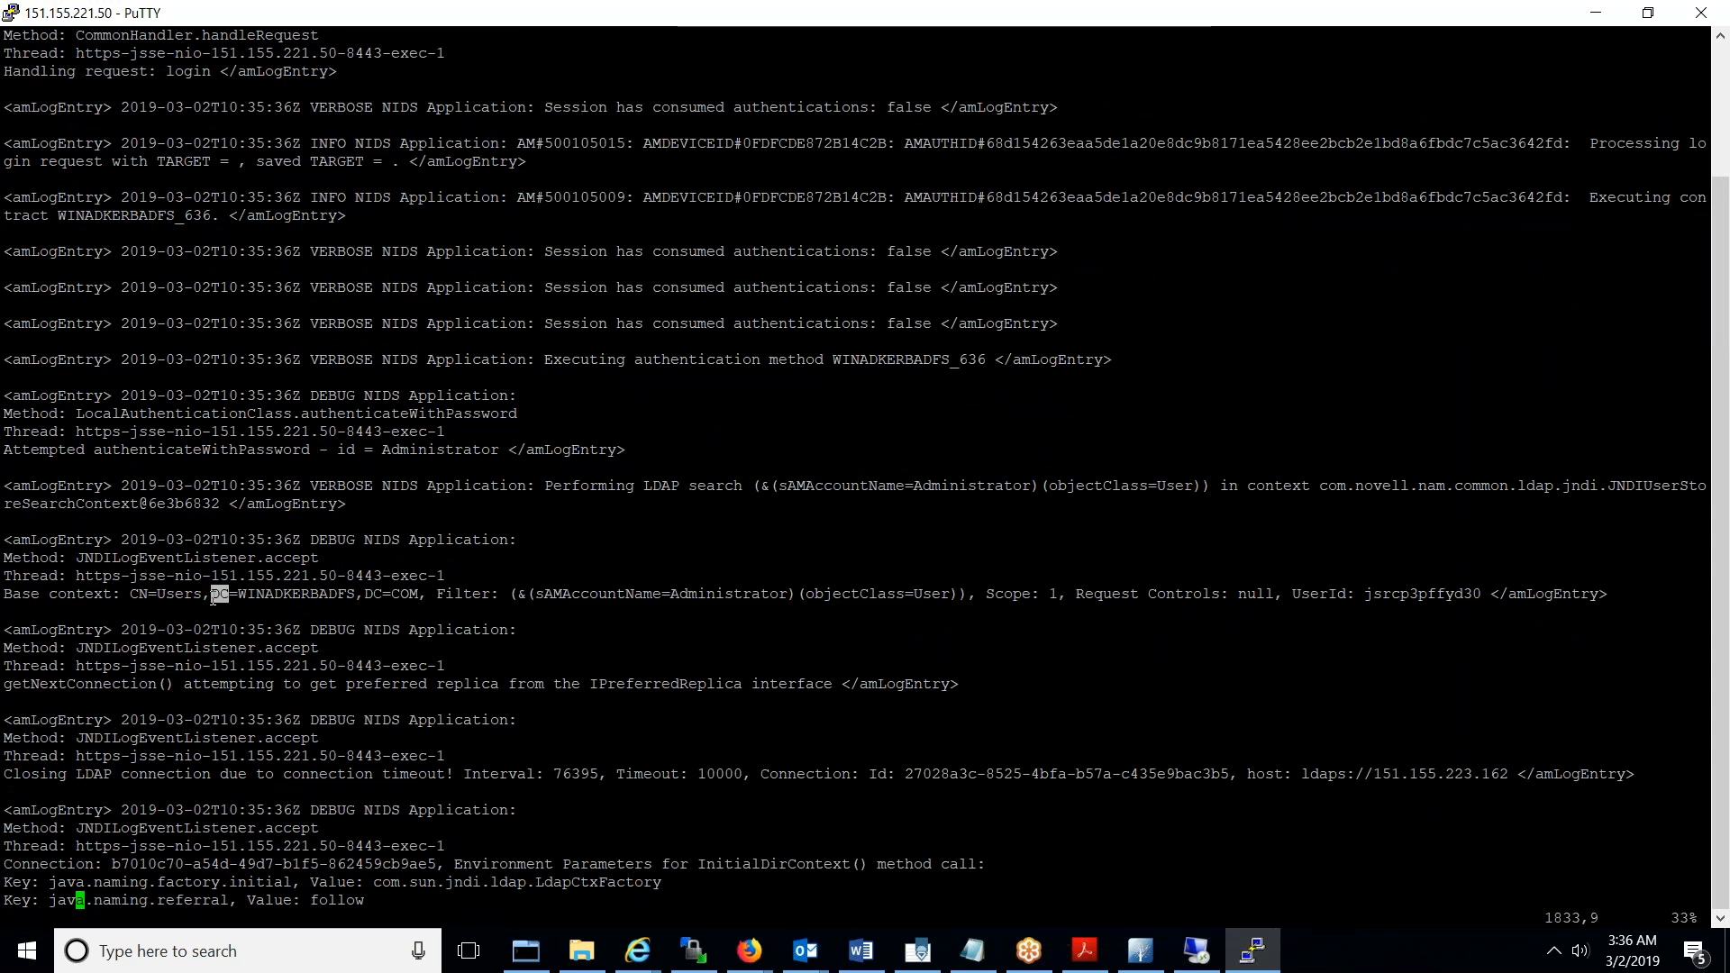
pyautogui.tripleClick(162, 593)
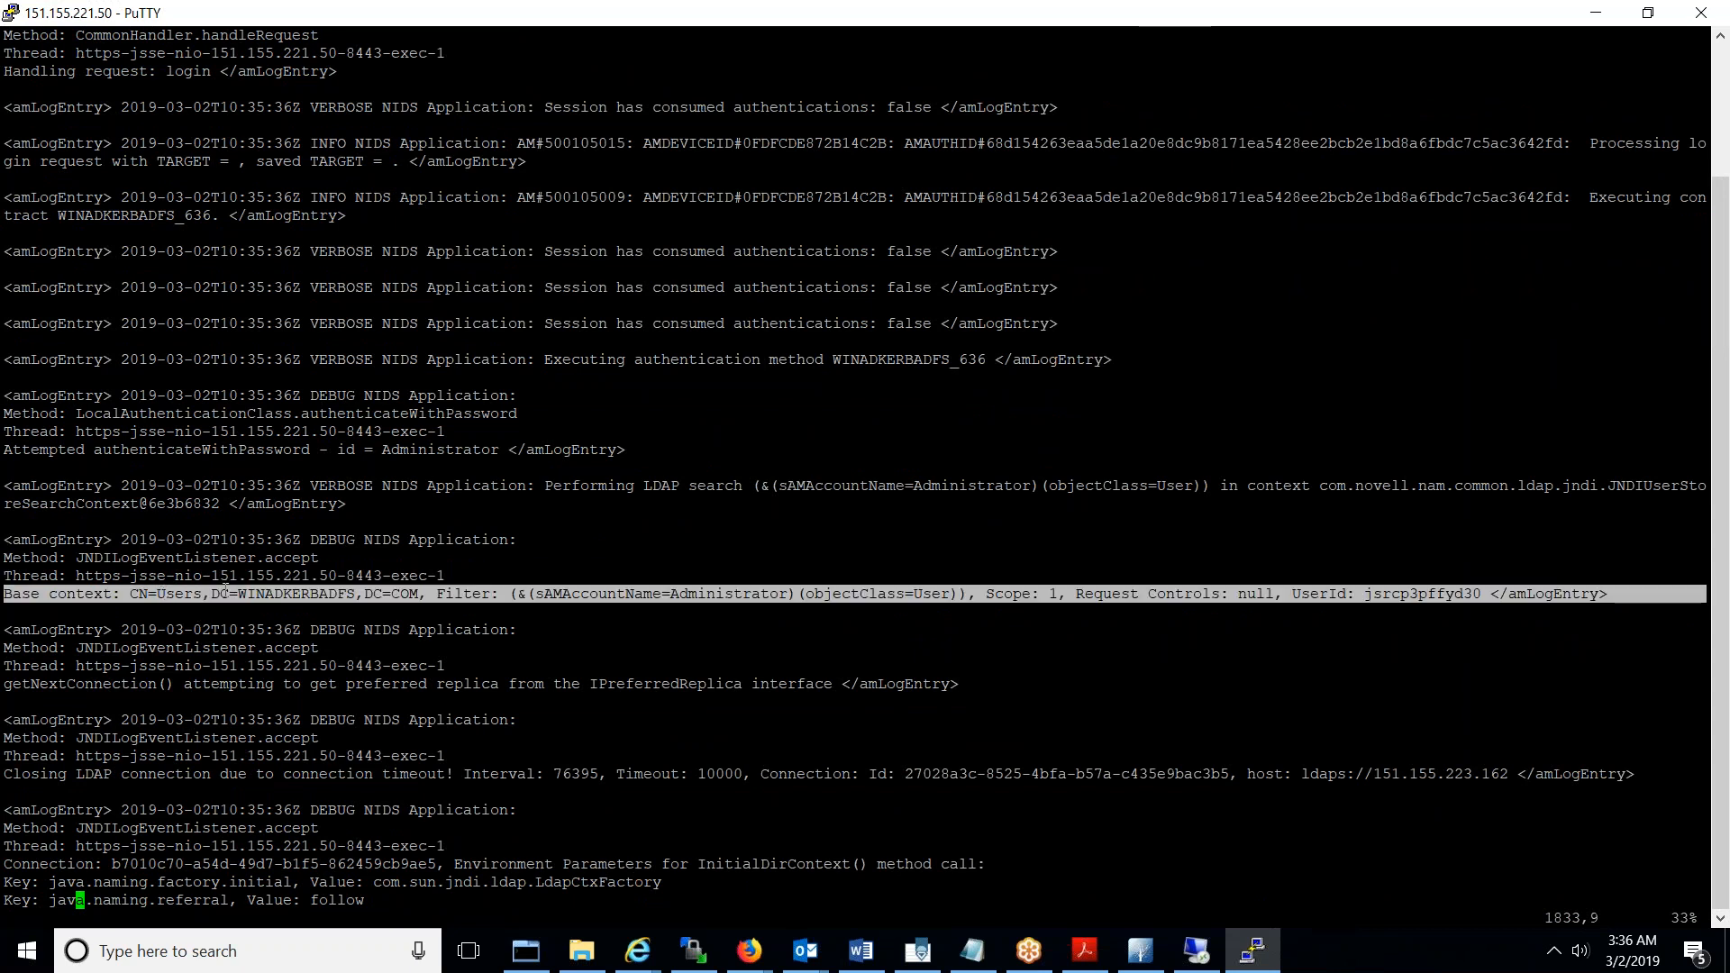
pyautogui.click(233, 593)
pyautogui.tripleClick(122, 600)
# - Highlight the provider.url ldaps://151.155.223.162:636 line and review entries around 'Found 1 results!'
pyautogui.press('Down')
pyautogui.press('Down')
pyautogui.press('Down')
pyautogui.press('Down')
pyautogui.press('Down')
pyautogui.press('Down')
pyautogui.press('Down')
pyautogui.press('Down')
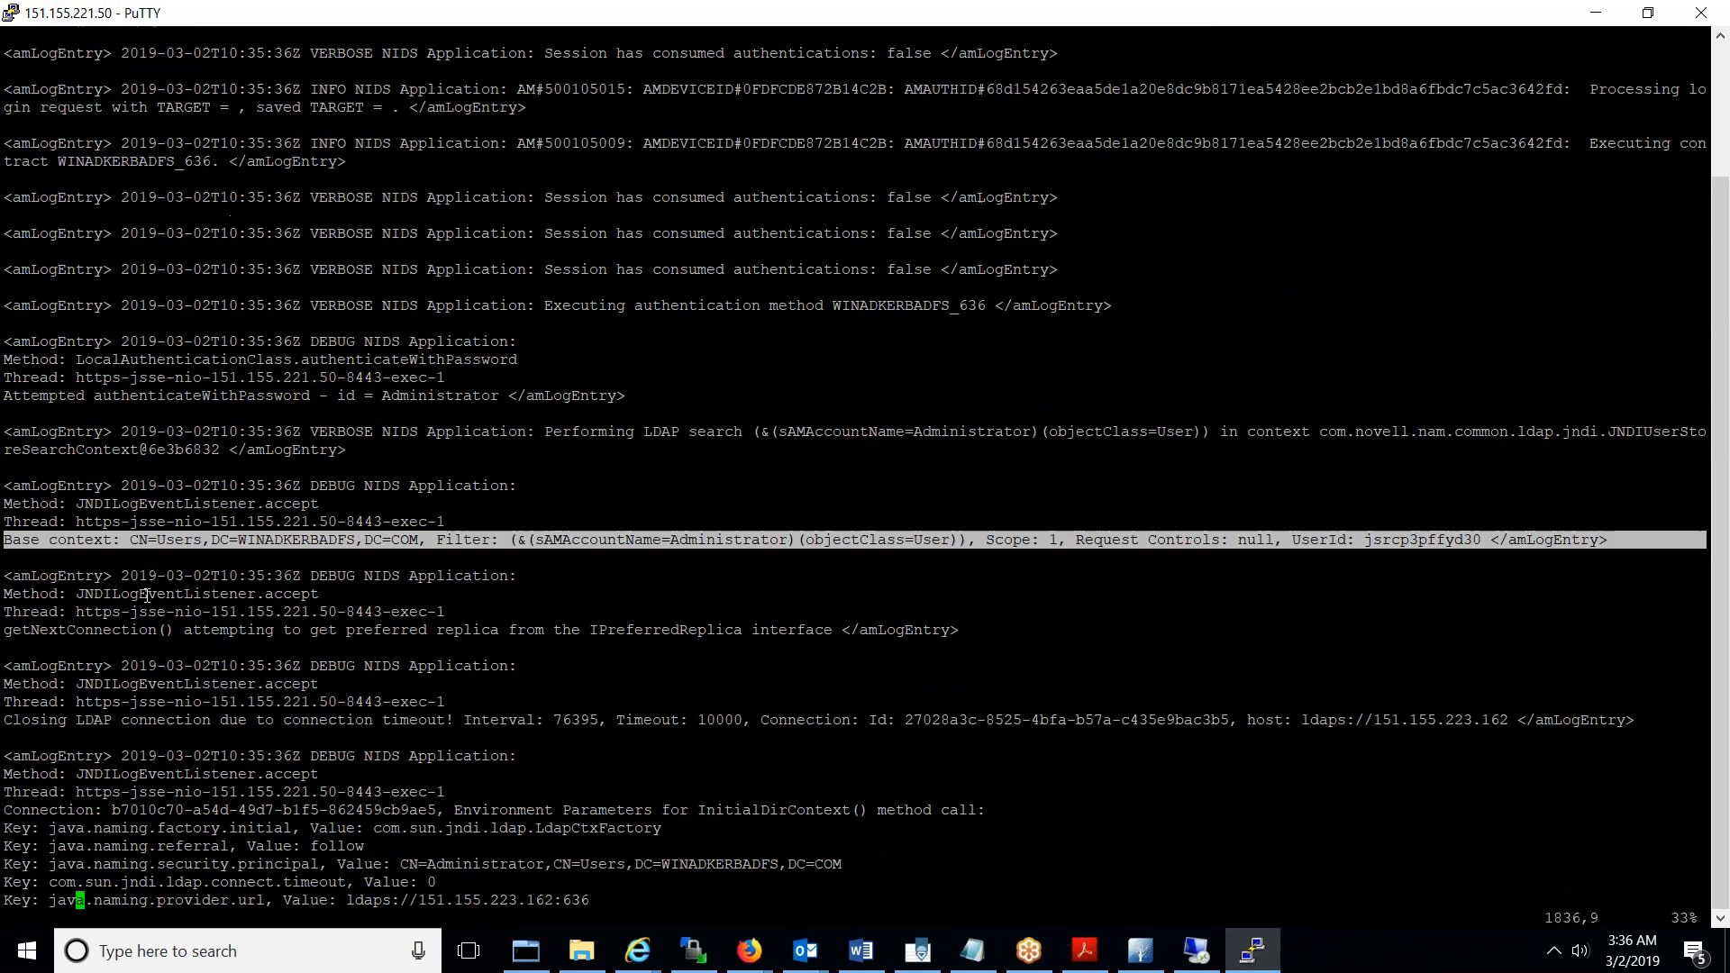
pyautogui.press('Down')
pyautogui.press('Down')
pyautogui.press('Down')
pyautogui.press('Down')
pyautogui.press('Down')
pyautogui.press('Down')
pyautogui.press('Down')
pyautogui.press('Down')
pyautogui.press('Down')
pyautogui.press('Down')
pyautogui.press('Down')
pyautogui.press('Down')
pyautogui.press('Down')
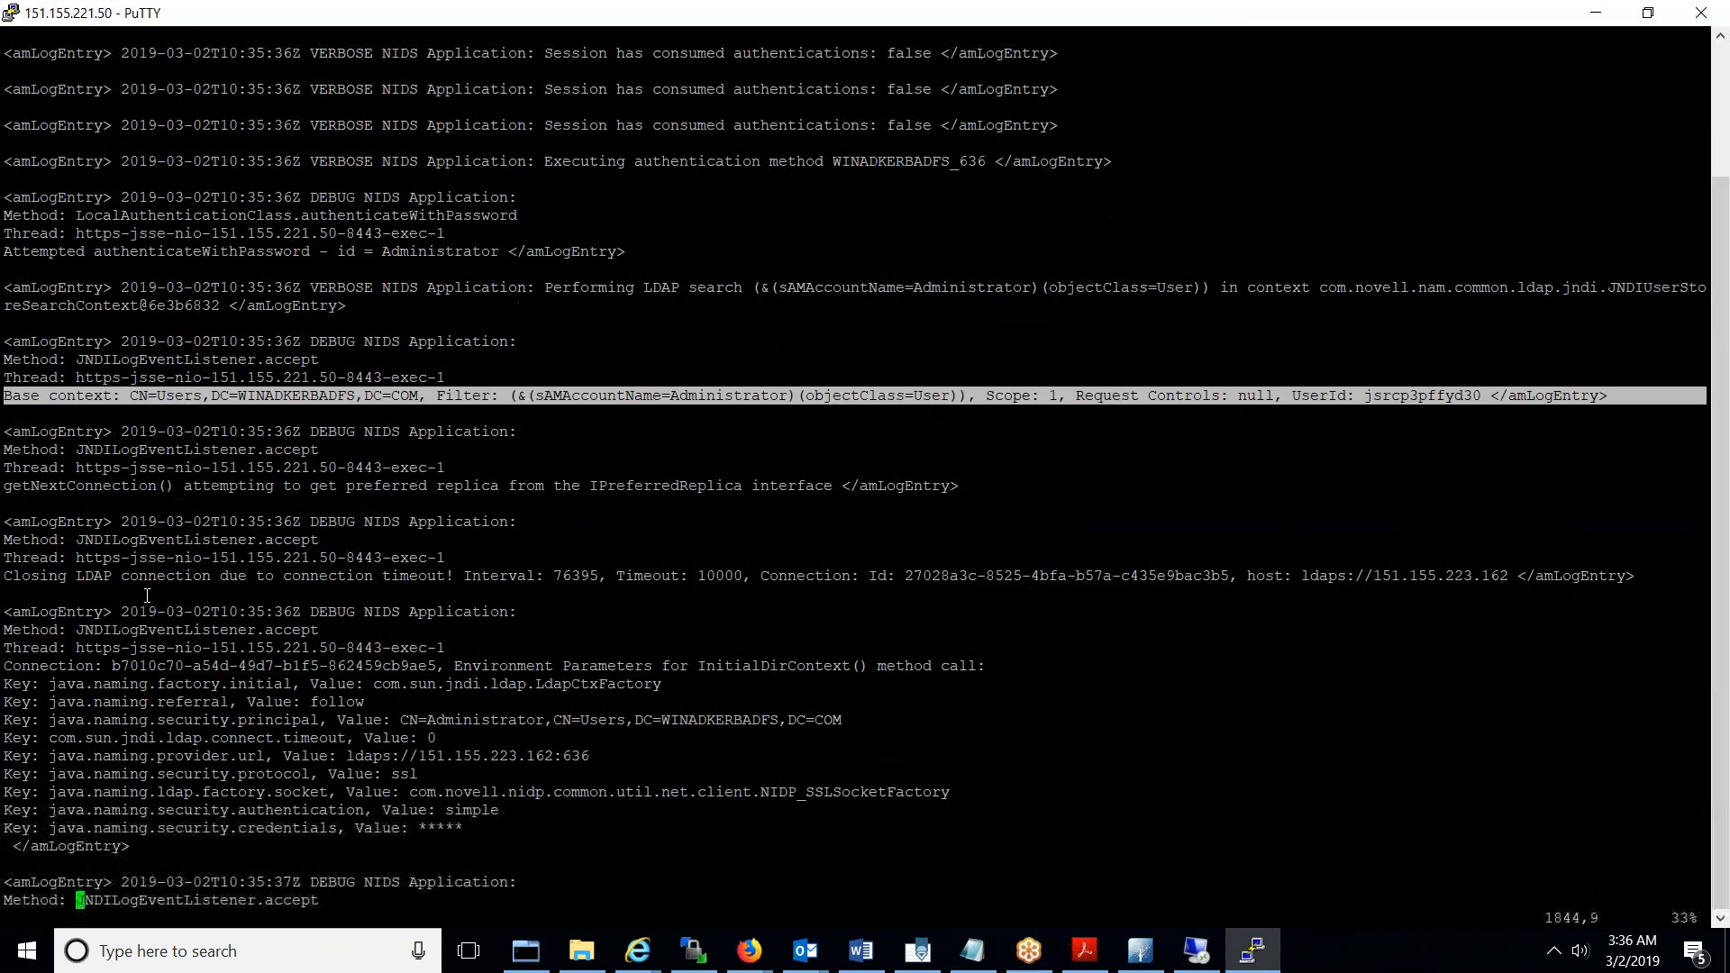
pyautogui.press('Down')
pyautogui.press('Down')
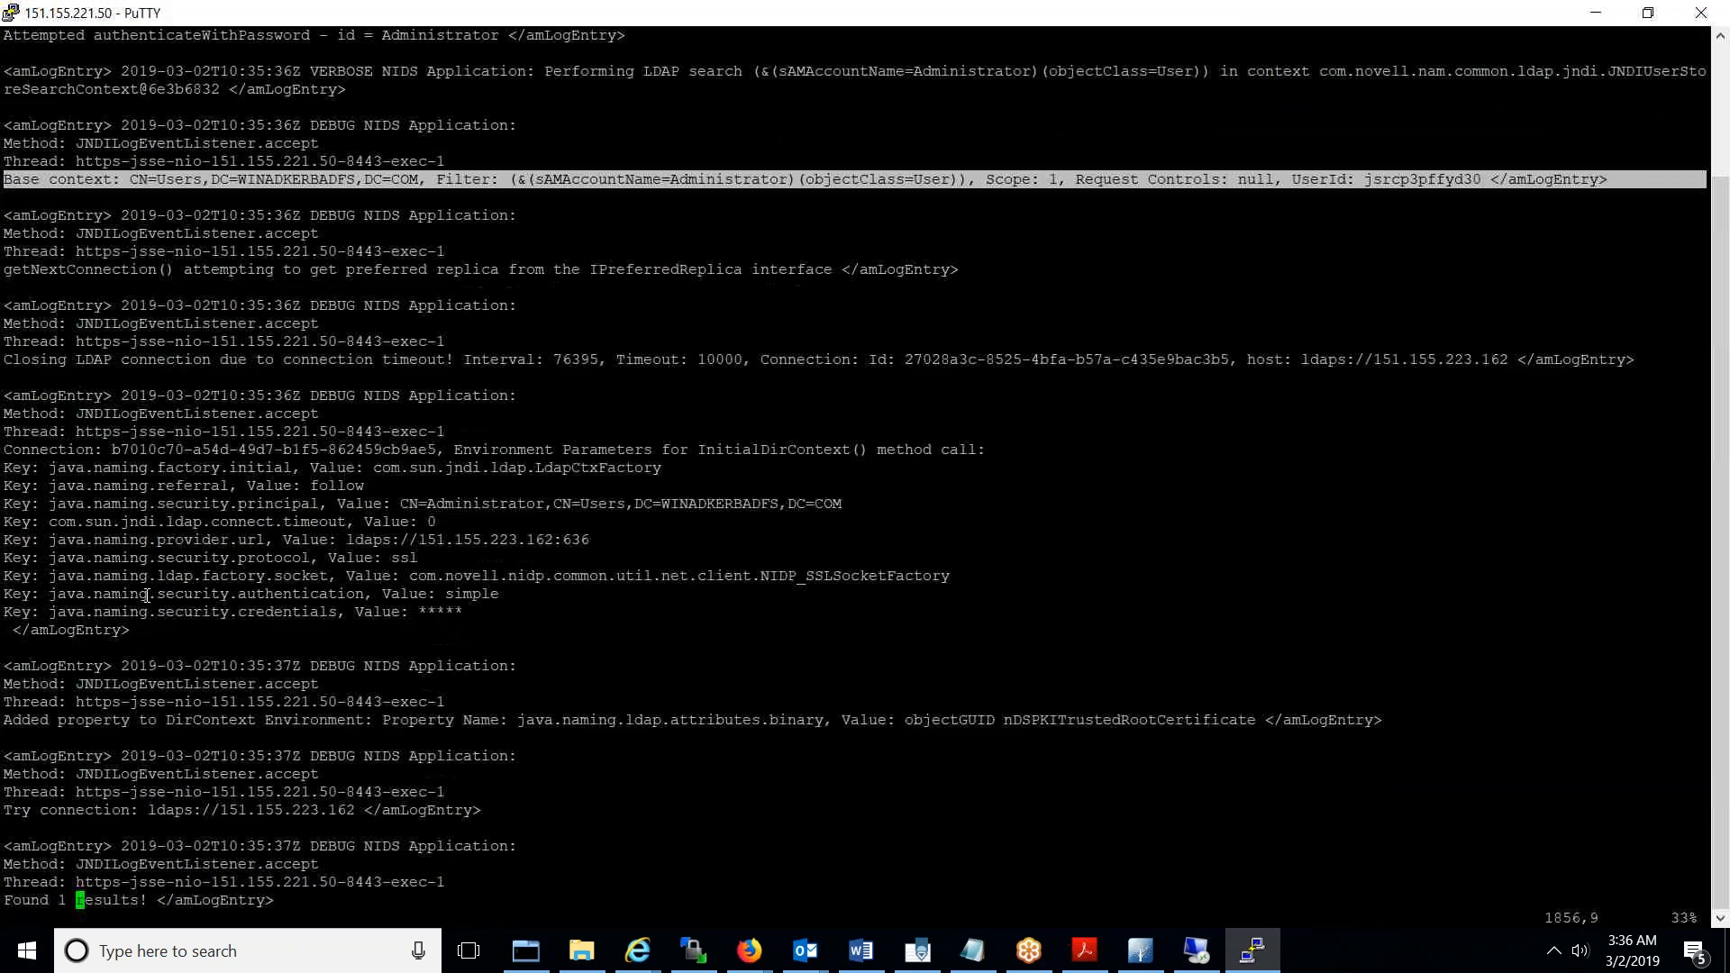
pyautogui.doubleClick(436, 542)
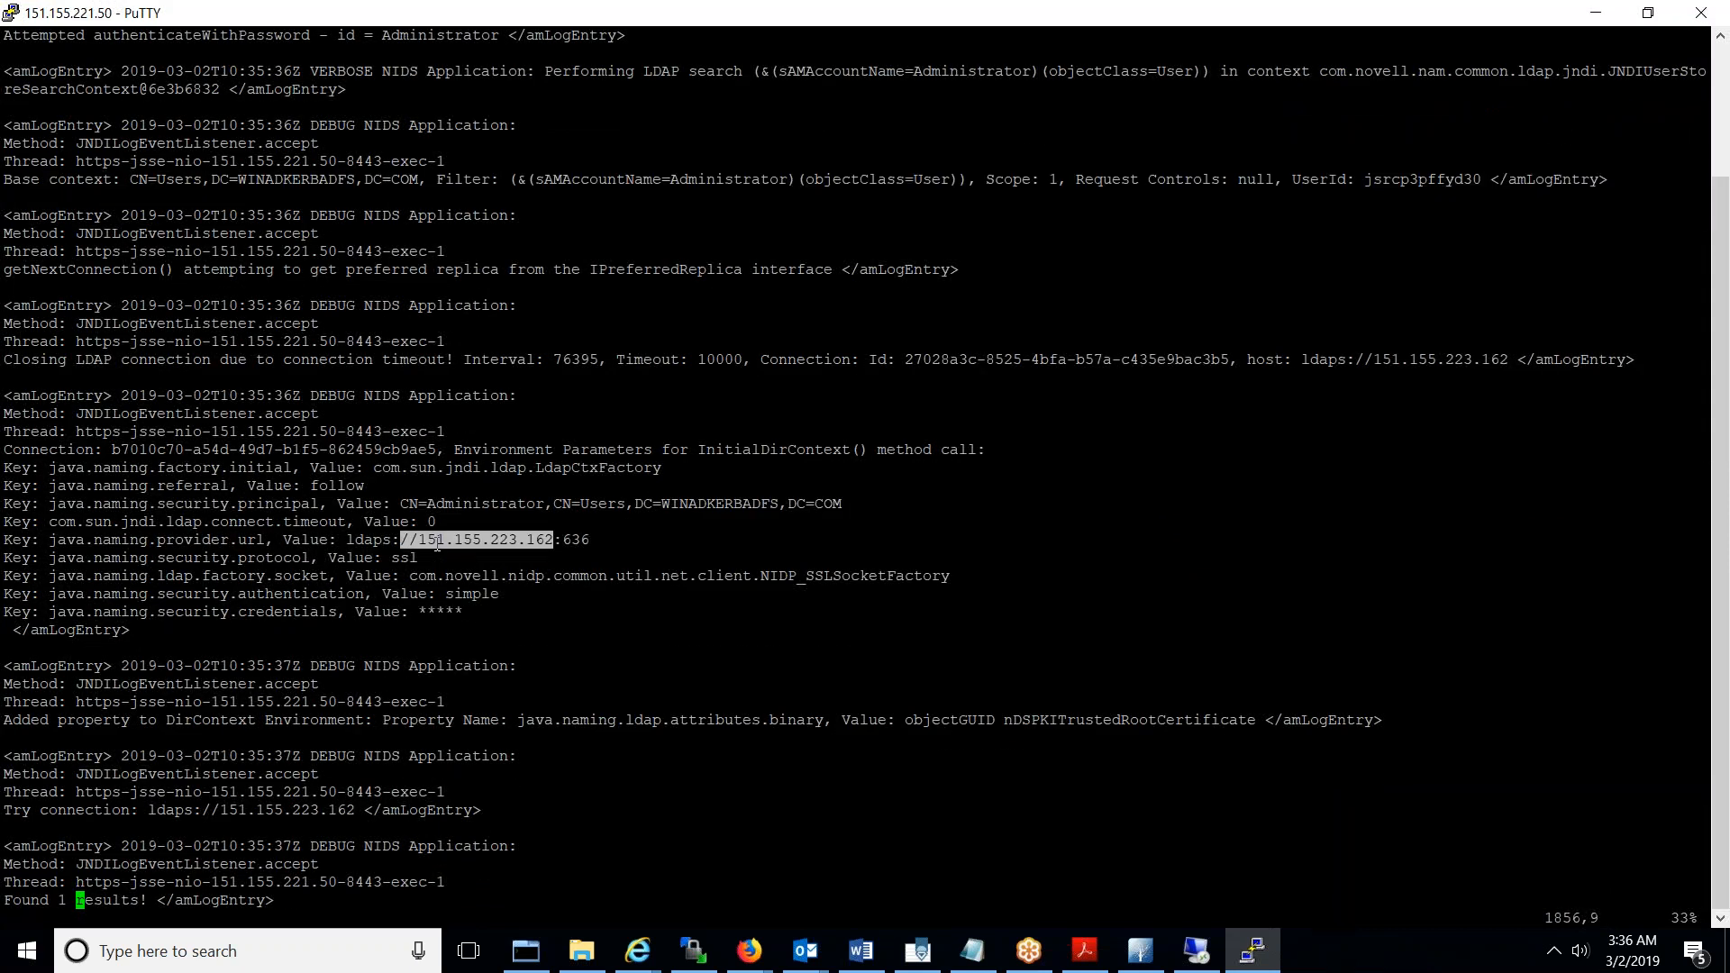
pyautogui.tripleClick(437, 542)
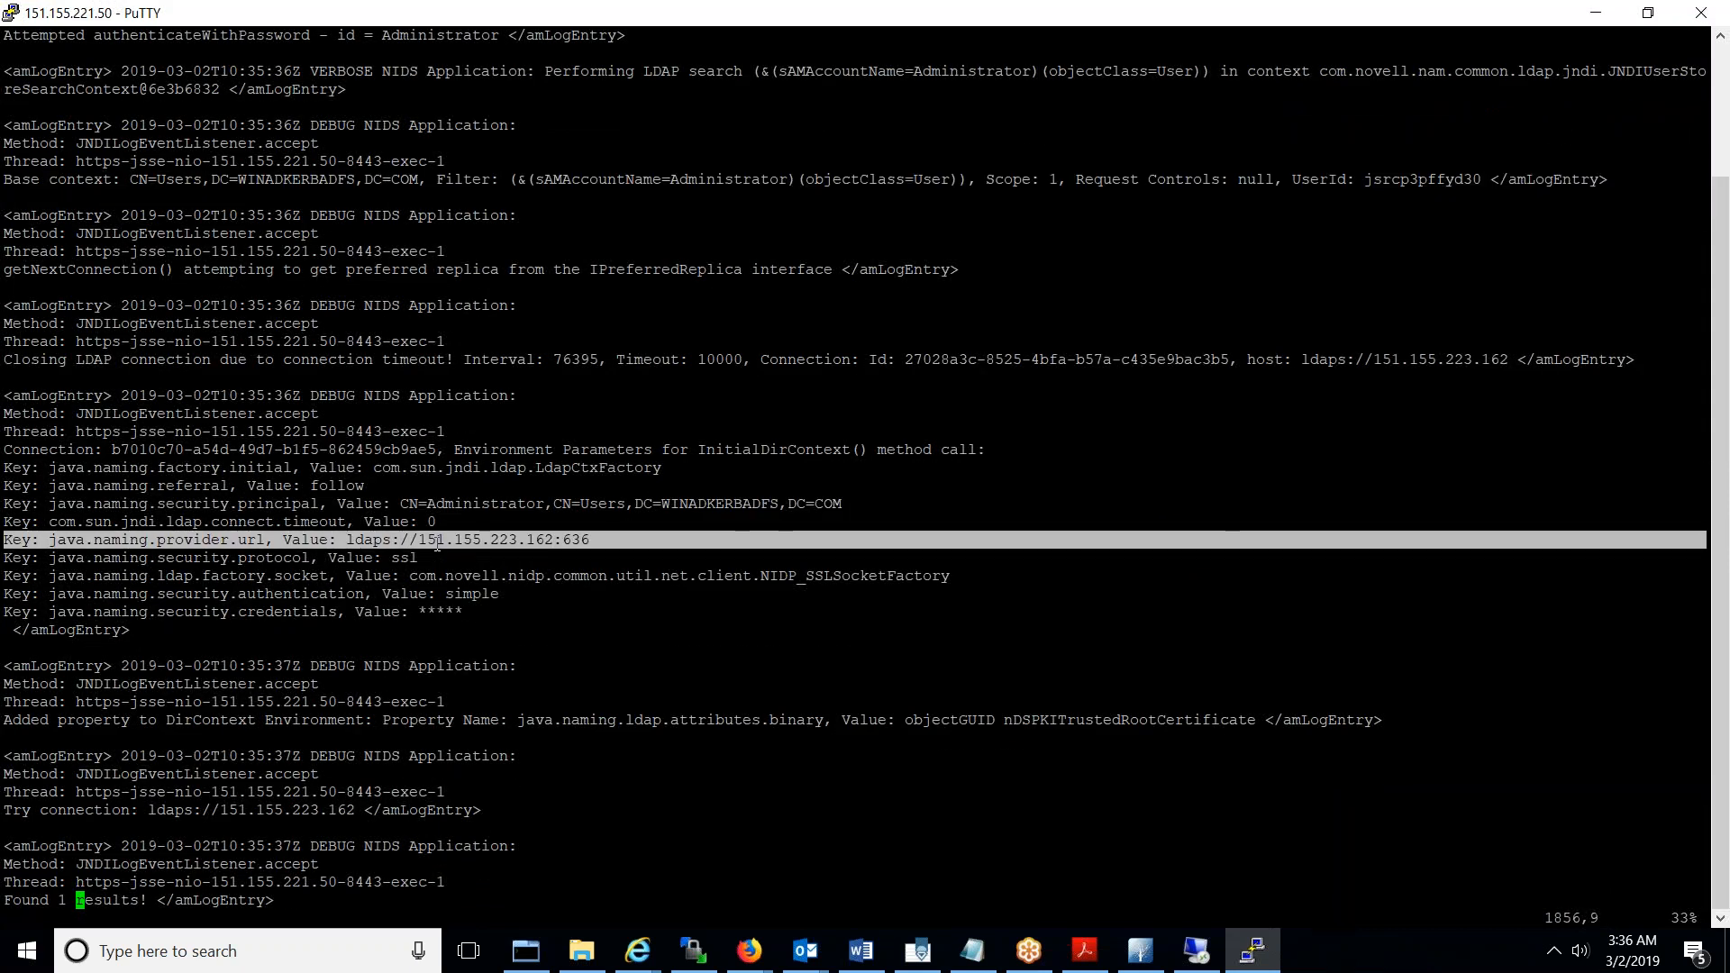
pyautogui.press('Down')
pyautogui.press('Down')
pyautogui.press('Down')
pyautogui.press('Down')
pyautogui.press('Down')
pyautogui.press('Down')
pyautogui.press('Down')
pyautogui.press('Down')
pyautogui.press('Down')
pyautogui.press('Down')
pyautogui.press('Down')
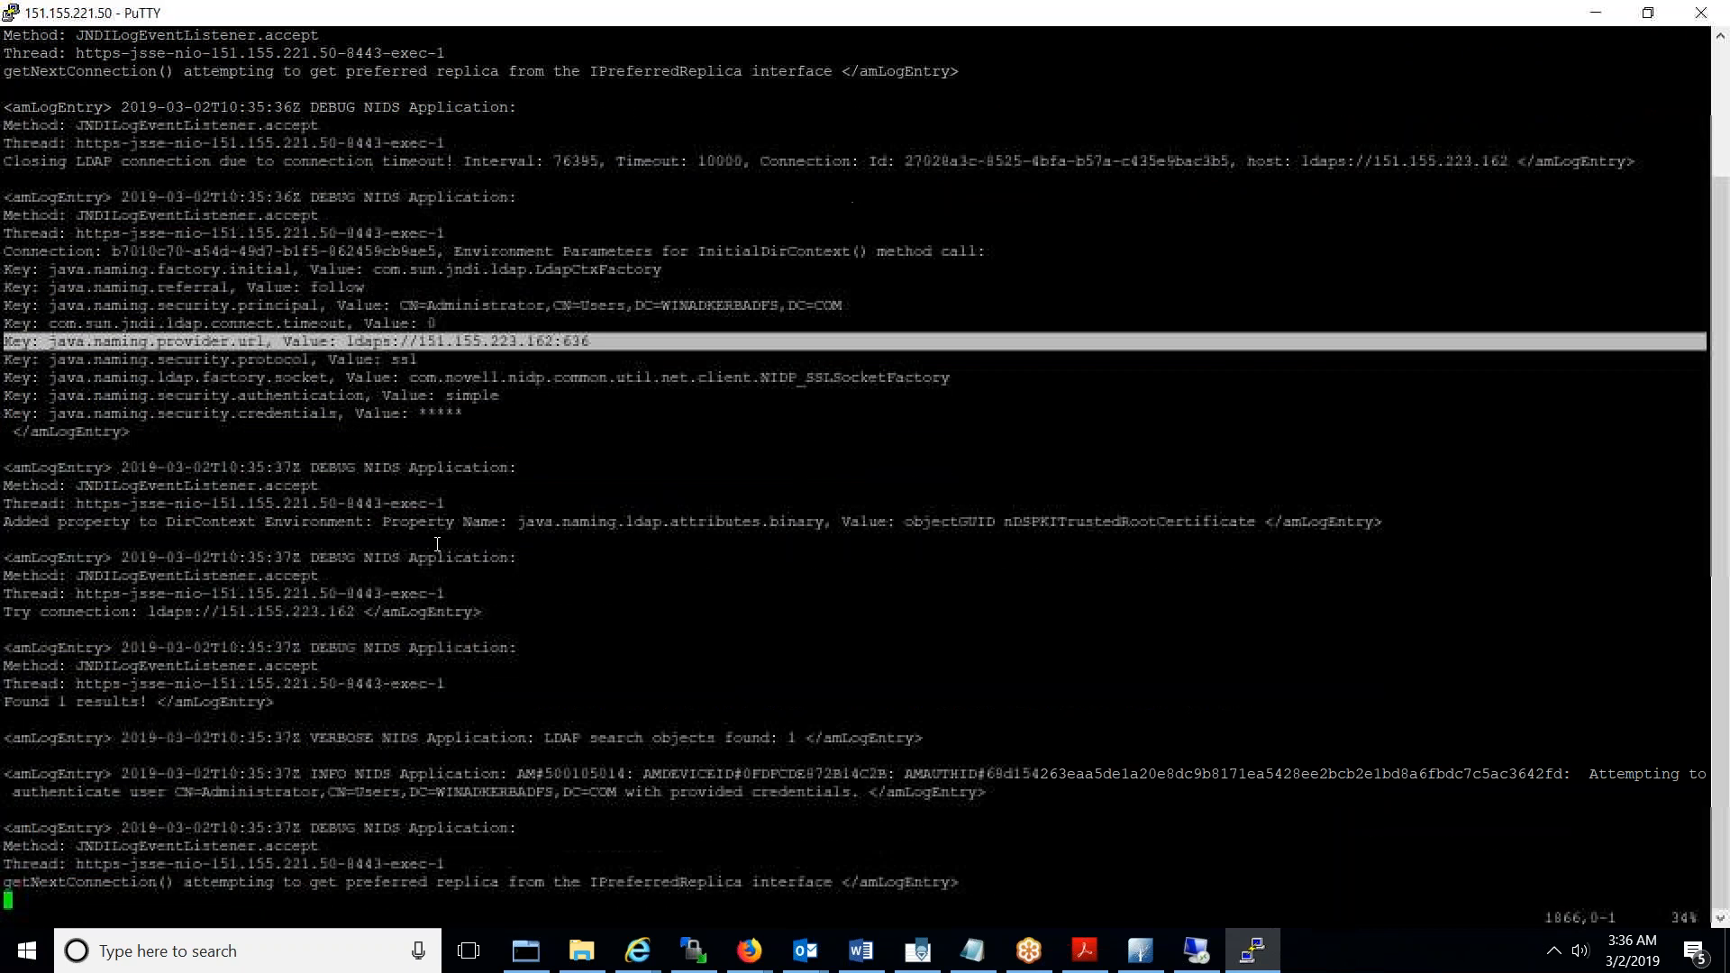
pyautogui.press('Up')
pyautogui.press('Up')
pyautogui.press('Up')
pyautogui.press('Up')
pyautogui.press('Up')
pyautogui.press('Up')
pyautogui.press('Up')
pyautogui.press('Up')
pyautogui.press('Up')
pyautogui.press('Up')
pyautogui.press('Up')
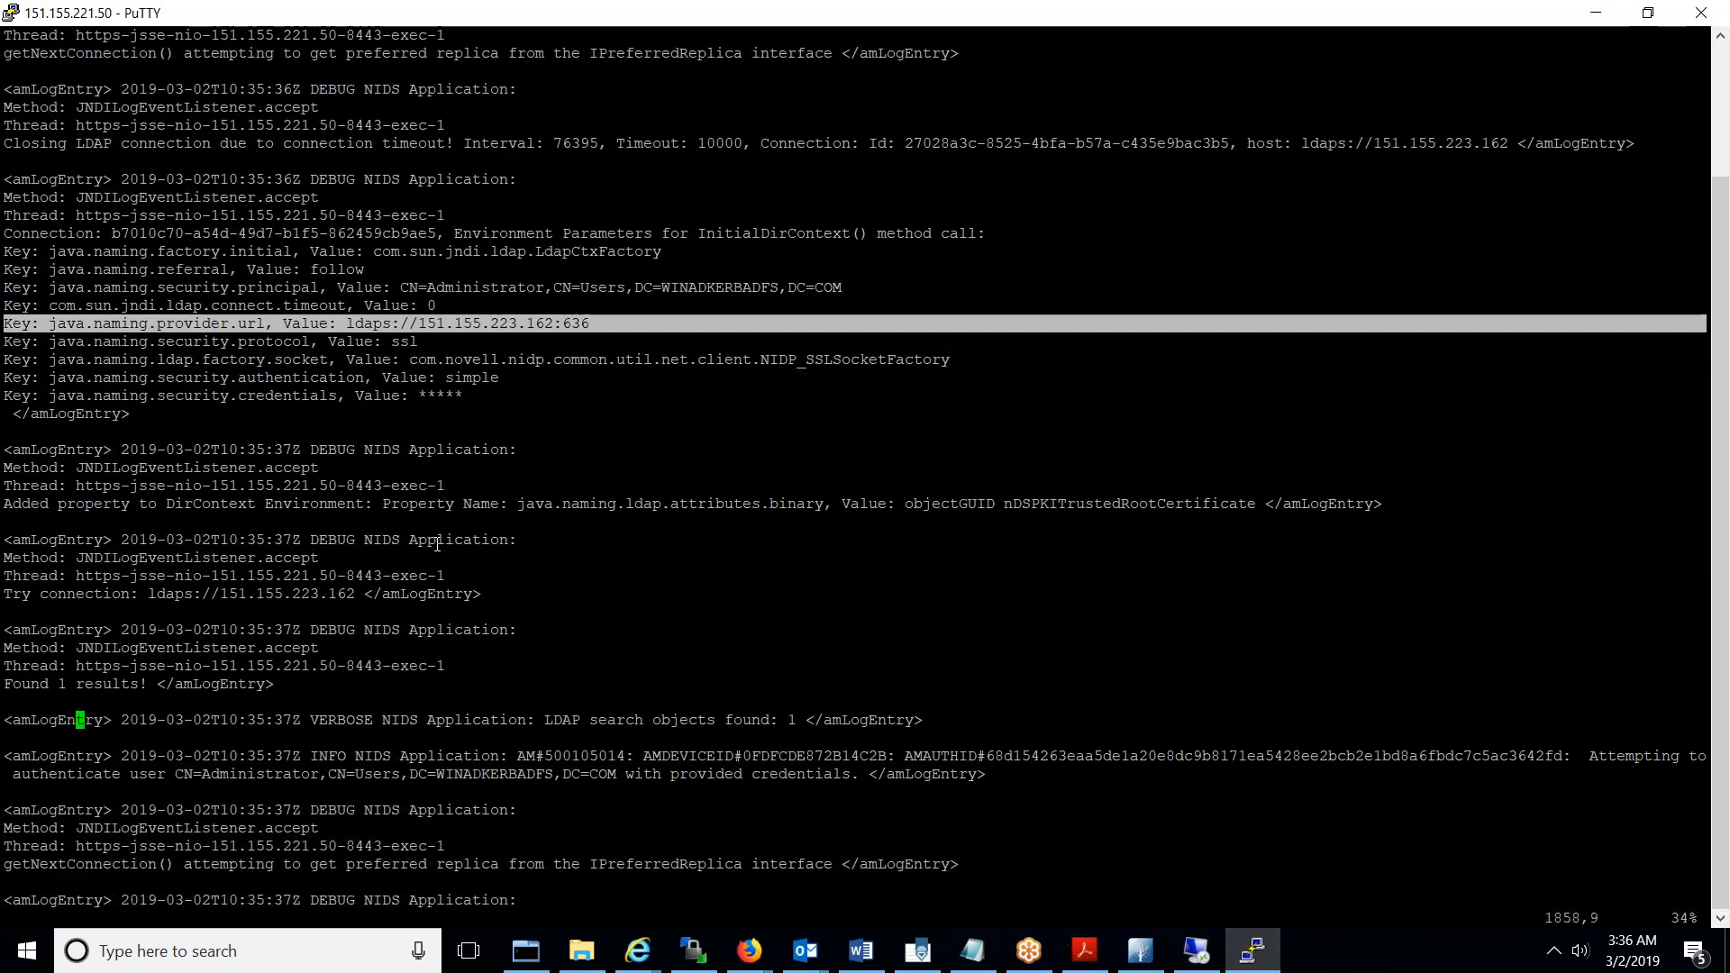
pyautogui.press('Up')
pyautogui.press('Up')
pyautogui.press('Up')
pyautogui.press('Up')
pyautogui.press('Up')
pyautogui.press('Up')
pyautogui.press('Up')
pyautogui.press('Up')
pyautogui.press('Up')
pyautogui.press('Up')
pyautogui.press('Up')
pyautogui.press('Up')
pyautogui.press('Up')
pyautogui.press('Up')
pyautogui.press('Up')
pyautogui.press('Up')
pyautogui.press('Up')
pyautogui.press('Up')
pyautogui.press('Up')
pyautogui.press('Up')
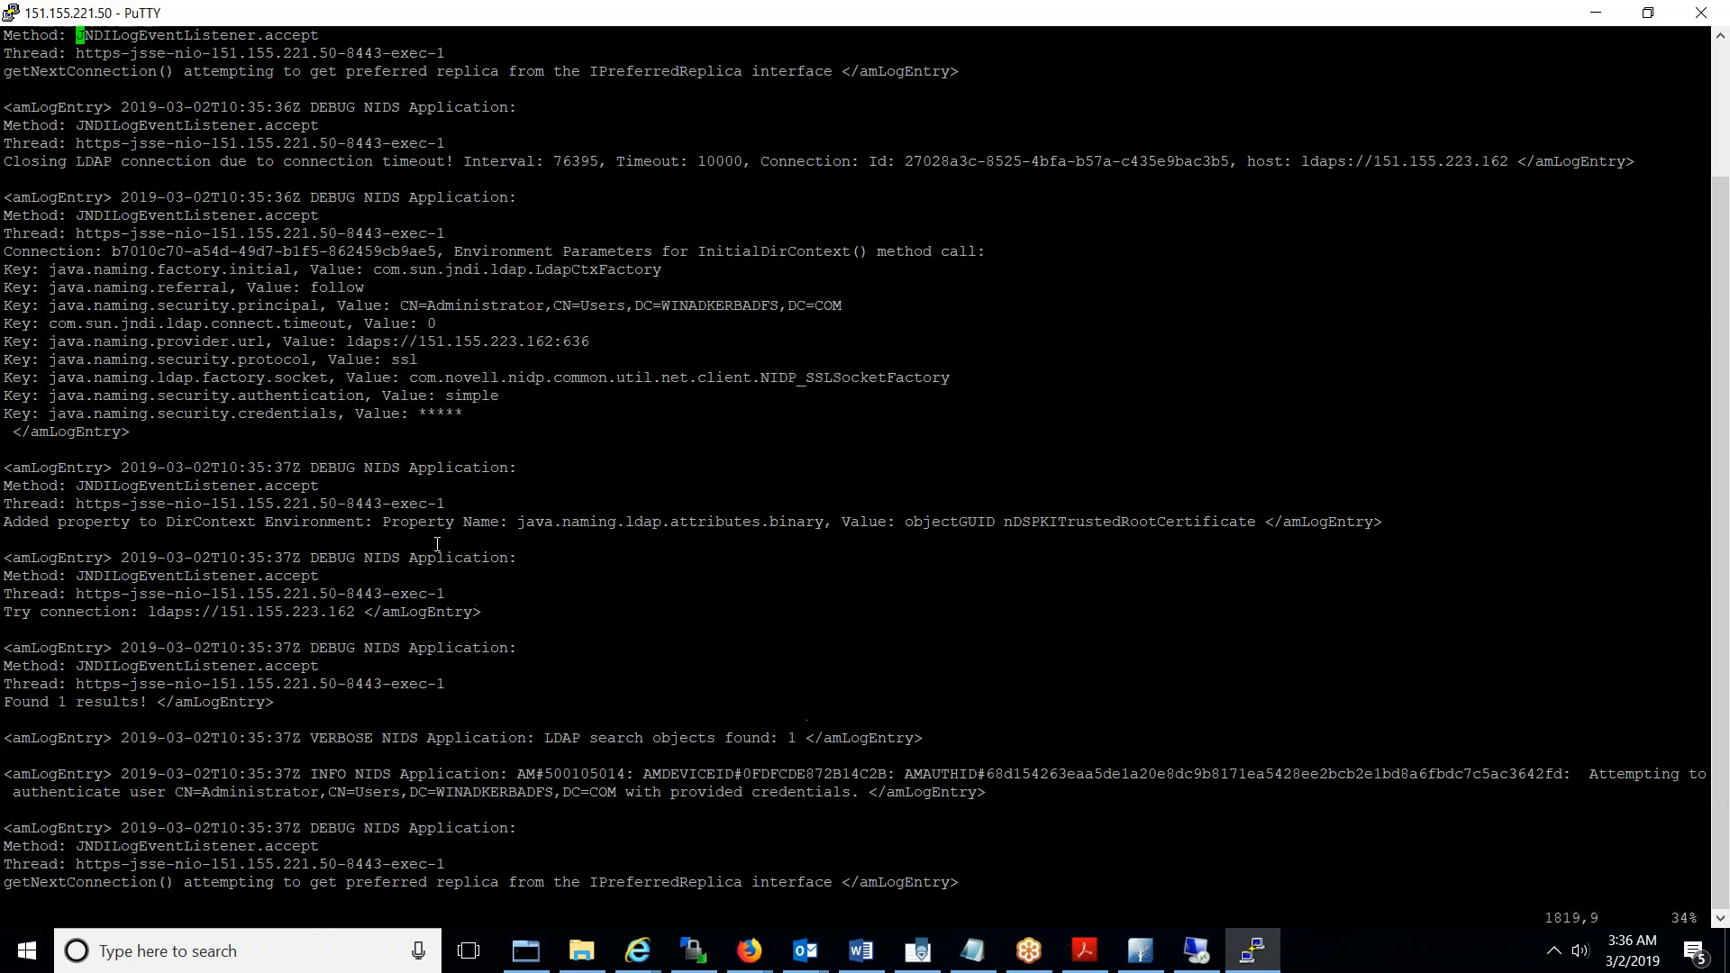
pyautogui.press('Up')
pyautogui.press('Up')
pyautogui.press('Up')
pyautogui.press('Up')
pyautogui.press('Up')
pyautogui.press('Up')
pyautogui.press('Up')
pyautogui.press('Up')
pyautogui.press('Up')
pyautogui.press('Up')
pyautogui.press('Up')
pyautogui.press('Up')
pyautogui.press('Up')
pyautogui.press('Up')
pyautogui.press('Up')
pyautogui.press('Up')
pyautogui.press('Up')
pyautogui.press('Up')
pyautogui.press('Up')
pyautogui.press('Up')
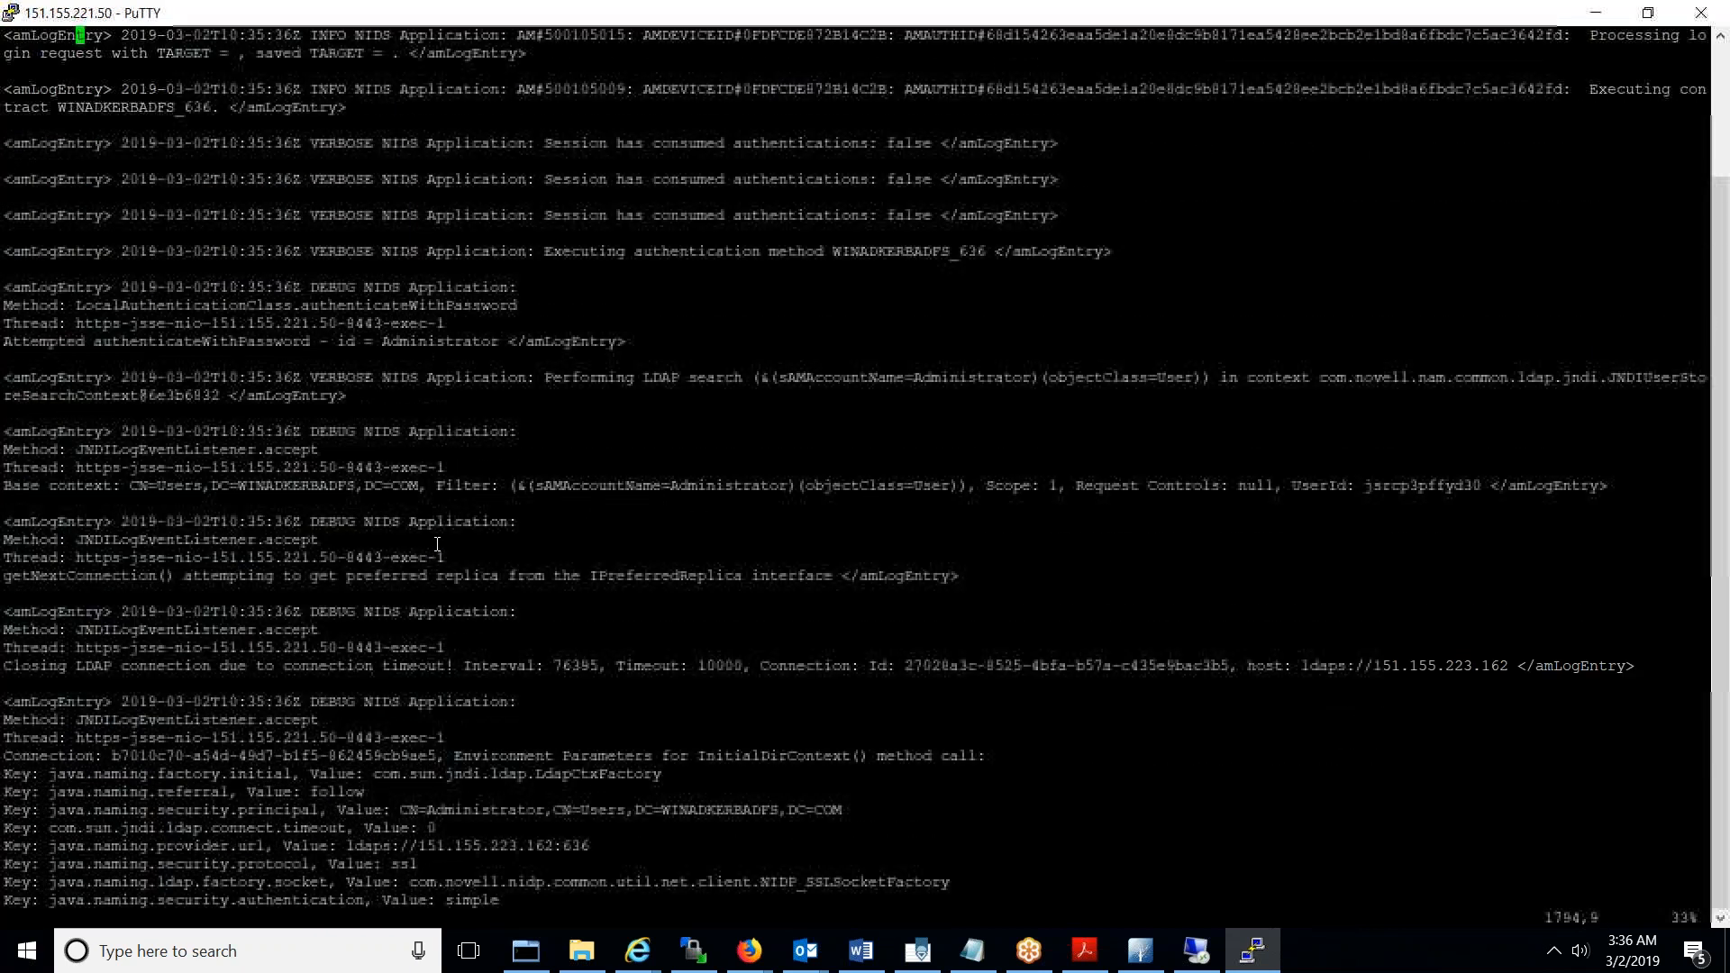
pyautogui.press('Down')
pyautogui.press('Down')
pyautogui.press('Down')
pyautogui.press('Down')
pyautogui.press('Down')
pyautogui.press('Down')
pyautogui.press('Down')
pyautogui.press('Down')
pyautogui.press('Down')
pyautogui.press('Down')
pyautogui.press('Down')
pyautogui.press('Down')
pyautogui.press('Down')
pyautogui.press('Down')
pyautogui.press('Down')
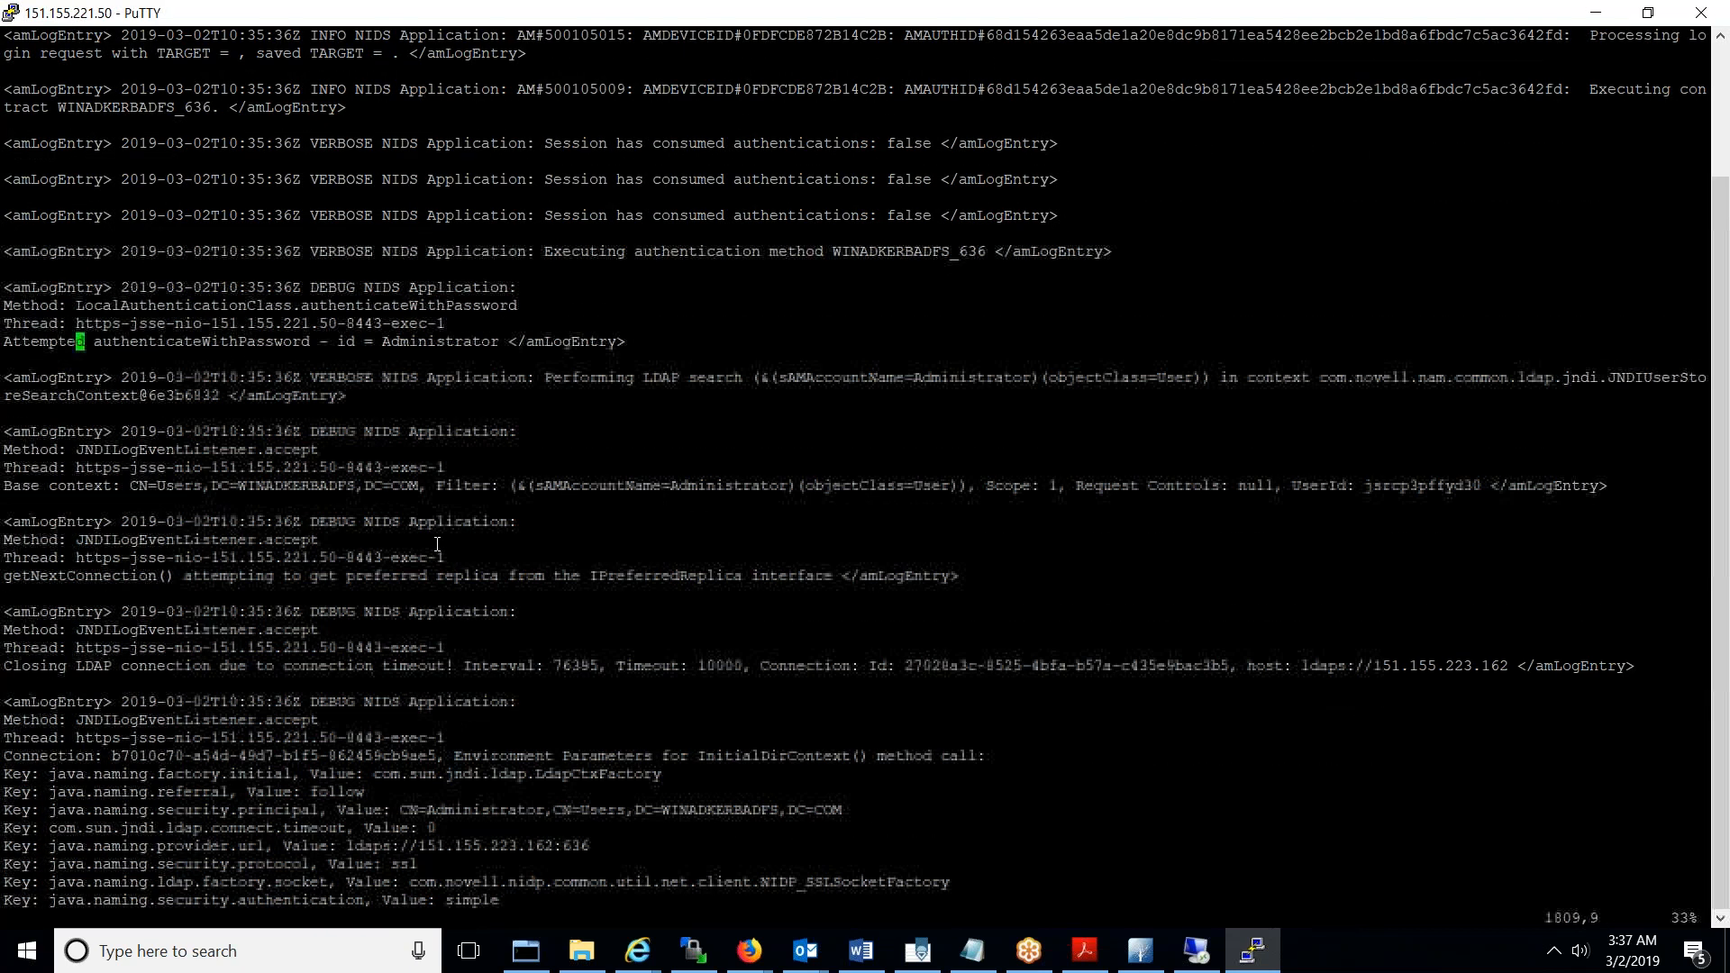
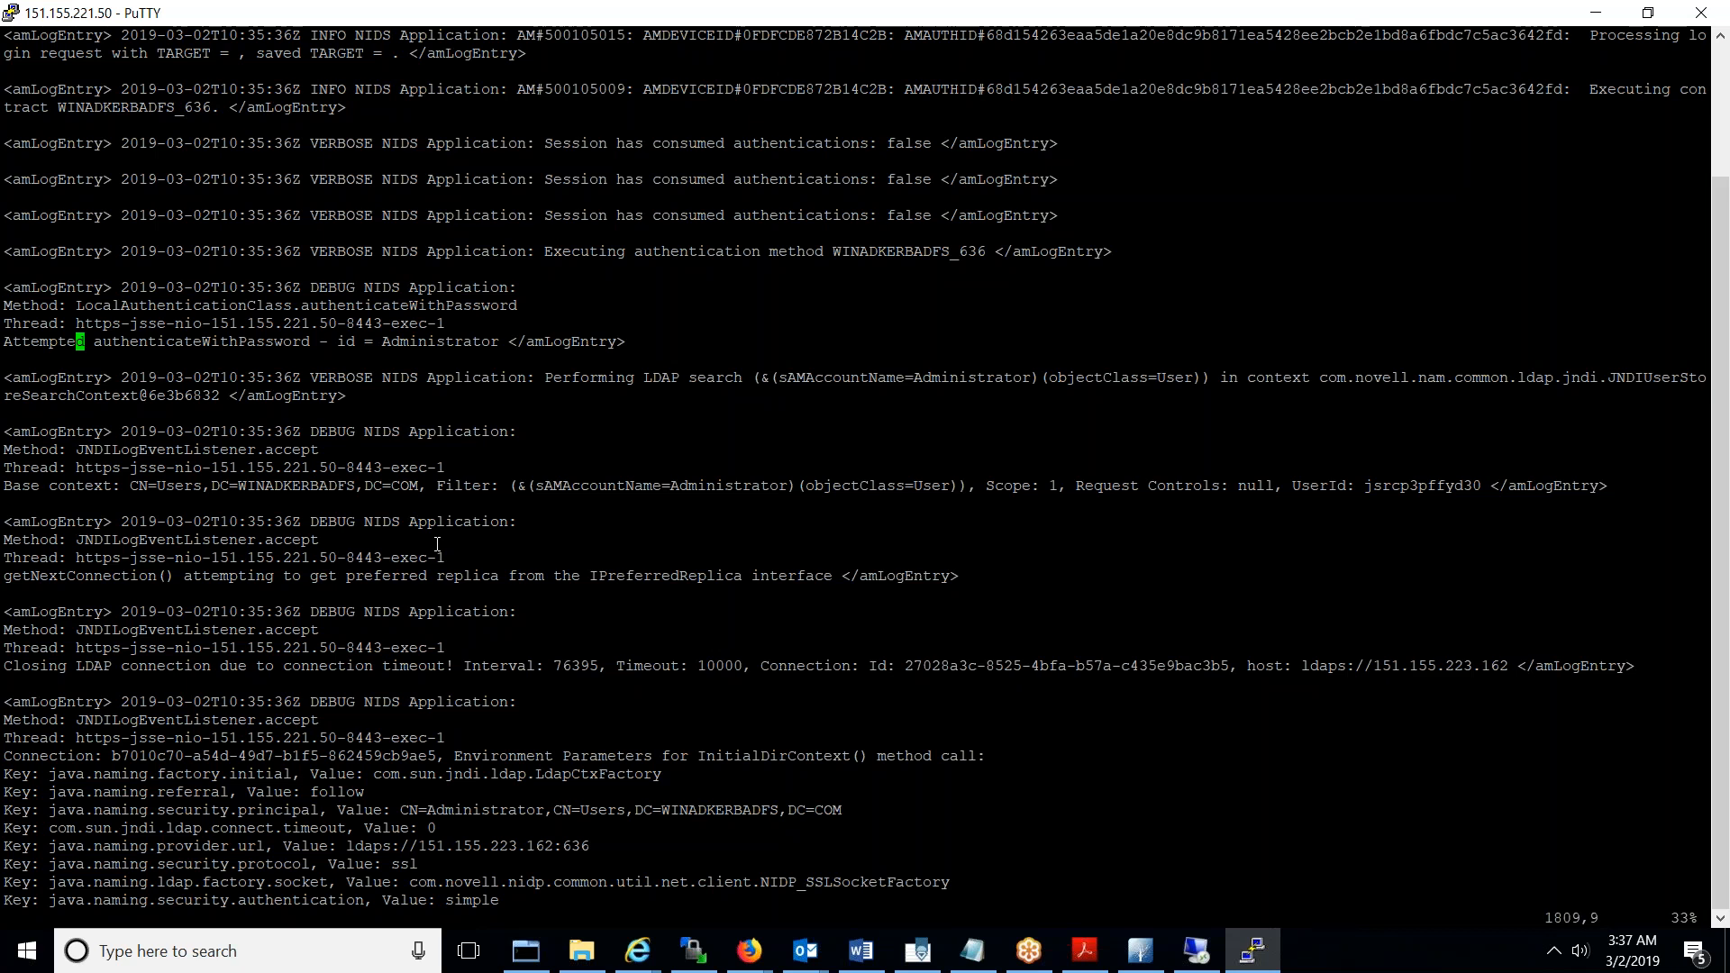
# - Page past the LDAPS connection and 'Found 1 results!' entries and highlight the user authentication attempt
pyautogui.press('Down')
pyautogui.press('Down')
pyautogui.press('Down')
pyautogui.press('Down')
pyautogui.press('Down')
pyautogui.press('Down')
pyautogui.press('Down')
pyautogui.press('Down')
pyautogui.press('Down')
pyautogui.press('Down')
pyautogui.press('Down')
pyautogui.press('Down')
pyautogui.press('Down')
pyautogui.press('Down')
pyautogui.press('Down')
pyautogui.press('Down')
pyautogui.press('Down')
pyautogui.press('Down')
pyautogui.press('Down')
pyautogui.press('Down')
pyautogui.press('Down')
pyautogui.press('Down')
pyautogui.press('Down')
pyautogui.press('Down')
pyautogui.press('Down')
pyautogui.press('Down')
pyautogui.press('Down')
pyautogui.press('Down')
pyautogui.press('Down')
pyautogui.press('Down')
pyautogui.press('Down')
pyautogui.press('Down')
pyautogui.press('Down')
pyautogui.press('Down')
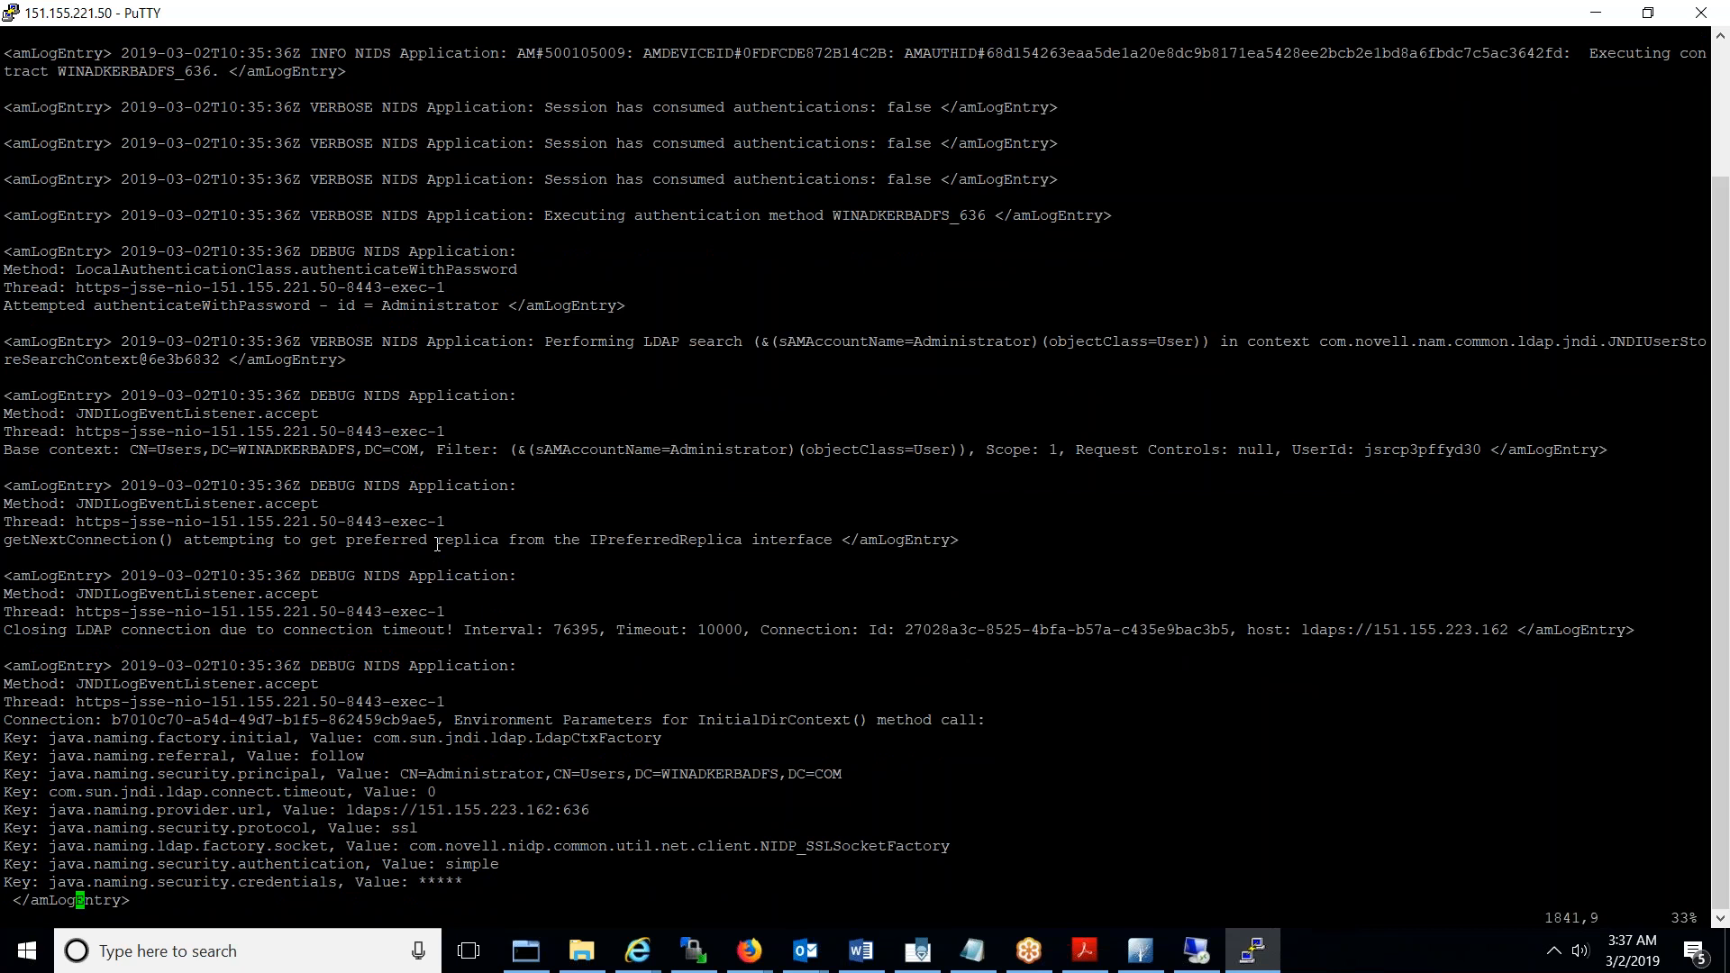
pyautogui.press('Down')
pyautogui.press('Down')
pyautogui.press('Down')
pyautogui.press('Down')
pyautogui.press('Down')
pyautogui.press('Down')
pyautogui.press('Down')
pyautogui.press('Down')
pyautogui.press('Down')
pyautogui.press('Down')
pyautogui.press('Down')
pyautogui.press('Down')
pyautogui.press('Down')
pyautogui.press('Down')
pyautogui.press('Down')
pyautogui.press('Down')
pyautogui.press('Down')
pyautogui.press('Down')
pyautogui.press('Down')
pyautogui.press('Down')
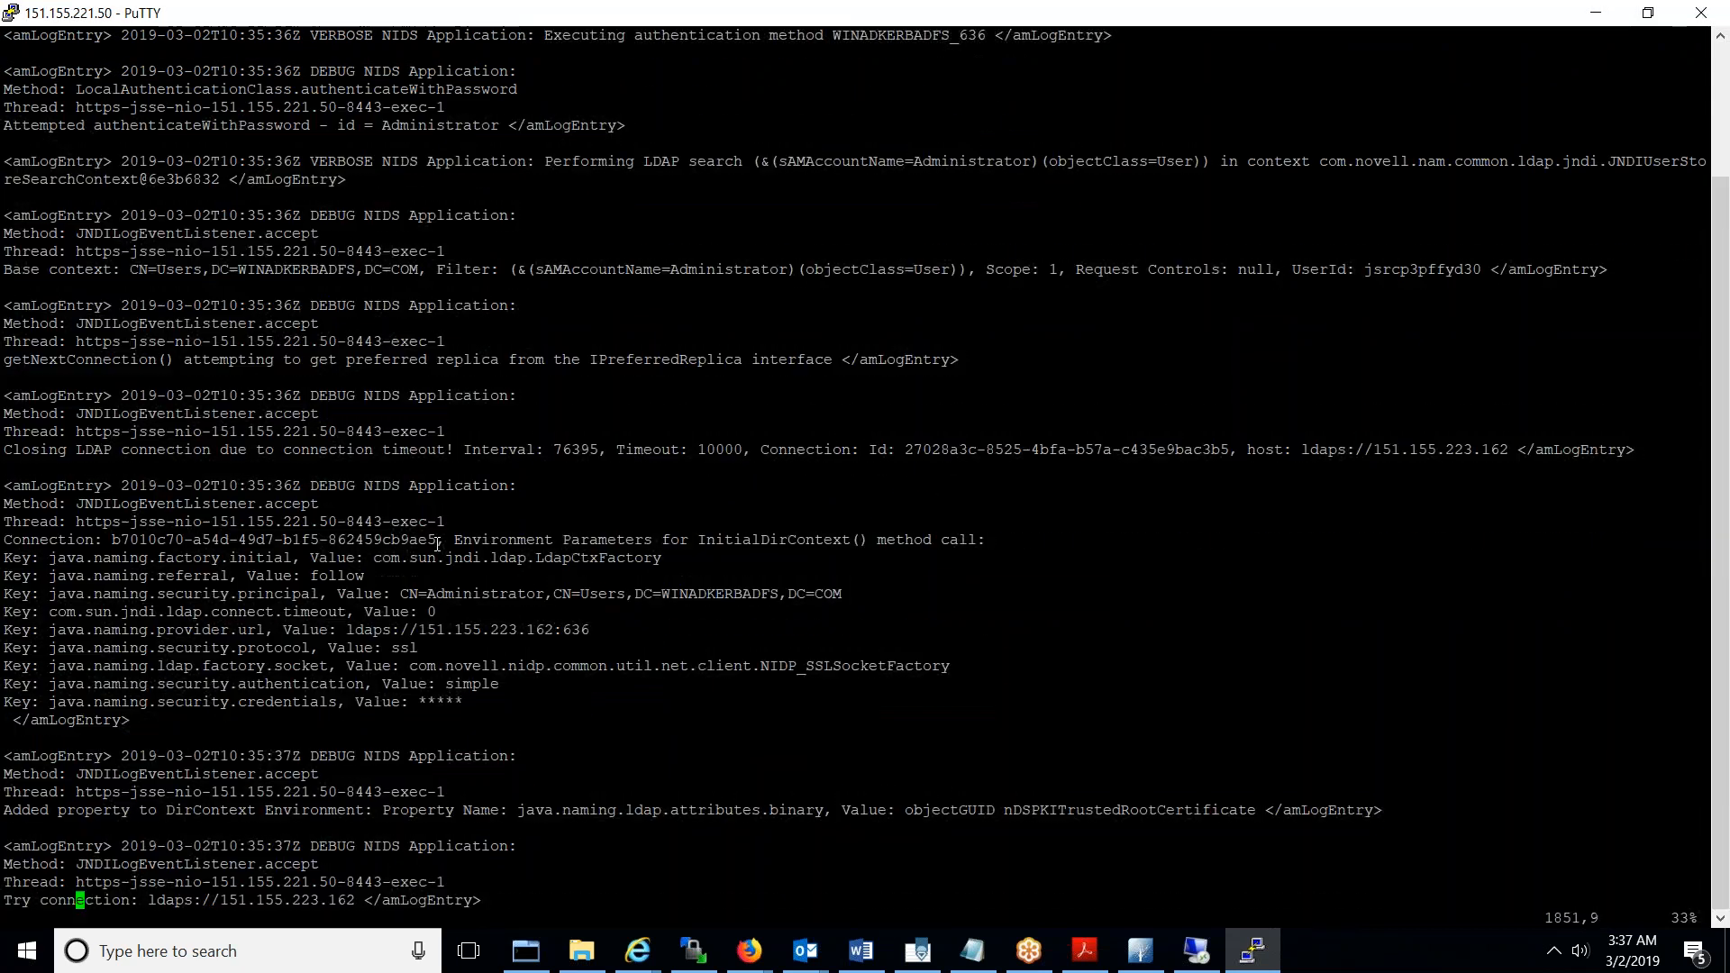
pyautogui.press('Down')
pyautogui.press('Down')
pyautogui.press('Down')
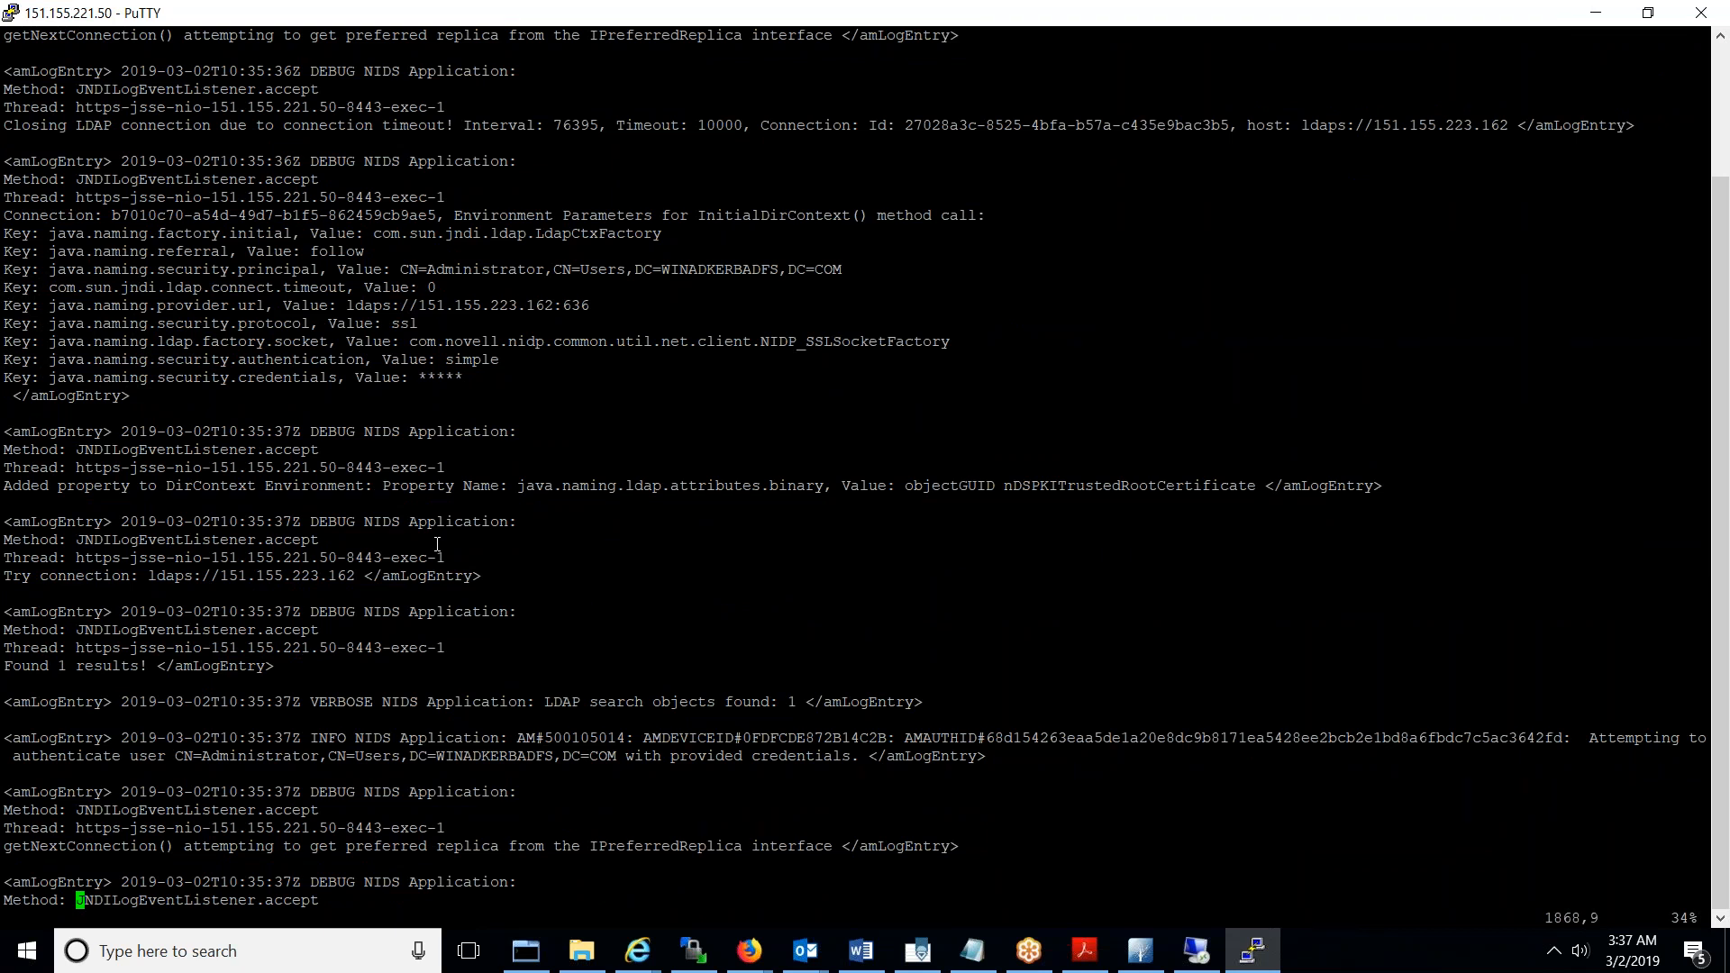
pyautogui.press('Down')
pyautogui.press('Up')
pyautogui.press('Up')
pyautogui.press('Up')
pyautogui.press('Up')
pyautogui.press('Up')
pyautogui.press('Up')
pyautogui.press('Up')
pyautogui.press('Up')
pyautogui.press('Up')
pyautogui.press('Up')
pyautogui.press('Up')
pyautogui.press('Up')
pyautogui.press('Up')
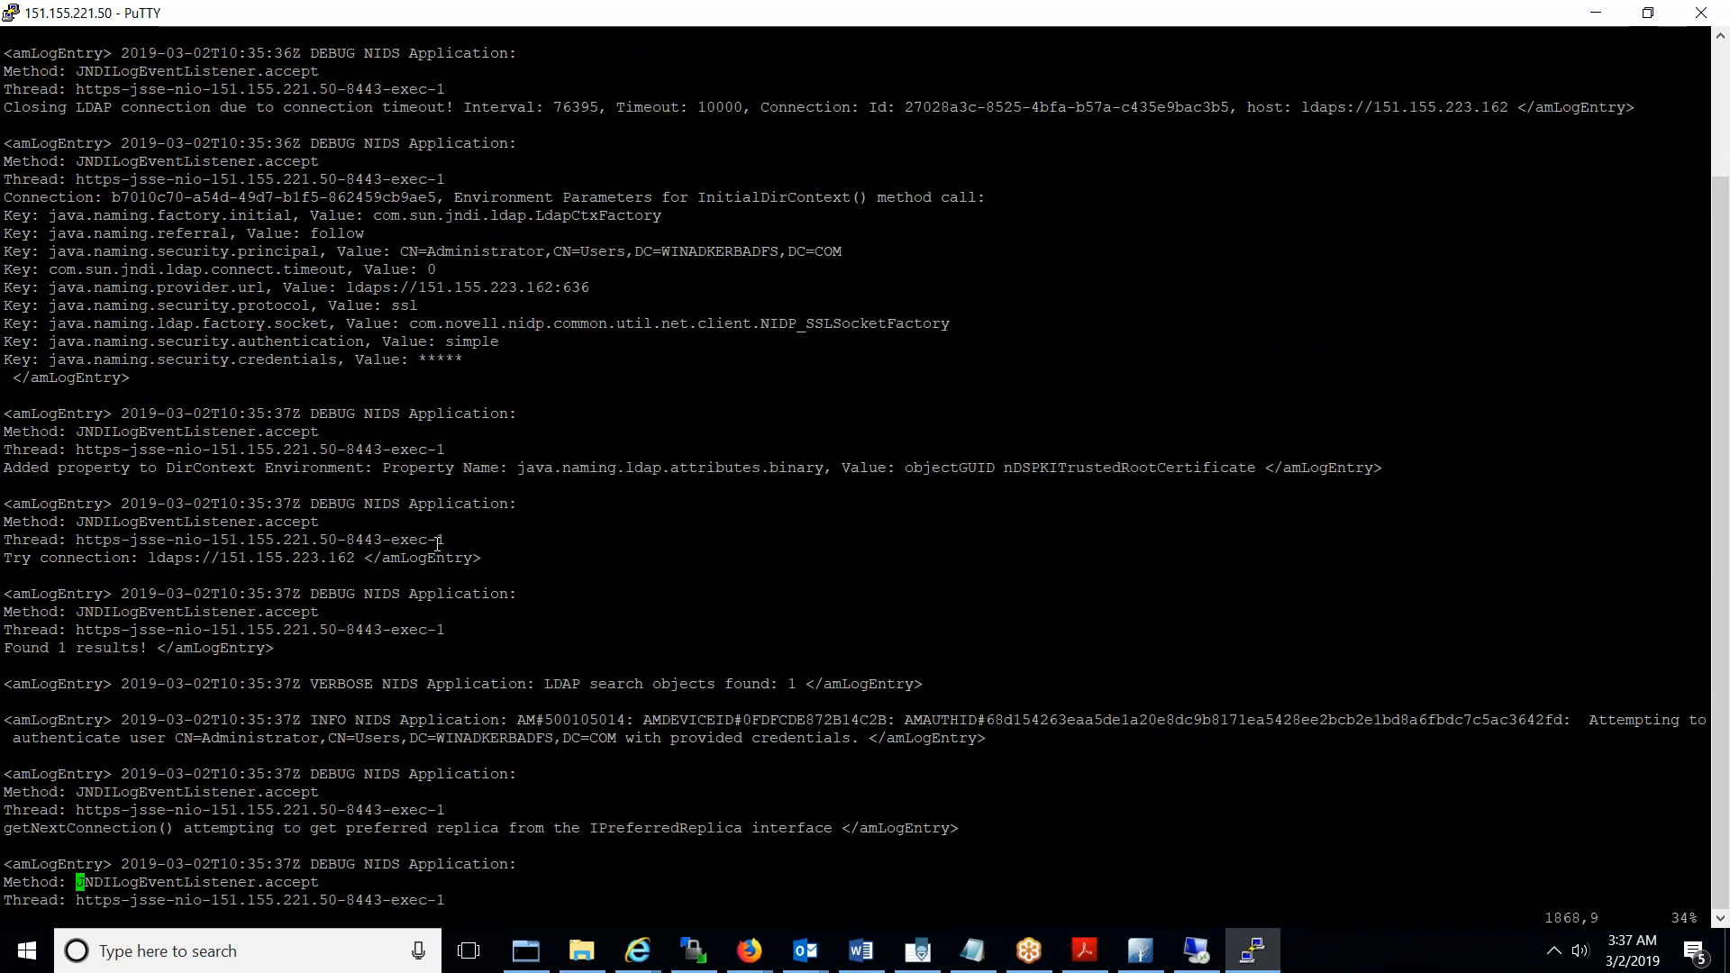
pyautogui.press('Down')
pyautogui.press('Down')
pyautogui.press('Down')
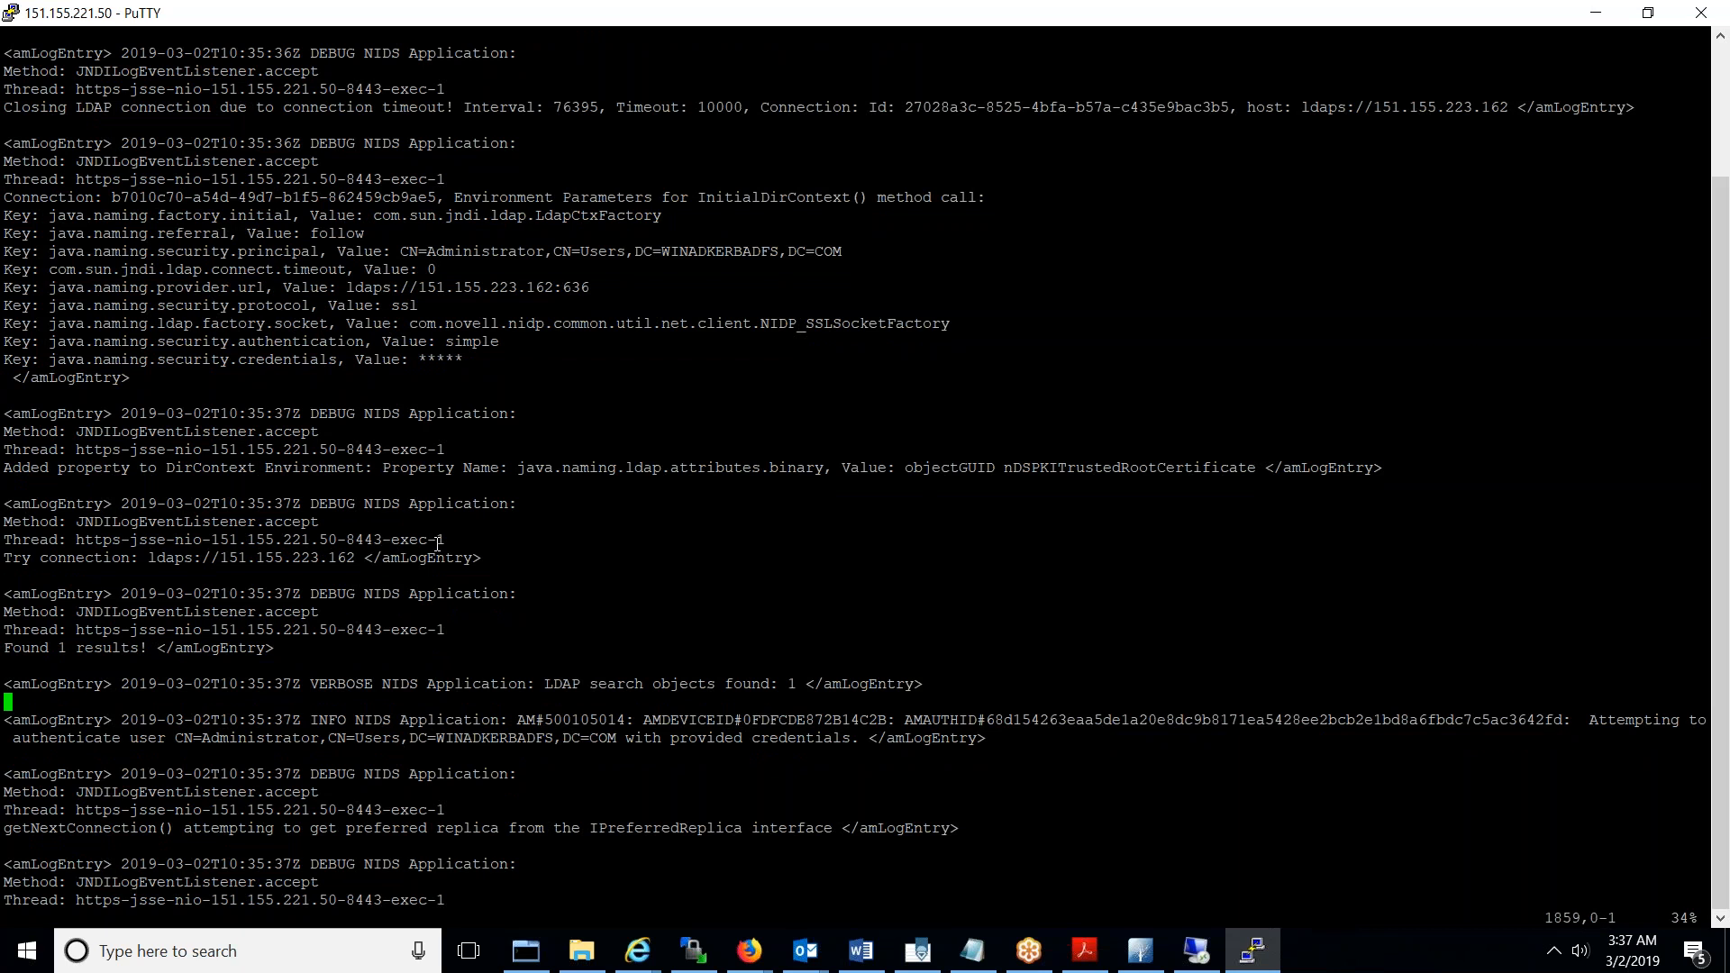
pyautogui.moveTo(8, 717); pyautogui.dragTo(991, 739)
# - Advance to the entry confirming the user authenticated in User Store WINADKERBADFS and highlight it
pyautogui.press('Down')
pyautogui.press('Down')
pyautogui.press('Down')
pyautogui.press('Down')
pyautogui.press('Down')
pyautogui.press('Down')
pyautogui.press('Down')
pyautogui.press('Down')
pyautogui.press('Down')
pyautogui.press('Down')
pyautogui.press('Down')
pyautogui.press('Down')
pyautogui.press('Down')
pyautogui.press('Down')
pyautogui.press('Down')
pyautogui.press('Down')
pyautogui.press('Down')
pyautogui.press('Down')
pyautogui.press('Down')
pyautogui.press('Down')
pyautogui.press('Down')
pyautogui.press('Down')
pyautogui.press('Down')
pyautogui.press('Down')
pyautogui.press('Down')
pyautogui.press('Down')
pyautogui.press('Down')
pyautogui.press('Down')
pyautogui.press('Down')
pyautogui.press('Down')
pyautogui.press('Down')
pyautogui.press('Down')
pyautogui.press('Down')
pyautogui.press('Down')
pyautogui.press('Down')
pyautogui.press('Down')
pyautogui.press('Down')
pyautogui.press('Down')
pyautogui.press('Down')
pyautogui.press('Down')
pyautogui.press('Down')
pyautogui.press('Down')
pyautogui.press('Down')
pyautogui.press('Down')
pyautogui.press('Down')
pyautogui.press('Down')
pyautogui.press('Down')
pyautogui.press('Down')
pyautogui.press('Down')
pyautogui.press('Down')
pyautogui.press('Down')
pyautogui.press('Down')
pyautogui.press('Down')
pyautogui.press('Down')
pyautogui.press('Down')
pyautogui.press('Down')
pyautogui.press('Down')
pyautogui.press('Down')
pyautogui.press('Down')
pyautogui.press('Down')
pyautogui.press('Down')
pyautogui.press('Down')
pyautogui.press('Down')
pyautogui.press('Down')
pyautogui.press('Down')
pyautogui.press('Down')
pyautogui.press('Down')
pyautogui.press('Down')
pyautogui.press('Down')
pyautogui.press('Down')
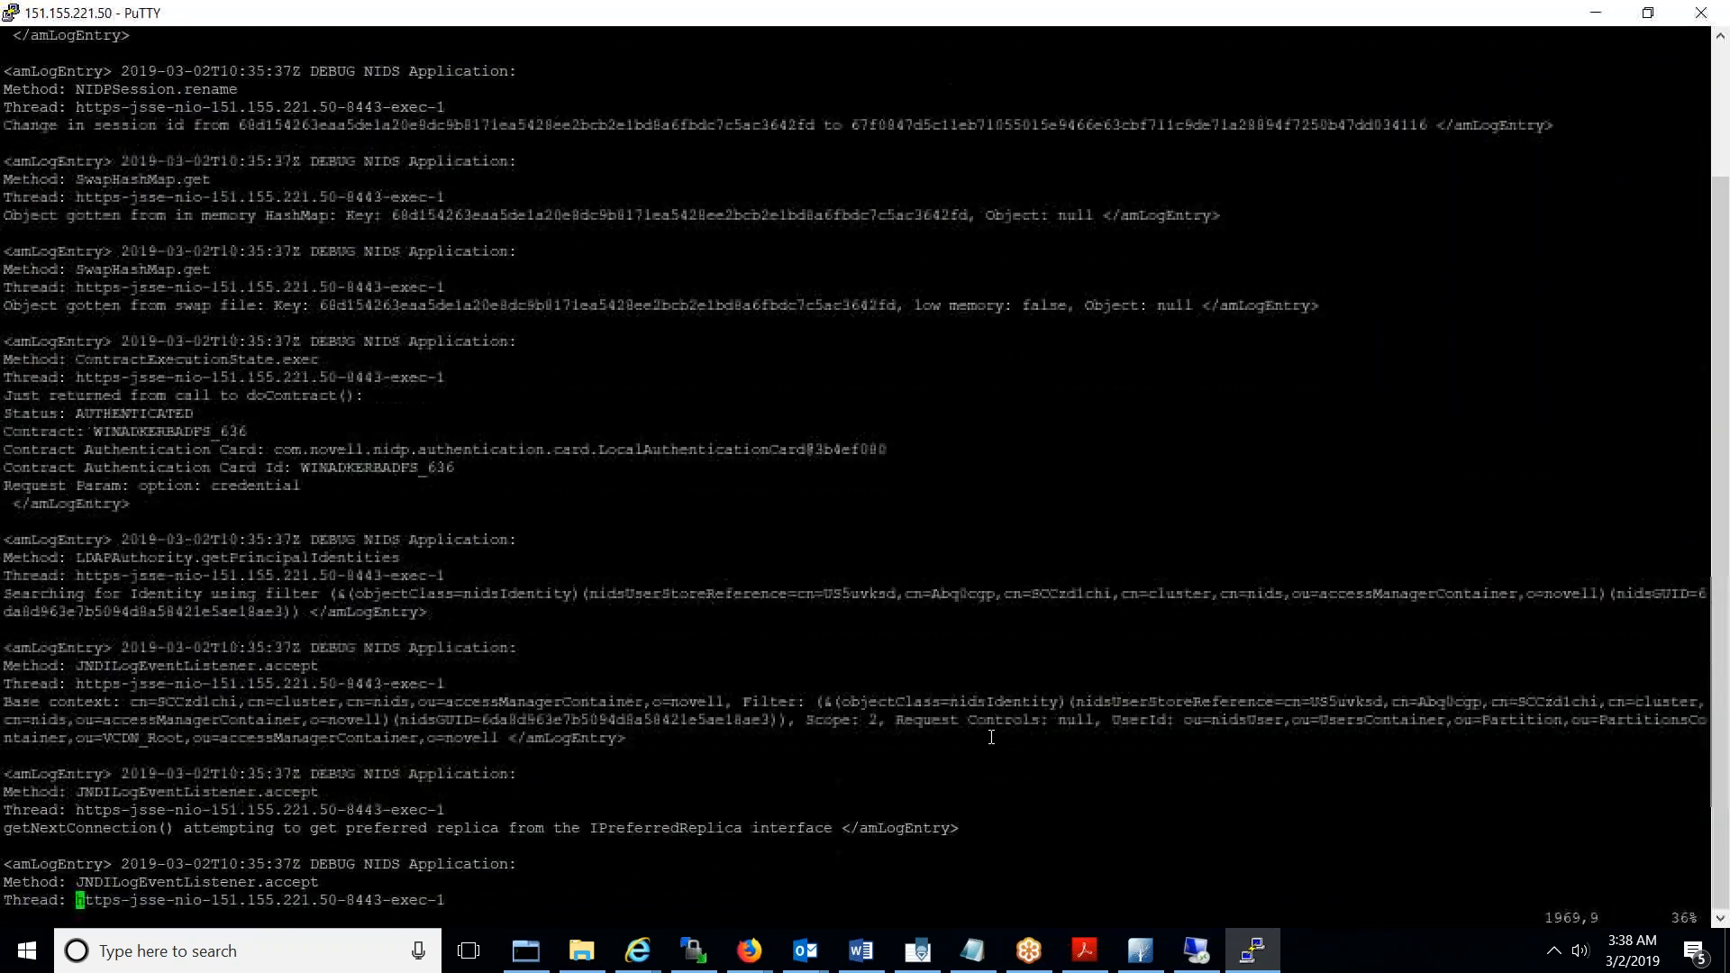
pyautogui.press('Down')
pyautogui.press('Down')
pyautogui.press('Down')
pyautogui.press('Down')
pyautogui.press('Down')
pyautogui.press('Down')
pyautogui.press('Down')
pyautogui.press('Down')
pyautogui.press('Down')
pyautogui.press('Down')
pyautogui.press('Down')
pyautogui.press('Down')
pyautogui.press('Down')
pyautogui.press('Down')
pyautogui.press('Down')
pyautogui.press('Down')
pyautogui.press('Down')
pyautogui.press('Down')
pyautogui.press('Down')
pyautogui.press('Down')
pyautogui.press('Down')
pyautogui.press('Down')
pyautogui.press('Down')
pyautogui.press('Down')
pyautogui.press('Down')
pyautogui.press('Down')
pyautogui.press('Down')
pyautogui.press('Down')
pyautogui.press('Down')
pyautogui.press('Down')
pyautogui.press('Down')
pyautogui.press('Down')
pyautogui.press('Down')
pyautogui.press('Down')
pyautogui.press('Down')
pyautogui.press('Down')
pyautogui.press('Down')
pyautogui.press('Down')
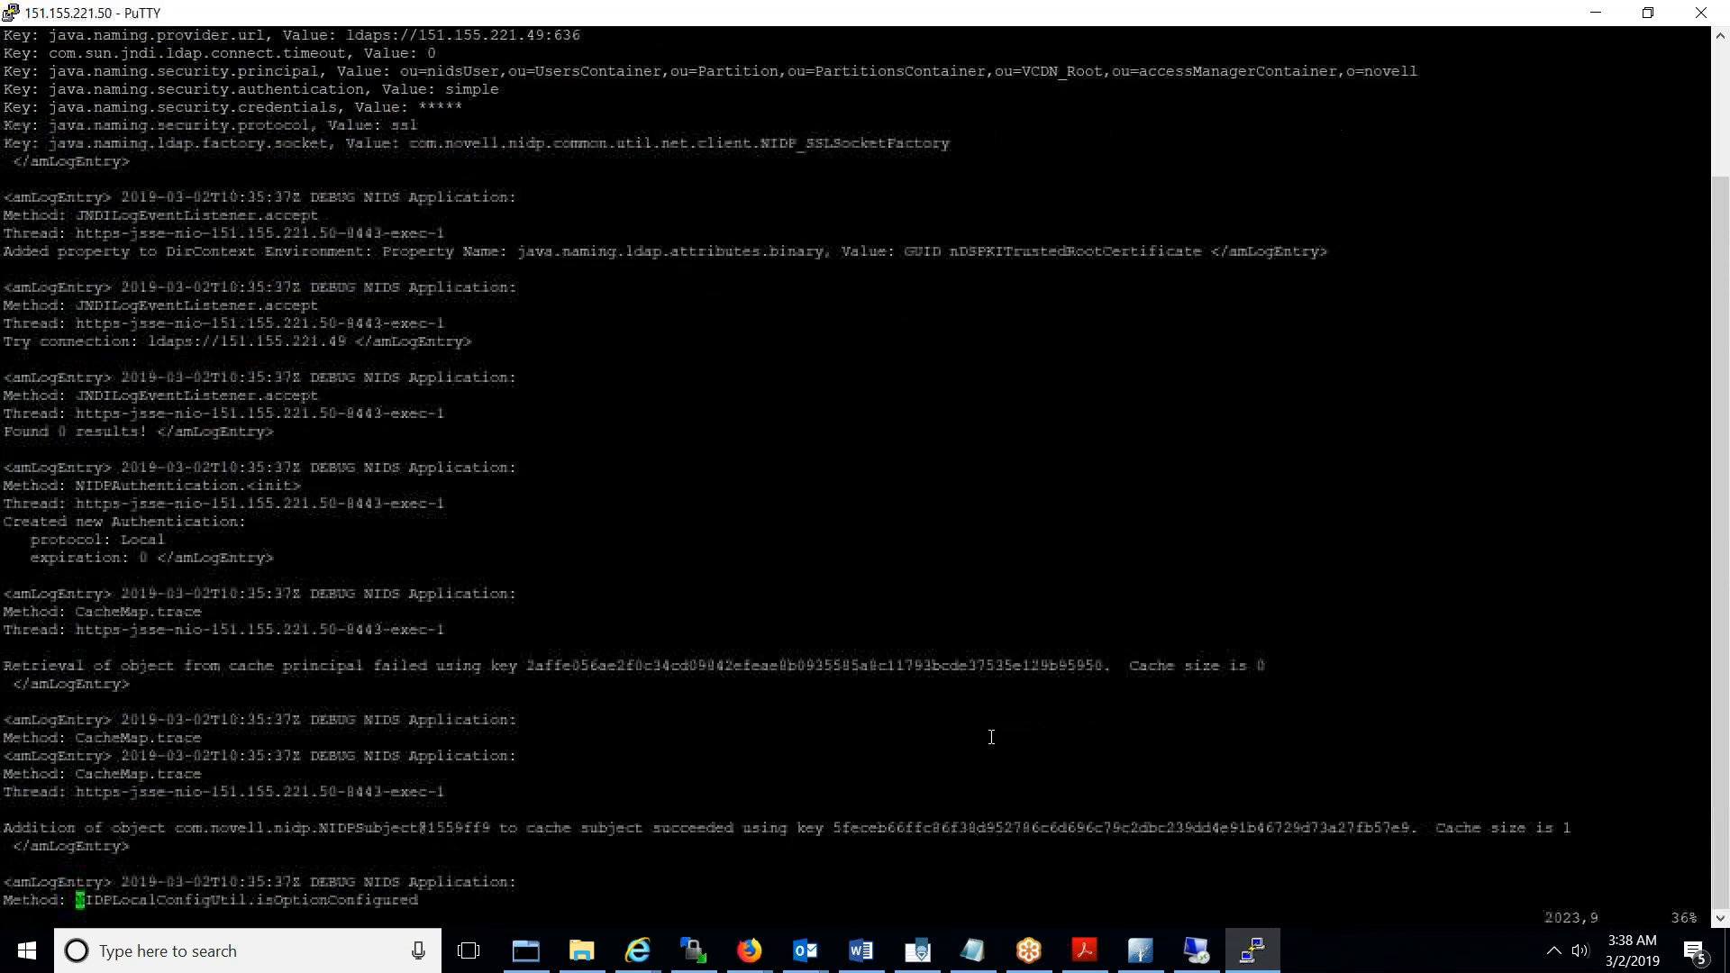
pyautogui.press('Down')
pyautogui.press('Down')
pyautogui.press('Down')
pyautogui.press('Down')
pyautogui.press('Down')
pyautogui.press('Down')
pyautogui.press('Down')
pyautogui.press('Down')
pyautogui.press('Down')
pyautogui.press('Down')
pyautogui.press('Down')
pyautogui.press('Down')
pyautogui.press('Down')
pyautogui.press('Down')
pyautogui.press('Down')
pyautogui.press('Down')
pyautogui.press('Down')
pyautogui.press('Down')
pyautogui.press('Down')
pyautogui.press('Down')
pyautogui.press('Down')
pyautogui.press('Down')
pyautogui.press('Down')
pyautogui.press('Down')
pyautogui.press('Down')
pyautogui.press('Down')
pyautogui.press('Down')
pyautogui.press('Down')
pyautogui.press('Down')
pyautogui.press('Down')
pyautogui.press('Down')
pyautogui.press('Down')
pyautogui.press('Down')
pyautogui.press('Down')
pyautogui.press('Down')
pyautogui.press('Down')
pyautogui.press('Down')
pyautogui.press('Down')
pyautogui.press('Down')
pyautogui.press('Down')
pyautogui.press('Down')
pyautogui.press('Down')
pyautogui.press('Down')
pyautogui.press('Down')
pyautogui.press('Down')
pyautogui.press('Down')
pyautogui.press('Down')
pyautogui.press('Down')
pyautogui.press('Down')
pyautogui.press('Down')
pyautogui.press('Down')
pyautogui.press('Down')
pyautogui.press('Down')
pyautogui.press('Down')
pyautogui.press('Down')
pyautogui.press('Down')
pyautogui.press('Down')
pyautogui.press('Down')
pyautogui.press('Down')
pyautogui.press('Down')
pyautogui.press('Down')
pyautogui.press('Down')
pyautogui.press('Down')
pyautogui.press('Down')
pyautogui.press('Down')
pyautogui.press('Down')
pyautogui.press('Down')
pyautogui.press('Down')
pyautogui.press('Down')
pyautogui.press('Down')
pyautogui.press('Down')
pyautogui.press('Down')
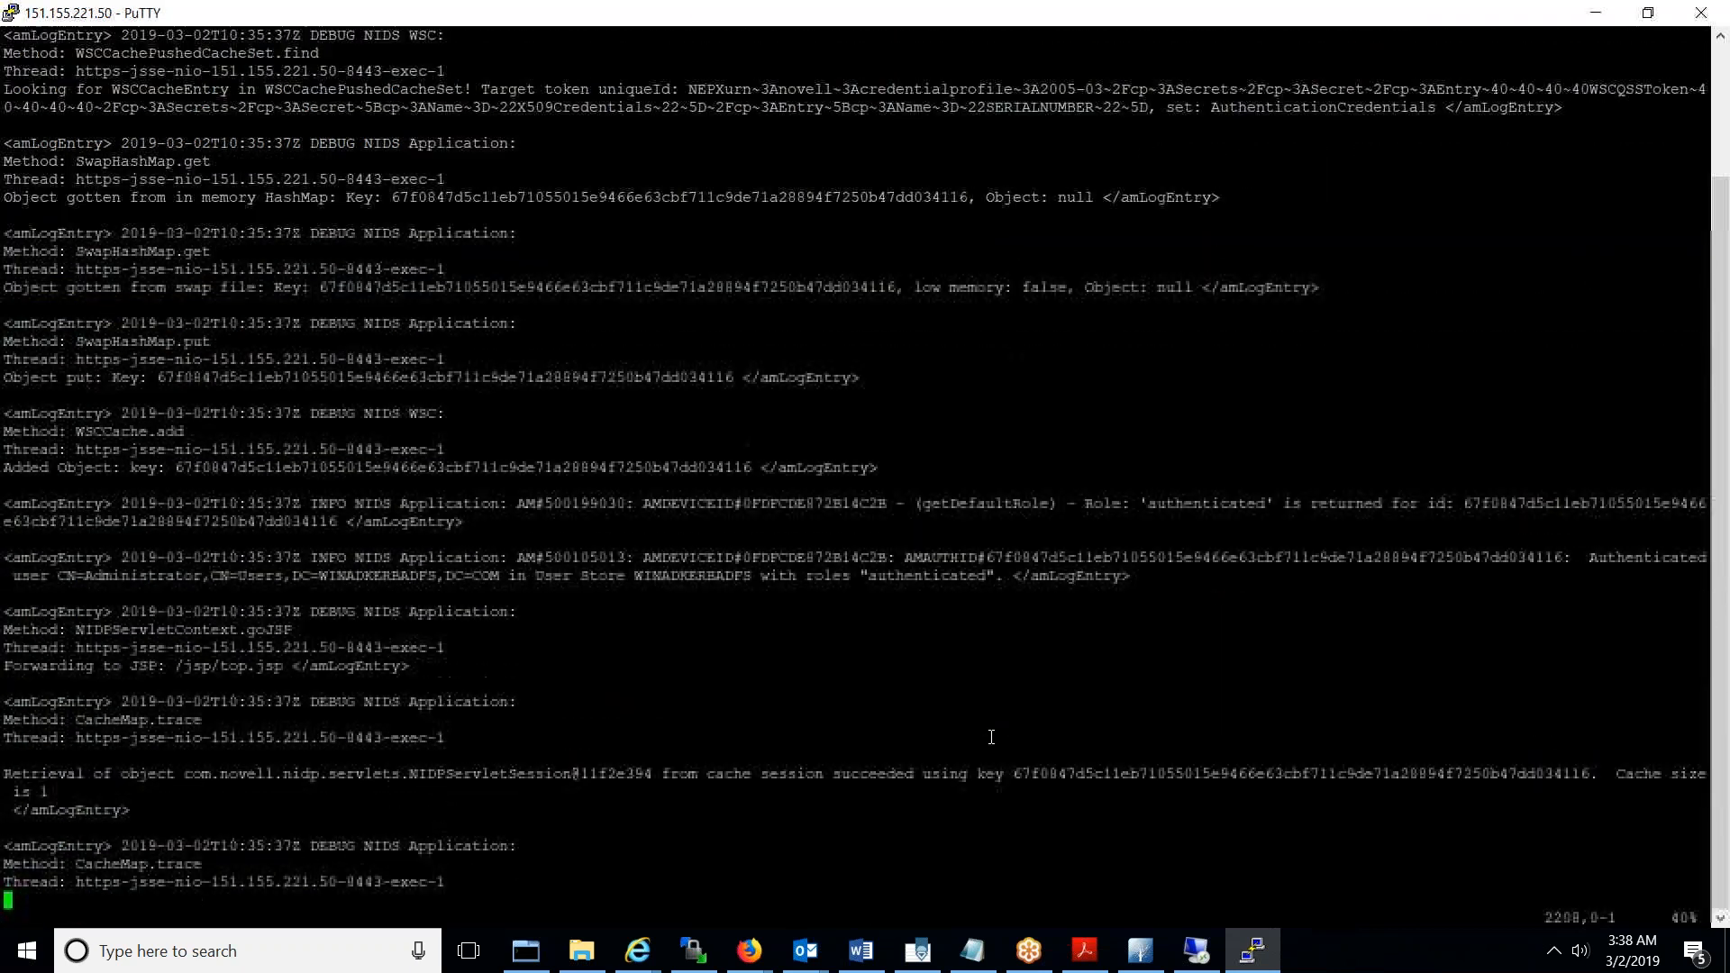
pyautogui.press('Down')
pyautogui.press('Down')
pyautogui.press('Down')
pyautogui.press('Down')
pyautogui.press('Down')
pyautogui.press('Down')
pyautogui.press('Down')
pyautogui.press('Down')
pyautogui.press('Down')
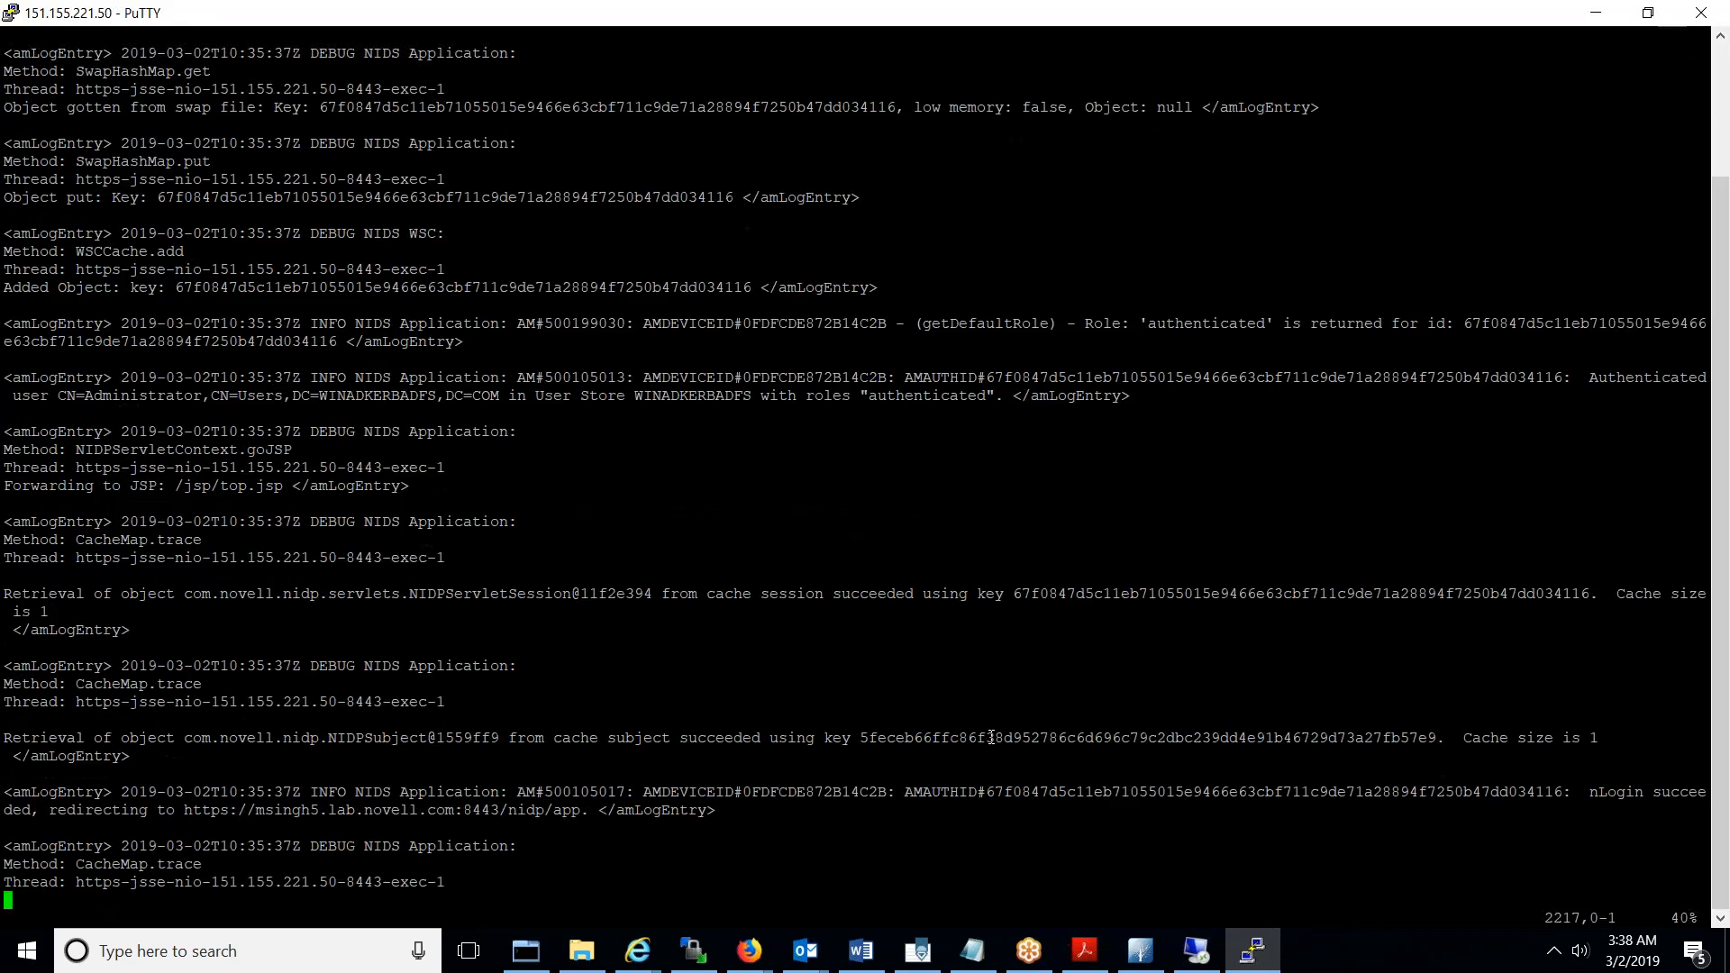
pyautogui.press('Up')
pyautogui.press('Up')
pyautogui.press('Up')
pyautogui.press('Up')
pyautogui.press('Up')
pyautogui.press('Up')
pyautogui.press('Up')
pyautogui.press('Up')
pyautogui.press('Up')
pyautogui.press('Up')
pyautogui.press('Up')
pyautogui.press('Up')
pyautogui.press('Up')
pyautogui.press('Up')
pyautogui.press('Up')
pyautogui.press('Up')
pyautogui.press('Up')
pyautogui.press('Up')
pyautogui.press('Up')
pyautogui.press('Up')
pyautogui.moveTo(8, 377); pyautogui.dragTo(1123, 406)
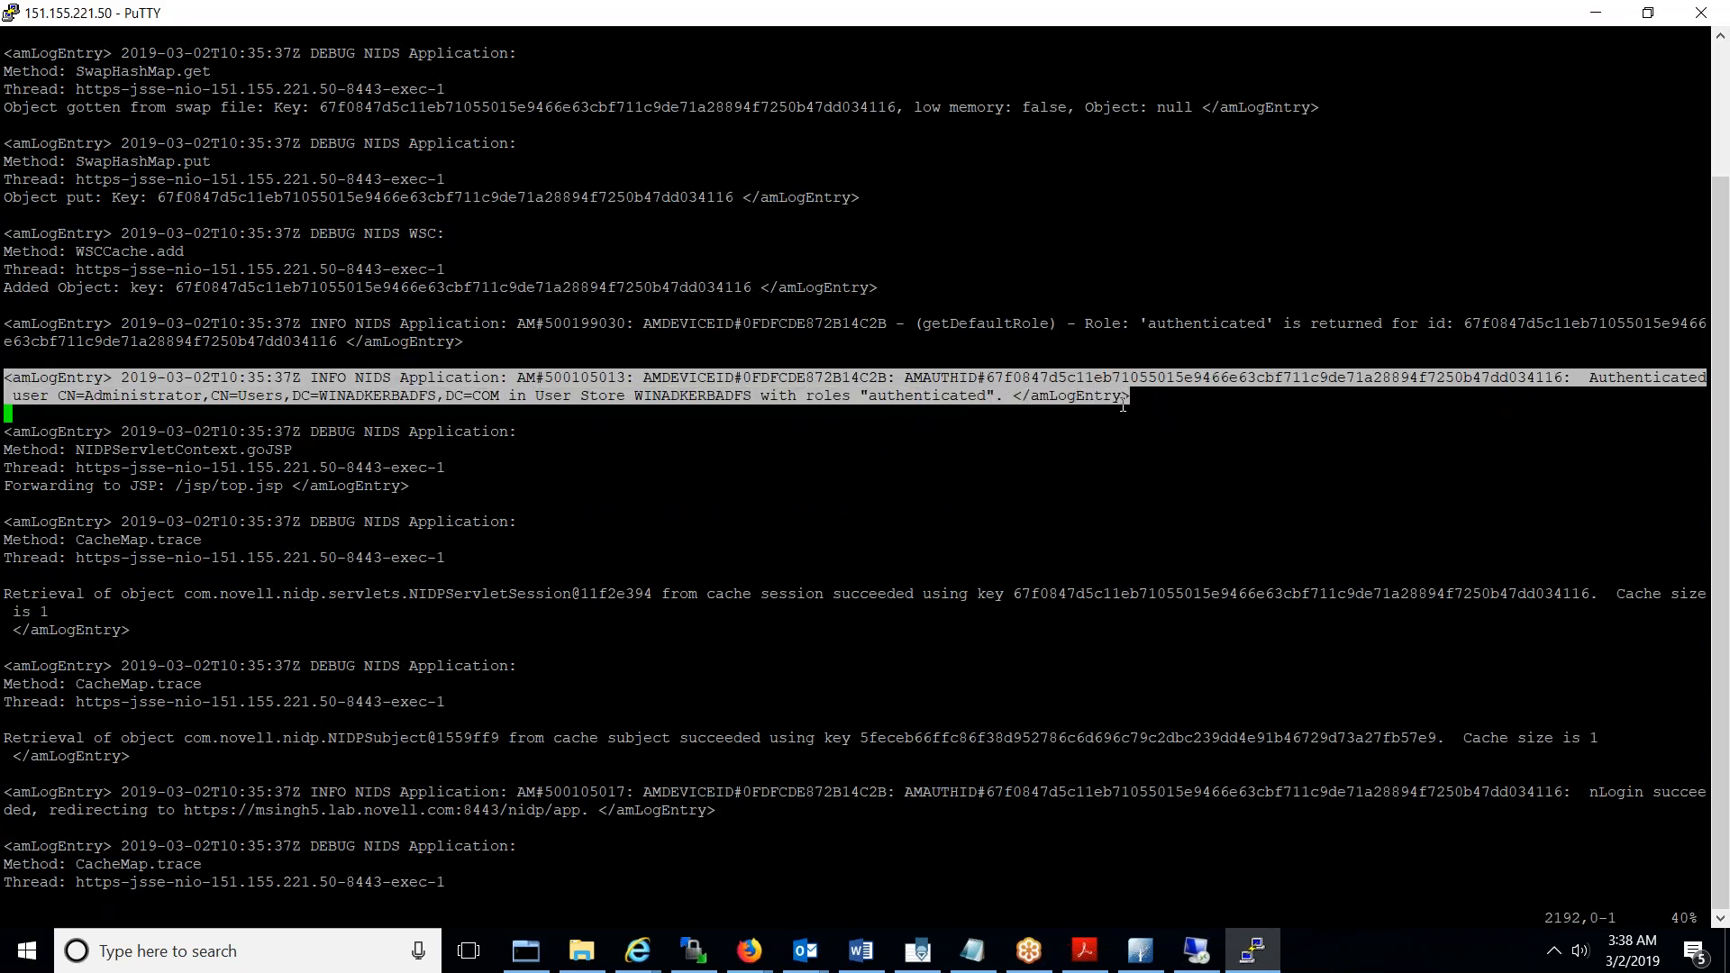
pyautogui.doubleClick(719, 395)
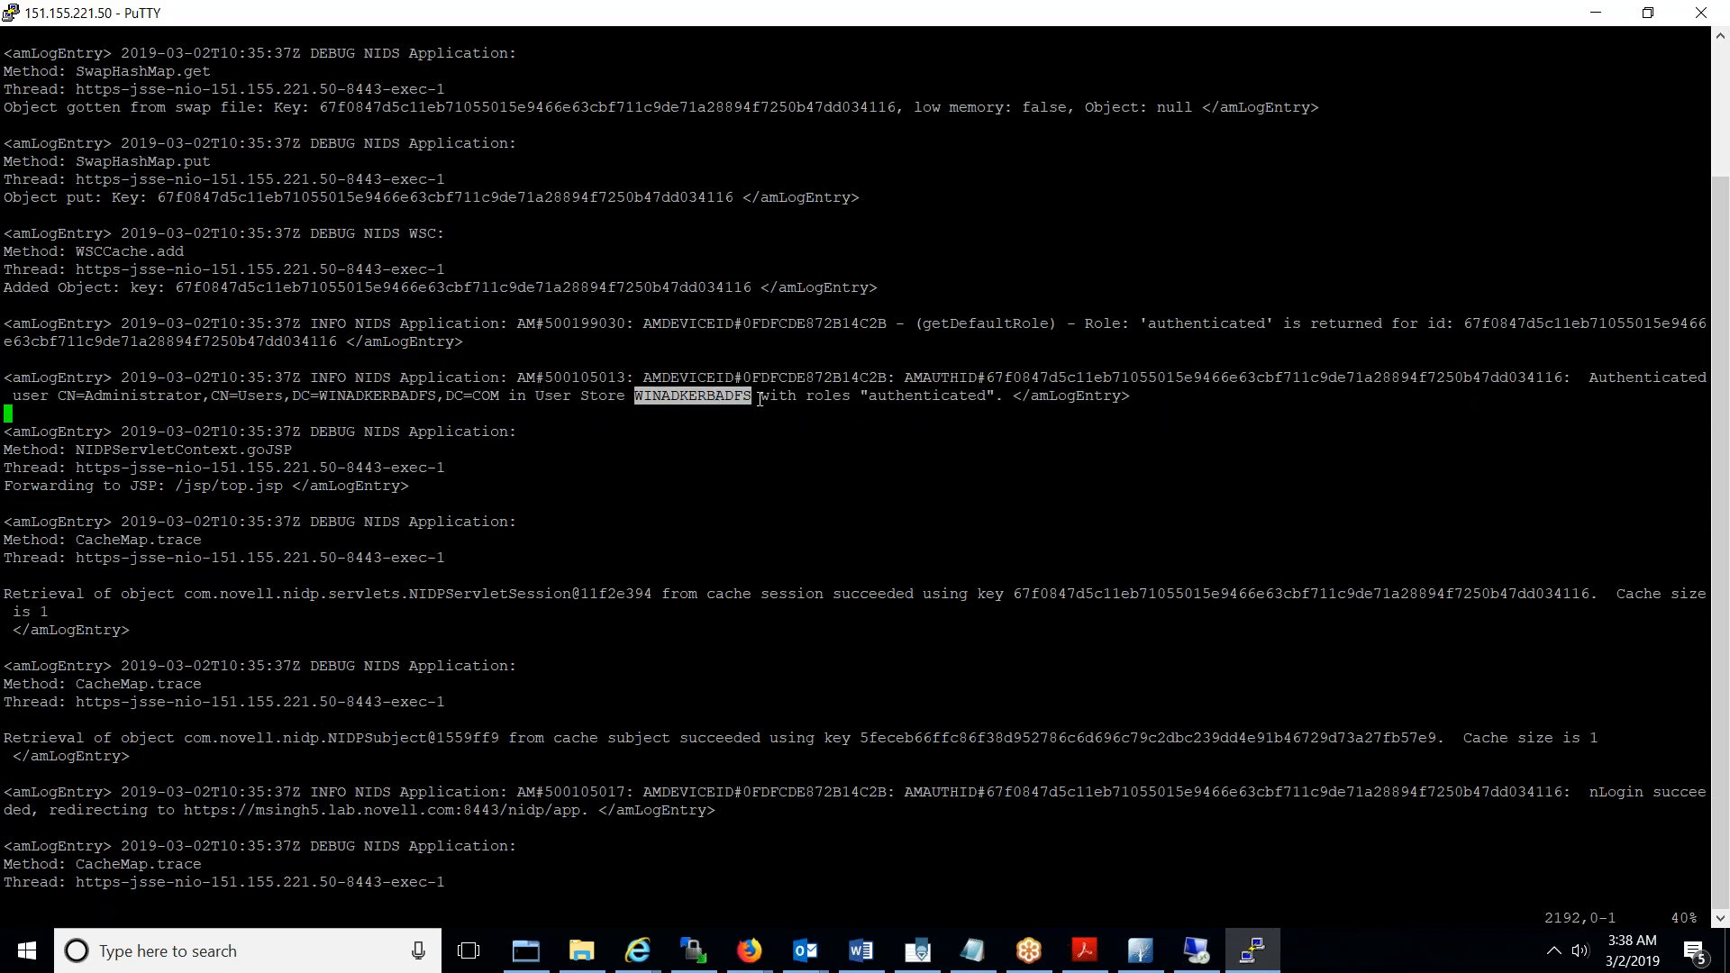
pyautogui.click(758, 399)
pyautogui.doubleClick(838, 396)
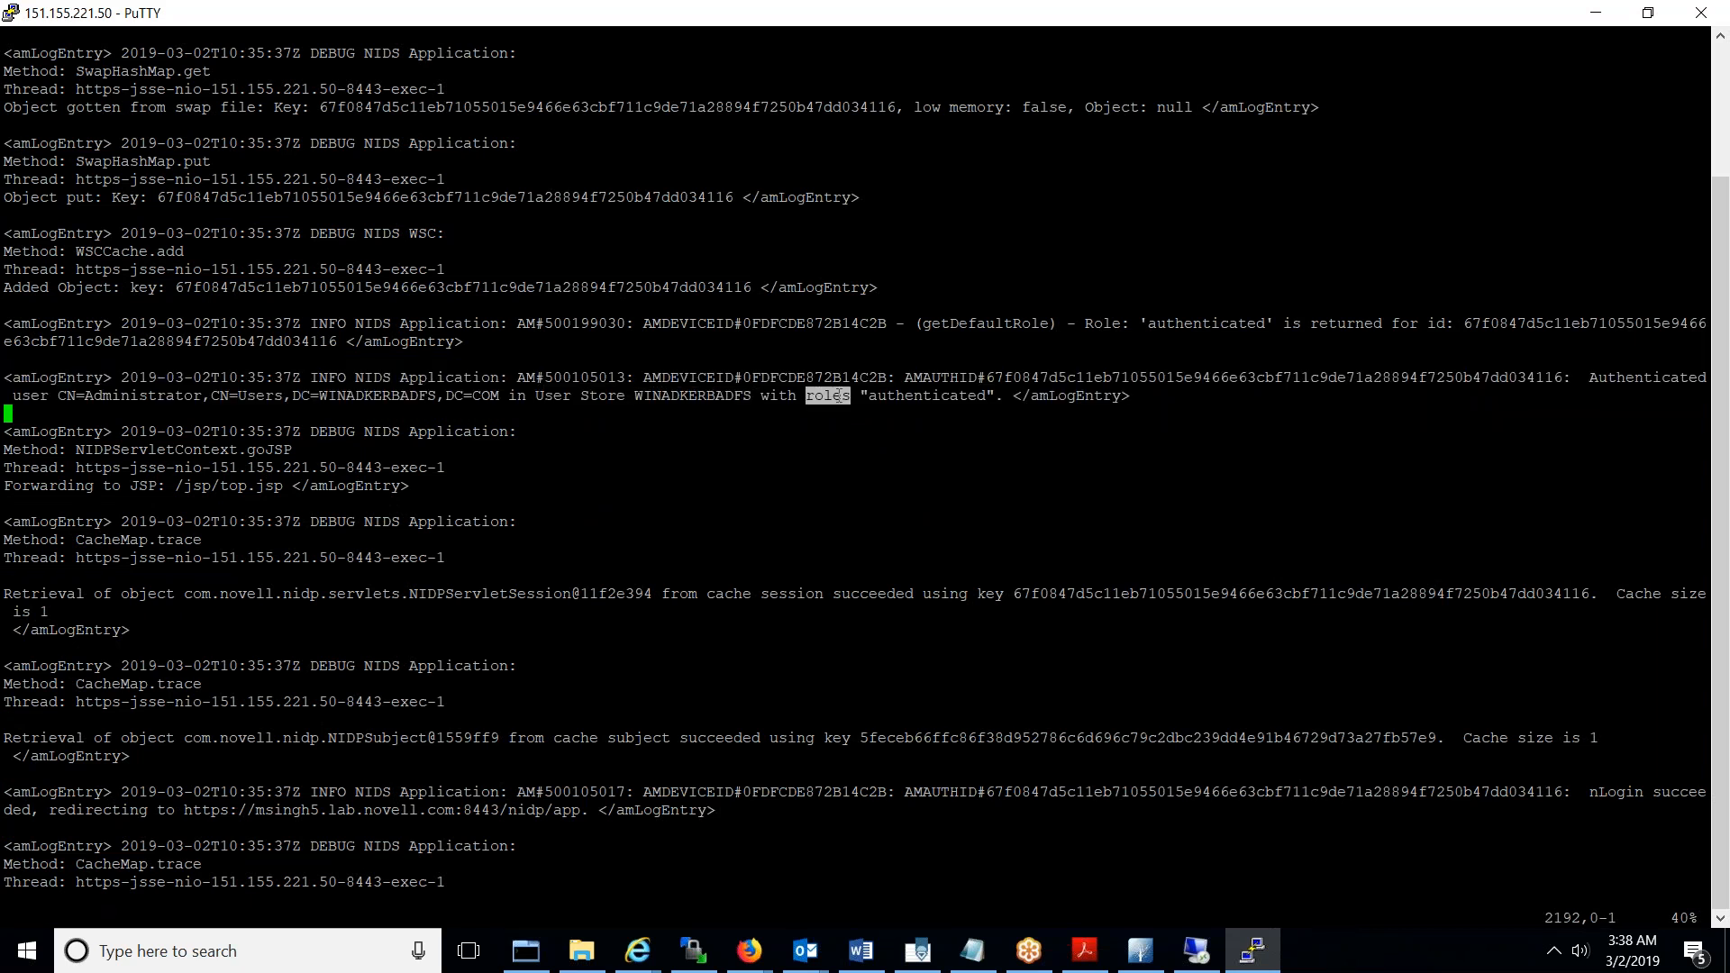
pyautogui.doubleClick(920, 396)
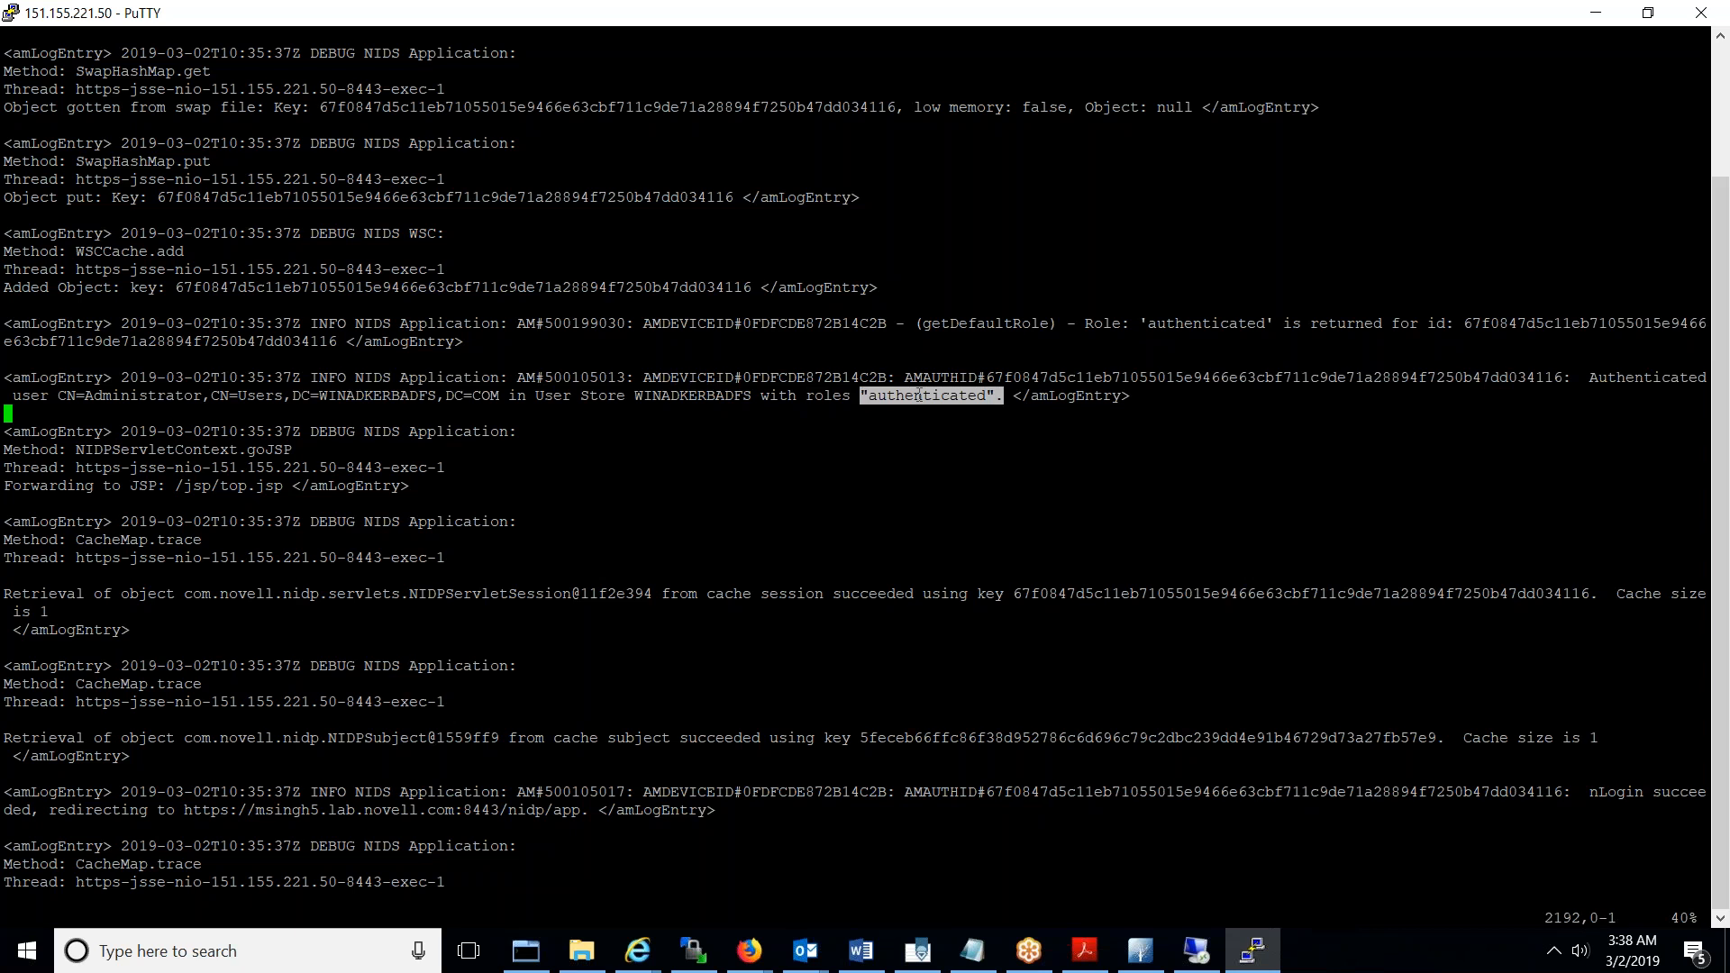
pyautogui.doubleClick(1042, 396)
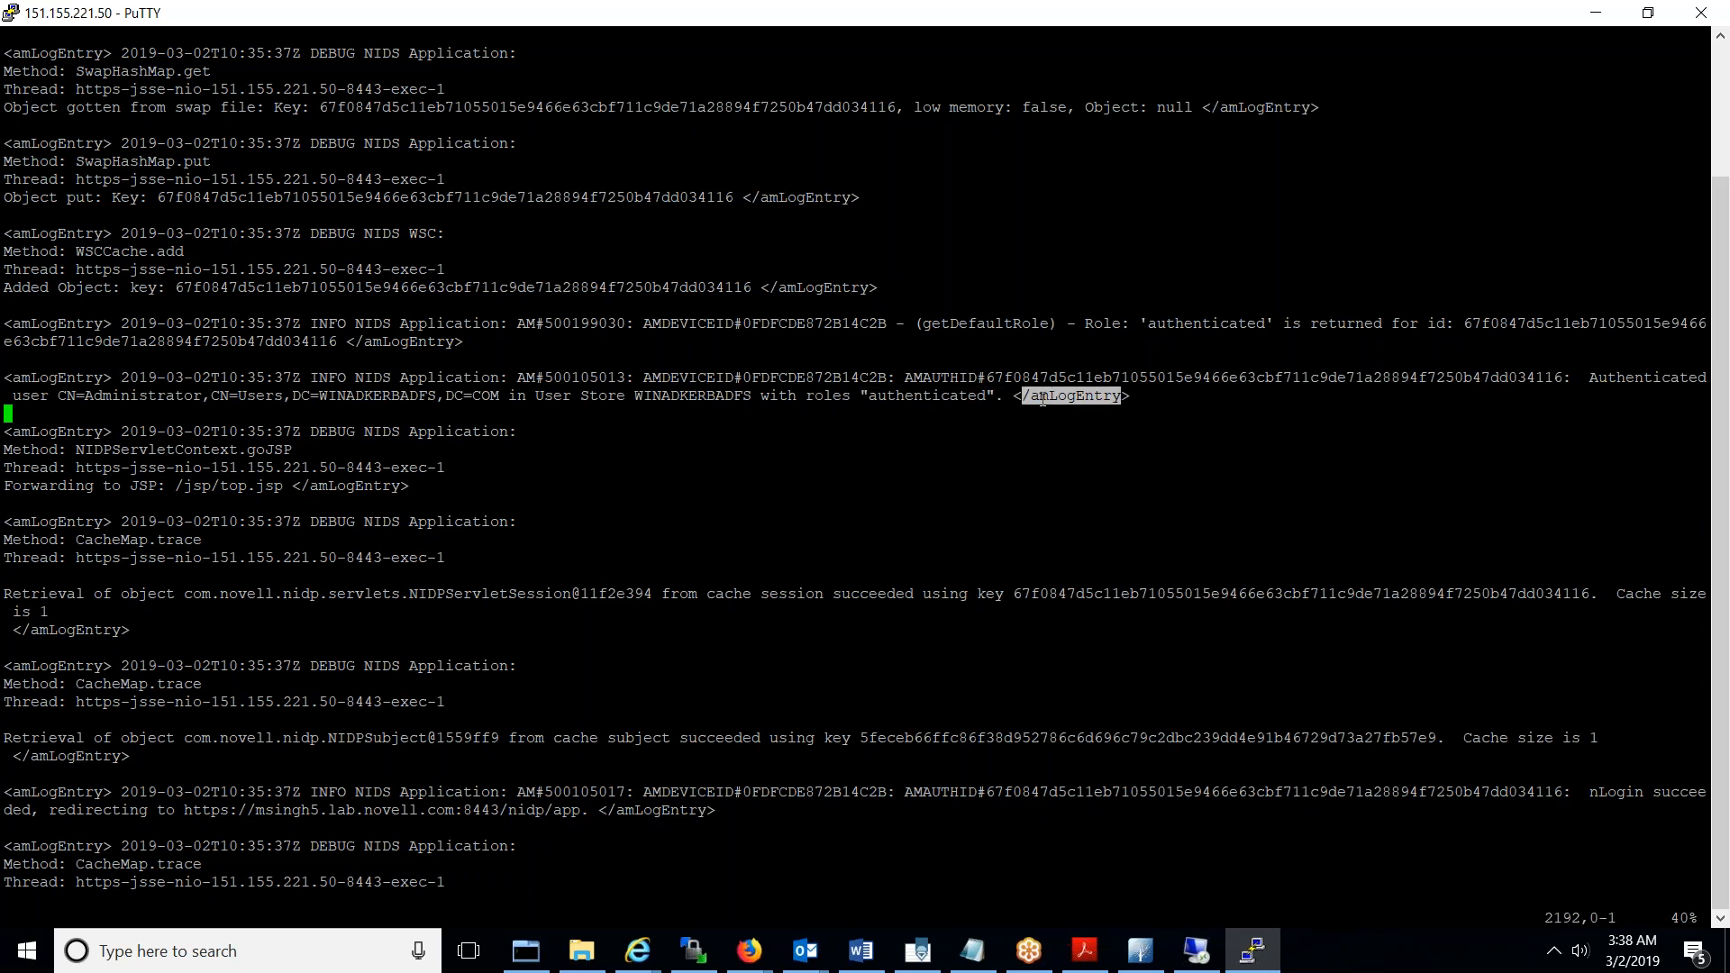
pyautogui.doubleClick(912, 394)
pyautogui.click(682, 400)
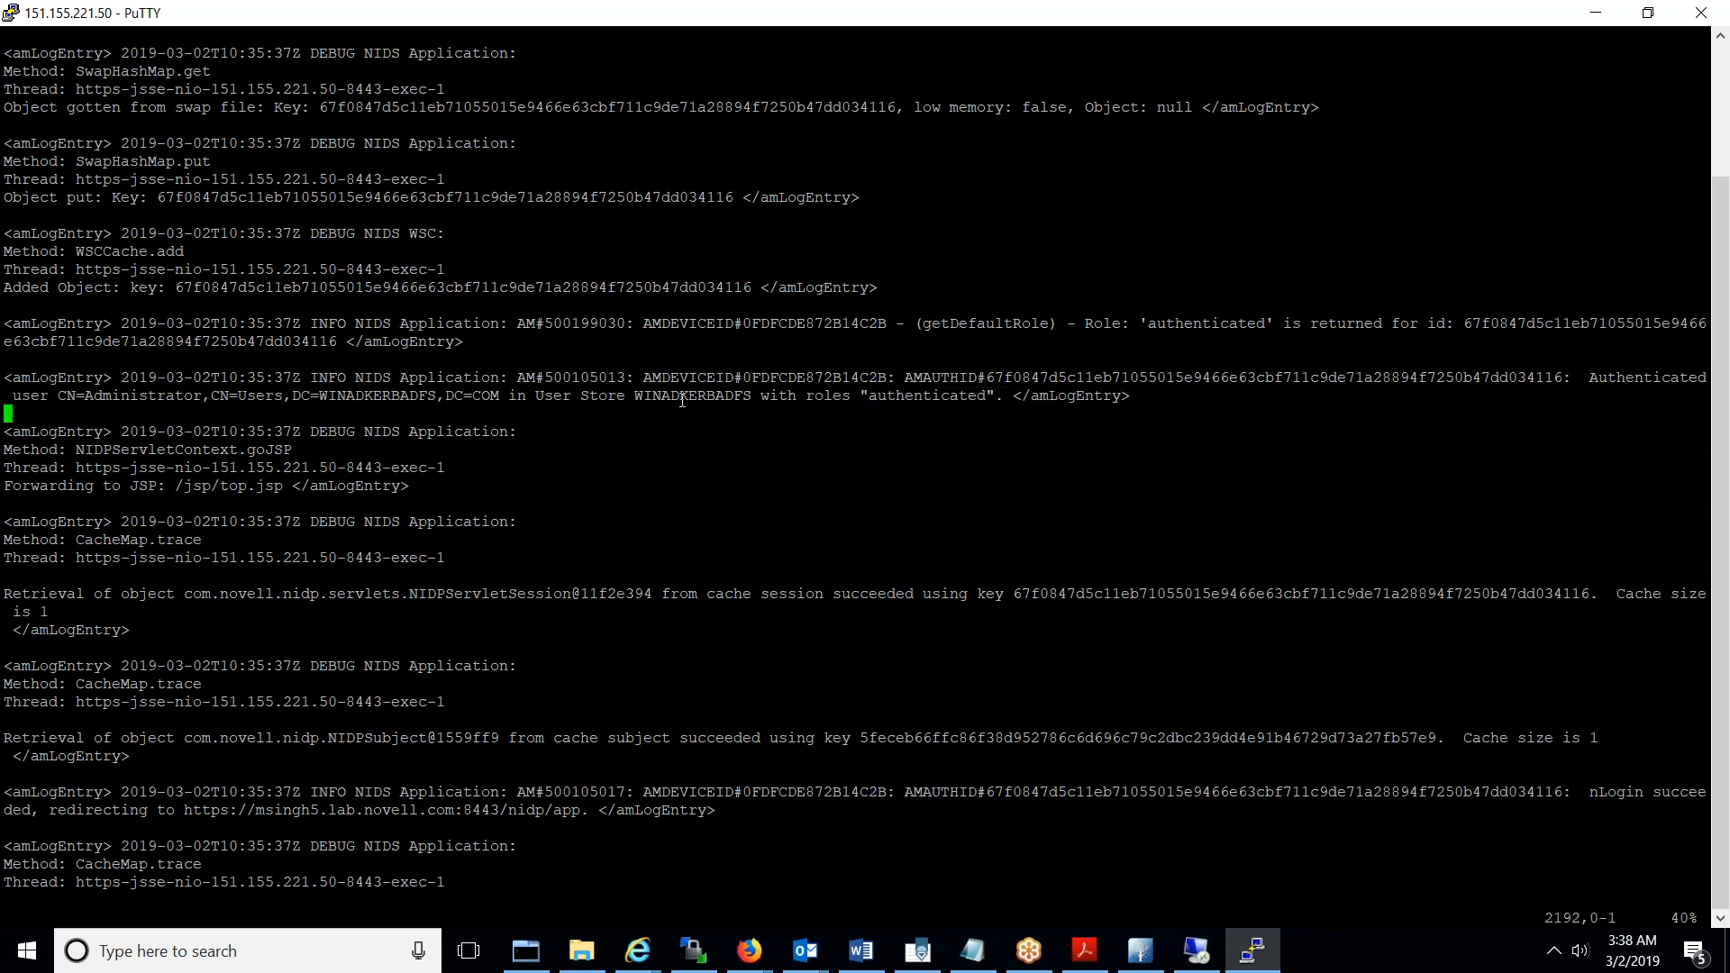
pyautogui.press('Down')
pyautogui.press('Down')
pyautogui.press('Down')
pyautogui.press('Down')
pyautogui.press('Down')
pyautogui.press('Down')
pyautogui.press('Down')
pyautogui.press('Down')
pyautogui.press('Down')
pyautogui.press('Down')
pyautogui.press('Down')
pyautogui.press('Down')
pyautogui.press('Down')
pyautogui.press('Down')
pyautogui.press('Down')
pyautogui.press('Down')
pyautogui.press('Down')
pyautogui.press('Down')
pyautogui.press('Down')
pyautogui.press('Down')
pyautogui.press('Down')
pyautogui.press('Down')
pyautogui.press('Down')
pyautogui.press('Down')
pyautogui.press('Down')
pyautogui.press('Down')
pyautogui.press('Down')
pyautogui.press('Down')
pyautogui.press('Down')
pyautogui.press('Down')
pyautogui.press('Down')
pyautogui.press('Down')
pyautogui.press('Down')
pyautogui.press('Down')
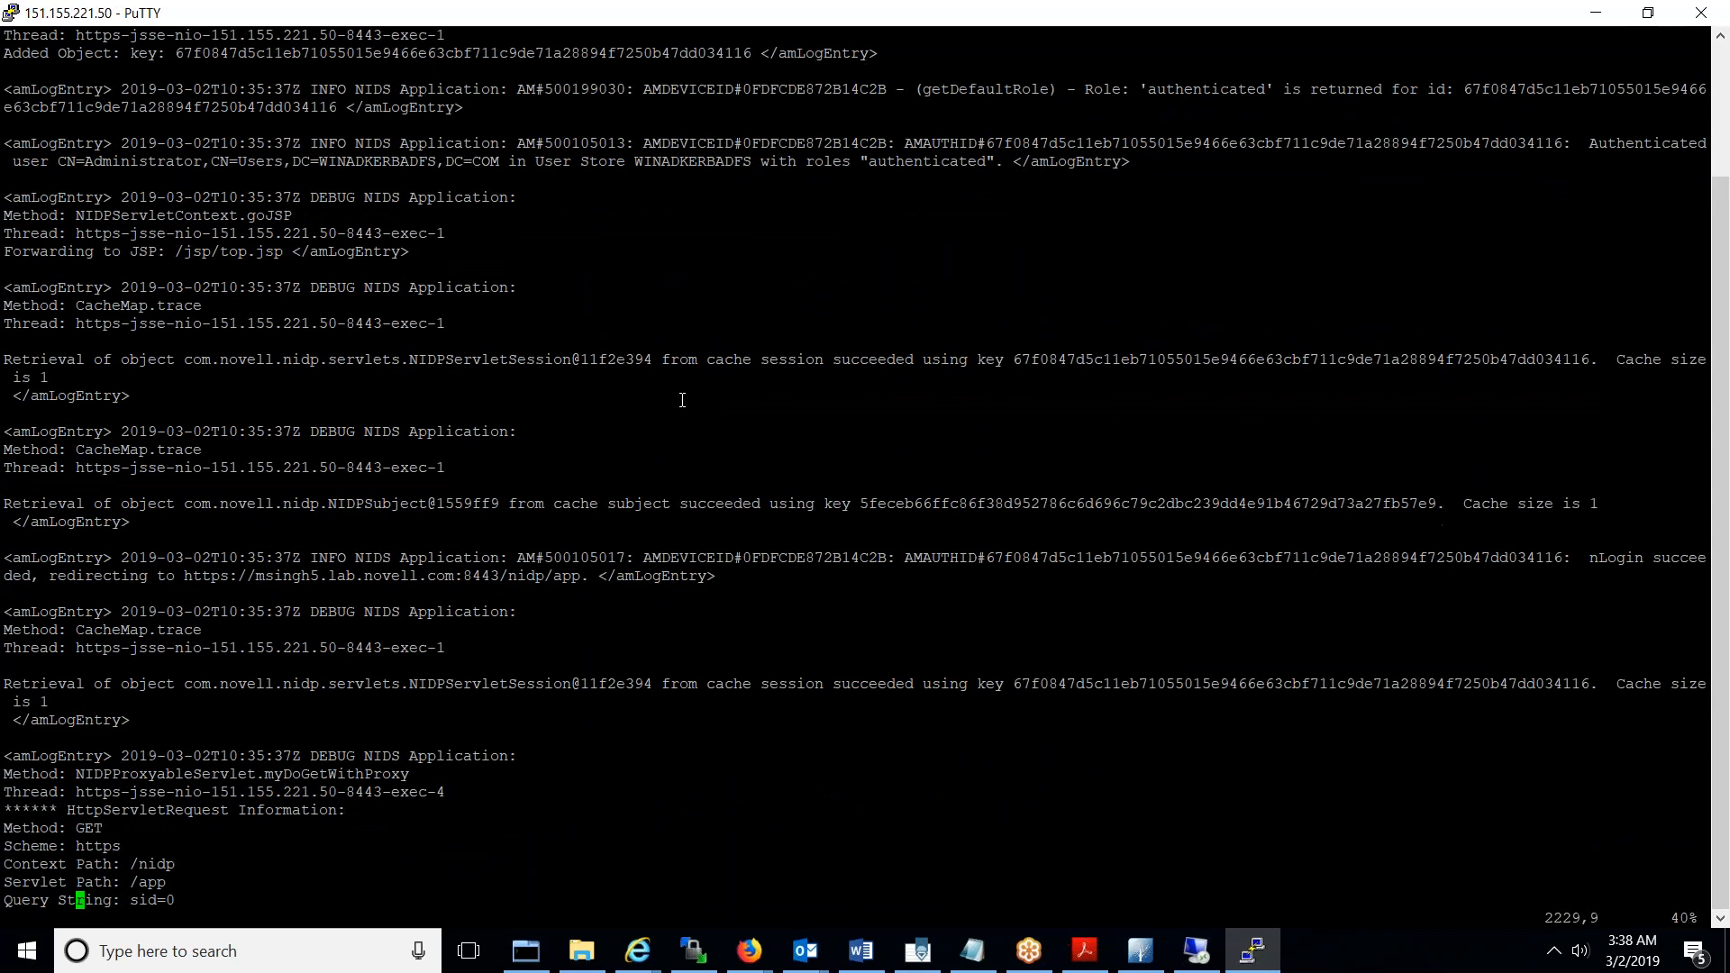
pyautogui.write(':q')
# - Quit the catalina.out viewer, minimize the Remote Desktop window and bring the Notepad recap forward
pyautogui.press('Return')
pyautogui.press('Return')
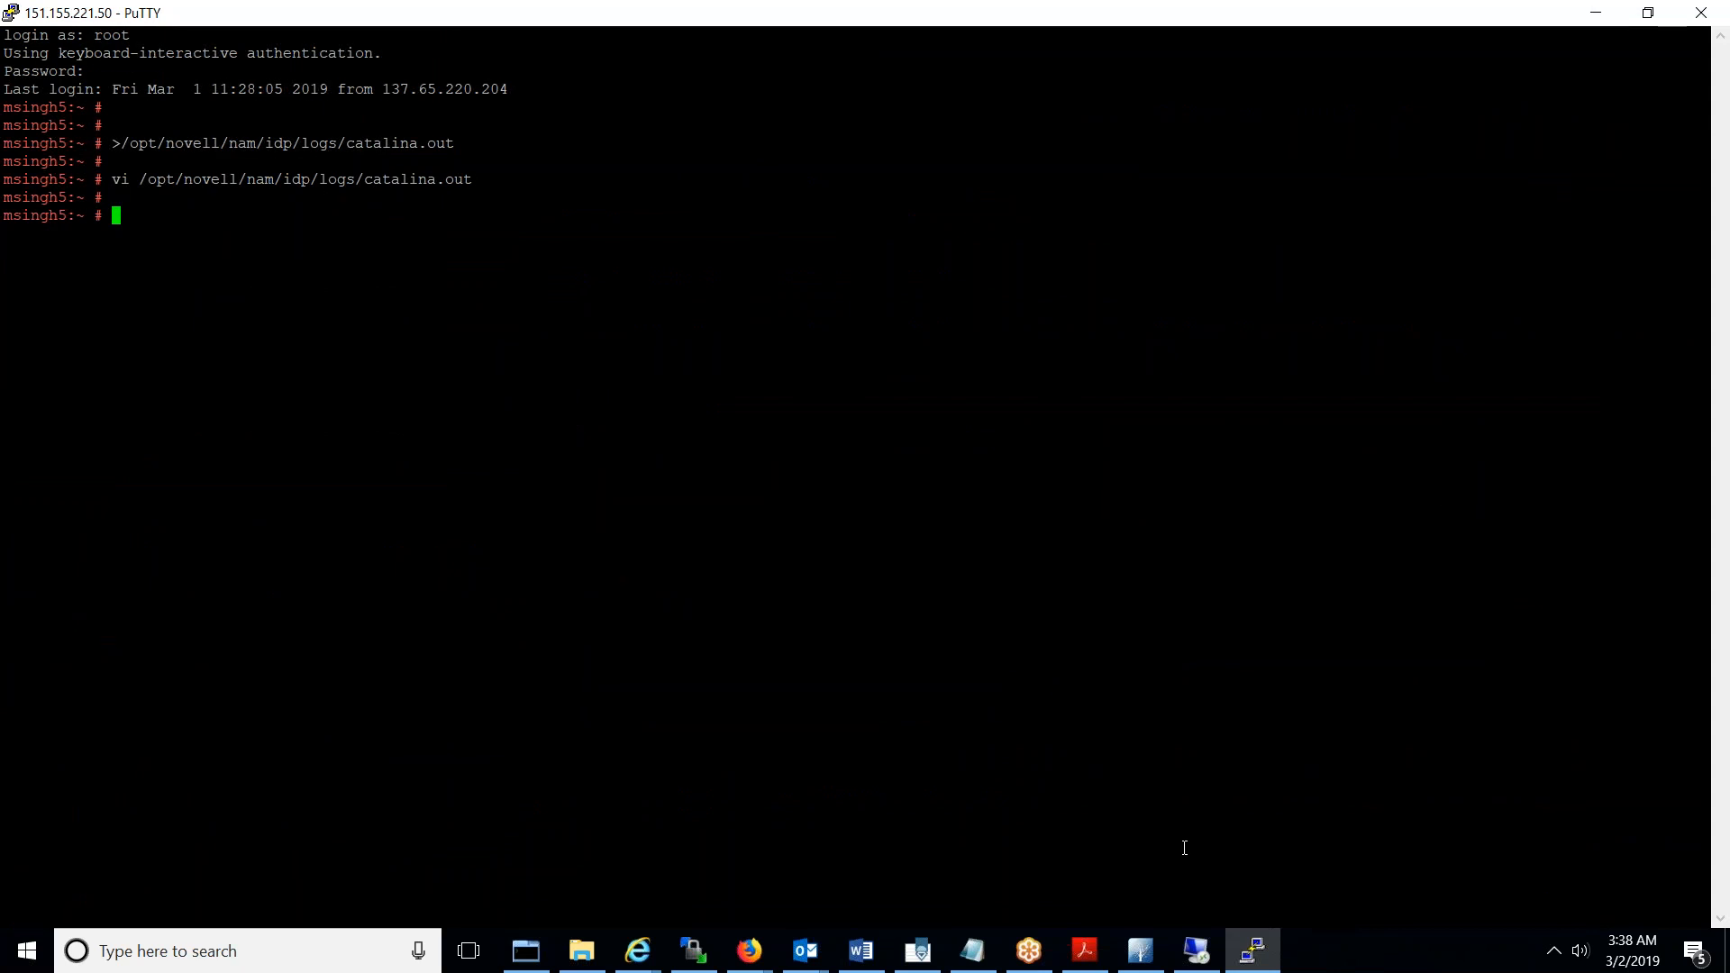
pyautogui.click(1197, 950)
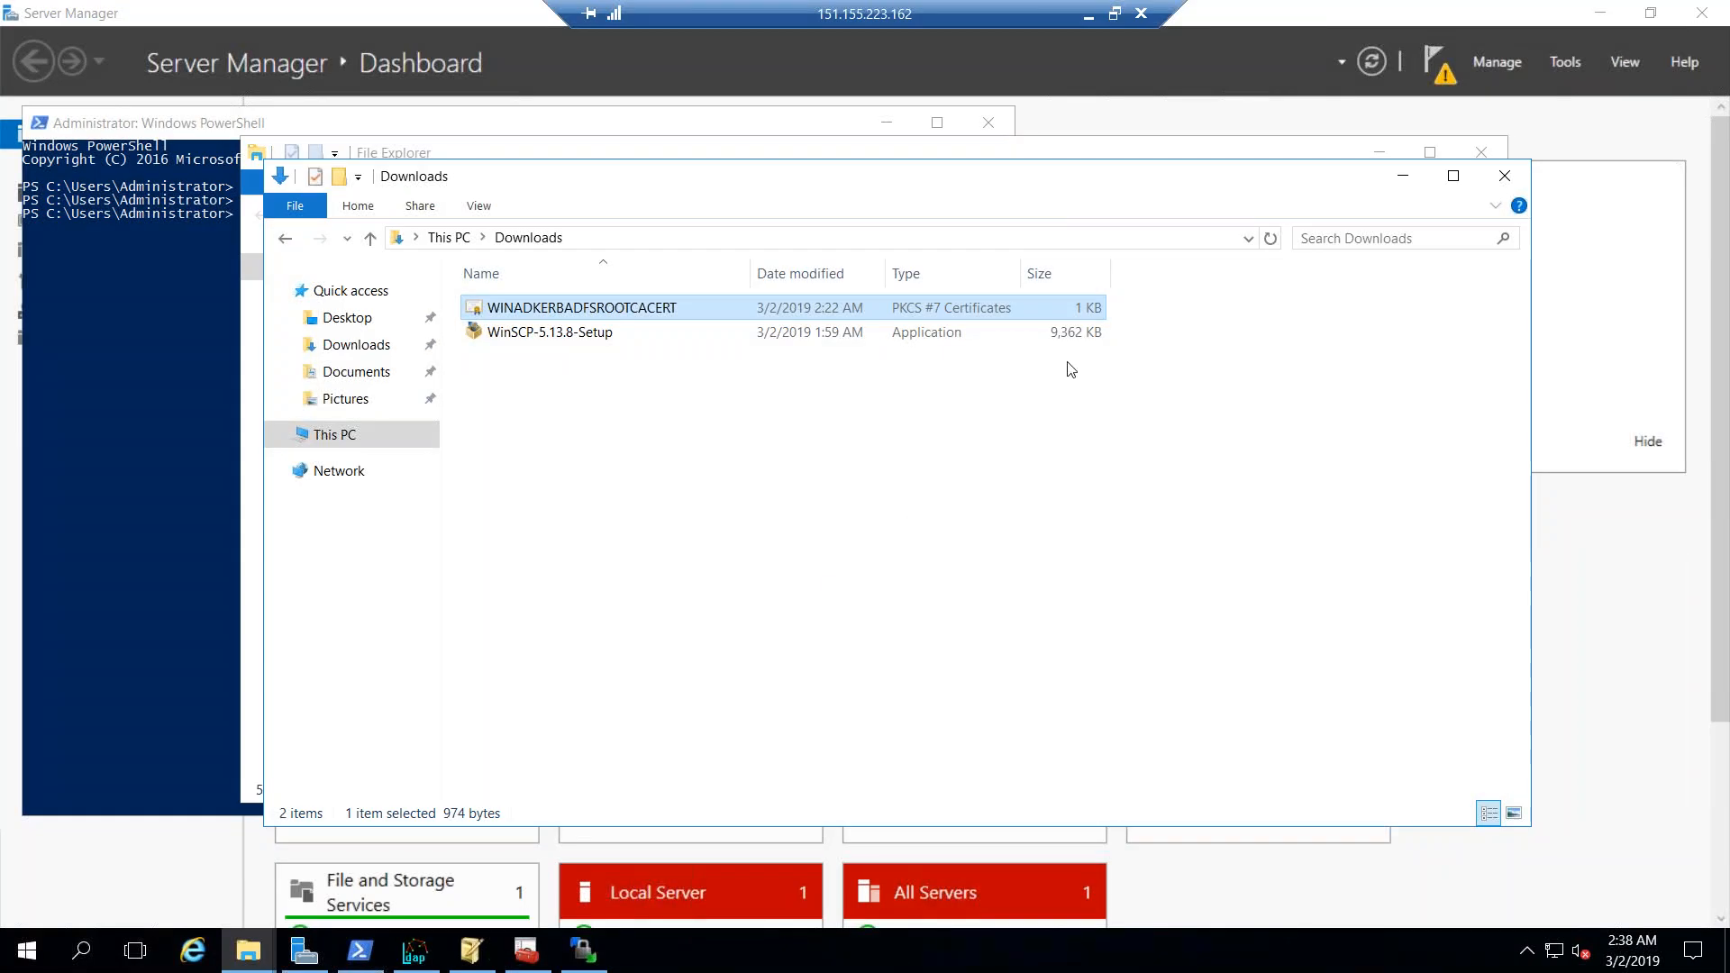
pyautogui.click(1089, 13)
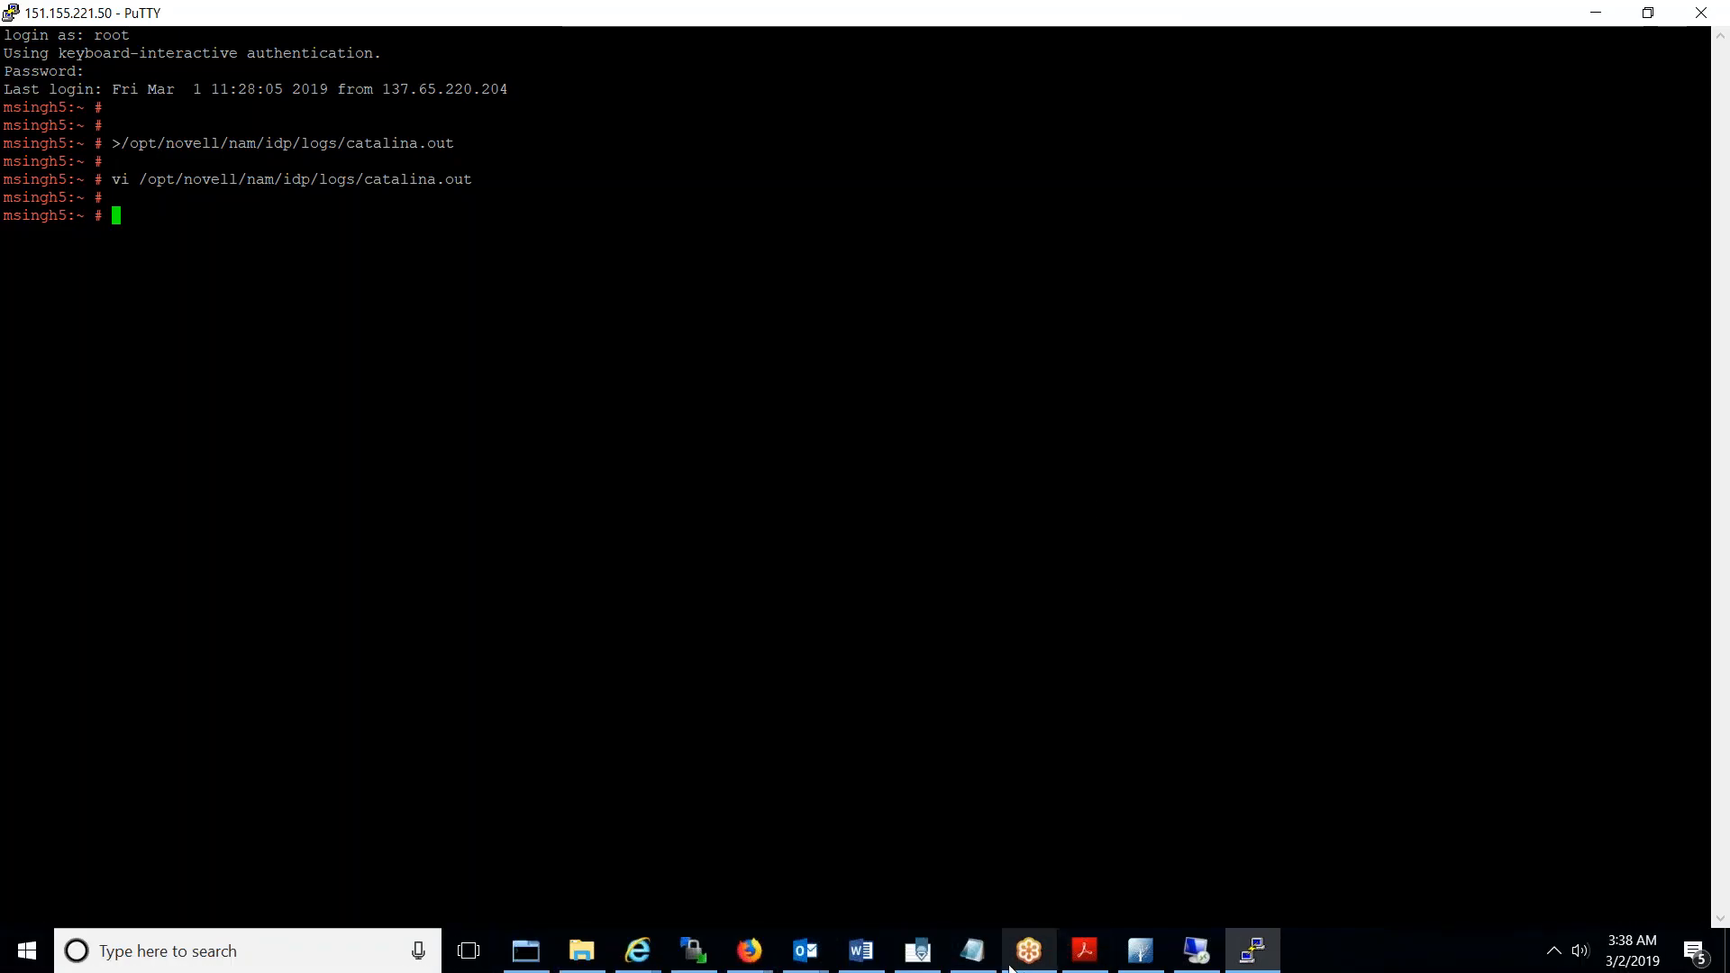
pyautogui.click(972, 951)
# - Highlight 'Server' and '2016' in recap step 1, then move on to step 2
pyautogui.click(312, 311)
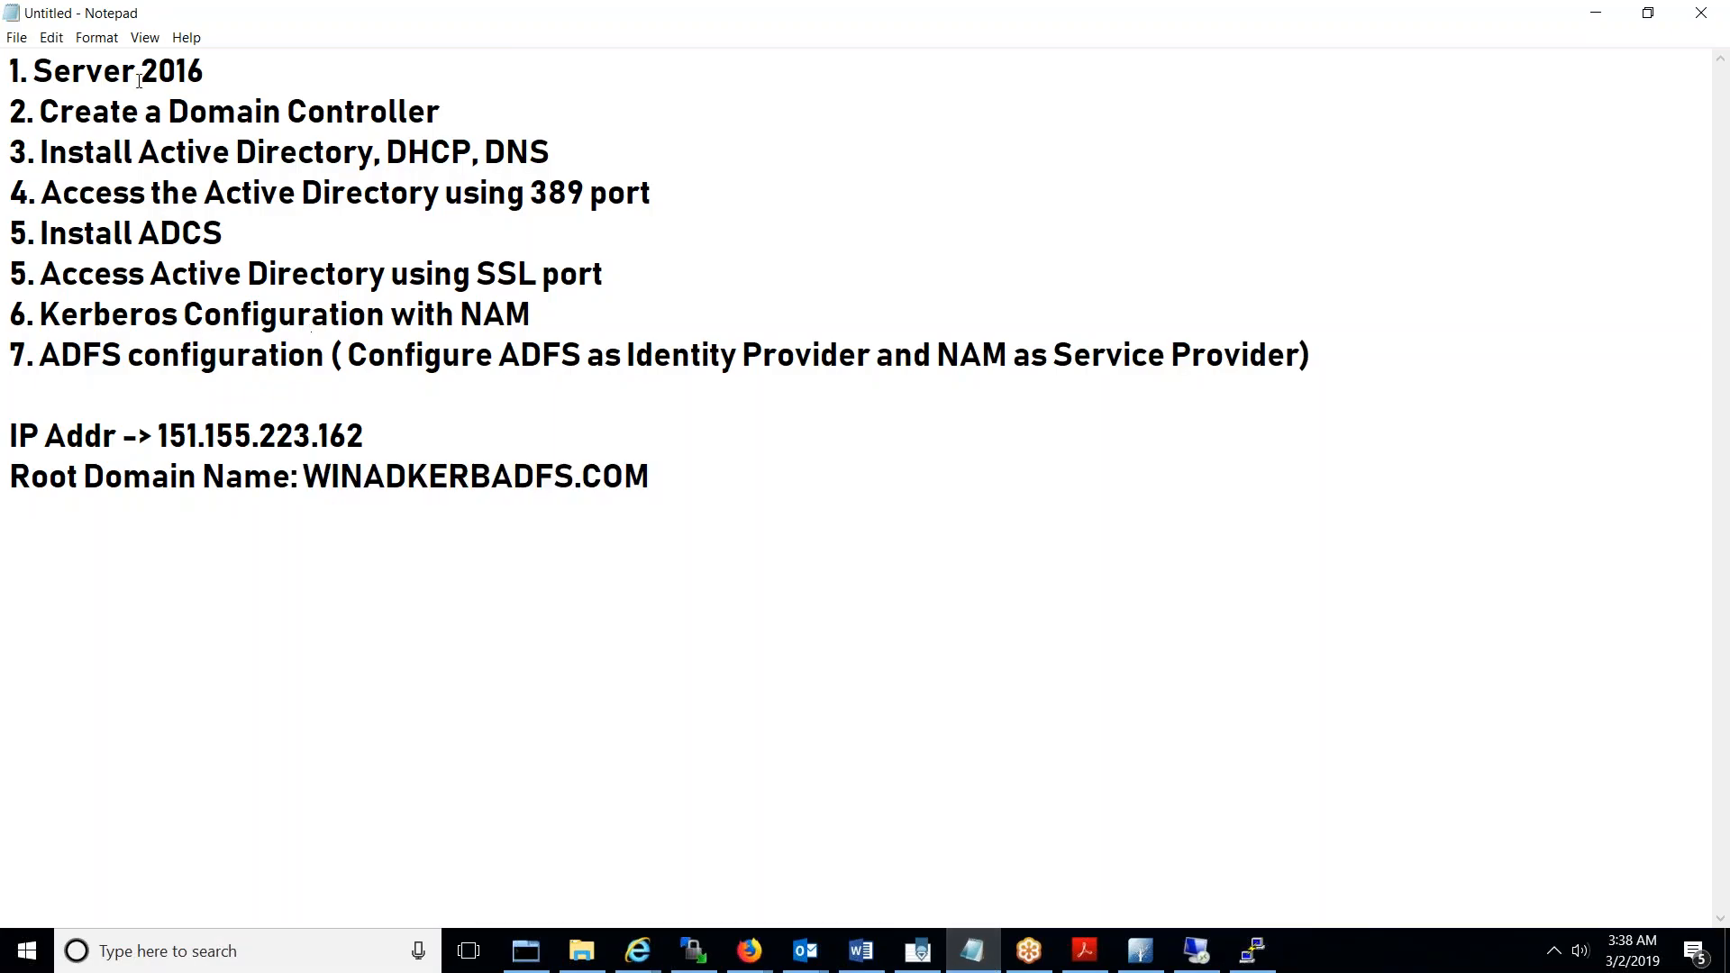
pyautogui.click(222, 72)
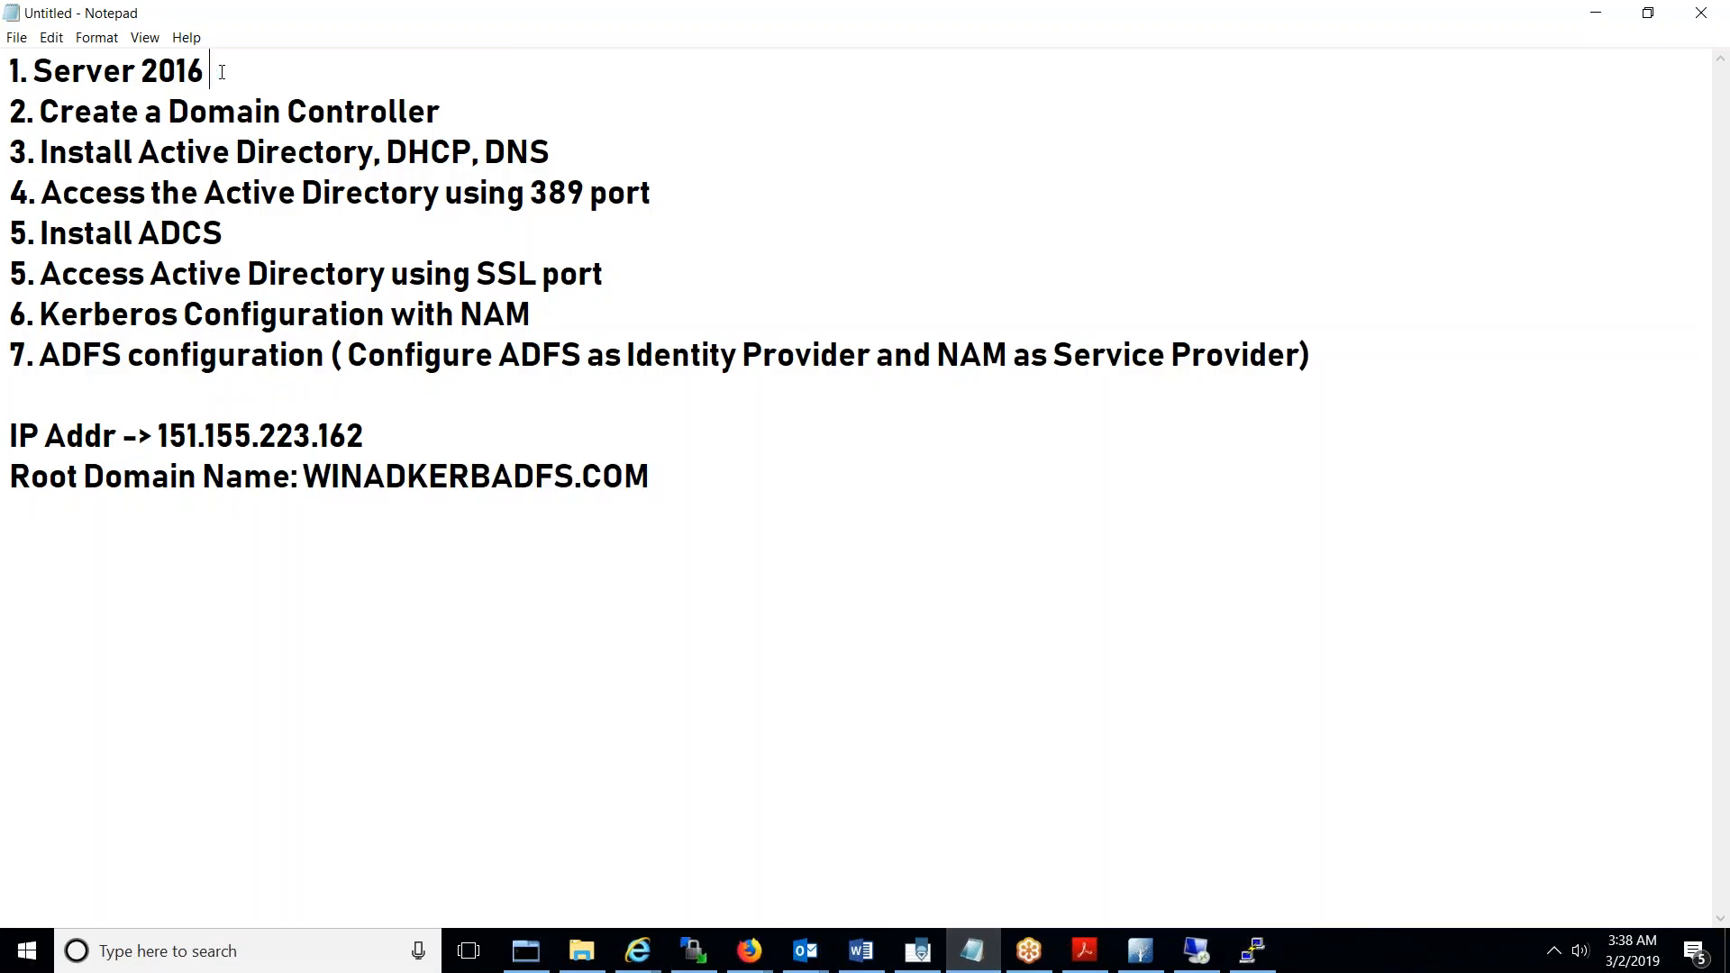
pyautogui.doubleClick(103, 79)
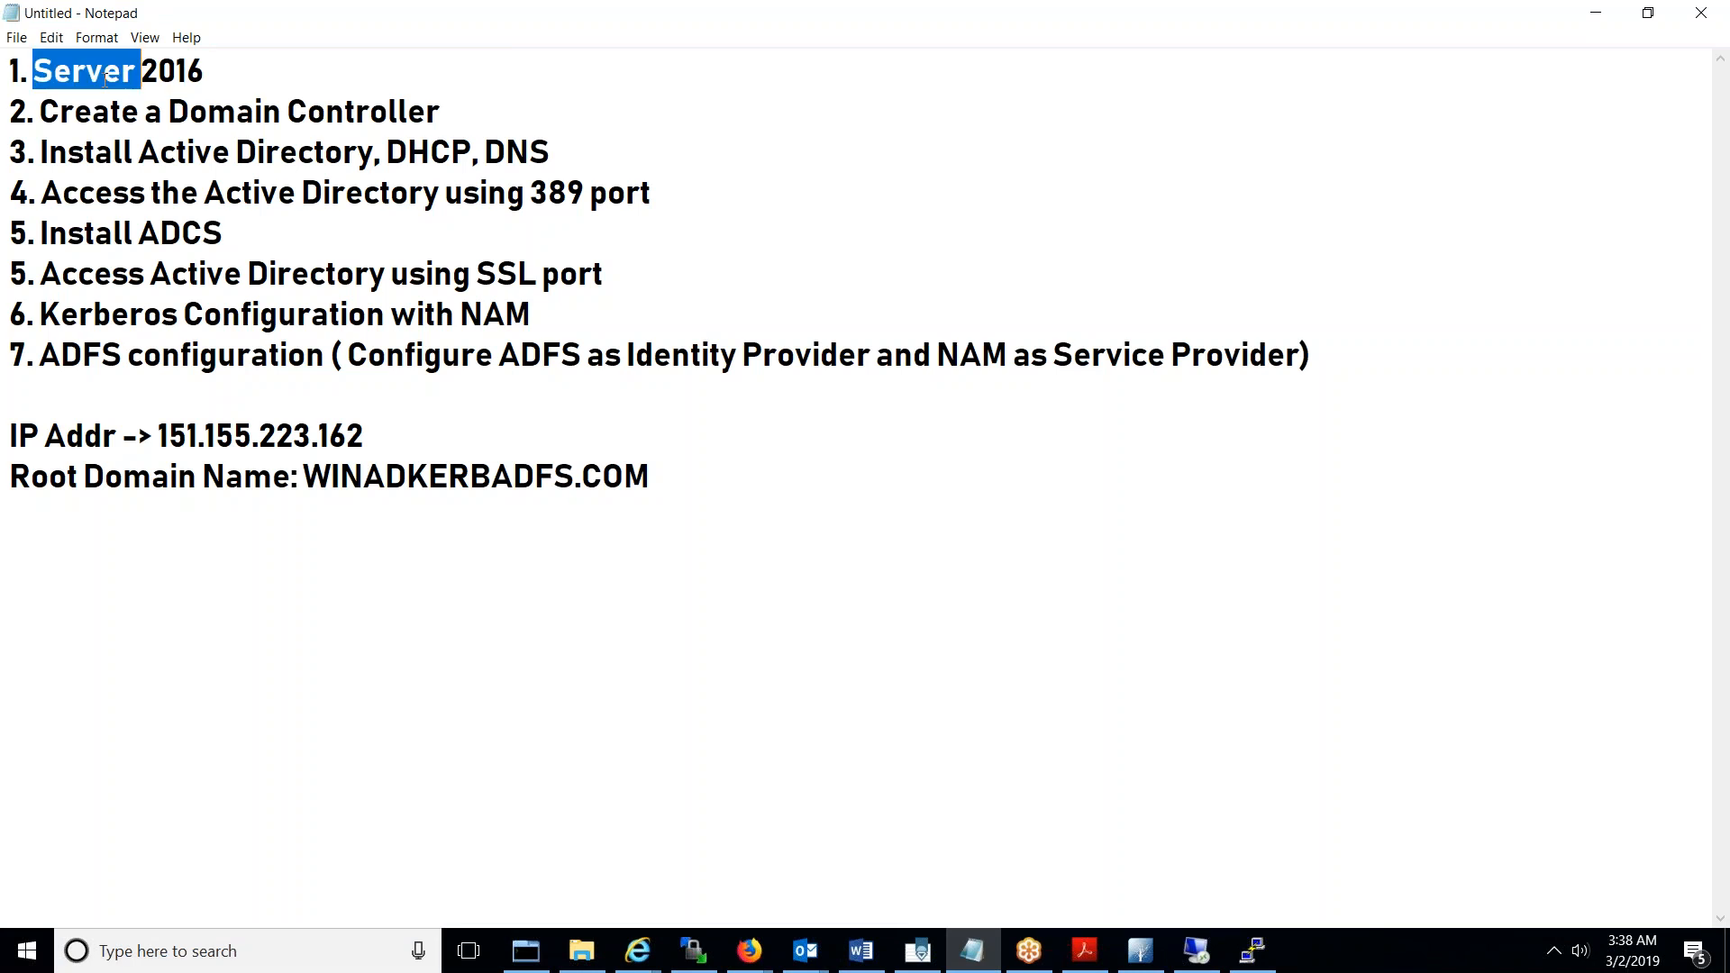
pyautogui.doubleClick(224, 73)
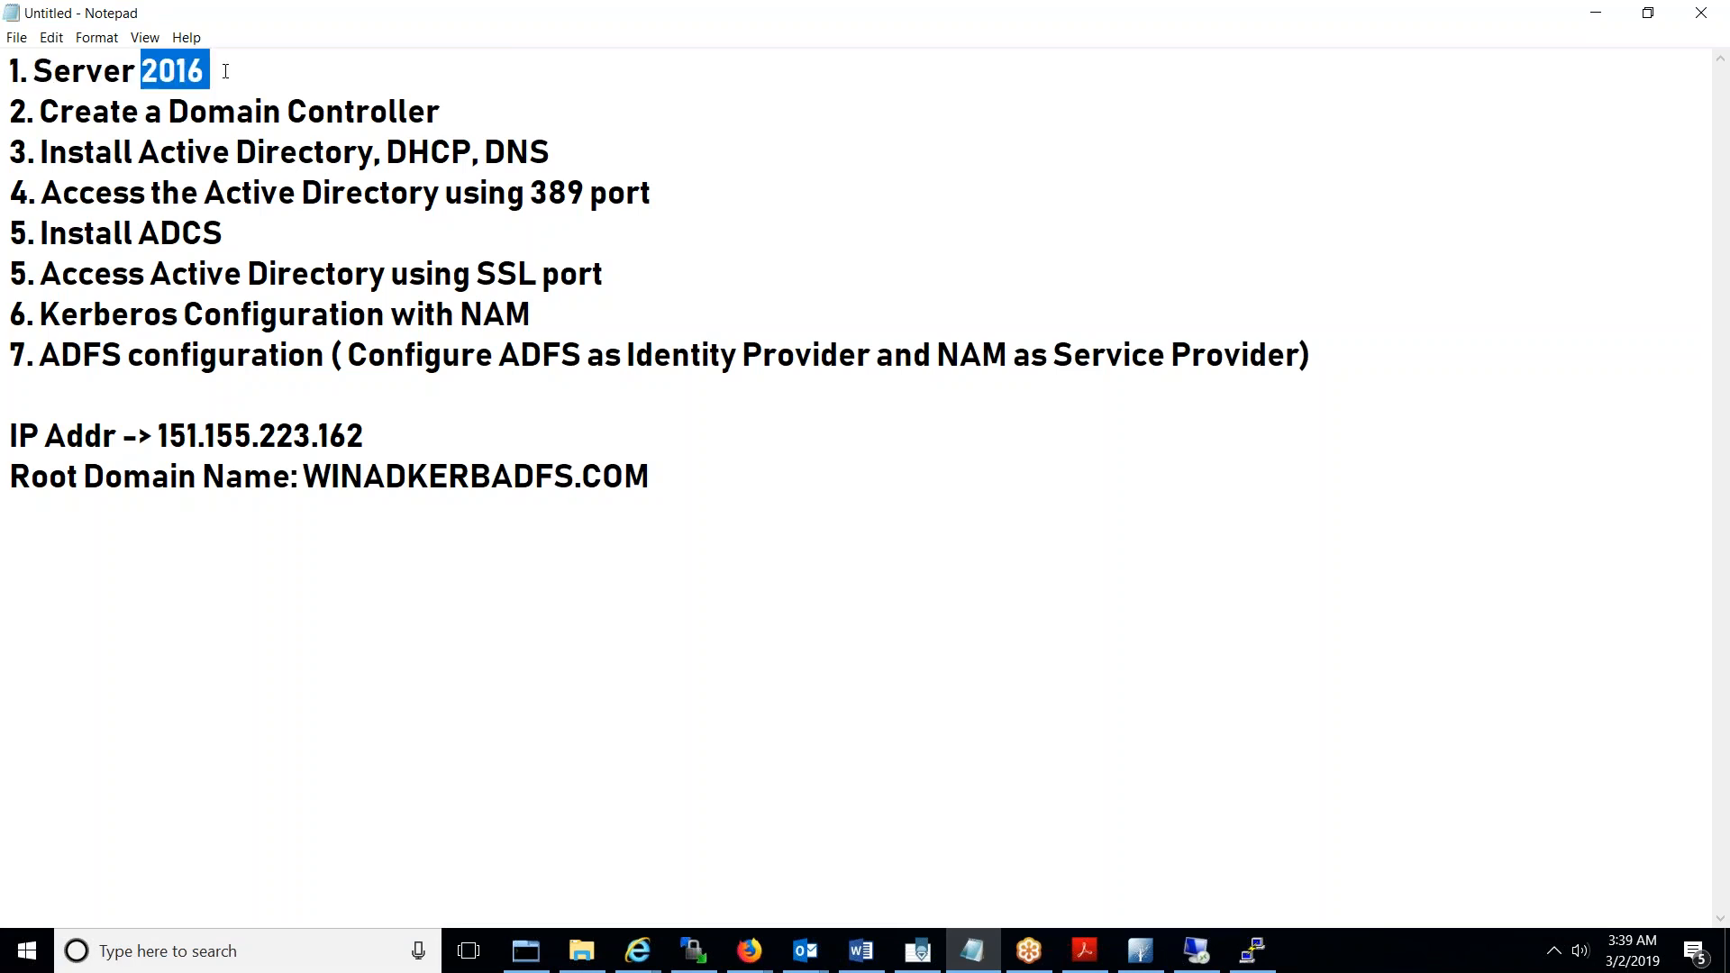
pyautogui.click(283, 112)
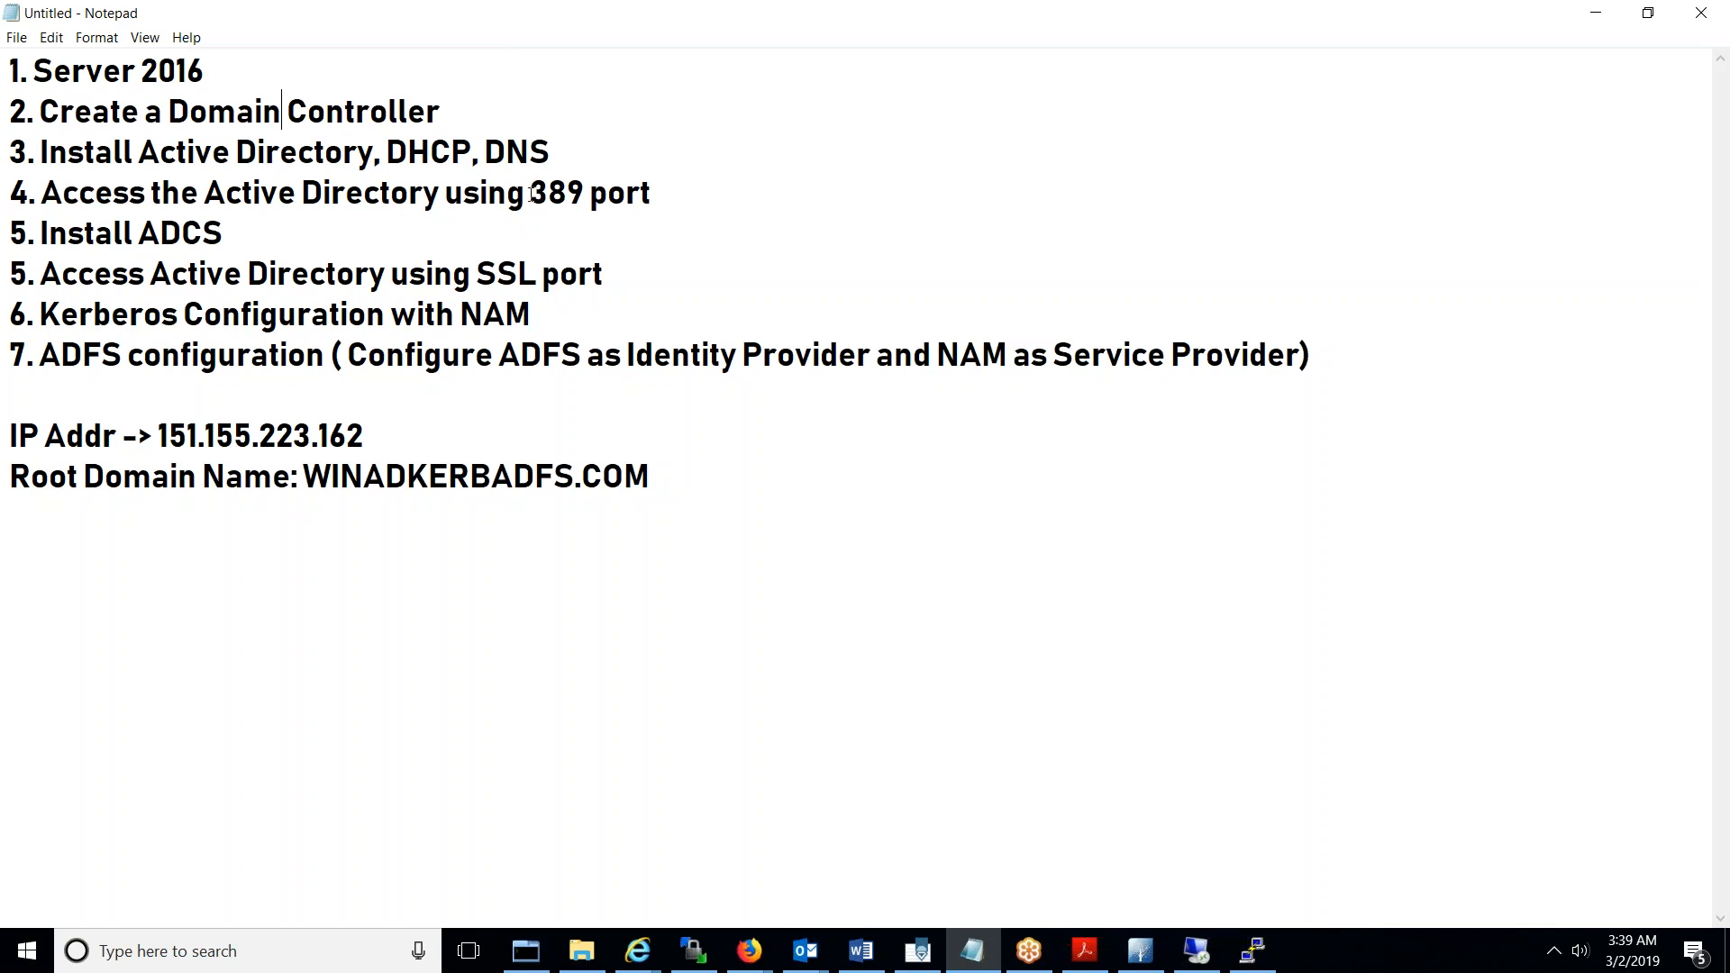
pyautogui.doubleClick(566, 192)
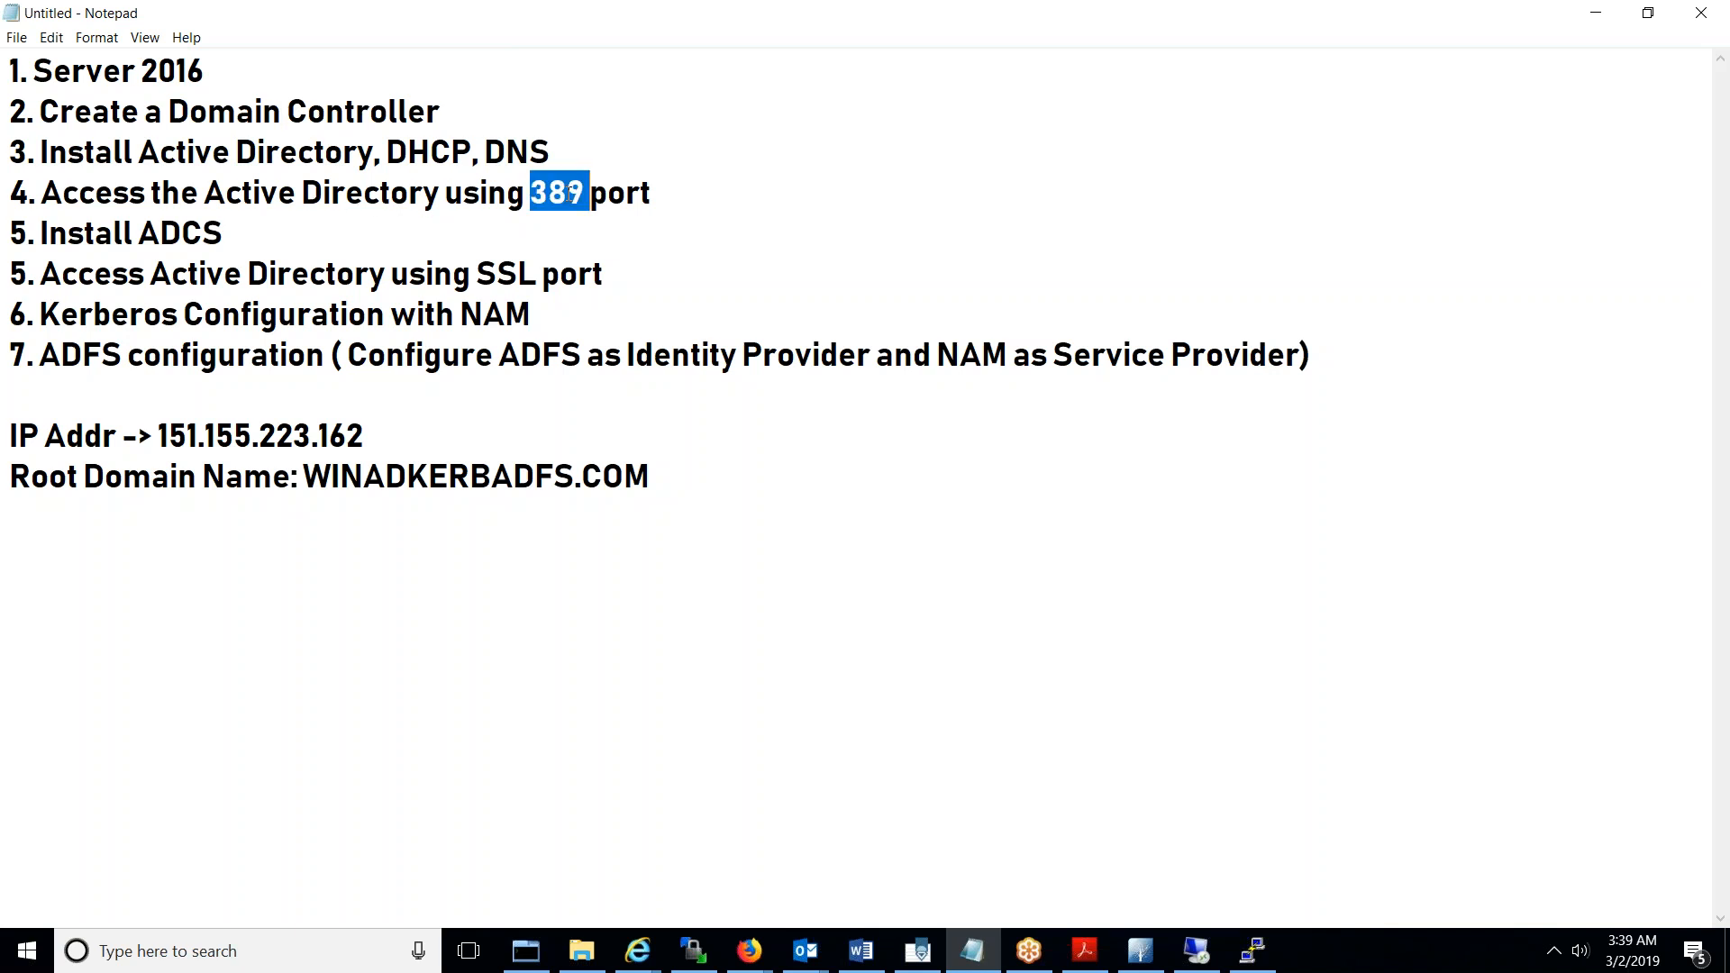
pyautogui.click(176, 236)
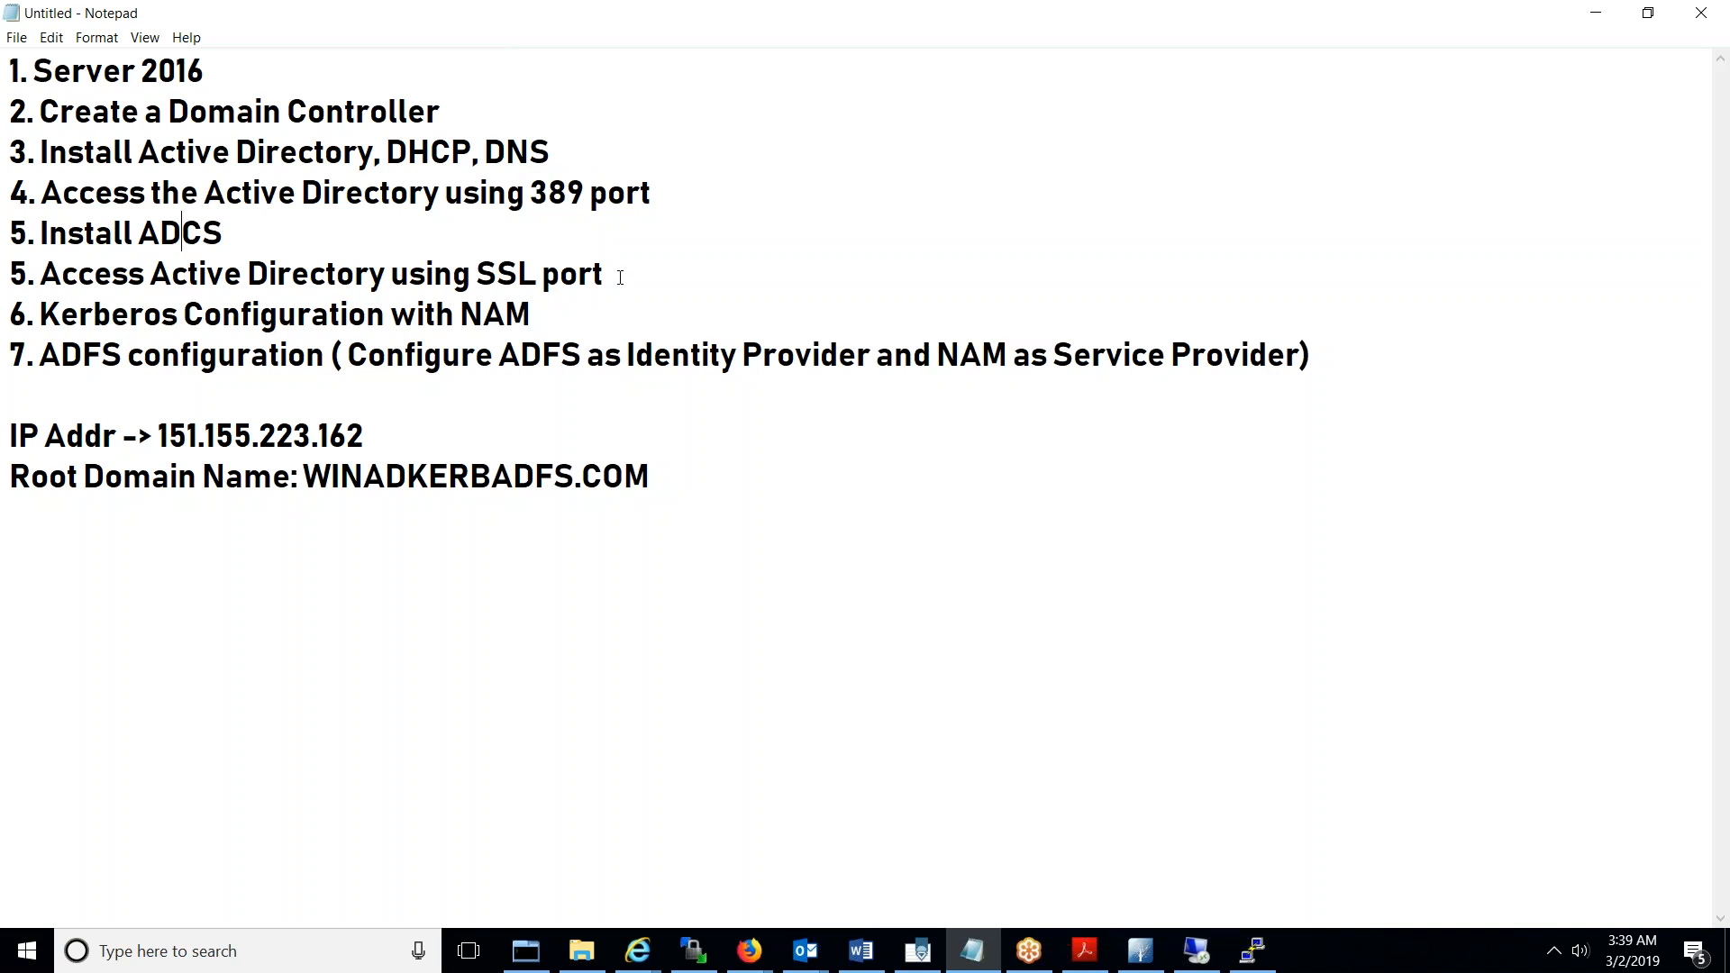
pyautogui.moveTo(620, 277); pyautogui.dragTo(11, 70)
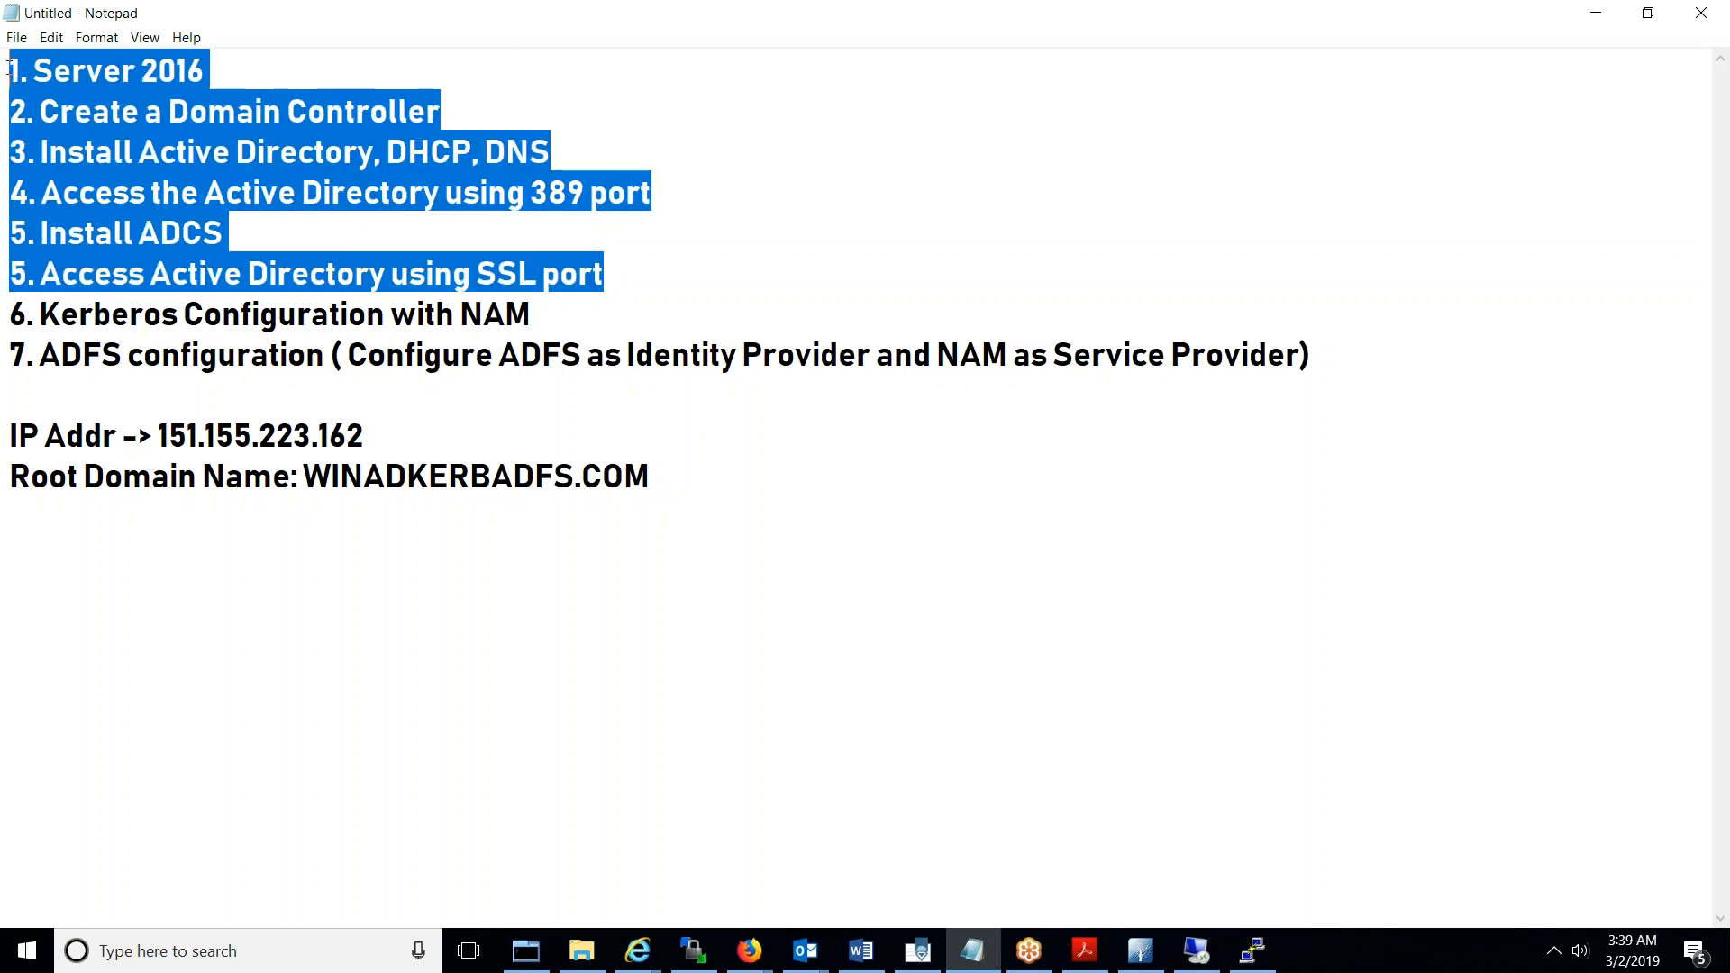
pyautogui.click(13, 314)
pyautogui.moveTo(13, 314); pyautogui.dragTo(405, 411)
pyautogui.moveTo(787, 394); pyautogui.dragTo(1344, 361)
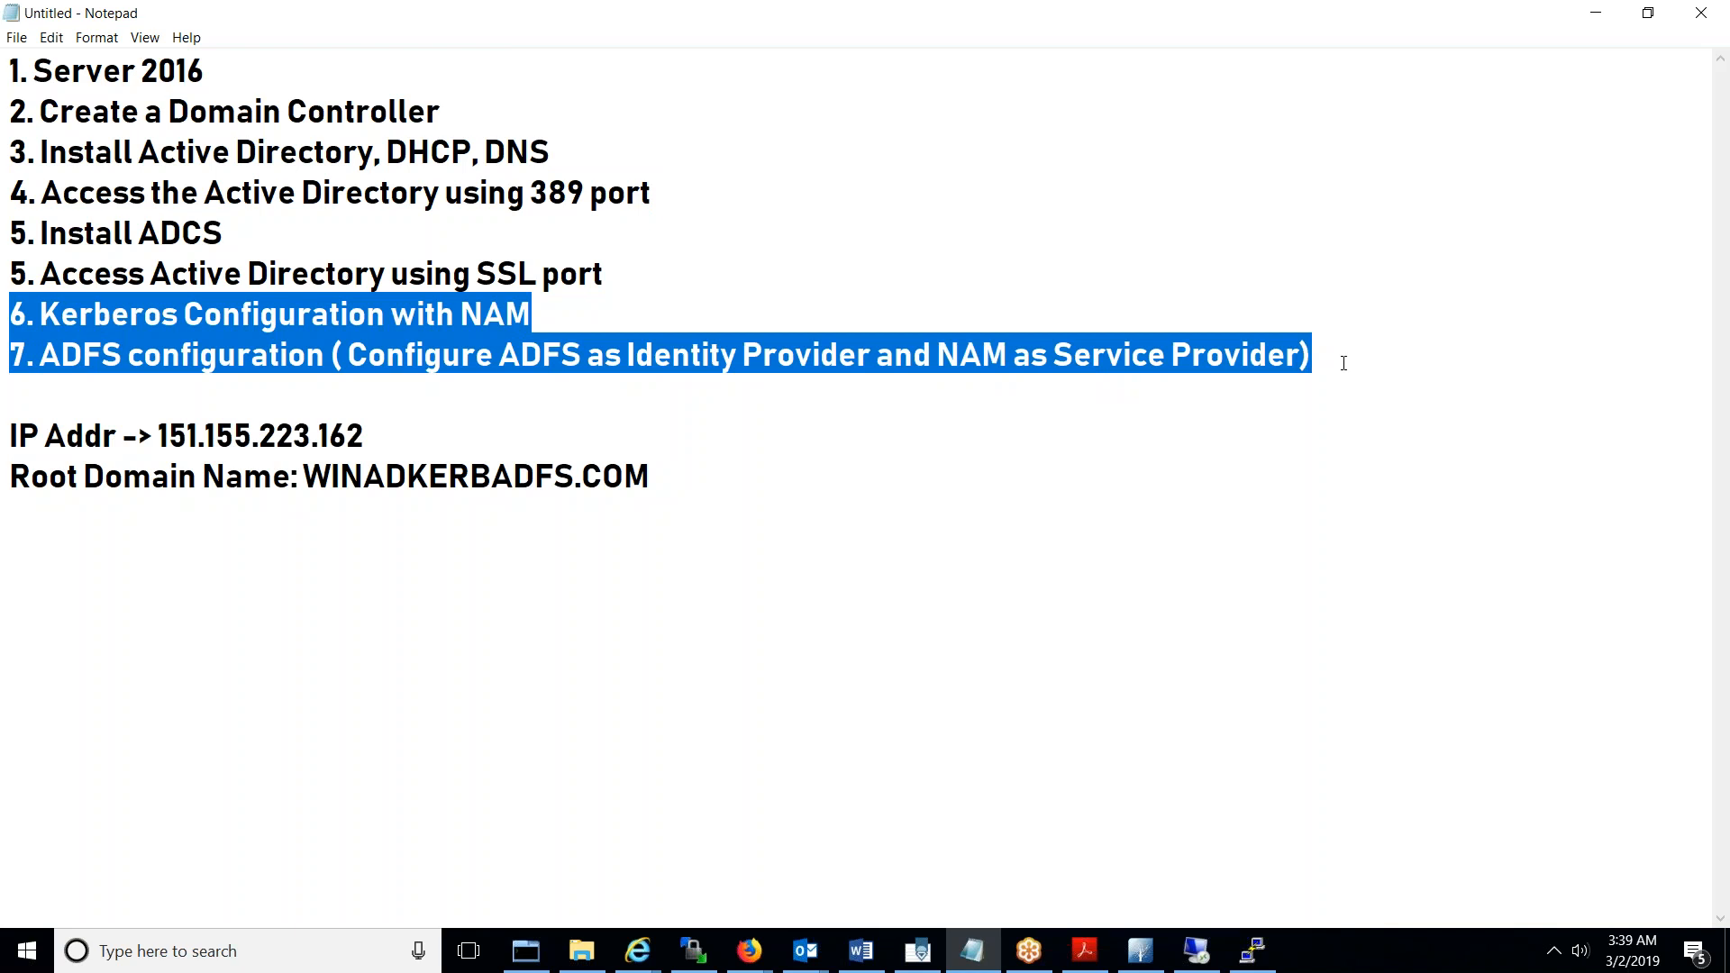